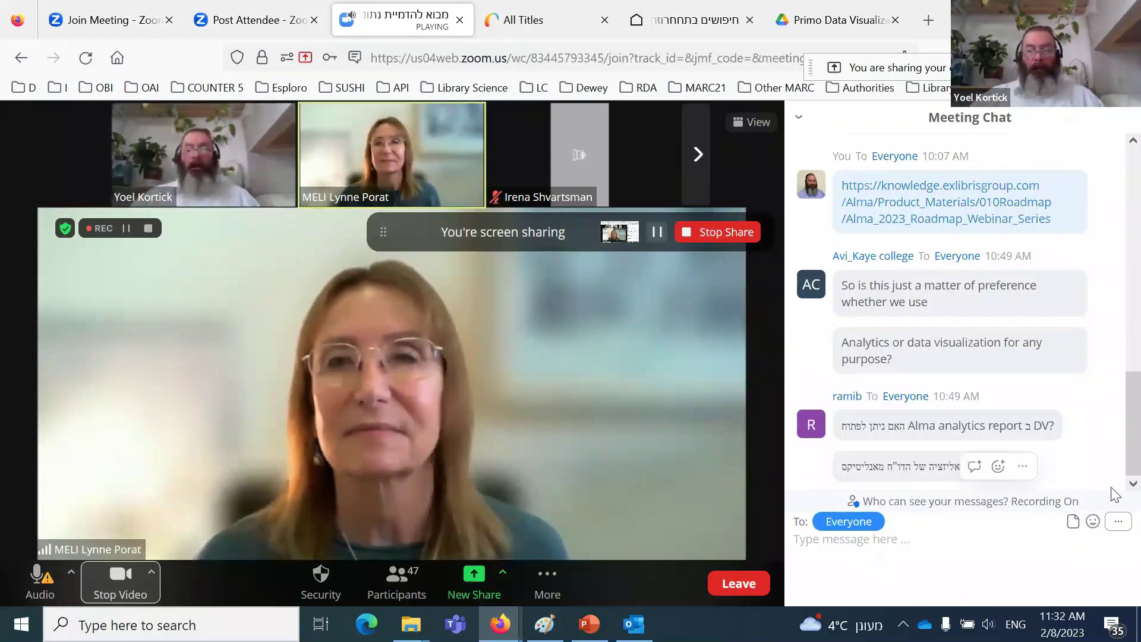
Step: Switch to the Alma catalogue and run an all-titles keyword search for "akuo ucrfv"
click(526, 21)
drag(364, 118, 291, 123)
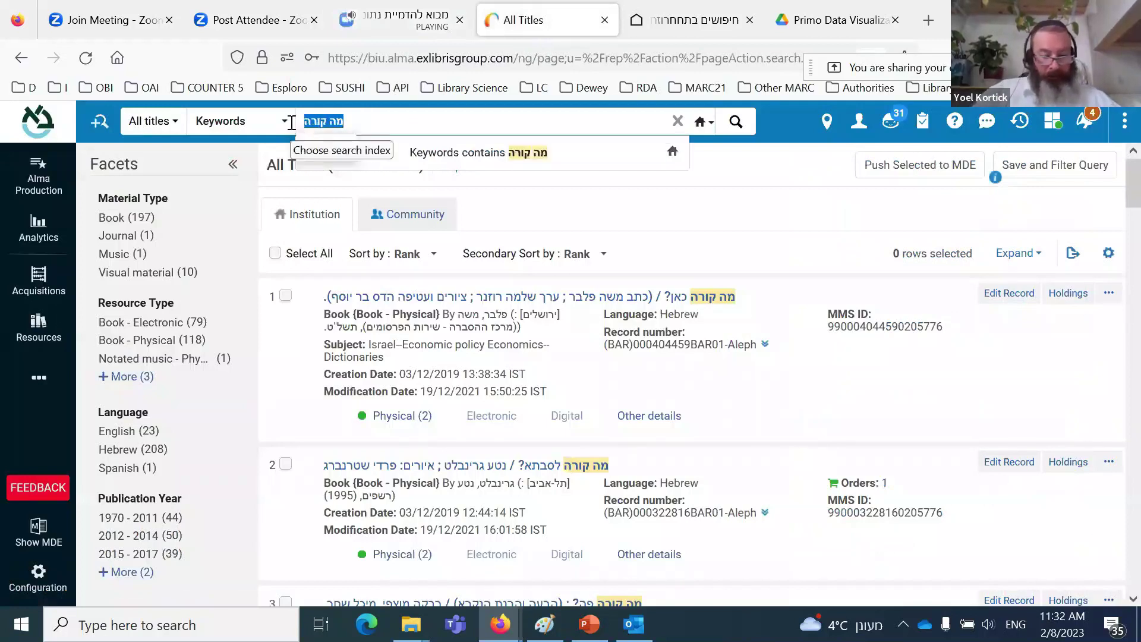
text(ak)
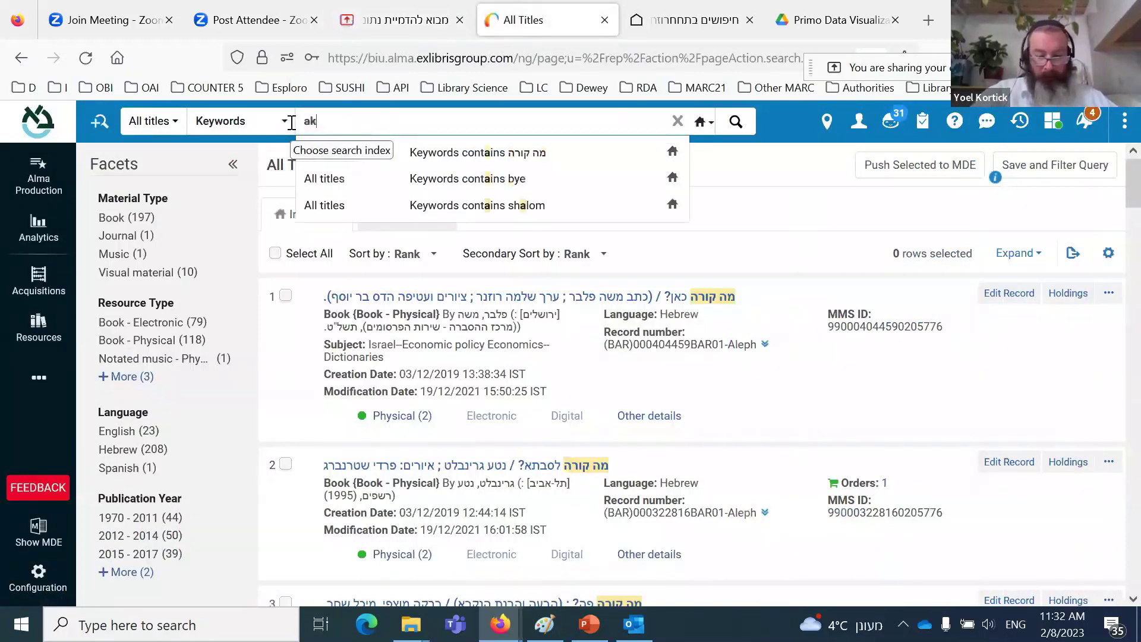
text(uo ucrf)
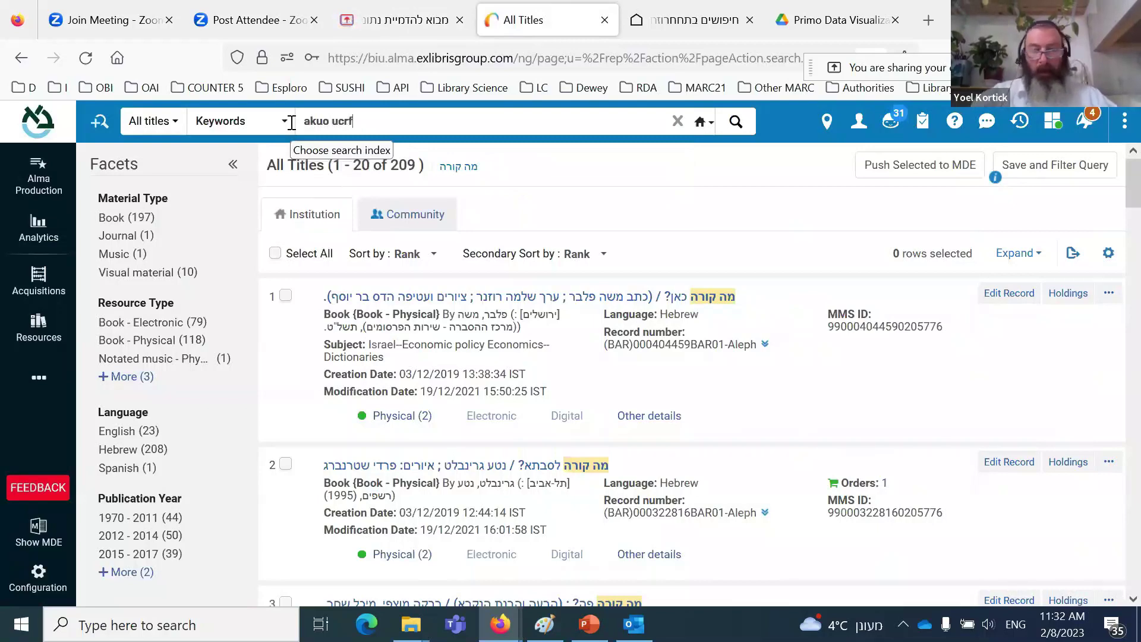
text(v)
key(Return)
Step: Switch to the Primo data visualization page and create a new workbook from the Primo Action Usage subject area
click(696, 21)
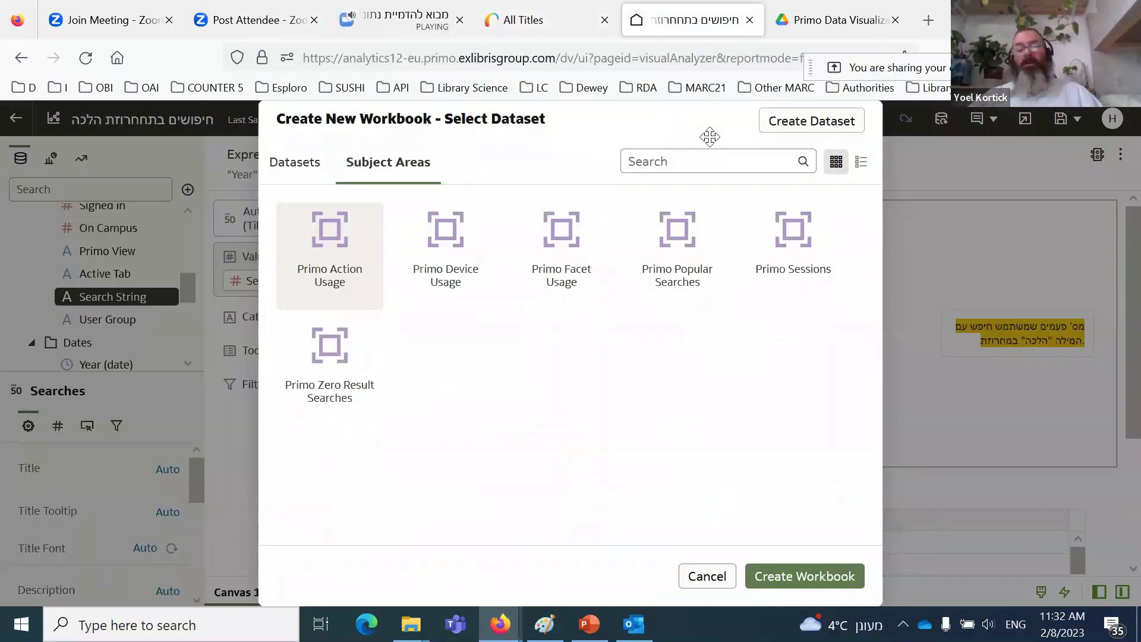
click(703, 576)
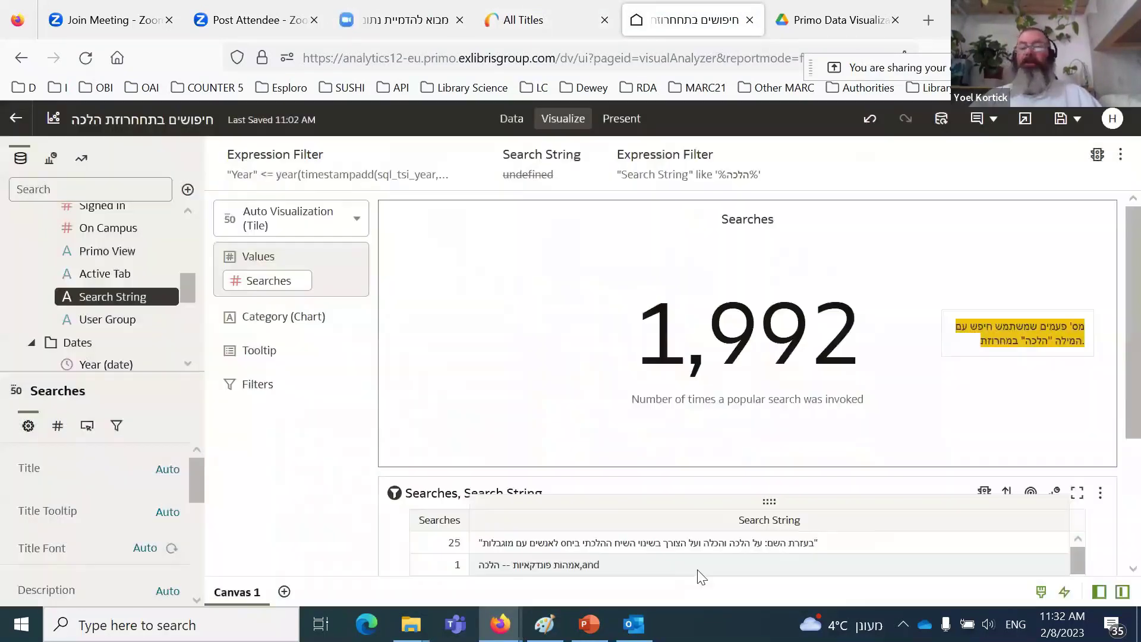
click(1121, 154)
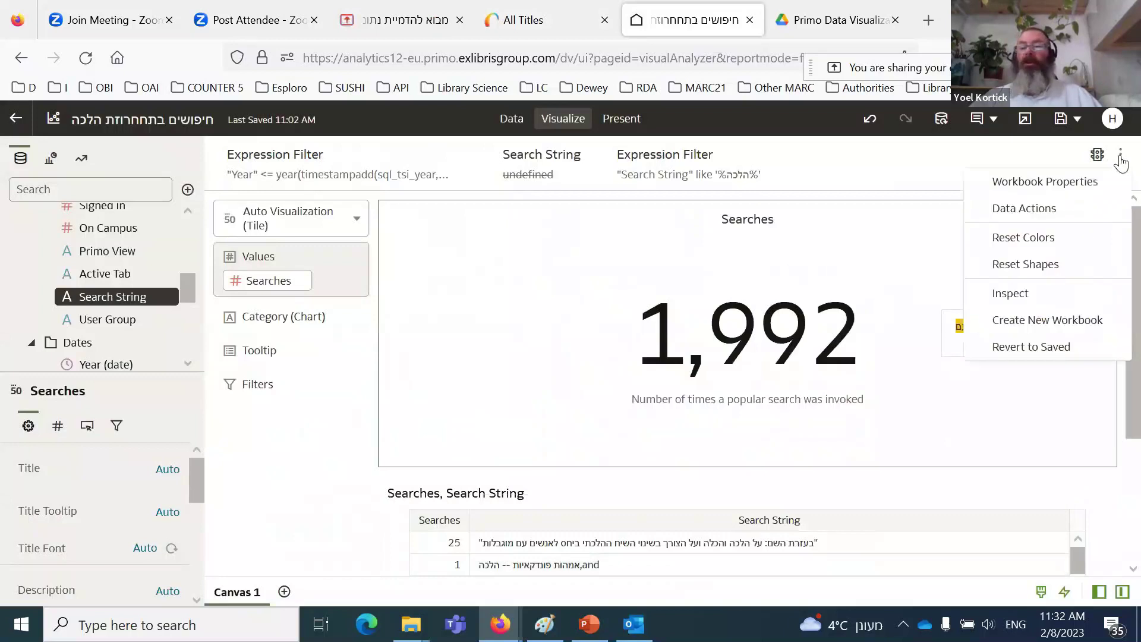
click(1019, 323)
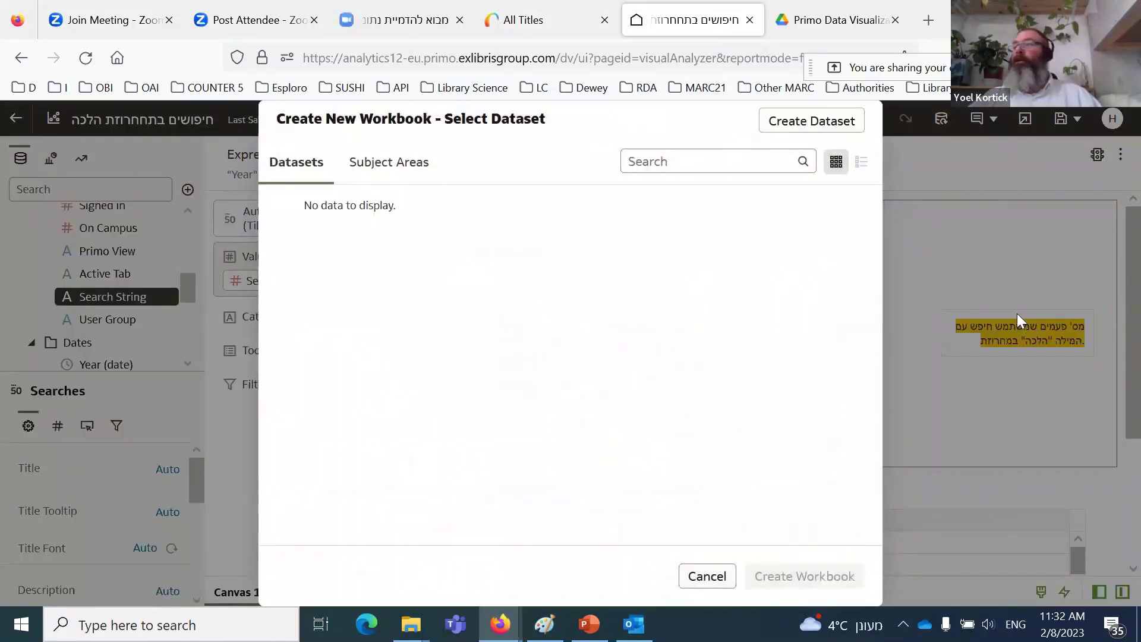
click(380, 166)
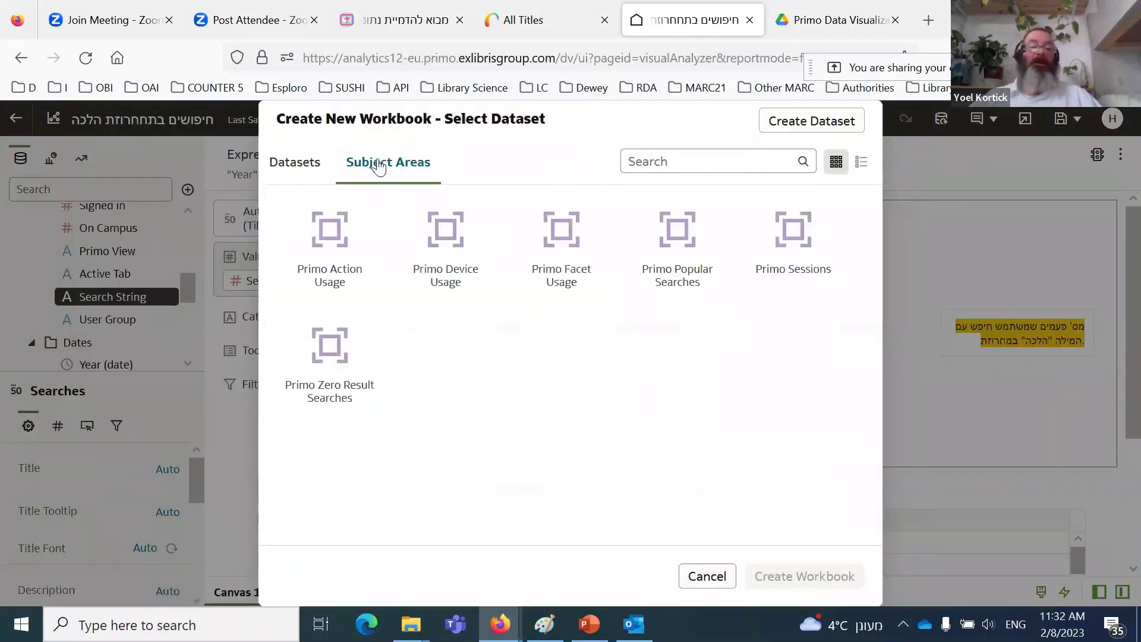
click(330, 249)
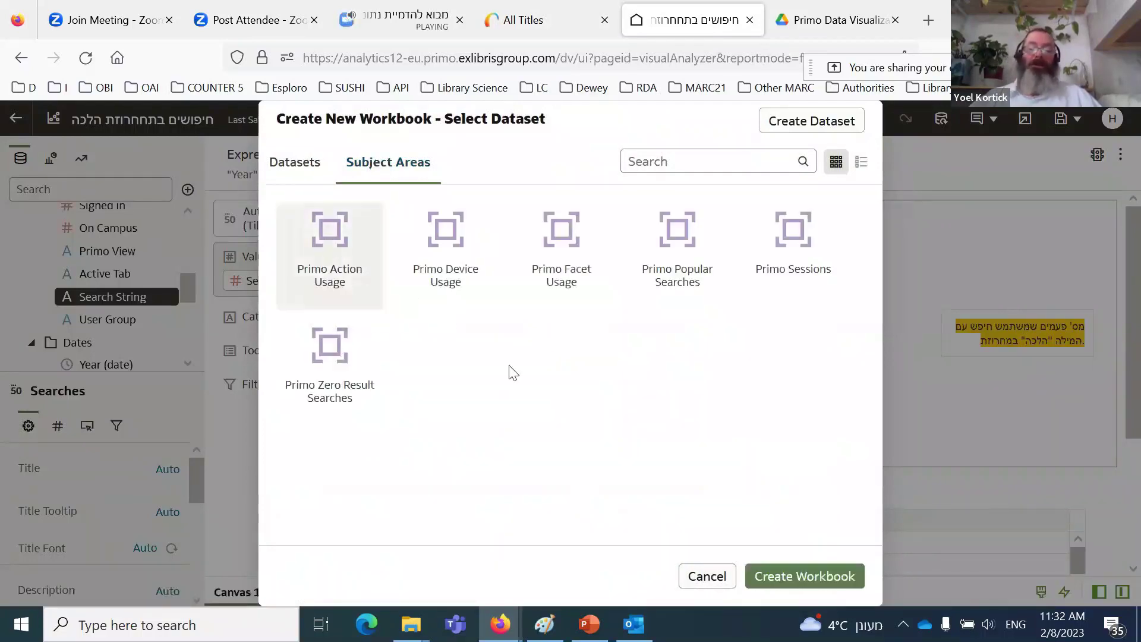
click(794, 577)
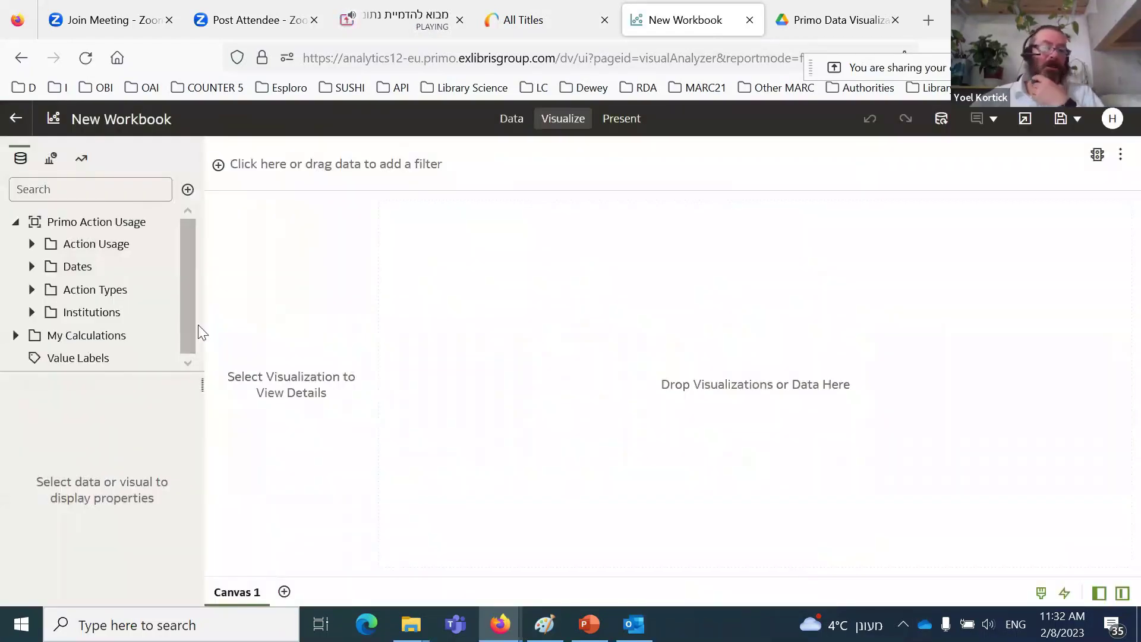
Step: Examine the fields available in the Action Usage and Action Types folders of the subject area
click(32, 245)
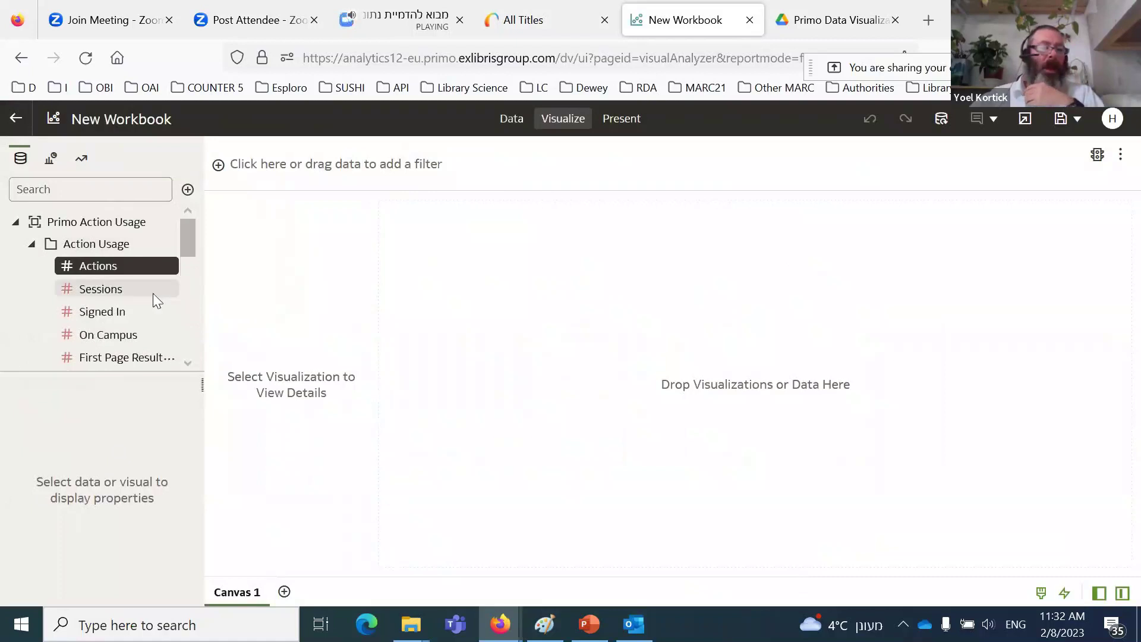
scroll(152, 294, down, 3)
scroll(153, 294, down, 2)
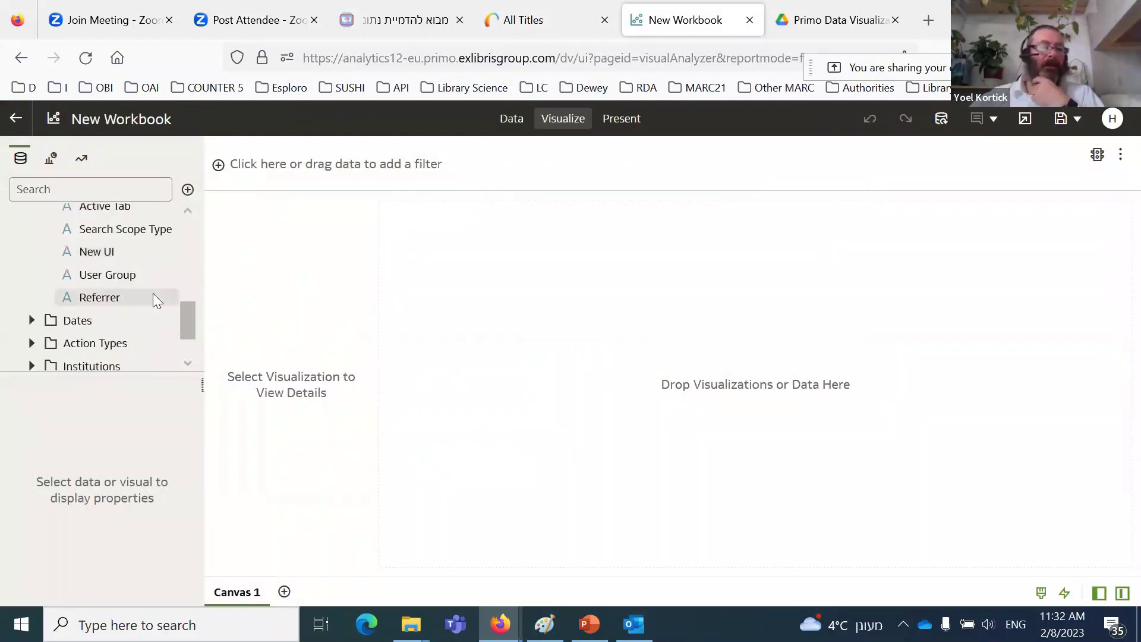
scroll(152, 293, up, 2)
scroll(152, 293, up, 3)
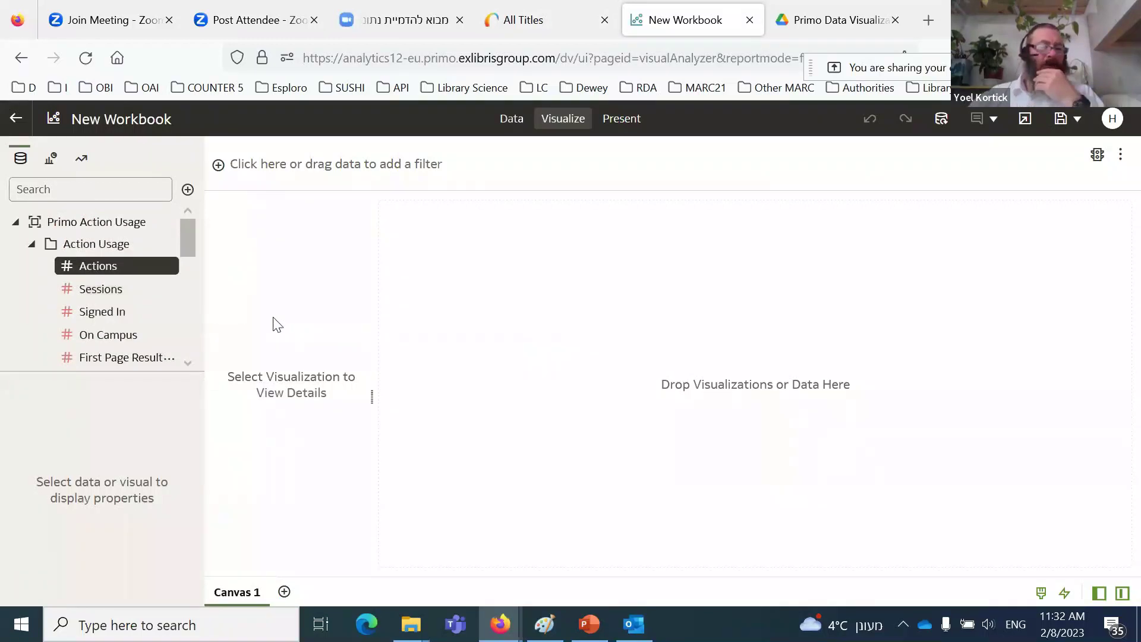
scroll(171, 298, down, 2)
scroll(174, 305, down, 3)
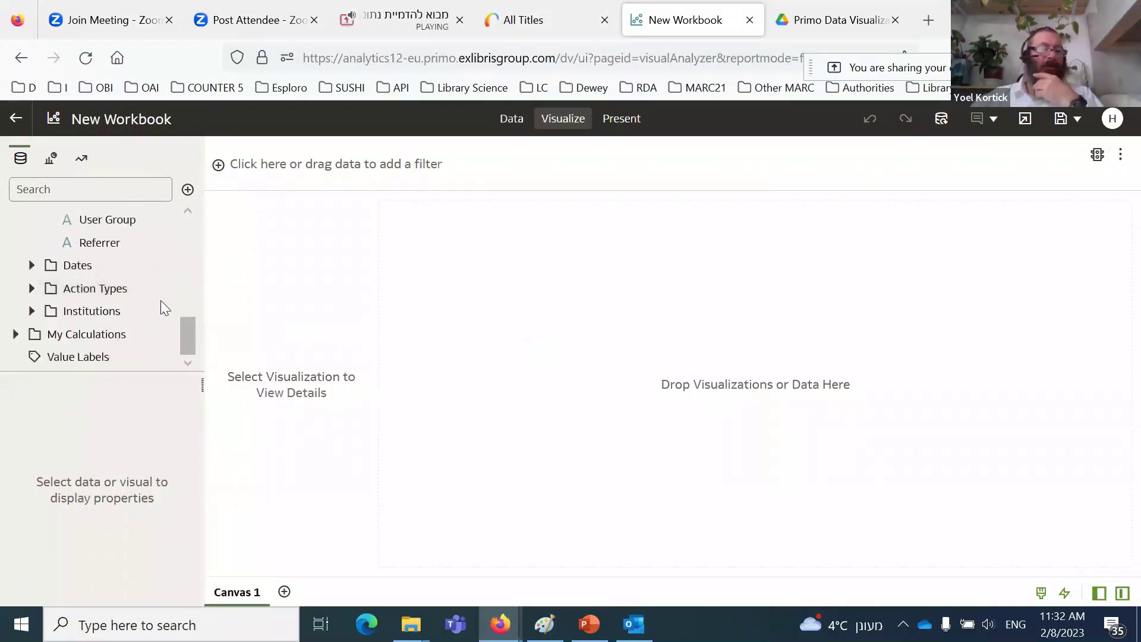
click(32, 288)
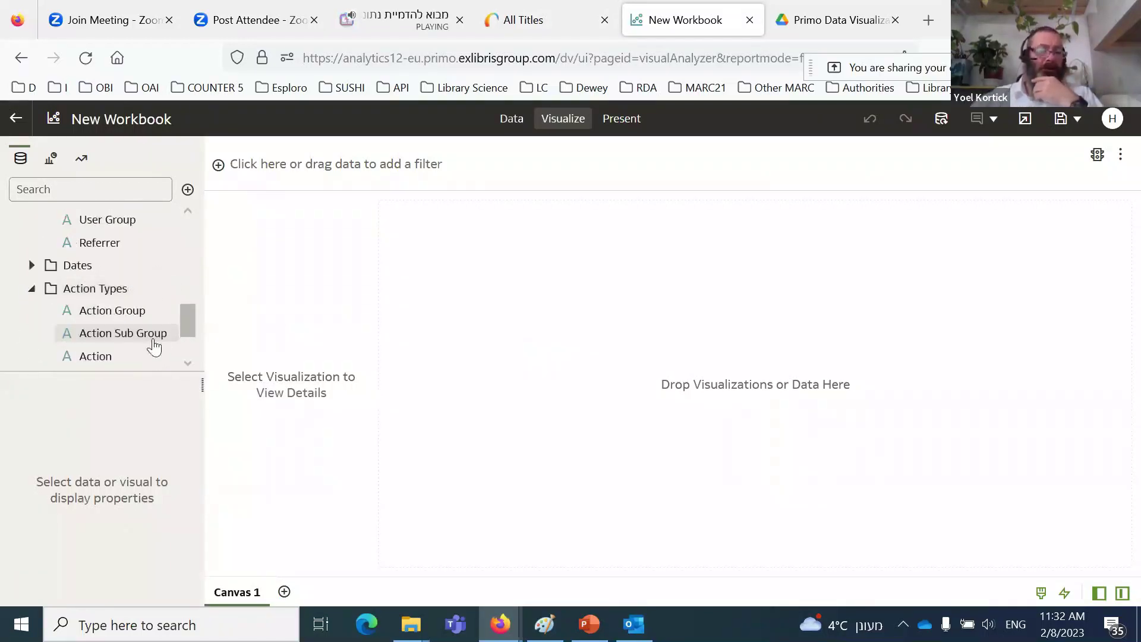
scroll(152, 350, down, 2)
scroll(148, 347, up, 5)
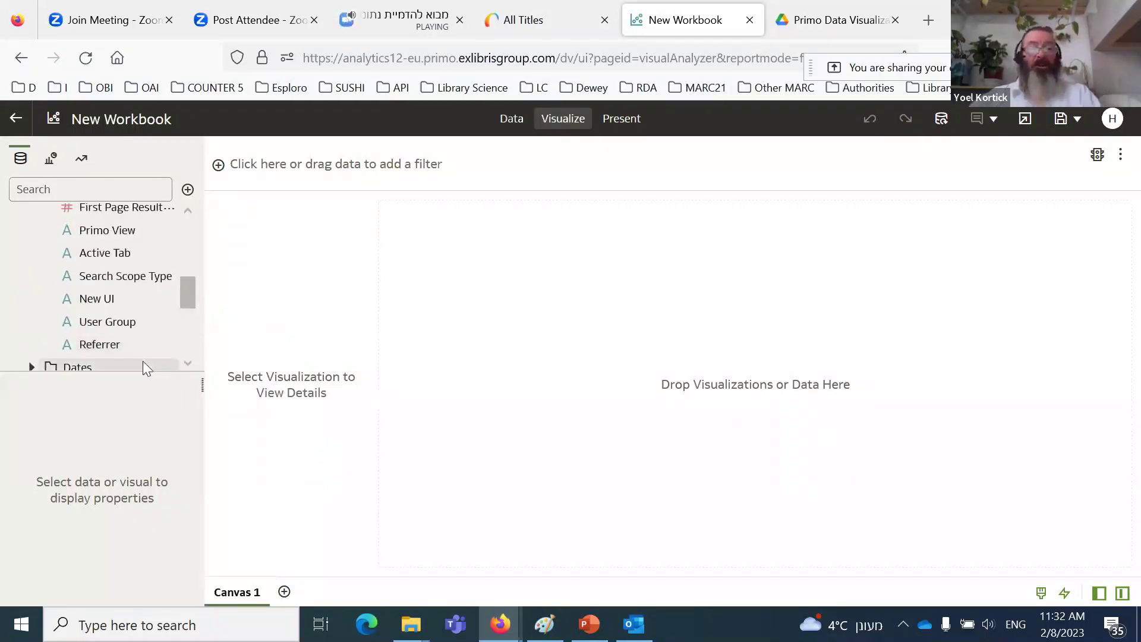
scroll(144, 353, up, 3)
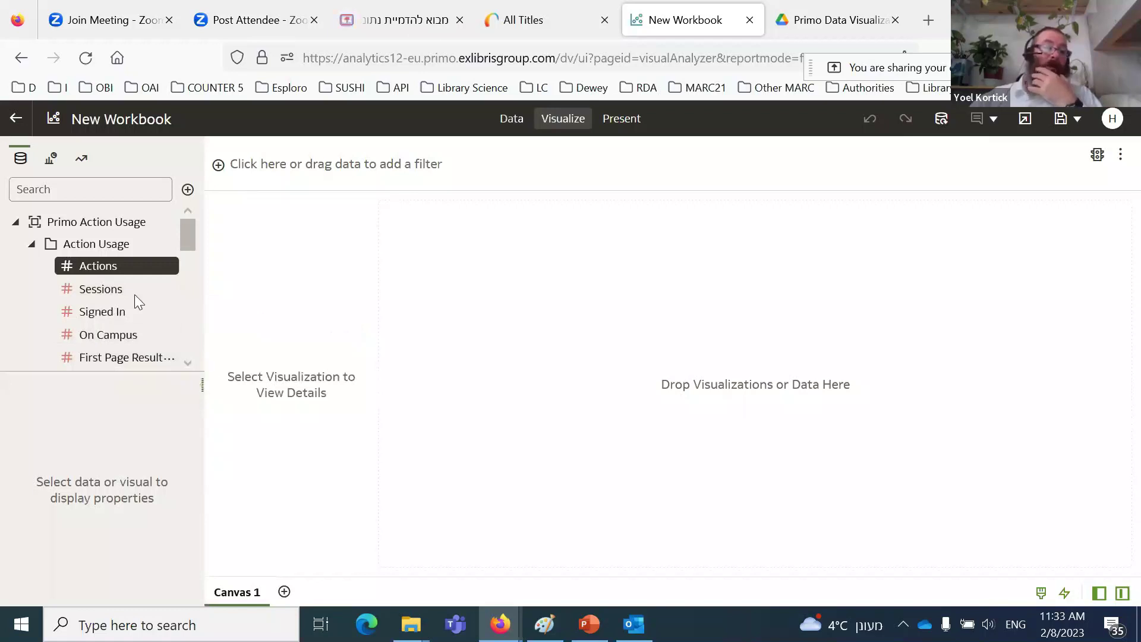
Step: Add the Actions measure to the empty canvas and display it as a table
drag(105, 273, 608, 295)
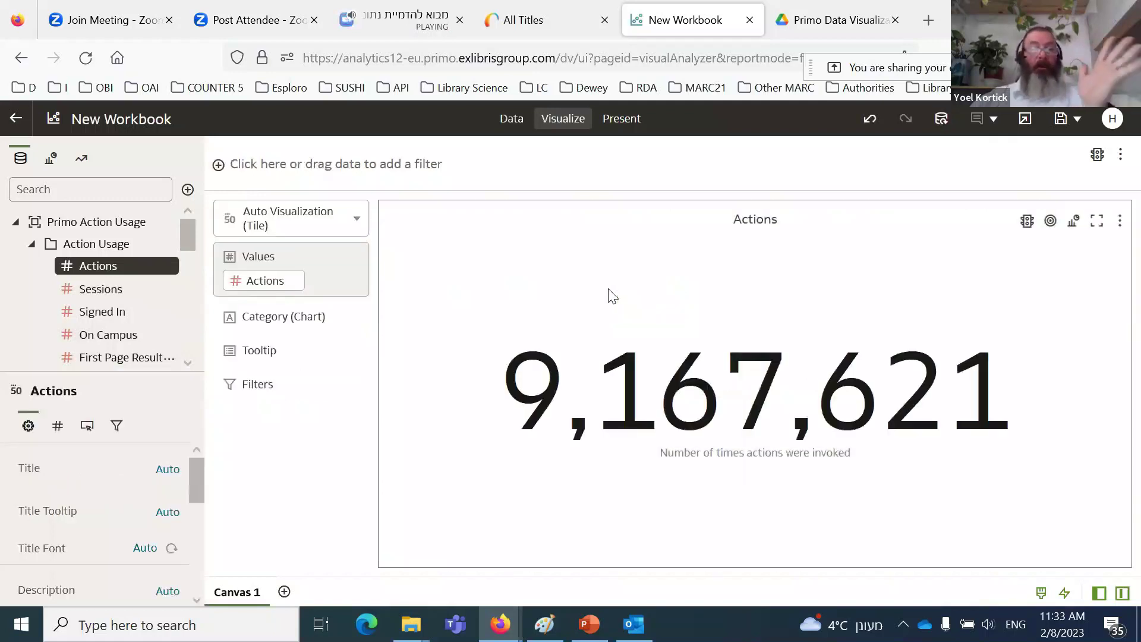
click(95, 320)
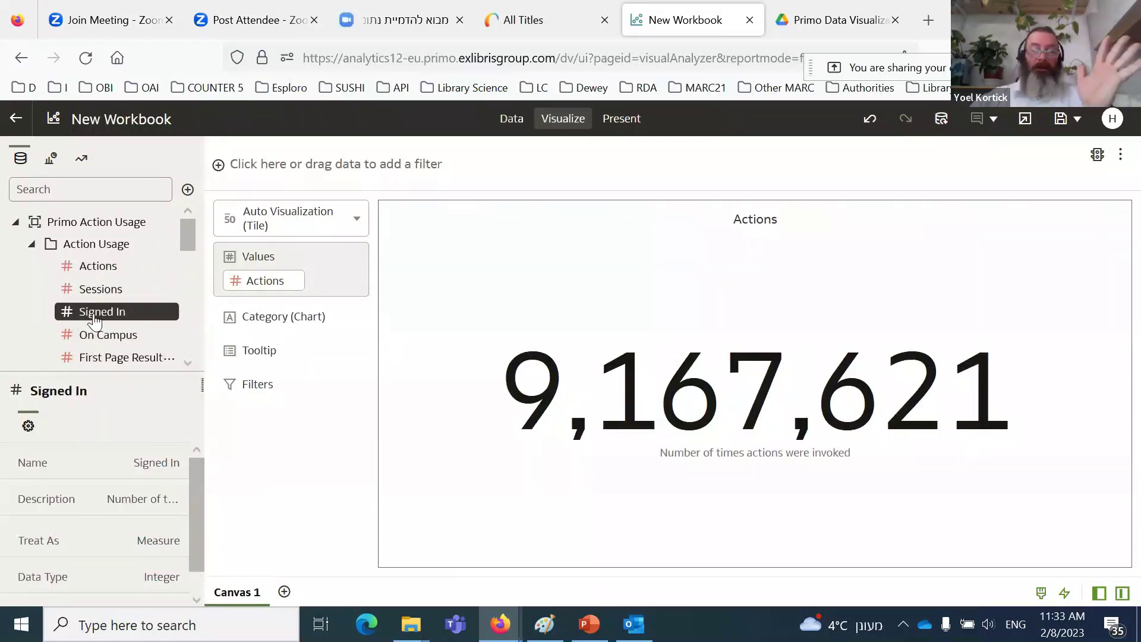
click(357, 220)
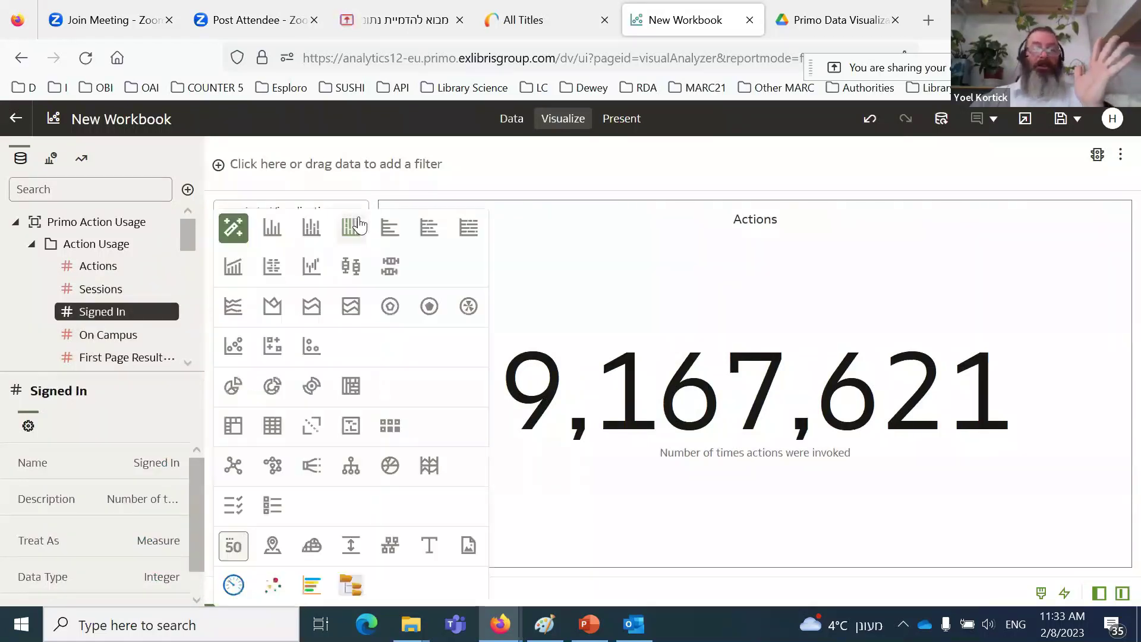
click(471, 179)
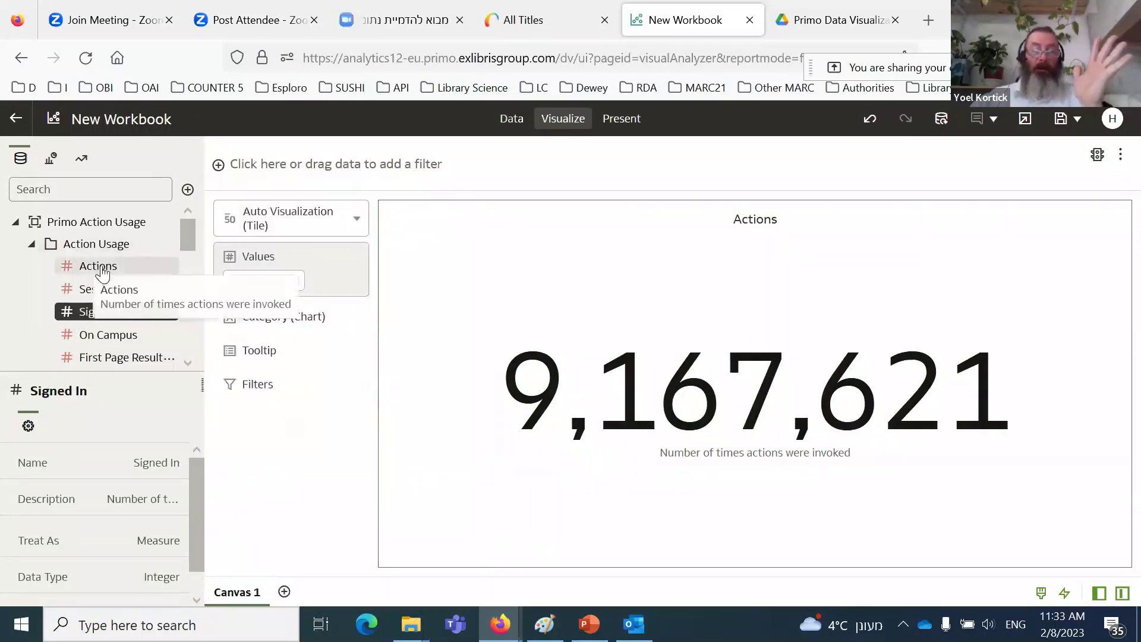
click(357, 224)
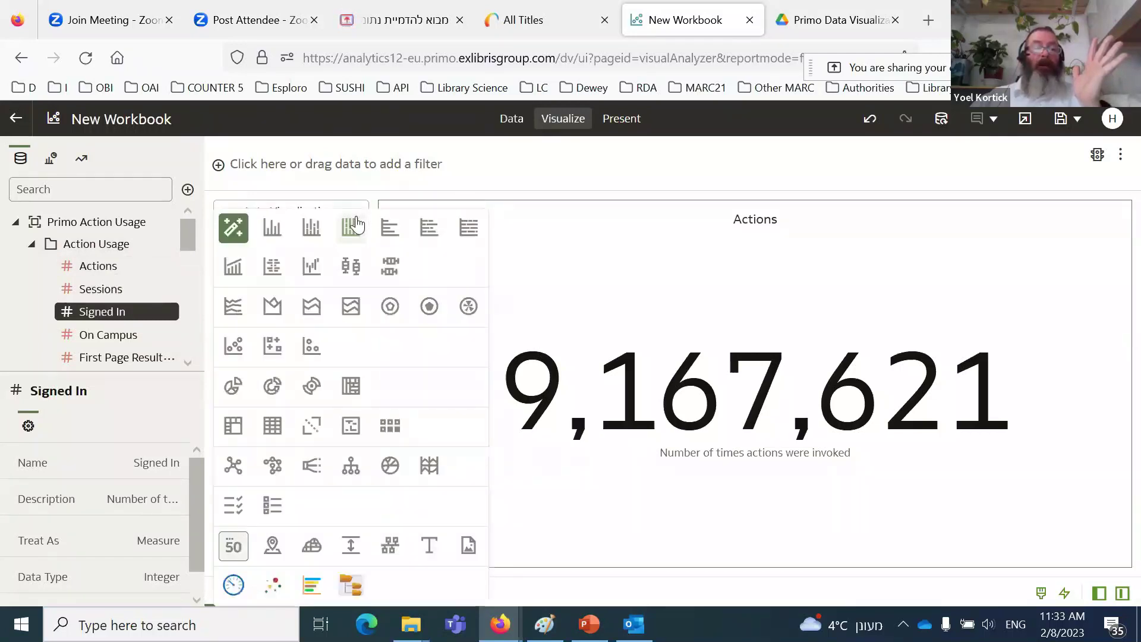
click(273, 430)
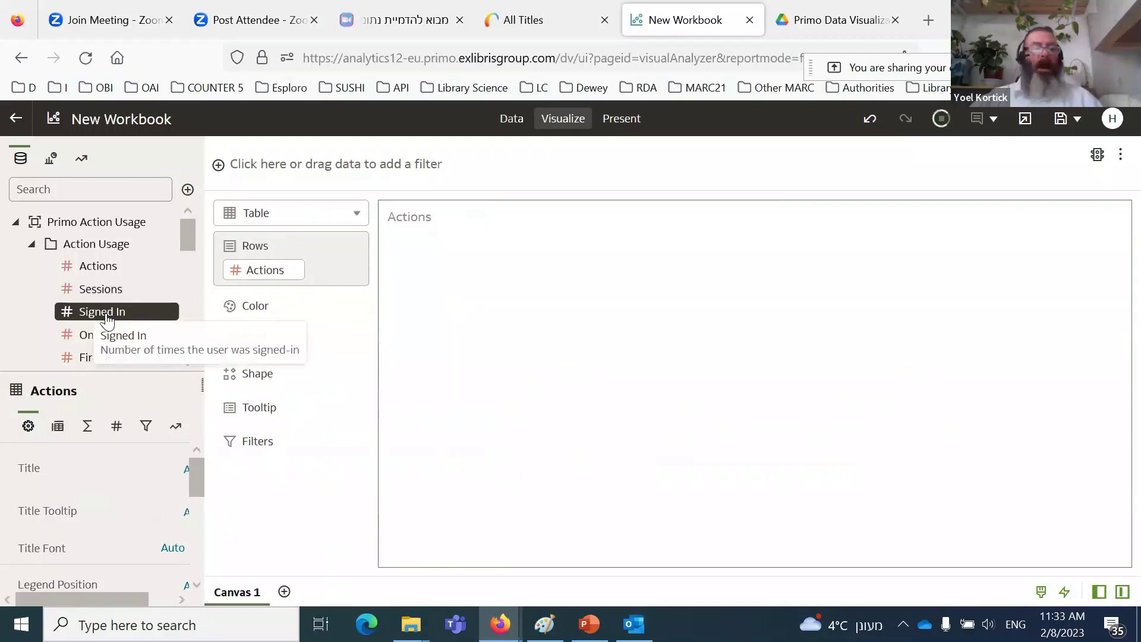
Step: Add a workbook filter on Year from the Dates folder and limit it to 2022
scroll(107, 314, down, 6)
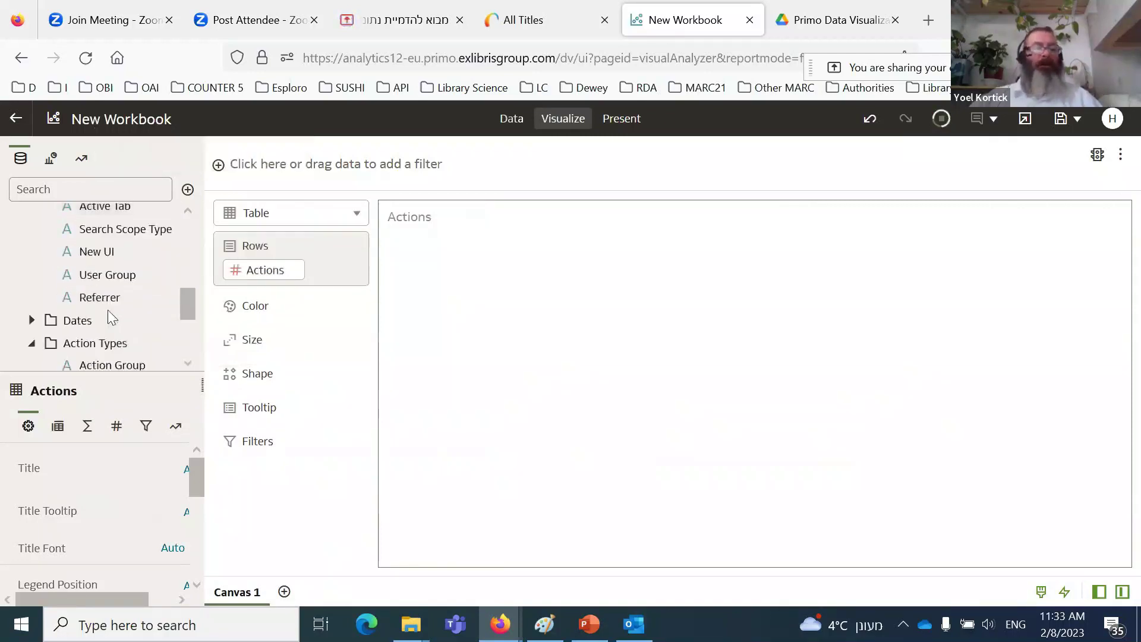
scroll(108, 309, down, 3)
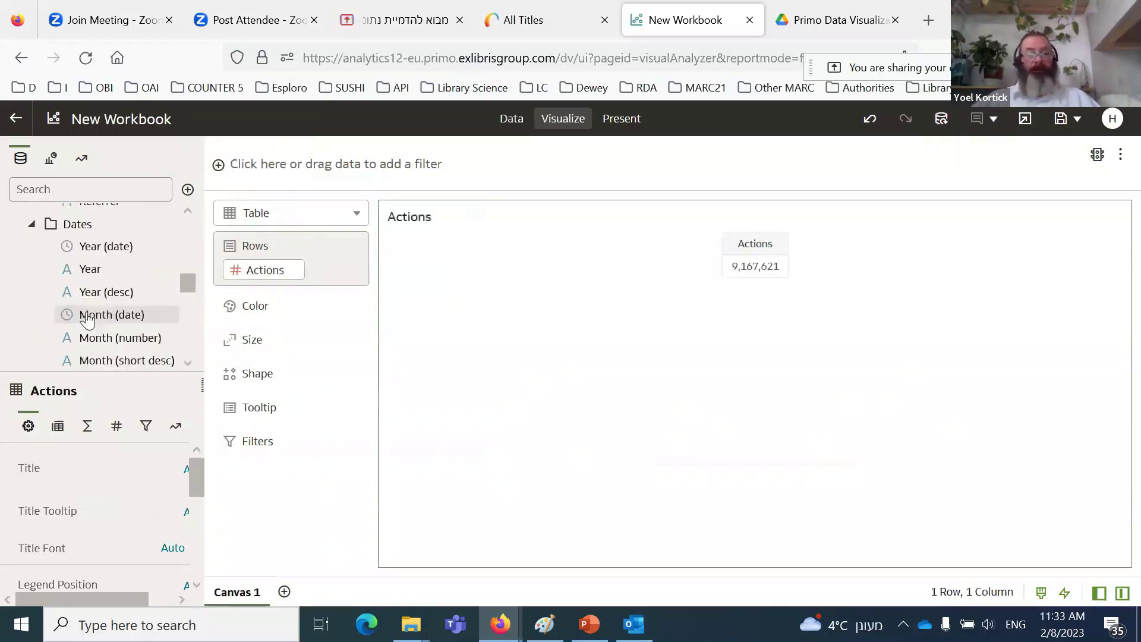
drag(90, 274, 275, 168)
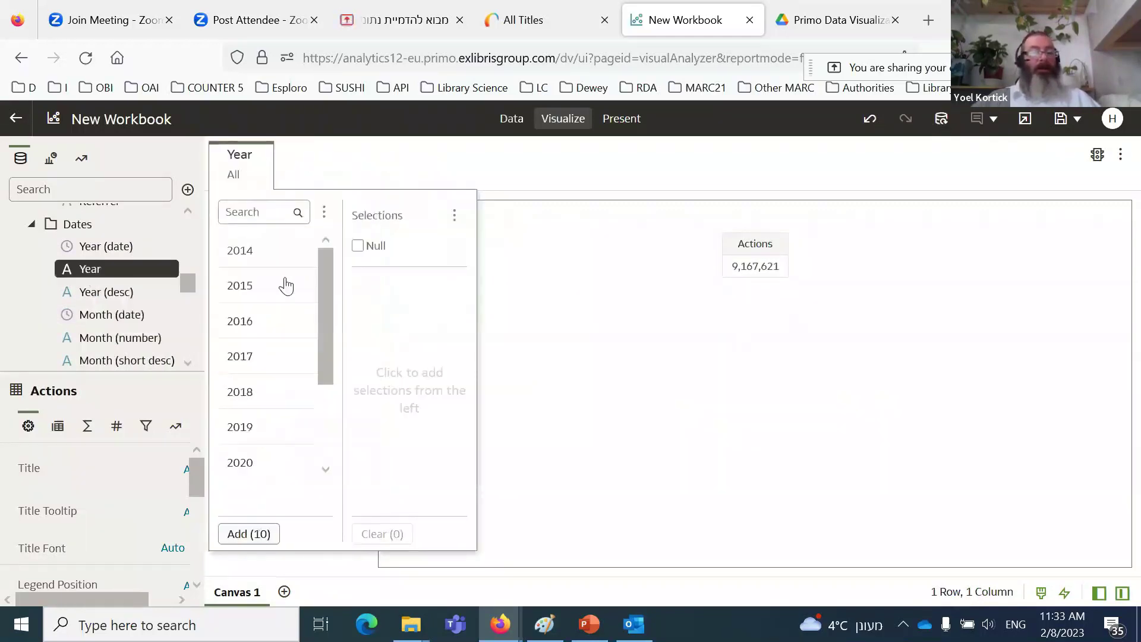
scroll(254, 469, down, 3)
click(252, 449)
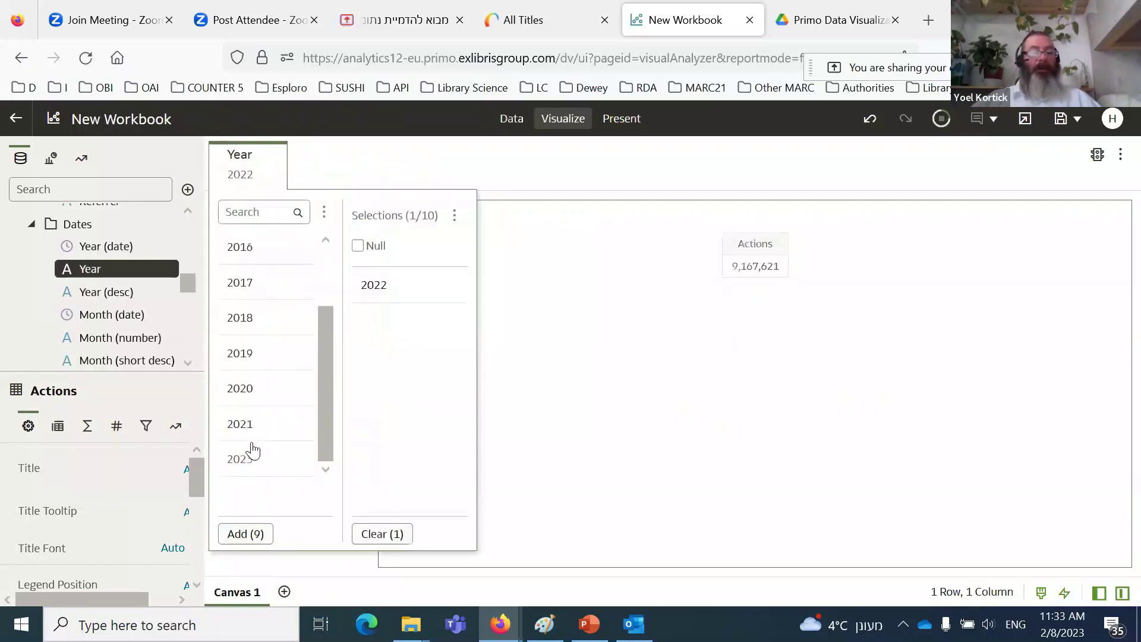
click(420, 172)
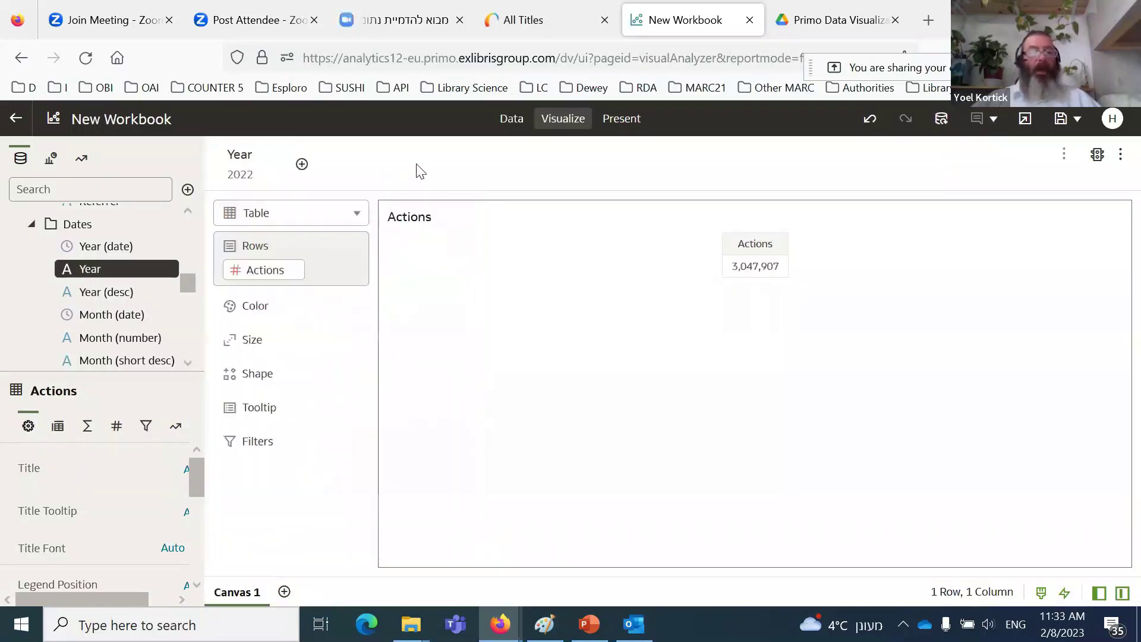
Step: Add the Signed In measure from Action Usage to the table rows ahead of Actions
scroll(154, 299, down, 3)
scroll(153, 299, up, 5)
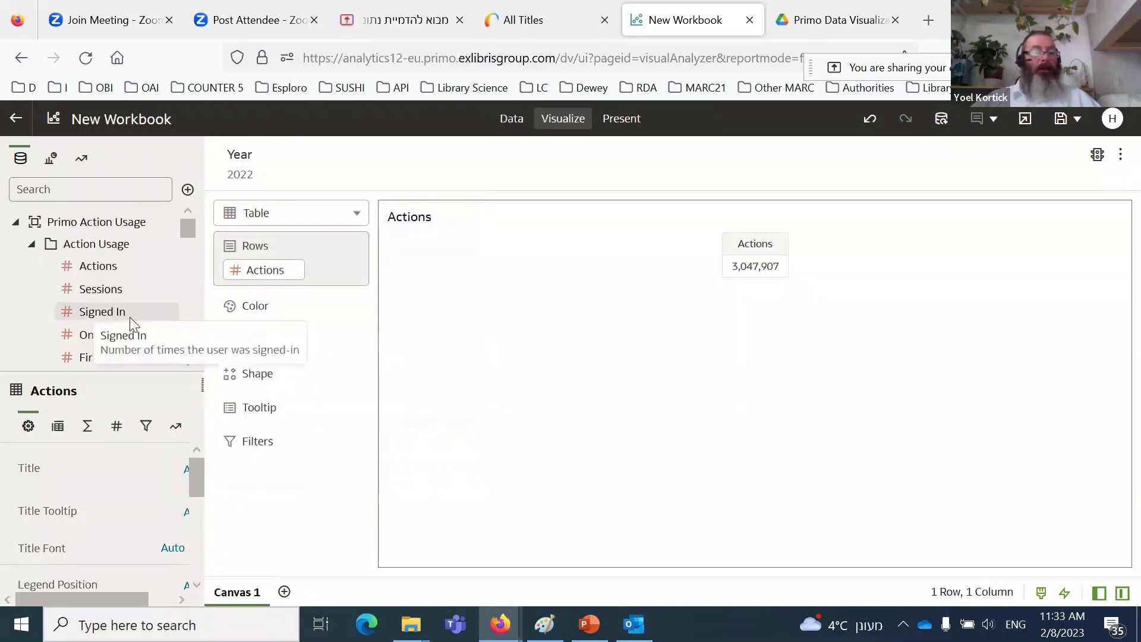
drag(115, 320, 281, 255)
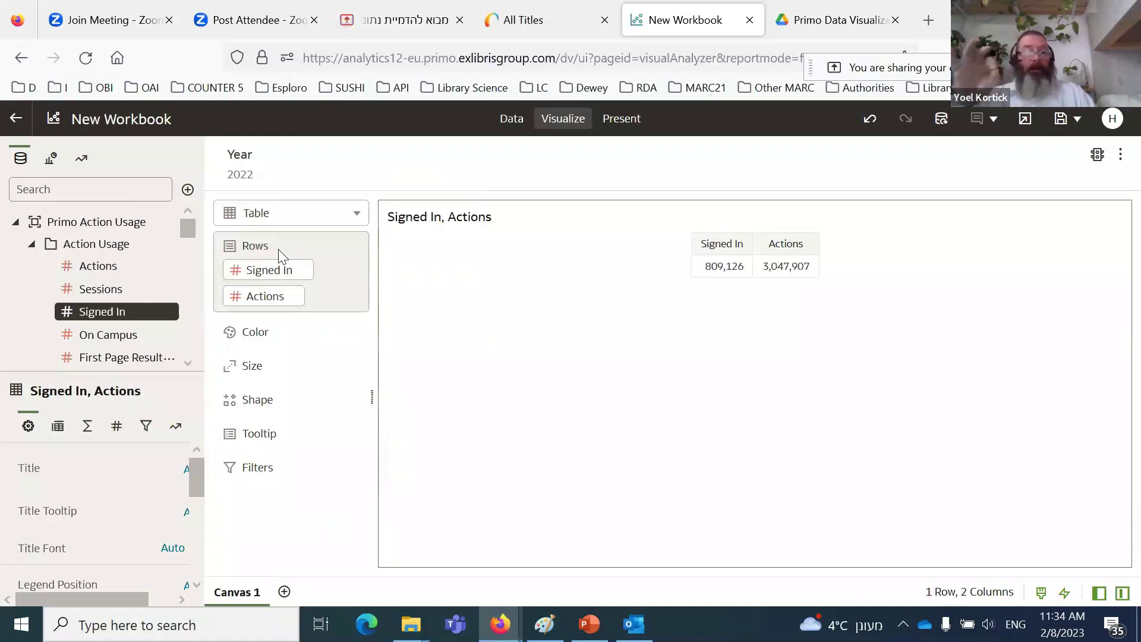
Step: Search the web in a new tab for "primo action usage ex libris analytics" and open the Primo Action Usage documentation page
click(929, 20)
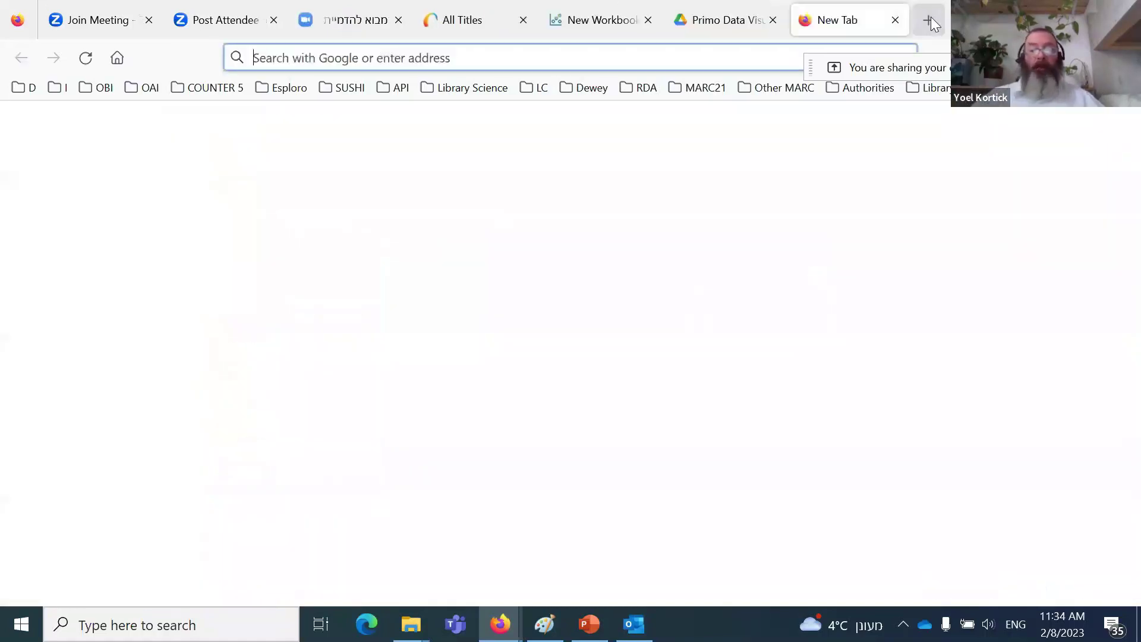
text(prim)
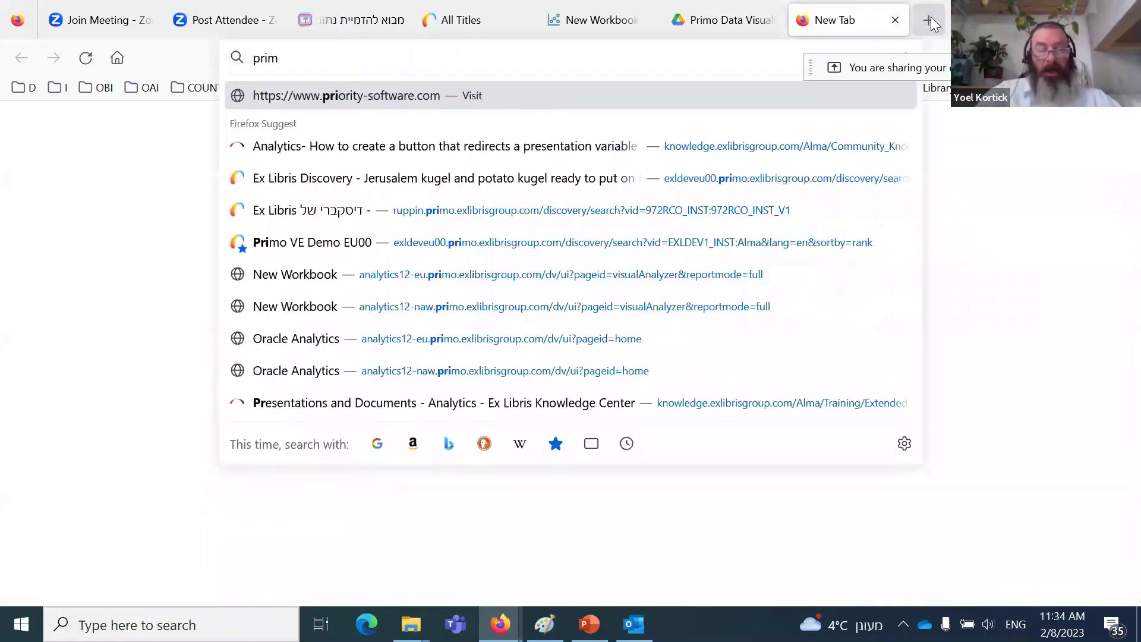
text(o acti)
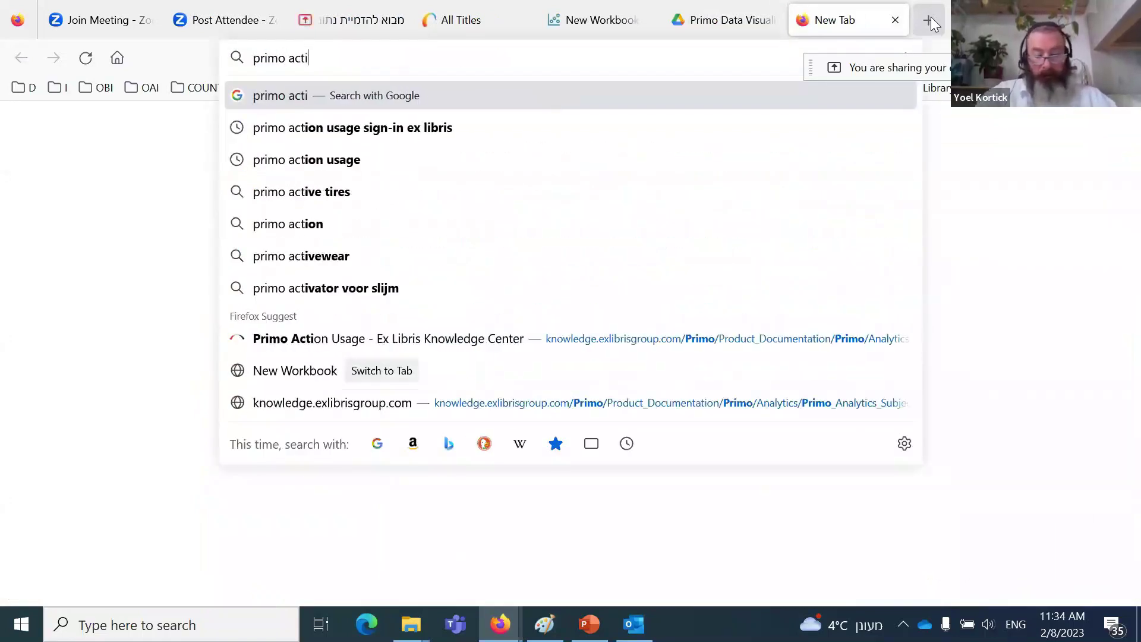
text(on usage)
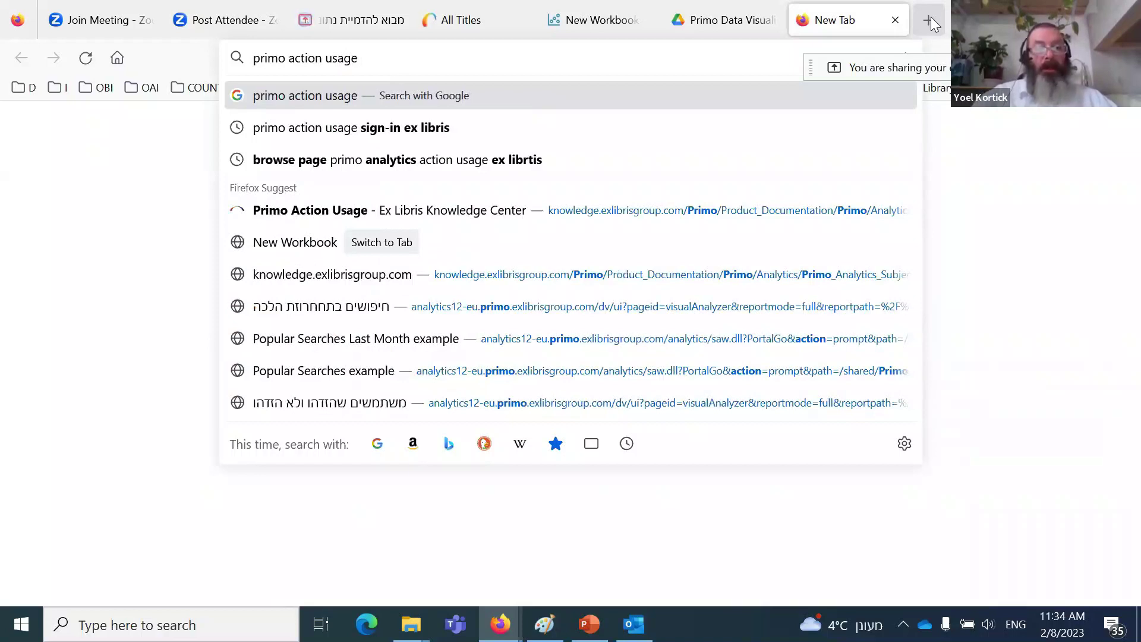
text( a)
key(BackSpace)
text(ex libri)
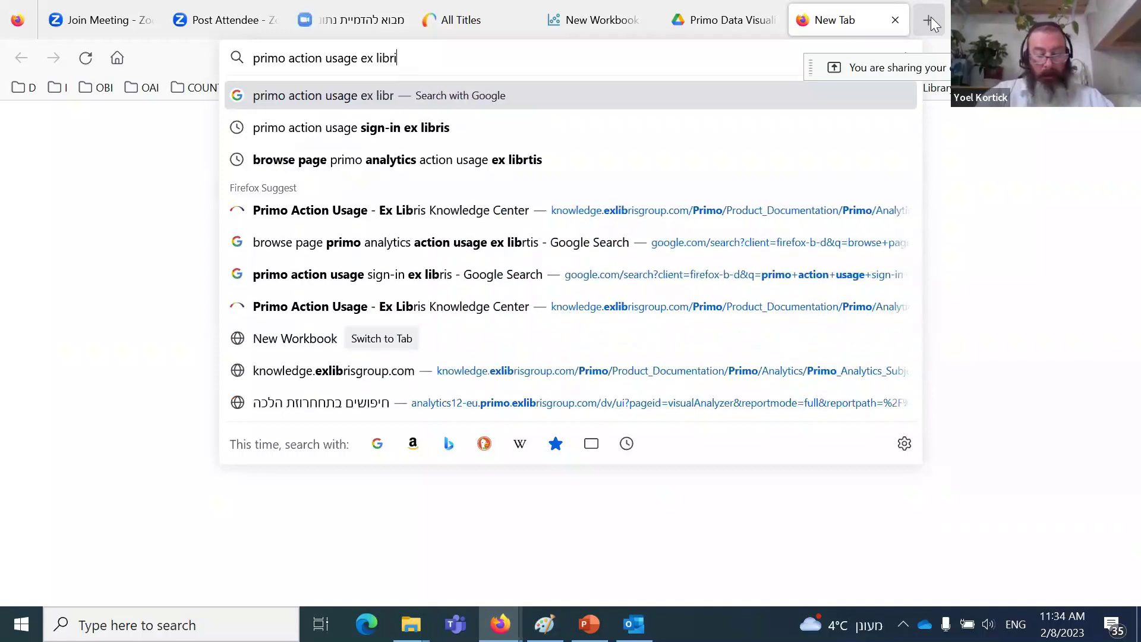
text(s analytics)
key(Return)
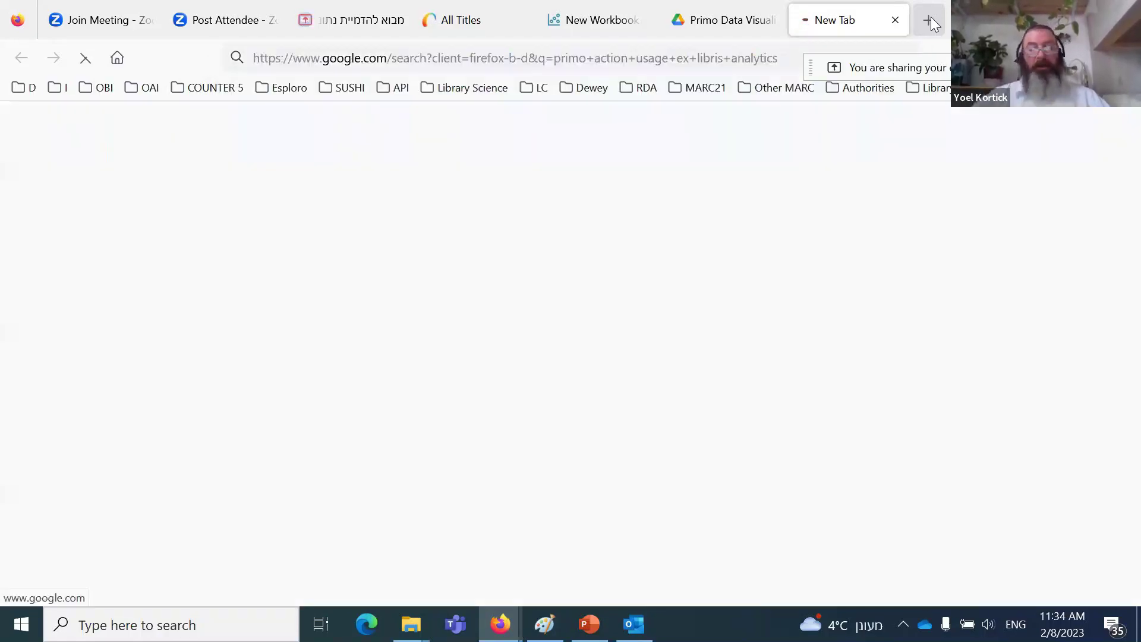
click(381, 302)
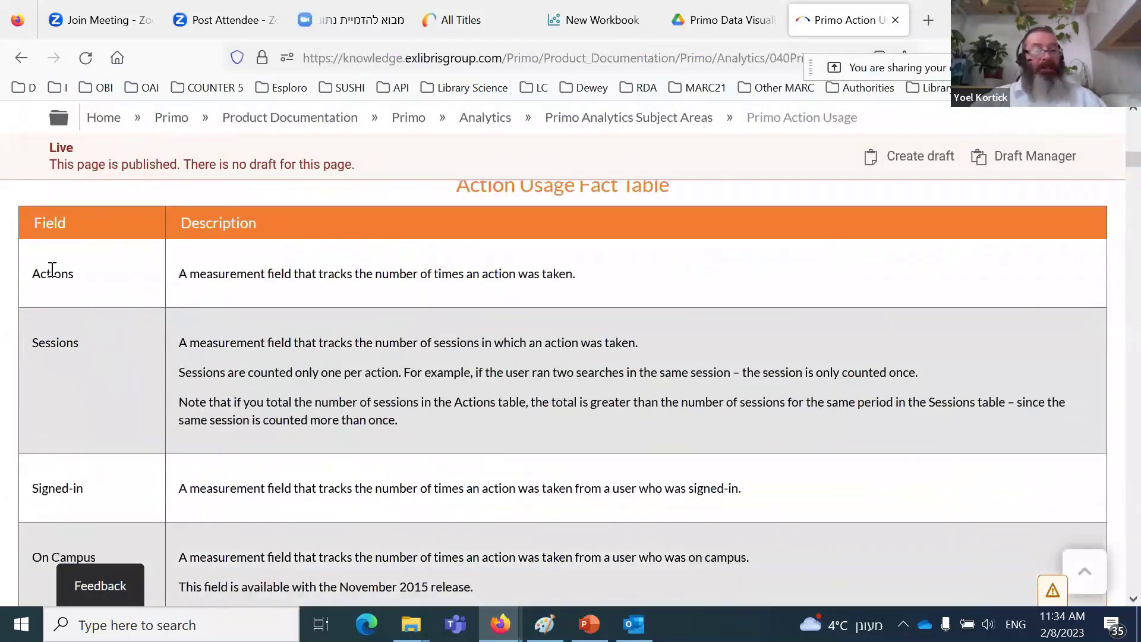
Step: Read the descriptions of the Actions and Signed-in fields in the Action Usage Fact Table
drag(180, 275, 593, 281)
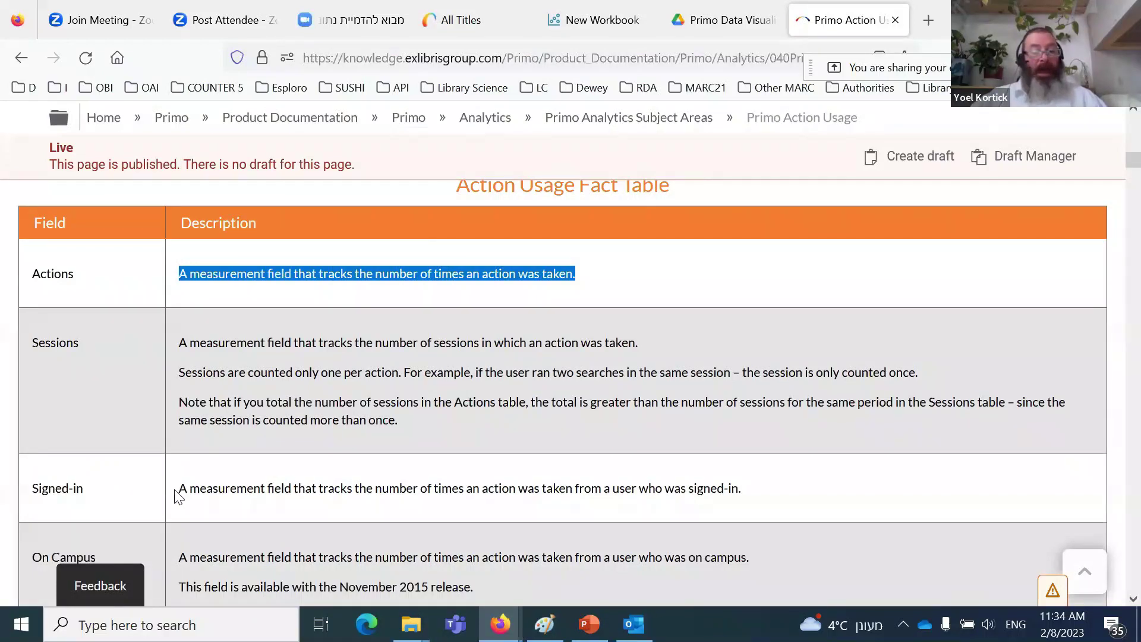
drag(180, 491, 757, 502)
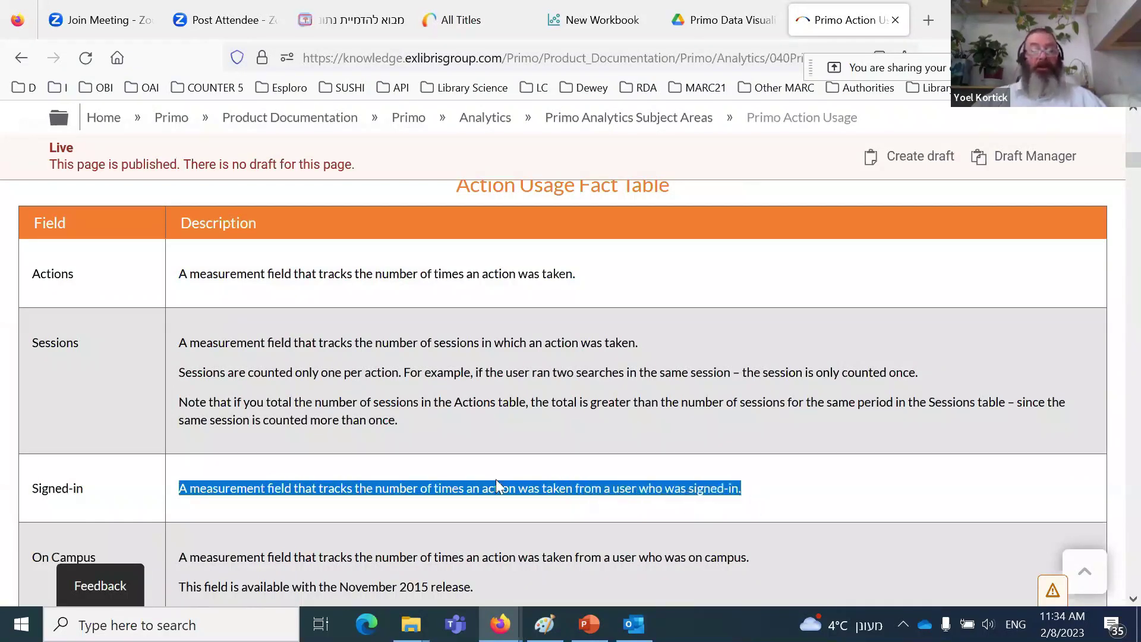
double_click(270, 274)
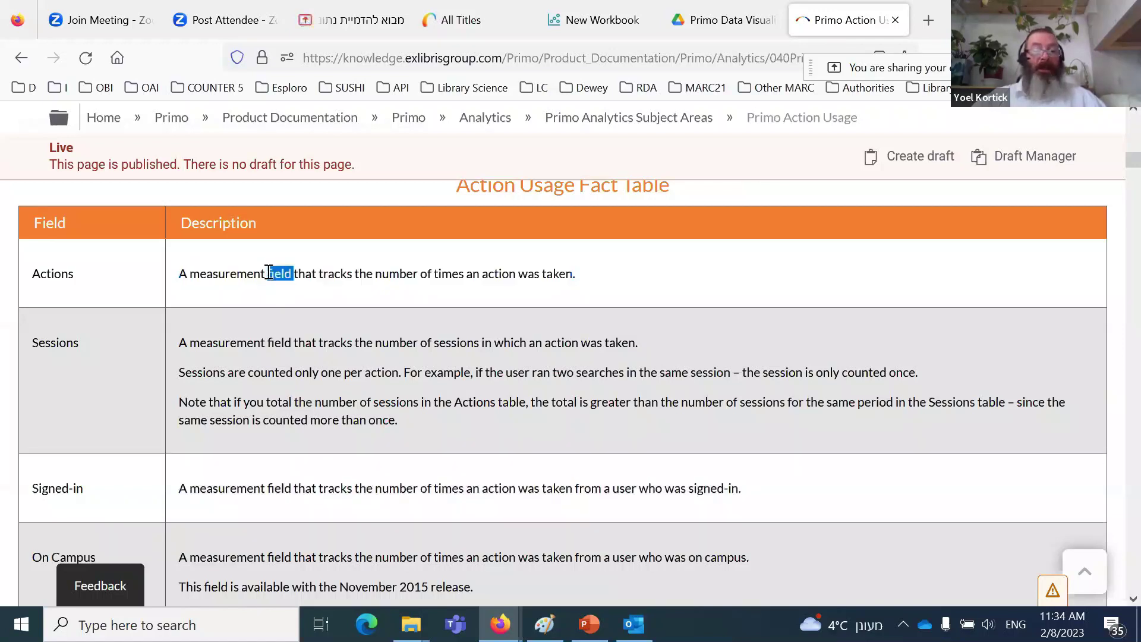
triple_click(292, 489)
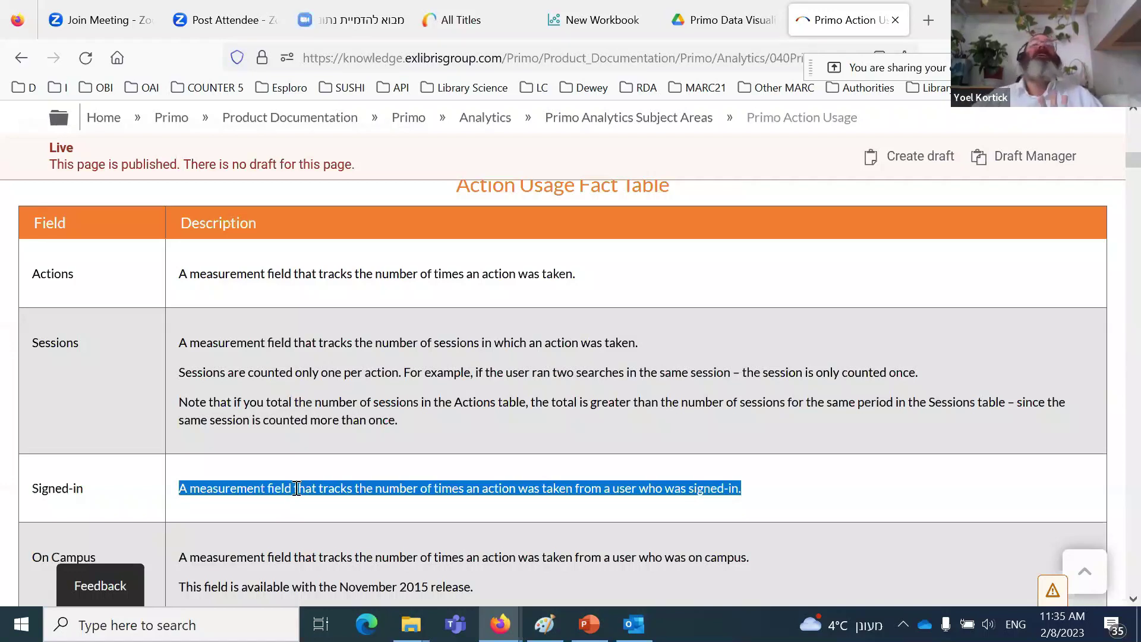
Step: Return to the workbook and start a new calculation named Not Signed In
click(581, 26)
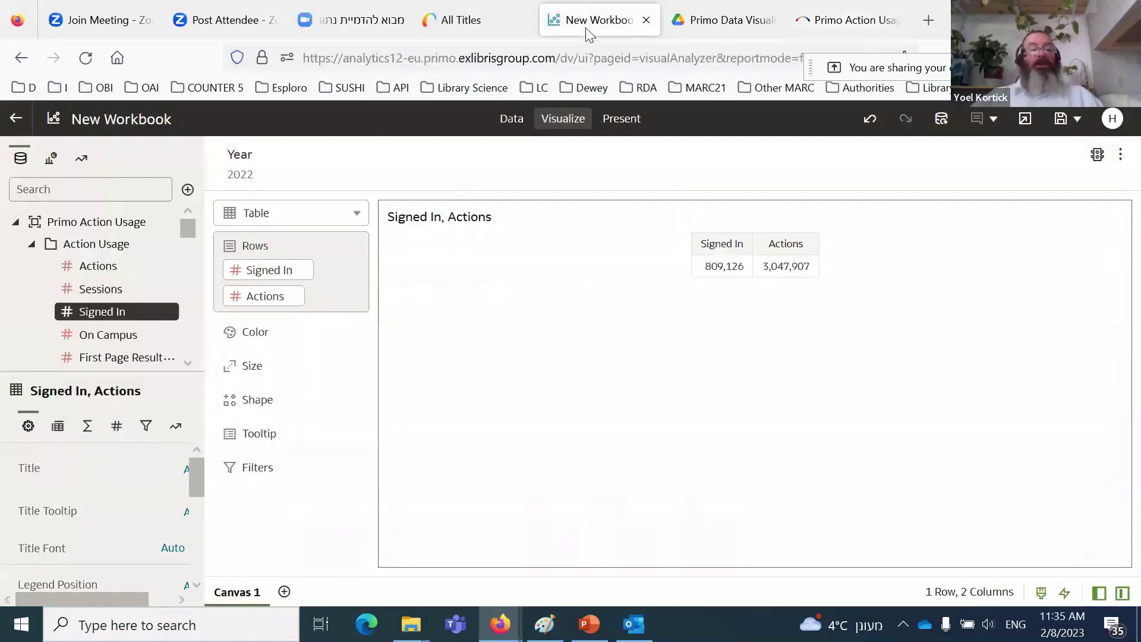
click(187, 191)
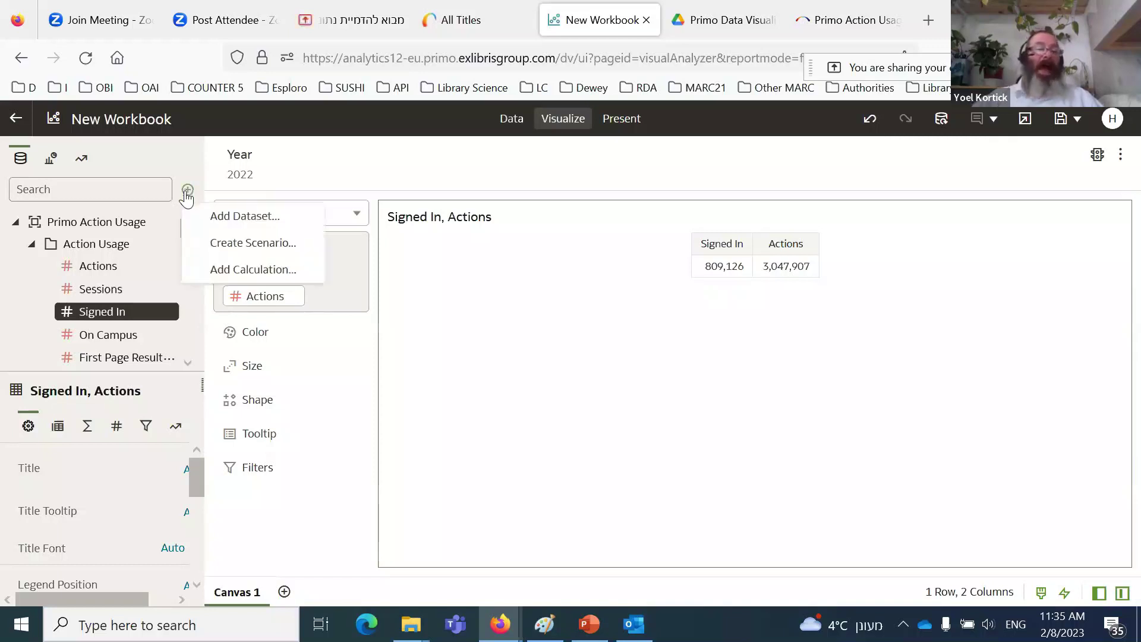
click(246, 274)
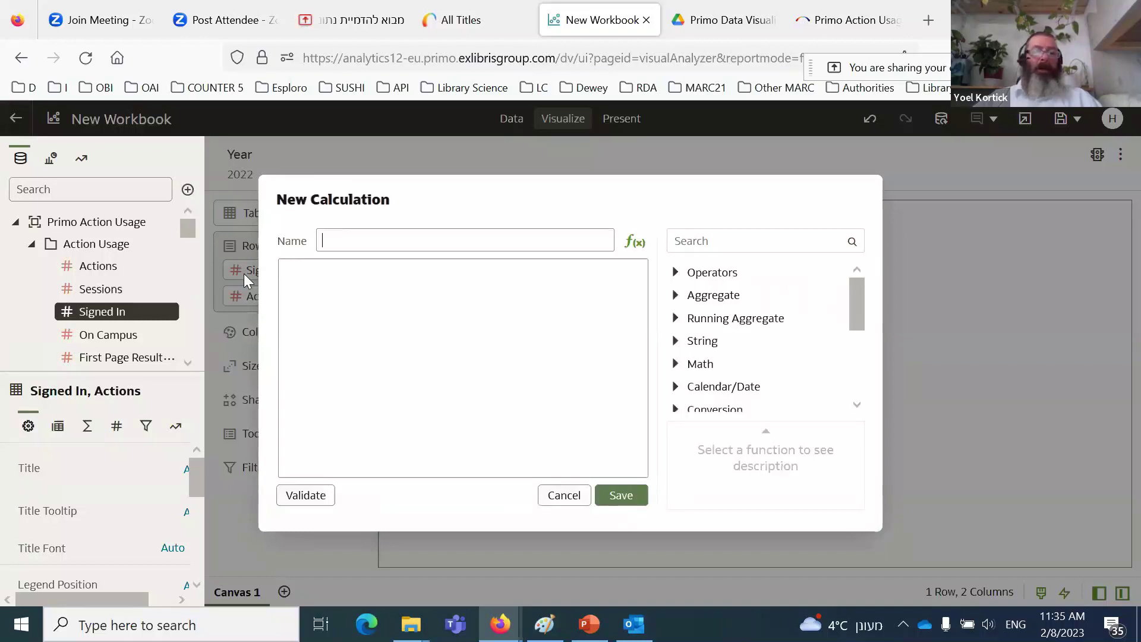
drag(404, 195, 619, 208)
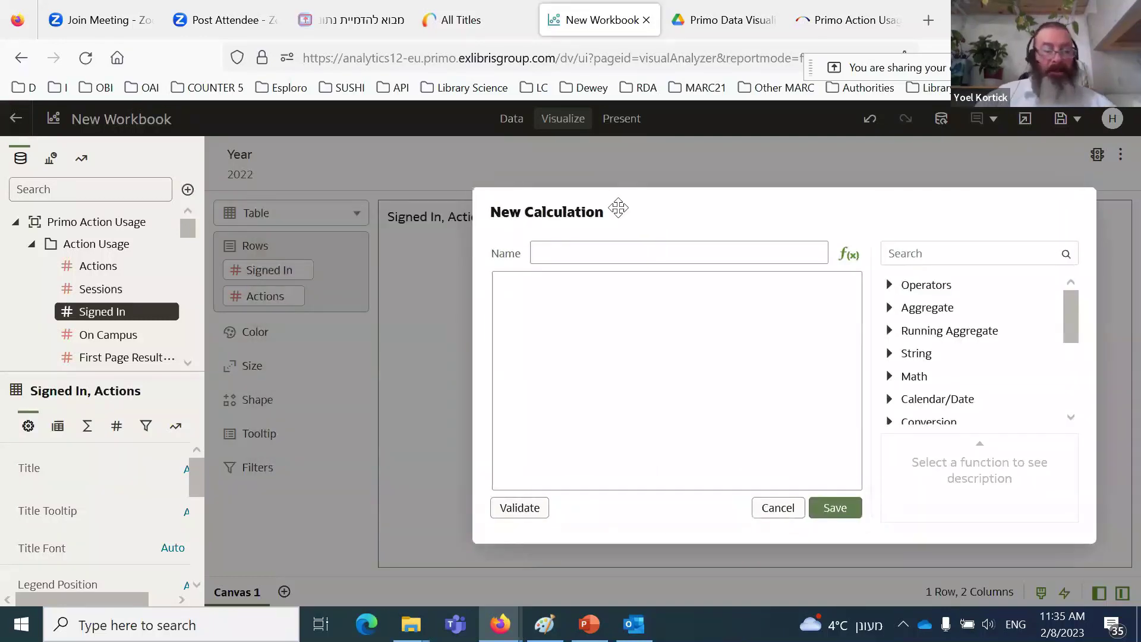
click(600, 254)
text(Not Signed In)
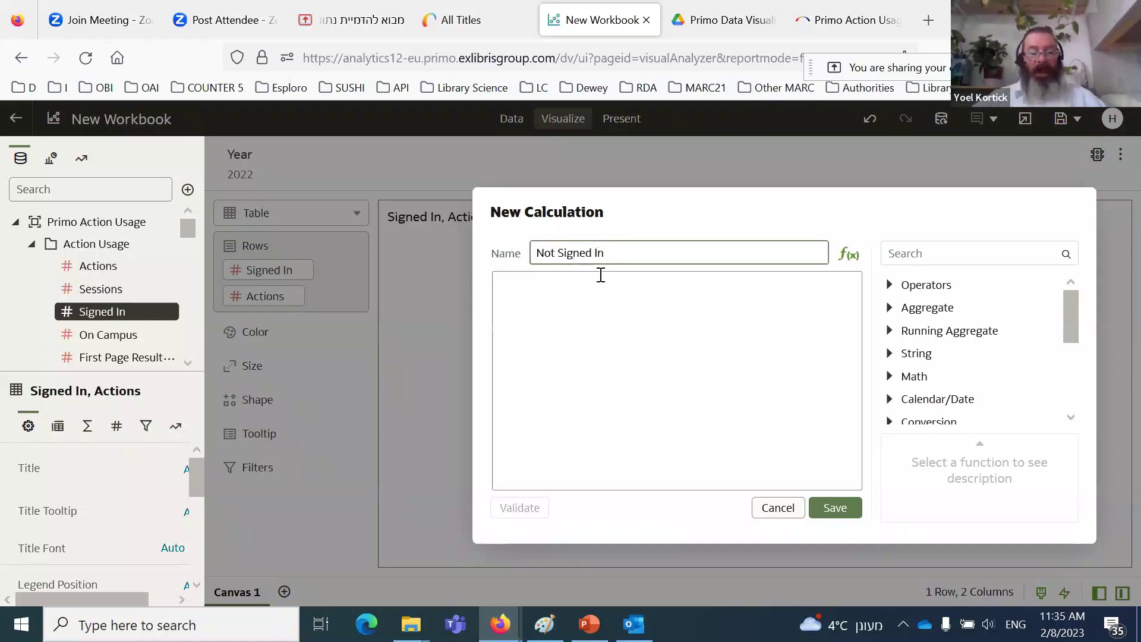
mouse_move(634, 624)
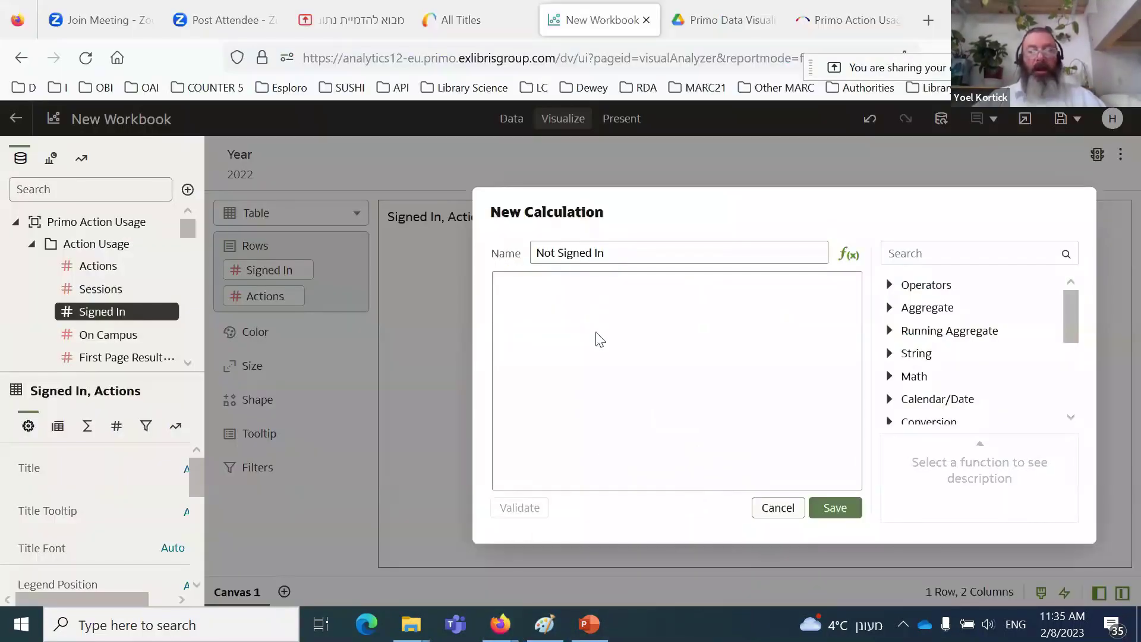
click(561, 303)
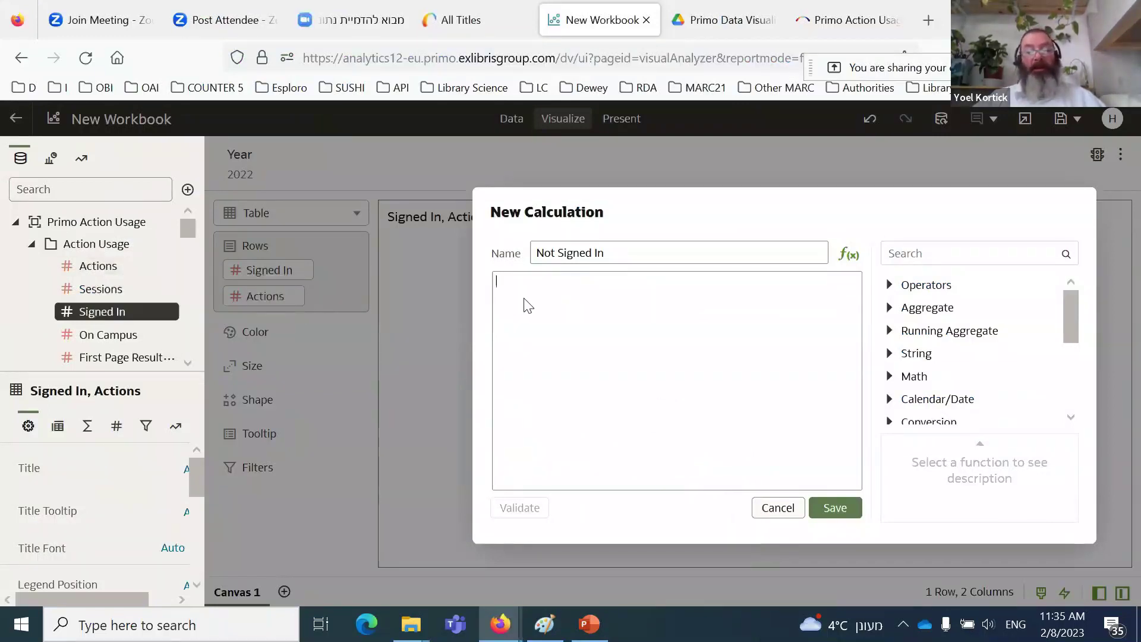
text(Action)
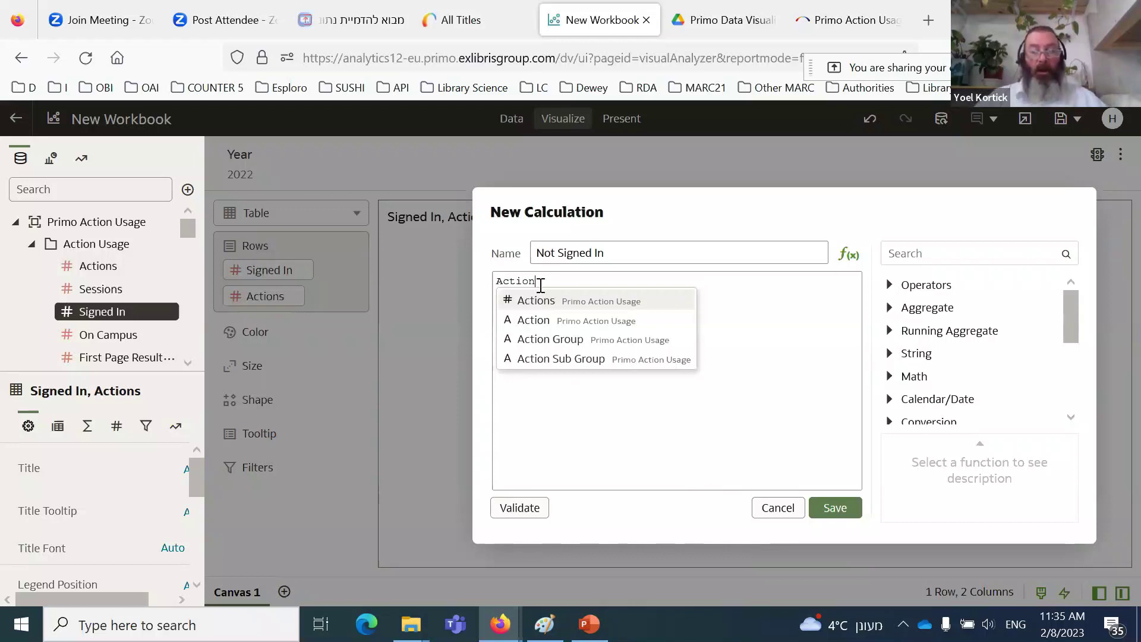
drag(539, 284, 472, 287)
key(Delete)
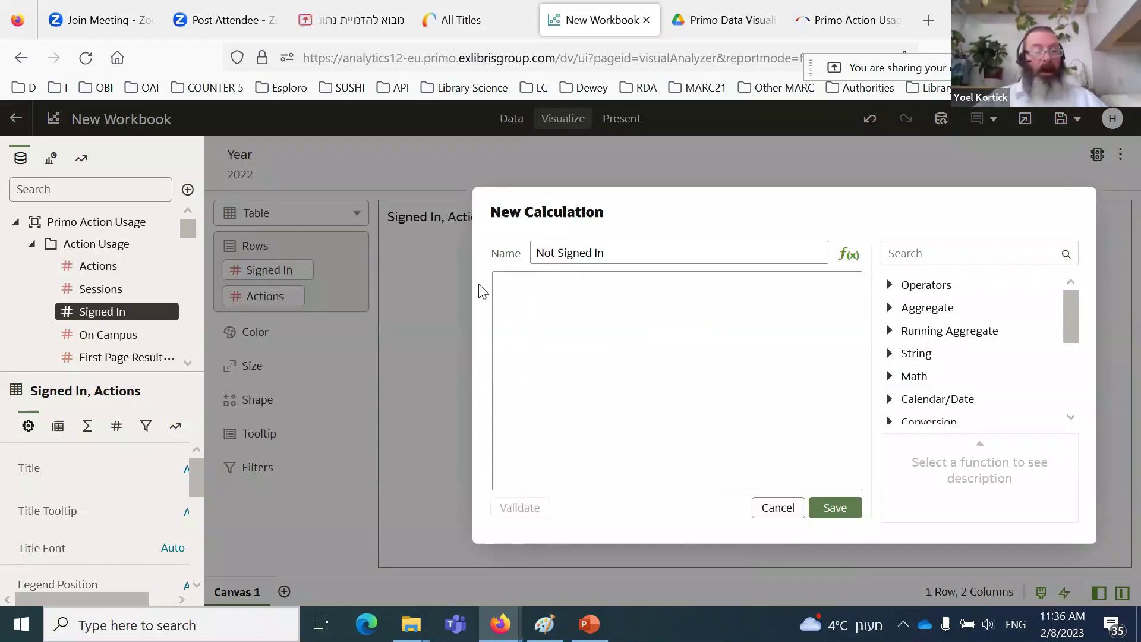
Step: Set the Not Signed In formula to Actions - Signed In, validate it and save the calculation
drag(96, 265, 585, 329)
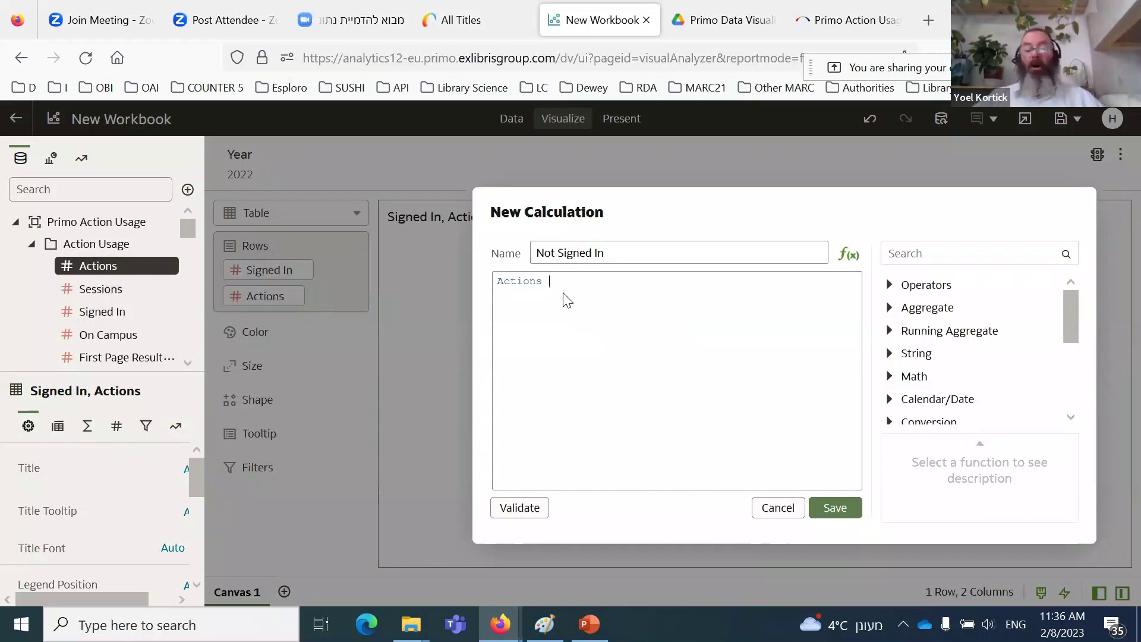
click(889, 287)
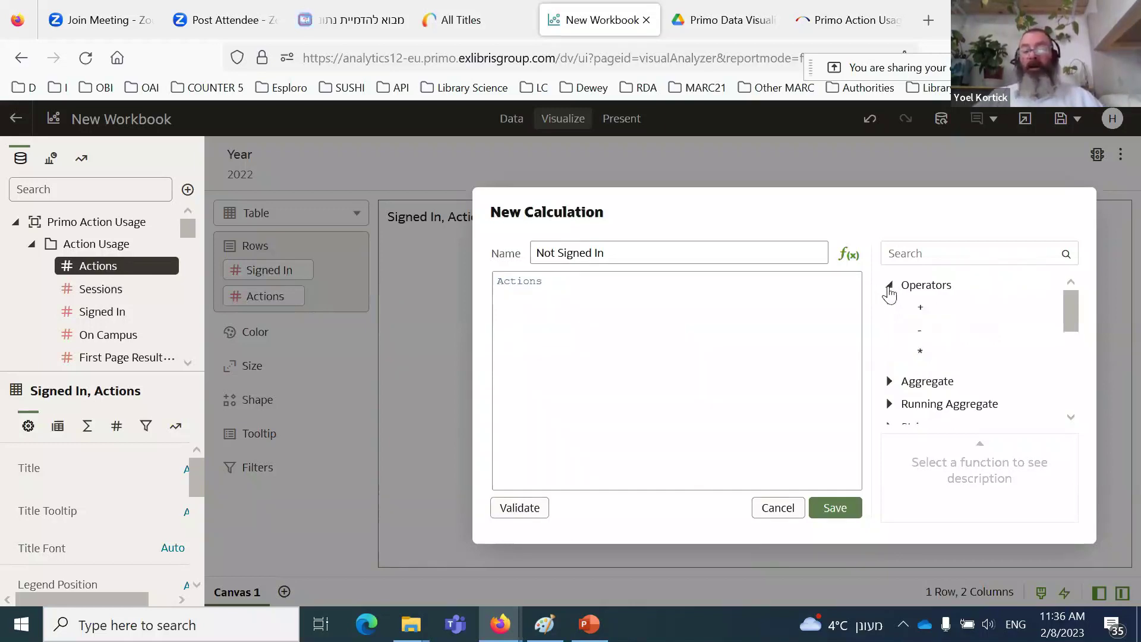
click(889, 287)
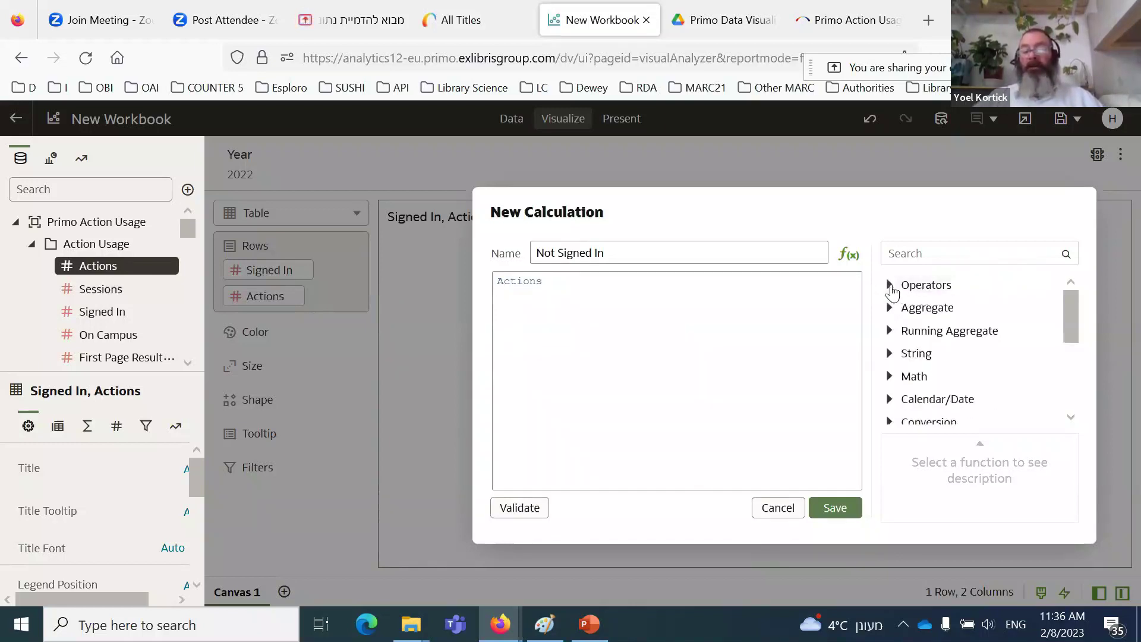
click(889, 286)
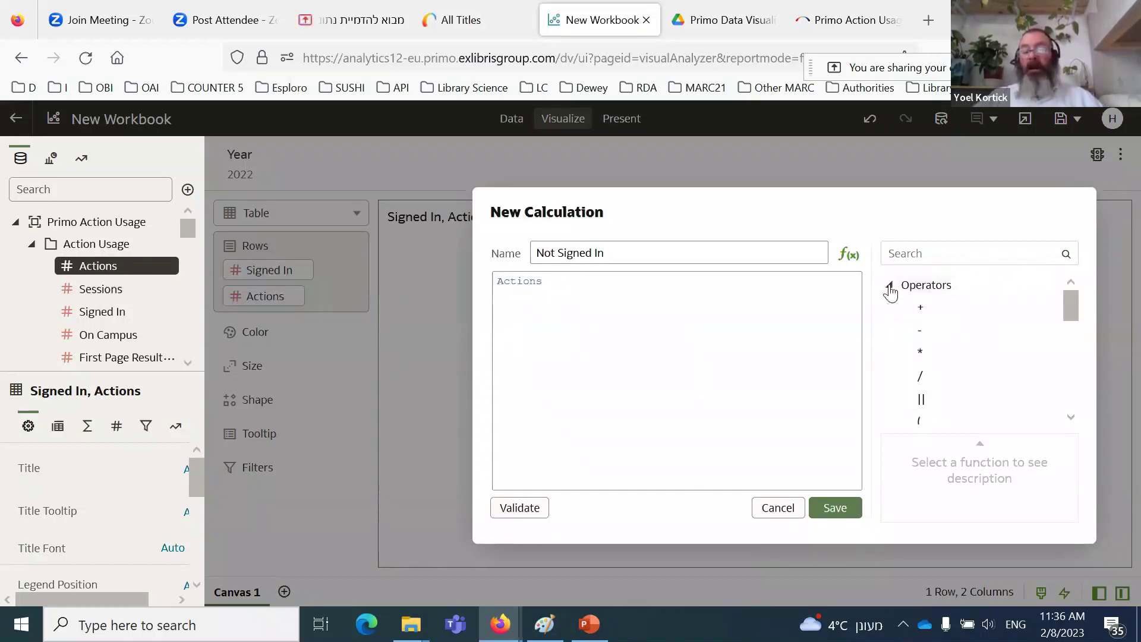
click(922, 334)
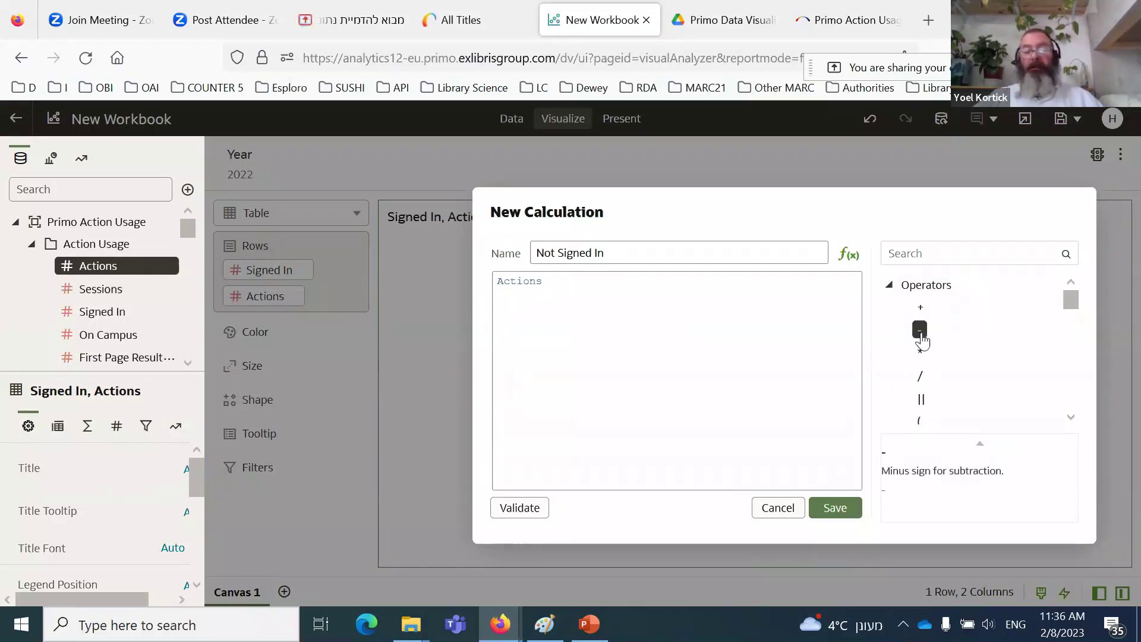
double_click(920, 333)
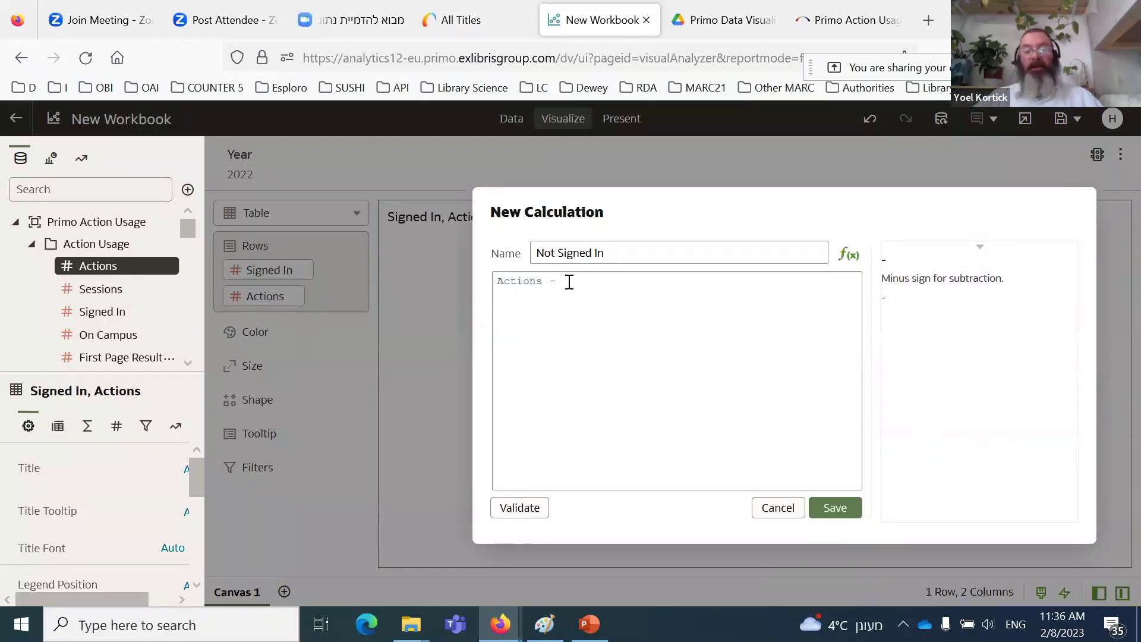
drag(94, 319, 638, 286)
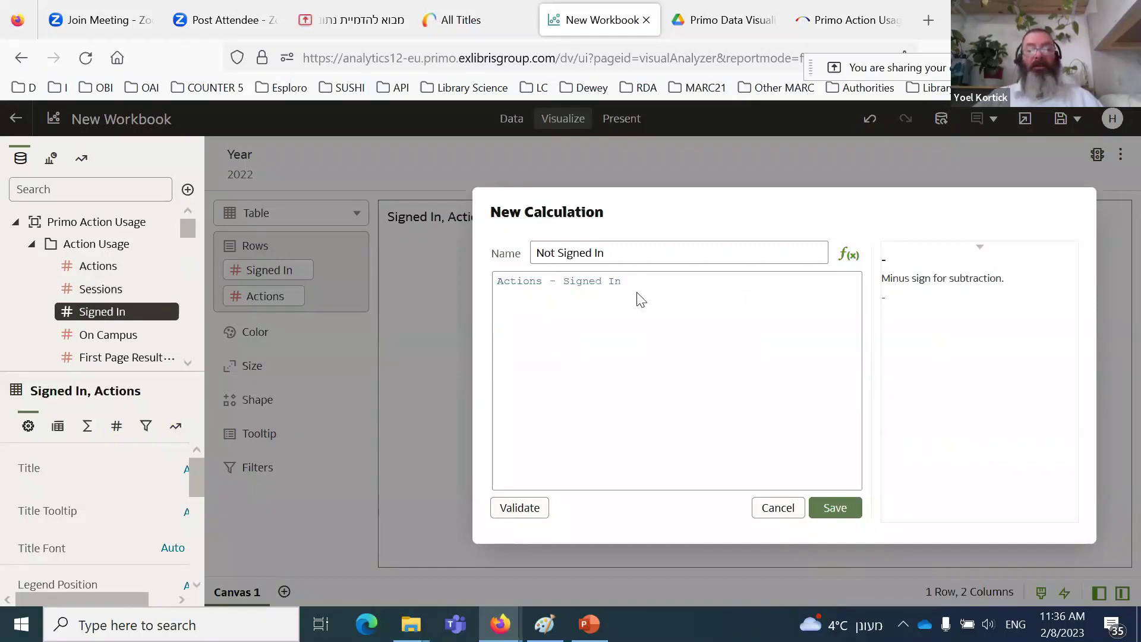
click(511, 508)
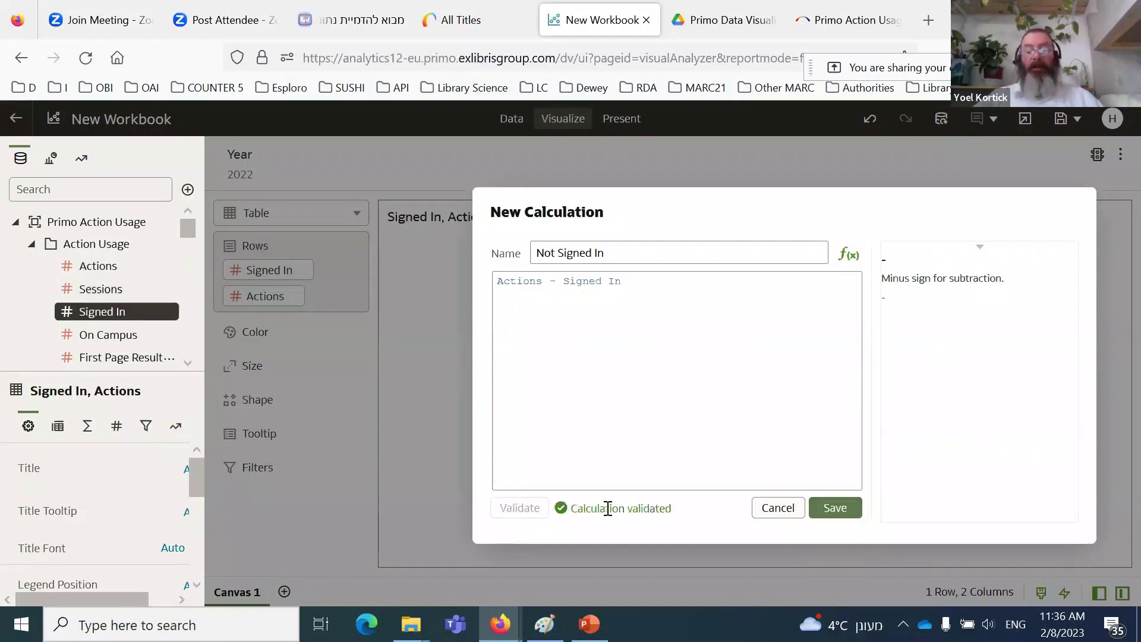
click(831, 510)
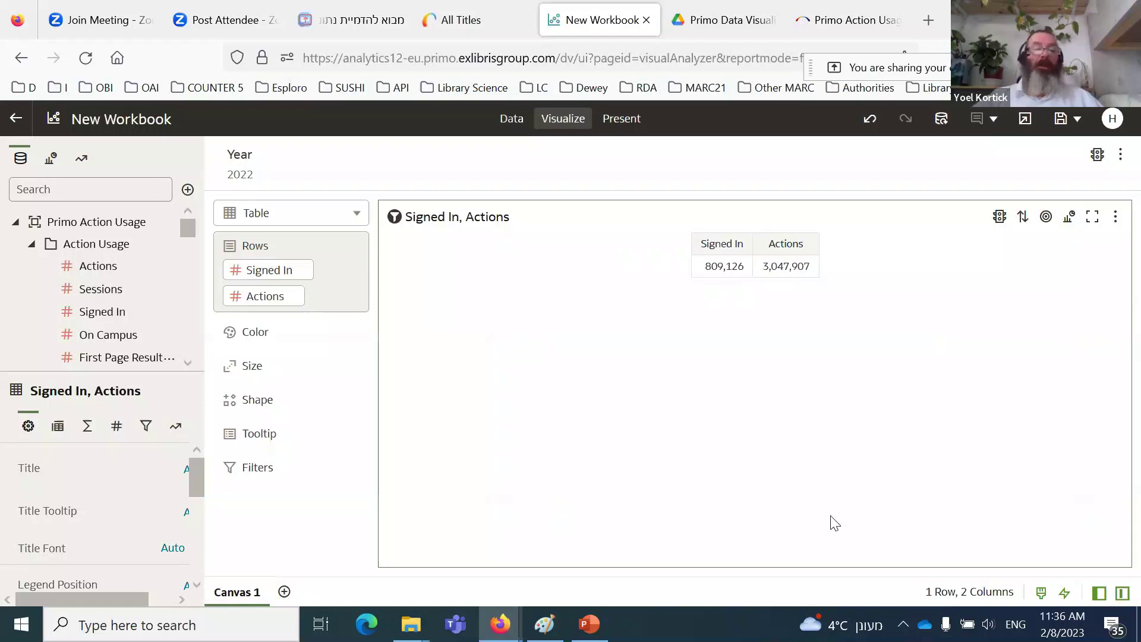
Step: Add the Not Signed In calculation to the table rows ahead of Signed In, and remove Actions from the rows
click(32, 245)
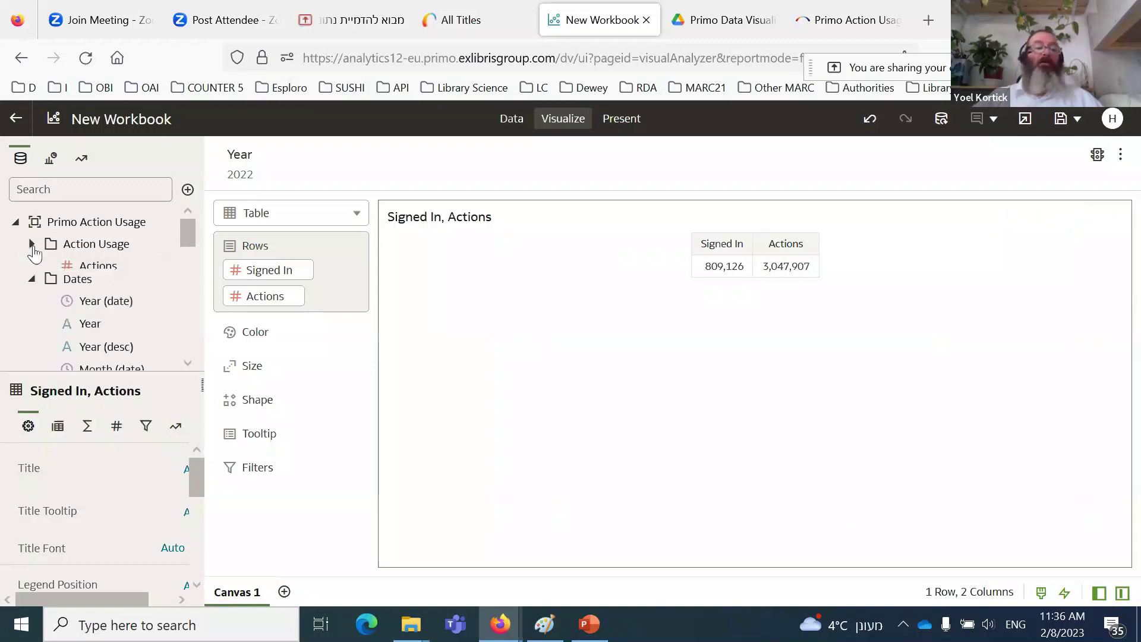
click(32, 267)
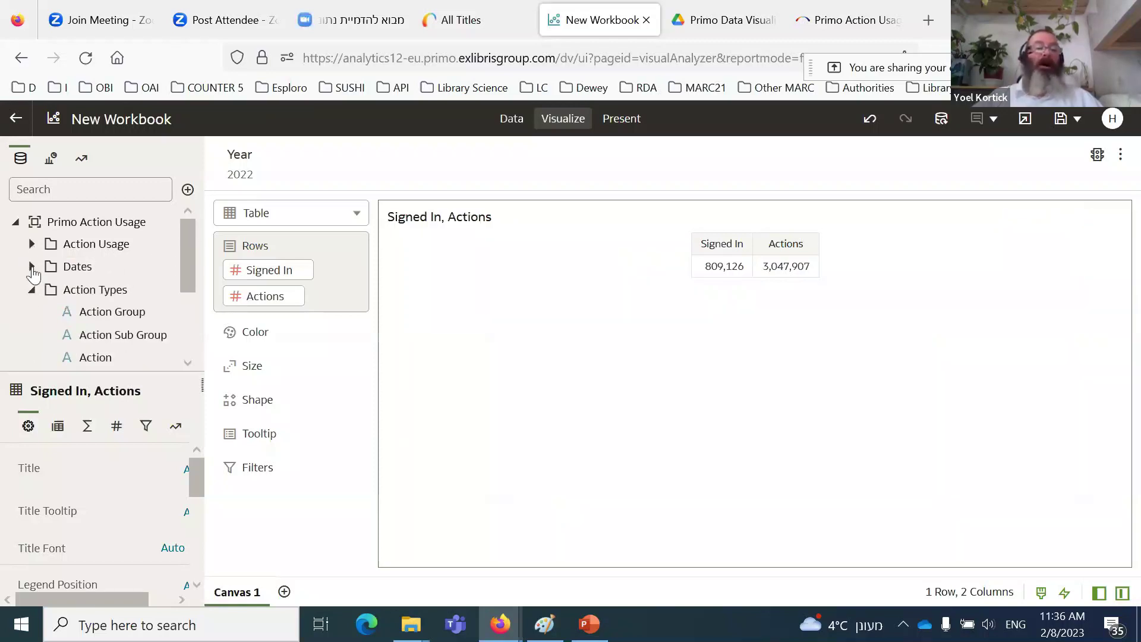
click(32, 289)
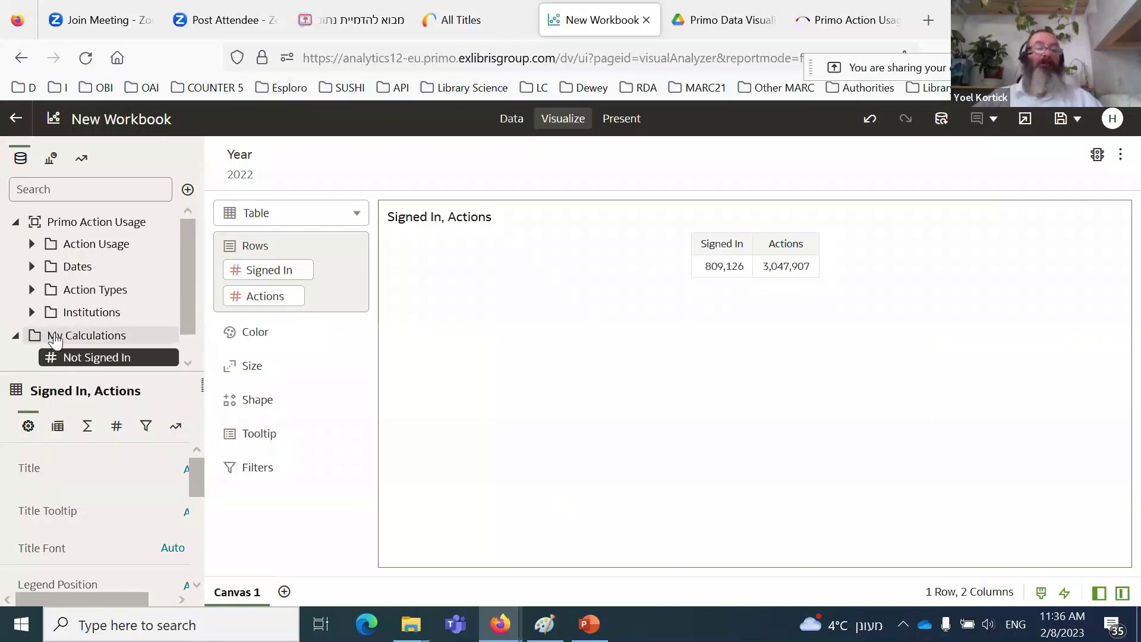
scroll(54, 340, down, 1)
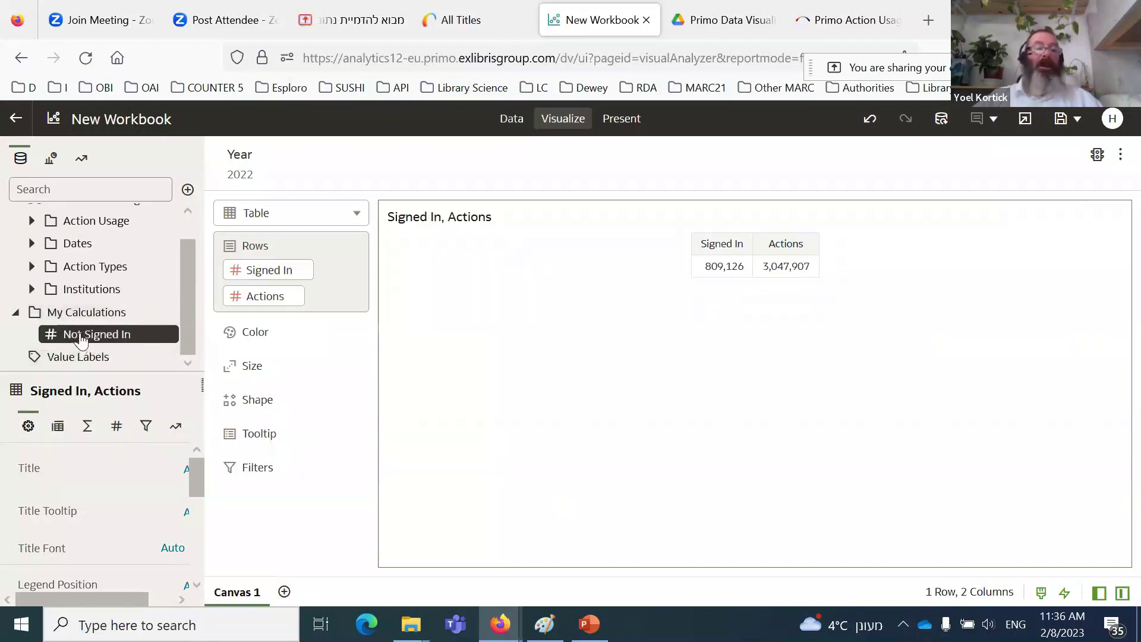
drag(81, 343, 591, 314)
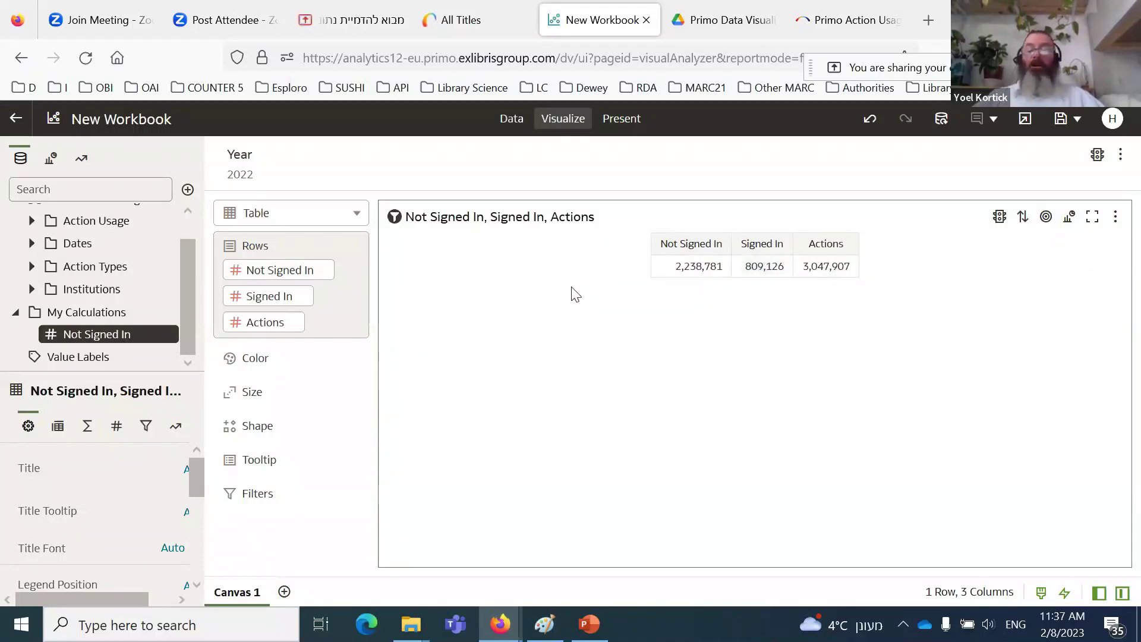
click(293, 322)
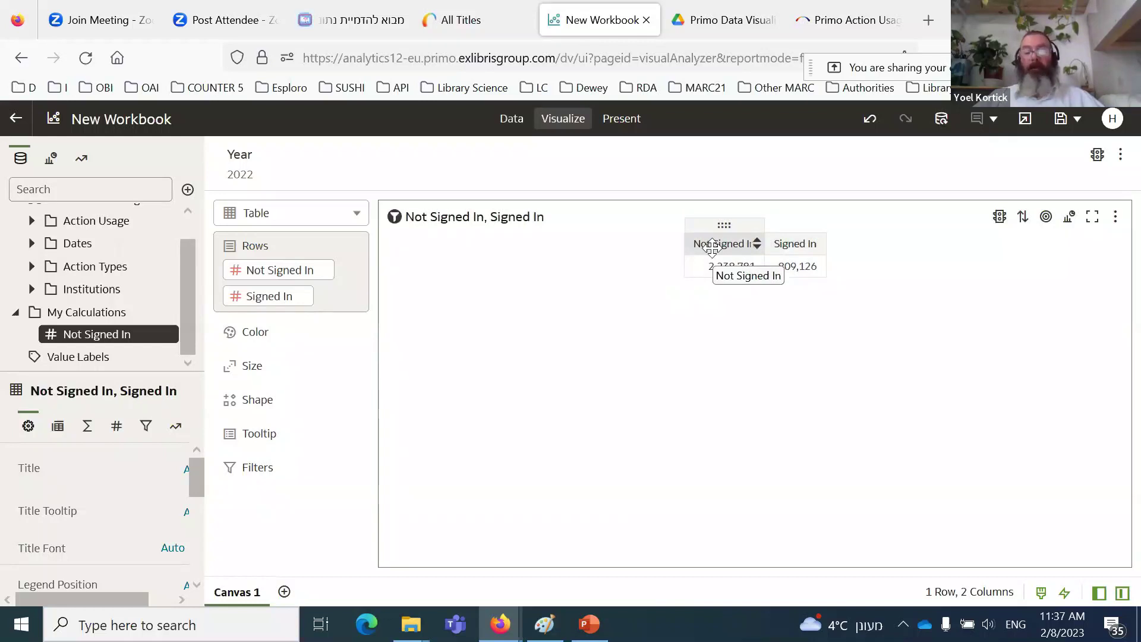
Step: Rename the Not Signed In calculation to "לא הזדהה" and save it
right_click(99, 341)
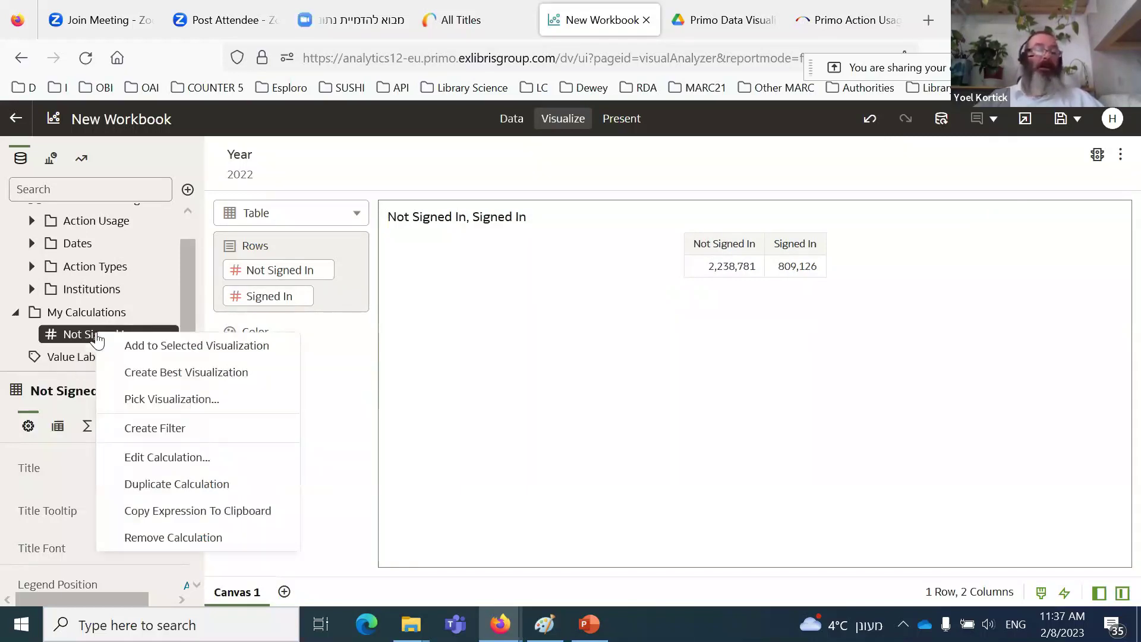
click(155, 458)
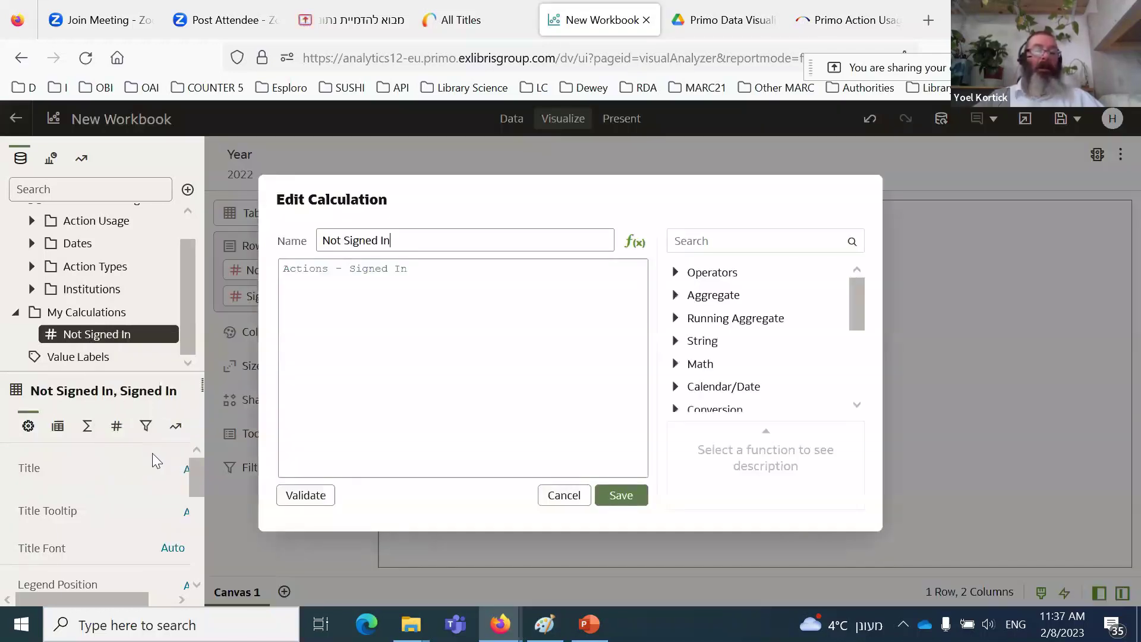
drag(403, 240, 316, 240)
key(alt+shift)
text(לא )
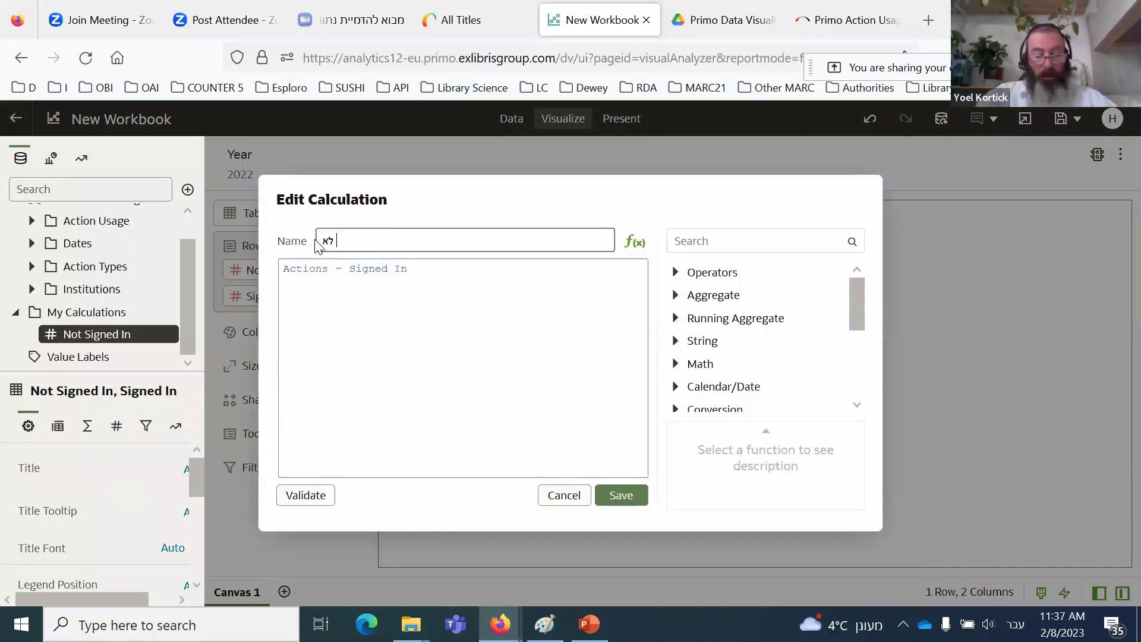
text(הזדהה)
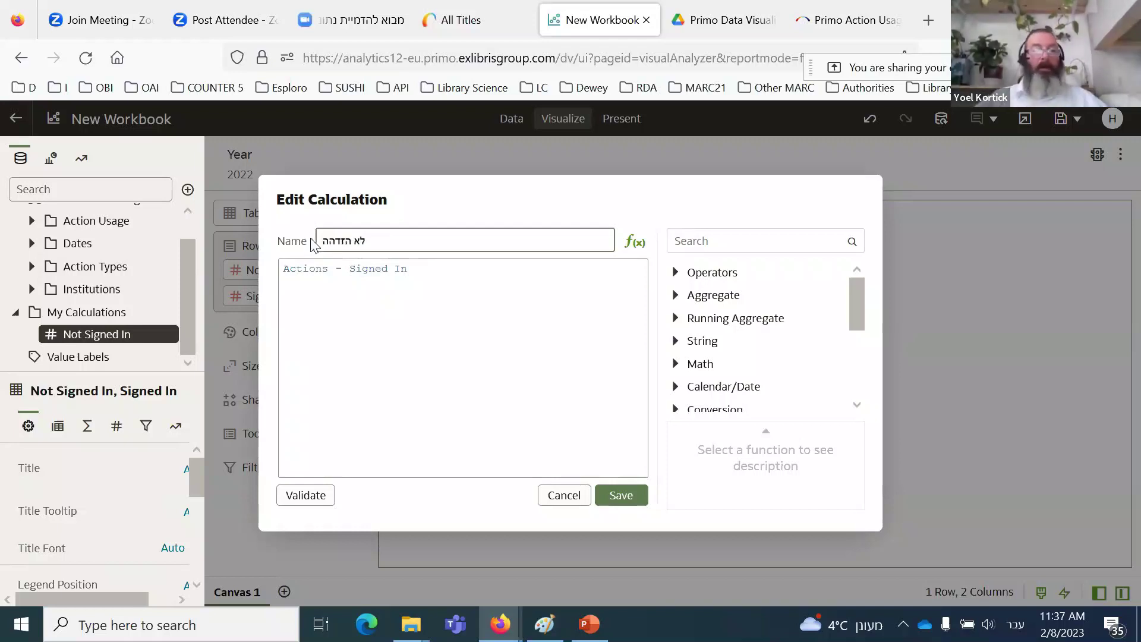
click(621, 496)
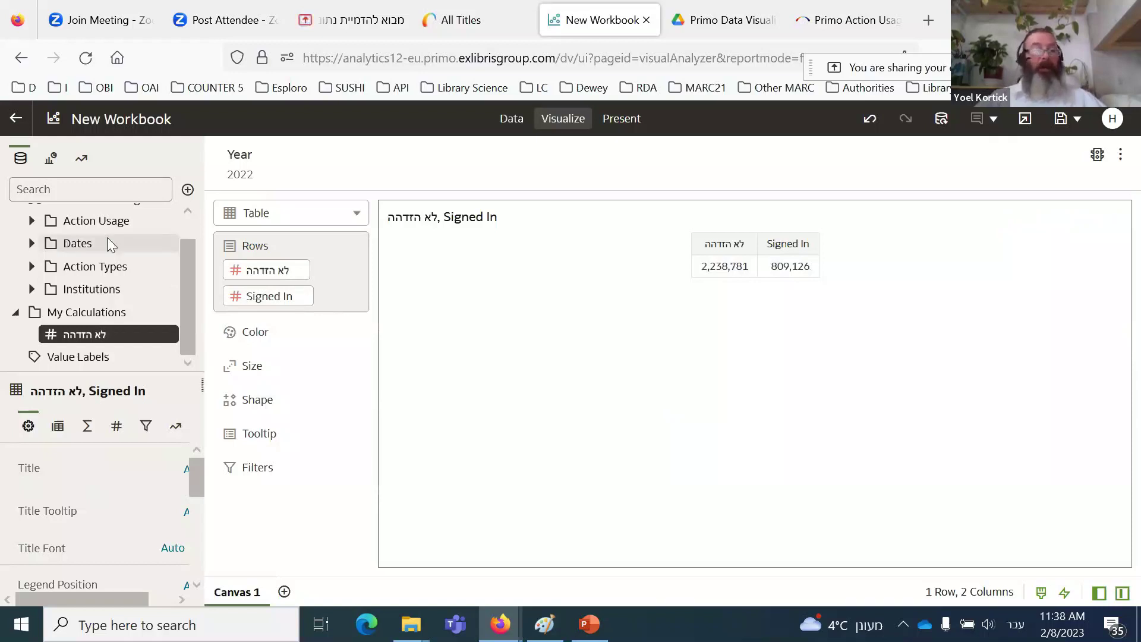
Step: Create and save a new calculation named "הזדהה" whose formula is the Signed In field from Action Usage
scroll(107, 237, up, 1)
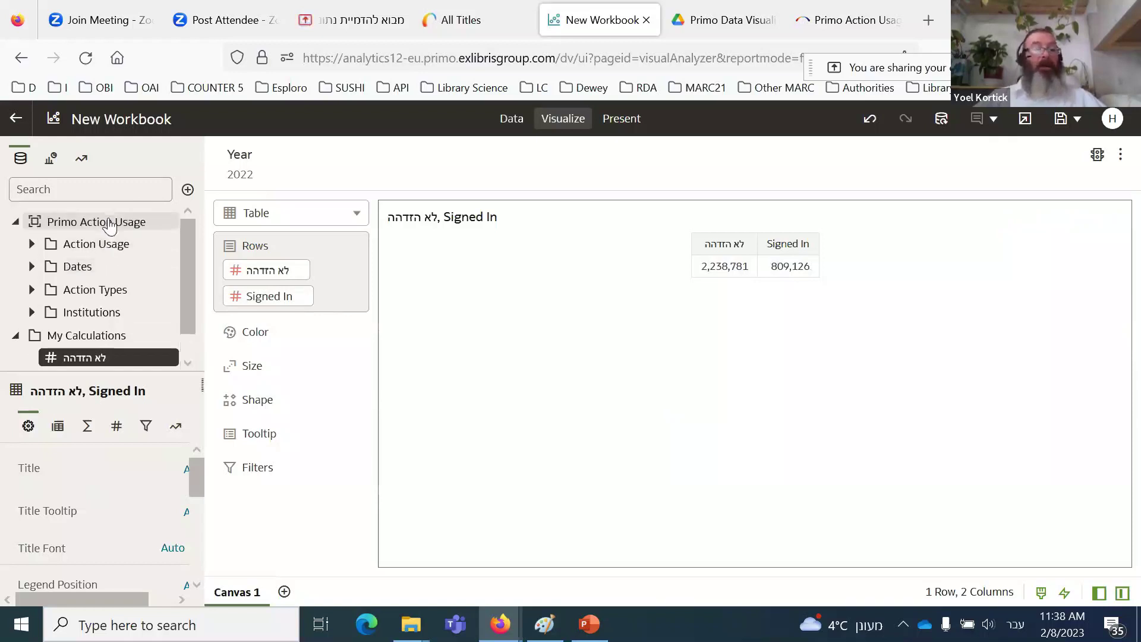
click(188, 191)
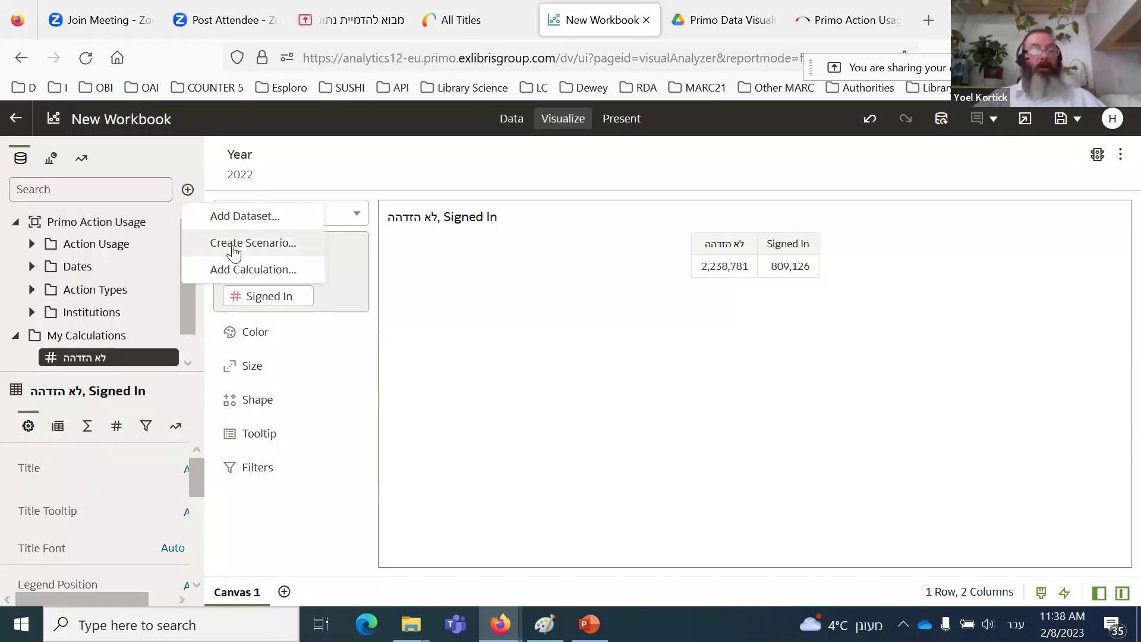
click(235, 270)
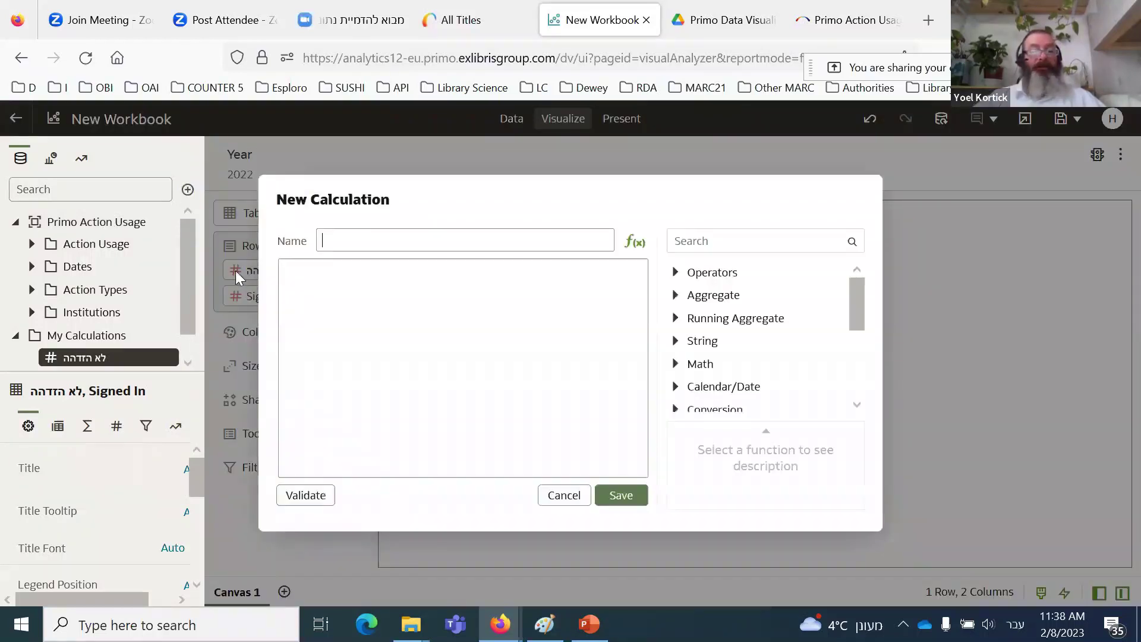
text(הזדהה)
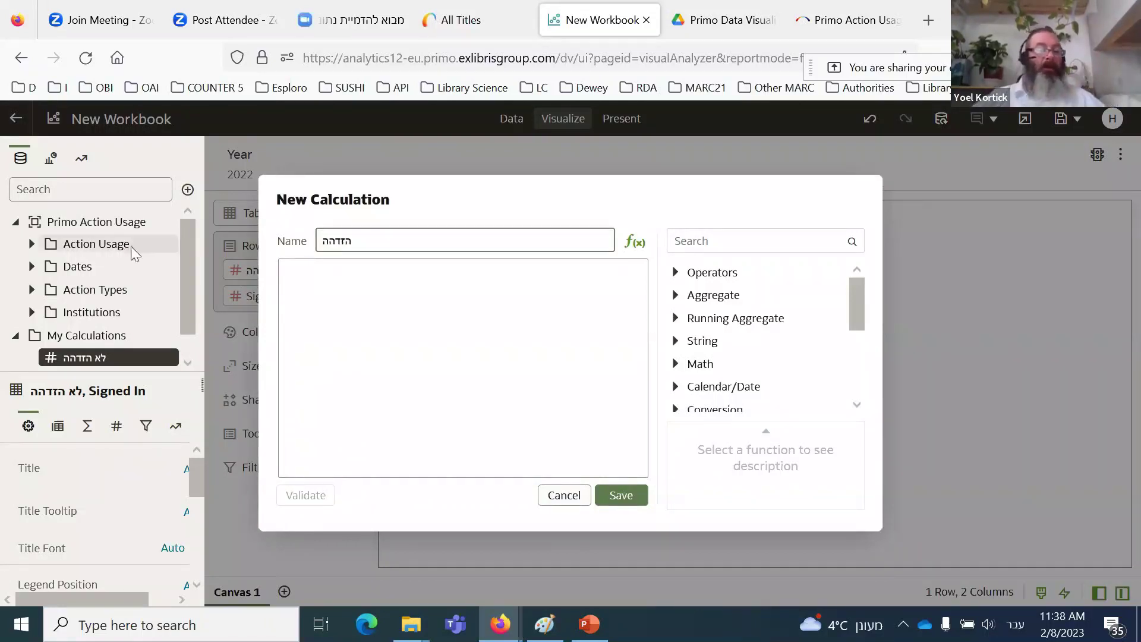
click(33, 246)
click(32, 246)
drag(80, 310, 408, 308)
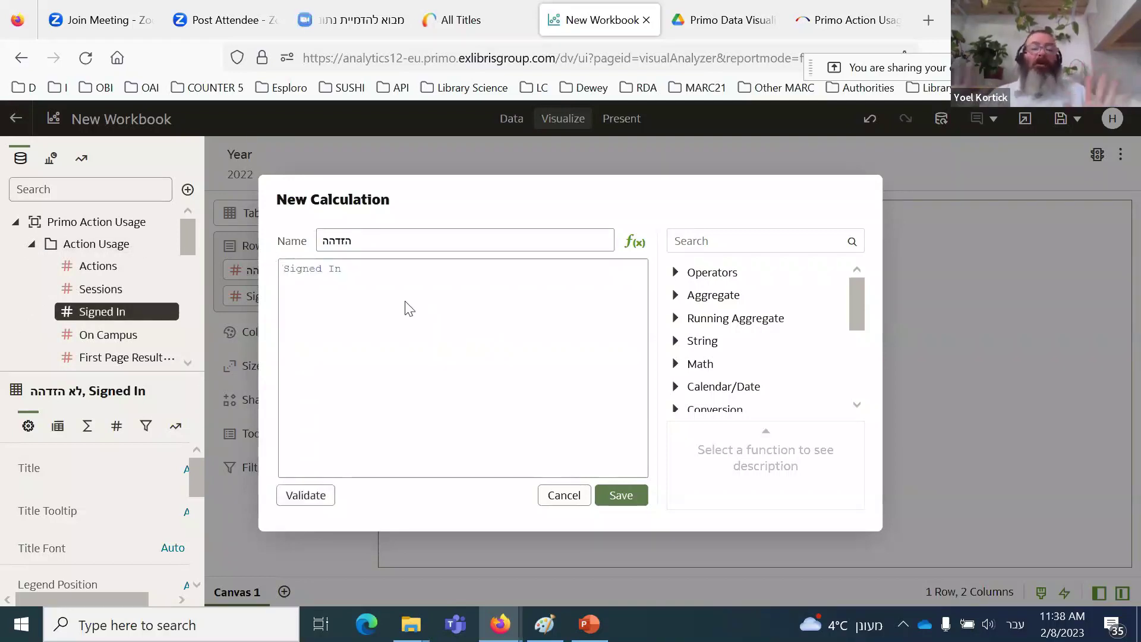
click(621, 495)
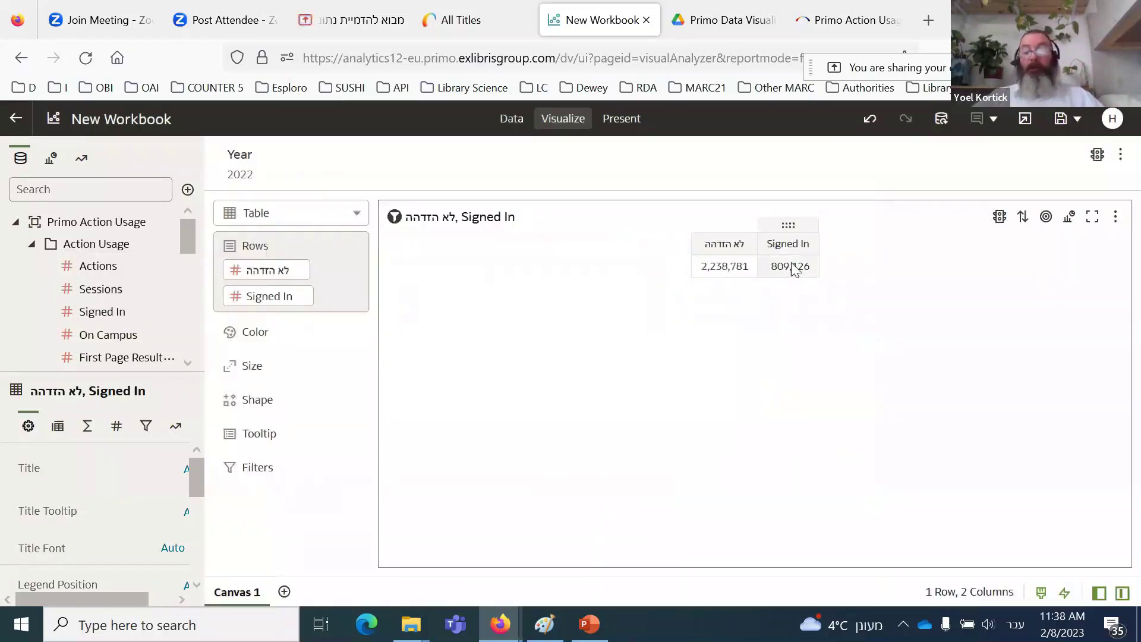
Step: Replace Signed In with the "הזדהה" calculation in the table rows
drag(186, 240, 184, 351)
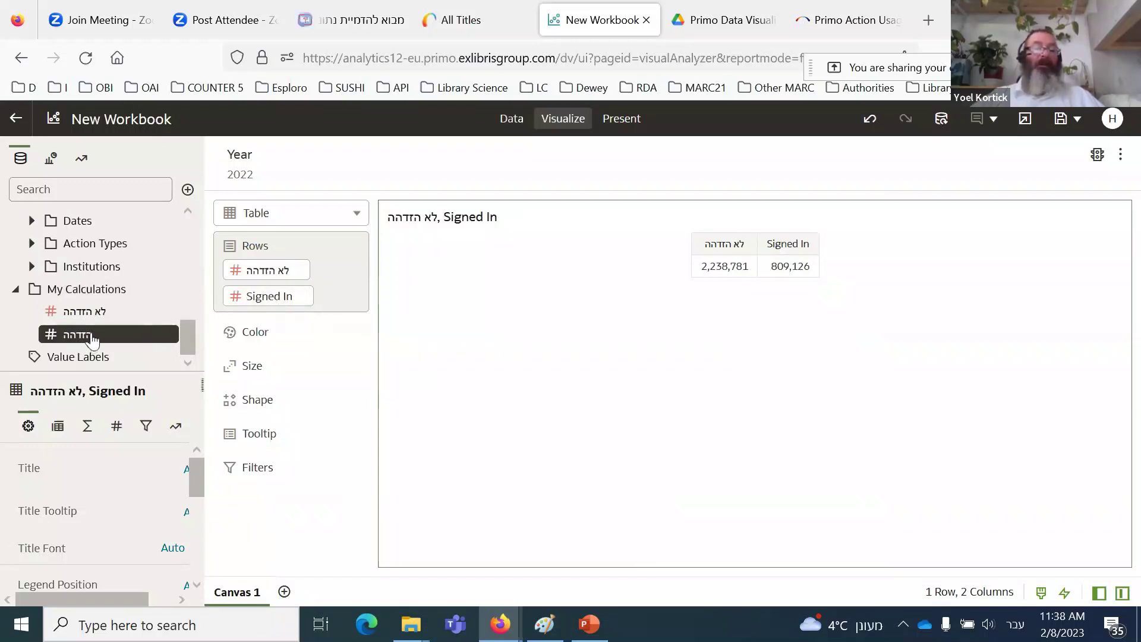
drag(90, 339, 259, 299)
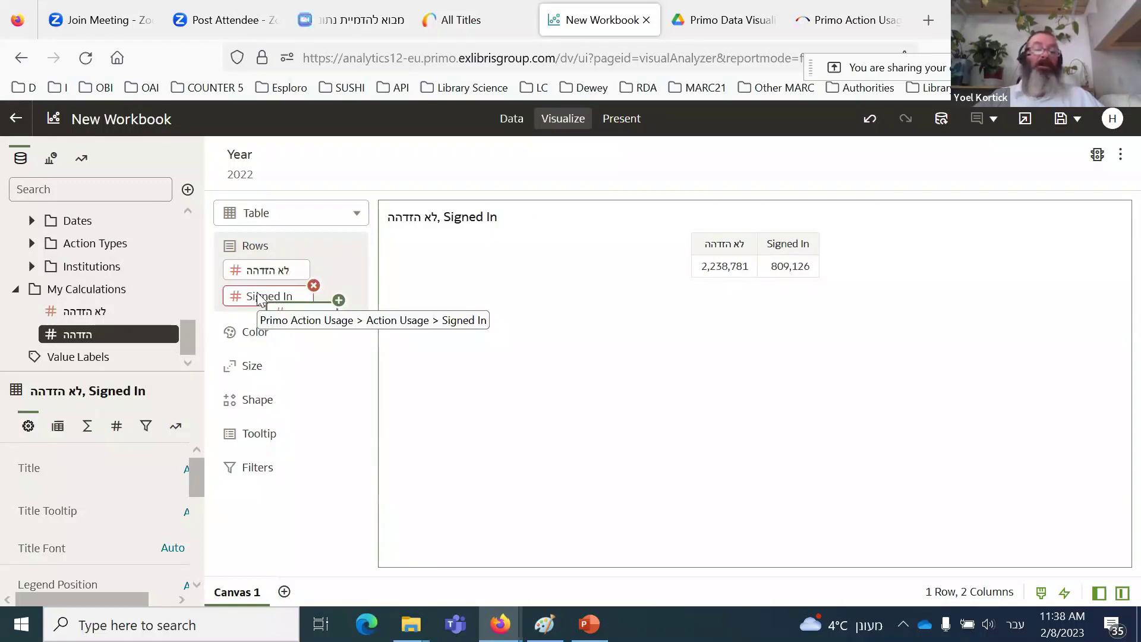
drag(258, 299, 254, 306)
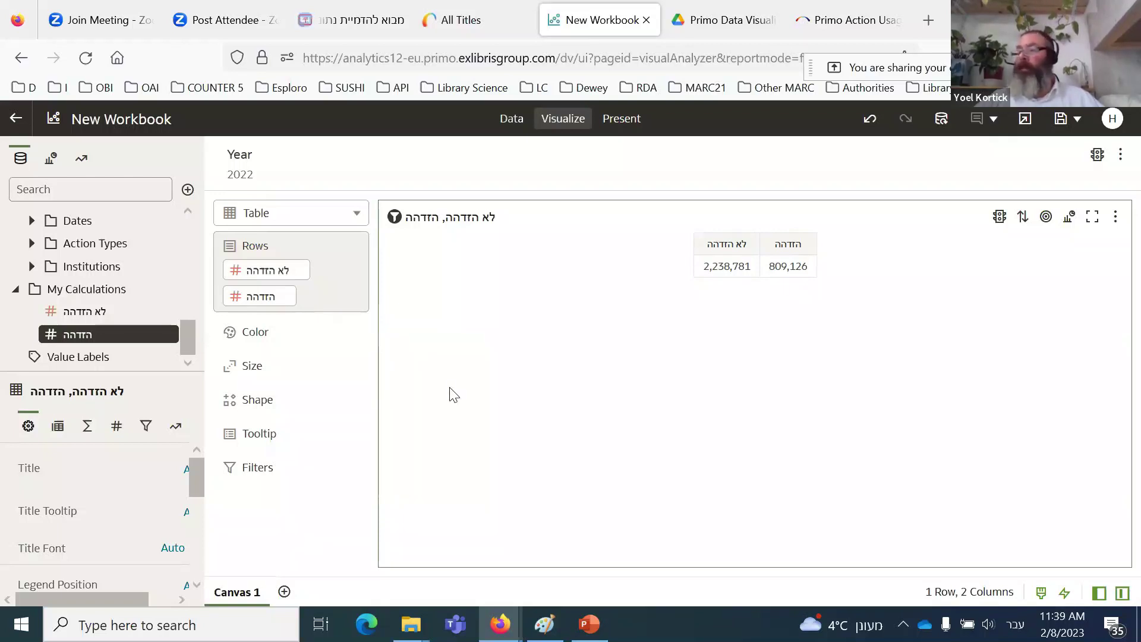
Step: Start saving the workbook and choose the MELI Session folder within the Reports folder of Primo Bar Ilan University under Shared Folders
click(1060, 118)
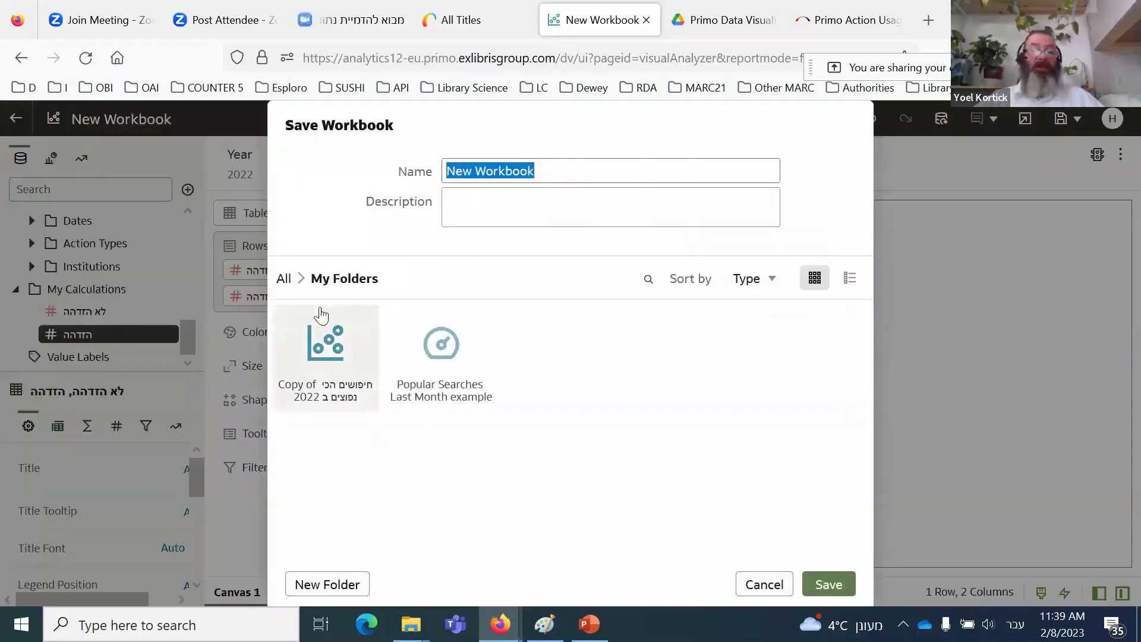
click(284, 279)
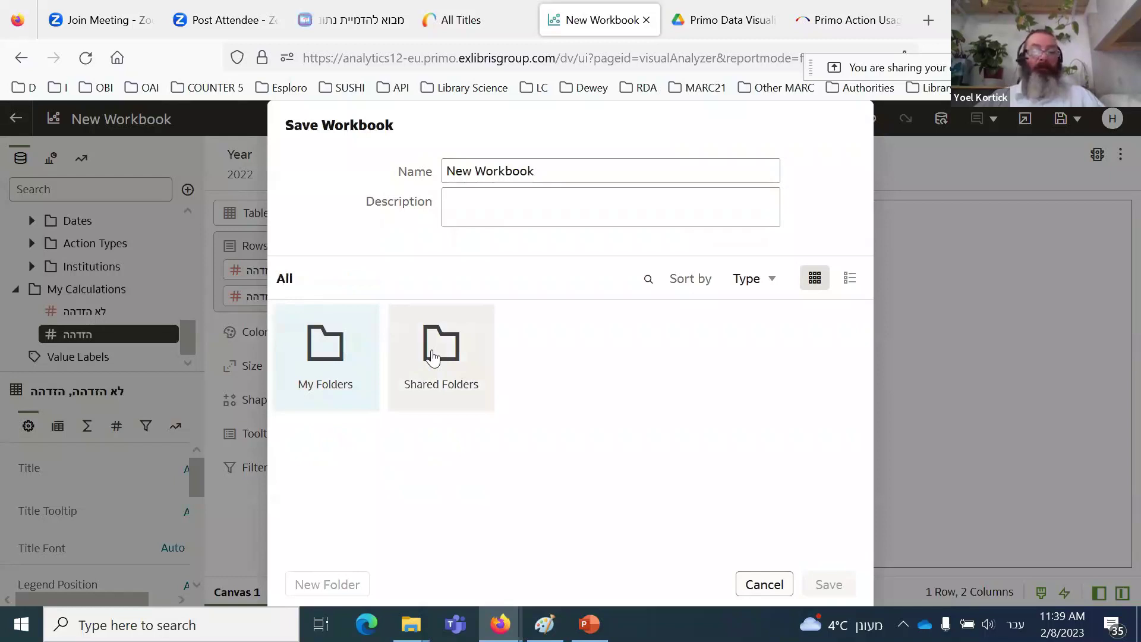
double_click(433, 355)
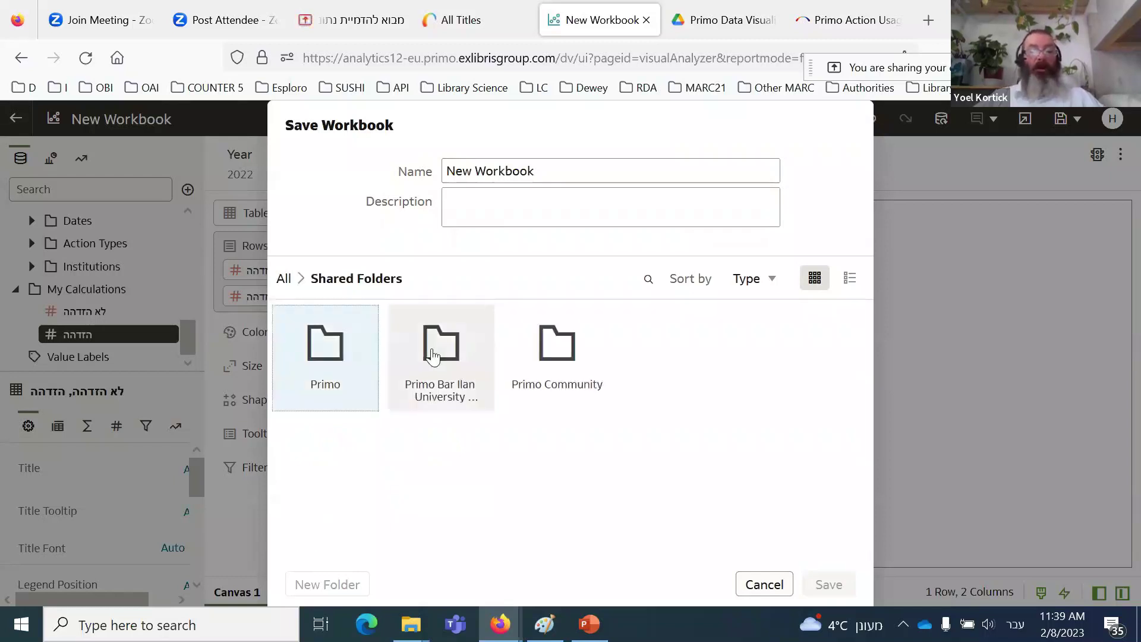
double_click(432, 356)
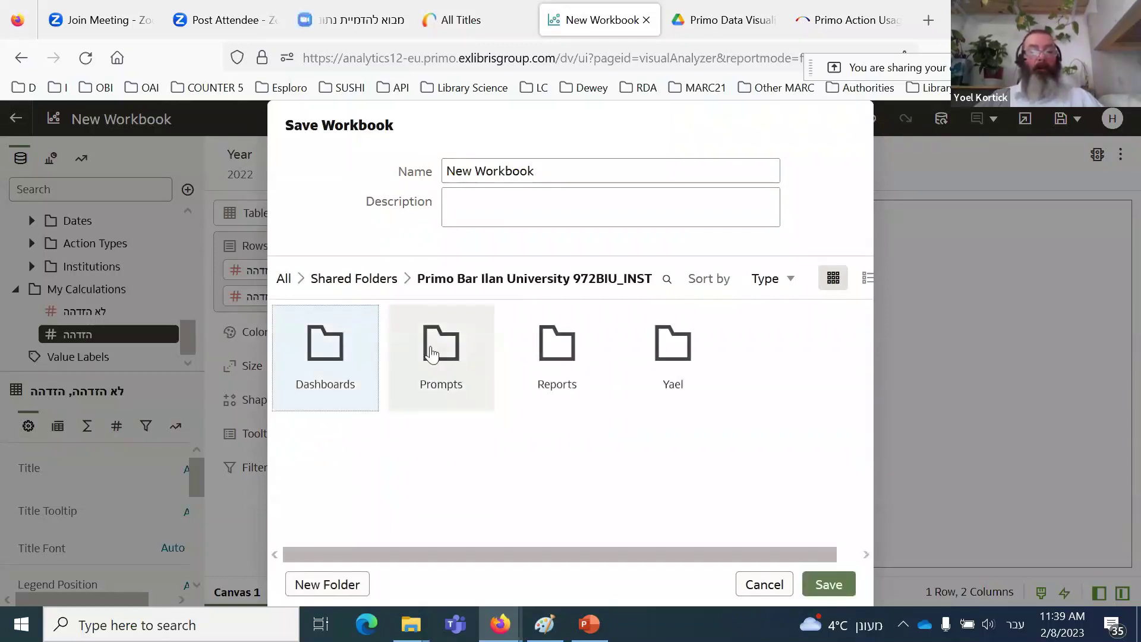
double_click(578, 356)
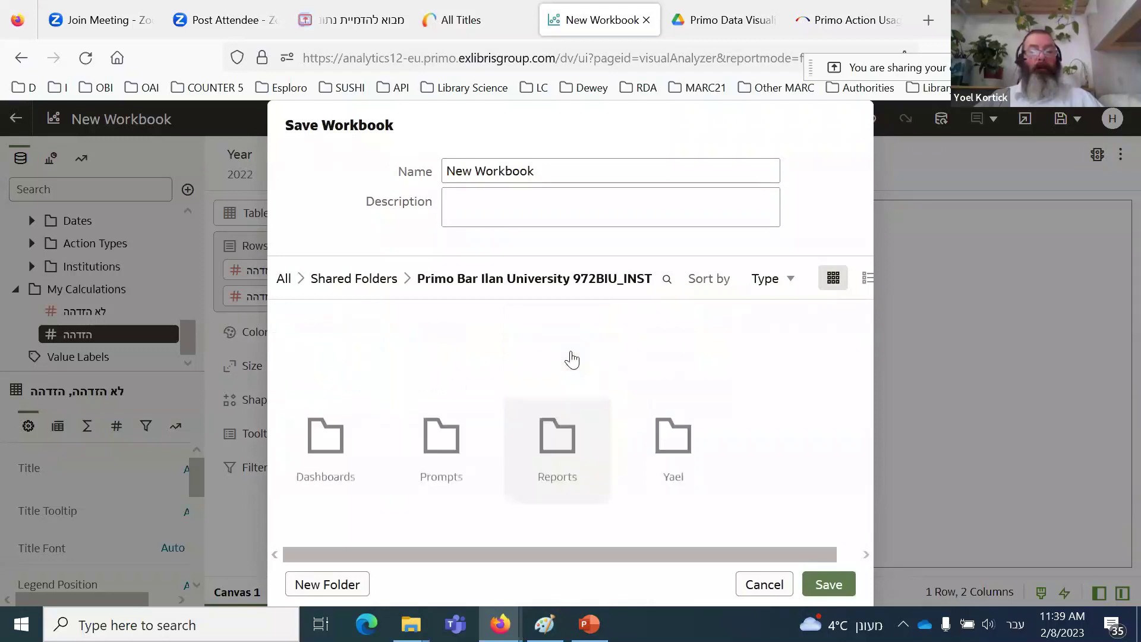
double_click(440, 348)
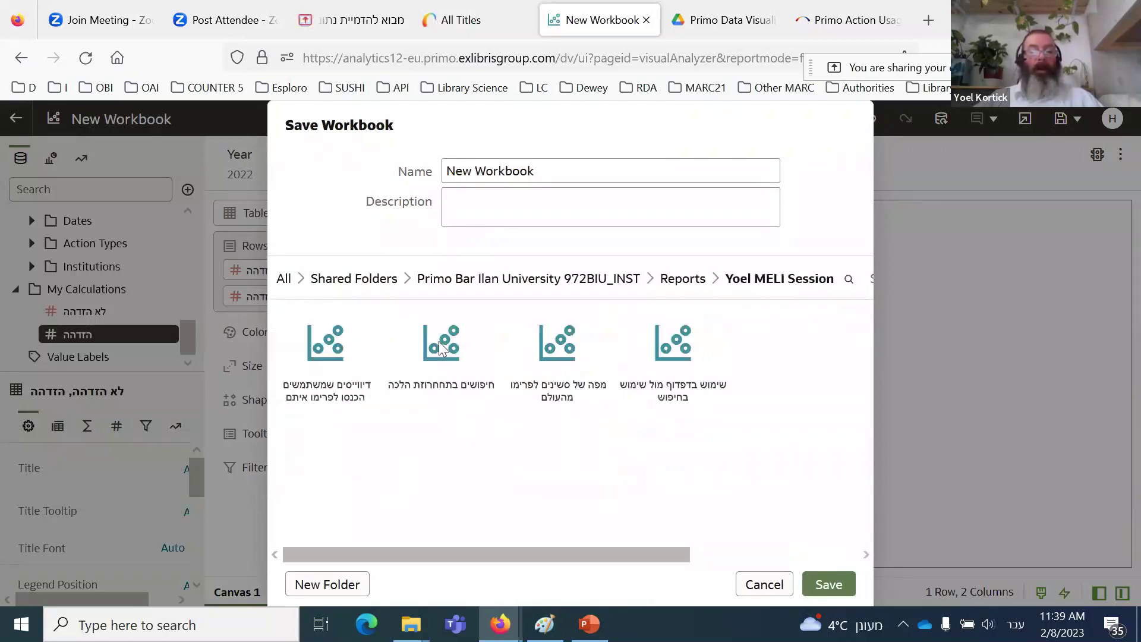
Step: Name the workbook "ניתוח של משתמשים שהזדהה מול לא הזדהה" and save it in the chosen folder
drag(536, 172, 447, 180)
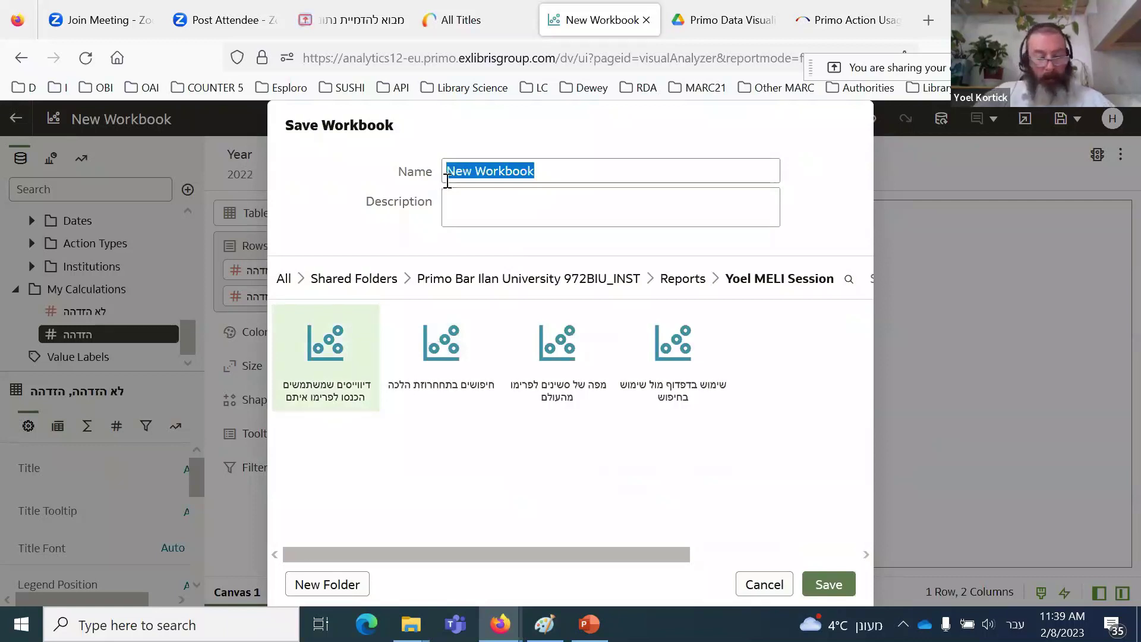
text(ניתוח)
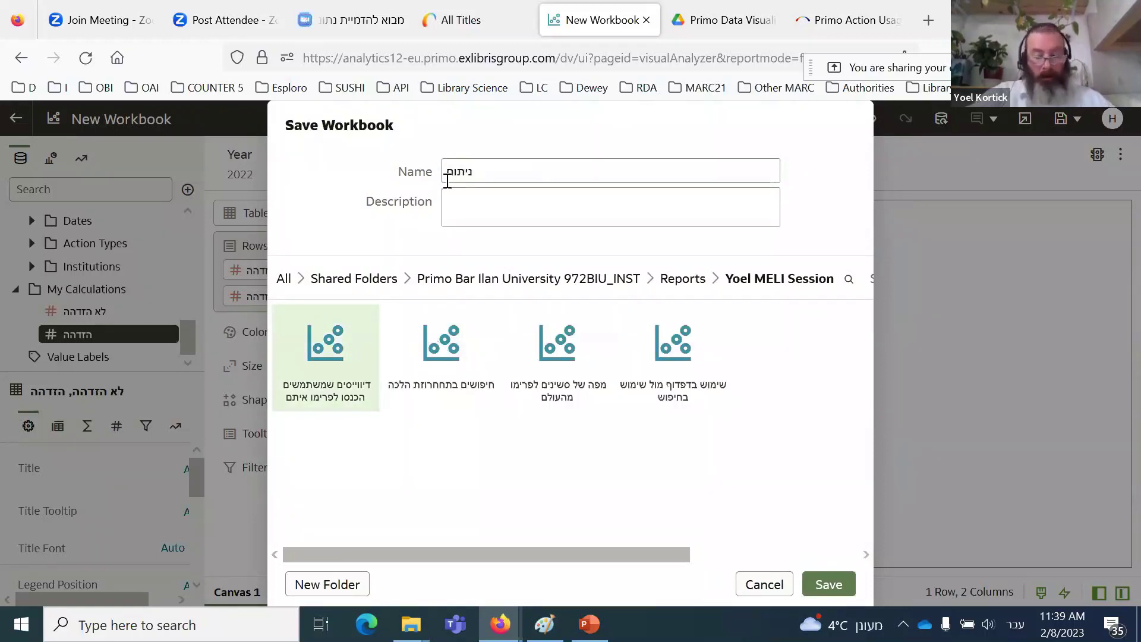
text( של מ)
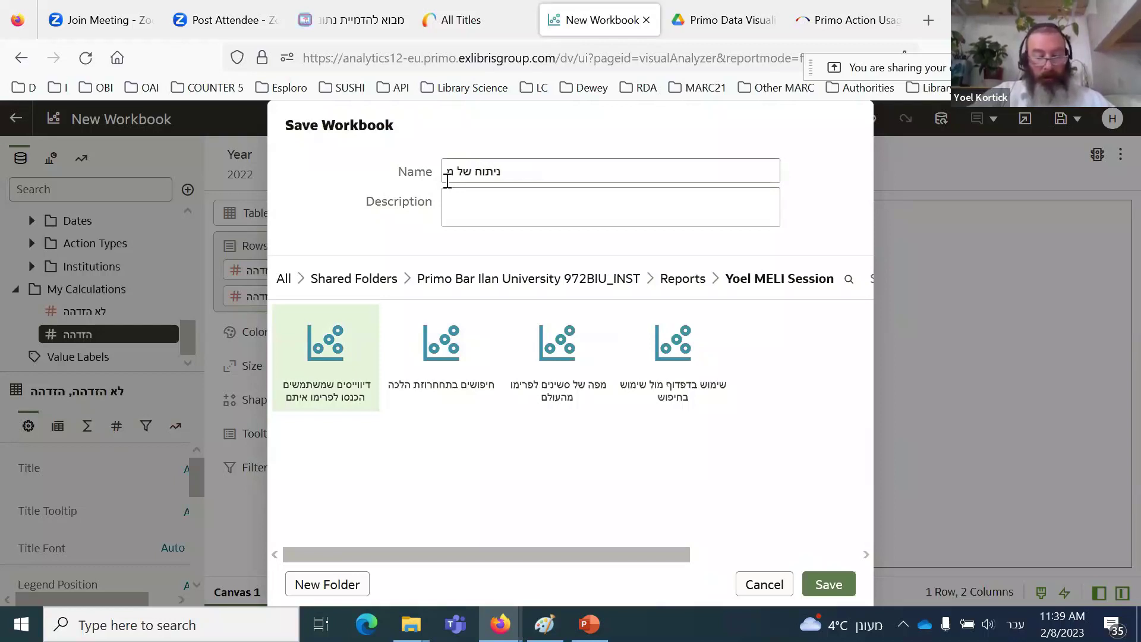
text(שתמשי)
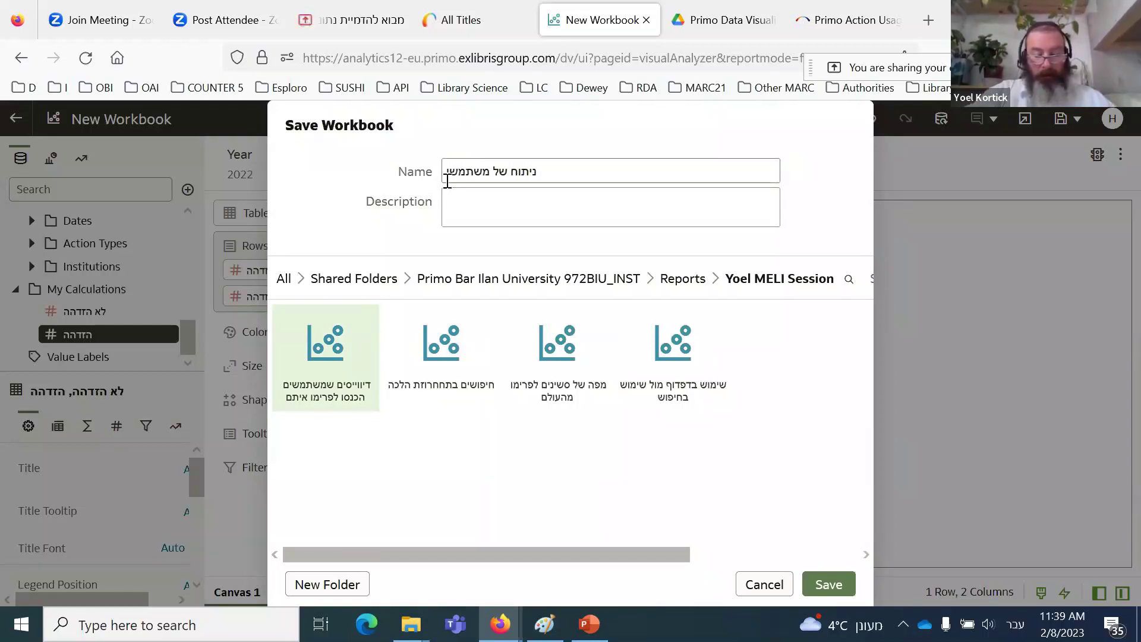
text(ם שהז)
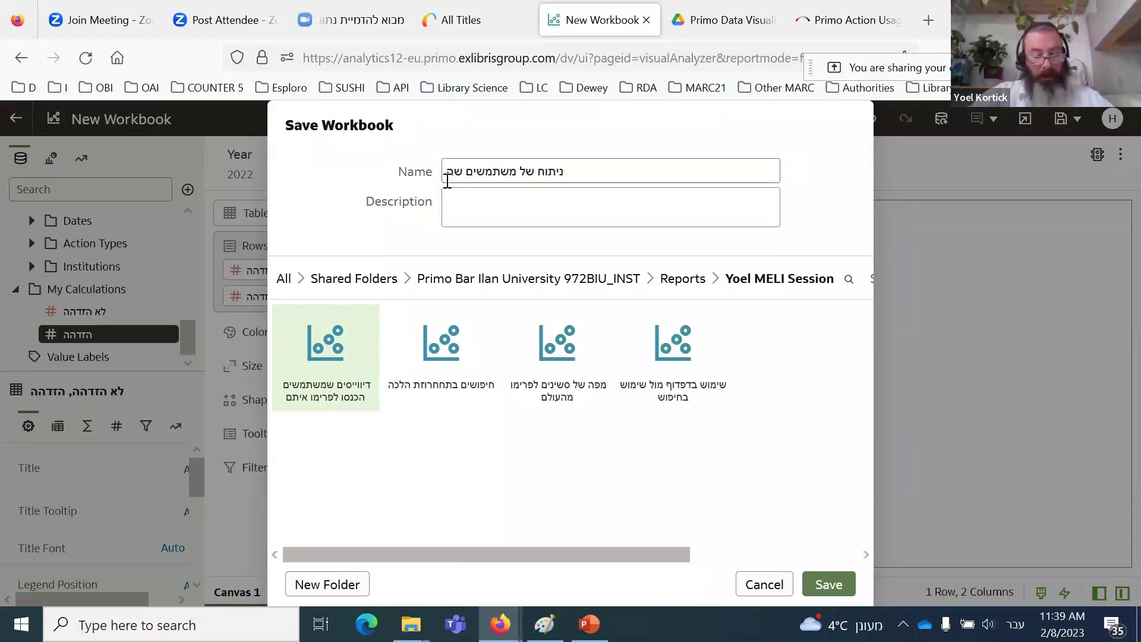
text(דהה)
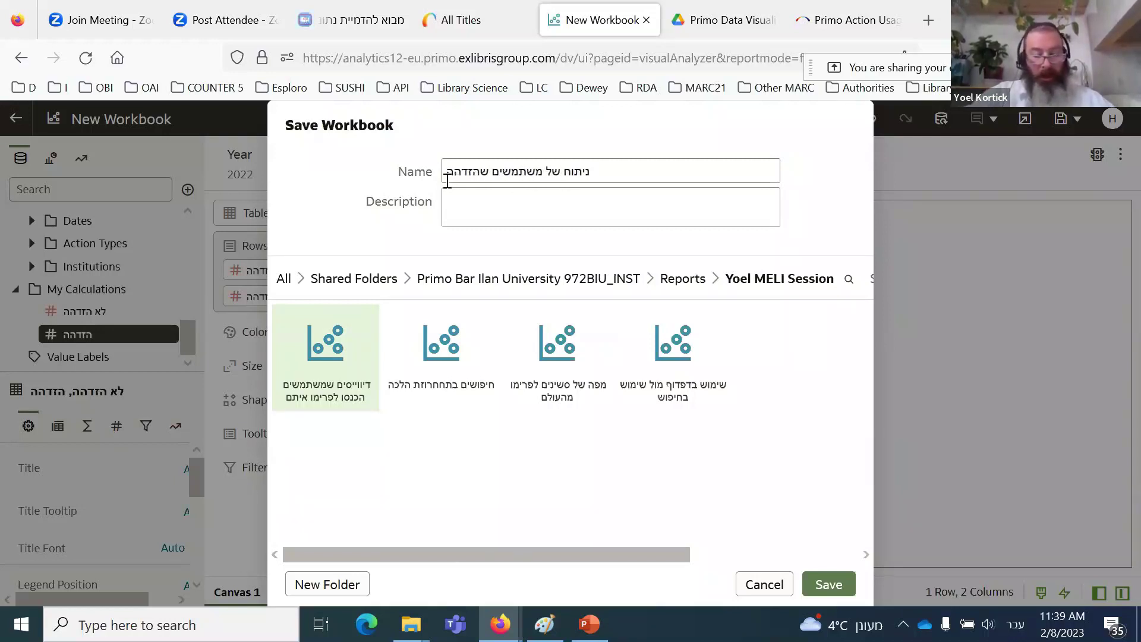
text( מול)
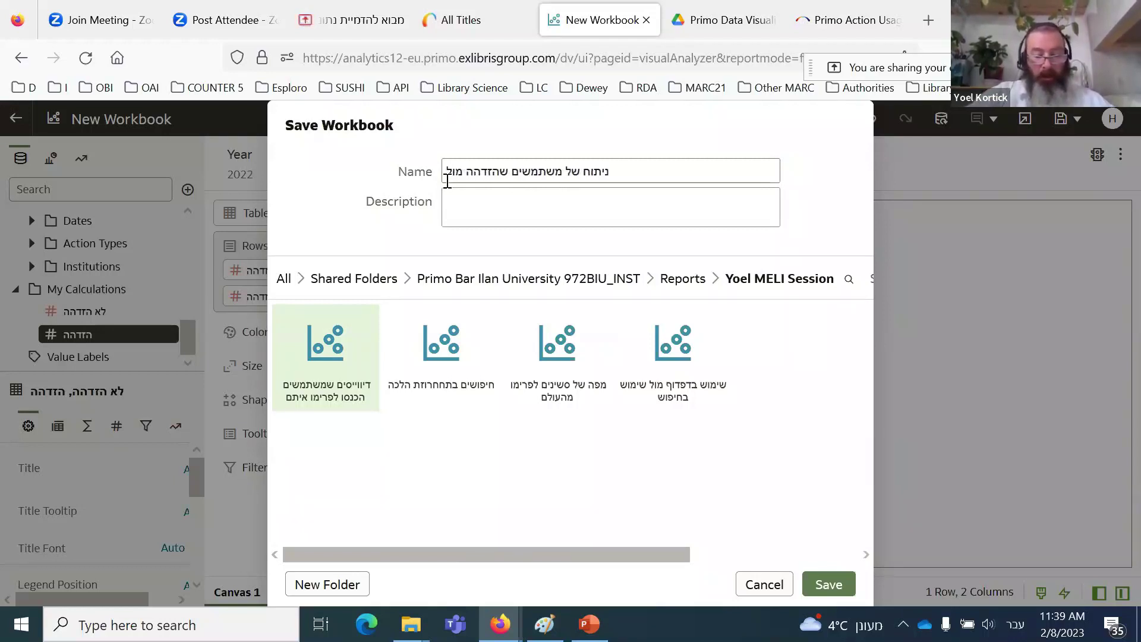
text( לא הזדהה)
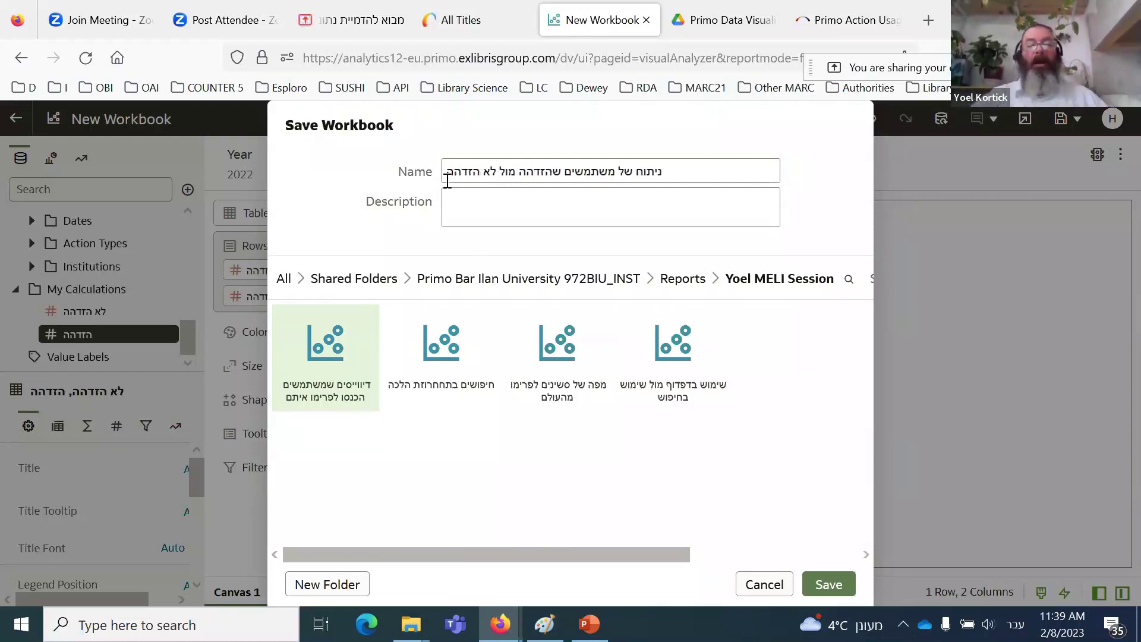
click(831, 585)
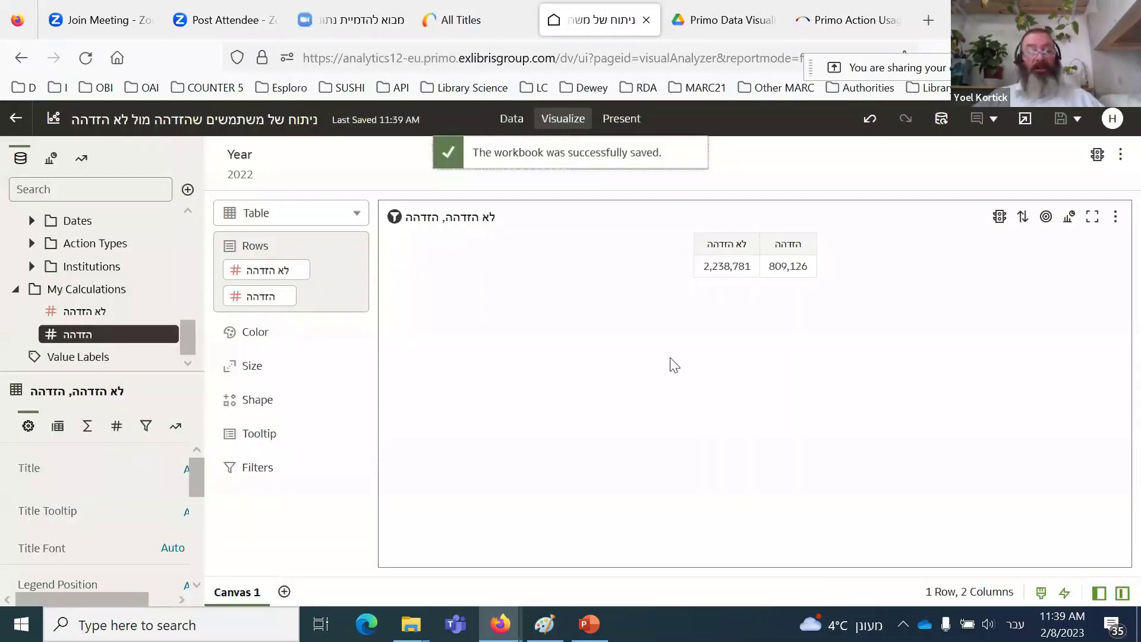
Step: Change the table visualization of the two calculations to a Donut chart
scroll(120, 247, up, 10)
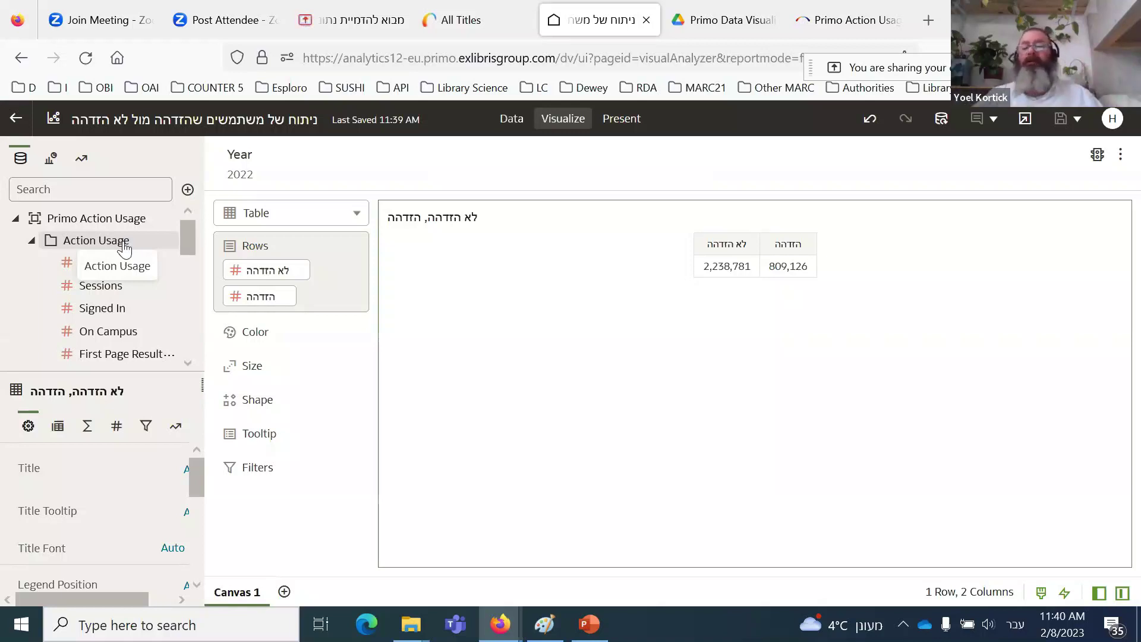
mouse_move(1088, 249)
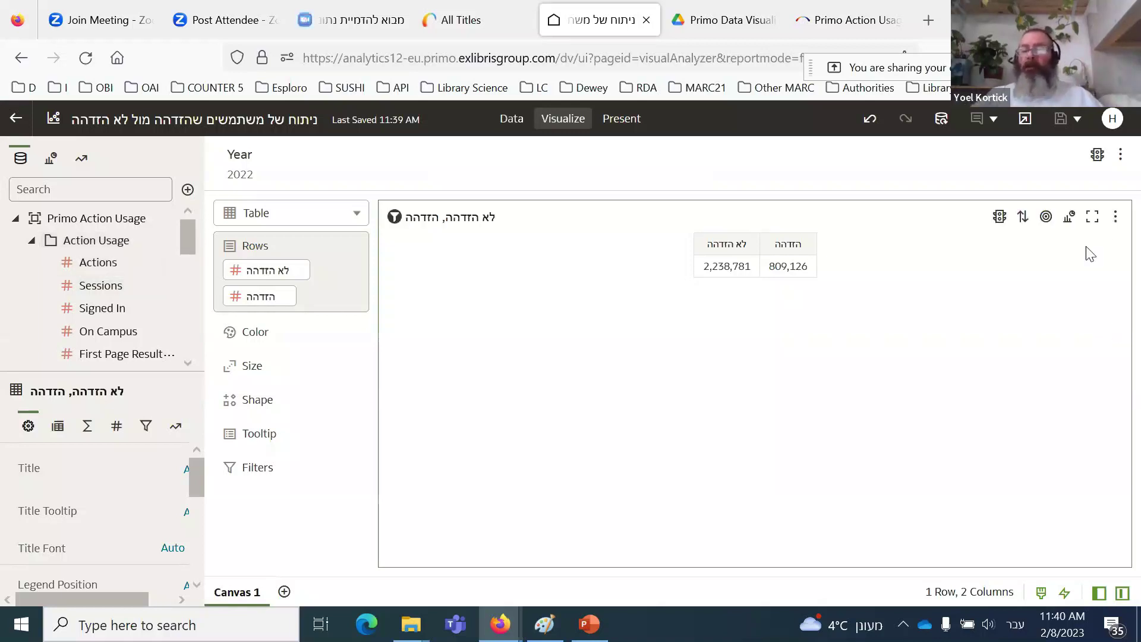
click(1117, 221)
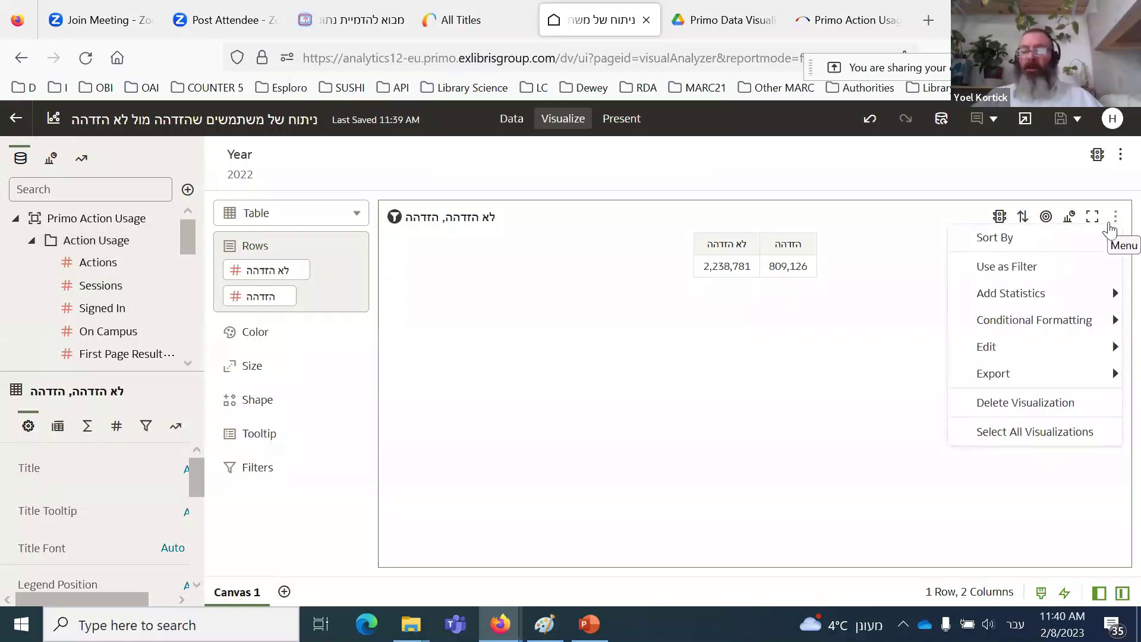
click(797, 441)
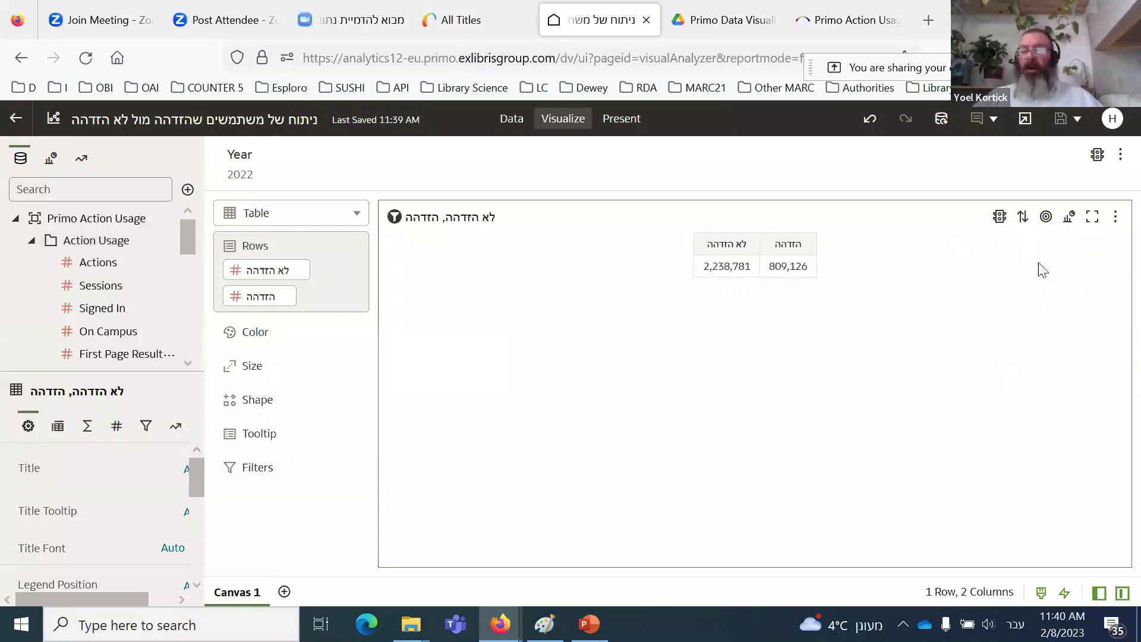
click(1071, 220)
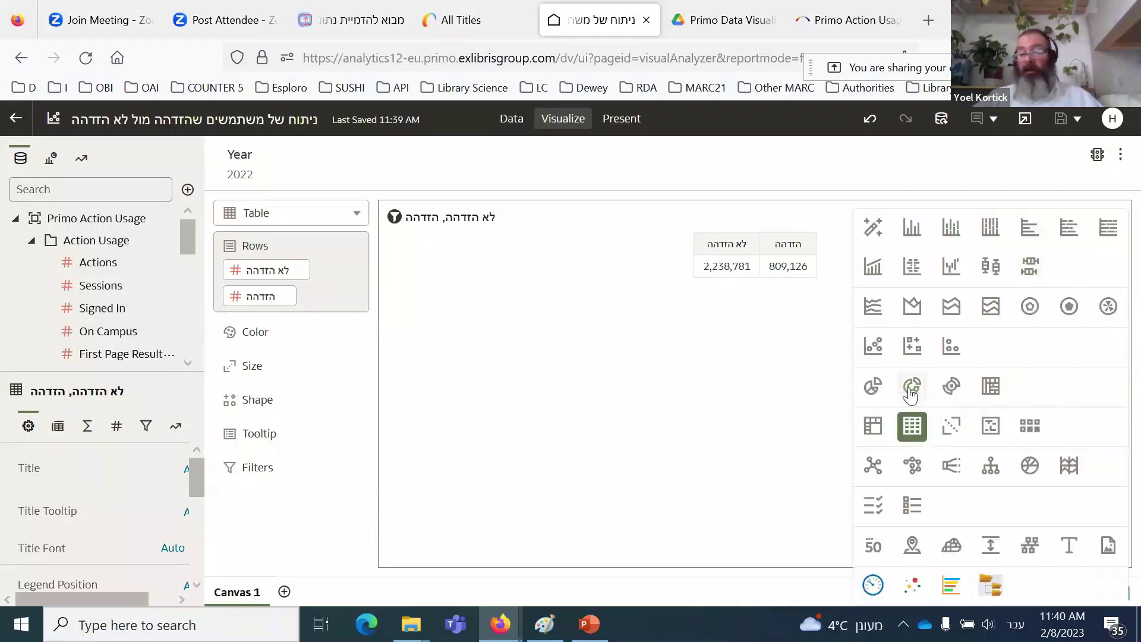
click(911, 388)
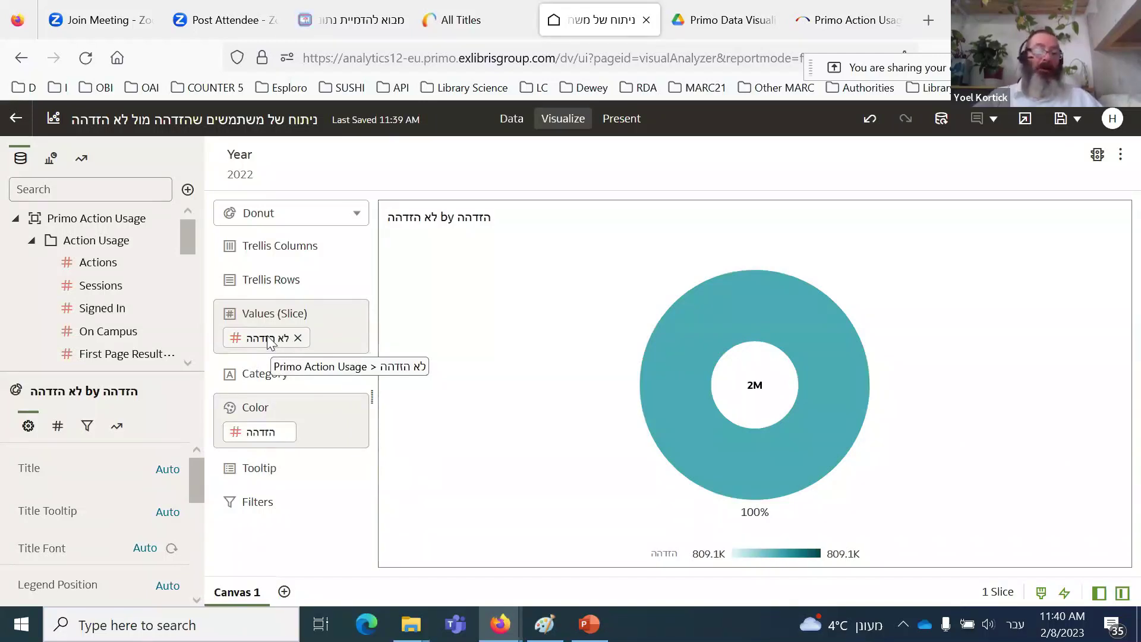
Step: Move the "הזדהה" calculation from Color to Values (Slice) in the donut chart and save the workbook
mouse_move(263, 343)
mouse_down()
mouse_move(265, 413)
mouse_move(268, 323)
mouse_up()
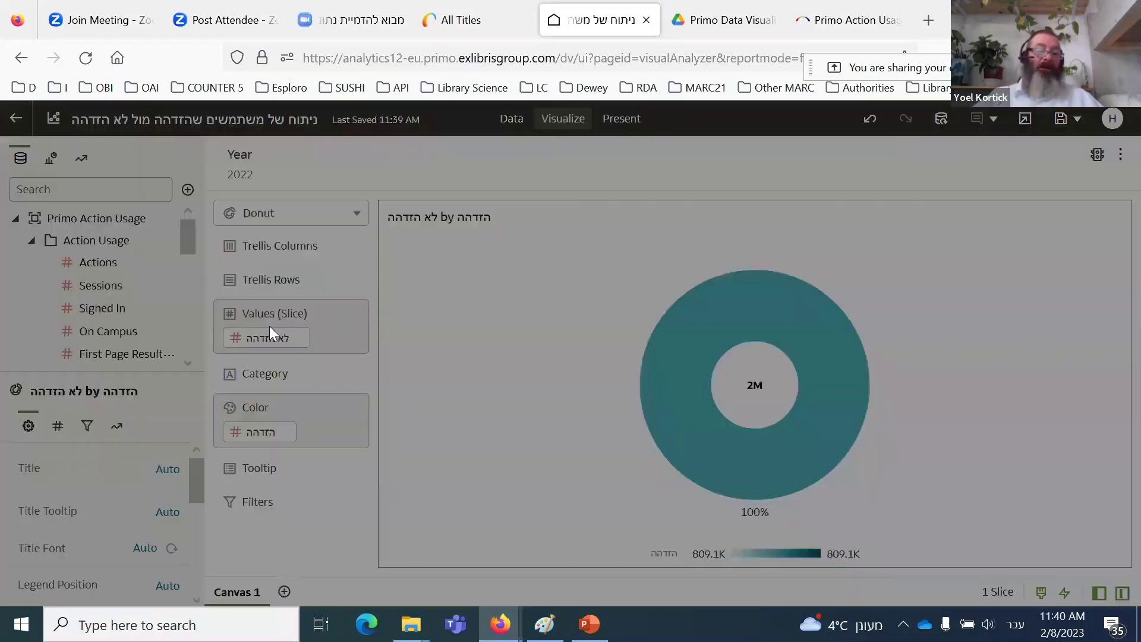
click(614, 522)
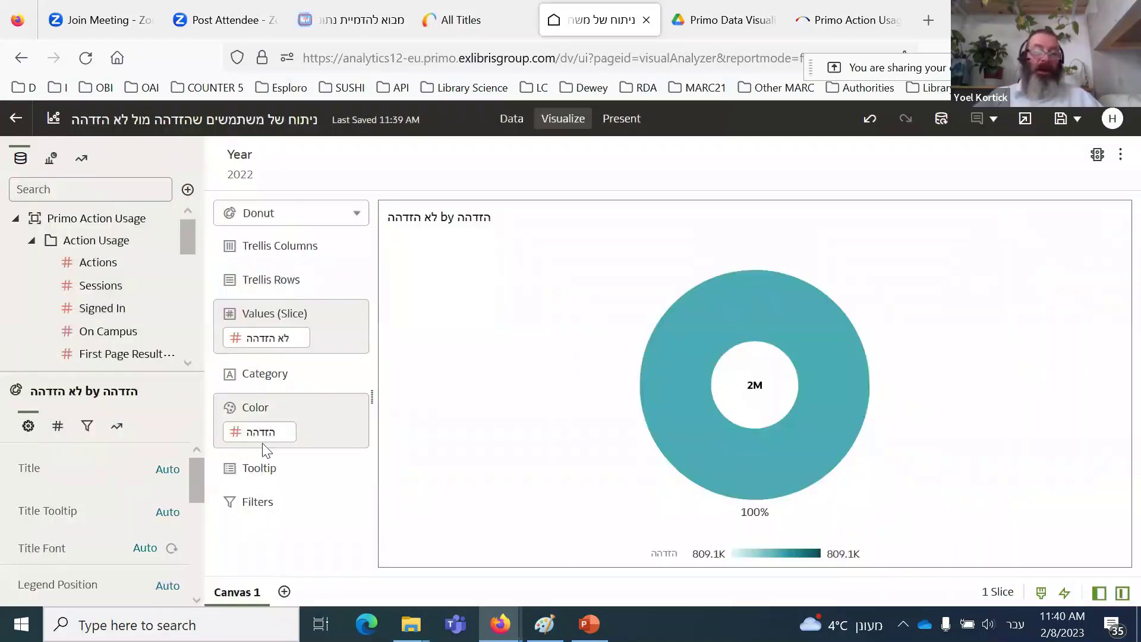
drag(257, 436, 262, 350)
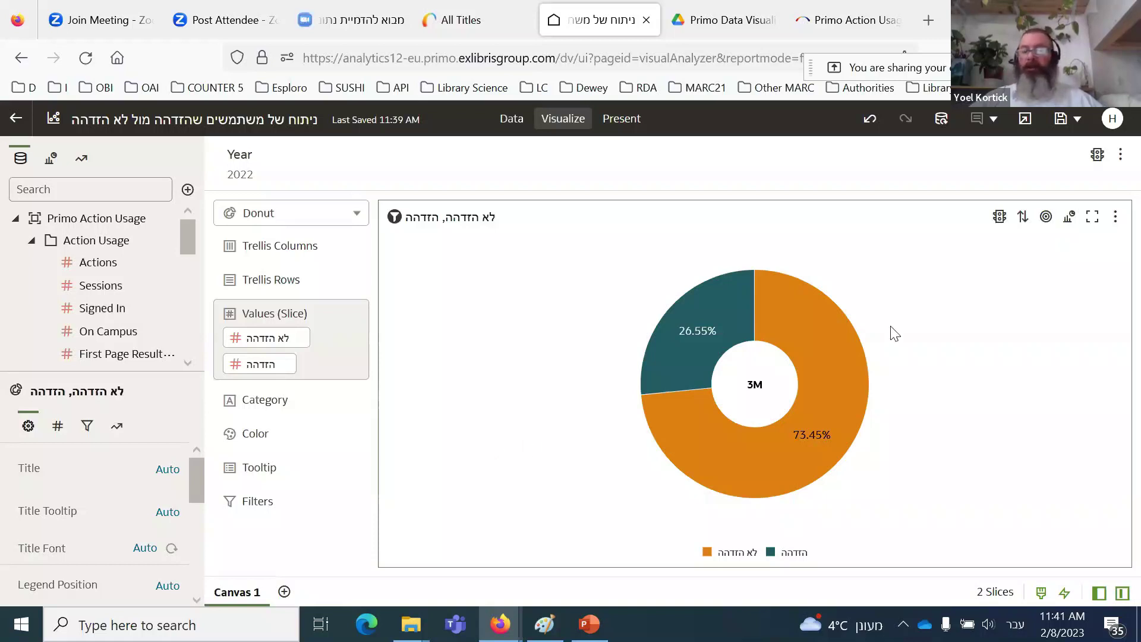
click(1062, 119)
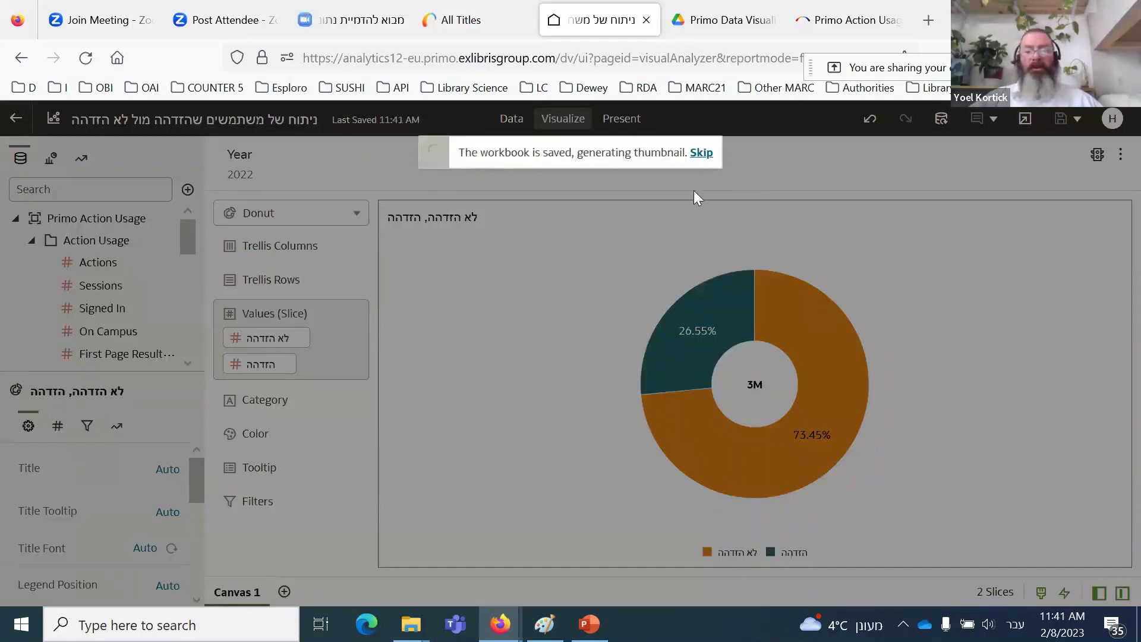
Step: Switch to the Zoom meeting, turn the camera video off and on again, and return to the workbook
mouse_move(548, 630)
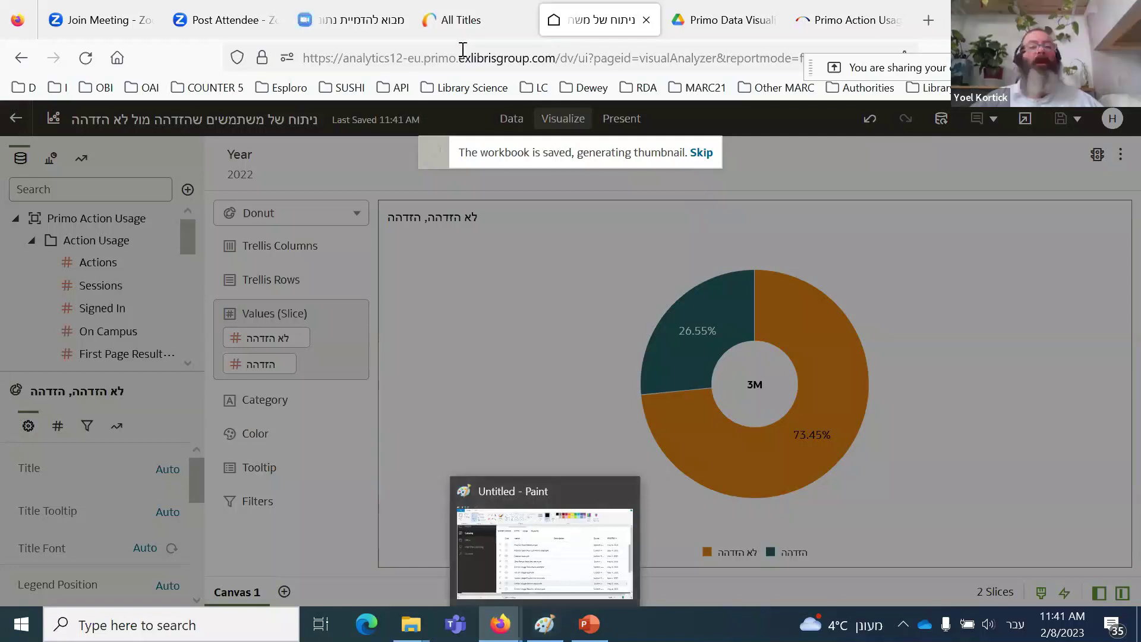
click(354, 20)
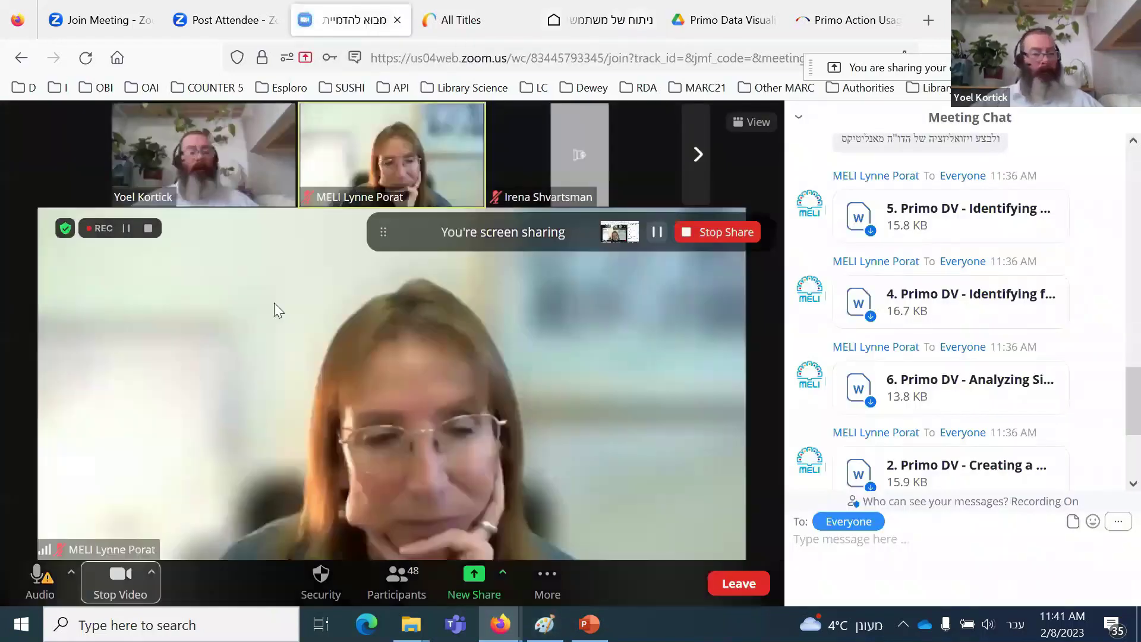
click(119, 579)
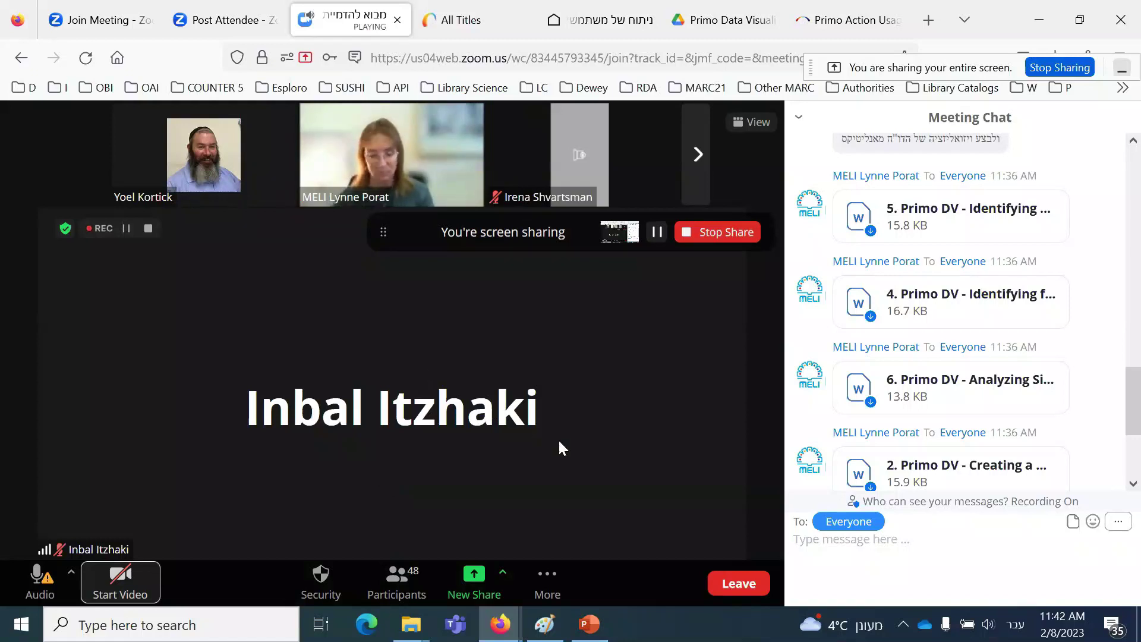
click(121, 588)
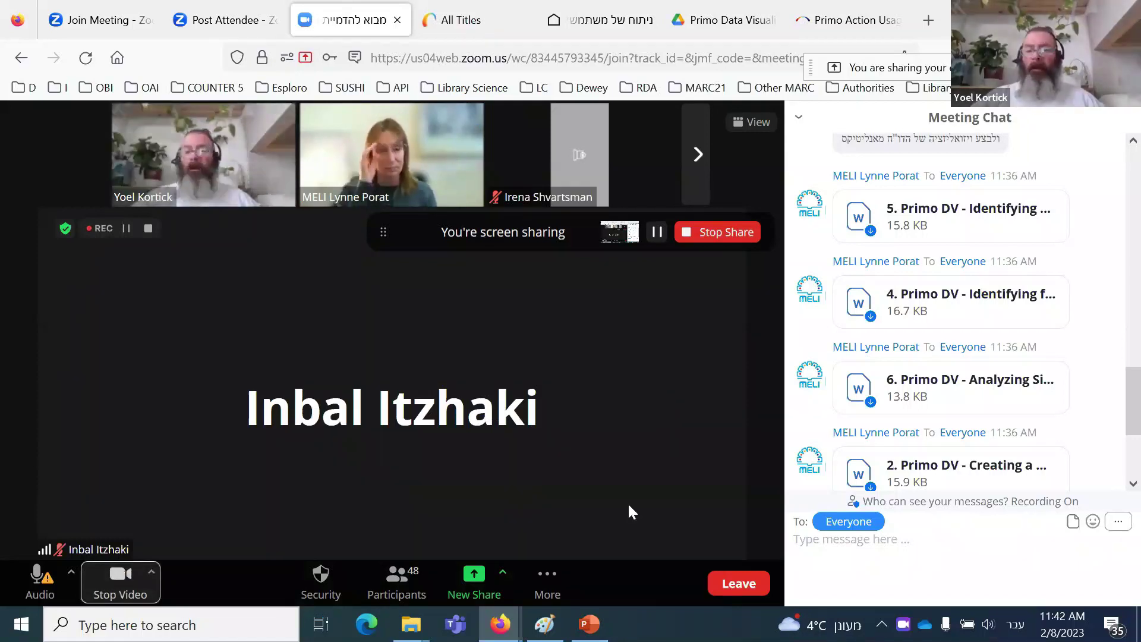
click(455, 19)
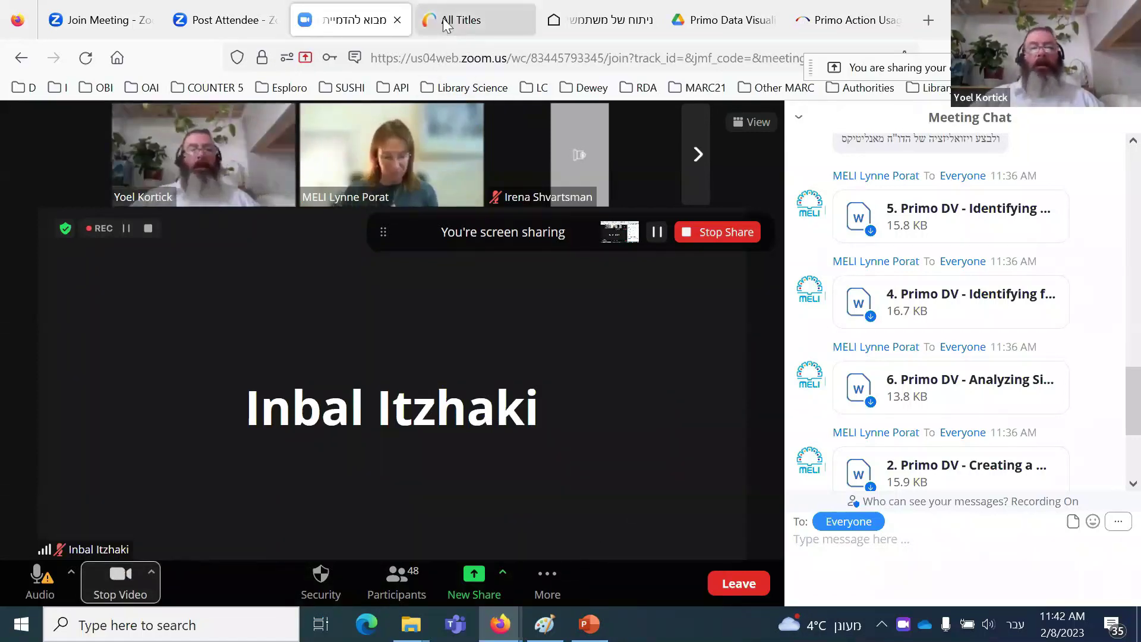
click(599, 19)
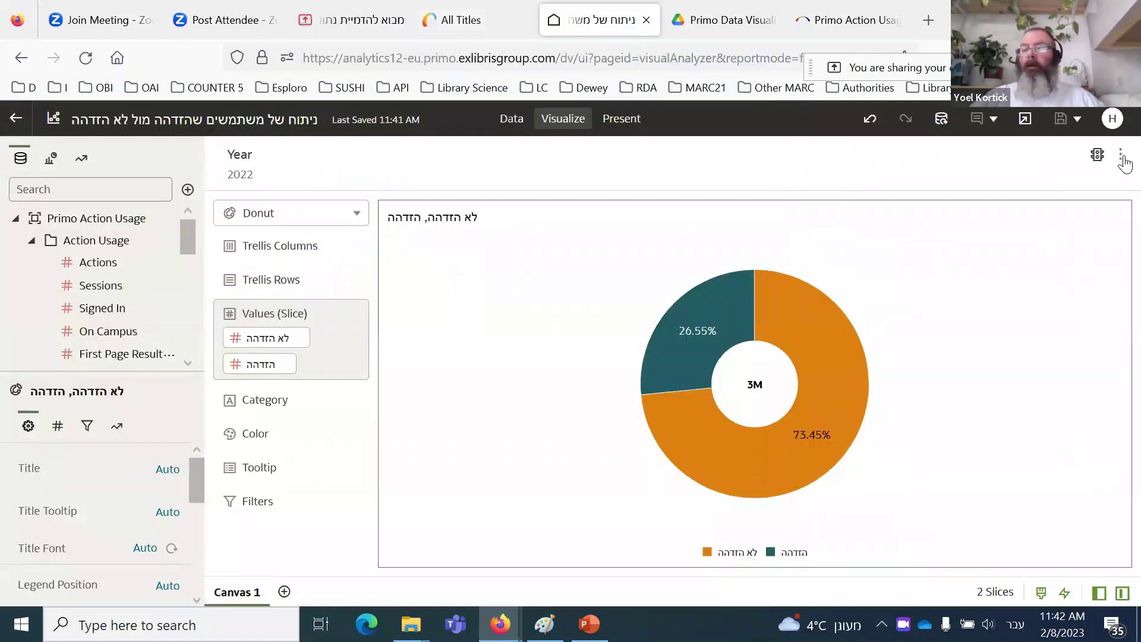
Step: Create a new workbook based on the Primo Facet Usage subject area
click(1122, 158)
click(1063, 320)
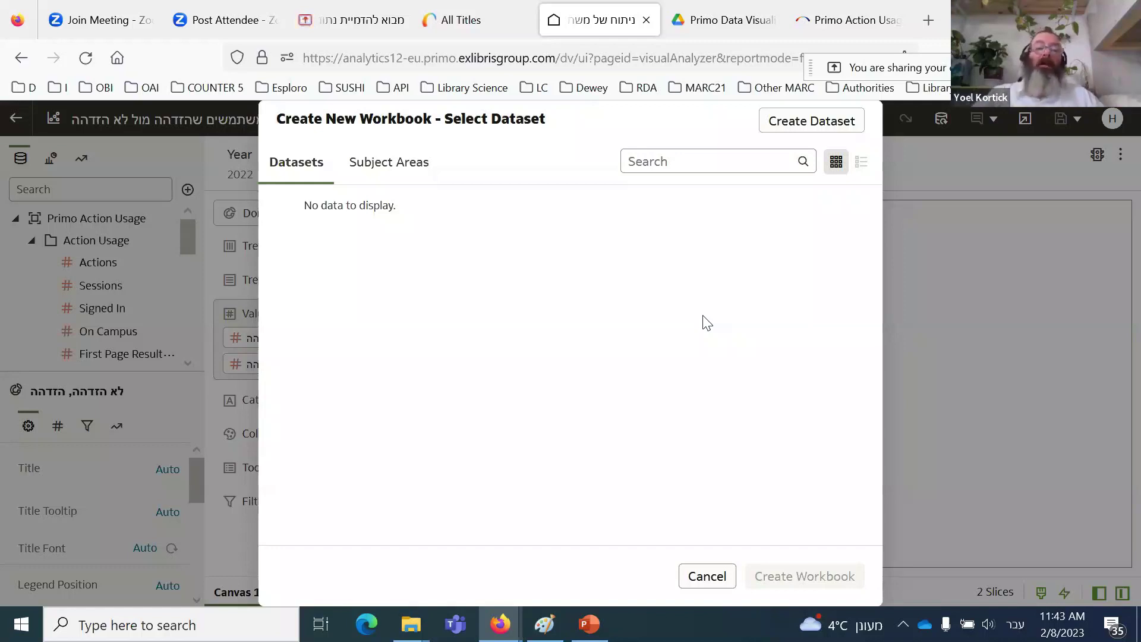
click(389, 166)
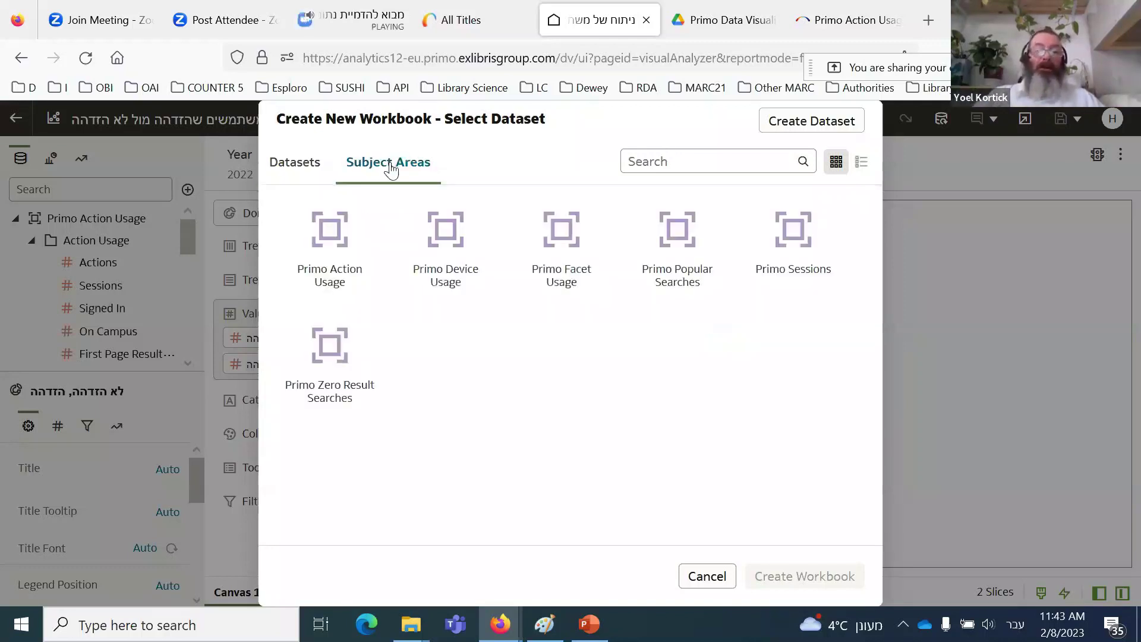
click(561, 233)
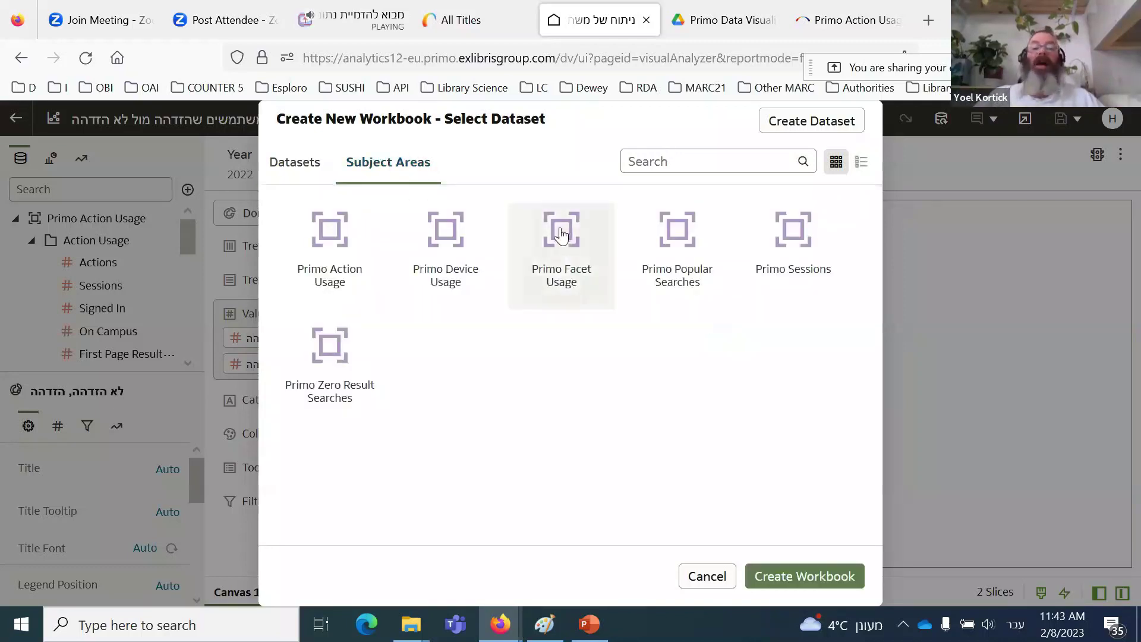
click(789, 578)
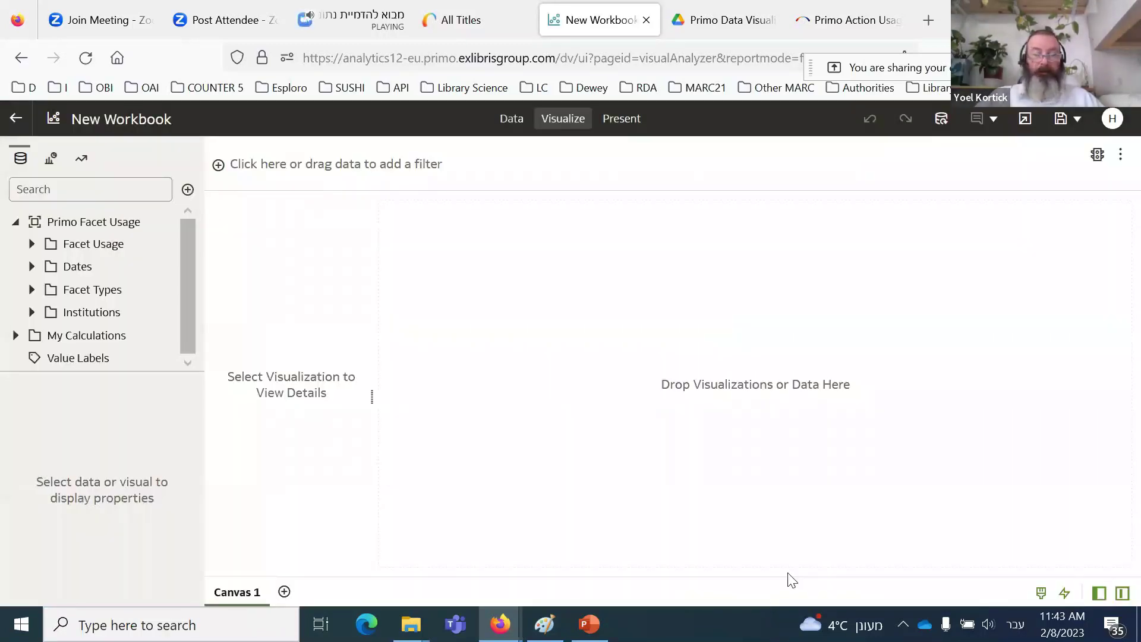
Step: Expand the Facet Usage folder and widen the data pane to fit the full field names
click(32, 244)
click(60, 261)
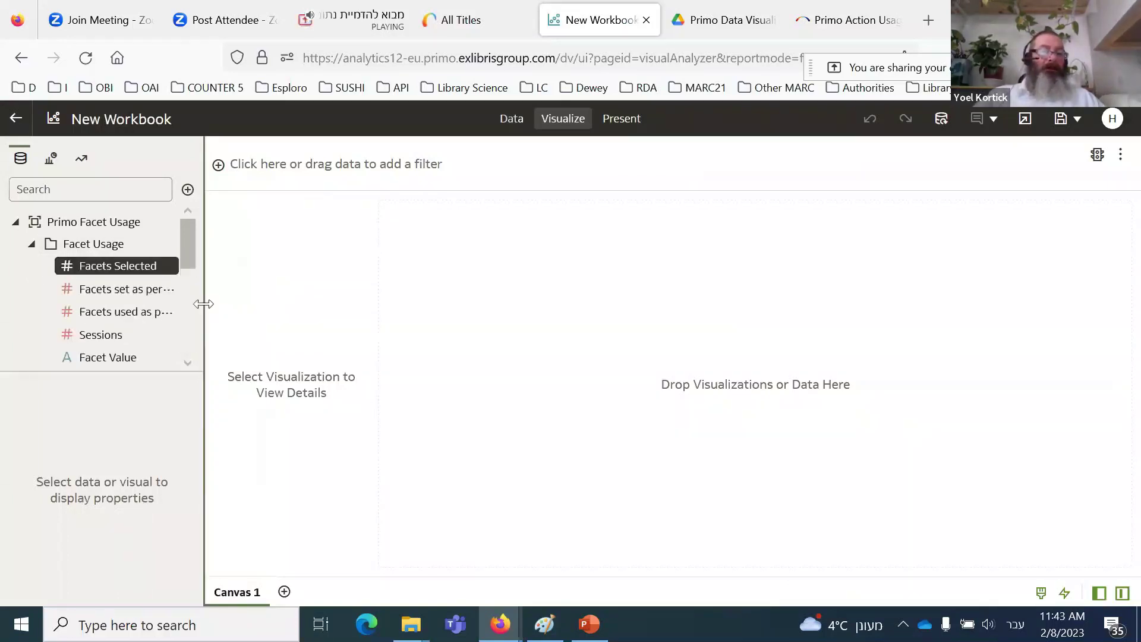
drag(200, 301, 381, 301)
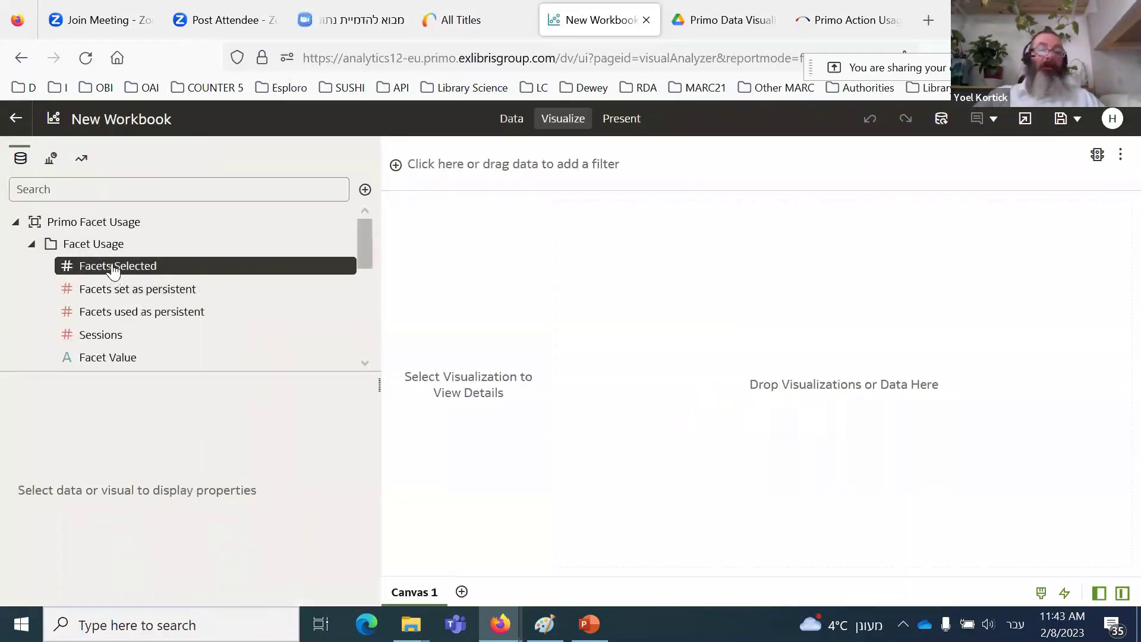
Step: Add the Date Filter field from the Dates folder as a workbook filter set to Previous Complete 24 Months
scroll(174, 318, down, 5)
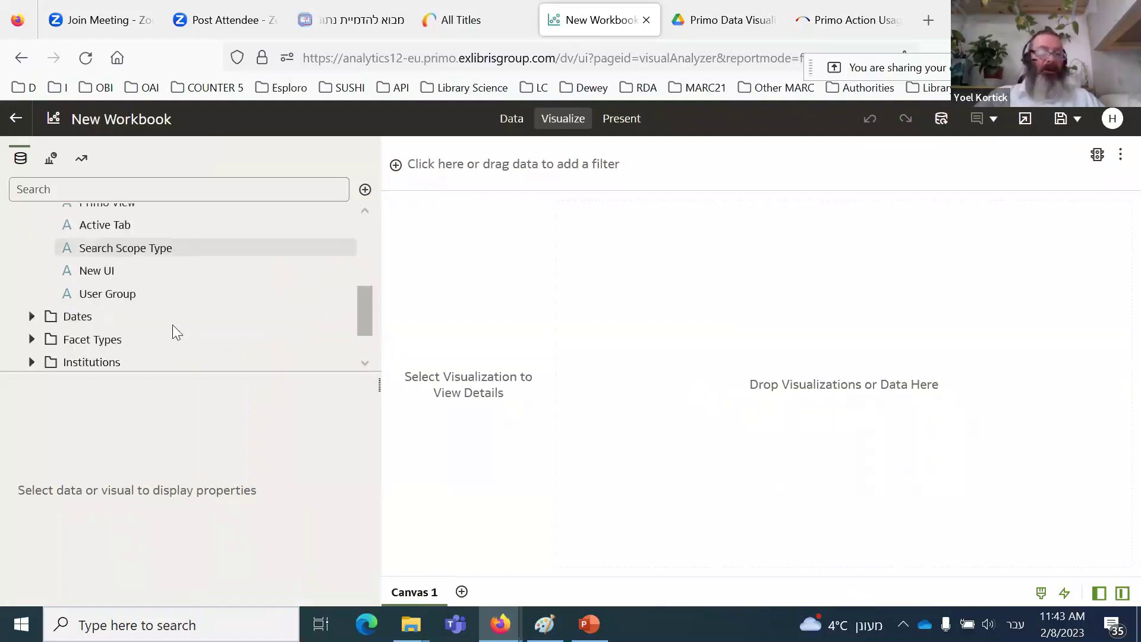
click(32, 265)
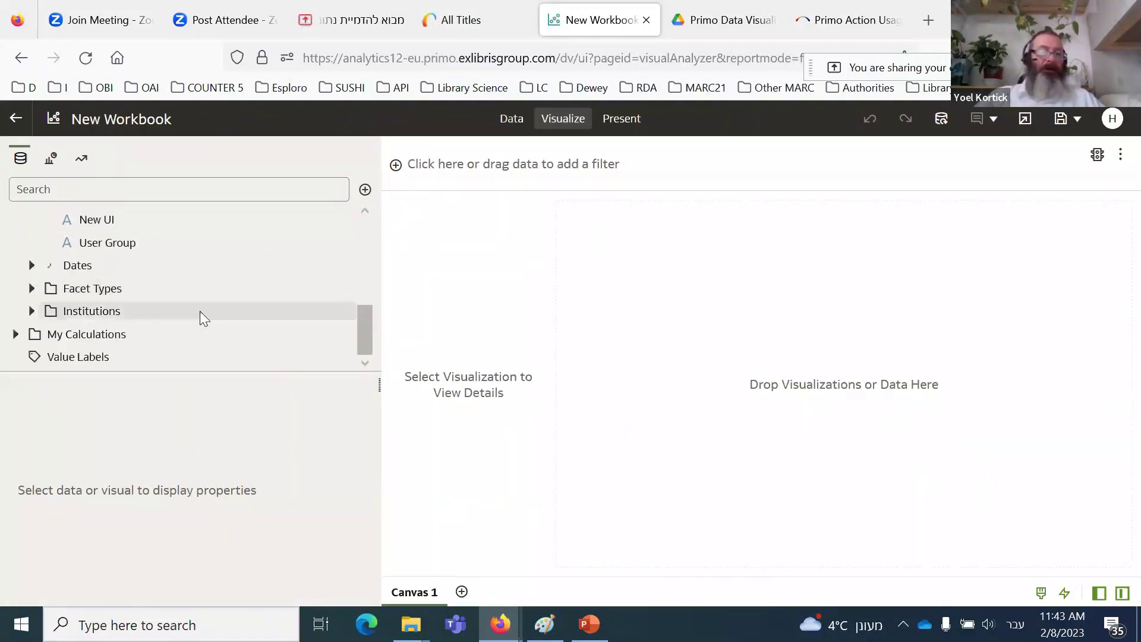
scroll(198, 315, down, 5)
mouse_move(165, 316)
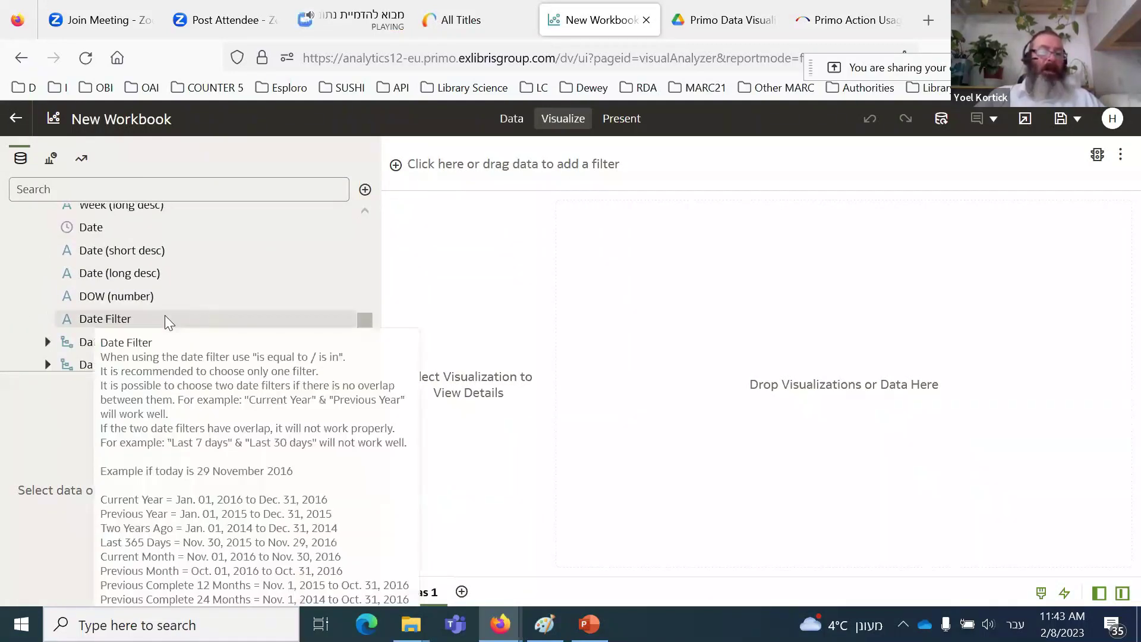
drag(125, 321, 430, 166)
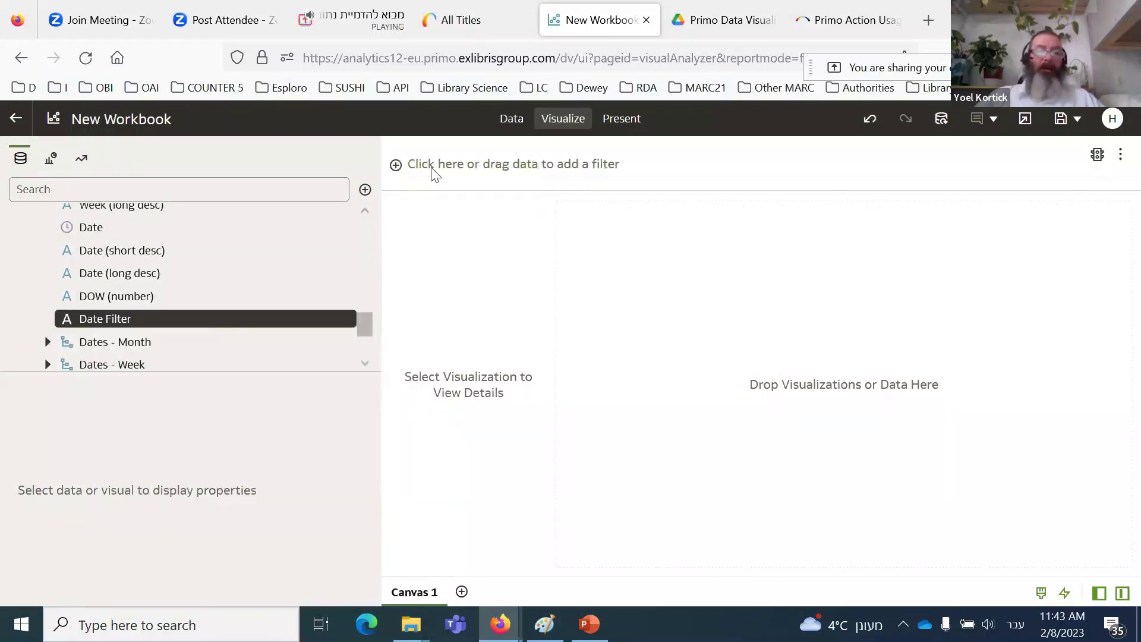
drag(497, 278, 504, 392)
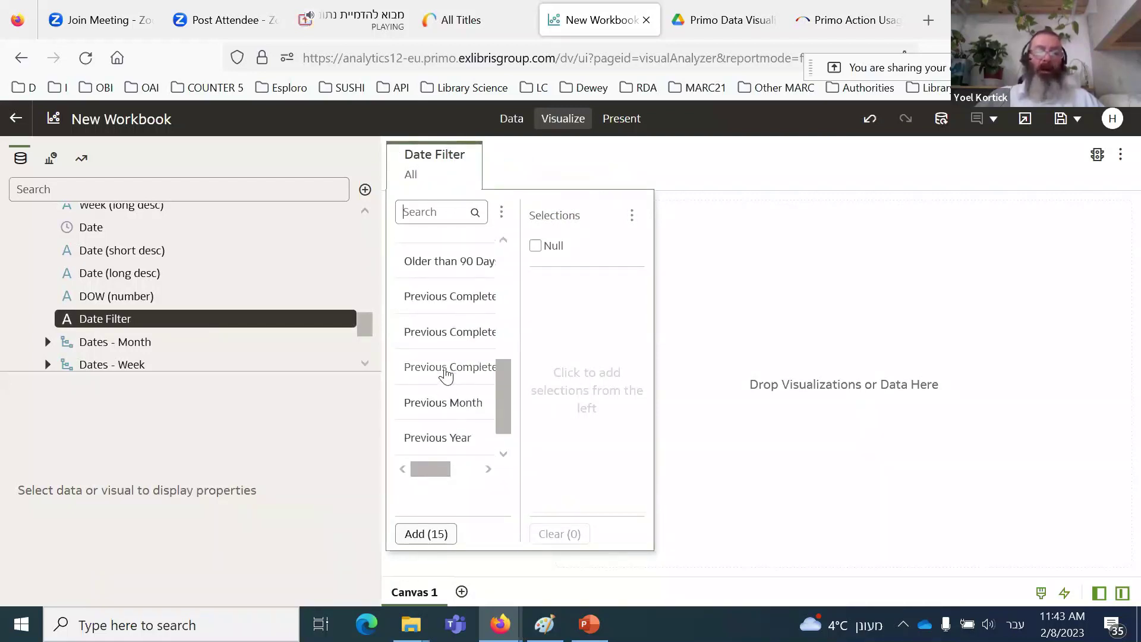
mouse_move(437, 468)
mouse_down()
mouse_move(477, 471)
mouse_move(446, 466)
mouse_up()
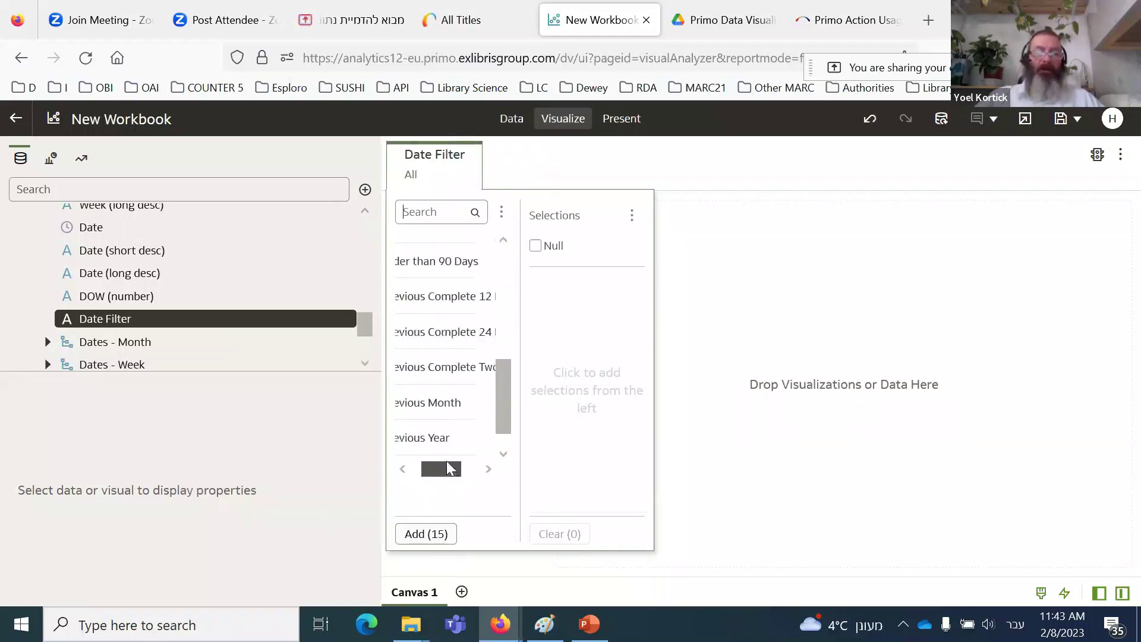
click(456, 338)
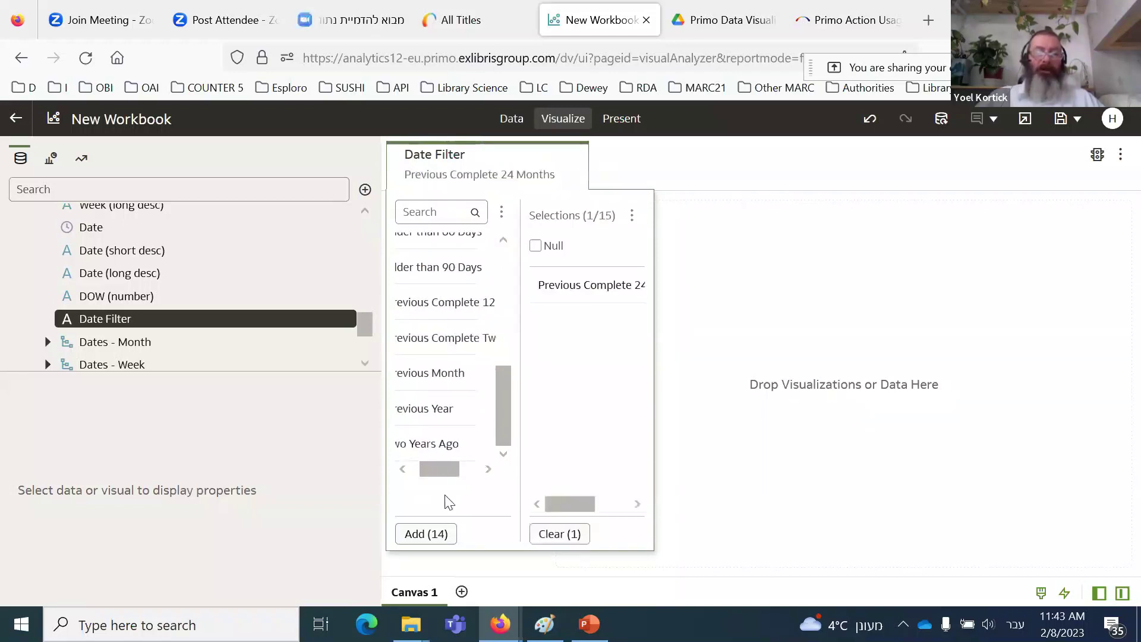
click(733, 172)
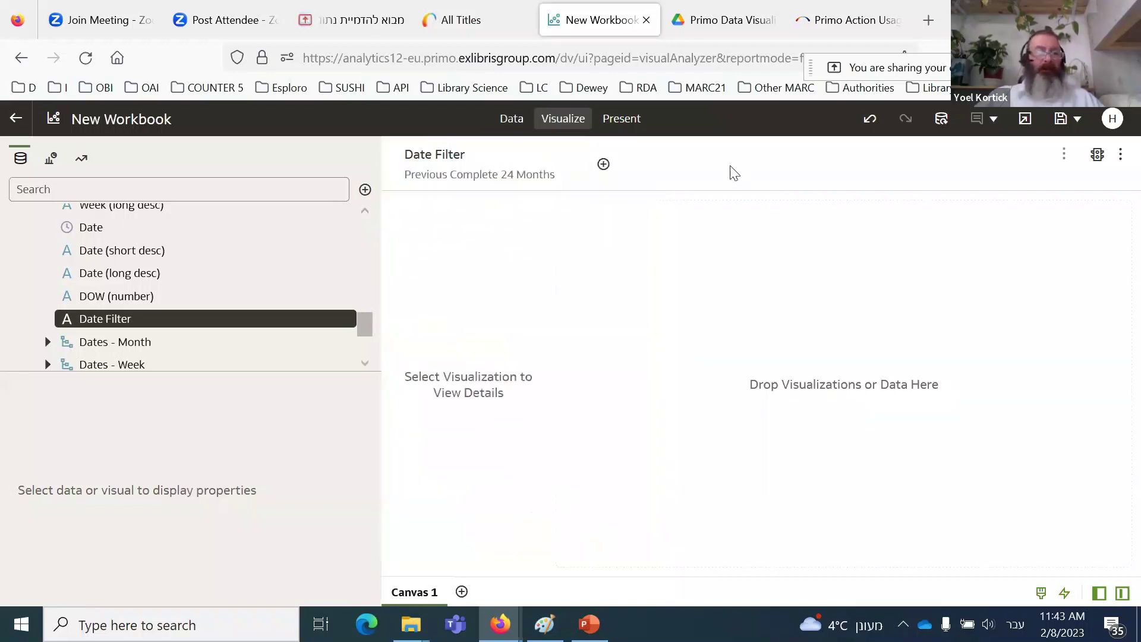
Step: Place Facets Selected on the canvas as a Table visualization and add Facet Value as its first column
scroll(237, 257, up, 10)
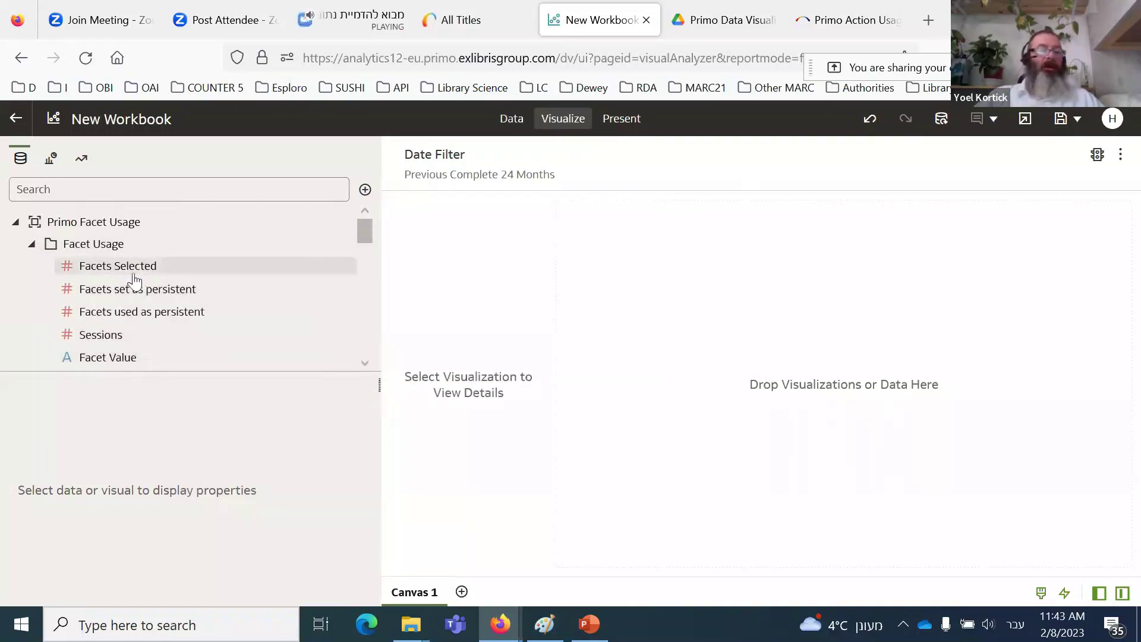
drag(126, 269, 744, 291)
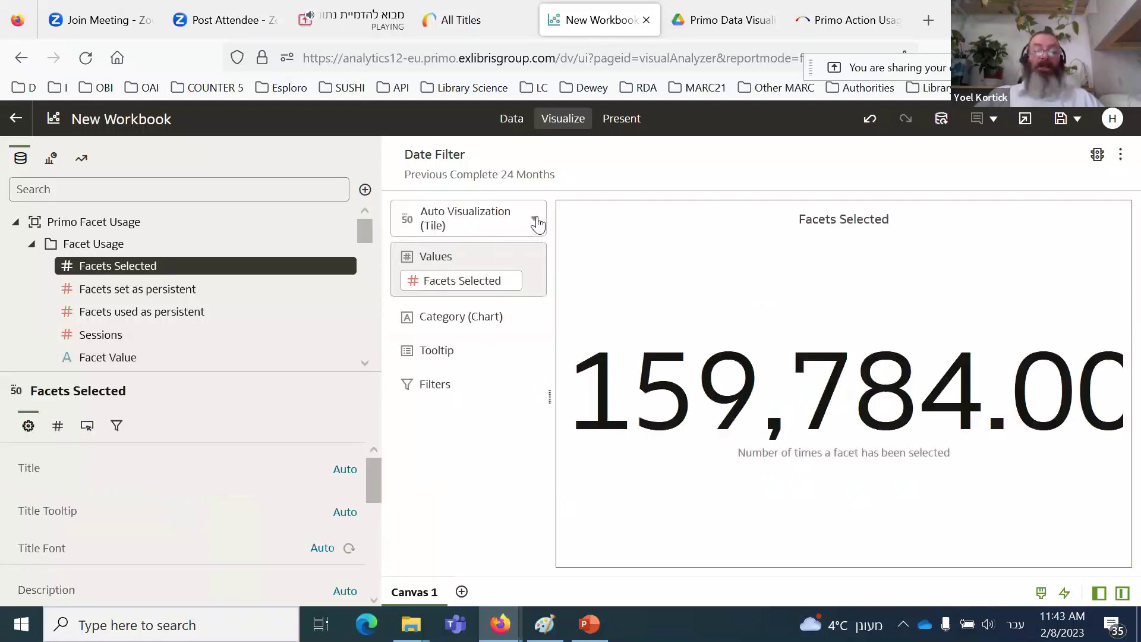
click(538, 223)
click(452, 426)
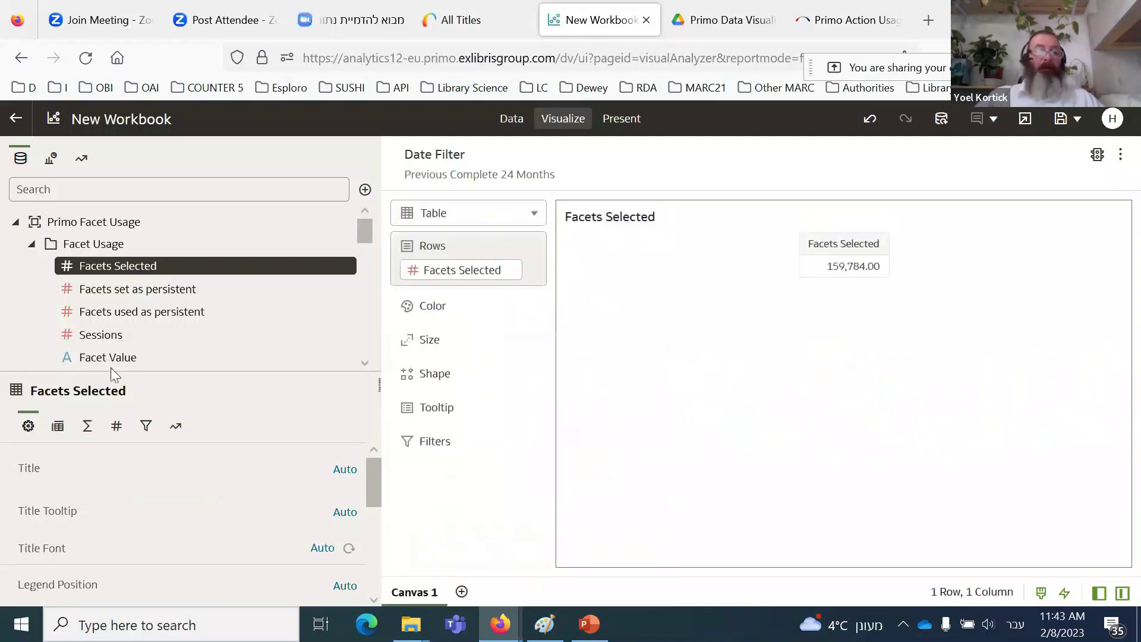
drag(102, 363, 758, 291)
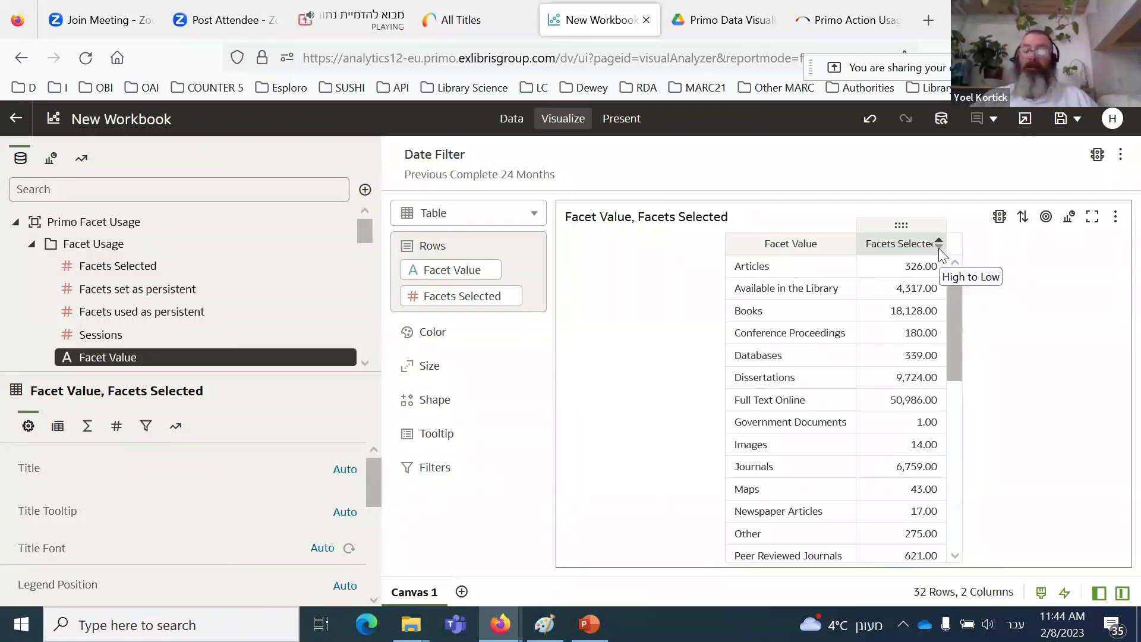
Step: Sort the table by Facets Selected from high to low and review the list of facet values
click(939, 248)
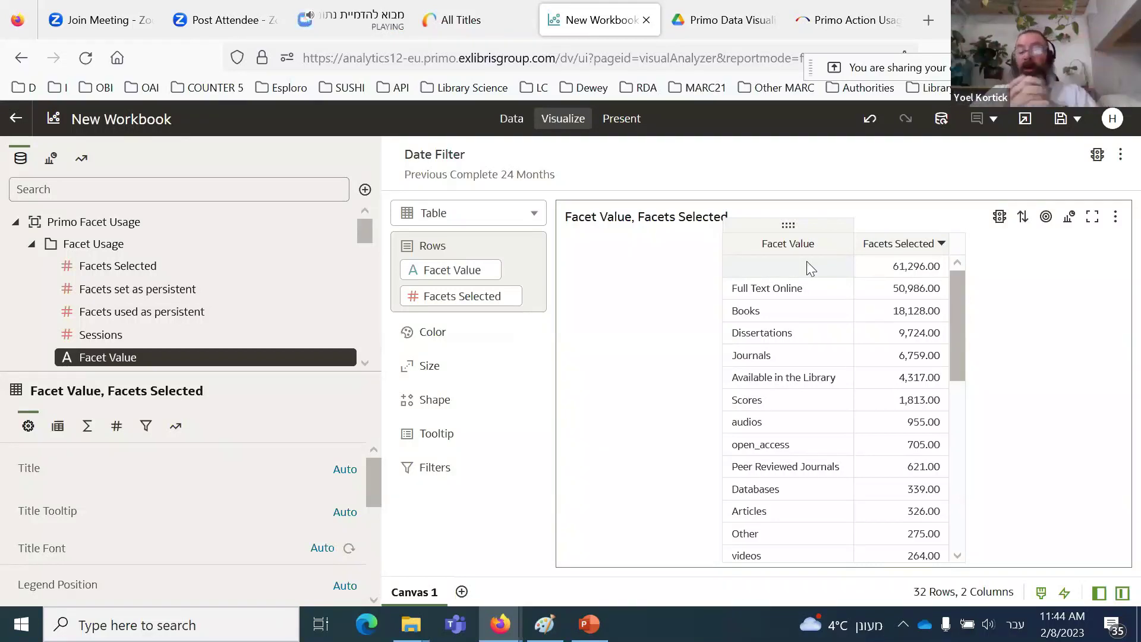
click(811, 268)
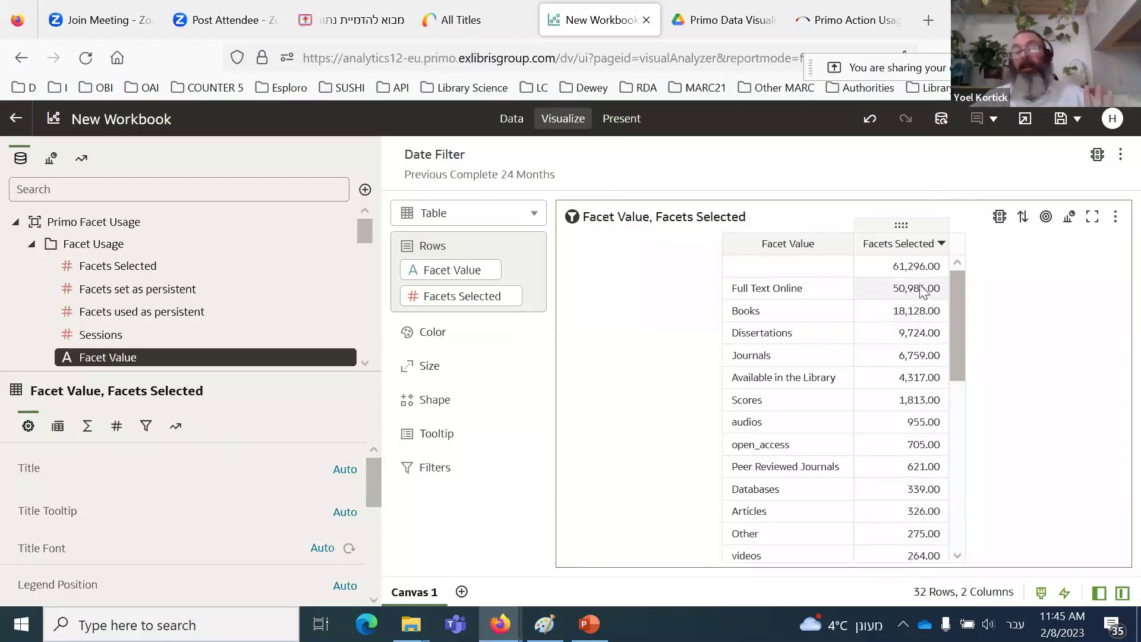
scroll(873, 352, down, 5)
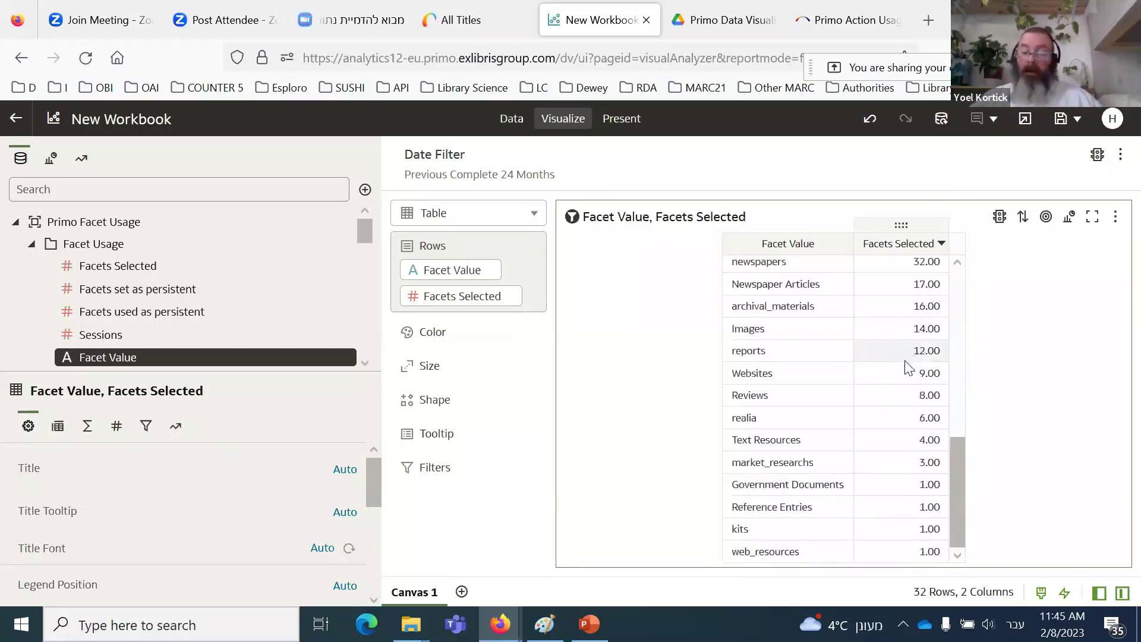
scroll(904, 364, up, 5)
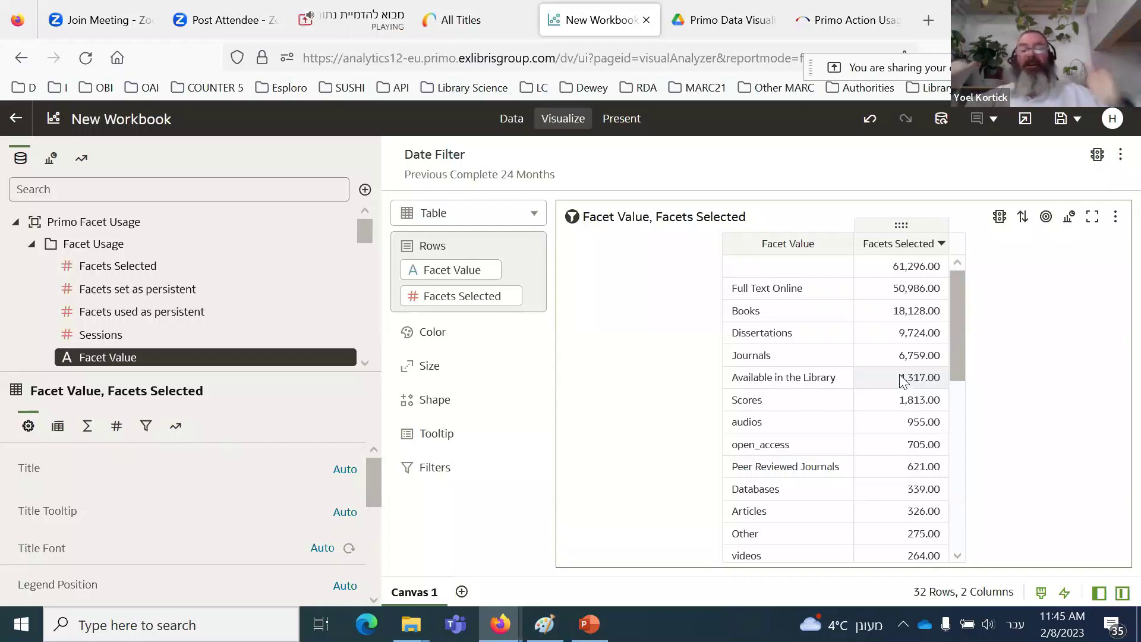
Step: Switch to the Zoom meeting, look through the files shared in the chat, and return to the new workbook
click(359, 20)
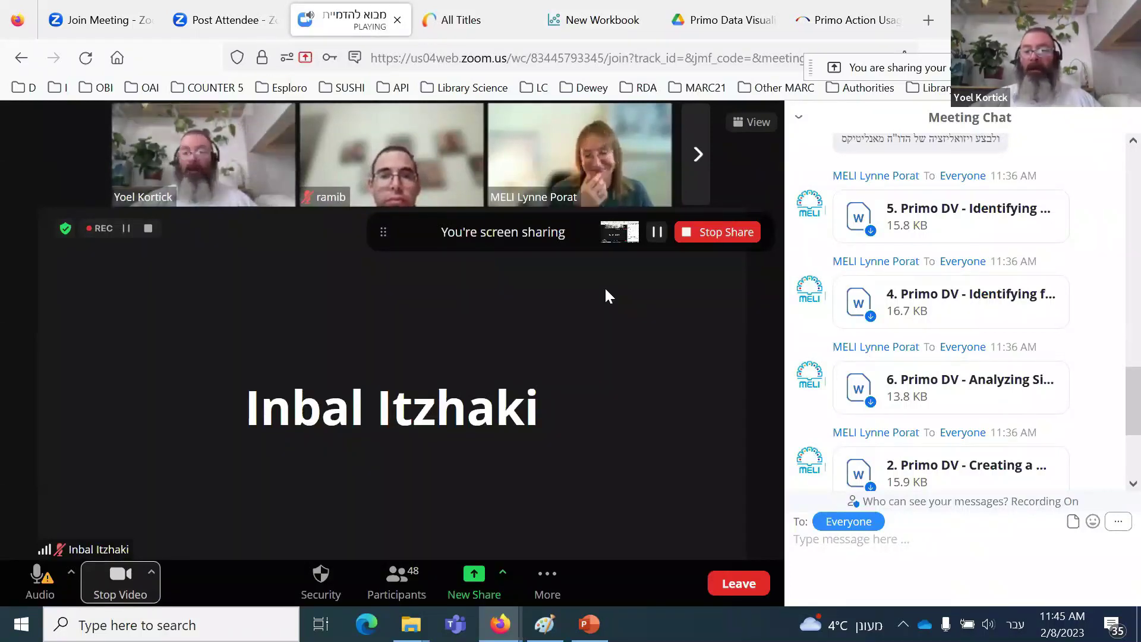
mouse_move(1092, 473)
scroll(1088, 466, down, 3)
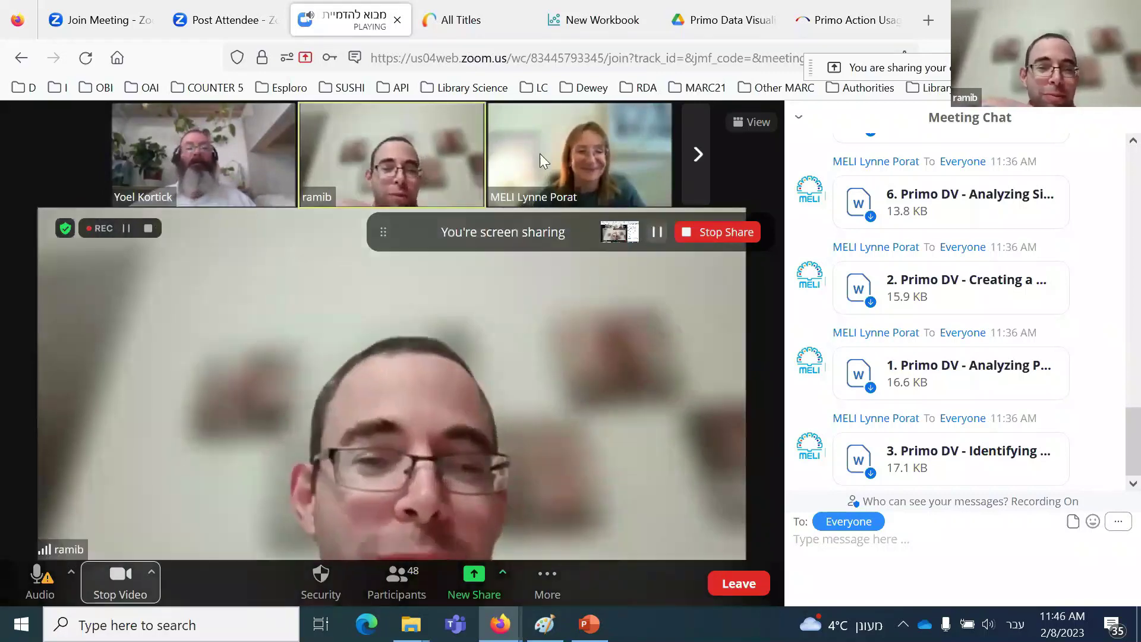
click(466, 18)
click(571, 22)
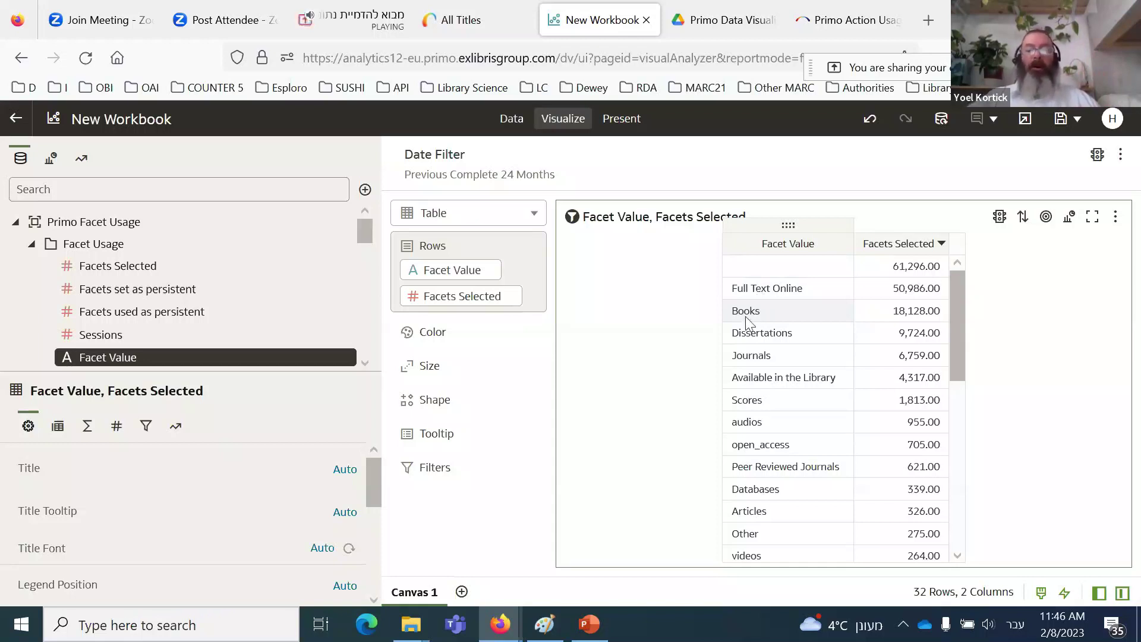
Step: Create a new calculation for the workbook and name it "סוג פסט"
click(366, 192)
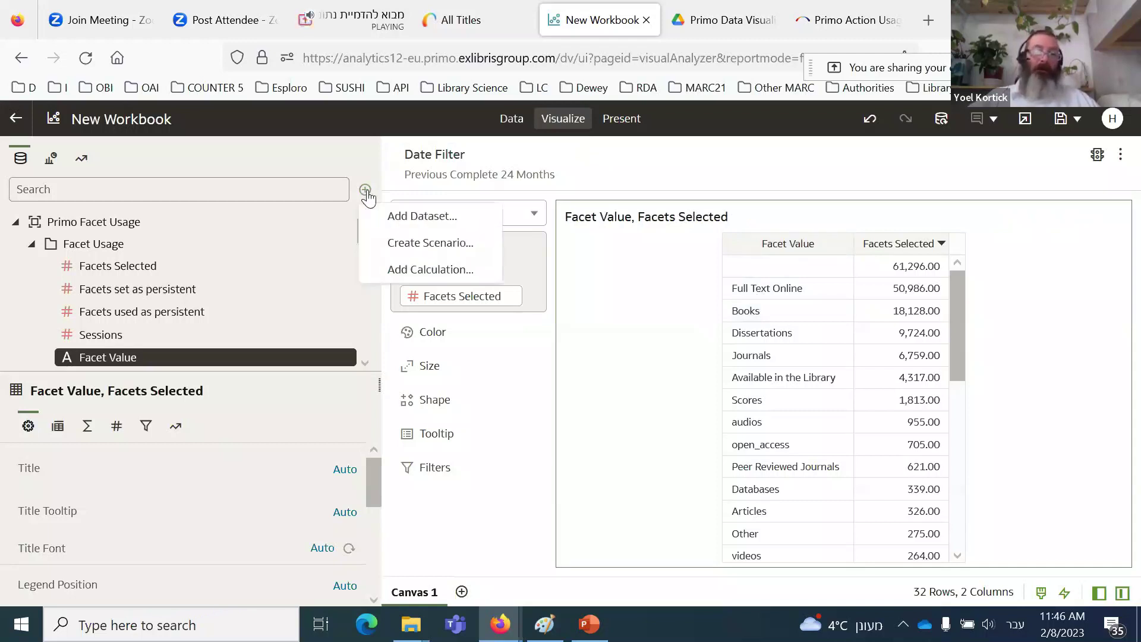
click(419, 272)
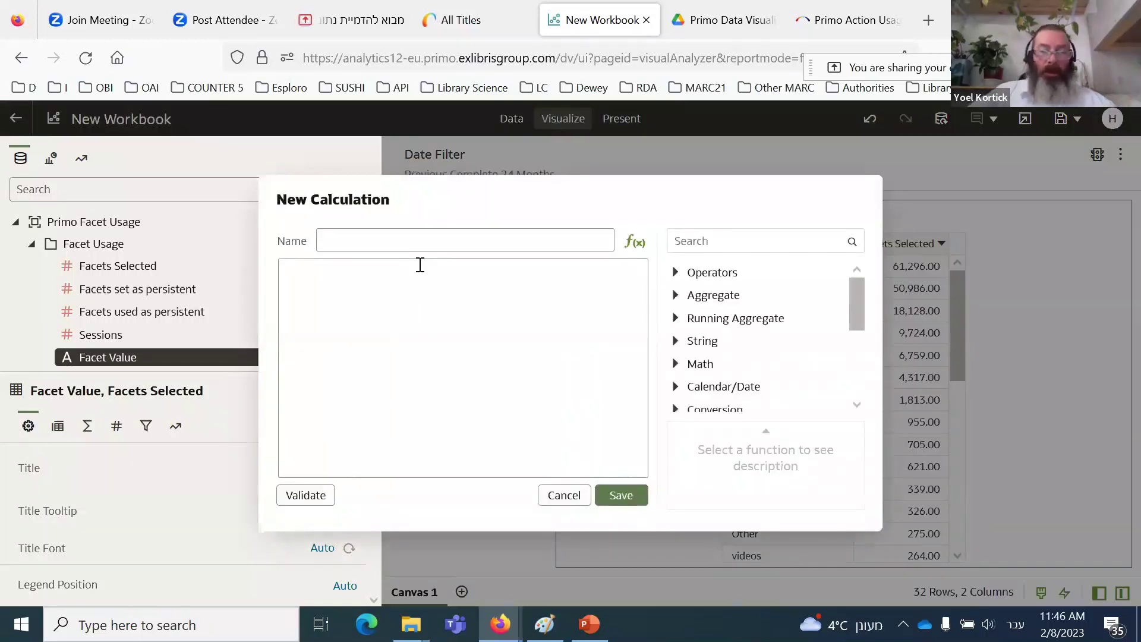
key(alt+shift)
text(xud pxy)
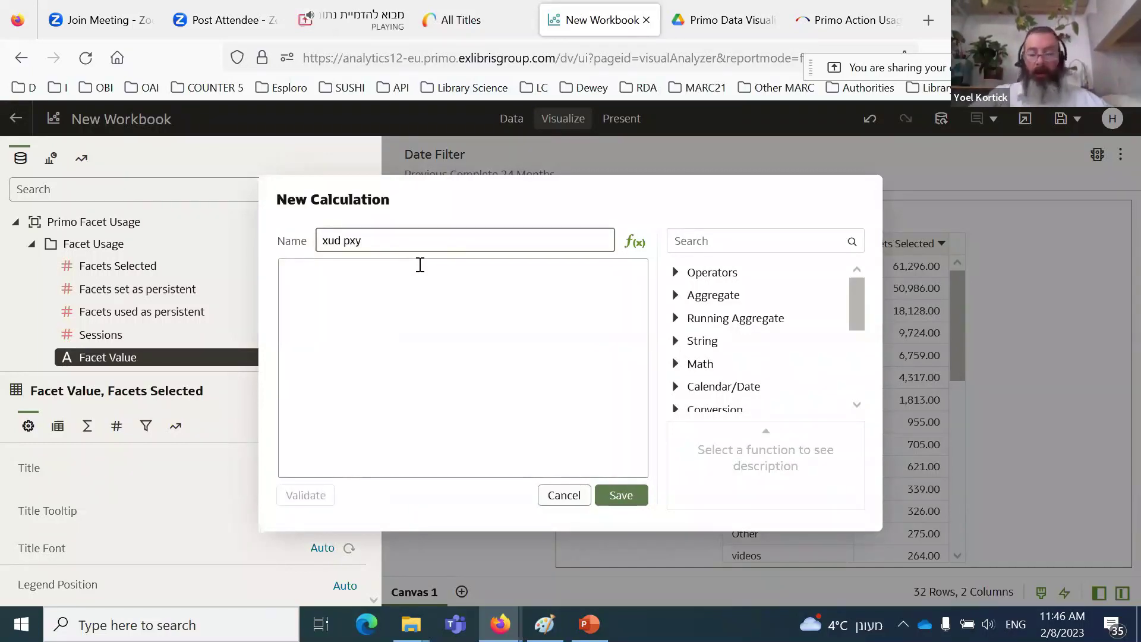
key(BackSpace)
key(BackSpace)
key(BackSpace)
key(BackSpace)
key(BackSpace)
key(alt+shift)
text(ס)
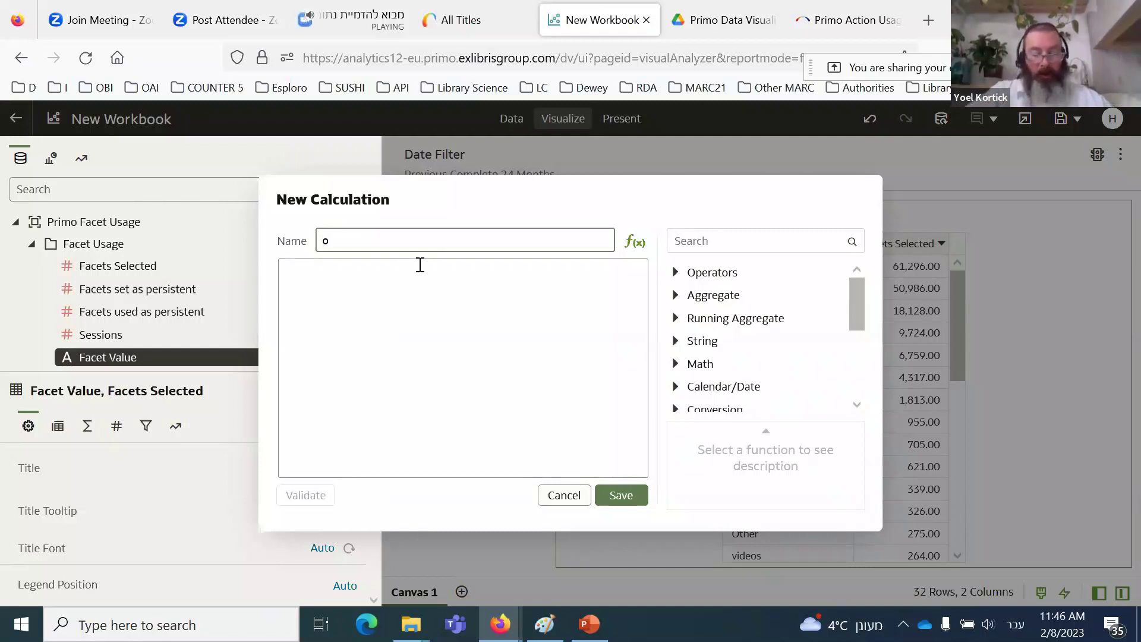
text(וג פס)
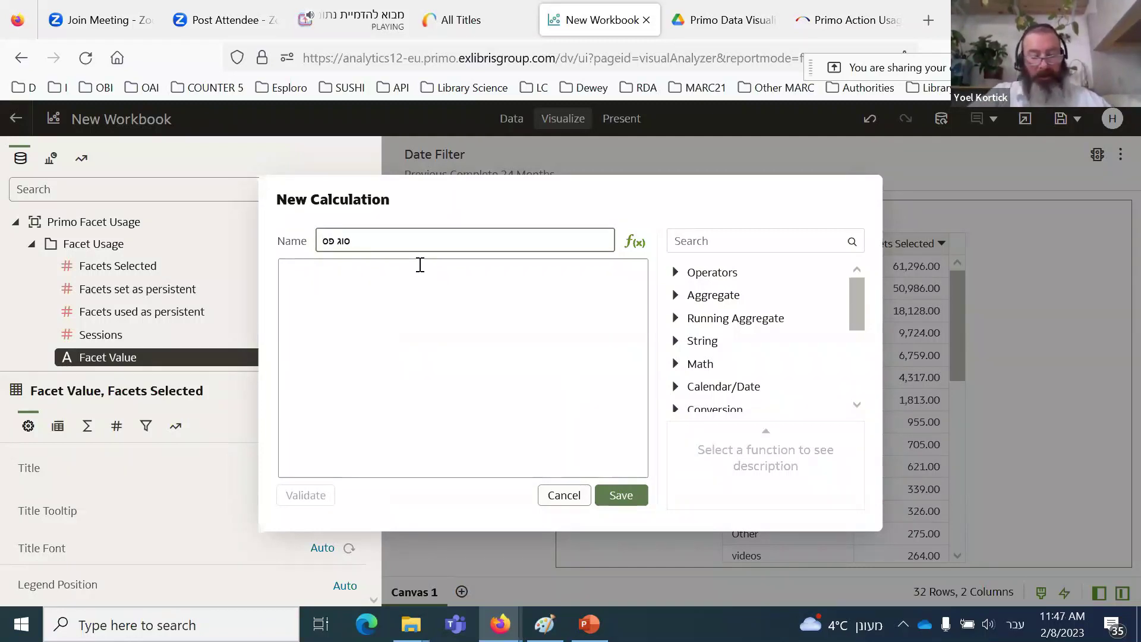
text(ט)
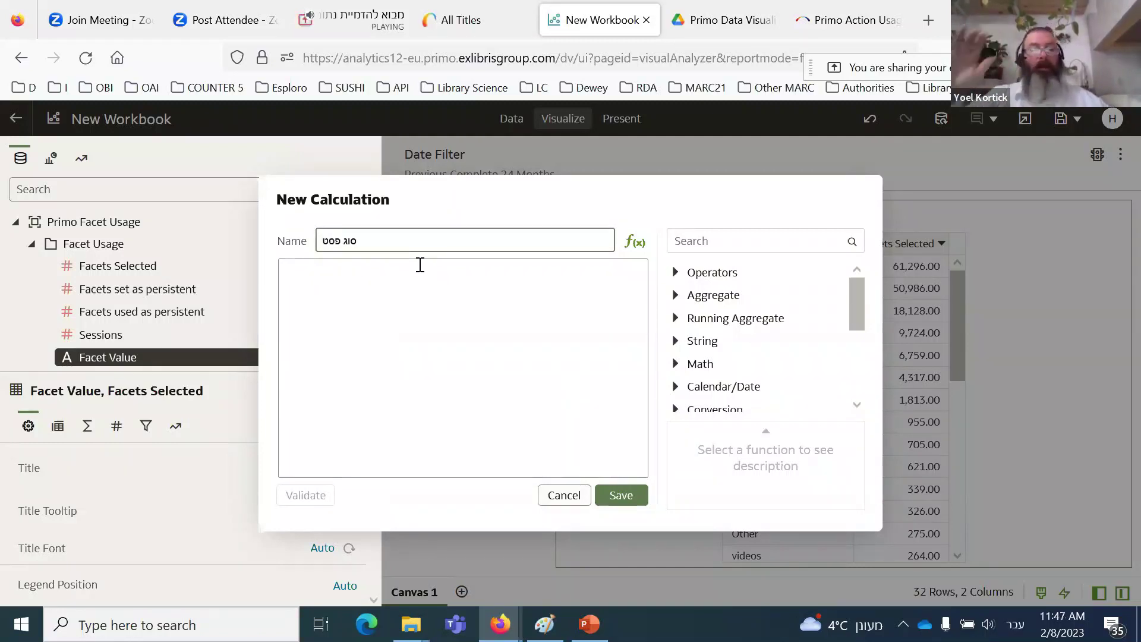
Step: Insert the Case (Switch) expression template into the calculation's formula
click(418, 277)
key(alt+shift)
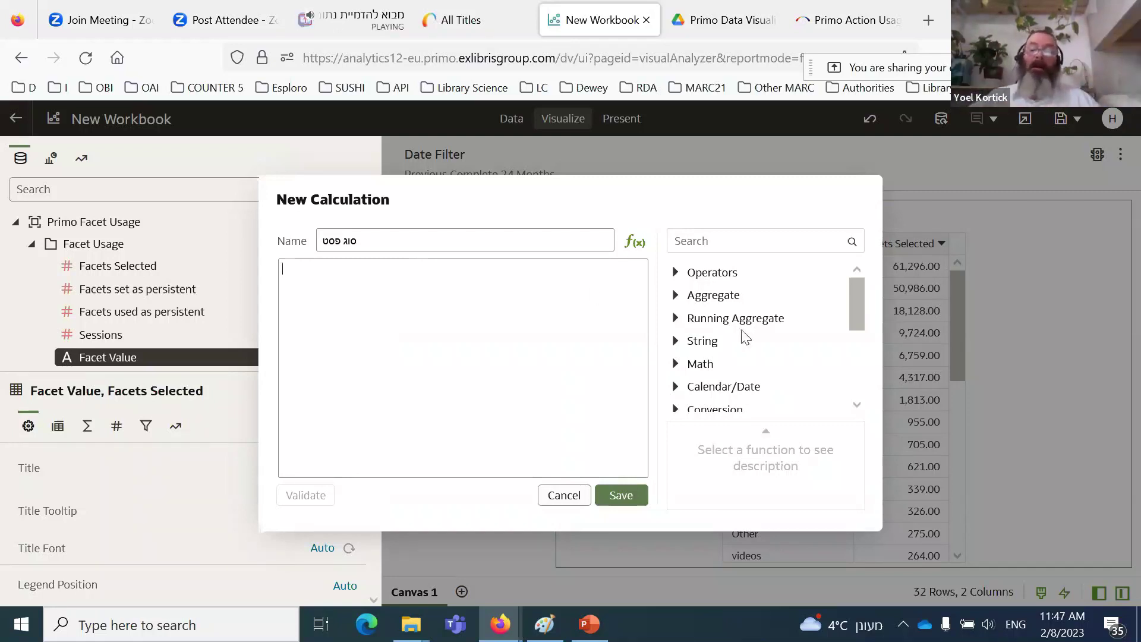
scroll(744, 336, down, 3)
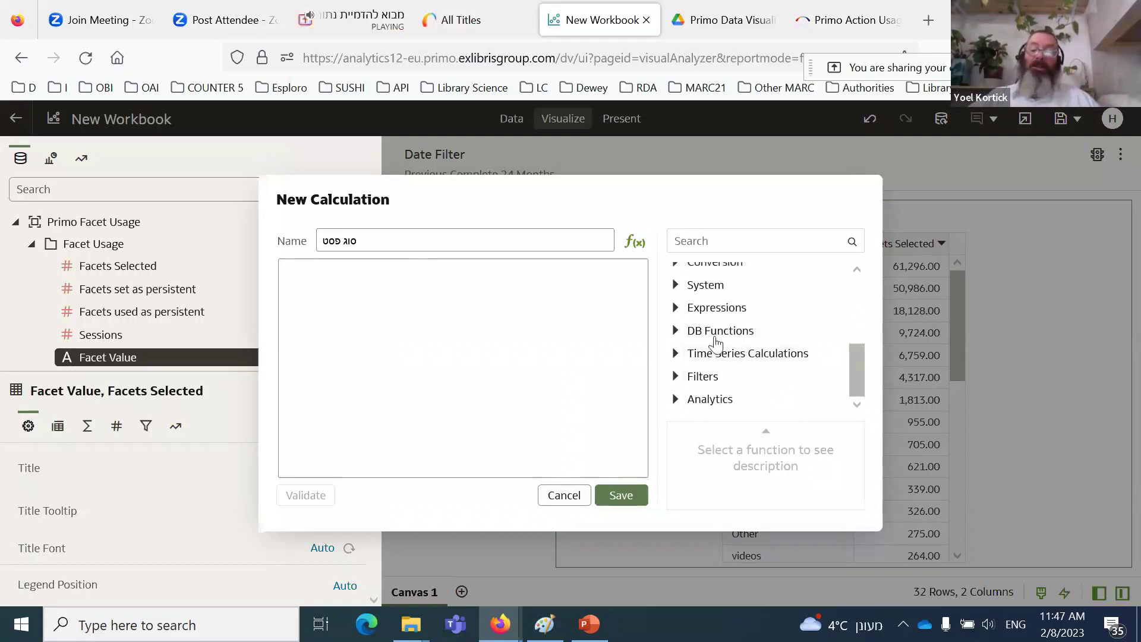
click(676, 308)
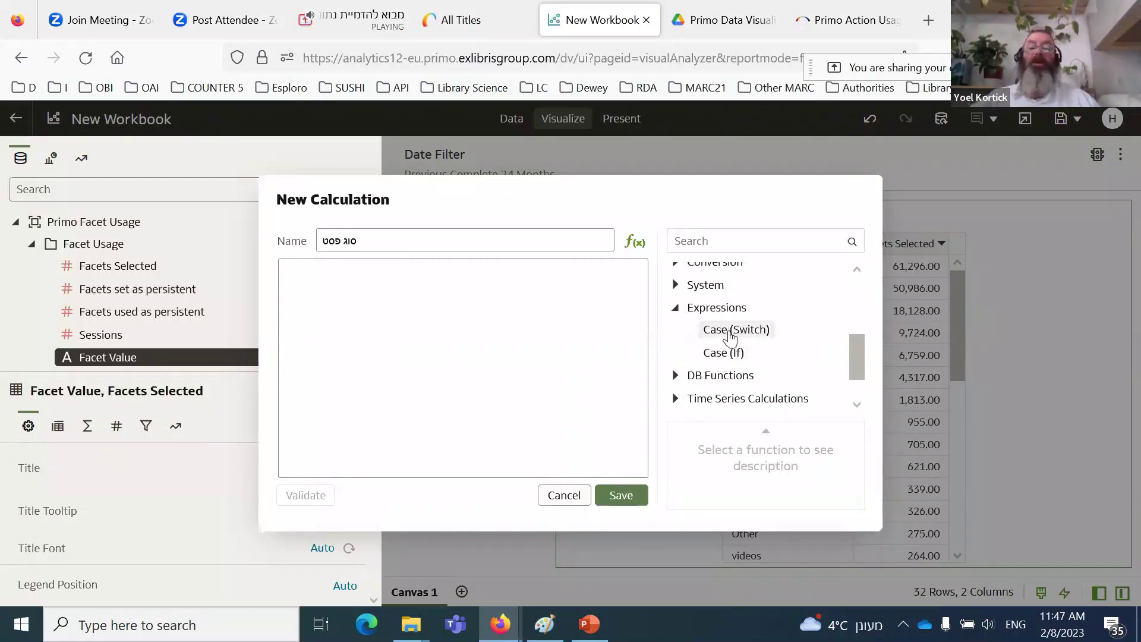
double_click(730, 336)
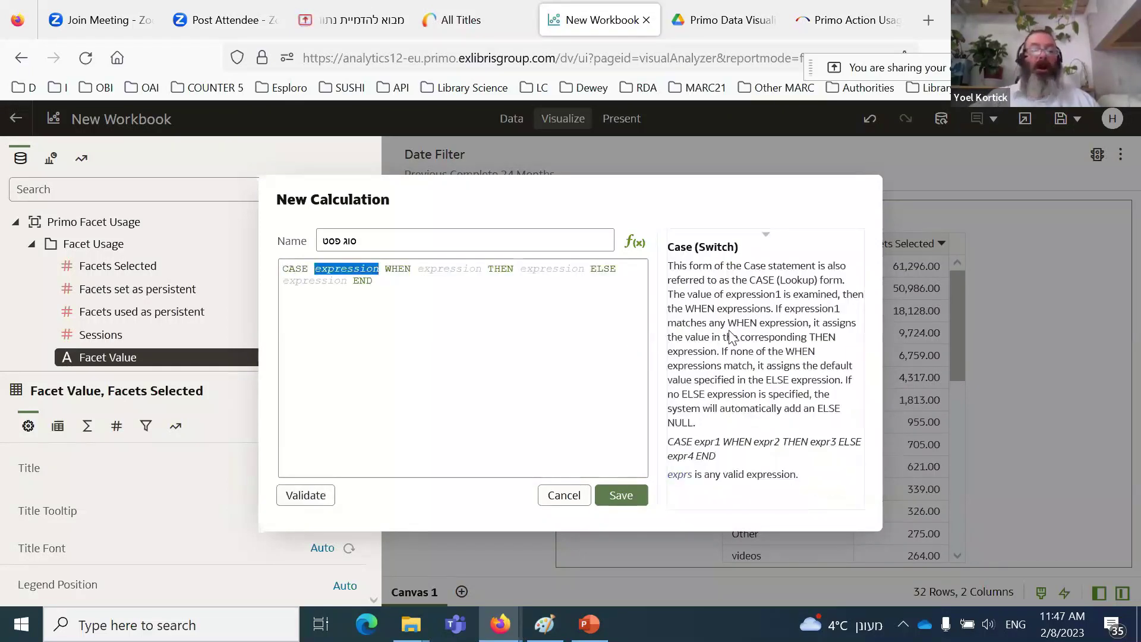
Step: Break the formula into separate lines so that WHEN, ELSE and END each start their own line
click(566, 358)
click(384, 270)
key(Return)
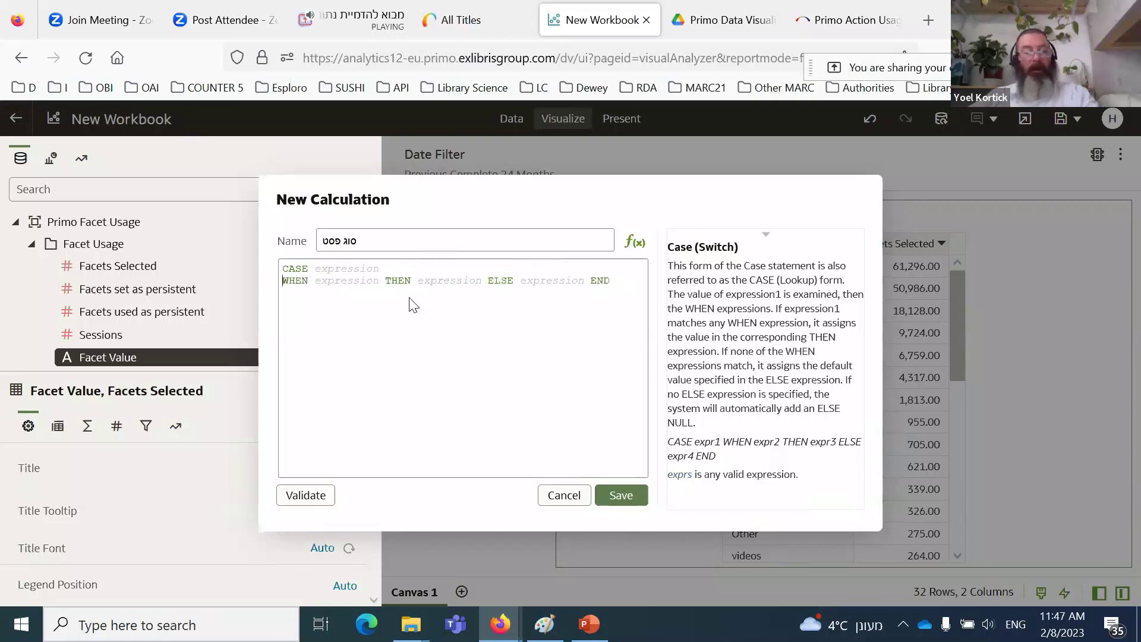
click(488, 280)
key(Return)
click(386, 292)
key(Return)
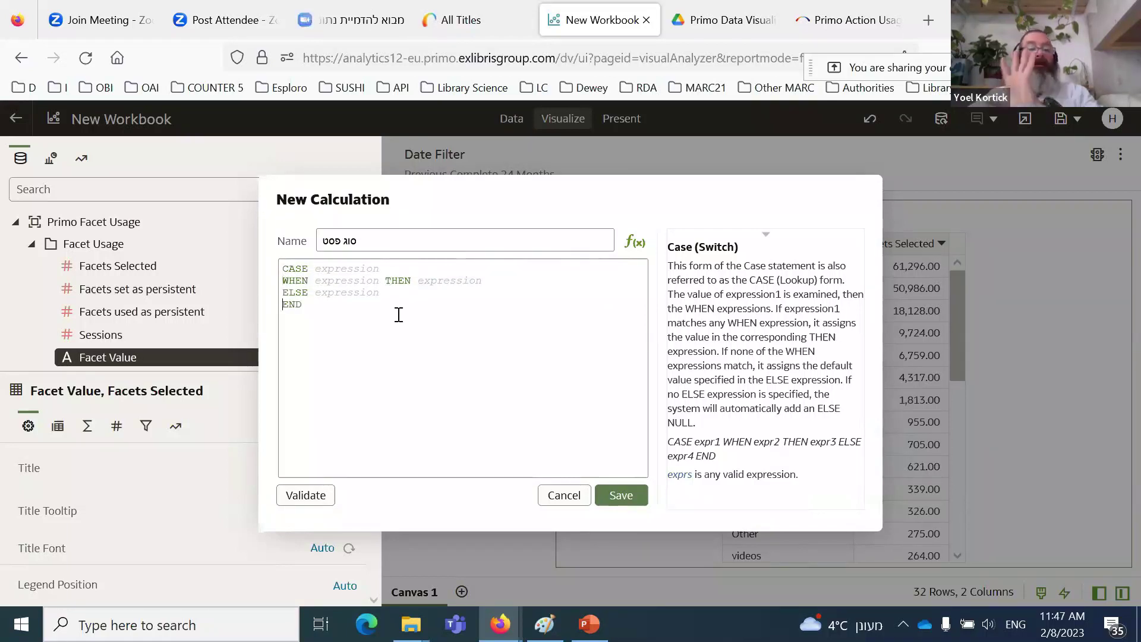
Step: Replace the placeholder after CASE with the Facet Value field
click(343, 272)
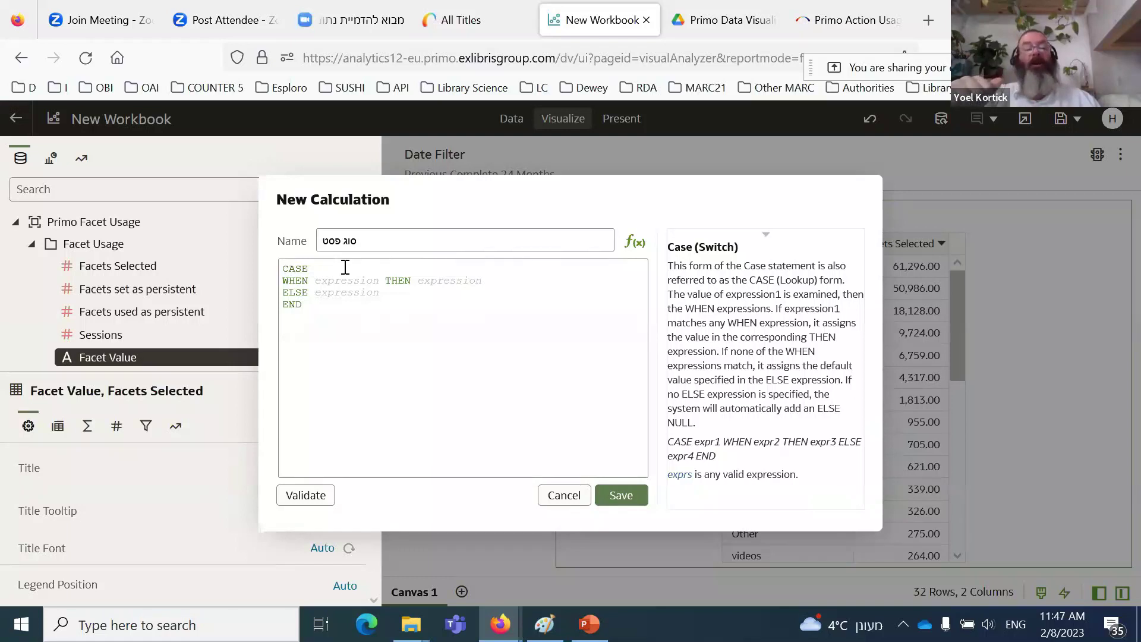
text(cet)
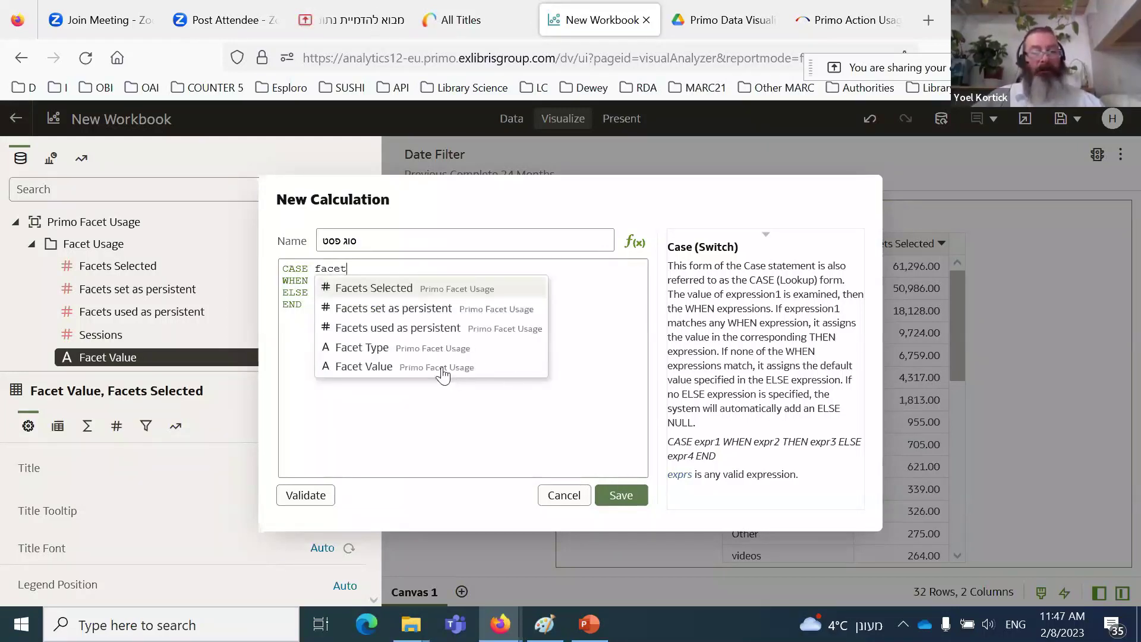
click(445, 367)
Step: Fill in the first condition as WHEN 'Full Text Online' THEN 'Full Text Online'
double_click(344, 281)
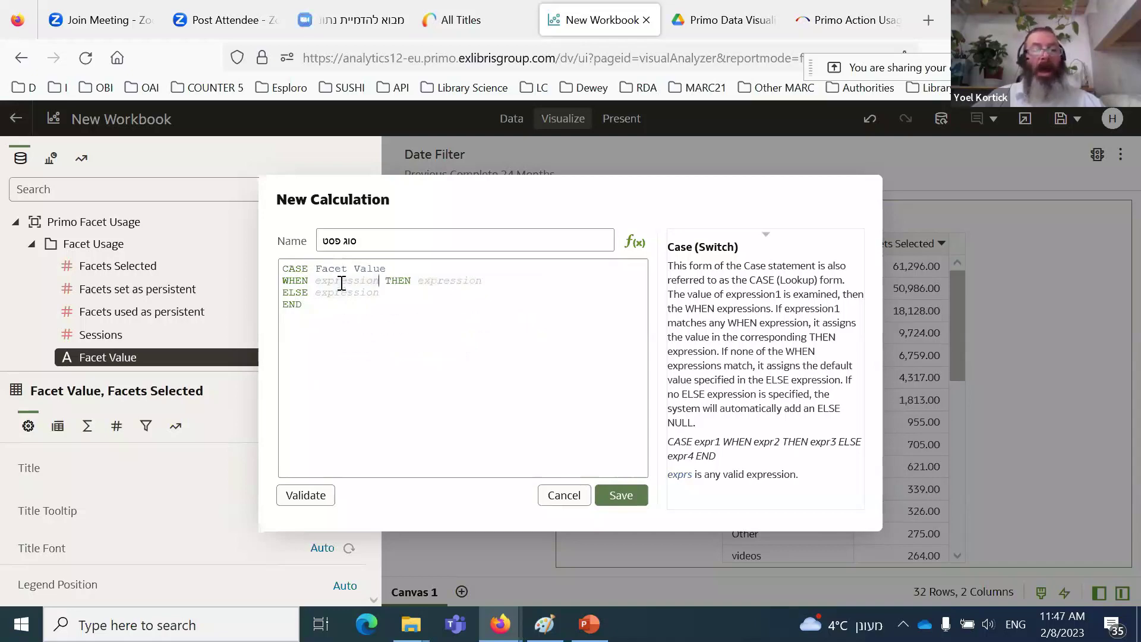
key(BackSpace)
drag(635, 207, 828, 247)
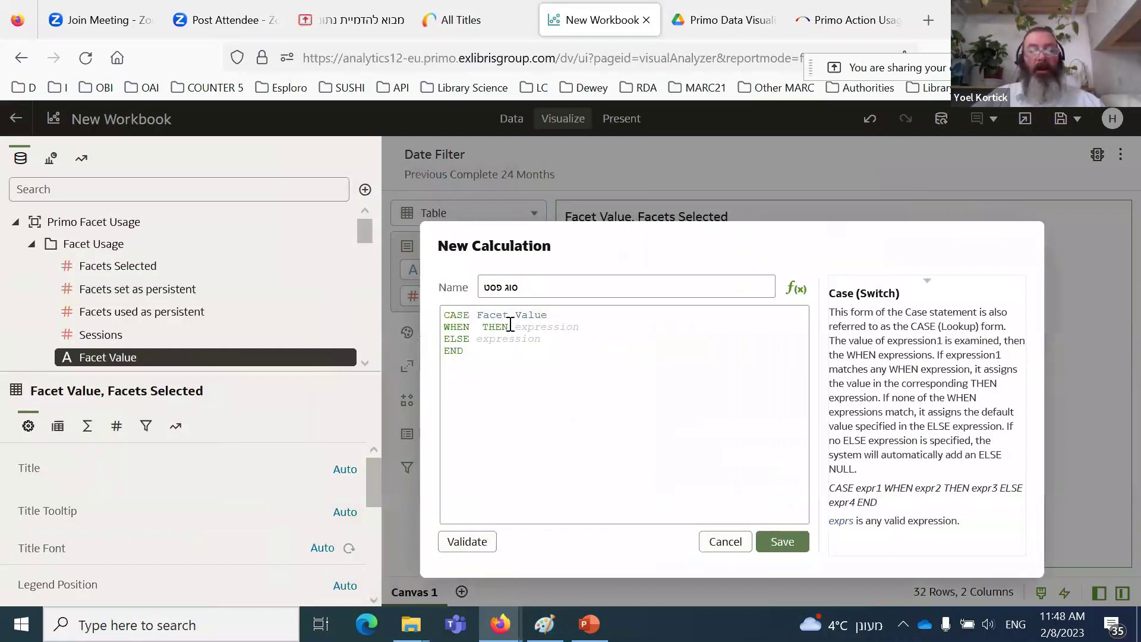
click(476, 327)
text('Fu)
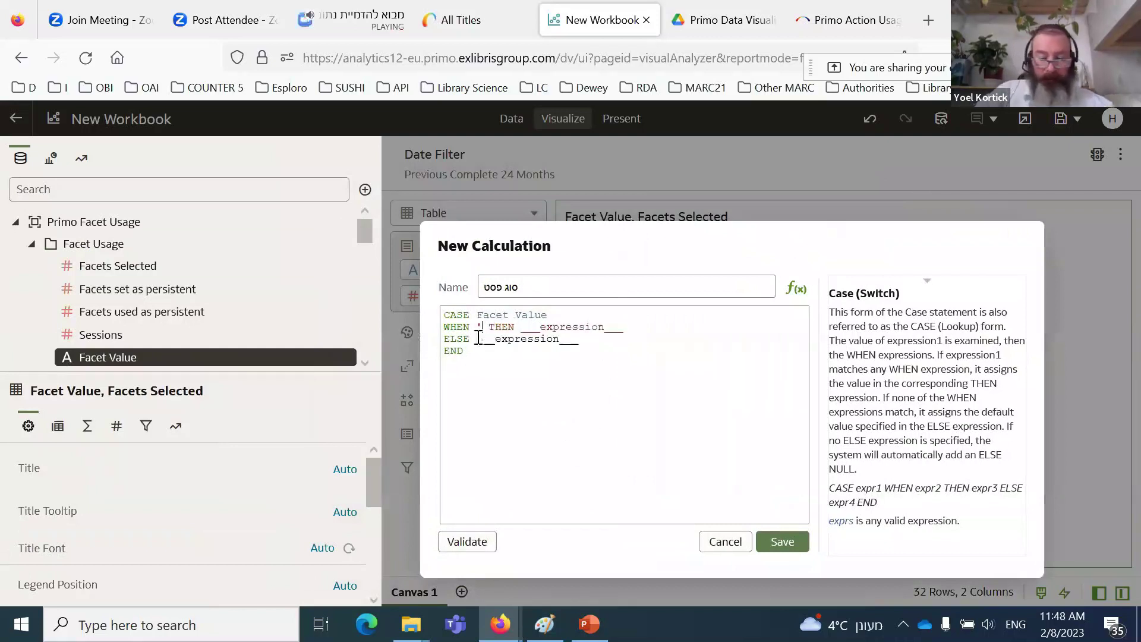
text(ll Text )
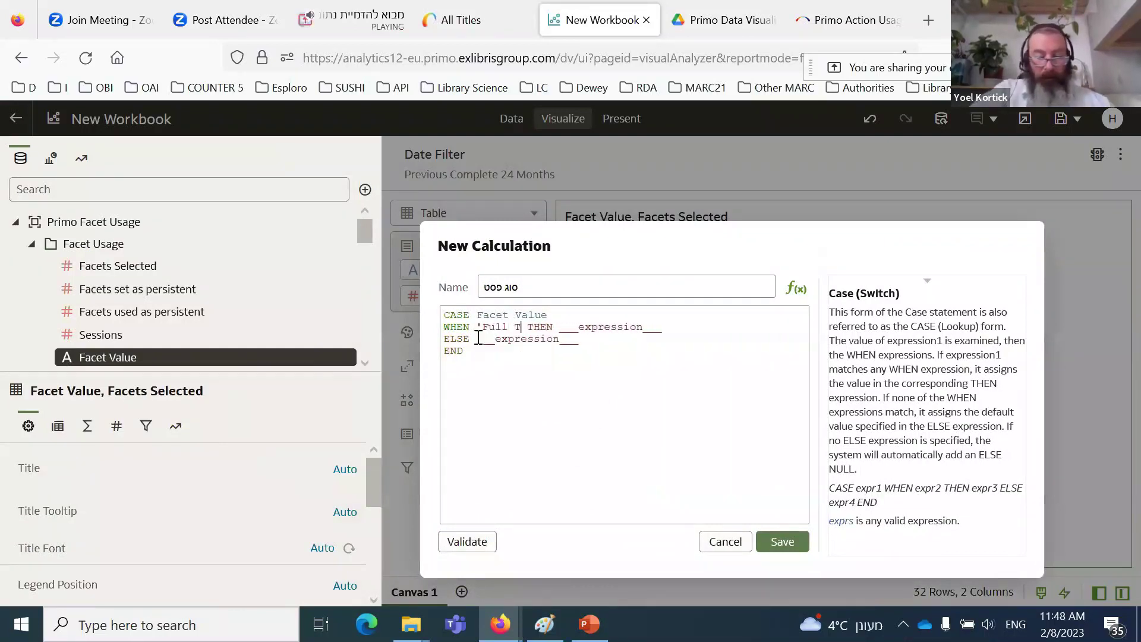
text(Online)
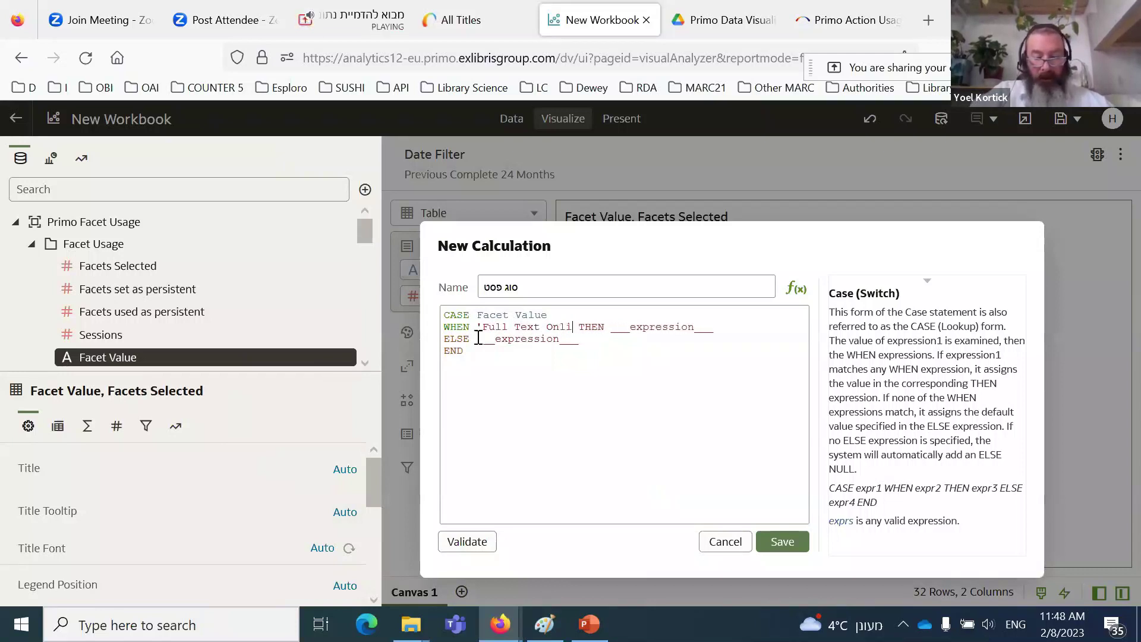
text(')
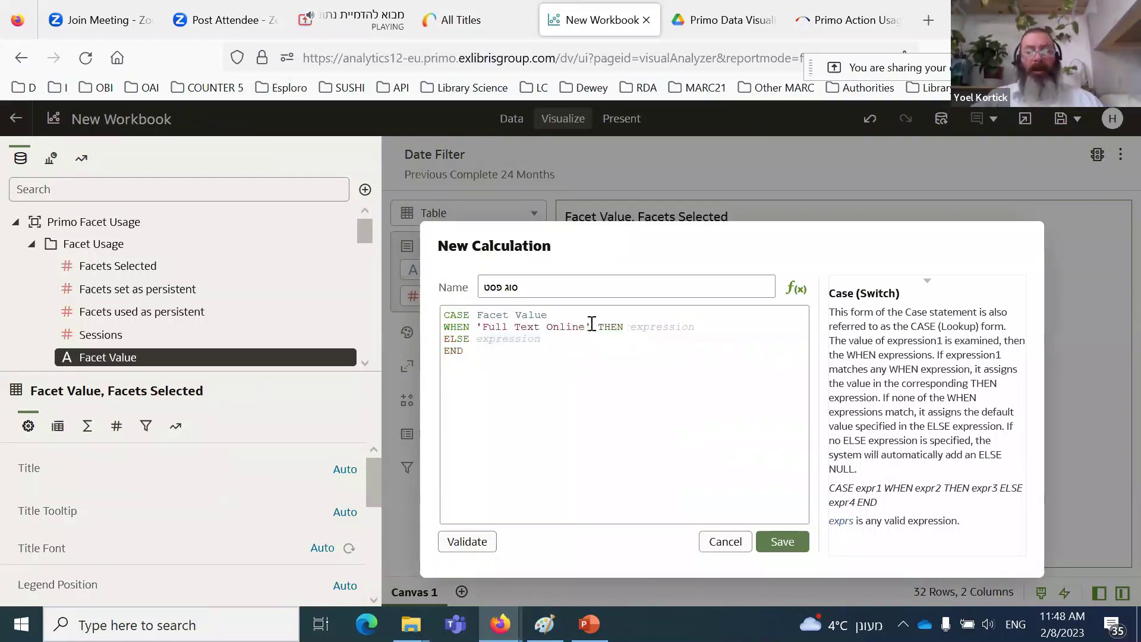
drag(592, 326, 481, 326)
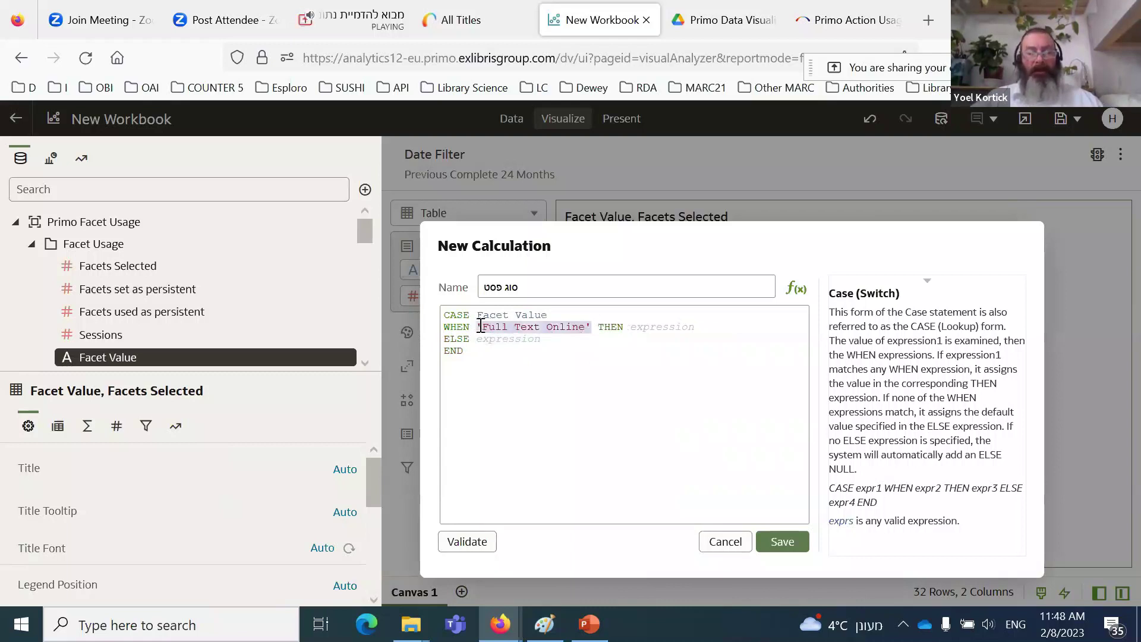
click(661, 331)
text('Full Text Online')
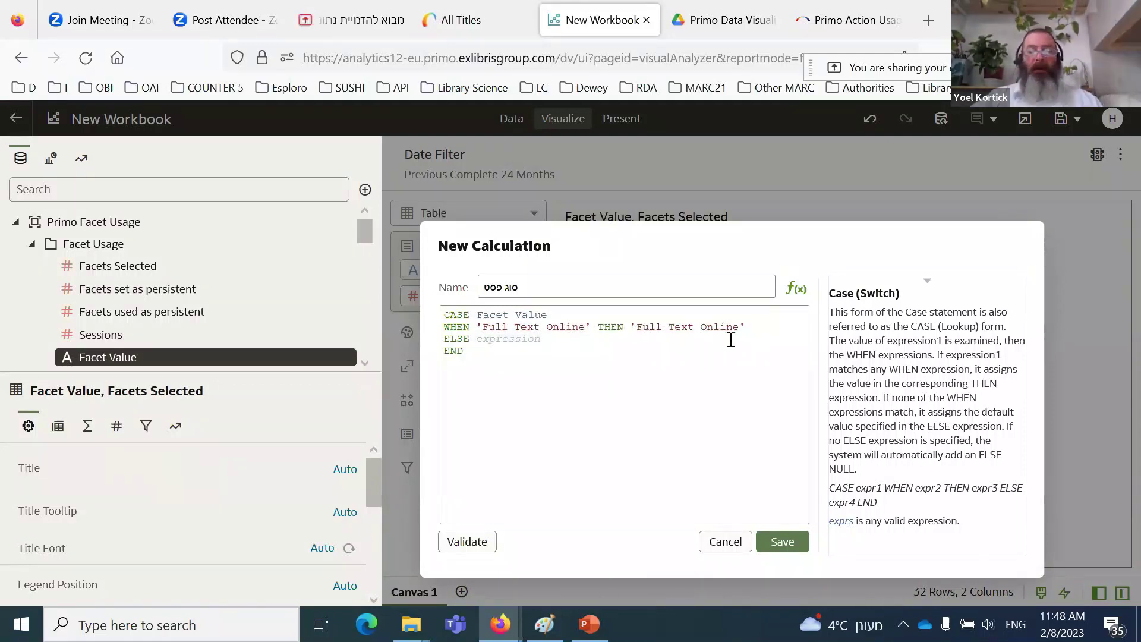
Step: Add a second condition line, WHEN 'NULL', above the ELSE line
key(Return)
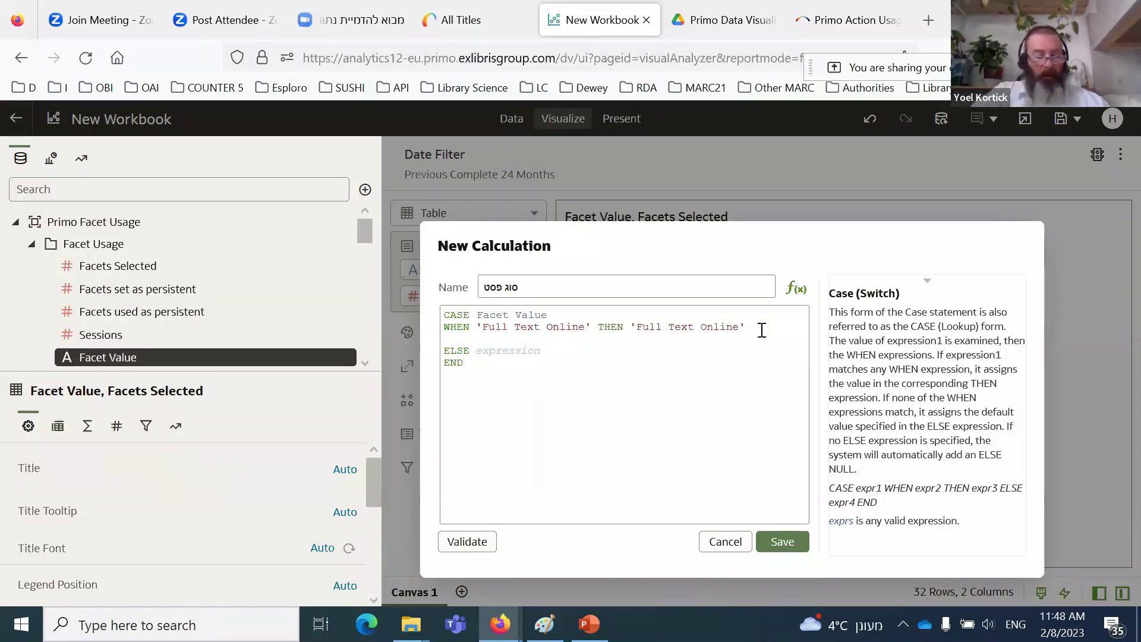
text(WH)
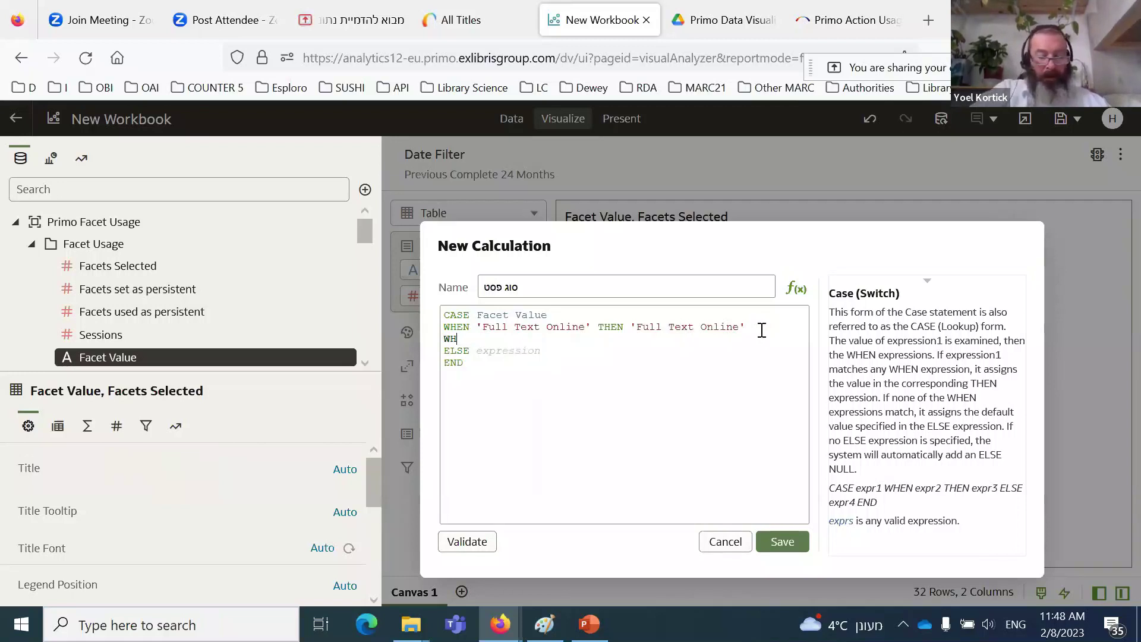
text(EN 'NUL)
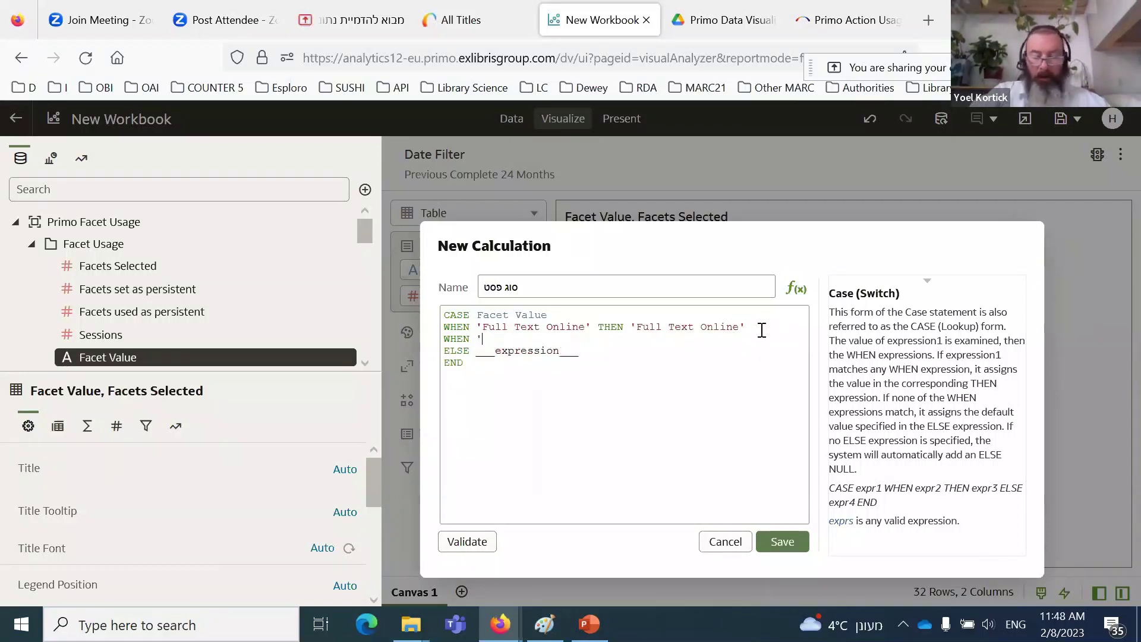
text(L')
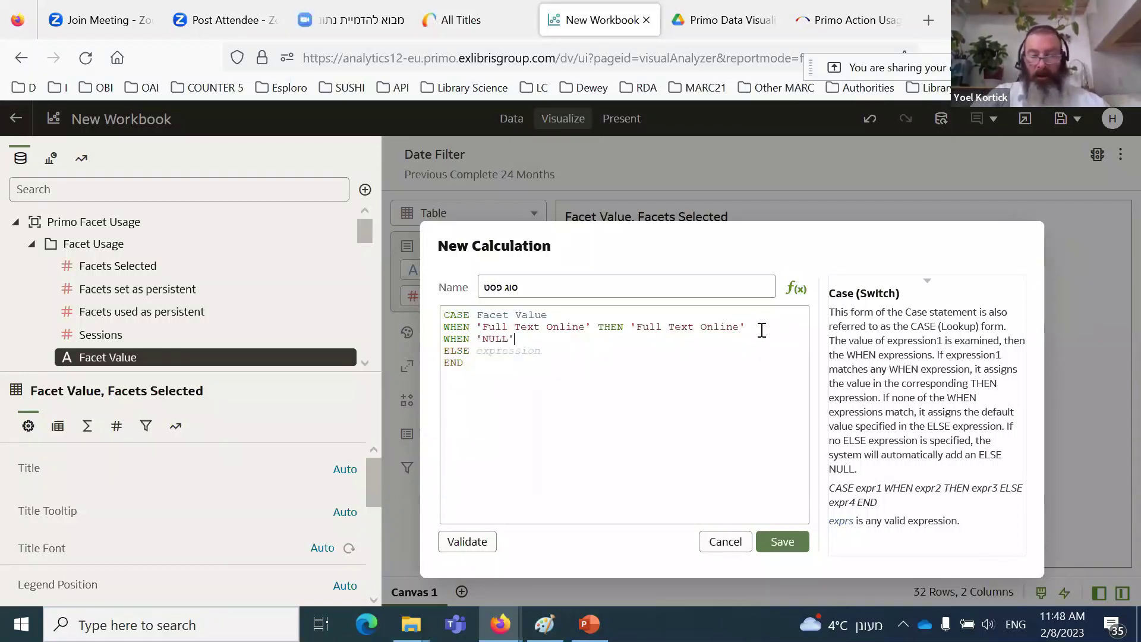
Step: Replace the THEN result of the 'Full Text Online' condition with the Hebrew text 'טקסט מלא'
drag(637, 324, 740, 328)
key(alt+shift)
text(פול)
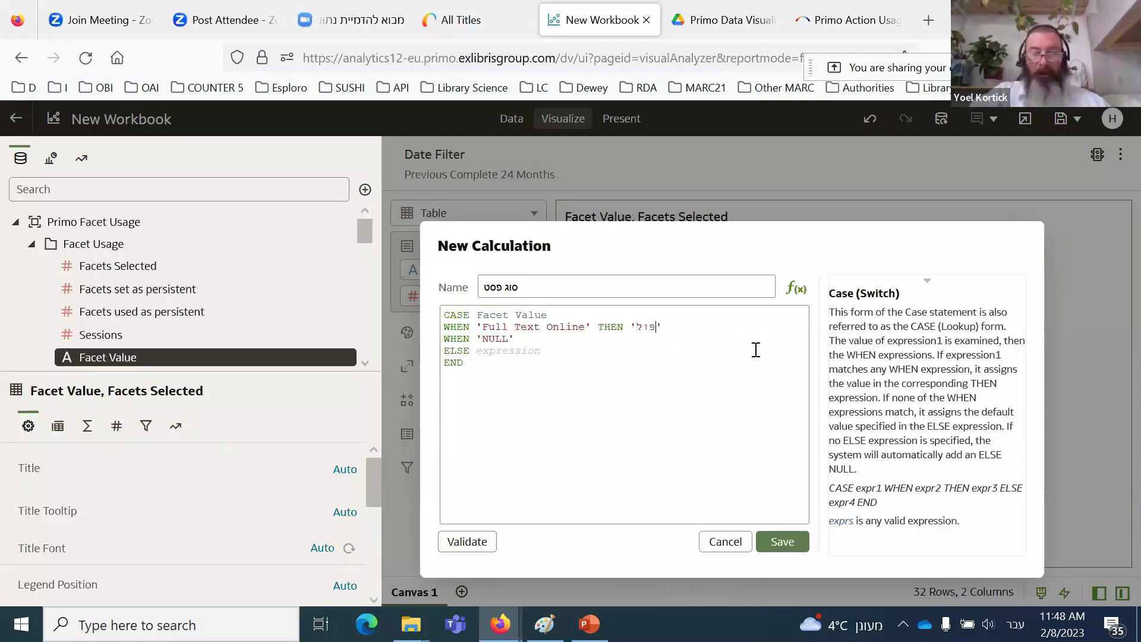
text( ט)
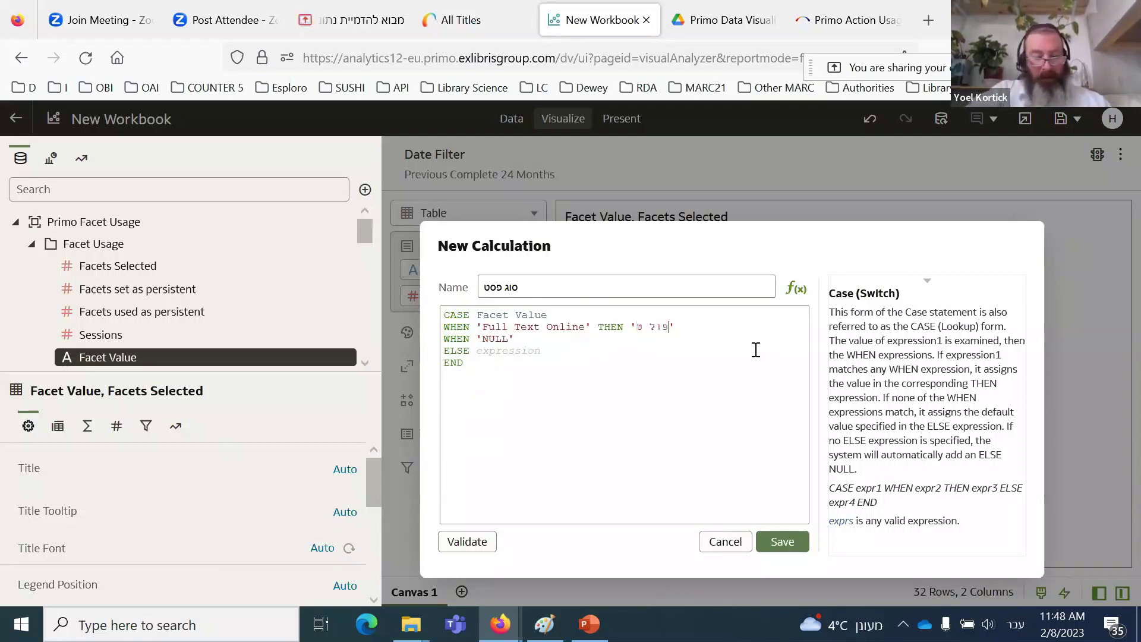
text(קסט או)
key(BackSpace)
key(BackSpace)
key(BackSpace)
key(BackSpace)
key(BackSpace)
key(BackSpace)
key(BackSpace)
key(BackSpace)
key(BackSpace)
key(BackSpace)
key(BackSpace)
text(טק)
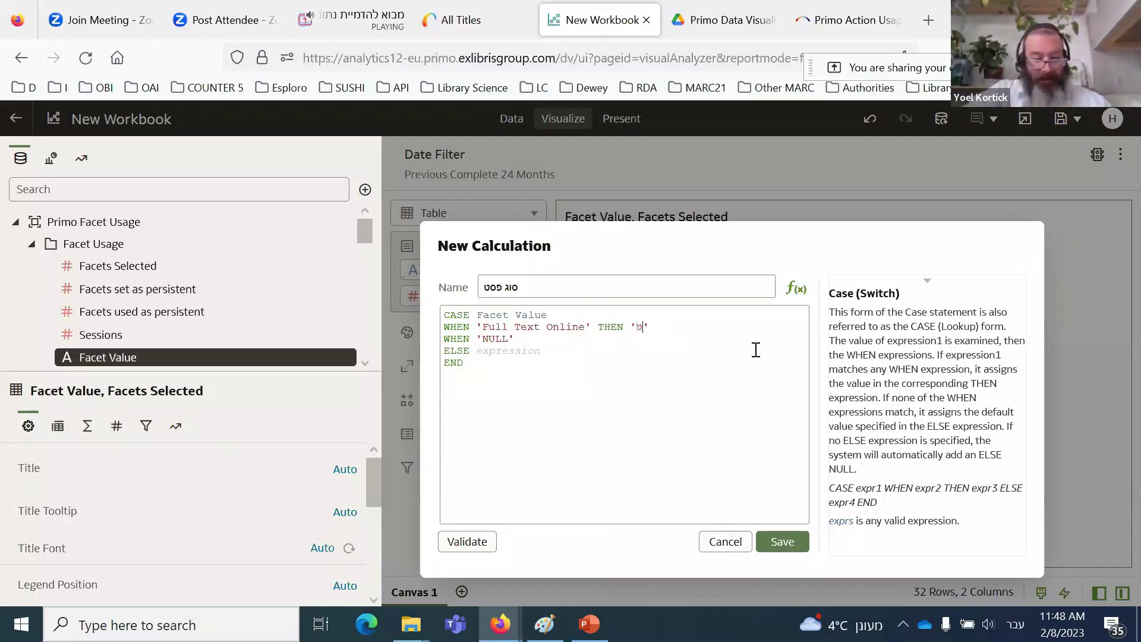
text(סט)
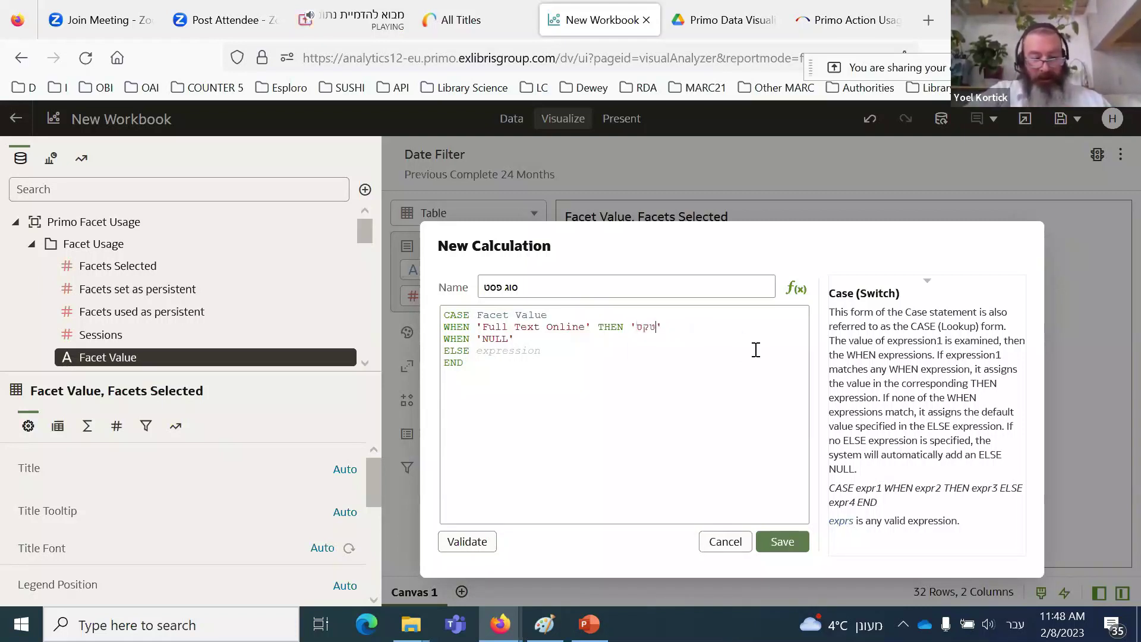
text( מלא)
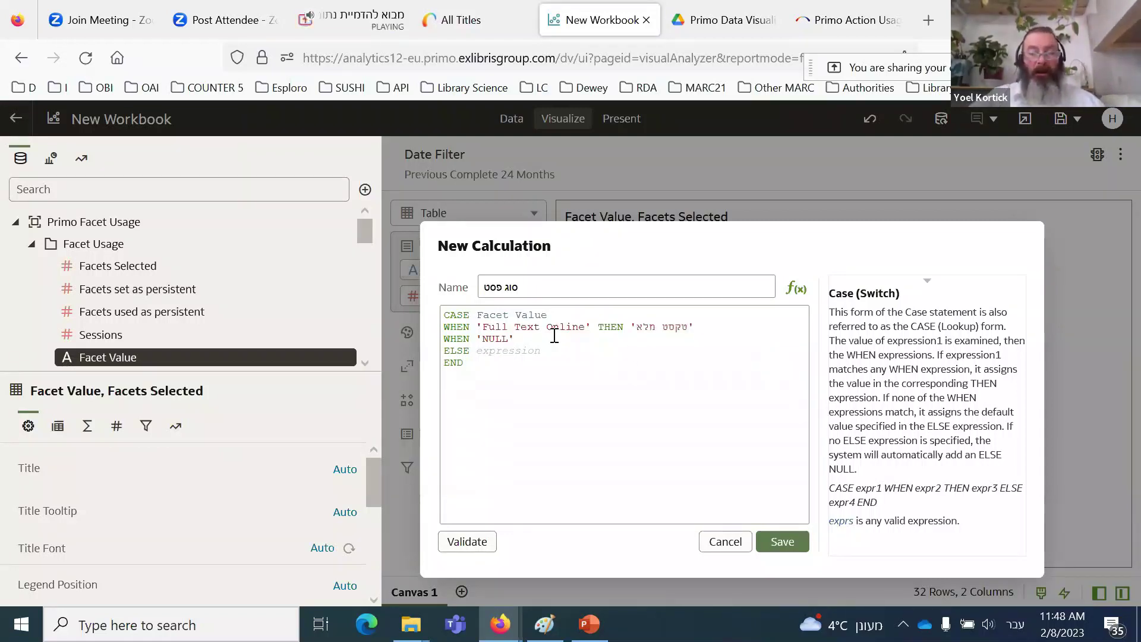
Step: Complete the 'NULL' condition with the THEN result 'לא נבחר'
text(EN)
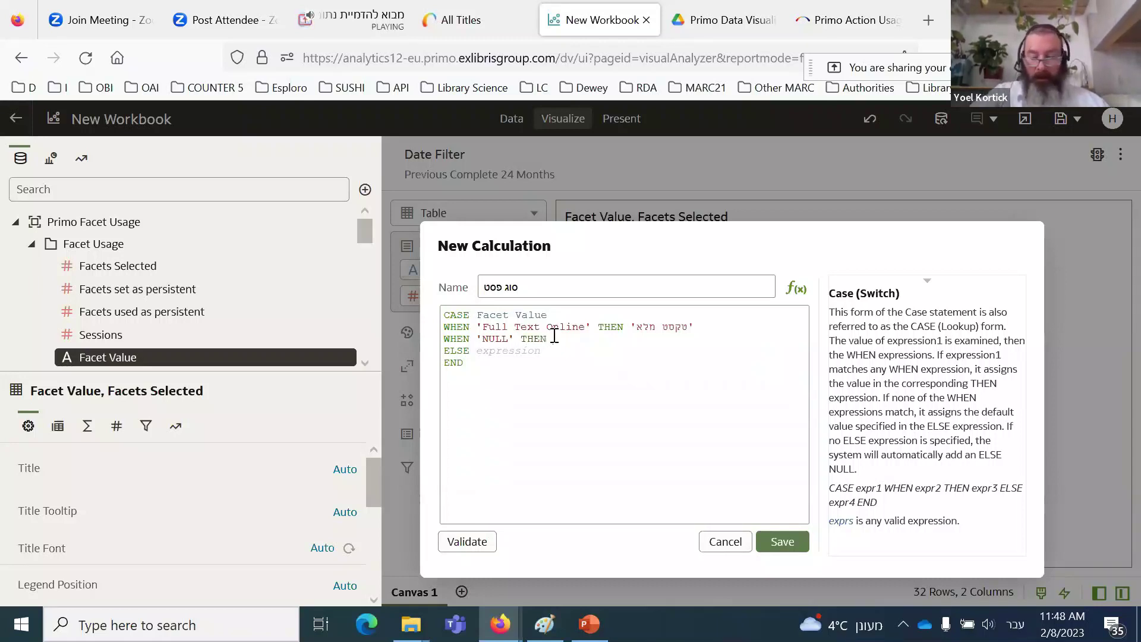
key(alt+shift)
text(kt bo)
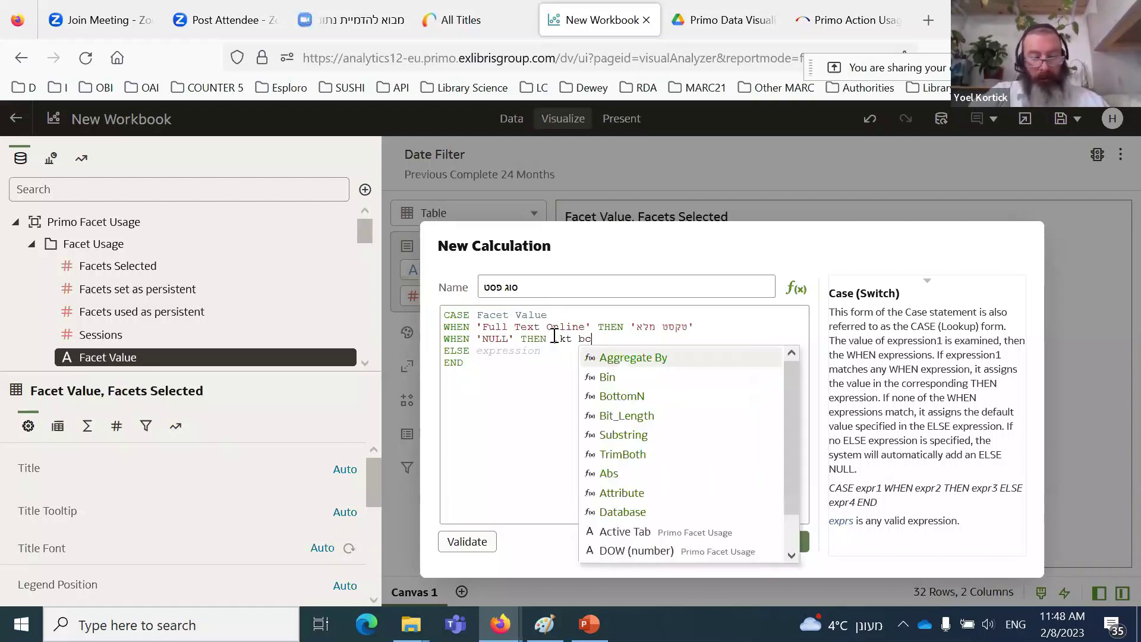
text(jr,)
key(alt+shift)
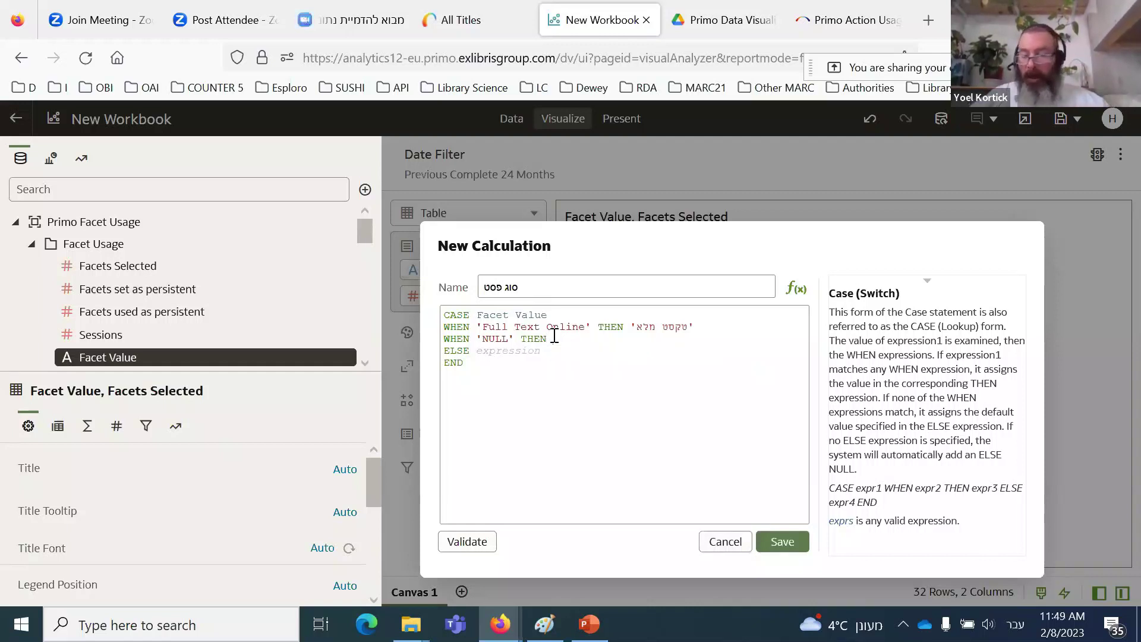
key(alt+shift)
key(alt+shift)
text('ל)
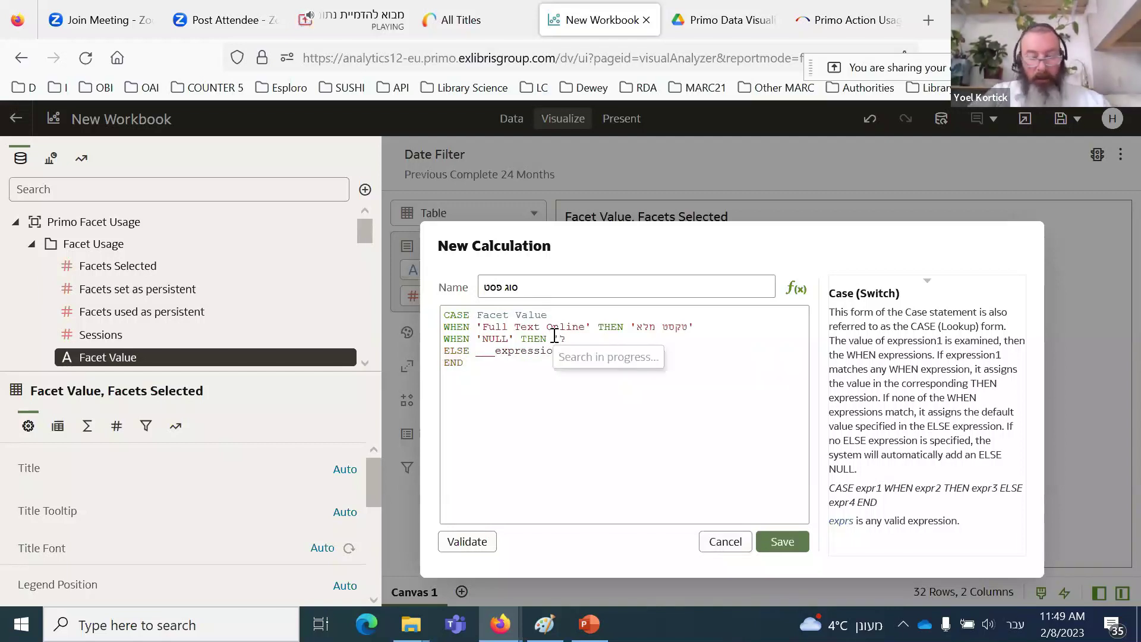
text(א נבח)
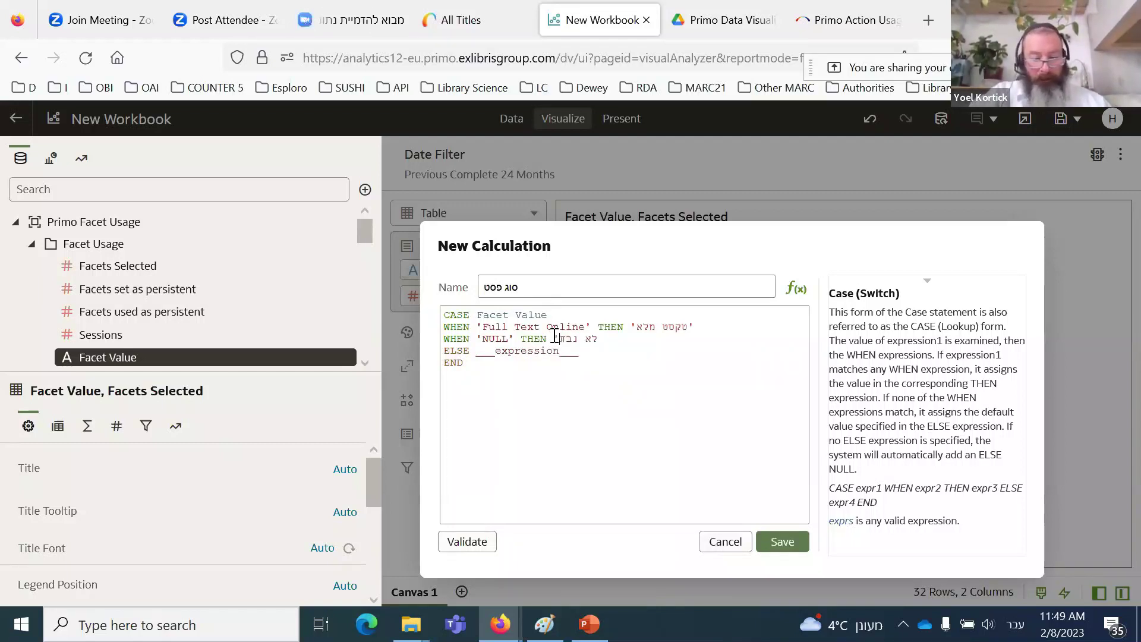
text(רו)
key(alt+shift)
key(BackSpace)
text(')
Step: Replace the ELSE placeholder expression with the Hebrew text 'לא טקסט מלא'
click(507, 350)
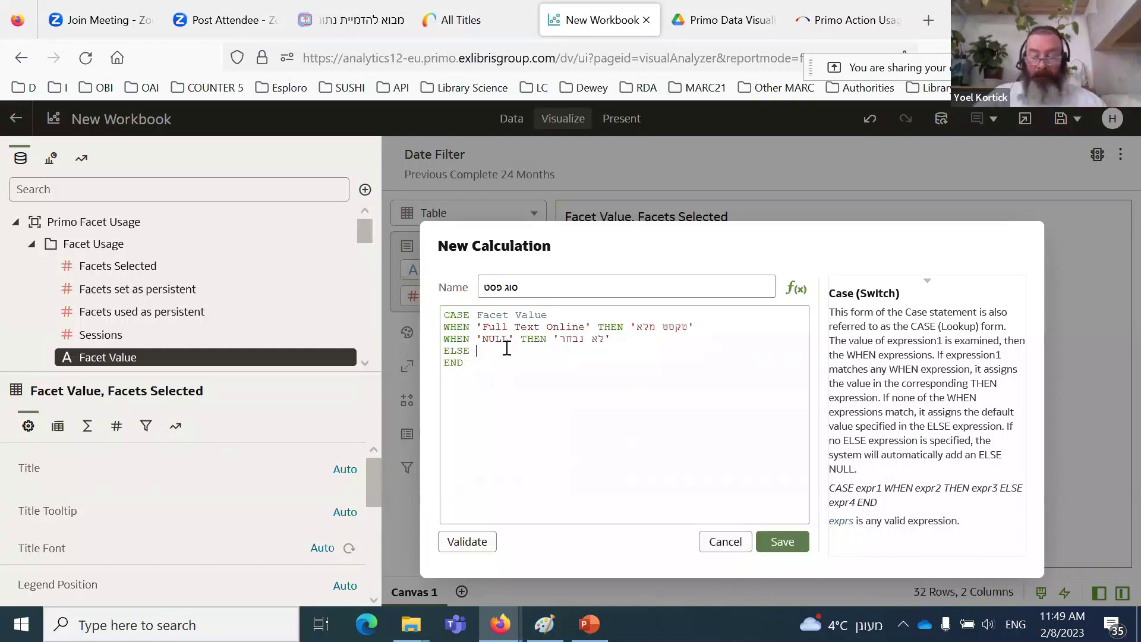
key(alt+shift)
text(א)
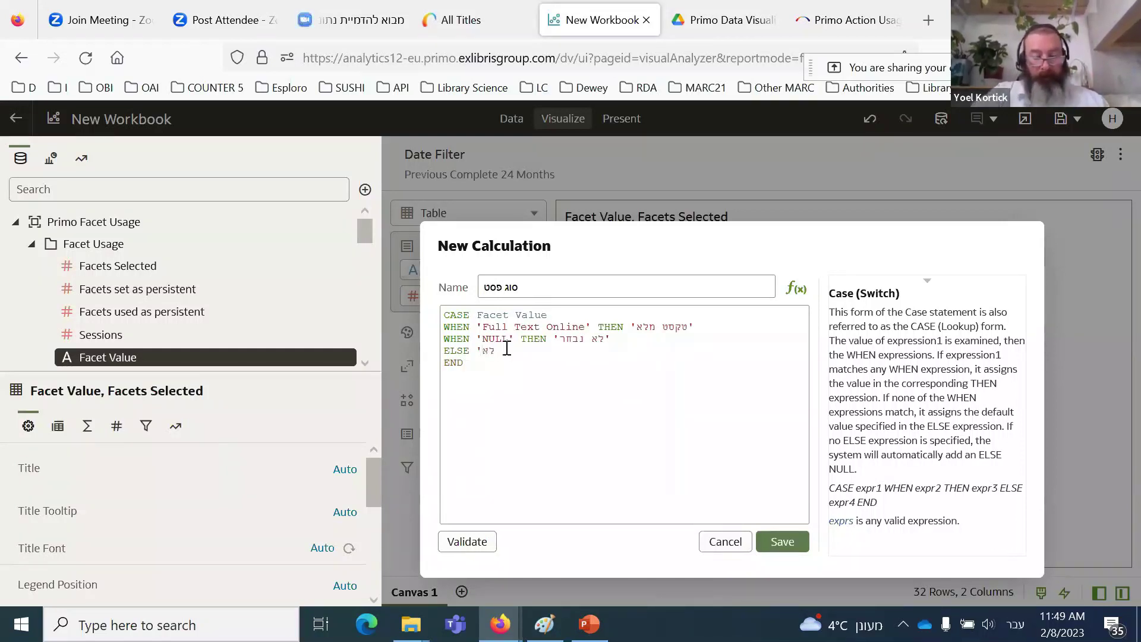
text( טקסט מלא)
key(alt+shift)
text(')
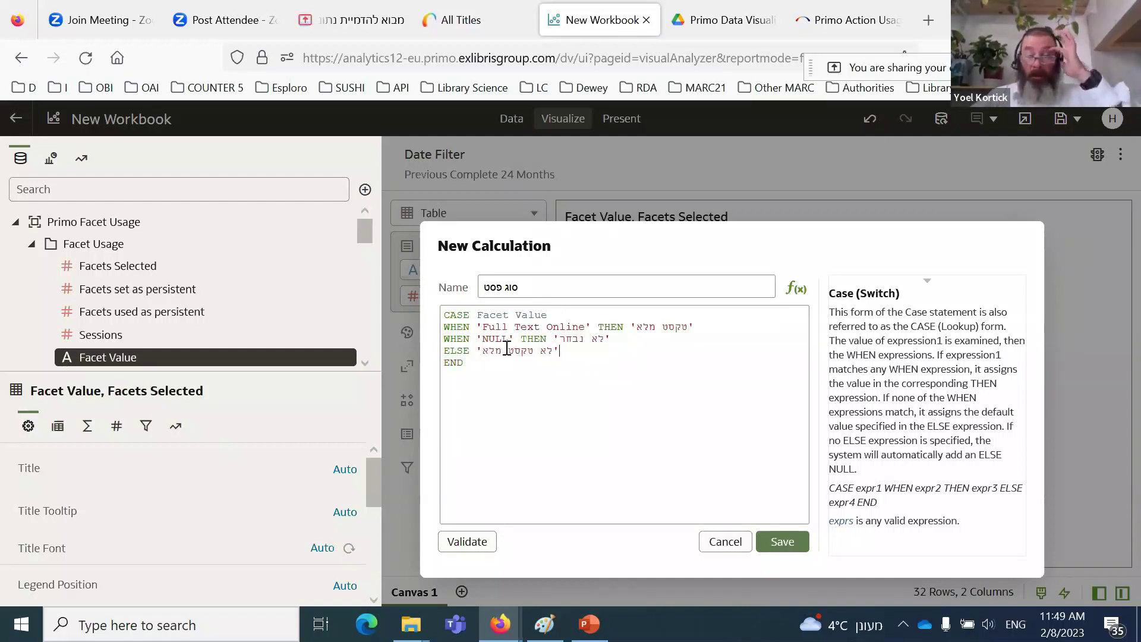
Step: Rename the calculation as 'סוג אשקול (פסט)', and validate and save it
double_click(493, 287)
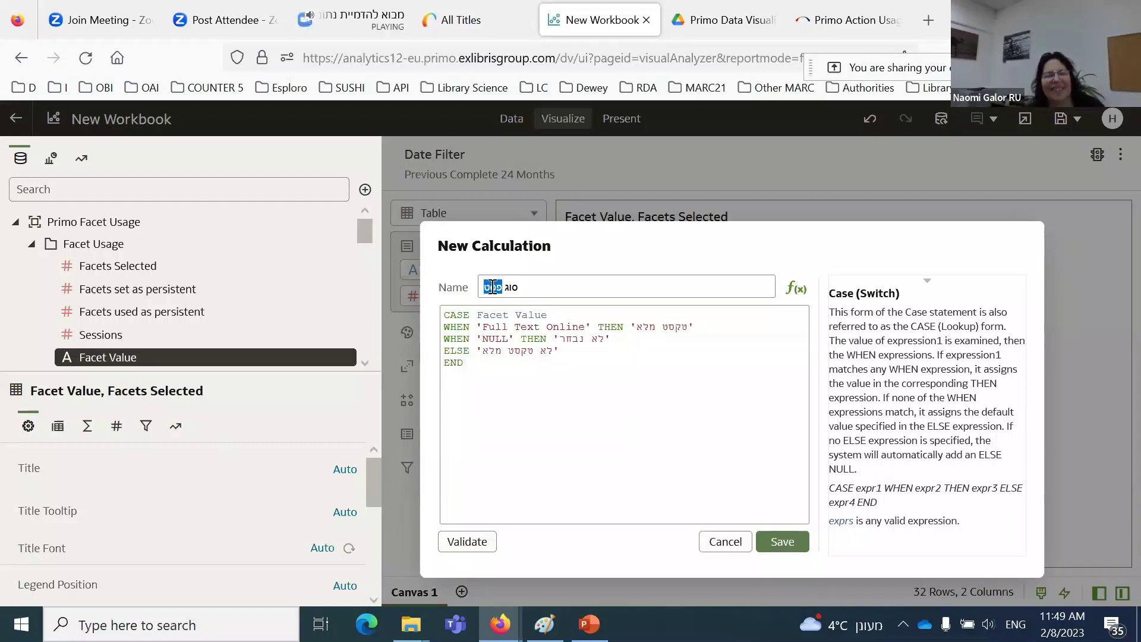
text(t)
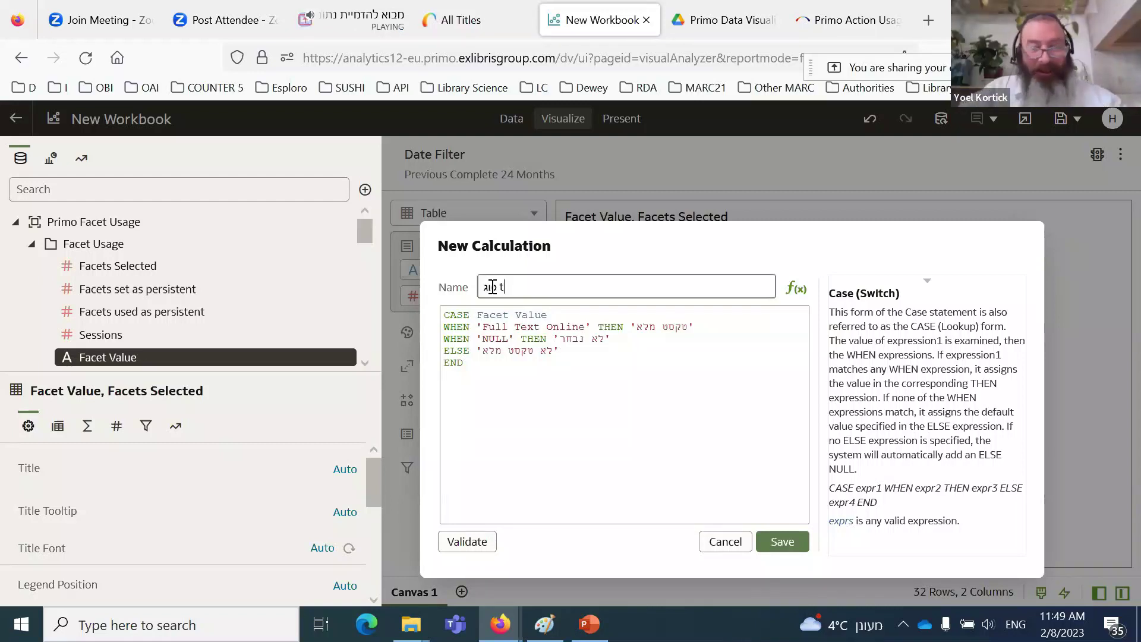
key(alt+shift)
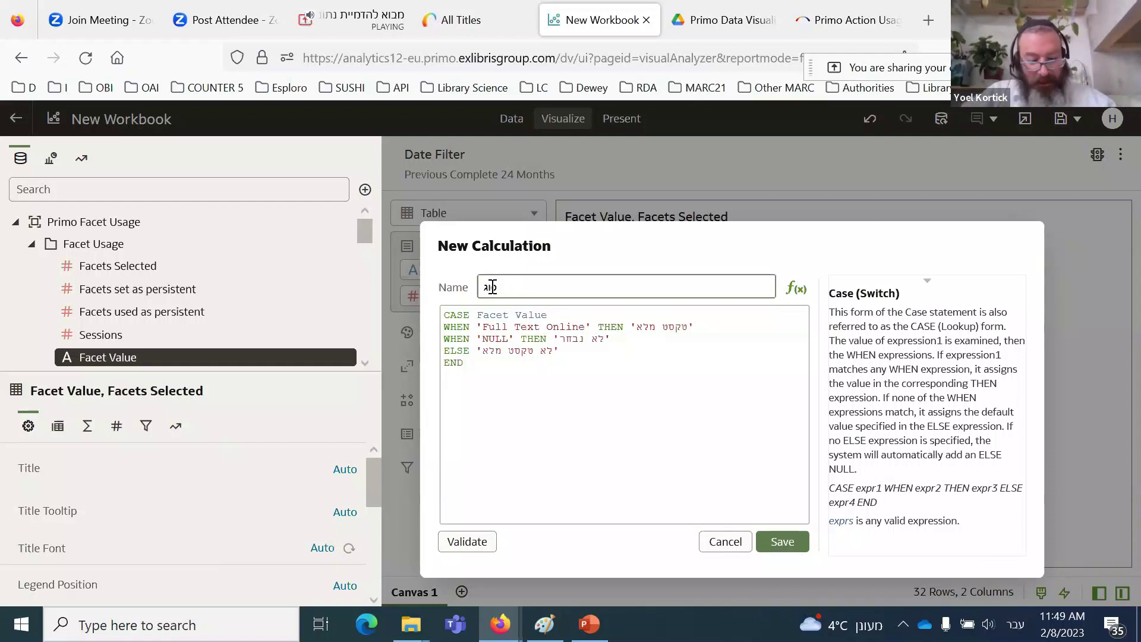
text(ש)
text(כו)
text(ל)
text( (פוט)
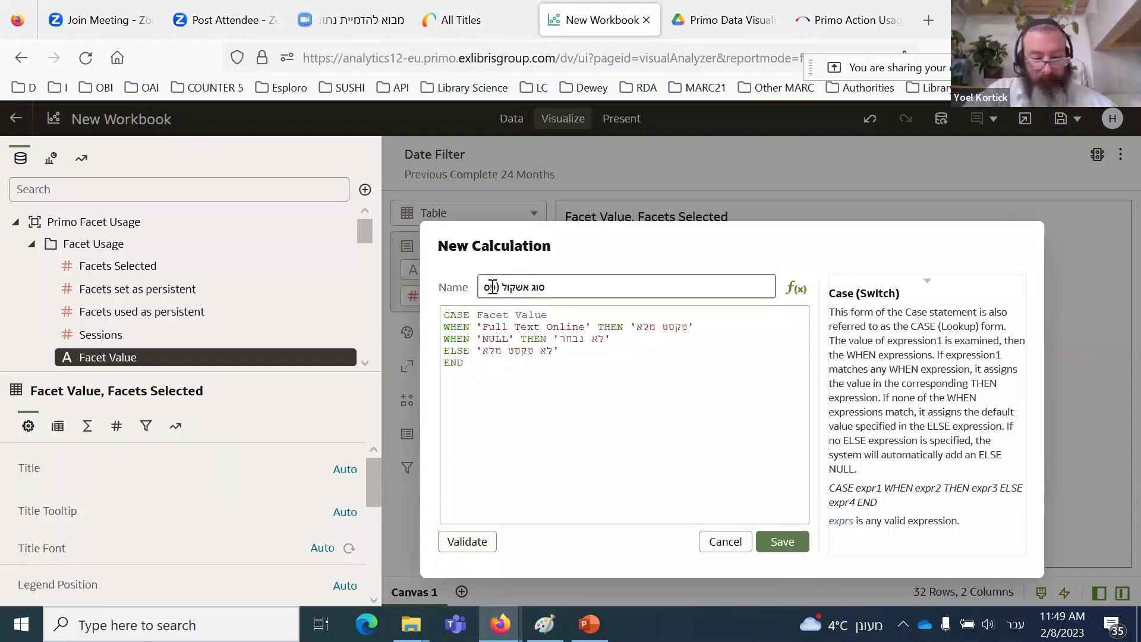
text())
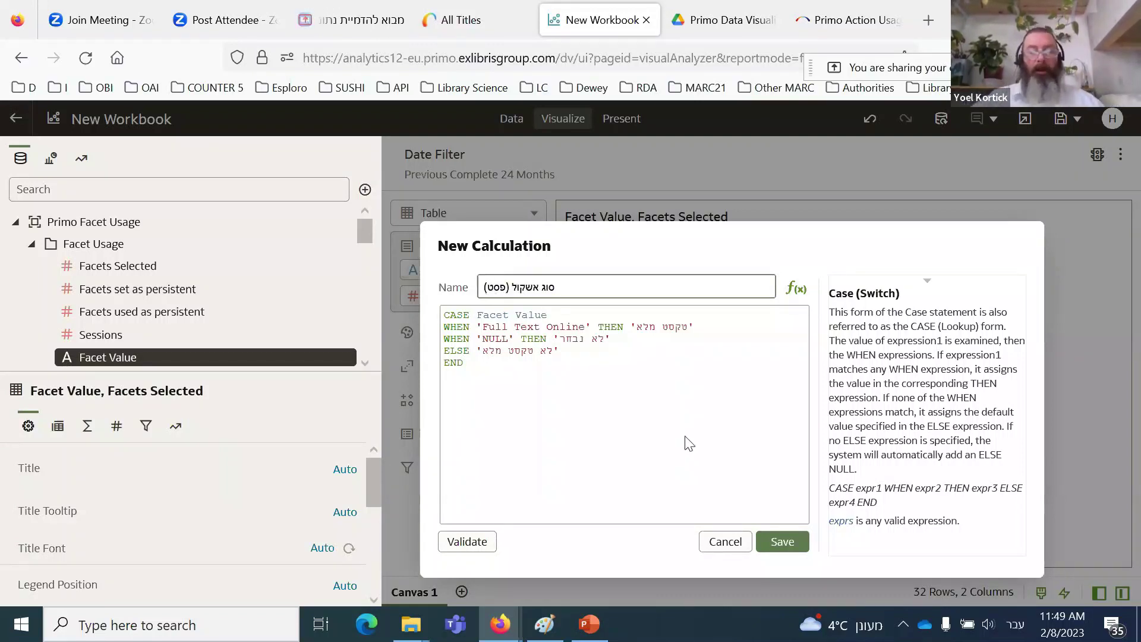
click(469, 545)
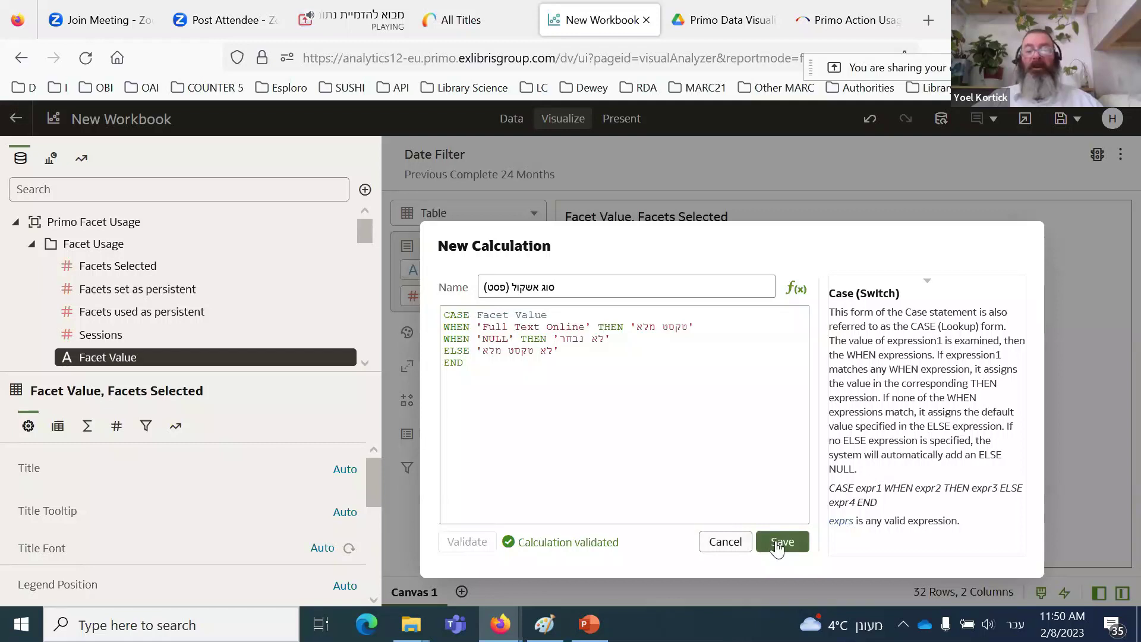
click(780, 542)
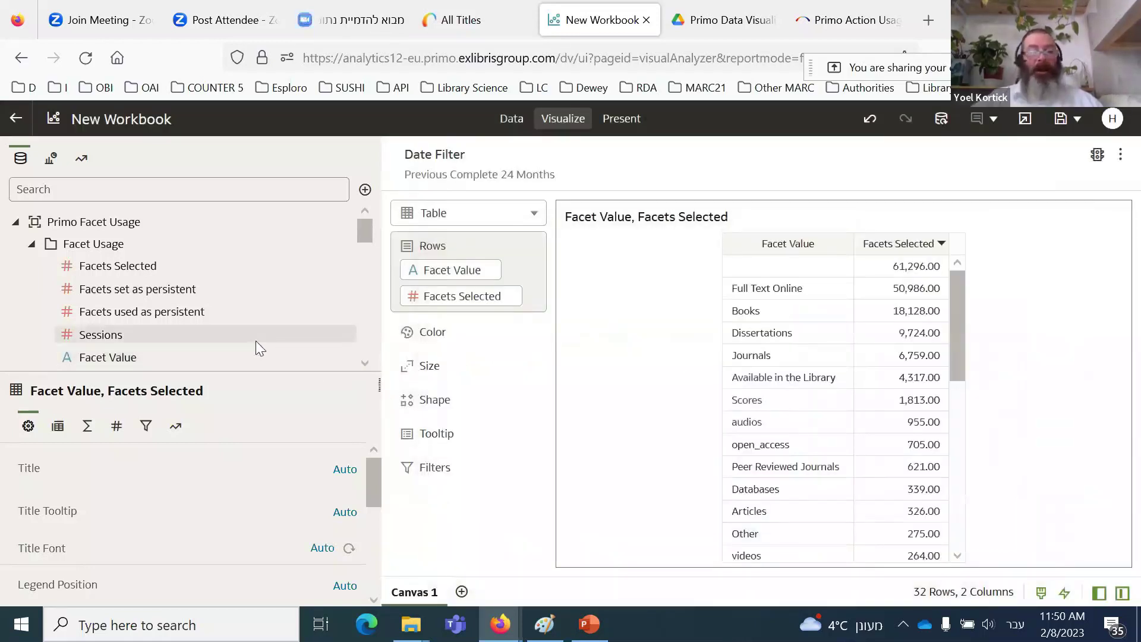
Step: Collapse the Facet Usage and Dates folders and add the saved Hebrew calculation to the table as its first column
click(32, 243)
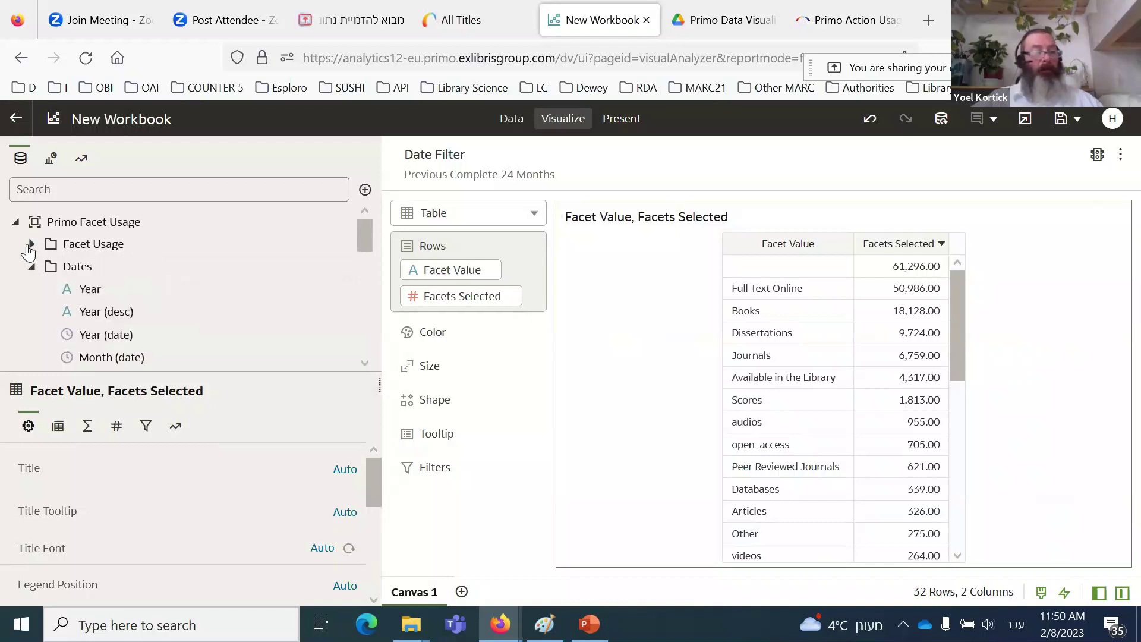
click(31, 266)
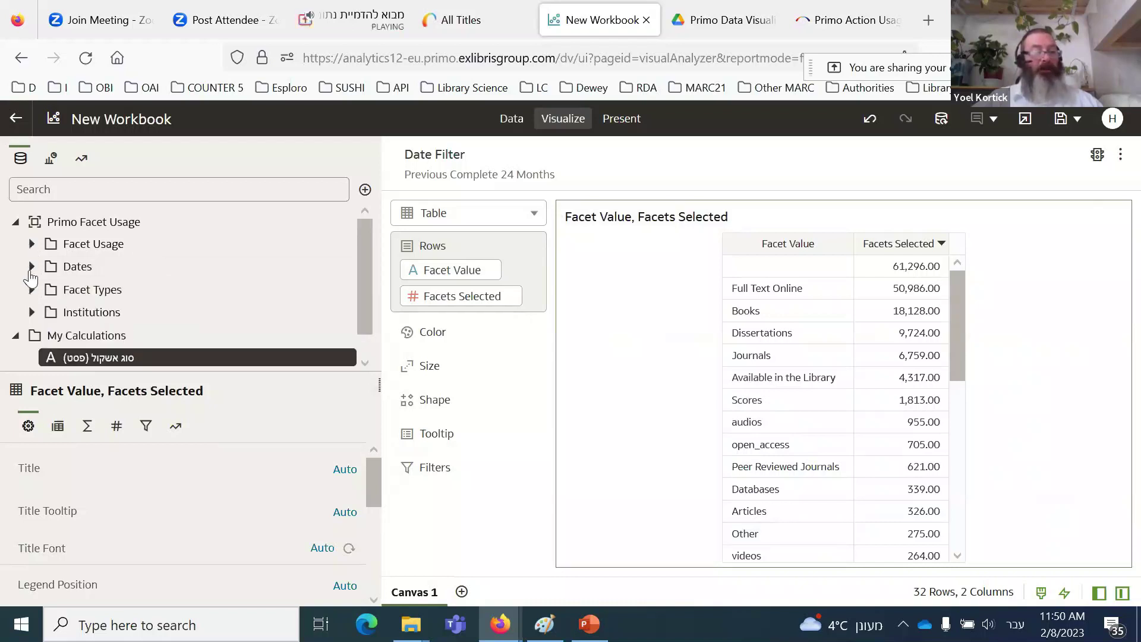
scroll(186, 279, down, 1)
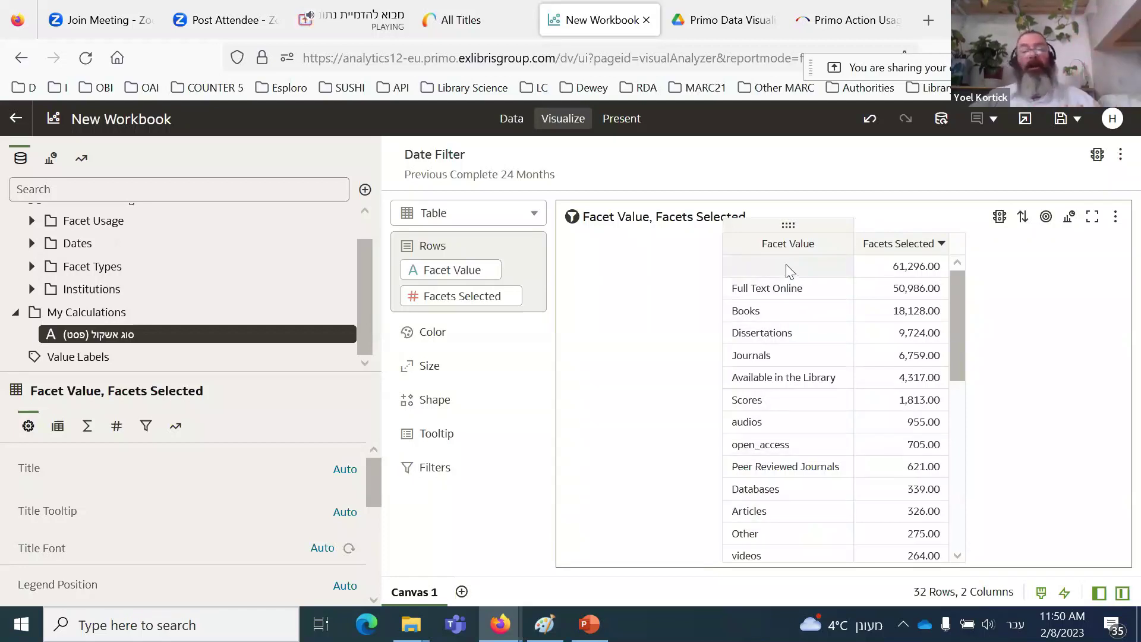
drag(202, 335, 633, 346)
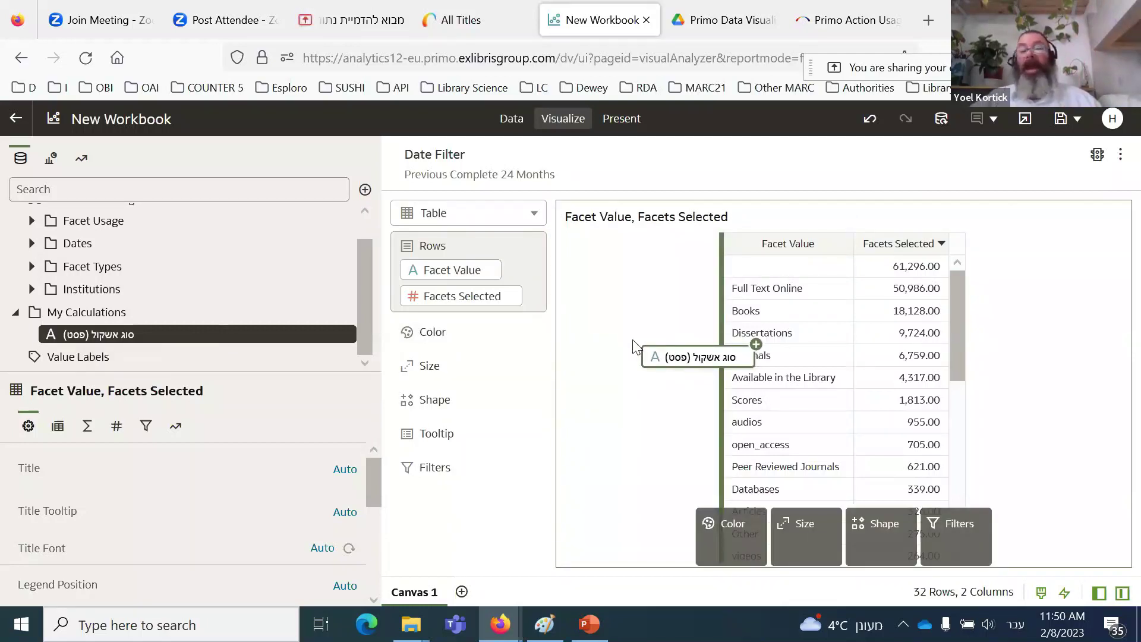
mouse_move(633, 345)
mouse_down()
mouse_move(476, 259)
mouse_move(631, 336)
mouse_up()
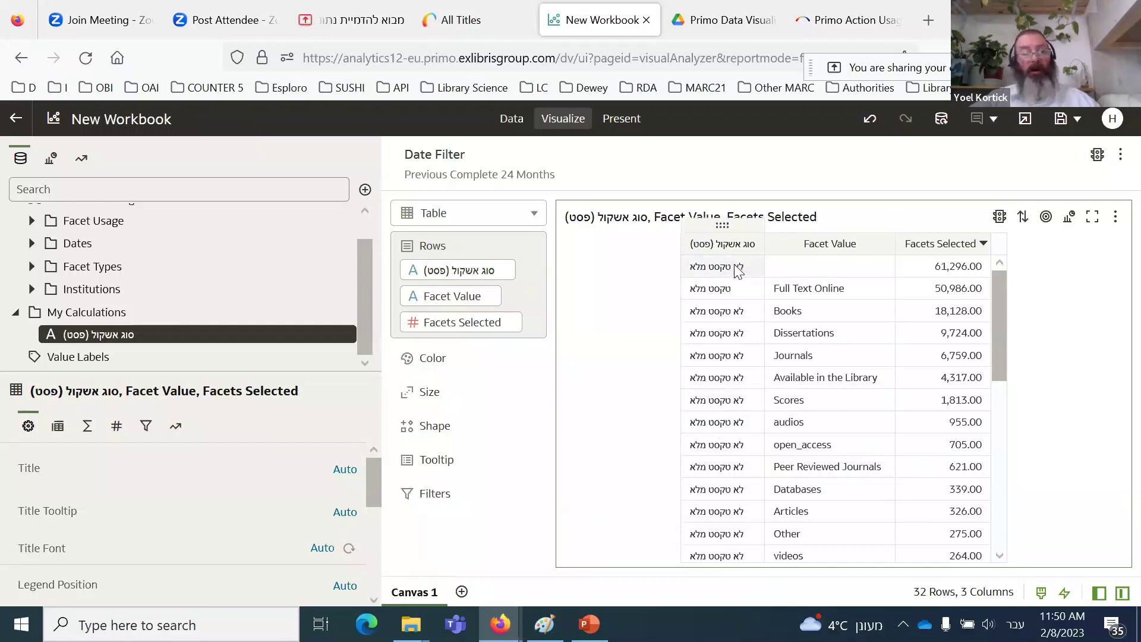
Step: Open the Hebrew calculation for editing and correct the spelling in its name to 'סוג אשכול (פסט)'
right_click(98, 337)
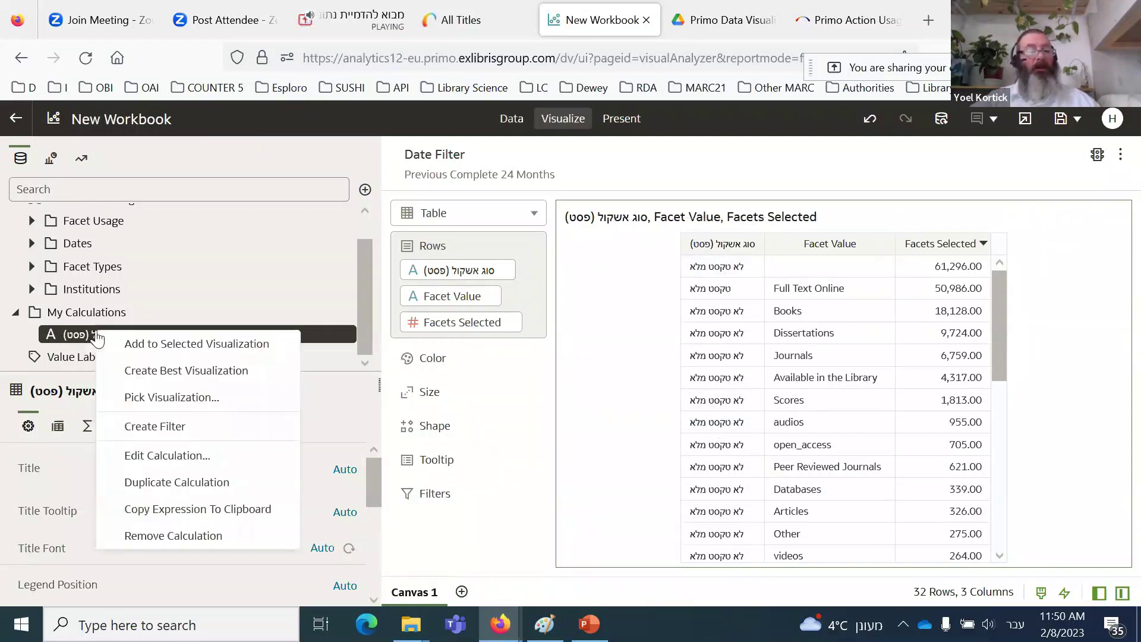
click(150, 457)
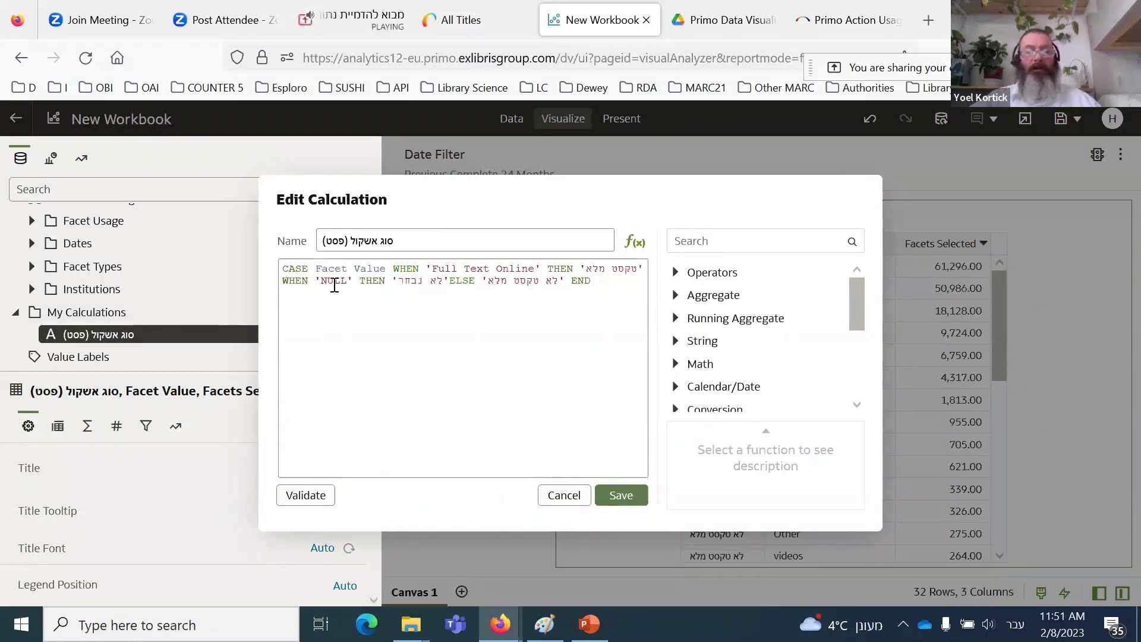
drag(358, 243, 363, 245)
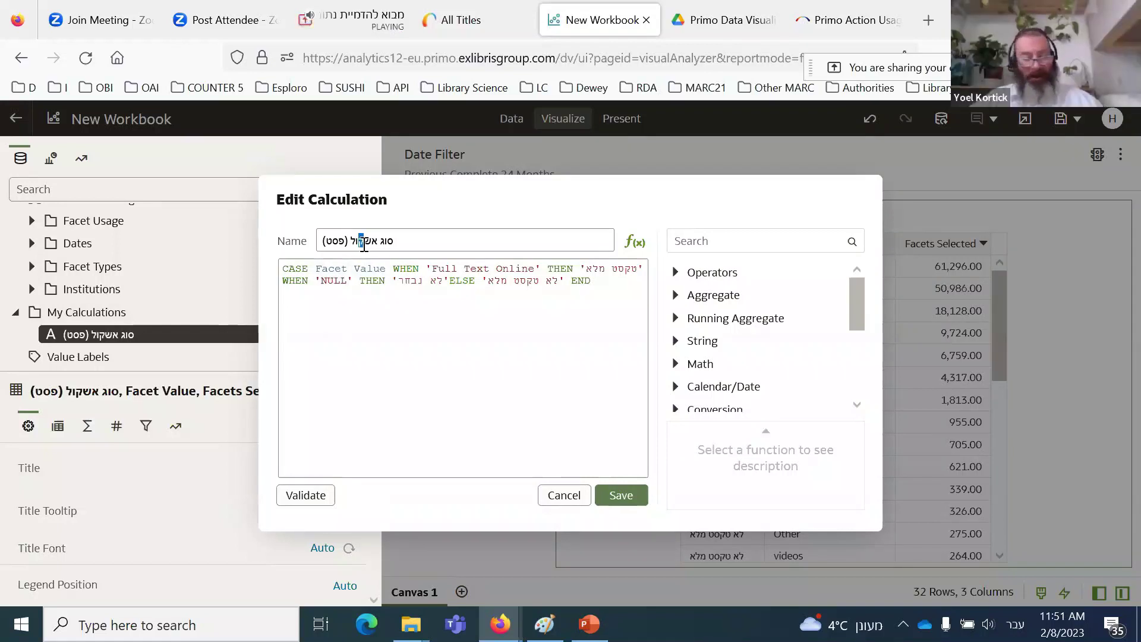
click(364, 246)
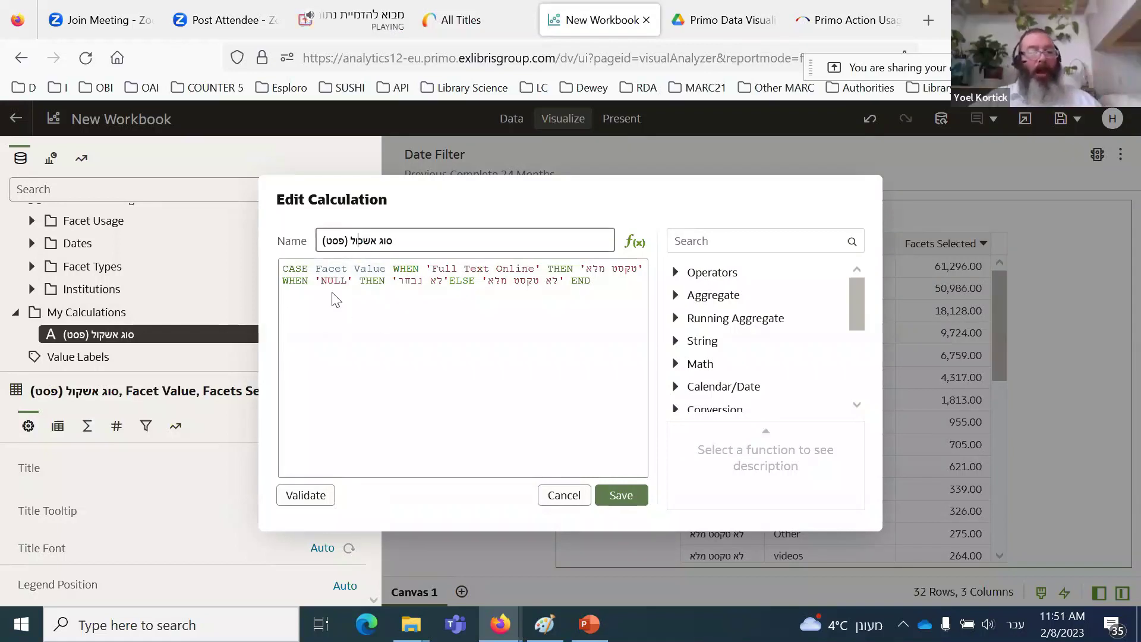
key(BackSpace)
text(כ)
Step: Remove the quotation marks around NULL in the second WHEN condition and save the calculation
click(318, 280)
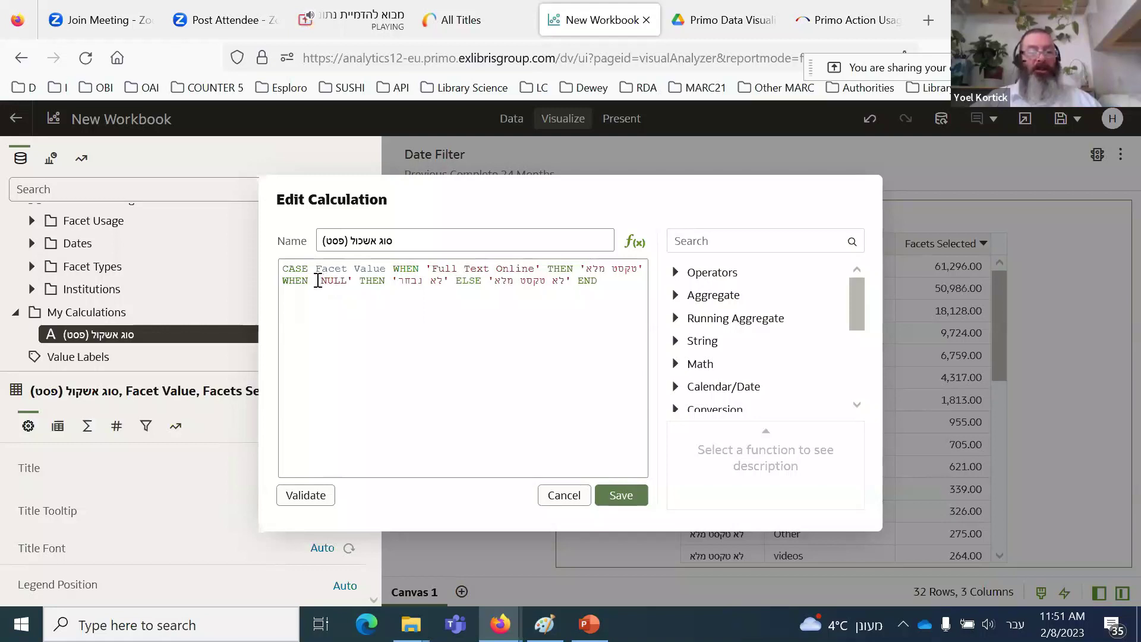
drag(315, 281, 322, 281)
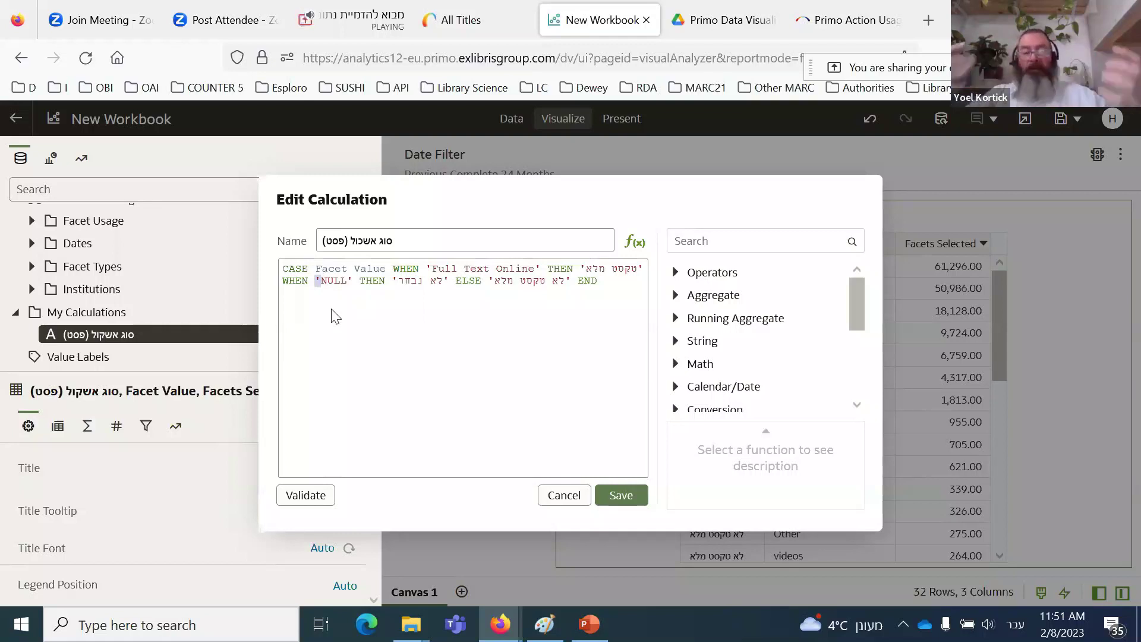
key(Delete)
click(344, 280)
key(BackSpace)
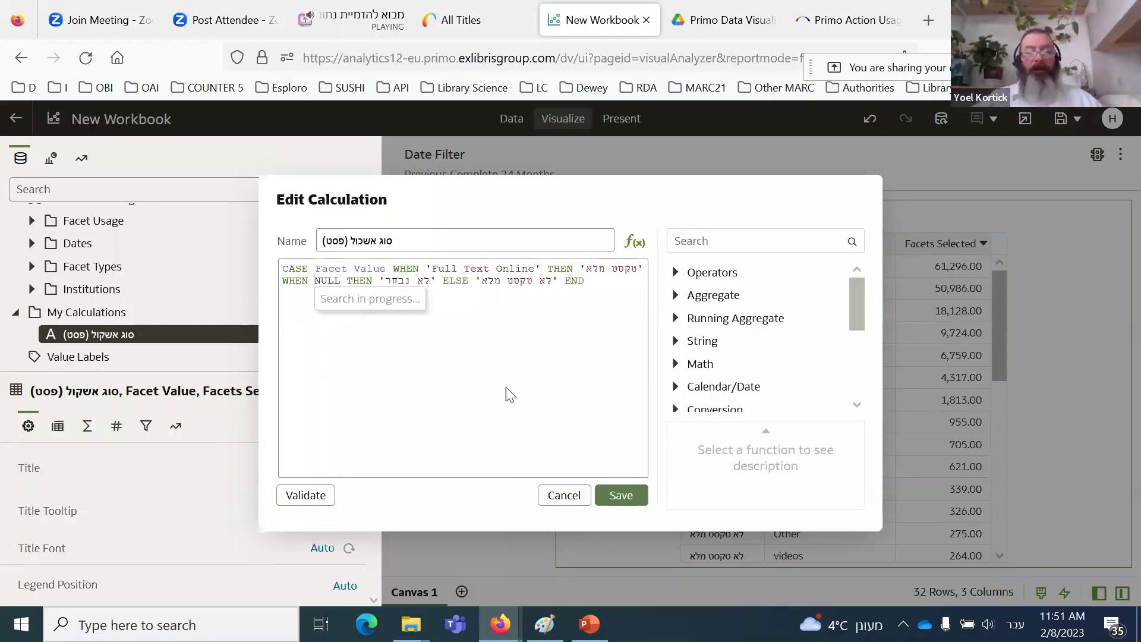
click(621, 495)
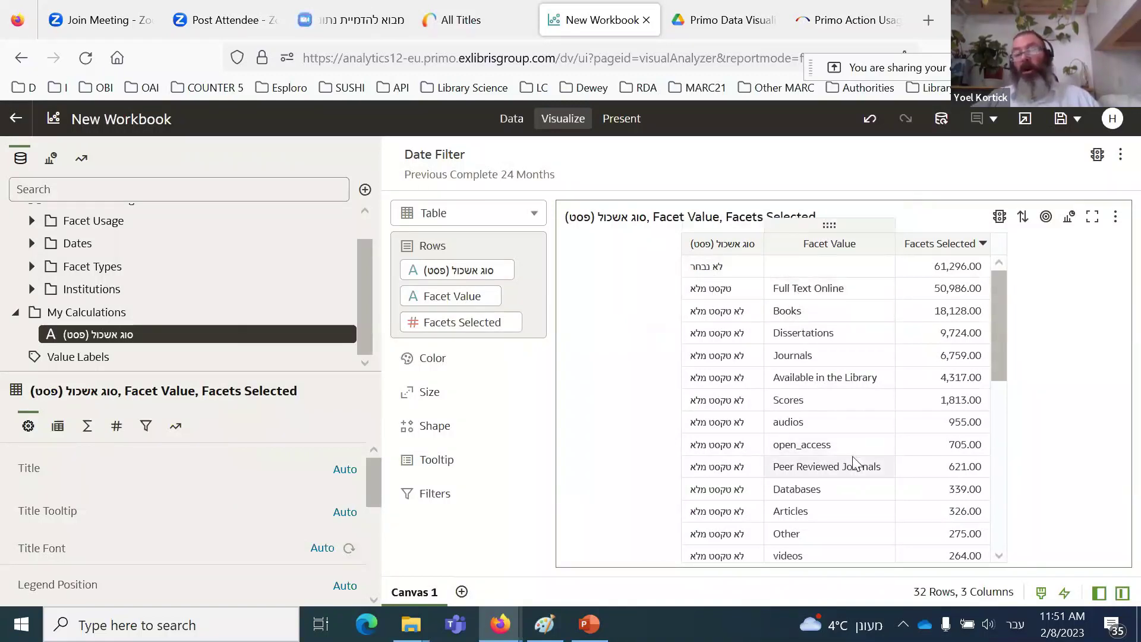
Step: Check the labelled rows and remove the Facet Value column from the table, leaving the Hebrew calculation and Facets Selected
scroll(847, 458, down, 6)
scroll(736, 385, up, 6)
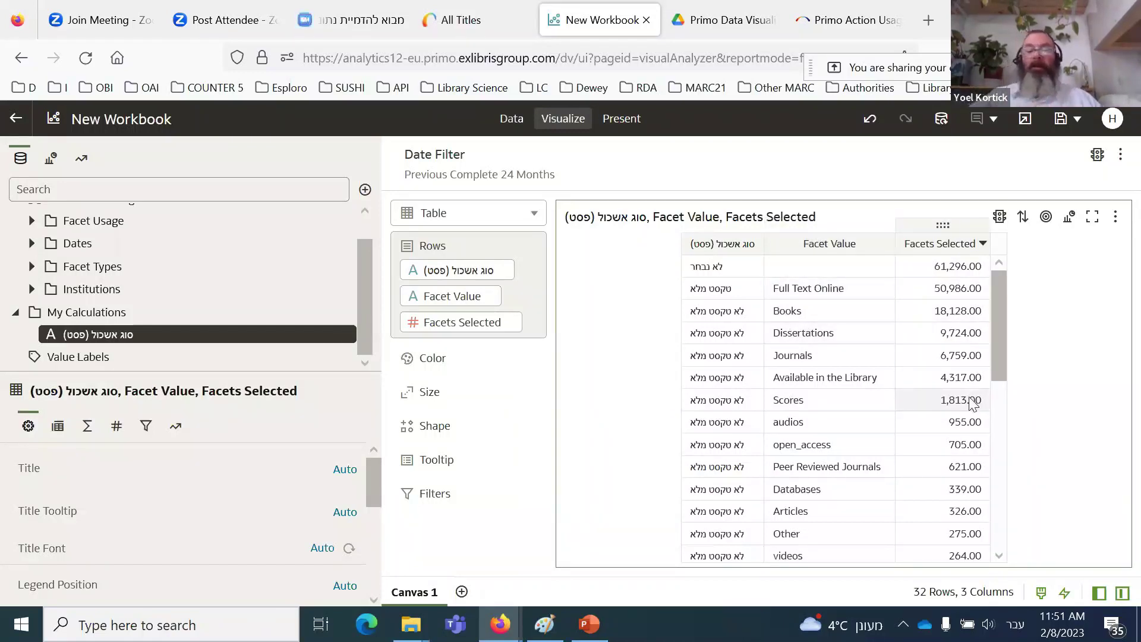
click(490, 296)
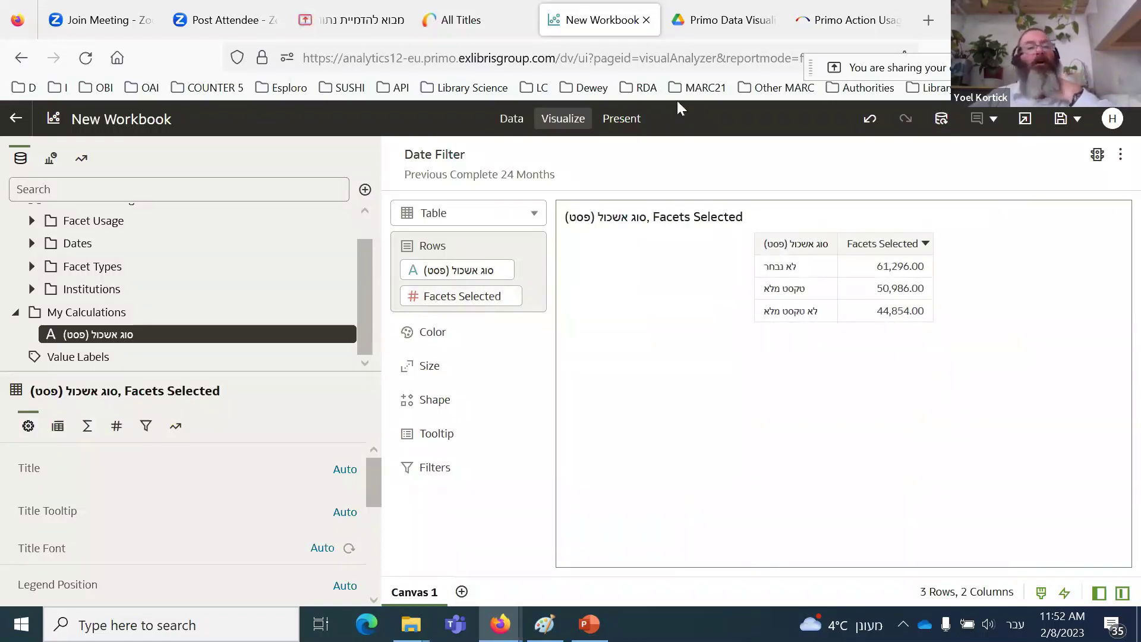
click(359, 25)
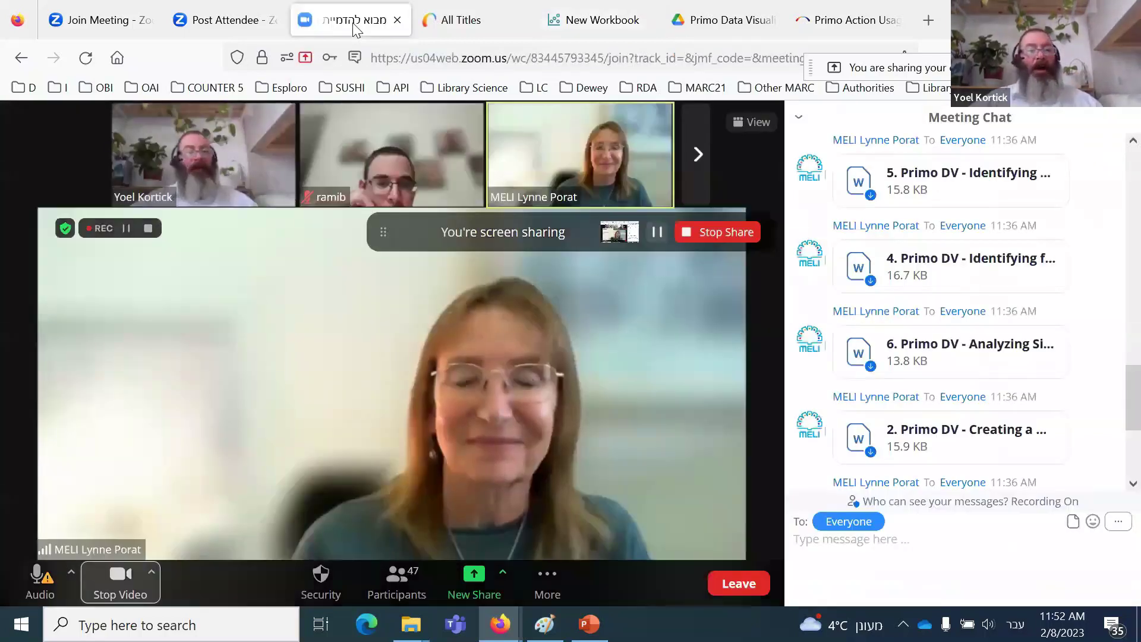
click(600, 20)
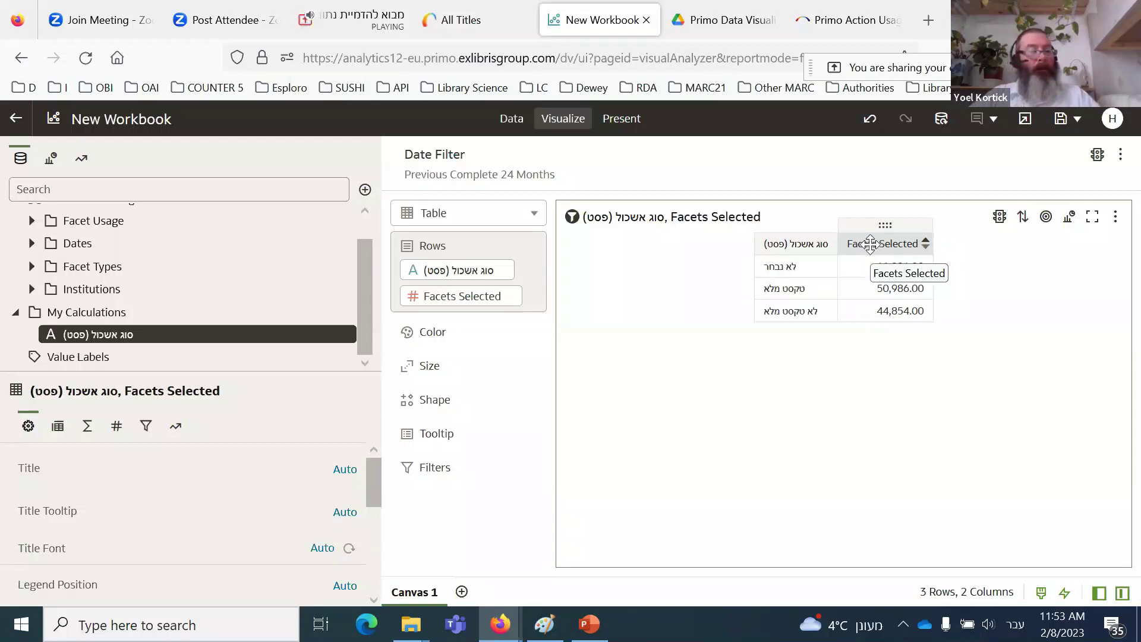
Step: Start a new calculation named 'מס' אשכולים שנבחרו' in the Primo Facet Usage workbook
scroll(276, 220, up, 1)
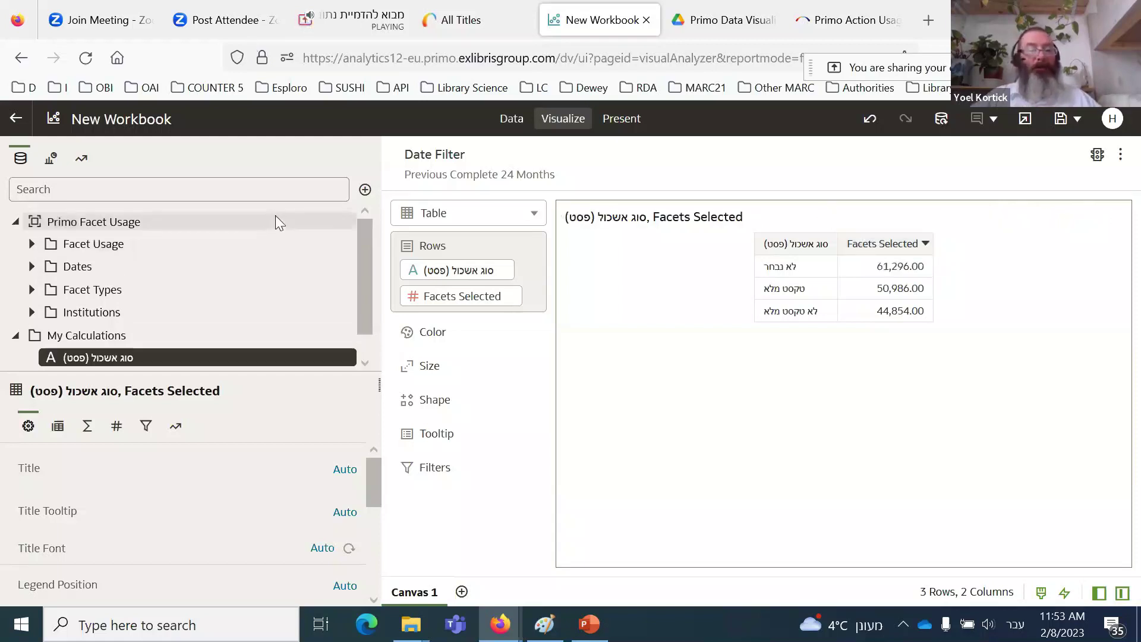
click(365, 190)
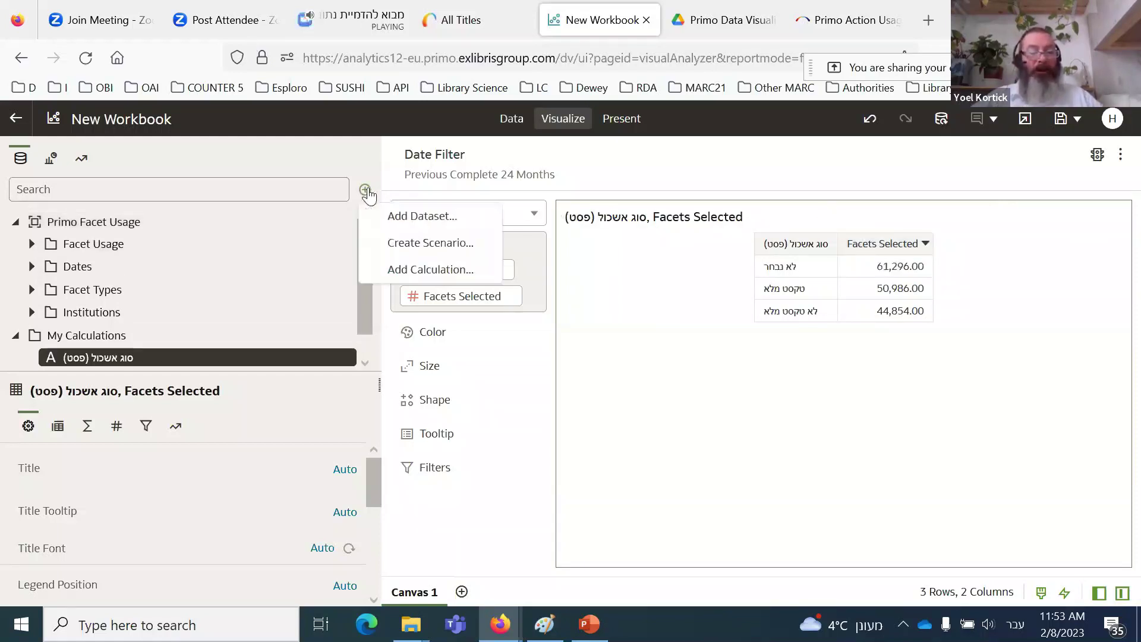
click(420, 270)
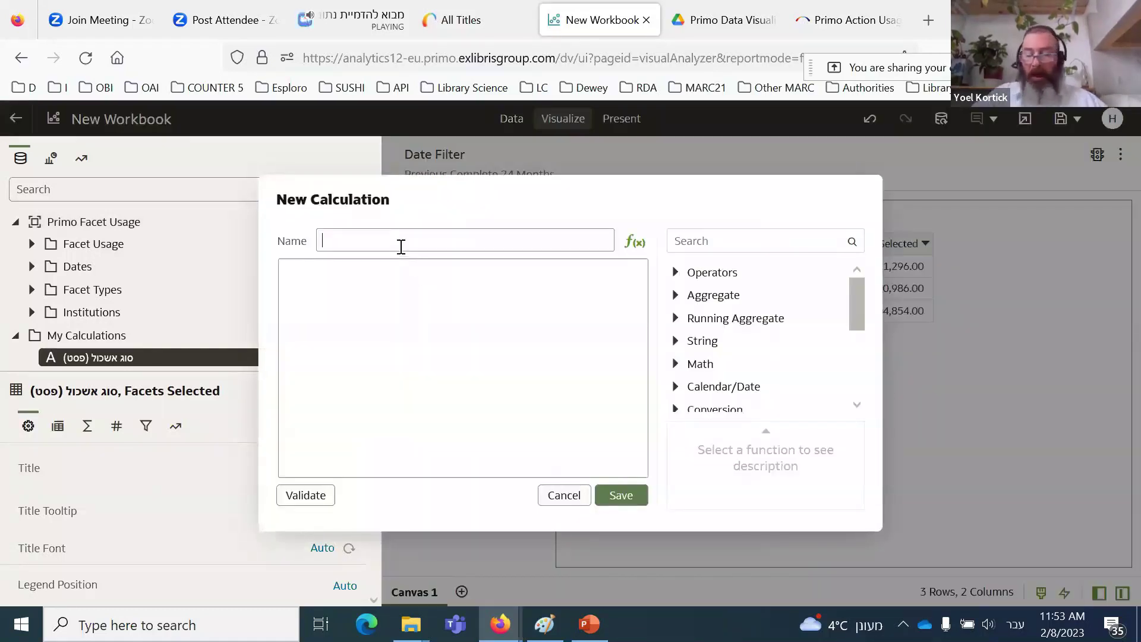
text(מס' א)
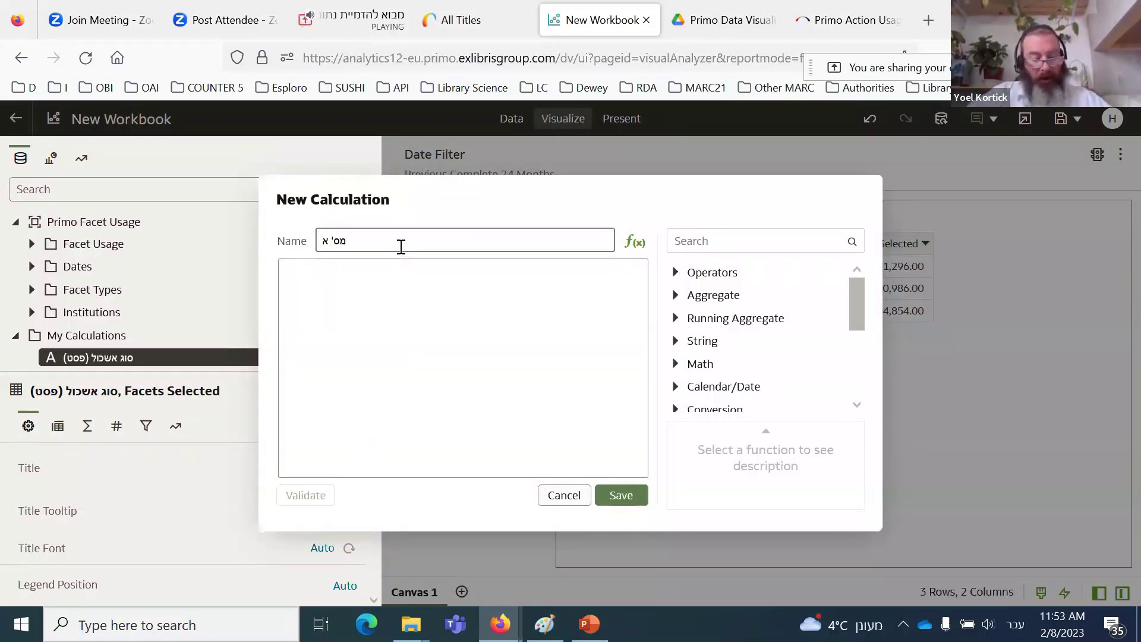
text(שכו)
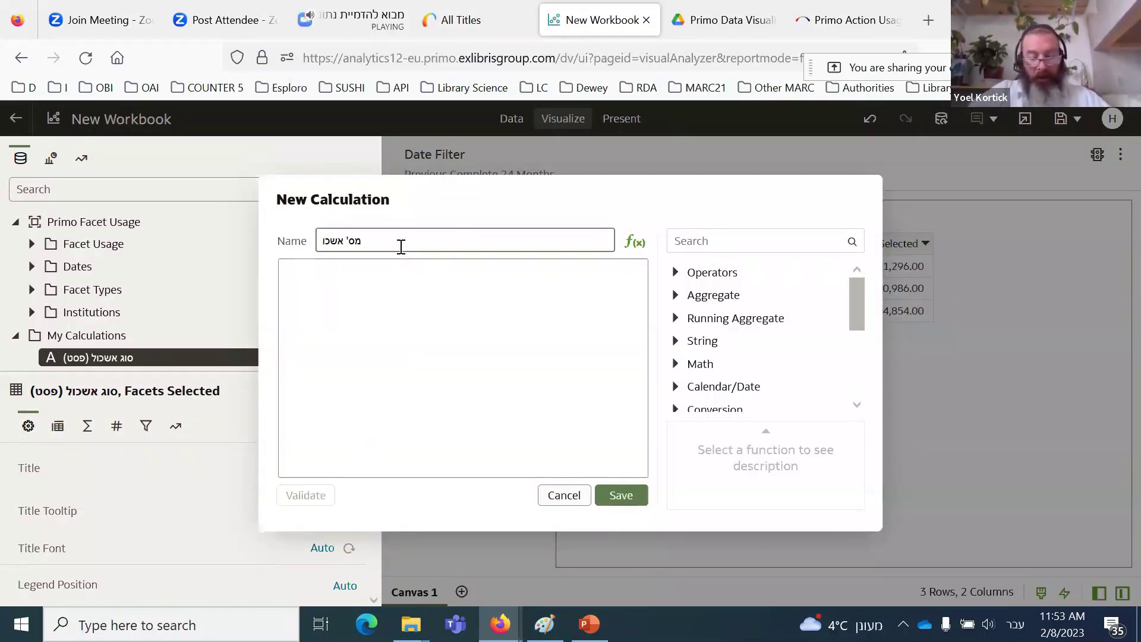
text(לים )
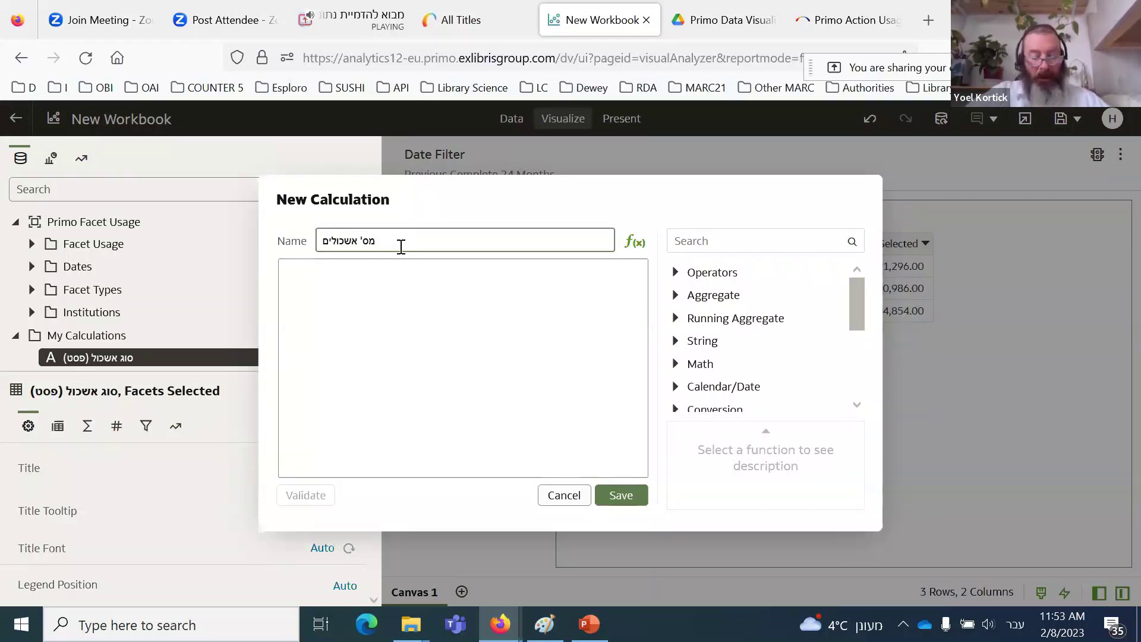
text(ש)
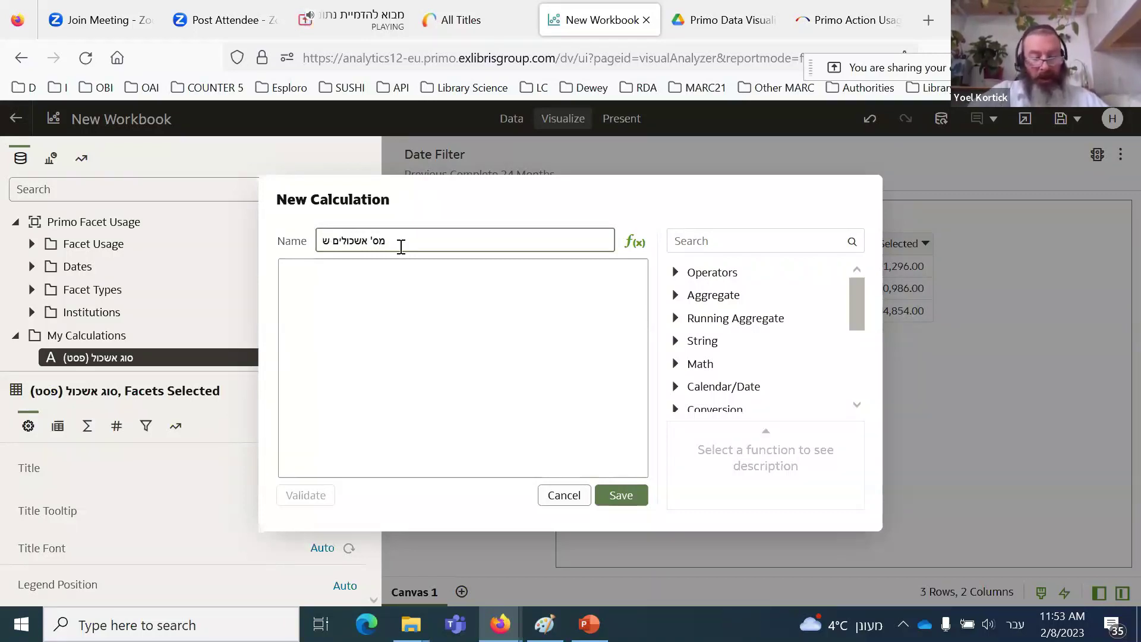
text(נבחרו)
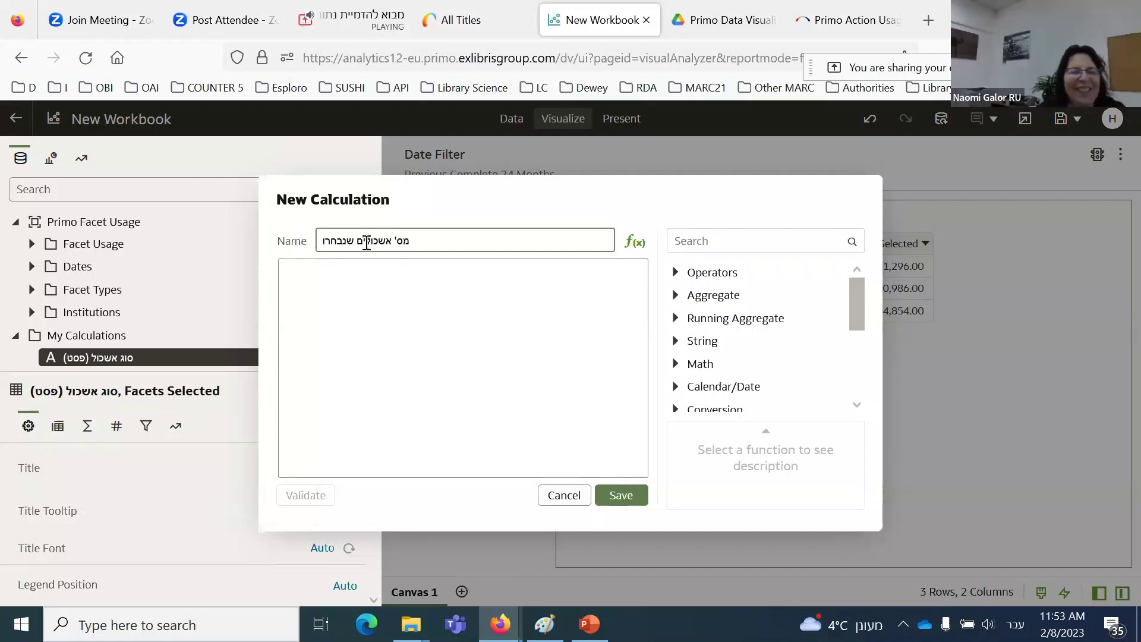
Step: Correct the new calculation's name to 'מס' אשכולות (פסטים) שנבחרו'
drag(360, 240, 367, 241)
text(ות( )
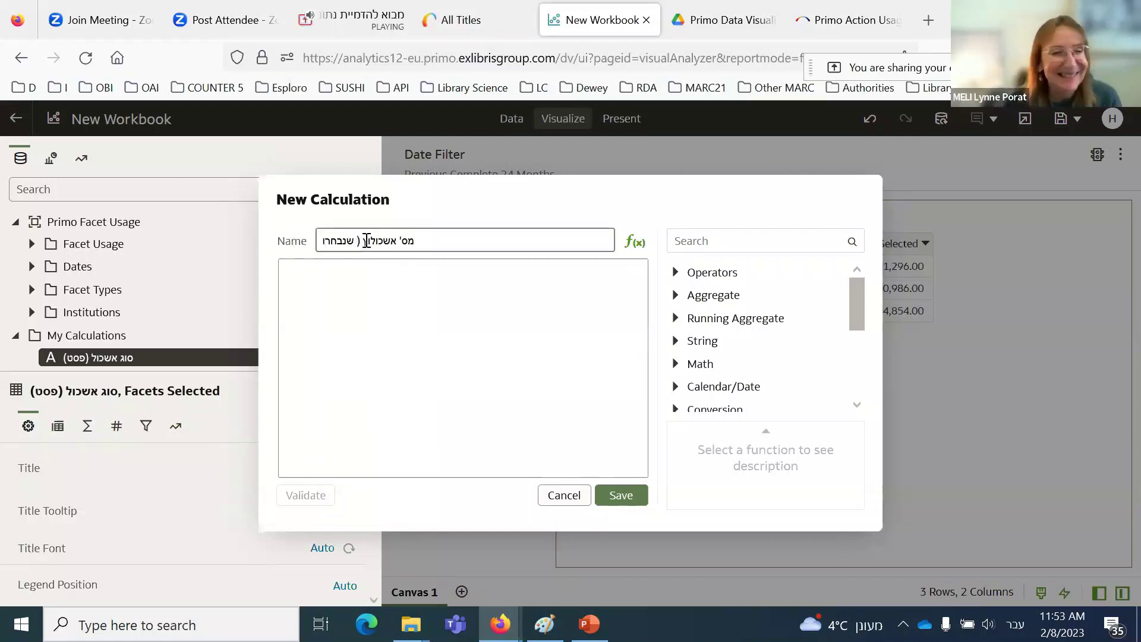
text(פסטי)
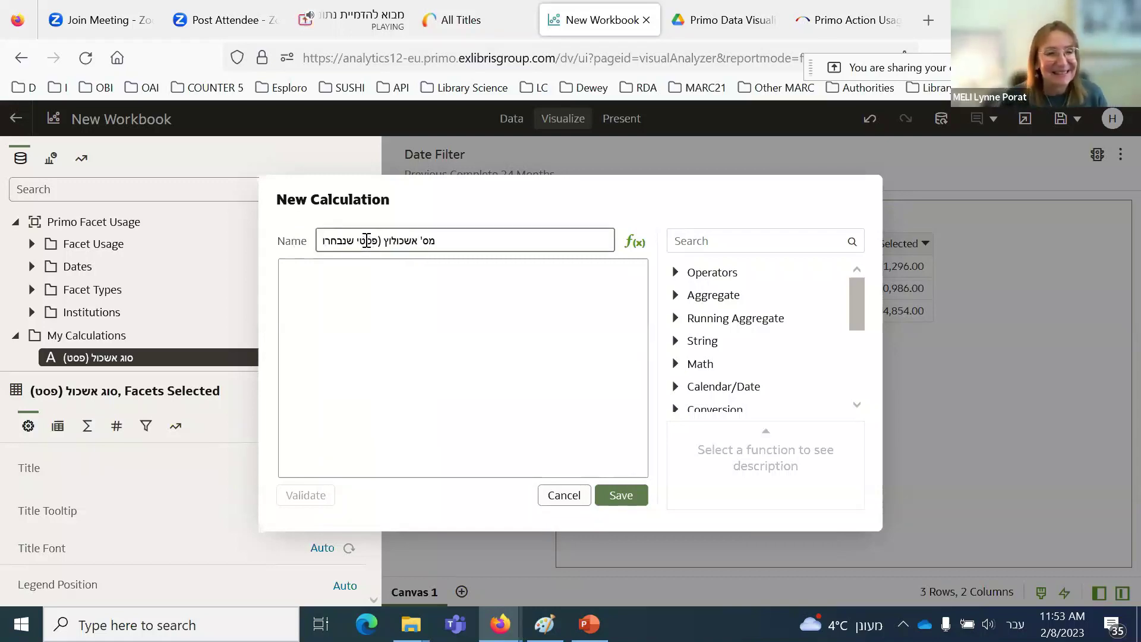
text(ם))
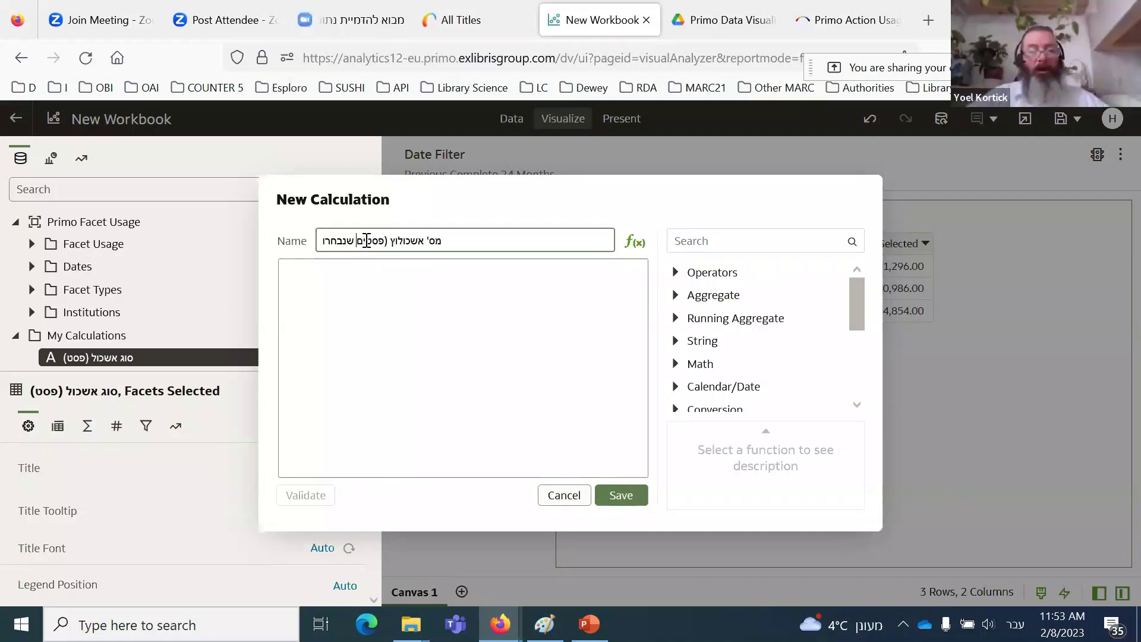
text())
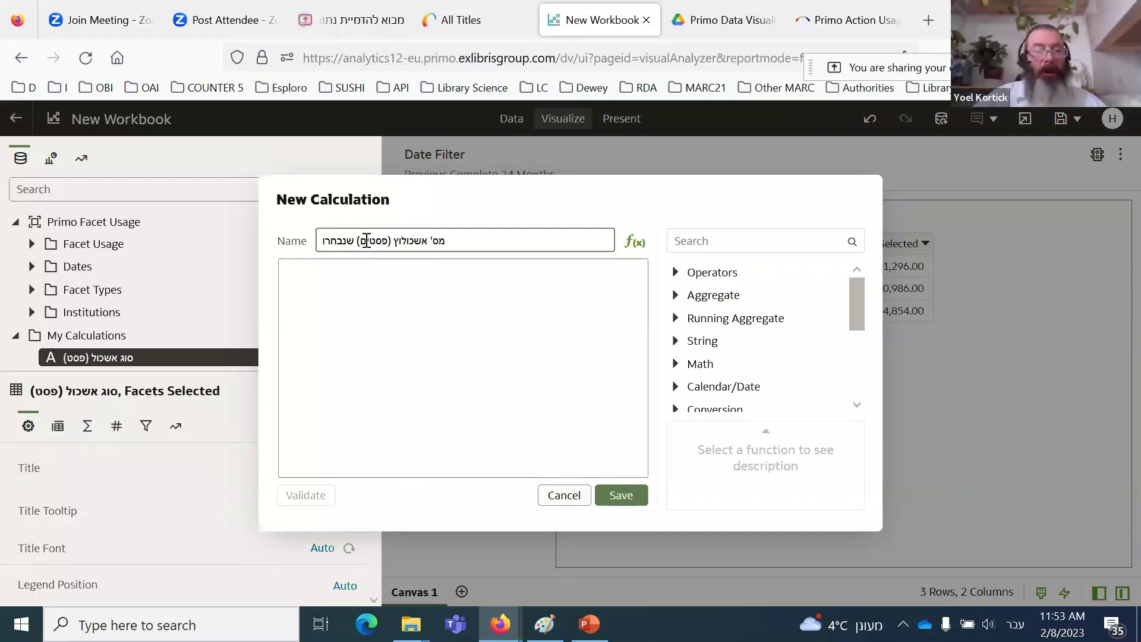
drag(394, 241, 398, 241)
text(ת)
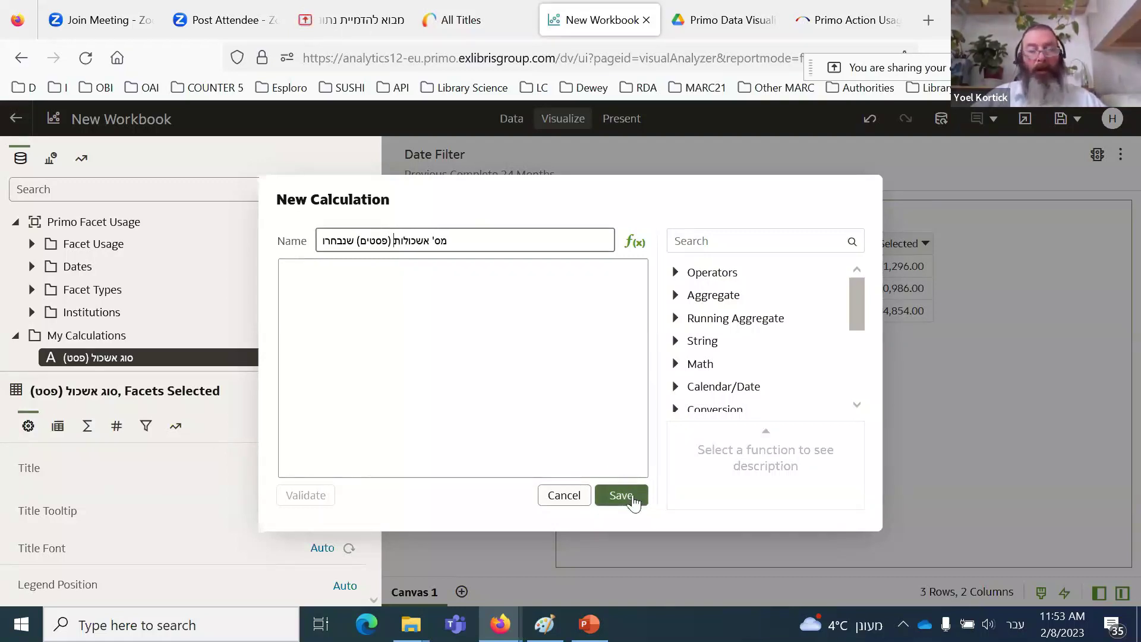
Step: Use Facets Selected as the calculation's formula, save it, and replace the table's Facets Selected column with the new calculation
click(464, 293)
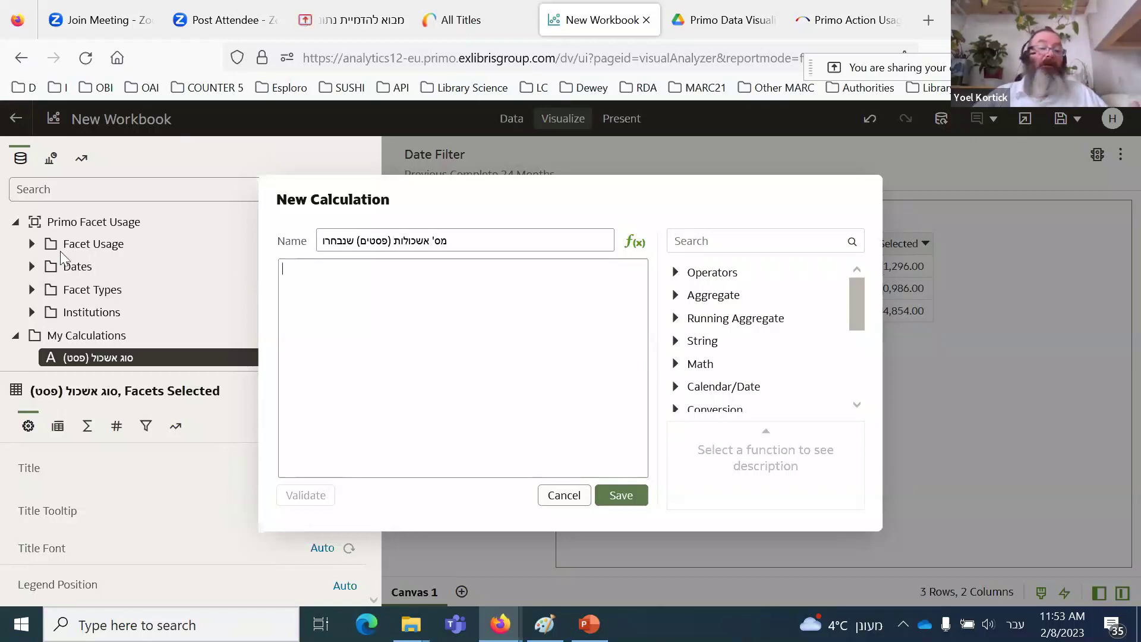
click(31, 244)
drag(117, 268, 304, 288)
click(620, 496)
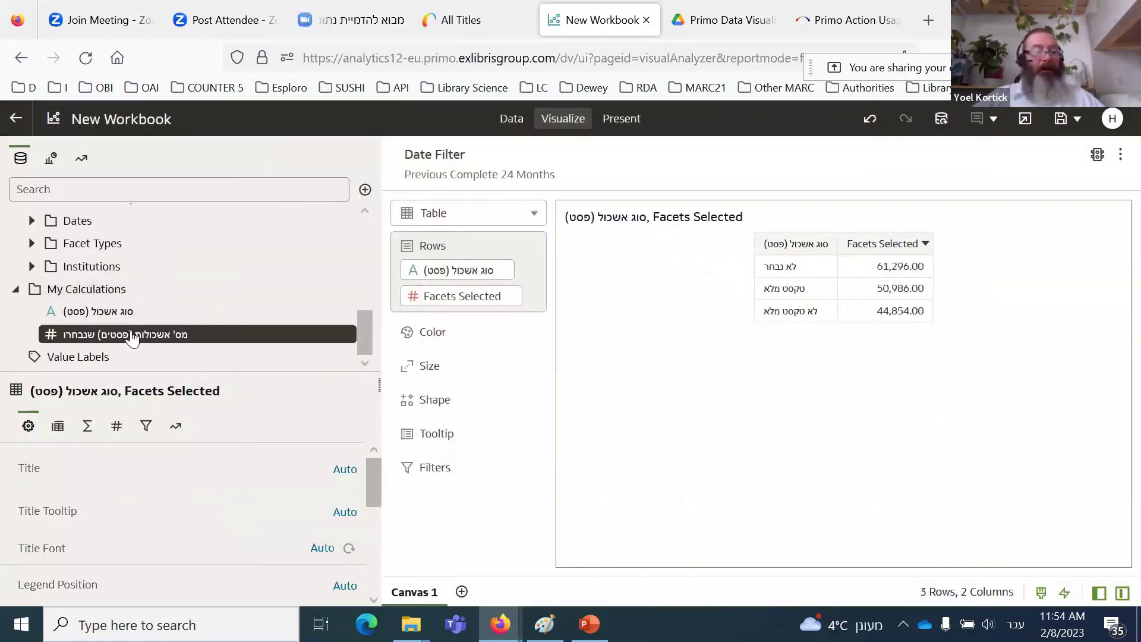
drag(132, 337, 437, 301)
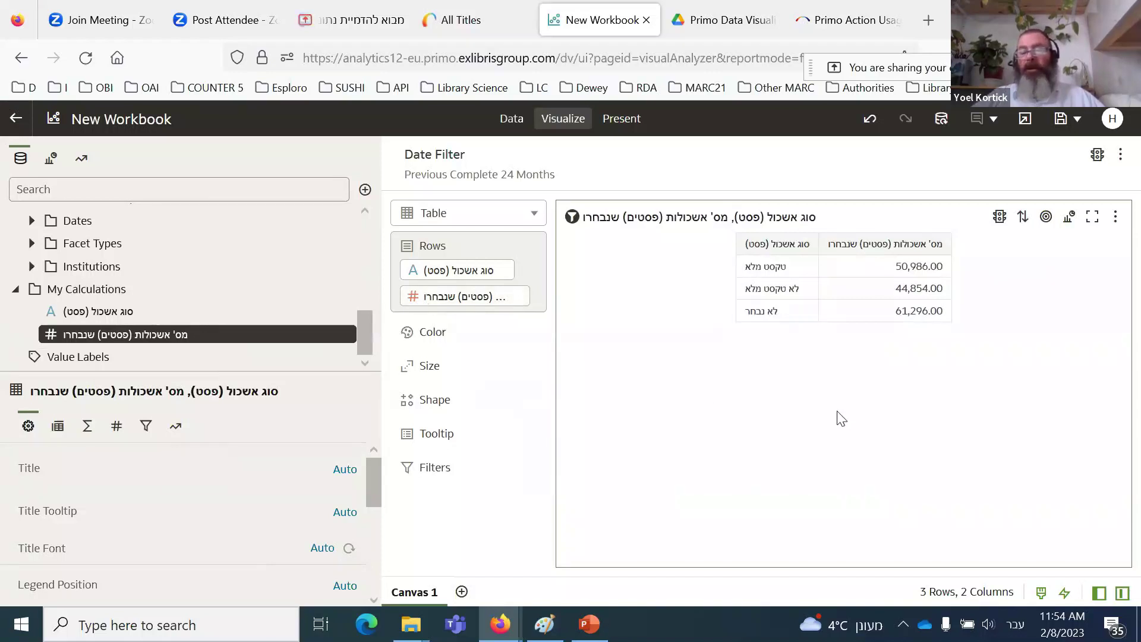
Step: Change the table to a pie chart and try using the 'סוג אשכול (פסט)' calculation as its color before returning it to the category
click(1072, 220)
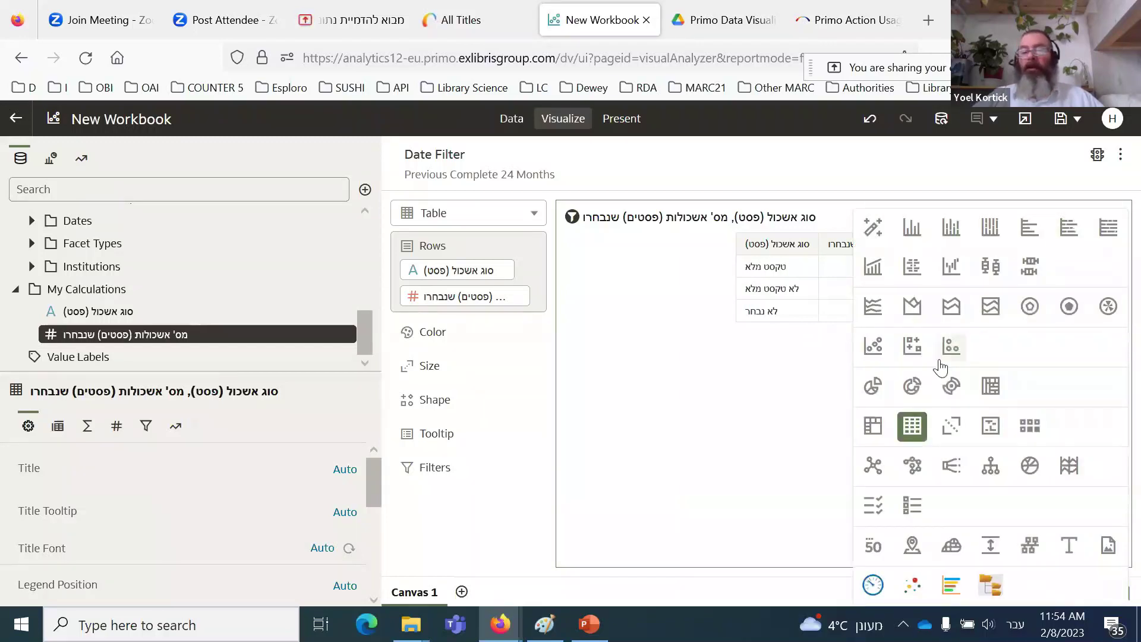
click(877, 387)
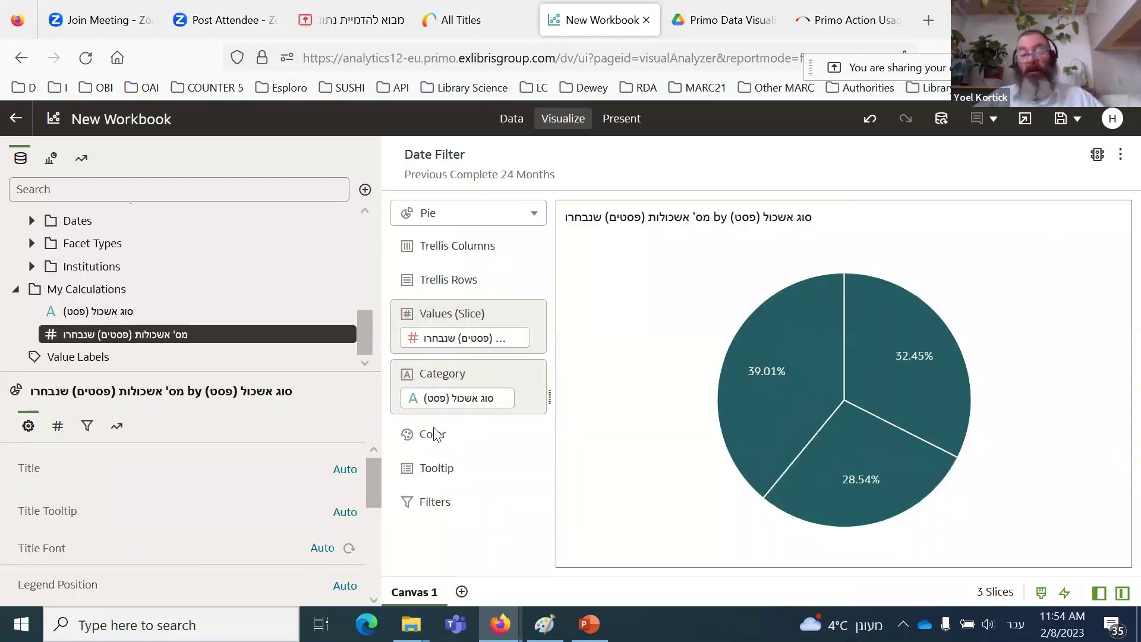
drag(444, 398, 438, 436)
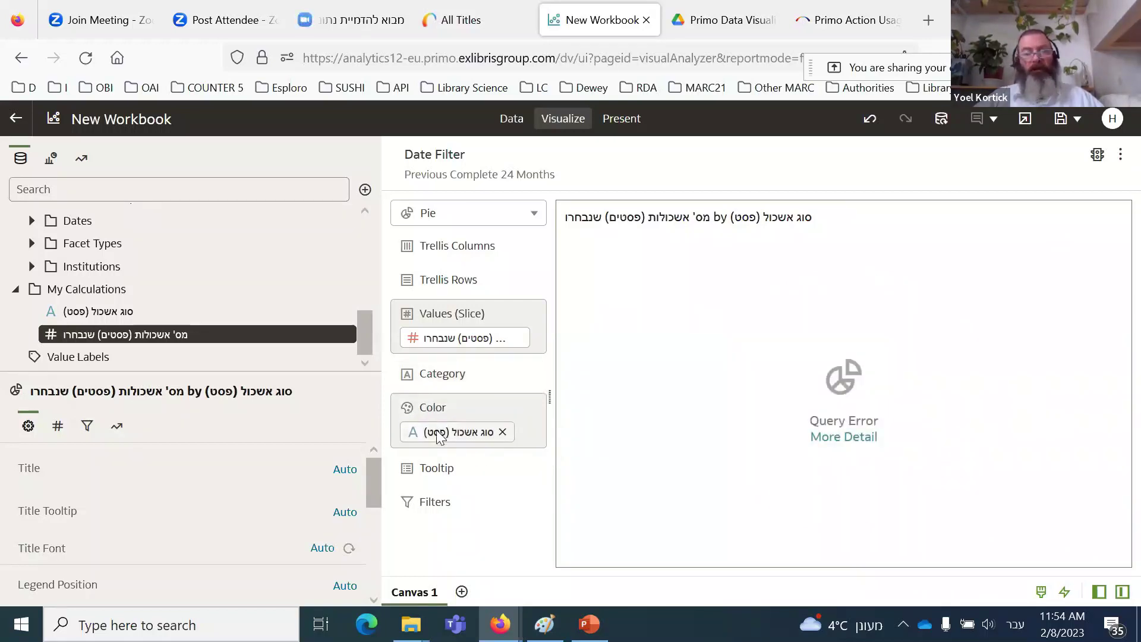
drag(440, 432, 448, 382)
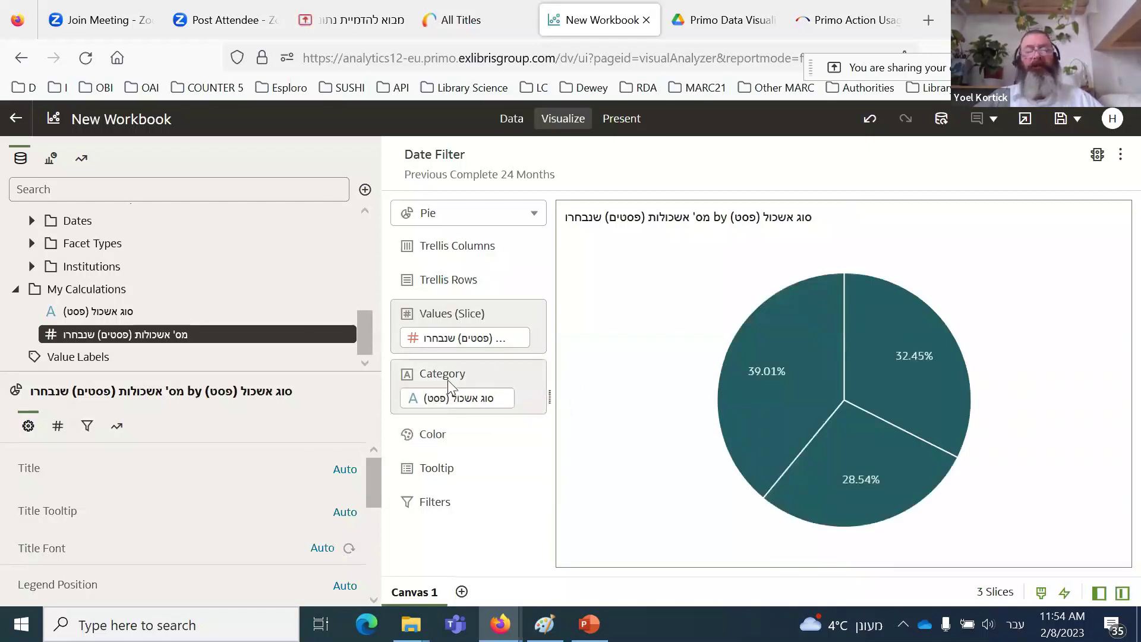
drag(462, 404, 455, 380)
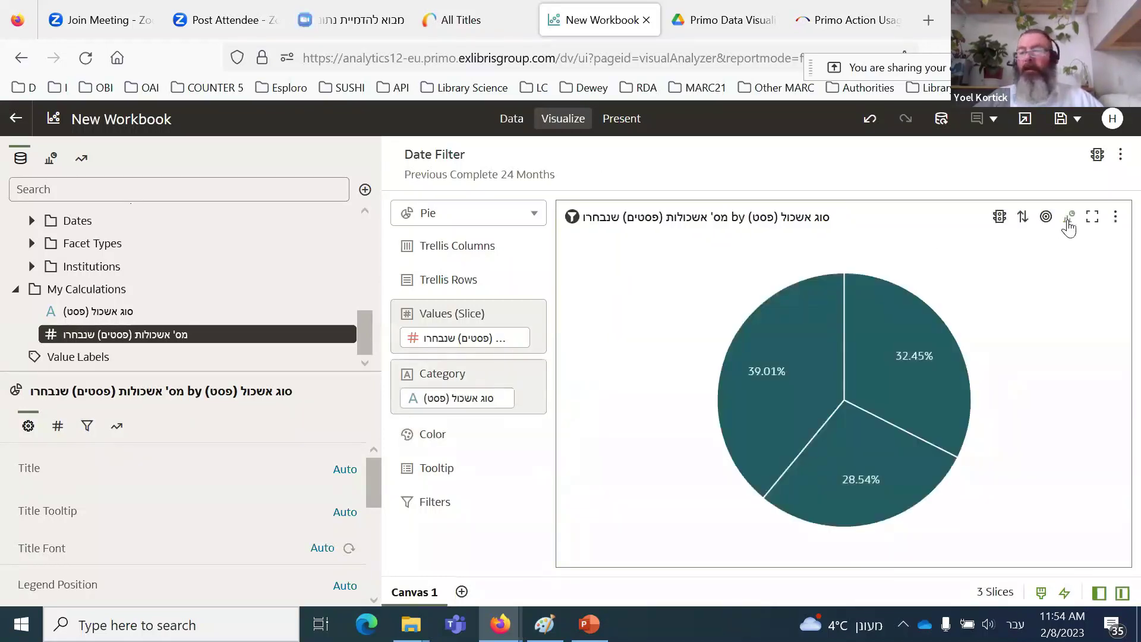
Step: Change the pie visualization to a donut chart, keeping 'סוג אשכול (פסט)' as its category
click(1069, 218)
click(913, 387)
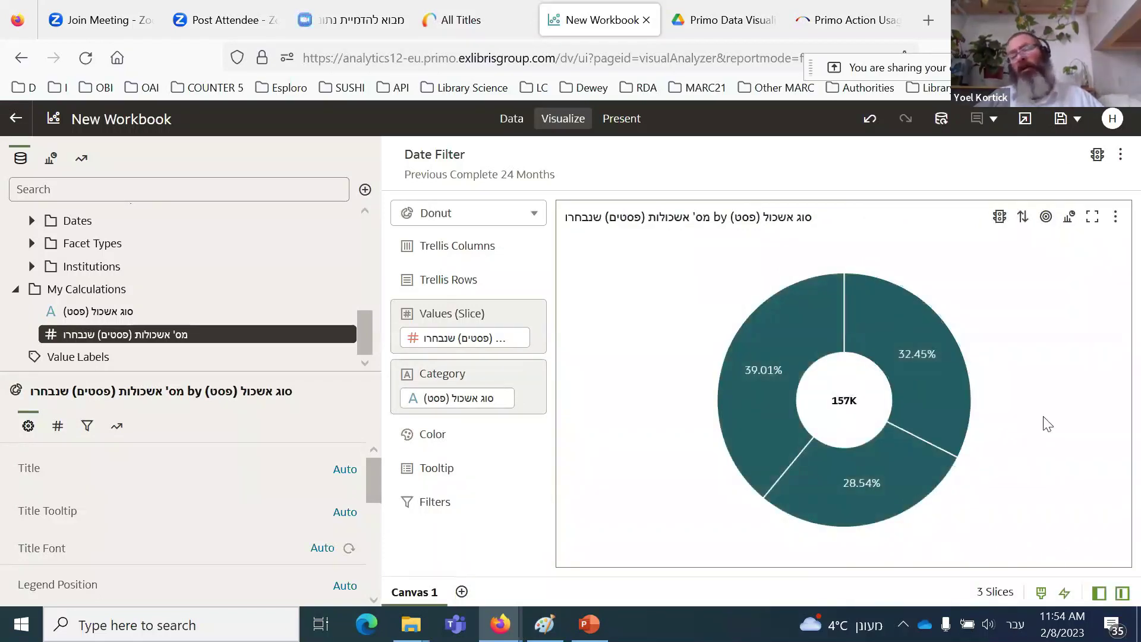
mouse_move(732, 385)
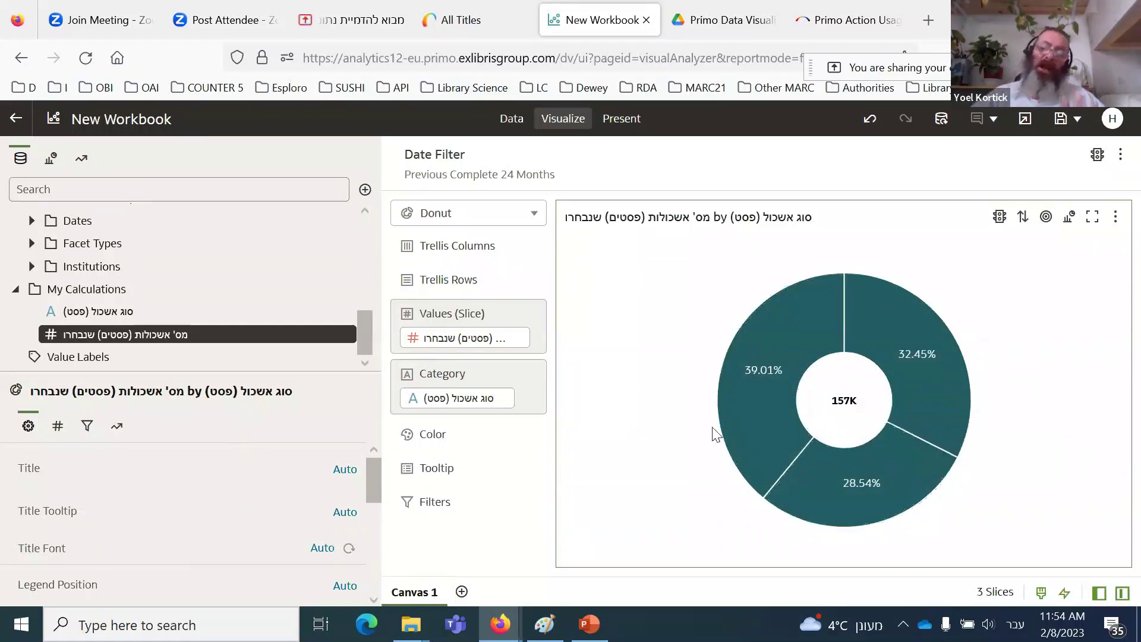
mouse_move(481, 399)
mouse_down()
mouse_move(480, 435)
mouse_move(491, 387)
mouse_up()
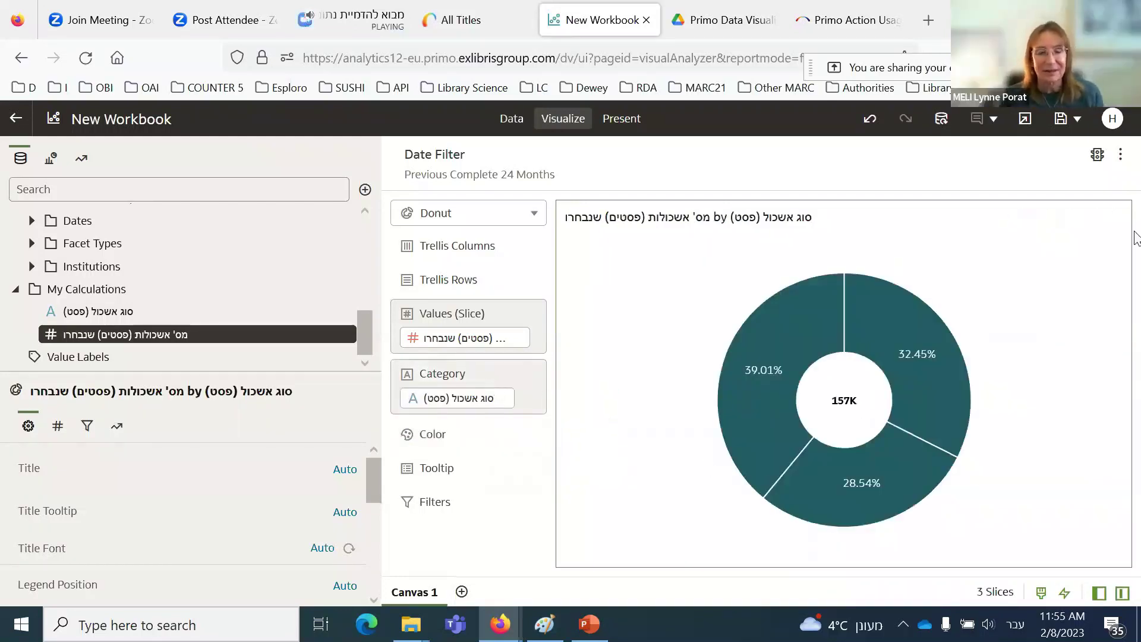
Step: Change the visualization to a stacked bar chart and sort it by 'מס' אשכולות (פסטים) שנבחרו' from high to low
click(1069, 217)
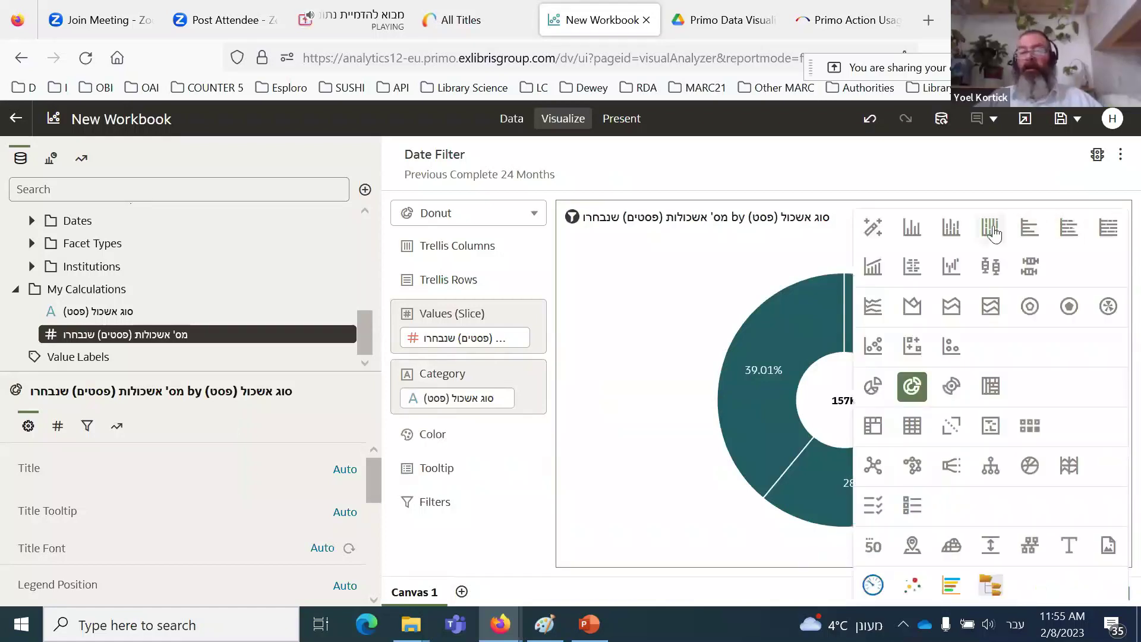
click(951, 229)
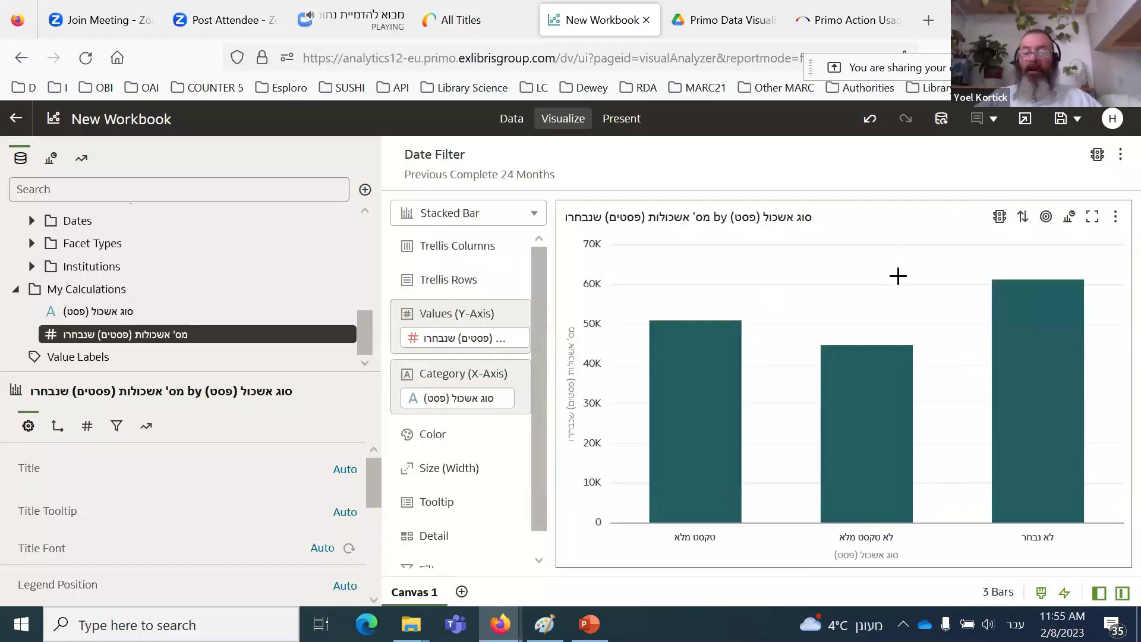
right_click(897, 275)
mouse_move(944, 292)
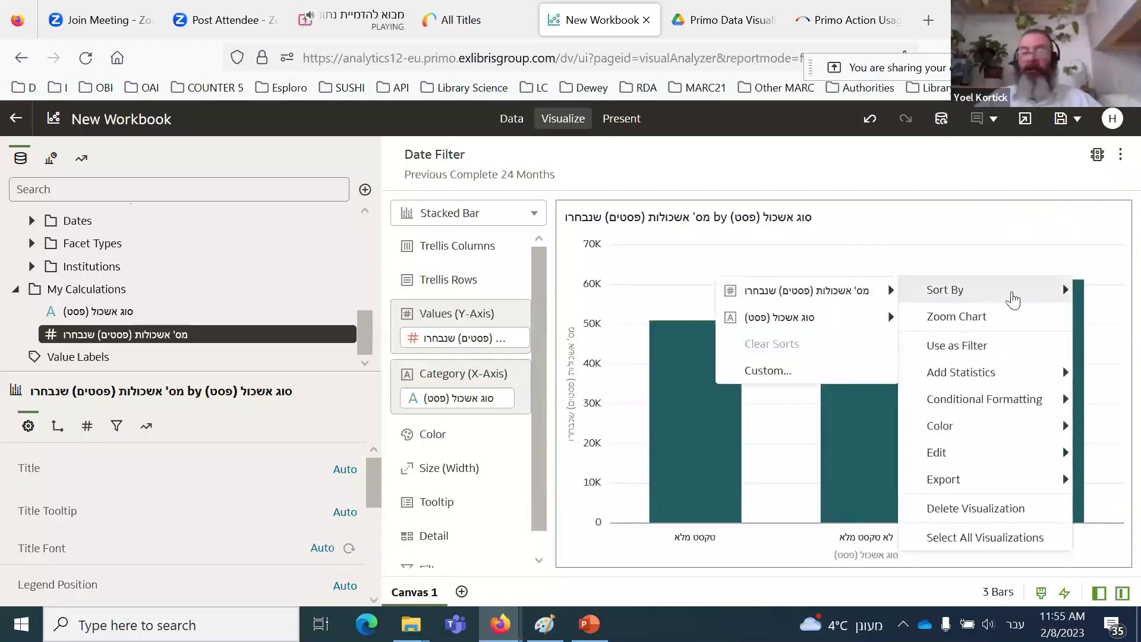
mouse_move(844, 300)
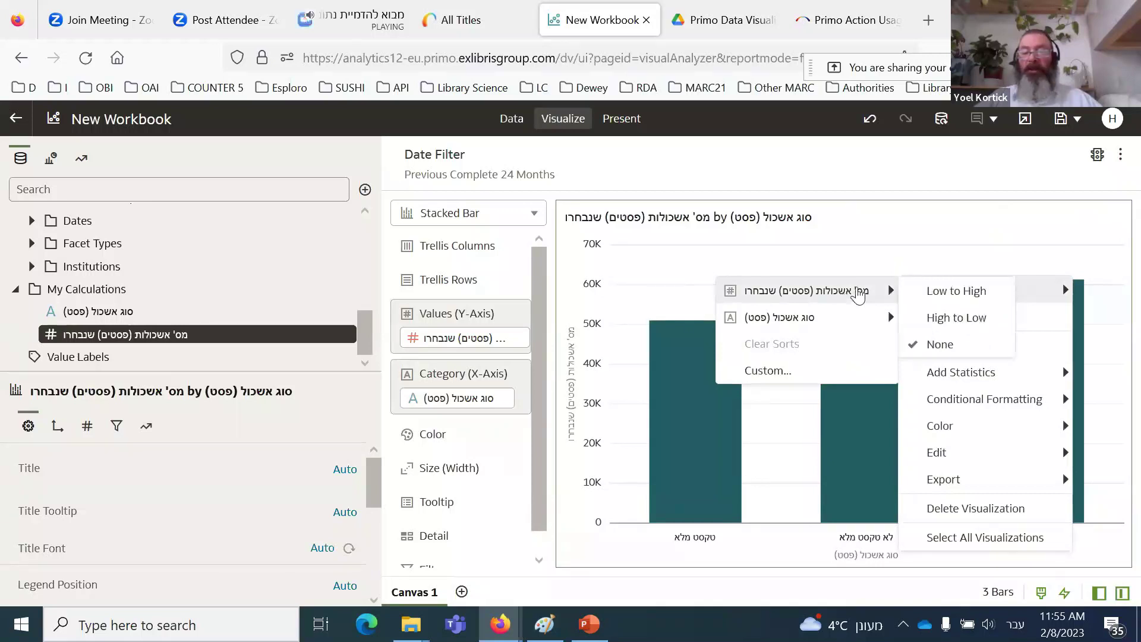
click(963, 318)
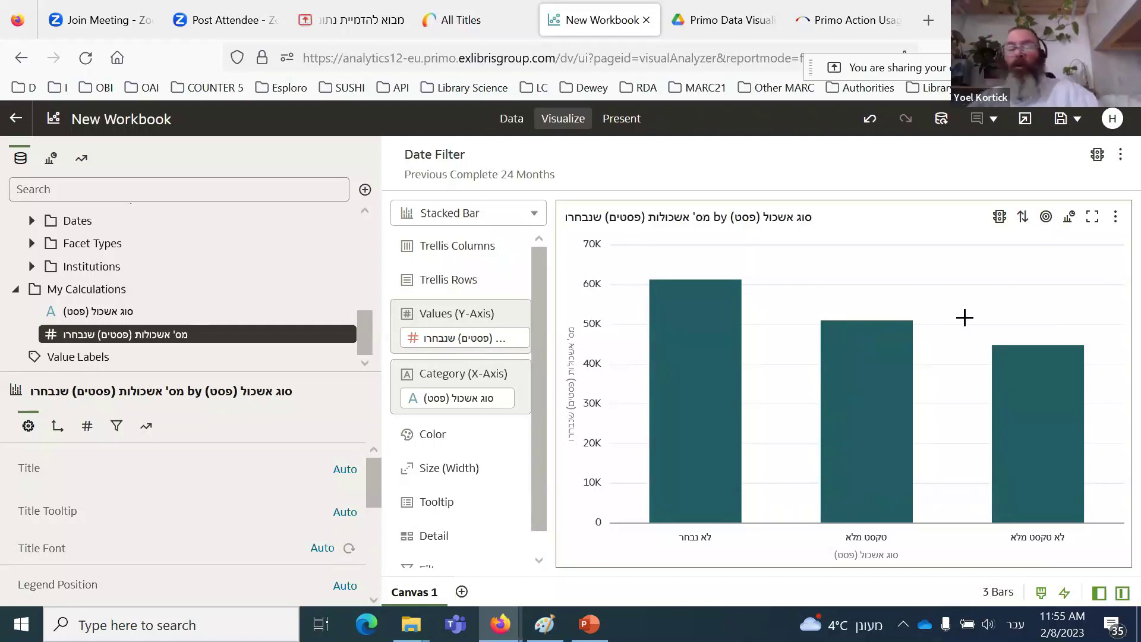
Step: Save the workbook in My Folders under the name 'בדיקת הזהות ע"י משתמשים'
click(1060, 121)
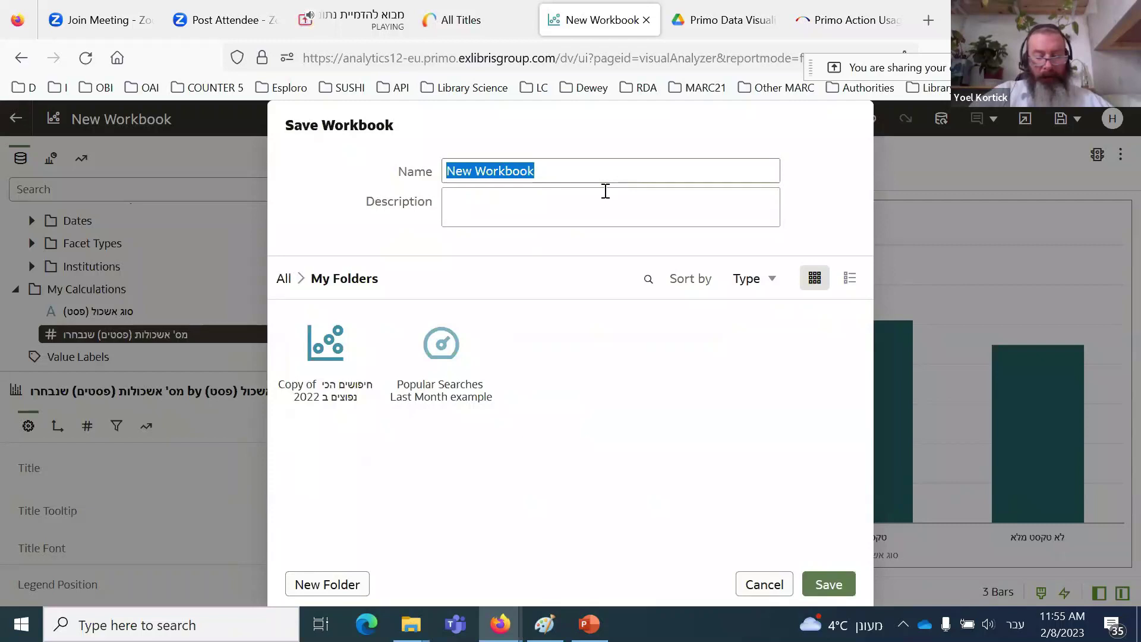
text(בדיקת ה)
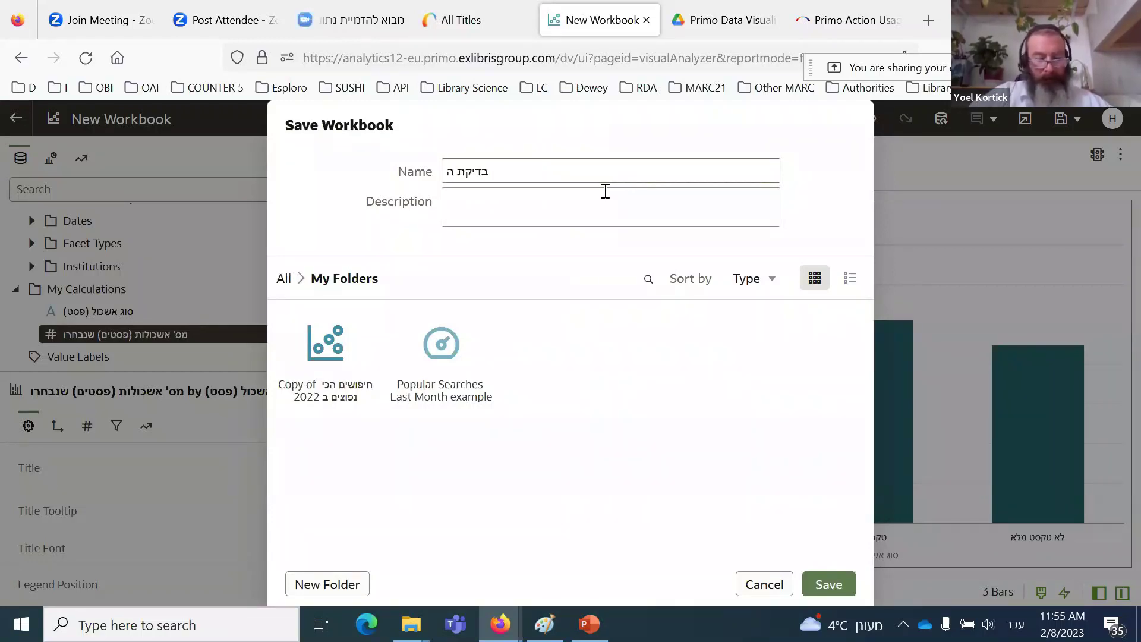
text(זהות ע"י משתמשים)
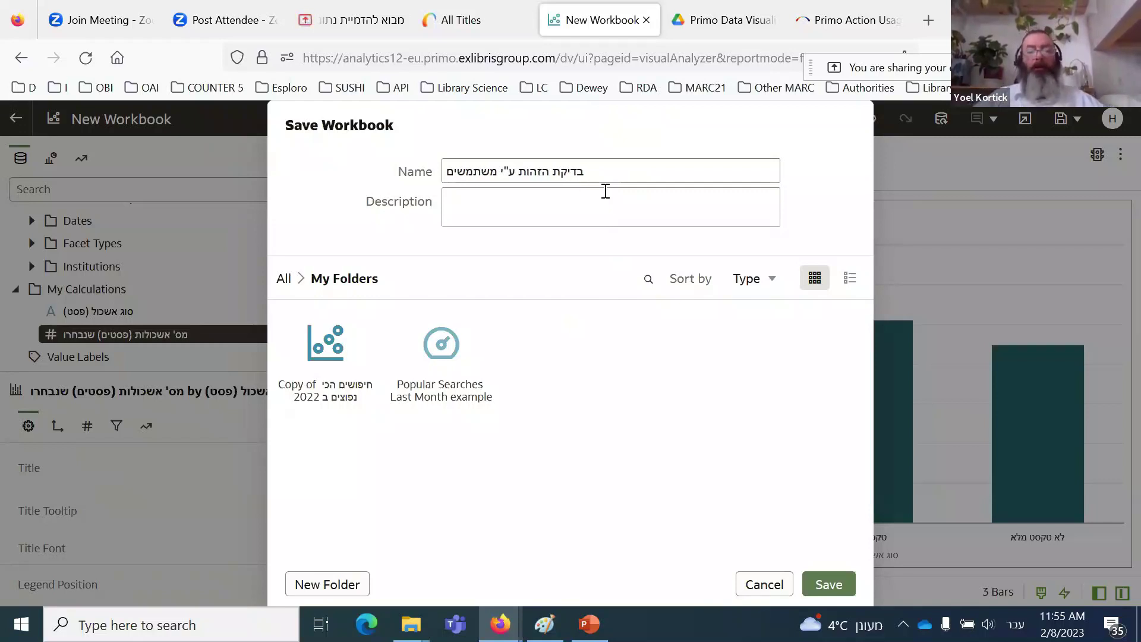
click(826, 586)
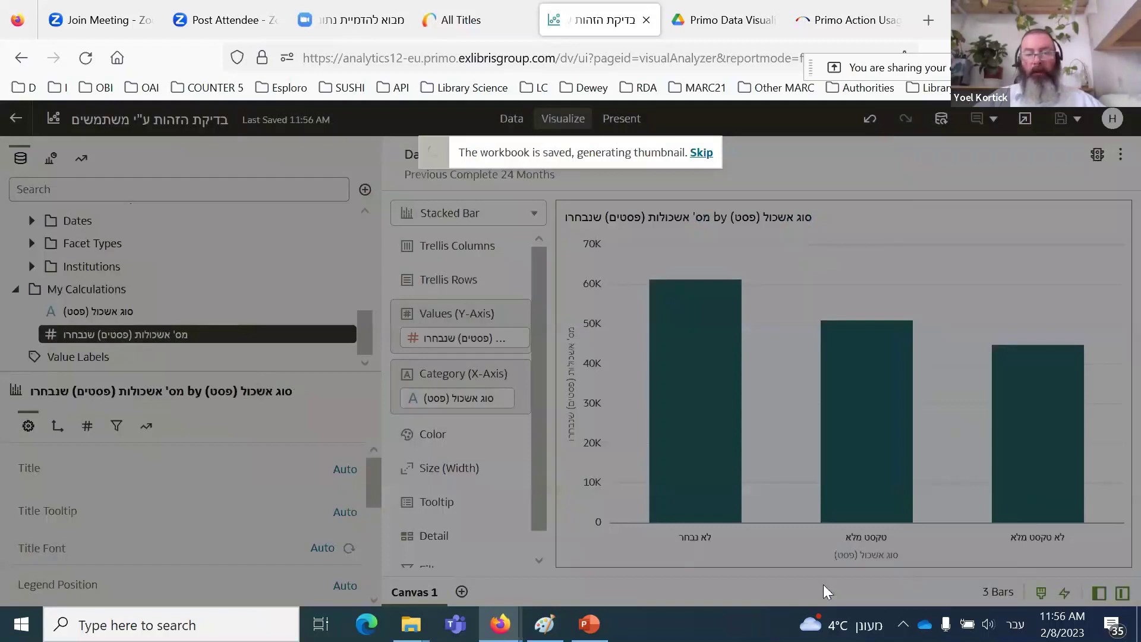
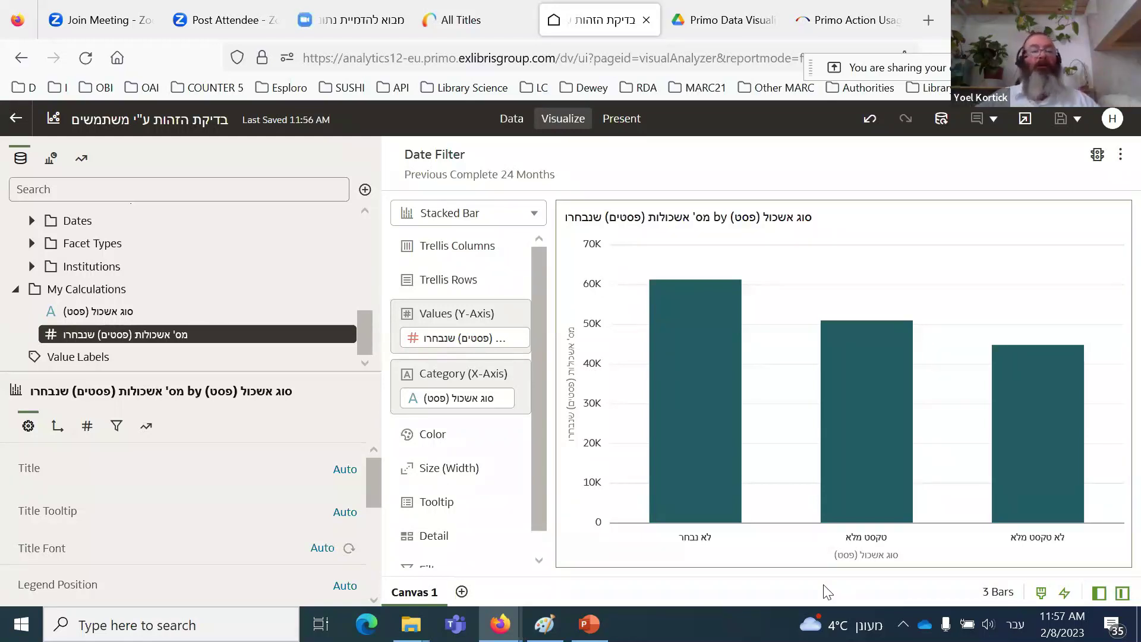
Step: Switch to the Zoom meeting to view its chat
click(331, 12)
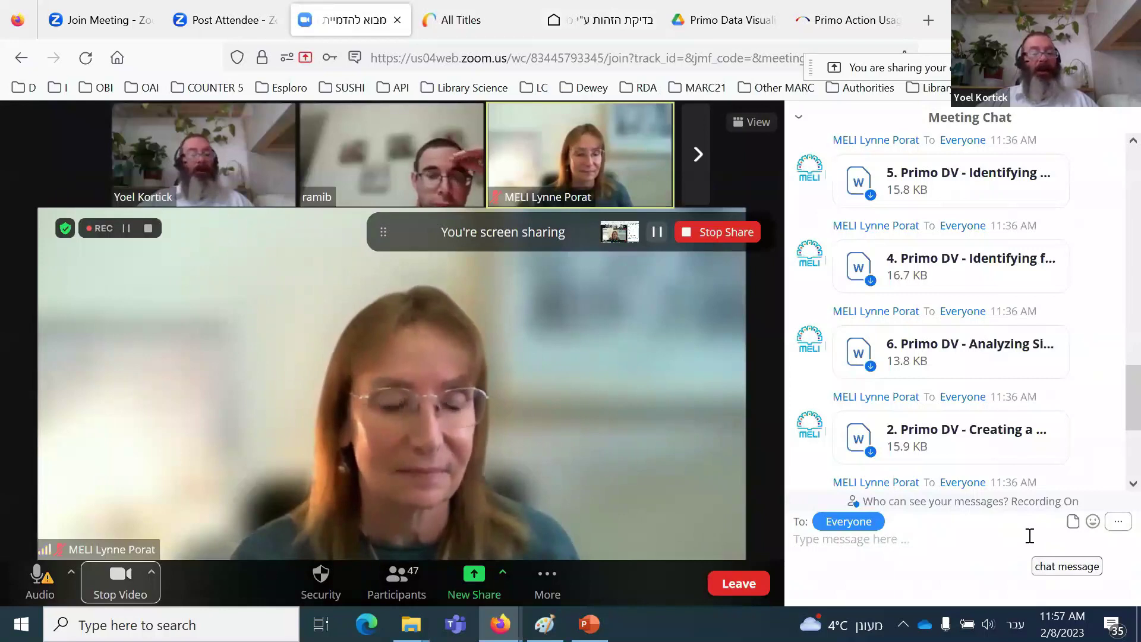
Step: Show the Zoom meeting's participants list and look through the attendees
click(389, 582)
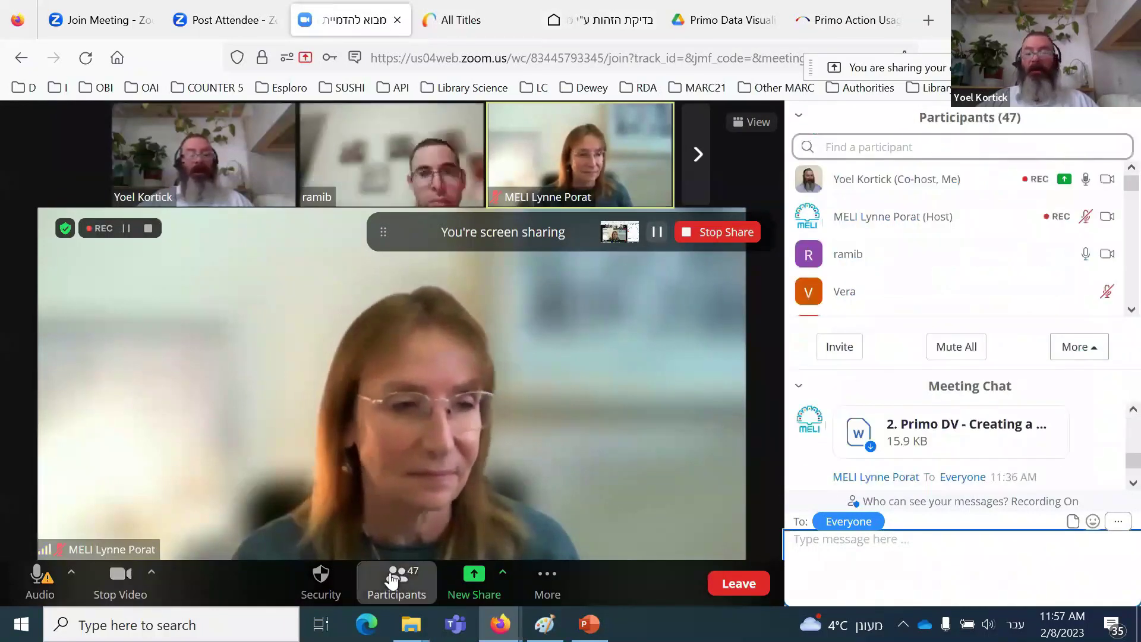
scroll(927, 273, down, 5)
scroll(931, 278, down, 1)
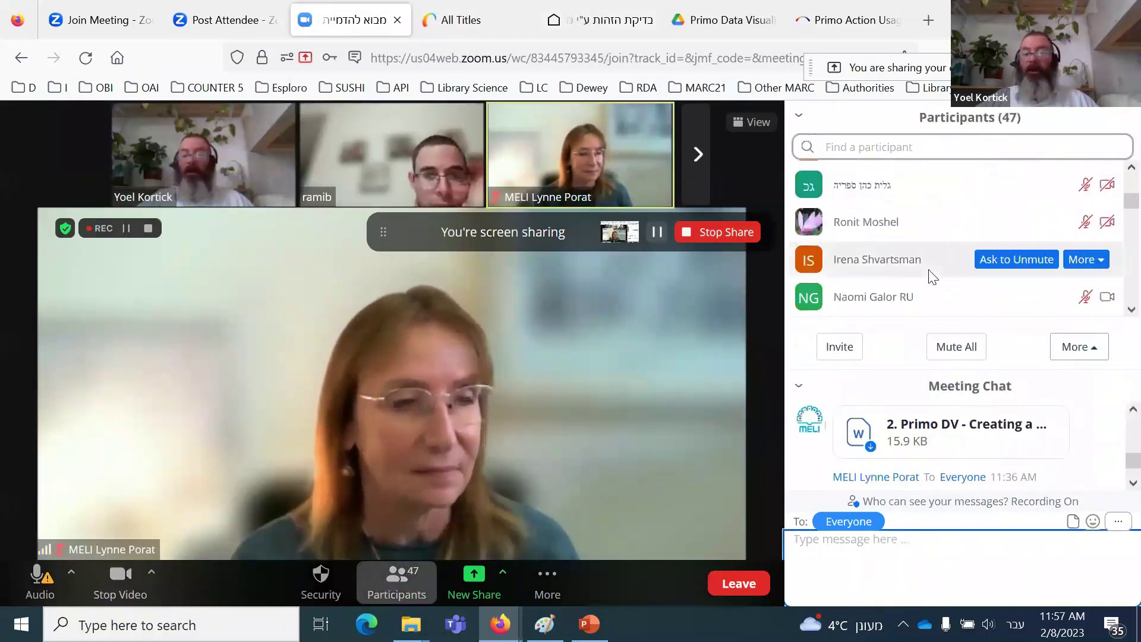
scroll(932, 278, down, 2)
scroll(931, 279, down, 2)
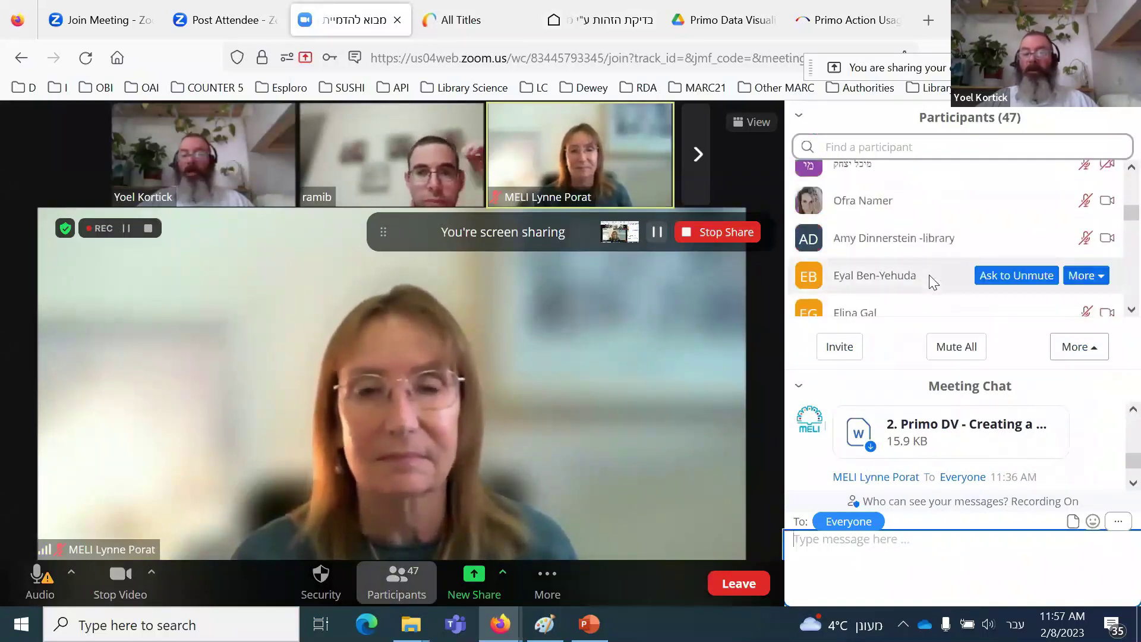
scroll(932, 279, down, 2)
scroll(932, 281, down, 2)
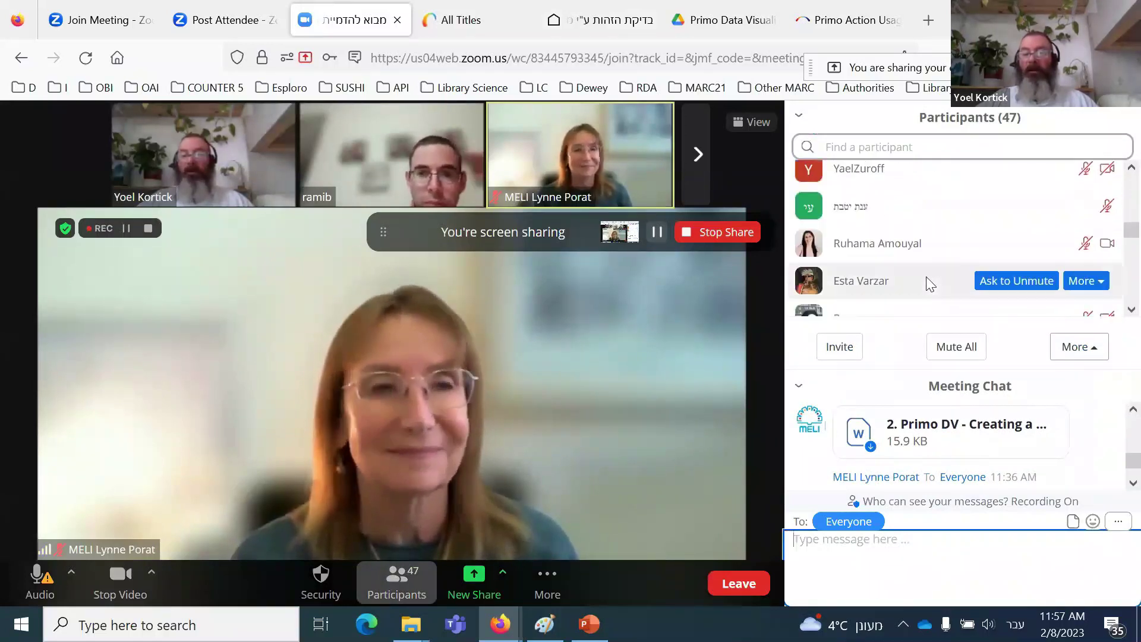
scroll(930, 283, up, 2)
scroll(931, 284, down, 9)
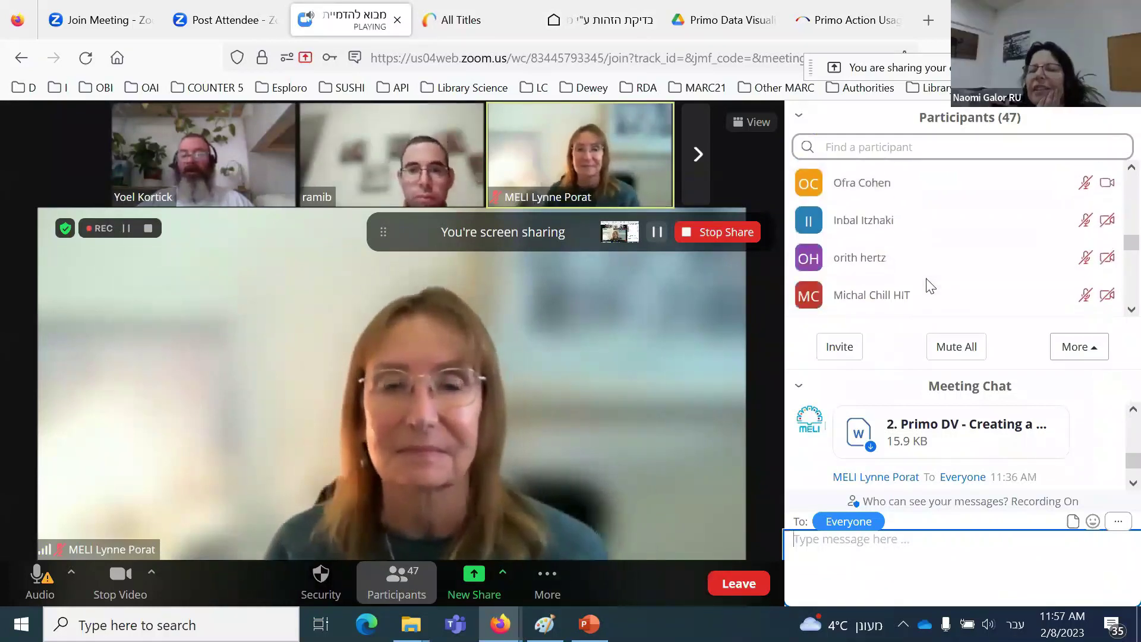
scroll(931, 286, down, 6)
scroll(931, 287, down, 3)
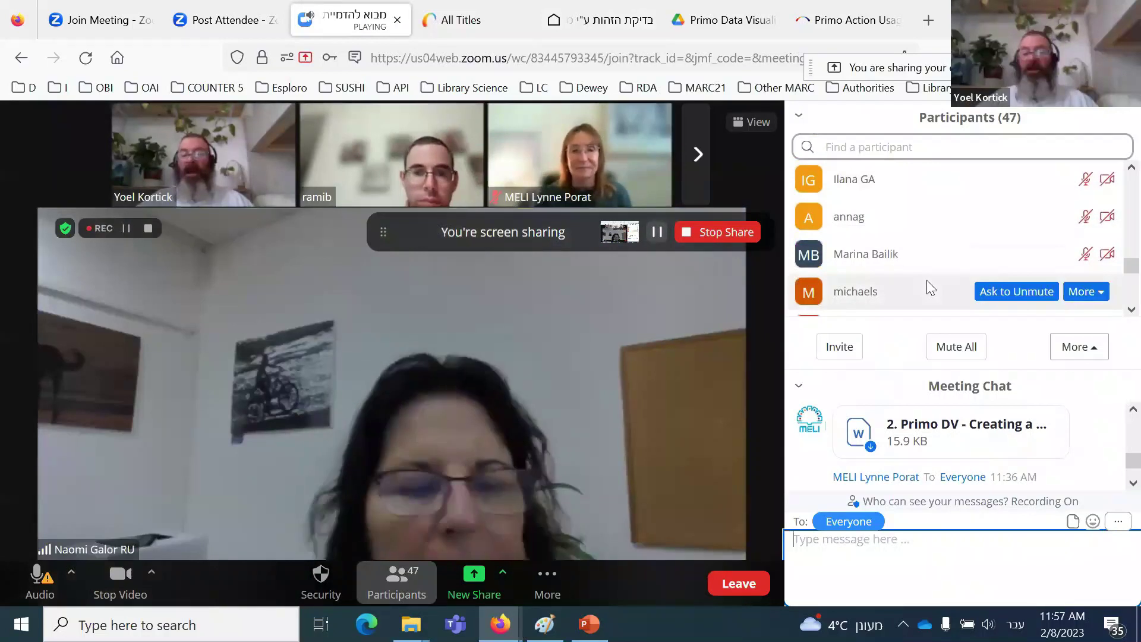
scroll(927, 280, down, 5)
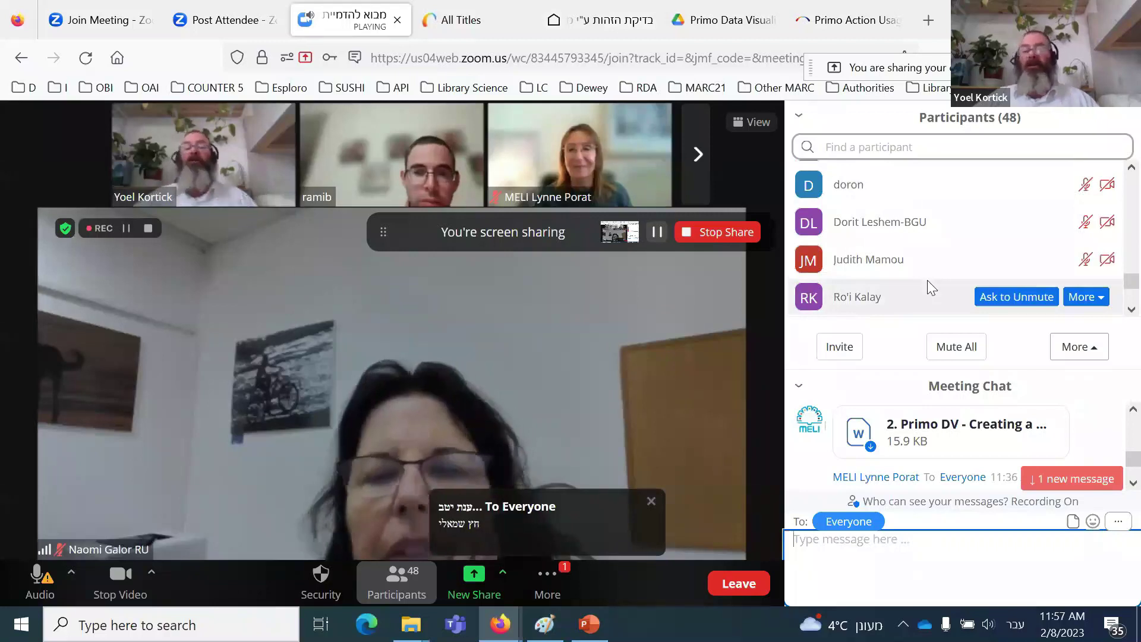
scroll(927, 280, down, 3)
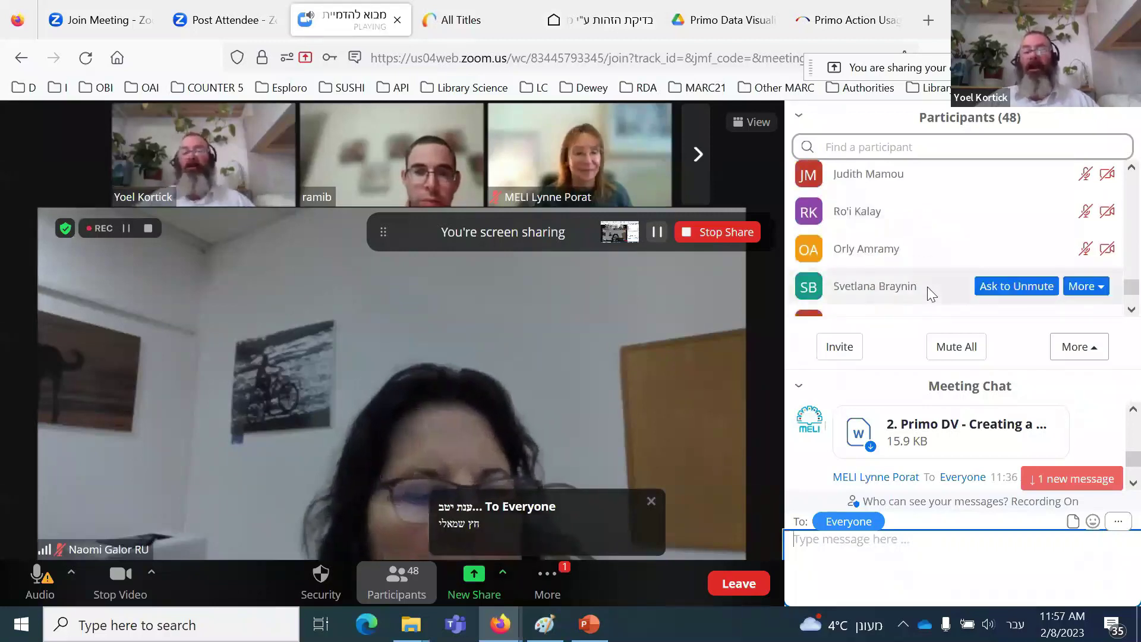
scroll(931, 294, down, 3)
mouse_move(927, 289)
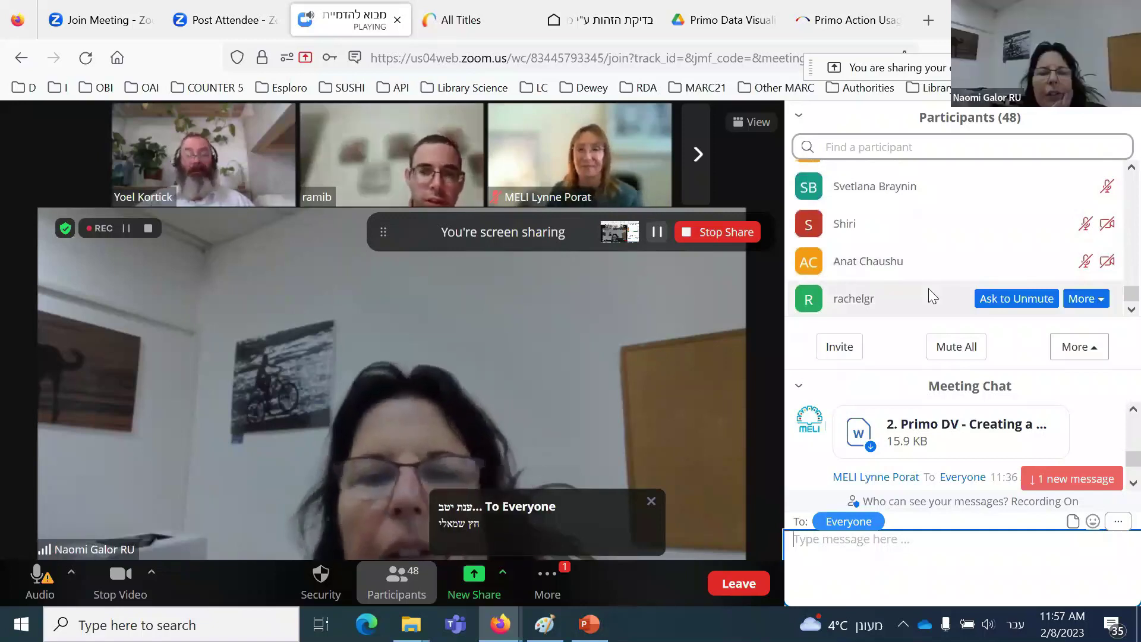
scroll(928, 288, up, 5)
scroll(930, 293, up, 3)
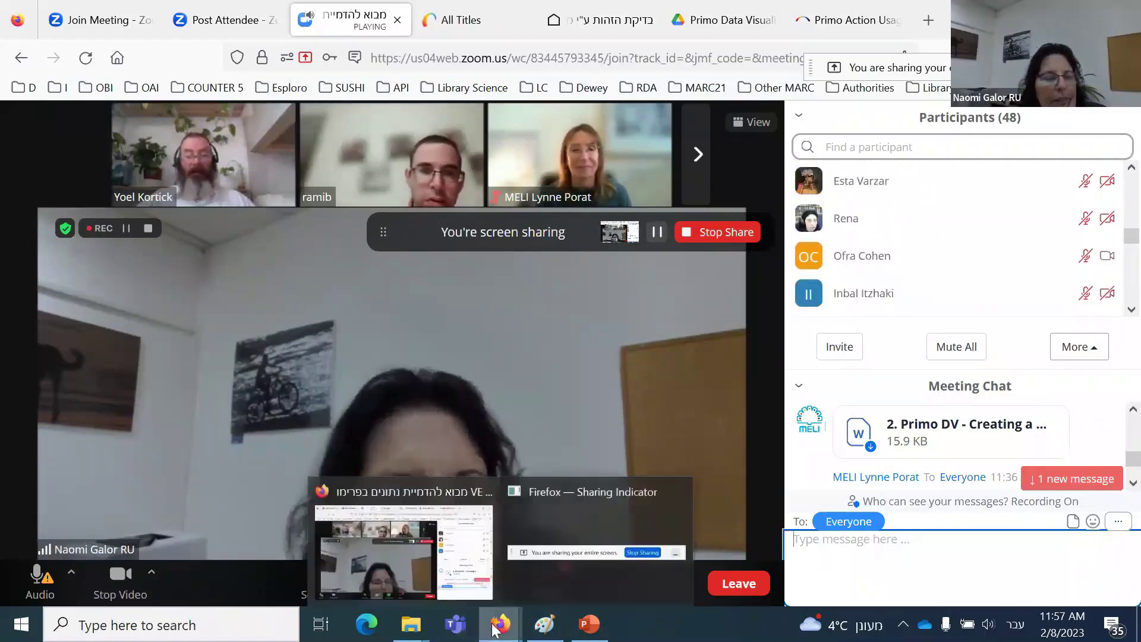
Step: Switch to Oracle Analytics, leave the open workbook, and open the MELI Session folder in the shared Reports folder
mouse_move(190, 112)
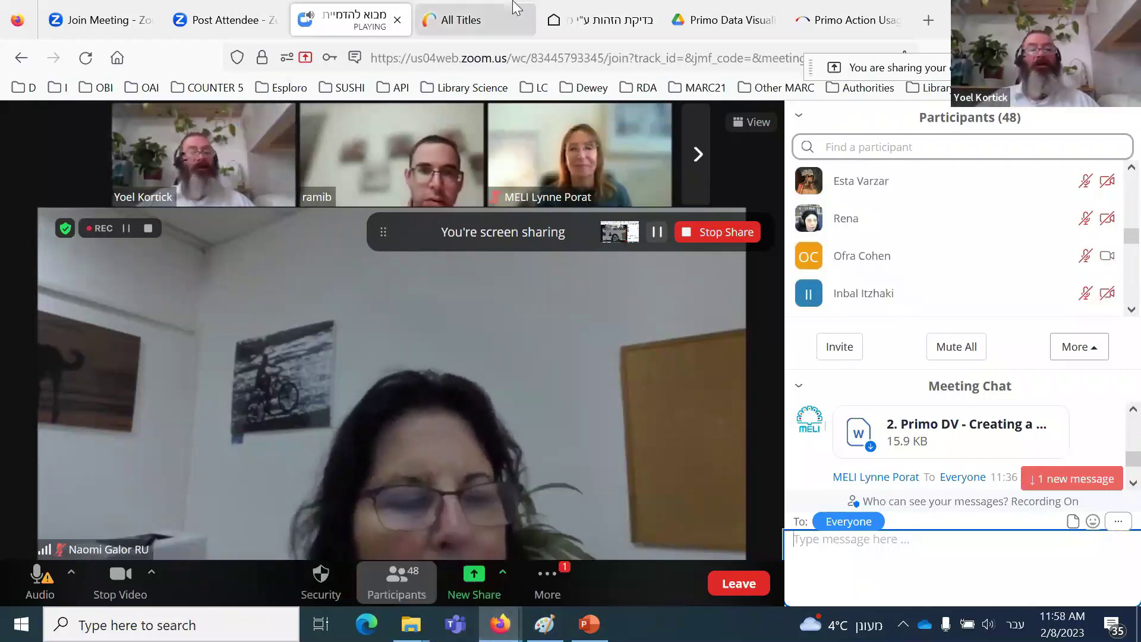
click(494, 17)
click(600, 20)
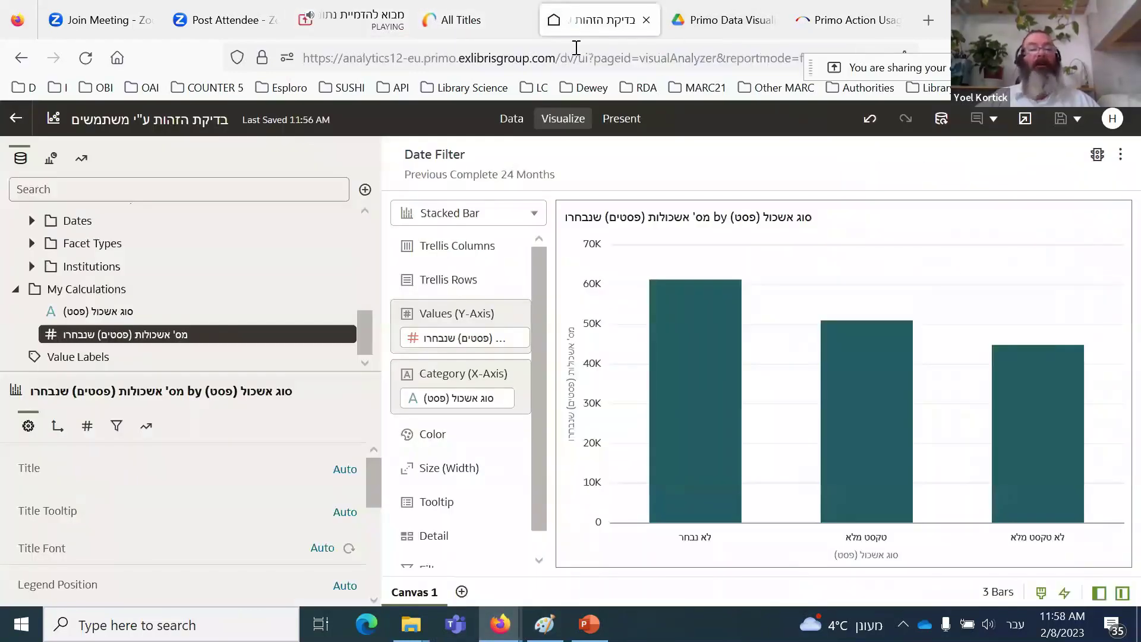
click(15, 124)
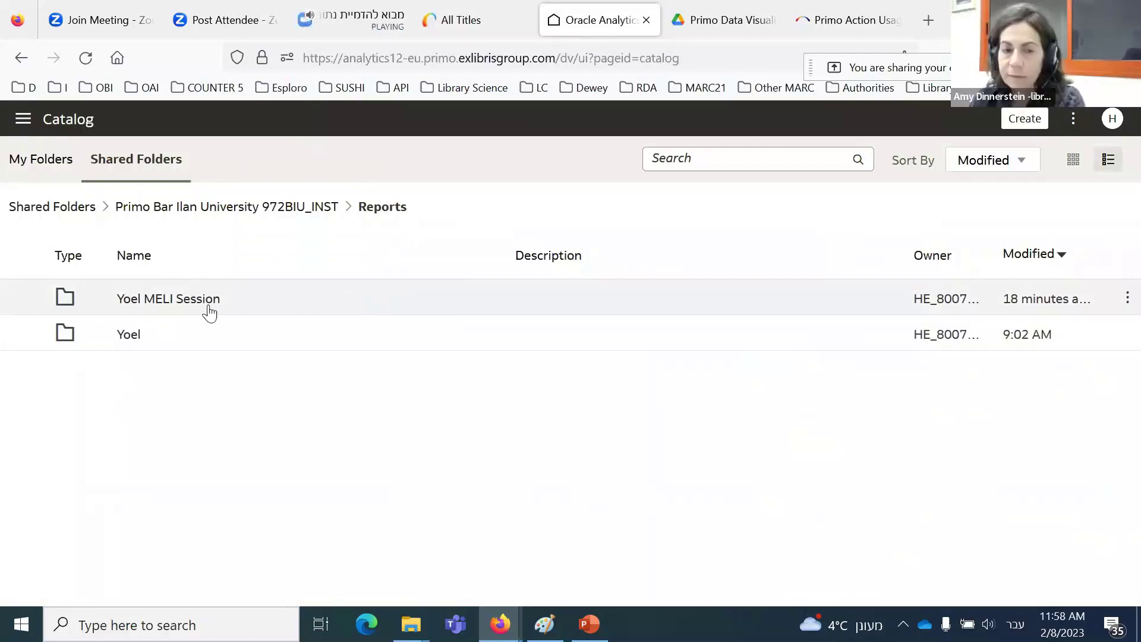
click(173, 299)
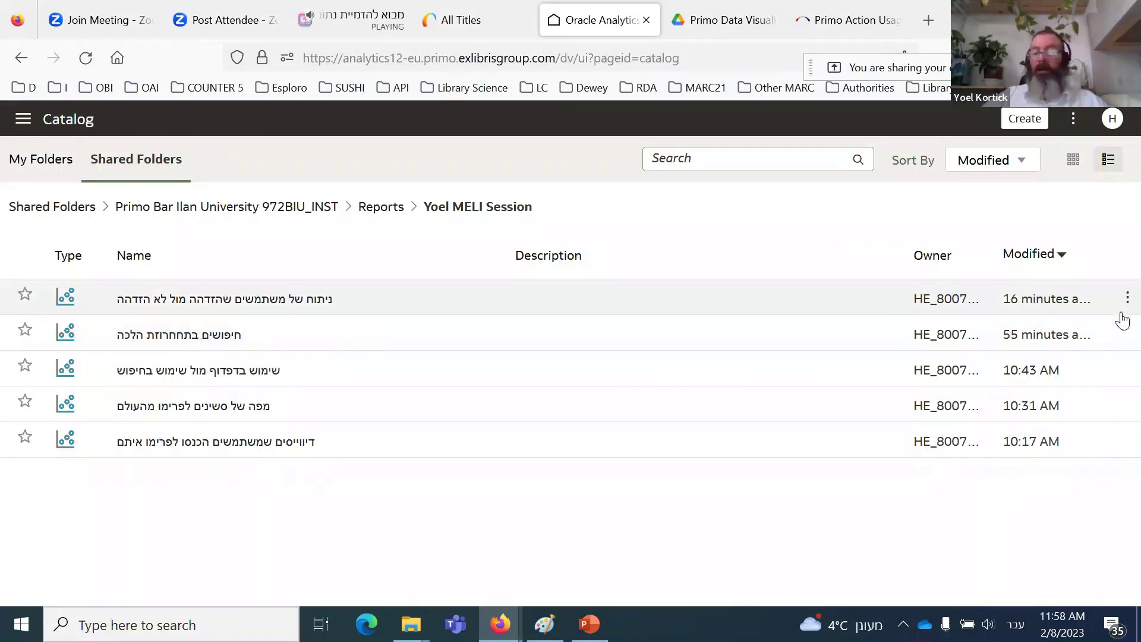
Step: Duplicate the workbook 'חיפושים בתחחרוזת הלכה' in the MELI Session folder
click(1128, 337)
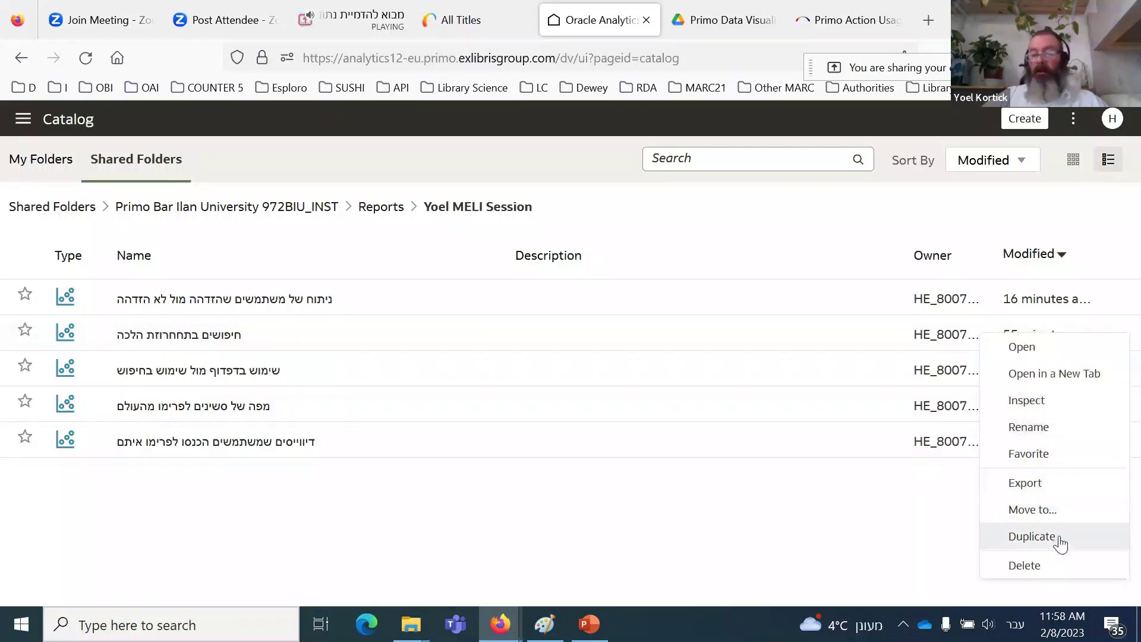
click(921, 521)
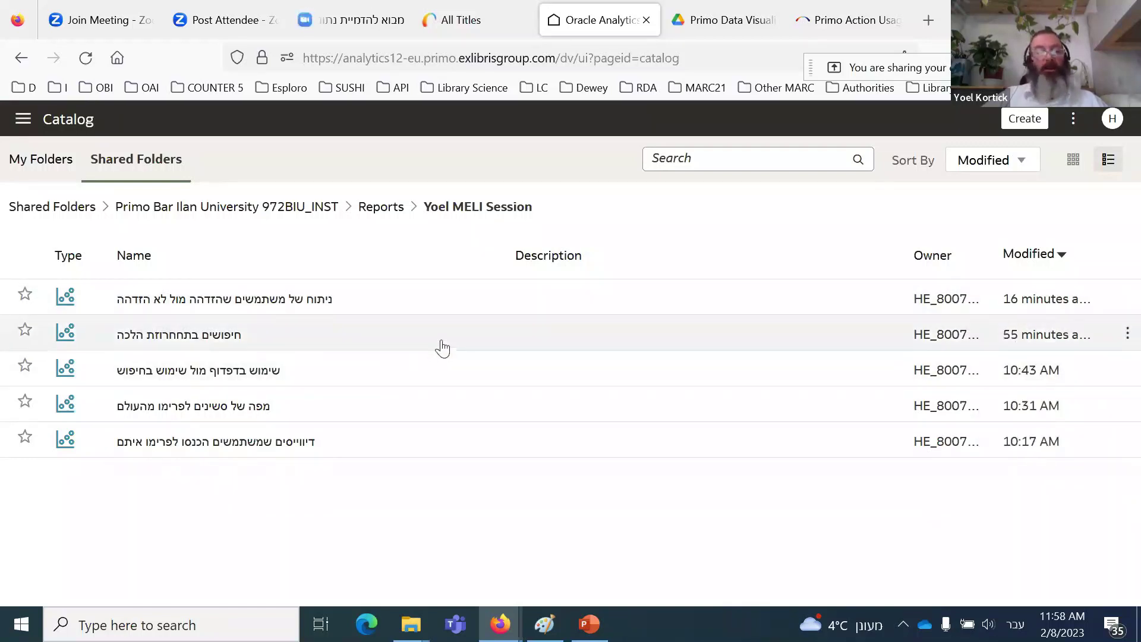
right_click(442, 347)
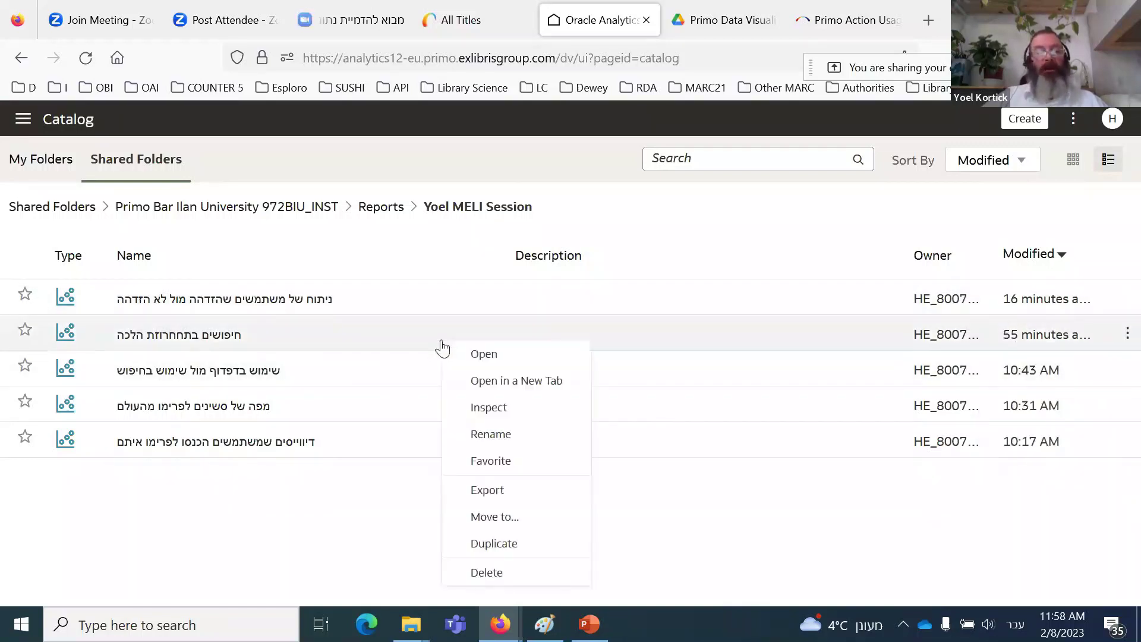
click(512, 544)
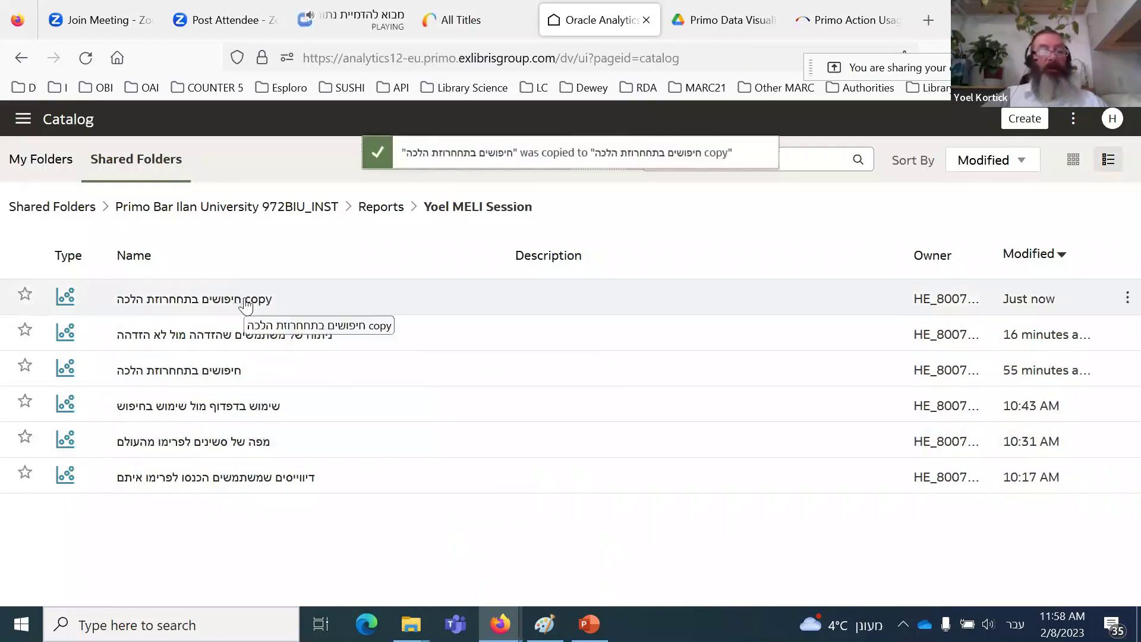
Step: Rename the duplicated workbook as 'חיפושים בתחחרוזת הלכה עם פורמטינג בתנאי'
right_click(245, 306)
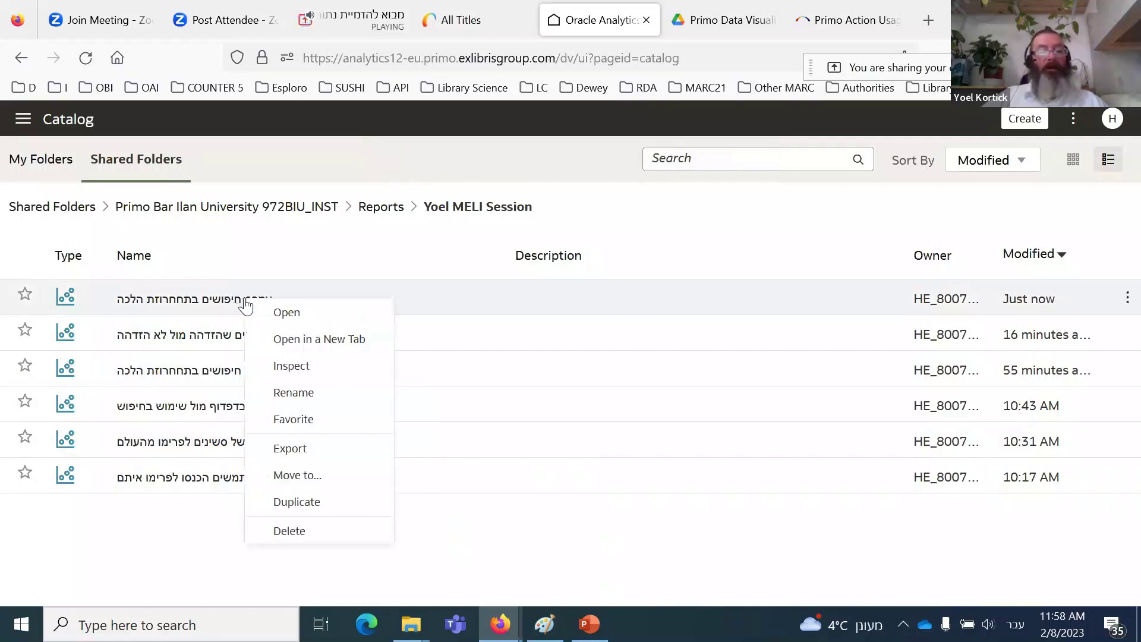
click(294, 393)
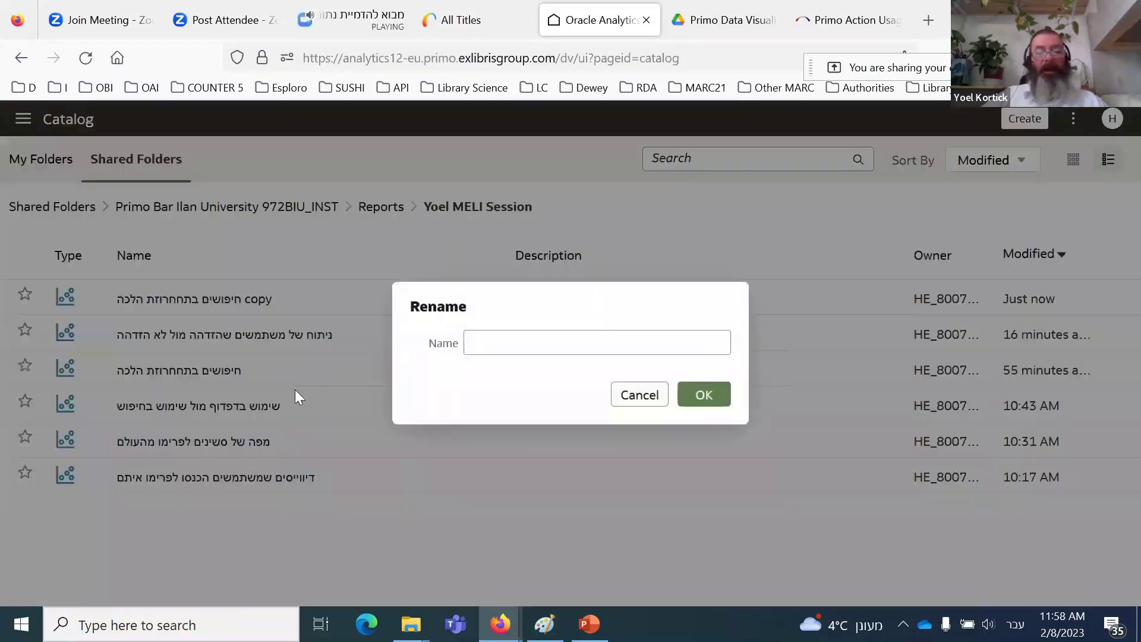
double_click(587, 343)
key(BackSpace)
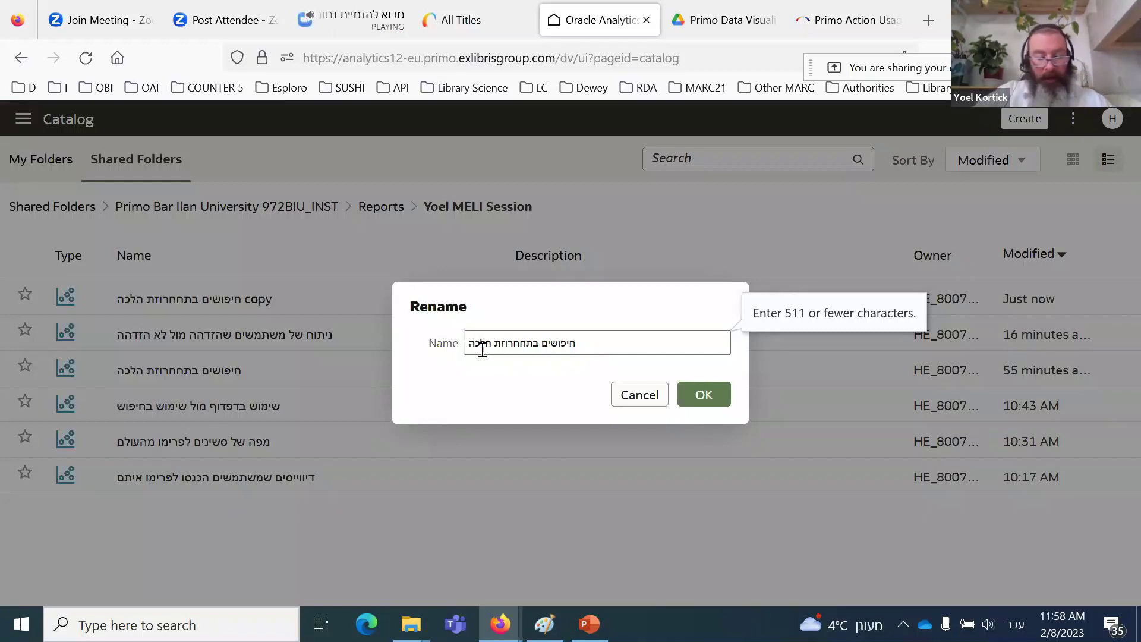
text(עם )
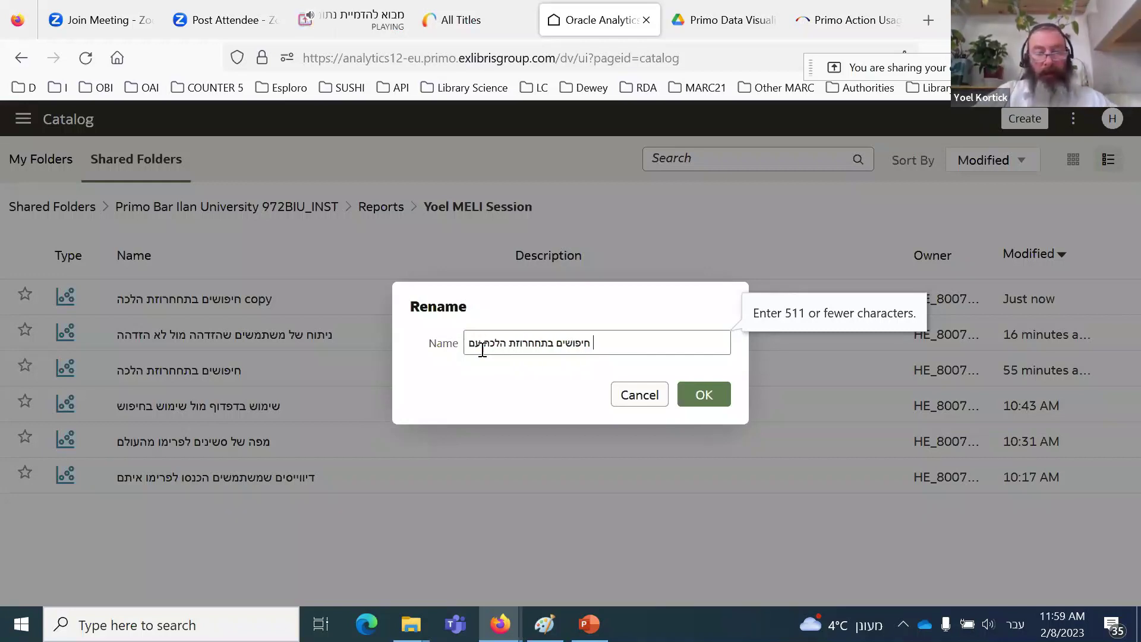
text(פו)
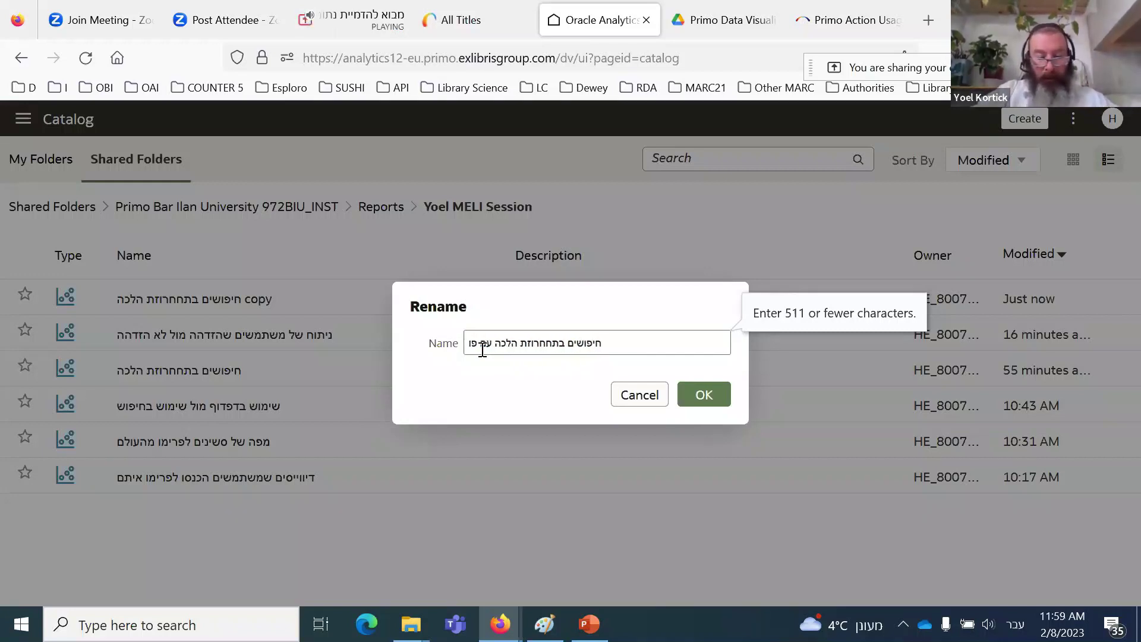
text(רמטינג)
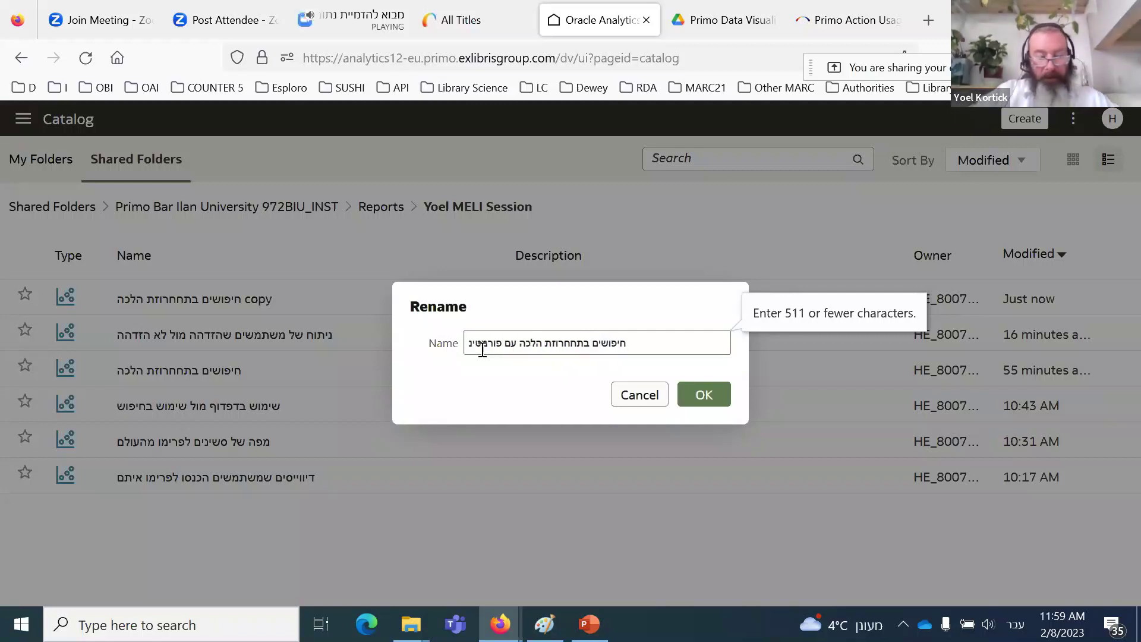
text(  בתנאי)
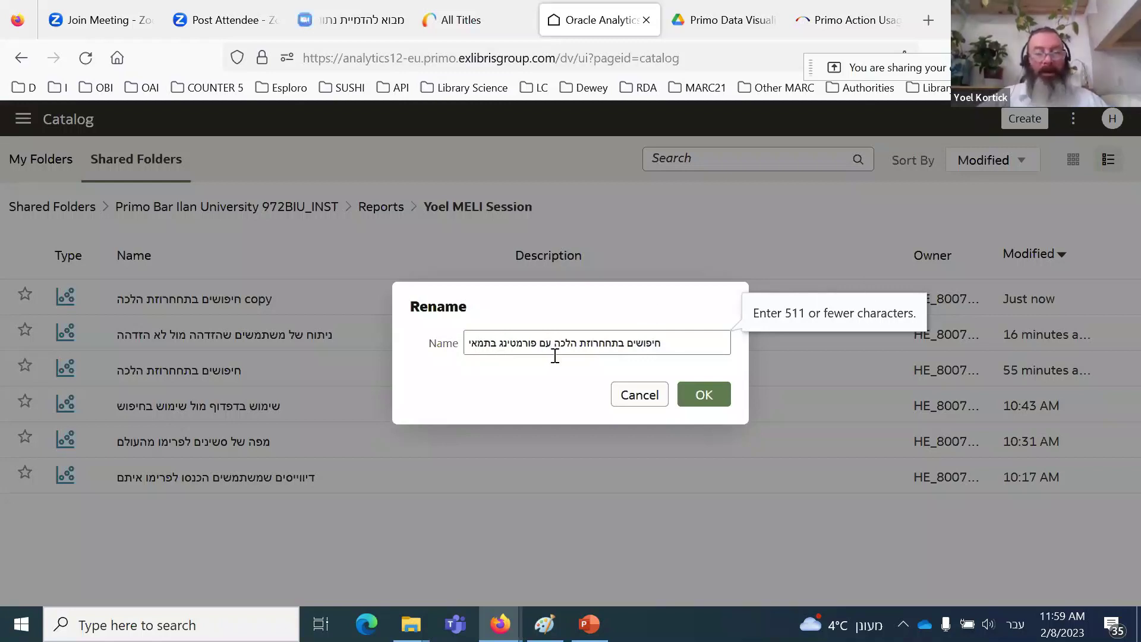
key(BackSpace)
key(BackSpace)
key(BackSpace)
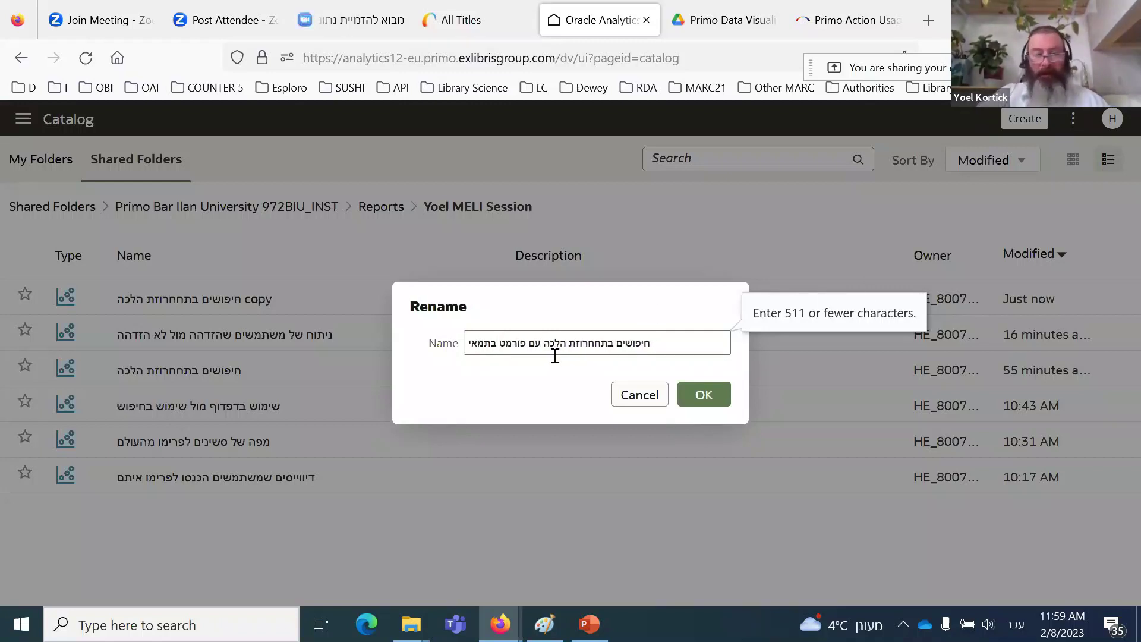
click(482, 343)
text(נ)
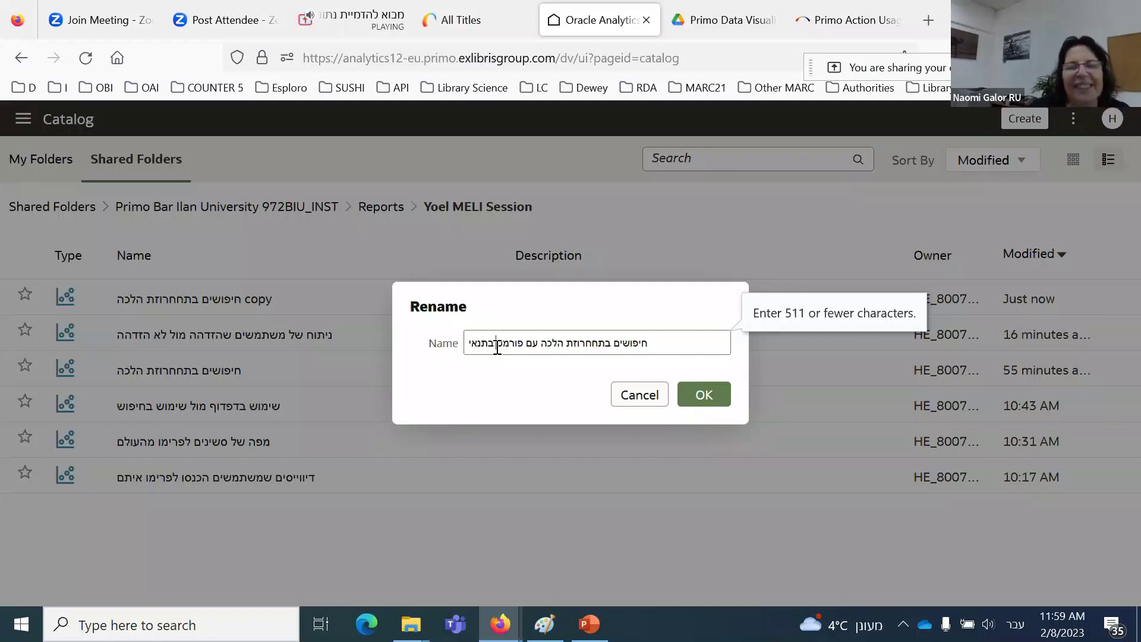
text(ינג)
key(BackSpace)
text(ג)
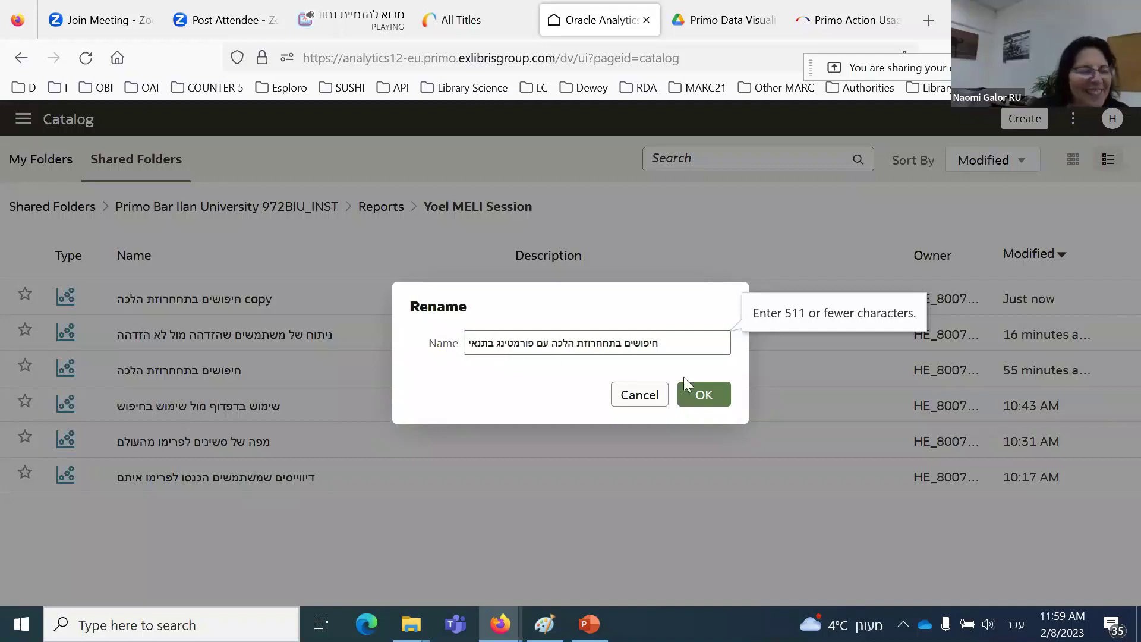
click(702, 395)
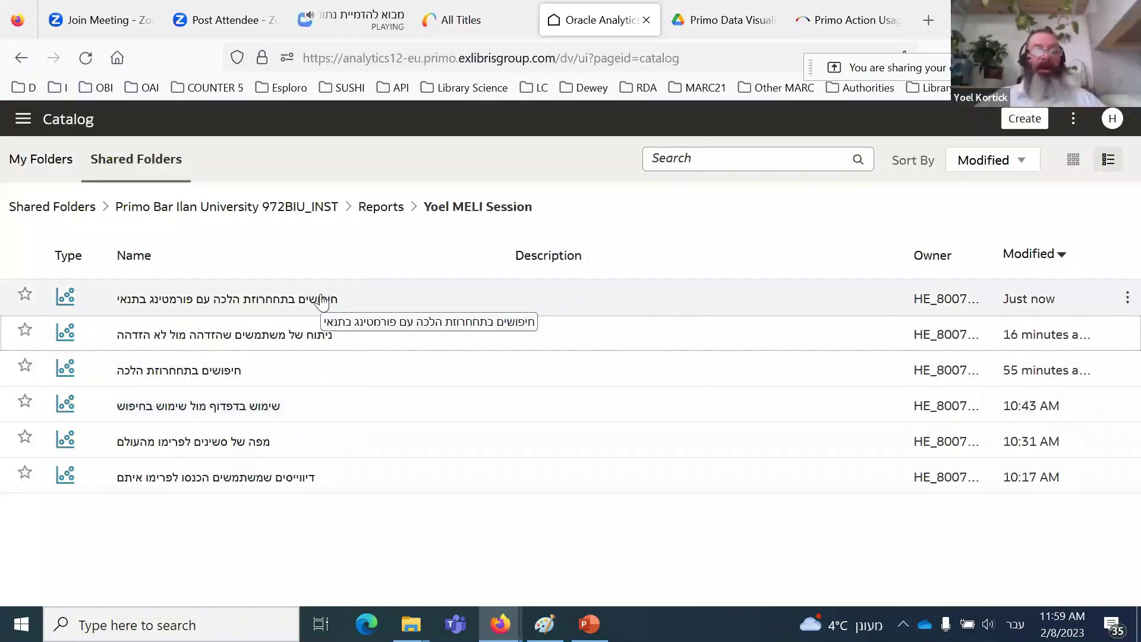
Step: Open the workbook 'חיפושים בתחחרוזת הלכה עם פורמטינג בתנאי' from the MELI Session folder
right_click(383, 303)
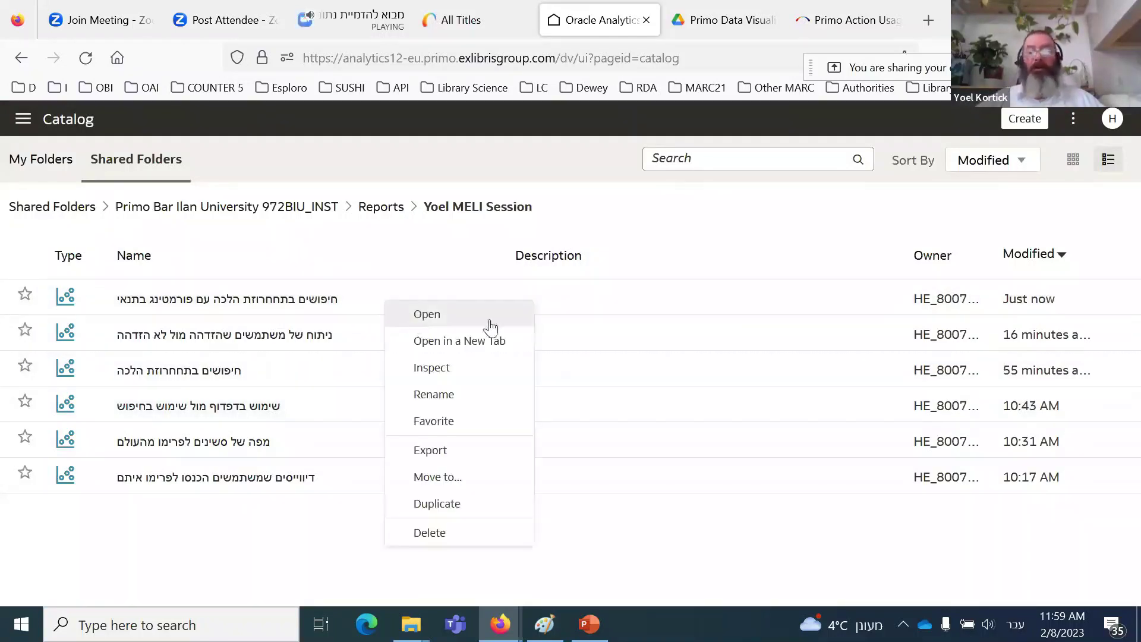
click(1126, 302)
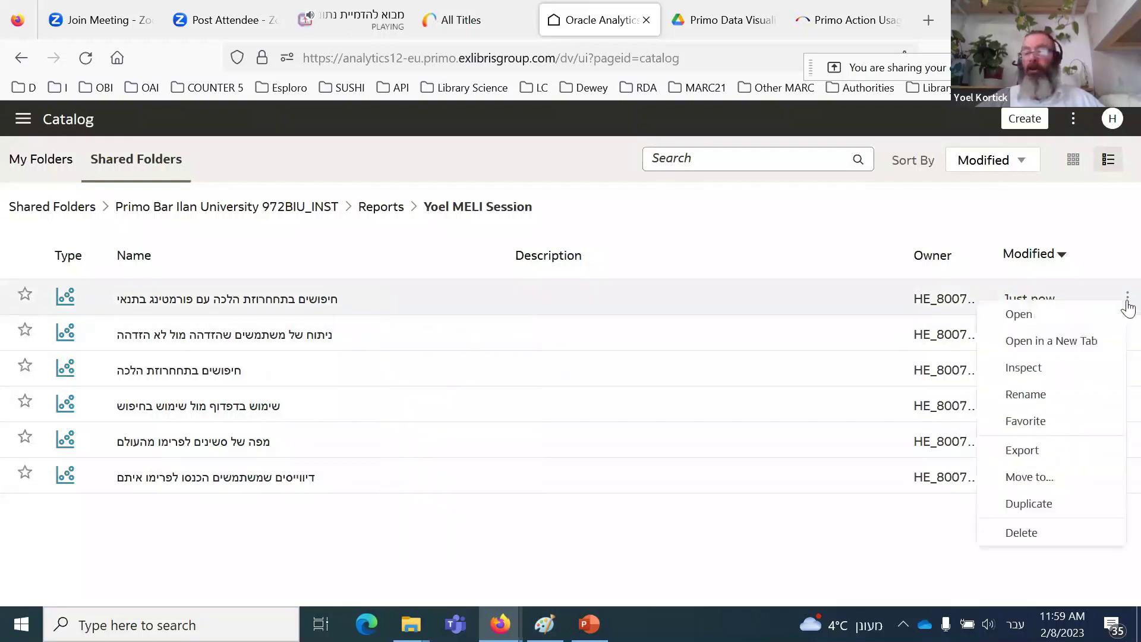
click(1038, 326)
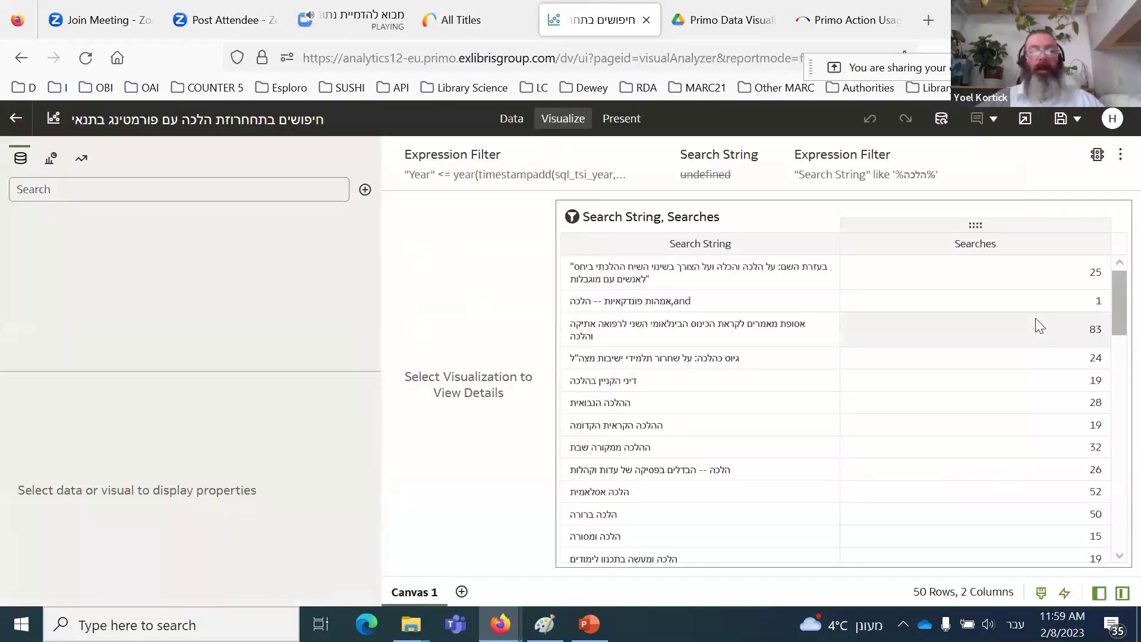
Step: Examine the Search String expression filter and look through the search strings and their search counts in the table
click(911, 178)
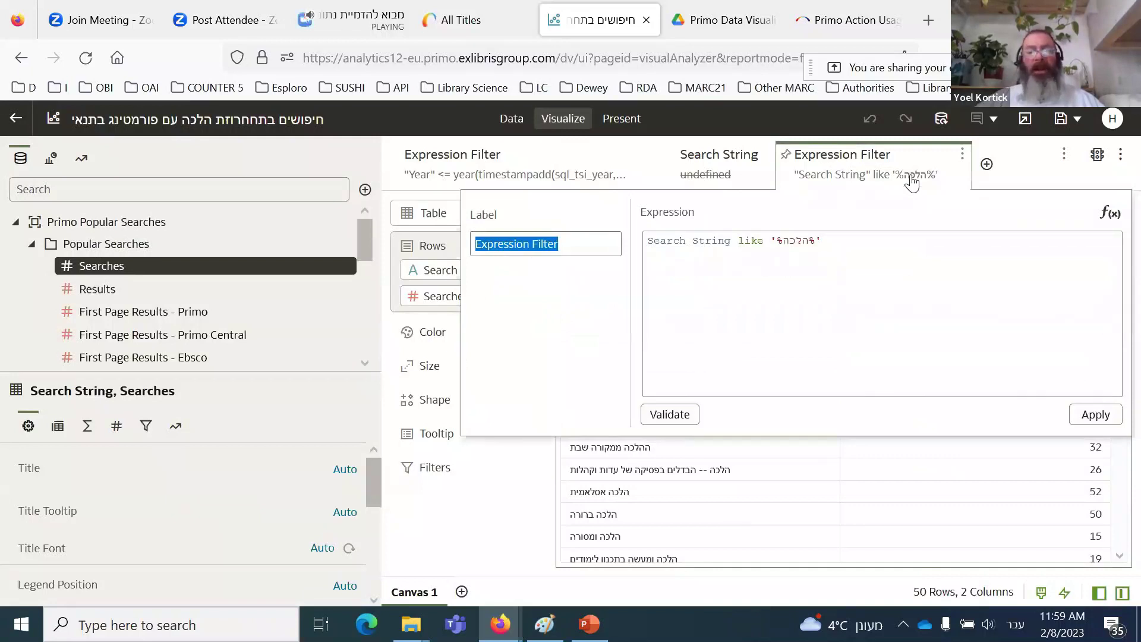
click(1042, 158)
scroll(968, 294, down, 5)
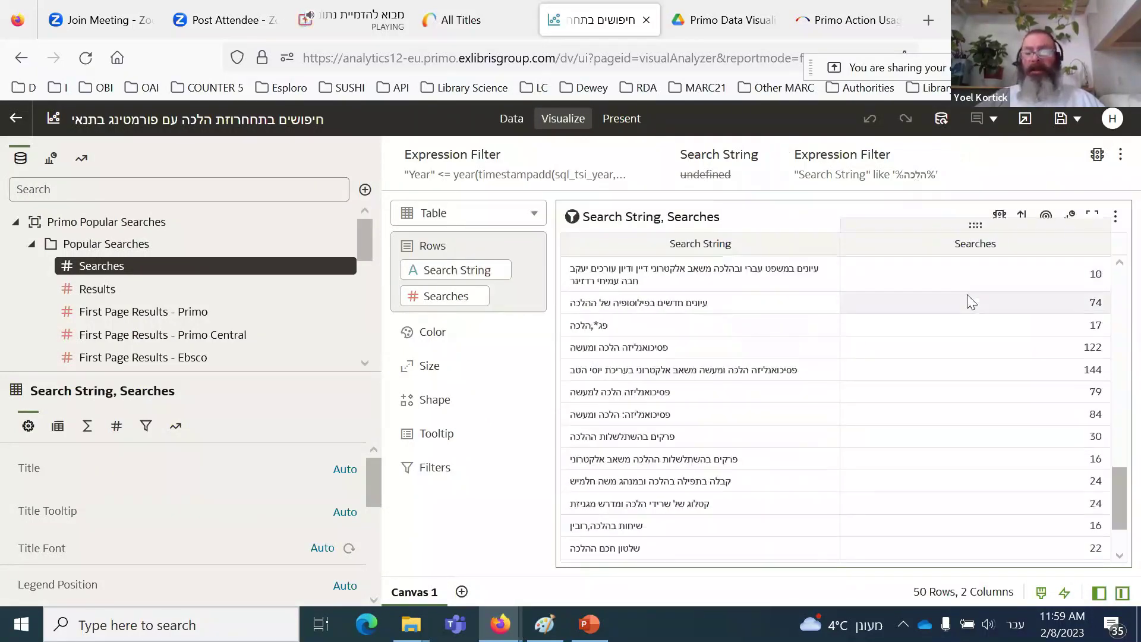
scroll(968, 298, up, 15)
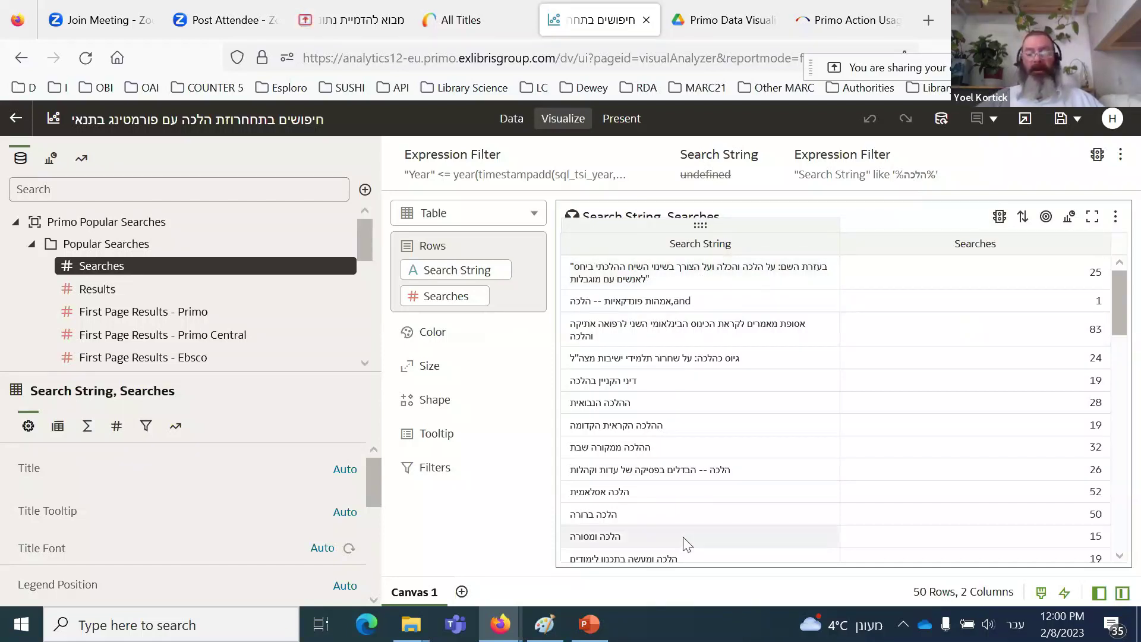
Step: Sort the table by Searches in descending order, followed by sorting it by Search String in ascending order
scroll(742, 333, down, 10)
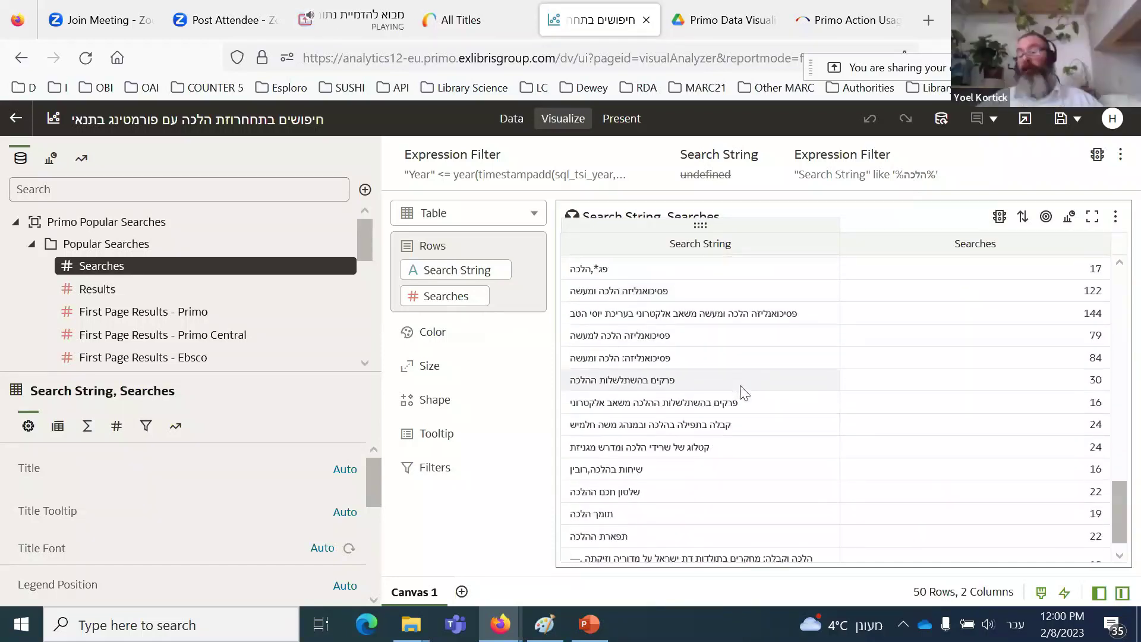
scroll(746, 386, up, 10)
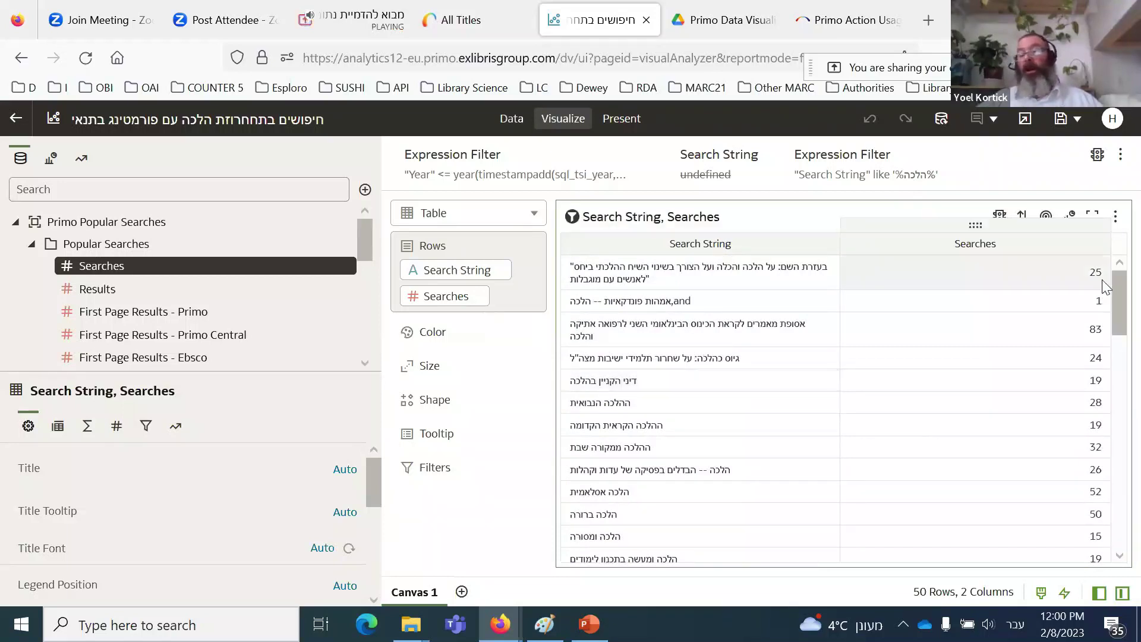
click(1103, 245)
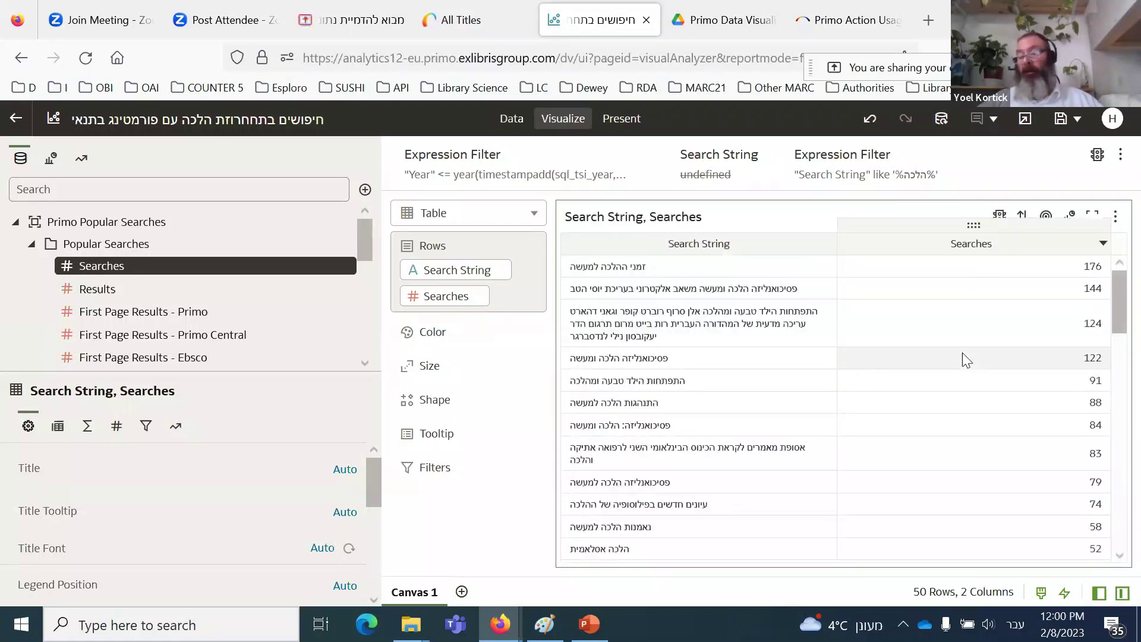
click(829, 240)
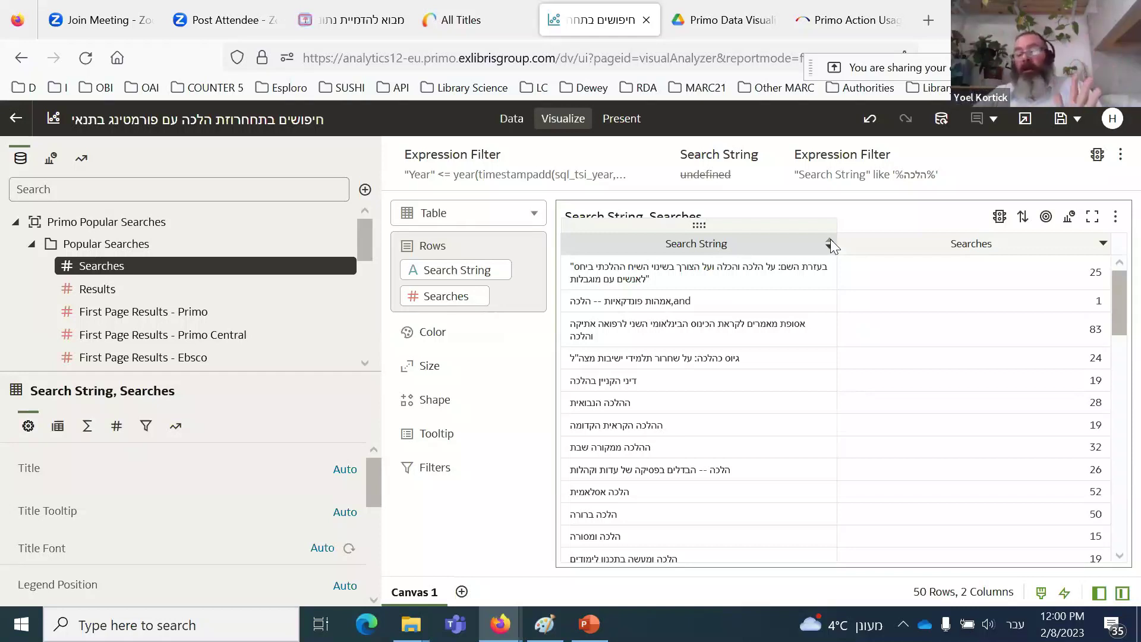
Step: Look through the alphabetically sorted search strings and compare their search counts across the whole table
scroll(1070, 473, down, 5)
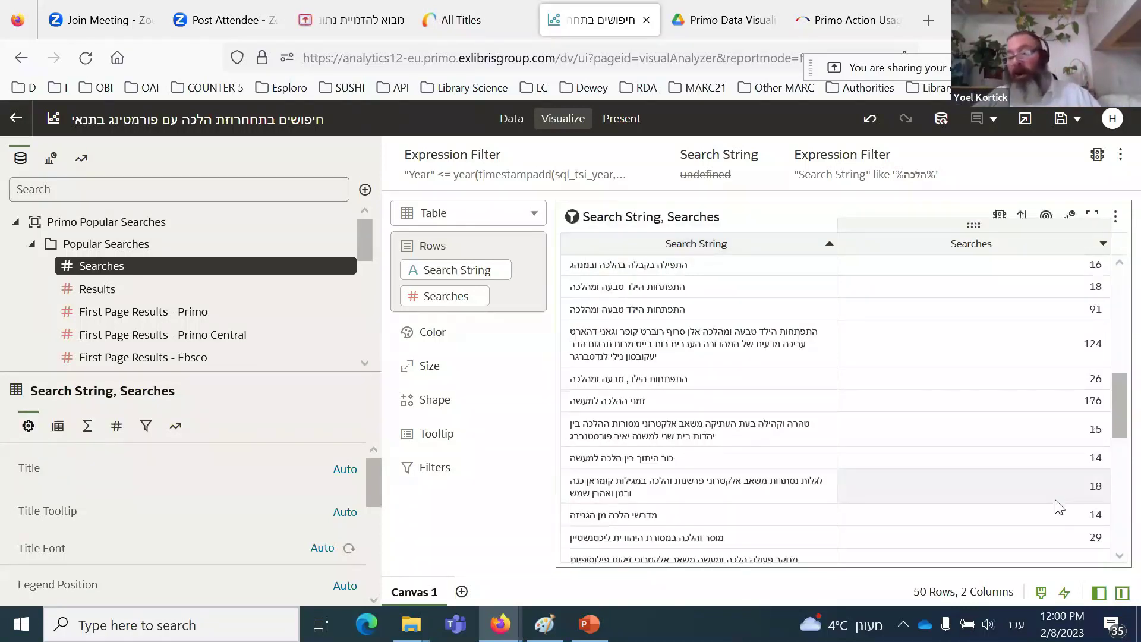
scroll(1070, 472, down, 1)
scroll(1070, 383, up, 5)
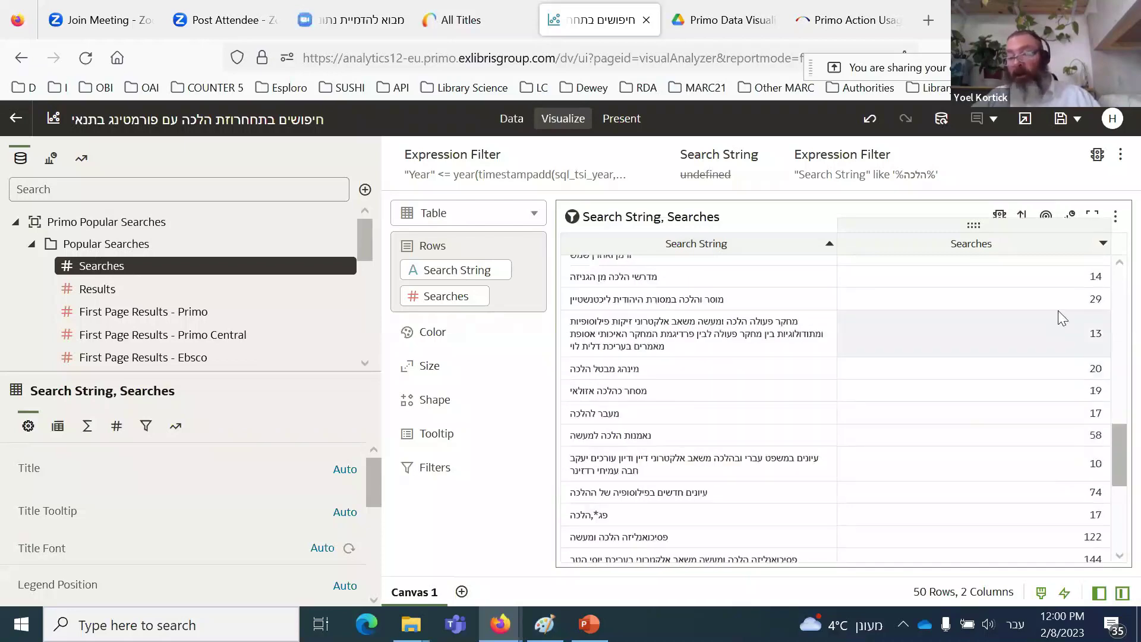
scroll(1073, 353, up, 5)
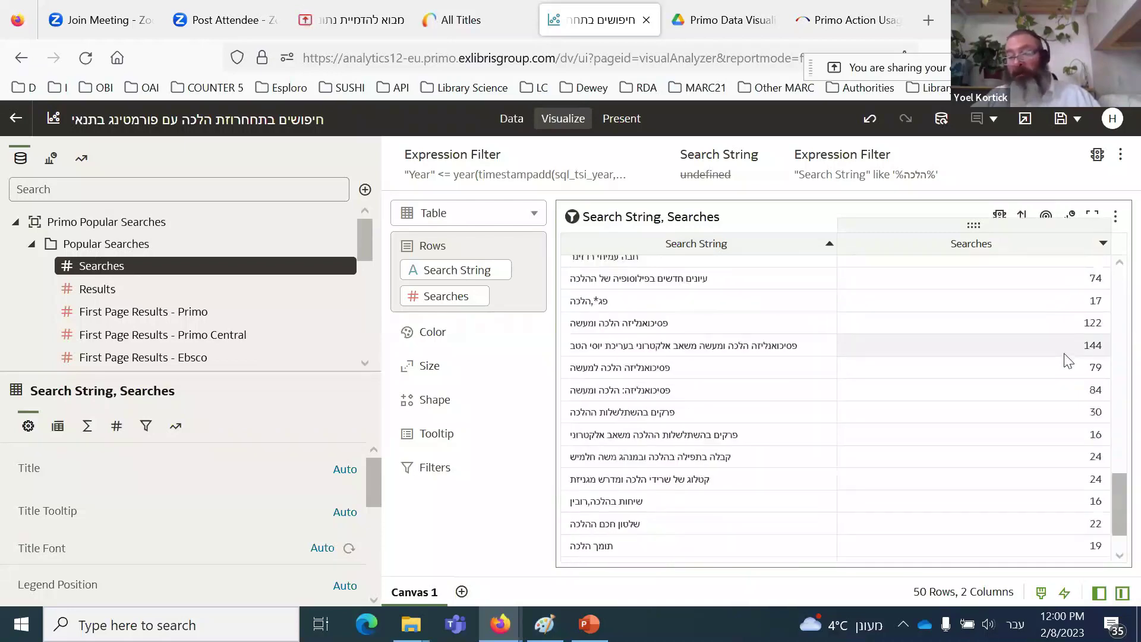
scroll(1073, 350, up, 1)
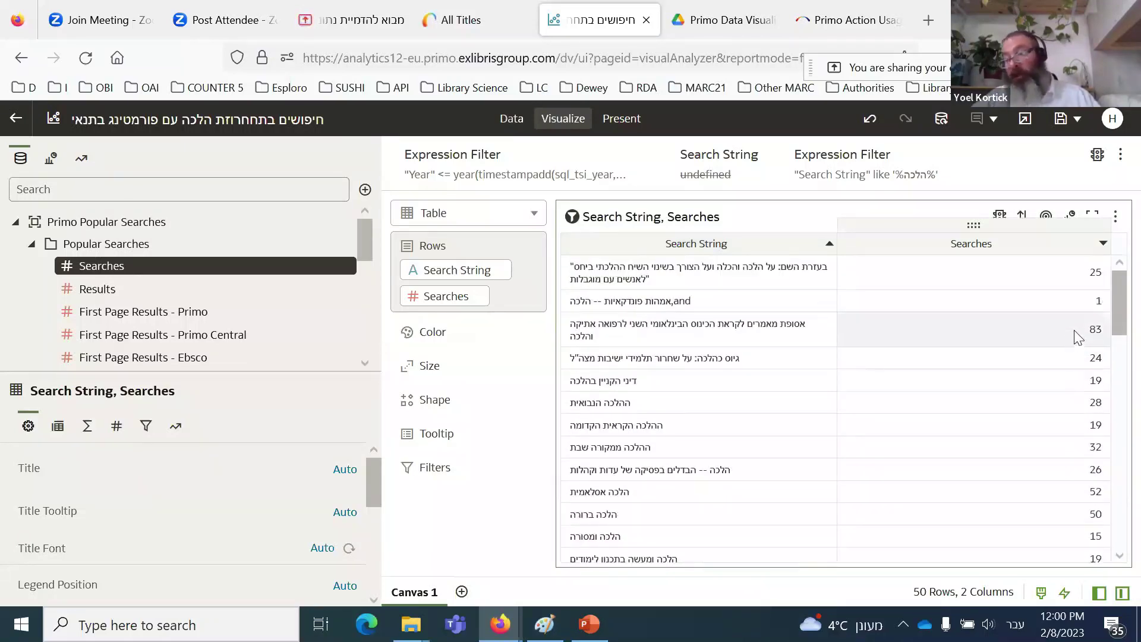
scroll(1078, 338, down, 15)
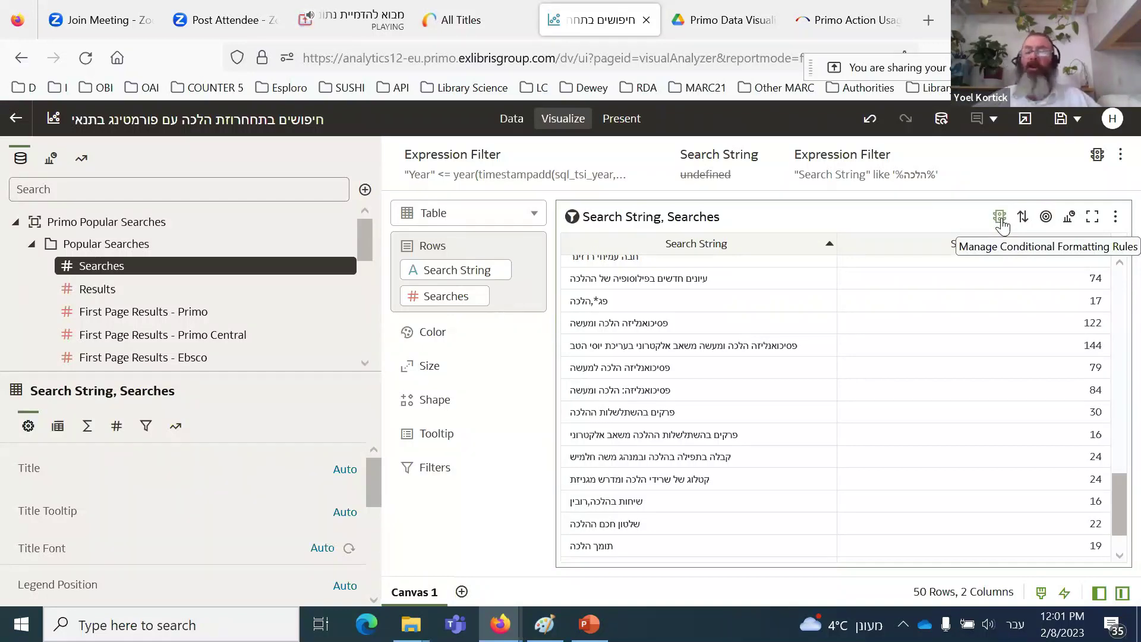
Step: Open a new conditional formatting rule for the Search String, Searches table and clear its default name
click(1000, 218)
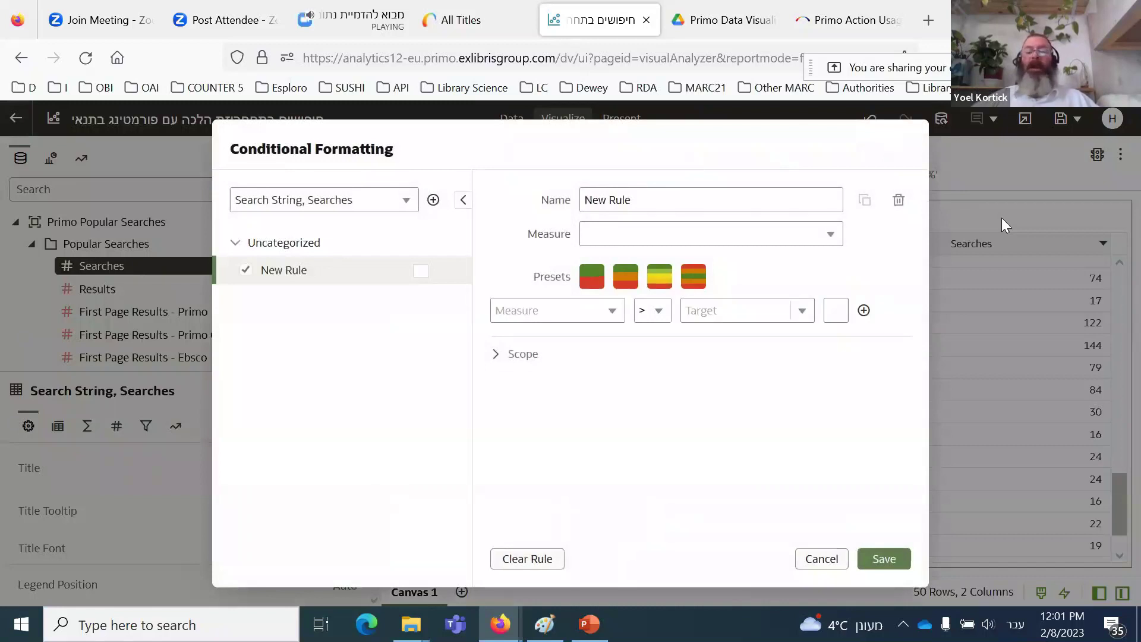
drag(710, 205, 513, 197)
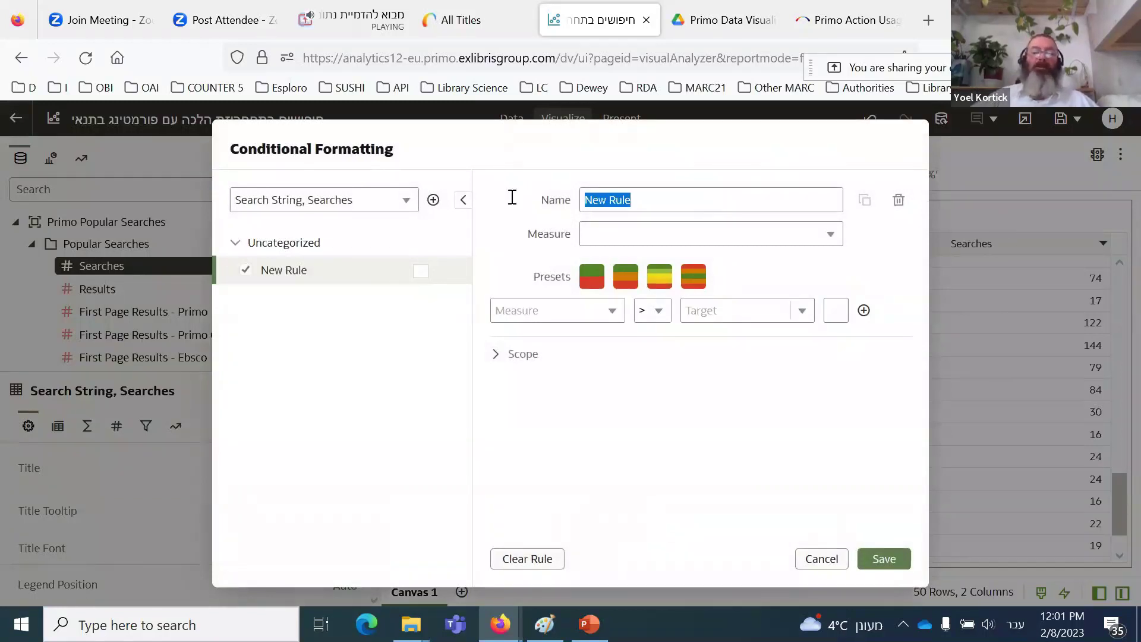
key(BackSpace)
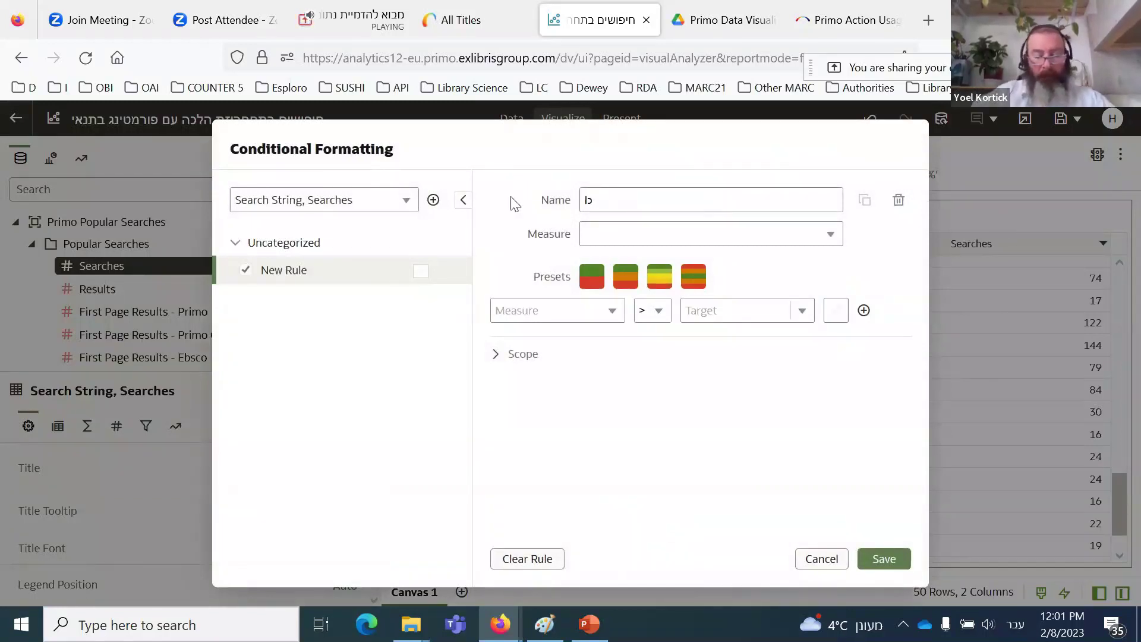
text(כ דקשרו)
key(BackSpace)
text(ביק)
key(BackSpace)
key(BackSpace)
key(BackSpace)
key(BackSpace)
key(BackSpace)
key(BackSpace)
key(BackSpace)
key(BackSpace)
key(BackSpace)
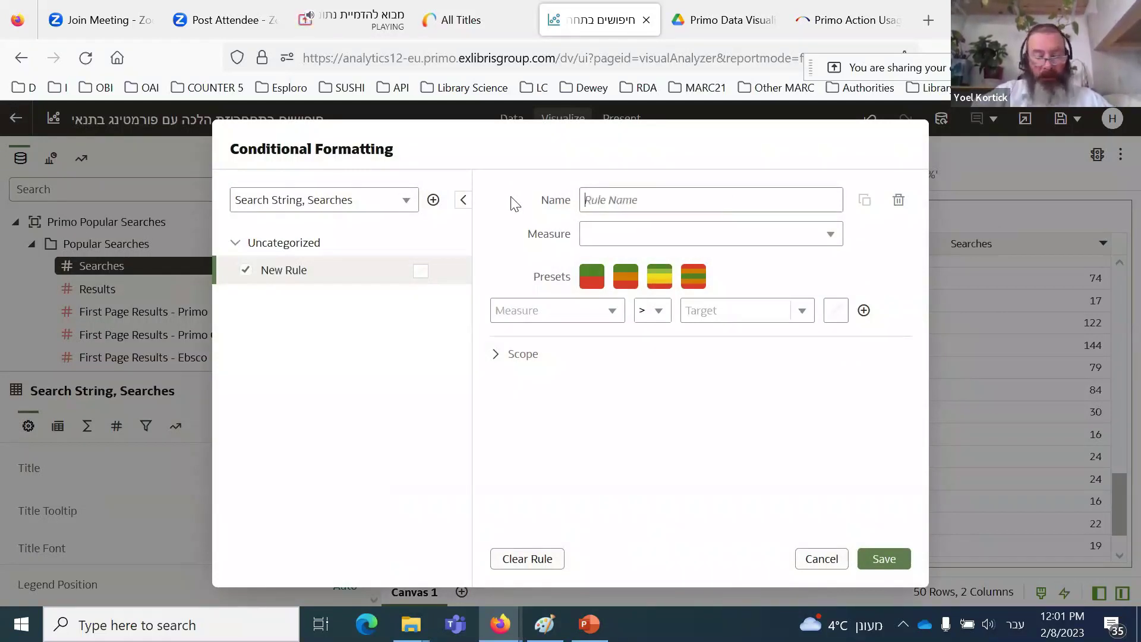
Step: Name the conditional formatting rule 'אם יש יותר או שווה ל 50 חיפושים אז יהיה אשום בולט'
text(אם יש יותר )
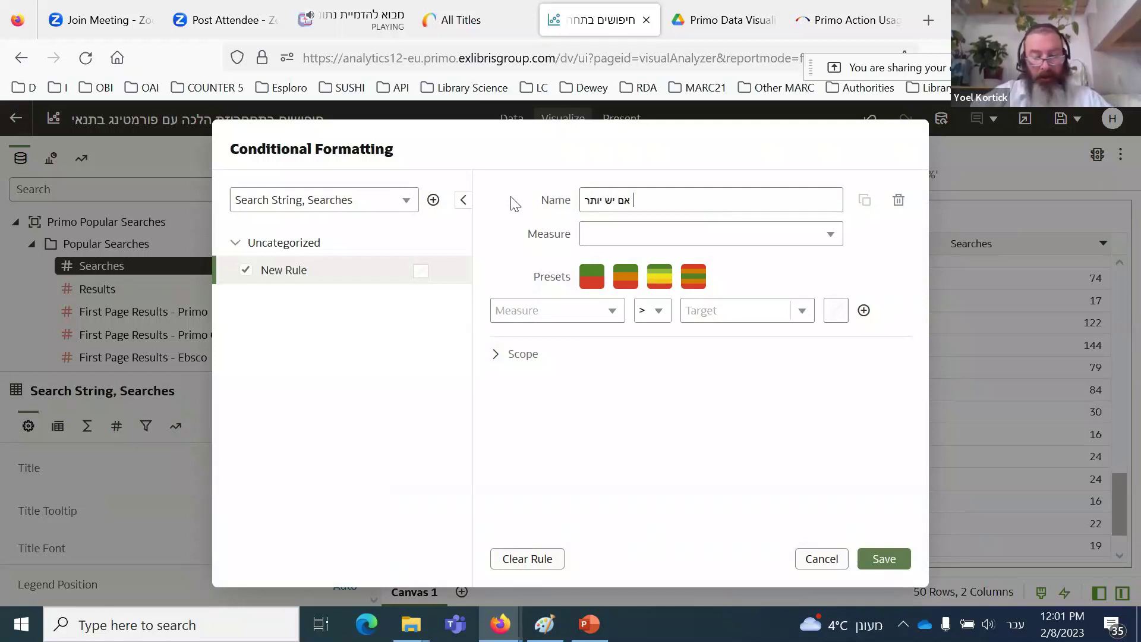
text(מ)
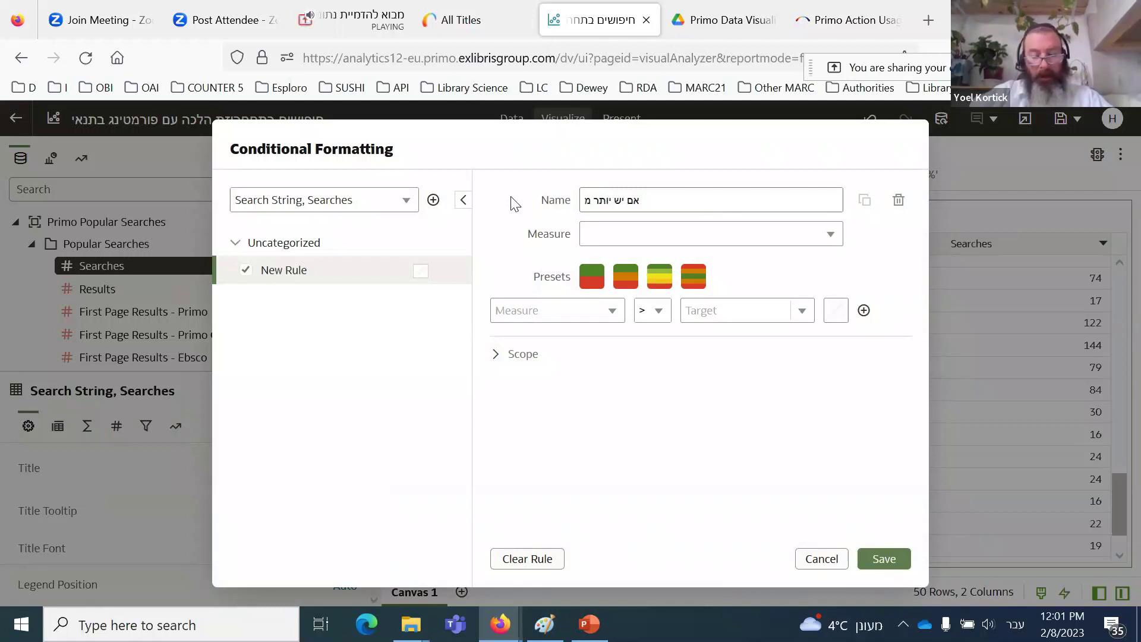
text(50)
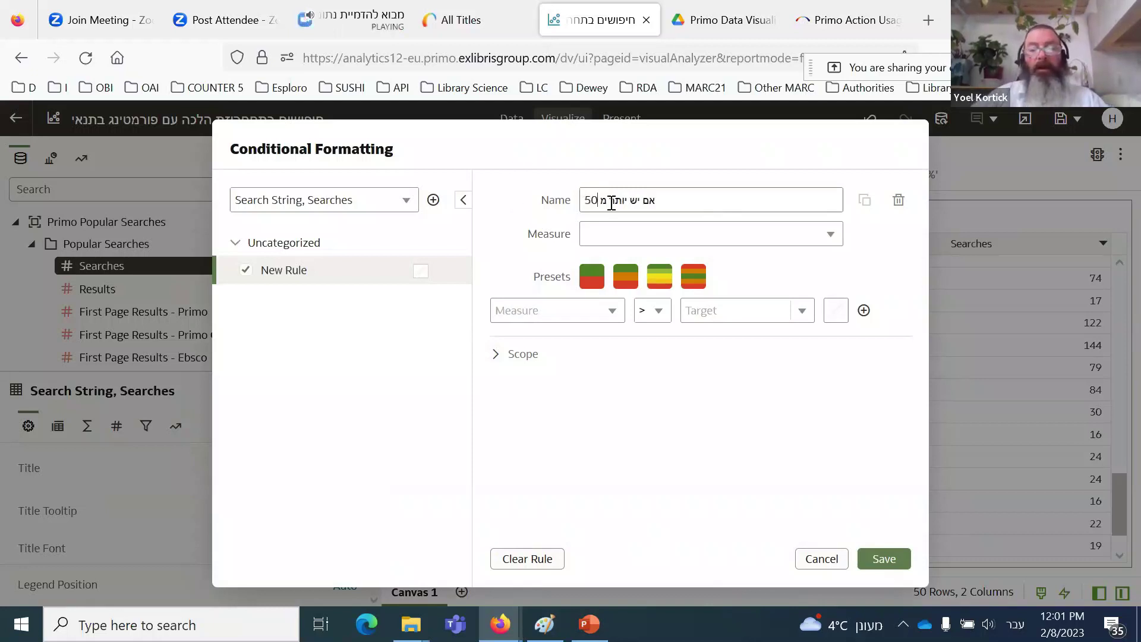
click(614, 203)
text(א )
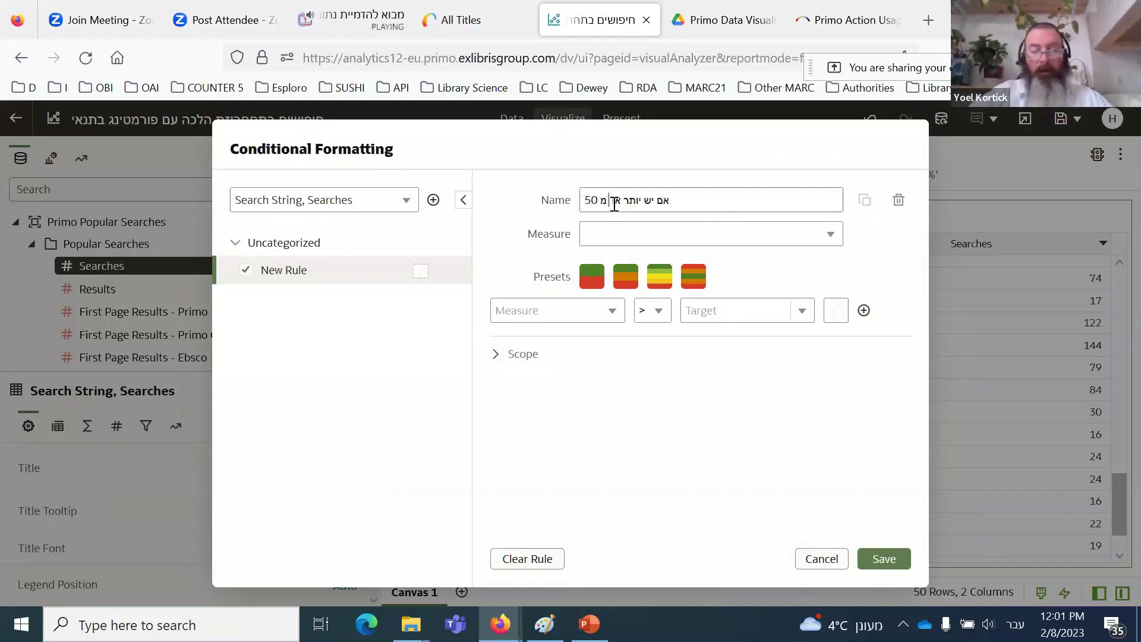
text(ו פ)
text(ו שו)
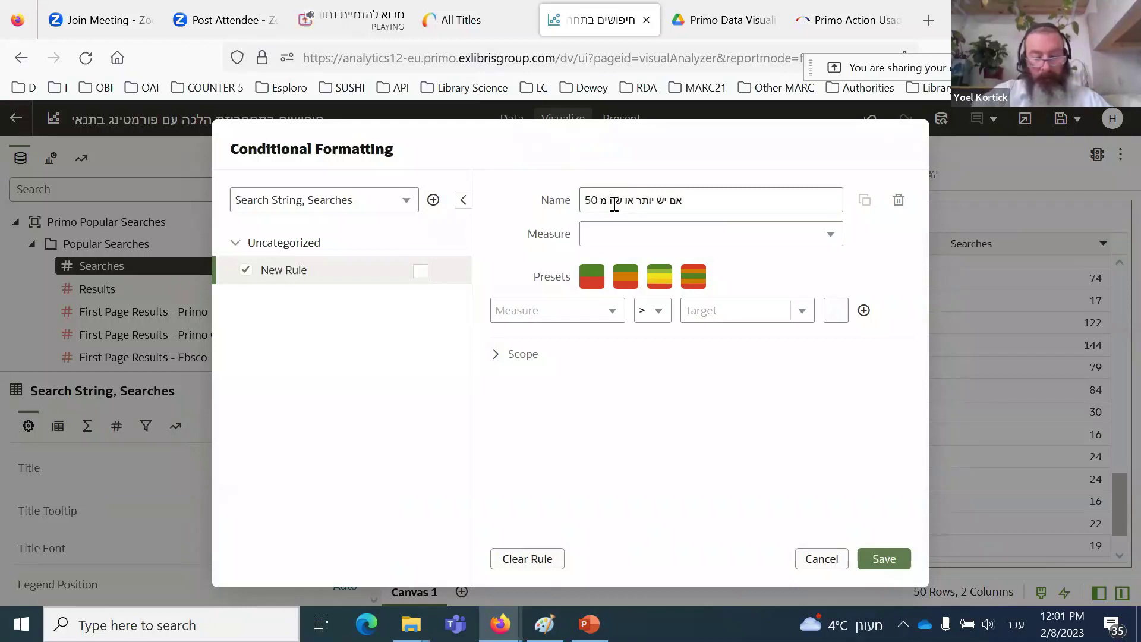
text(וה)
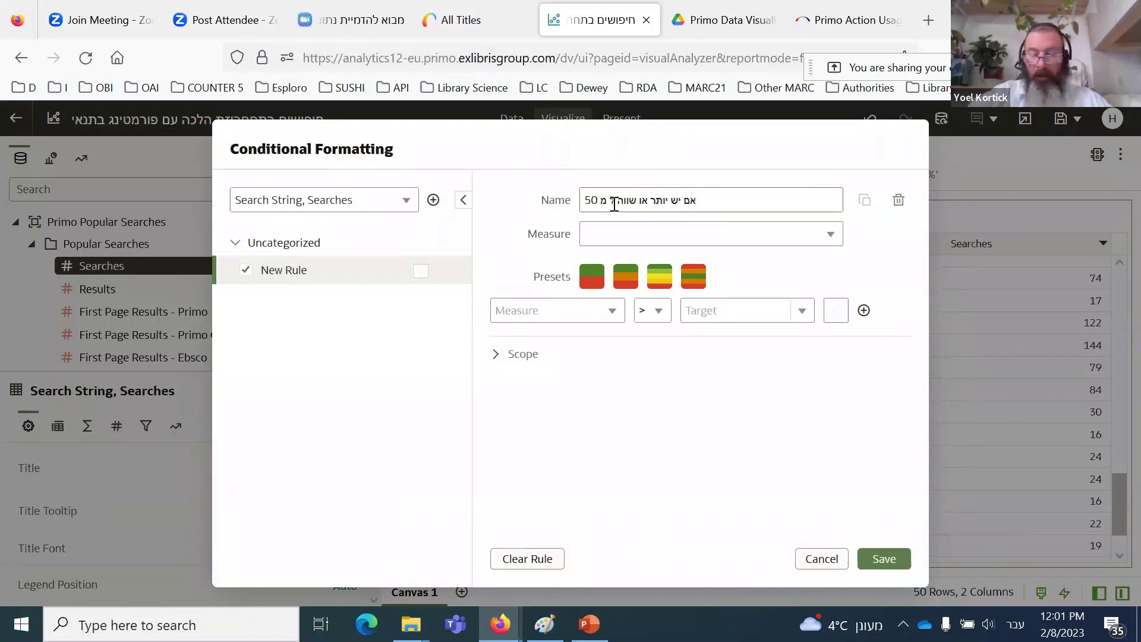
key(BackSpace)
text(ל)
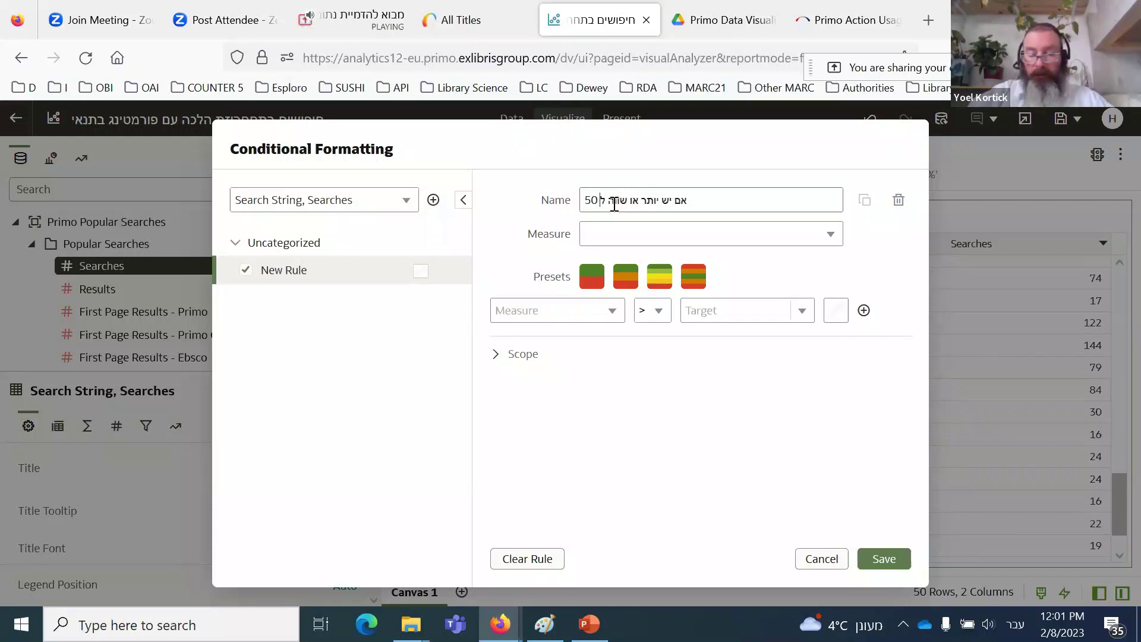
text( 50 חי)
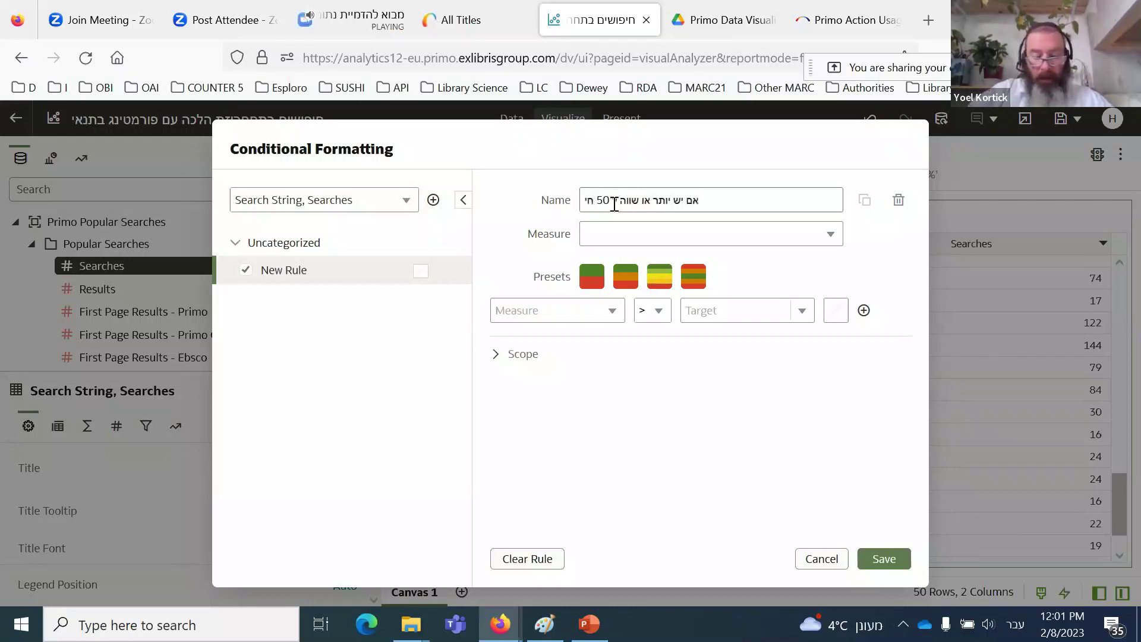
text(פושים)
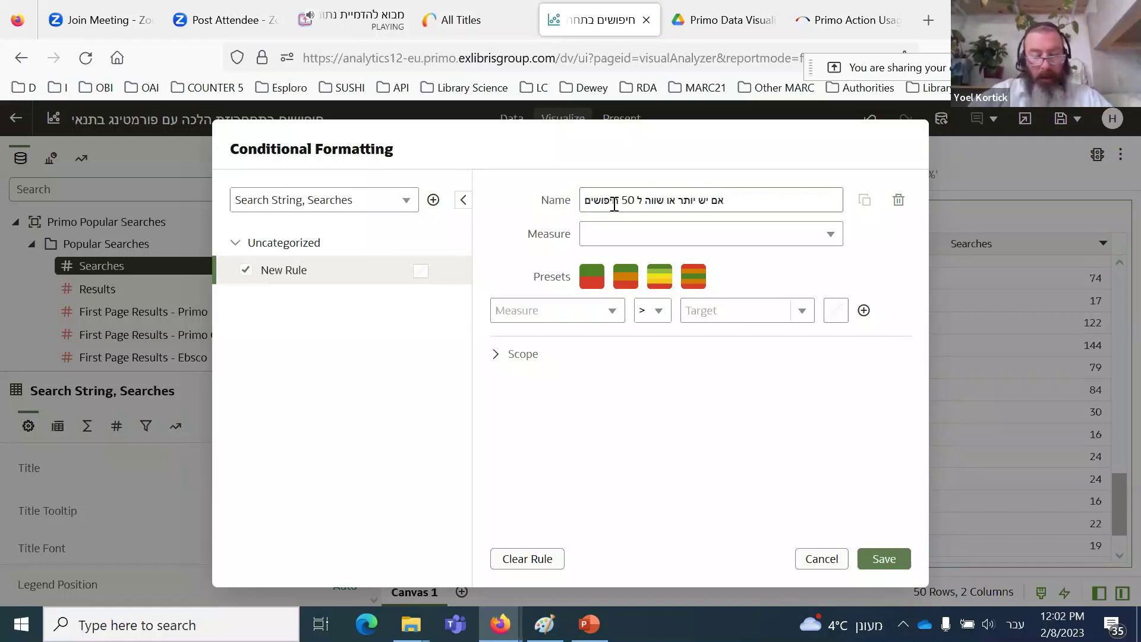
text( אז יהיה)
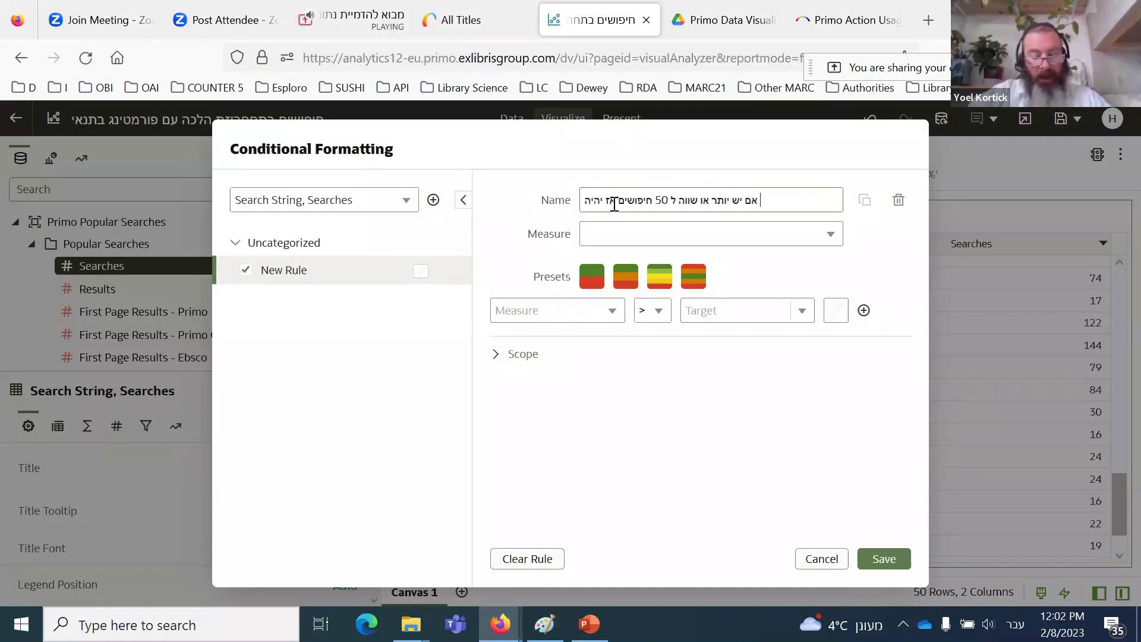
text( אדום ב)
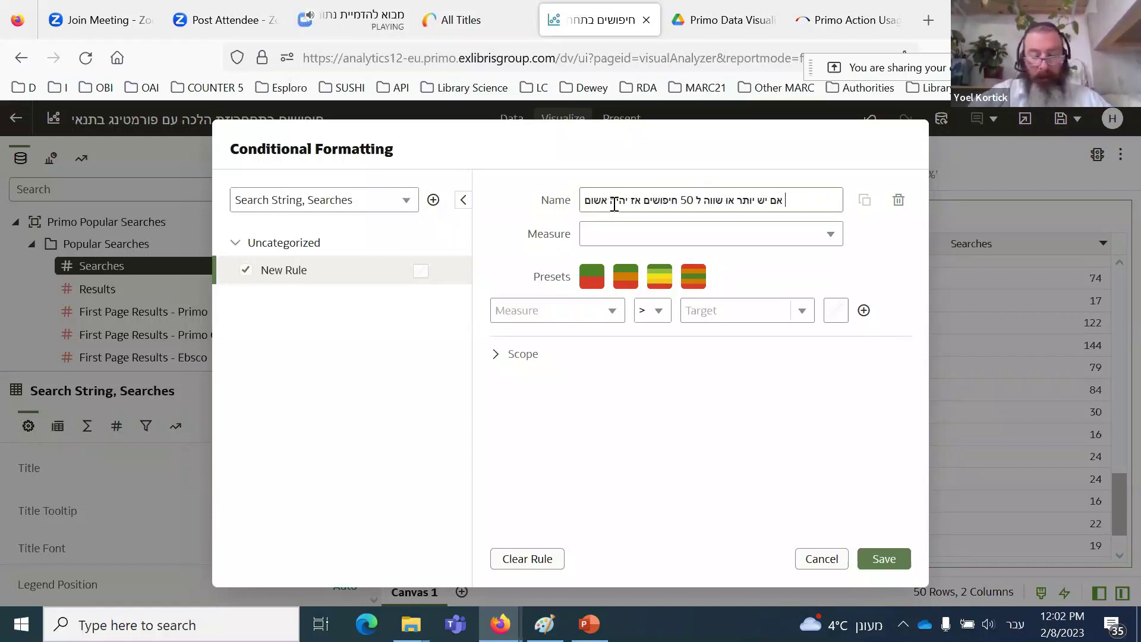
text(ולט)
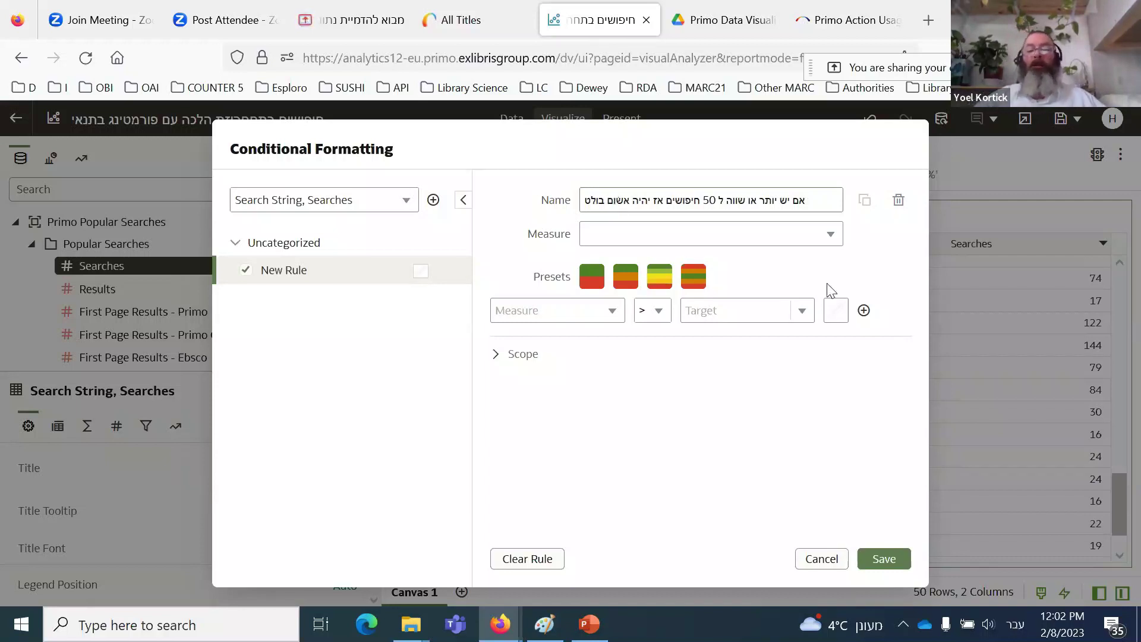
Step: Set the rule's measure to the Searches visualization column and its condition to Searches ≥ 50
click(830, 234)
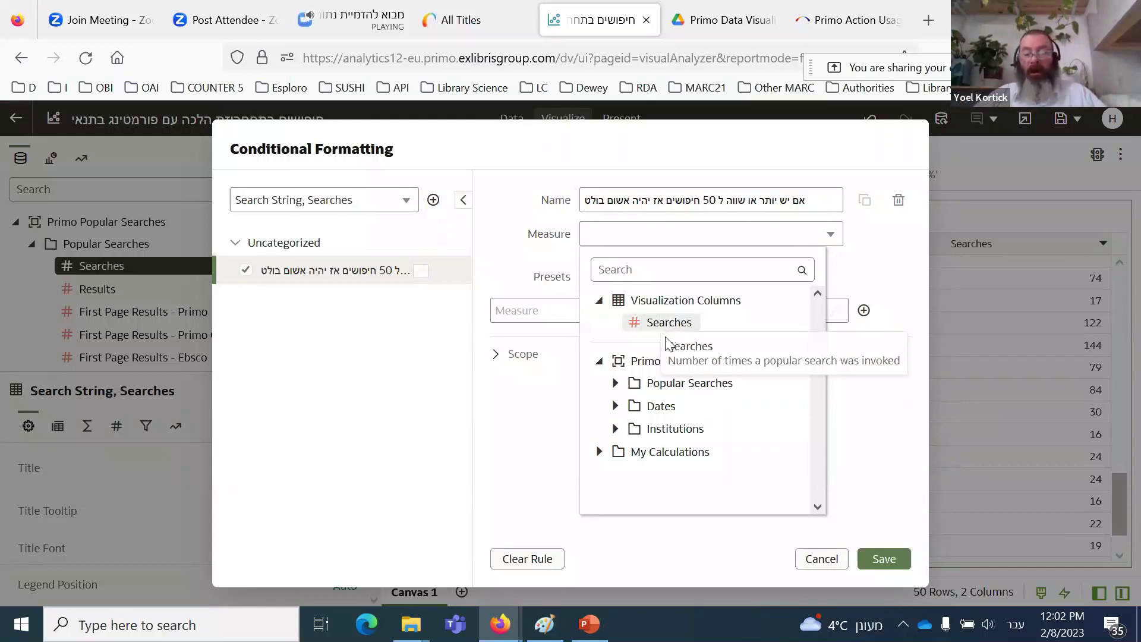
click(616, 384)
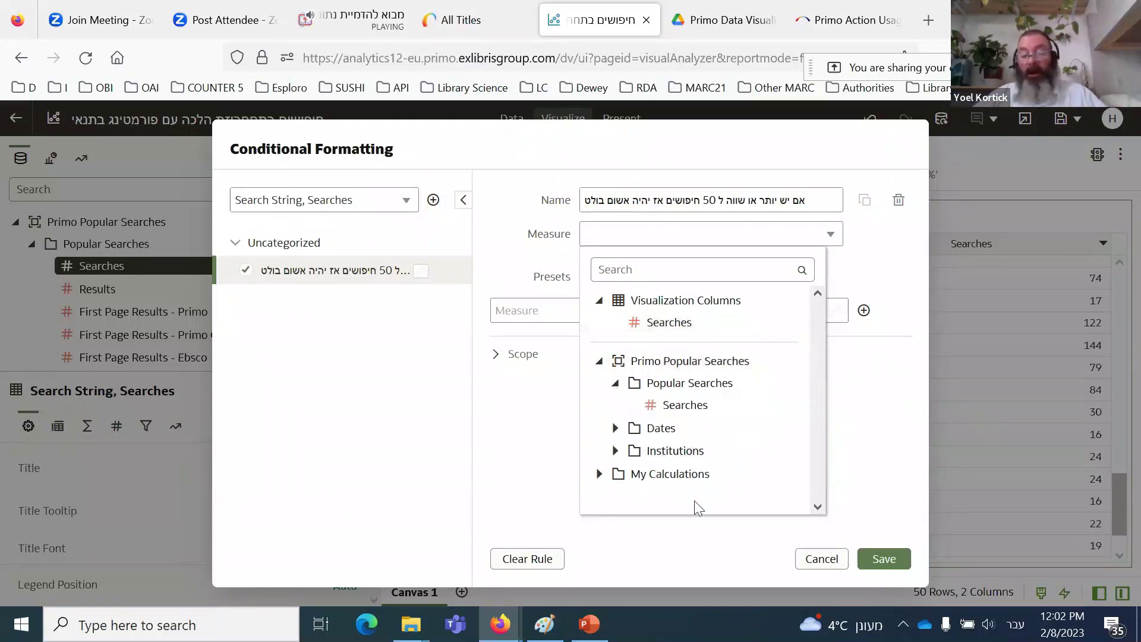
click(616, 384)
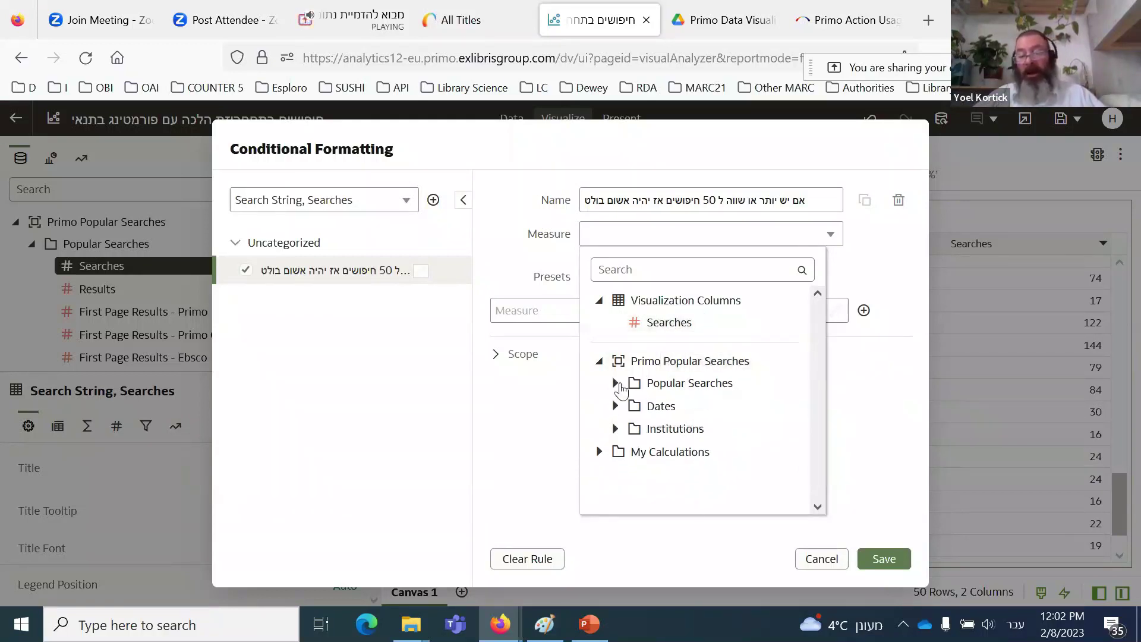
click(669, 324)
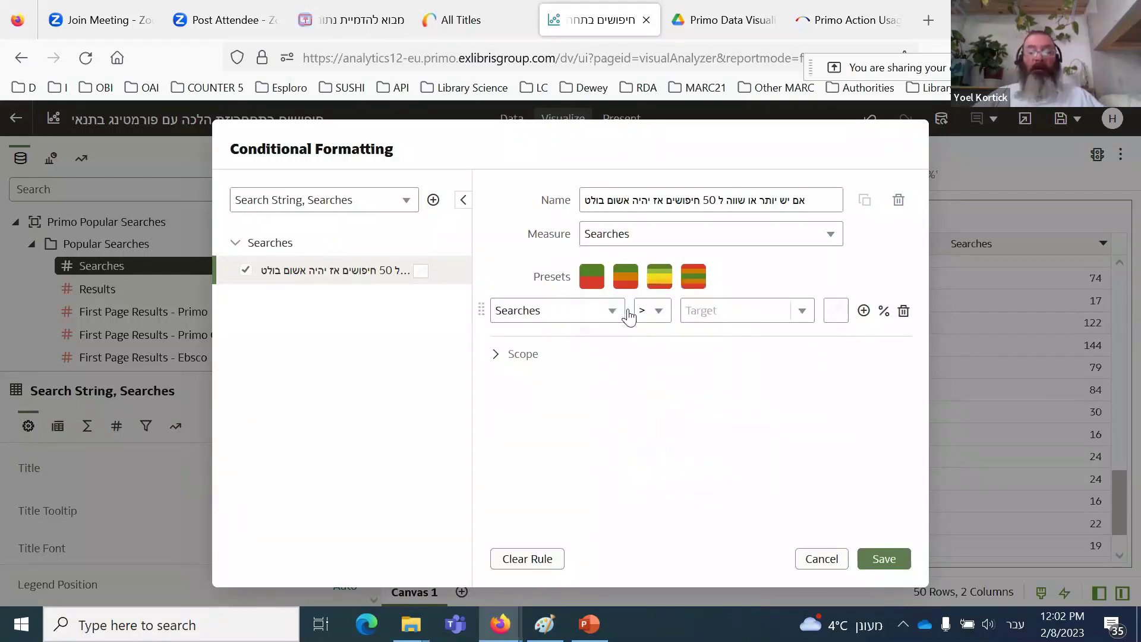
click(641, 317)
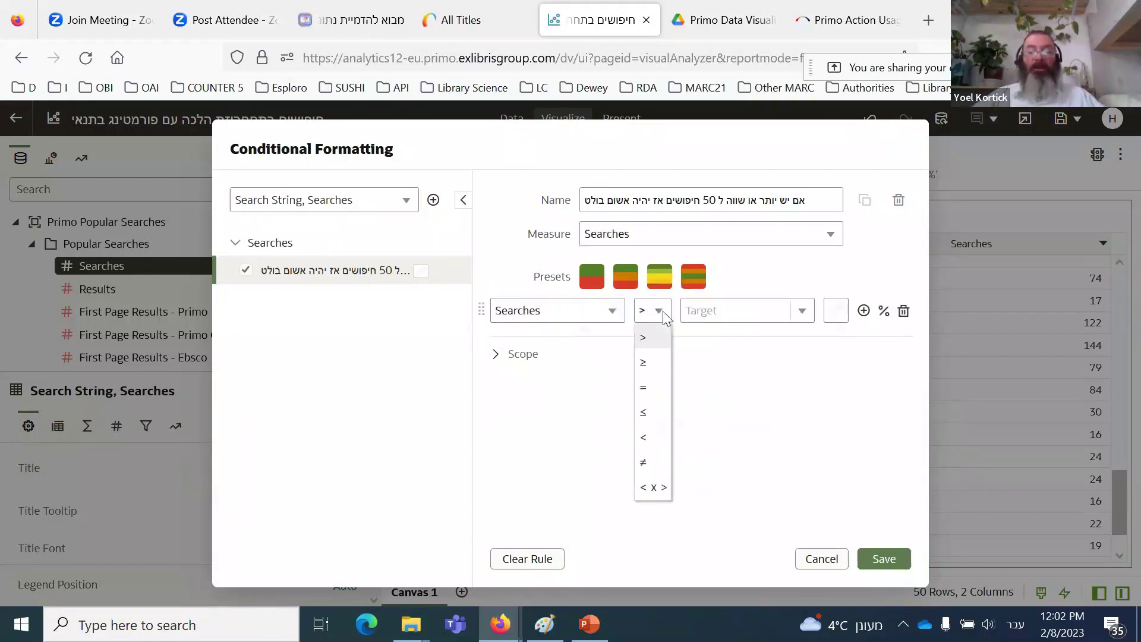
click(648, 368)
click(728, 318)
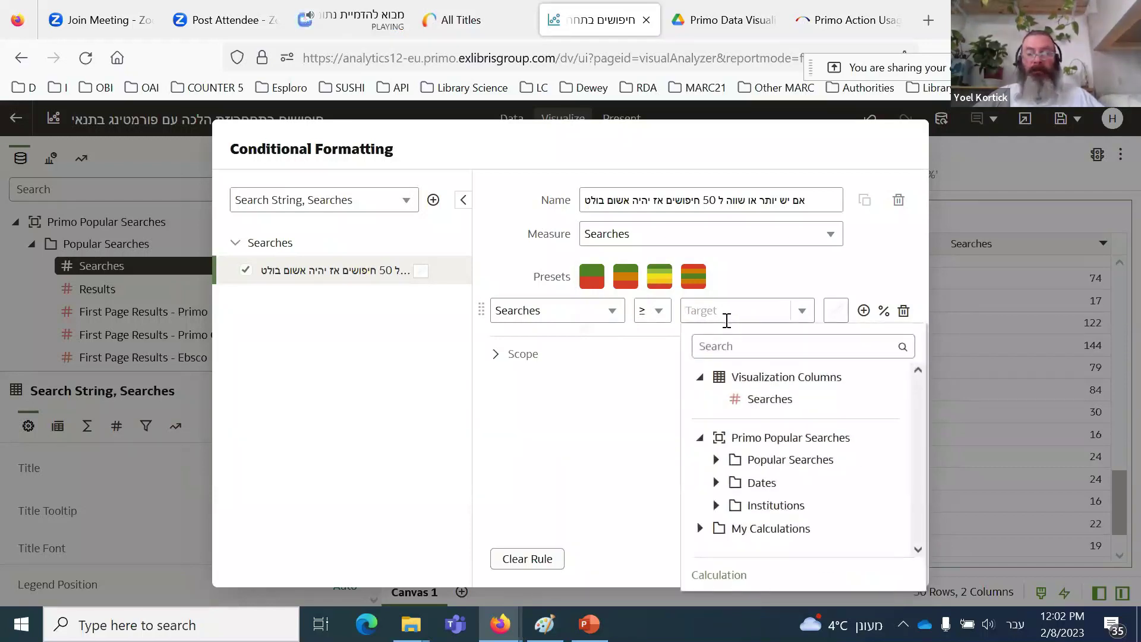
text(50)
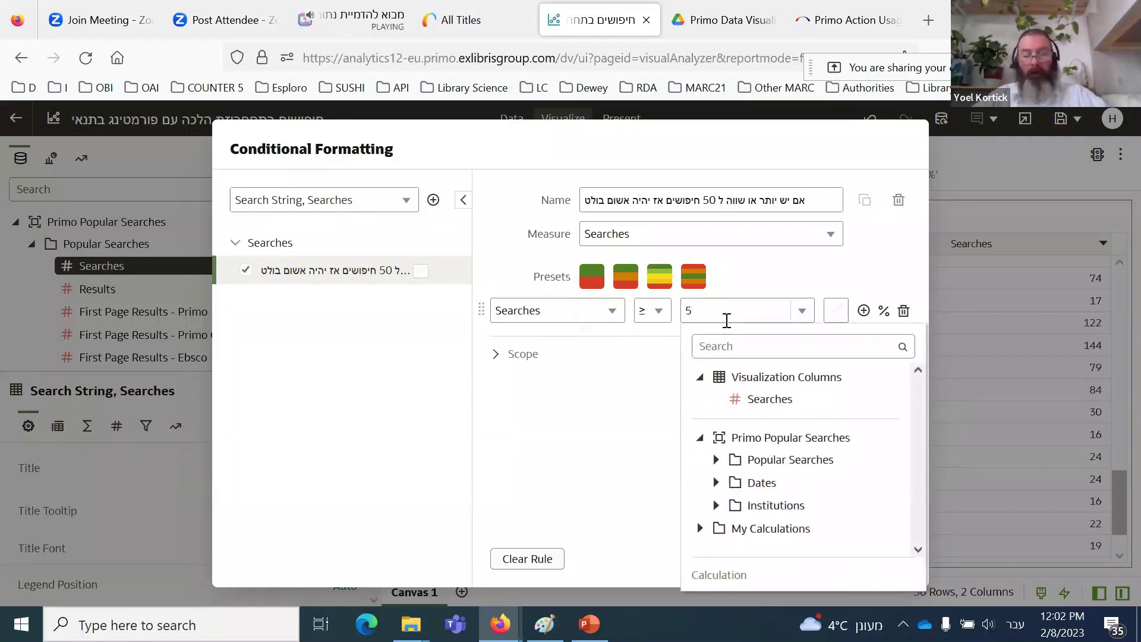
Step: Give the Searches ≥ 50 condition a red #f61010 fill and bold font, and save the conditional formatting rule
click(836, 319)
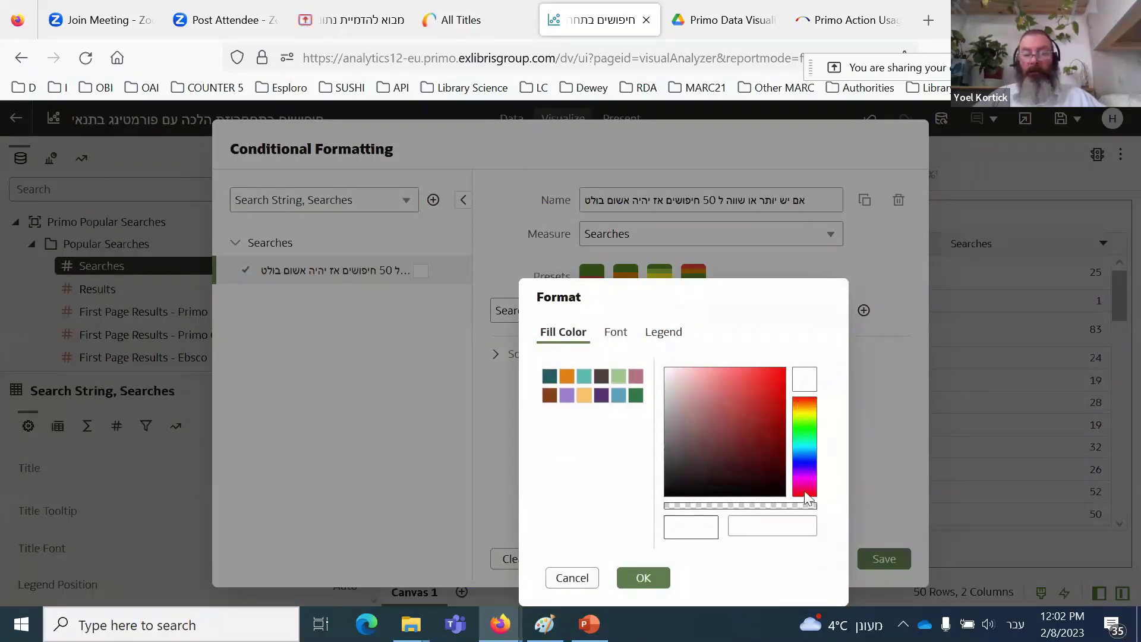
click(776, 371)
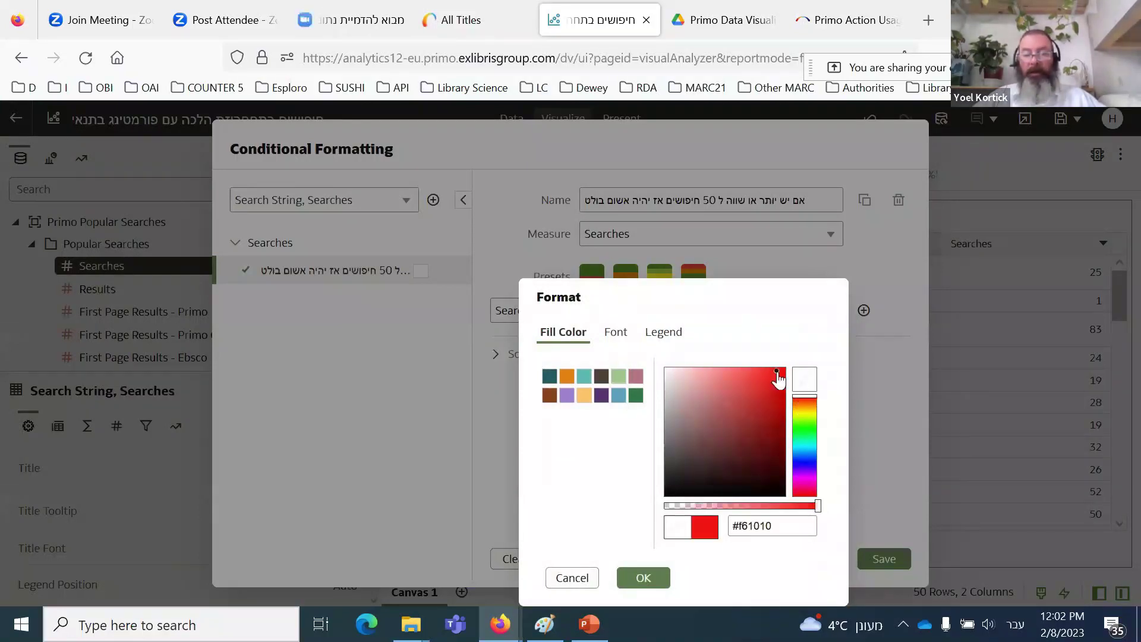
click(615, 333)
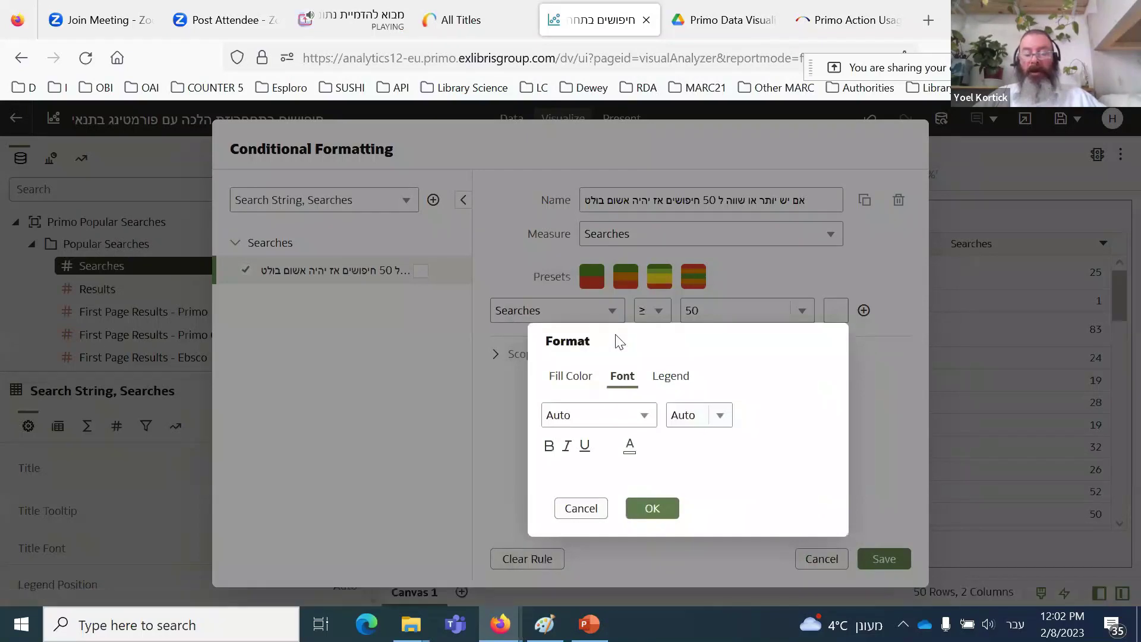
click(551, 452)
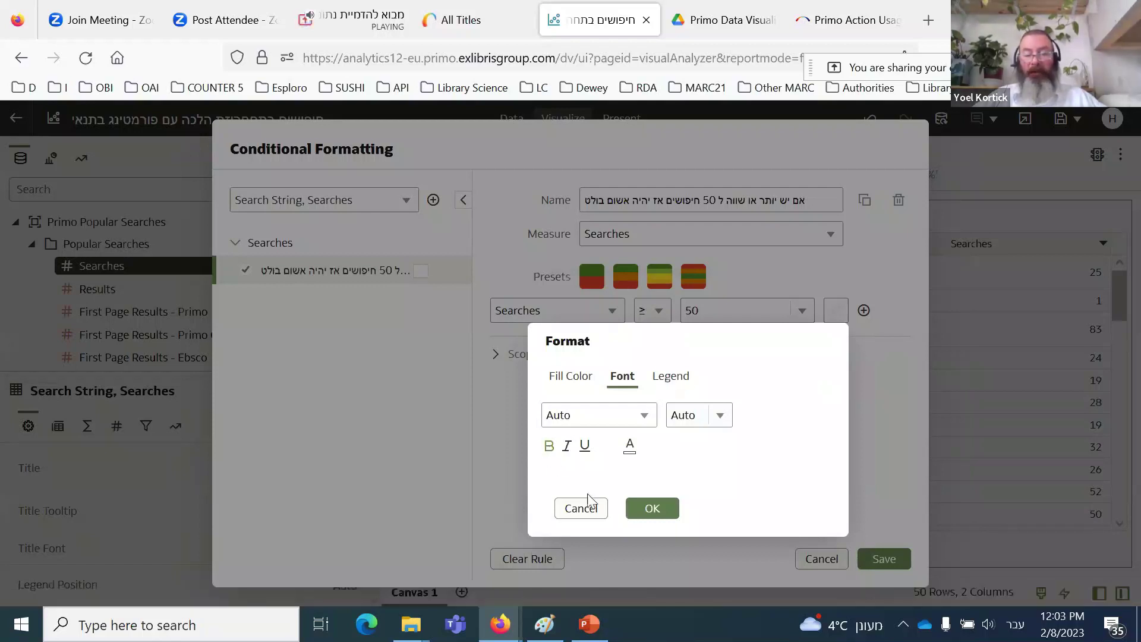
click(649, 510)
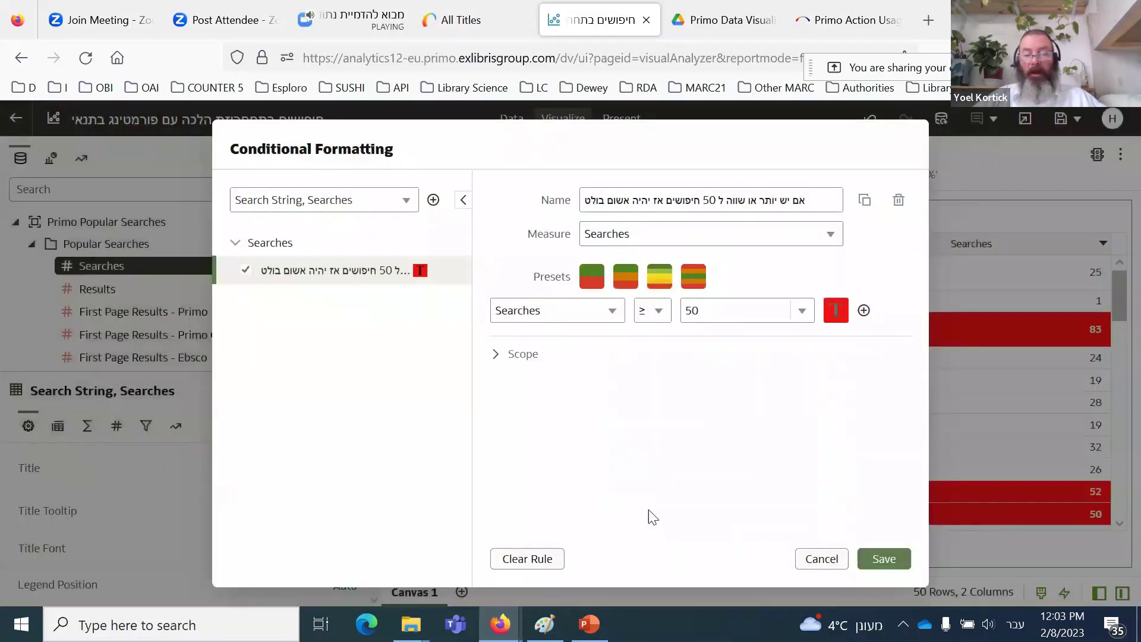
click(894, 560)
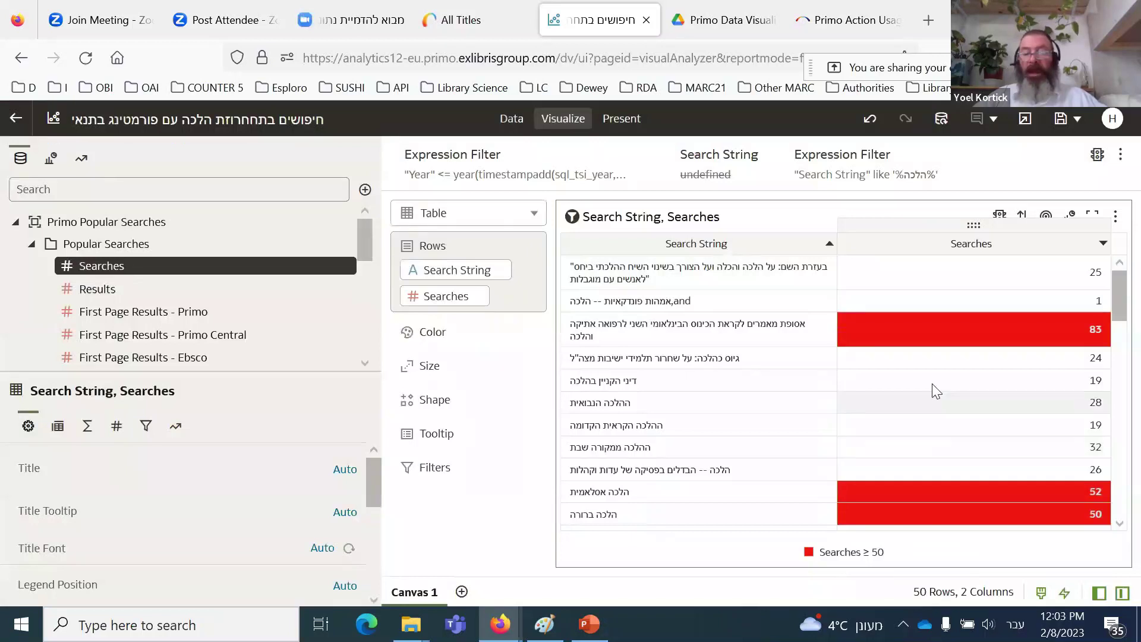
Step: Look through the whole search string table to check which search counts are highlighted, and read its legend
scroll(918, 329, down, 3)
scroll(918, 334, down, 3)
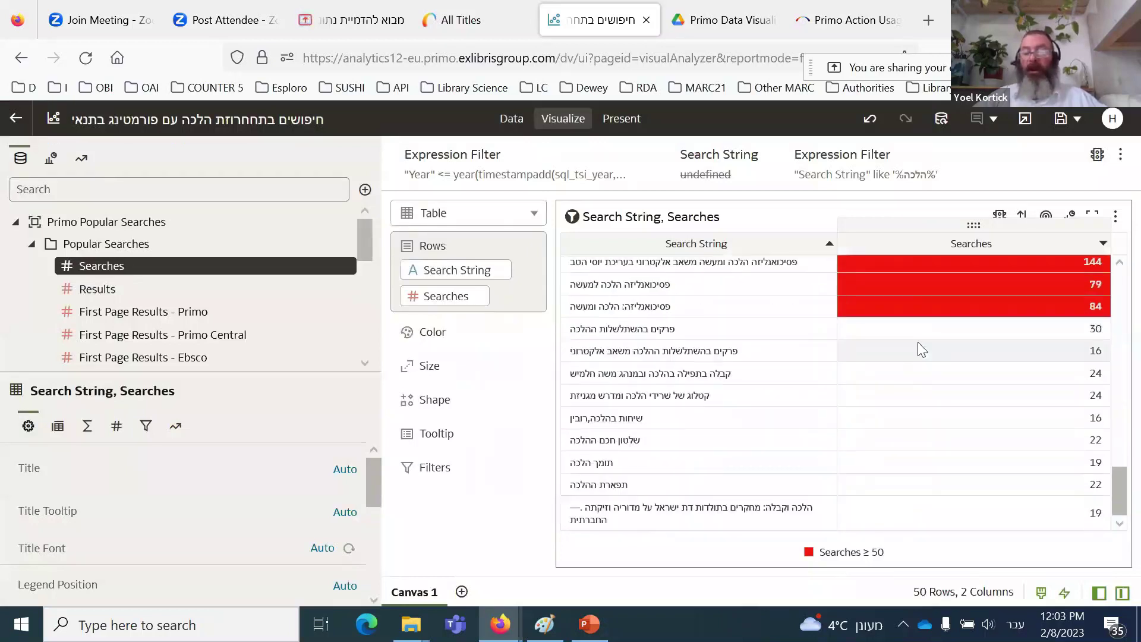
scroll(929, 352, up, 2)
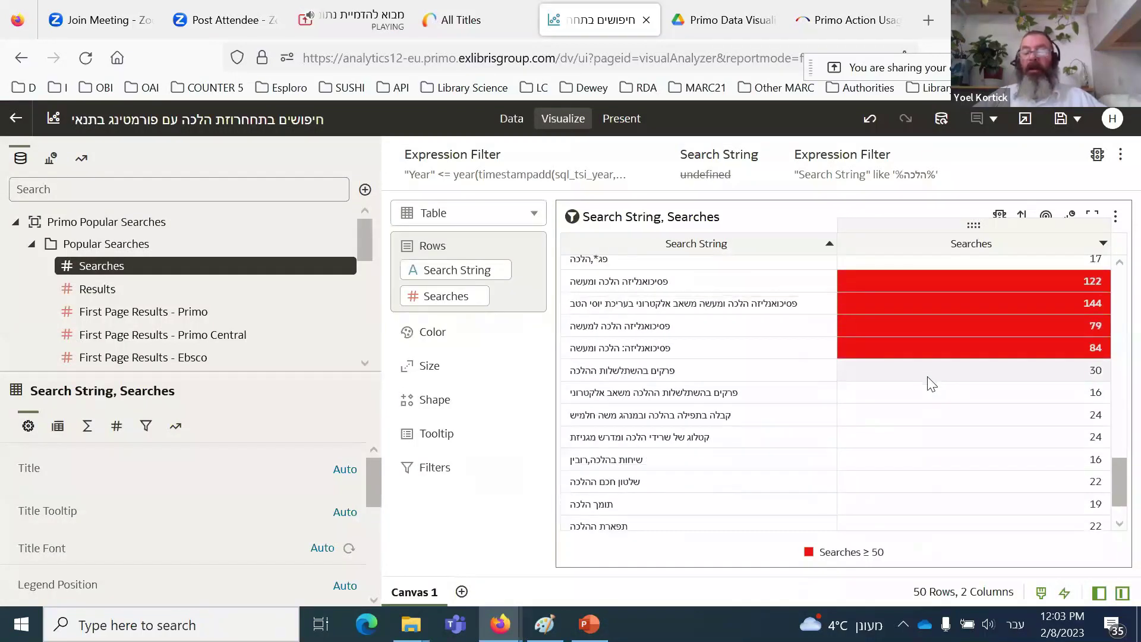
scroll(929, 378, up, 10)
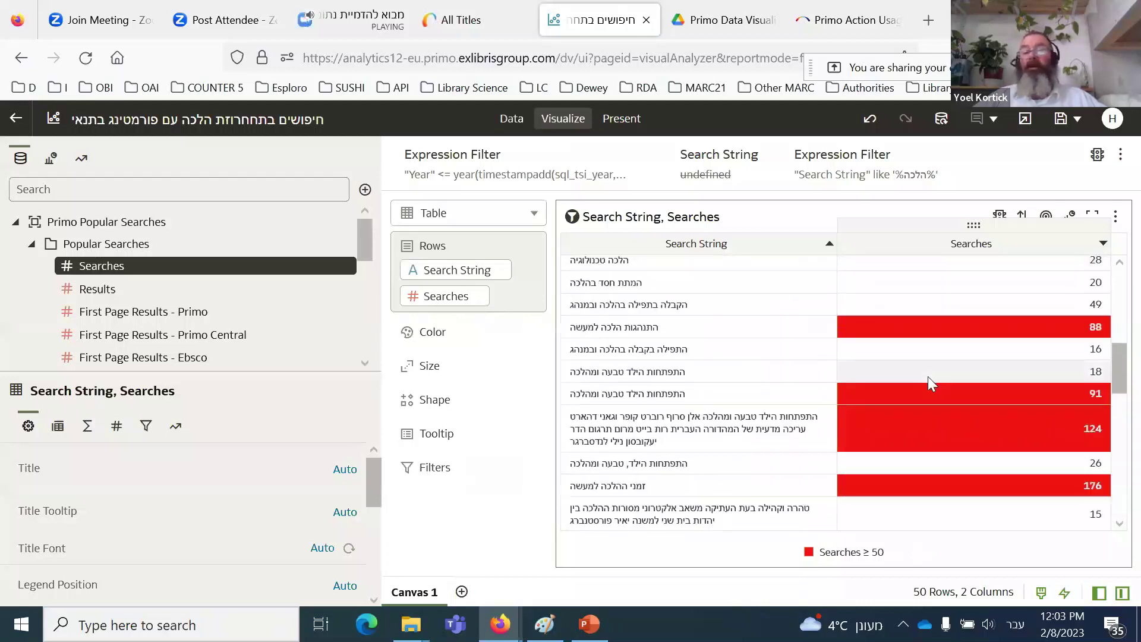
scroll(929, 378, up, 3)
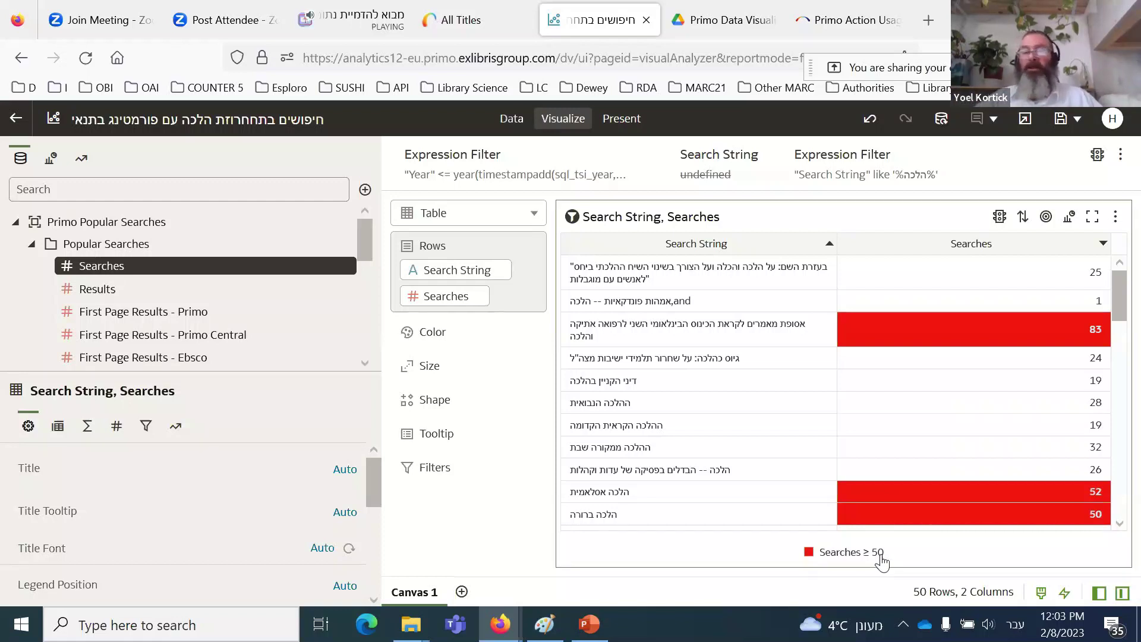
Step: Add the custom legend 'אדום בולט כשיש יותר מ 50' to the rule's format and save the conditional formatting
click(1000, 217)
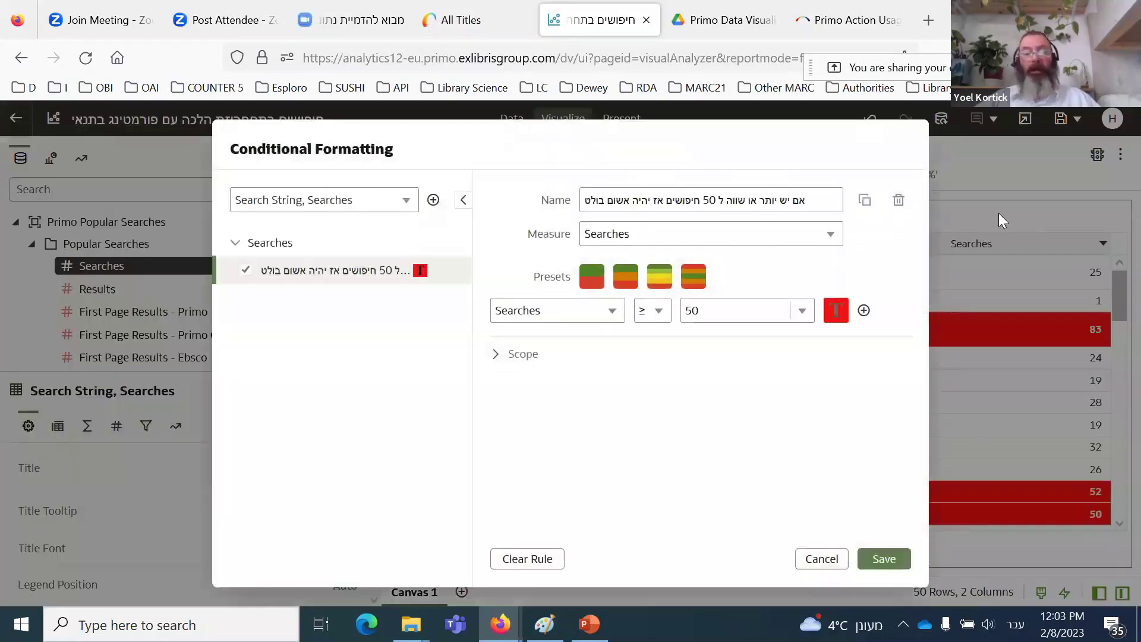
click(835, 315)
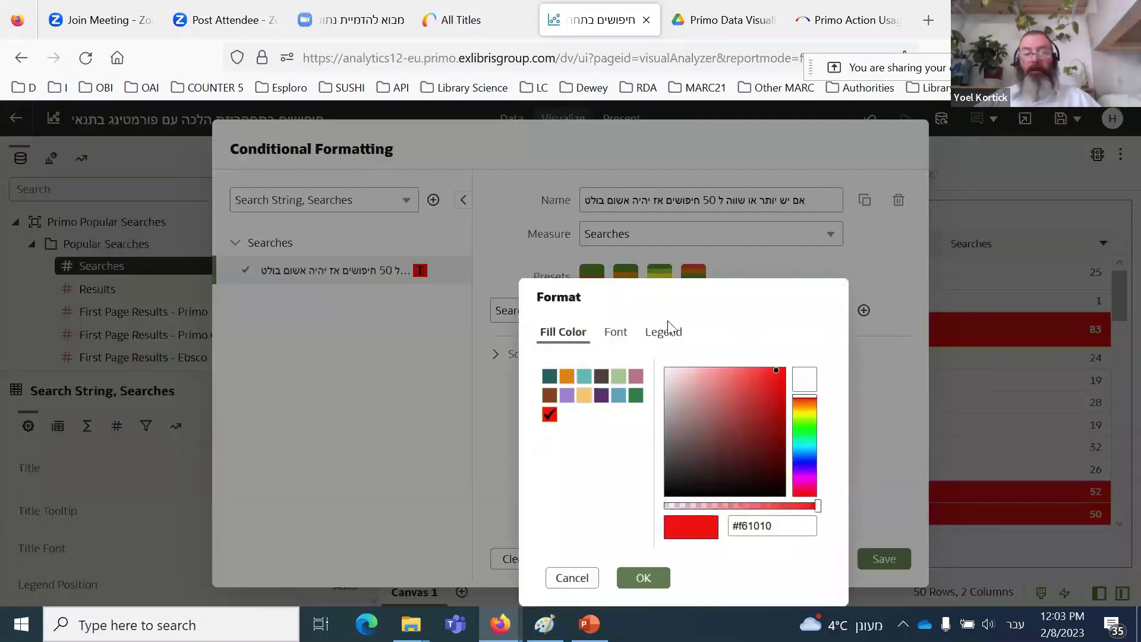
click(668, 336)
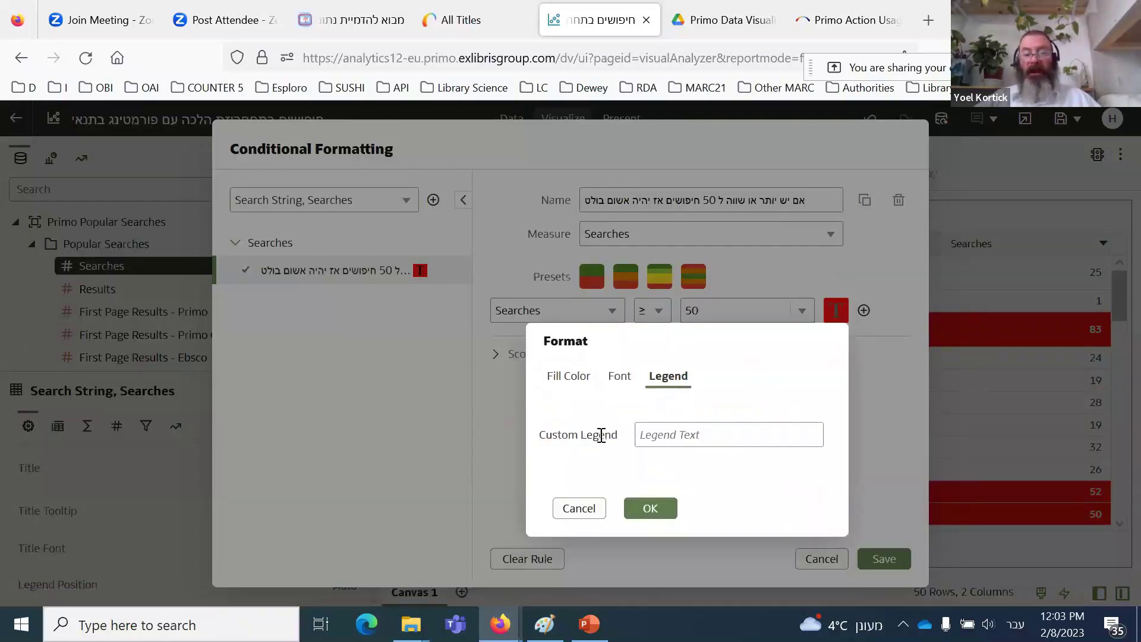
click(696, 441)
key(alt+shift)
text(tr)
key(BackSpace)
key(alt+shift)
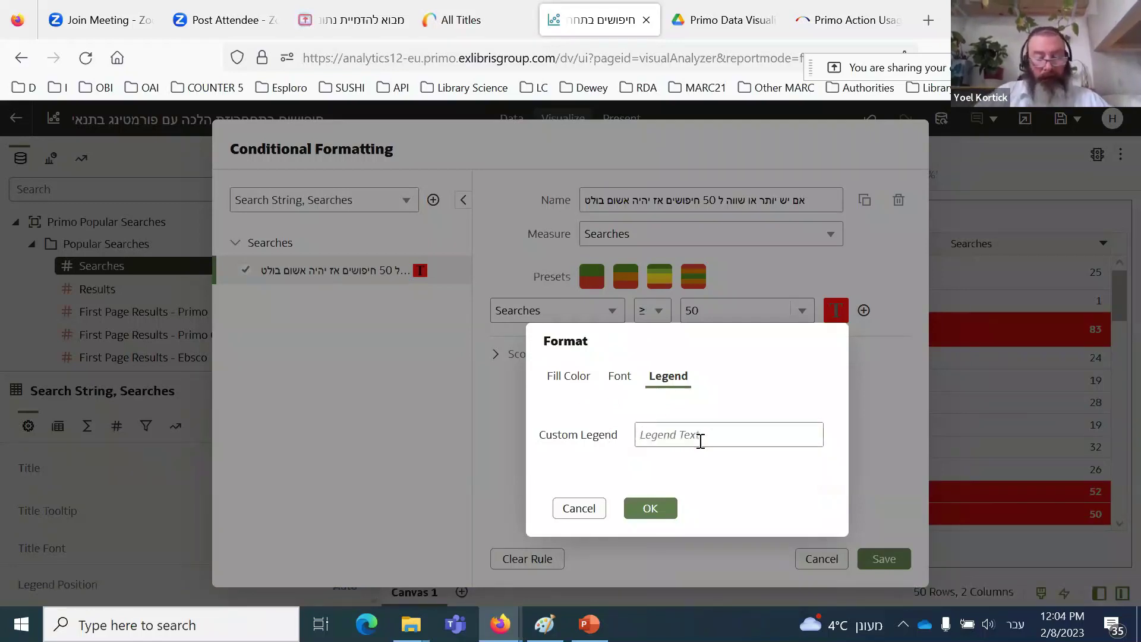
text(א)
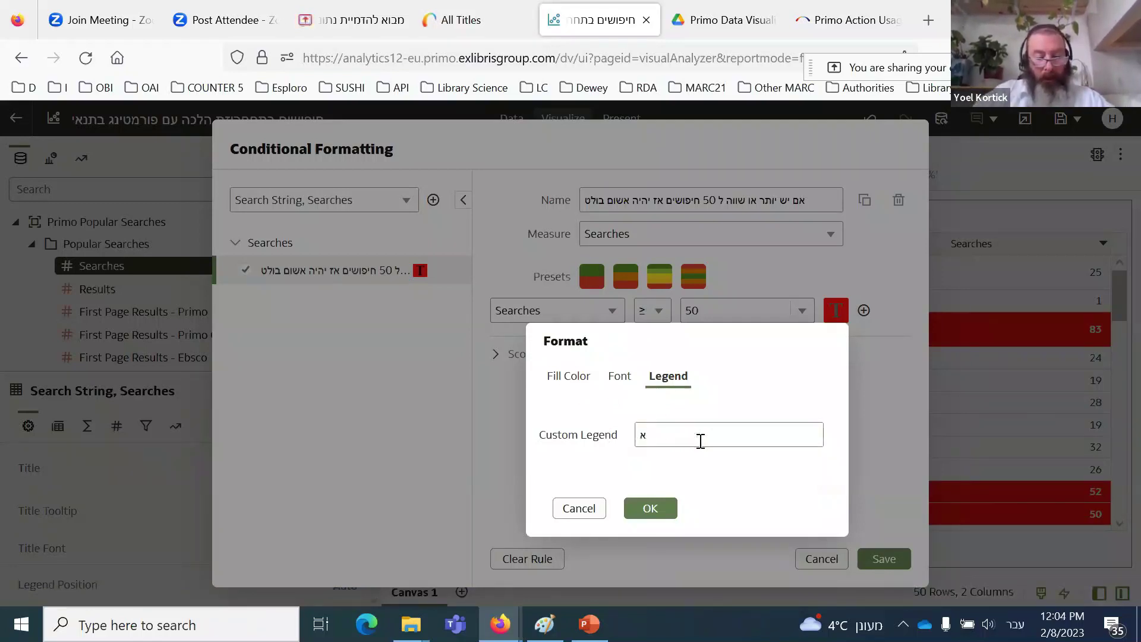
text(דום )
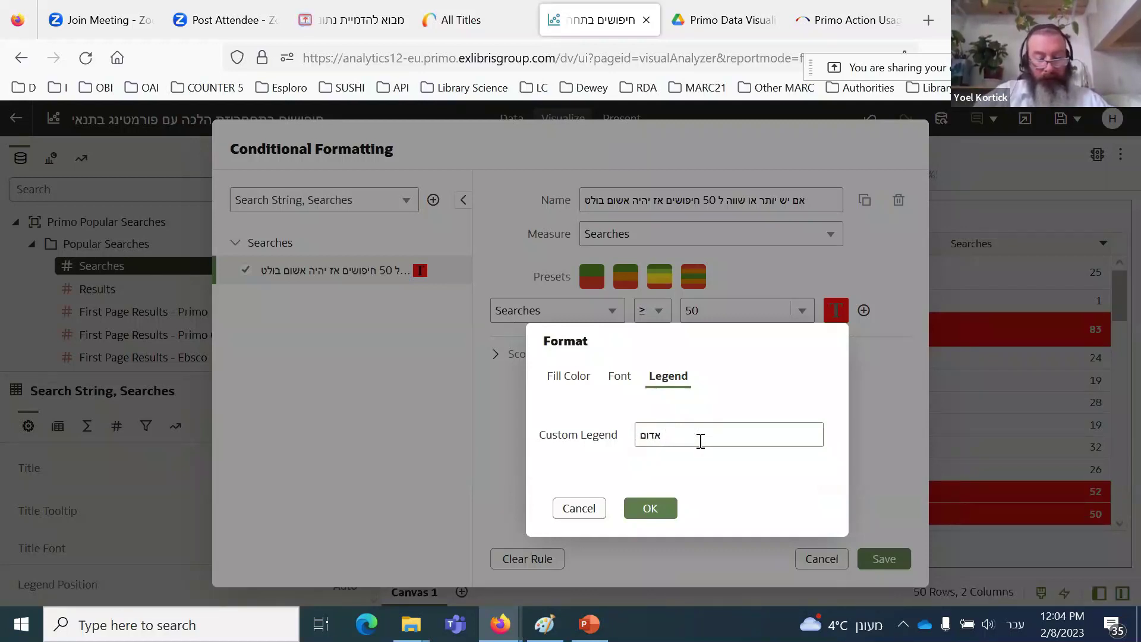
text(בולט כשיש יותר מ)
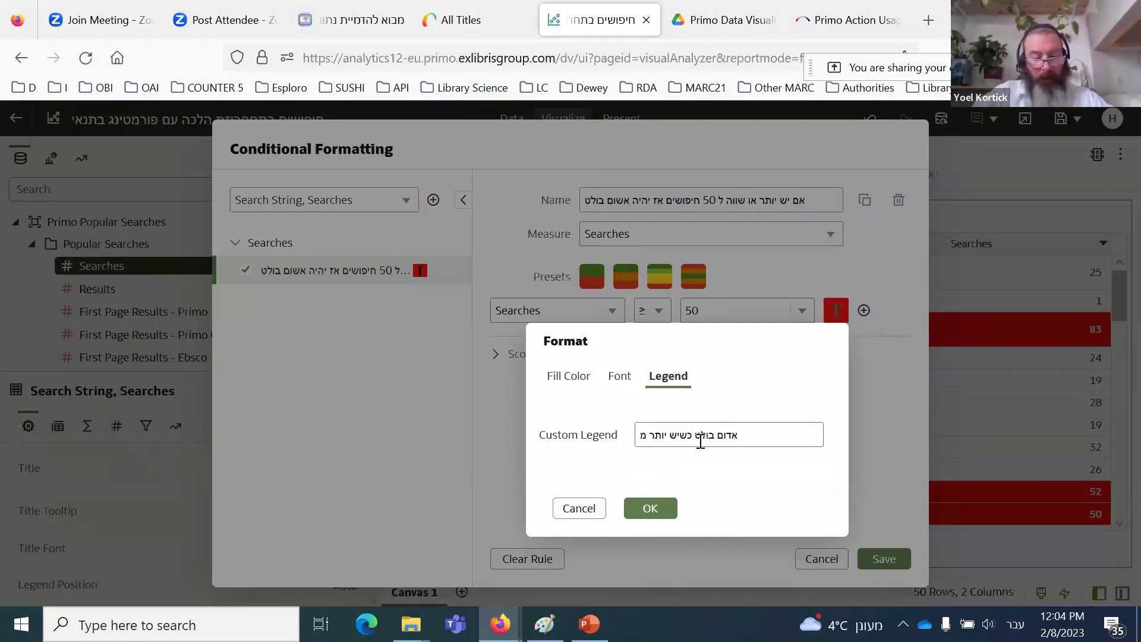
text( 50)
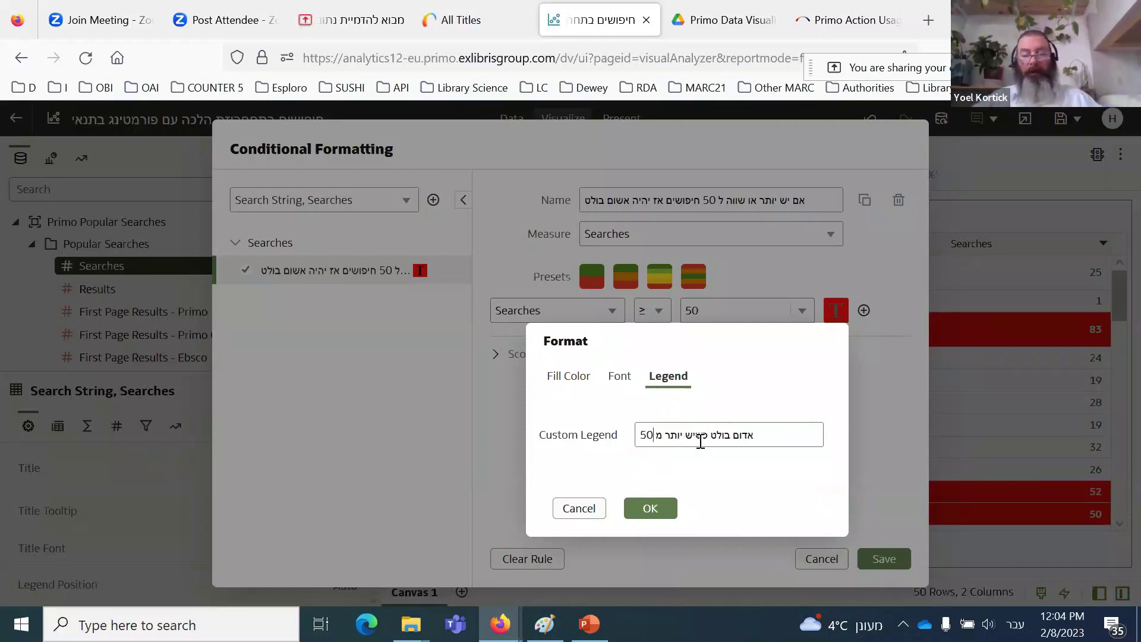
click(659, 507)
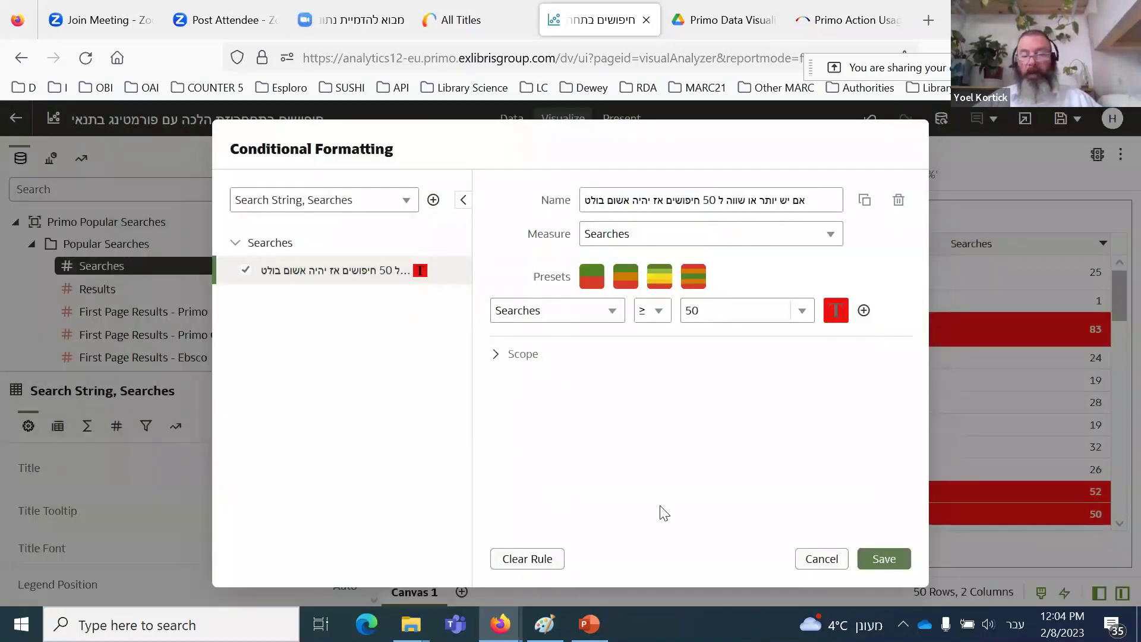
click(885, 559)
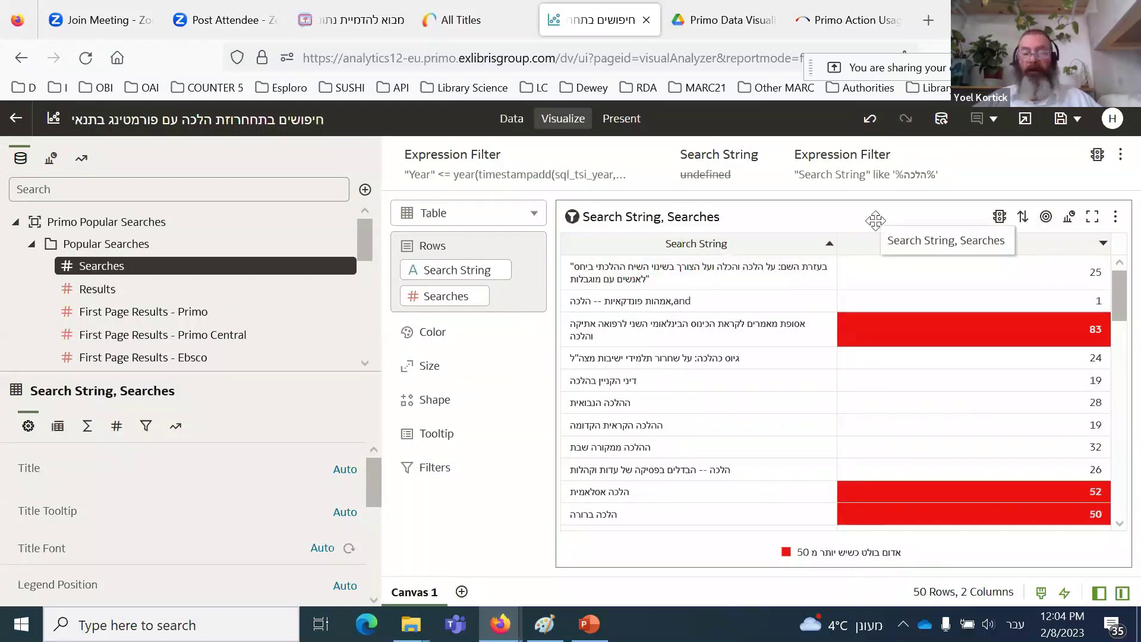
Step: Switch to Alma, open the Analytics Object List and filter it by the source system Primo
click(497, 23)
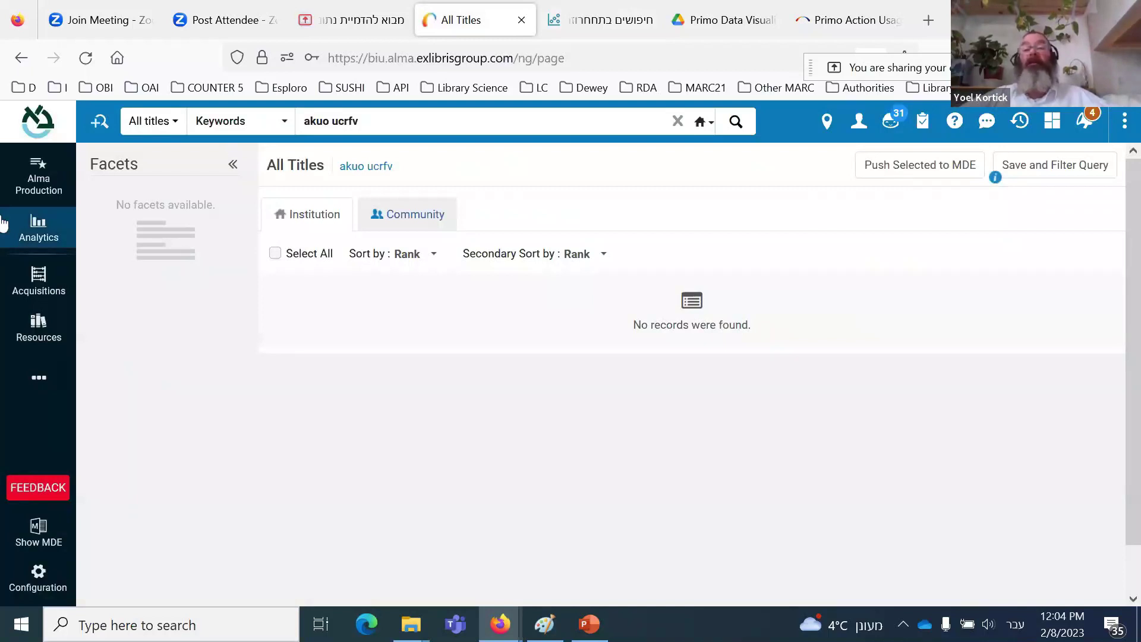
click(36, 224)
click(159, 457)
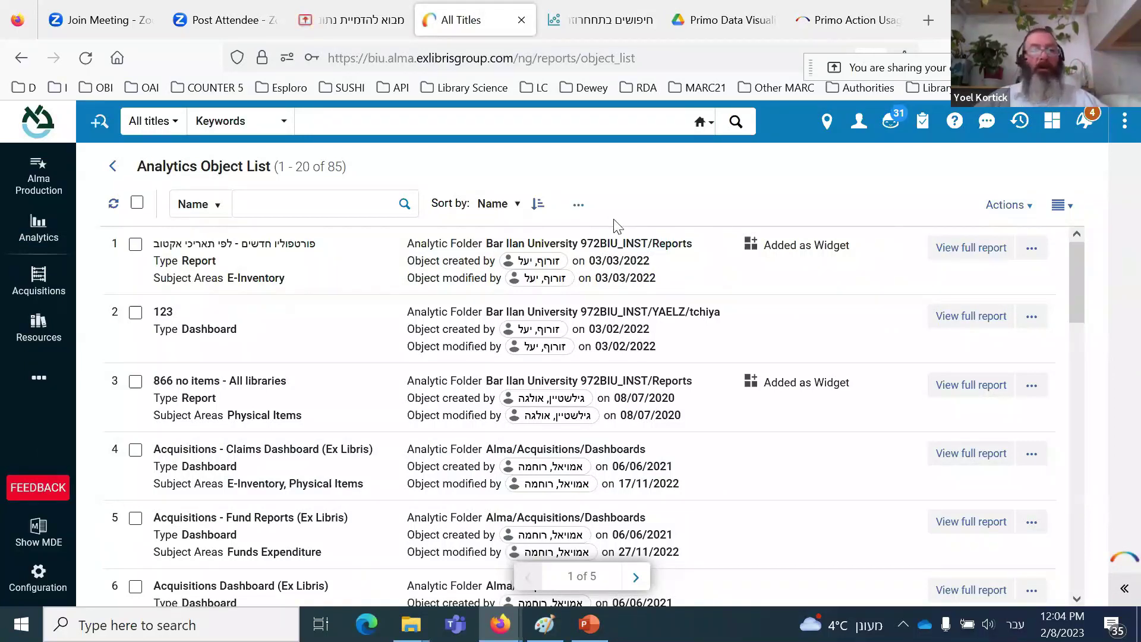
click(577, 208)
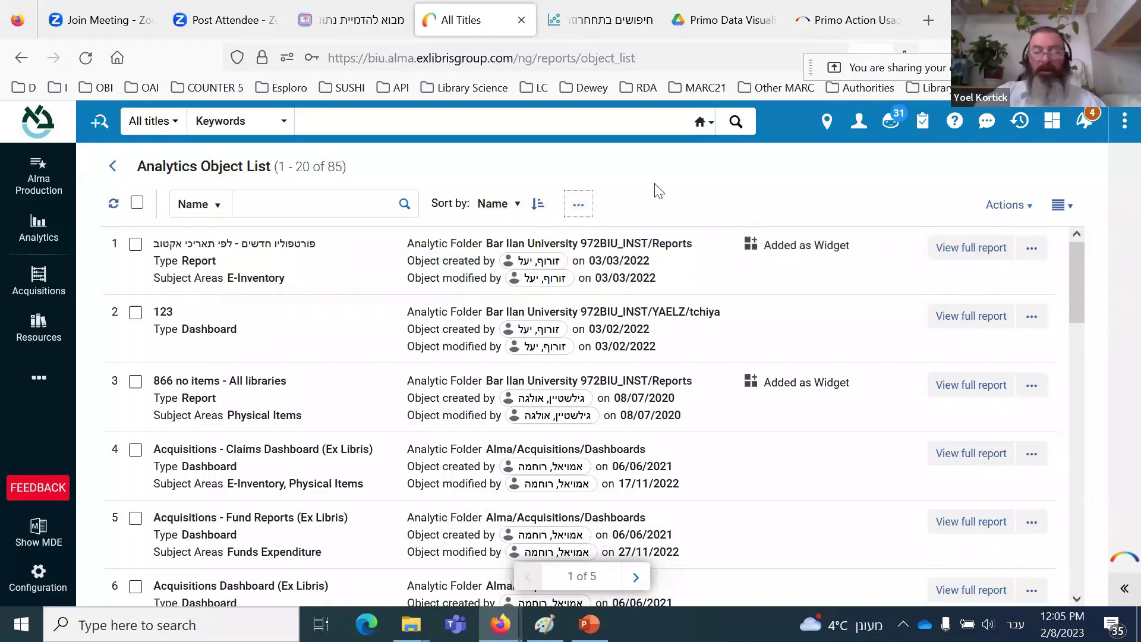
key(ctrl+minus)
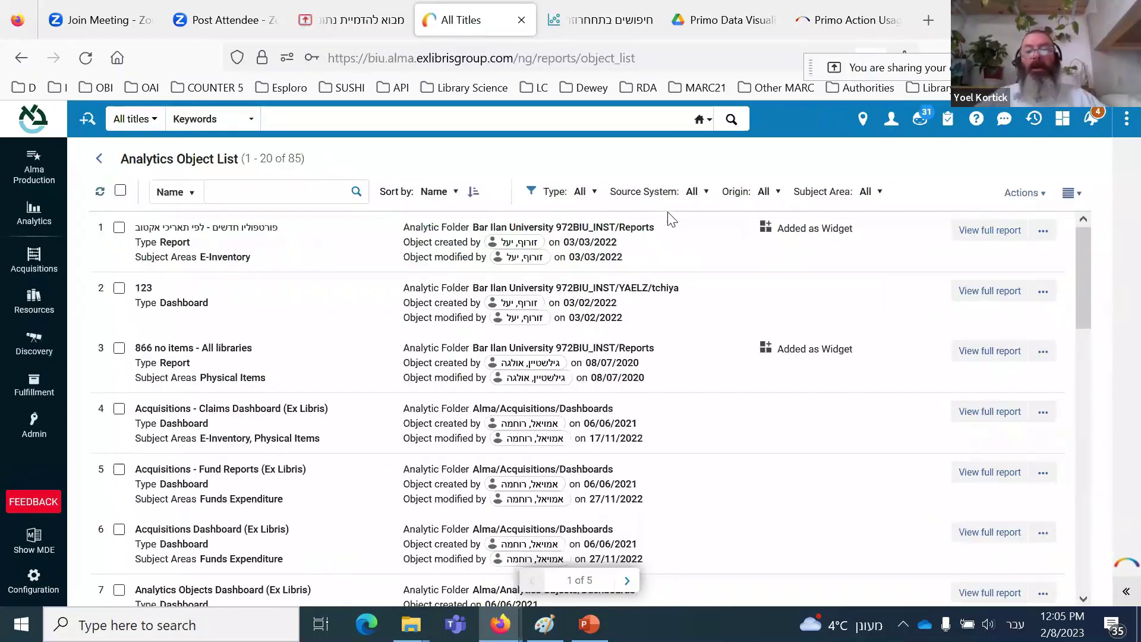
click(693, 191)
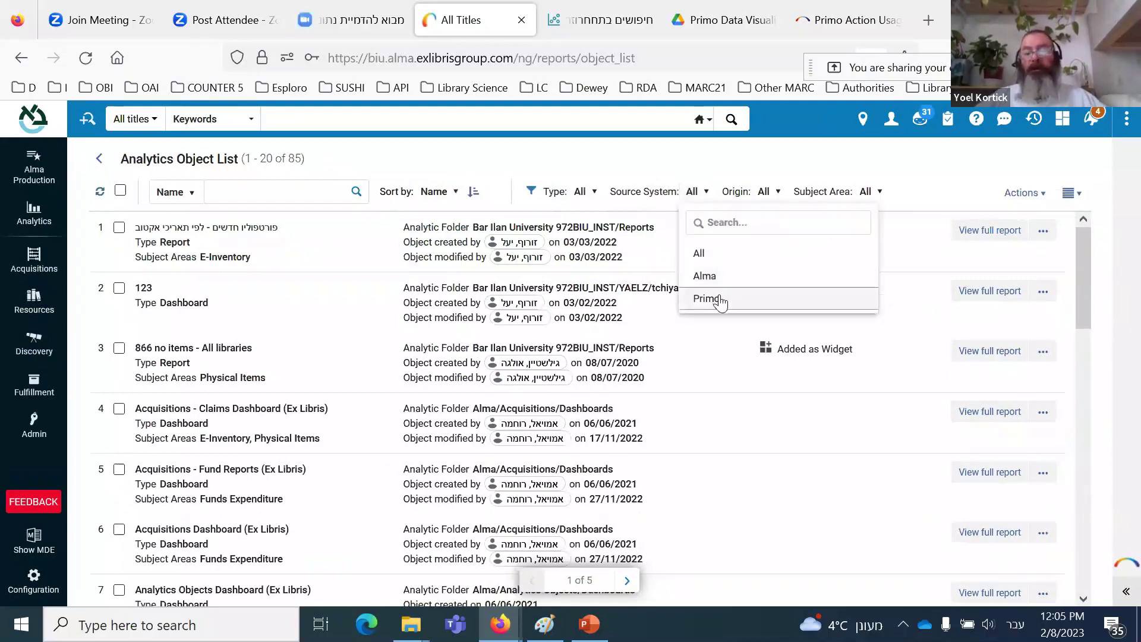
click(719, 298)
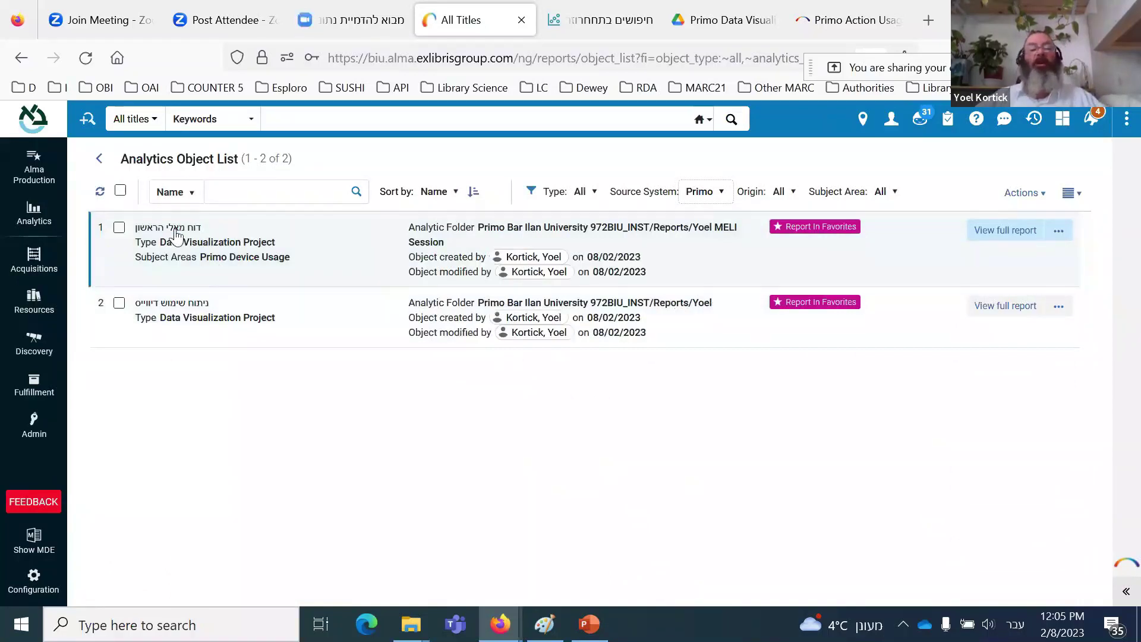
Step: Start adding a new Primo analytics object from the MELI Session reports folder and show its available reports
click(1029, 199)
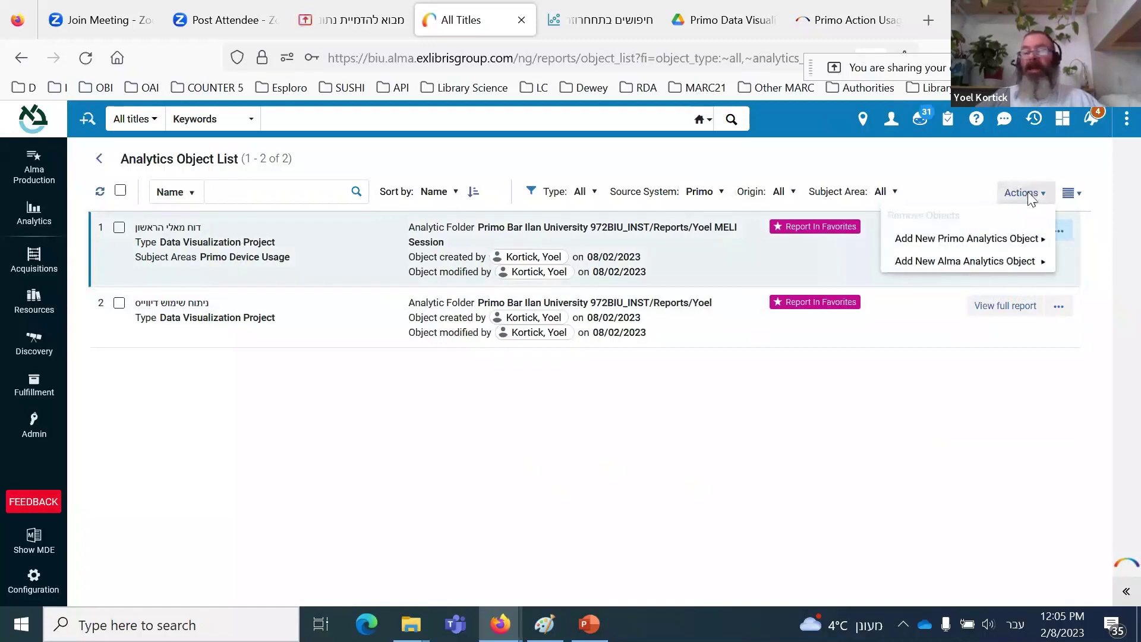
click(1015, 237)
click(949, 280)
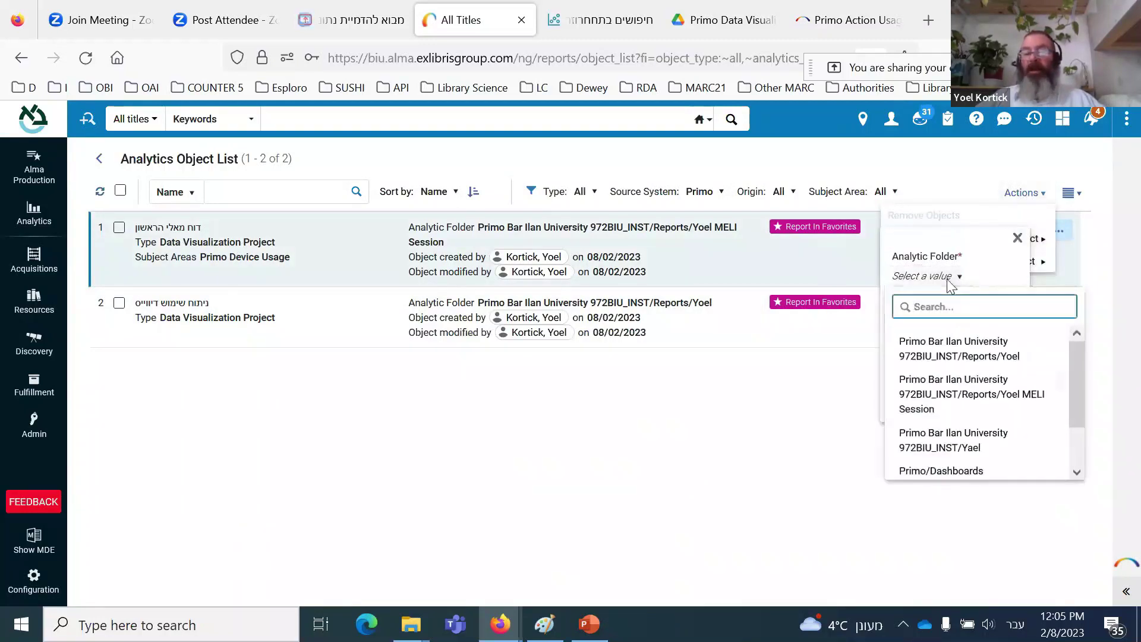
click(986, 401)
click(943, 356)
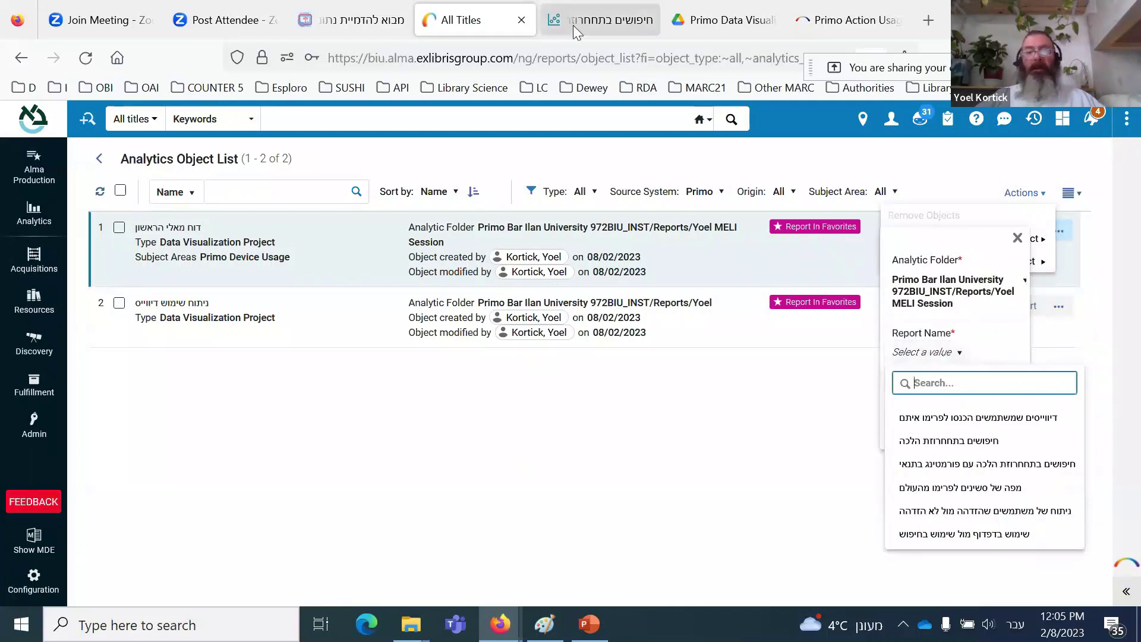
Step: Save the conditionally formatted workbook in Primo analytics, and return to the new object form in Alma
click(613, 20)
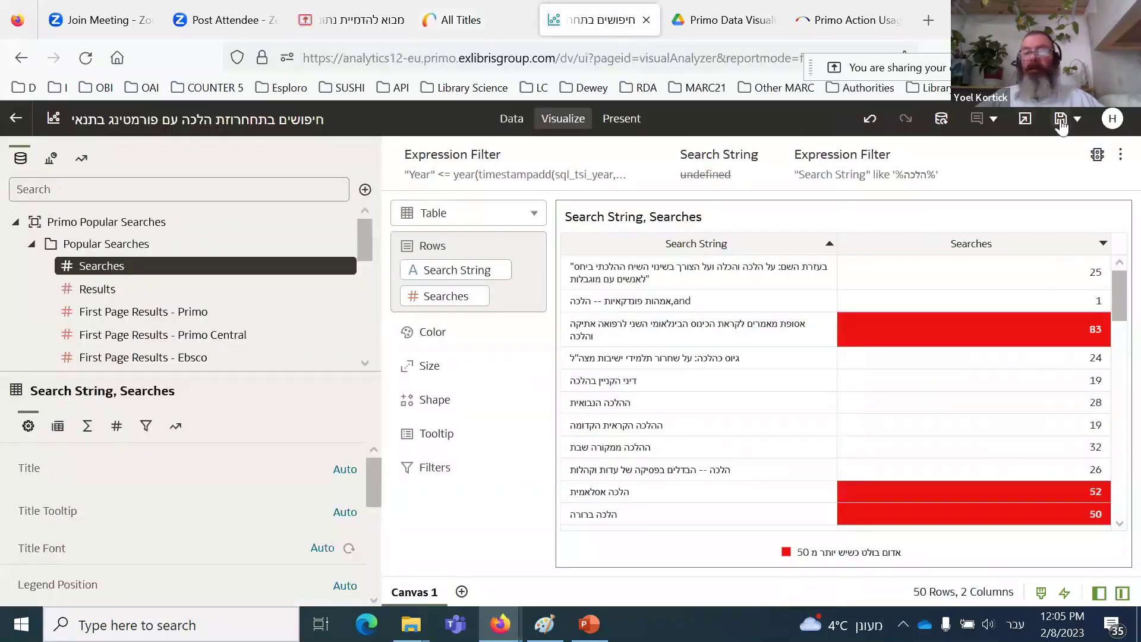
click(1061, 121)
click(725, 19)
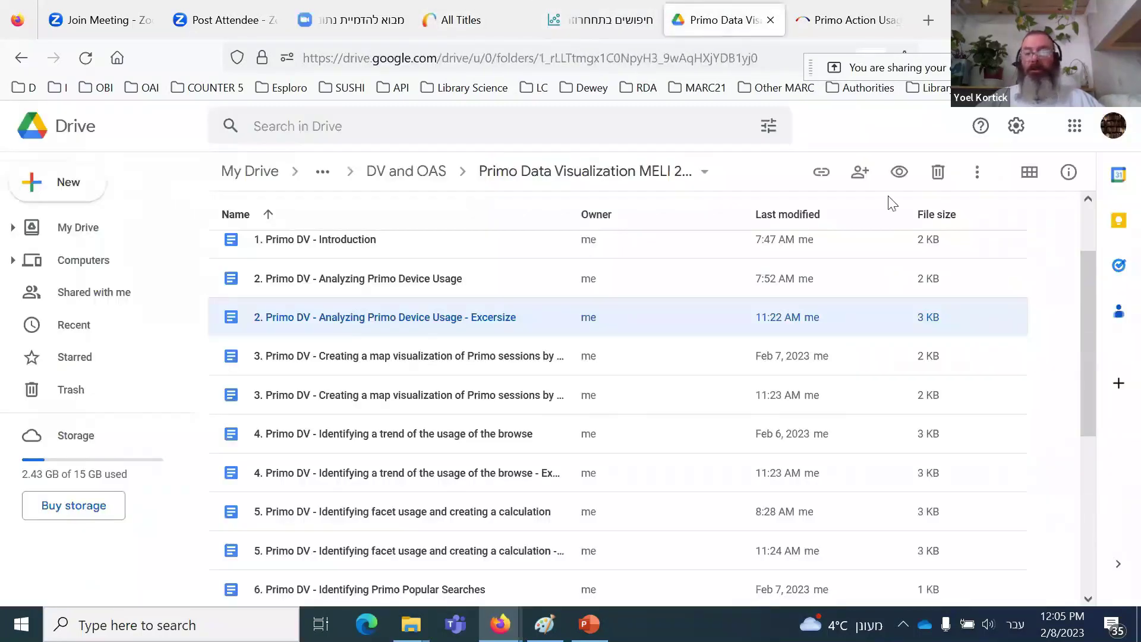
click(512, 19)
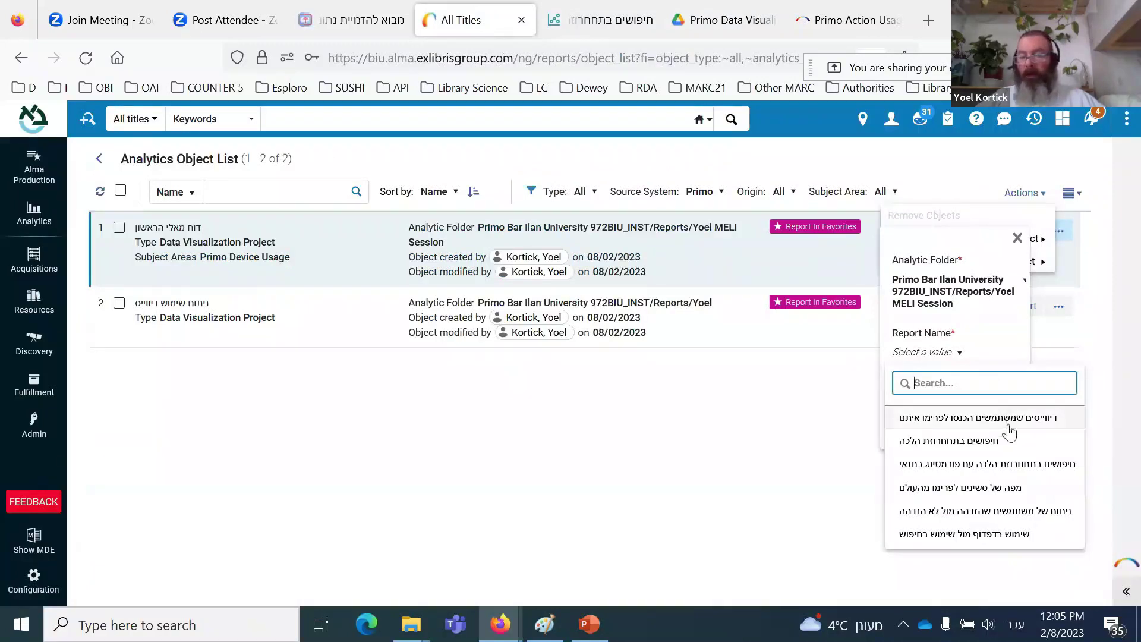
Step: Select the report 'חיפושים בתחחרוזת הלכה עם פורמטינג בתנאי', set its display name to 'דוח מאלי השני' and save the new object
click(995, 469)
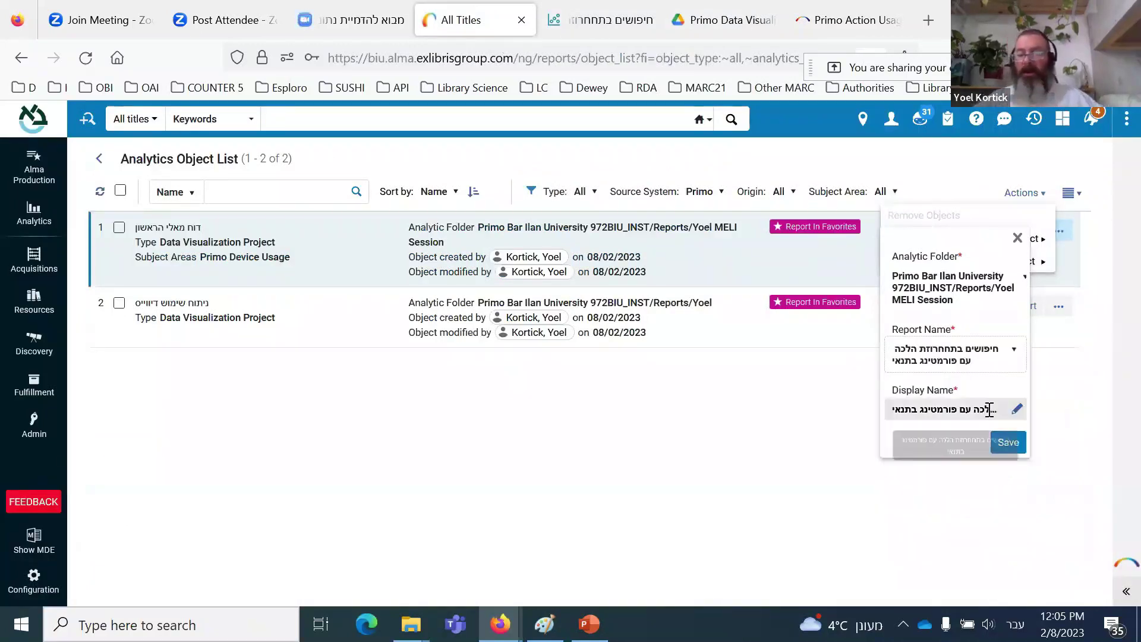
click(983, 410)
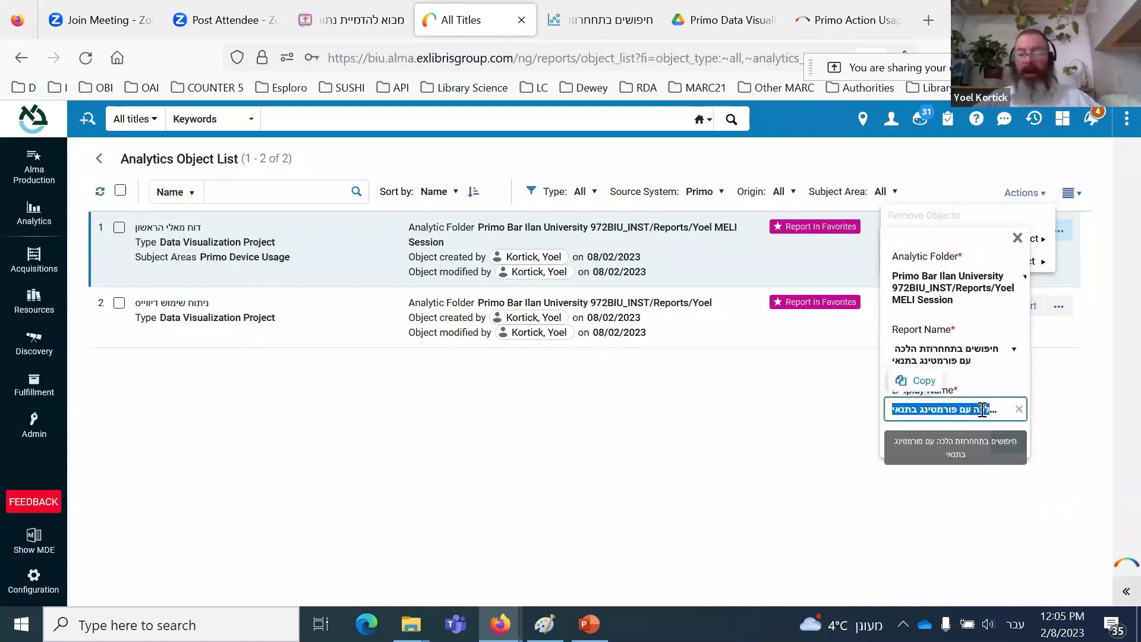
click(1018, 408)
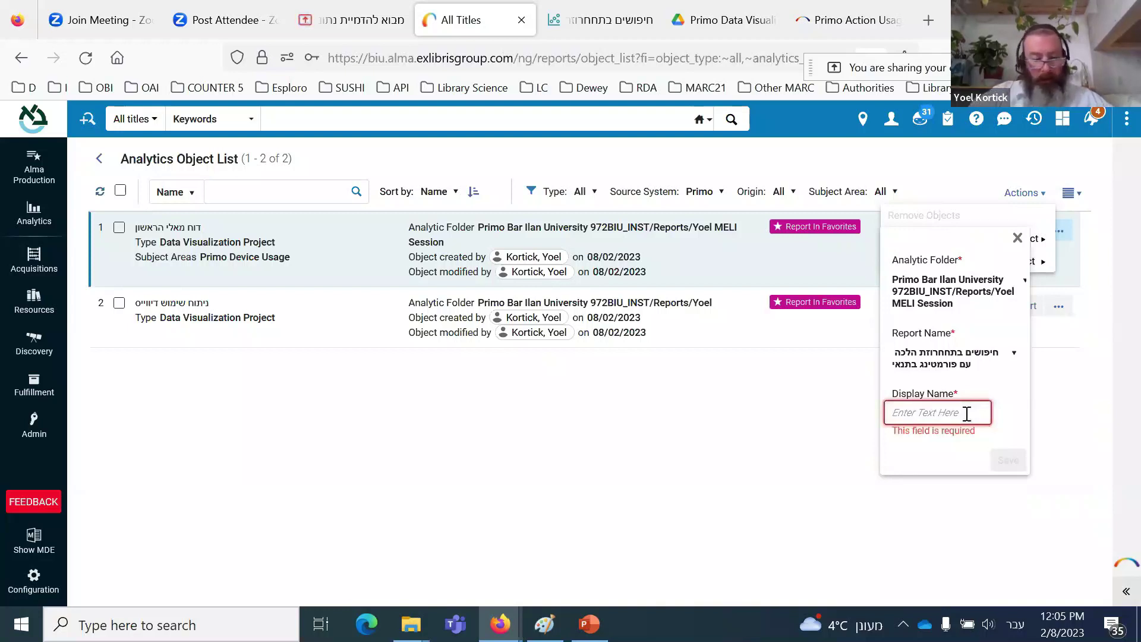
text(דוח מאלי הש)
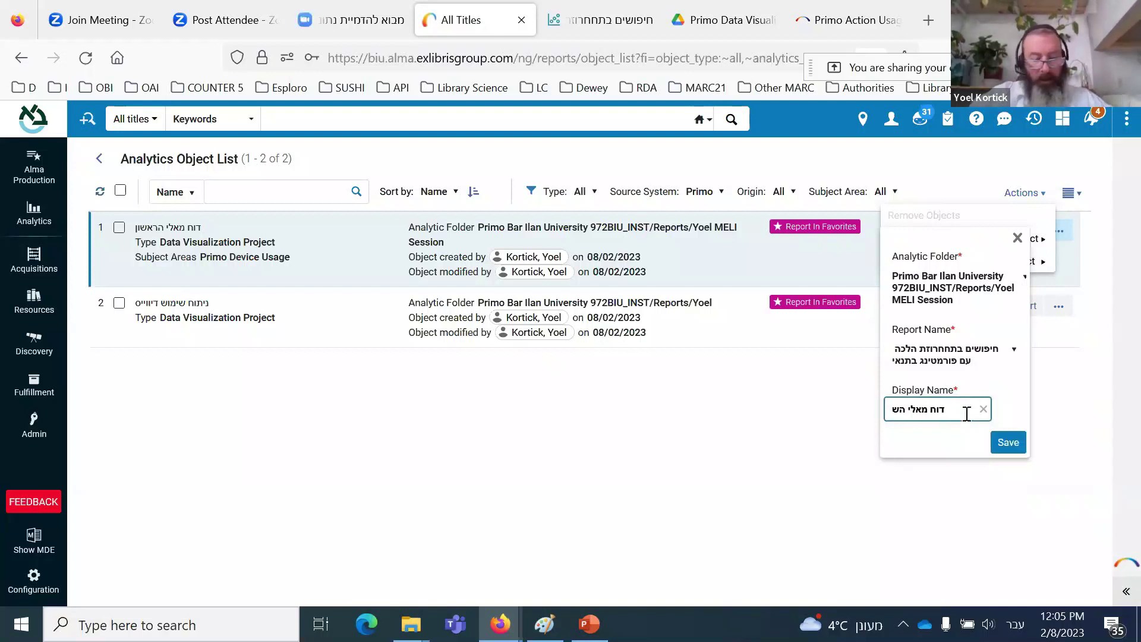
text(ני)
key(BackSpace)
key(BackSpace)
text(ני)
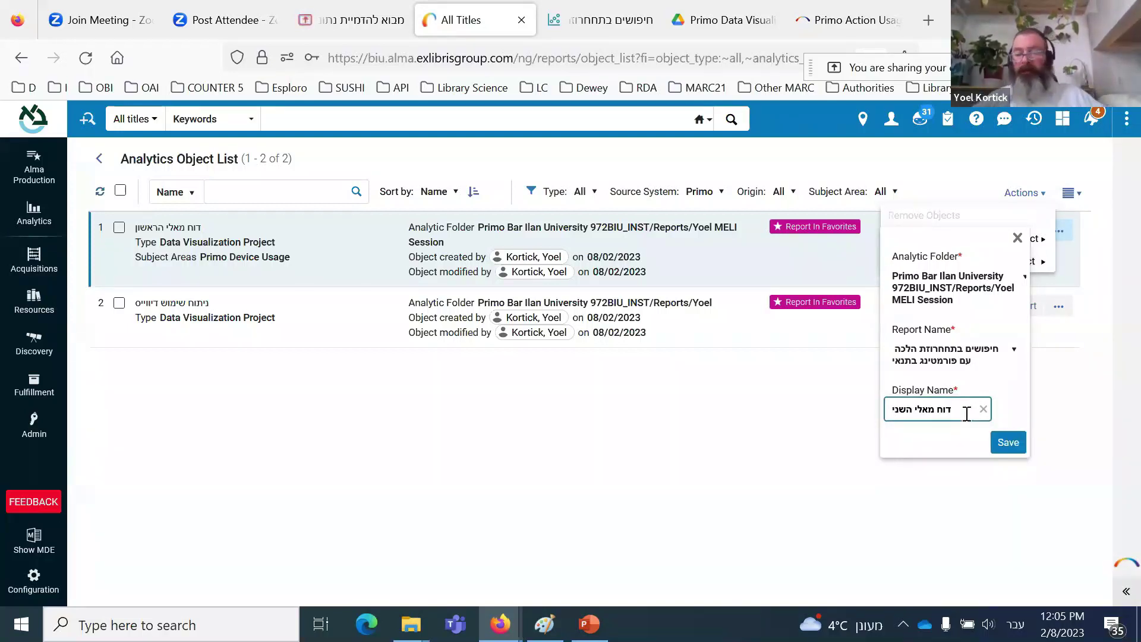
click(1007, 443)
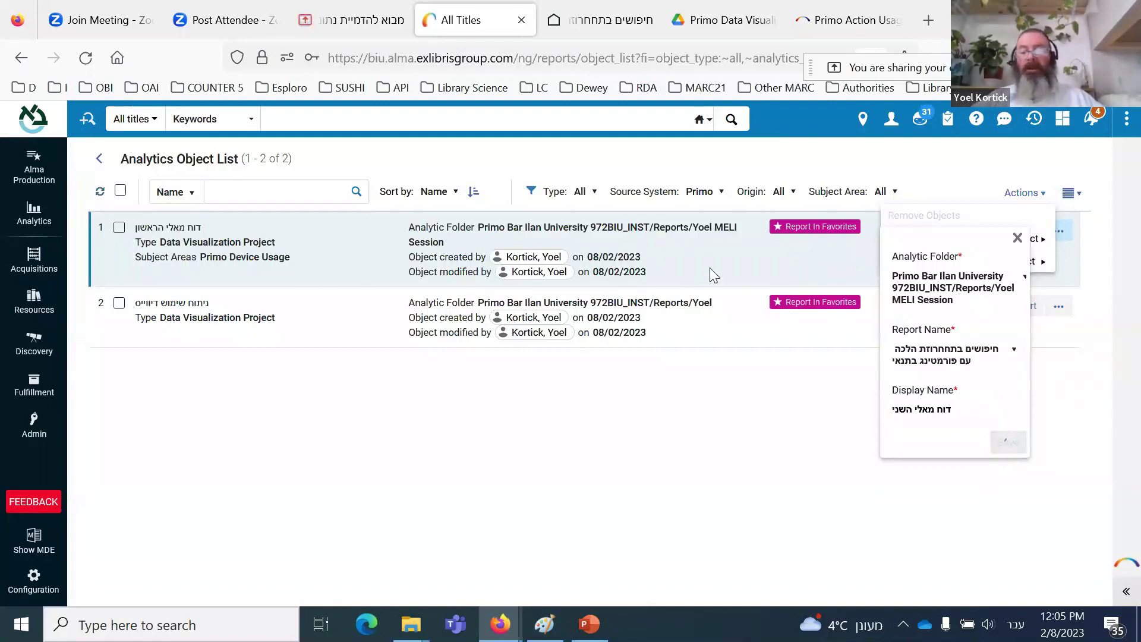
Step: Switch to the conditionally formatted workbook in Primo analytics, export its active canvas for printing and look through the print preview
click(586, 24)
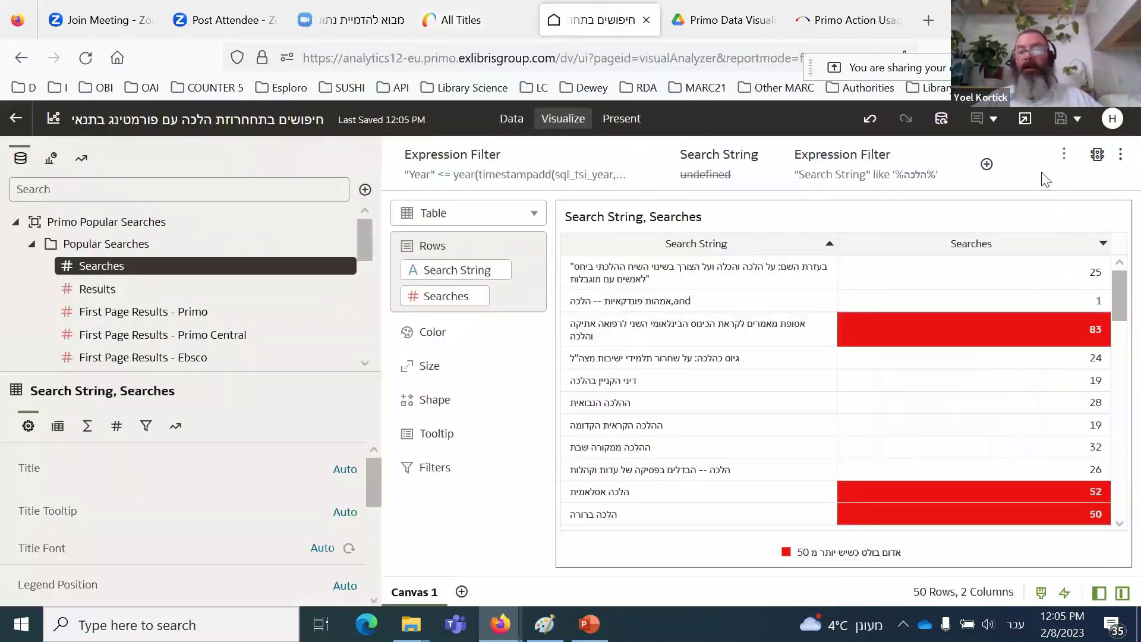
click(1026, 121)
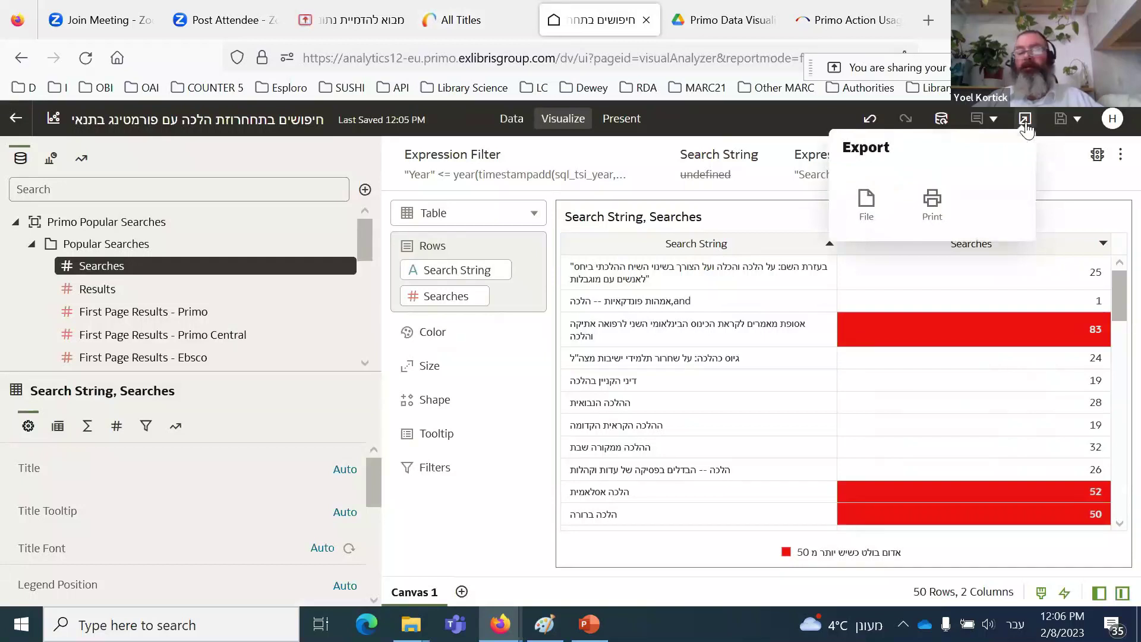
click(931, 206)
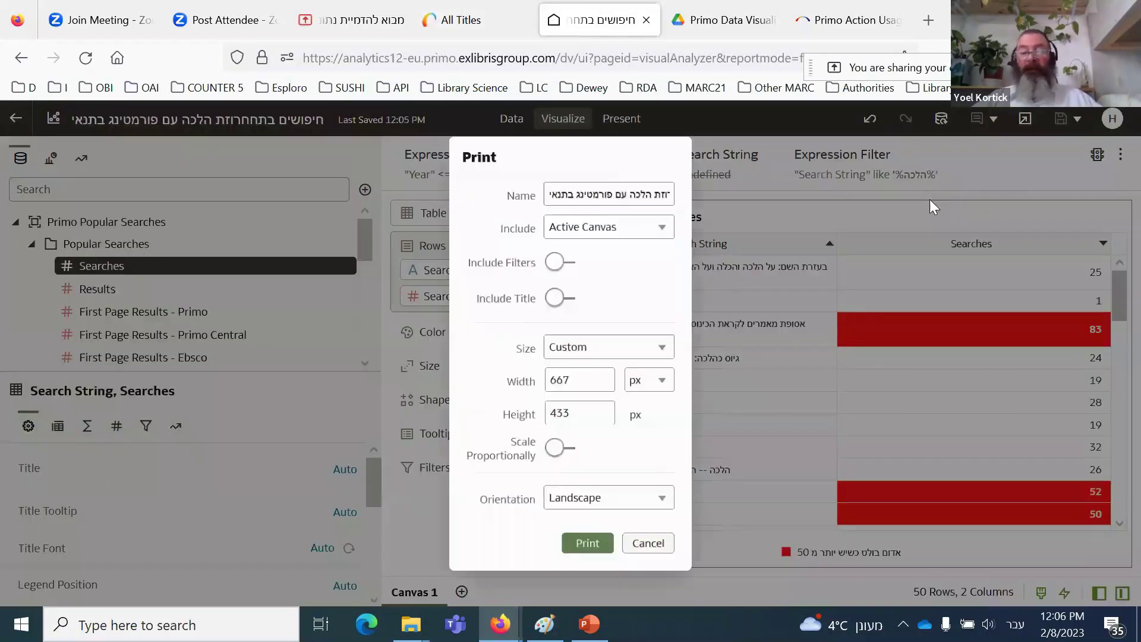
click(593, 553)
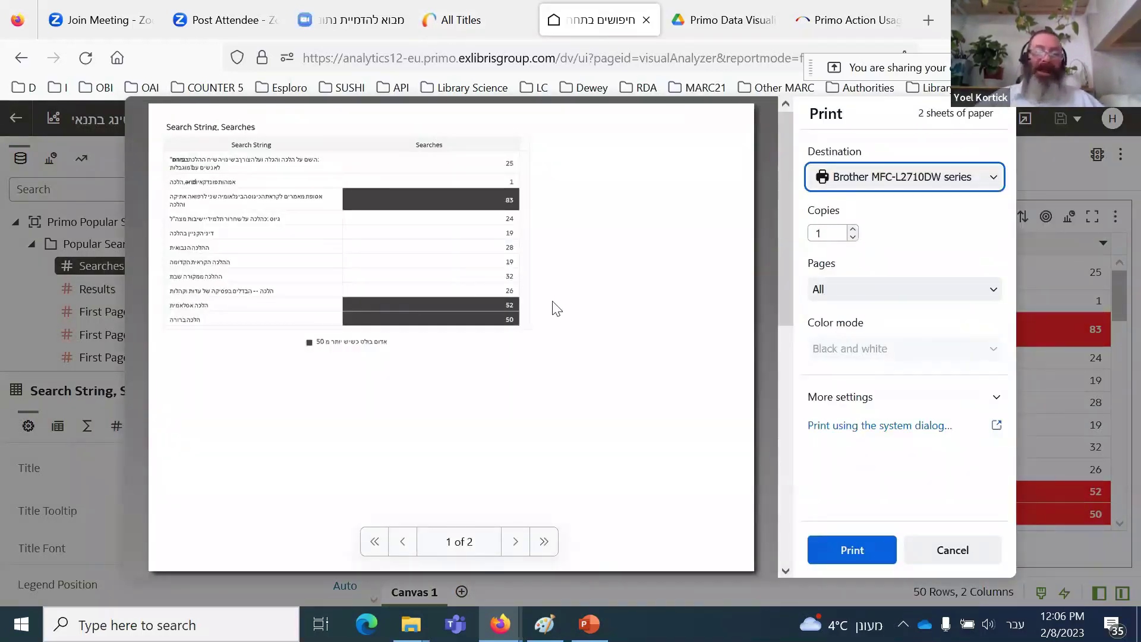
scroll(554, 309, down, 5)
scroll(556, 308, up, 5)
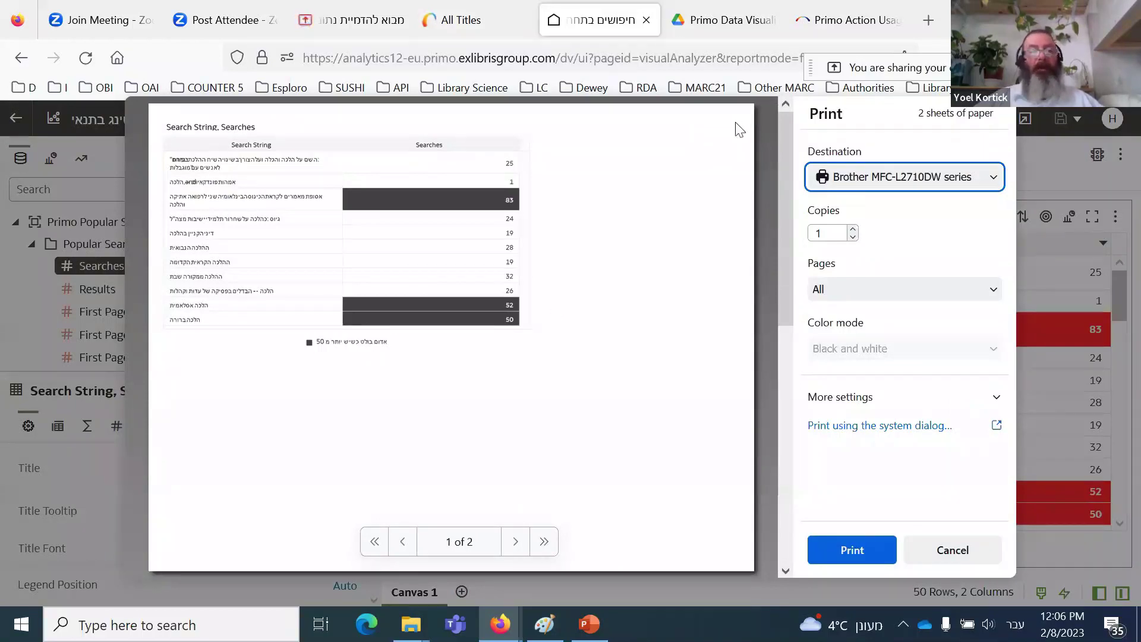
scroll(716, 183, down, 5)
scroll(710, 223, up, 5)
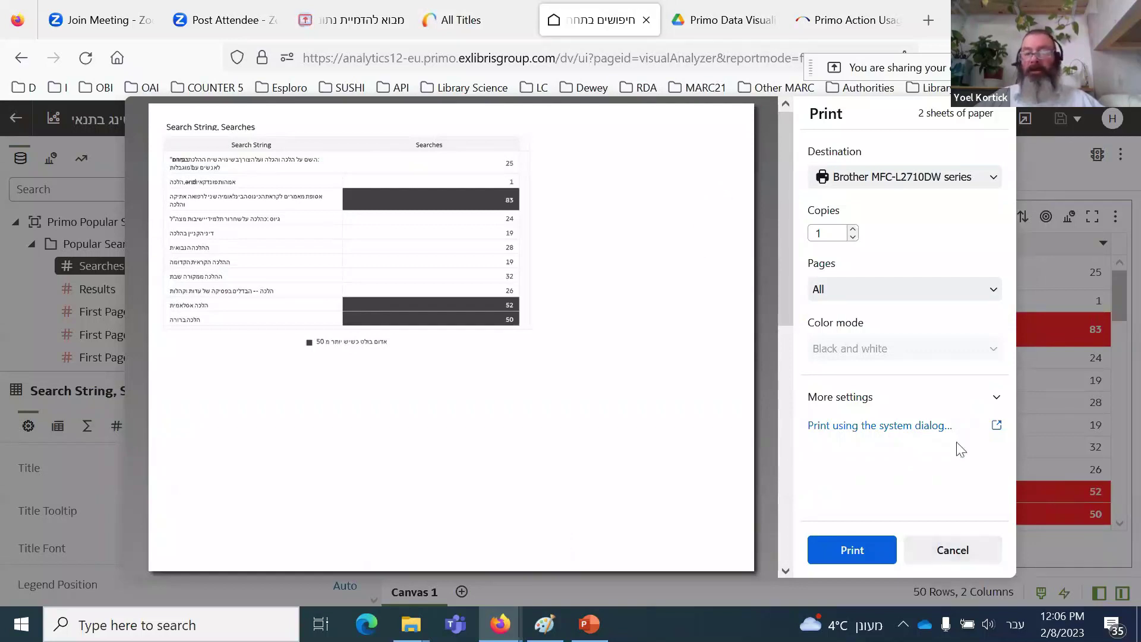
Step: Set the print destination to Save to PDF and start saving the printout as a file
click(902, 177)
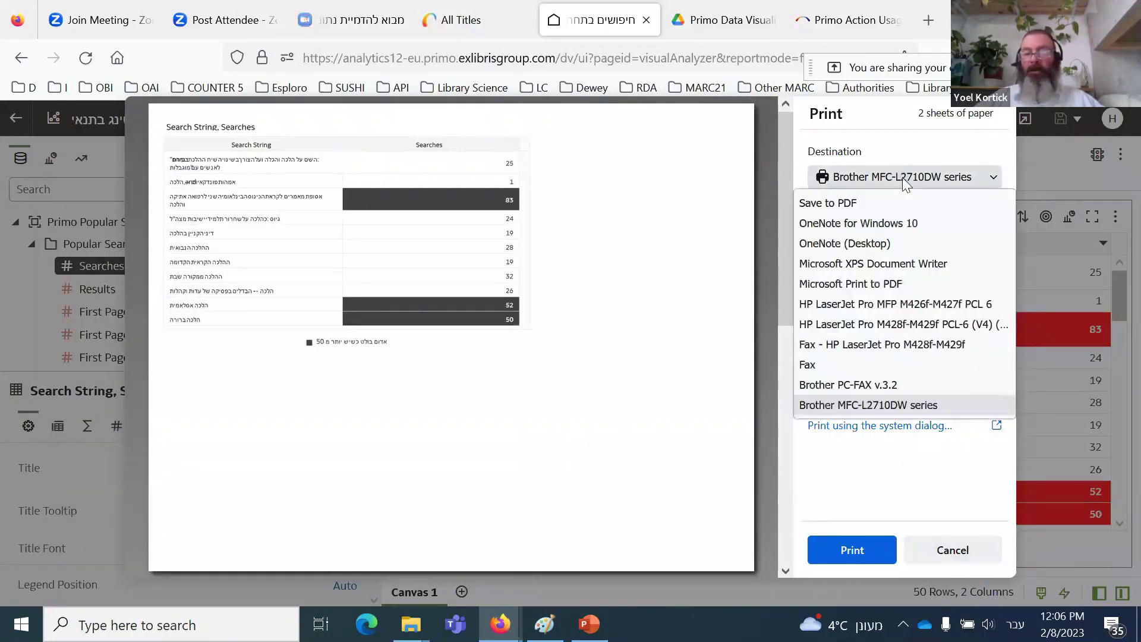
click(872, 201)
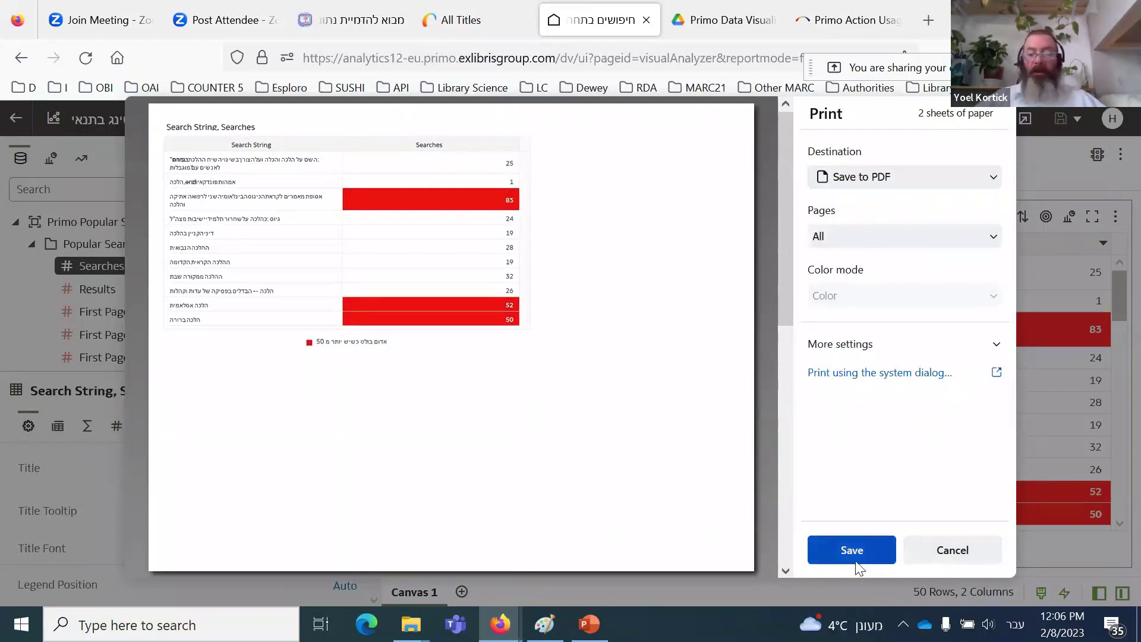
click(882, 178)
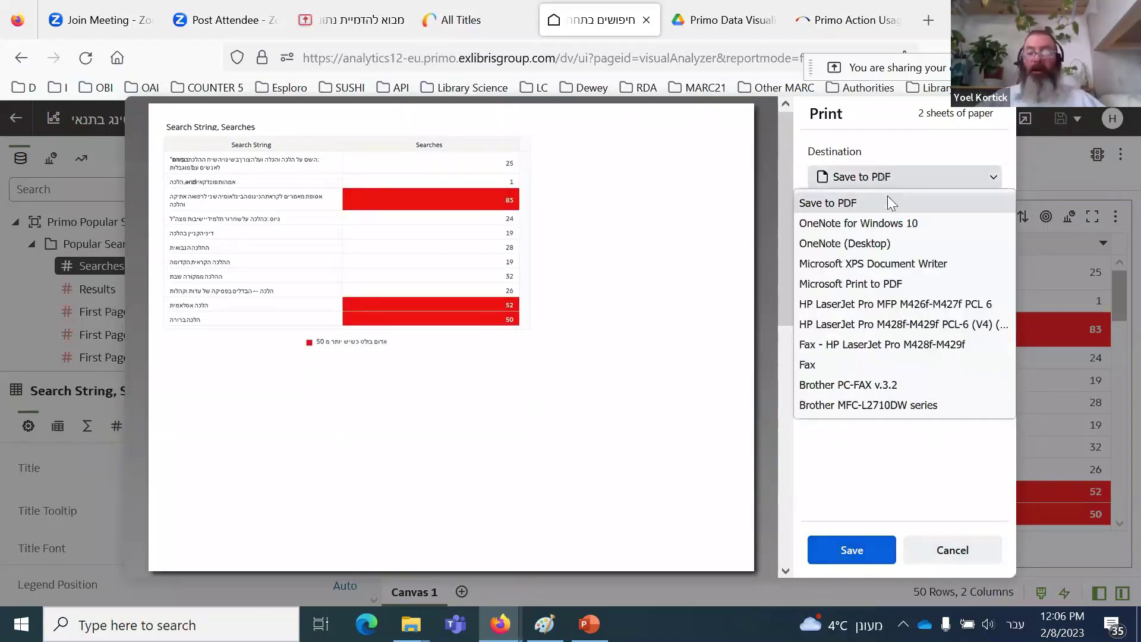
click(880, 199)
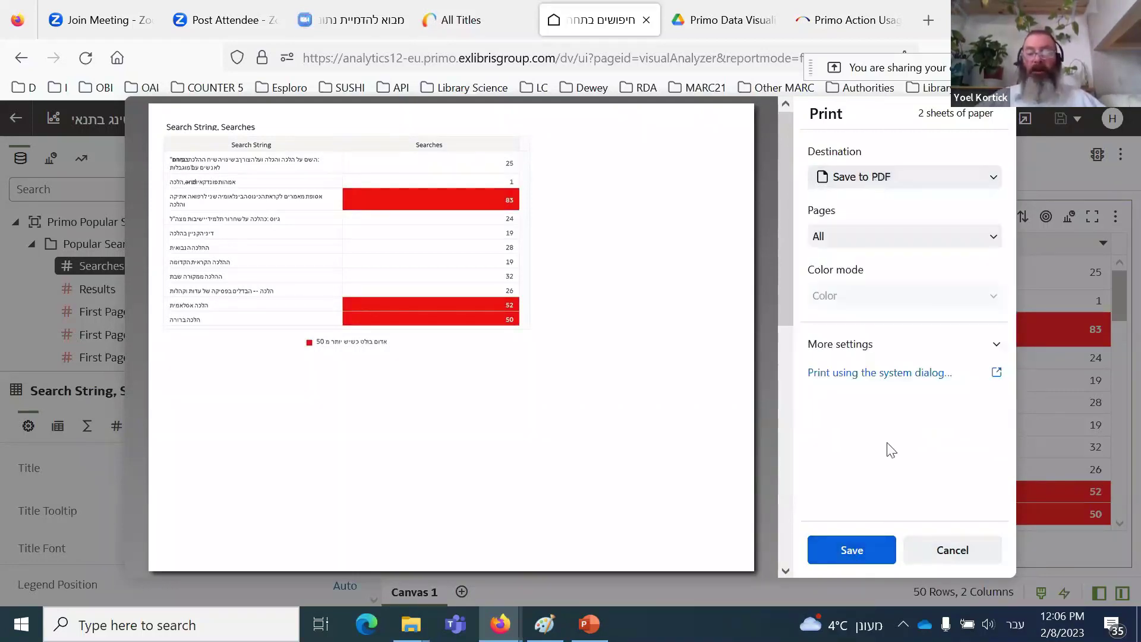
click(849, 555)
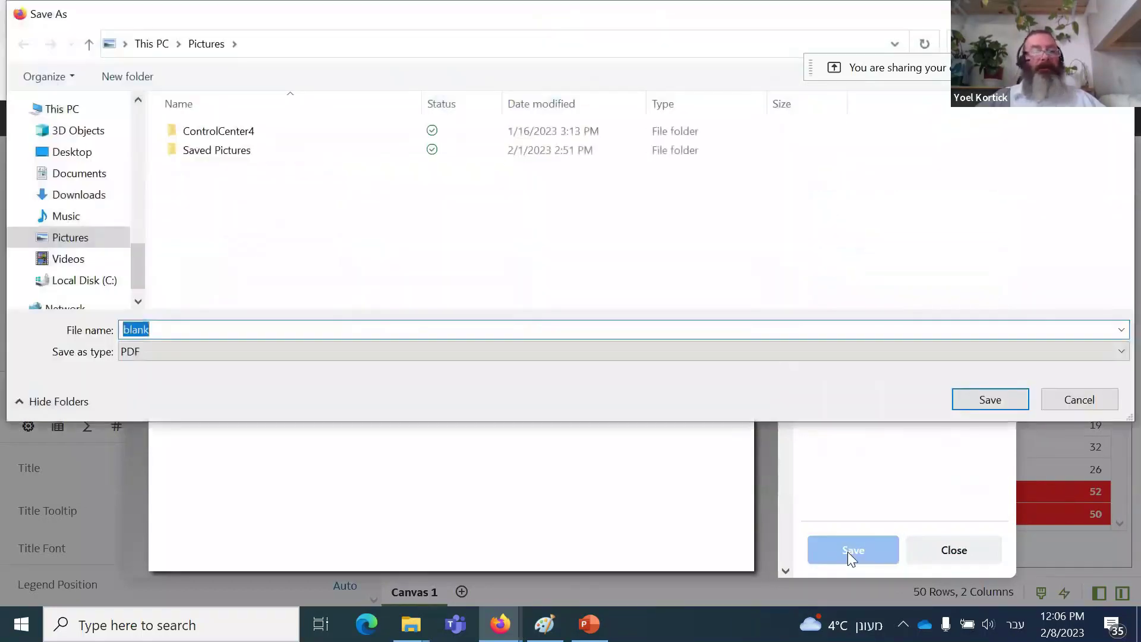
Step: Choose the '^ Primo DV MELI' folder inside Education as the save location and select the default file name for replacement
scroll(89, 190, up, 3)
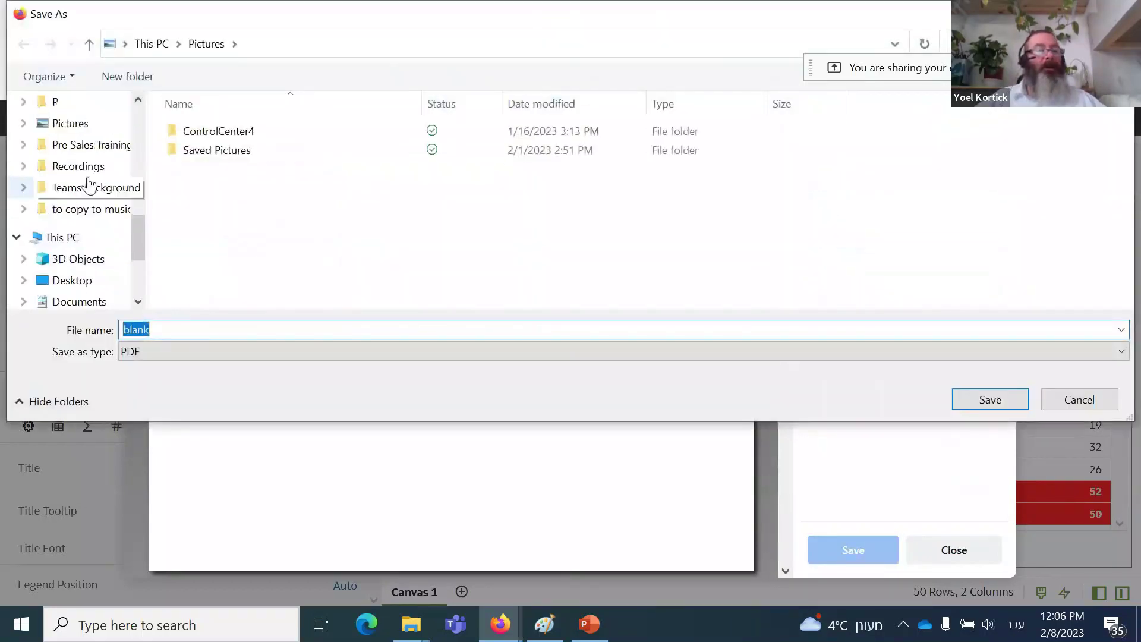
scroll(85, 178, up, 3)
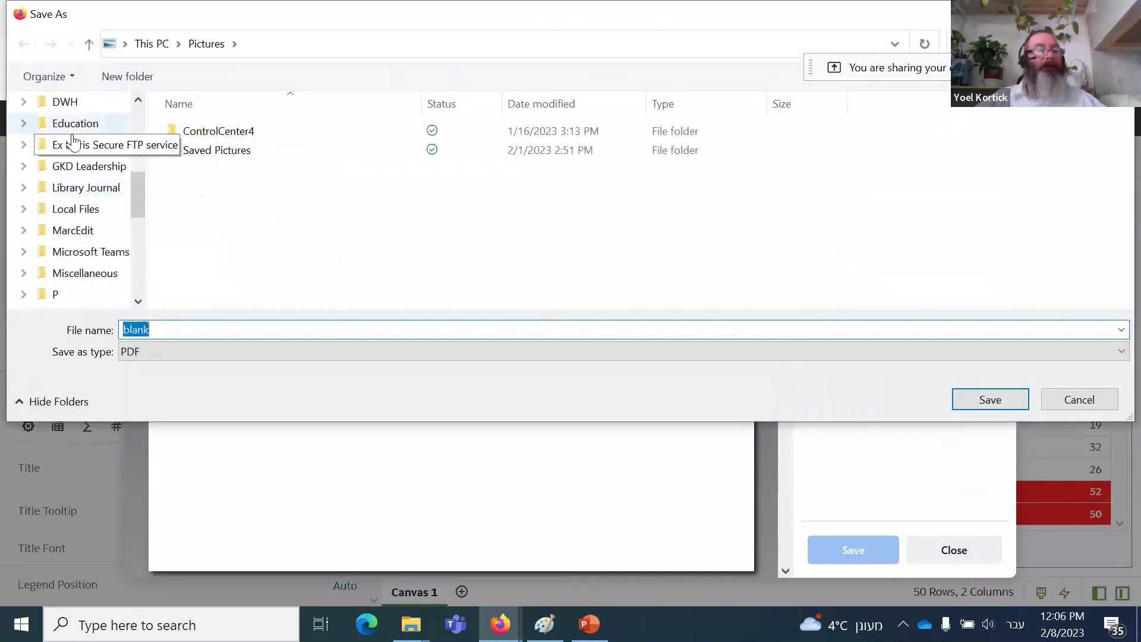
click(73, 125)
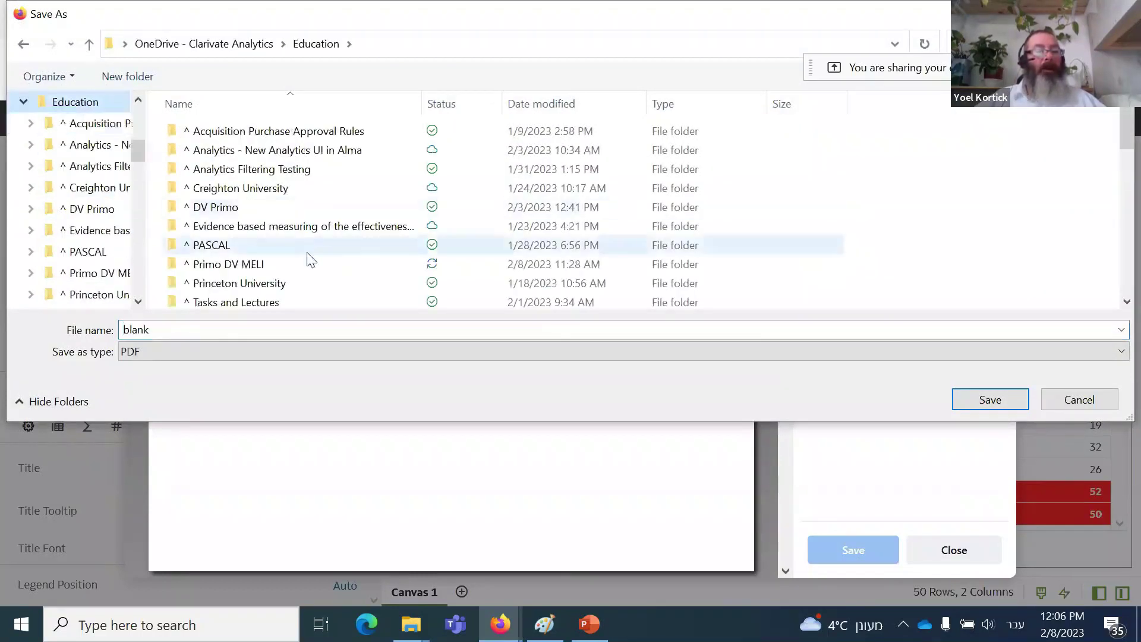
double_click(279, 264)
double_click(197, 328)
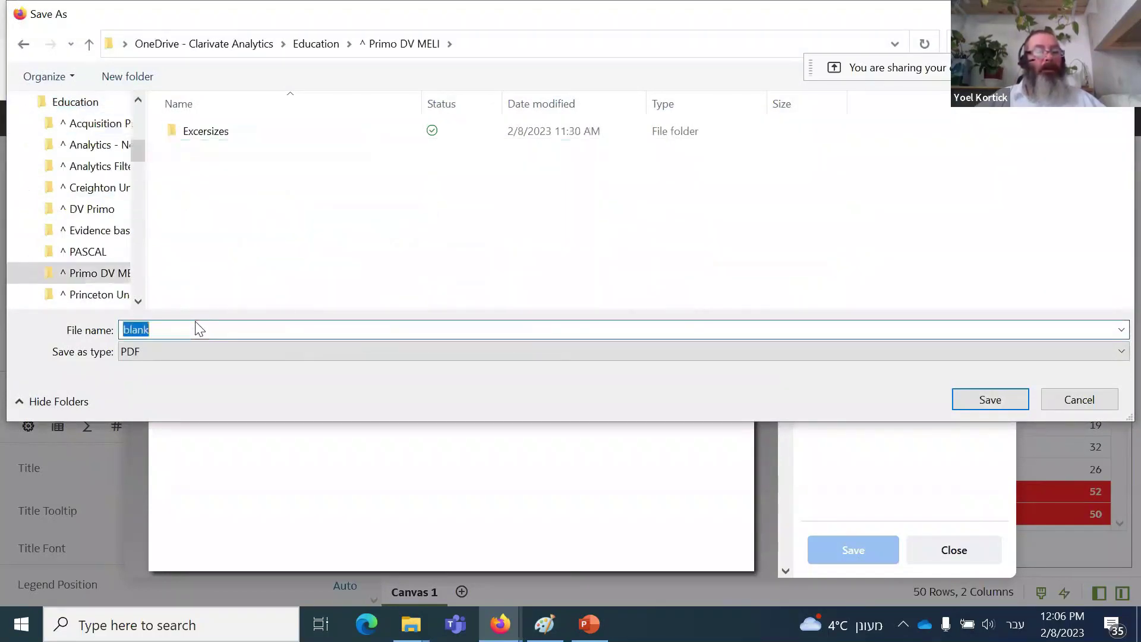
text(Eb)
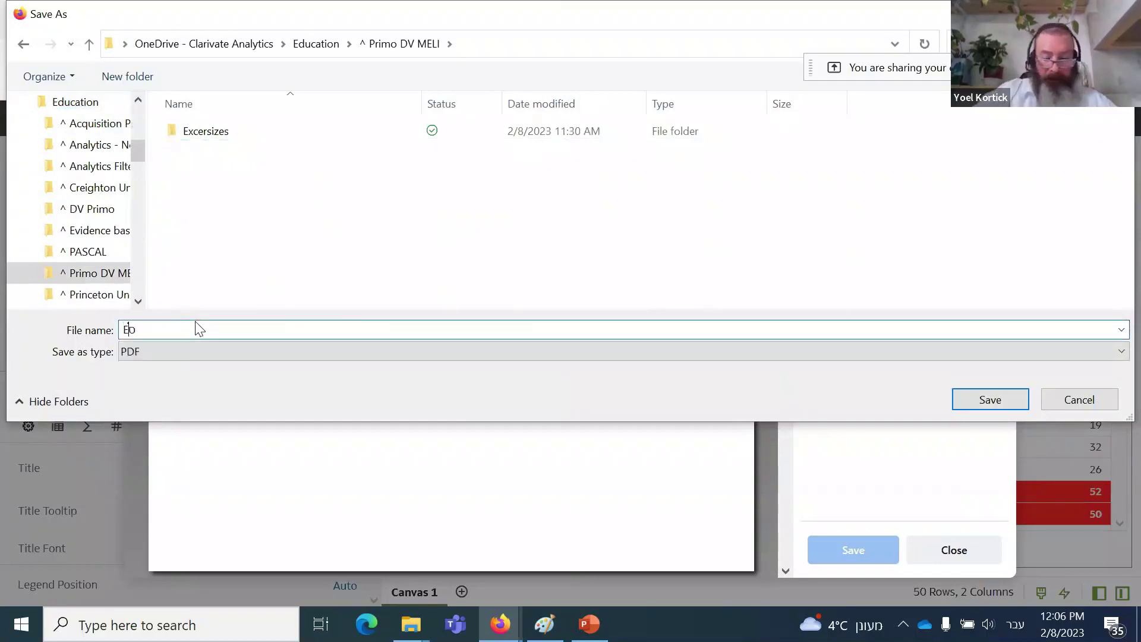
text(פםרא אם קסבקך)
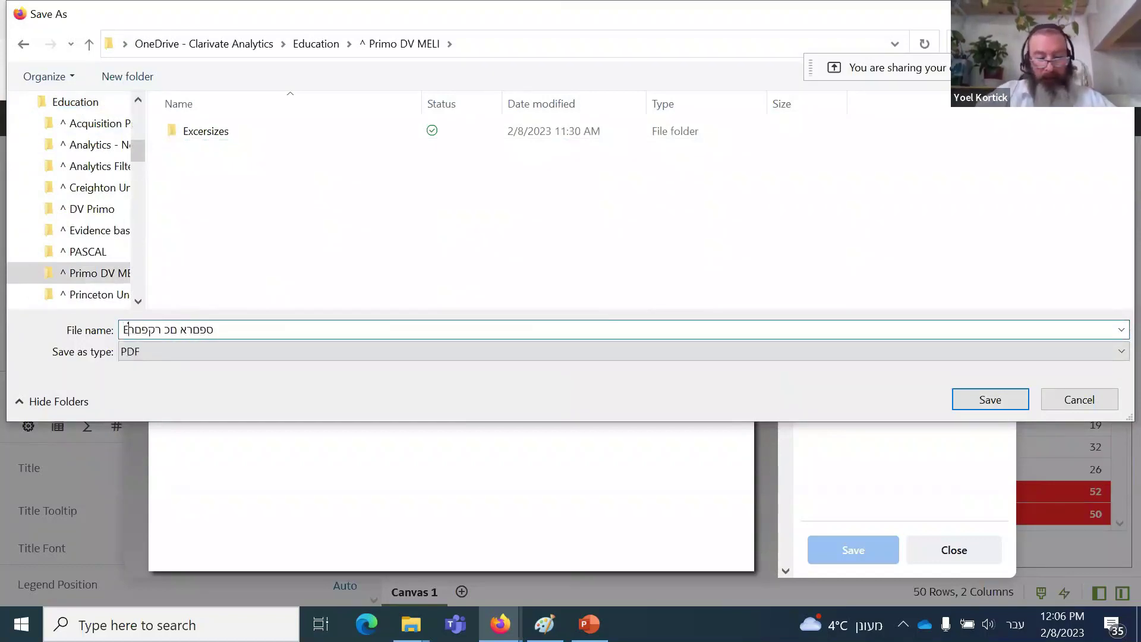
key(BackSpace)
key(BackSpace)
key(BackSpace)
key(BackSpace)
key(BackSpace)
key(BackSpace)
key(BackSpace)
key(BackSpace)
key(BackSpace)
key(BackSpace)
key(BackSpace)
key(BackSpace)
key(BackSpace)
key(BackSpace)
key(BackSpace)
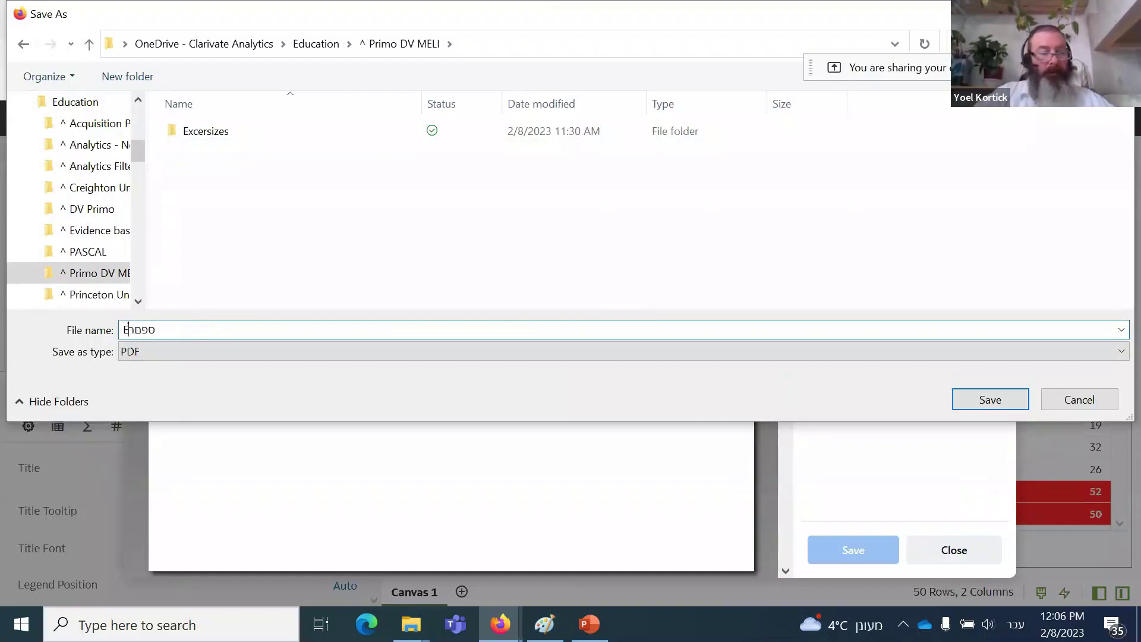
Step: Switch the input language to English, name the PDF 'export of report' and save it
key(alt+shift)
text(export)
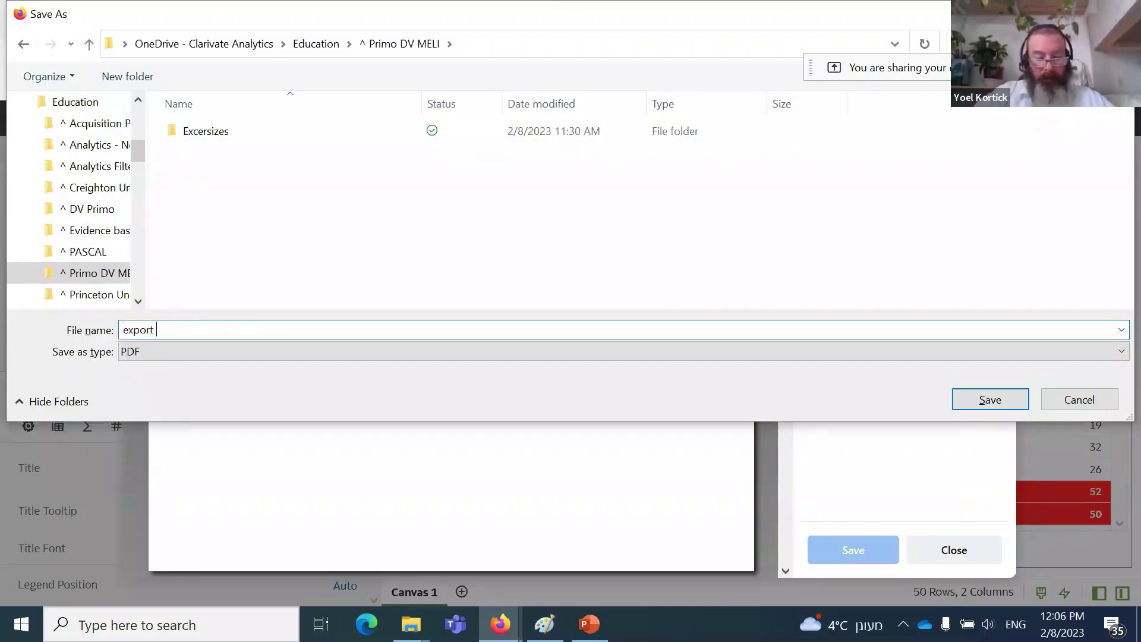
click(1002, 397)
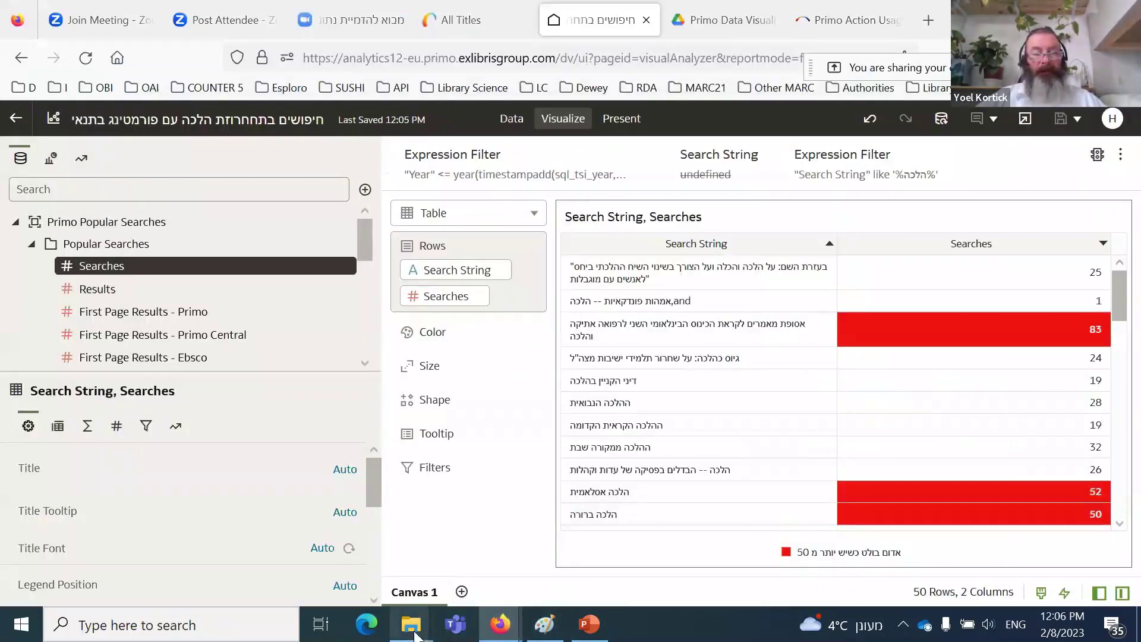
Step: Open the 'export of report' PDF from File Explorer, review its pages at 100% zoom and close it
mouse_move(414, 634)
click(357, 586)
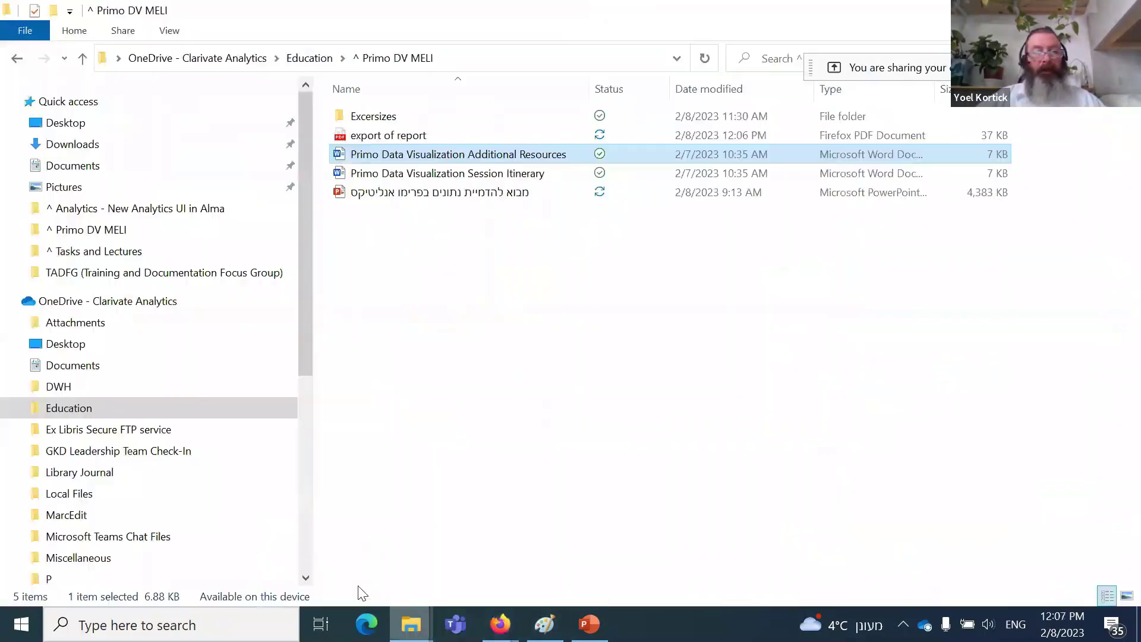
double_click(385, 136)
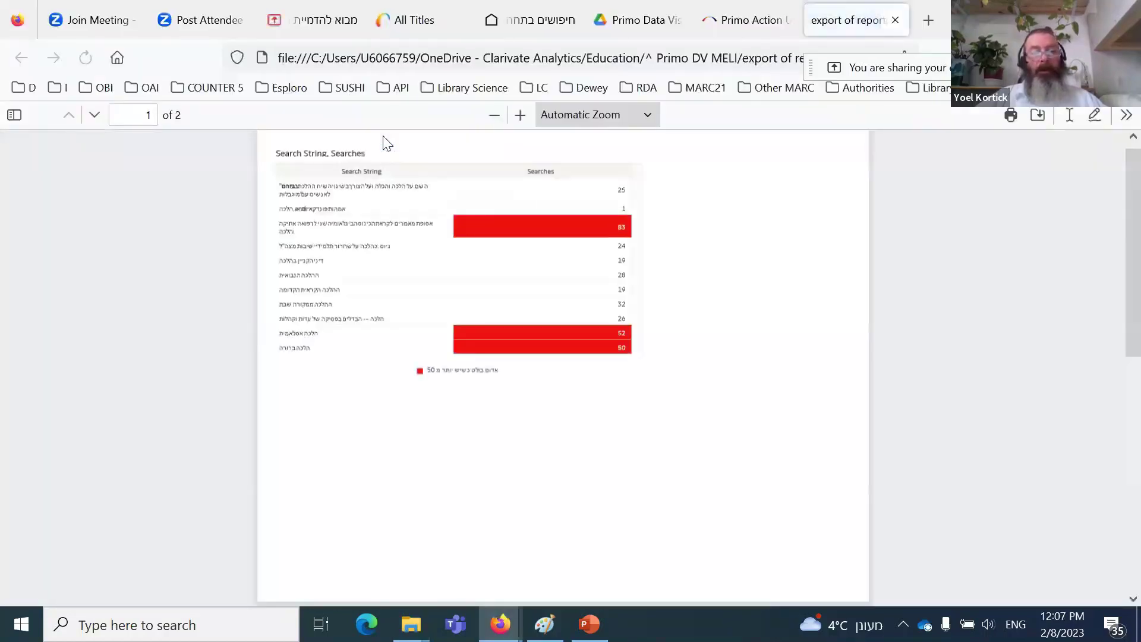
click(521, 116)
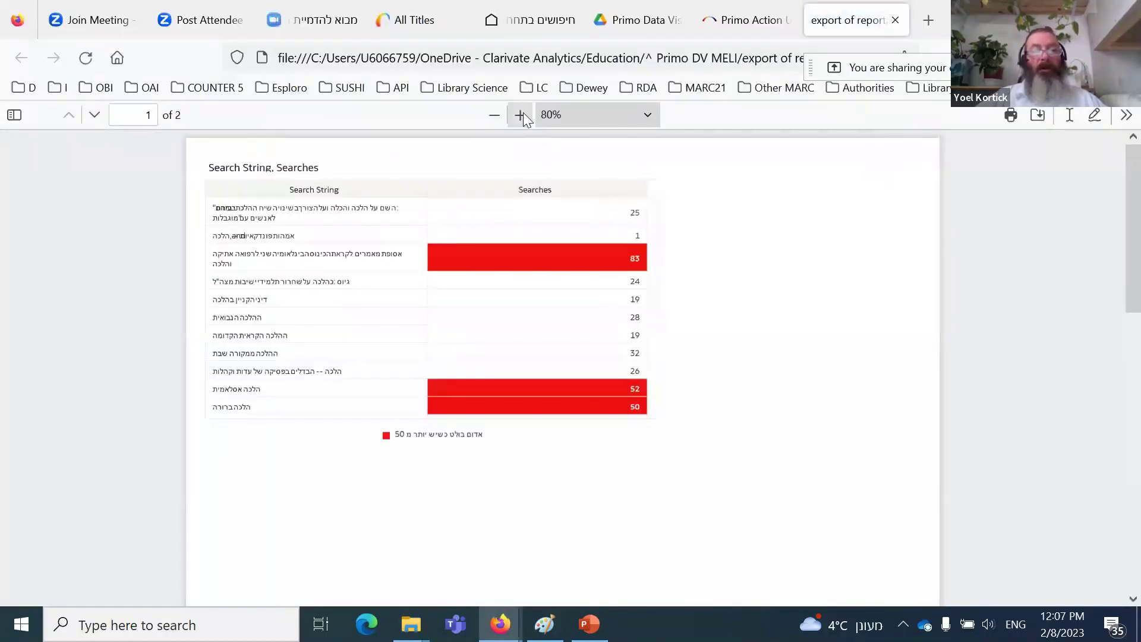
click(522, 116)
click(521, 116)
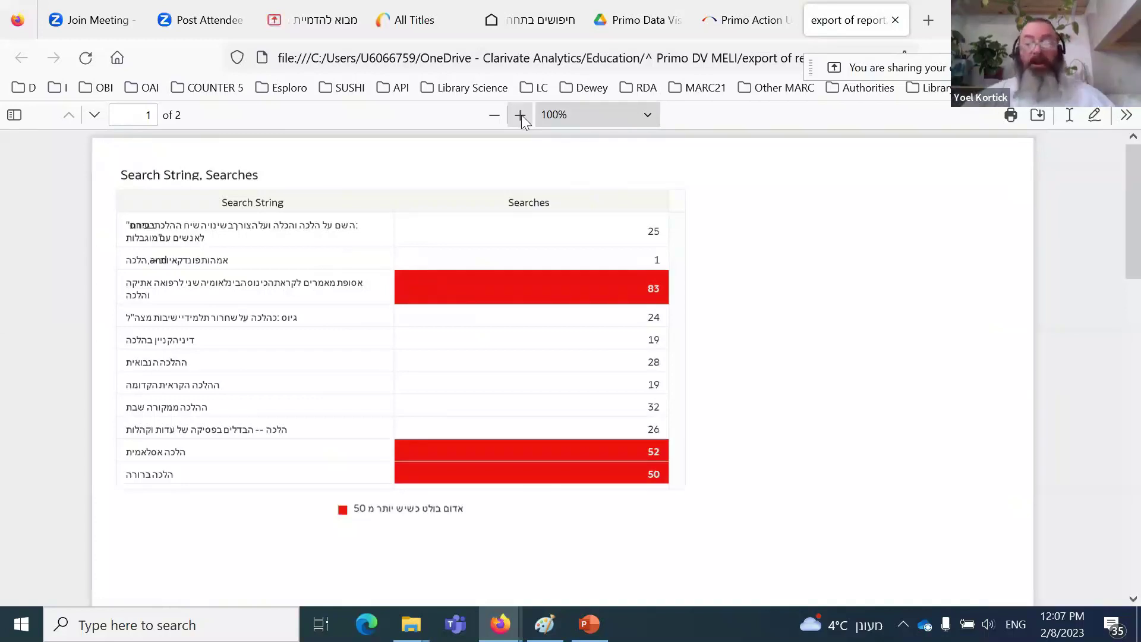
scroll(867, 333, down, 10)
scroll(867, 333, up, 10)
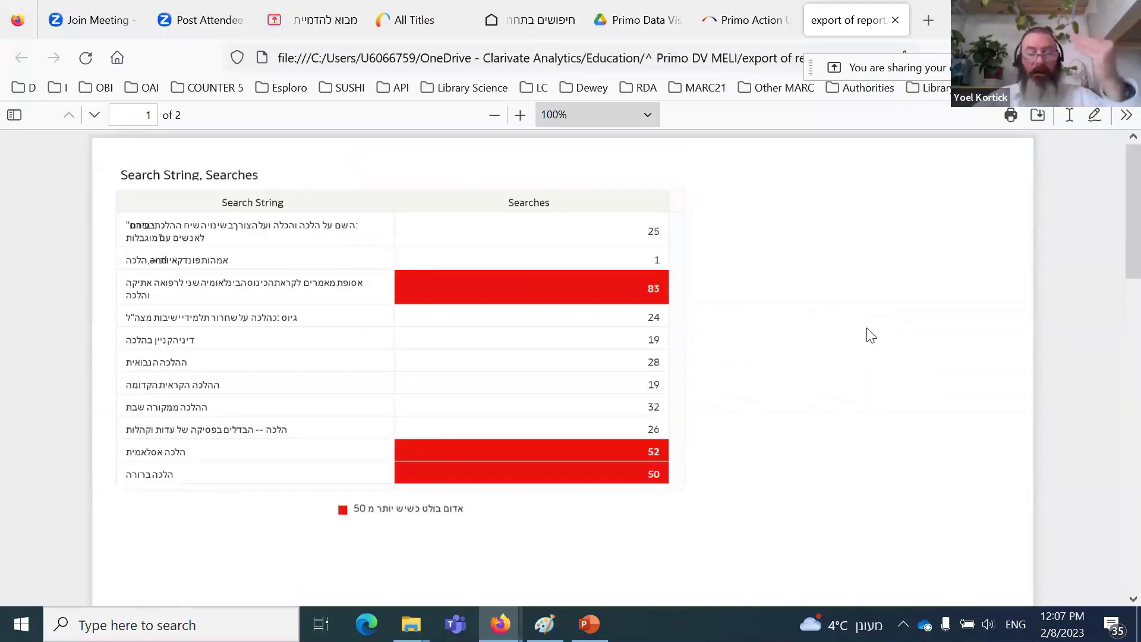
click(895, 21)
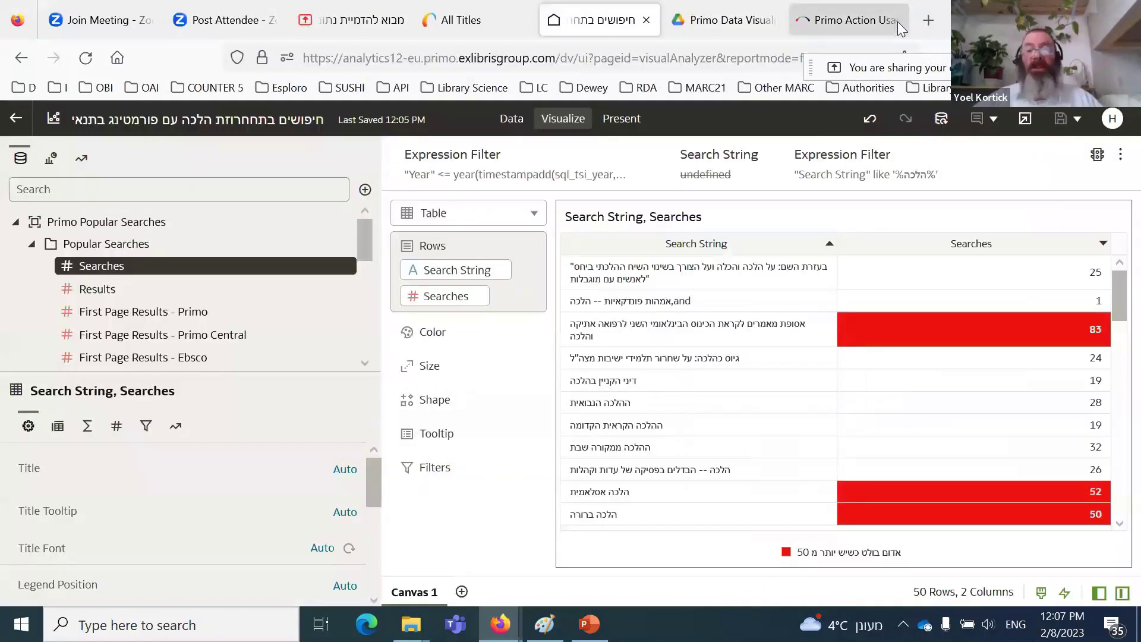
Step: Switch to Alma and share the 'דוח מאלי השני' object with the roles Discovery - Admin and Discovery Operator - Limited
click(477, 19)
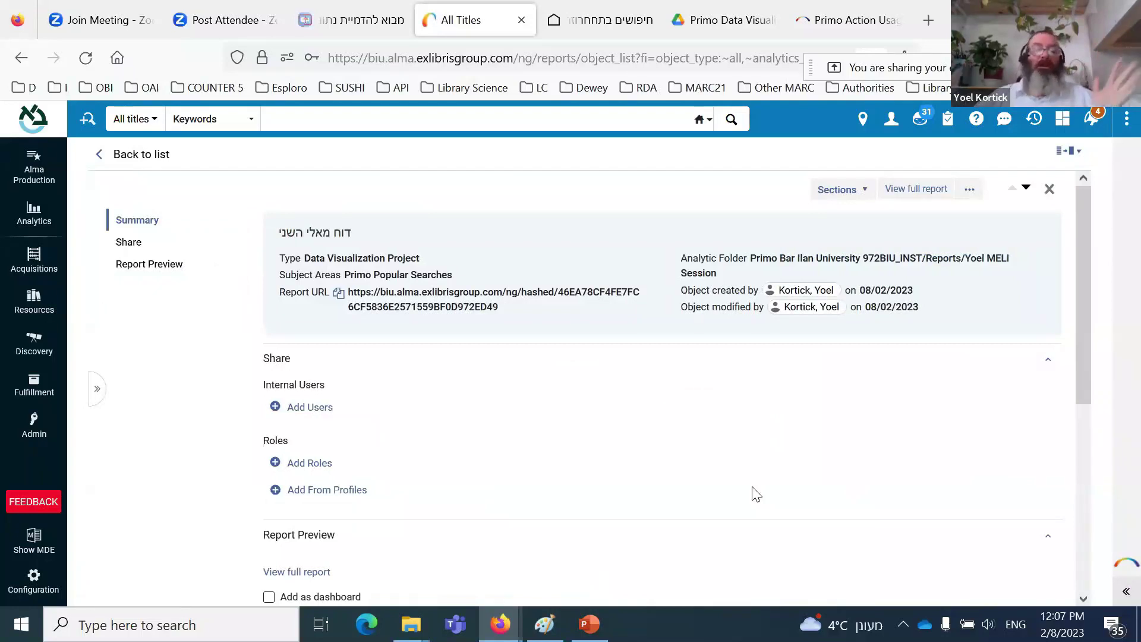
click(304, 463)
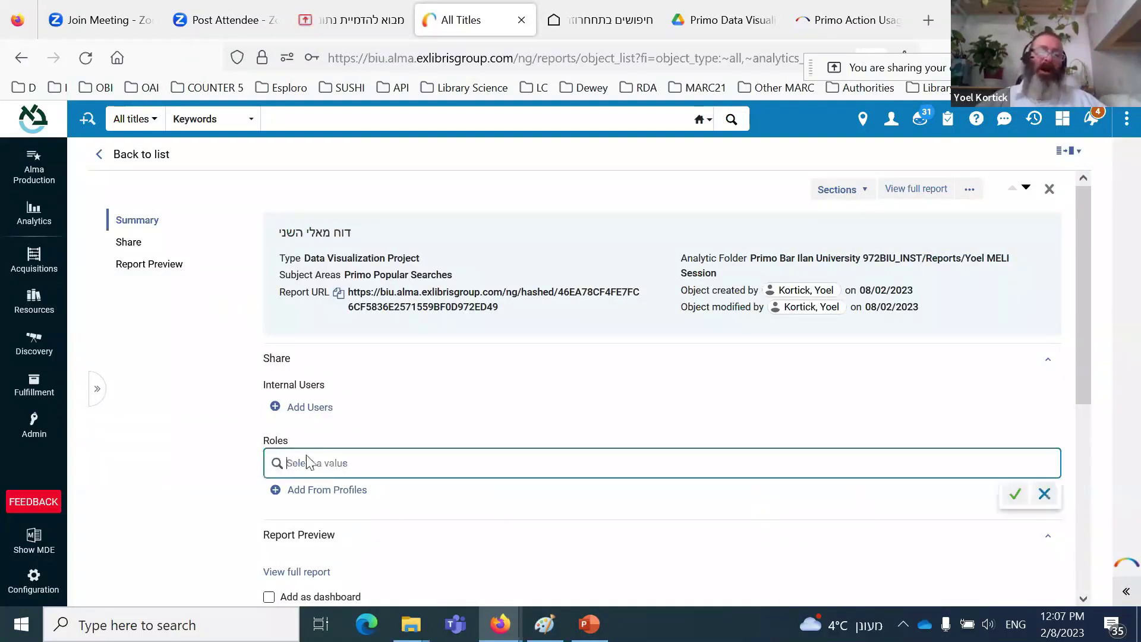
text(discober)
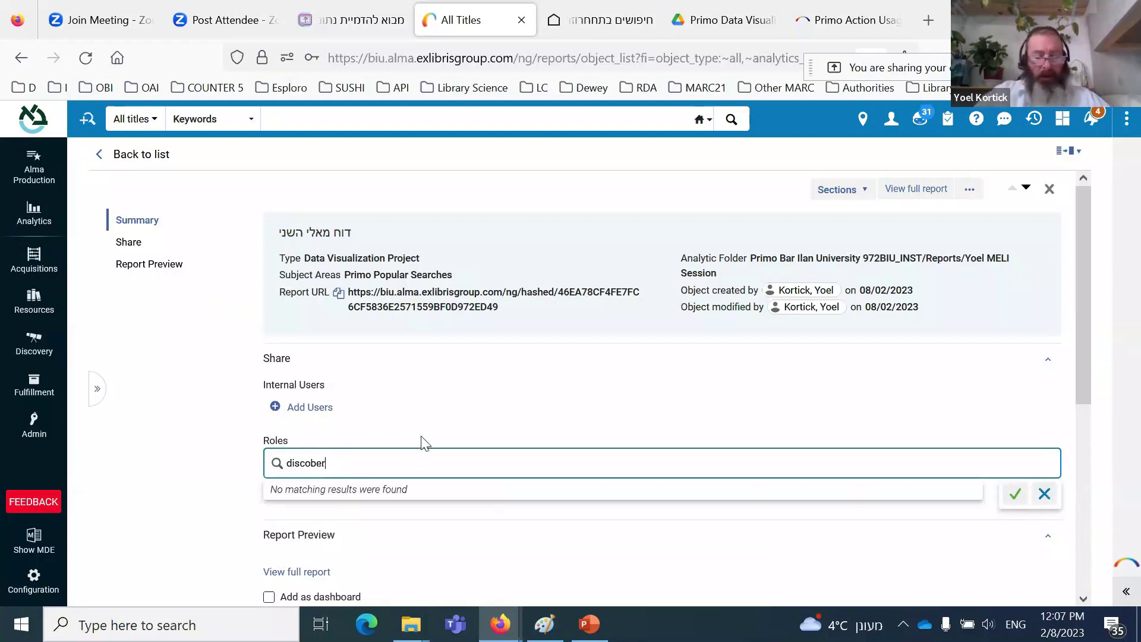
key(BackSpace)
key(BackSpace)
key(BackSpace)
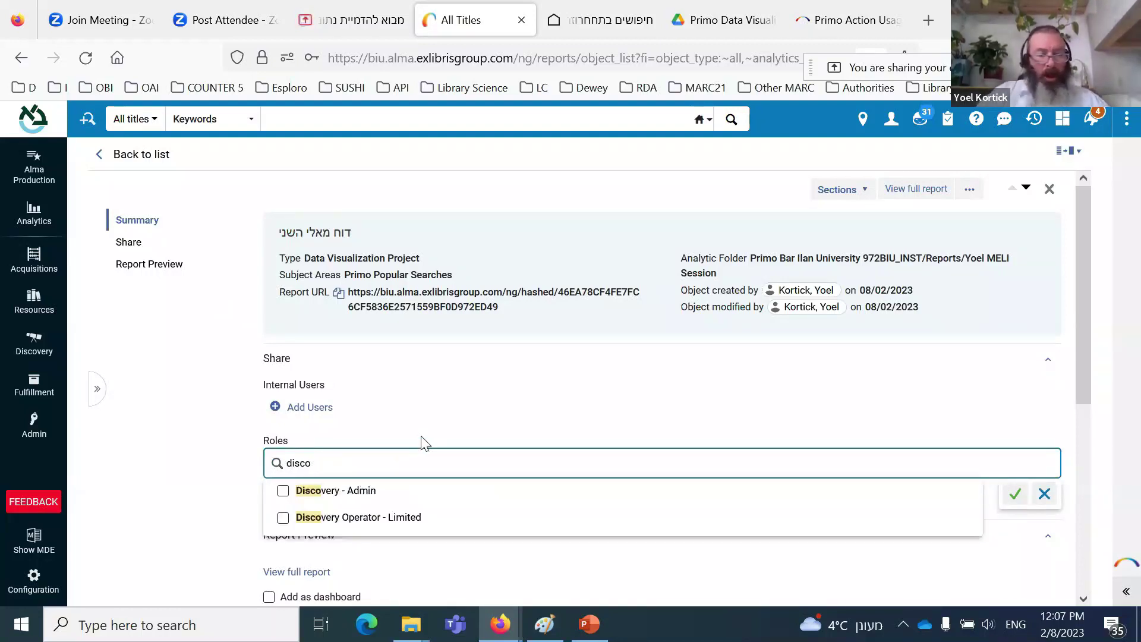
click(283, 491)
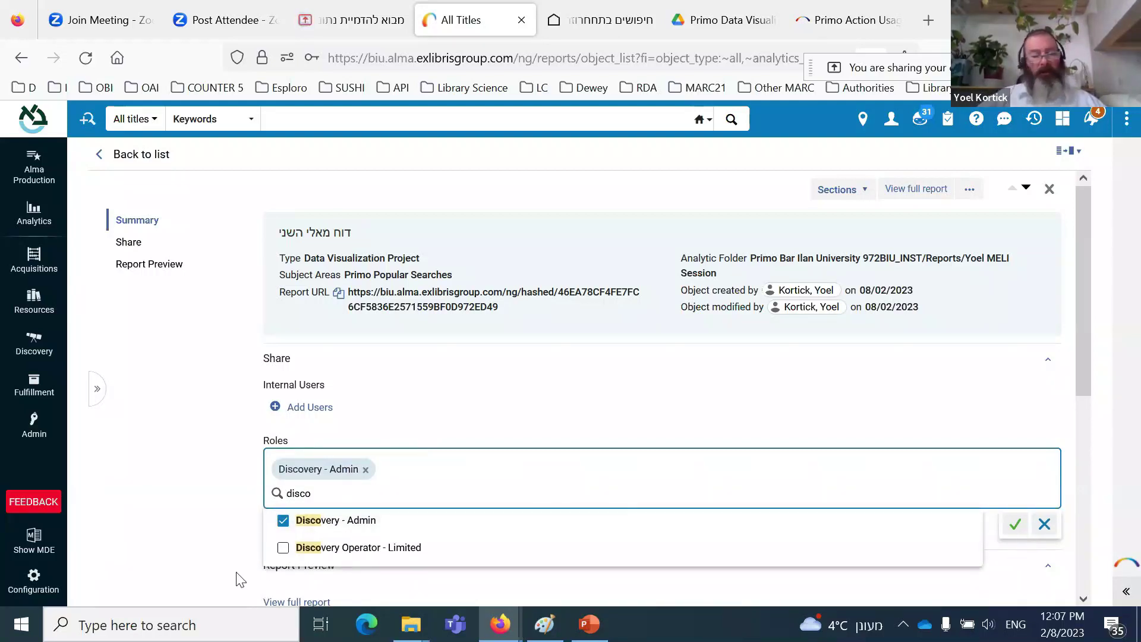
click(282, 547)
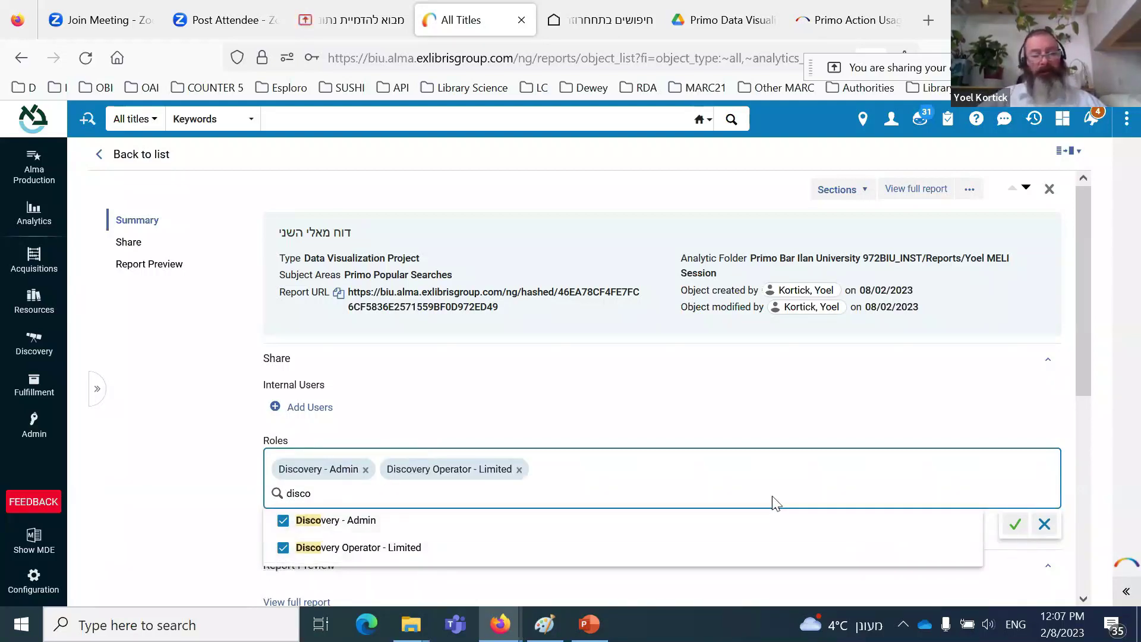
click(1015, 526)
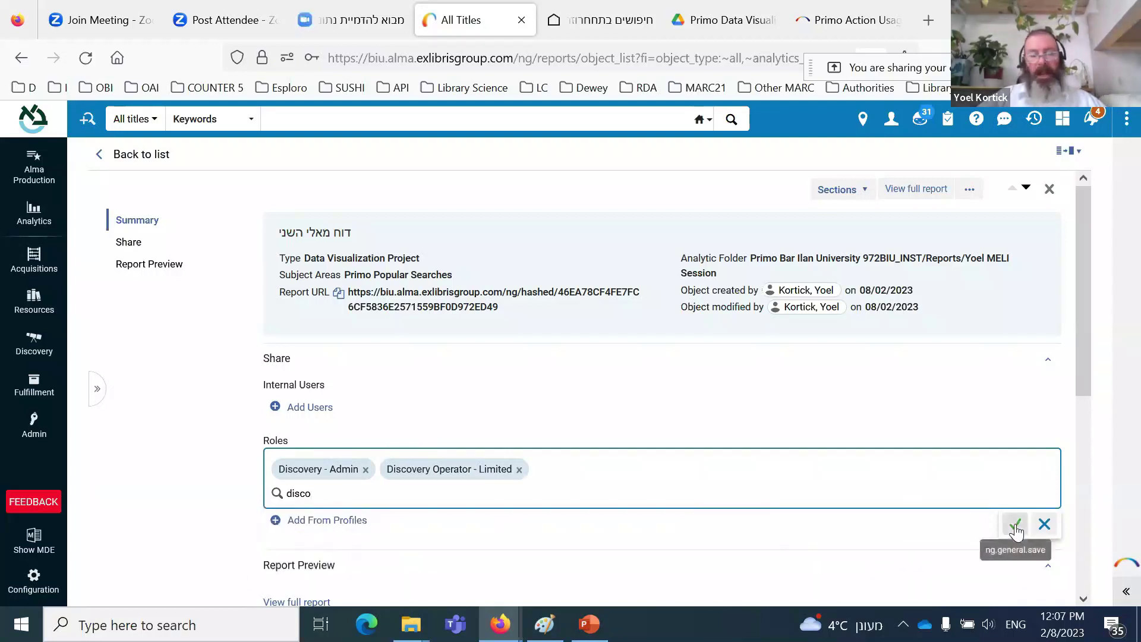
Step: Open the full report of 'דוח מאלי השני' from its Report Preview section
scroll(860, 437, down, 2)
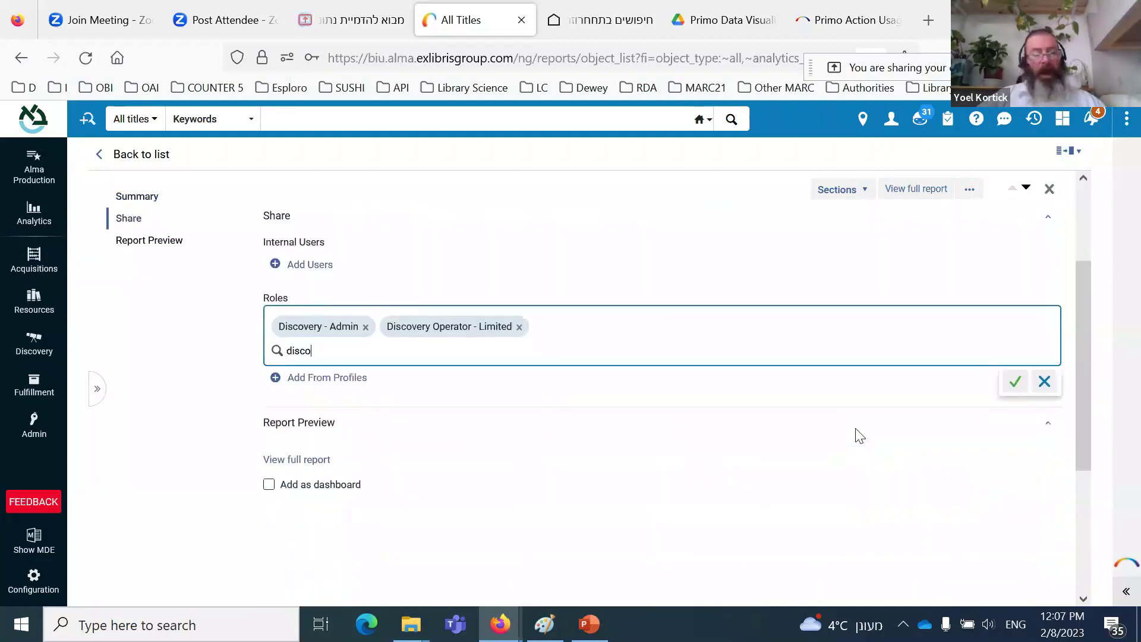
scroll(860, 437, down, 3)
scroll(860, 437, up, 3)
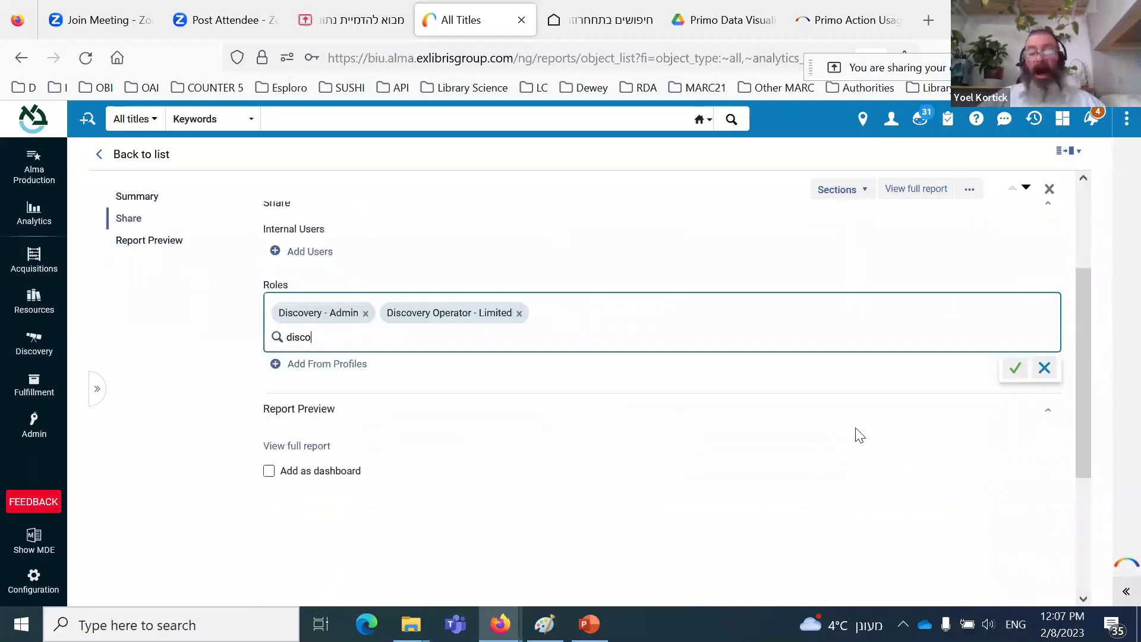
click(304, 452)
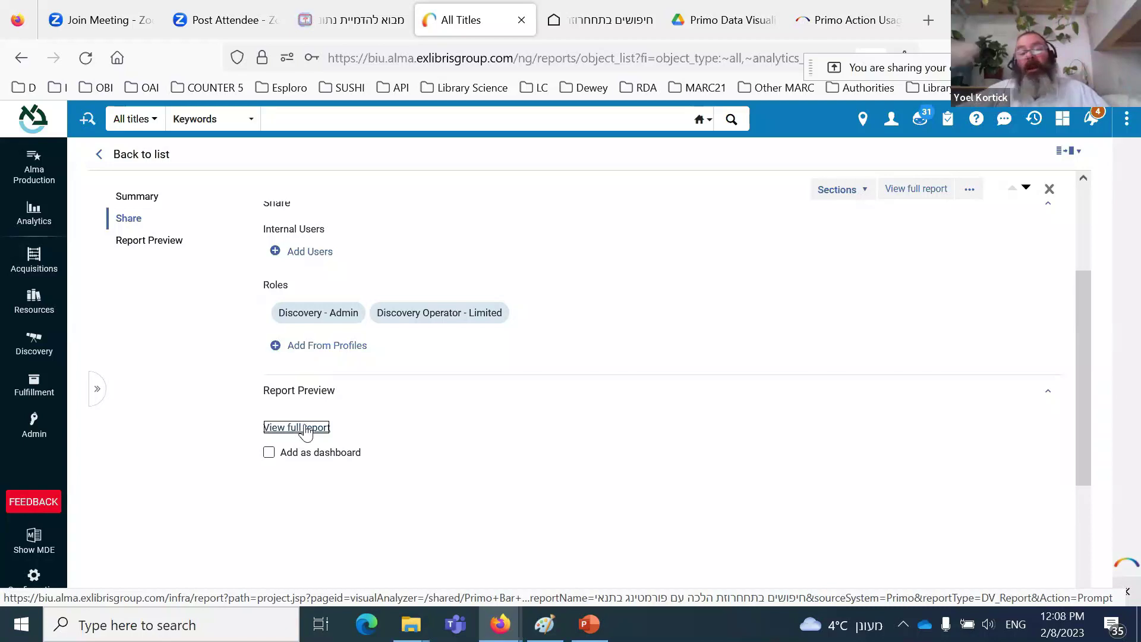
scroll(911, 283, up, 3)
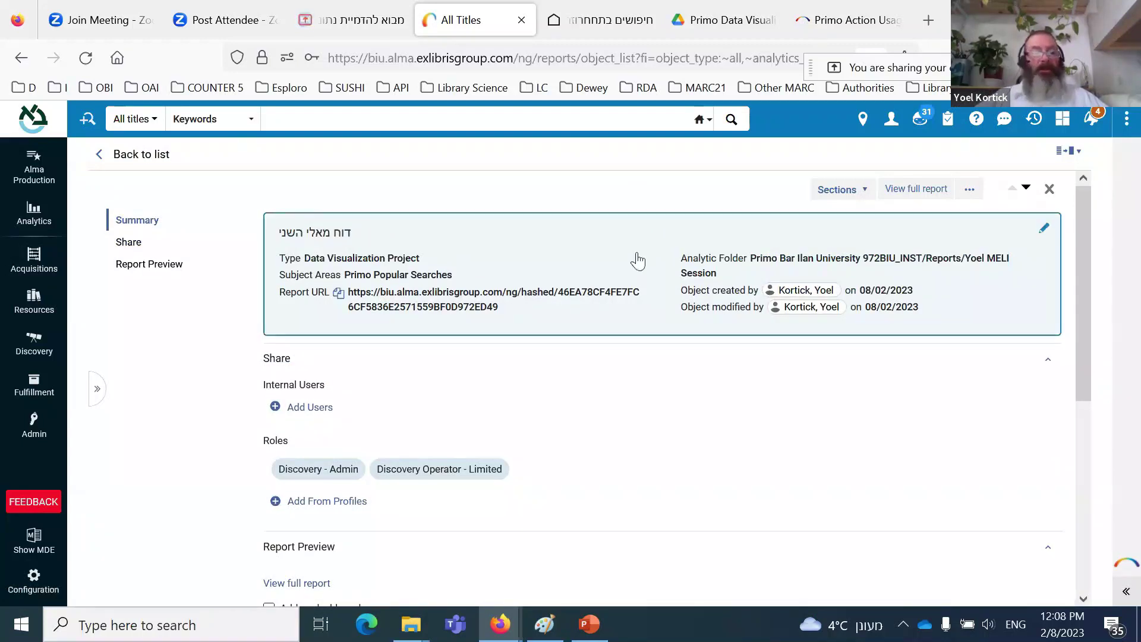
scroll(639, 290, down, 5)
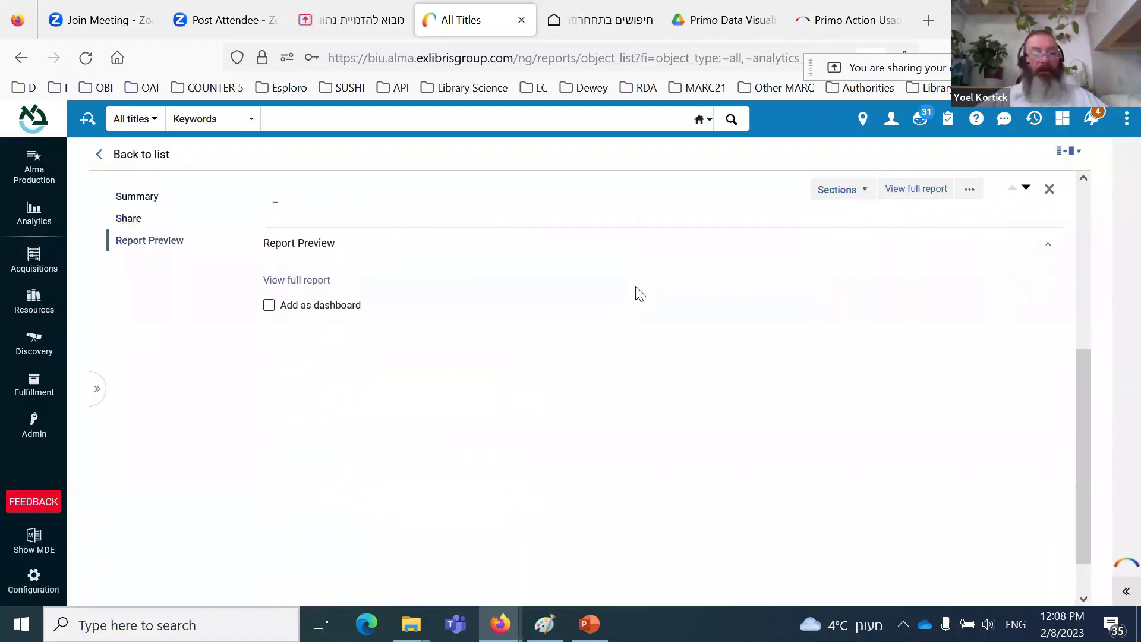
scroll(639, 291, up, 5)
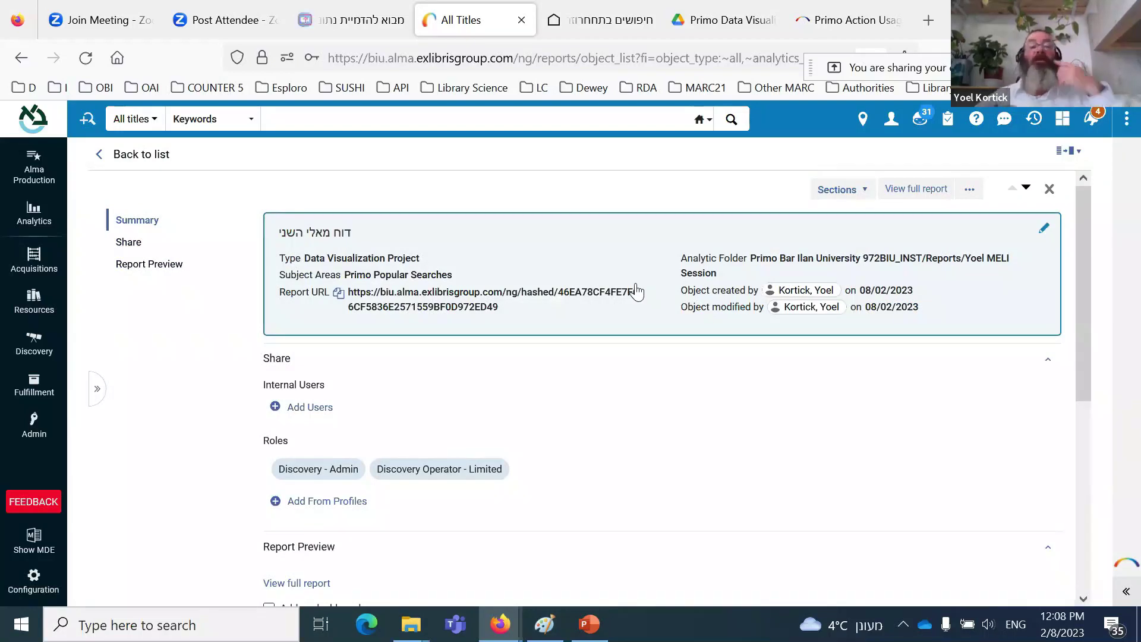
Step: Return to the Analytics Object List and display the reports in list view
click(38, 221)
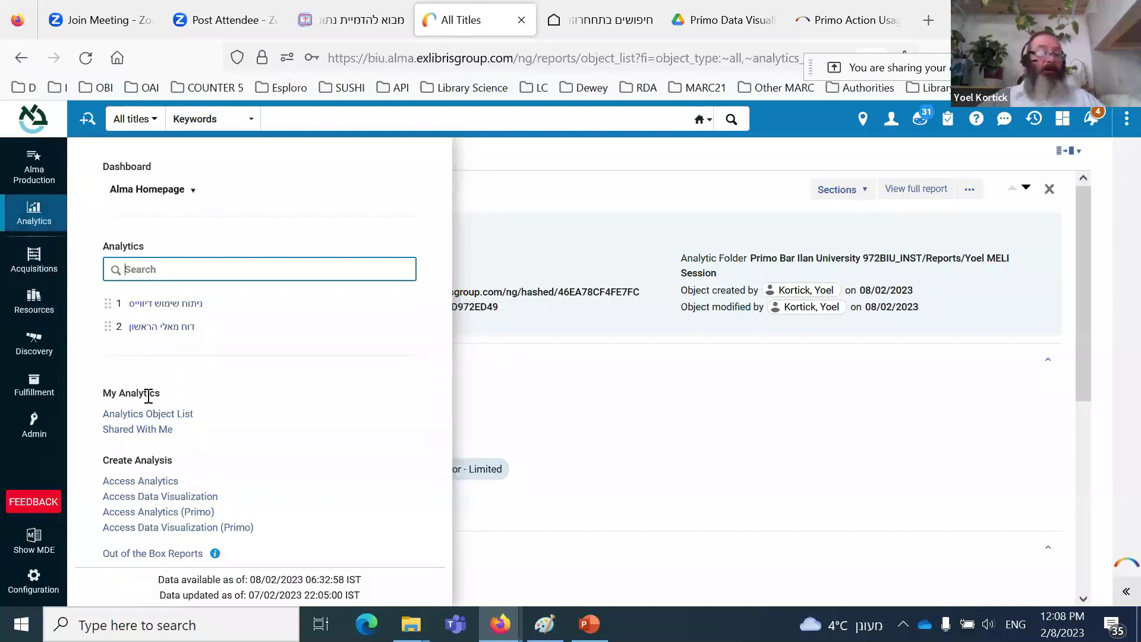
click(156, 415)
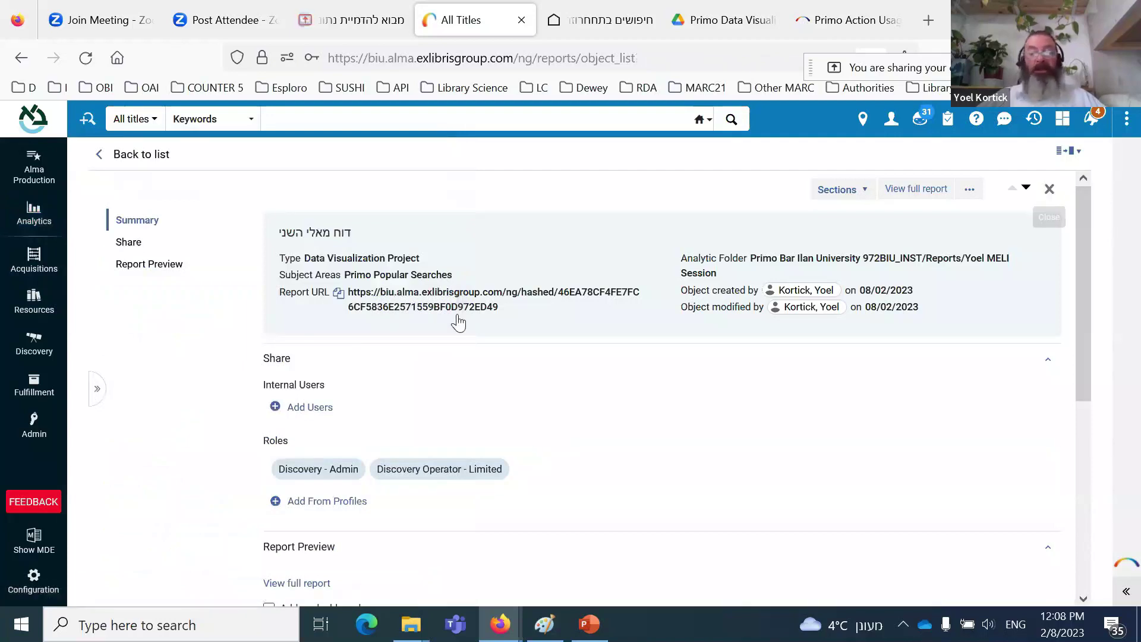
click(95, 388)
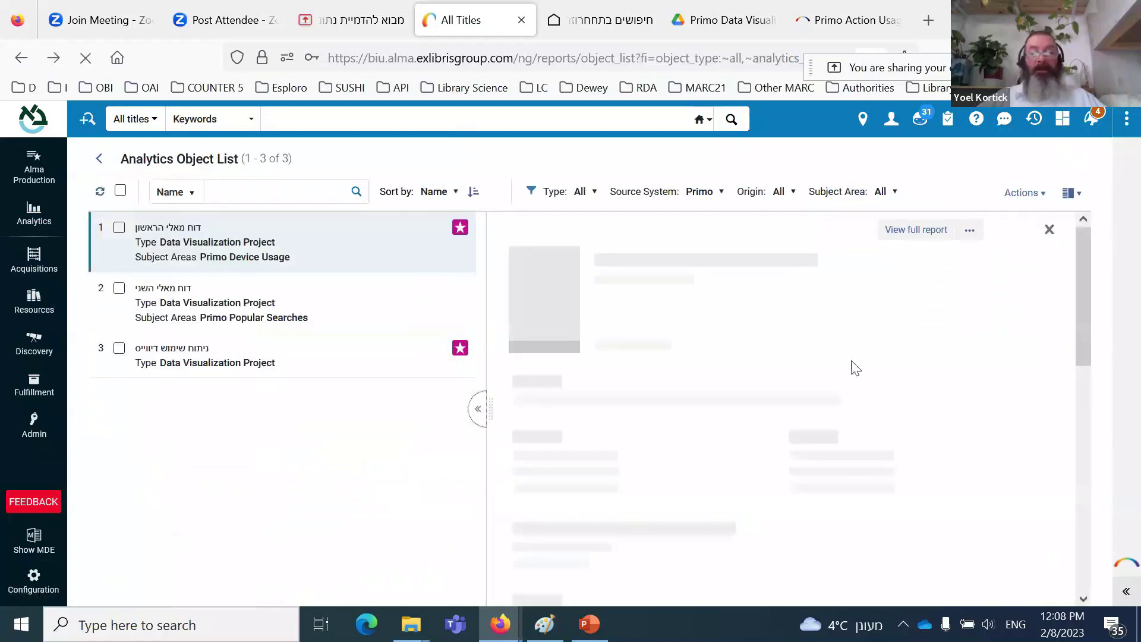
click(1081, 199)
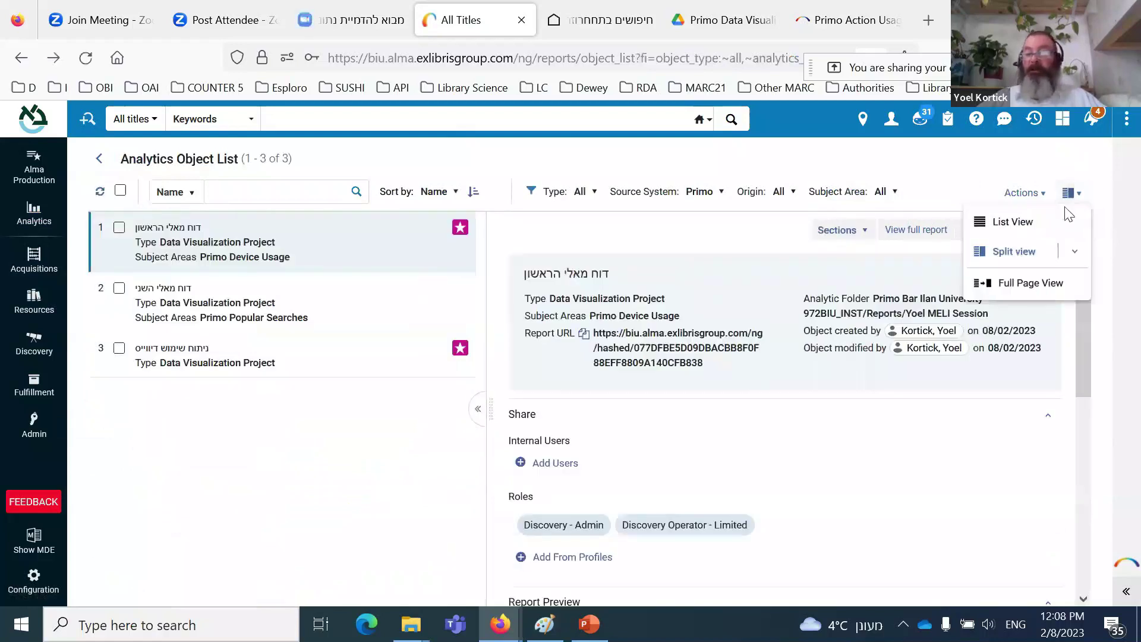
click(1008, 222)
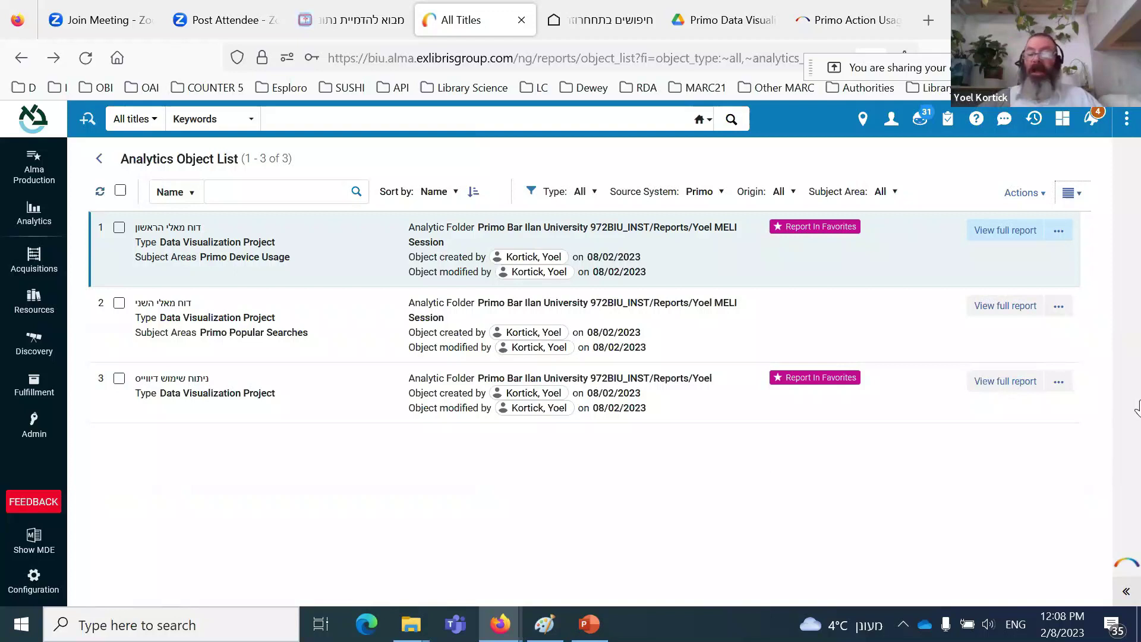
Step: Check the full report of דוח מאלי השני, close it, and add the report to the favorites
click(1004, 306)
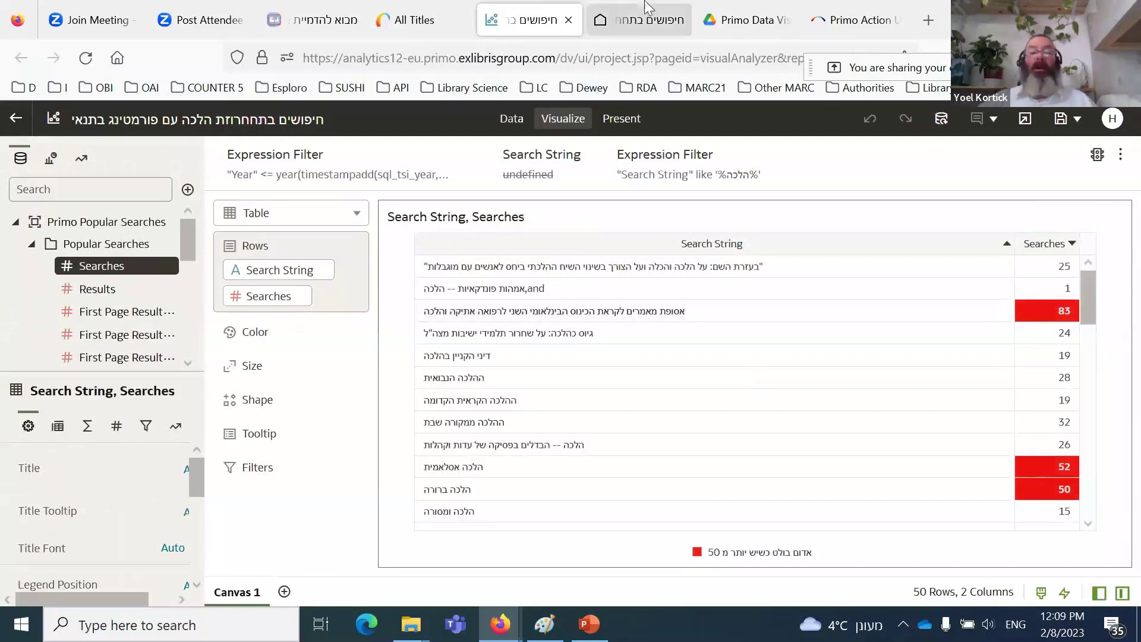
click(567, 21)
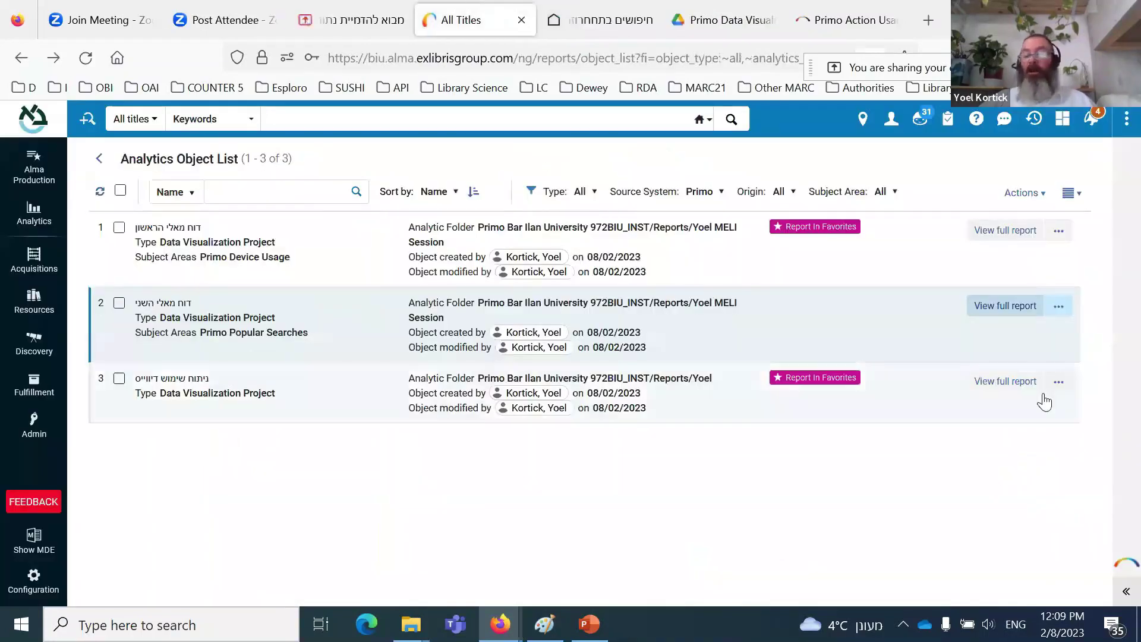
click(1059, 306)
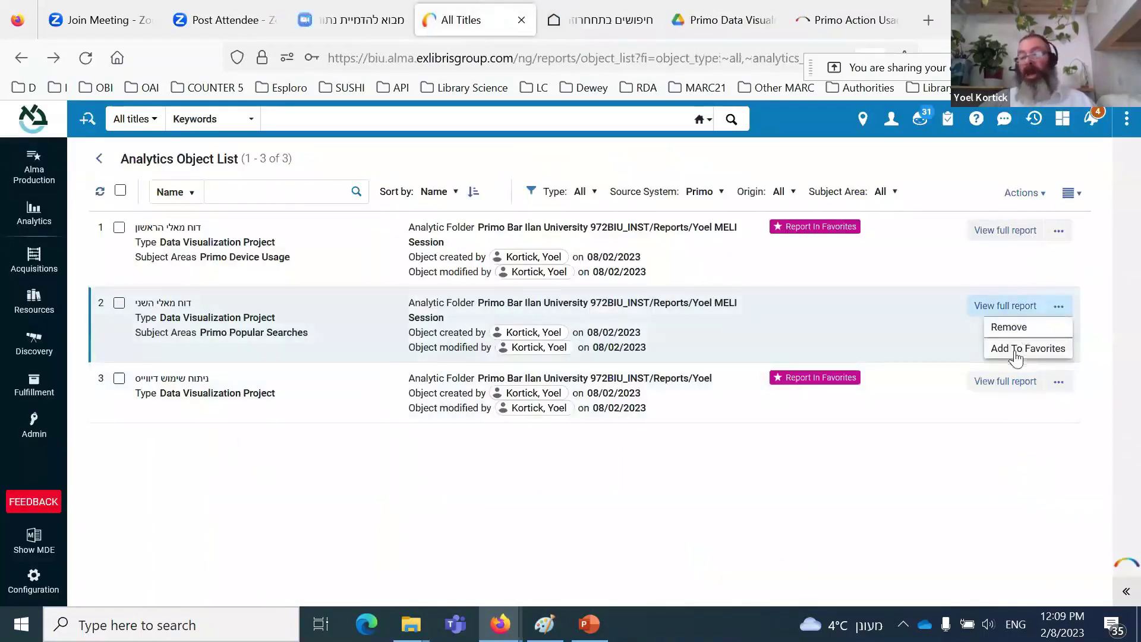
click(1016, 353)
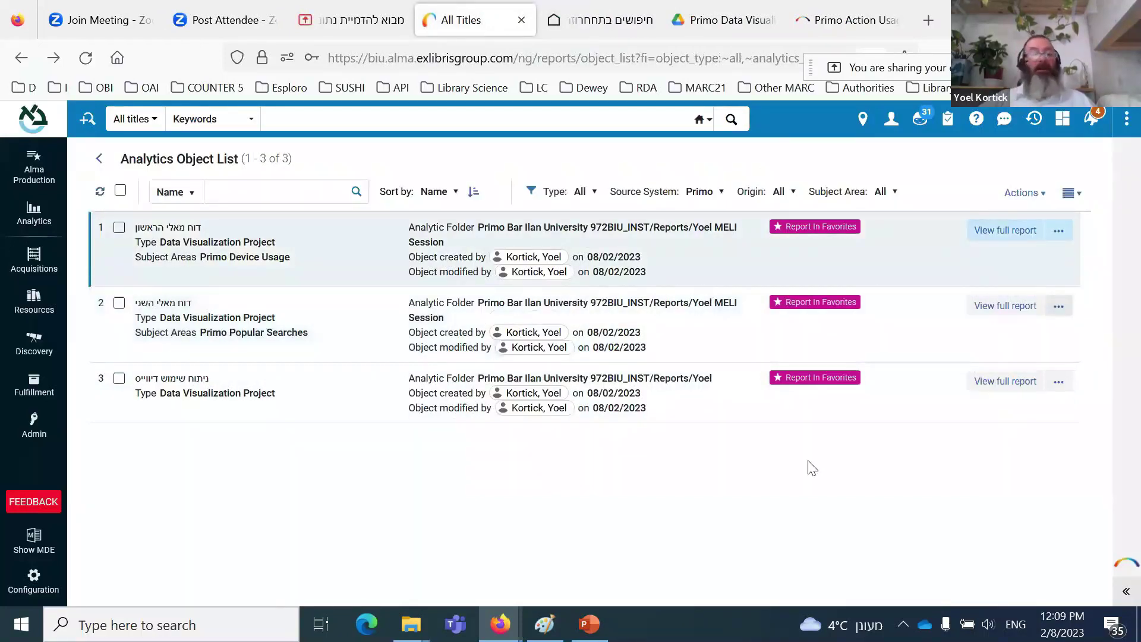
Step: Move דוח מאלי השני to first place among the favorite analytics reports and open it from there, returning to the favorites list
click(31, 215)
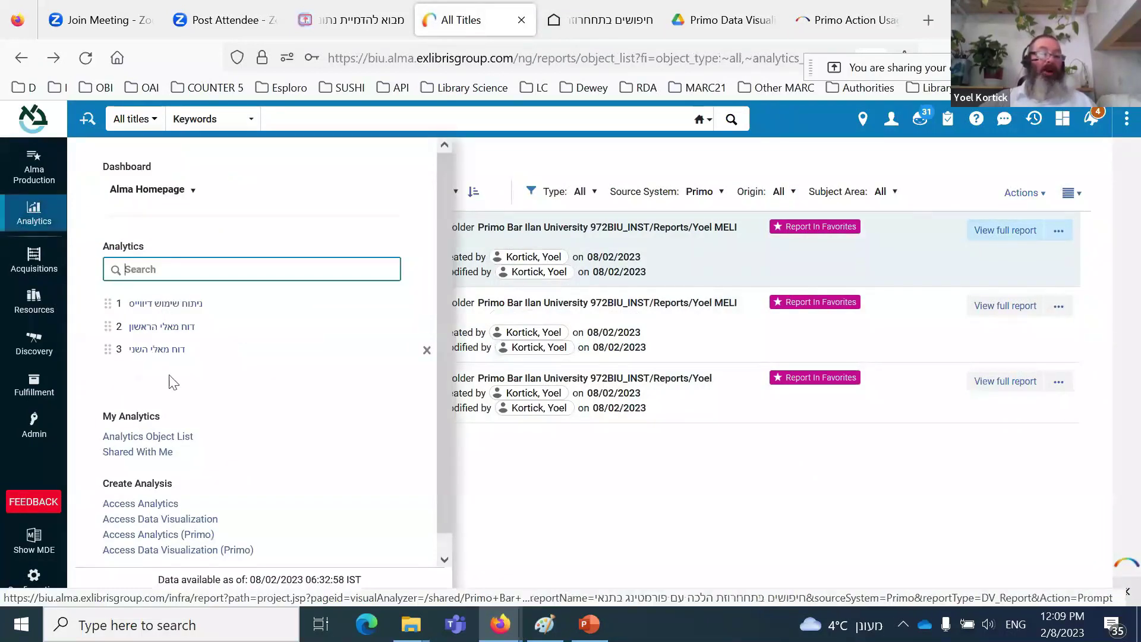
drag(108, 351, 110, 306)
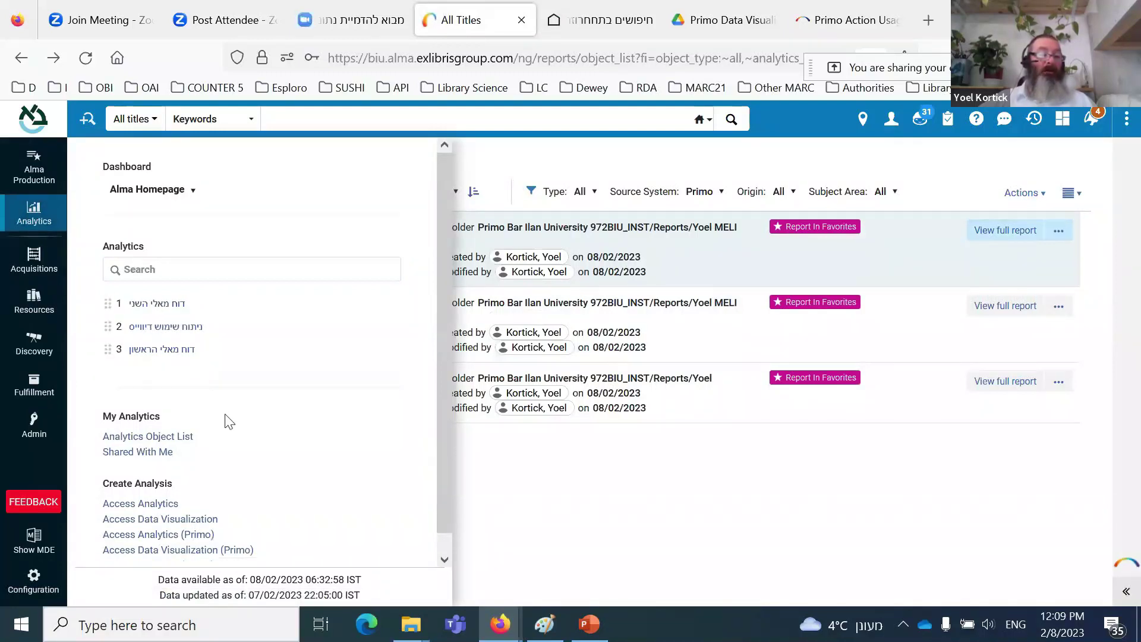
click(147, 309)
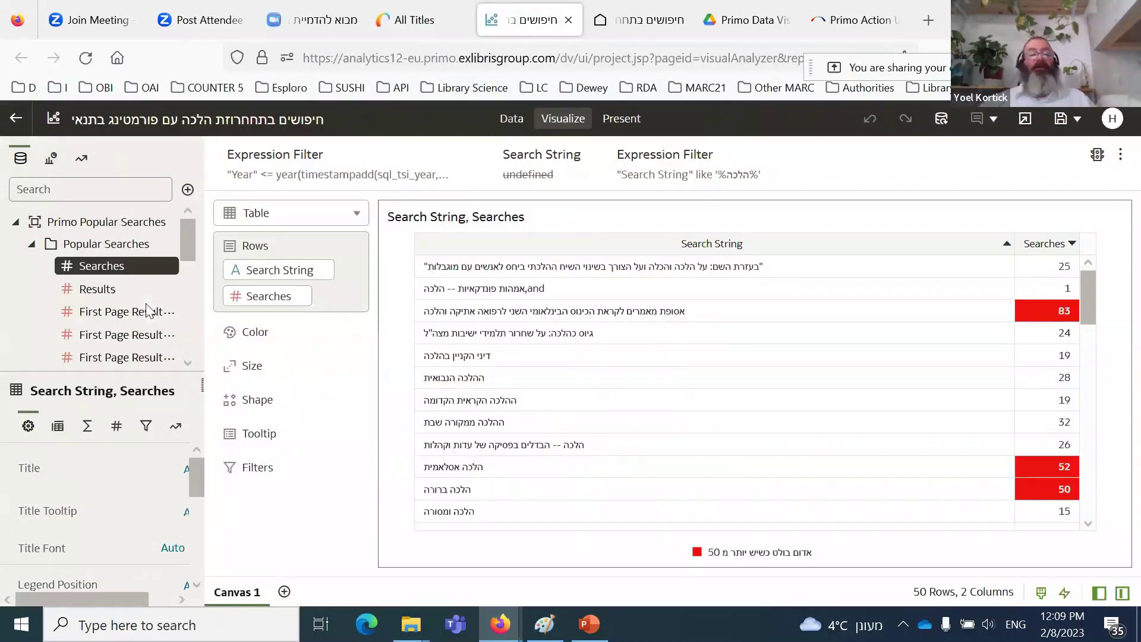
click(413, 20)
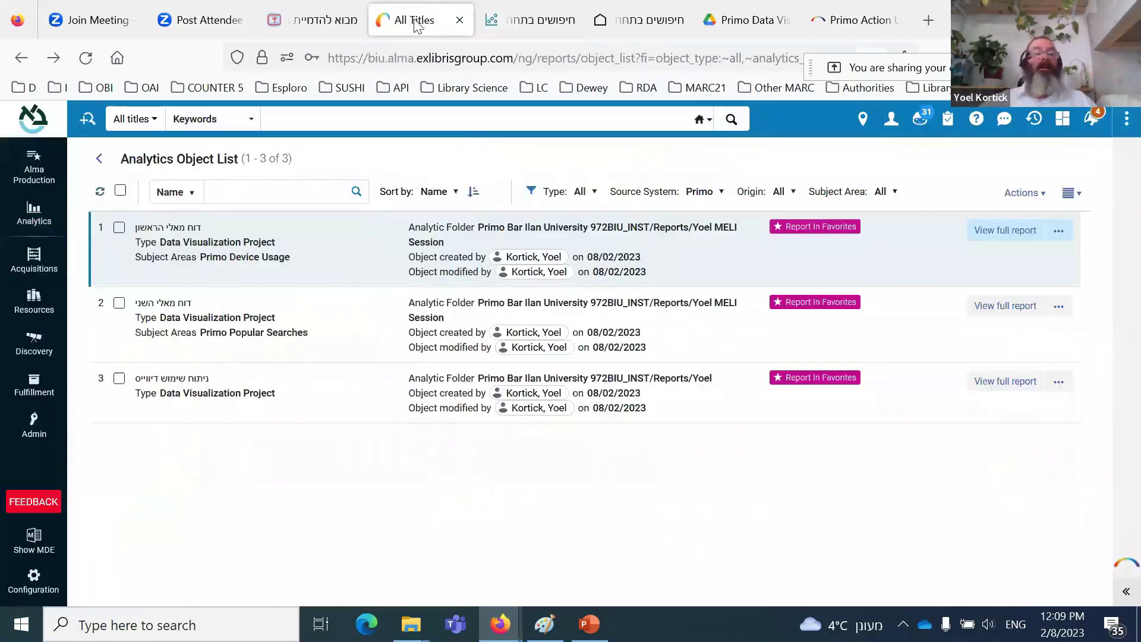
click(32, 215)
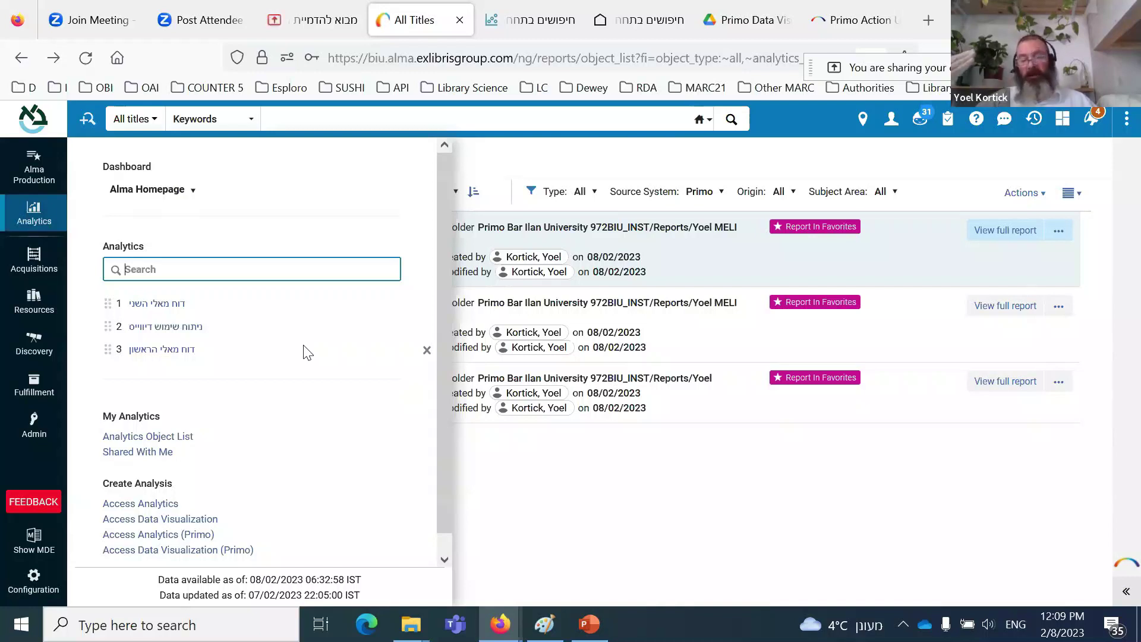
Step: Switch to the Zoom meeting and read the latest messages in the meeting chat
click(309, 32)
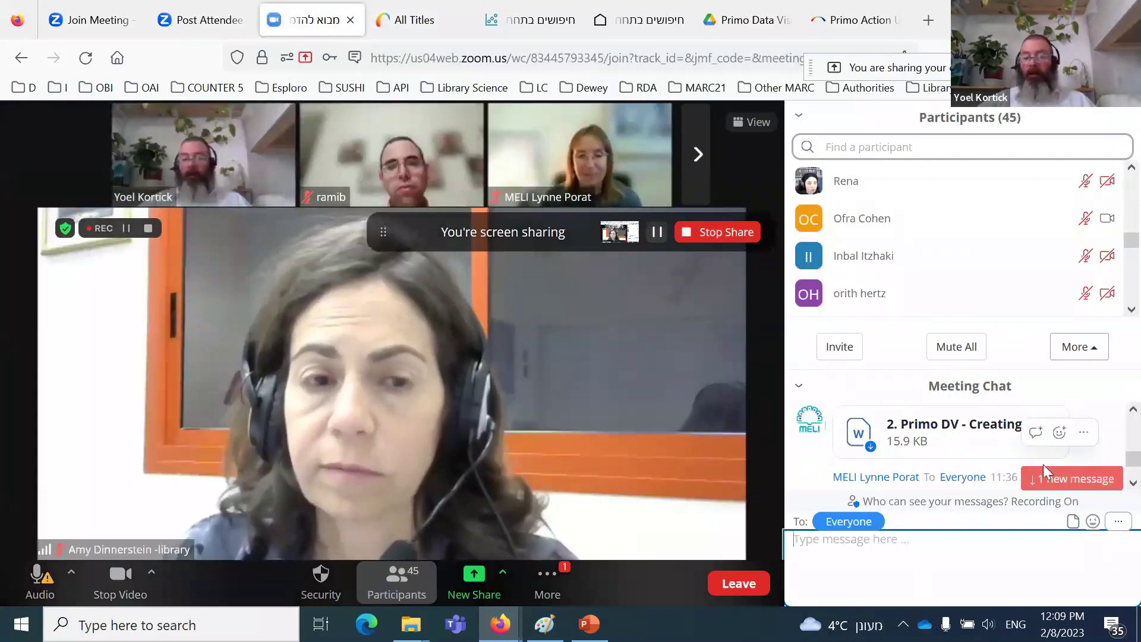
scroll(1026, 454, down, 5)
mouse_move(1040, 457)
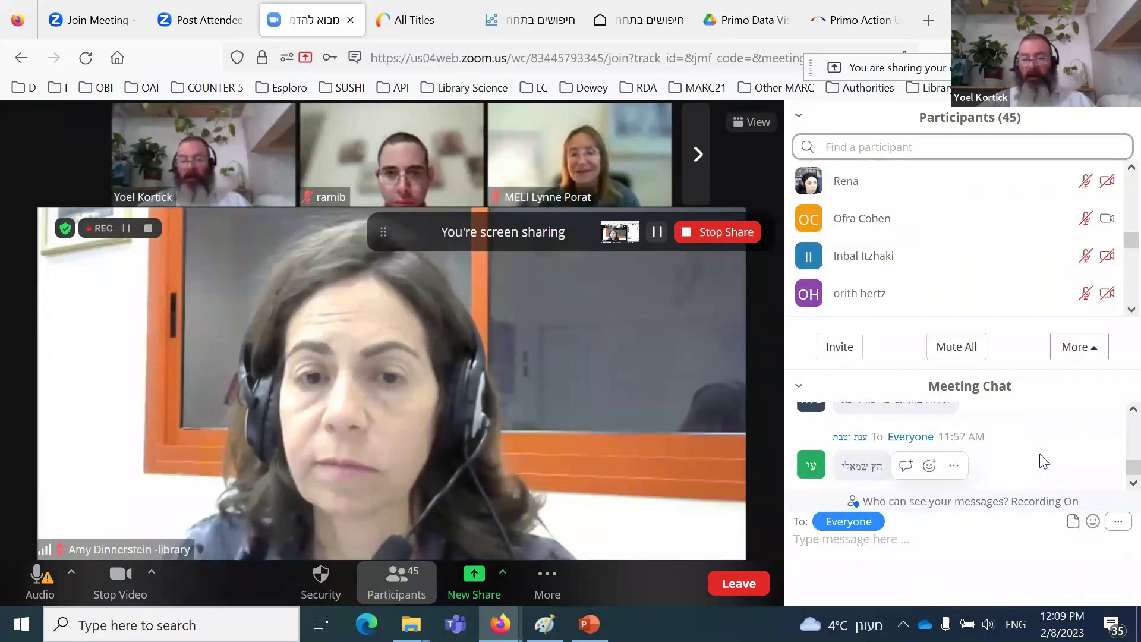
scroll(1039, 454, up, 5)
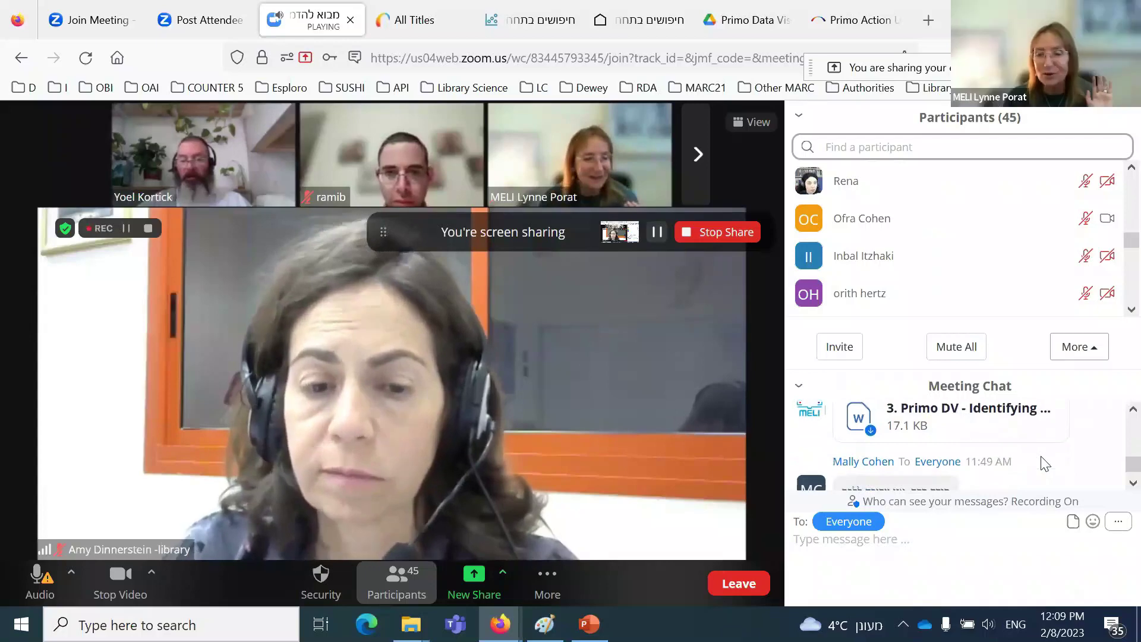
scroll(1045, 463, down, 5)
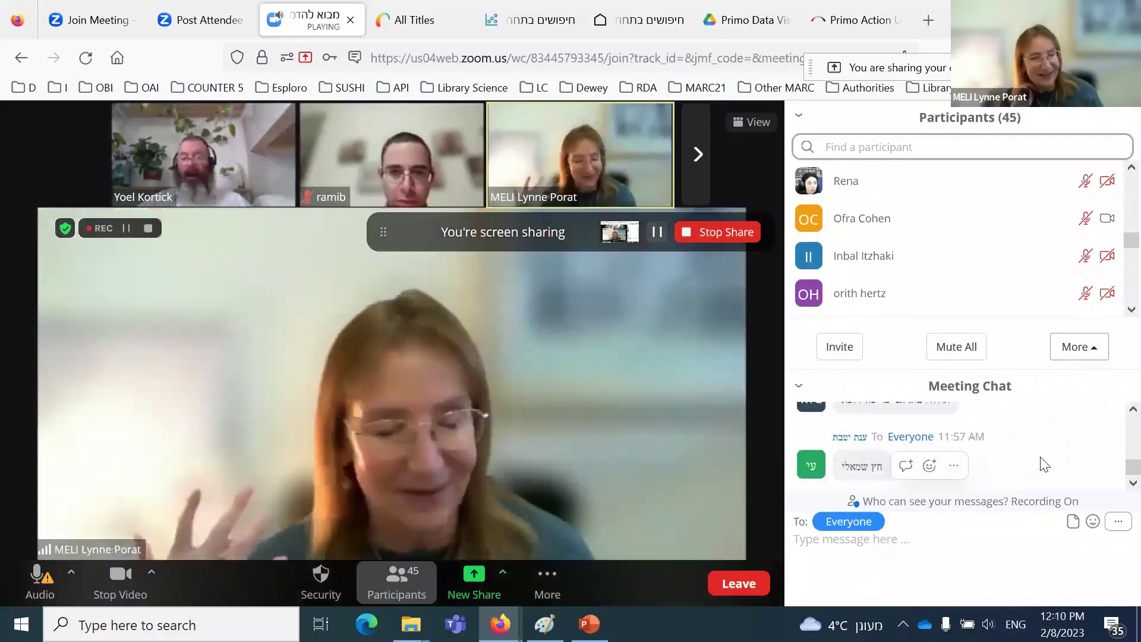
scroll(1045, 463, up, 3)
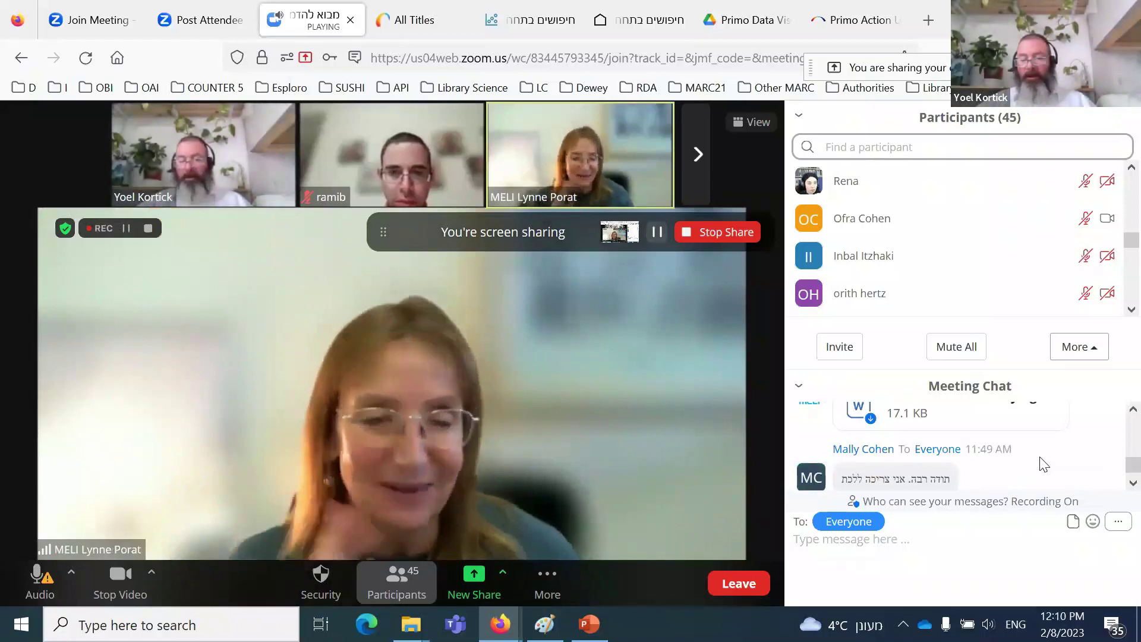
scroll(1044, 464, down, 3)
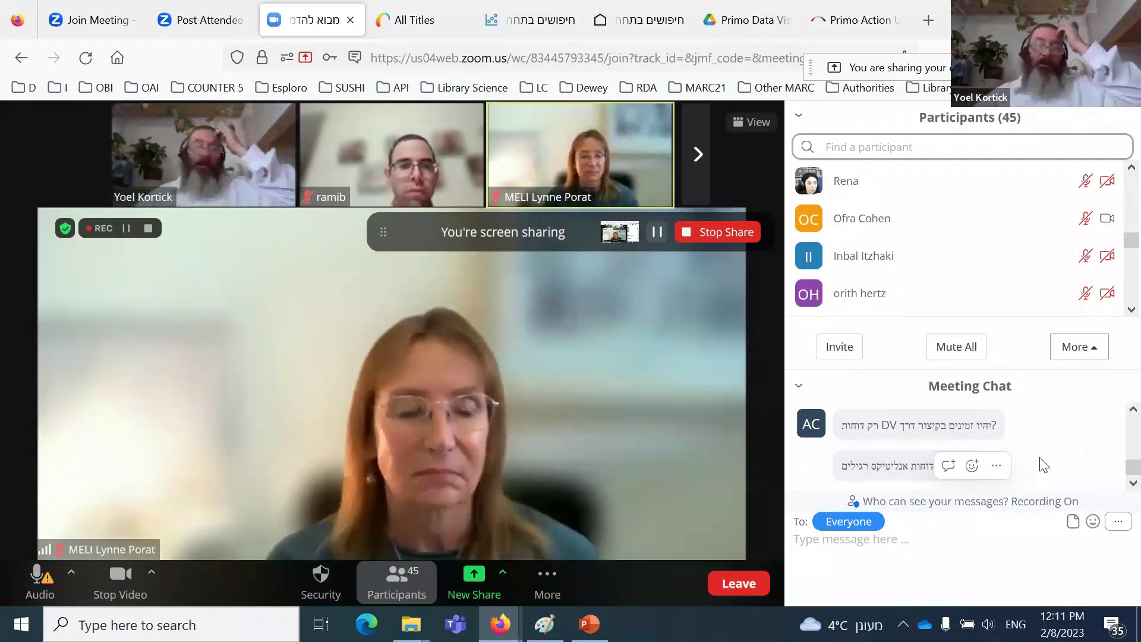
Step: Look at the opened report again and return to the Zoom meeting to view the start of the participants list
click(430, 24)
click(531, 24)
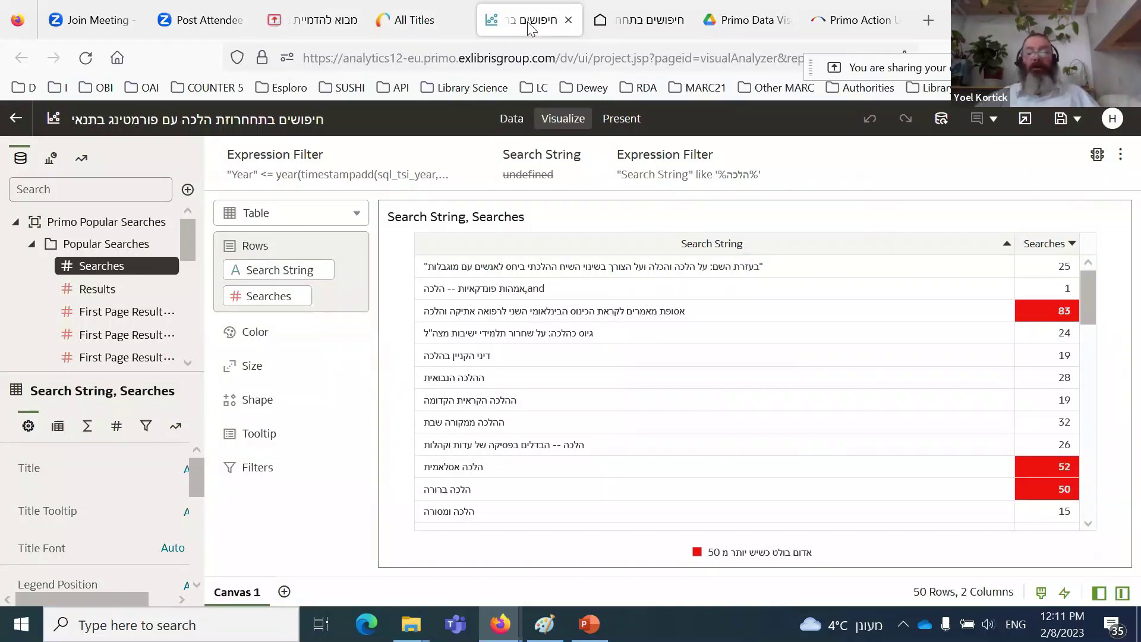
click(306, 19)
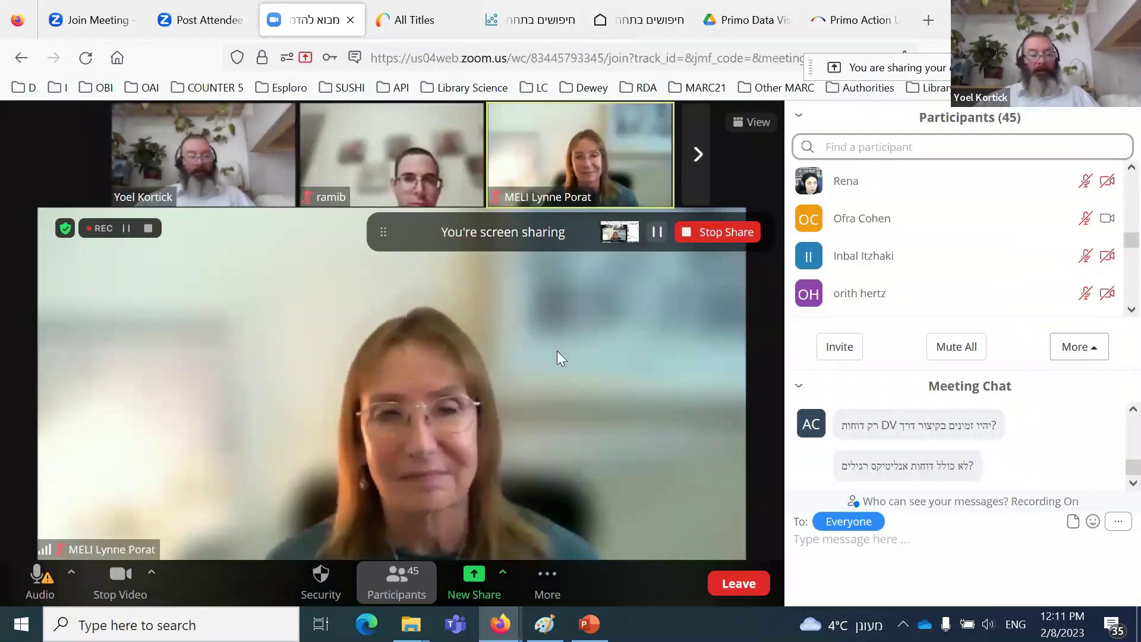
scroll(930, 280, up, 10)
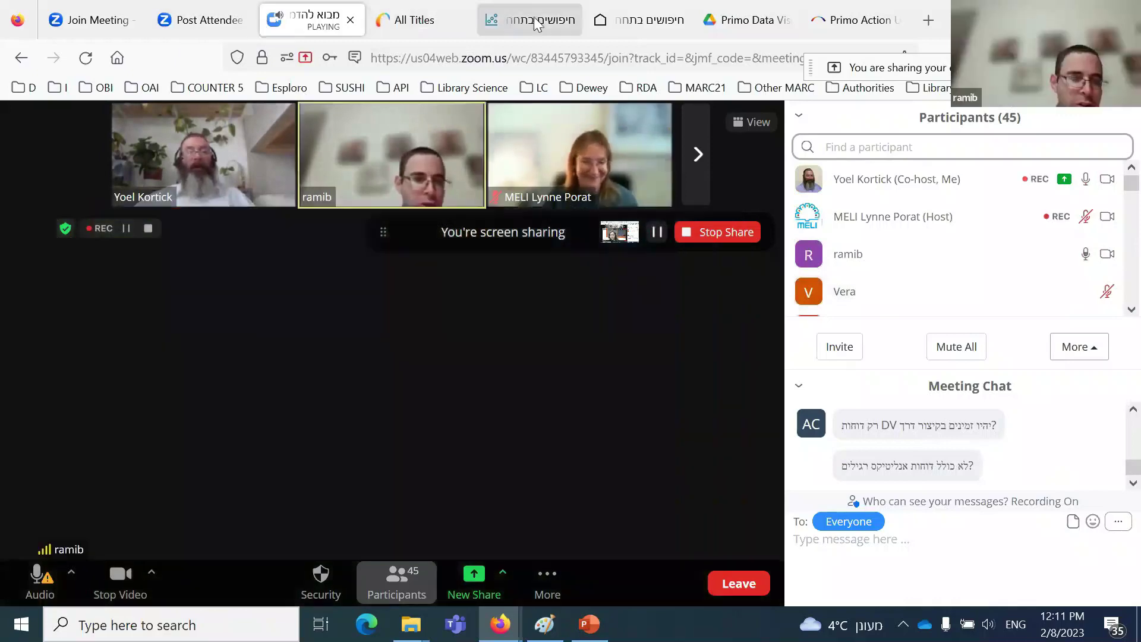
Step: Switch to Oracle Analytics, leave the open report for the home page and open the workbook בדיקת הזהות ע"י משתמשים
click(534, 20)
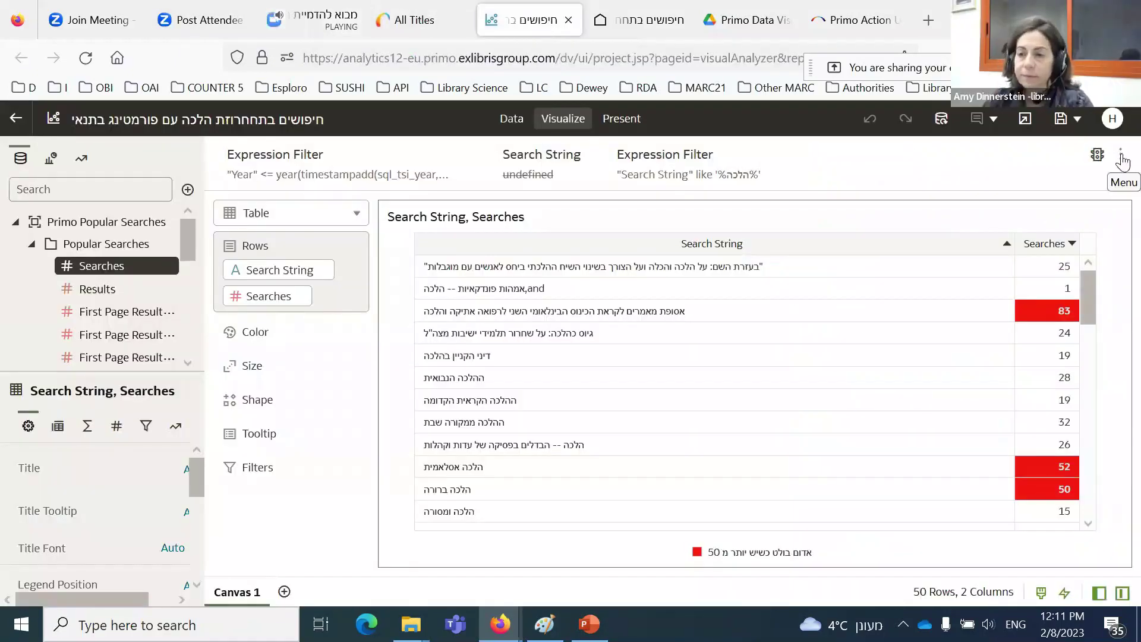
click(16, 125)
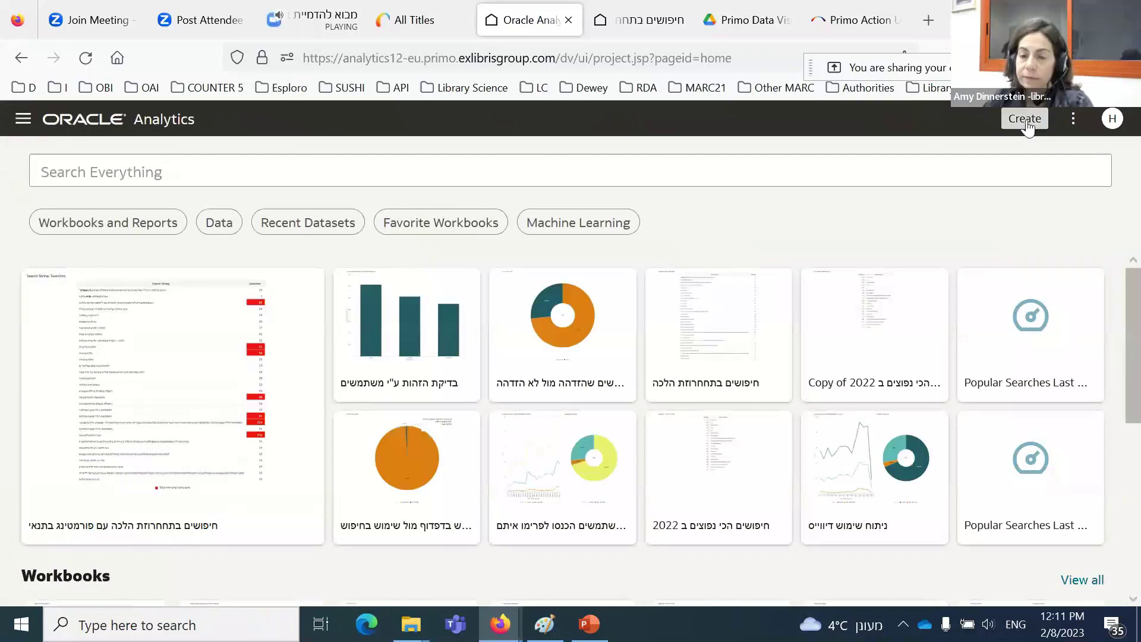
click(390, 336)
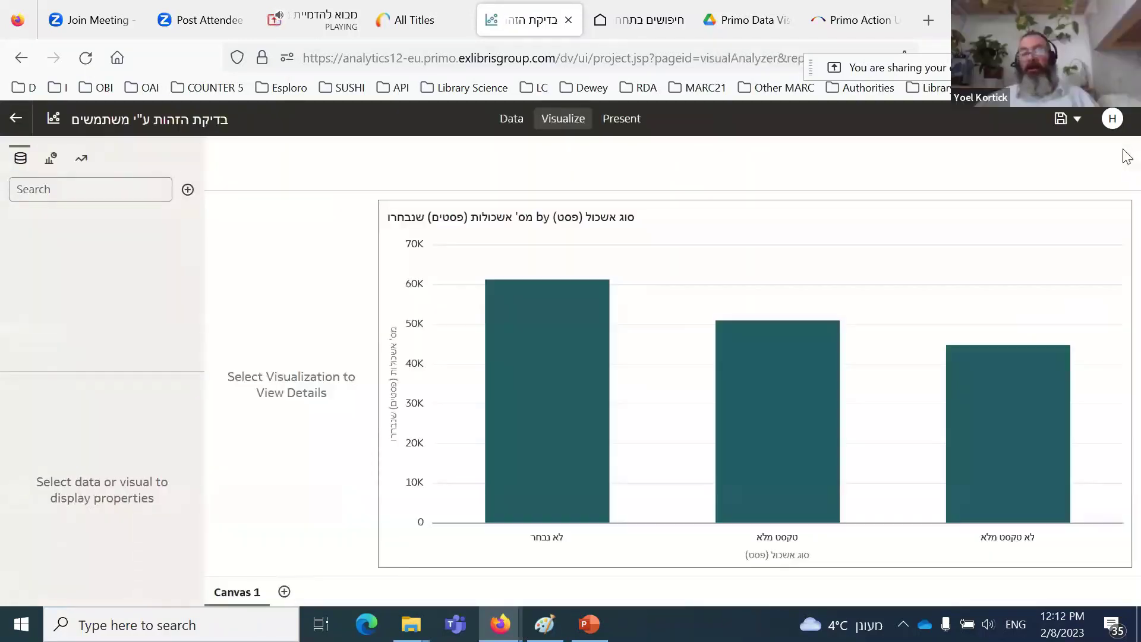
Step: Create a new workbook based on the Primo Action Usage subject area
click(1120, 154)
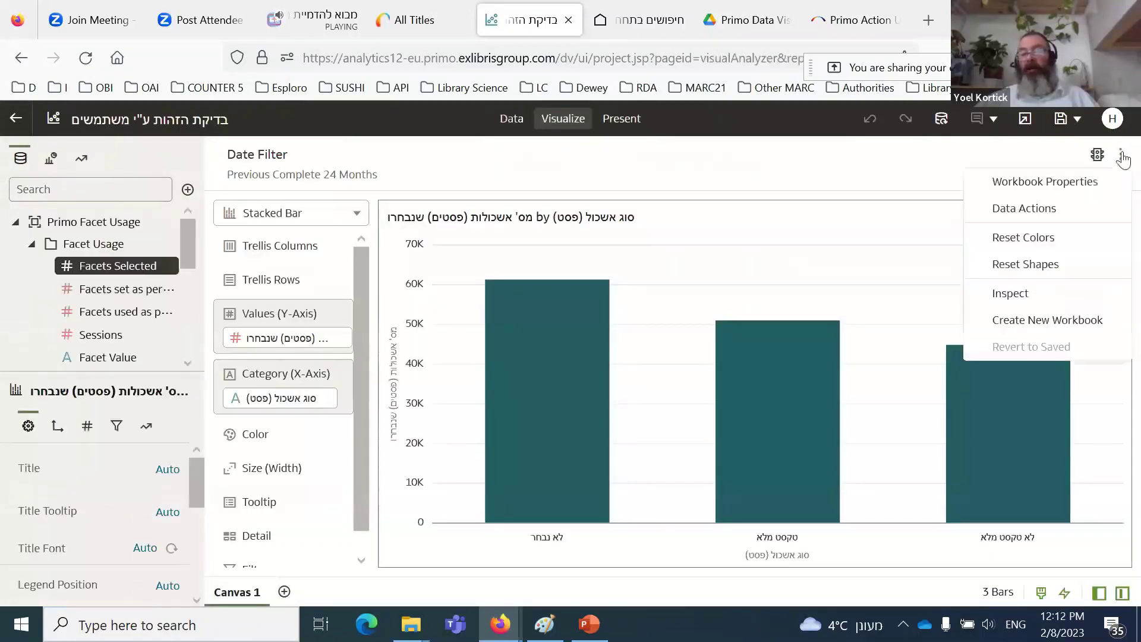
click(1074, 324)
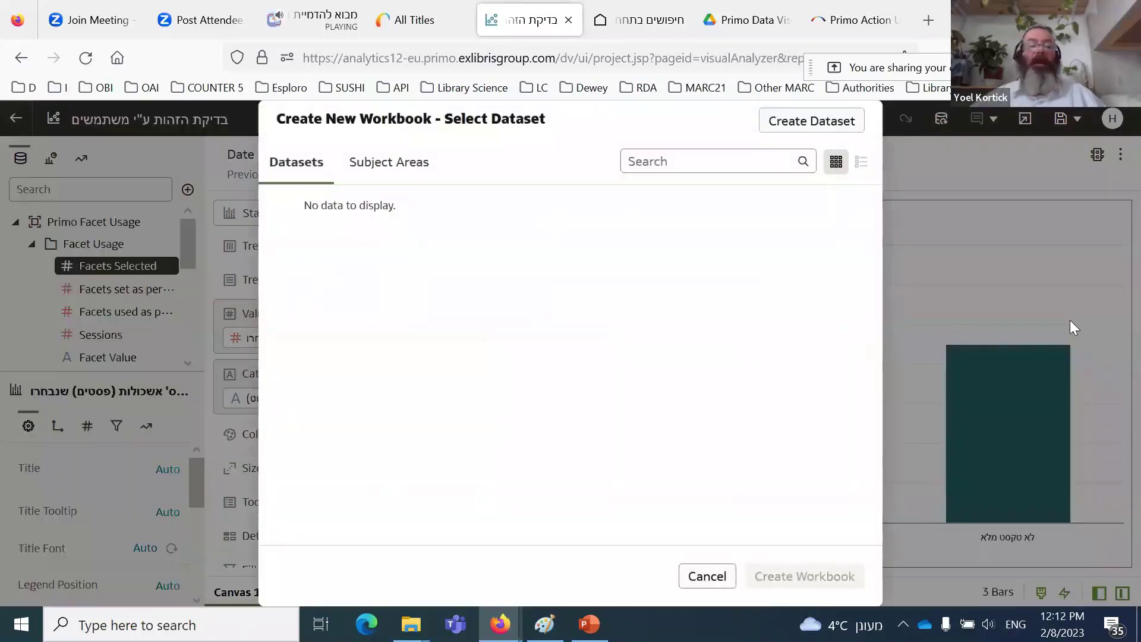
click(409, 171)
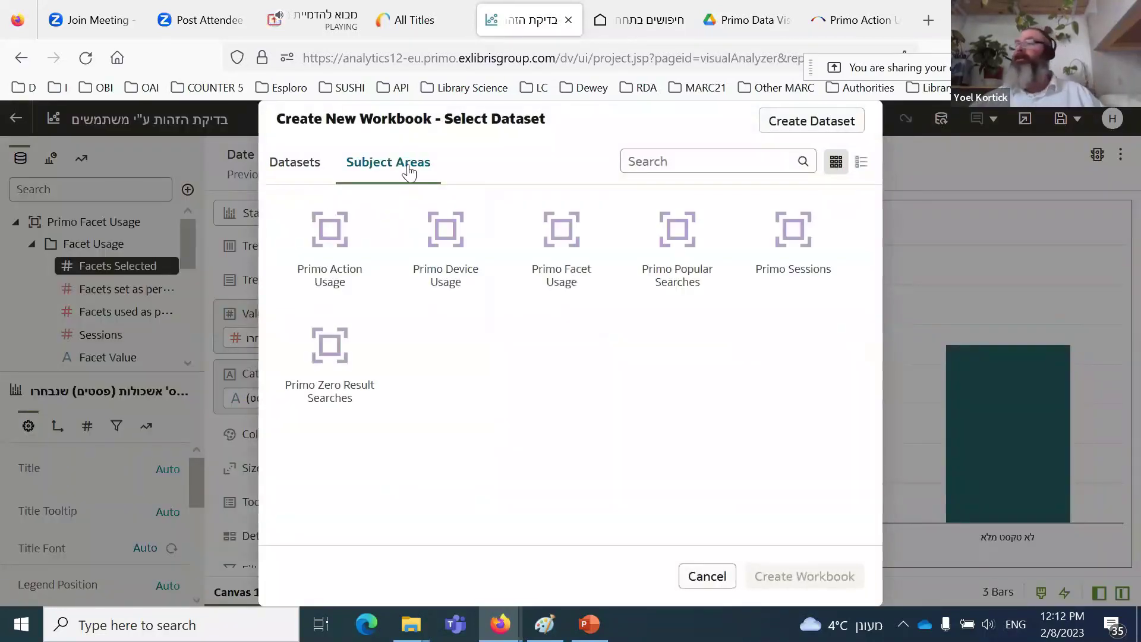
click(326, 241)
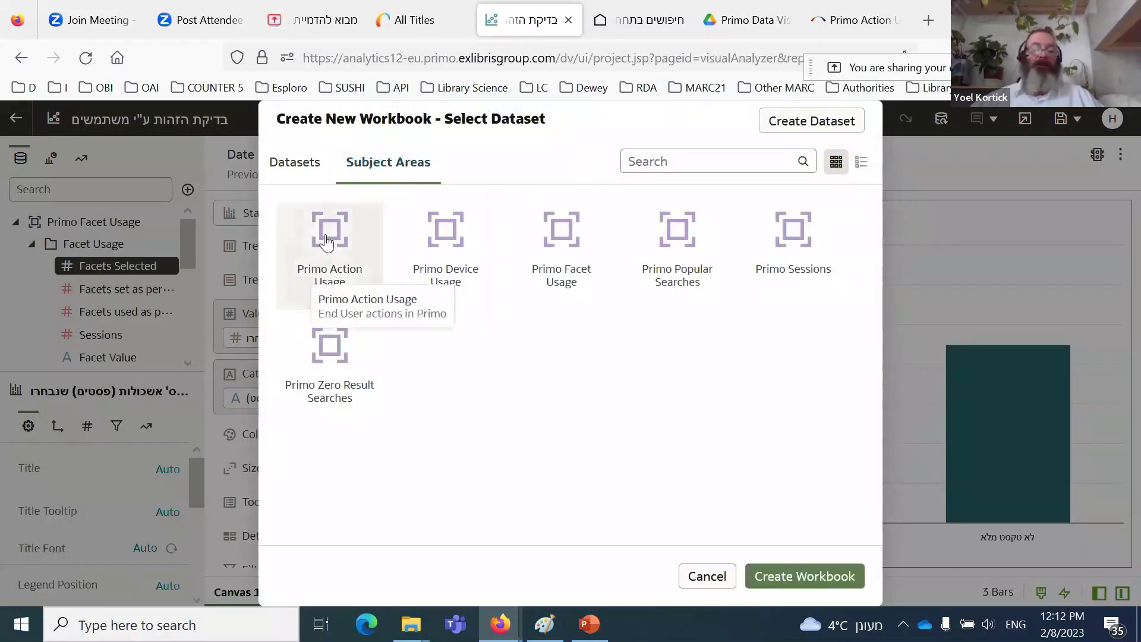
click(783, 585)
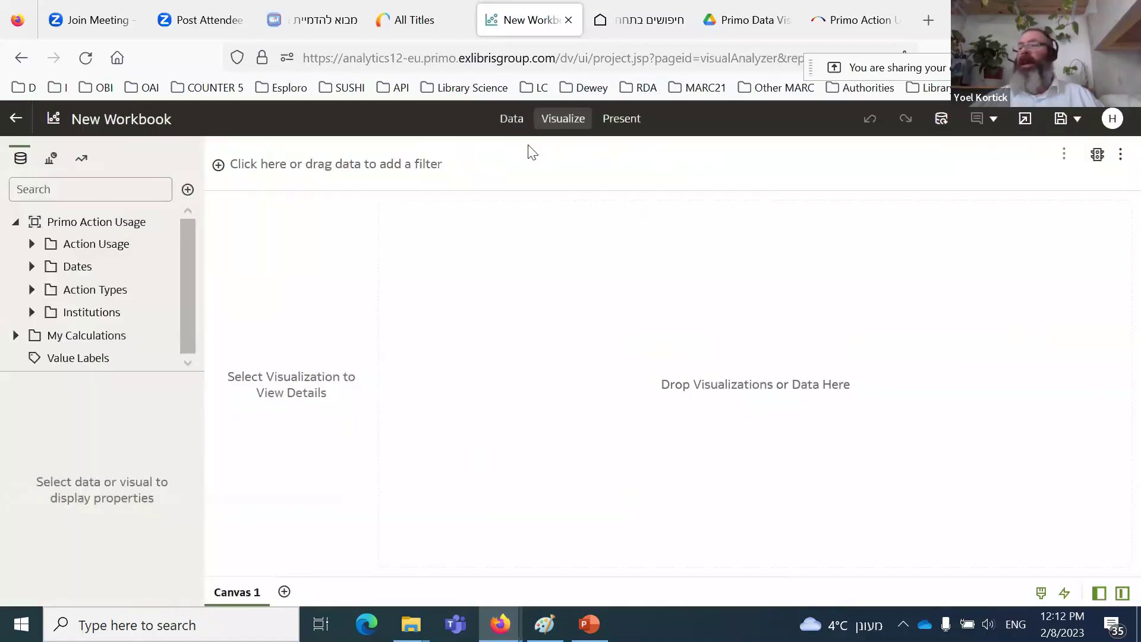
Step: Add an expression filter to the workbook and insert the Year column from Dates into its expression
click(30, 270)
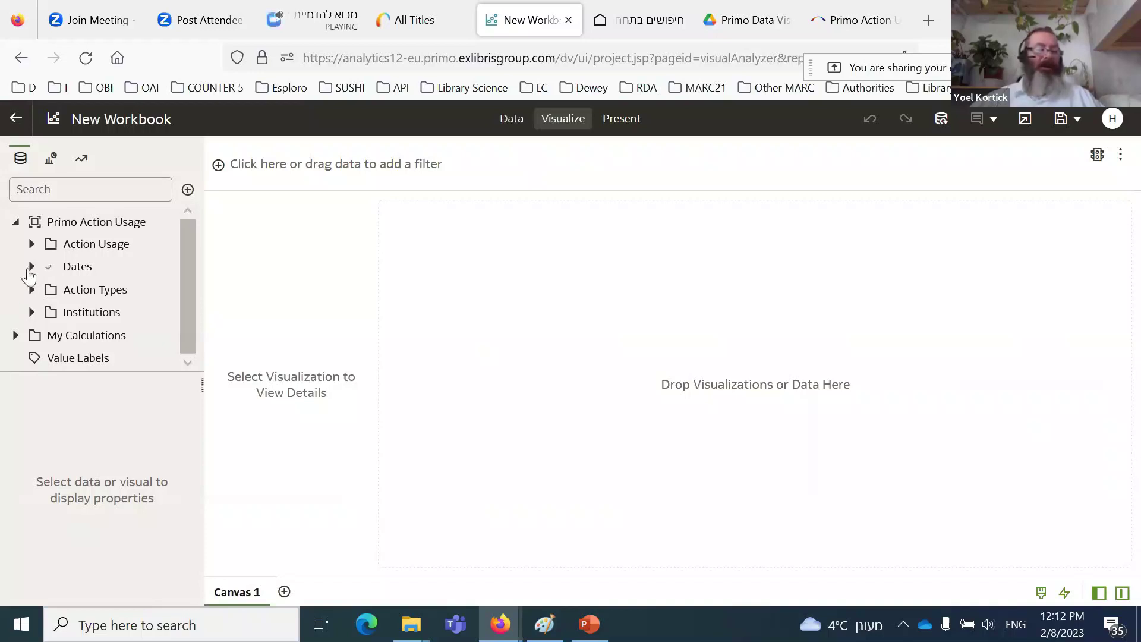
click(31, 270)
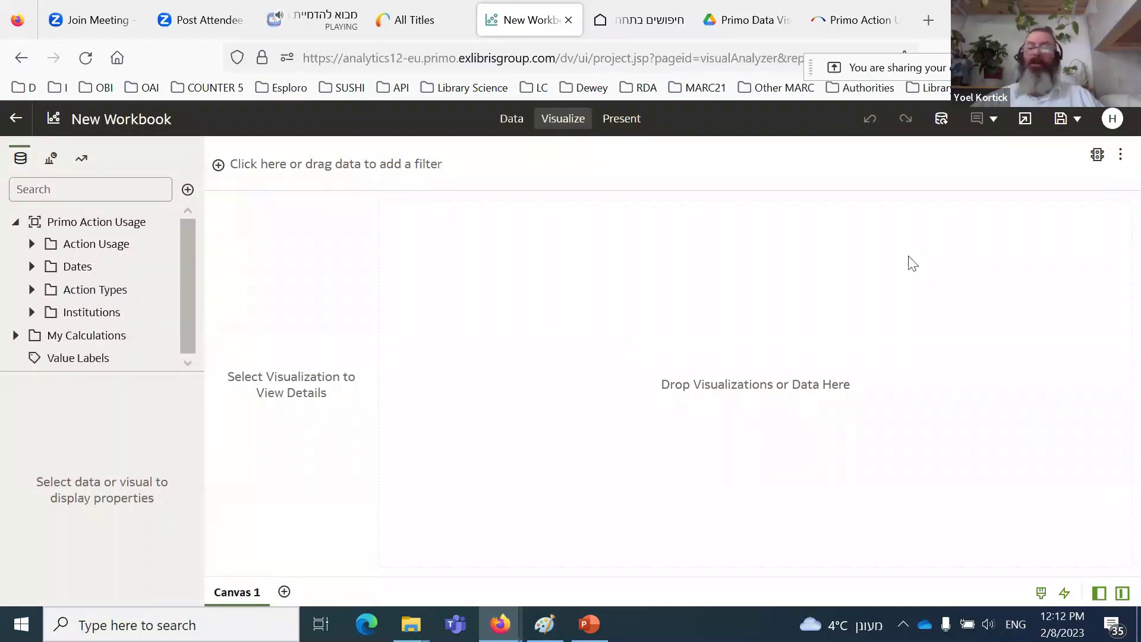
click(1071, 155)
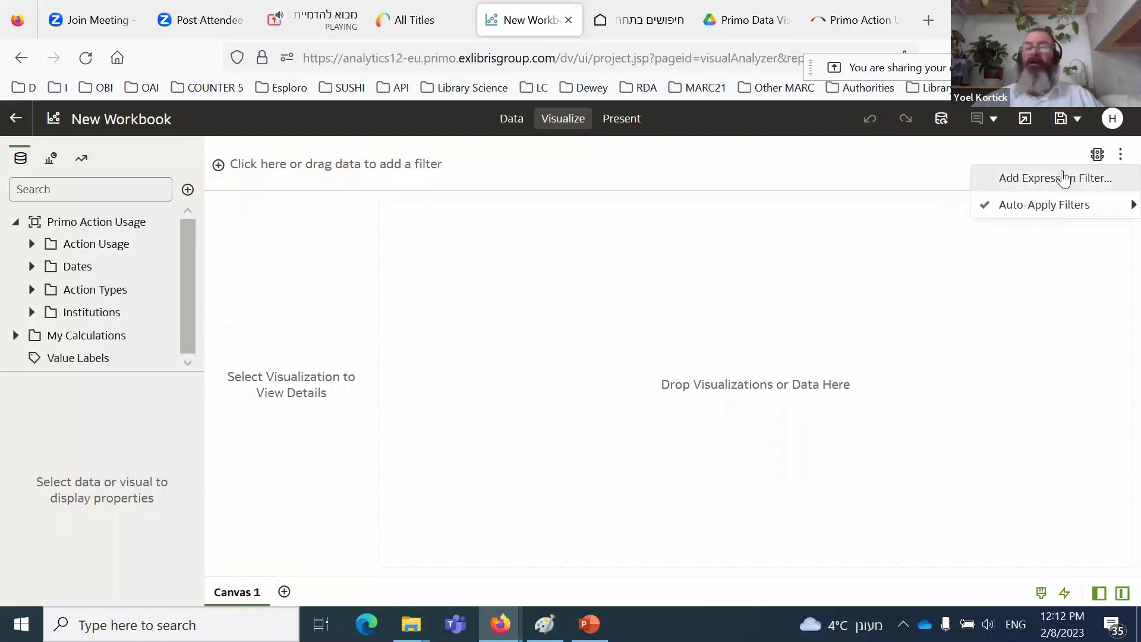
click(1063, 179)
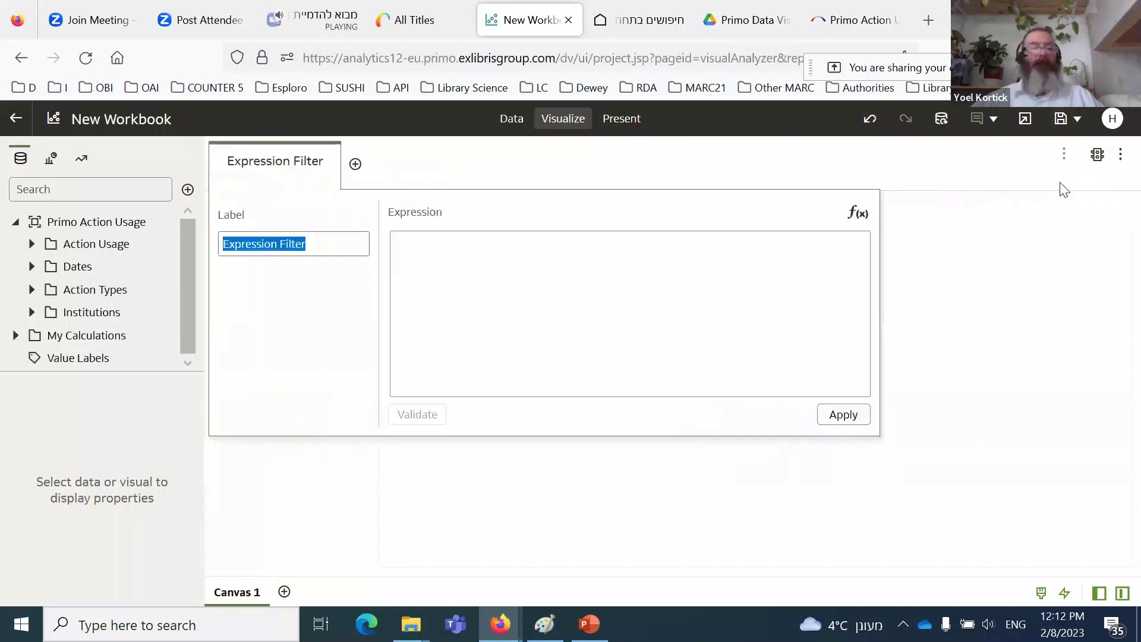
click(31, 266)
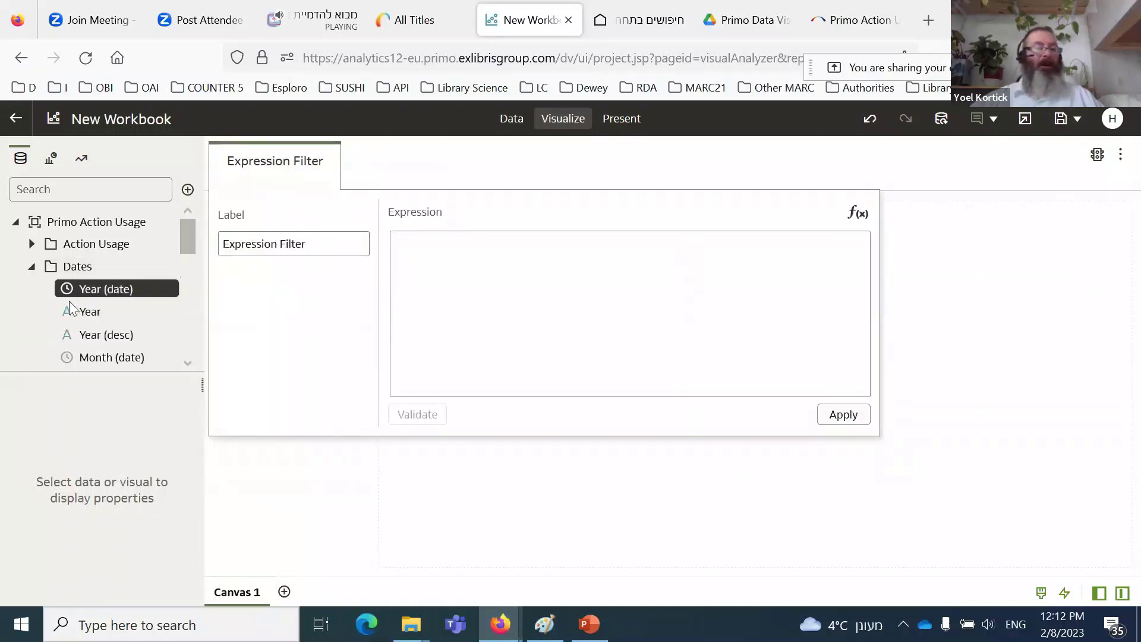
drag(70, 308, 494, 299)
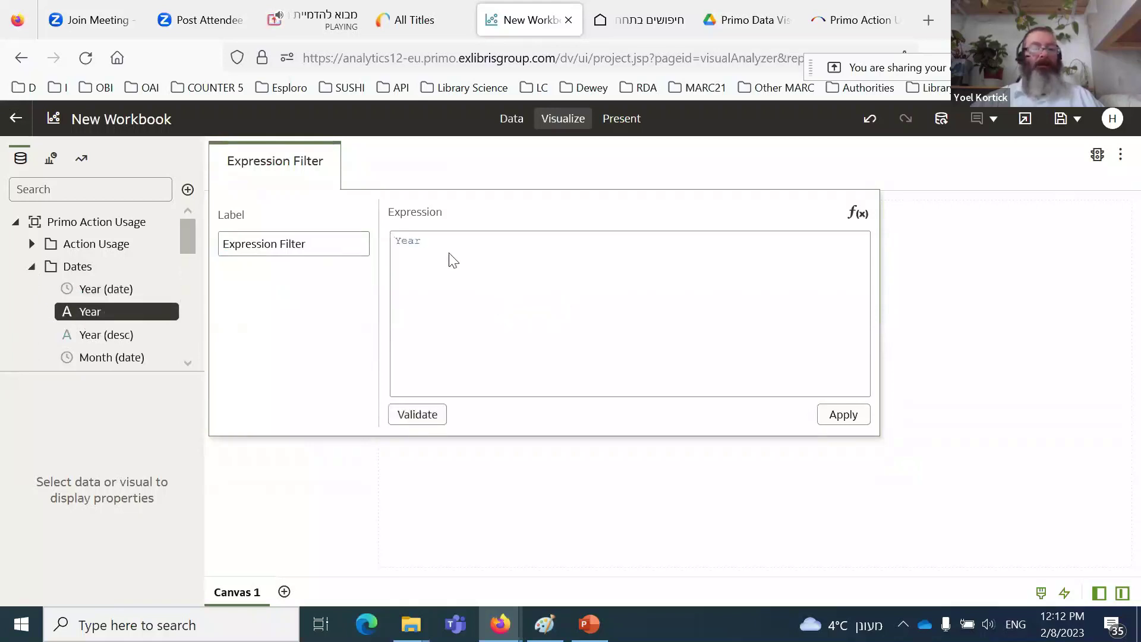
Step: Continue the filter expression after Year with "between year(timestampadd(sql_tsi_year,-2,current_date)) and"
text(between)
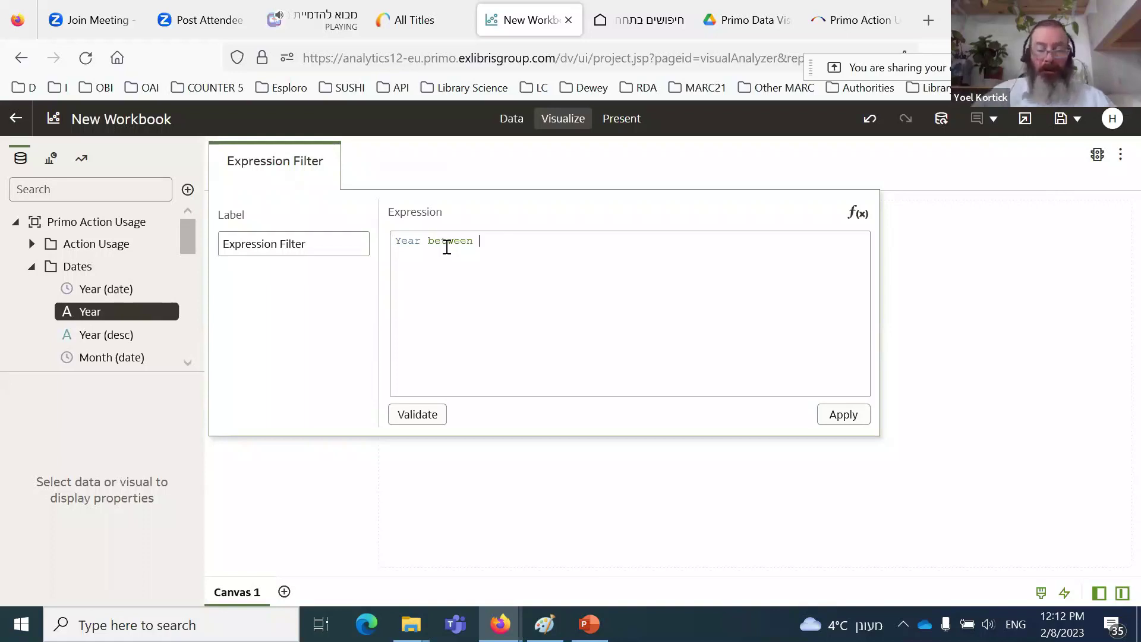
text(year(ti)
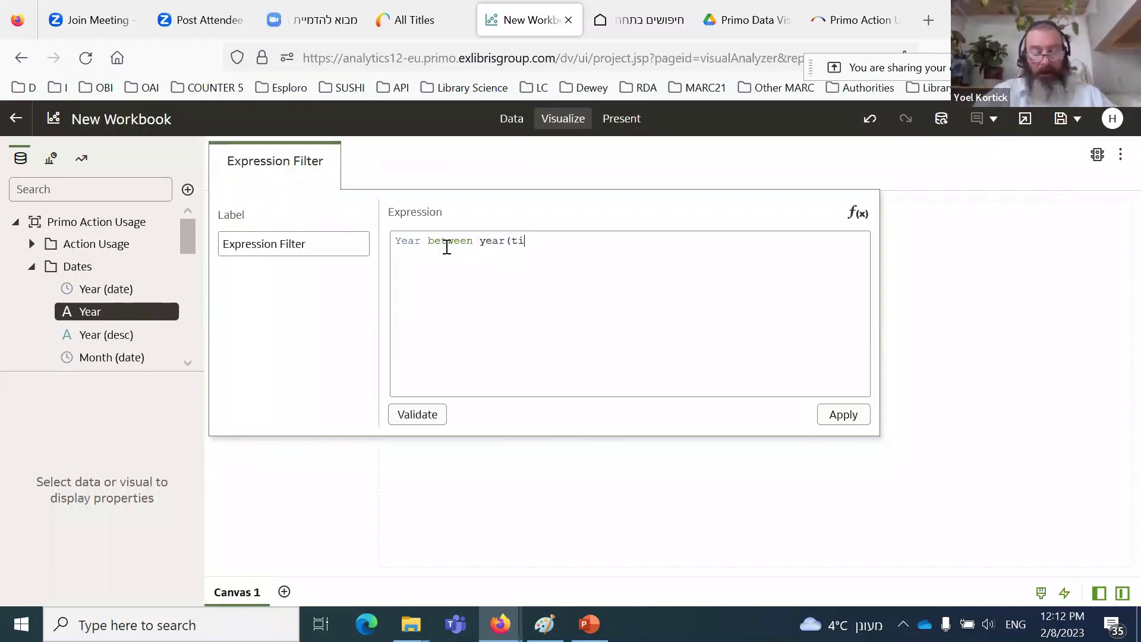
text(mestampadd)
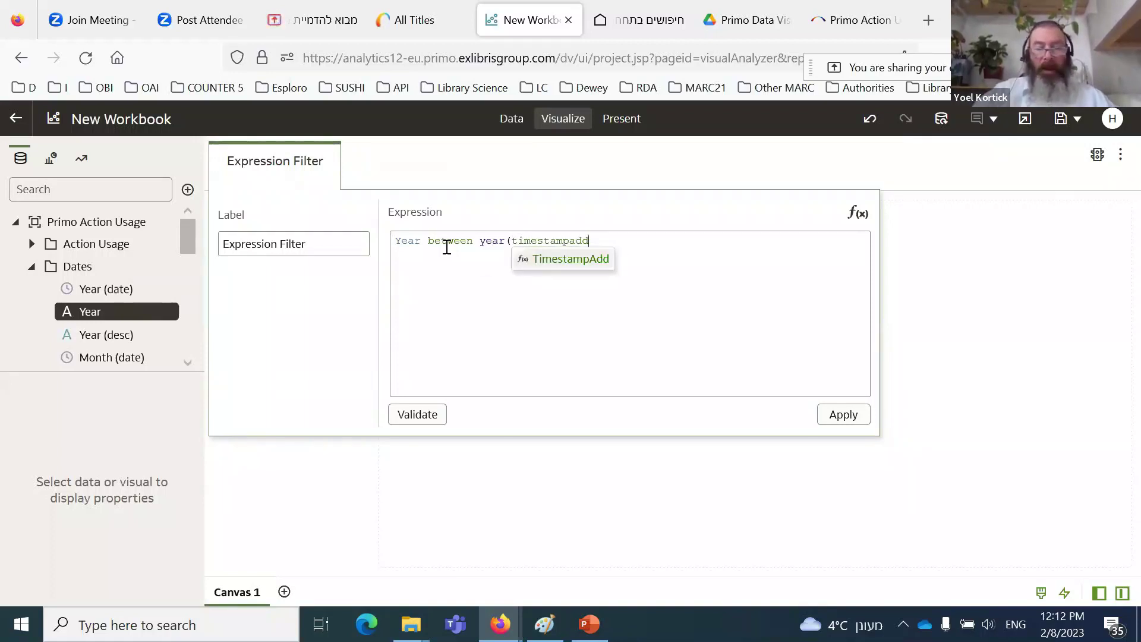
text(()
text(sq)
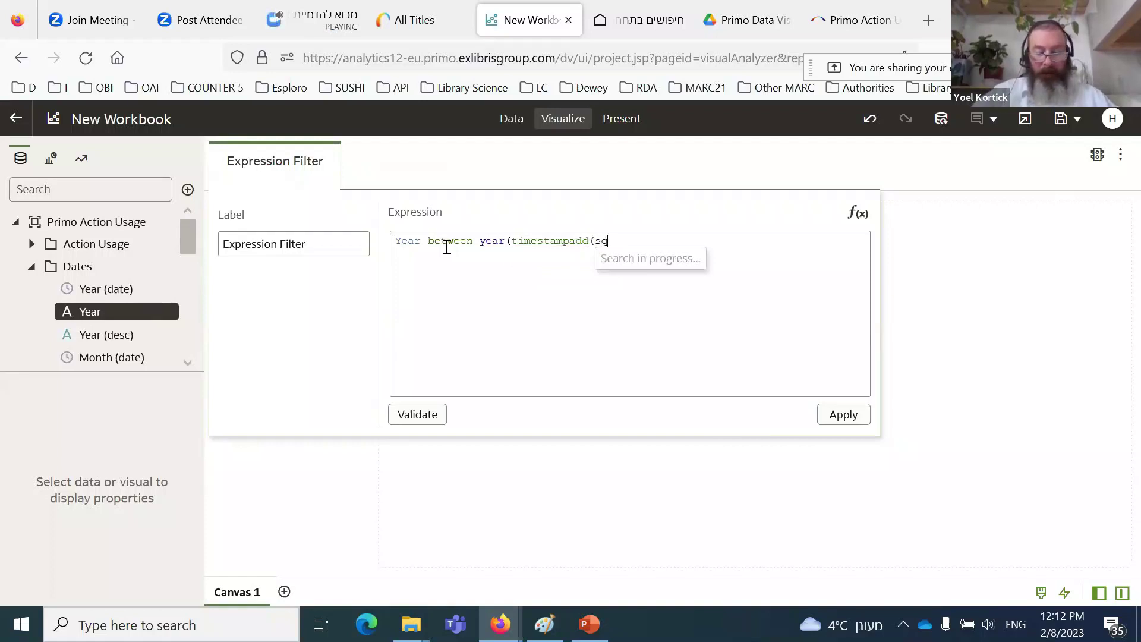
text(l_tsi_year,-)
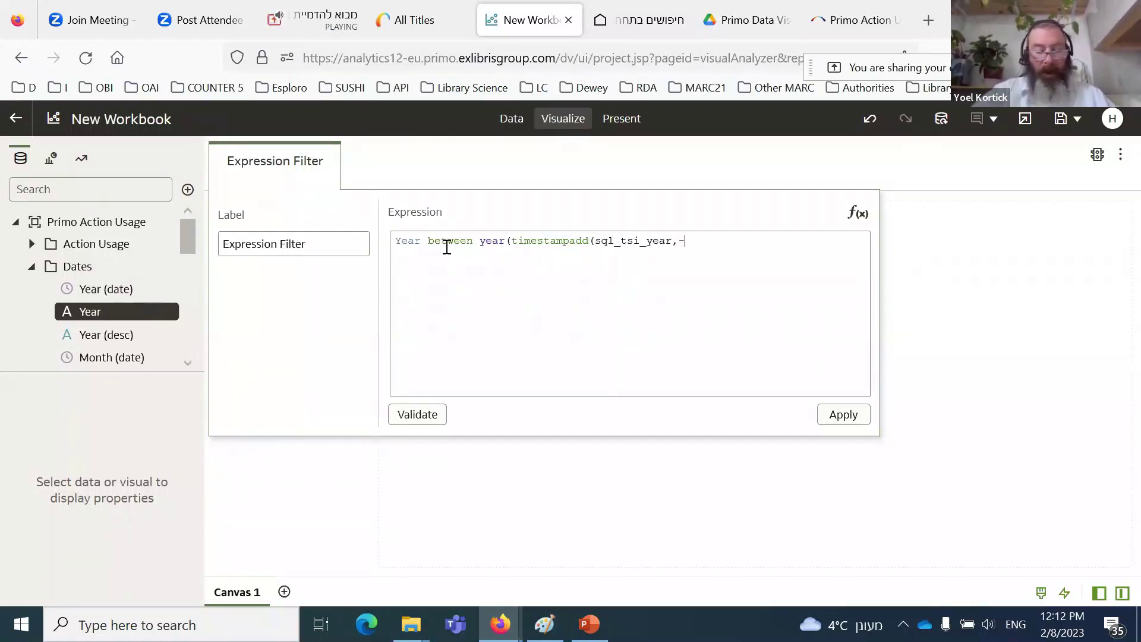
text(2,current_date)
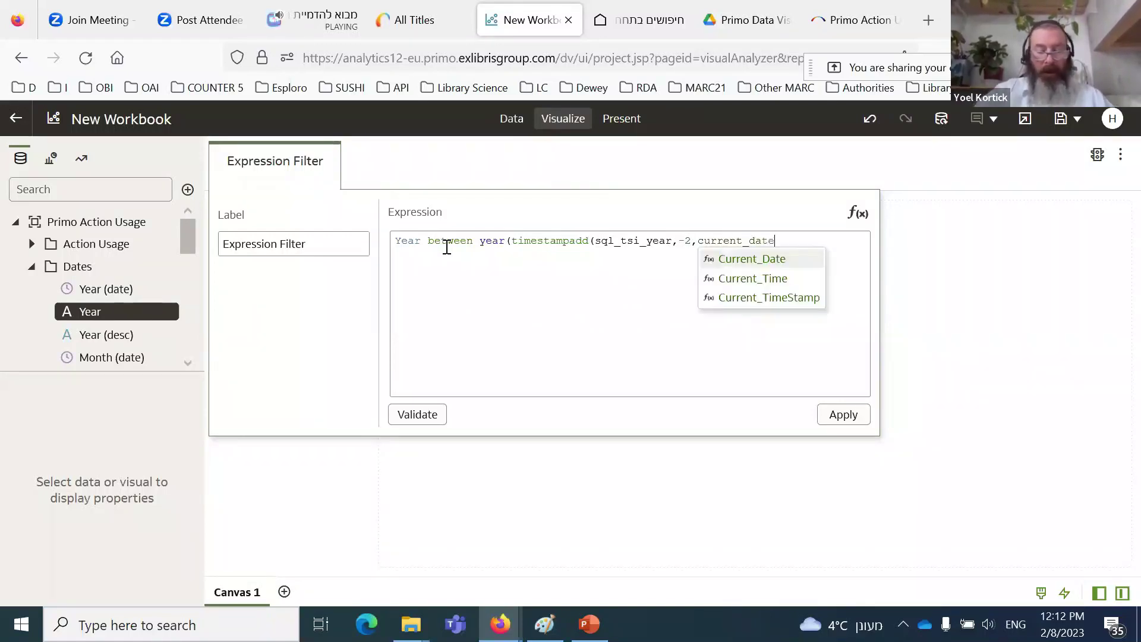
text()) and)
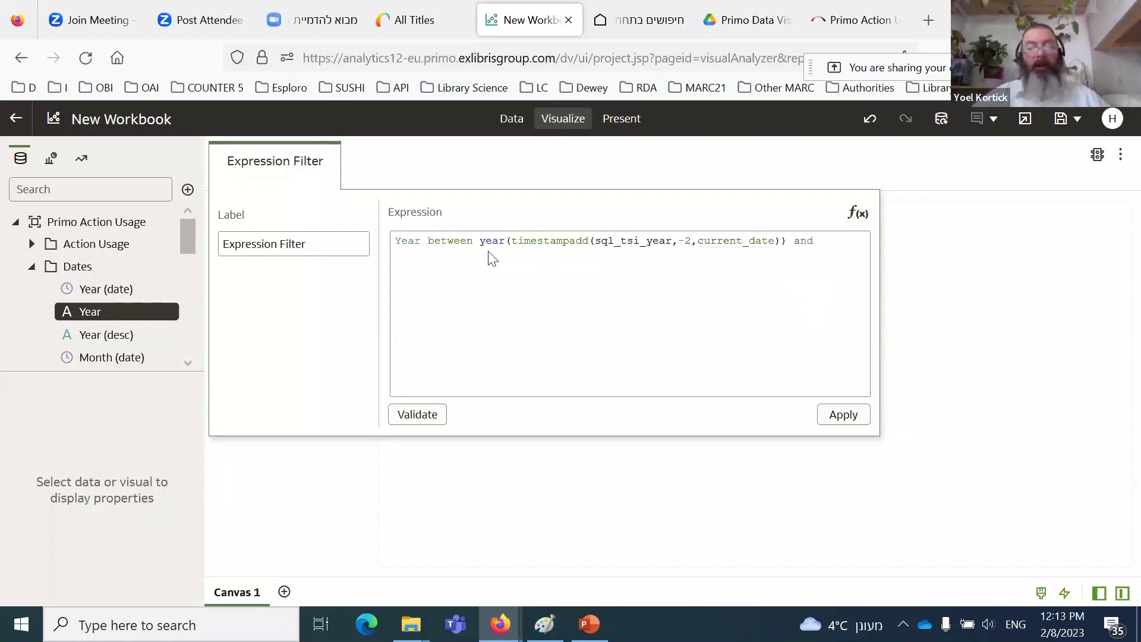
Step: Complete the expression with a copy of the year(timestampadd(...)) part using -0 instead of -2, and apply the filter
drag(480, 240, 790, 240)
key(ctrl+c)
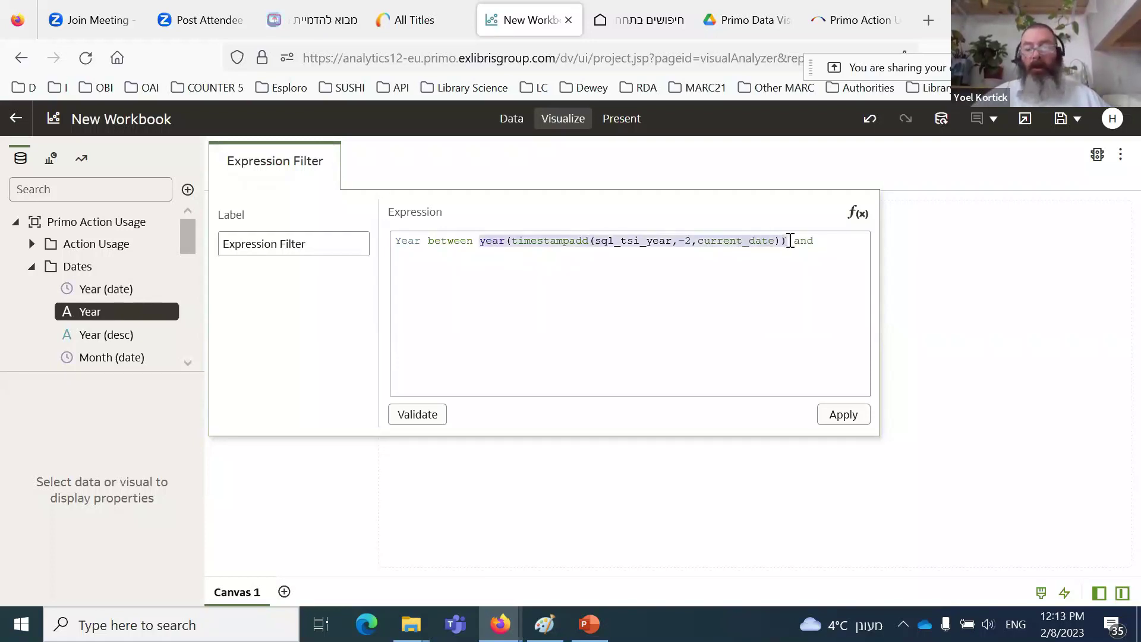
click(832, 245)
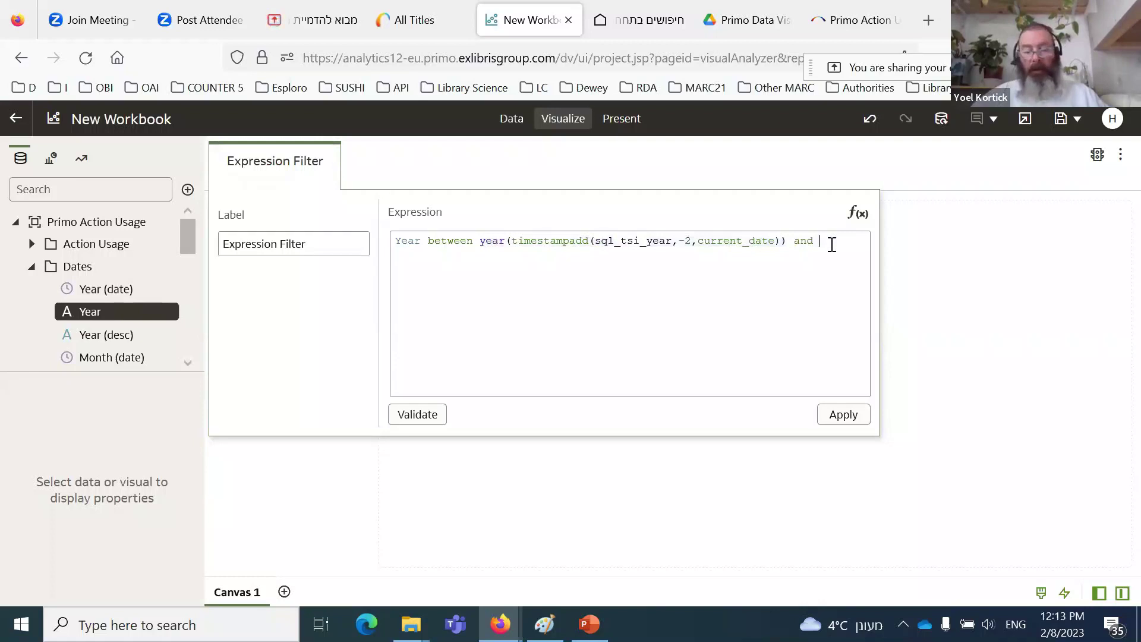
key(ctrl+v)
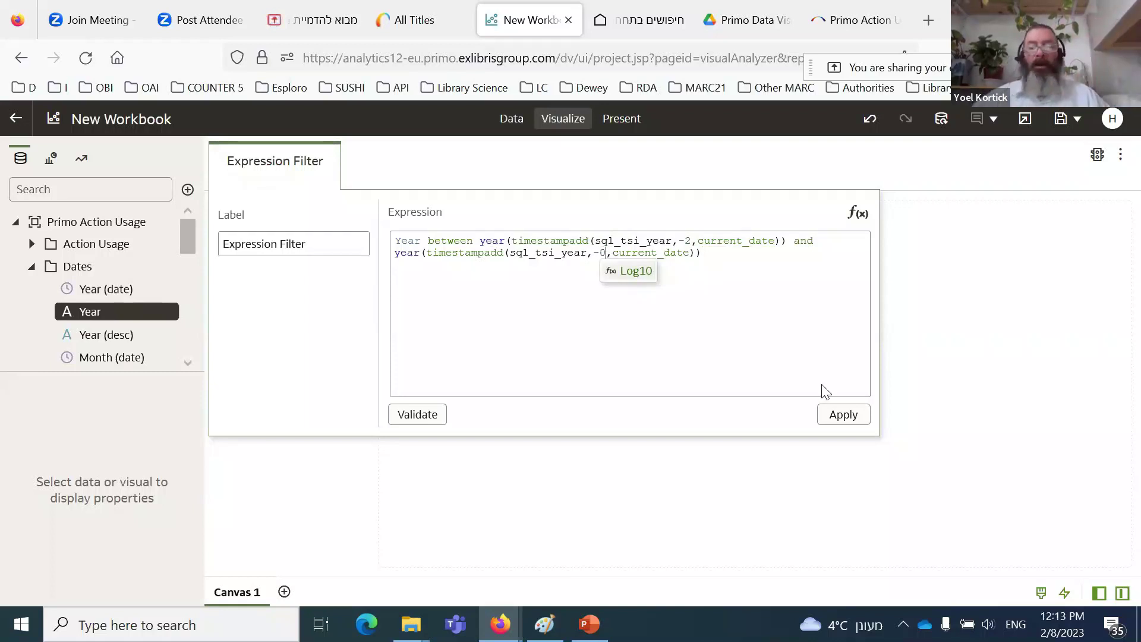
click(840, 416)
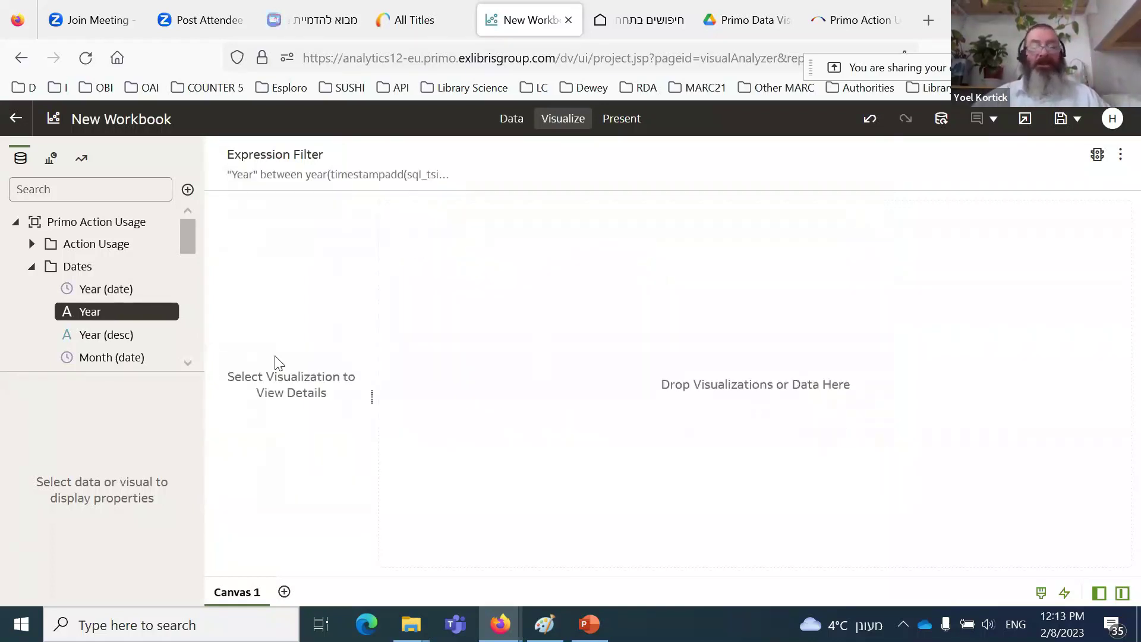
Step: Check the filtered years by placing the Year column on the canvas, and remove the column again
drag(119, 311, 624, 256)
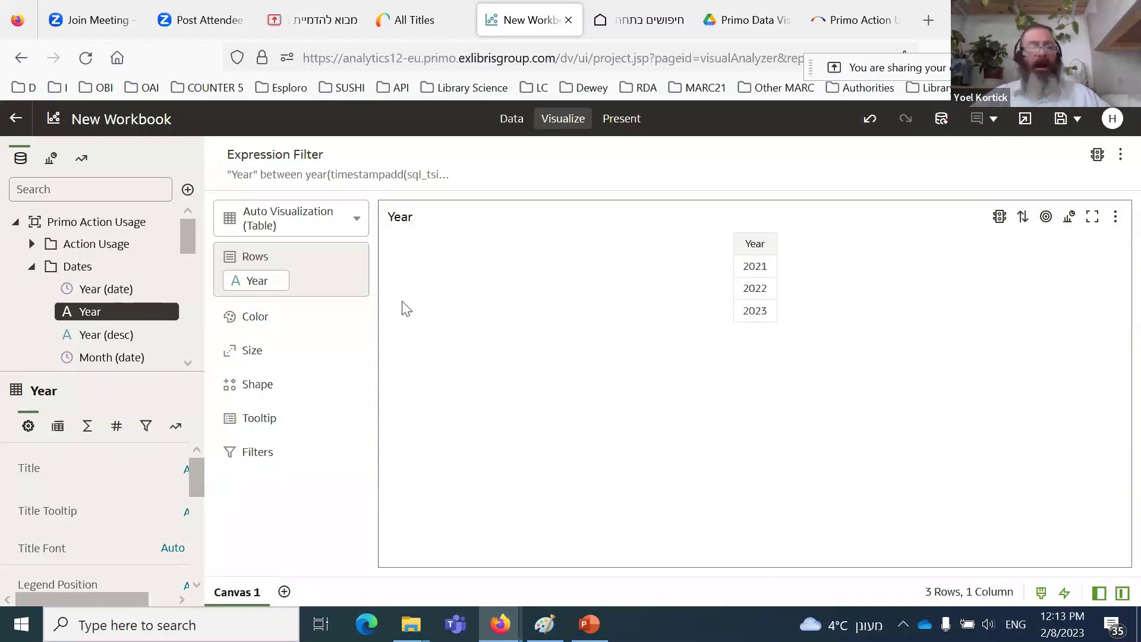
click(277, 282)
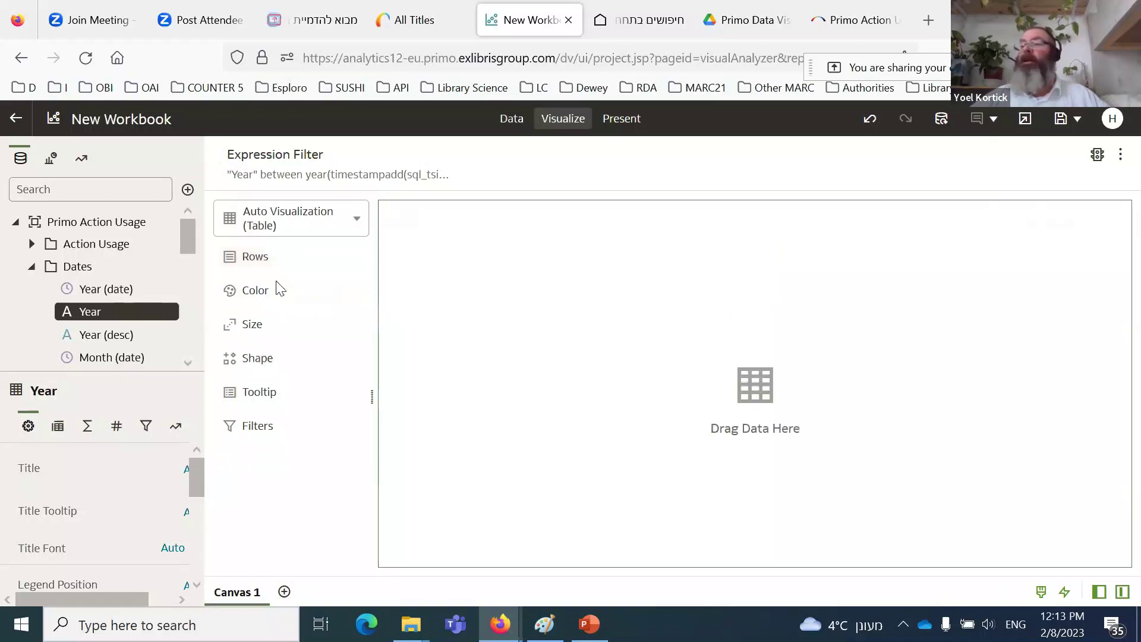
Step: Add the Actions measure from Action Usage to the canvas and change the visualization type to Table
click(32, 244)
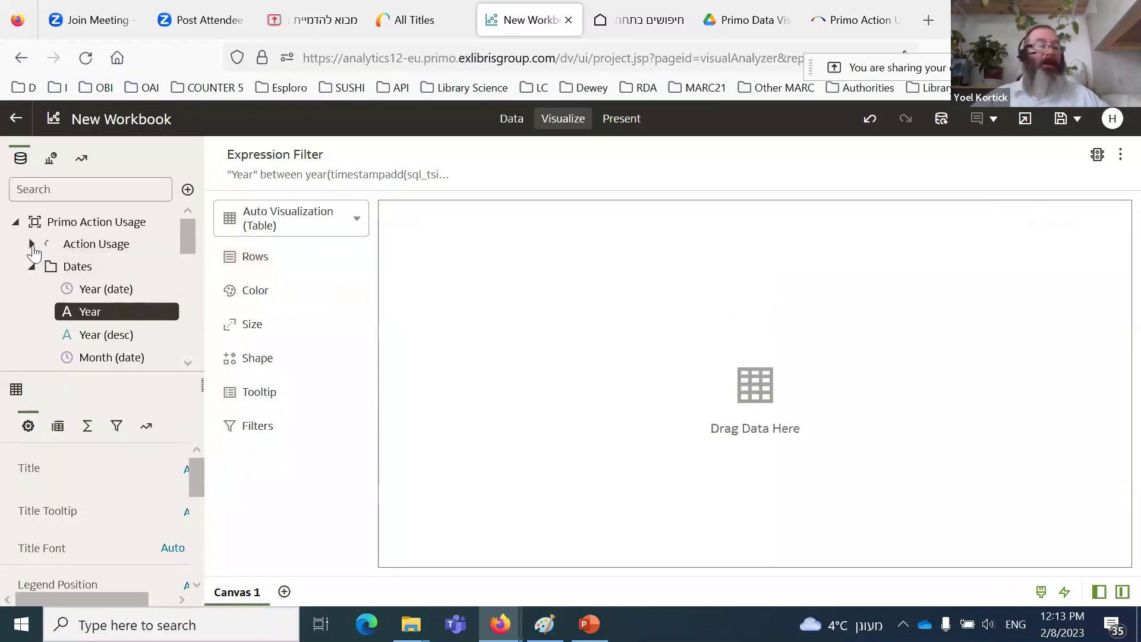
drag(81, 269, 618, 313)
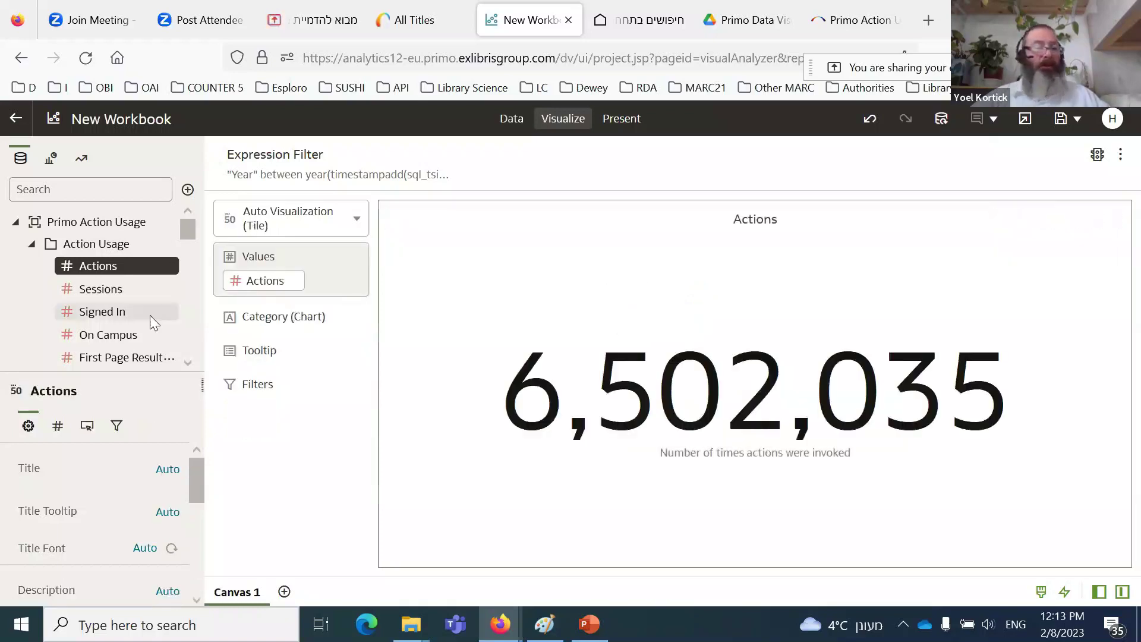
scroll(140, 298, down, 5)
scroll(140, 295, down, 5)
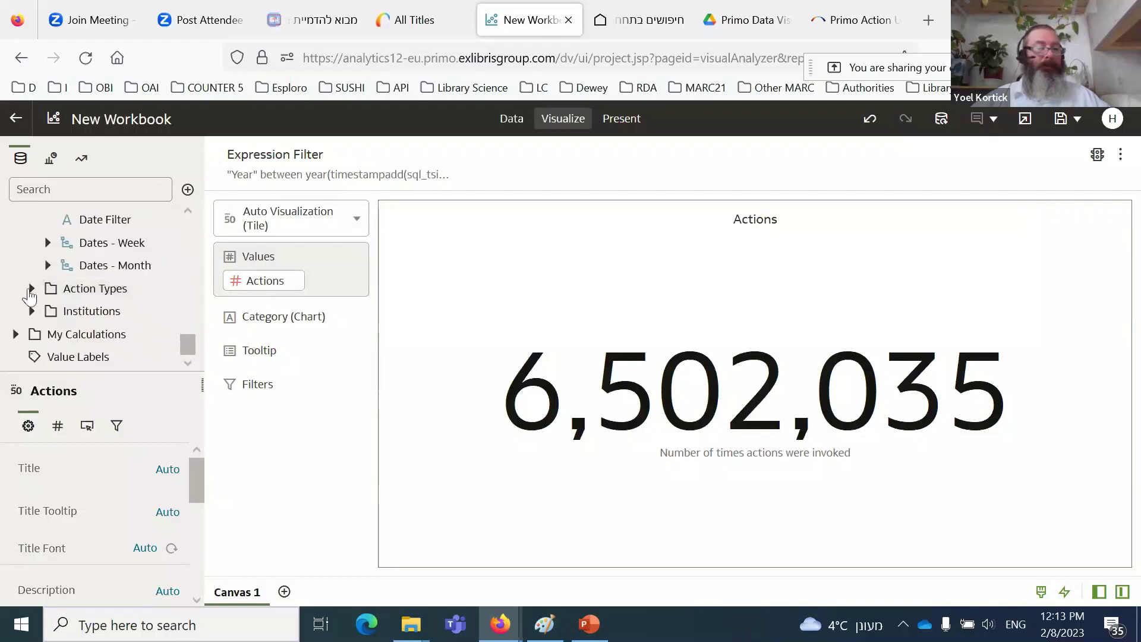
click(32, 289)
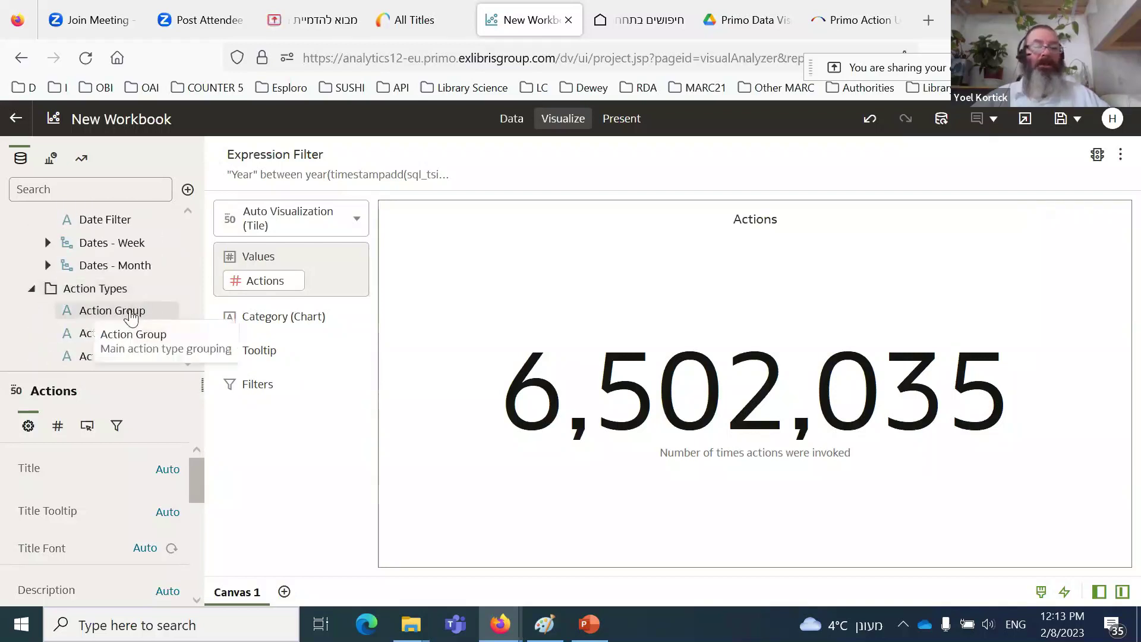
click(357, 223)
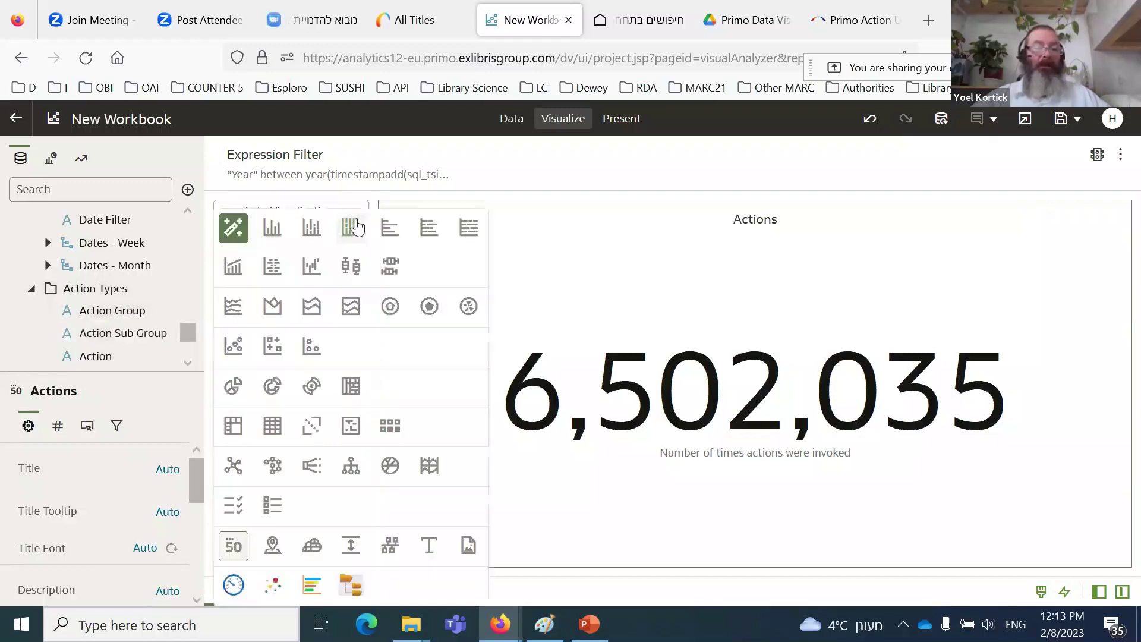
click(277, 429)
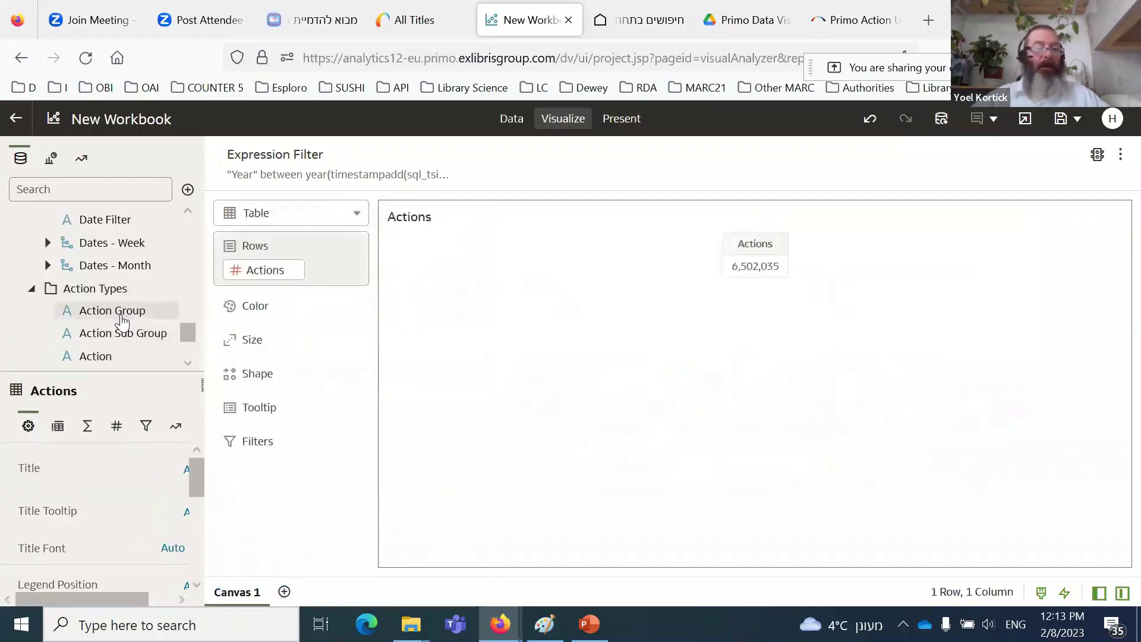
Step: Add Action Group and Action from Action Types to the table rows, ahead of the Actions measure
drag(119, 310, 262, 265)
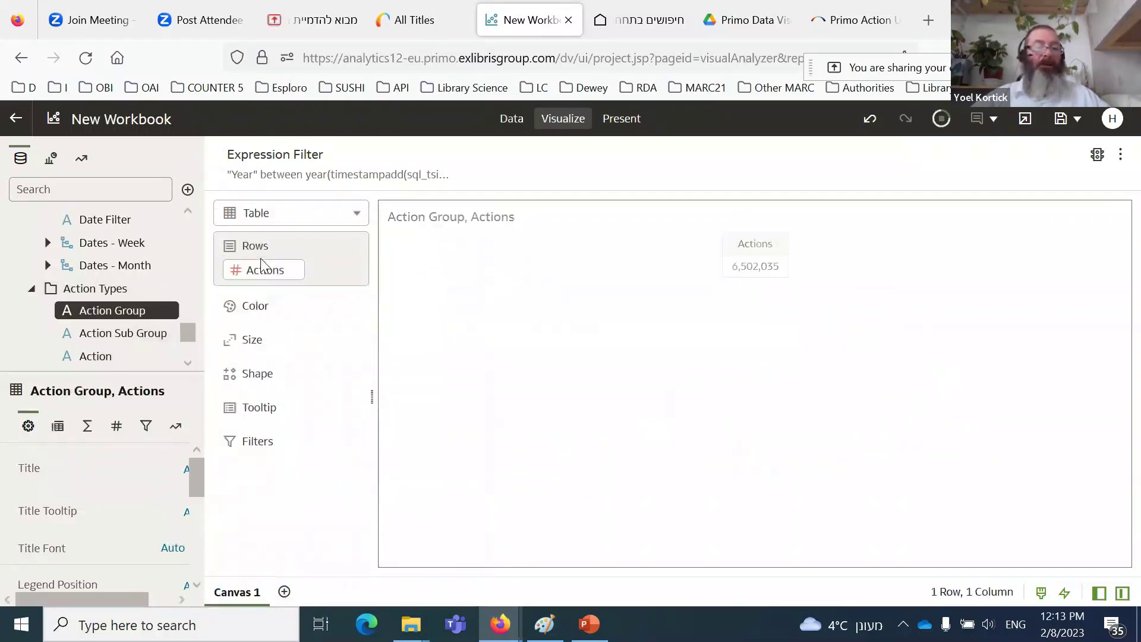
drag(101, 356, 247, 287)
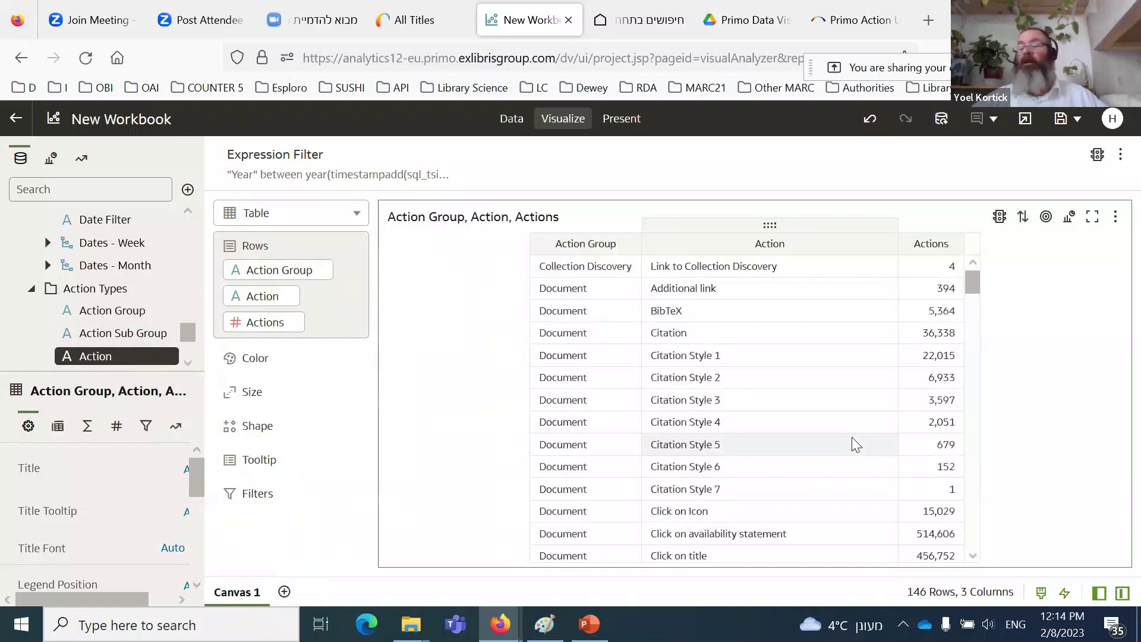
Step: Examine the table's action groups, individual actions and their usage counts from beginning to end
scroll(768, 356, down, 5)
scroll(768, 356, up, 5)
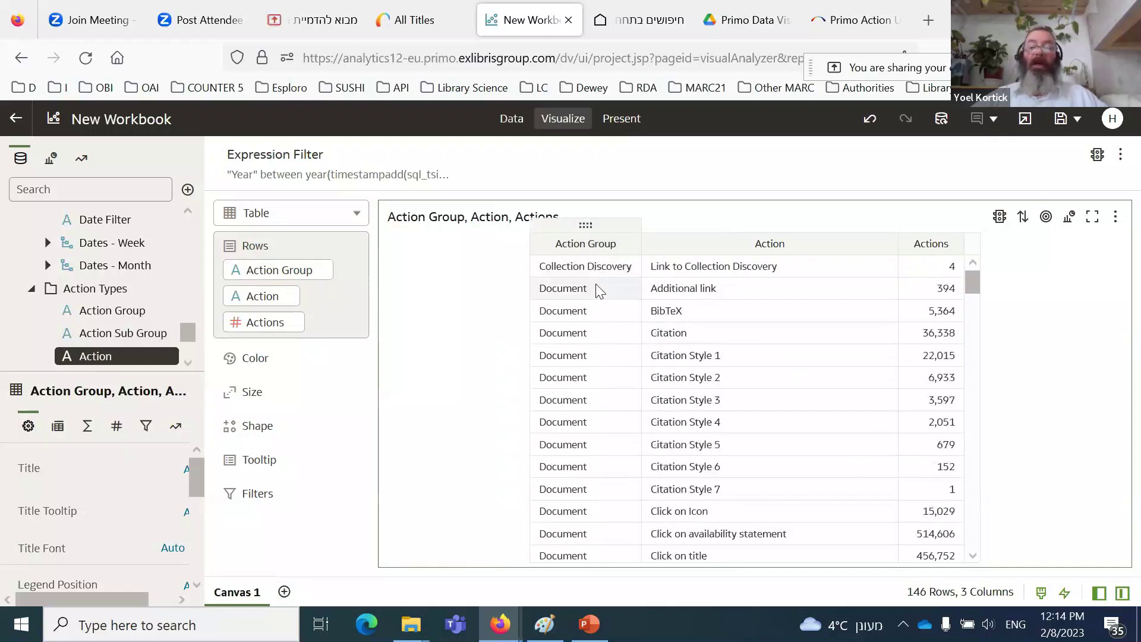
scroll(698, 316, down, 5)
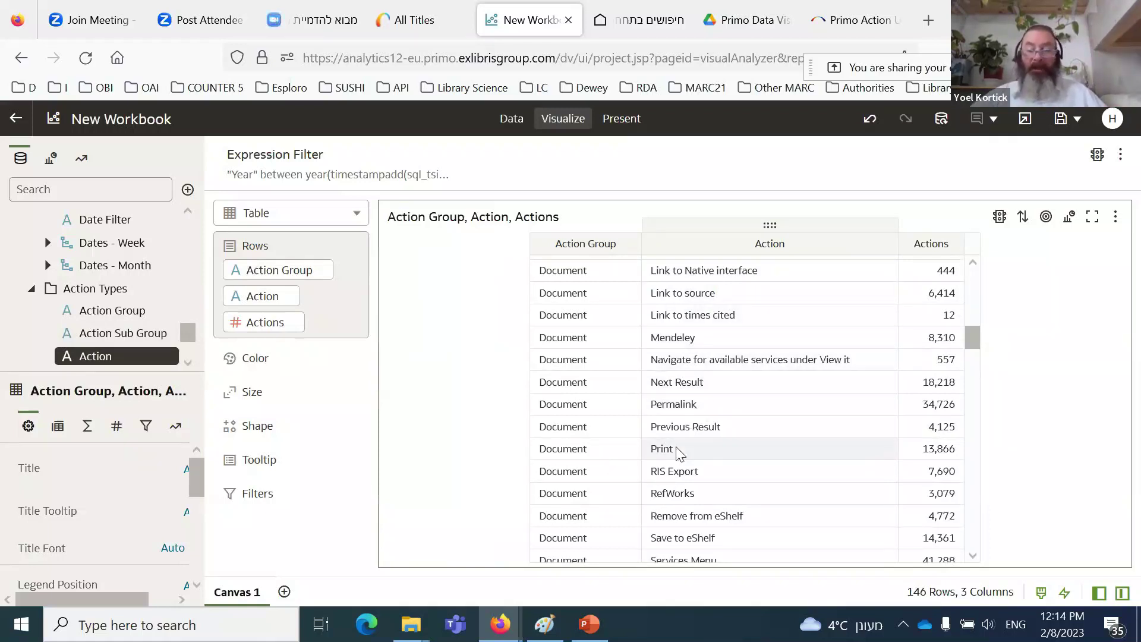
scroll(692, 504, down, 8)
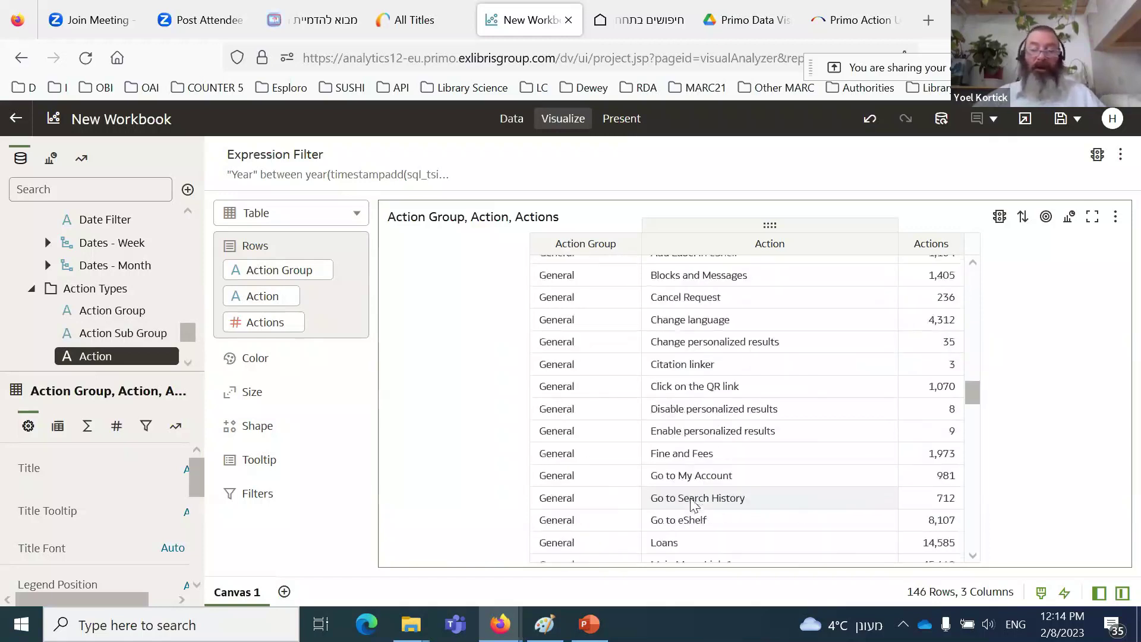
scroll(619, 426, down, 15)
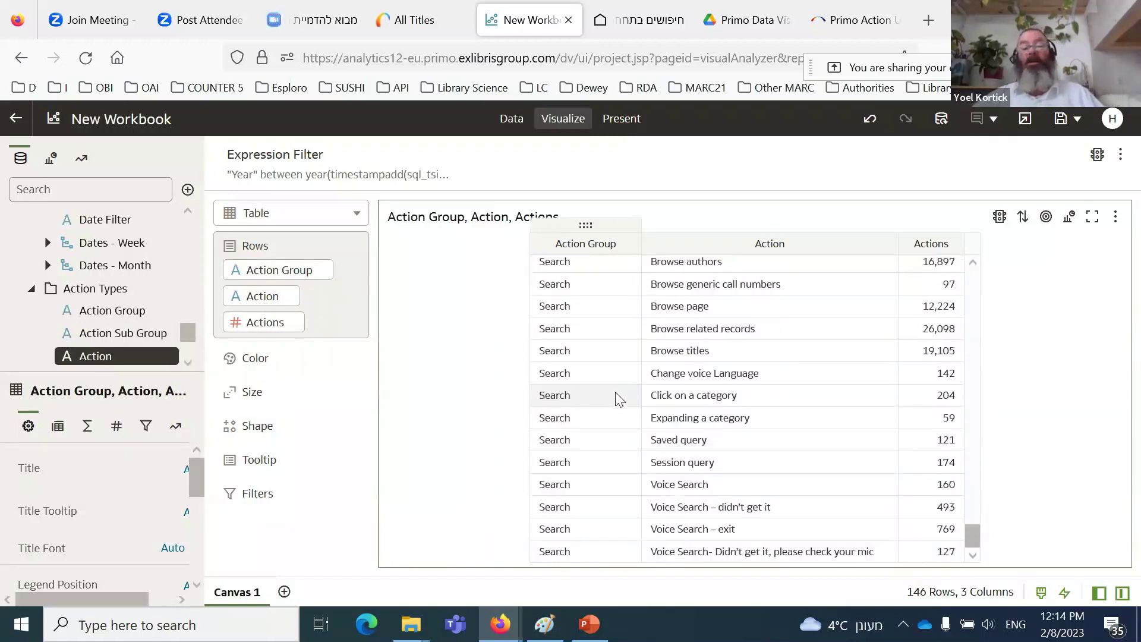
scroll(615, 391, up, 20)
scroll(615, 391, down, 20)
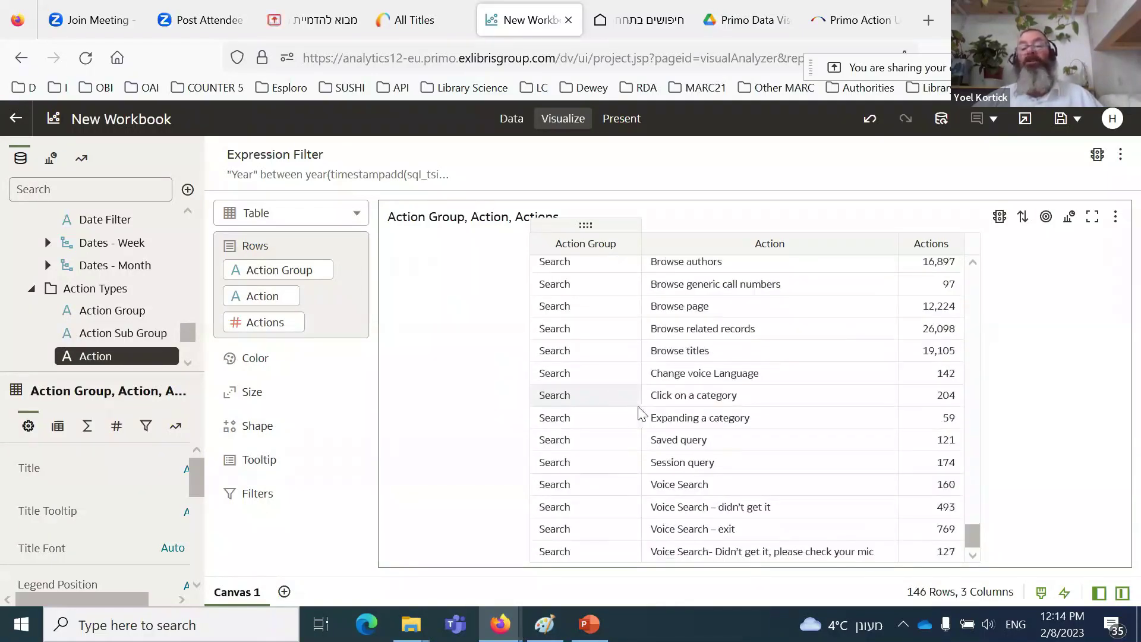
scroll(641, 412, up, 20)
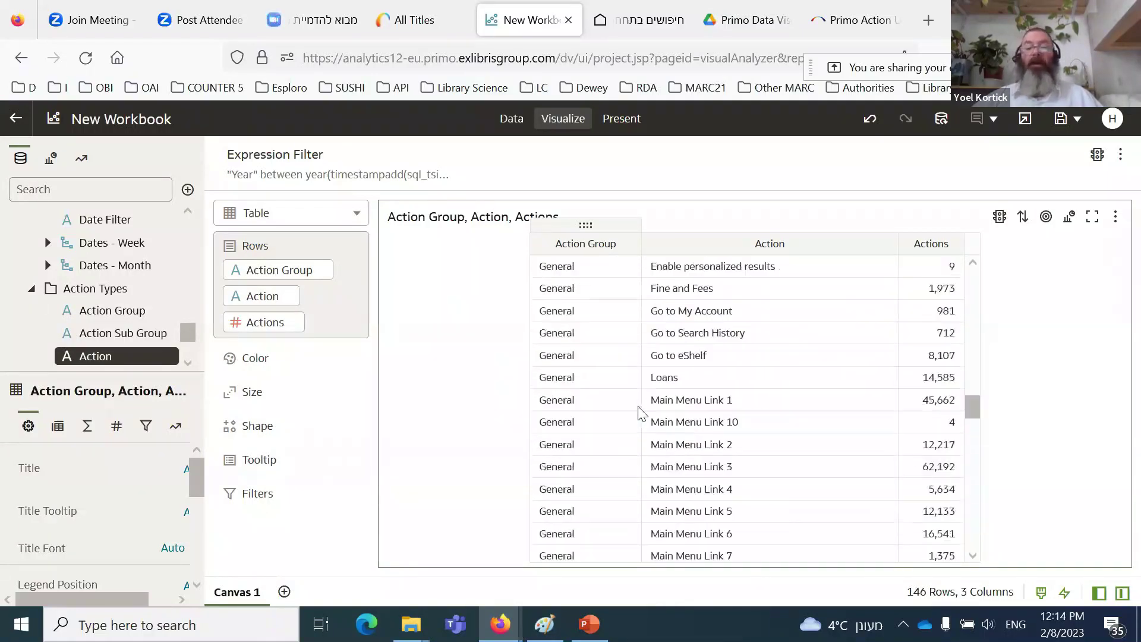
Step: Insert the Action Sub Group column between Action Group and Action, and review the table down to its last rows
drag(156, 333, 641, 382)
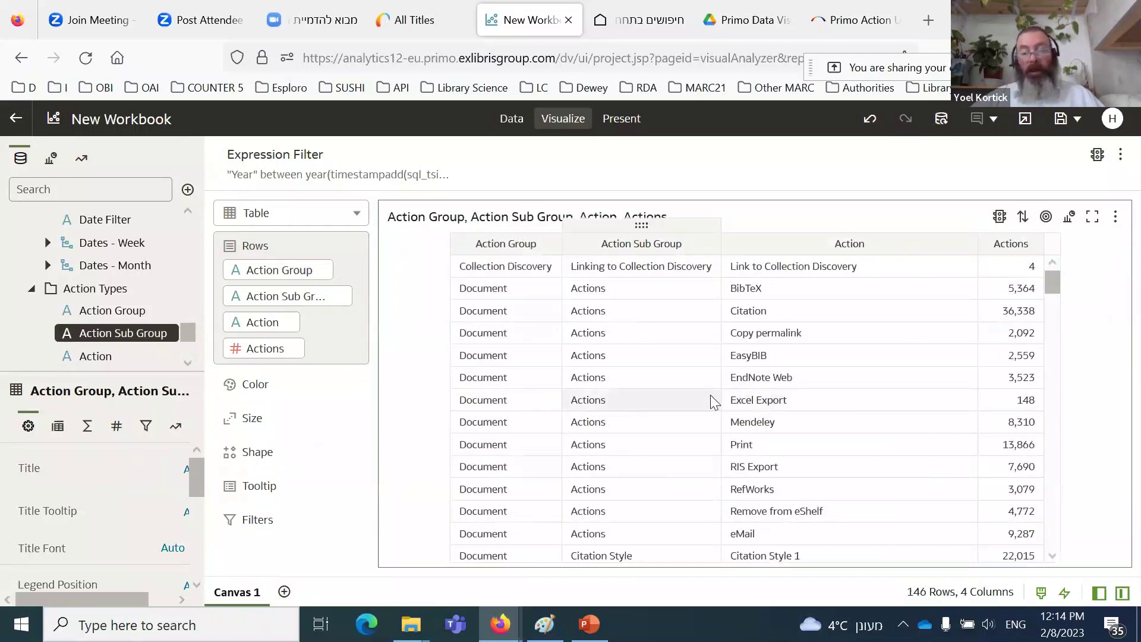
scroll(708, 400, down, 10)
scroll(708, 401, down, 15)
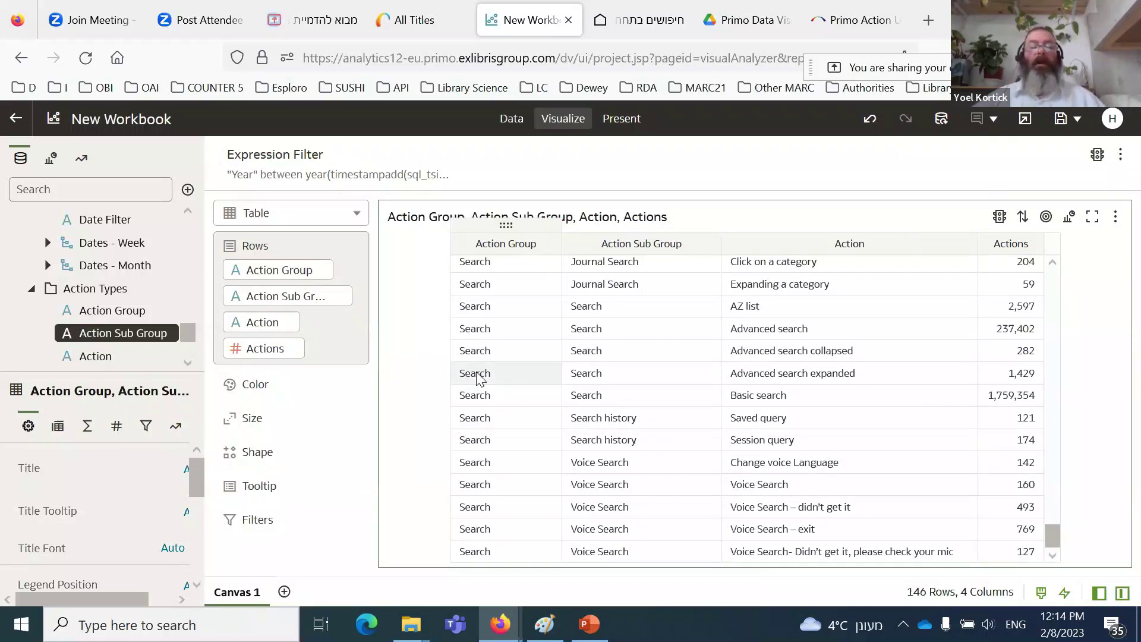
Step: Start saving the workbook and name it "שימוש בפרימו עם קופסת רשימה"
scroll(476, 373, up, 10)
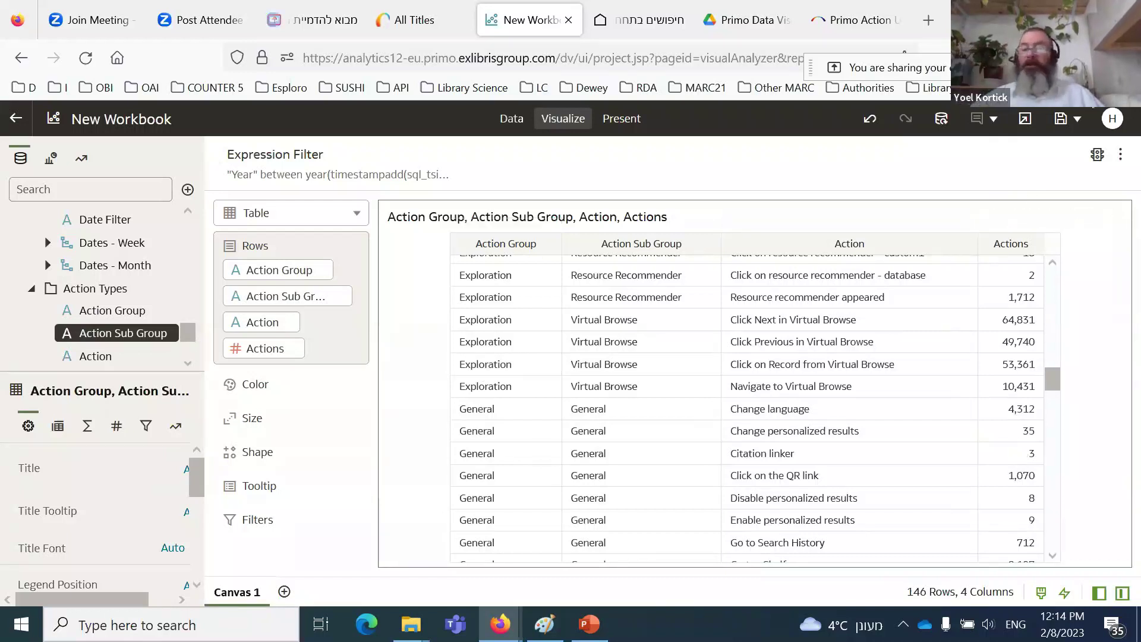
click(1061, 122)
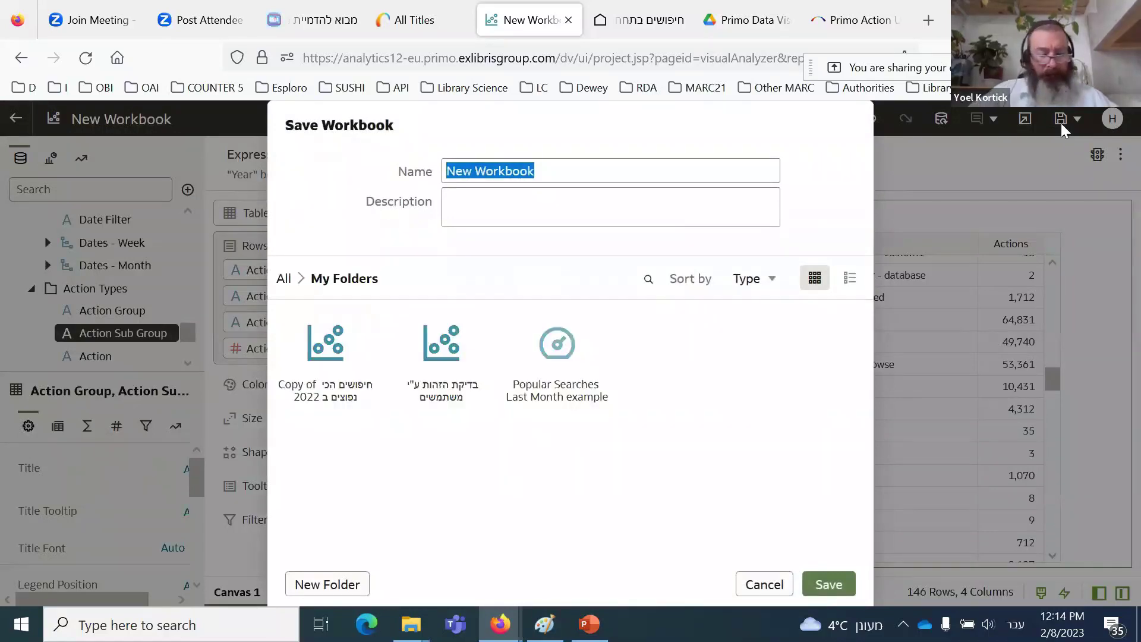
key(alt+shift)
text(שימוש)
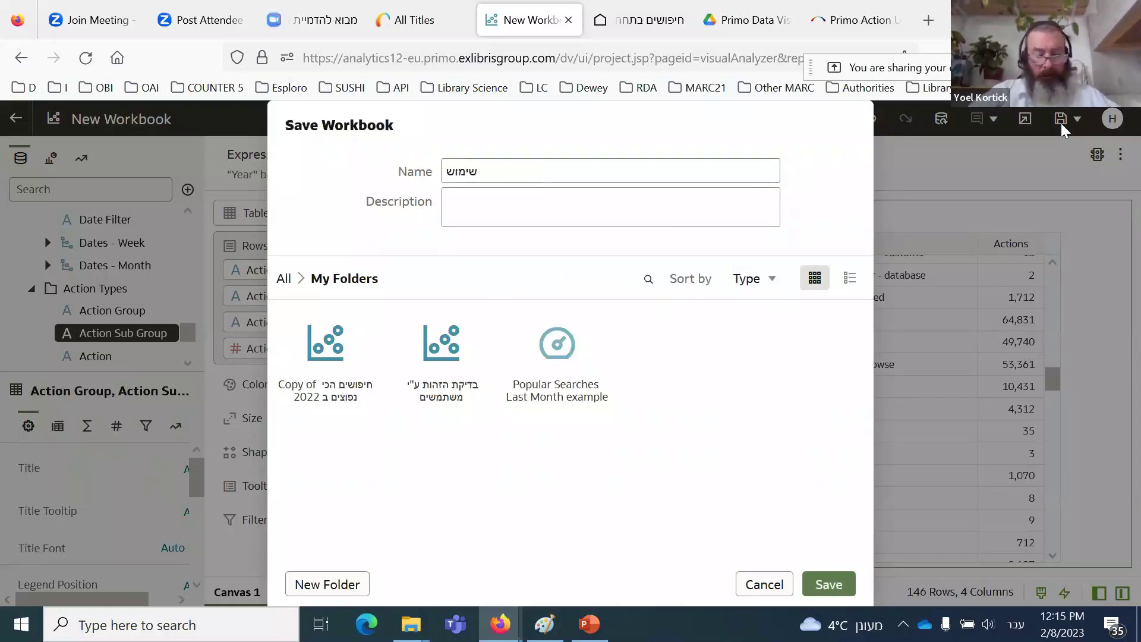
text( בפרימו)
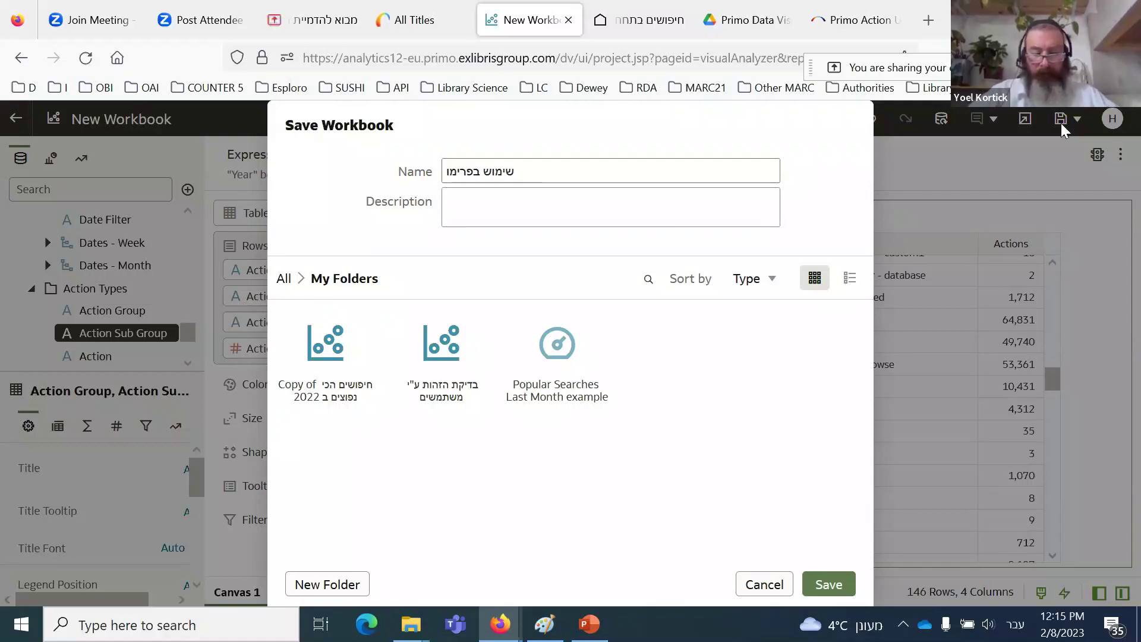
text( עם ק)
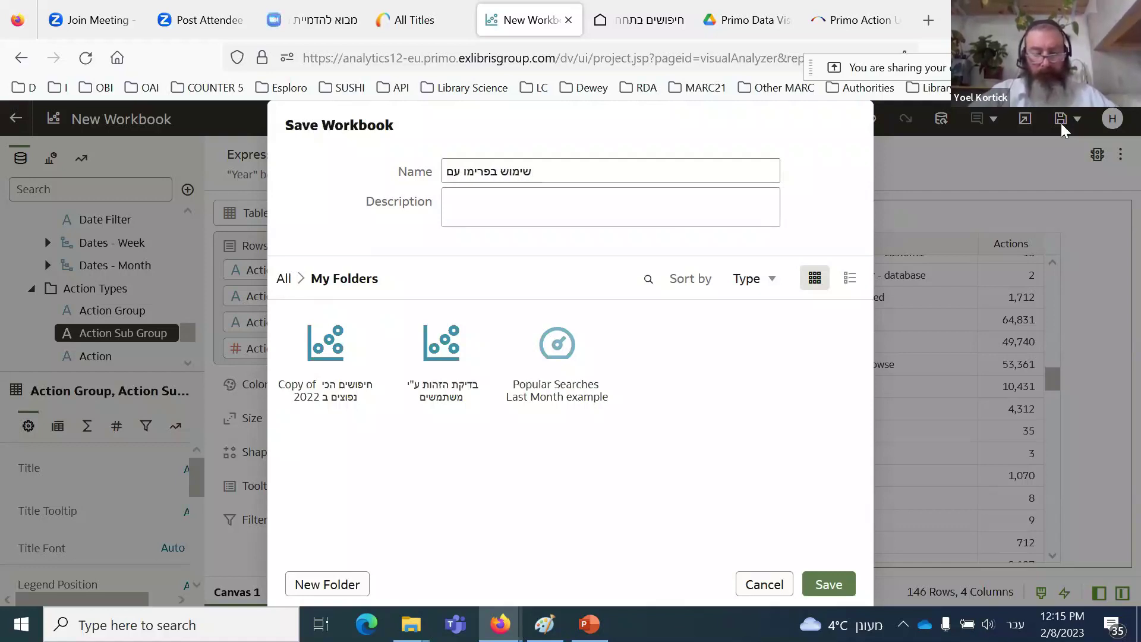
text(פסת)
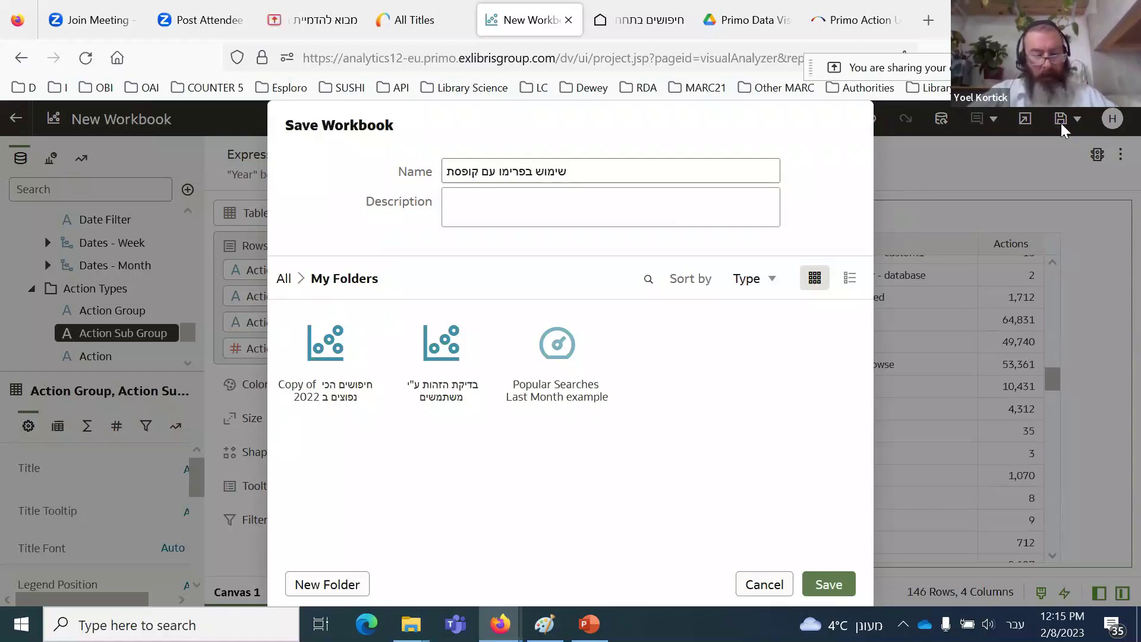
text( רשימה)
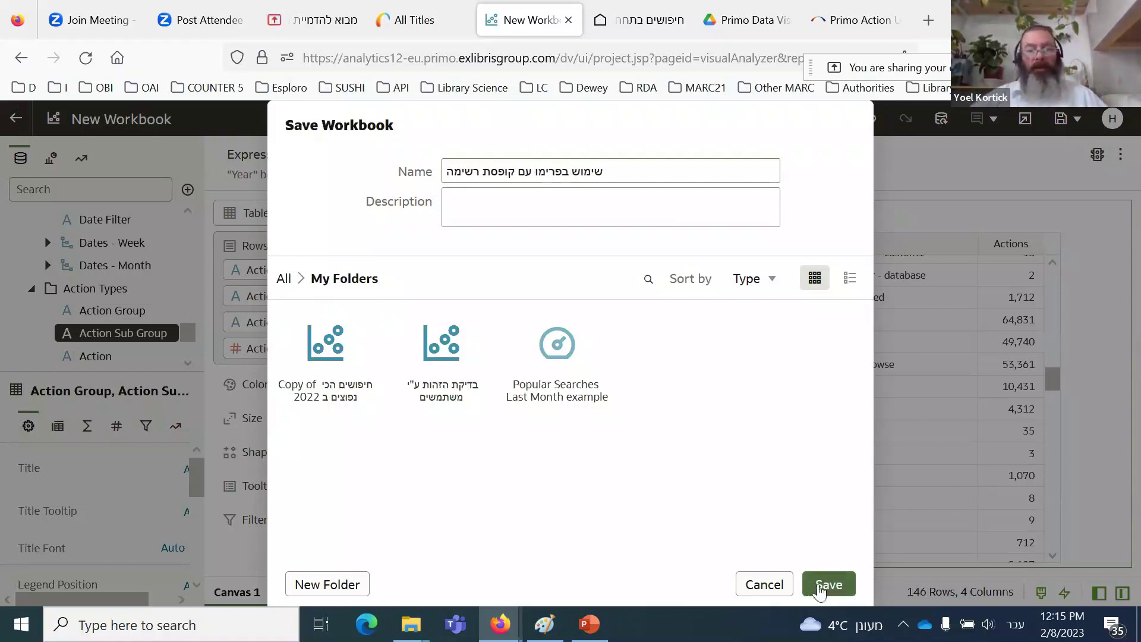
Step: Save the workbook under Shared Folders, in the Reports folder of Primo Bar Ilan University 972BIU_INST
click(284, 279)
double_click(440, 352)
double_click(452, 360)
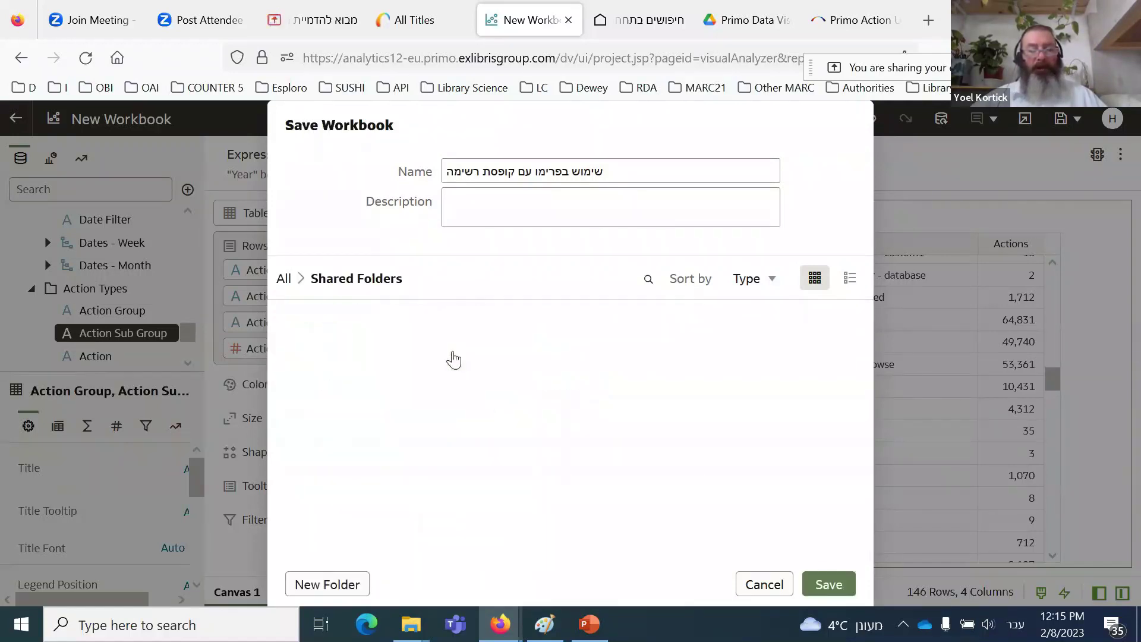
double_click(553, 357)
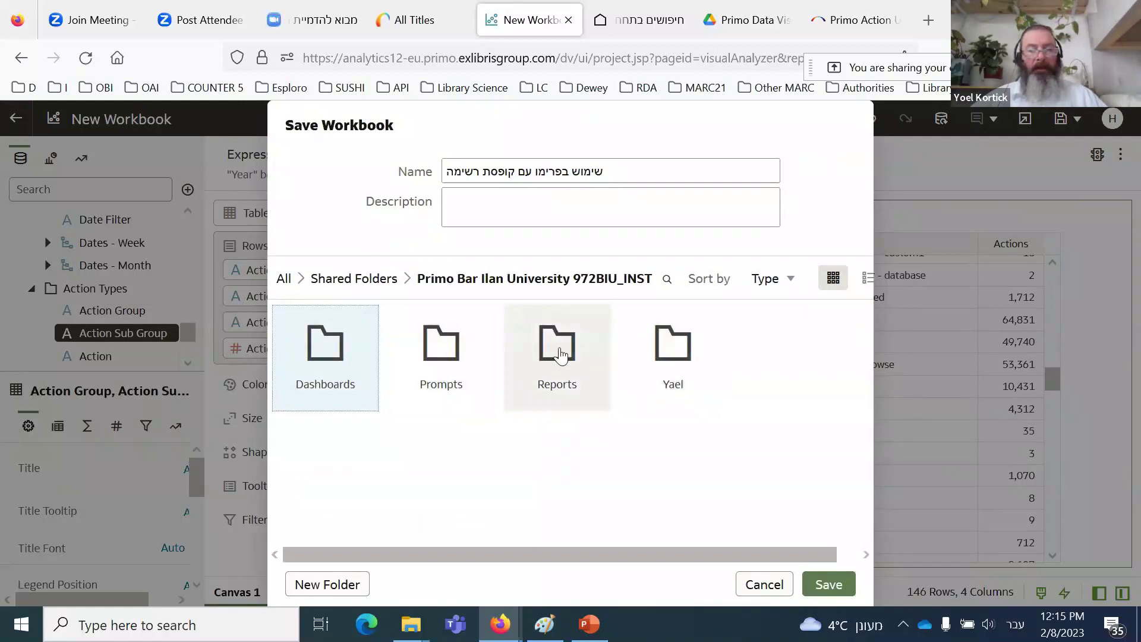
double_click(434, 384)
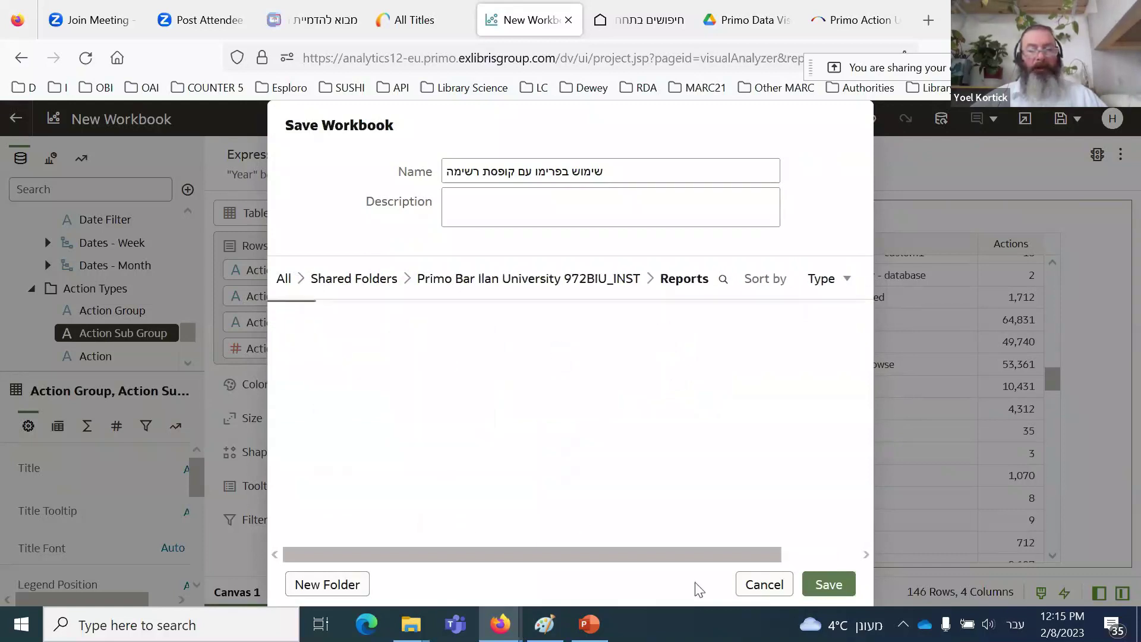
click(829, 585)
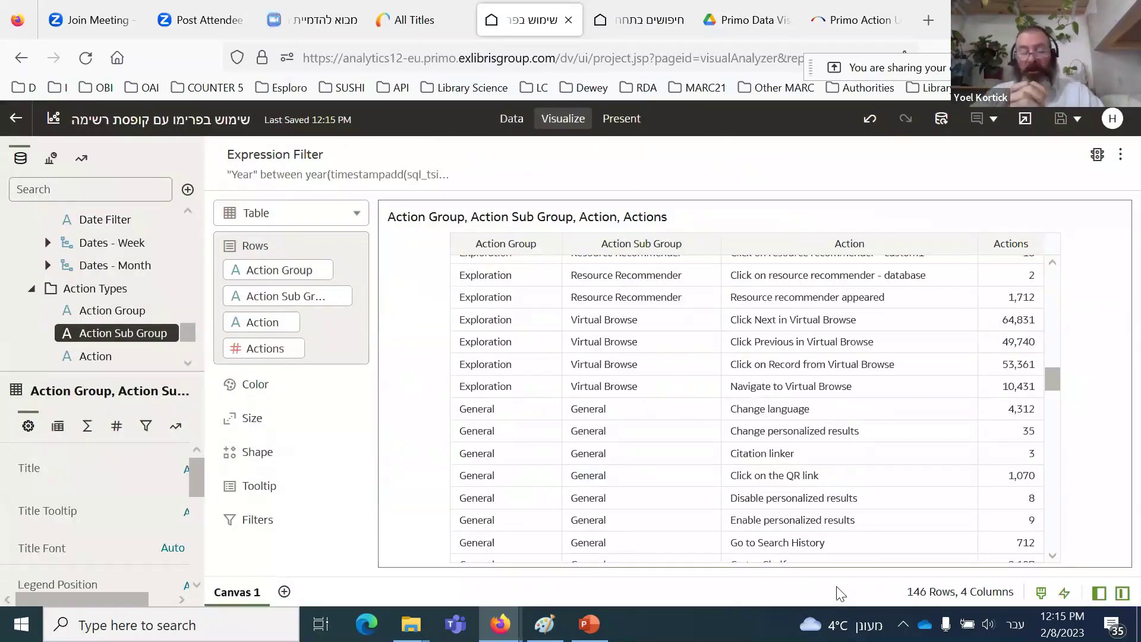
Step: Duplicate the action usage table visualization on the canvas
click(357, 215)
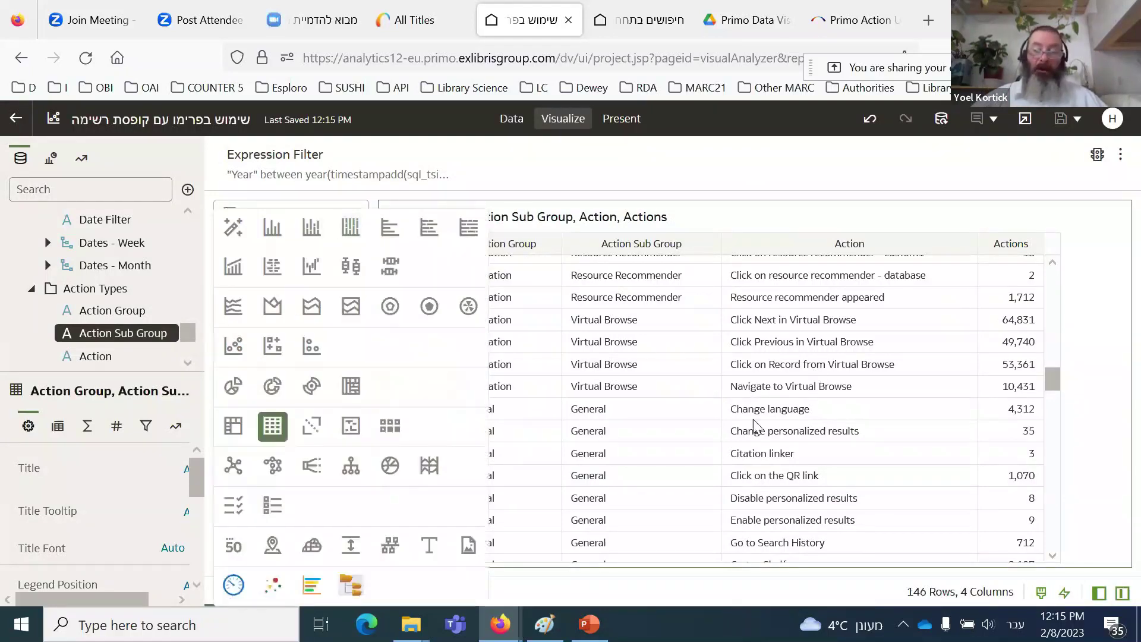
click(596, 183)
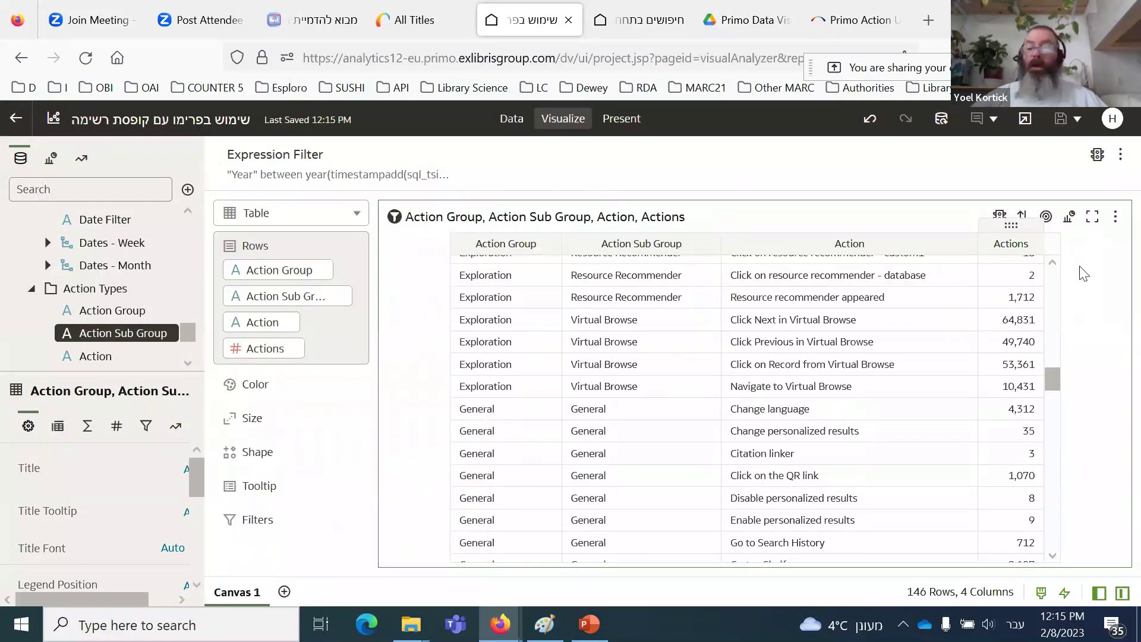
right_click(1097, 249)
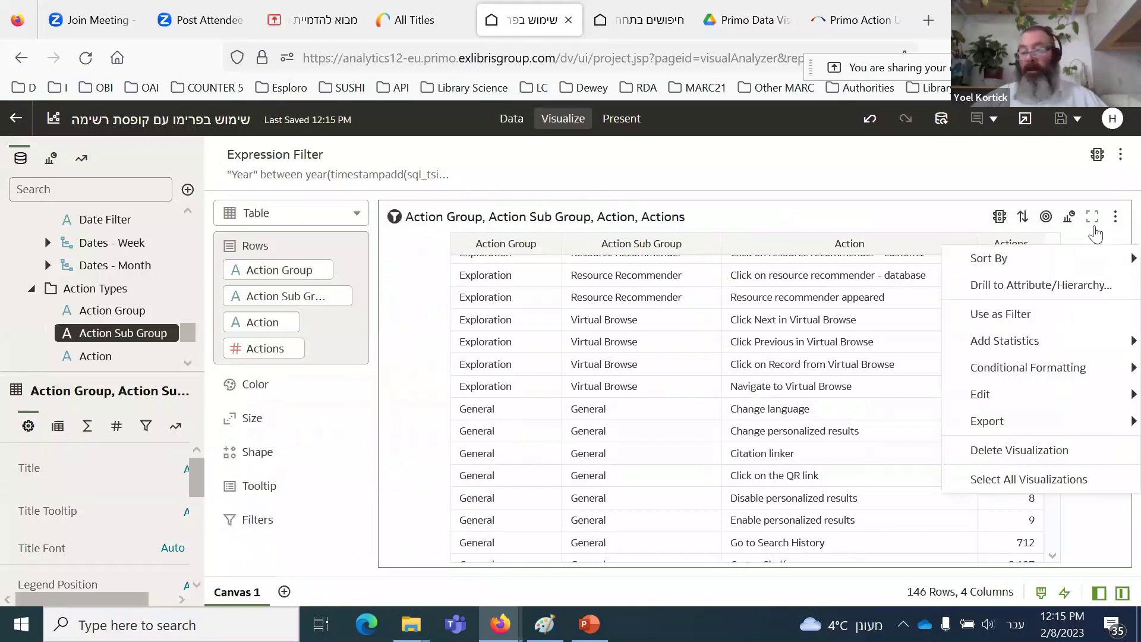
click(1105, 527)
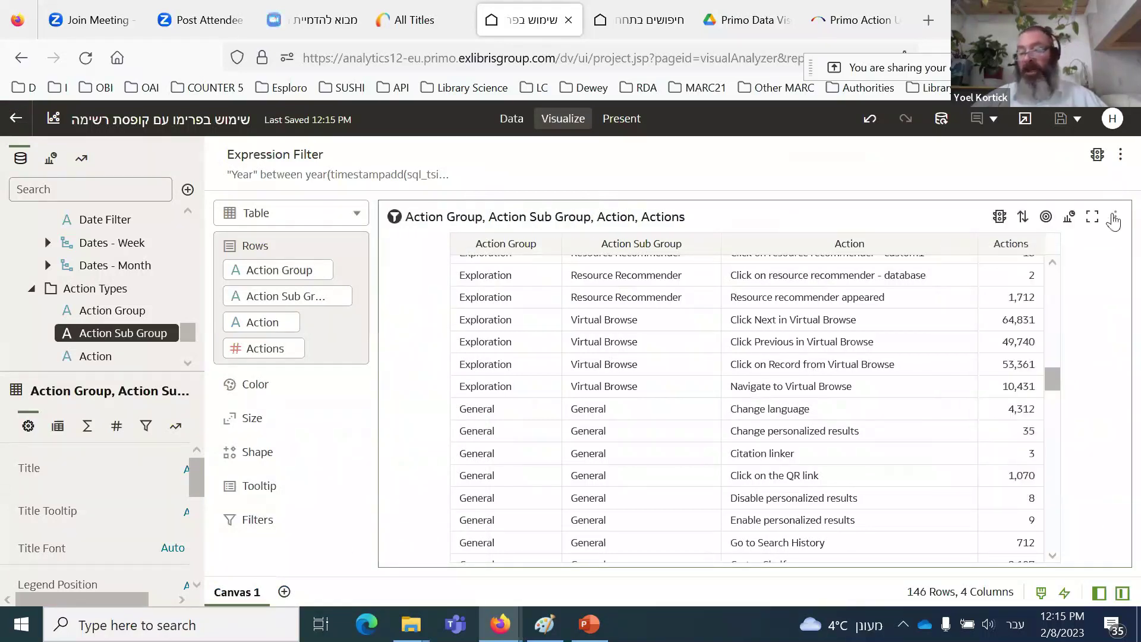
click(1115, 221)
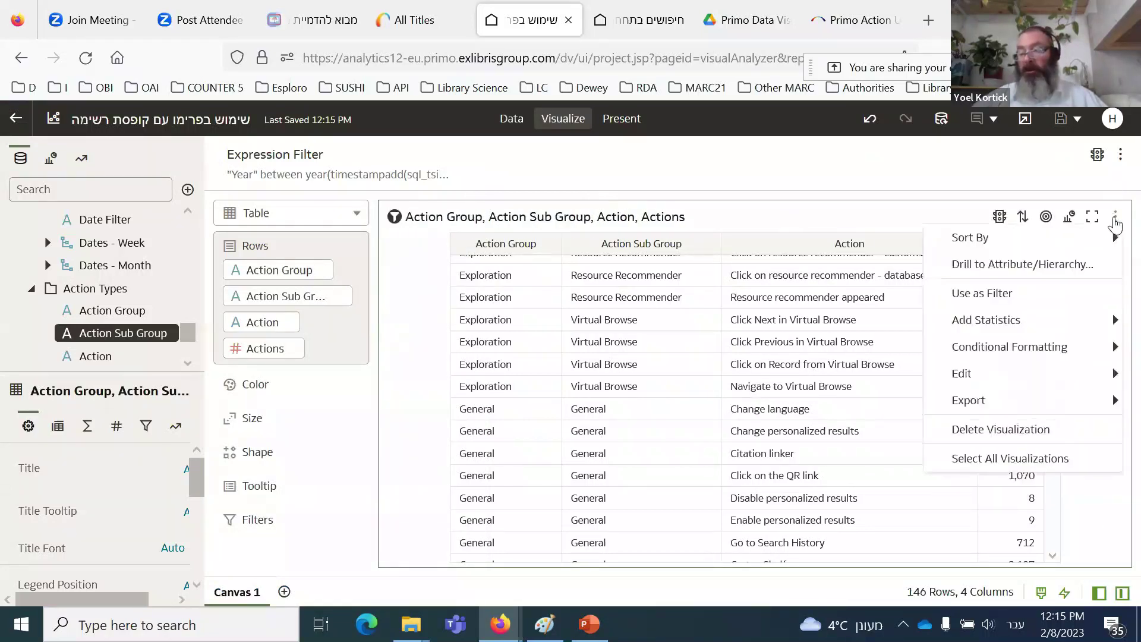
mouse_move(1072, 379)
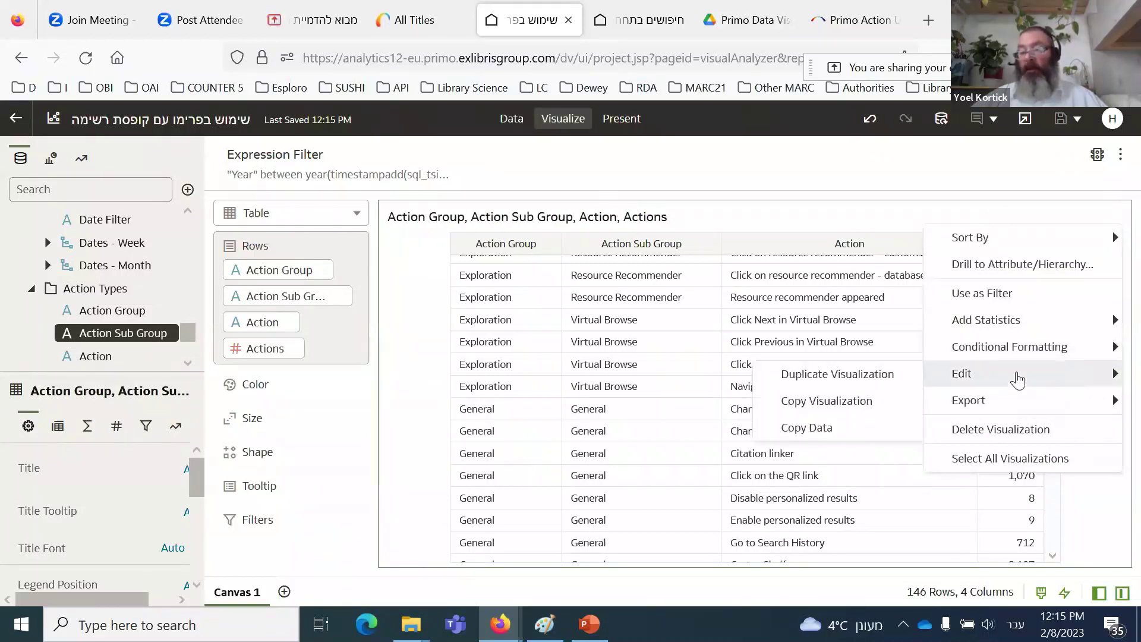
click(838, 374)
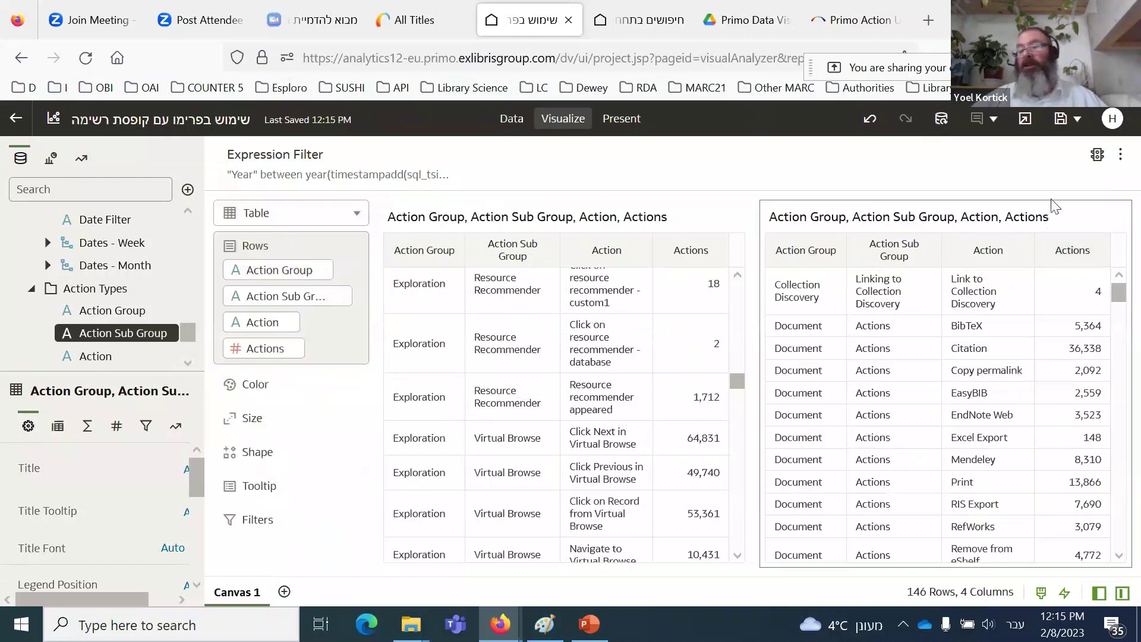
Step: Delete the duplicate table visualization from the canvas, keeping only the original table
click(1068, 219)
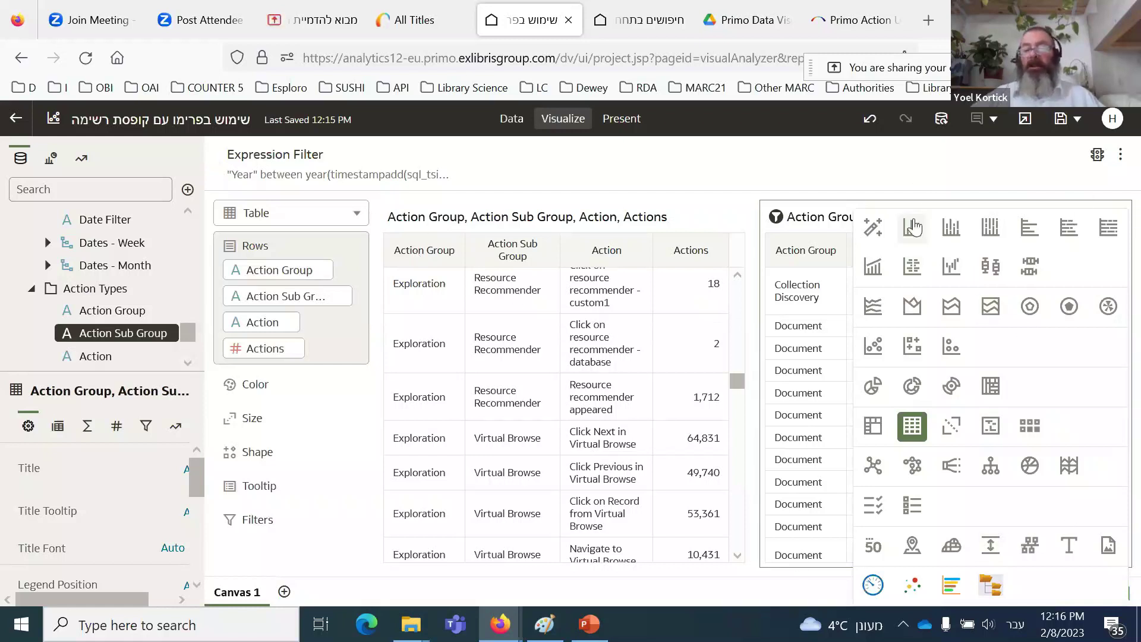
click(913, 176)
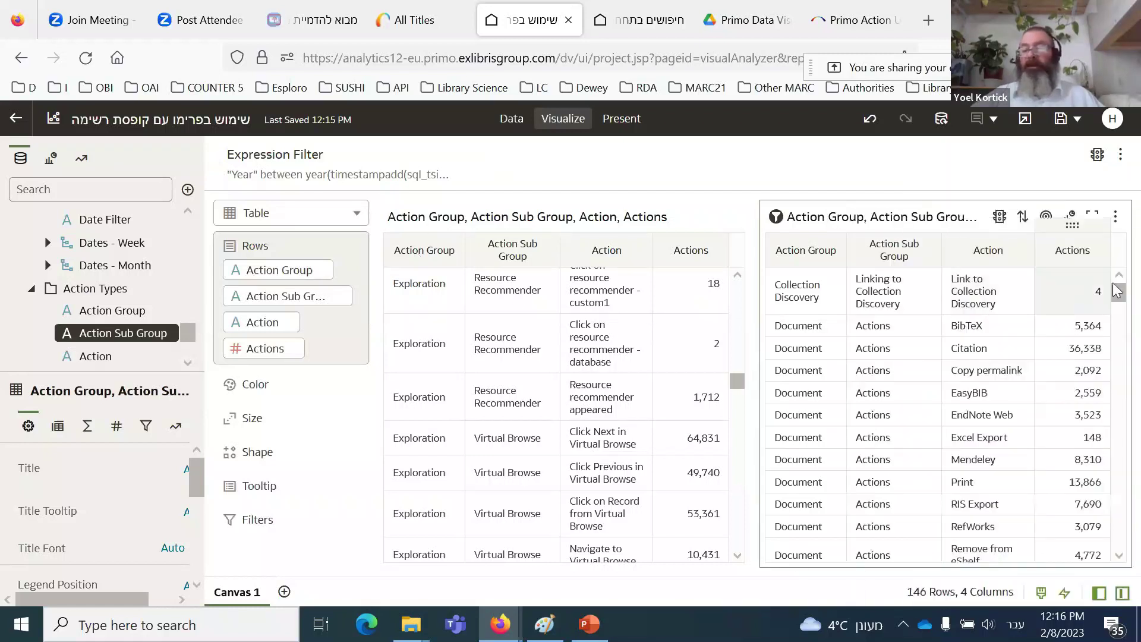
click(1117, 219)
mouse_move(991, 376)
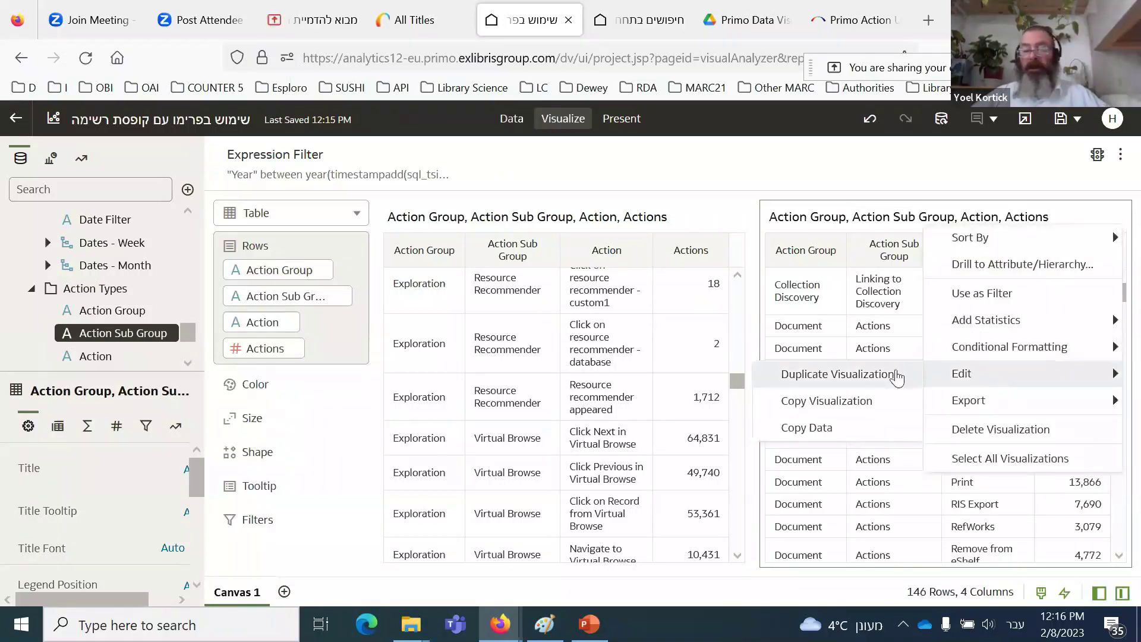
click(998, 431)
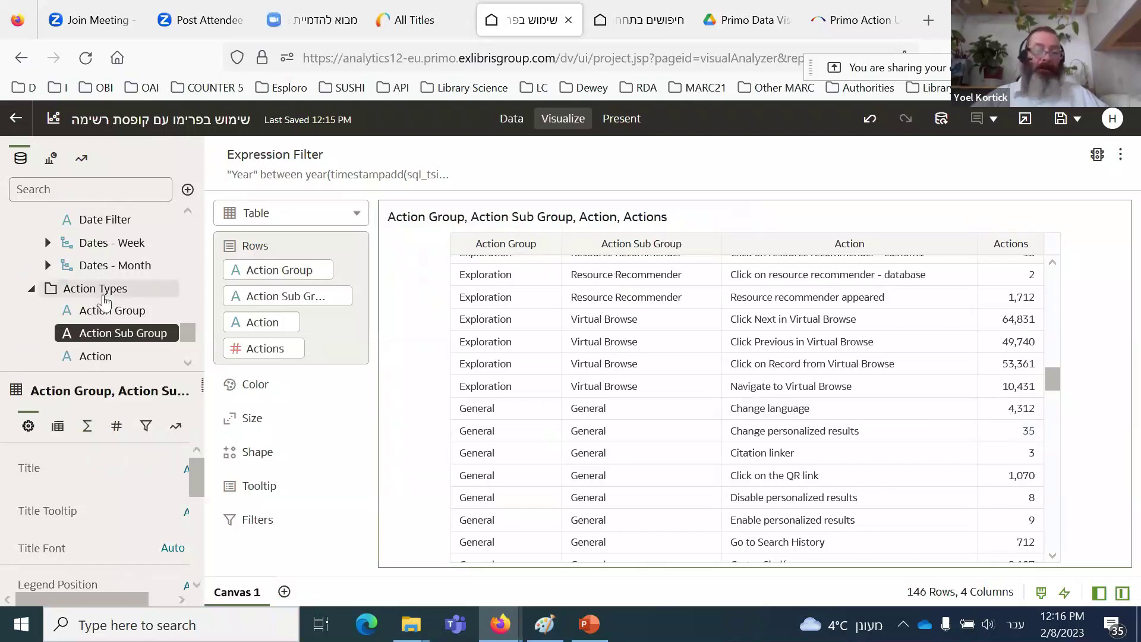
Step: Look through the available visualization types for a list box filter
click(50, 160)
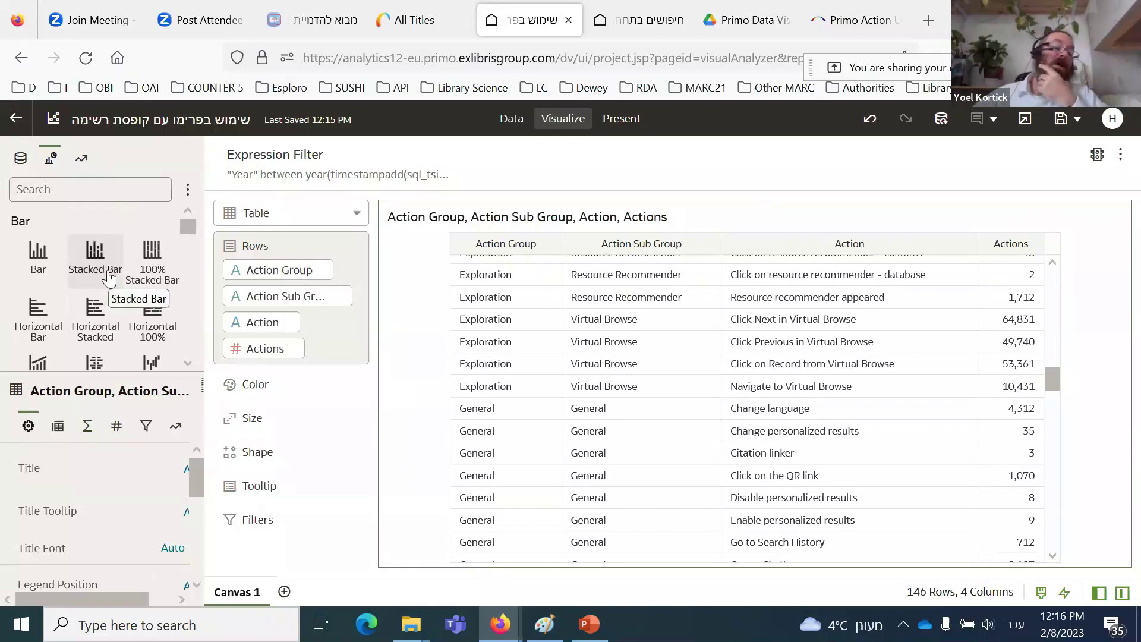
scroll(107, 284, down, 2)
scroll(107, 284, down, 1)
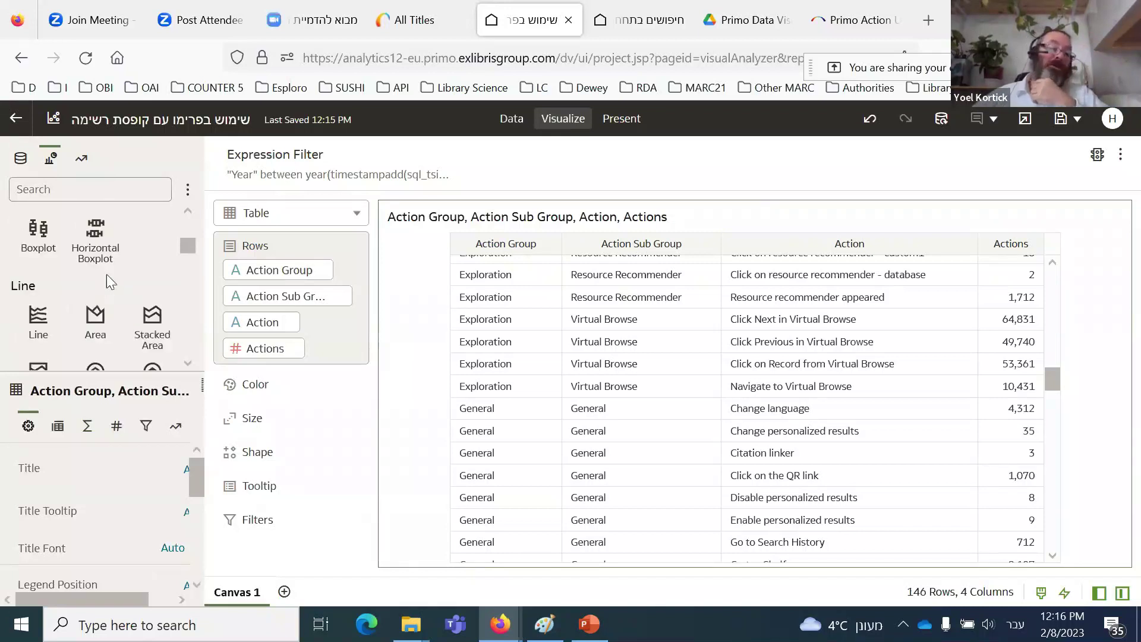
click(358, 214)
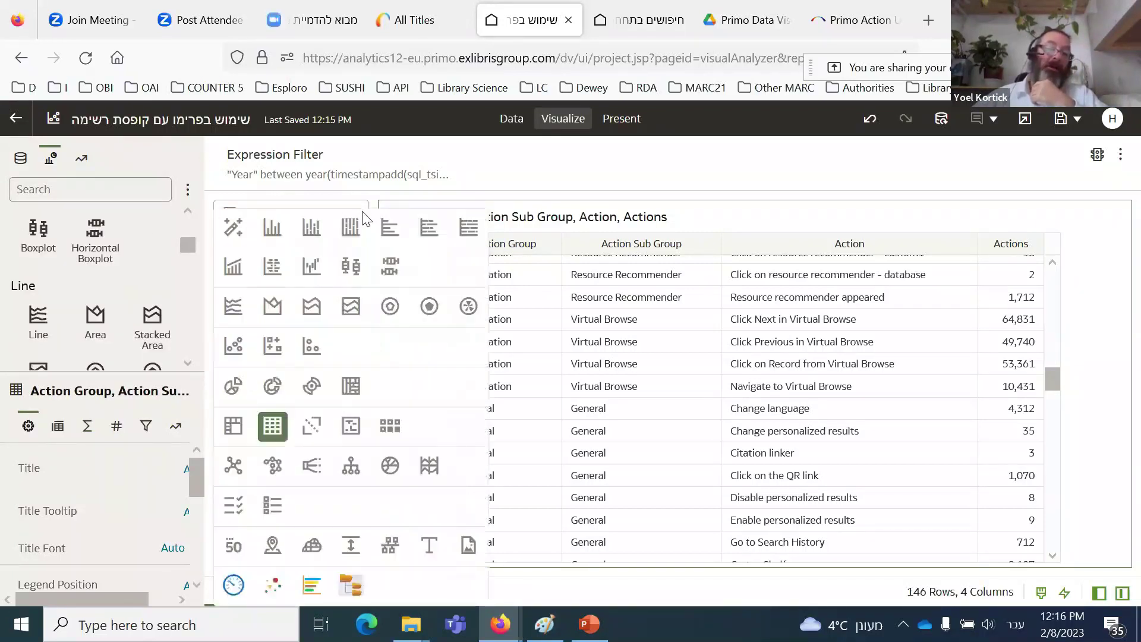
click(187, 245)
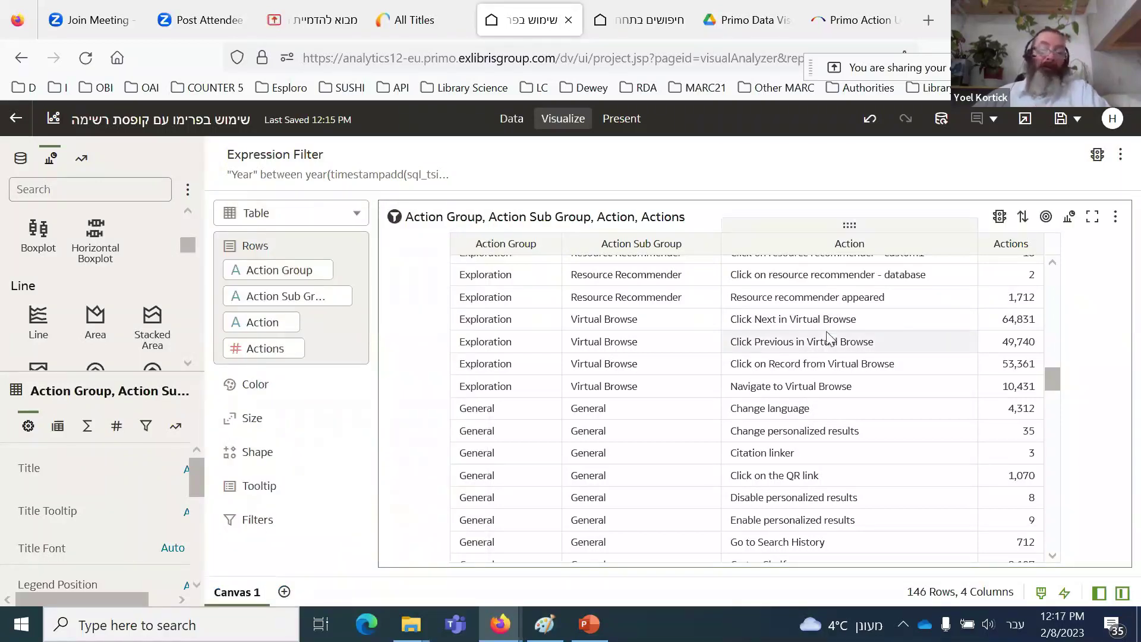
scroll(137, 266, up, 3)
scroll(137, 273, down, 6)
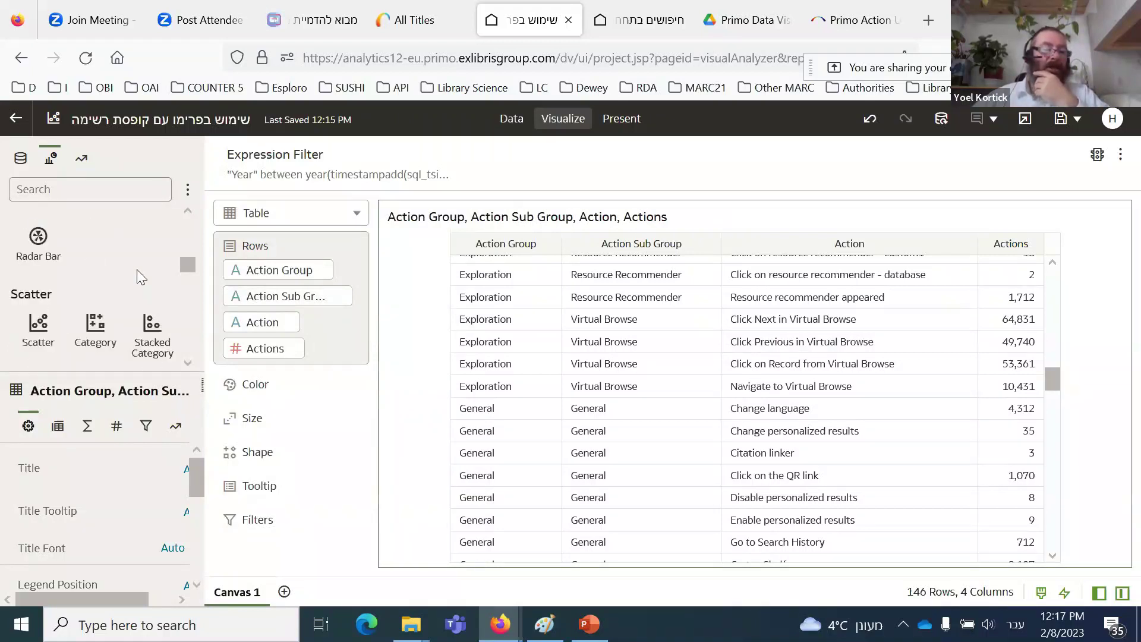
scroll(137, 269, down, 5)
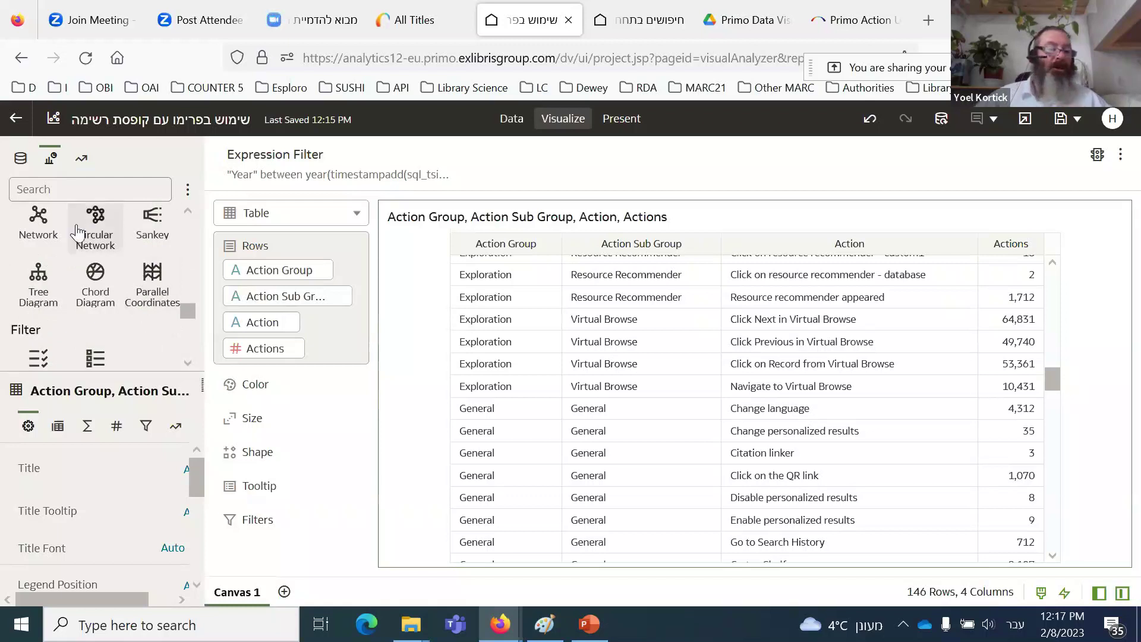
scroll(50, 279, down, 2)
scroll(53, 256, up, 10)
Step: Search the visualization types for "lis" and place a List Box filter above the table on the canvas
click(61, 190)
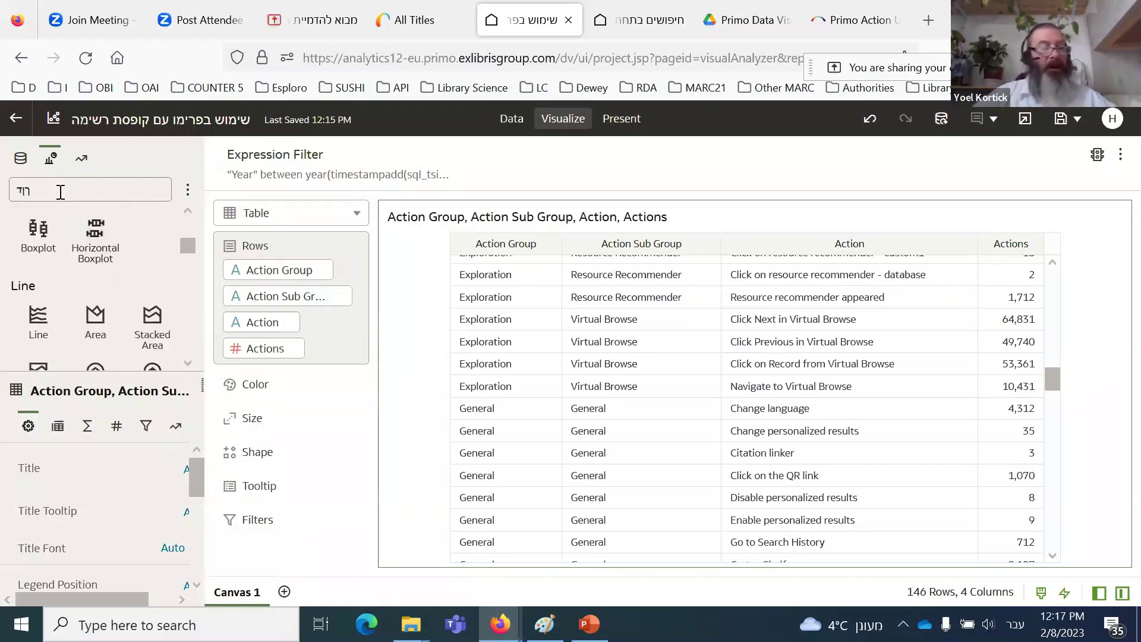
key(BackSpace)
key(BackSpace)
key(alt+shift)
text(lis)
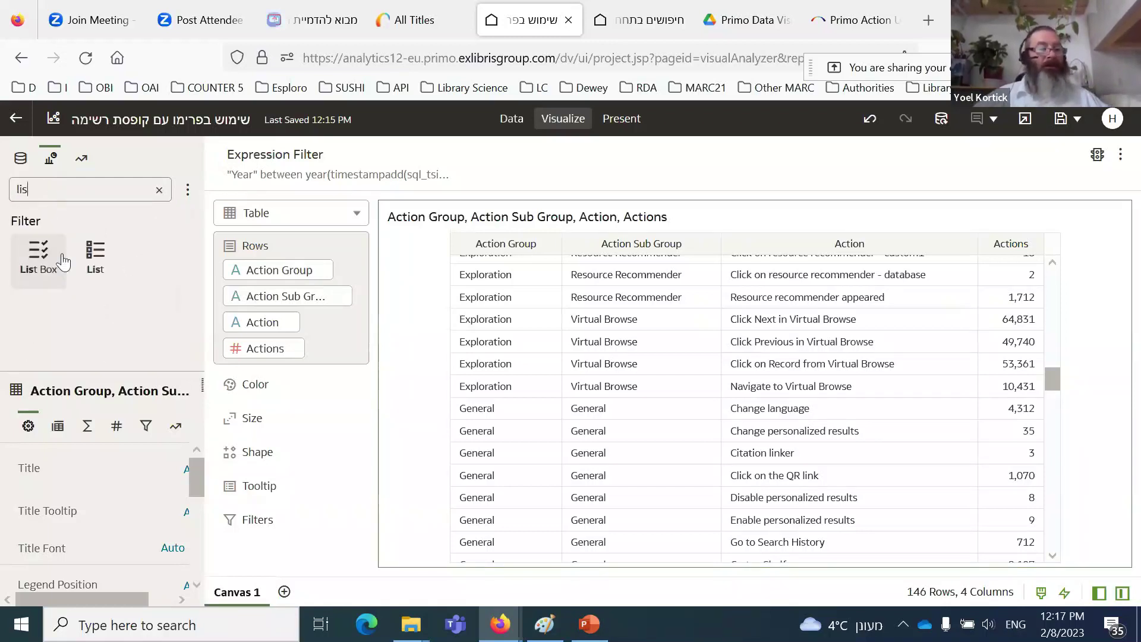
drag(39, 262, 471, 200)
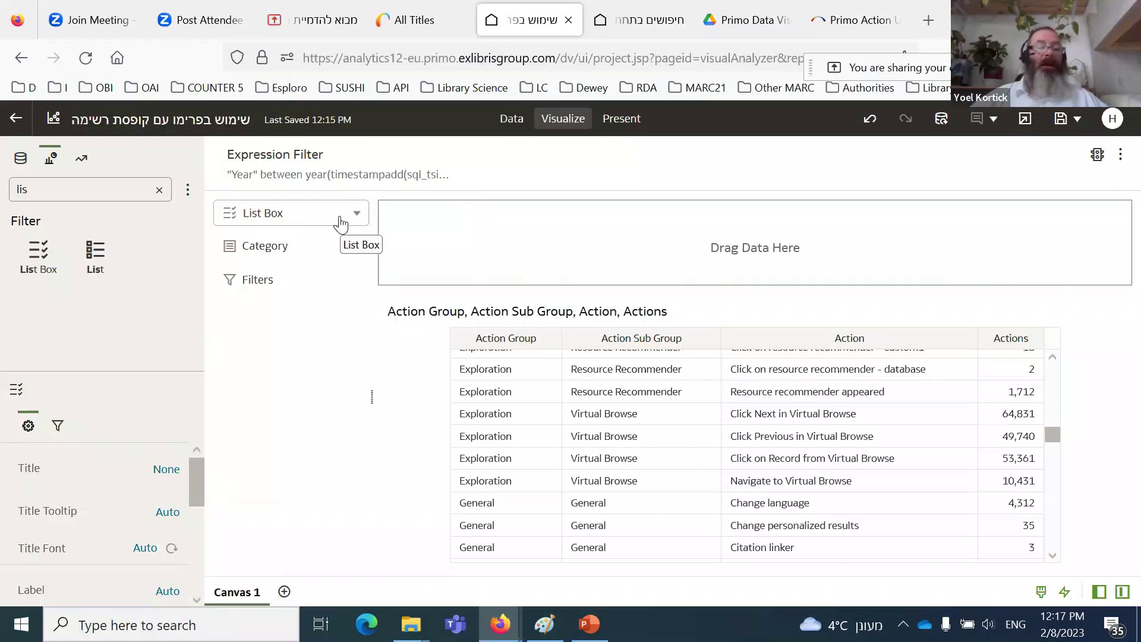
Step: Add Action Group from Action Types as the list box's category and open its list of selectable values
click(20, 161)
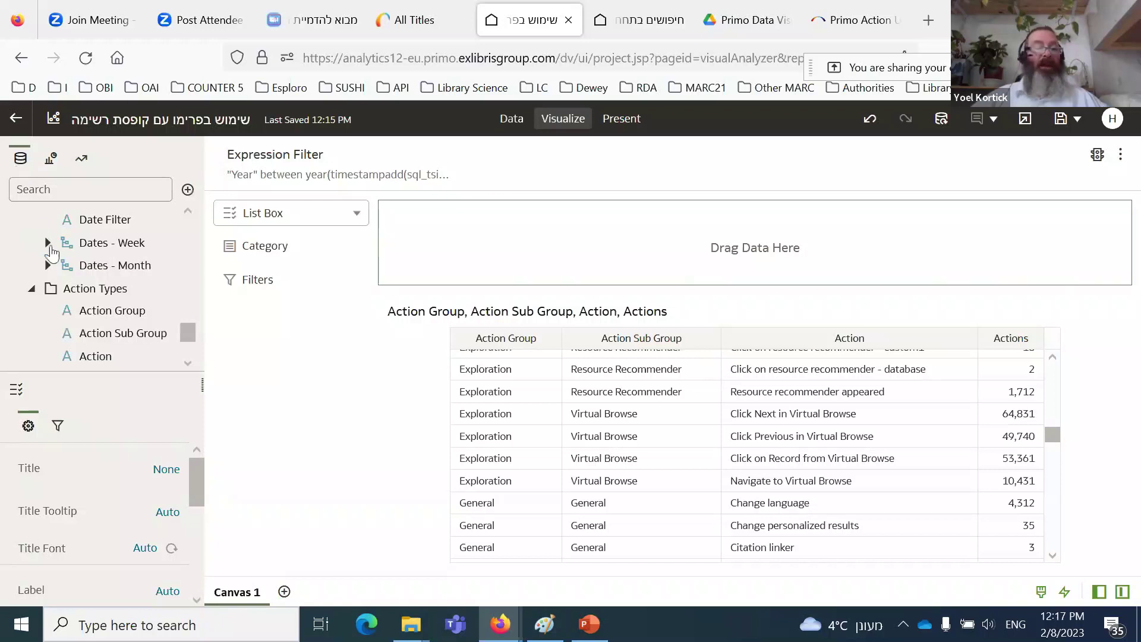
drag(102, 316, 704, 244)
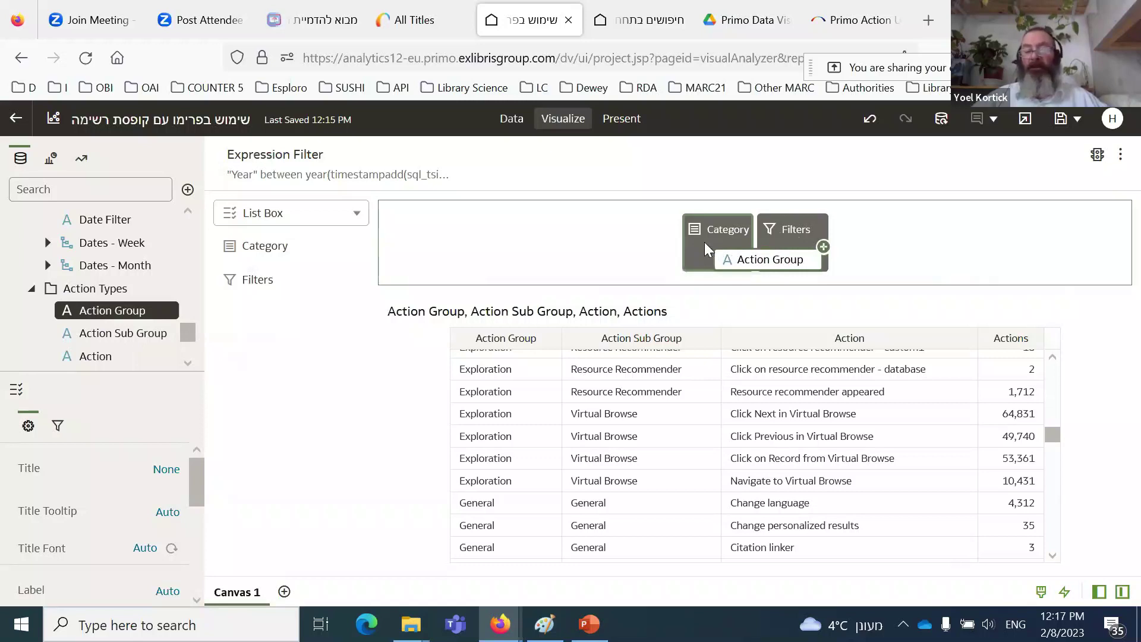
drag(704, 241, 705, 242)
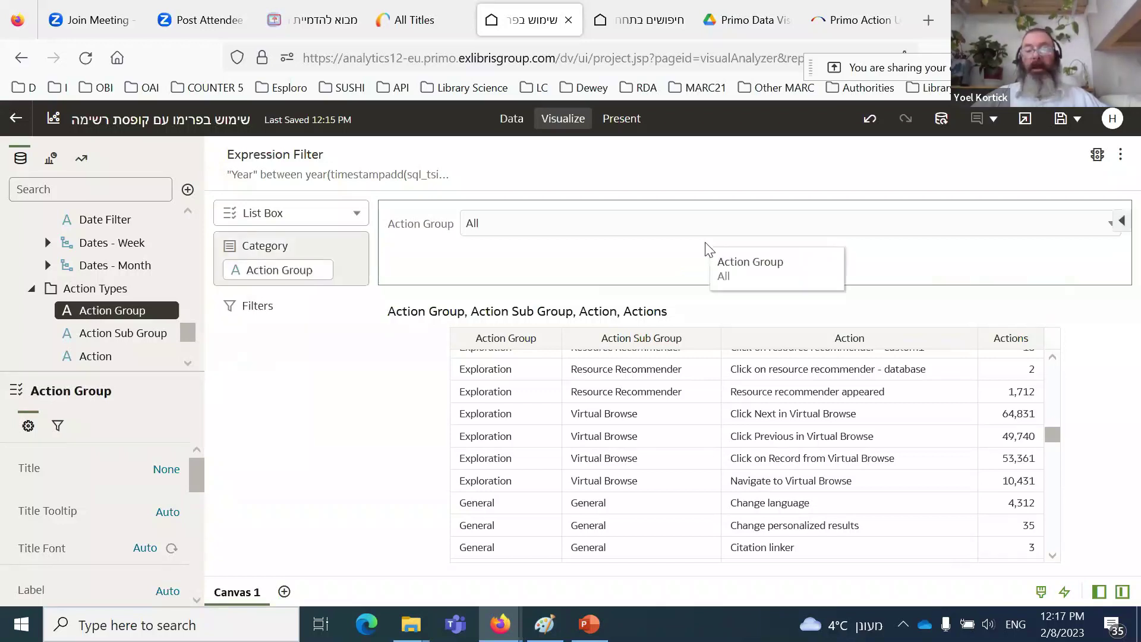
click(1111, 224)
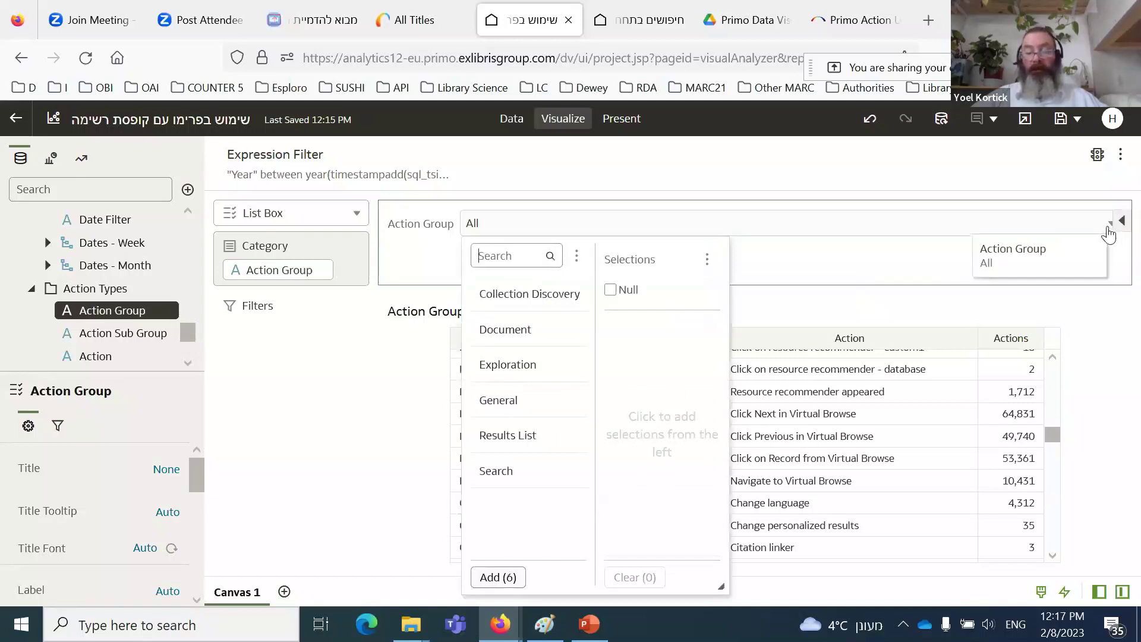
Step: Save the workbook and hide the data and grammar panels so the canvas fills the full width
click(1110, 226)
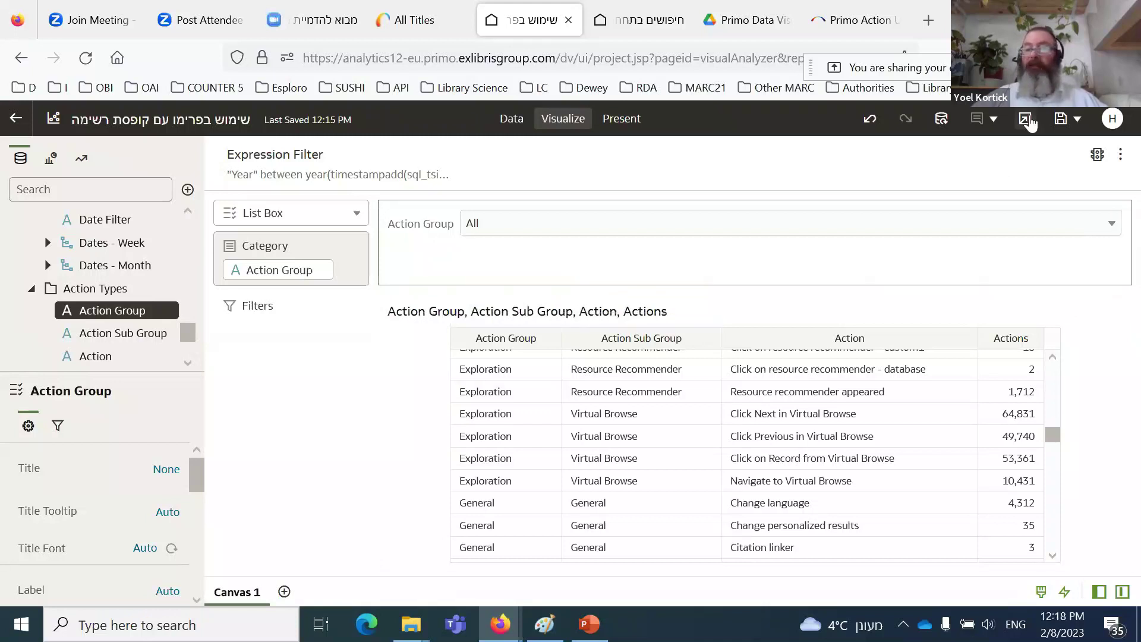
click(1061, 119)
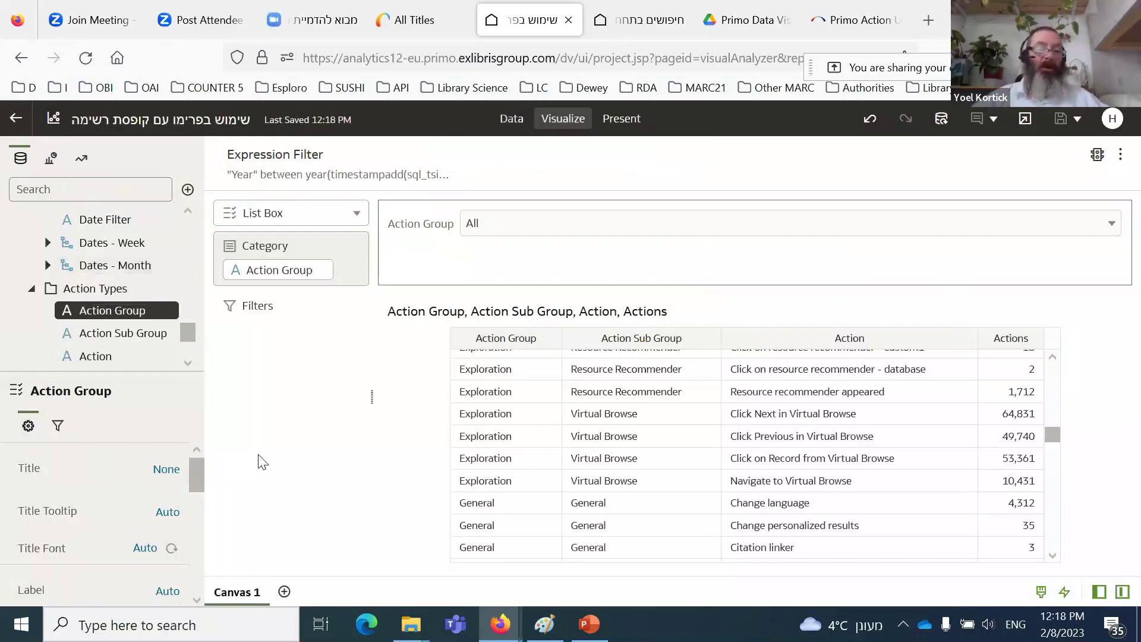
drag(205, 387, 35, 374)
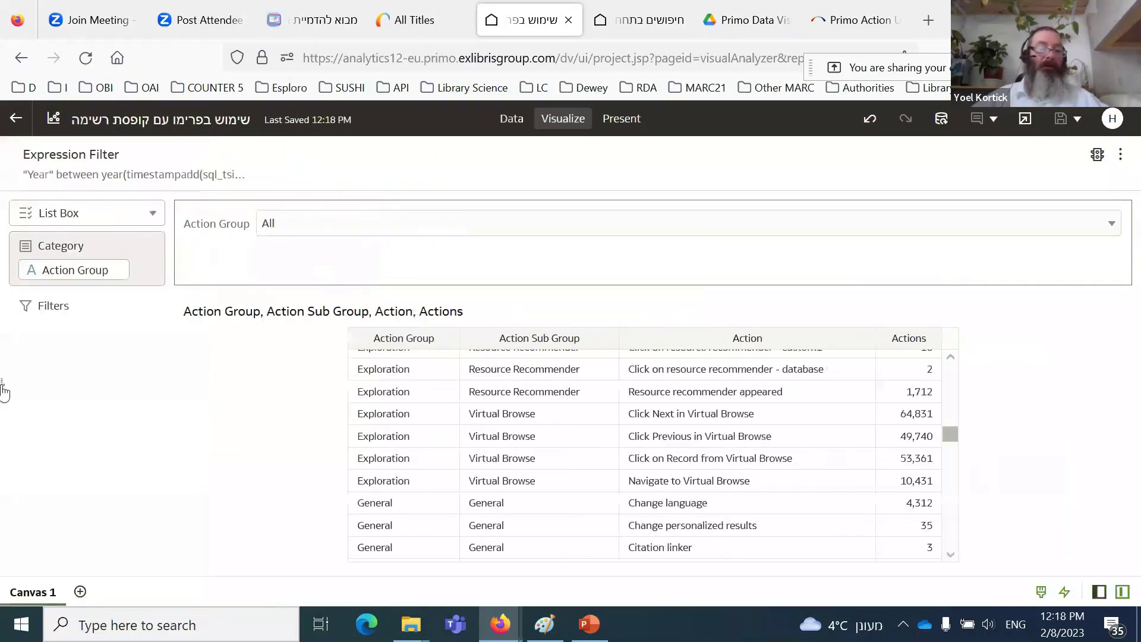
drag(168, 323, 8, 390)
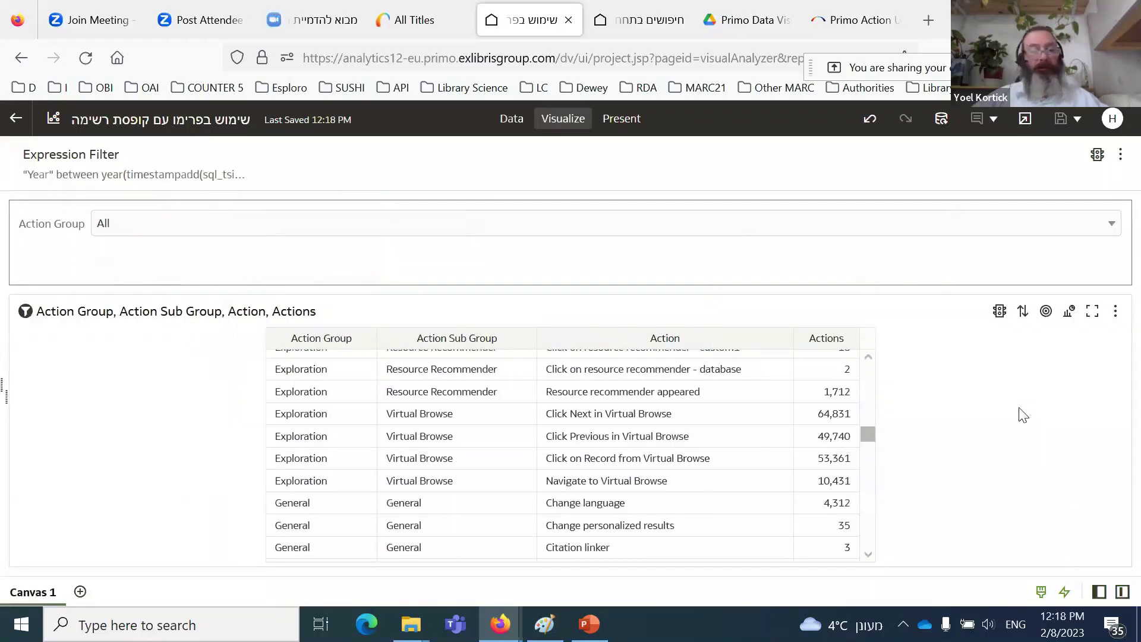
Step: Filter the table to the Search action group through the Action Group list box
drag(865, 435, 878, 357)
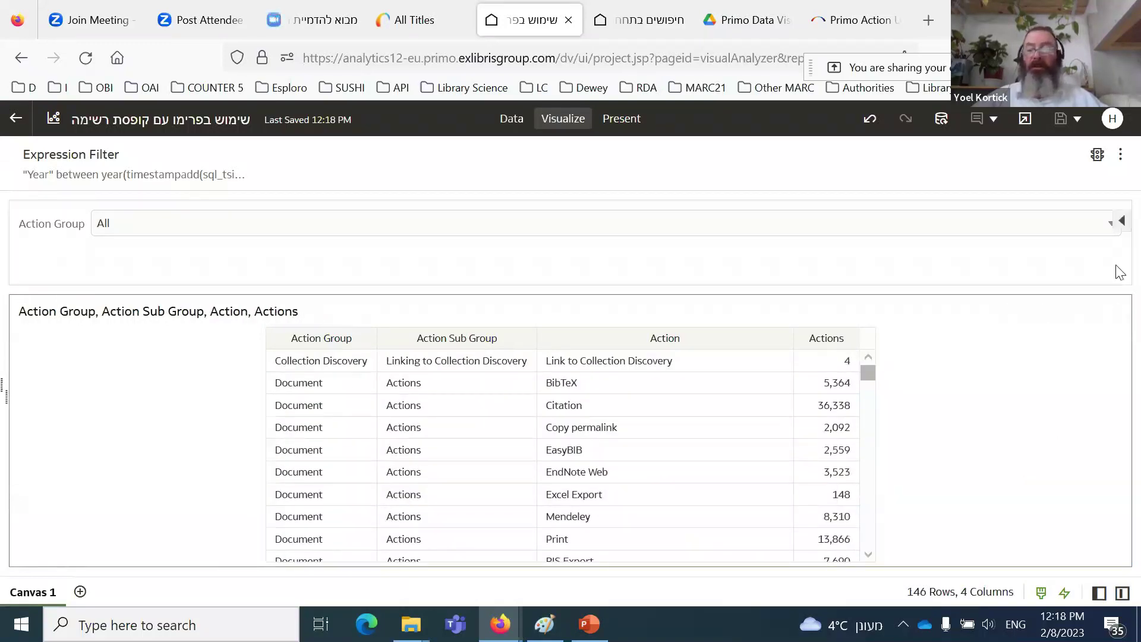
click(1112, 225)
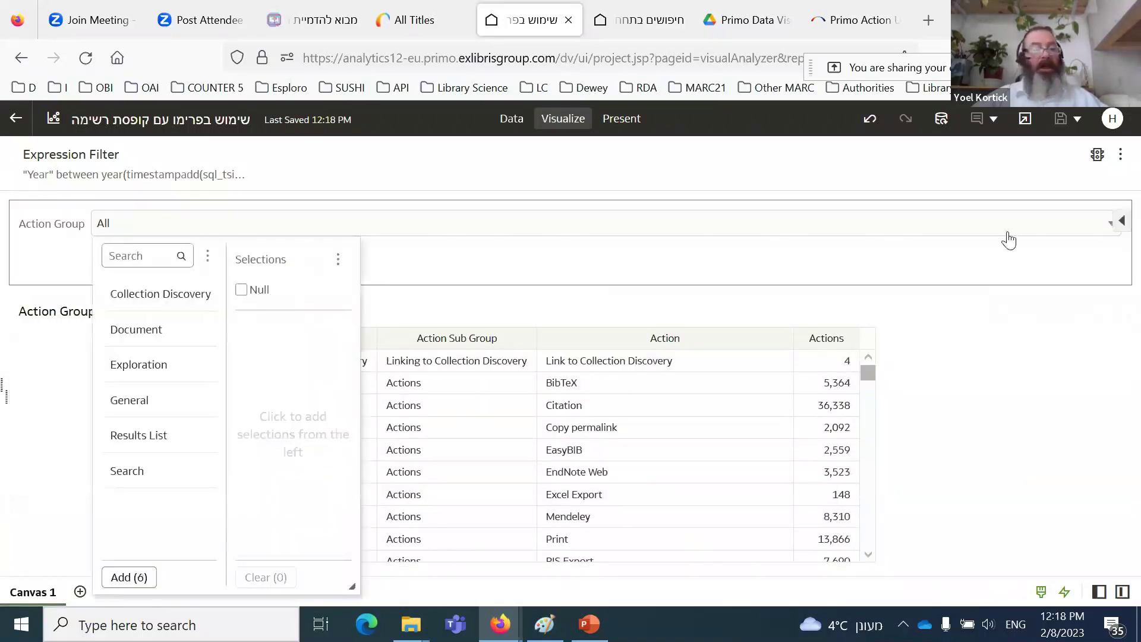
click(139, 474)
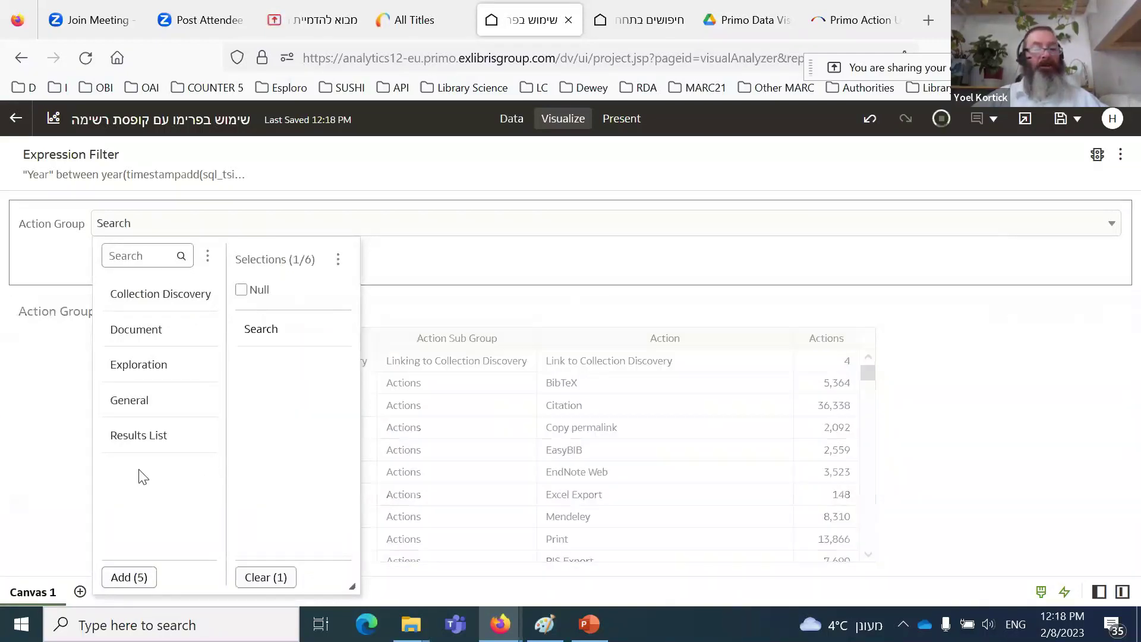
click(1063, 421)
drag(814, 419, 816, 382)
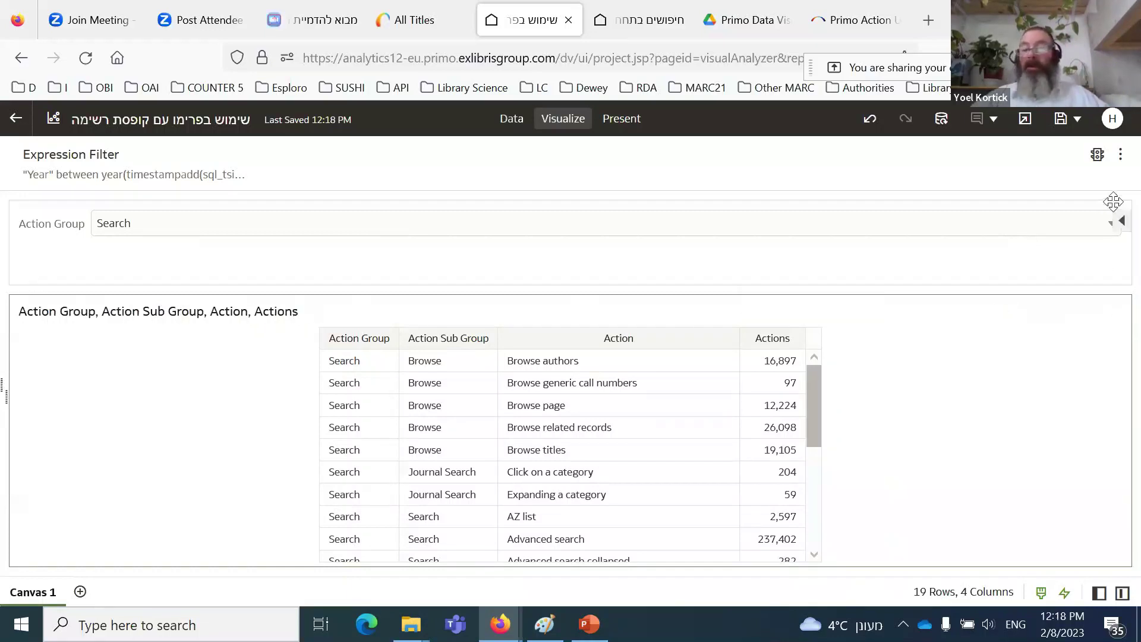
Step: Check the options available for the workbook and the Action Group list box, and read through the rows of the filtered table
click(1121, 156)
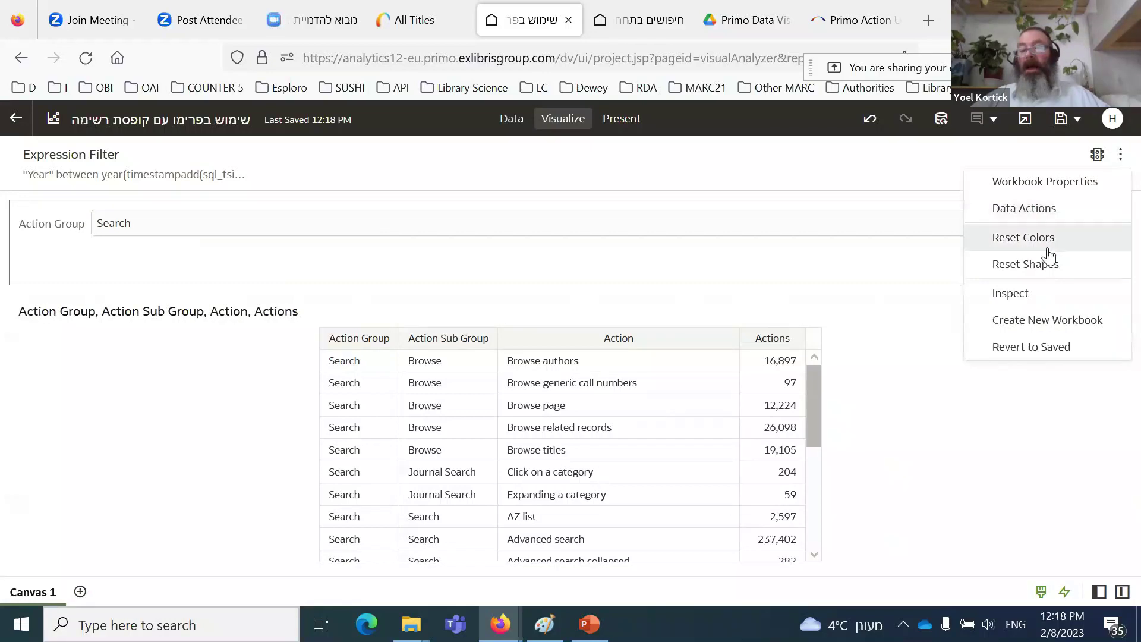
click(790, 271)
mouse_move(1119, 224)
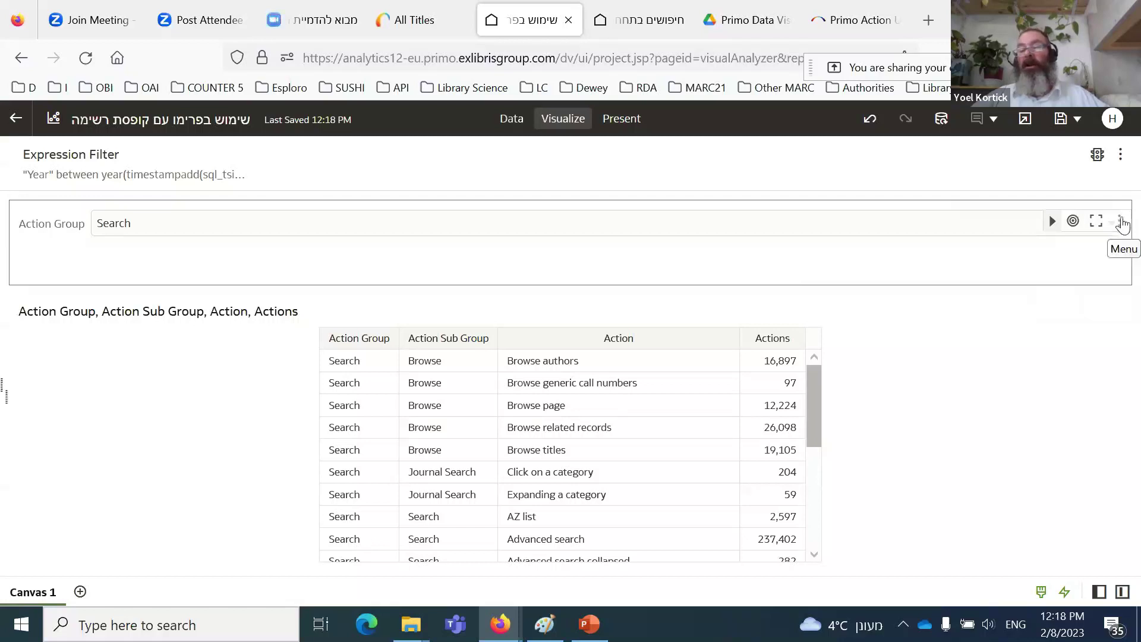
click(1120, 223)
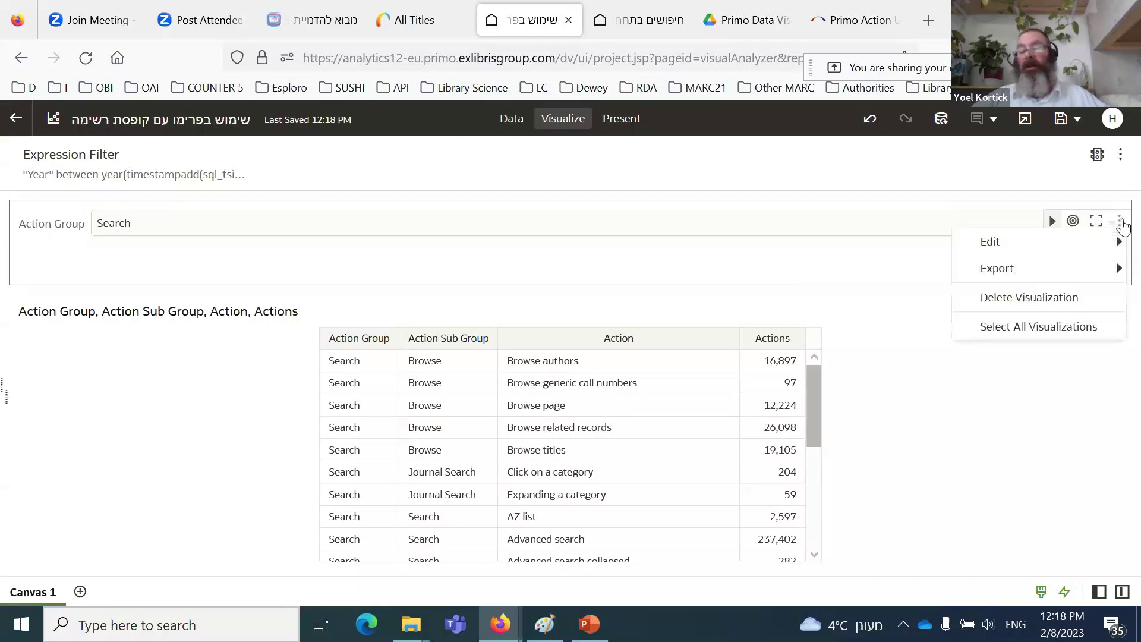
mouse_move(1045, 252)
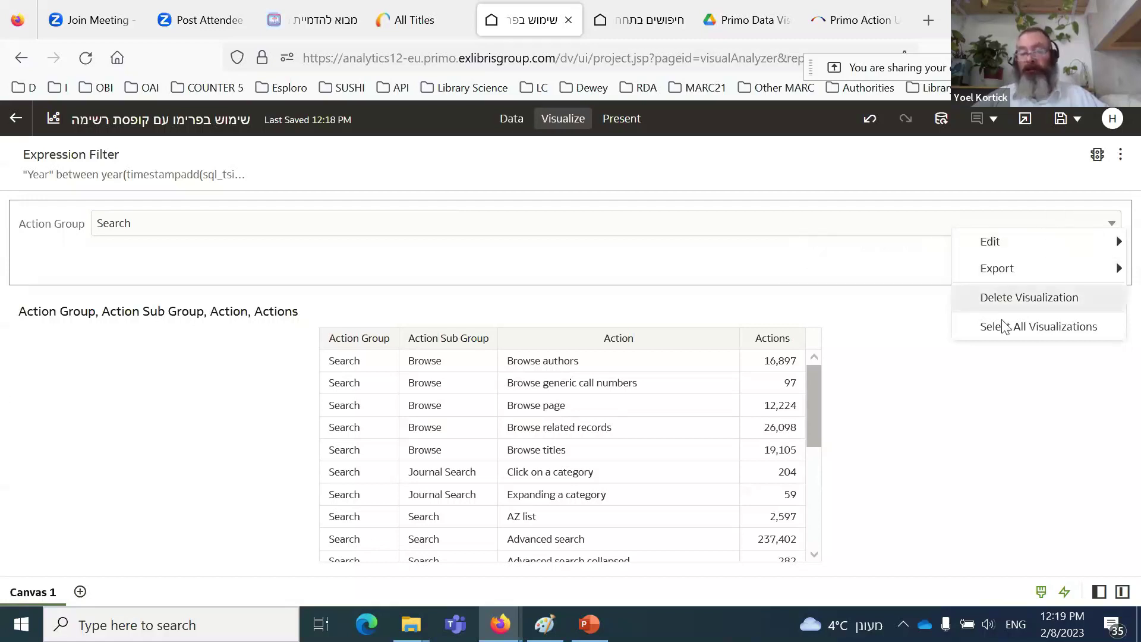
click(1009, 365)
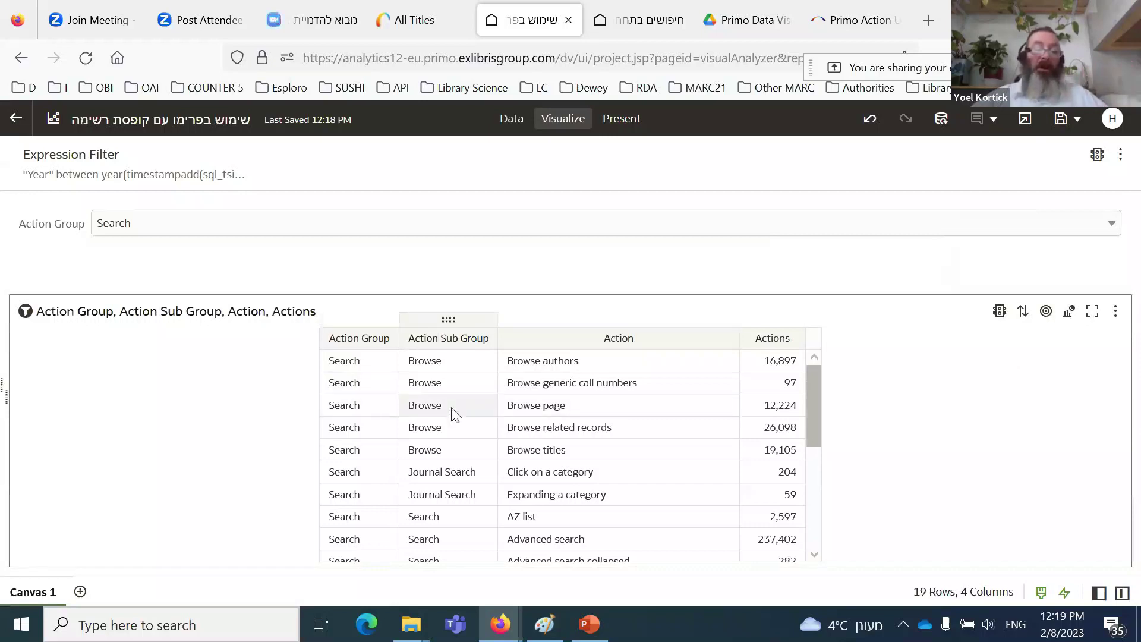
scroll(458, 413, down, 5)
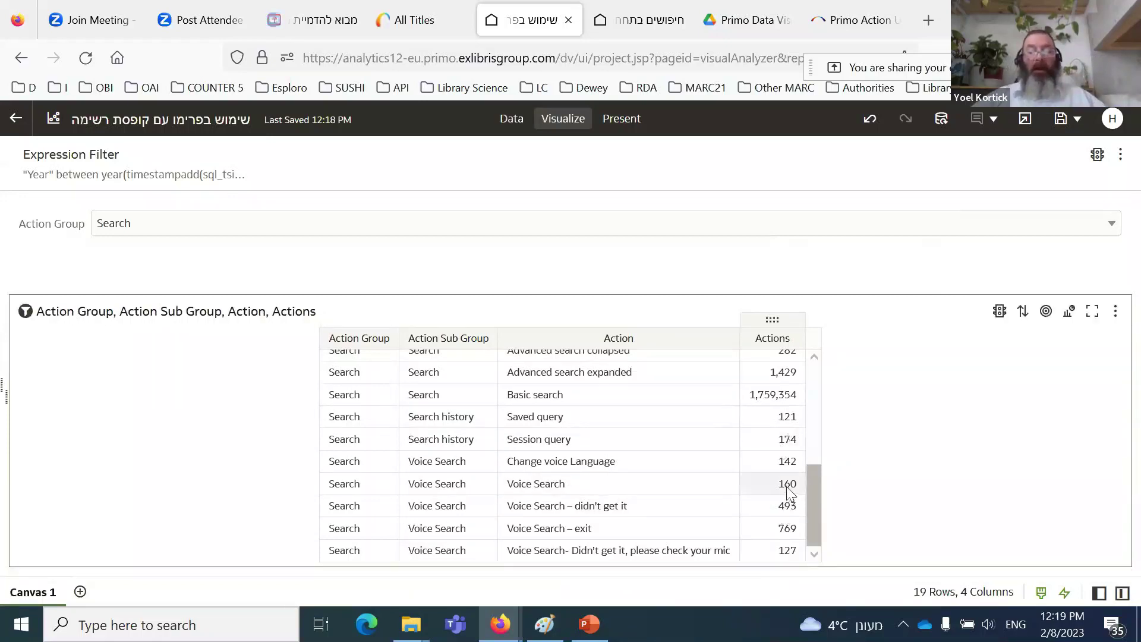
scroll(680, 474, up, 5)
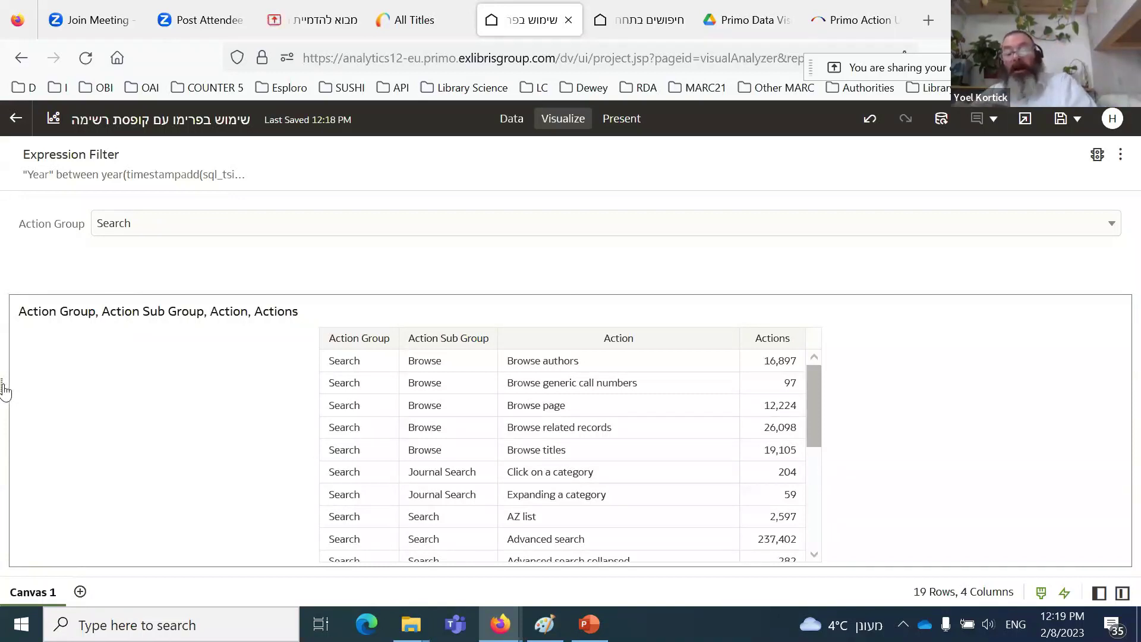
Step: Show the data and grammar panels again and place a second List Box filter beside the Action Group one
click(1123, 594)
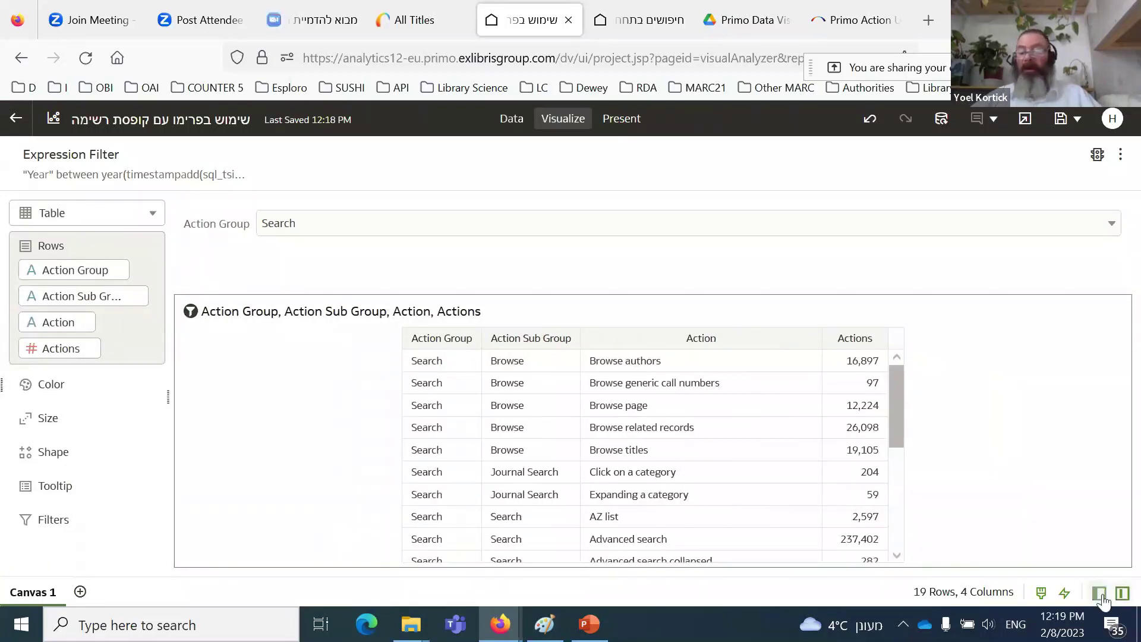
click(1100, 593)
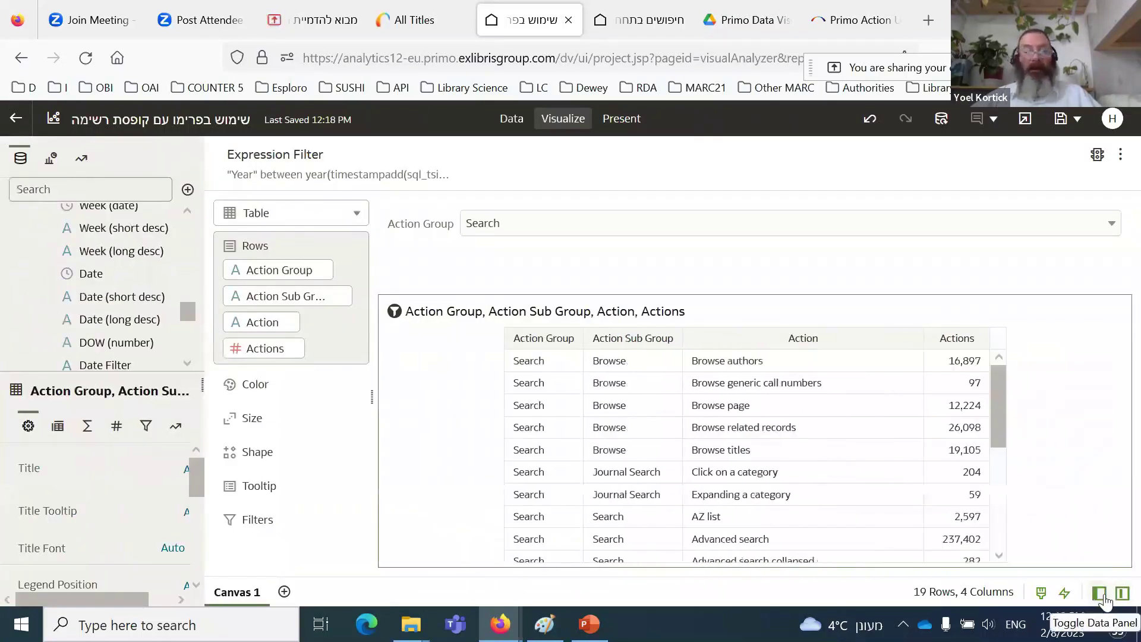
click(51, 172)
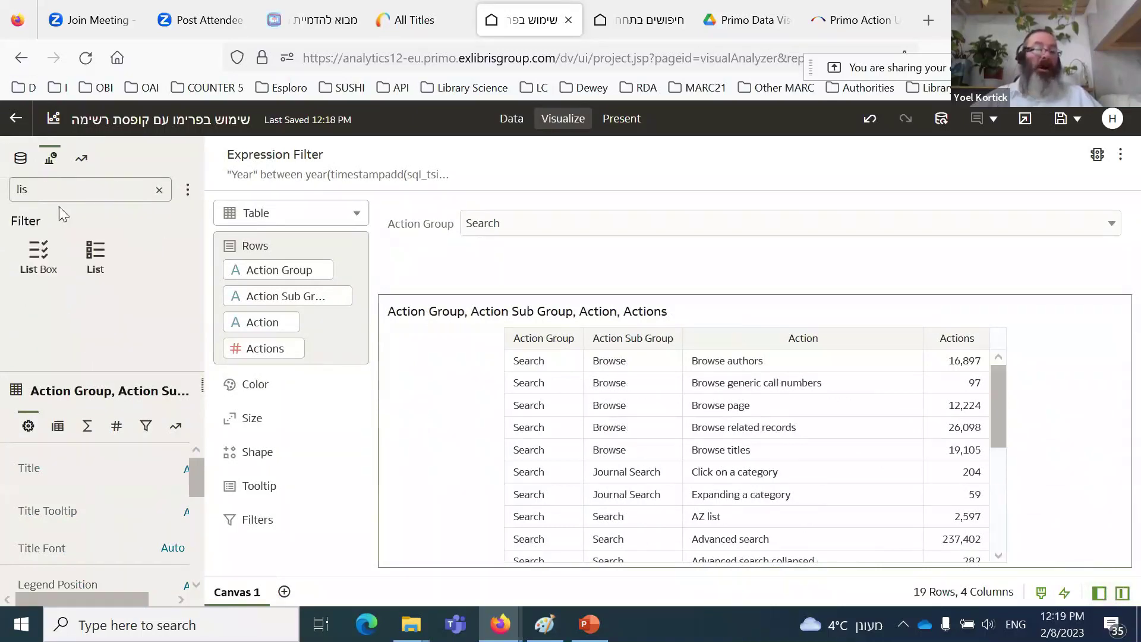
drag(37, 252, 1003, 246)
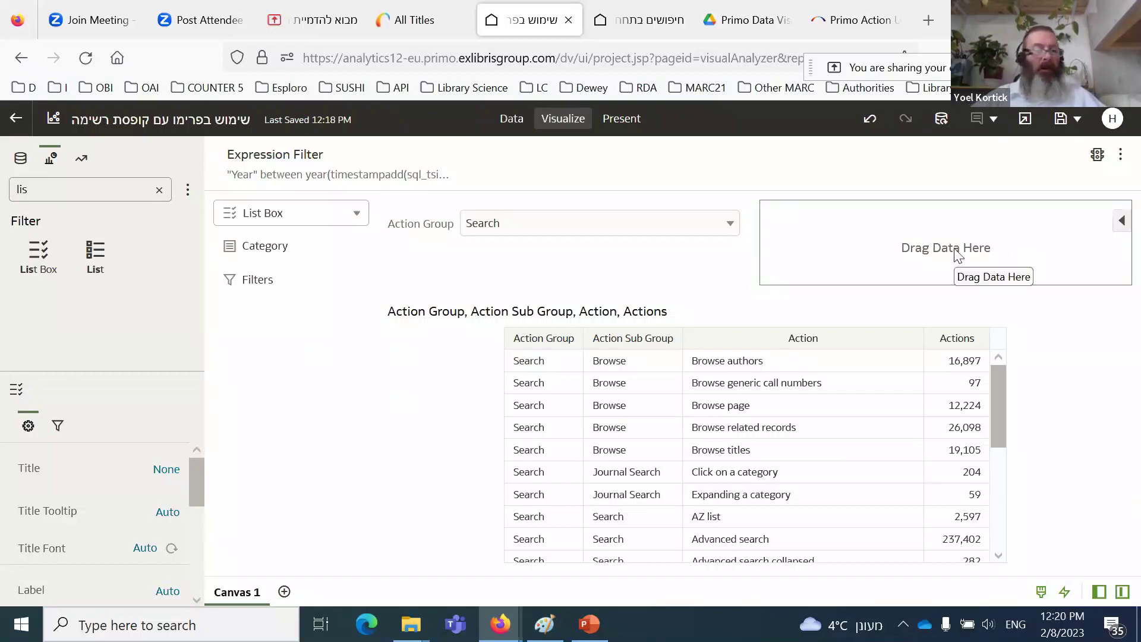
Step: Add Action Sub Group from Action Types as the second list box's category and save the workbook
click(19, 160)
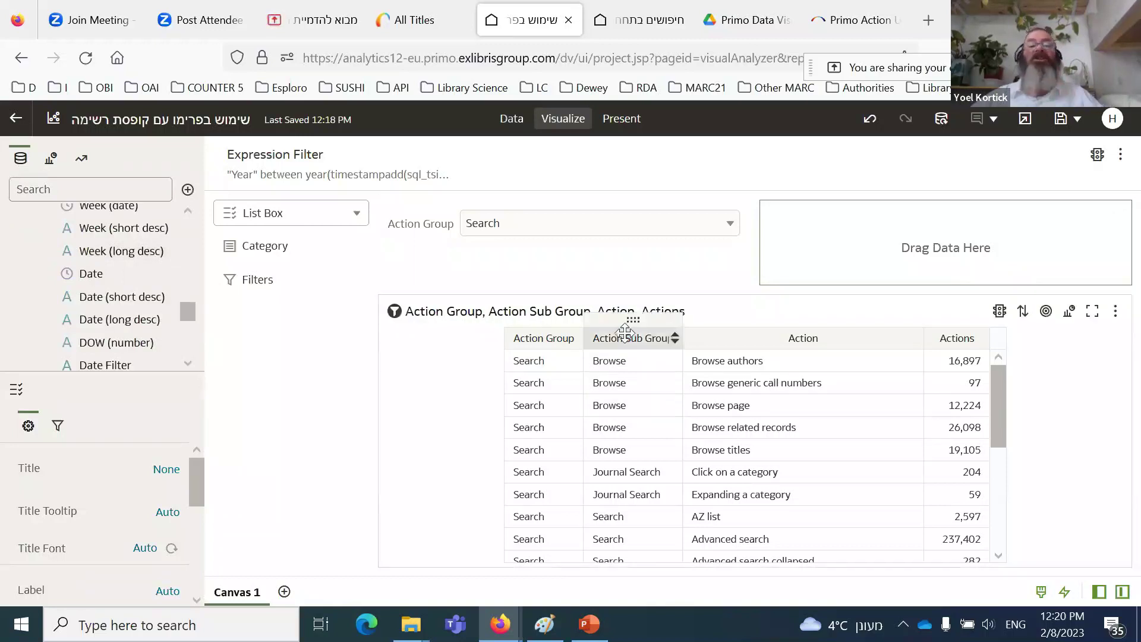
scroll(89, 277, up, 5)
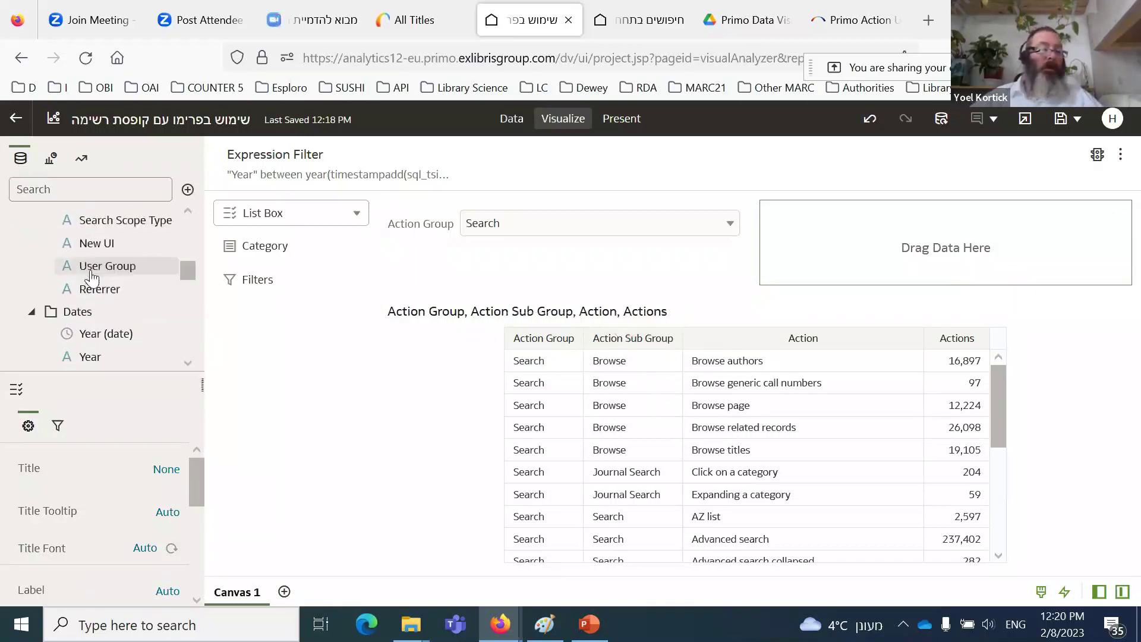
click(31, 315)
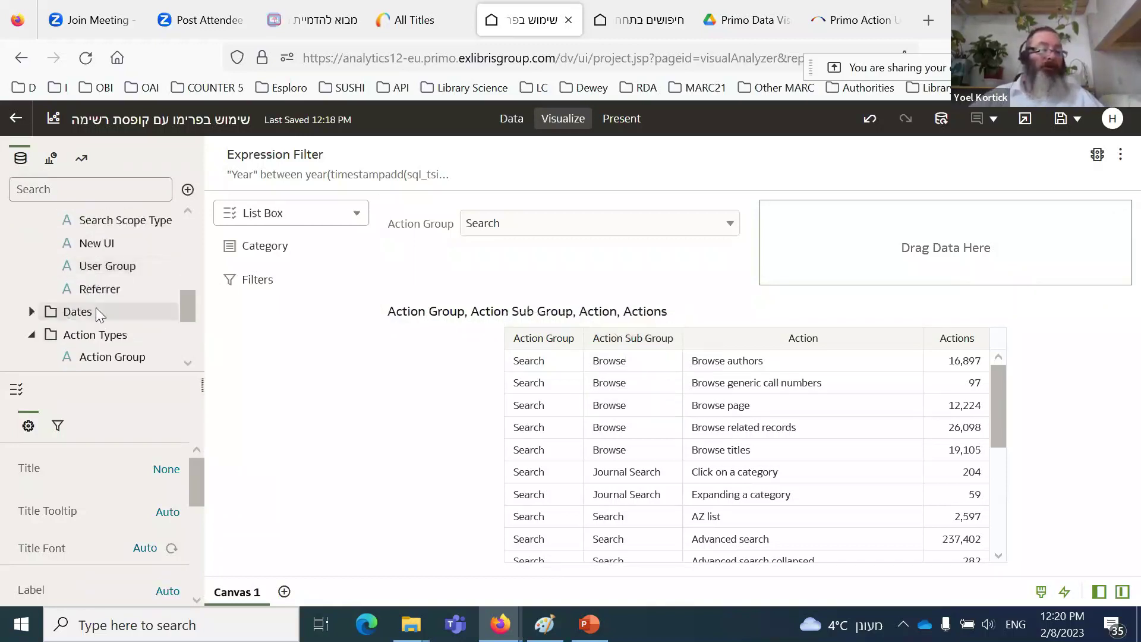
scroll(95, 307, down, 3)
drag(99, 293, 907, 249)
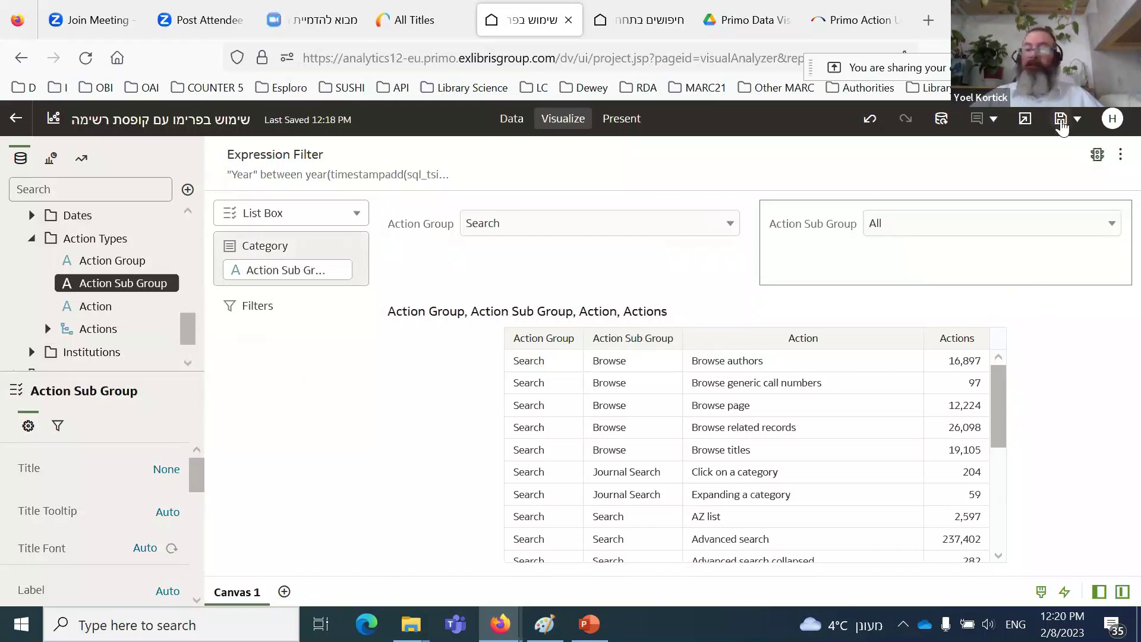
click(1062, 121)
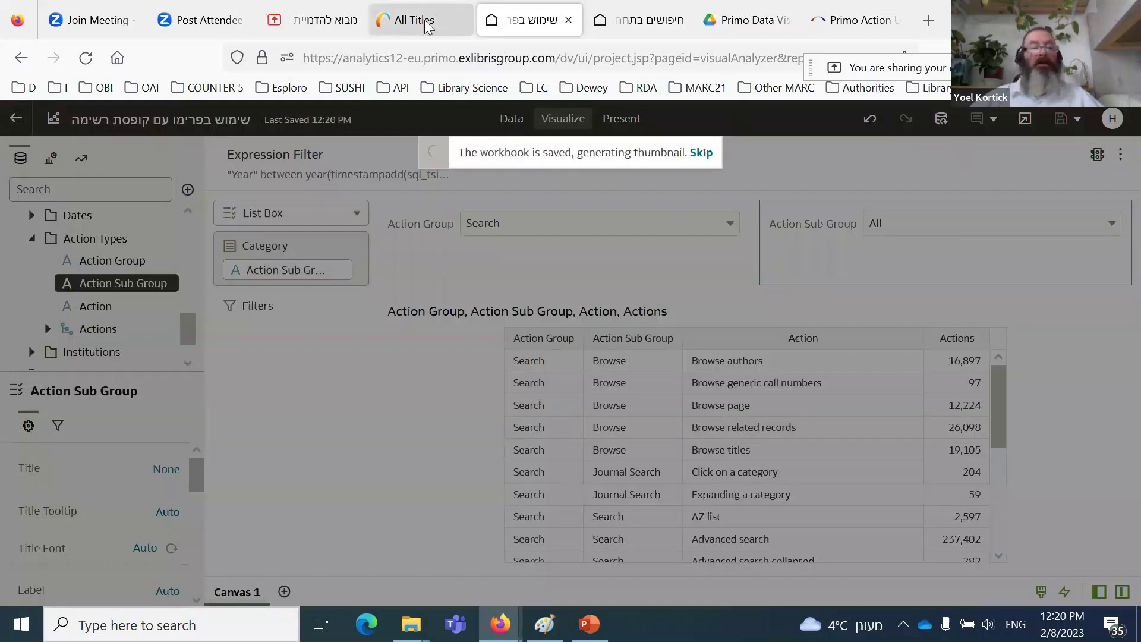
Step: Switch to Alma, run an all-titles keyword search for "keep it alive", and return to the workbook
click(410, 19)
text(keep it aliv)
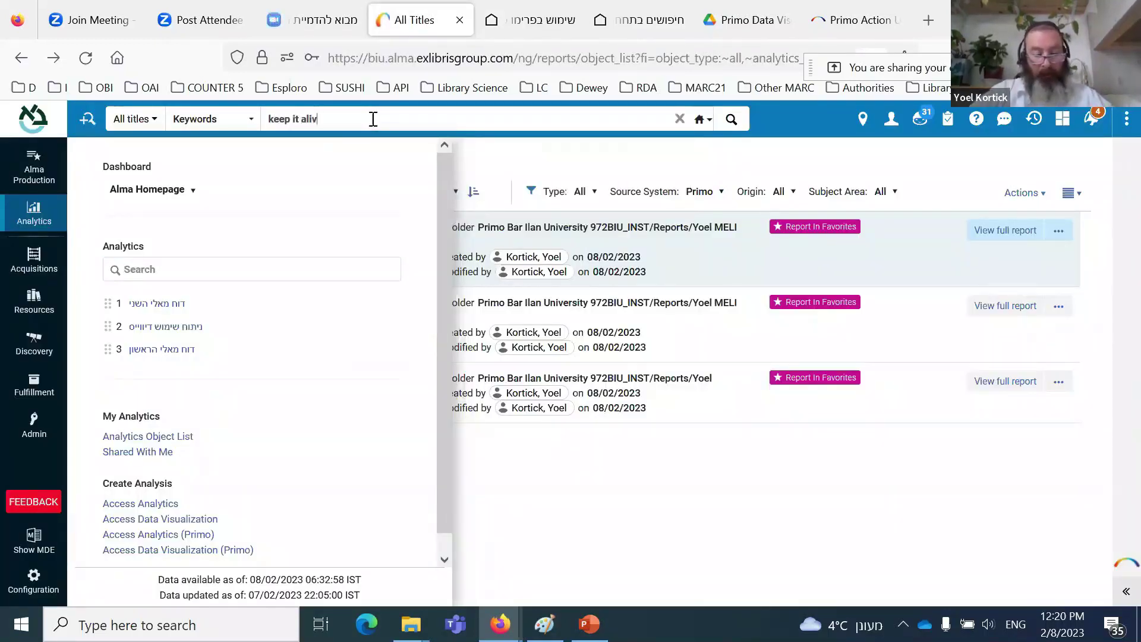
key(Return)
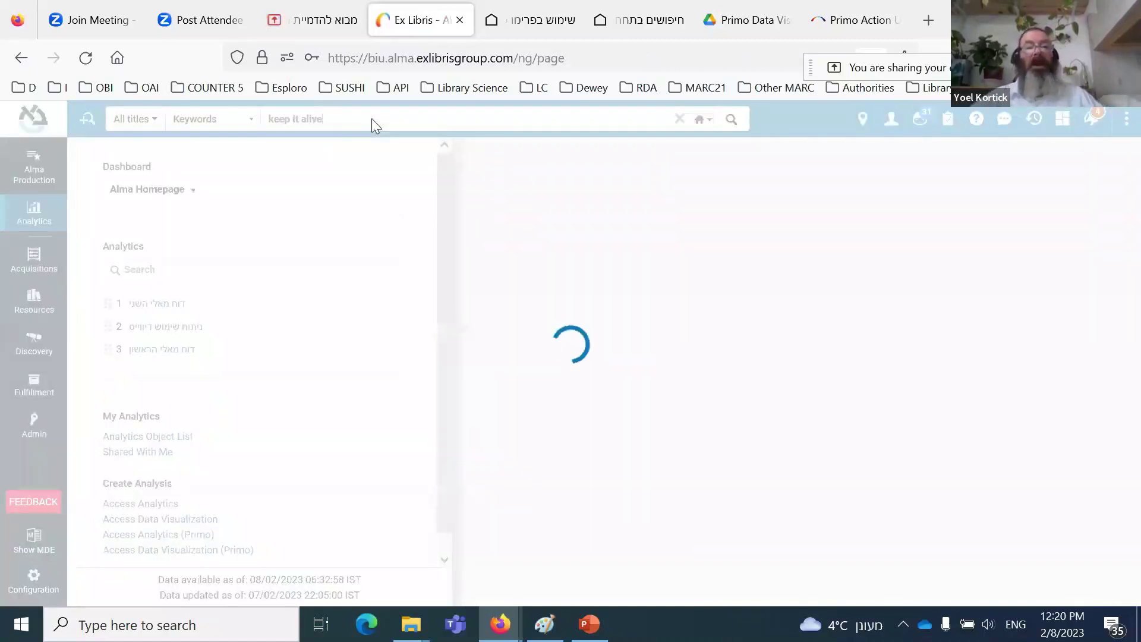
click(544, 21)
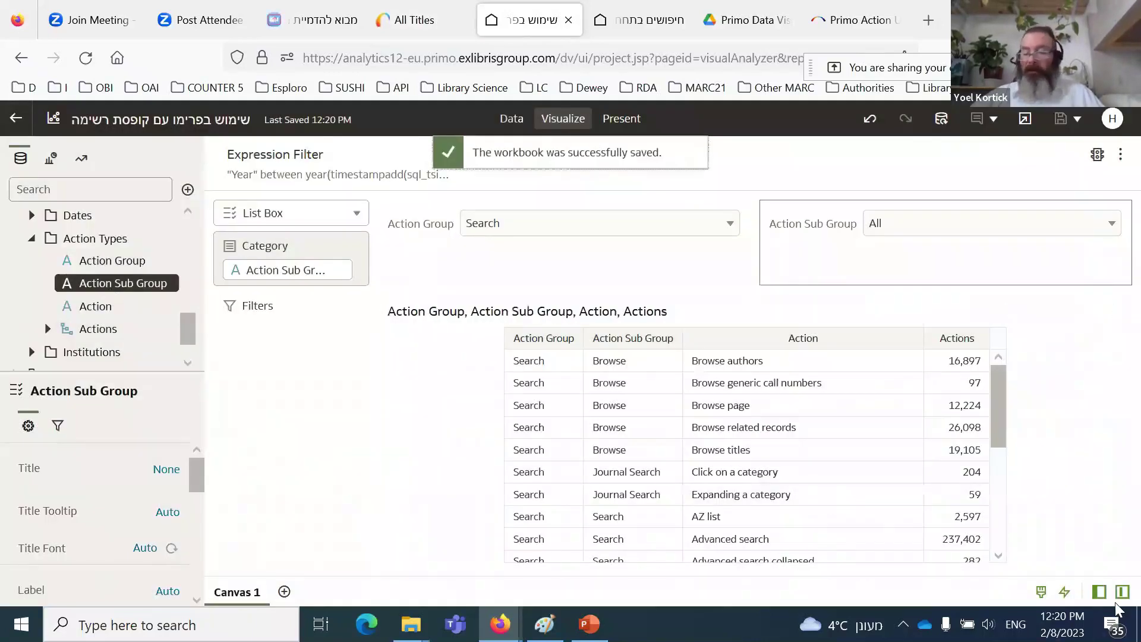
Step: Hide the data and grammar panels and remove Search from the Action Group list box's selections
click(1099, 593)
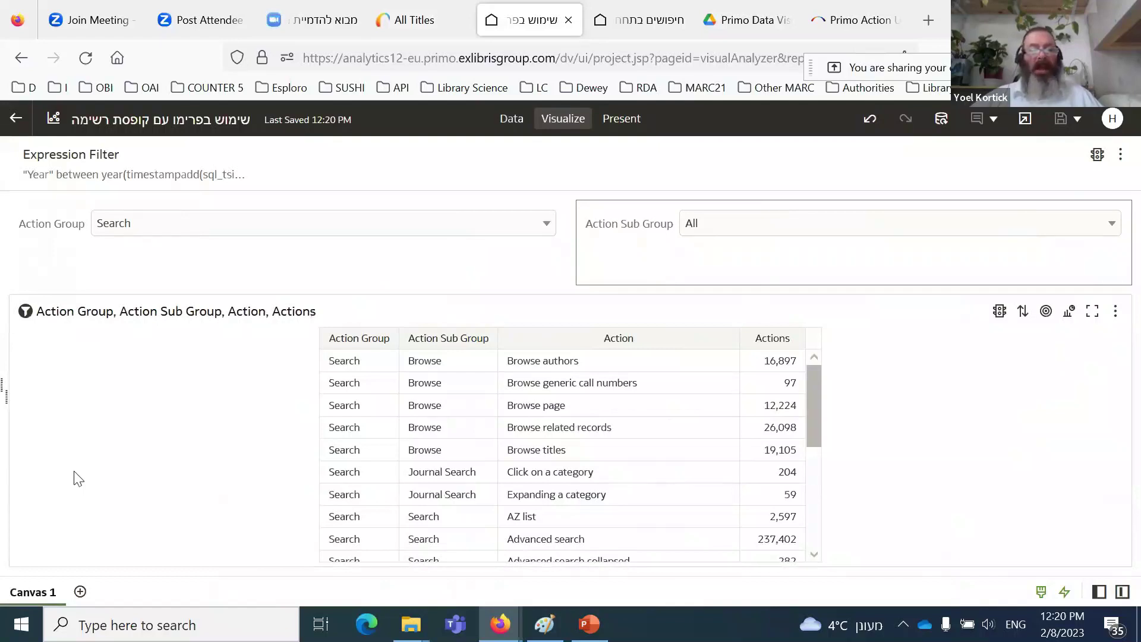
click(447, 232)
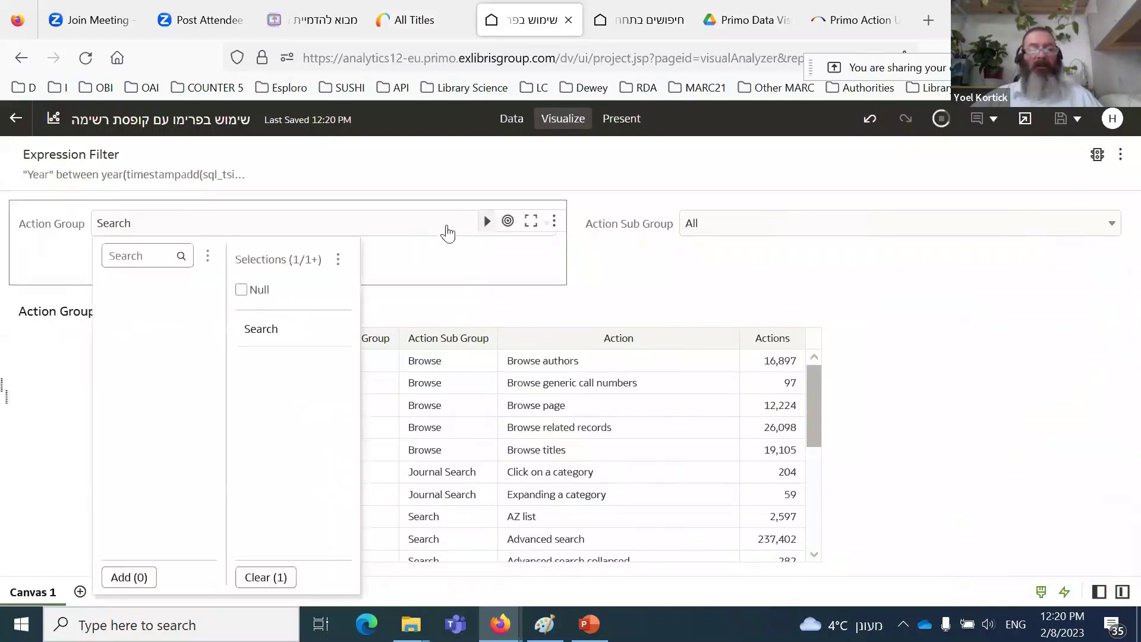
click(275, 333)
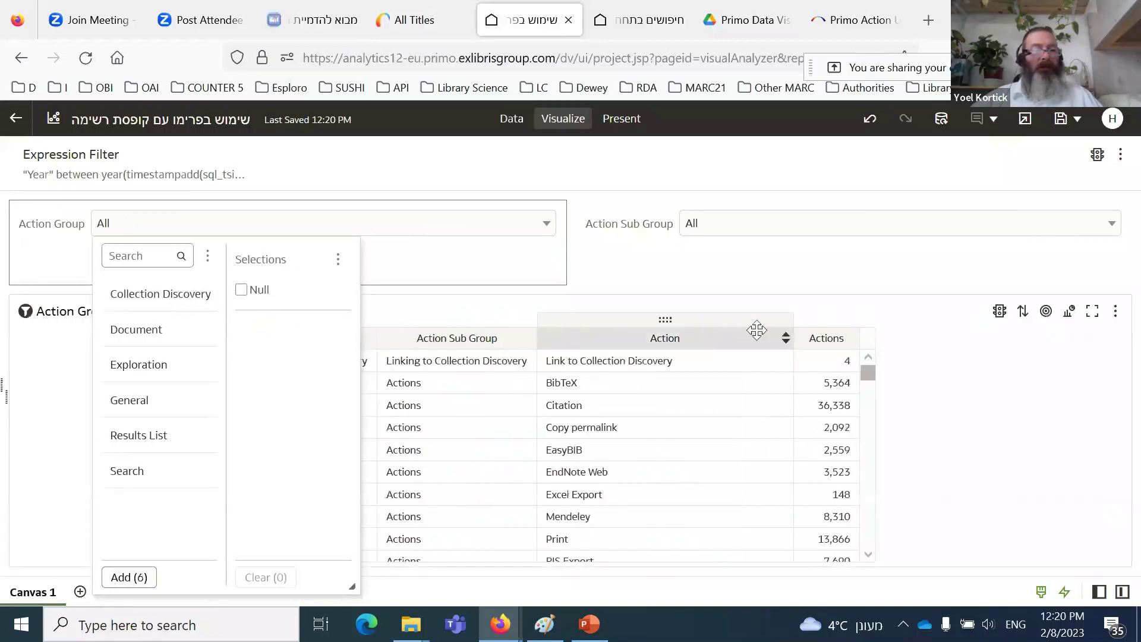
click(983, 352)
scroll(707, 404, down, 10)
scroll(718, 430, up, 10)
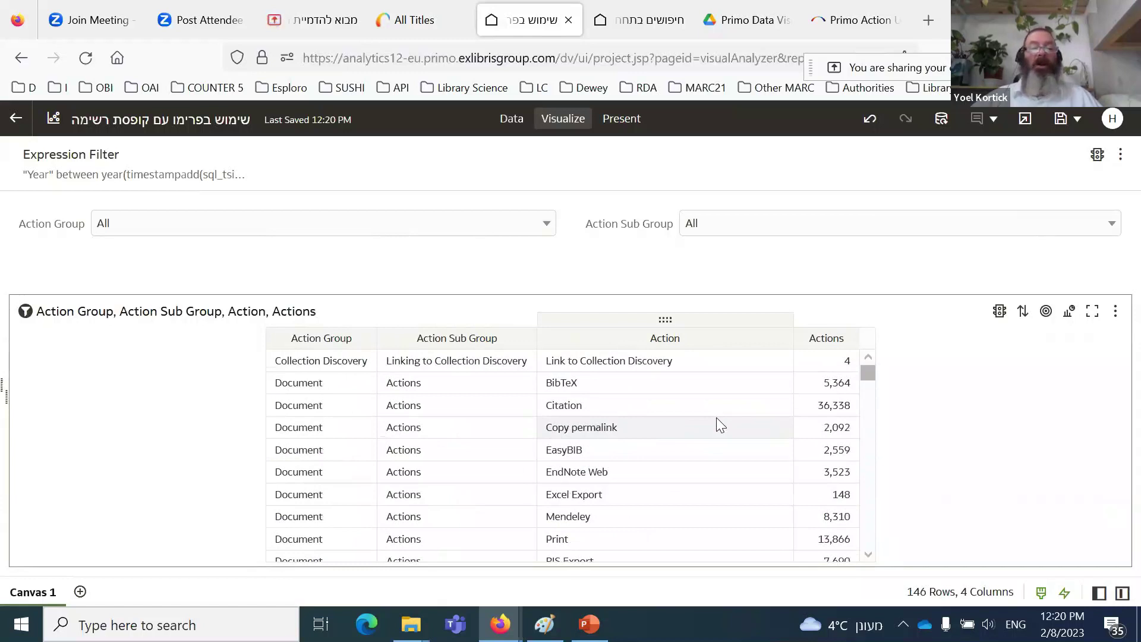
Step: Select Search again in the Action Group list box and look over the table's action sub groups
click(268, 227)
click(126, 473)
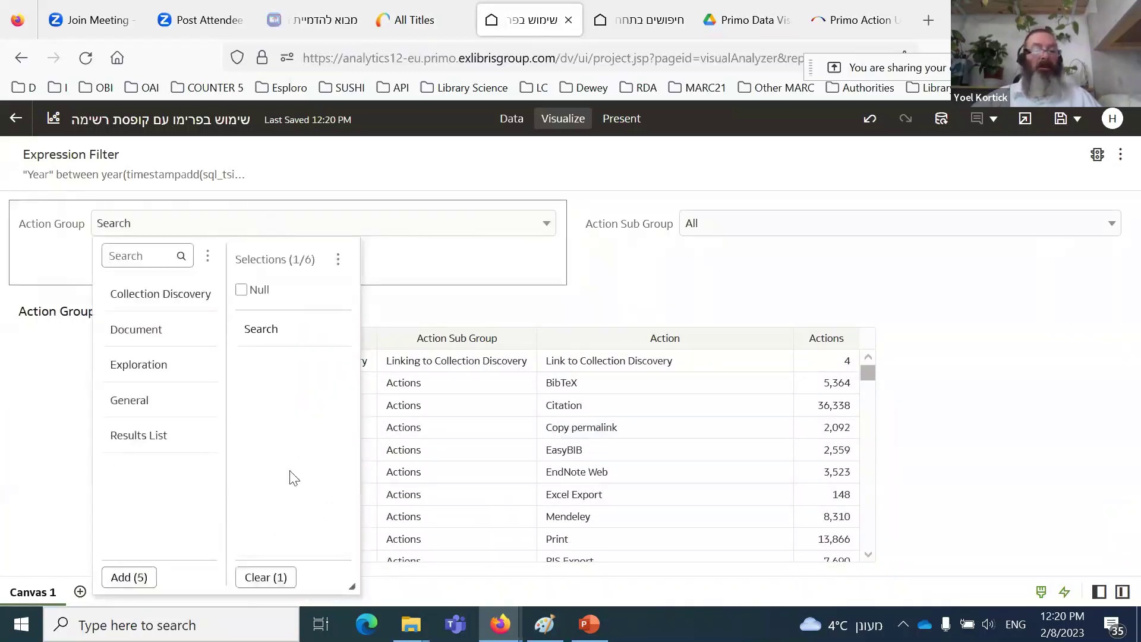
click(923, 427)
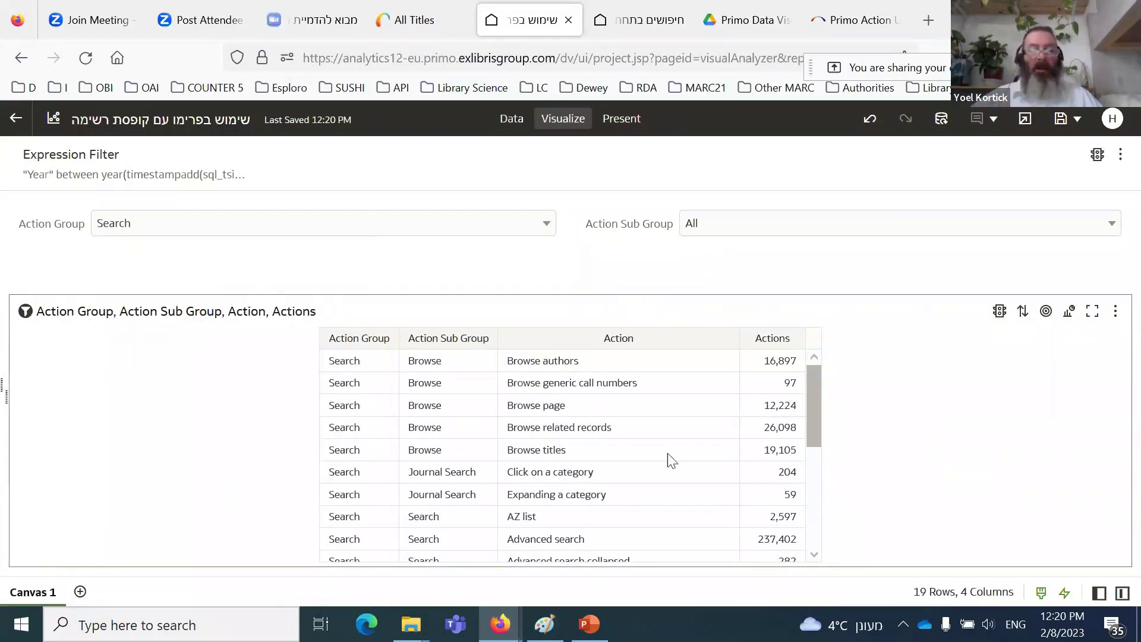
scroll(489, 455, down, 5)
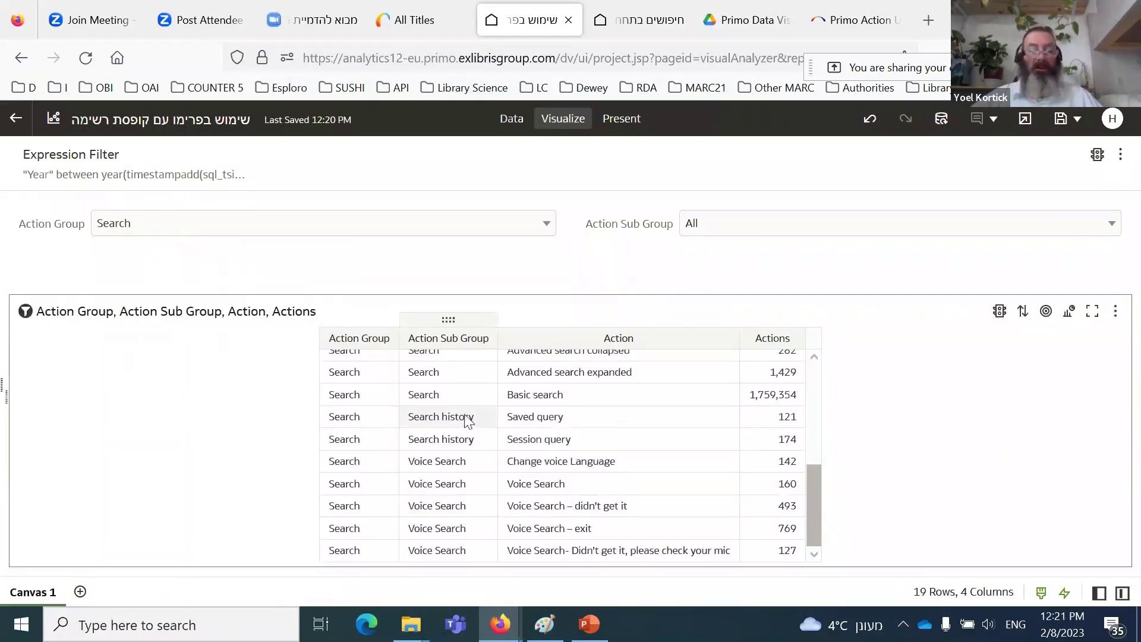
scroll(460, 386, up, 5)
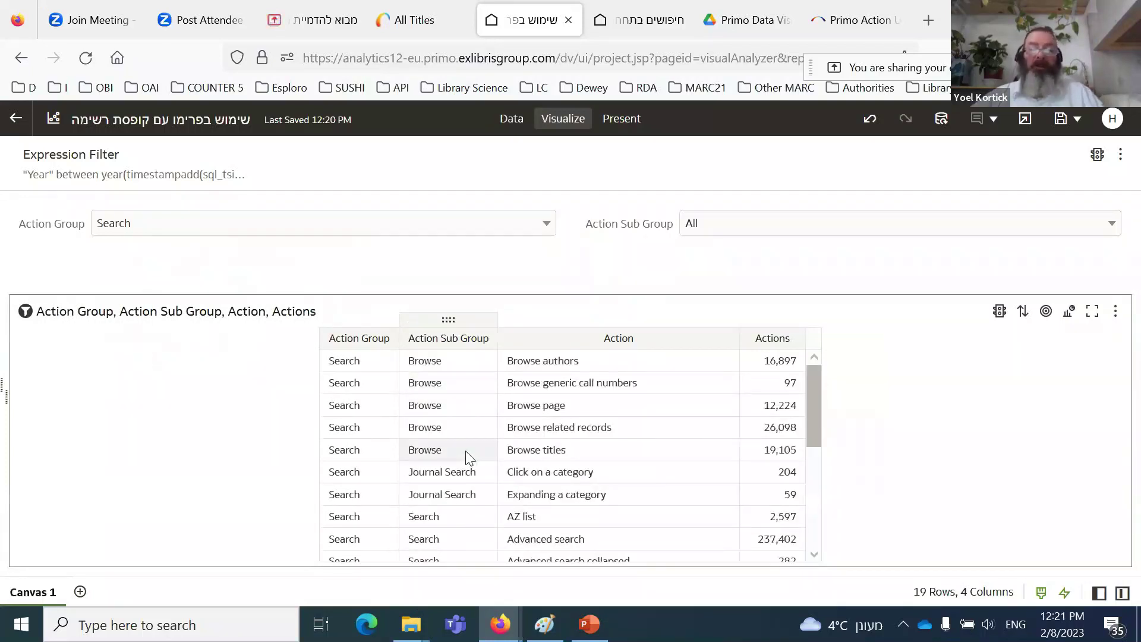
Step: Select Voice Search in the Action Sub Group list box and look over the filtered table
click(843, 229)
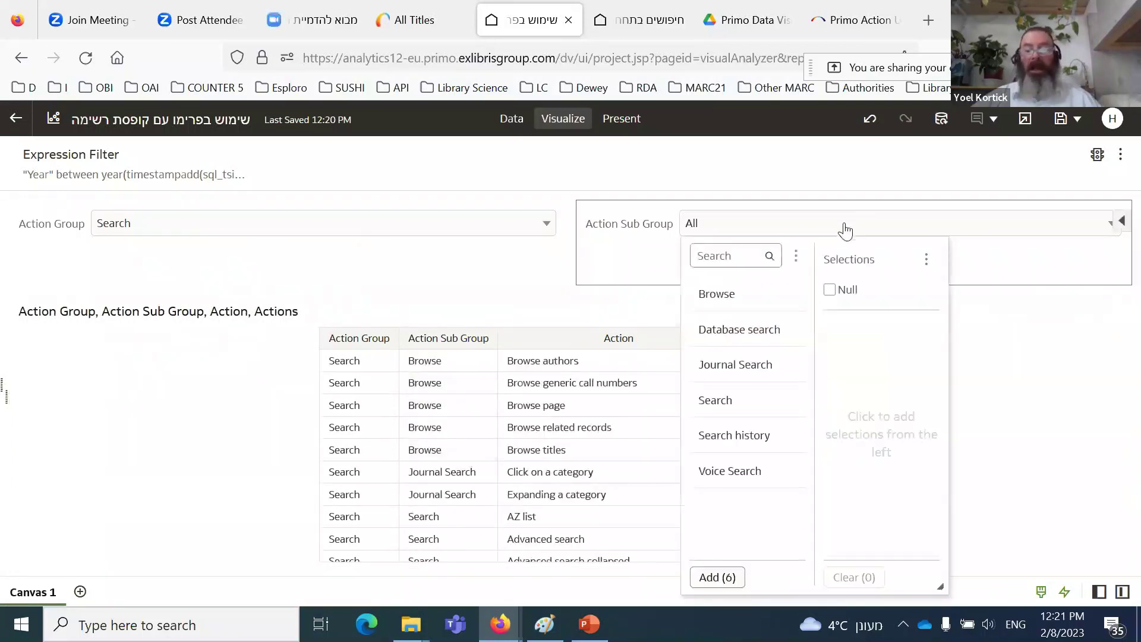
click(730, 473)
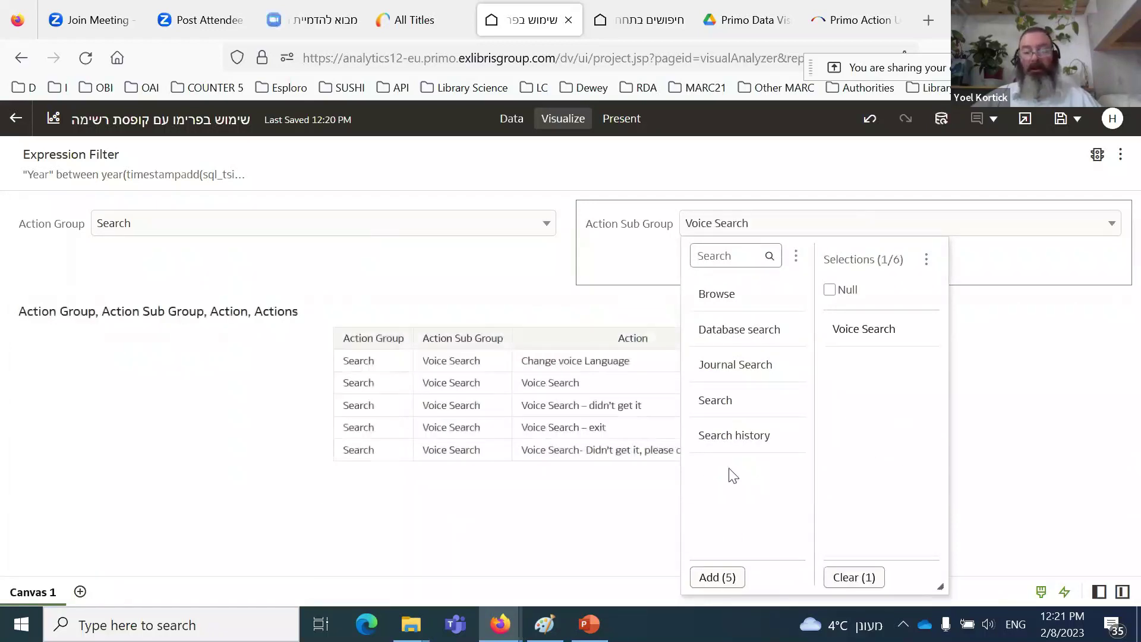
click(1102, 480)
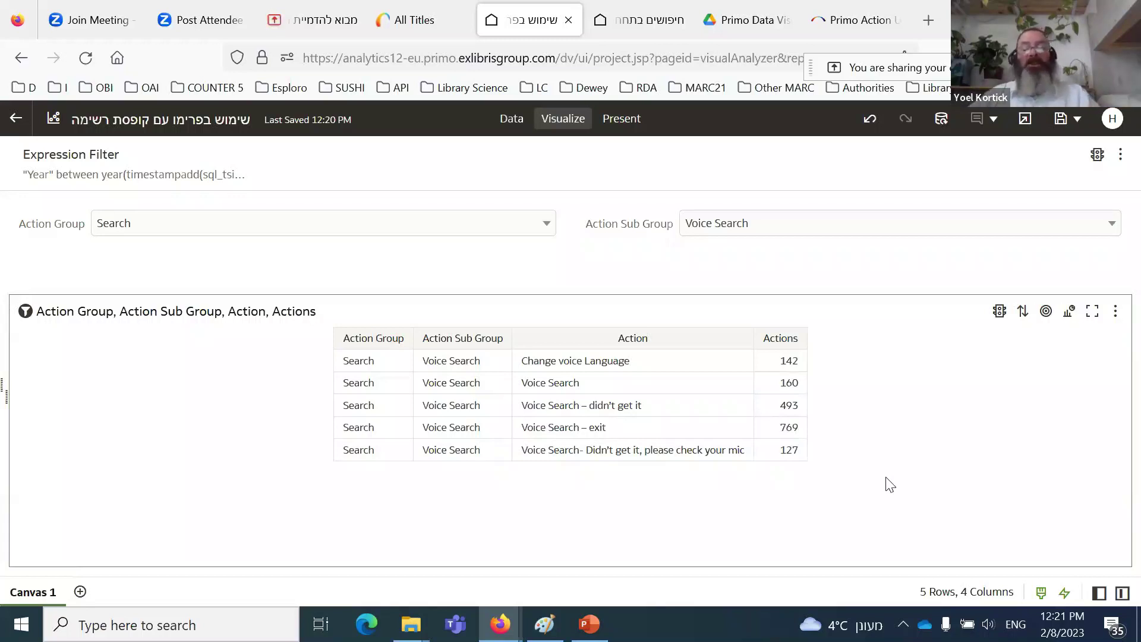
Step: Remove Voice Search from the Action Sub Group selections and Search from the Action Group selections
mouse_move(1121, 222)
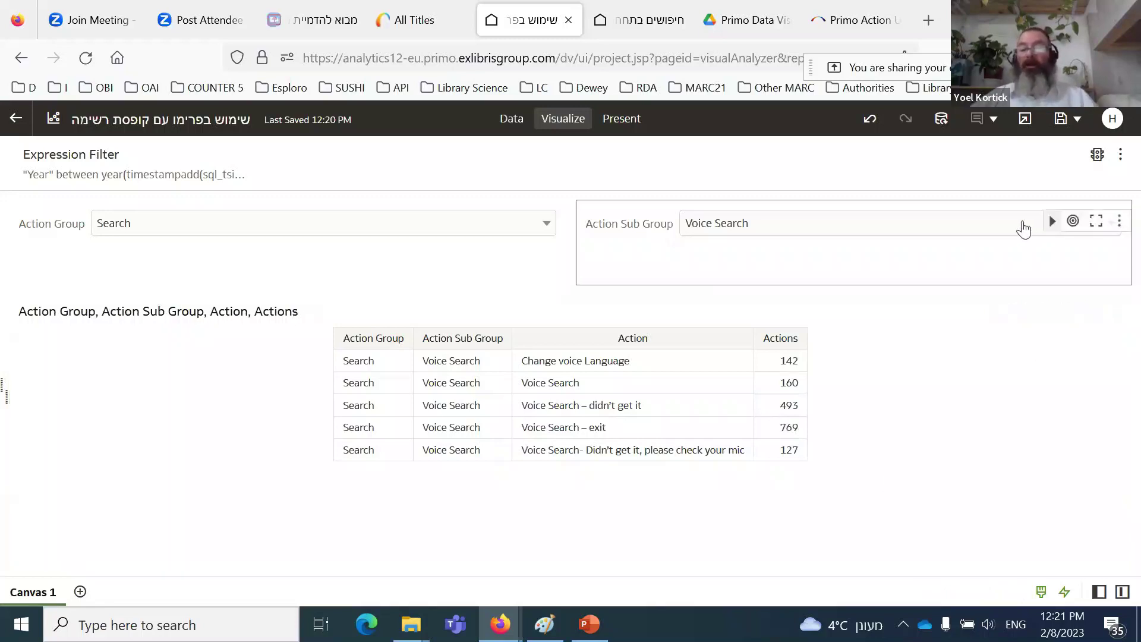
click(1022, 225)
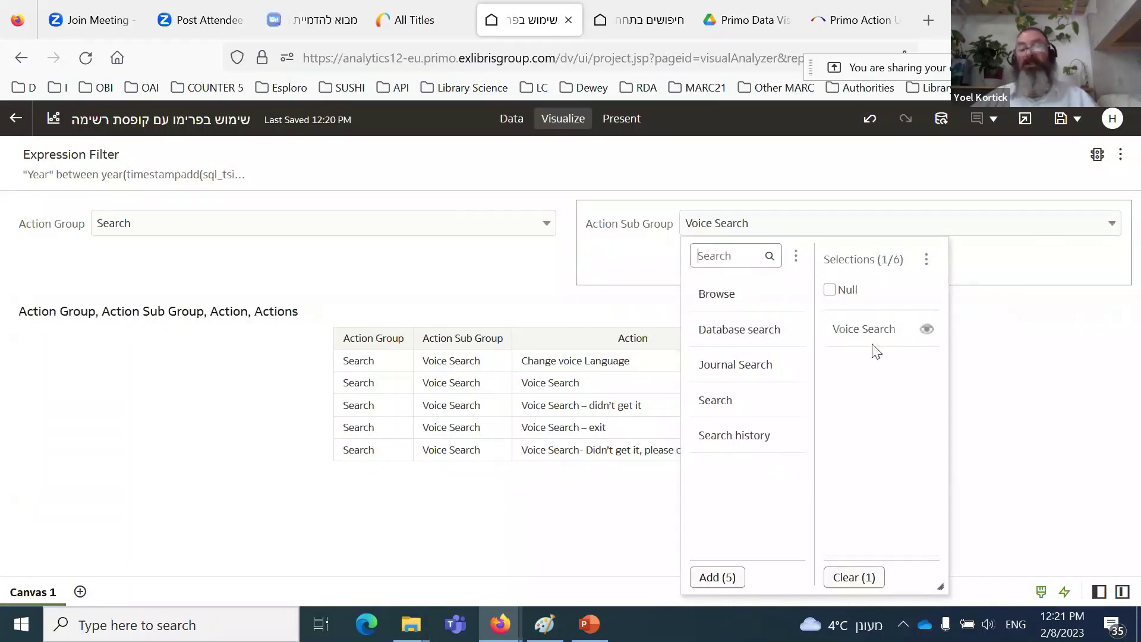
click(862, 332)
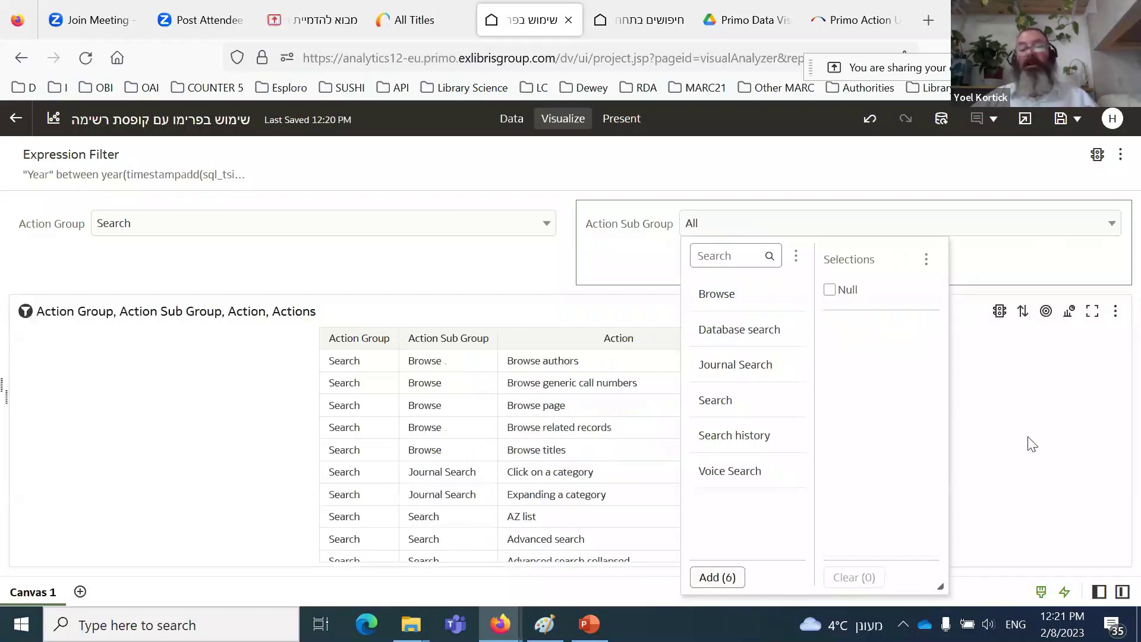
click(364, 232)
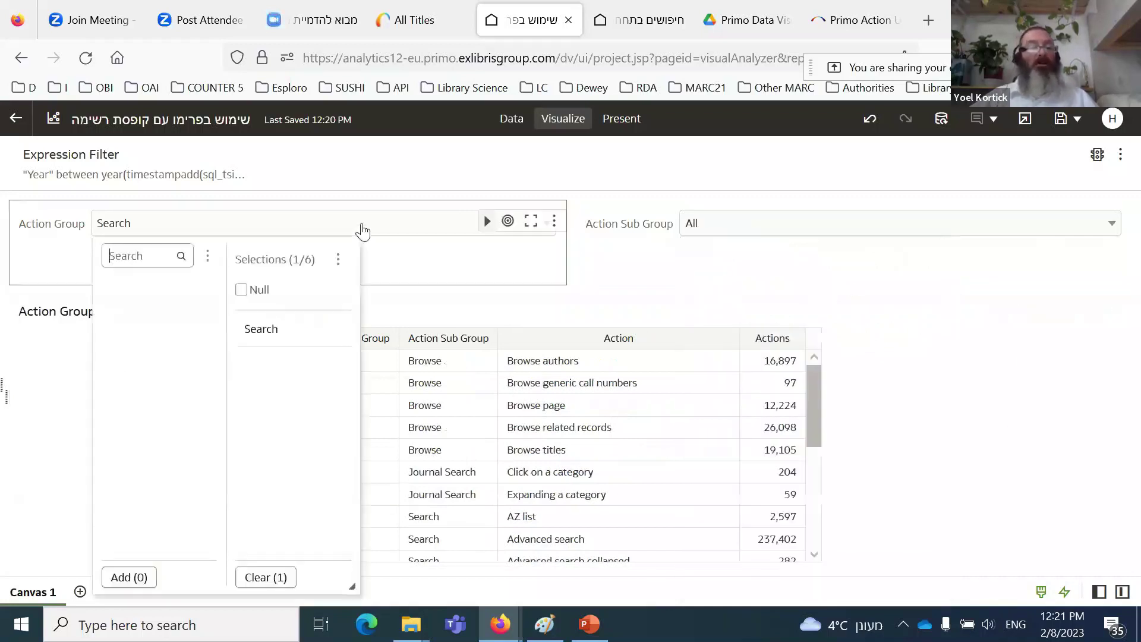
click(264, 331)
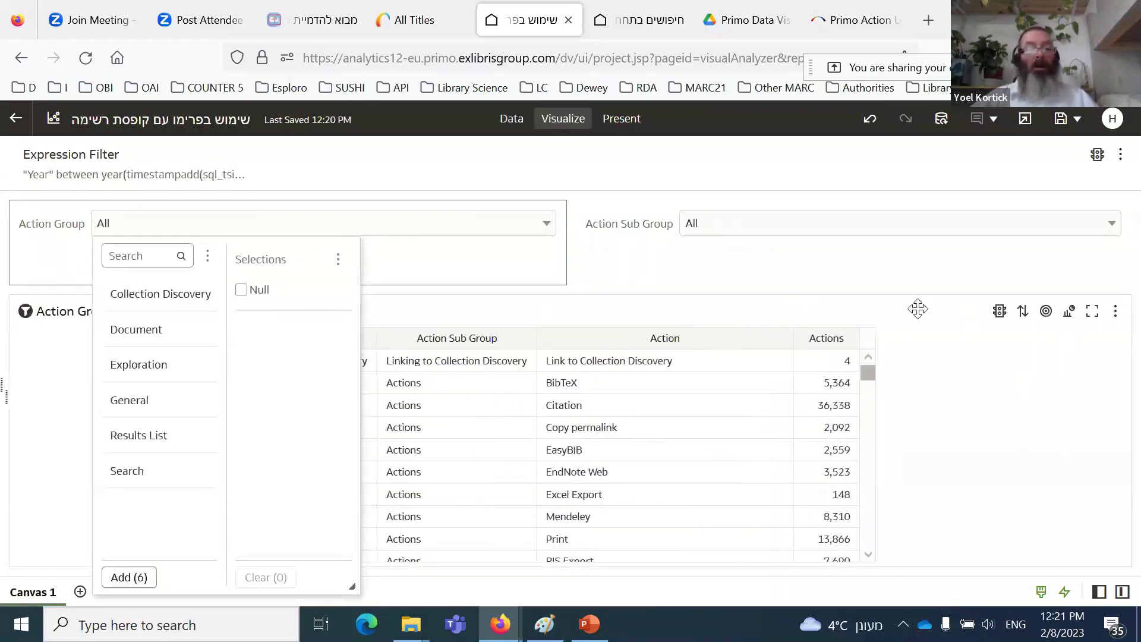
click(947, 390)
Step: Look through the full list of values offered by the Action Sub Group list box
click(889, 231)
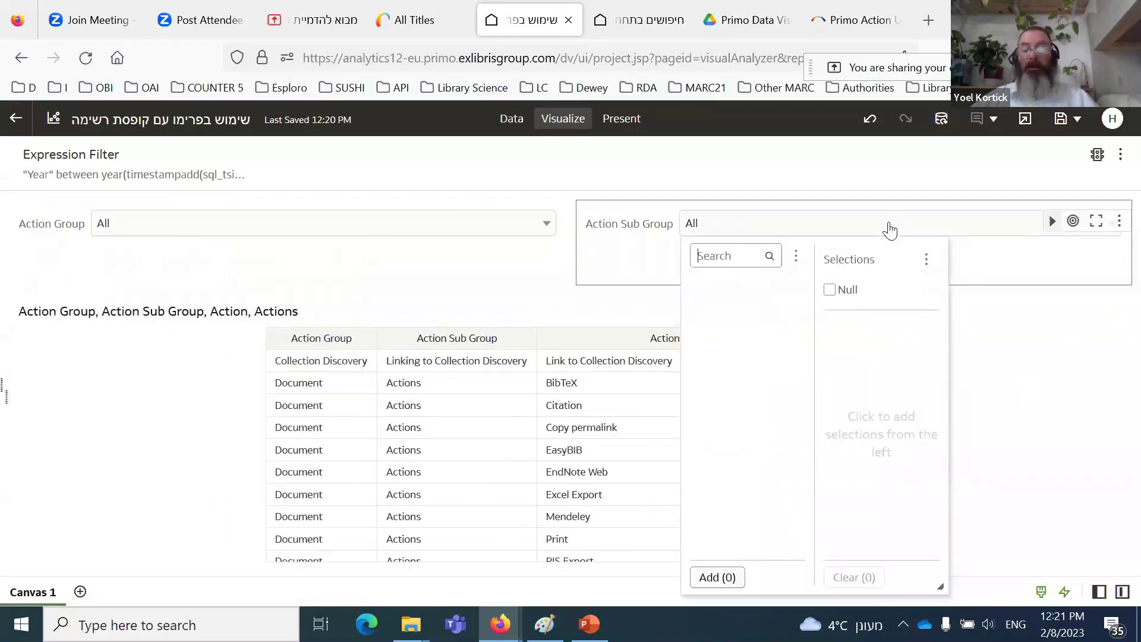
scroll(736, 361, down, 3)
scroll(736, 360, down, 5)
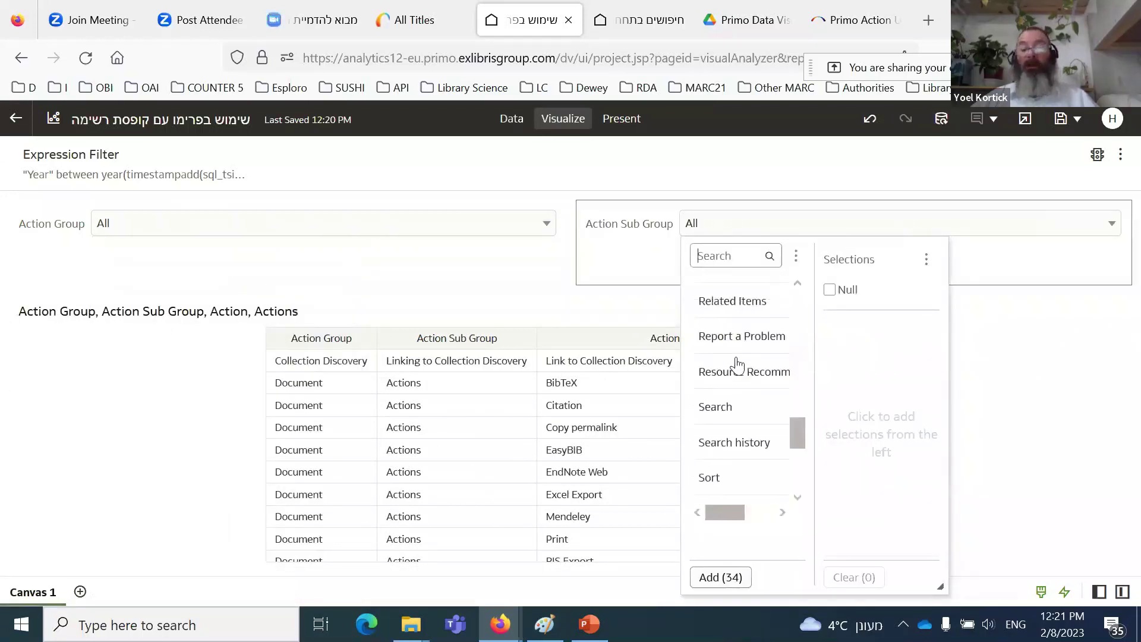
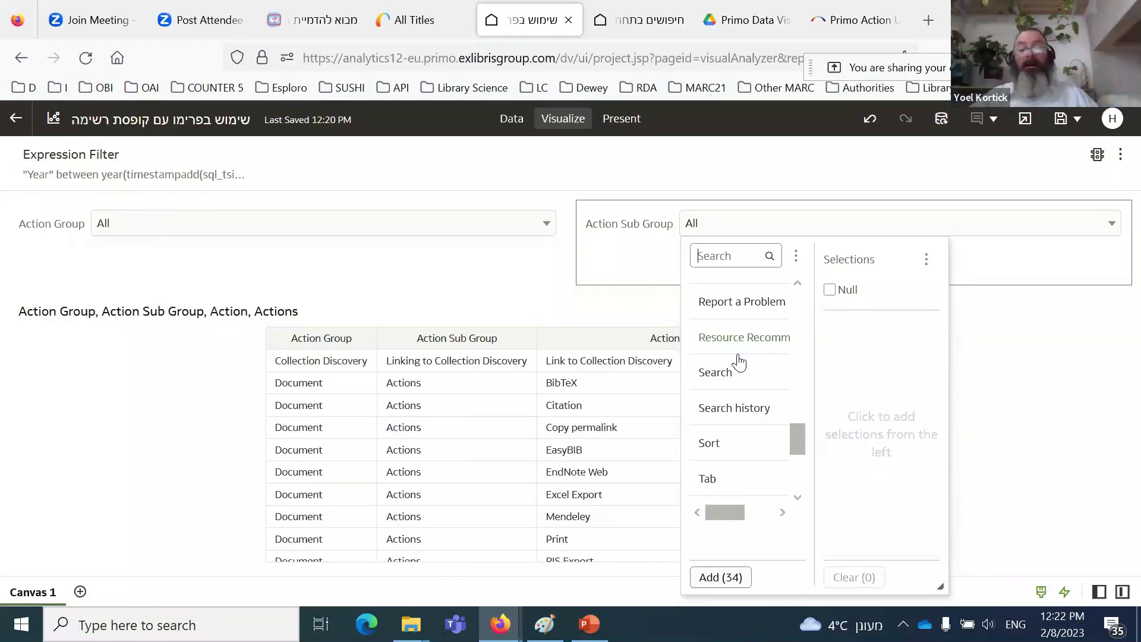
scroll(732, 364, down, 3)
scroll(736, 392, up, 10)
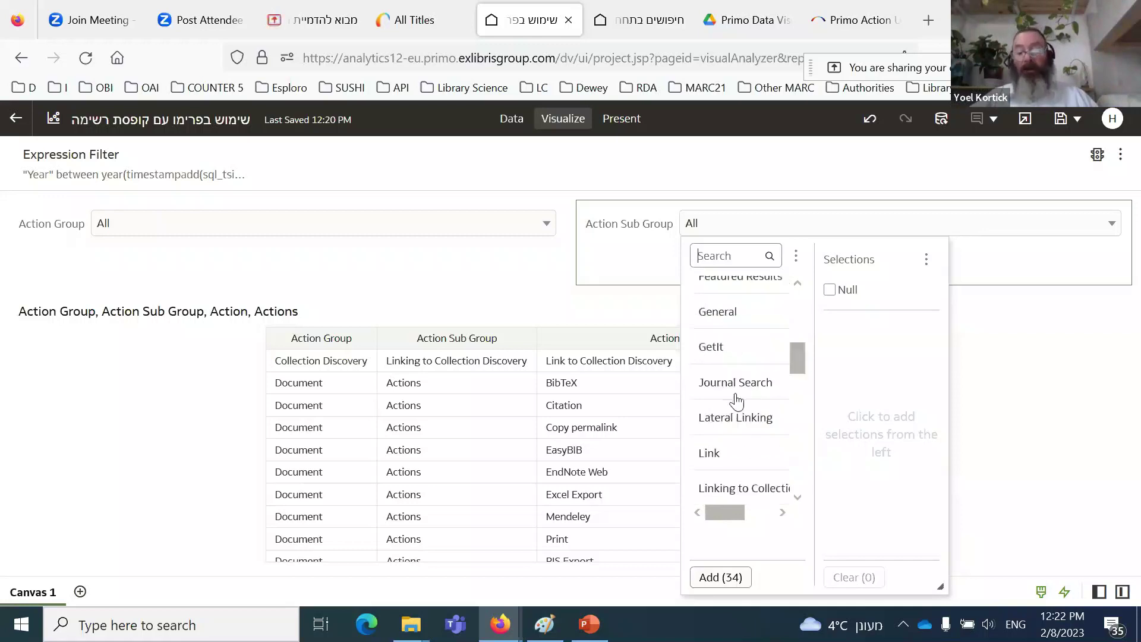
scroll(735, 401, up, 3)
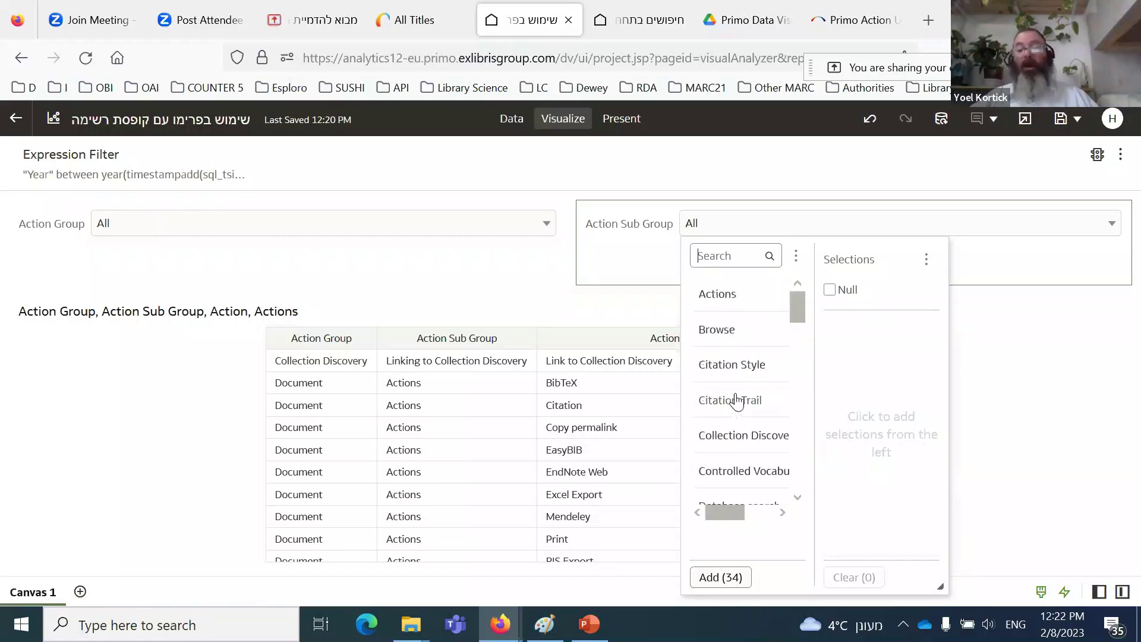
Step: Select Document in the Action Group list box and check which action sub groups are offered
click(225, 230)
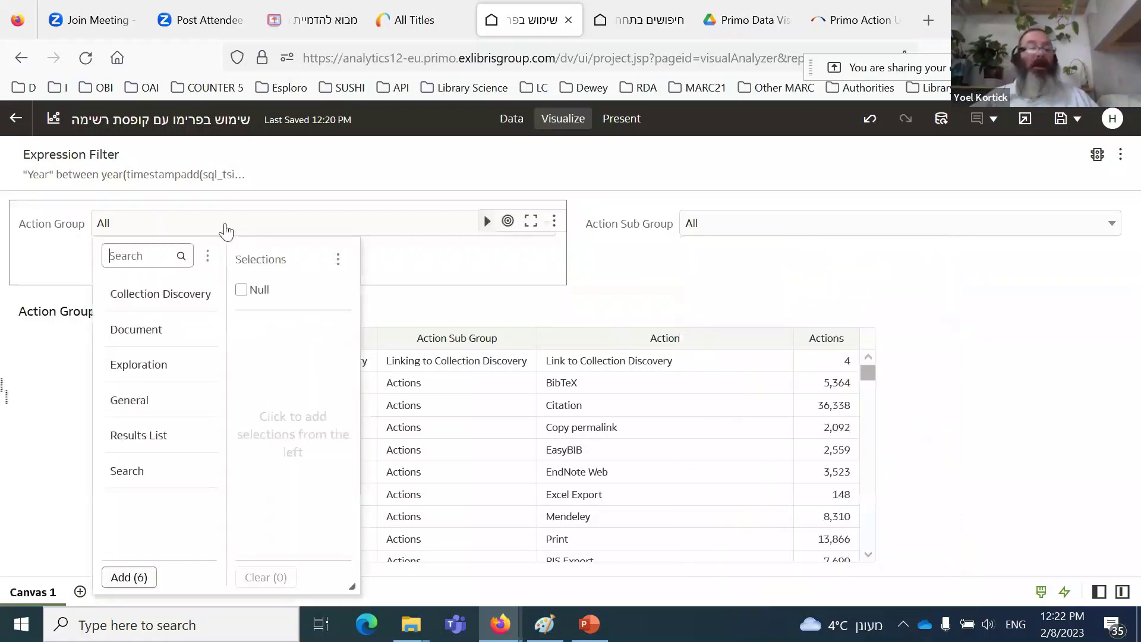
click(148, 330)
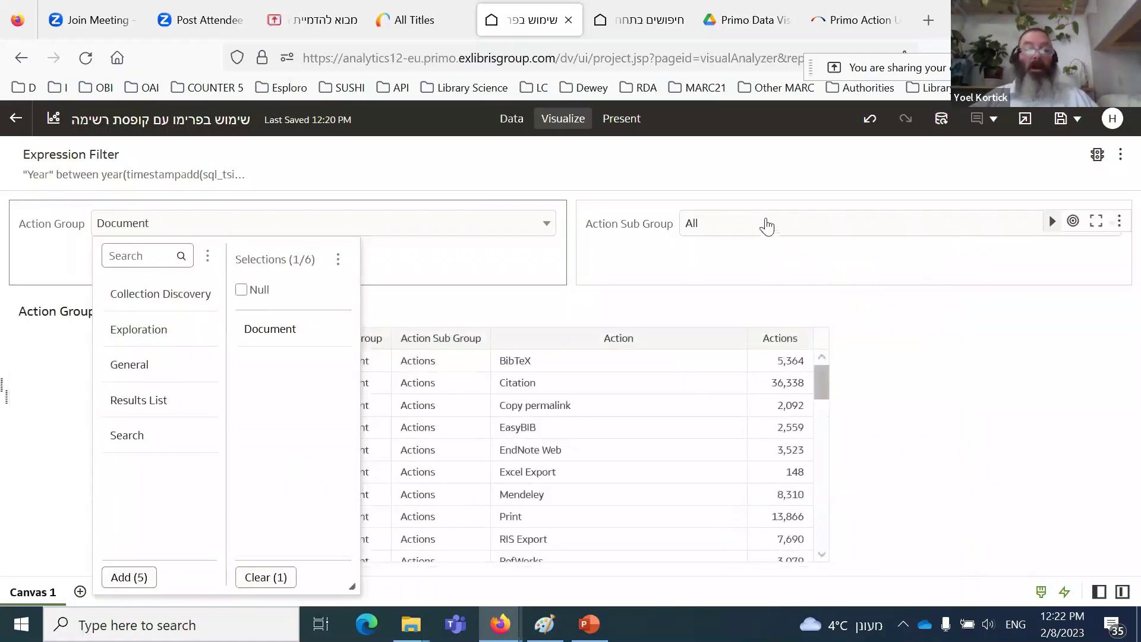
click(752, 226)
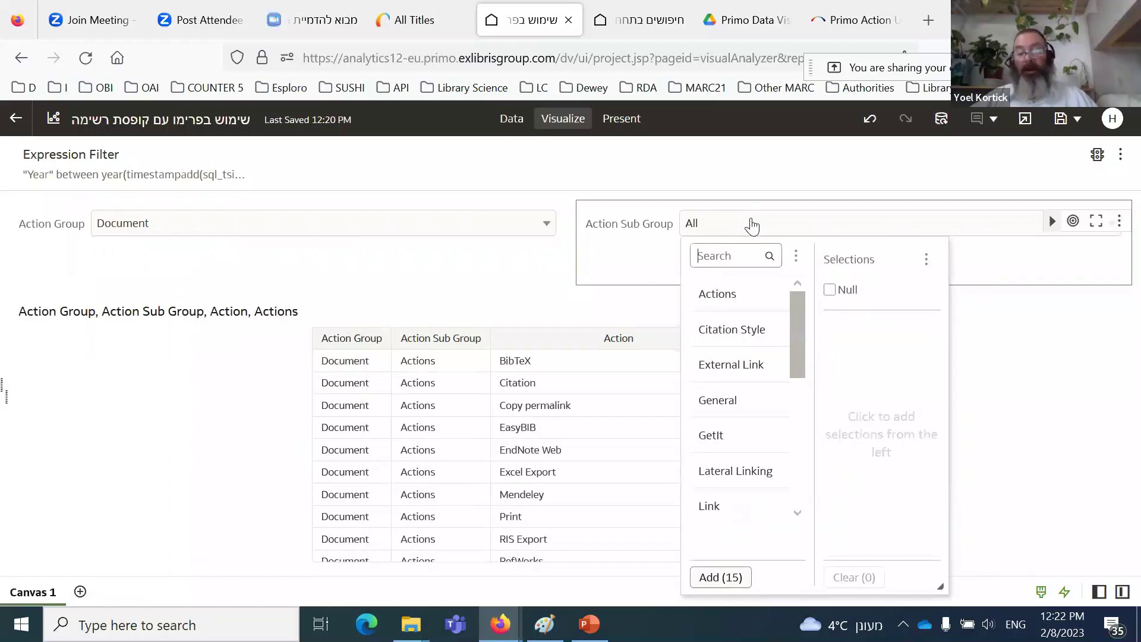
Step: Replace Document with Collection Discovery in the Action Group list box and check the offered action sub groups
click(188, 233)
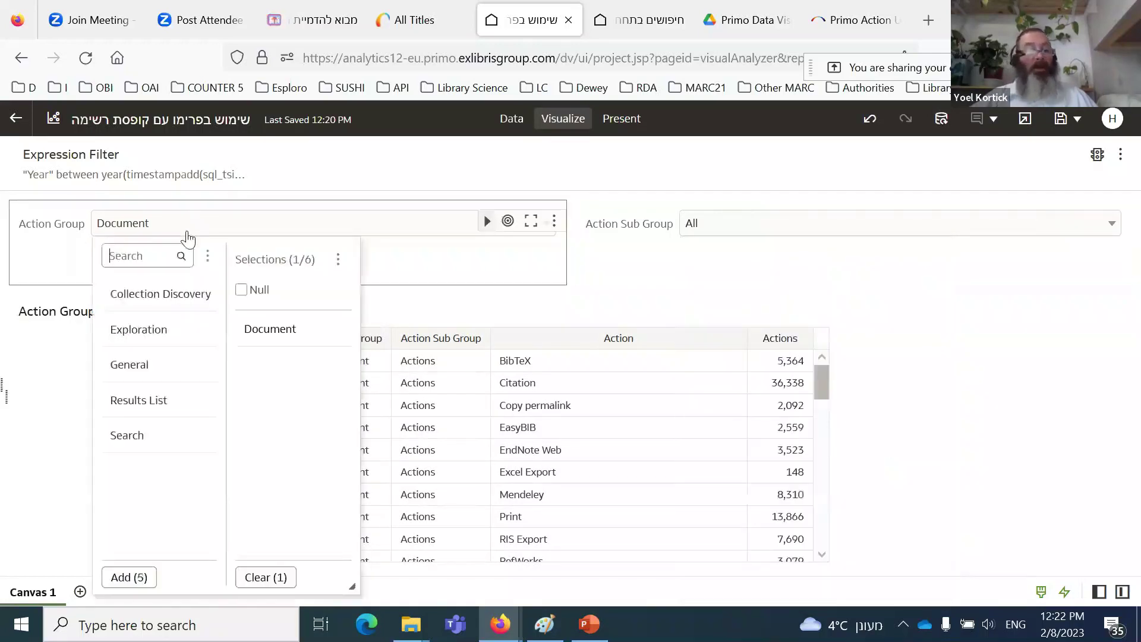
click(159, 297)
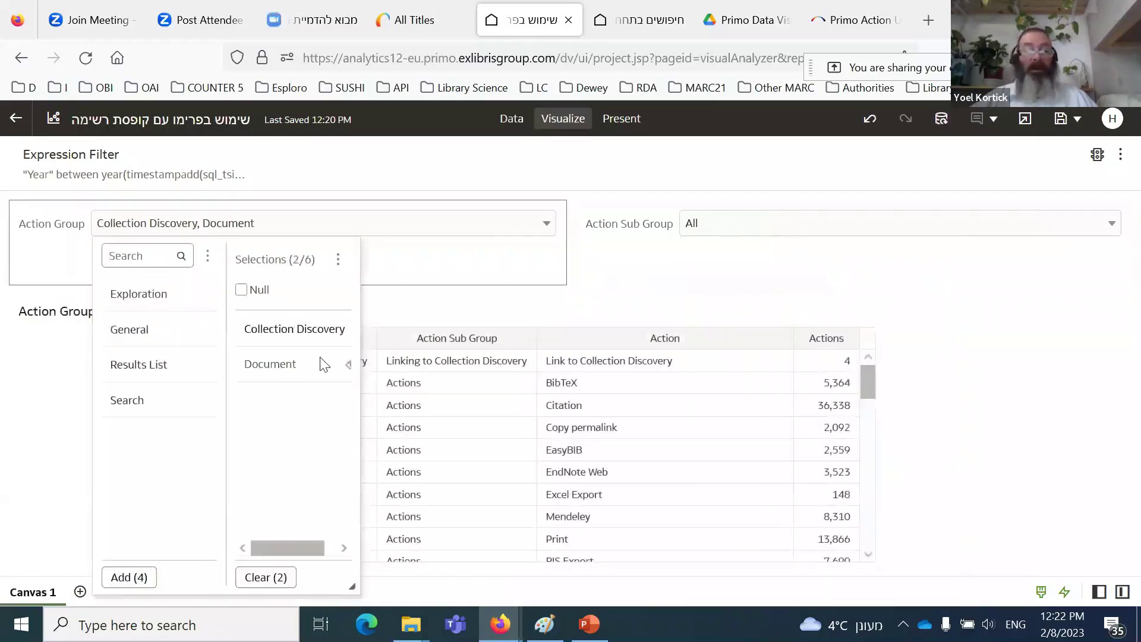
click(284, 364)
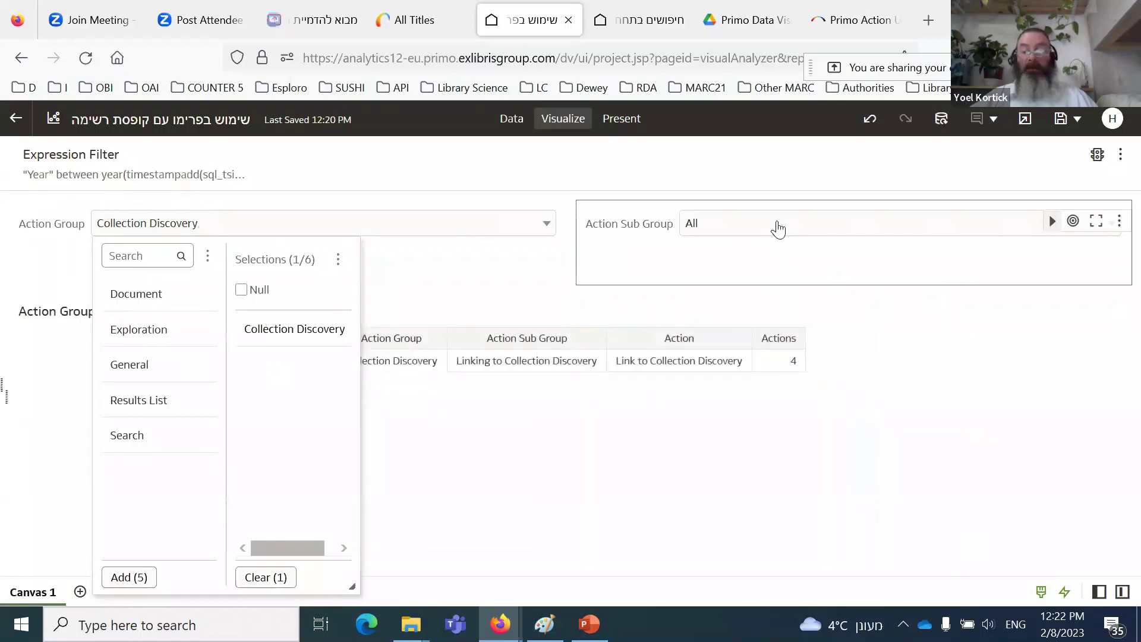
click(778, 229)
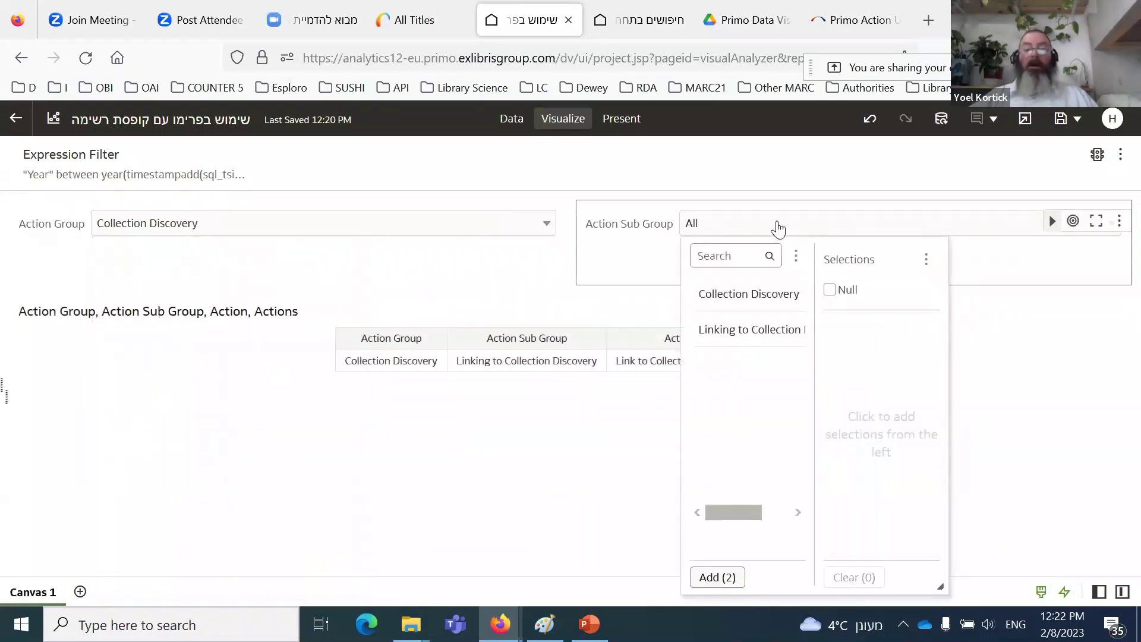
click(345, 236)
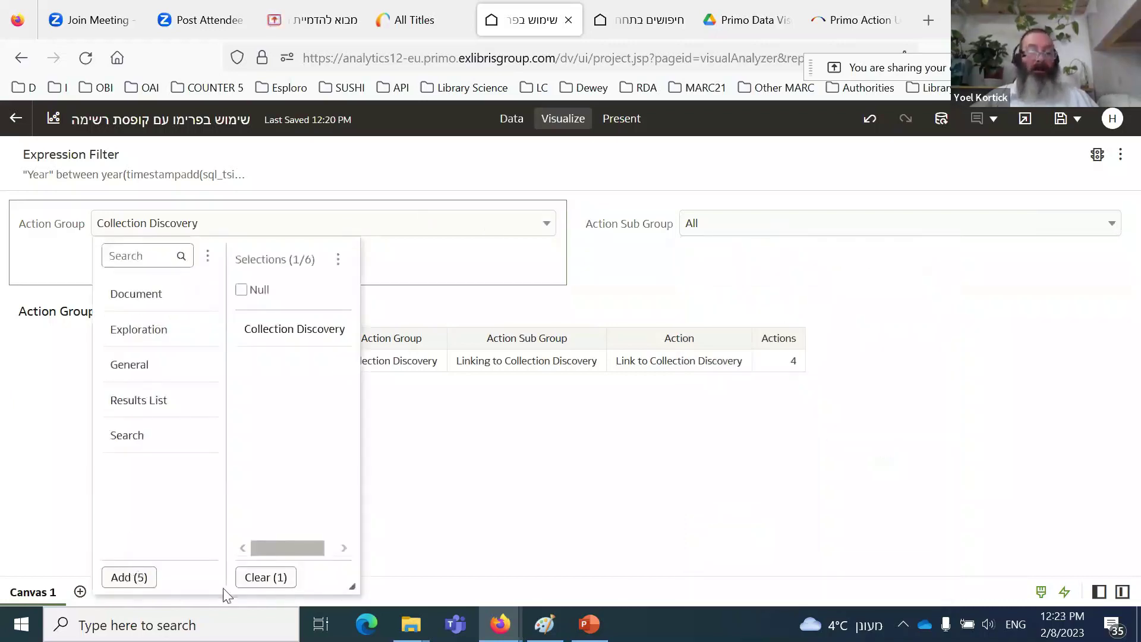
click(607, 512)
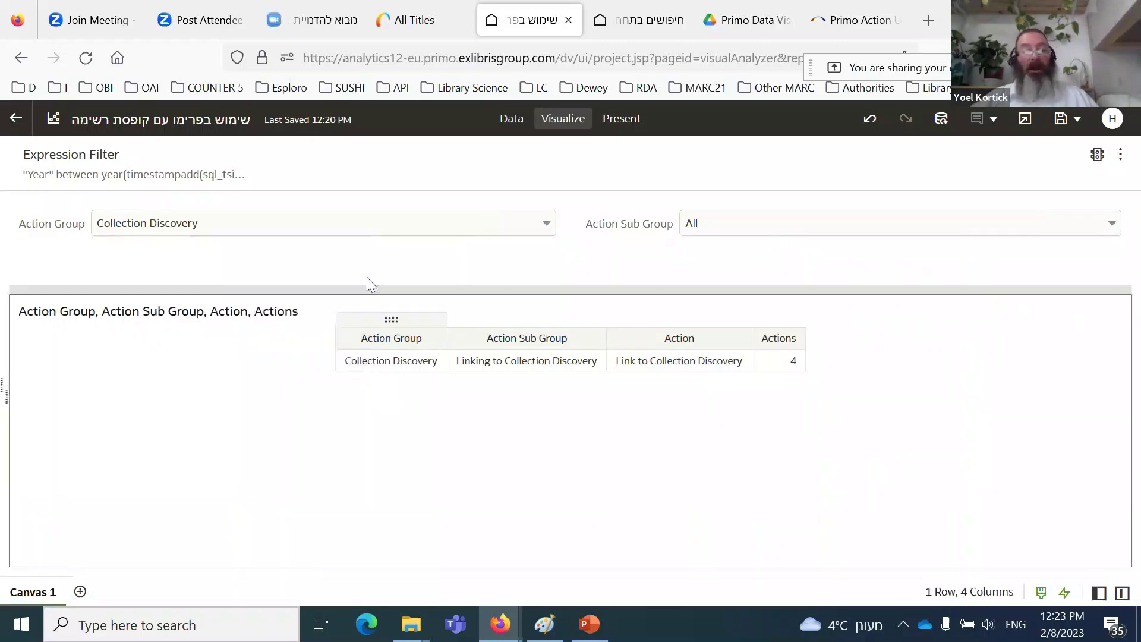
Step: Remove Collection Discovery from the Action Group selections and check the action sub groups offered
click(327, 233)
click(275, 332)
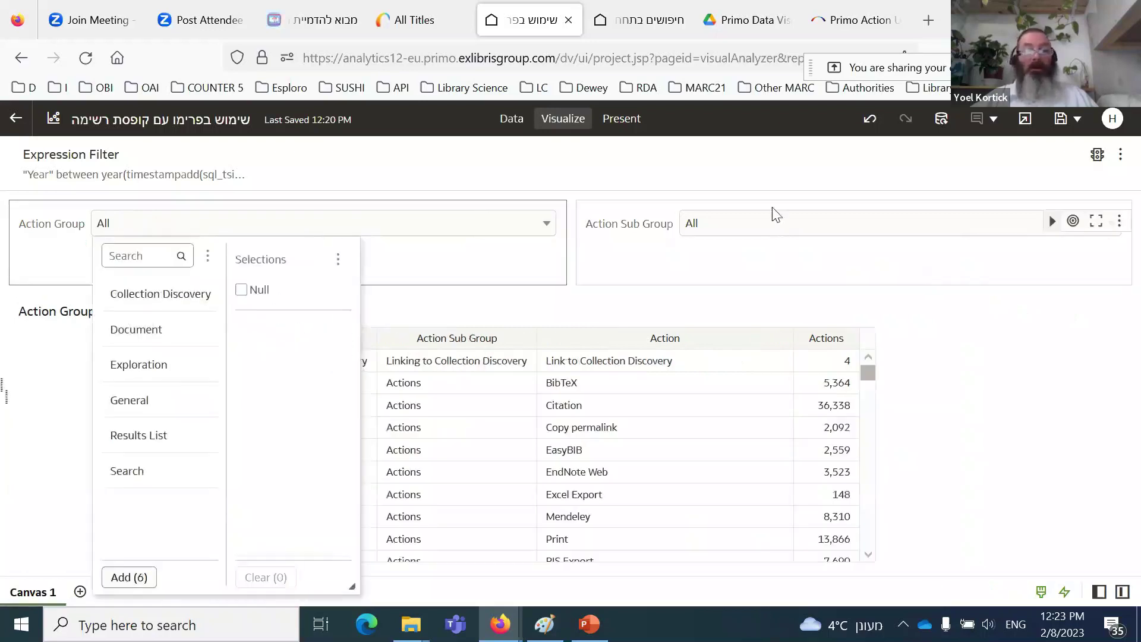
click(779, 233)
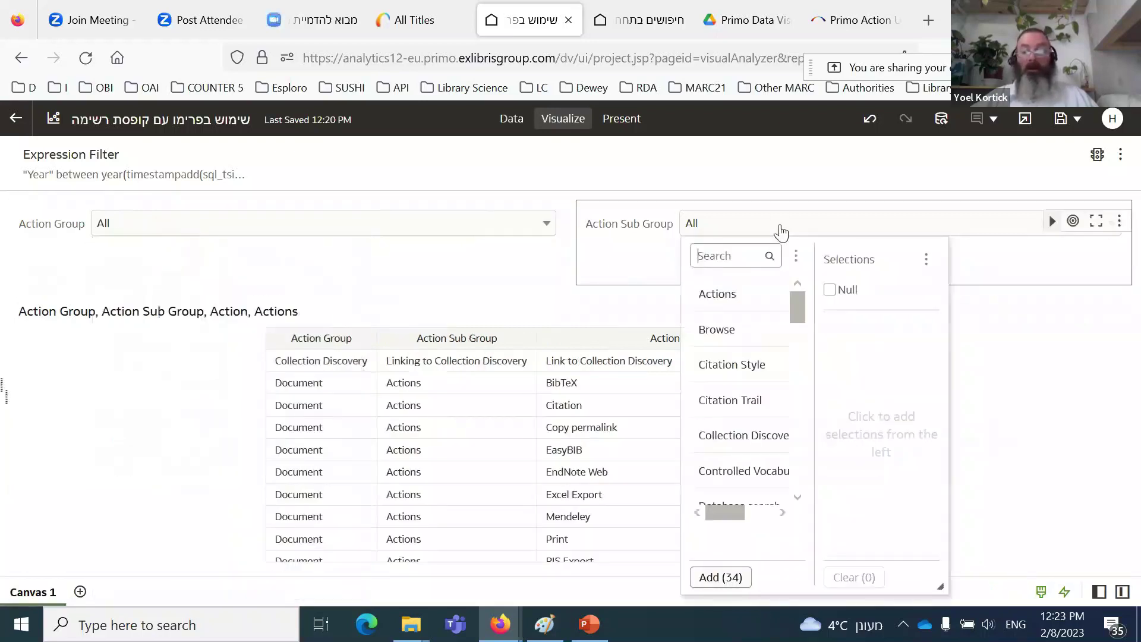
click(128, 461)
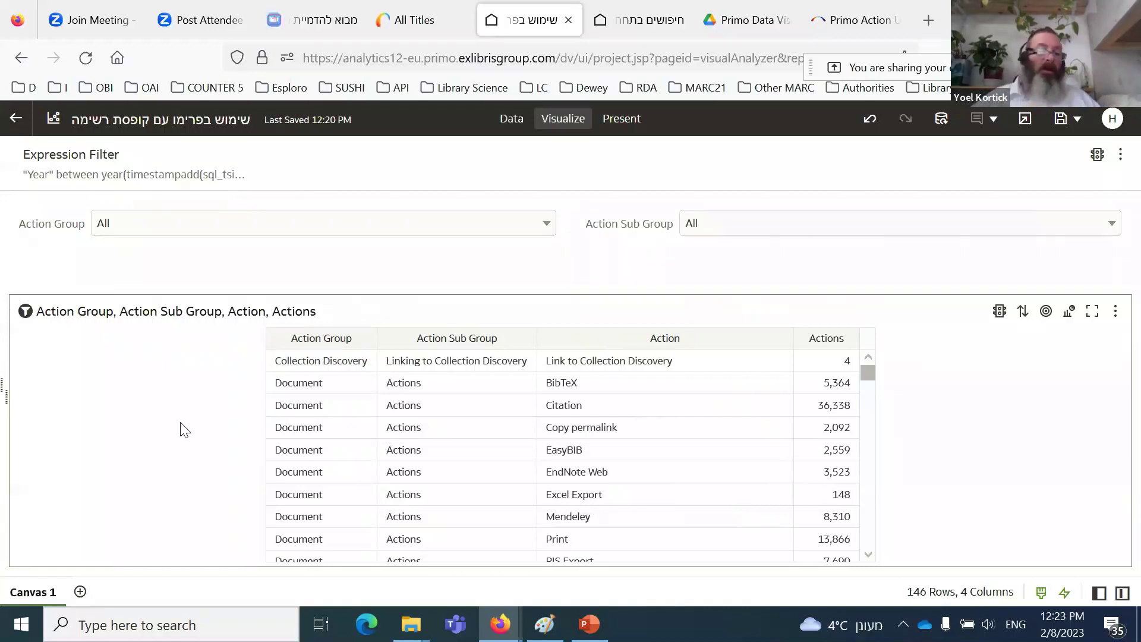
Step: Show the data and grammar panels, search the visualizations for "til", and place a Tile between the list boxes and the table
click(1100, 594)
click(1122, 594)
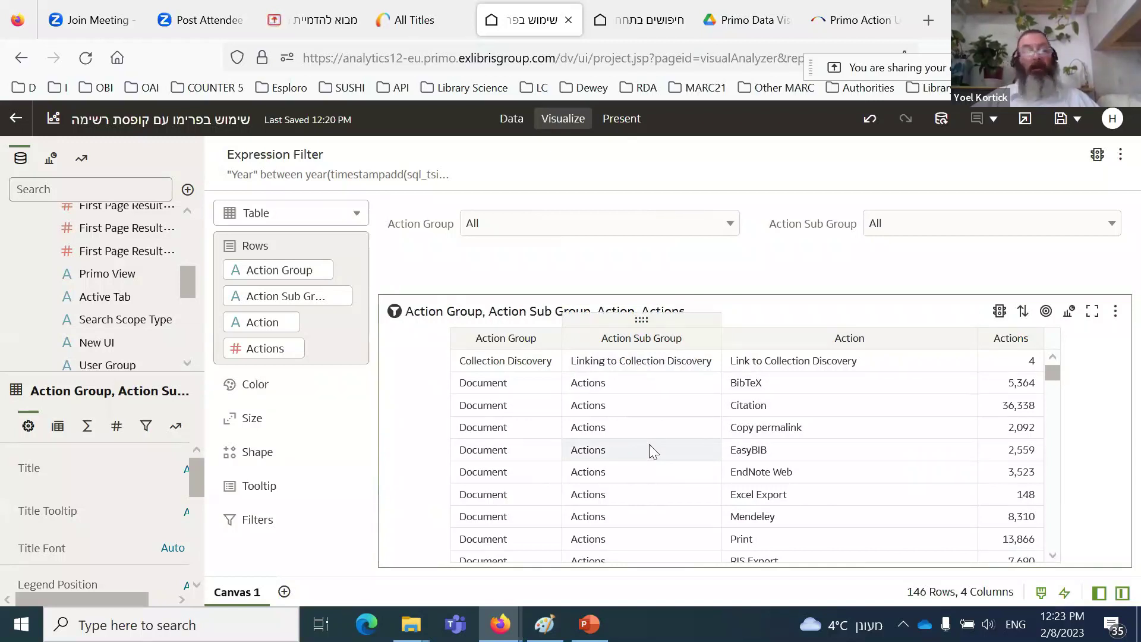
click(53, 162)
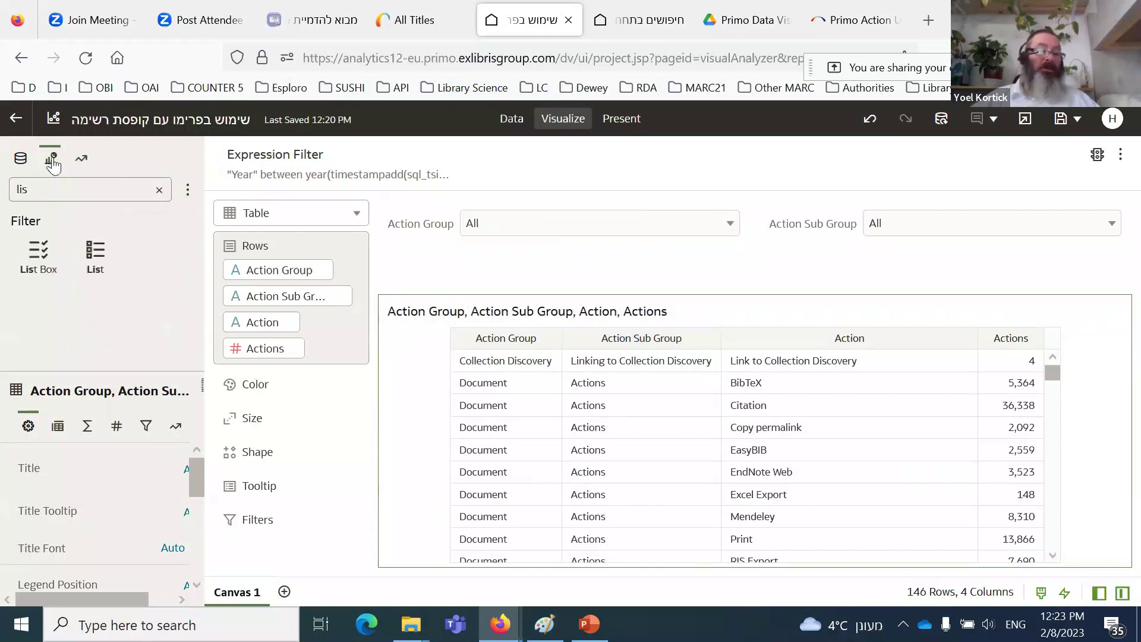
double_click(24, 189)
text(til)
drag(38, 254, 525, 274)
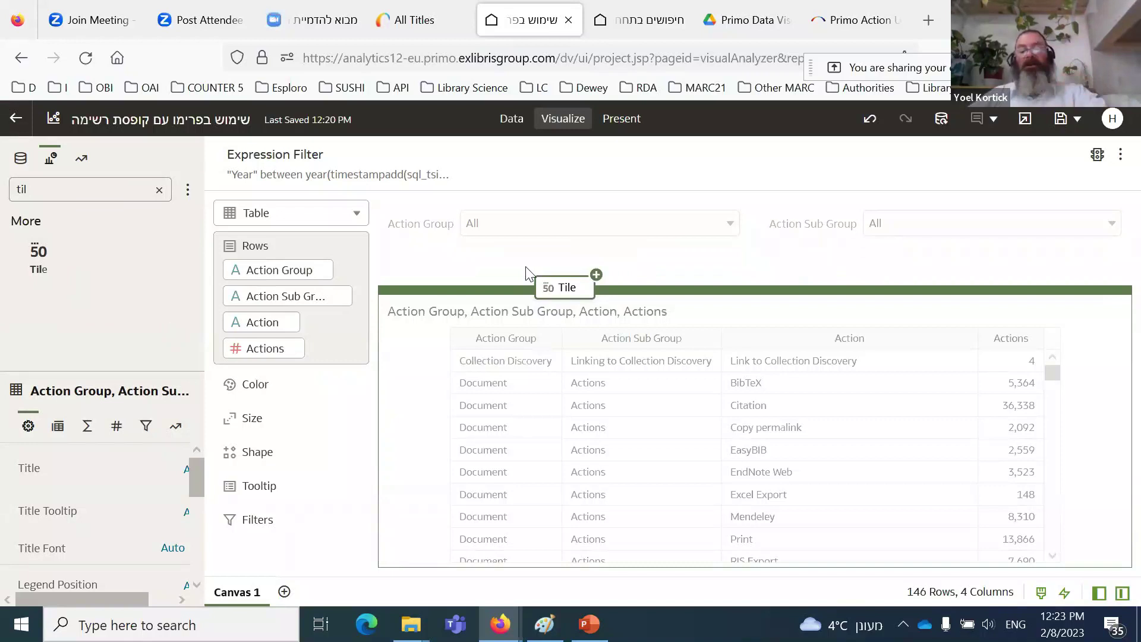
drag(526, 274, 529, 273)
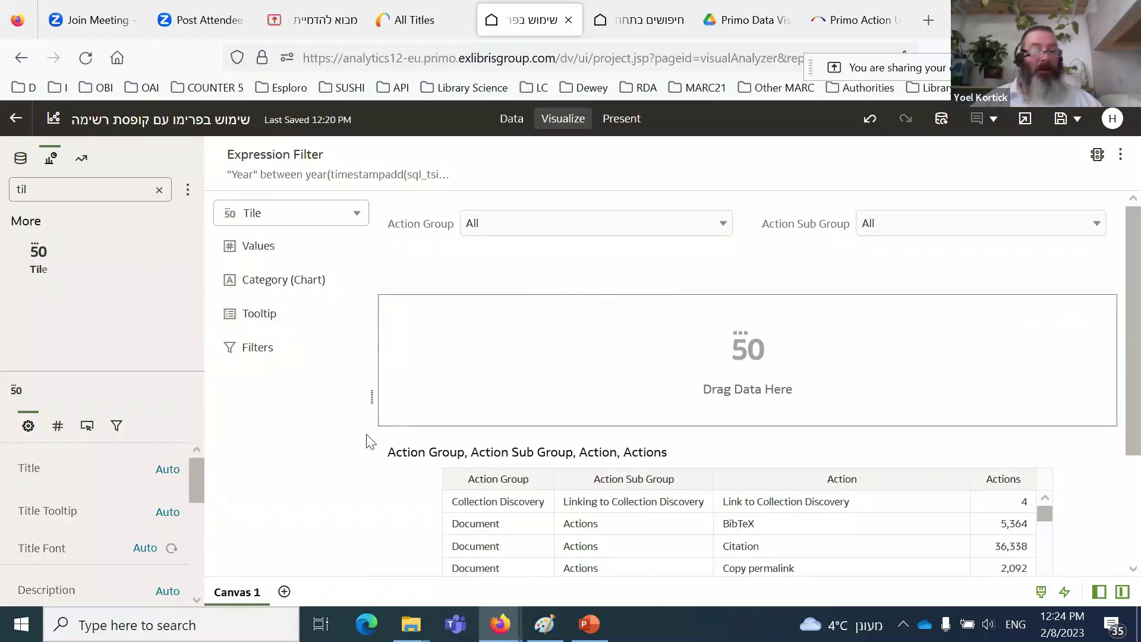
click(1122, 594)
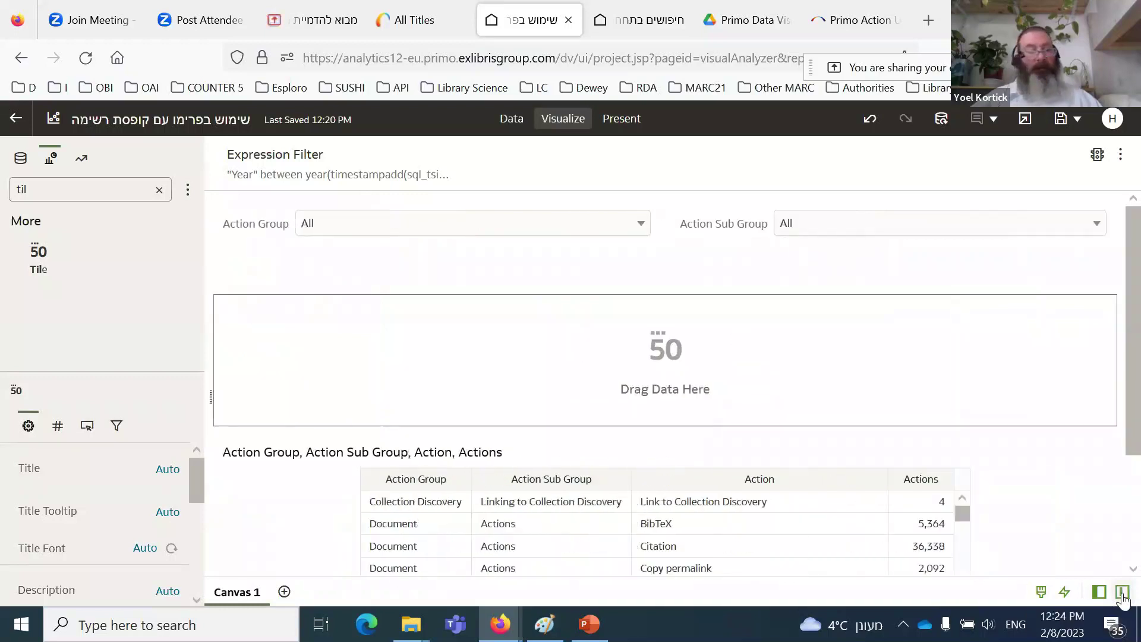
click(1122, 594)
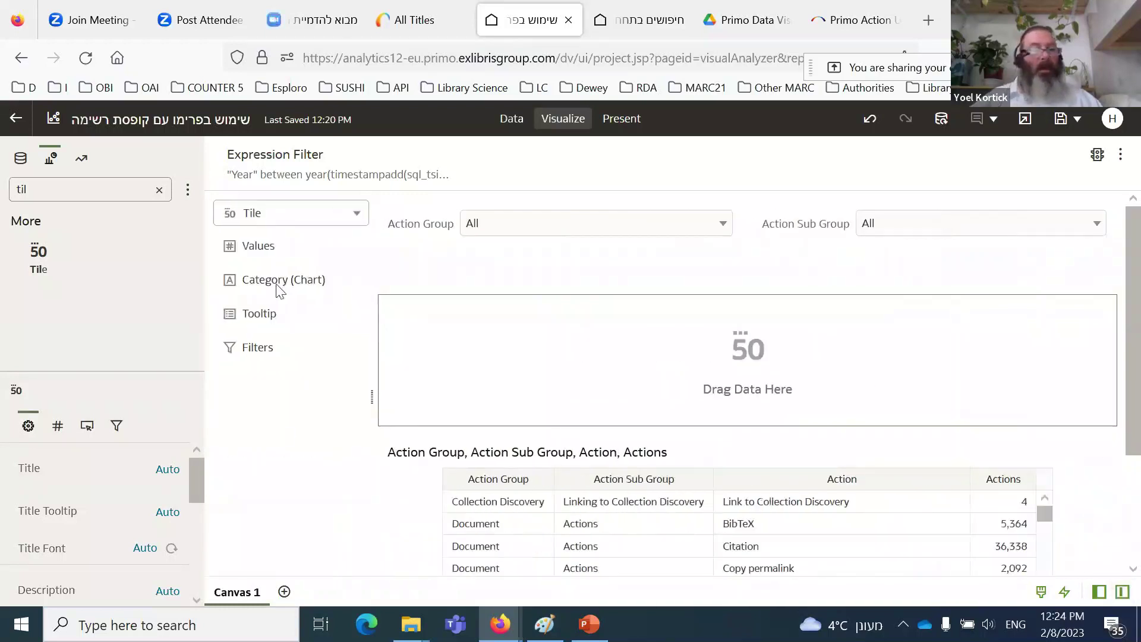
click(310, 220)
click(466, 159)
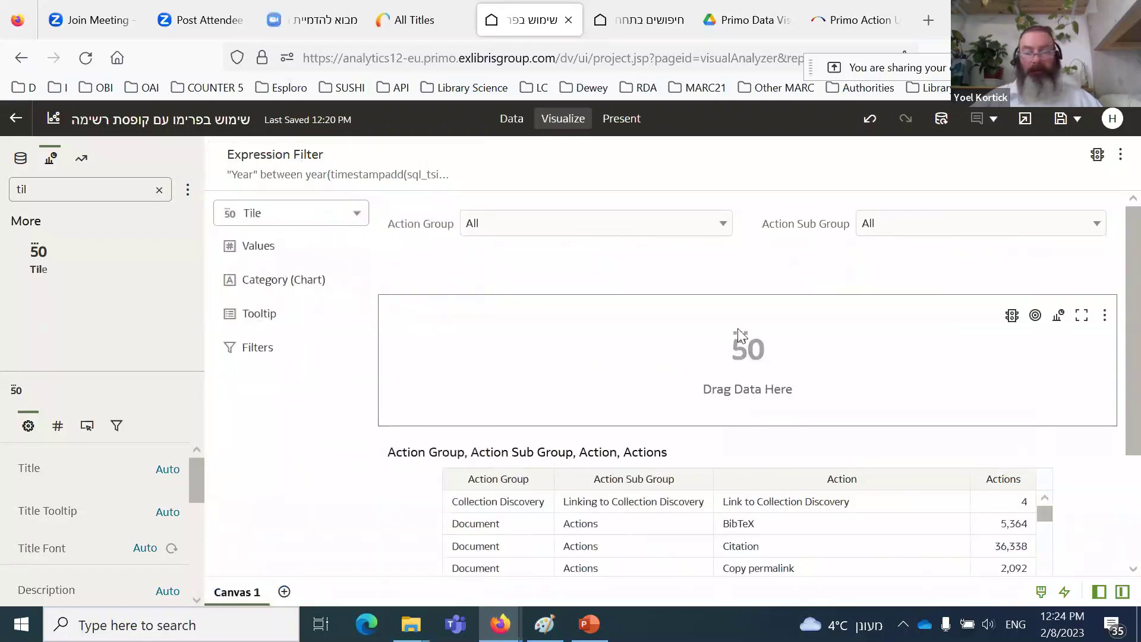
Step: Add Actions from the Action Usage folder as the value of the new tile
click(18, 166)
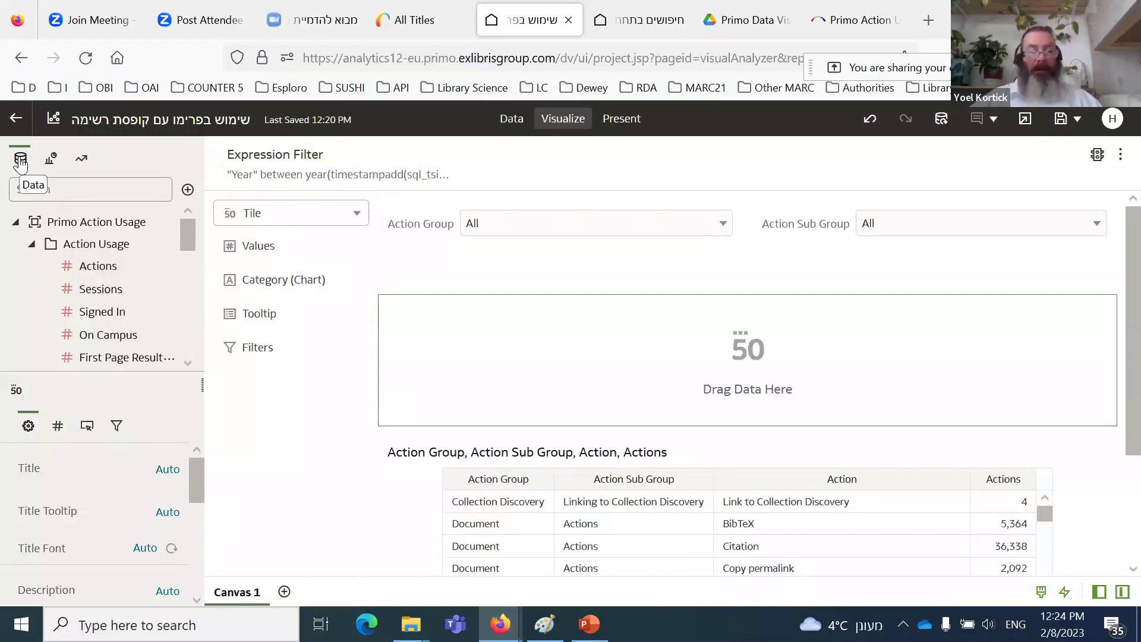
click(98, 266)
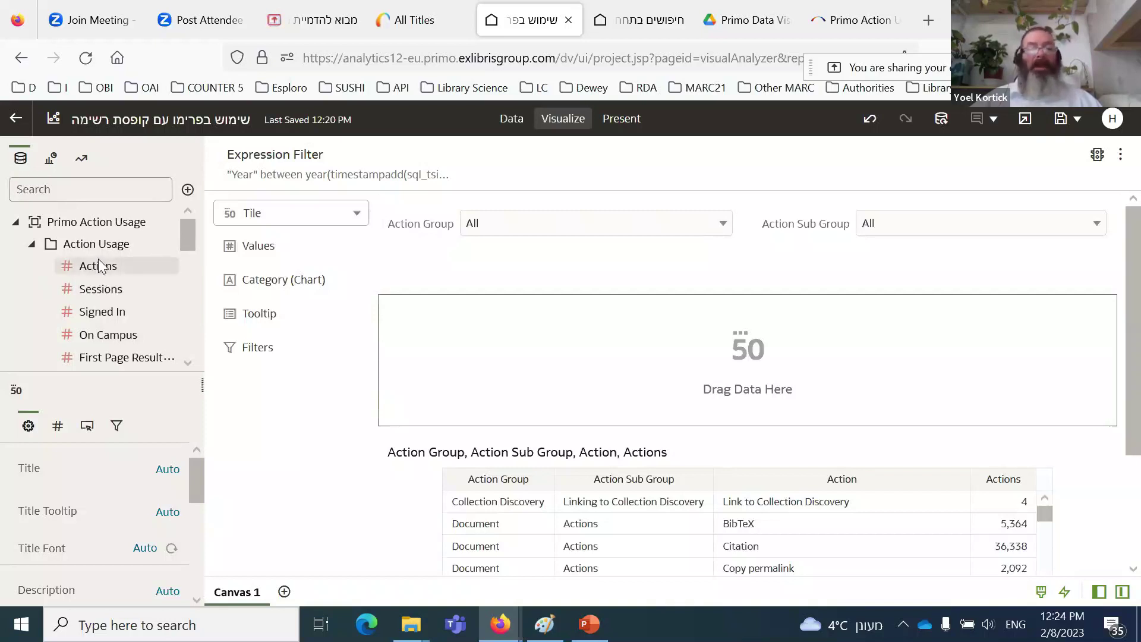
drag(137, 267, 632, 362)
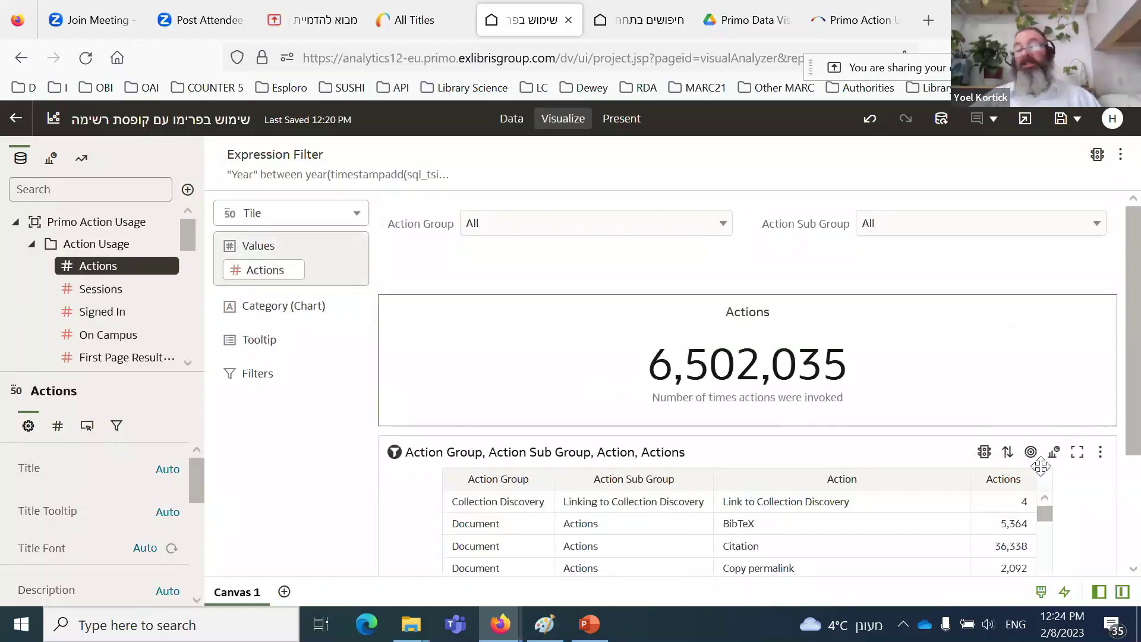
Step: Compare the Actions tile with the table rows, hide the data and grammar panels, and save the workbook
scroll(1016, 529, down, 5)
scroll(1017, 528, down, 10)
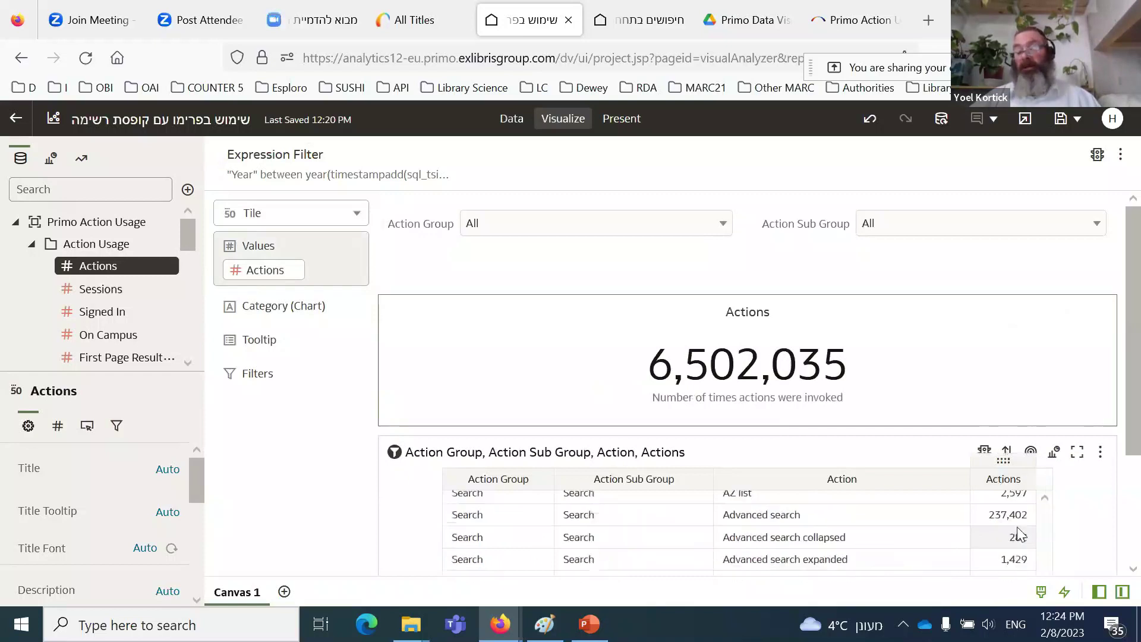
scroll(1000, 512, up, 15)
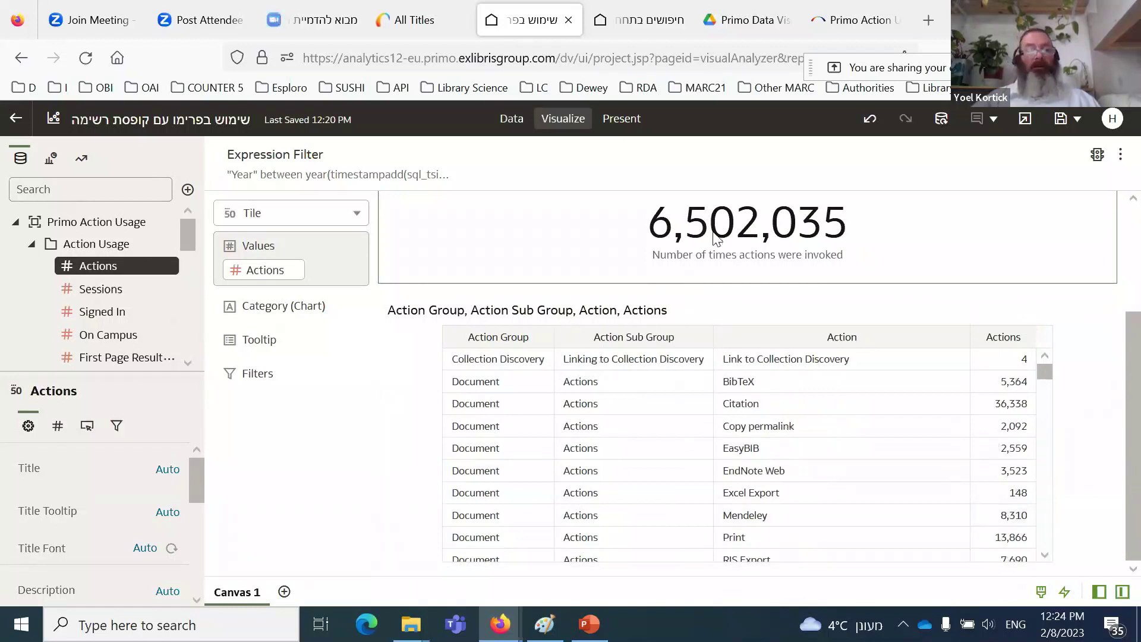
scroll(743, 268, up, 3)
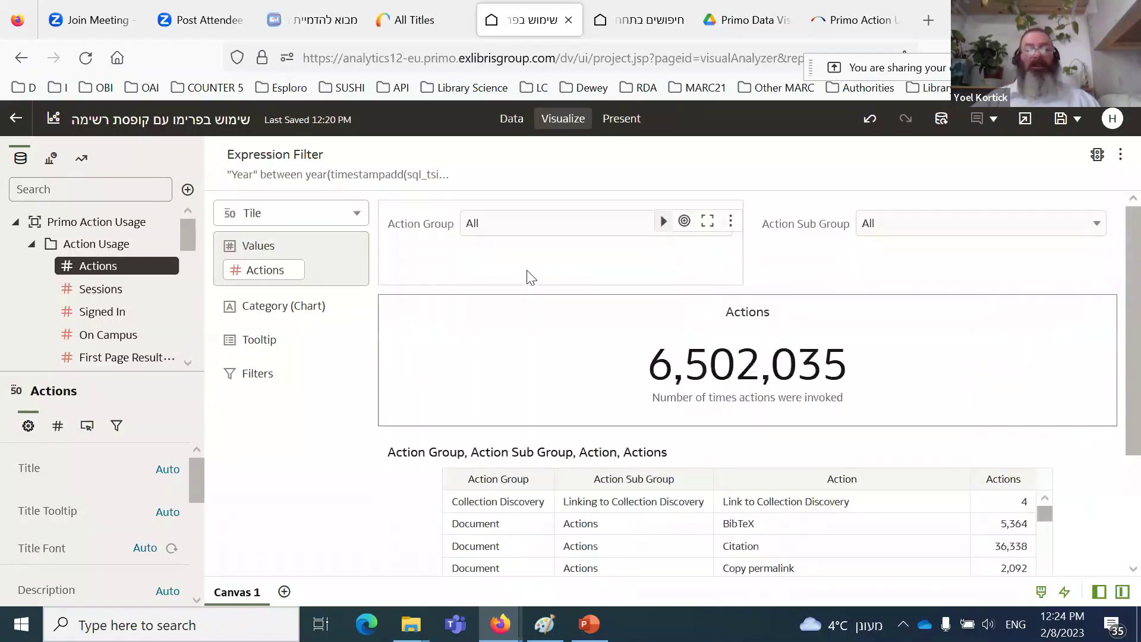
click(1116, 595)
click(1119, 594)
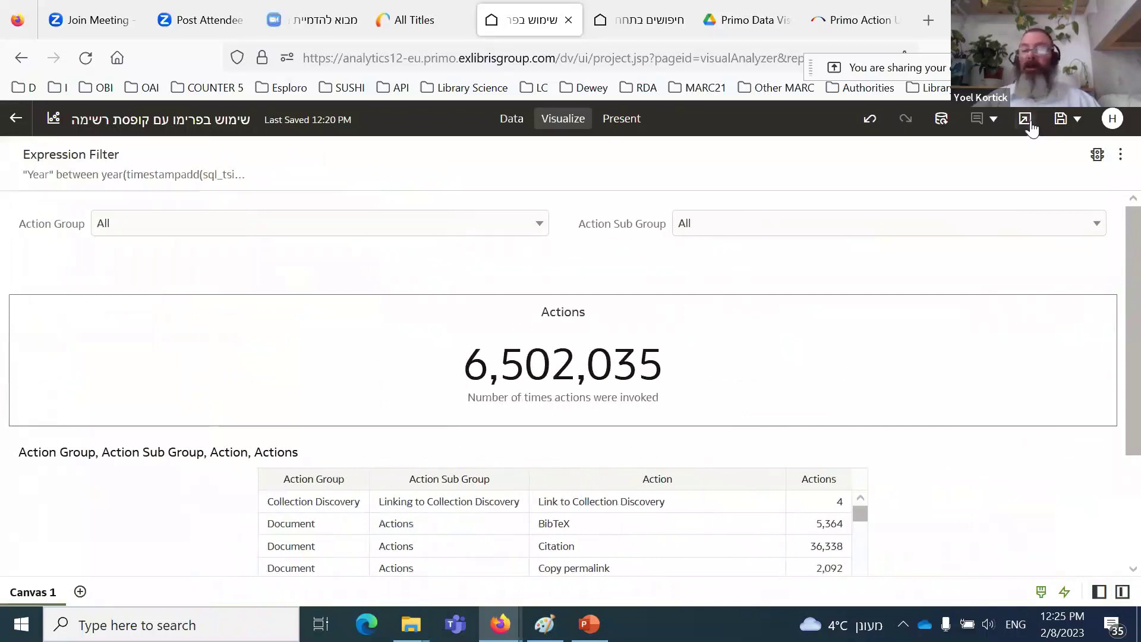
click(1061, 122)
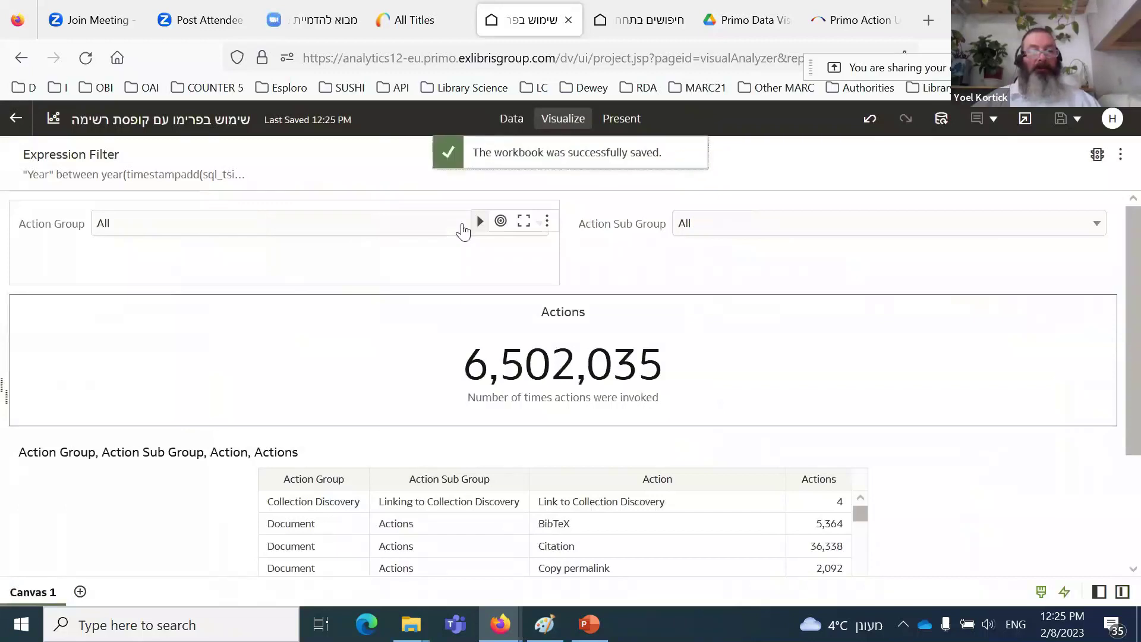
Step: Choose Search in the Action Group list box and check the Actions tile and table for that group
click(462, 229)
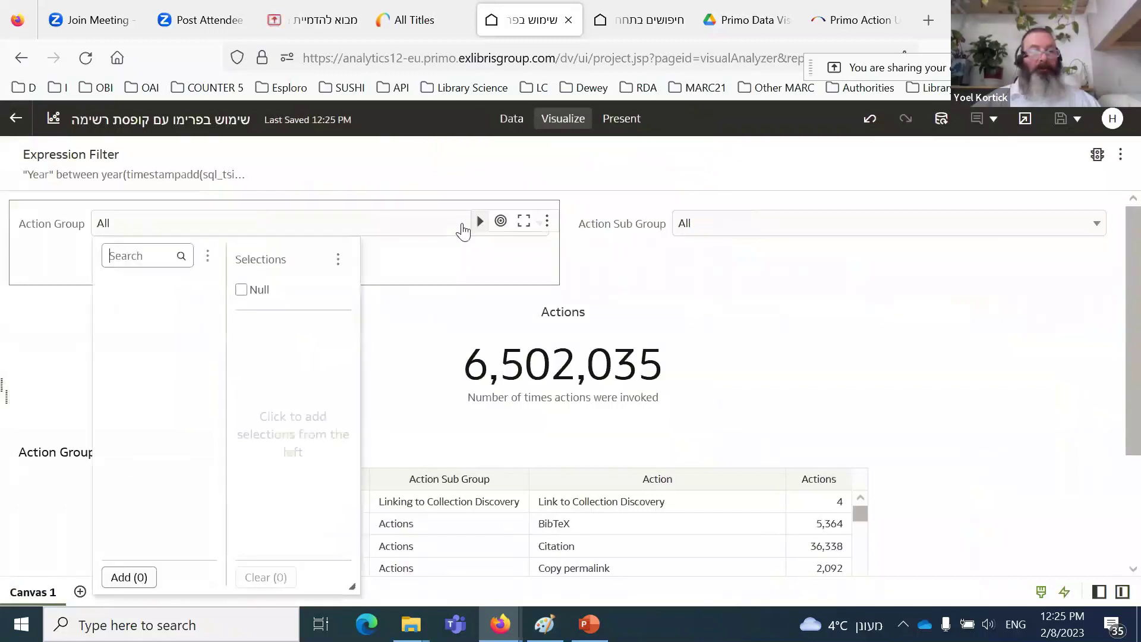
click(127, 470)
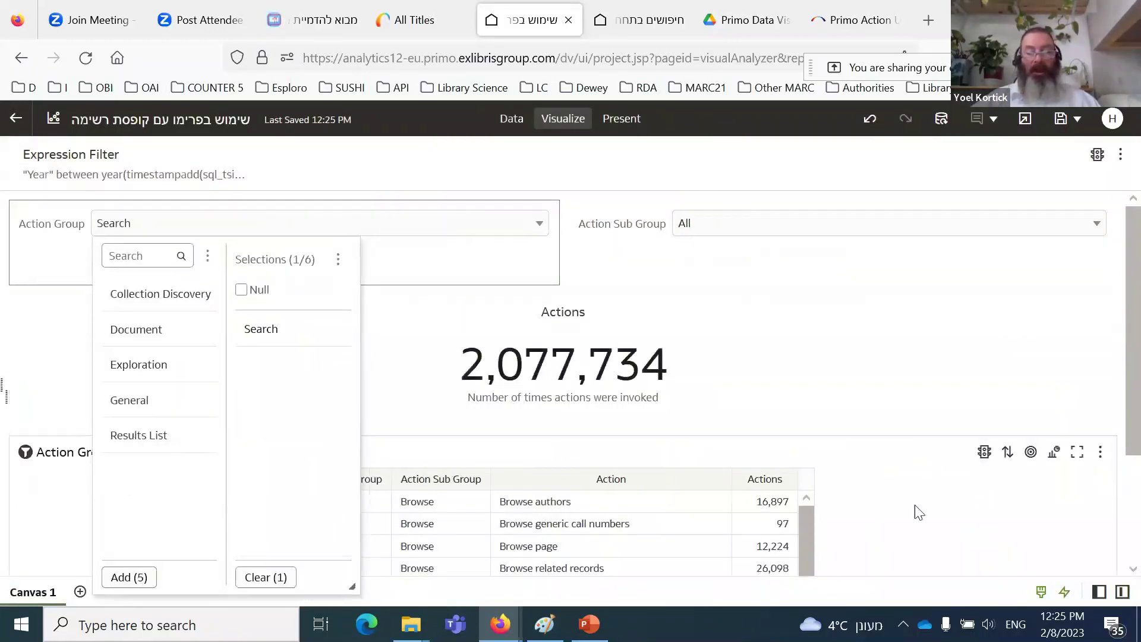
scroll(913, 532, down, 2)
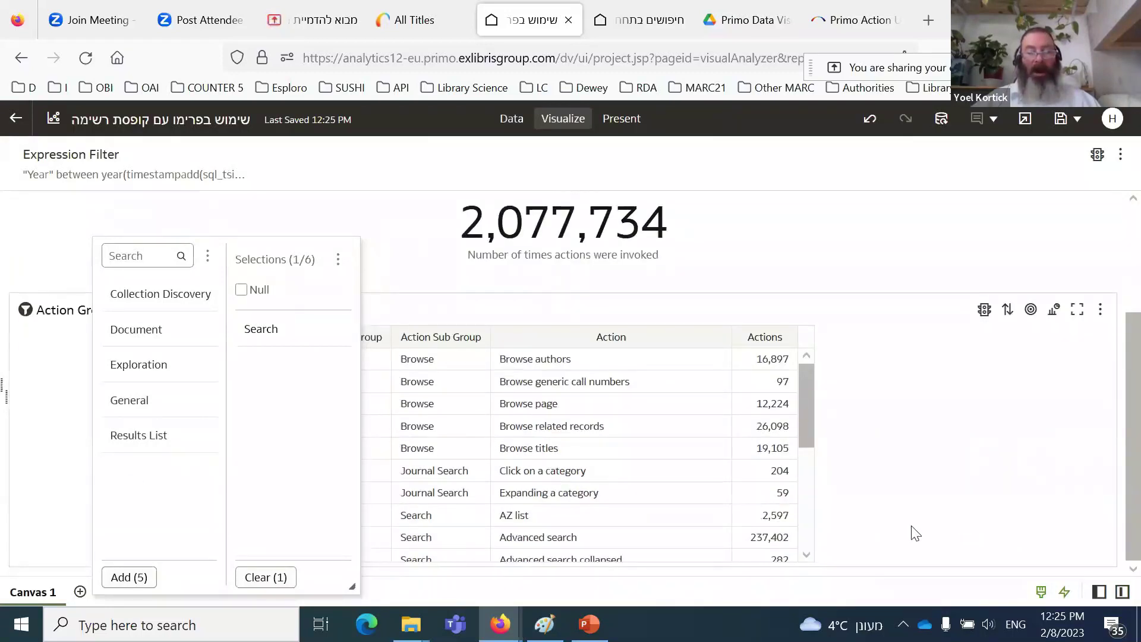
scroll(909, 526, up, 2)
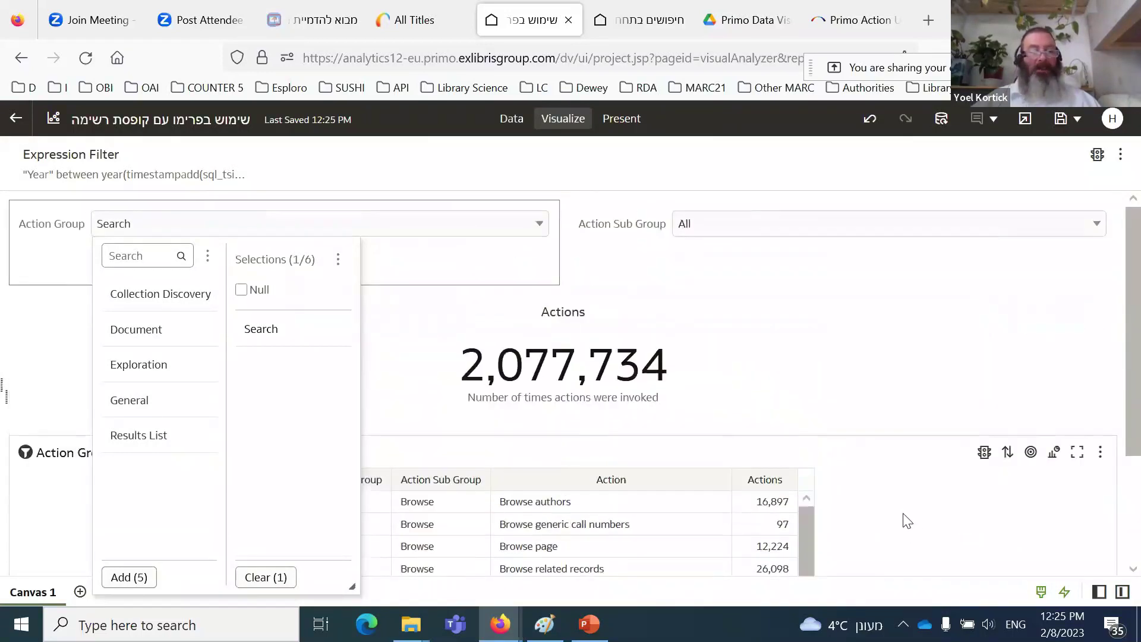
click(797, 363)
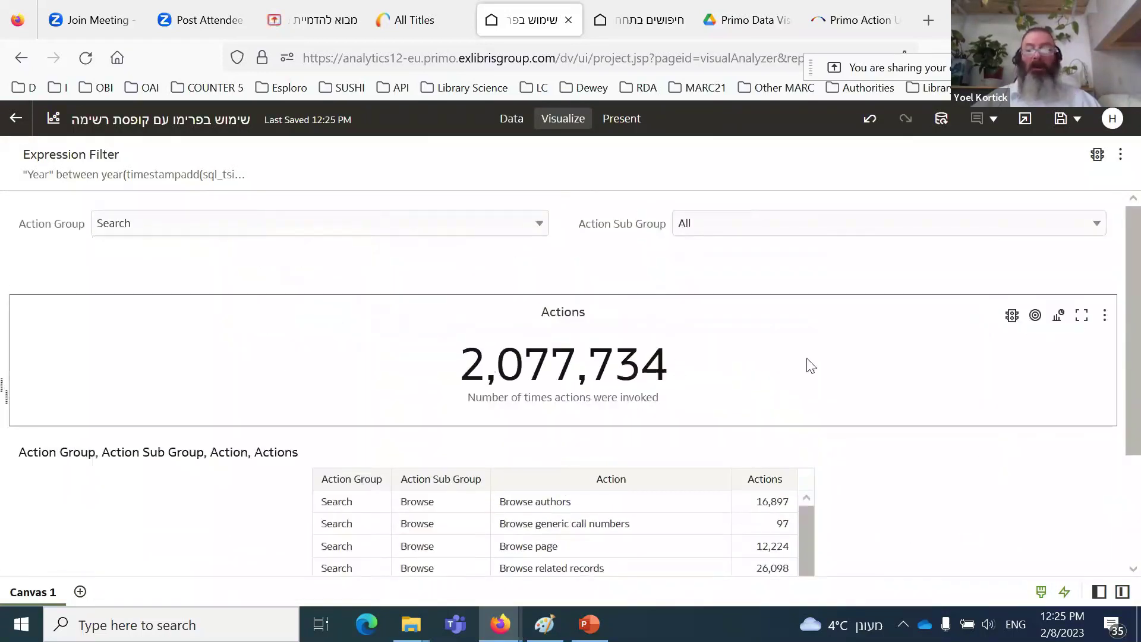
Step: Choose Browse in the Action Sub Group list box and review the filtered tile and table
click(858, 236)
click(711, 300)
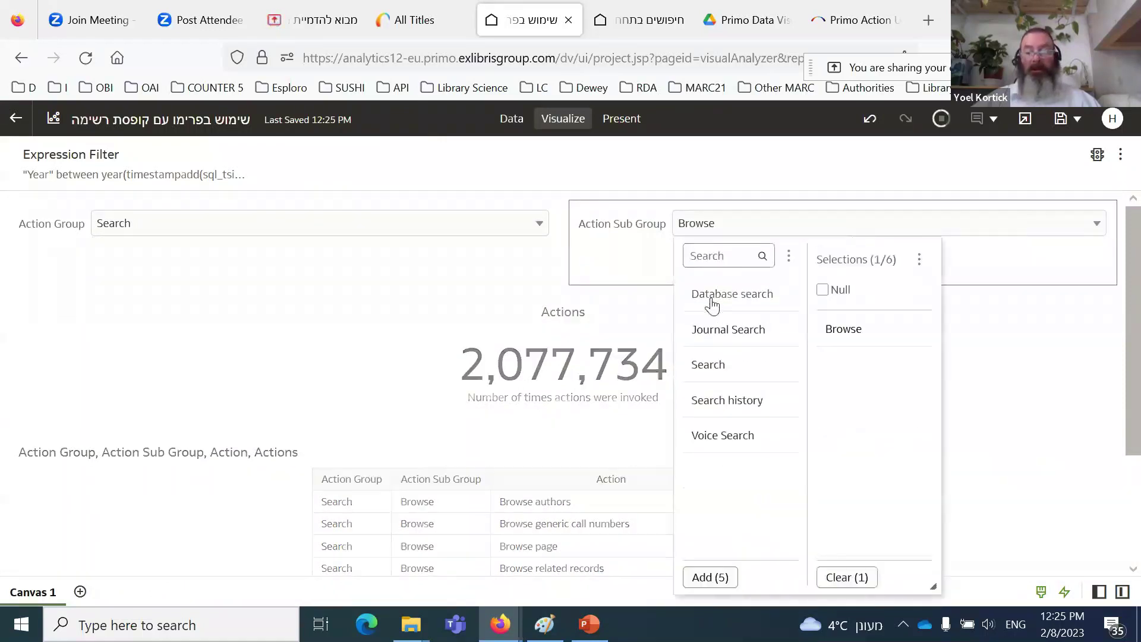
click(1081, 380)
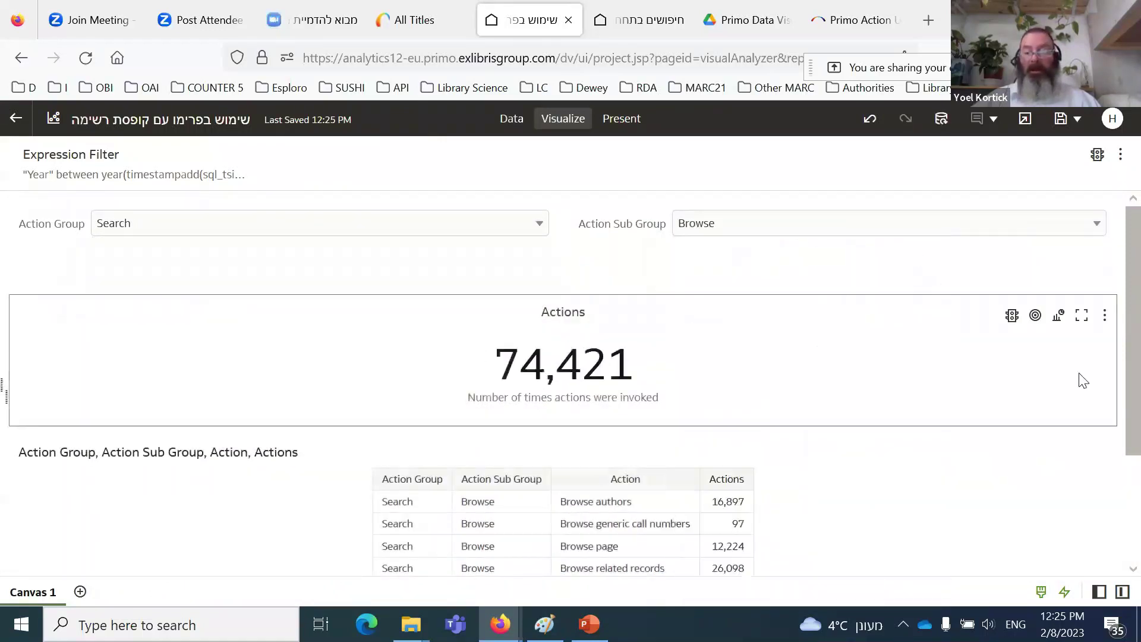
scroll(1083, 381, down, 3)
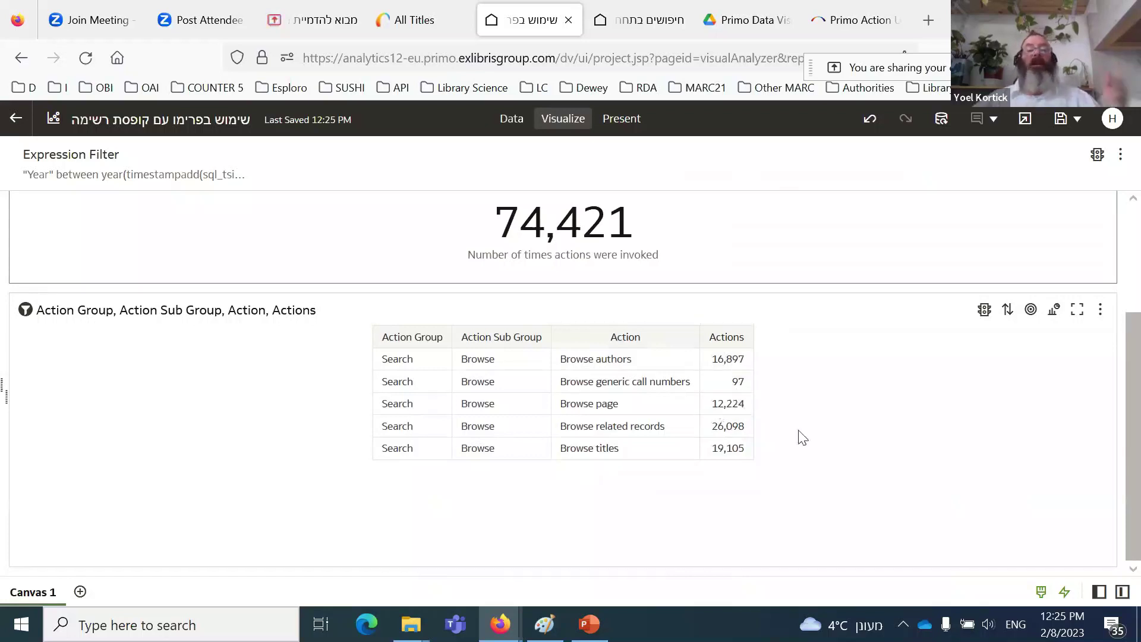
scroll(794, 434, up, 3)
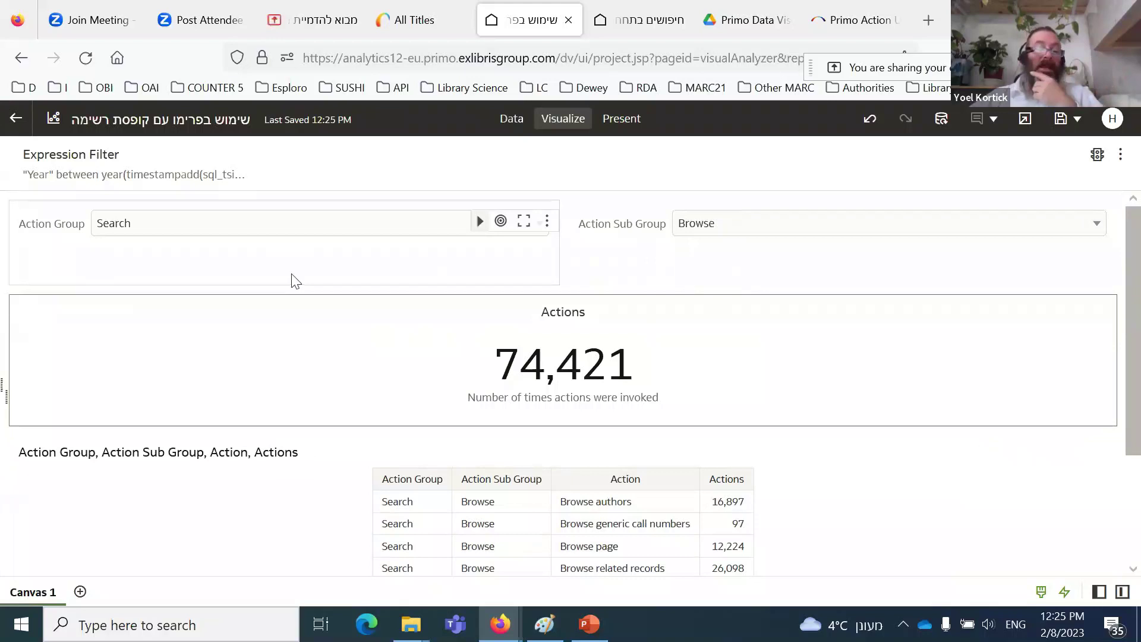
mouse_move(293, 270)
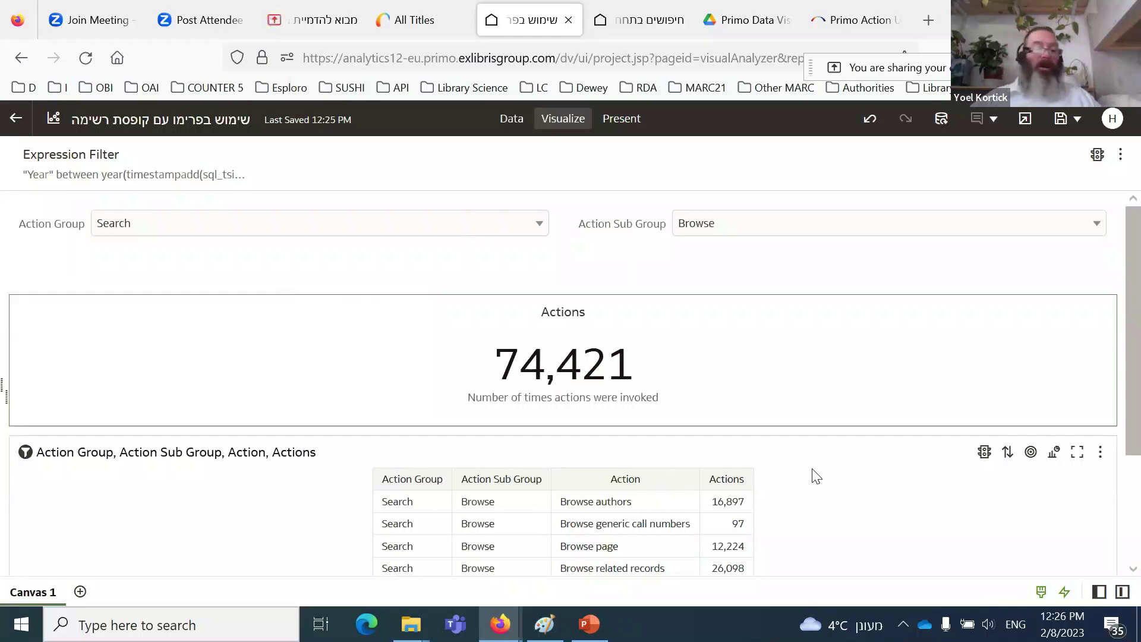
Step: Show the data panel, enlarge the properties area for the Action Group list box, and switch its title to Custom
click(1100, 596)
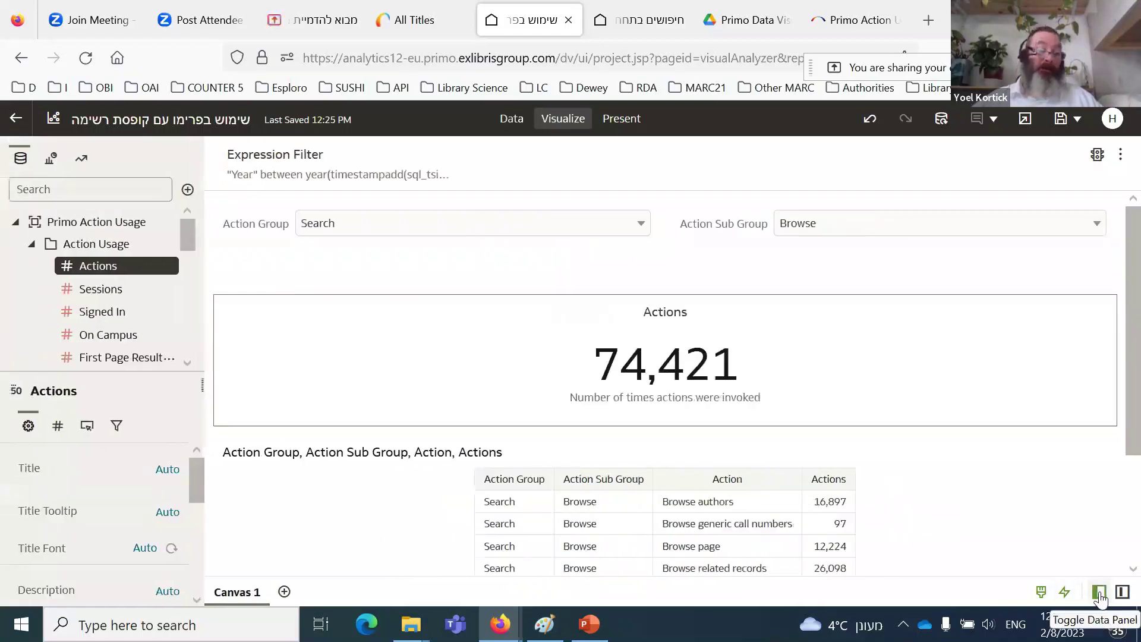
click(353, 265)
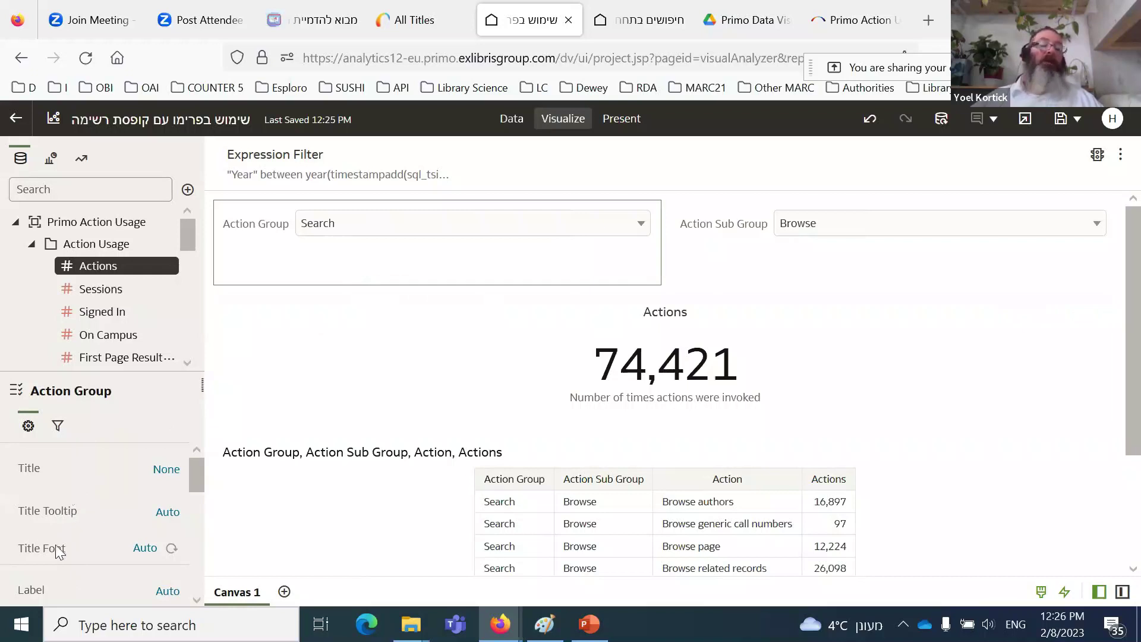
drag(135, 371, 150, 238)
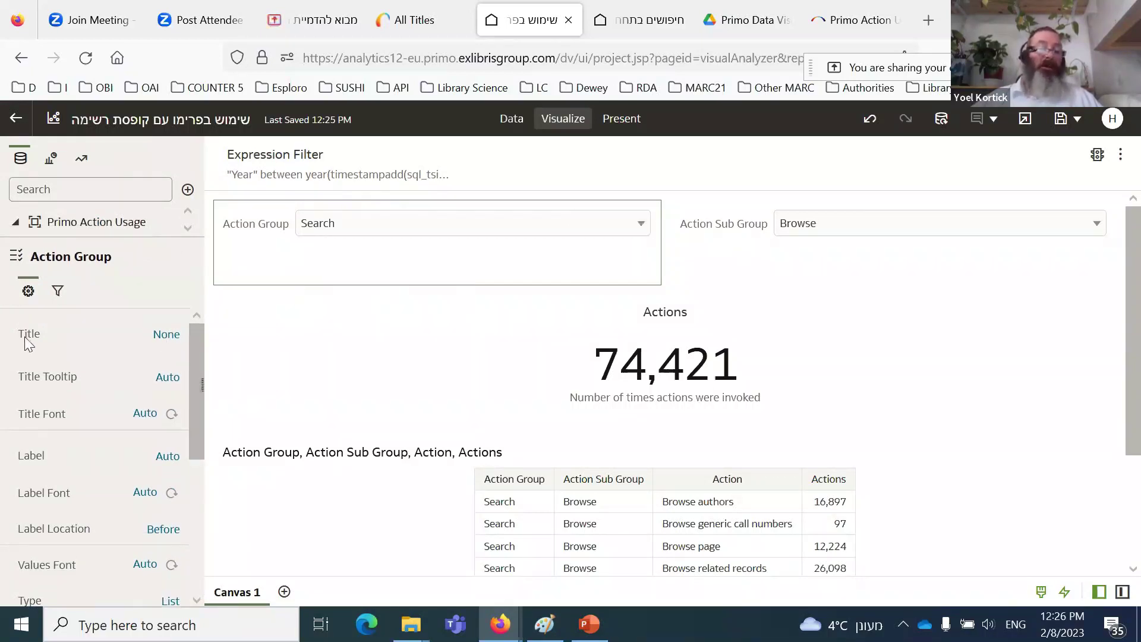
click(167, 335)
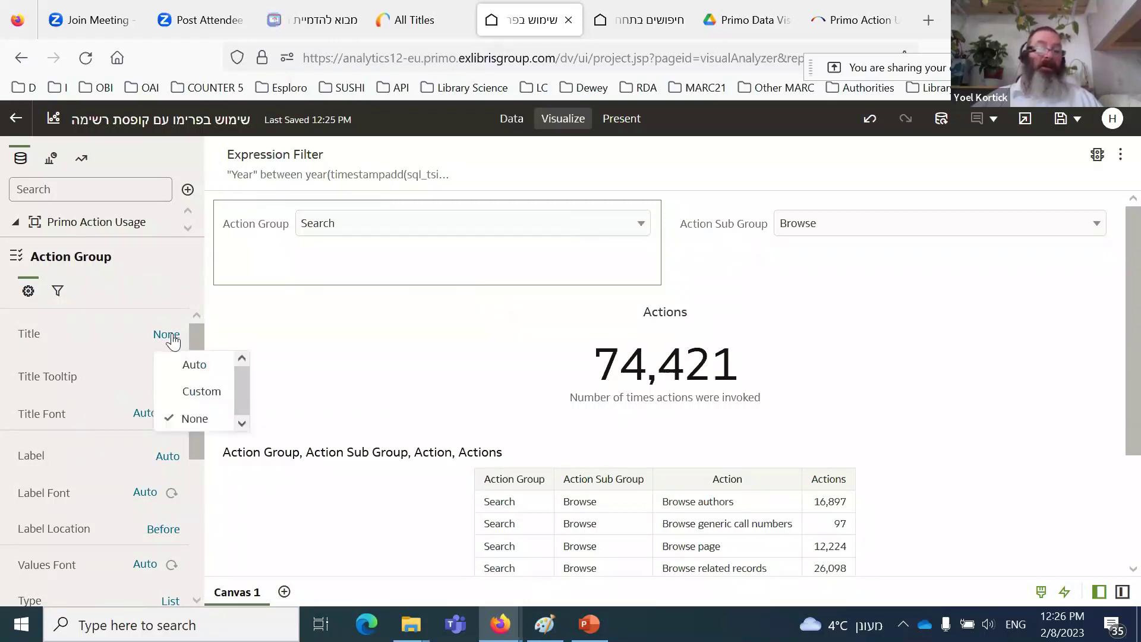
click(205, 393)
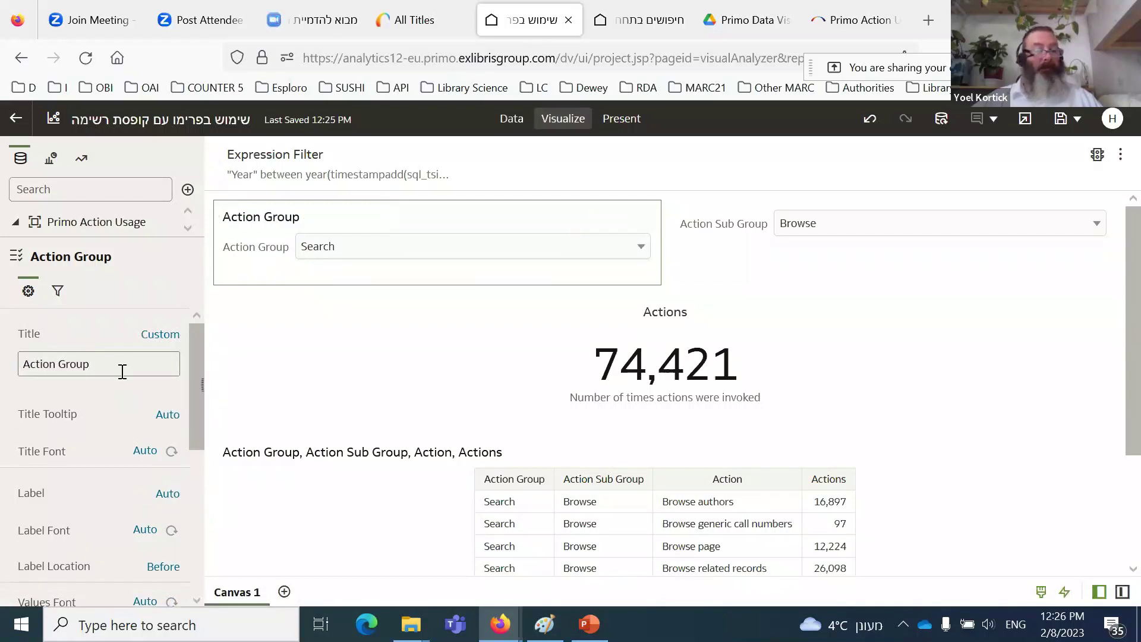
Step: Set the Action Group list box title to "נא לבחור את הקבוצת פעולה המתאים (action group)"
drag(121, 370, 6, 380)
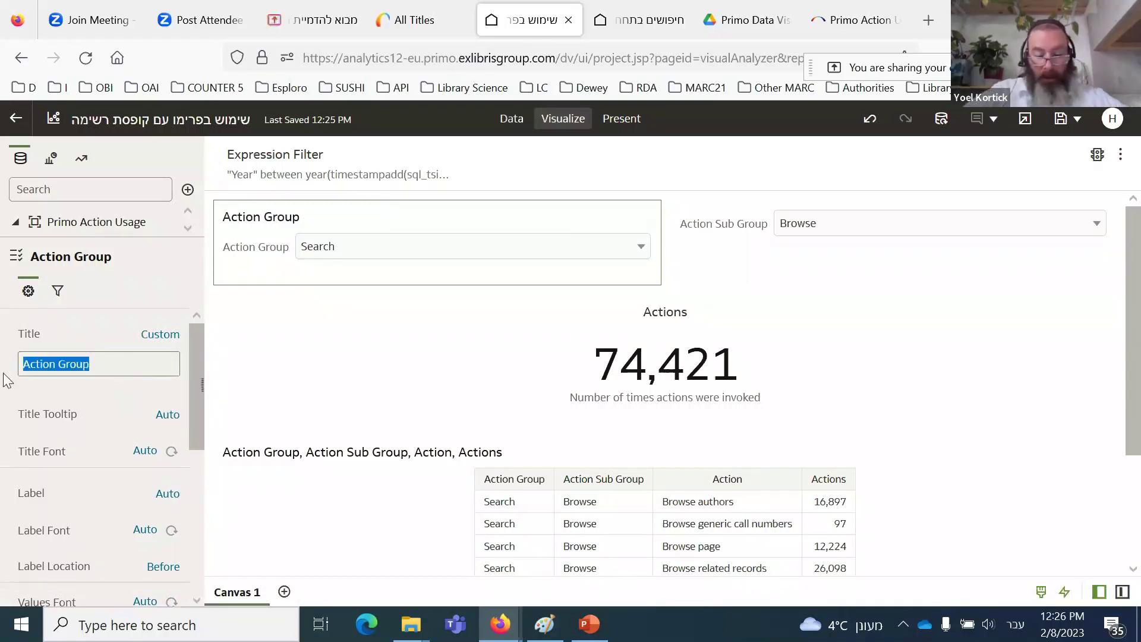
text(ל אנ)
text(בחור את )
text(הקב)
text(ו)
text(צת)
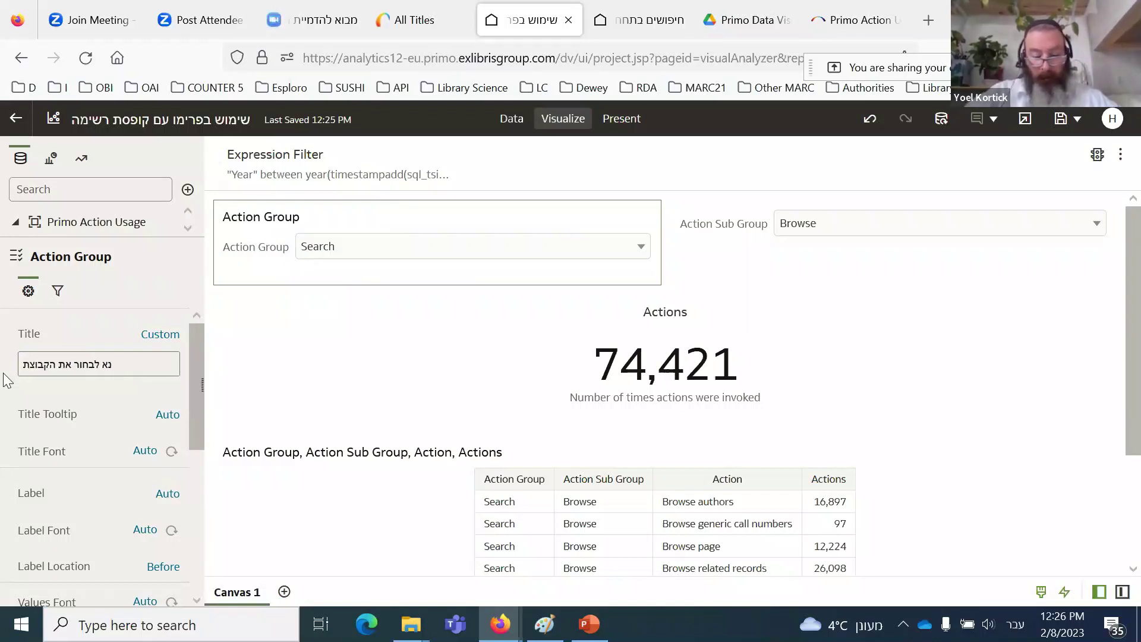
text( פעו)
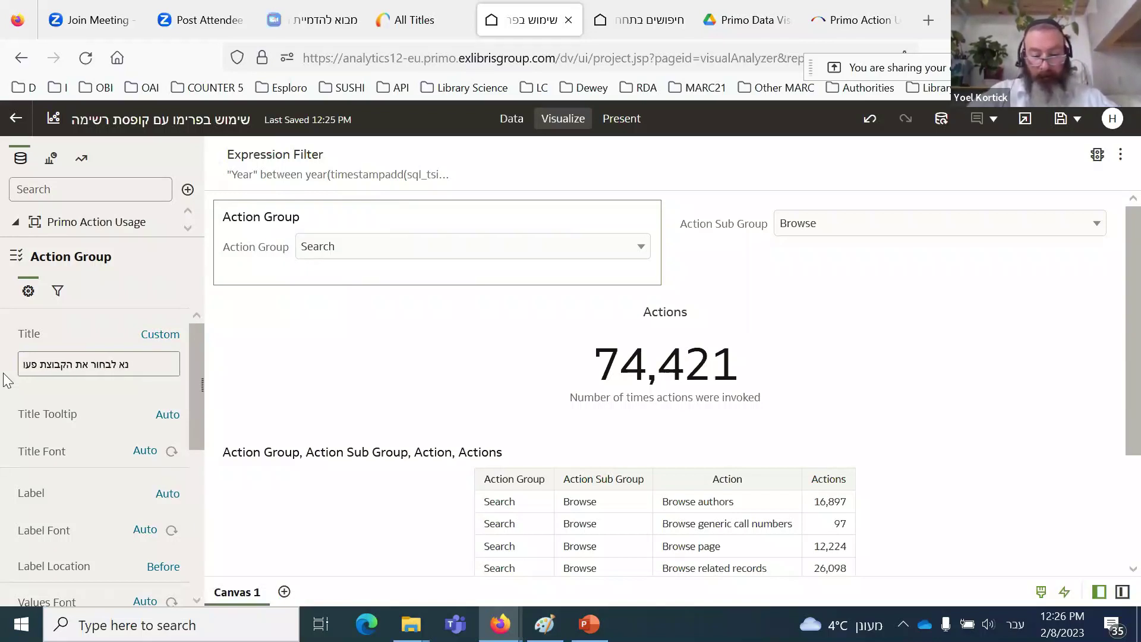
text(לה המתאים)
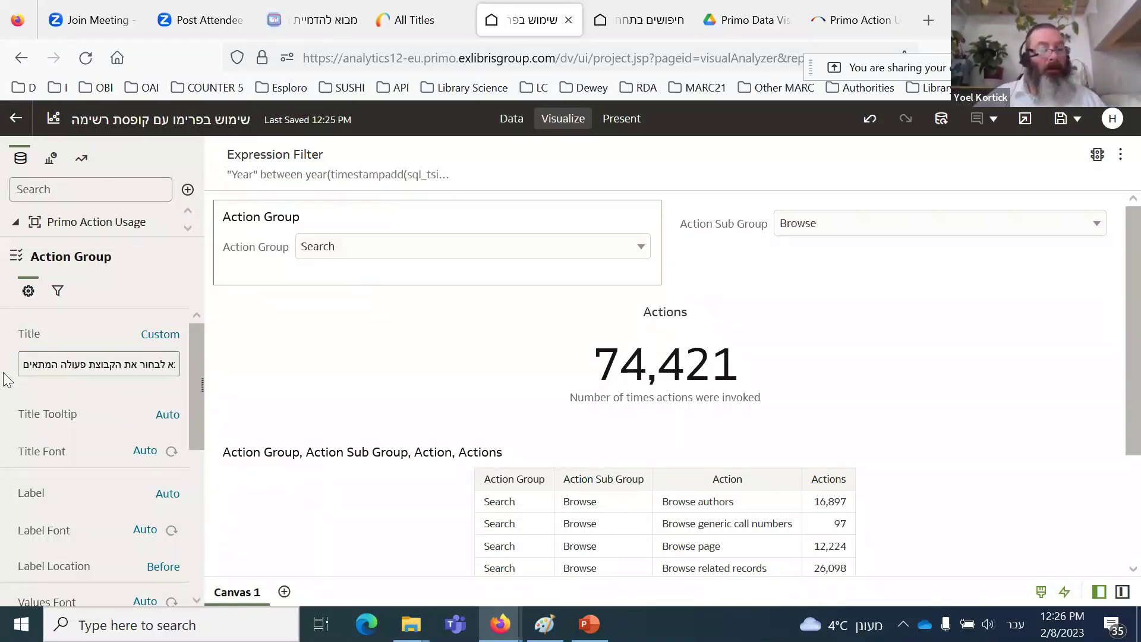
key(Home)
text((action group))
key(alt+shift)
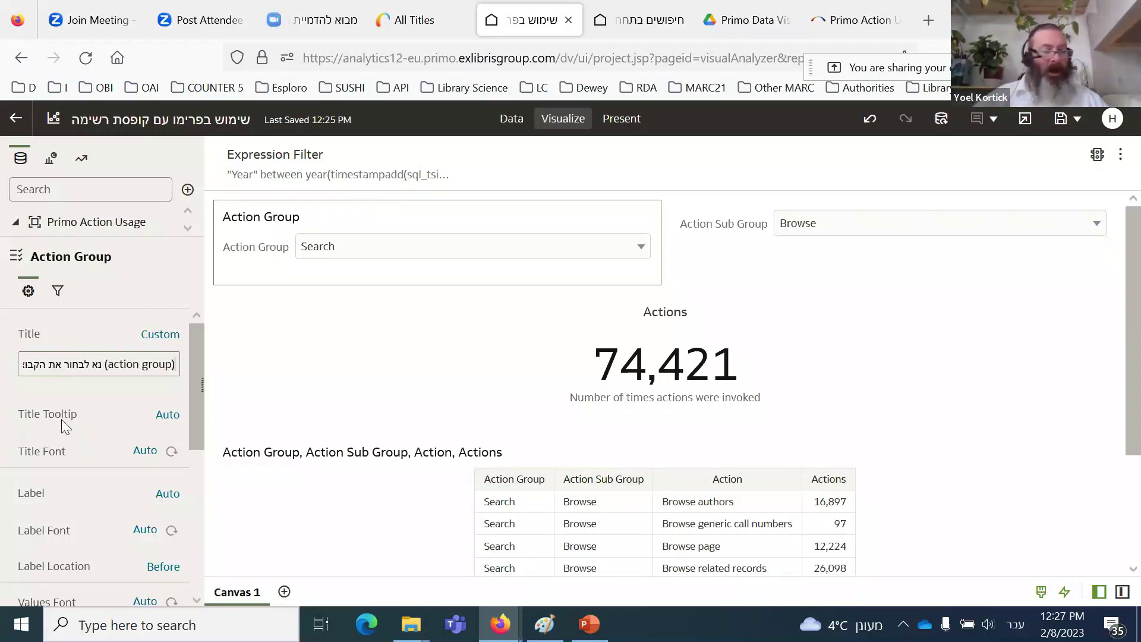
key(Return)
Step: Make the Action Group list box title bold Verdana and remove "(action group)" from its text
click(147, 453)
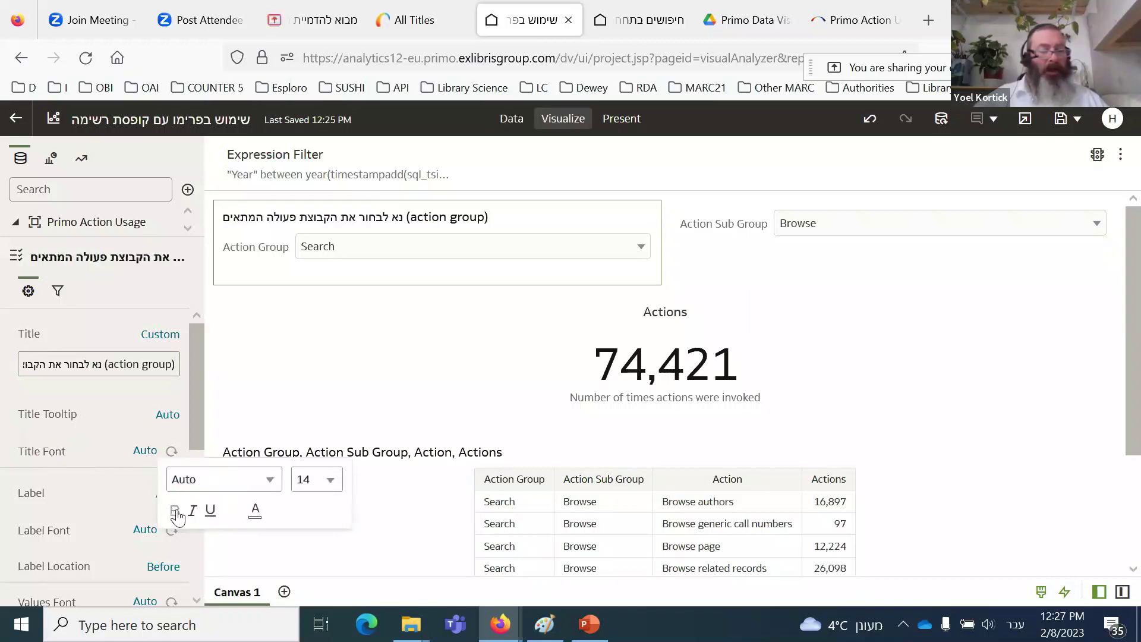
click(269, 480)
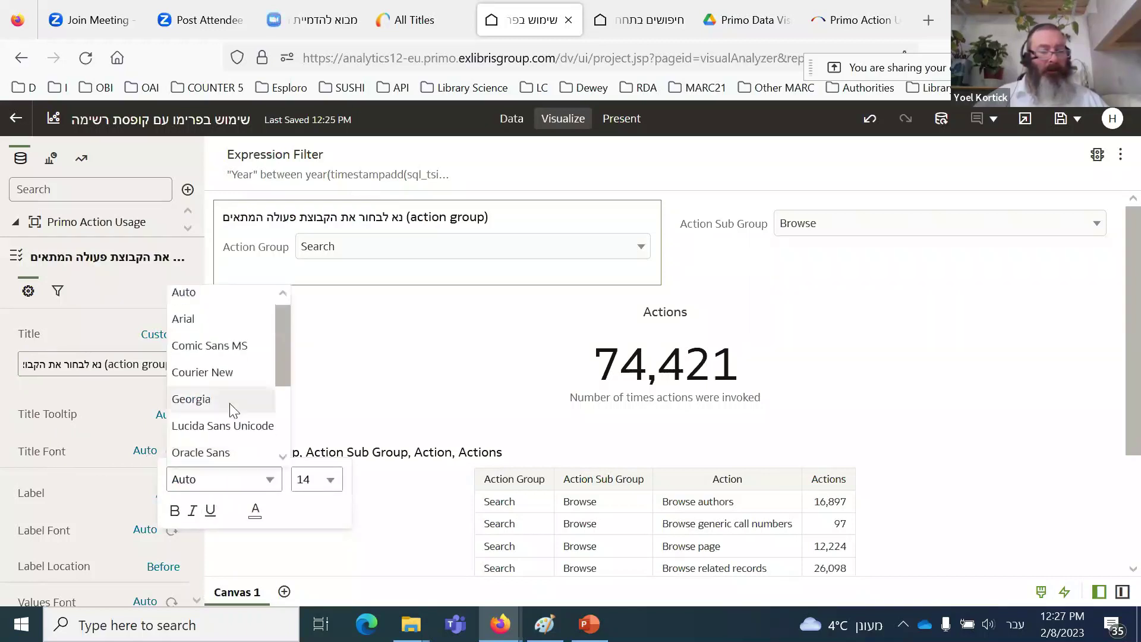
scroll(229, 404, down, 2)
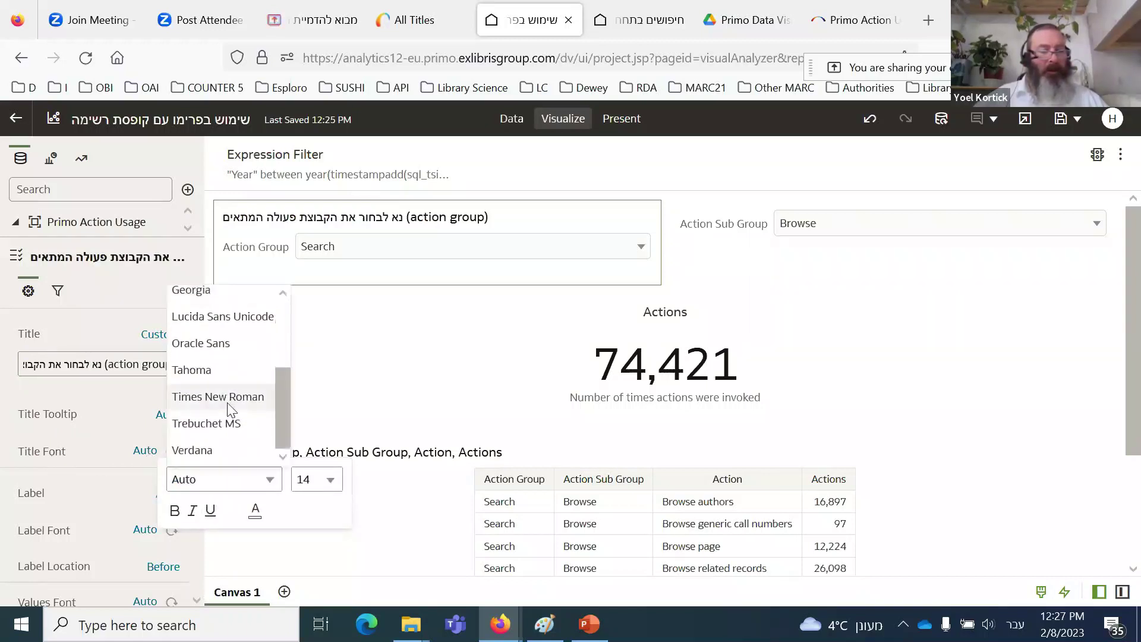
click(200, 452)
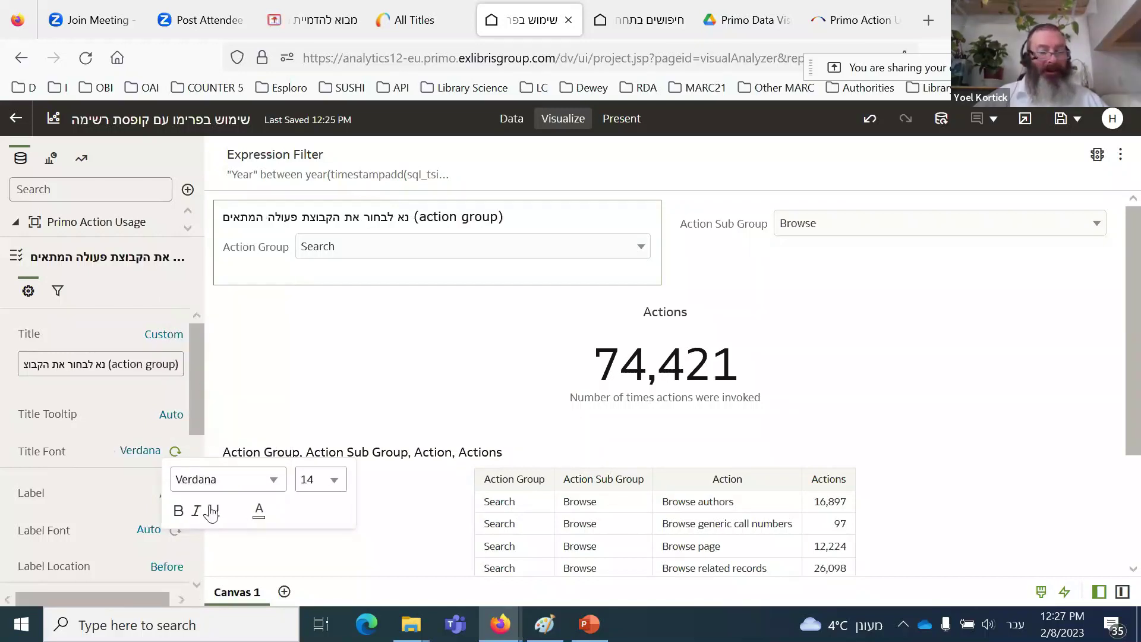
click(179, 511)
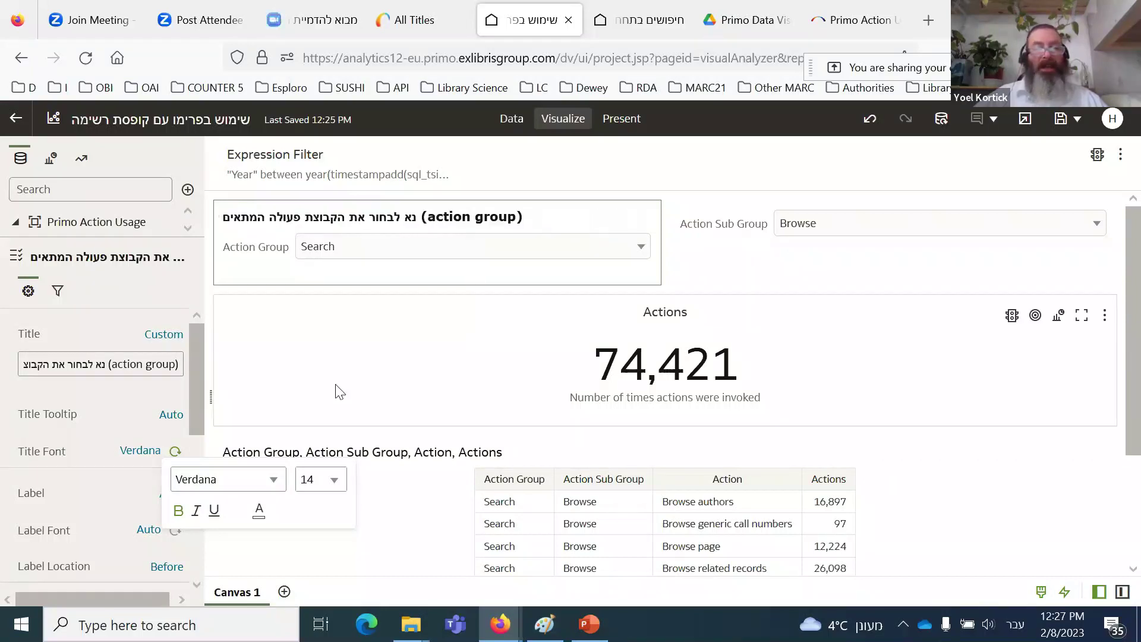
drag(106, 363, 182, 363)
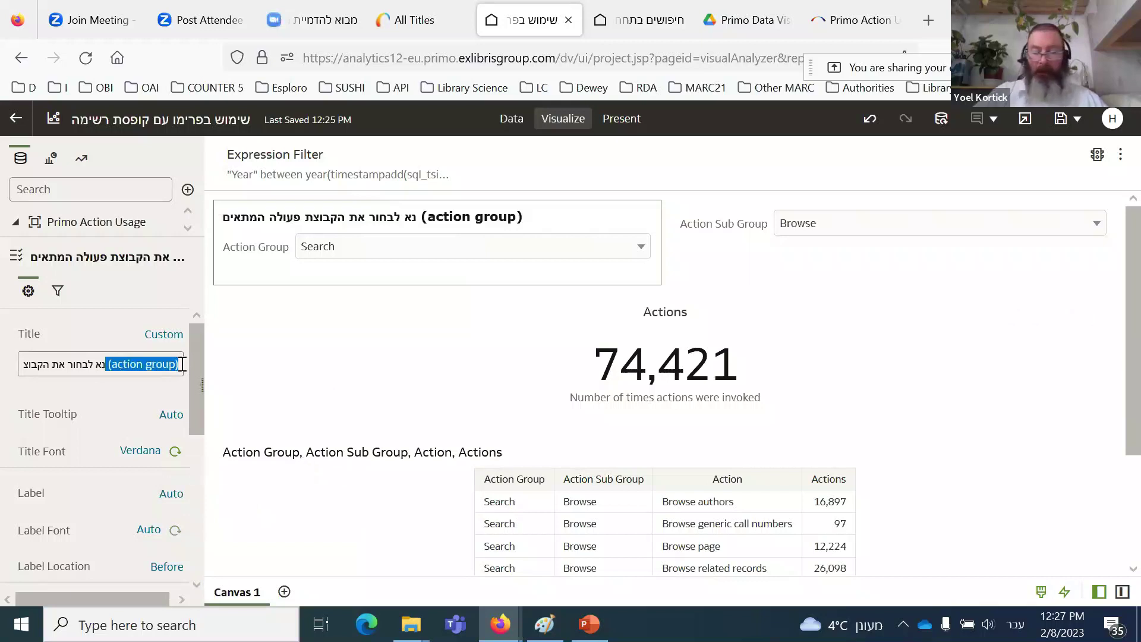
key(BackSpace)
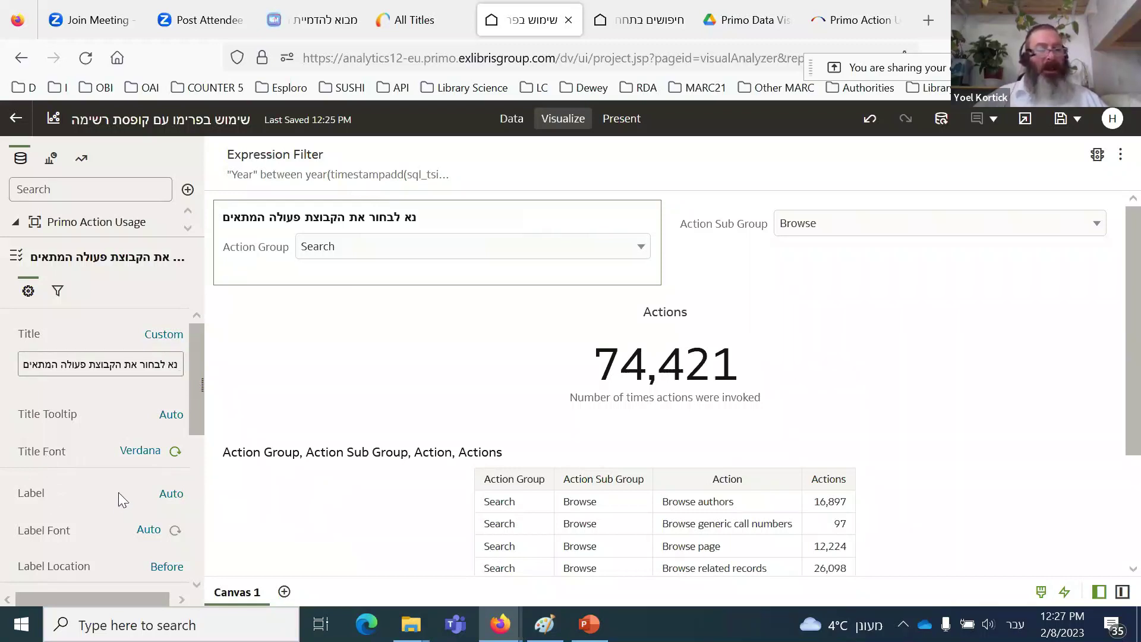
Step: Switch the Action Group list box's background from automatic to Custom
scroll(119, 492, down, 5)
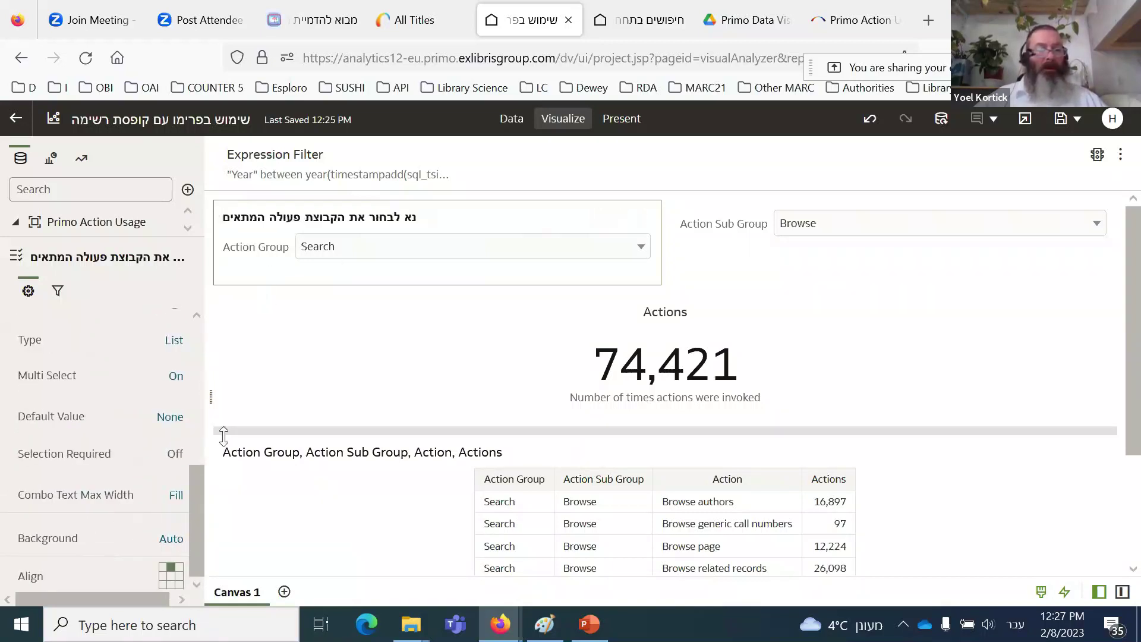
click(171, 542)
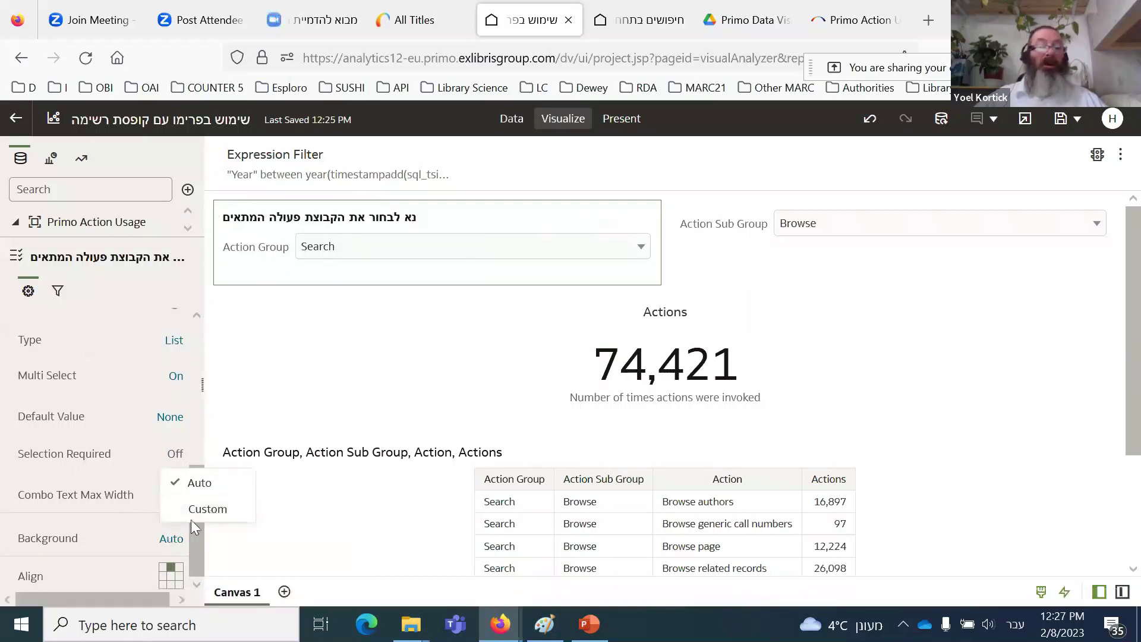
click(215, 510)
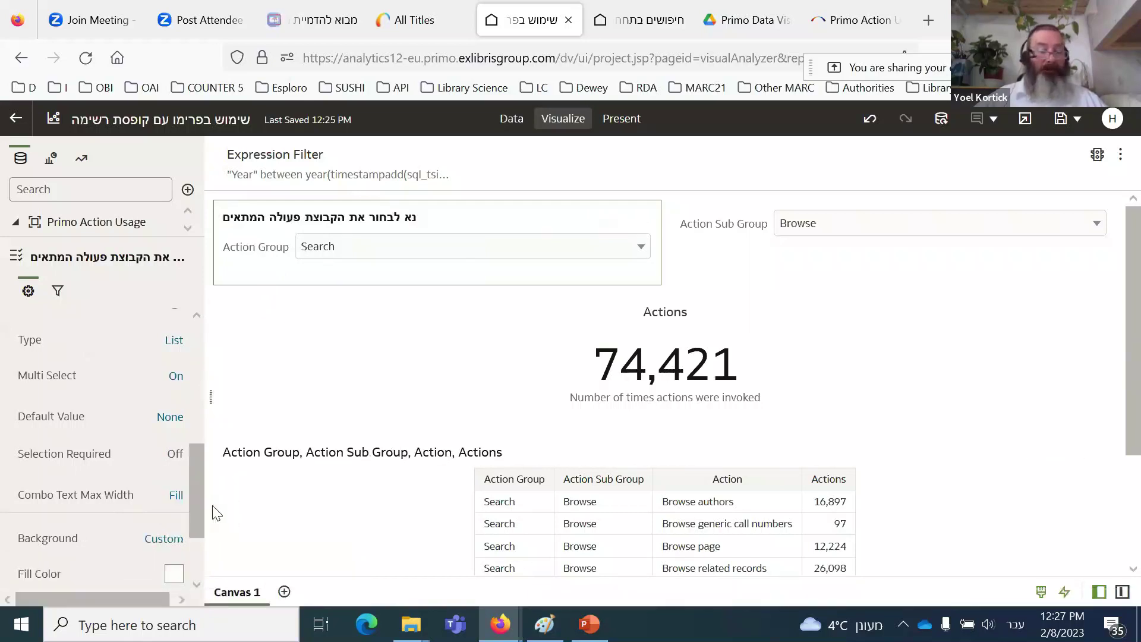
scroll(173, 525, down, 3)
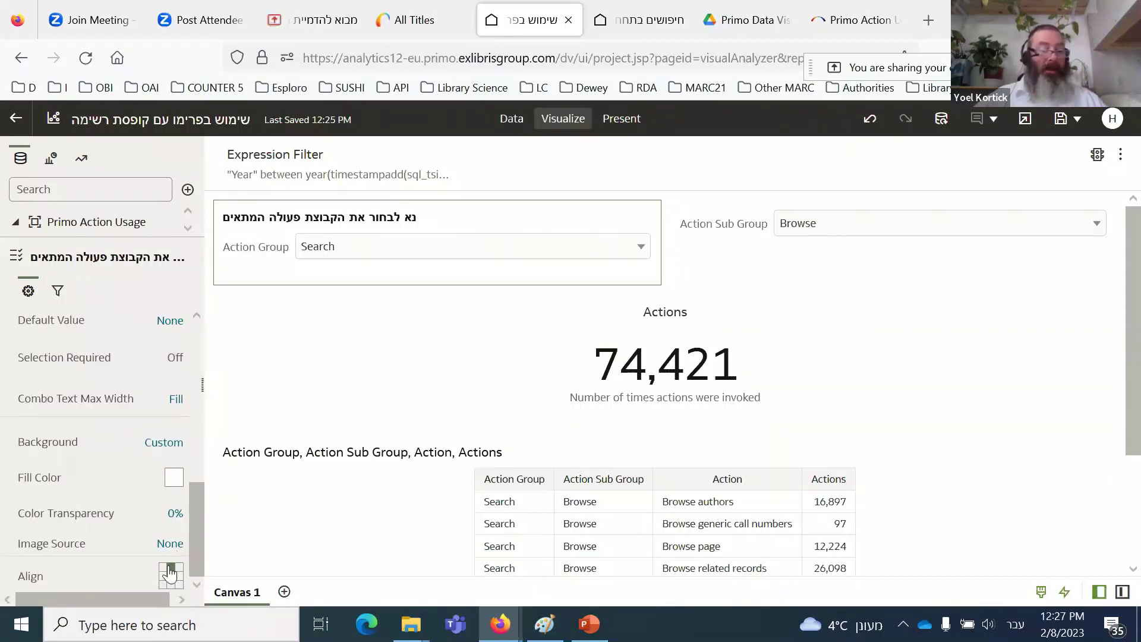
Step: Try to give the Action Group list box a yellow fill by changing only the hue of its fill color
click(174, 478)
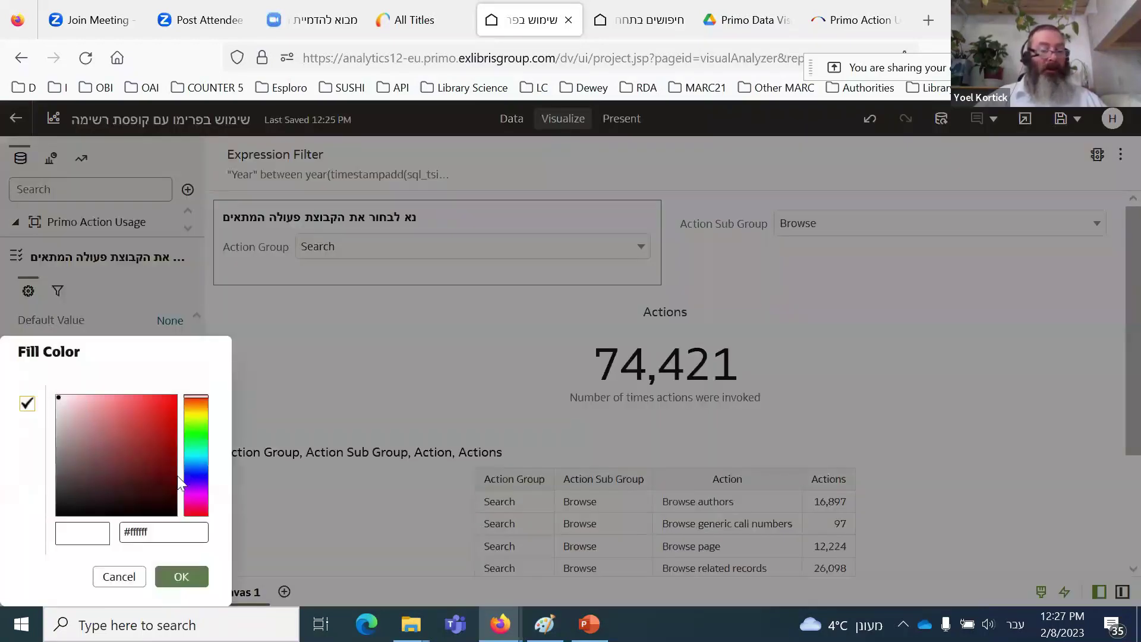
click(196, 415)
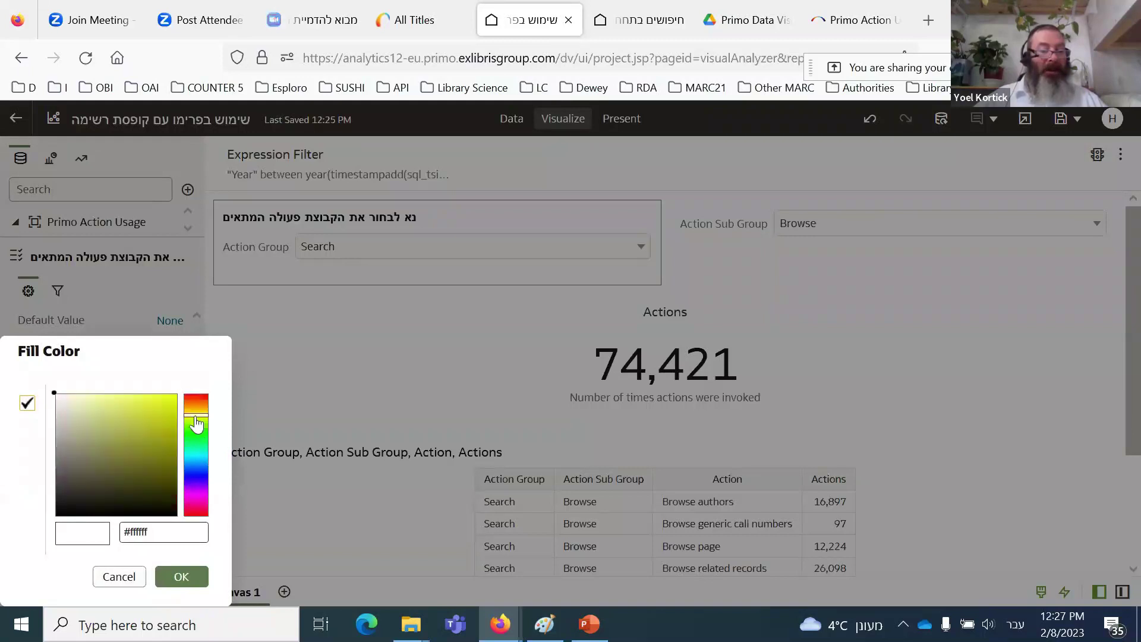
click(170, 532)
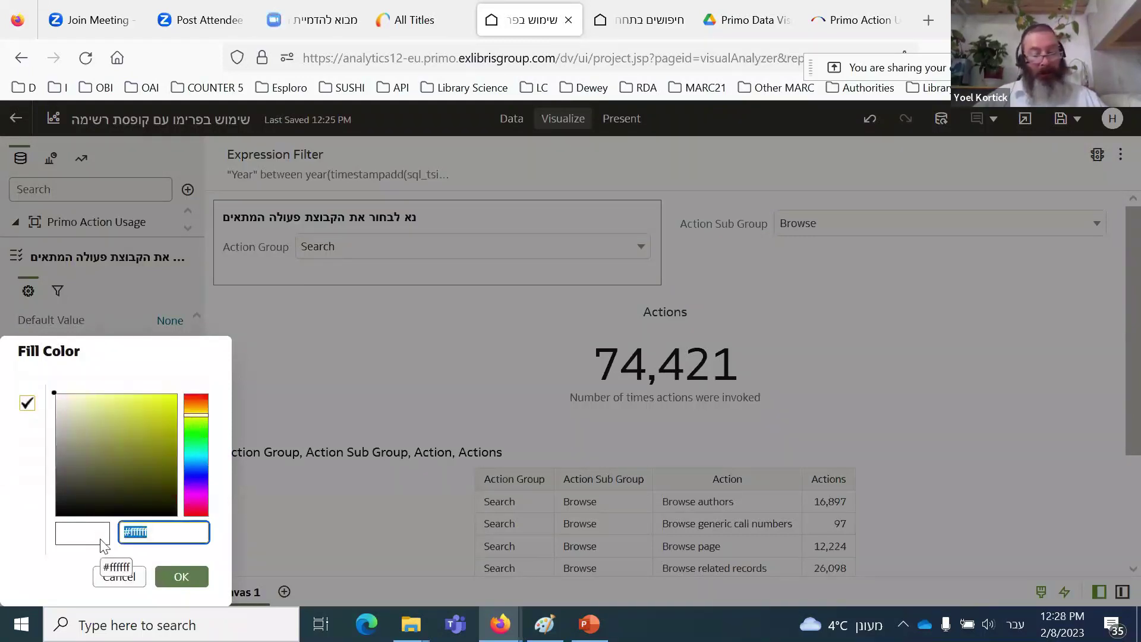
click(176, 578)
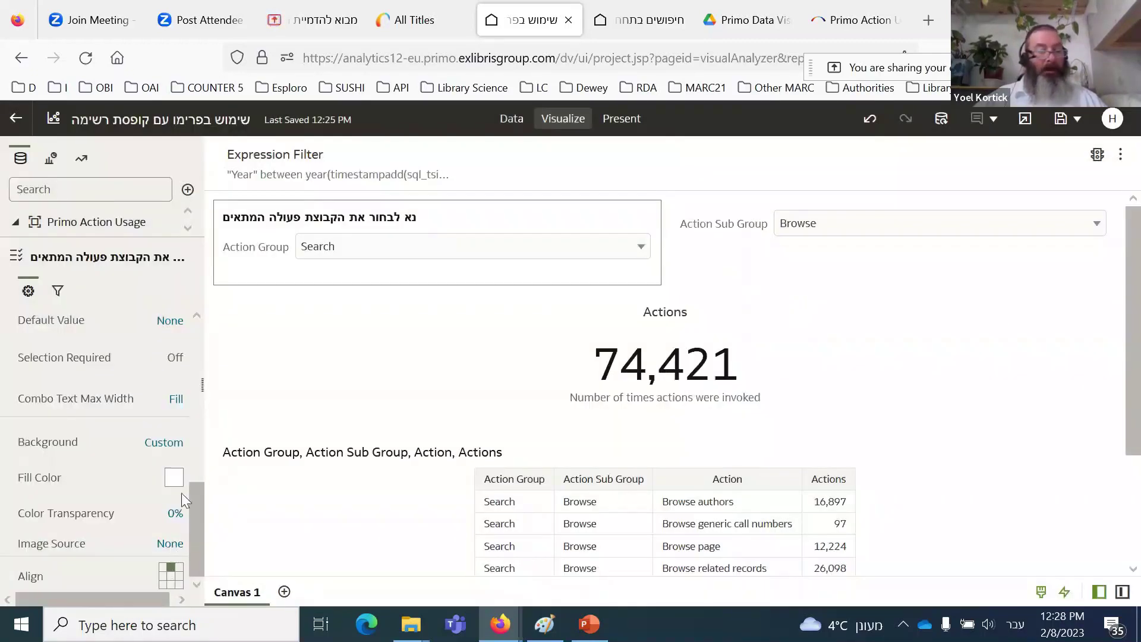
click(171, 481)
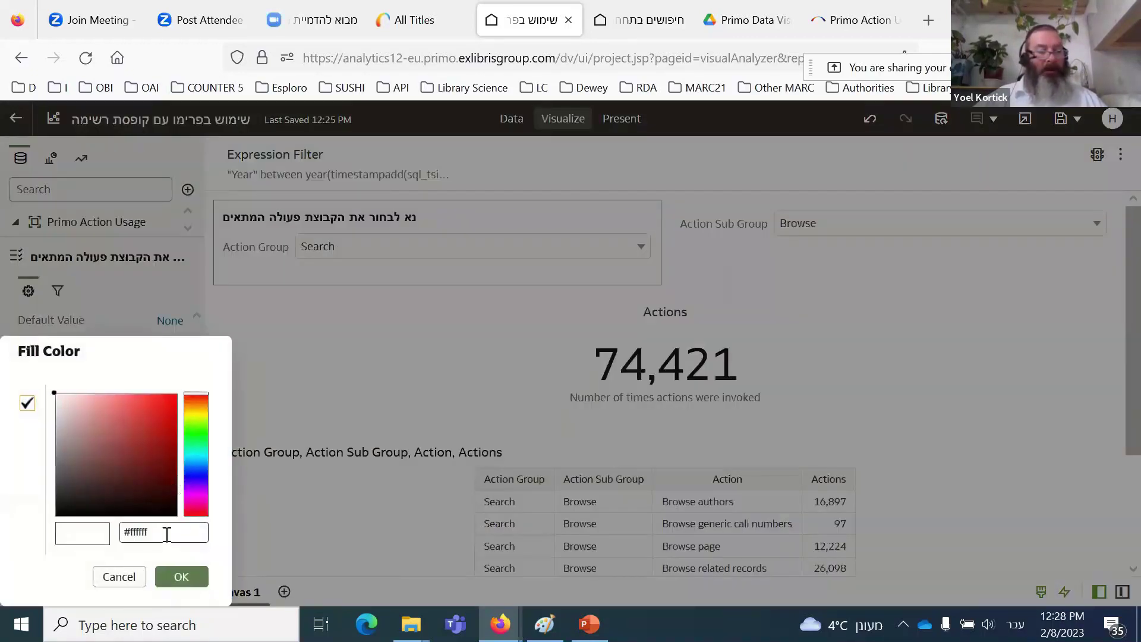
click(195, 416)
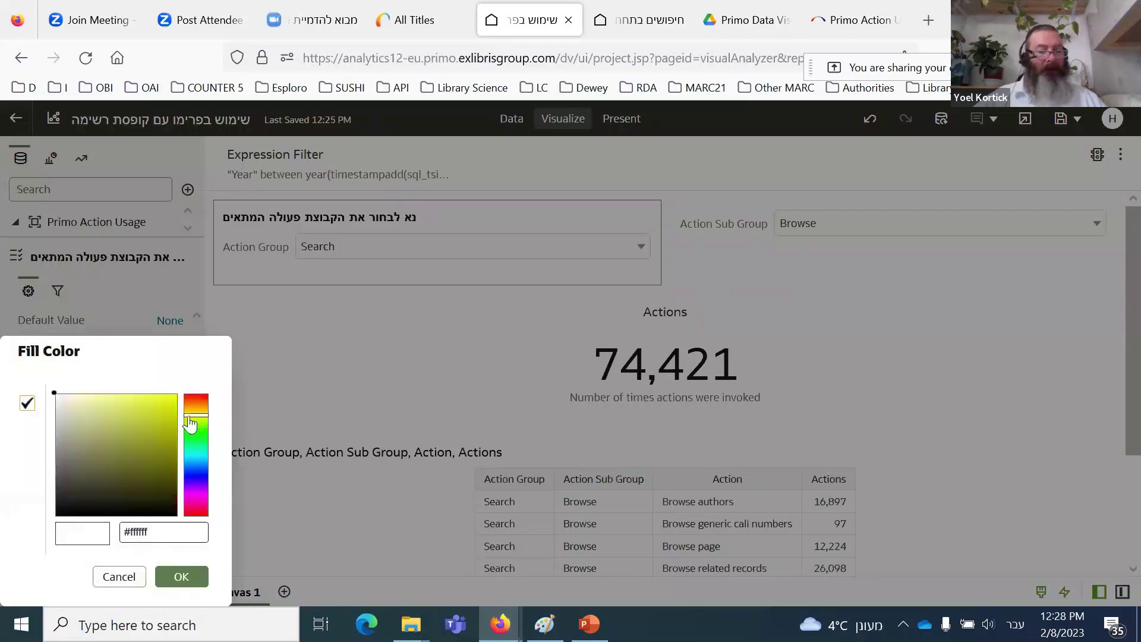
click(179, 577)
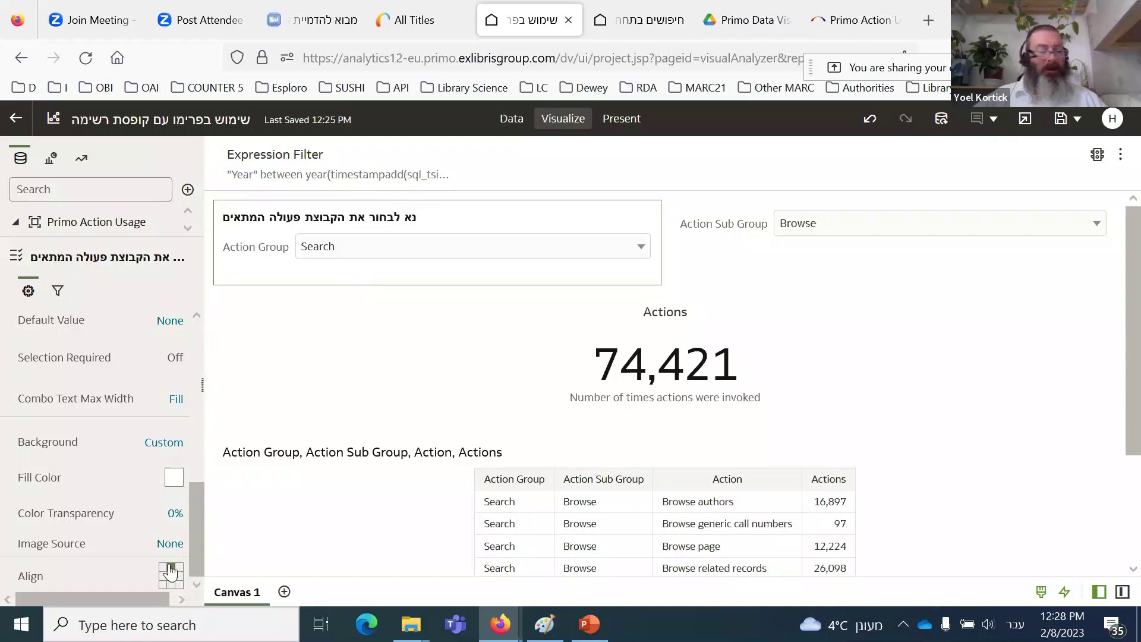
Step: Fill the Action Group list box background with a fairly bright yellow-green shade
click(177, 479)
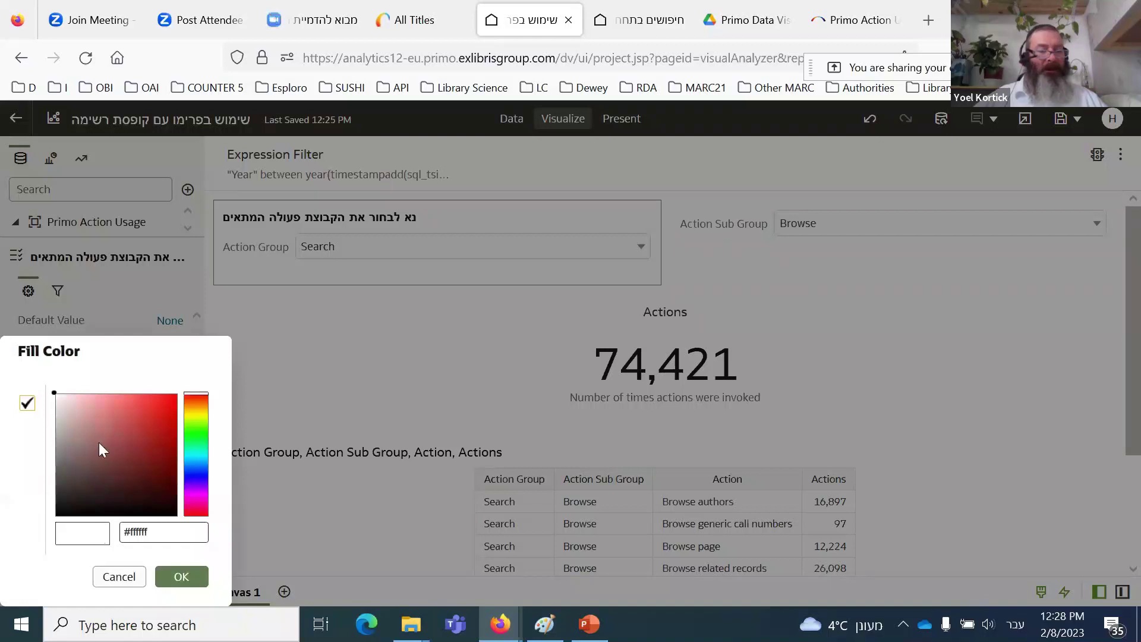
click(196, 414)
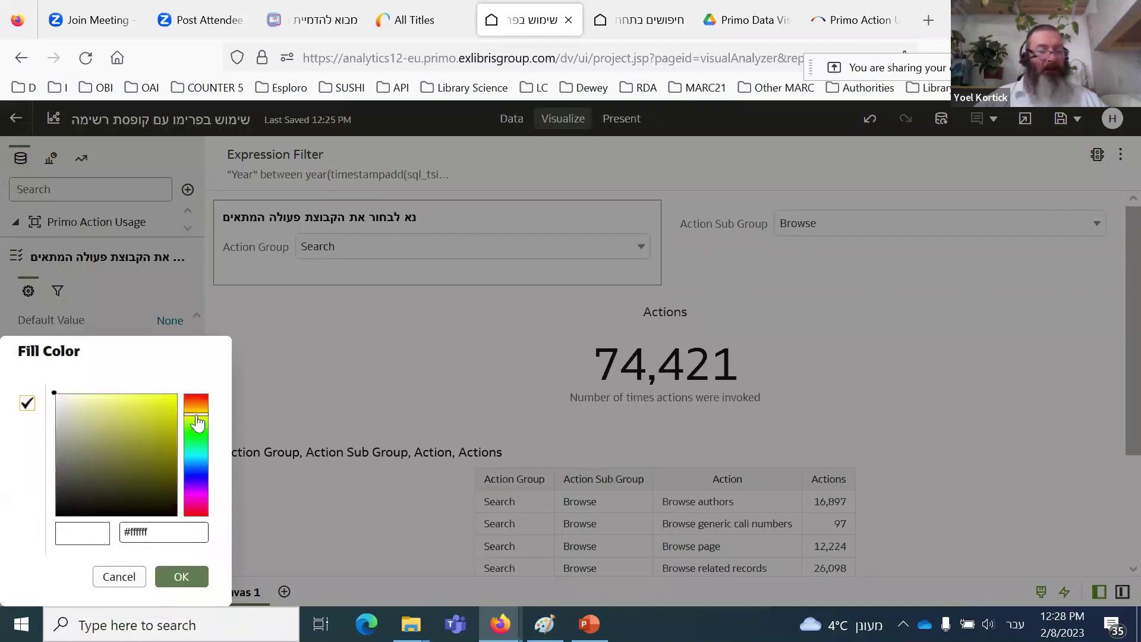
click(155, 416)
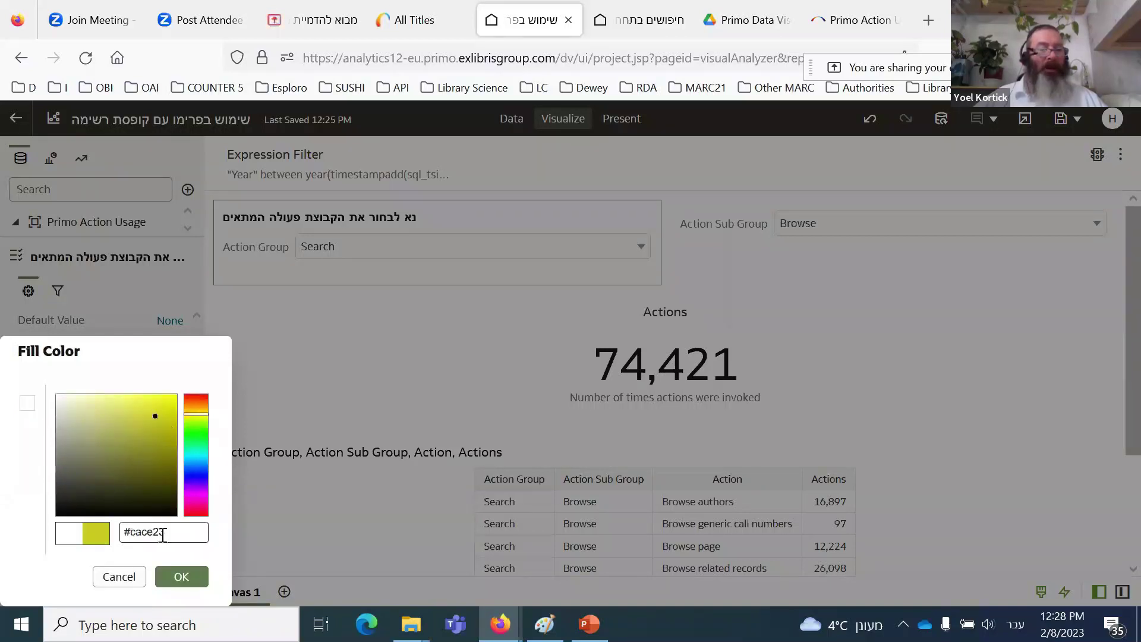
click(178, 575)
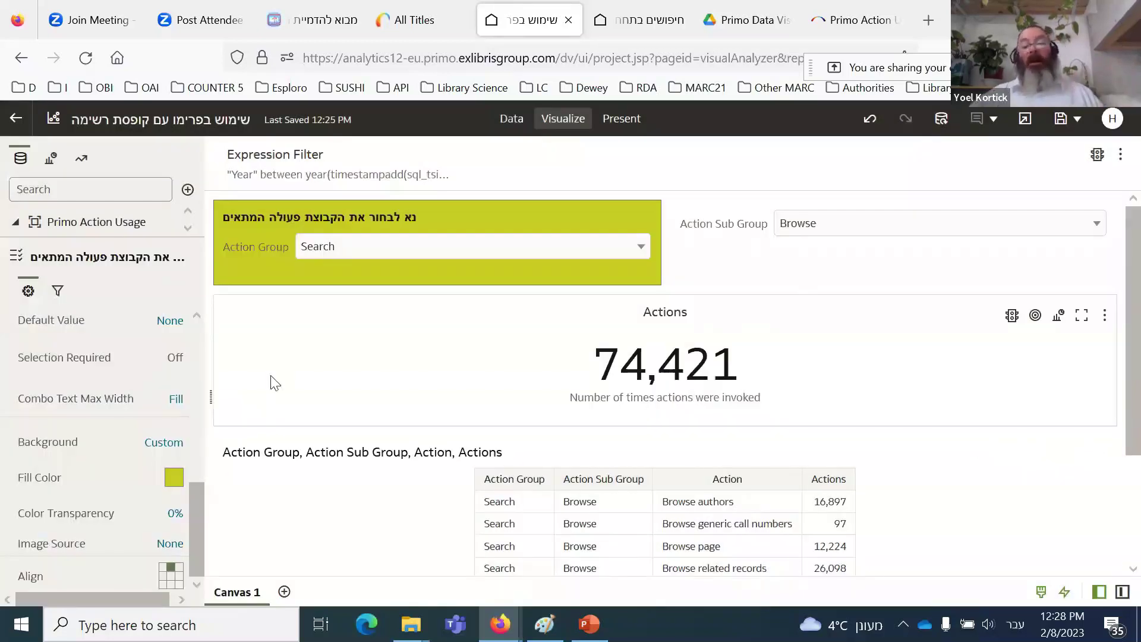
Step: Copy the custom title text of the Action Group list box
click(799, 269)
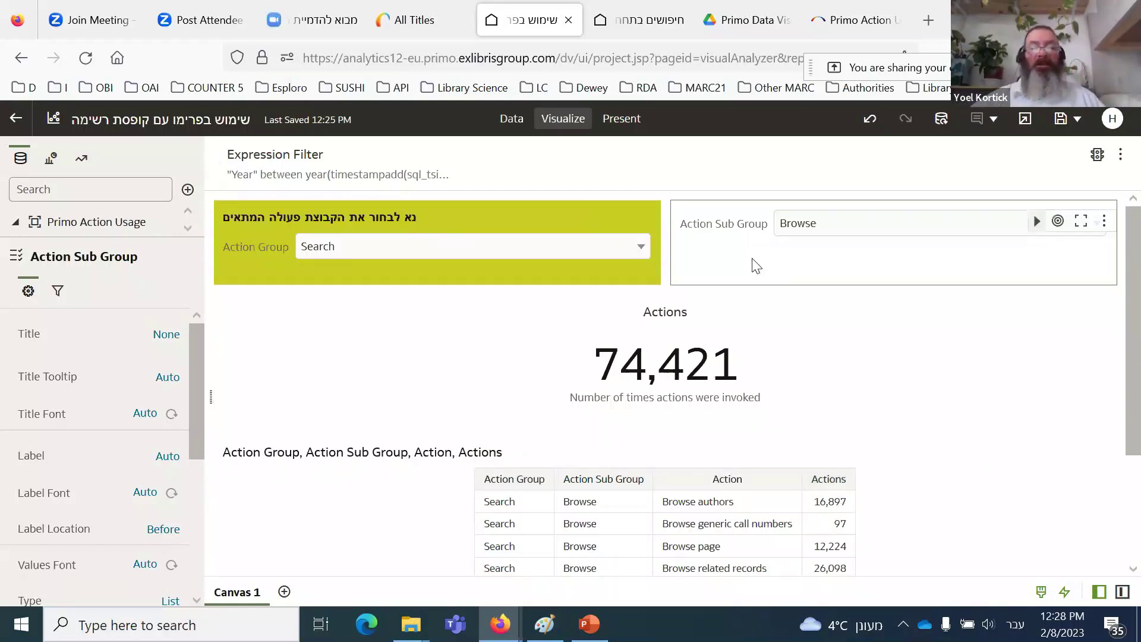
click(486, 216)
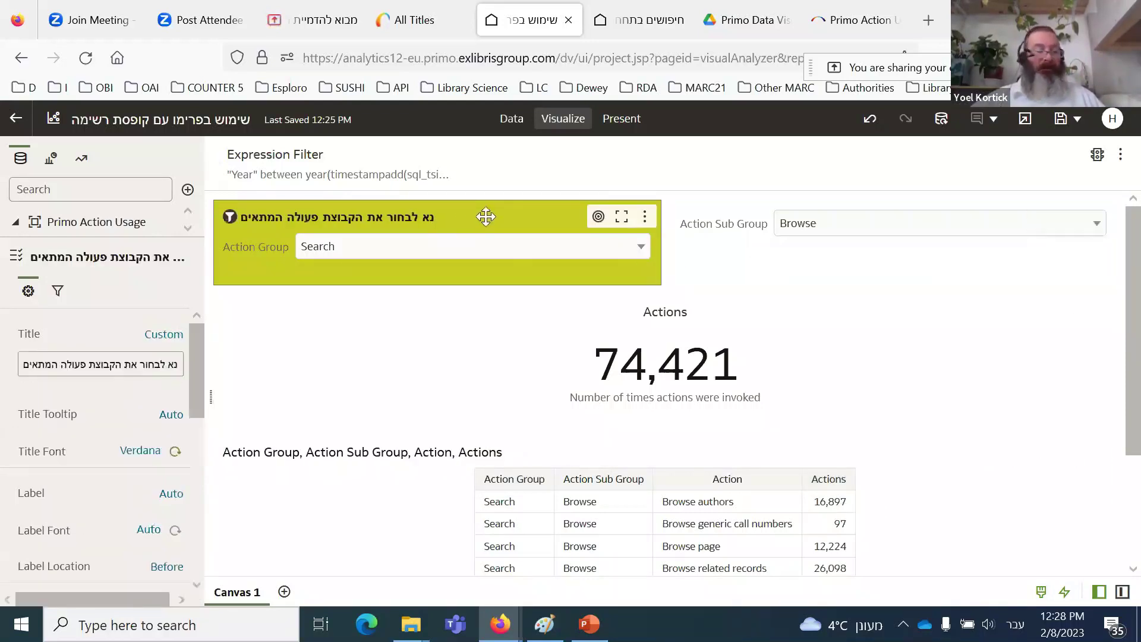
triple_click(117, 363)
key(ctrl+c)
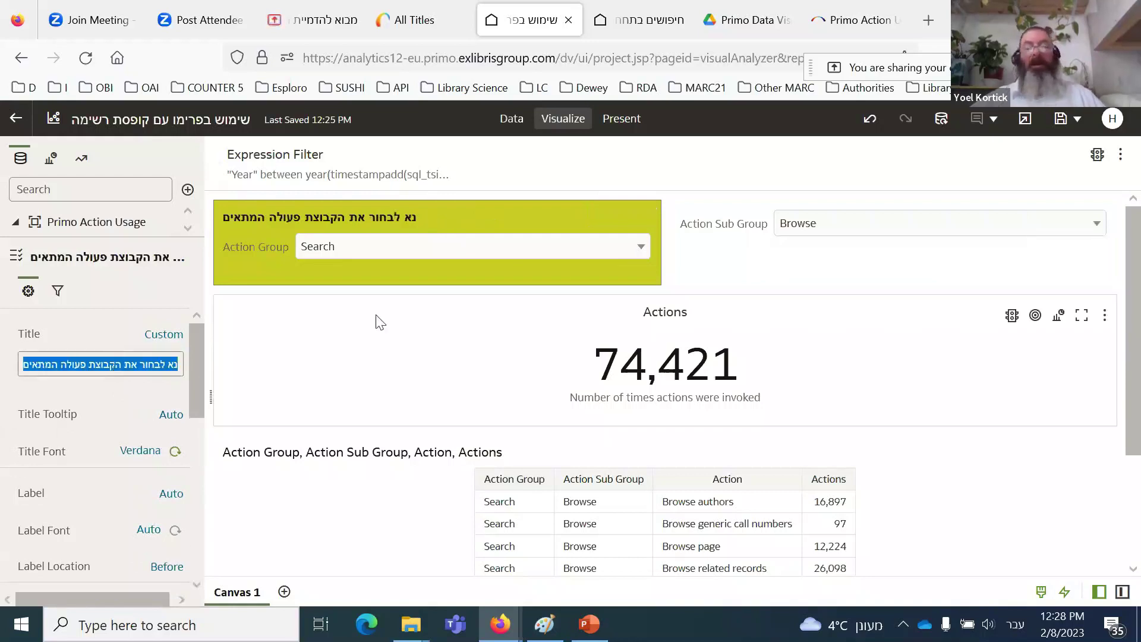
Step: Give the Action Sub Group list box a custom title adapted from the copied text: "נא לבחור את תת קבוצת הפעולה המתאים"
click(760, 275)
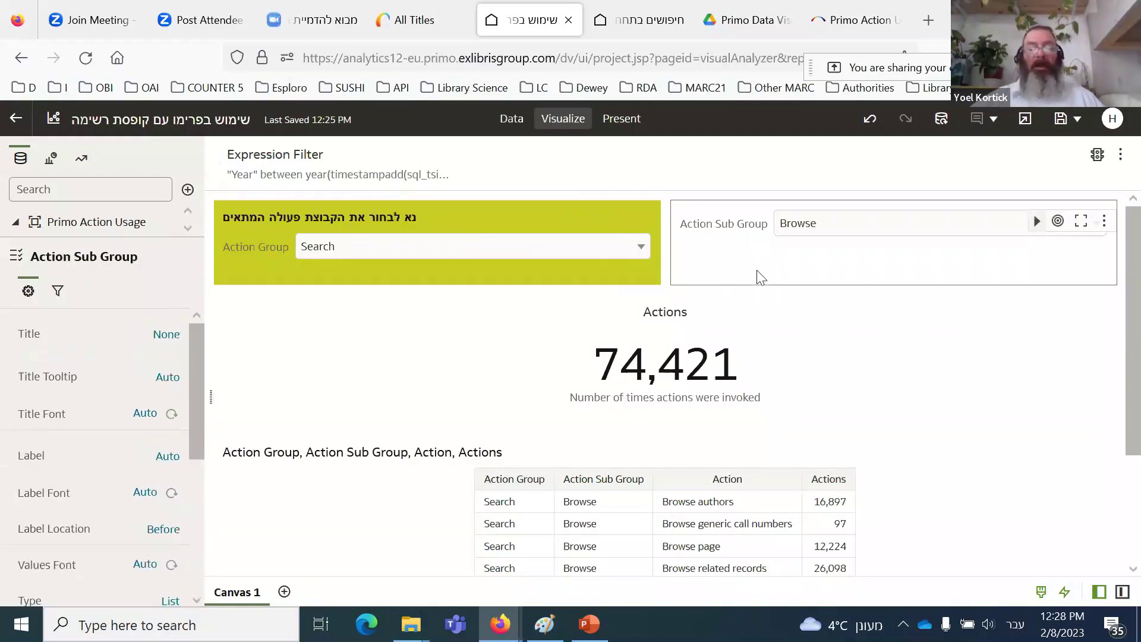
click(167, 337)
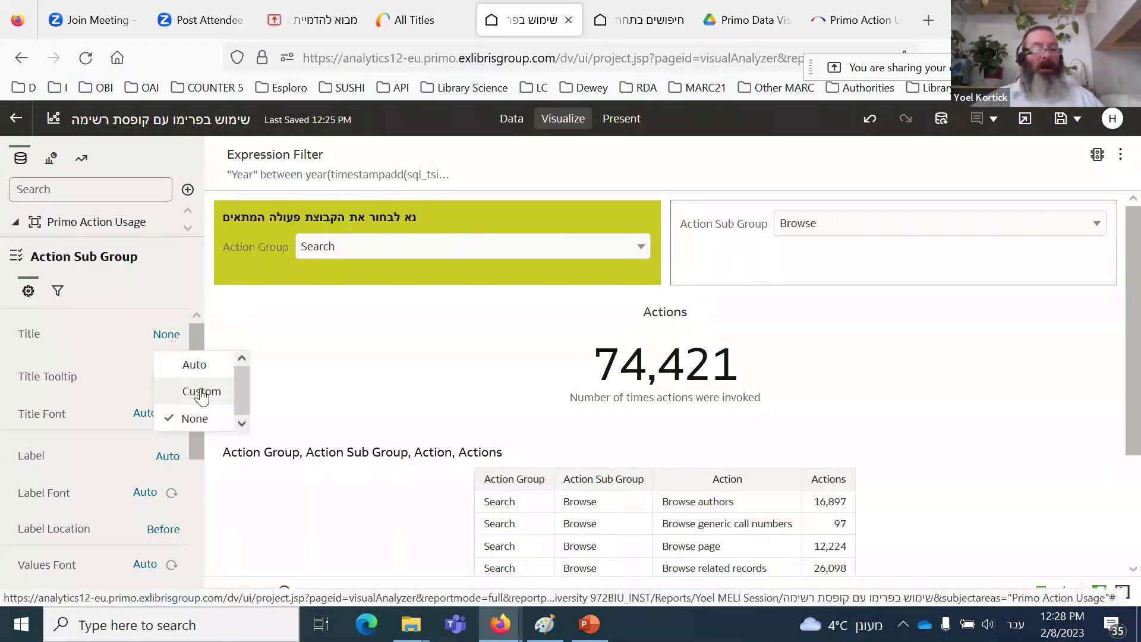
click(197, 390)
drag(153, 371, 2, 358)
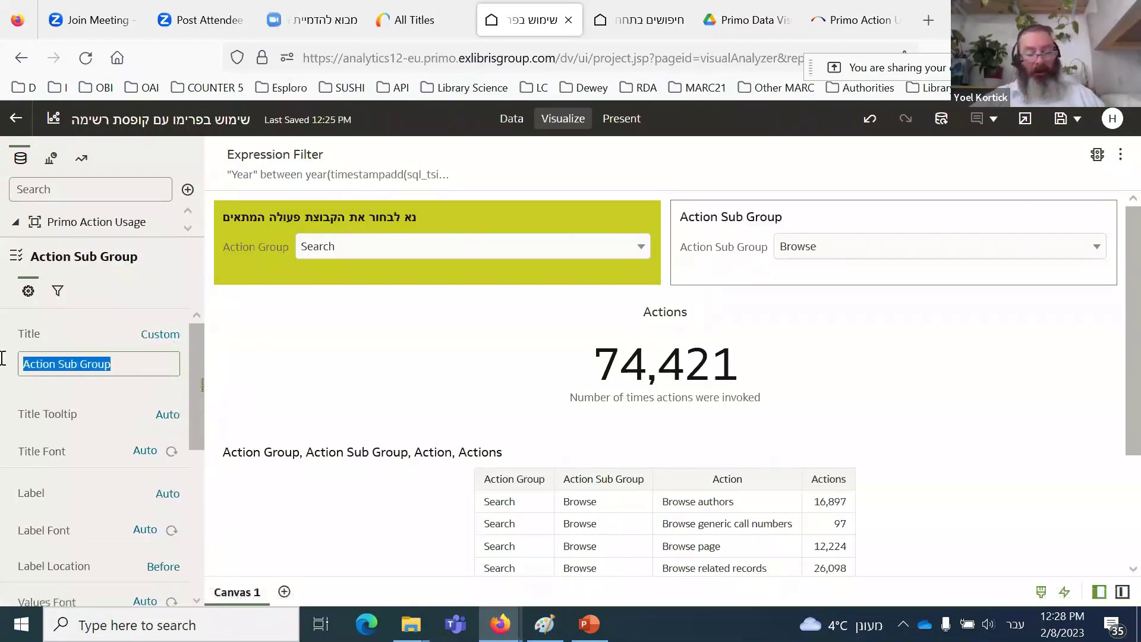
key(ctrl+v)
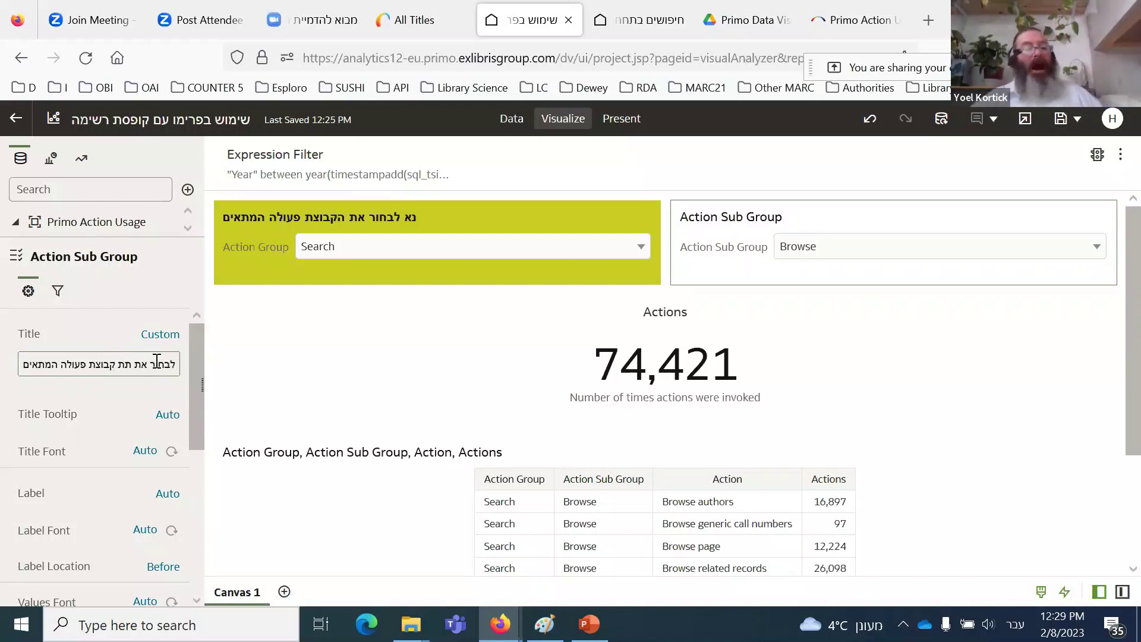
text(ה)
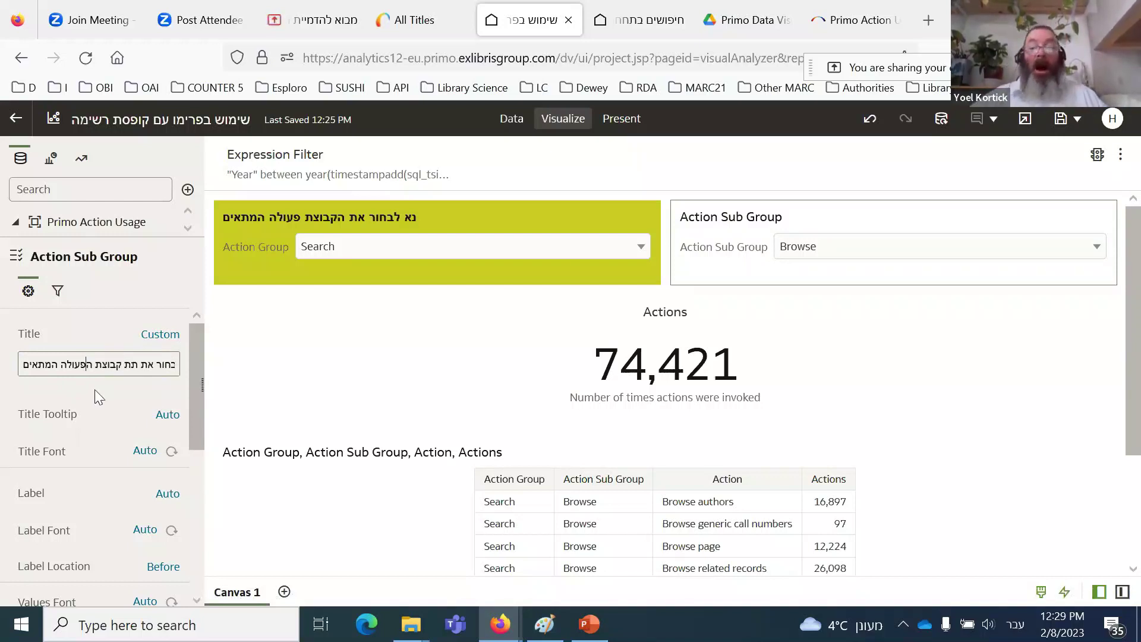
Step: Give the Action Sub Group list box a custom background with a bright yellow fill and save the workbook
scroll(105, 434, down, 5)
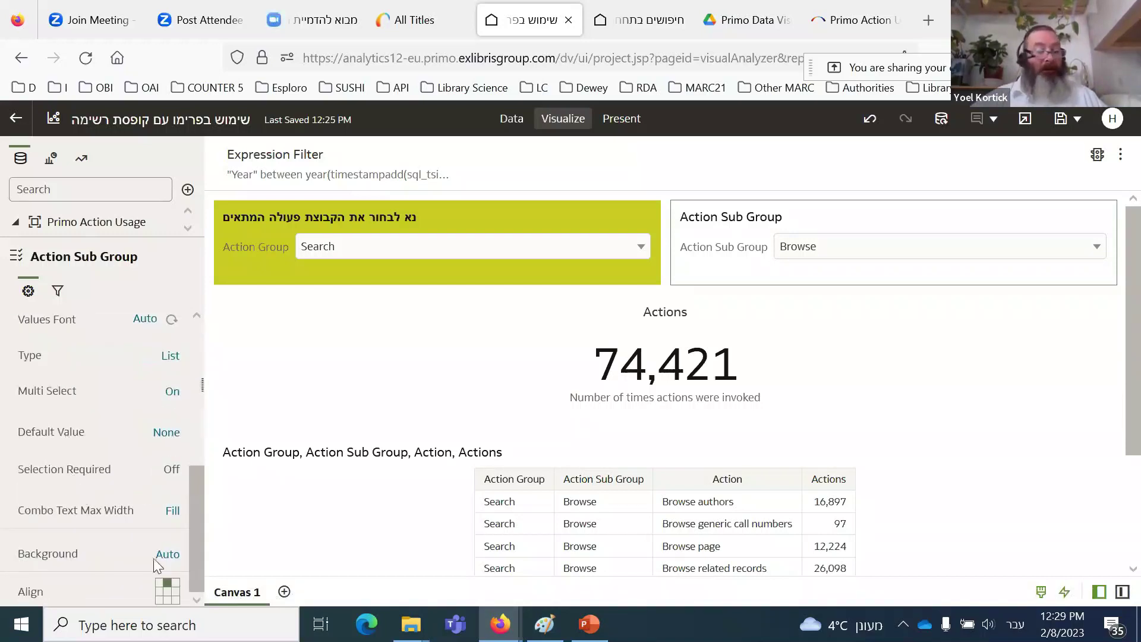
click(169, 558)
click(198, 522)
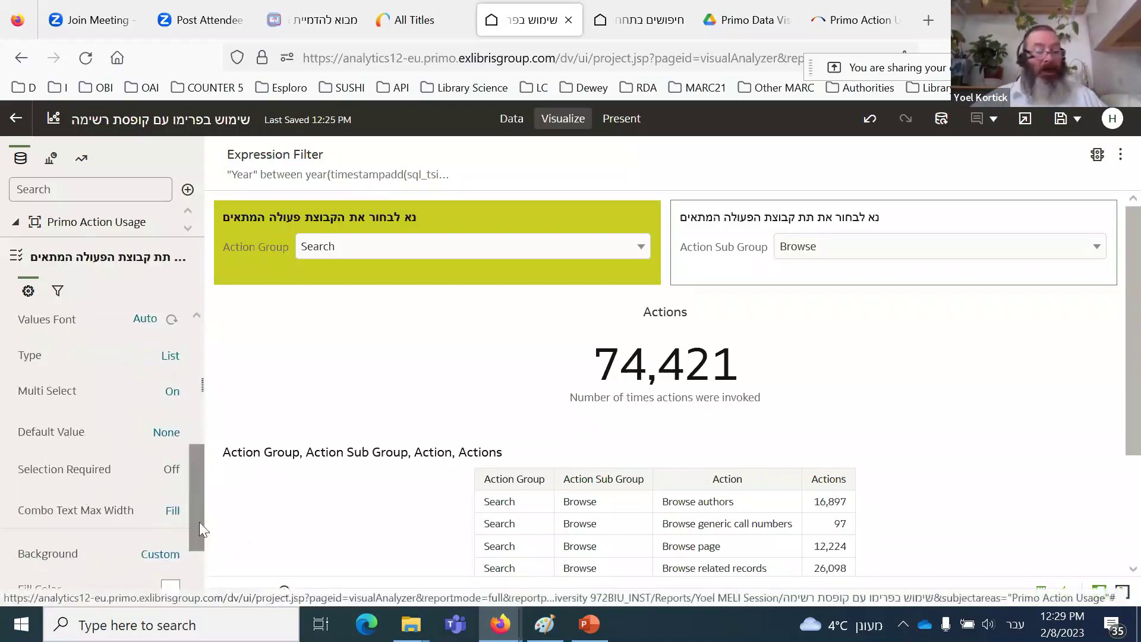
scroll(187, 536, down, 2)
click(171, 494)
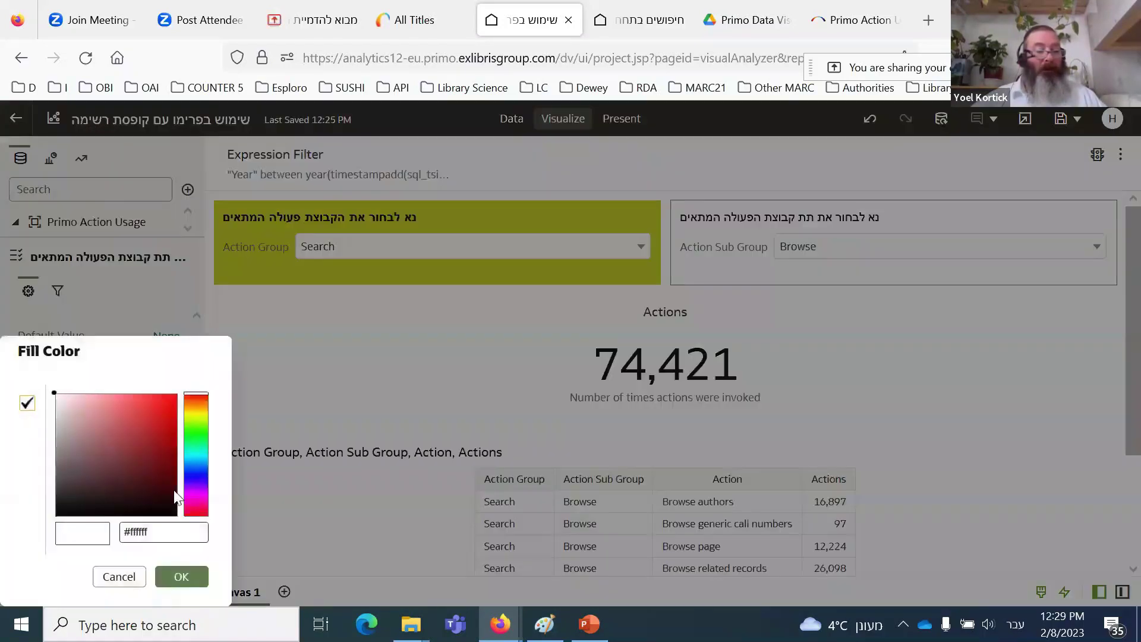
click(195, 413)
click(162, 413)
click(179, 574)
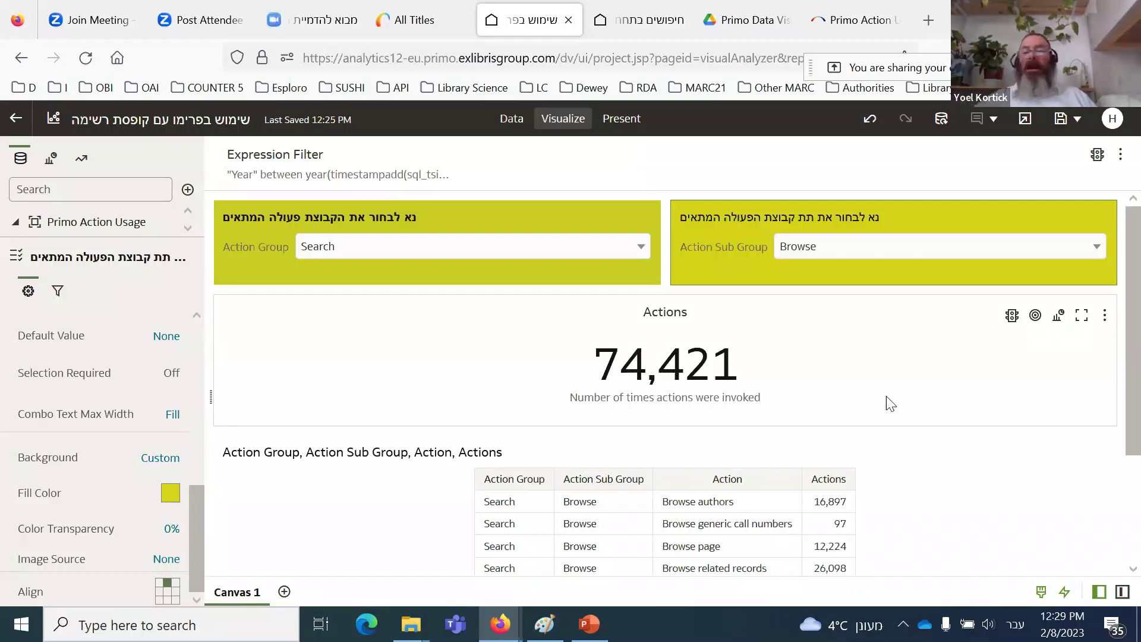
click(1062, 119)
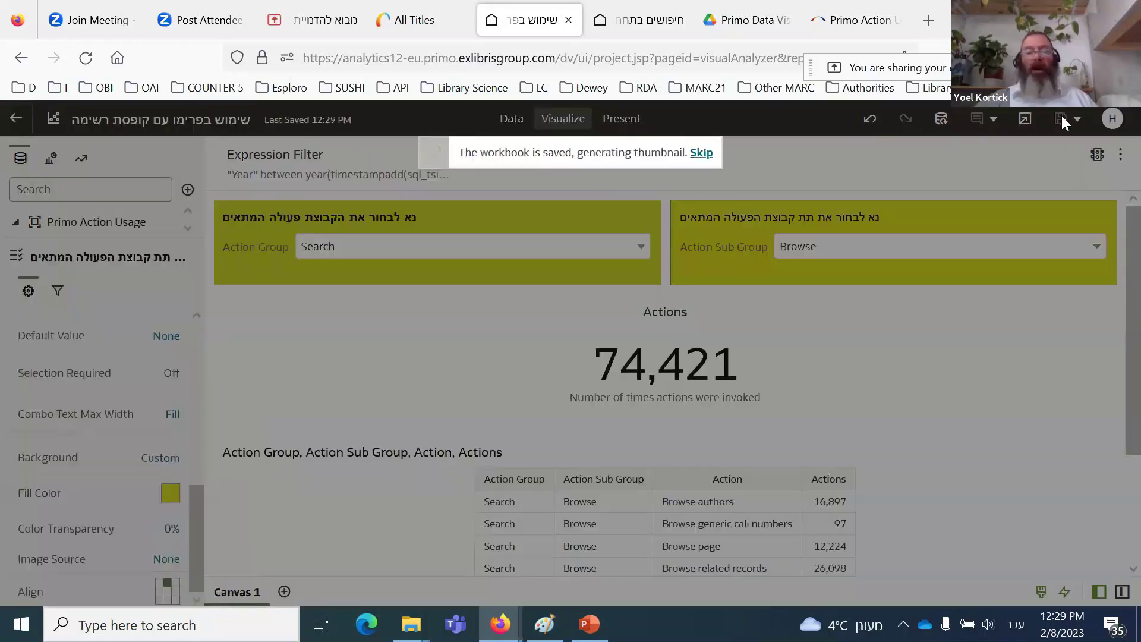
Step: Switch to the Zoom meeting and check the participants list and the questions in the meeting chat
click(315, 20)
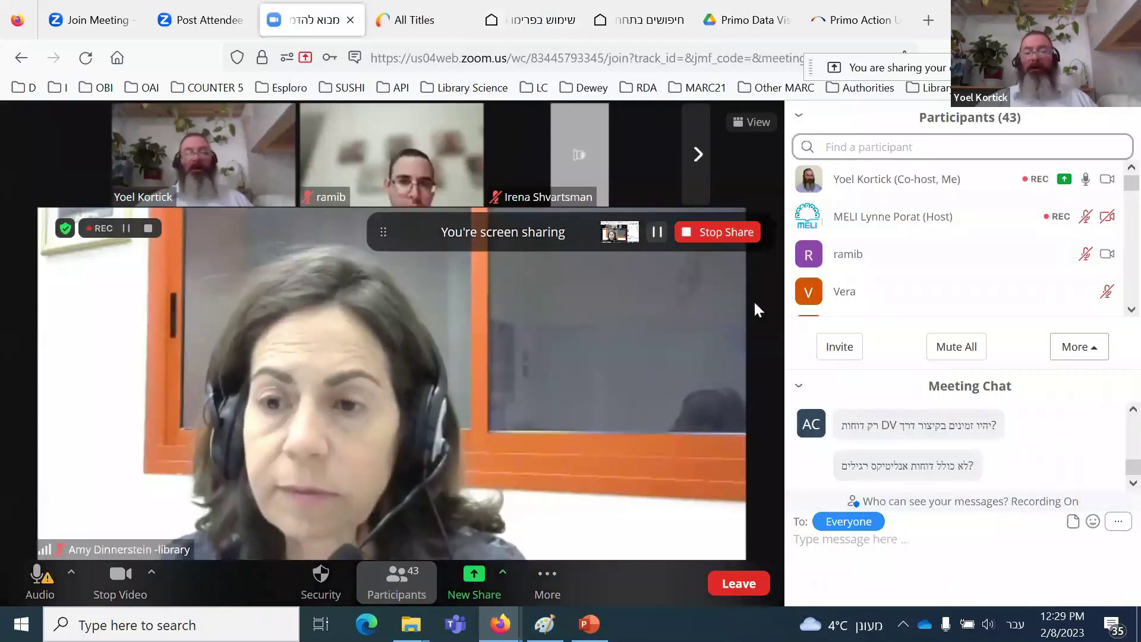
mouse_move(957, 300)
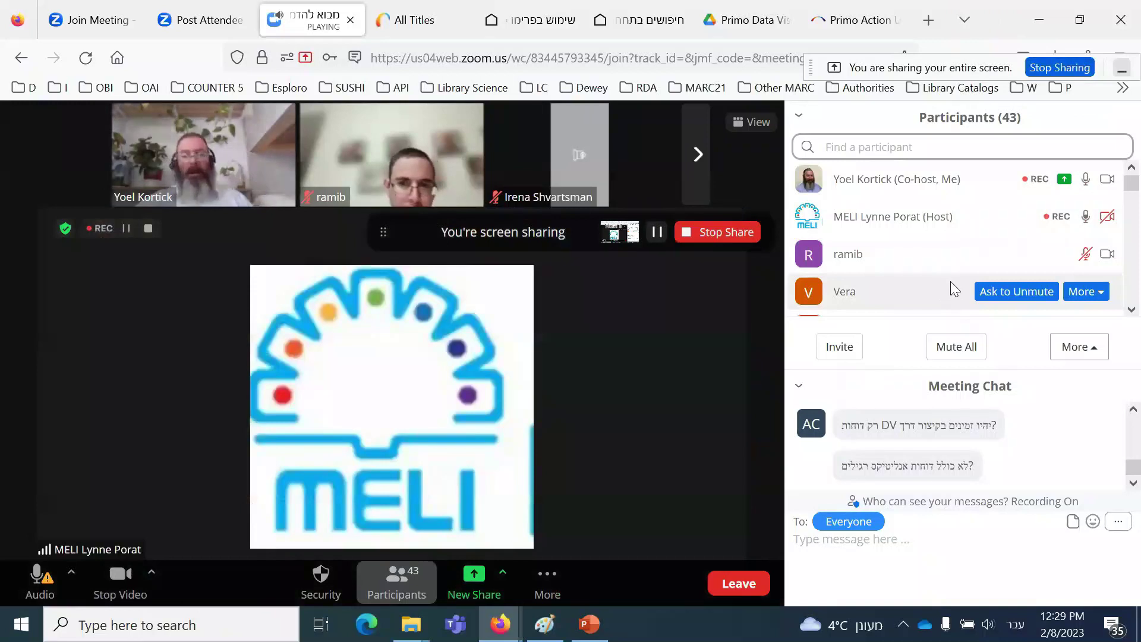
mouse_move(1033, 463)
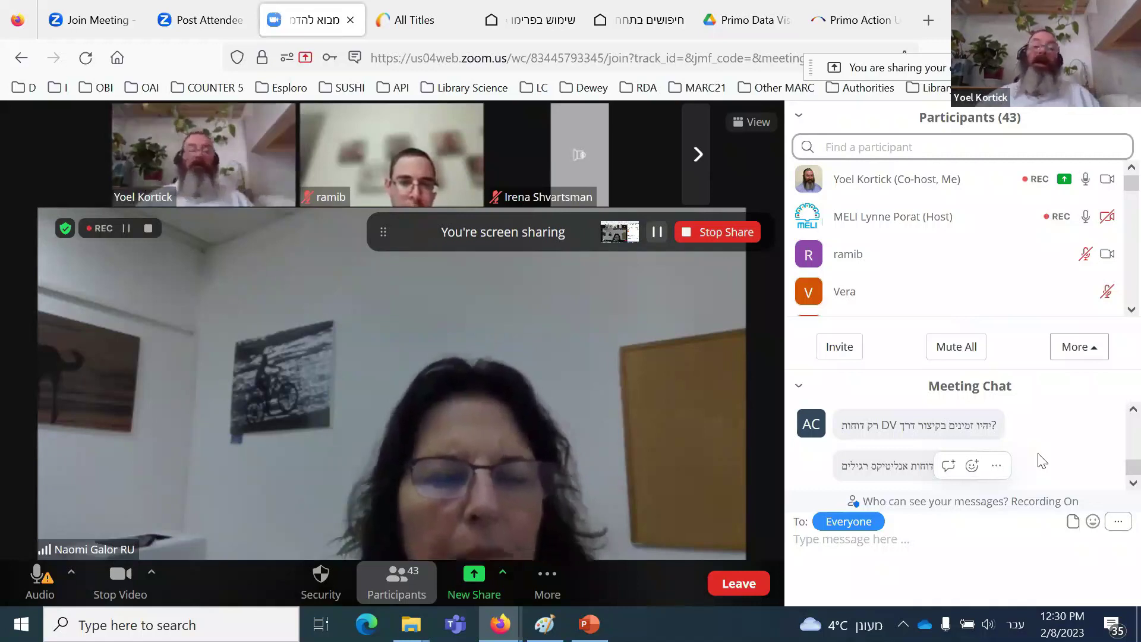
mouse_move(985, 186)
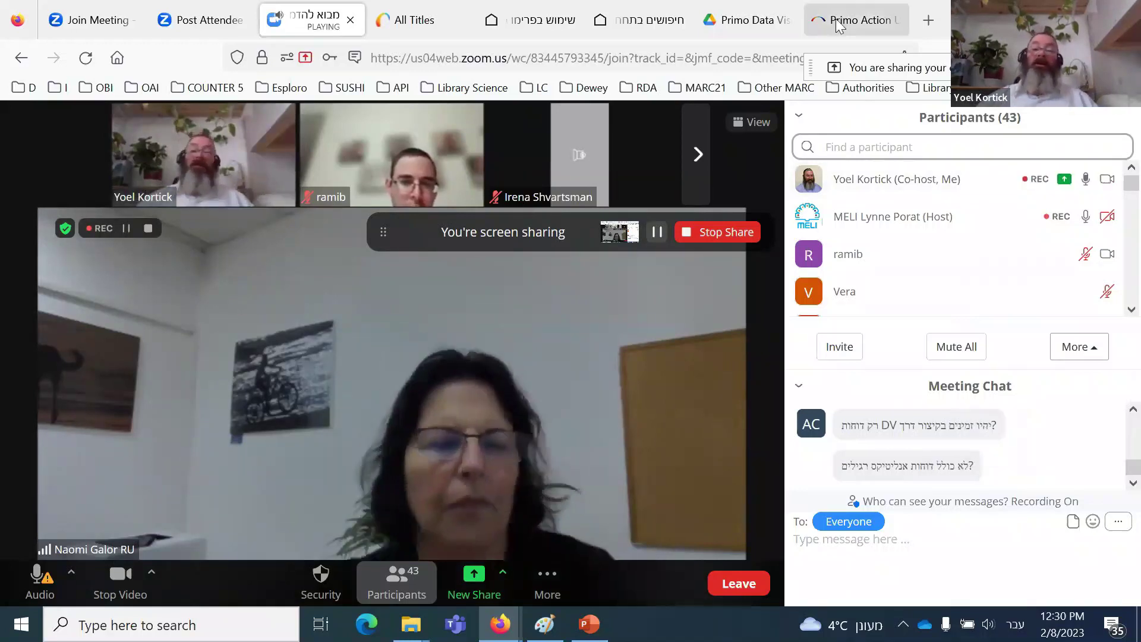
Step: Return to the workbook and remove Search from the Action Group list box's selections
click(523, 23)
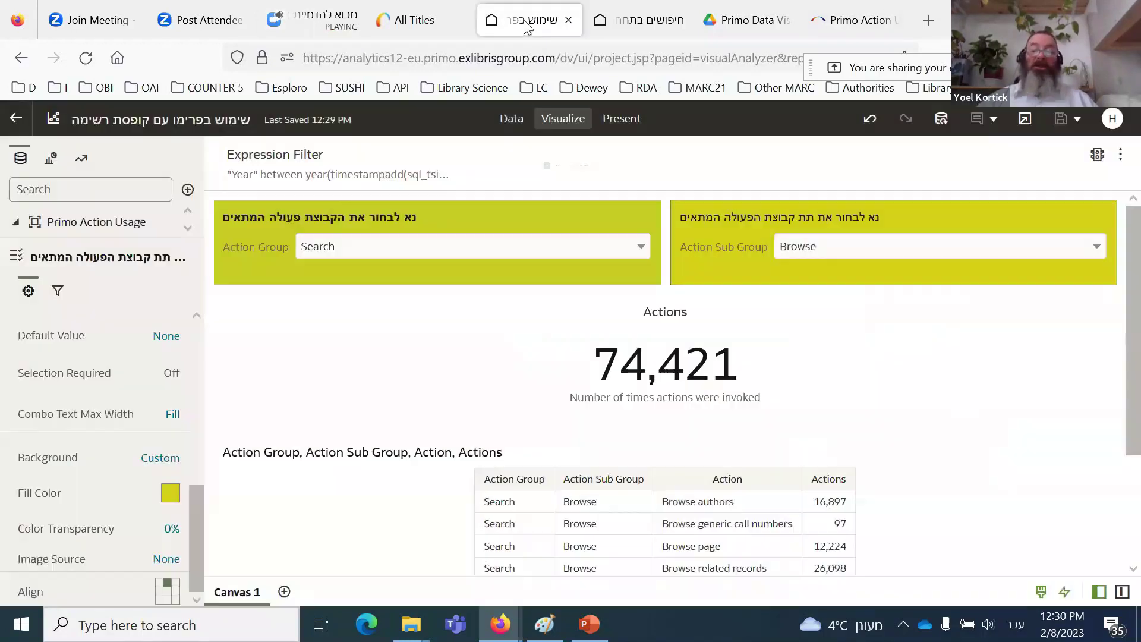
click(612, 248)
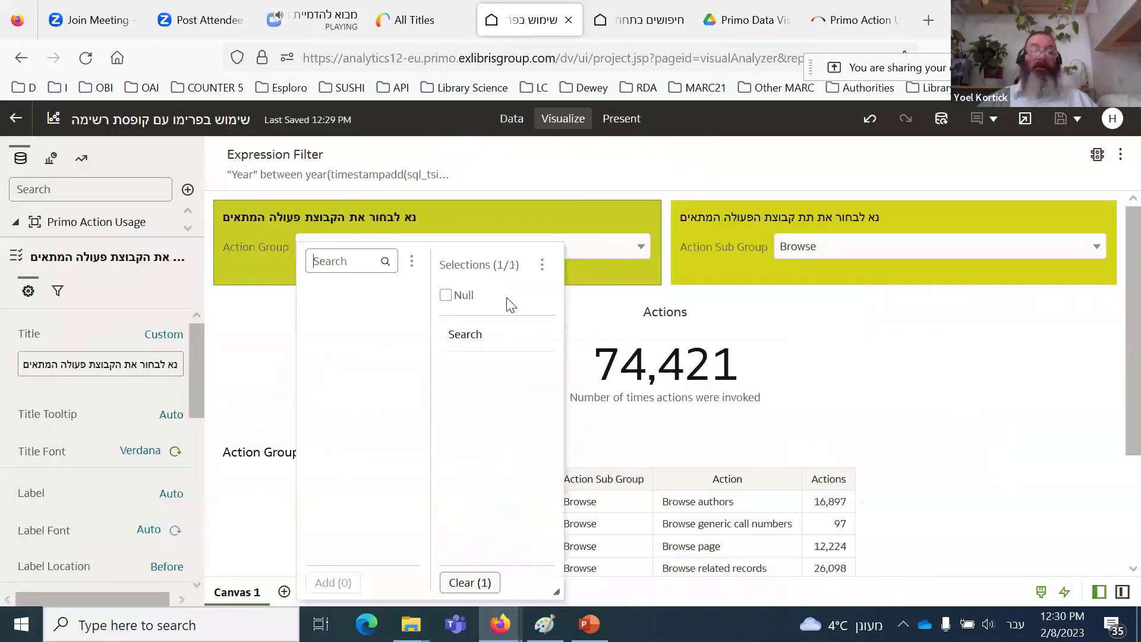
click(478, 335)
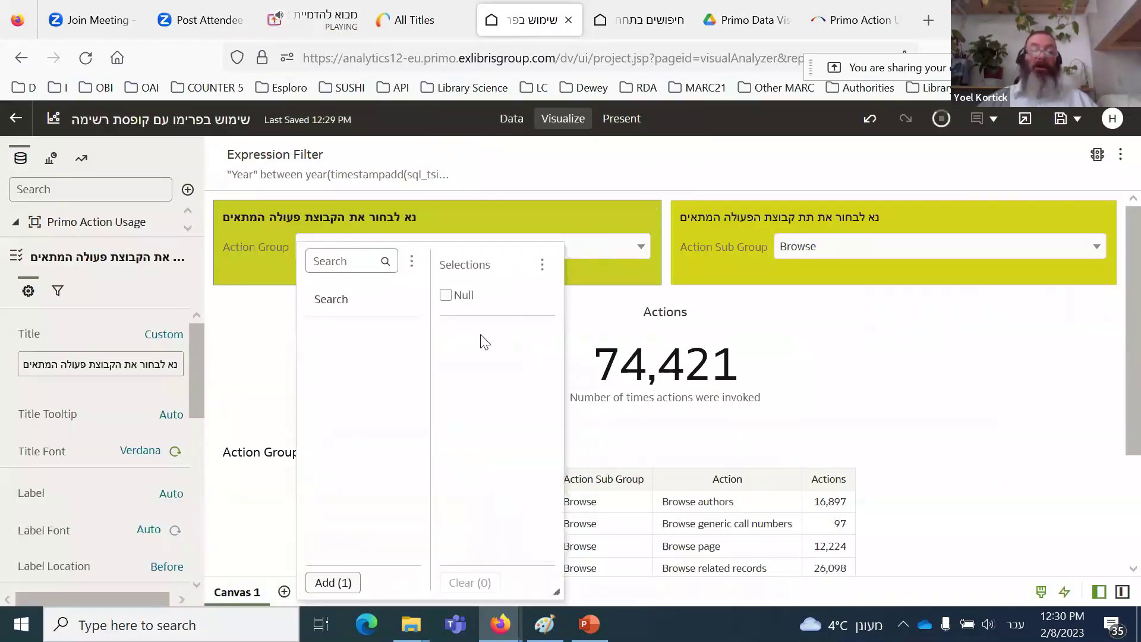
Step: Remove Browse from the Action Sub Group list box's selections and view the unfiltered actions table
click(975, 409)
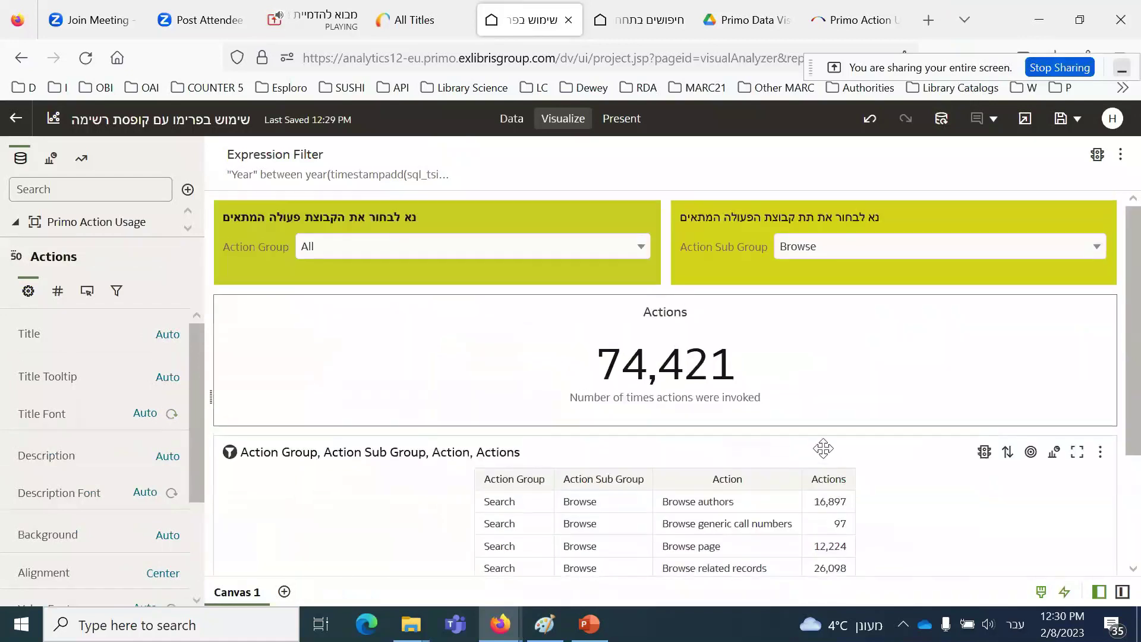
click(851, 253)
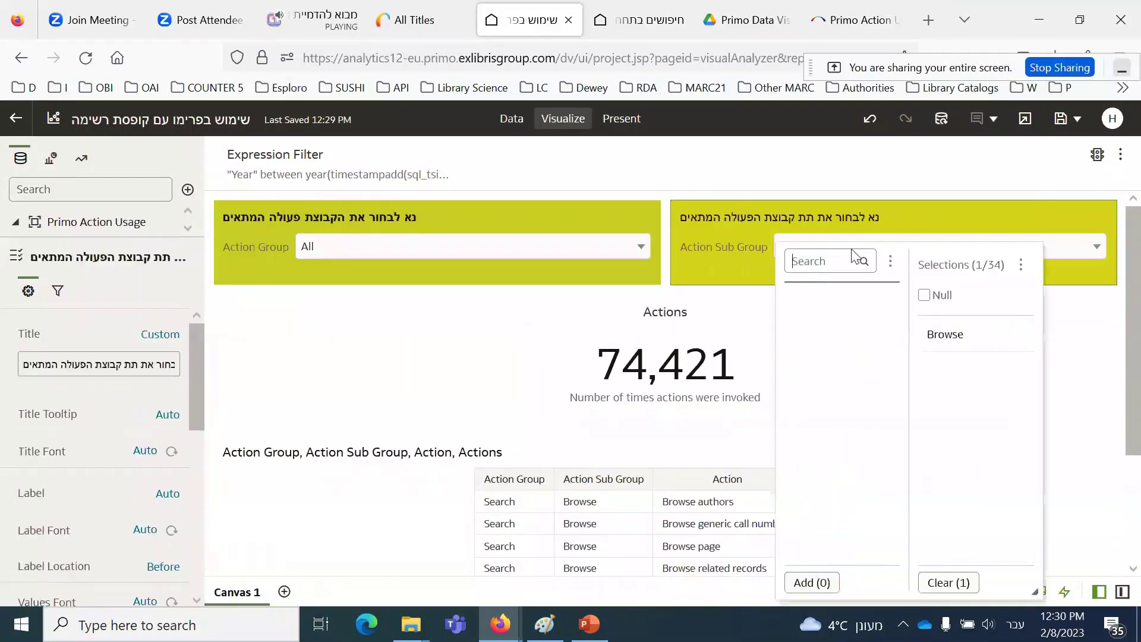
click(945, 334)
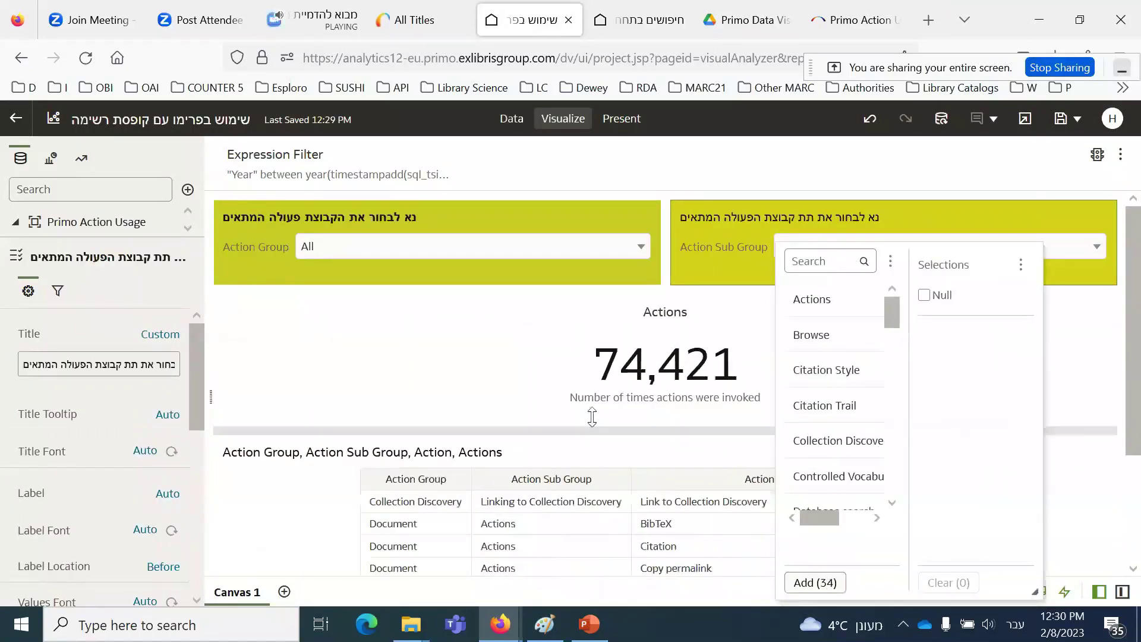
click(479, 400)
drag(1134, 367, 1138, 471)
mouse_move(962, 372)
mouse_down()
mouse_move(961, 474)
mouse_move(972, 379)
mouse_up()
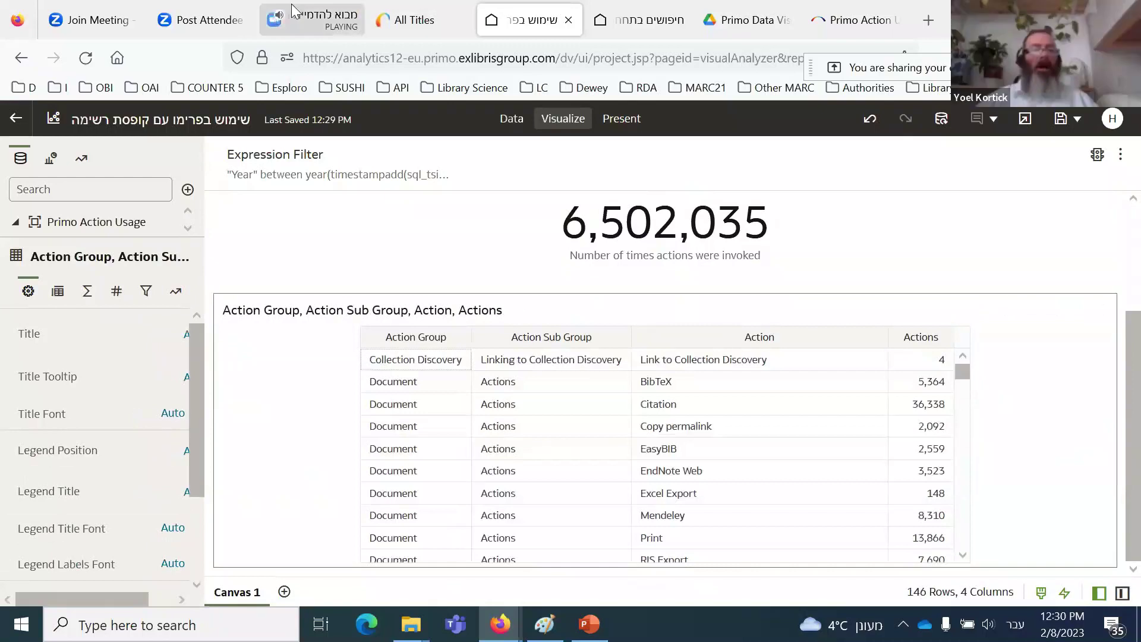
Step: Switch to the Zoom meeting and read the chat questions about shortcuts and reports, checking the participants list
click(328, 23)
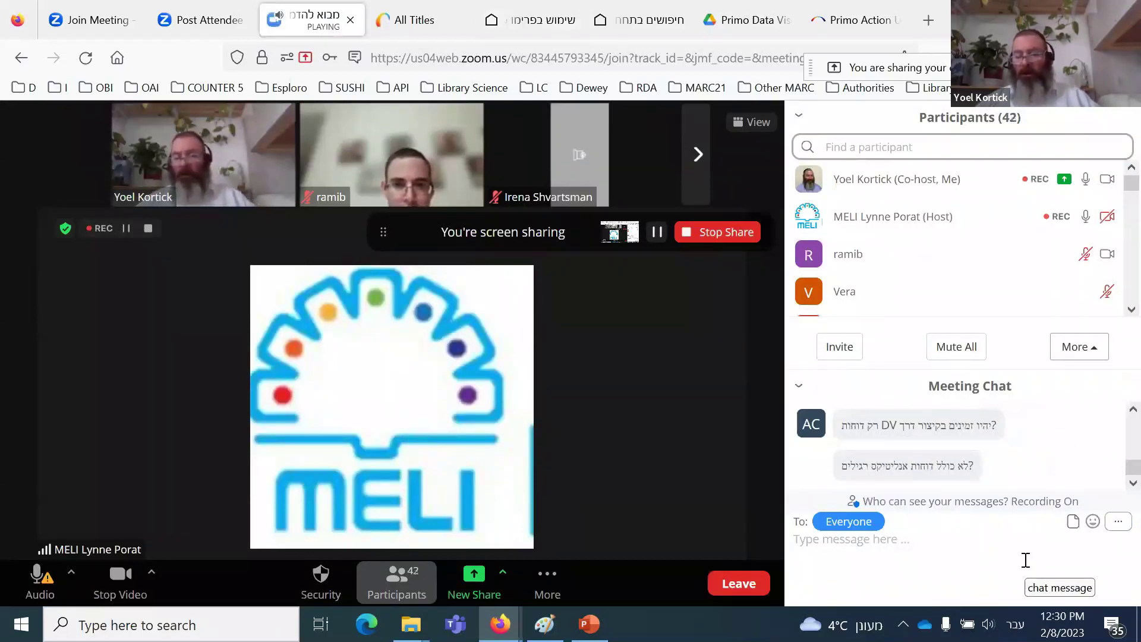
scroll(1037, 458, up, 1)
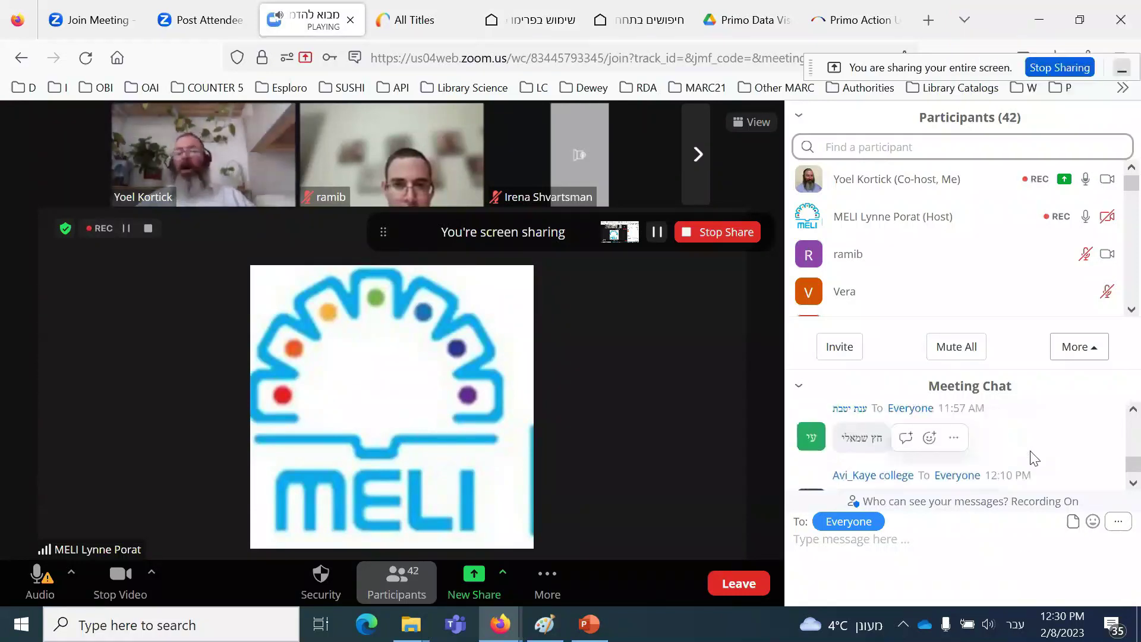
scroll(1037, 458, down, 1)
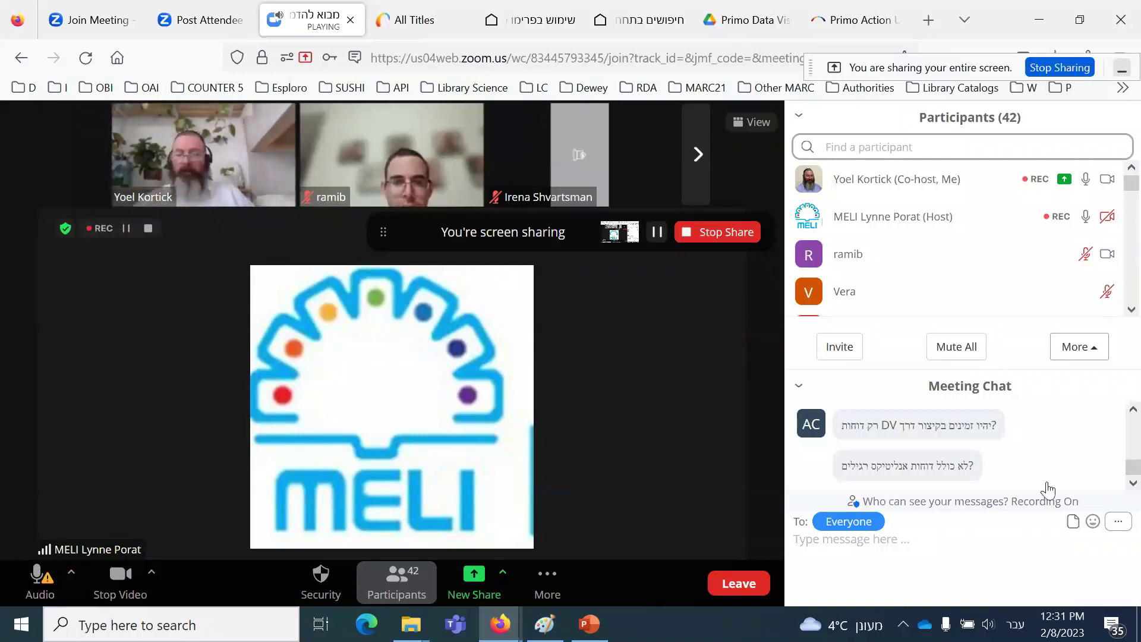
mouse_move(959, 288)
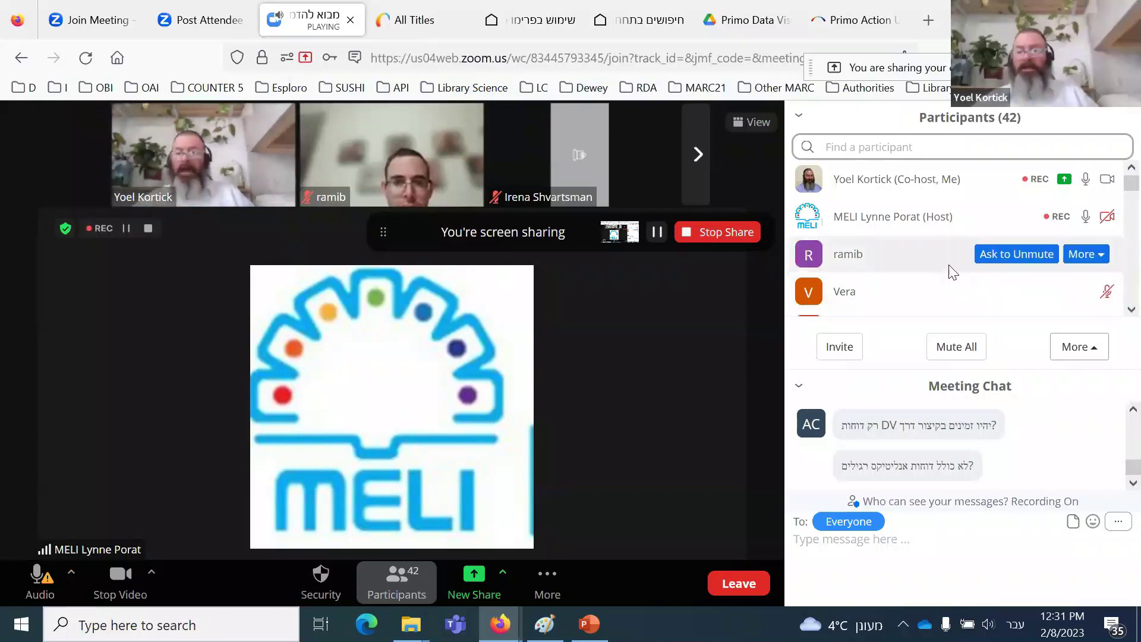
scroll(951, 266, down, 6)
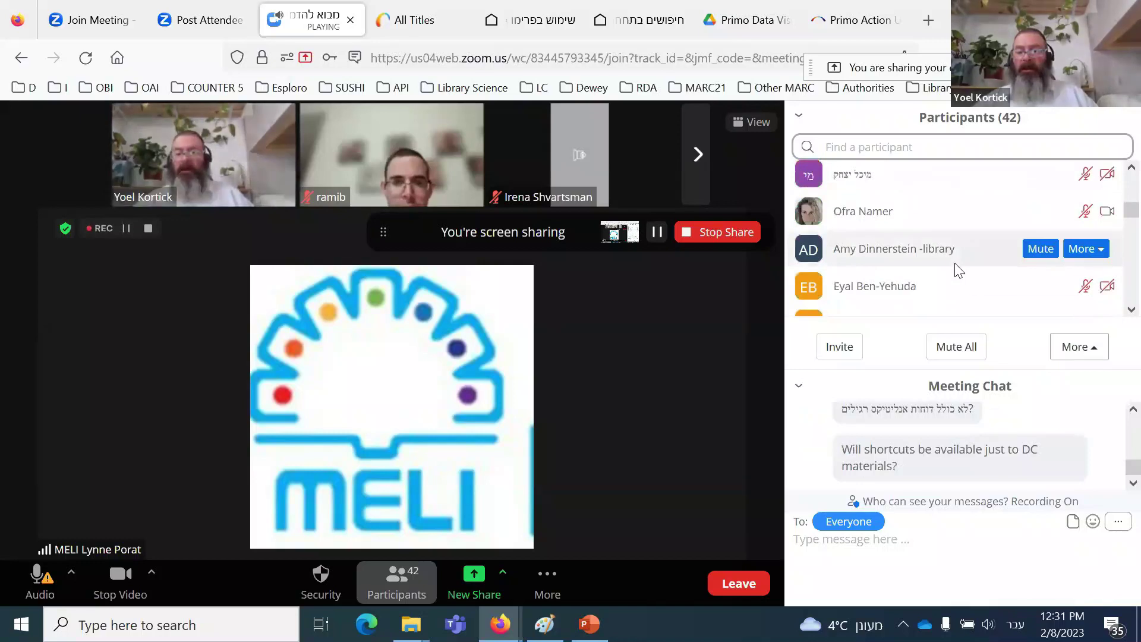
scroll(958, 270, down, 8)
scroll(961, 273, down, 2)
scroll(963, 271, up, 3)
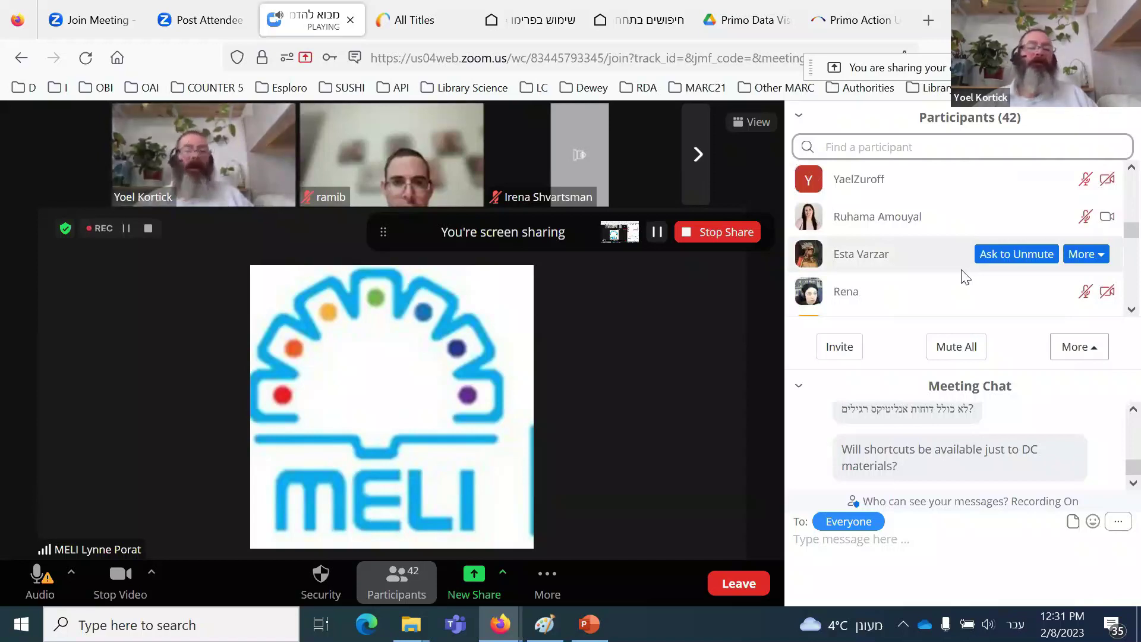
Step: Show the Analytics Object List in Alma and return to the Zoom meeting chat to check the messages
click(412, 22)
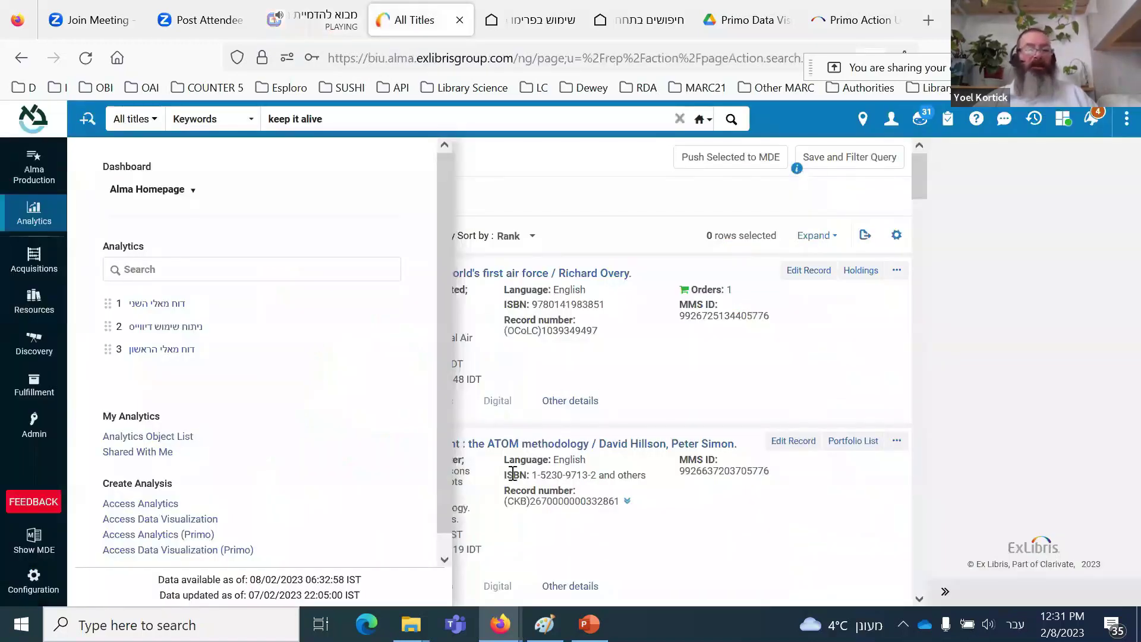
click(138, 439)
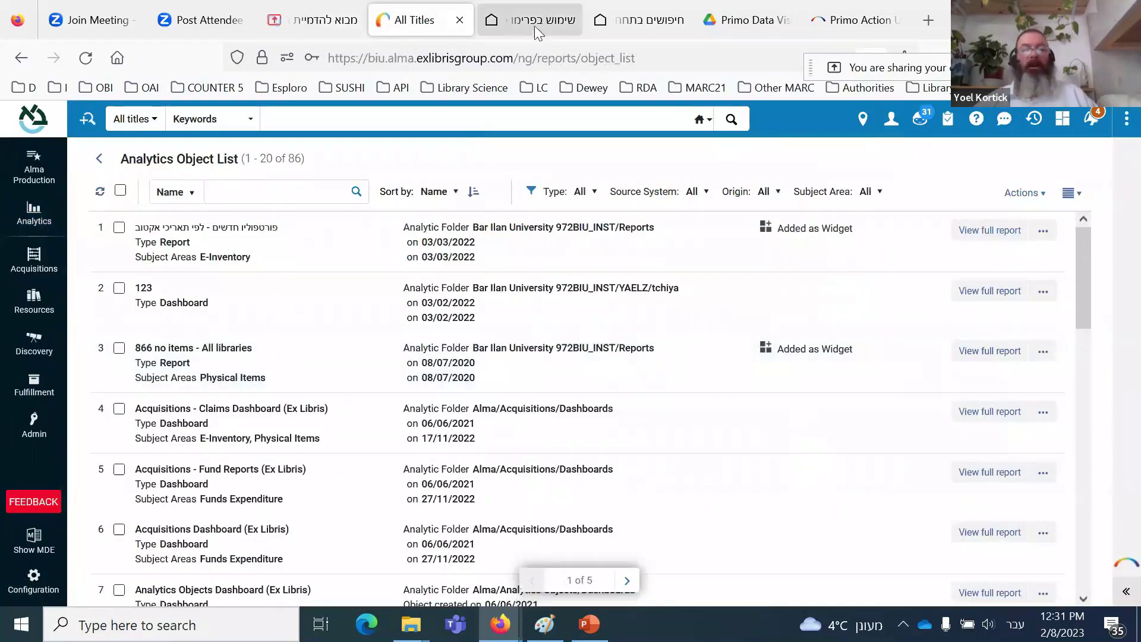
click(324, 20)
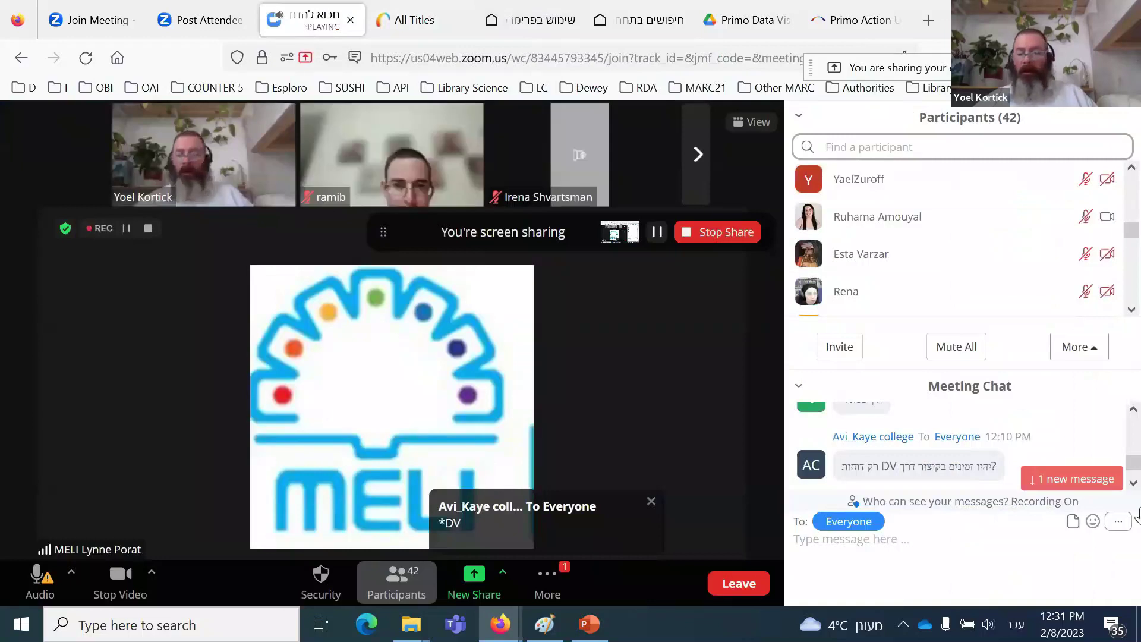
scroll(1058, 461, up, 5)
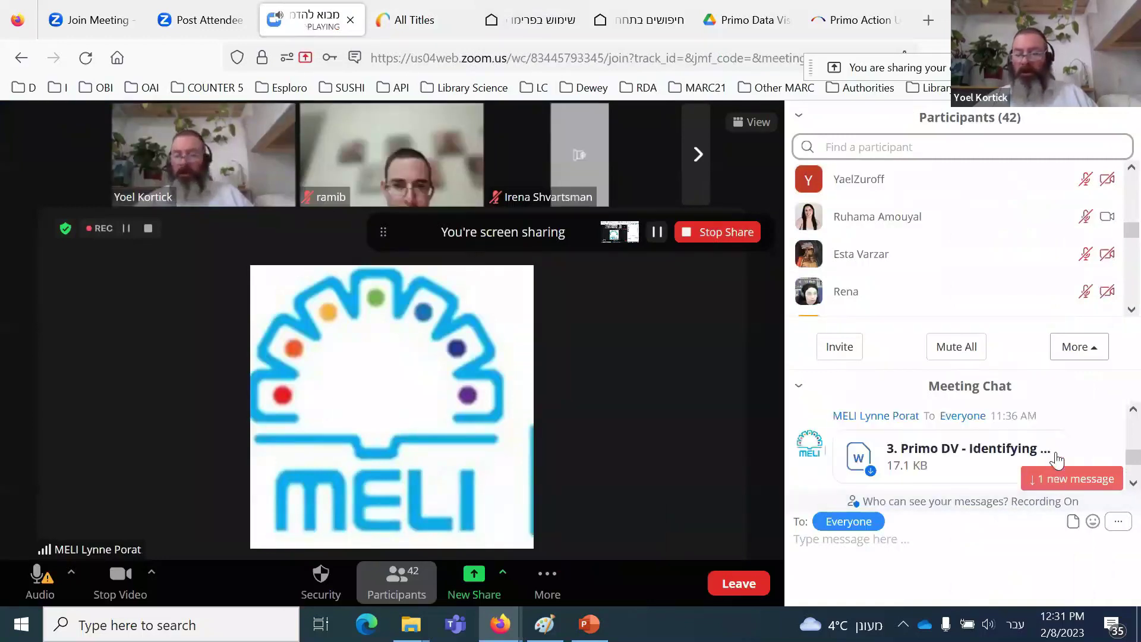
scroll(1057, 458, down, 5)
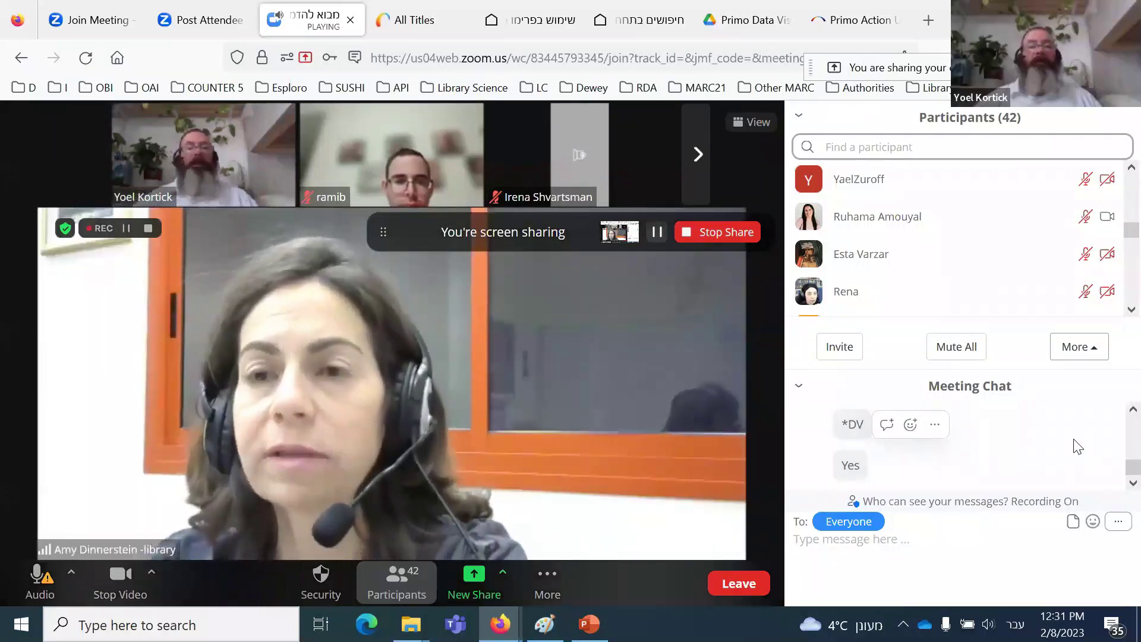
Step: Show the workbook's Data page and open the bookmarked ExLibrisLtd YouTube channel in a new browser tab
click(505, 22)
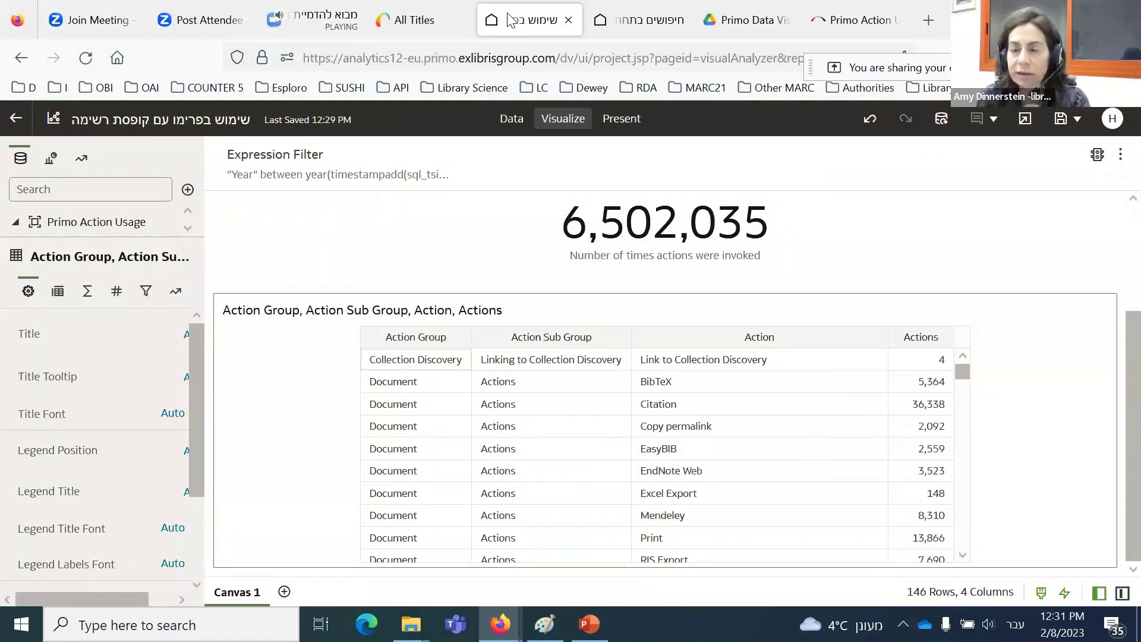
click(511, 122)
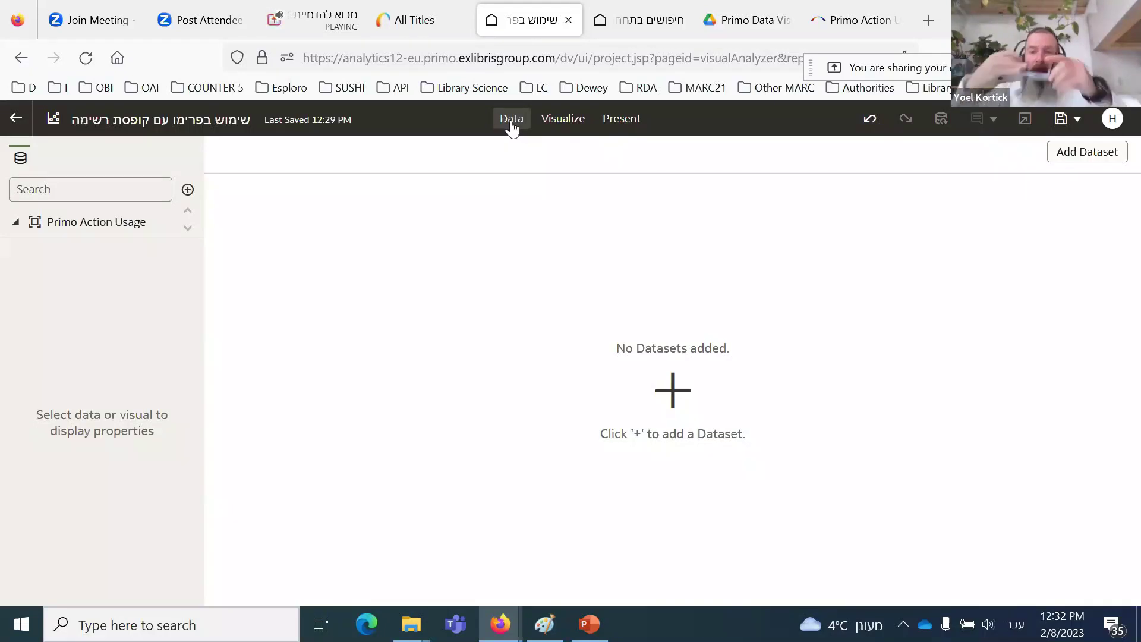
click(926, 20)
click(1130, 88)
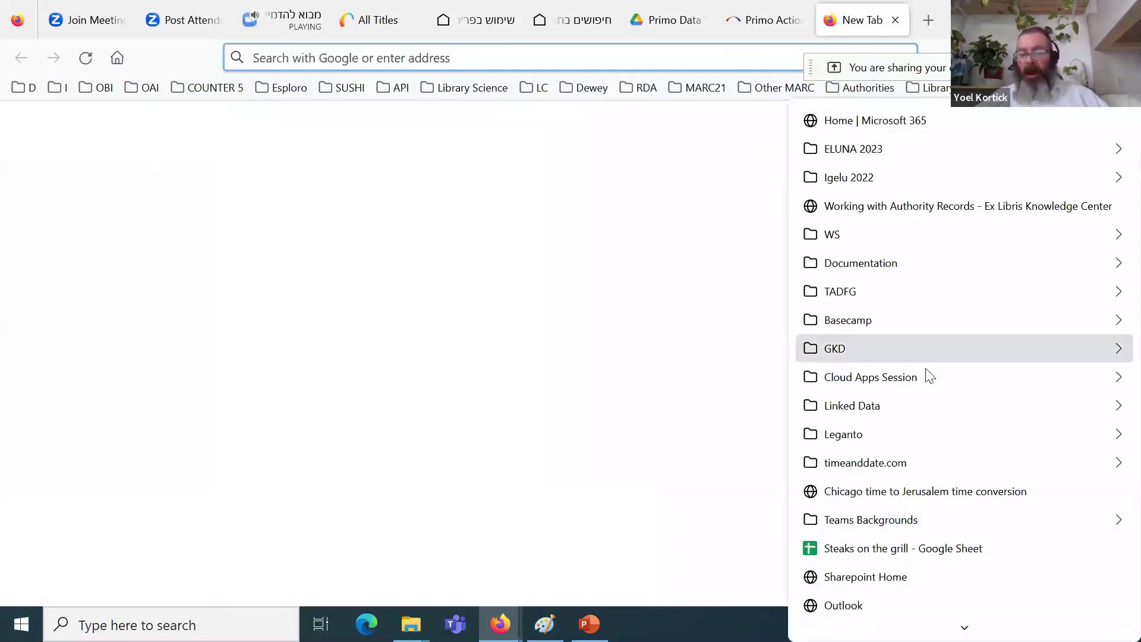
mouse_move(899, 267)
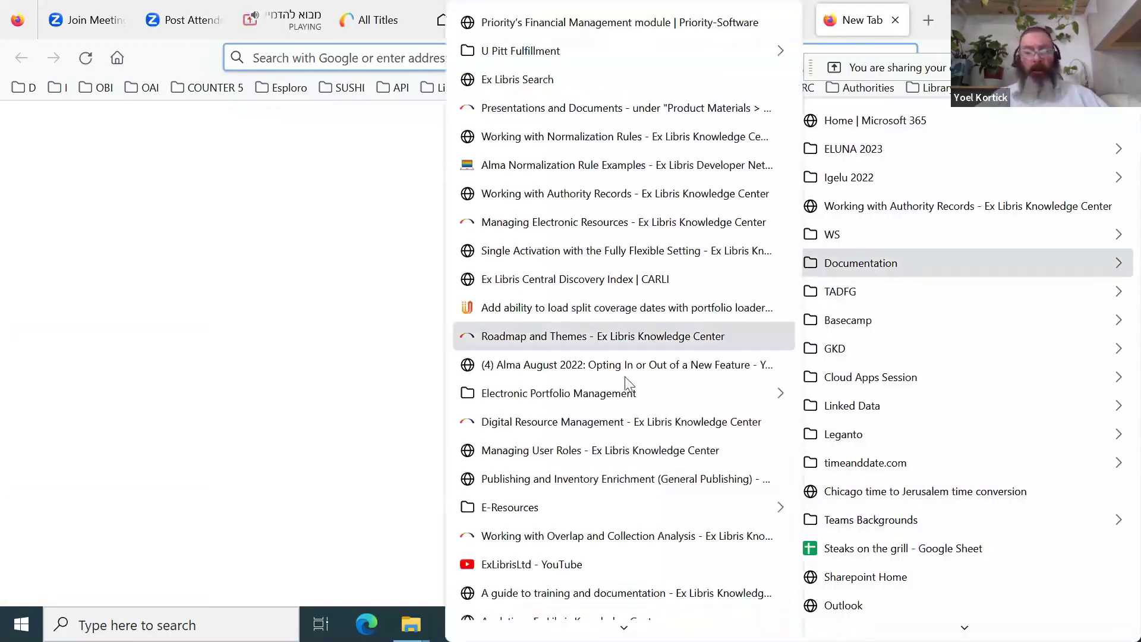
click(589, 565)
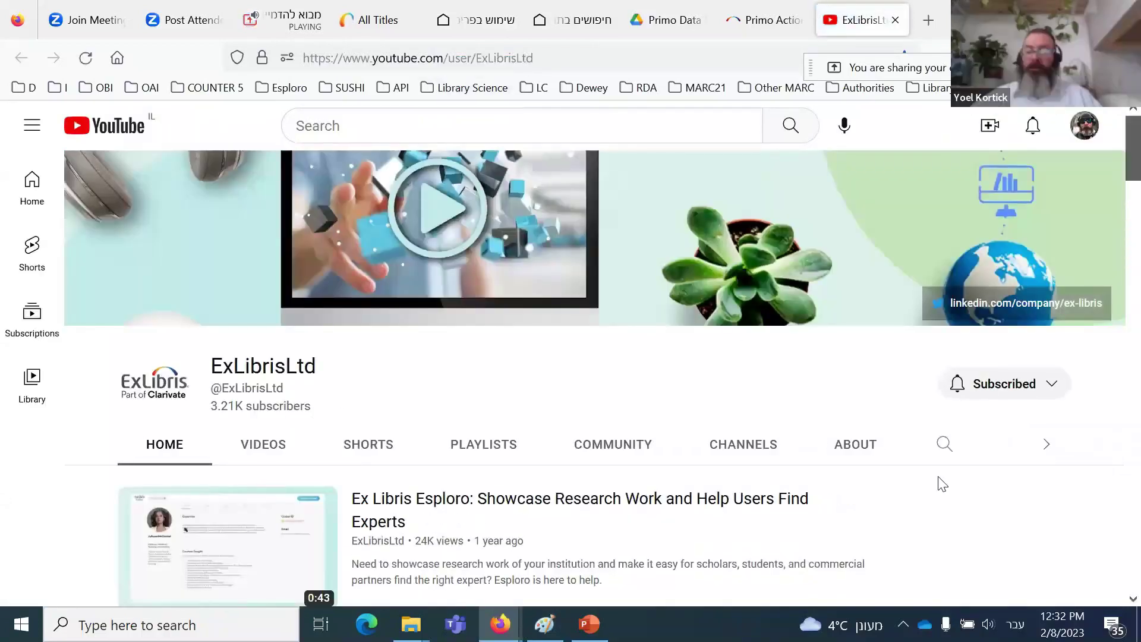
Step: Search the ExLibrisLtd channel for "data visualization input file" and look through the resulting videos
click(945, 444)
text(גש)
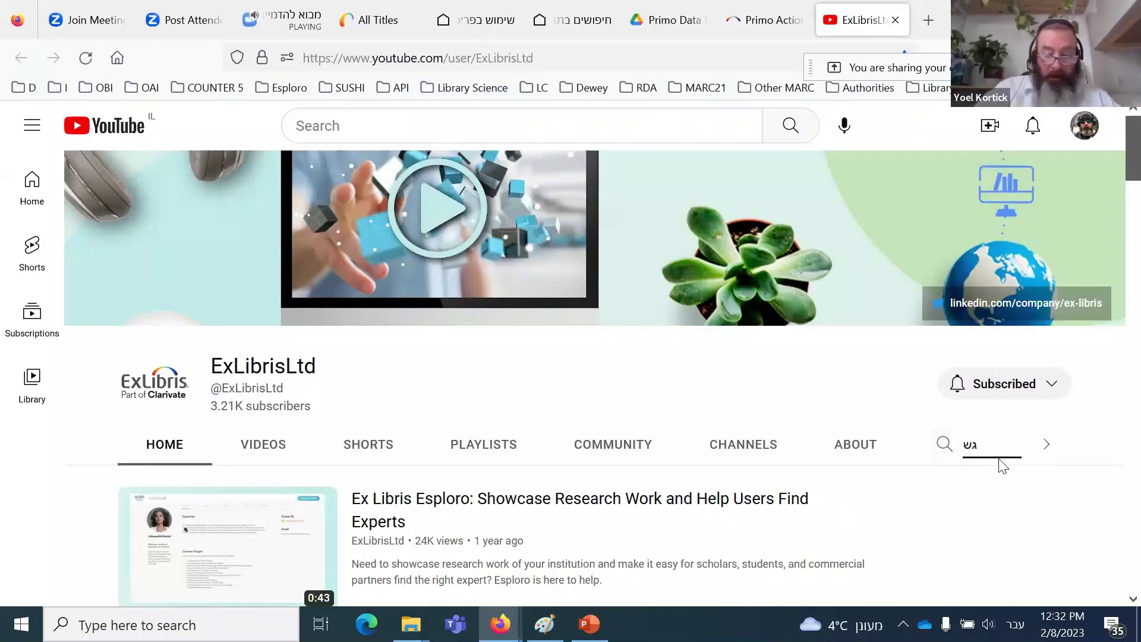
key(BackSpace)
key(BackSpace)
key(alt+shift)
text(d)
key(BackSpace)
text(data visualiza)
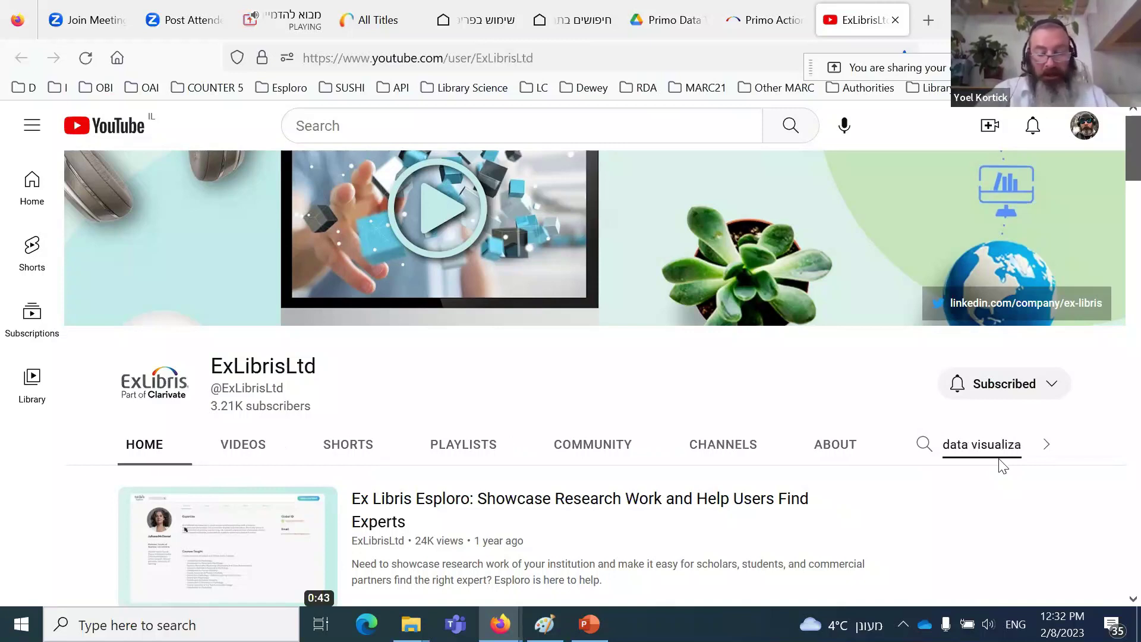
text(tion input file)
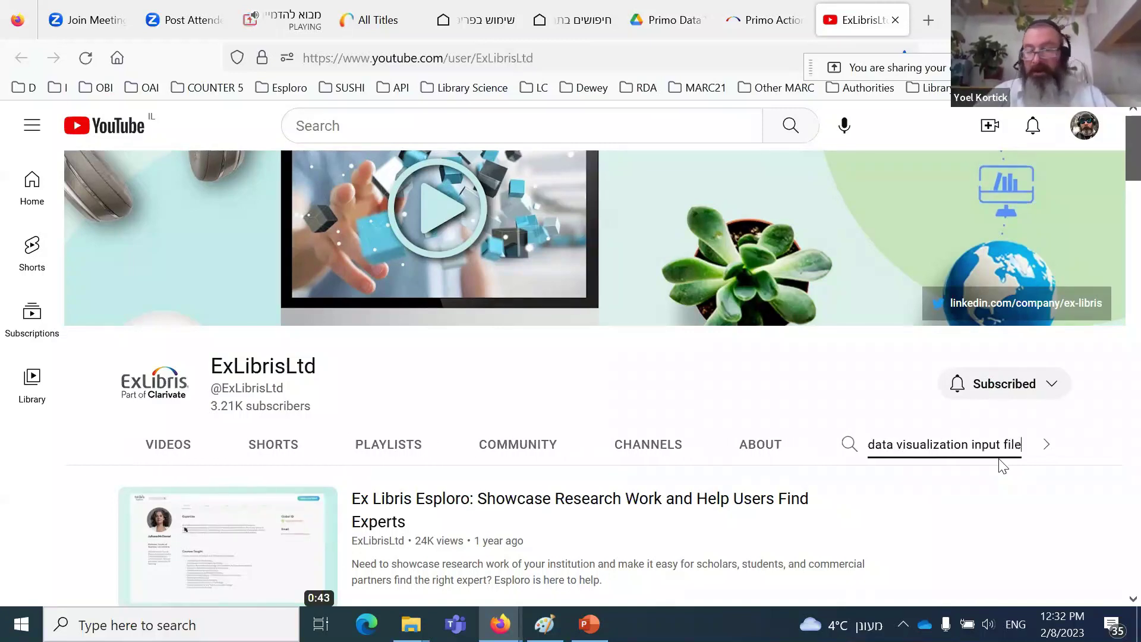
key(Return)
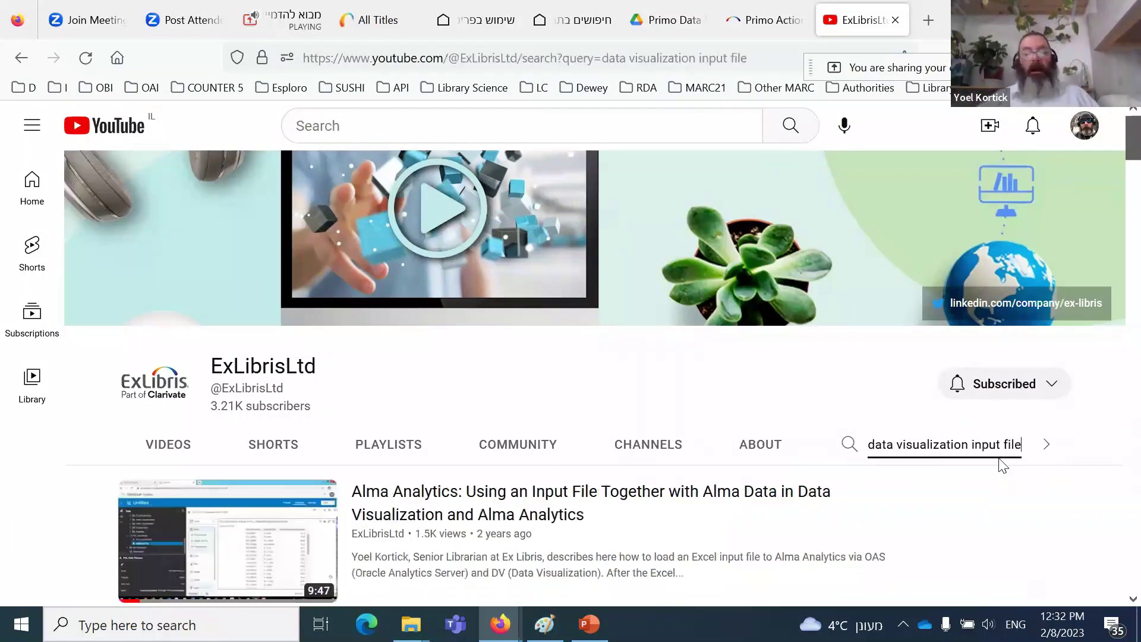
scroll(891, 457, down, 3)
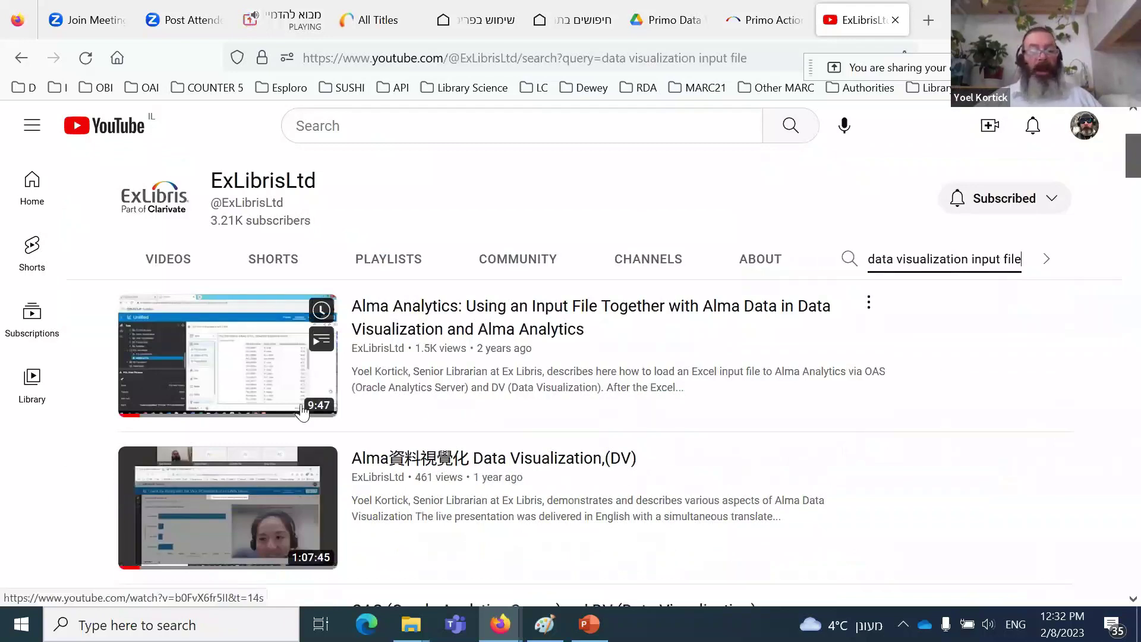
scroll(410, 510, down, 3)
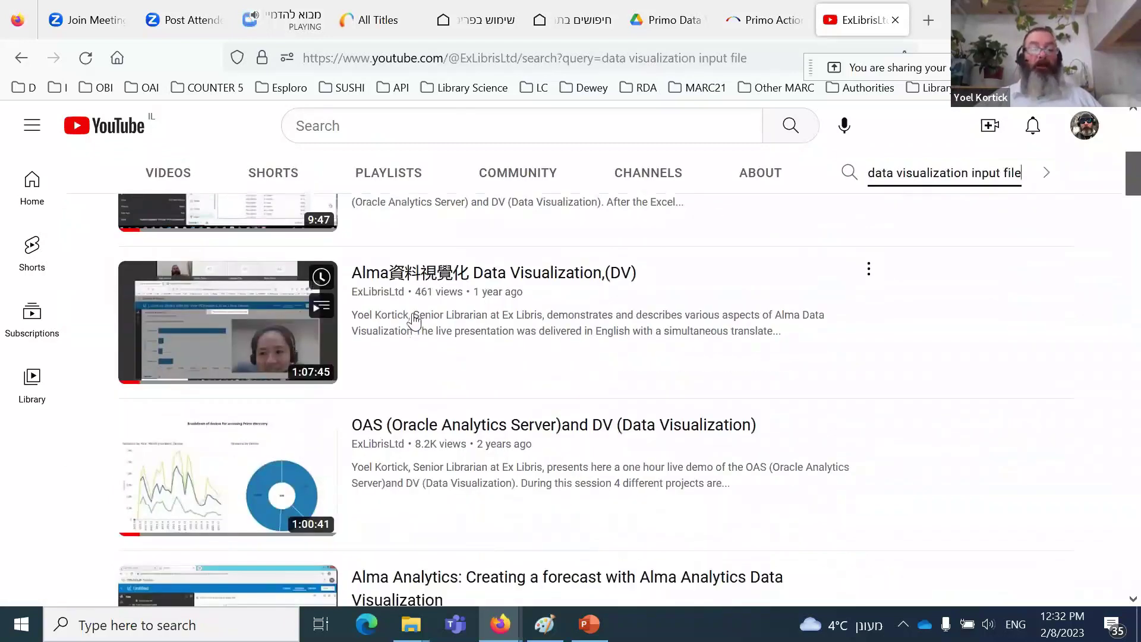
scroll(414, 321, up, 5)
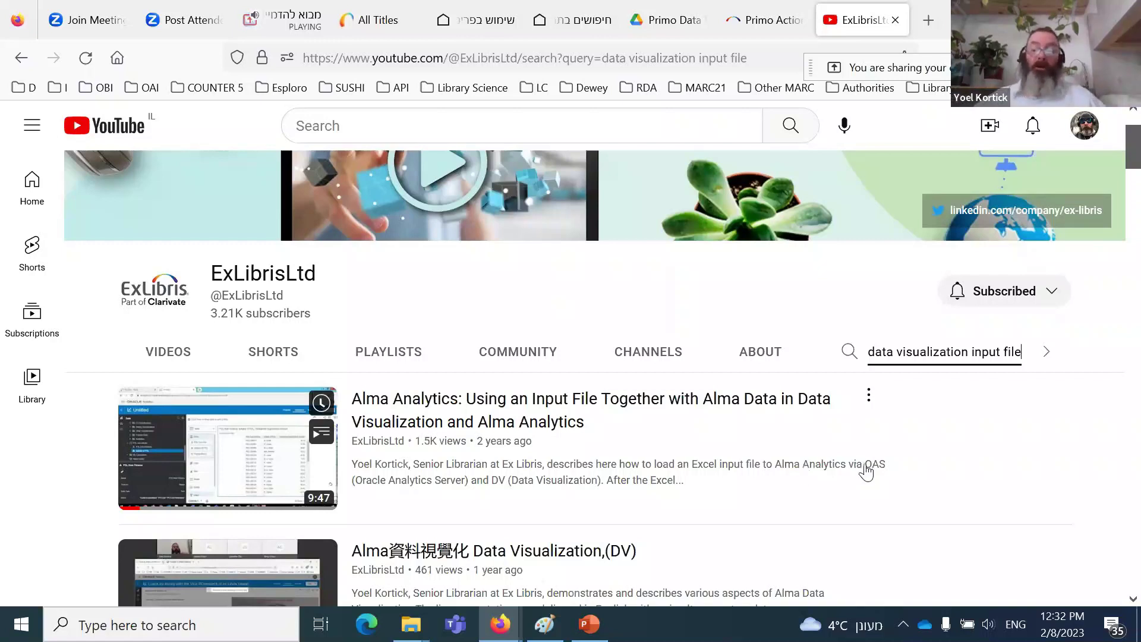
scroll(1001, 469, down, 3)
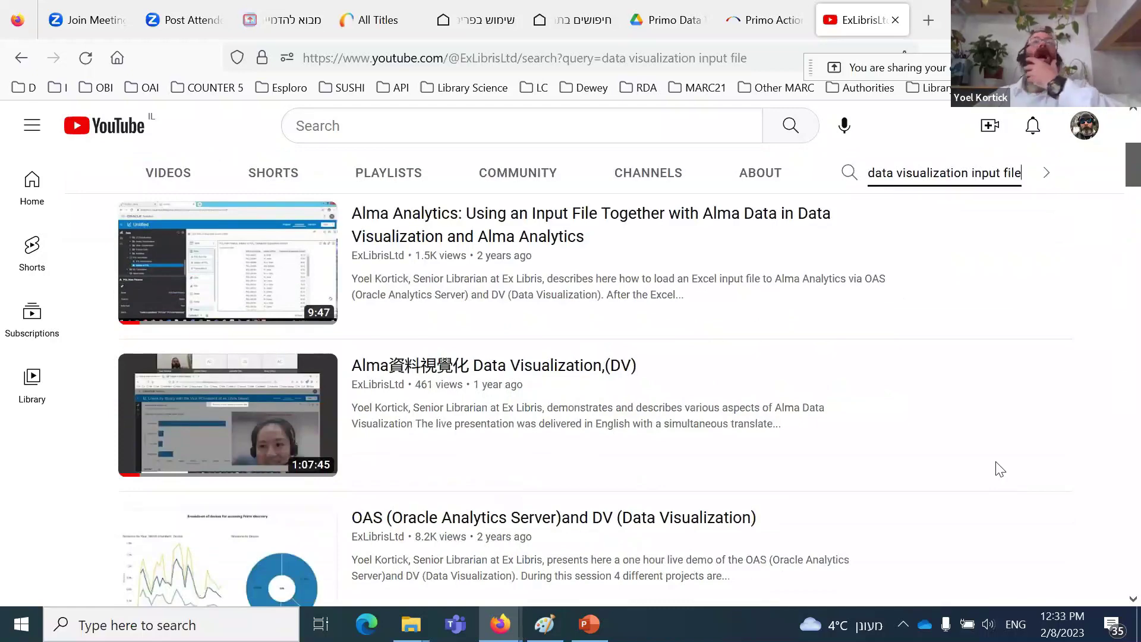
scroll(1001, 469, down, 4)
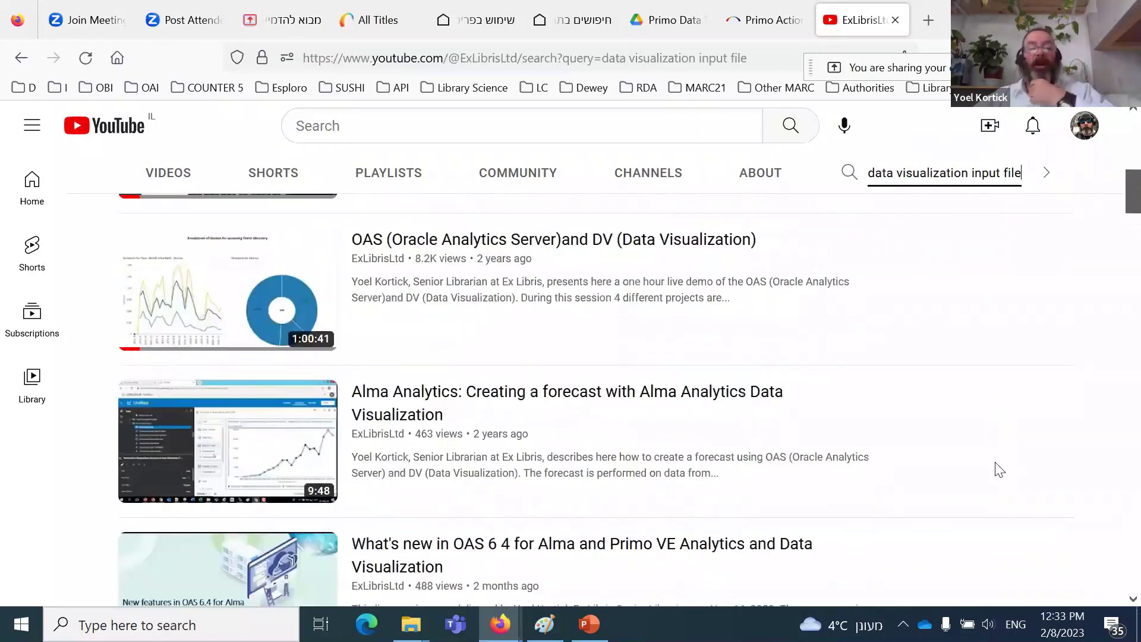
scroll(1001, 469, up, 6)
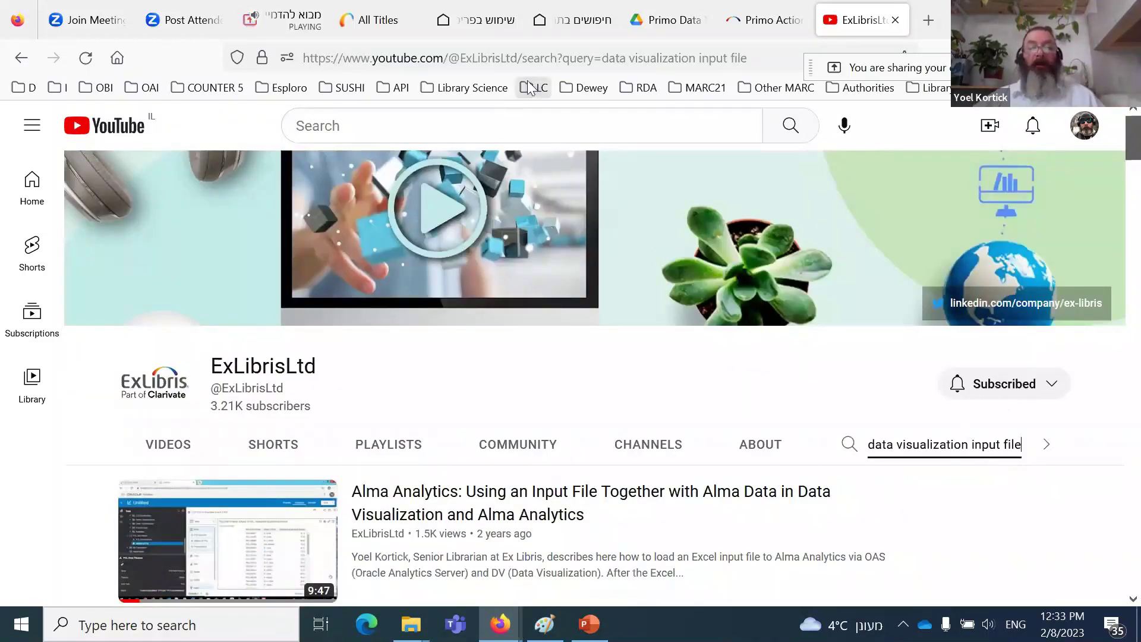
Step: Go to developers.exlibrisgroup.com and open the Developer Network's Tech Blog
click(534, 56)
text(developers.exlibrisgroup.com/)
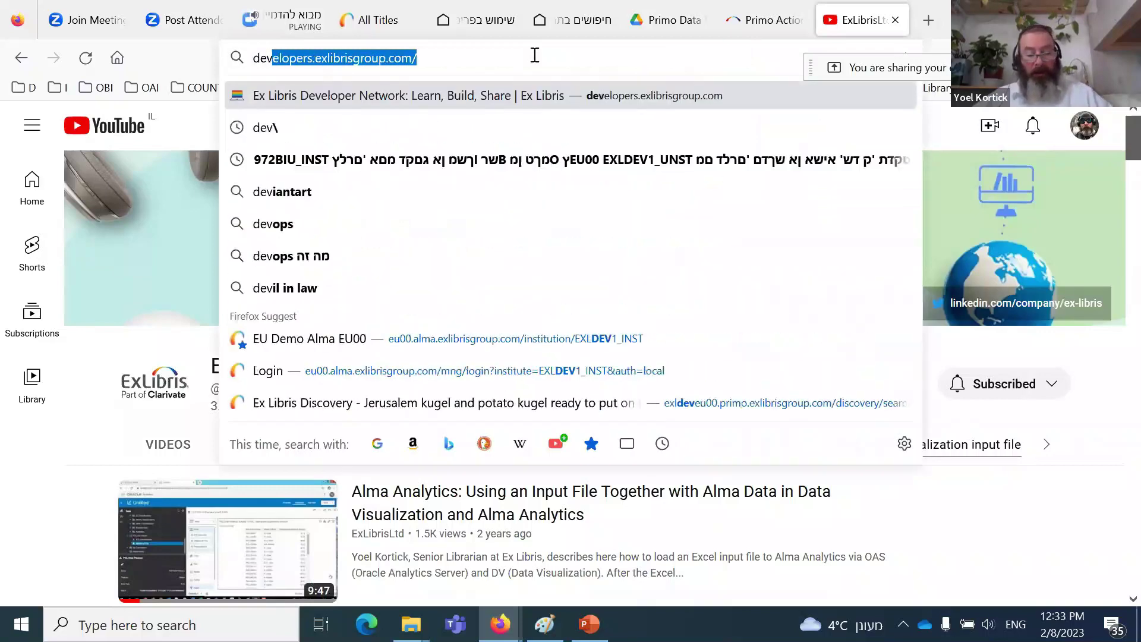
key(Return)
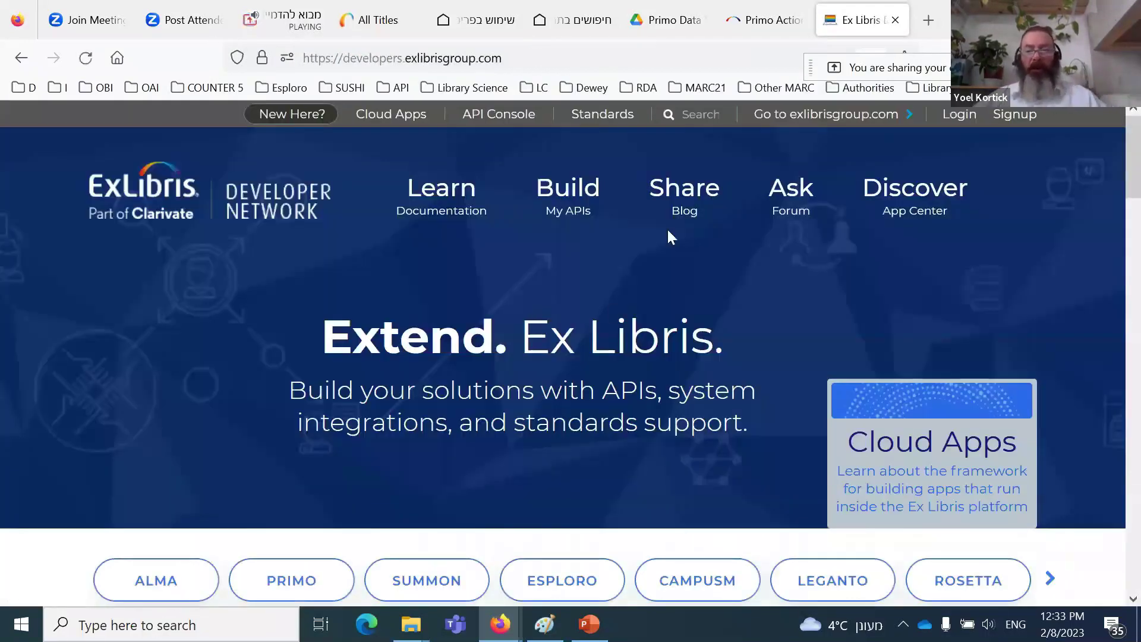
click(684, 215)
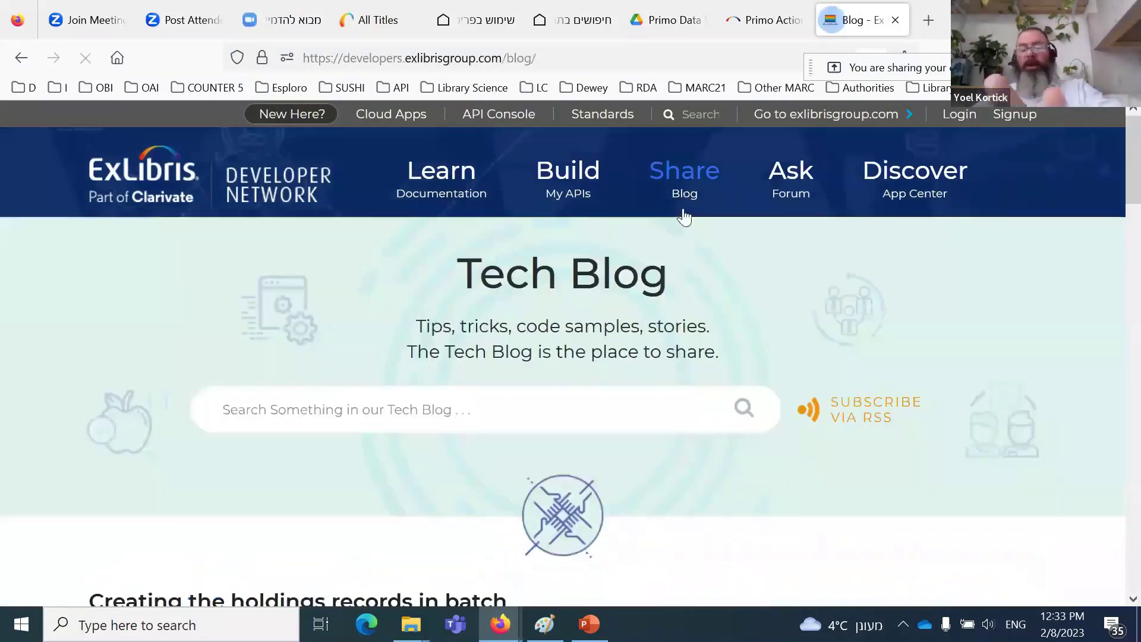
Step: Search the Tech Blog for "data visualization input" and look through the resulting posts
click(540, 404)
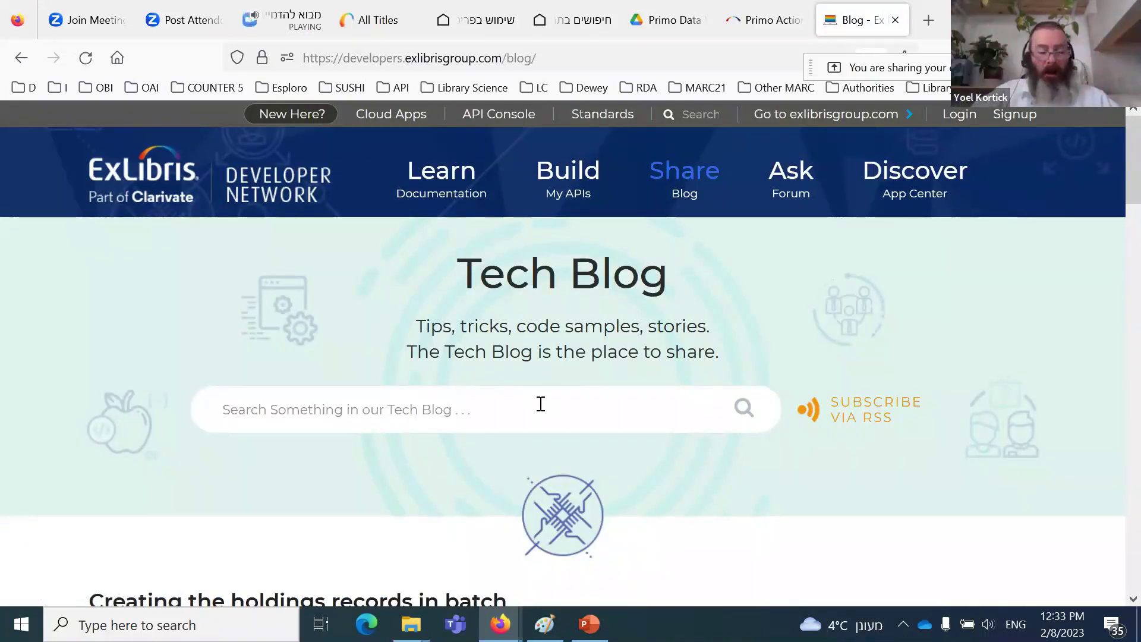
text(data)
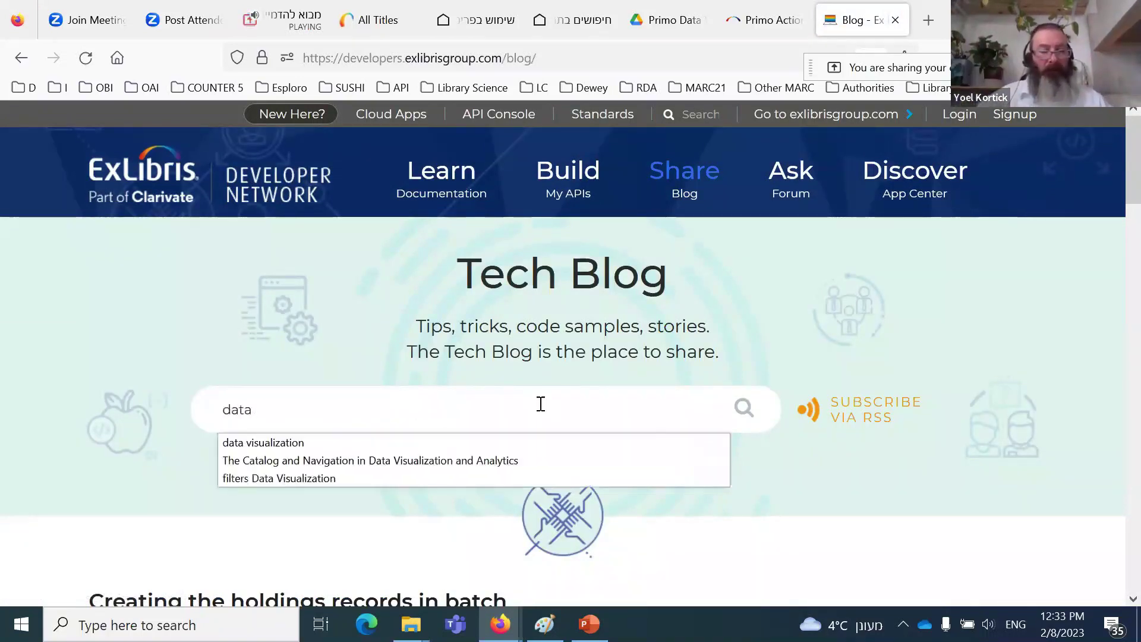
click(440, 443)
text(input)
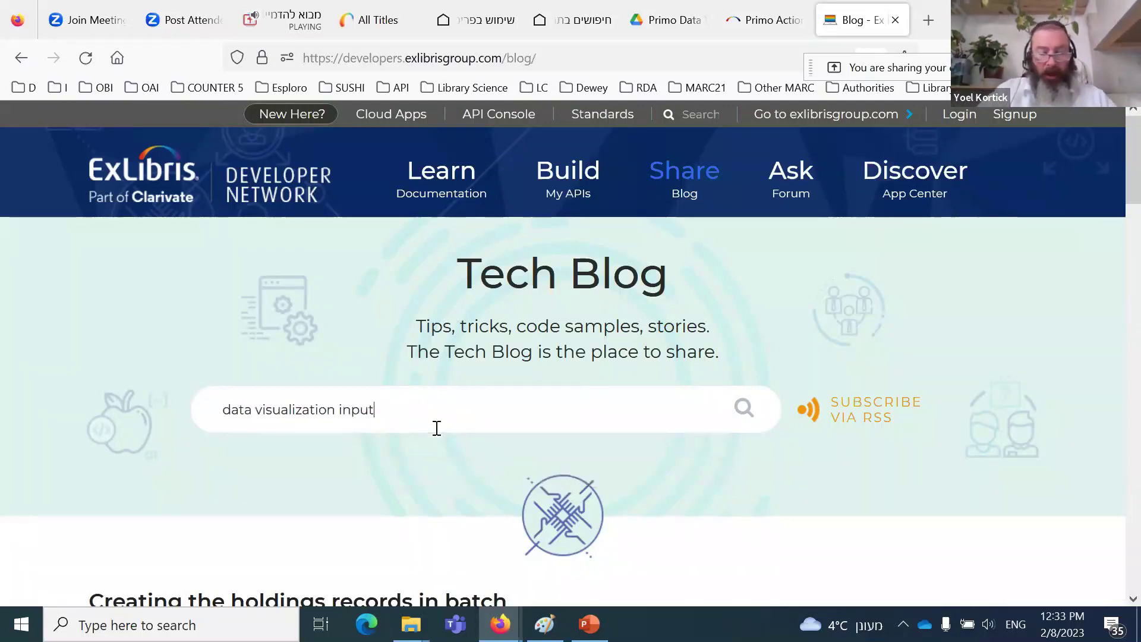
key(Return)
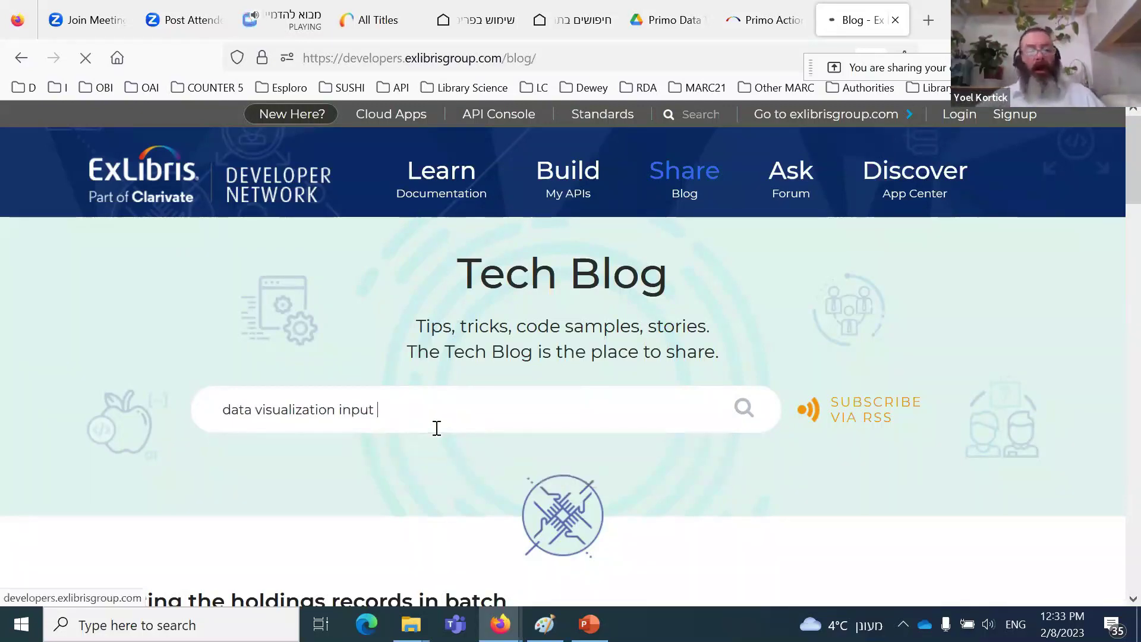
scroll(437, 432, down, 4)
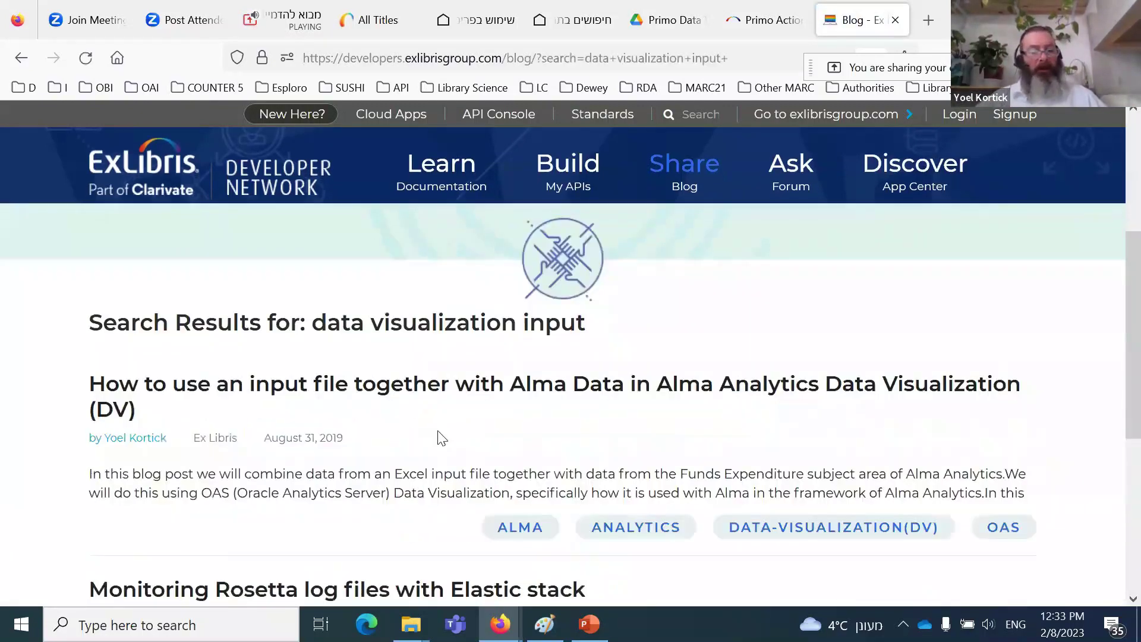
scroll(331, 390, down, 3)
scroll(331, 390, up, 3)
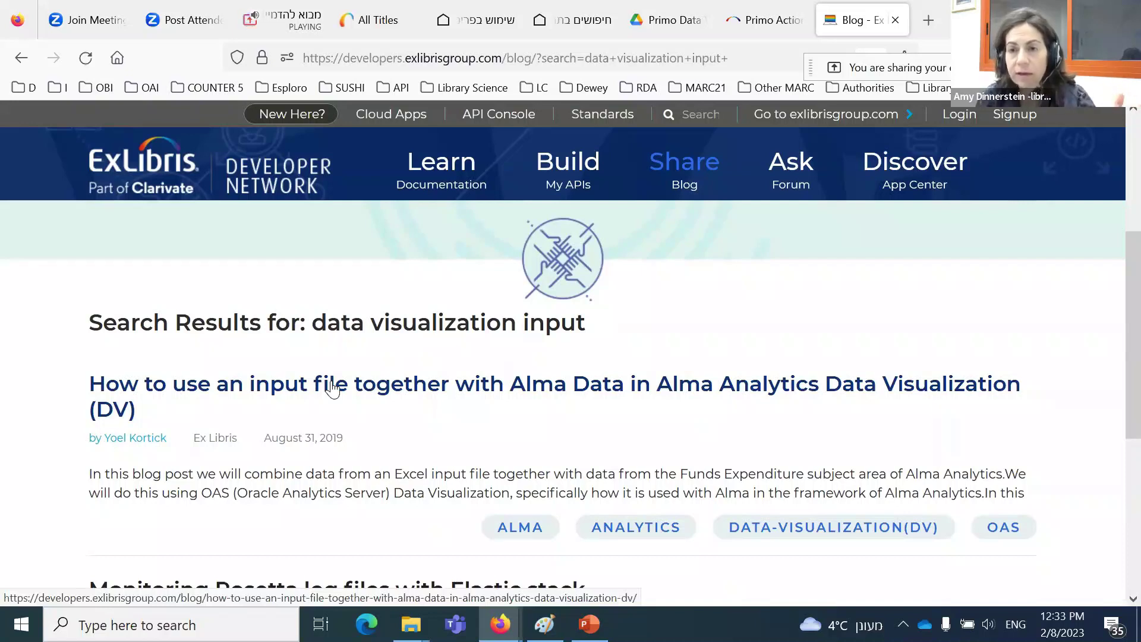
Step: Show the workbook of searches containing הלכה and collapse its data pane to widen the Search String table
click(574, 20)
click(479, 21)
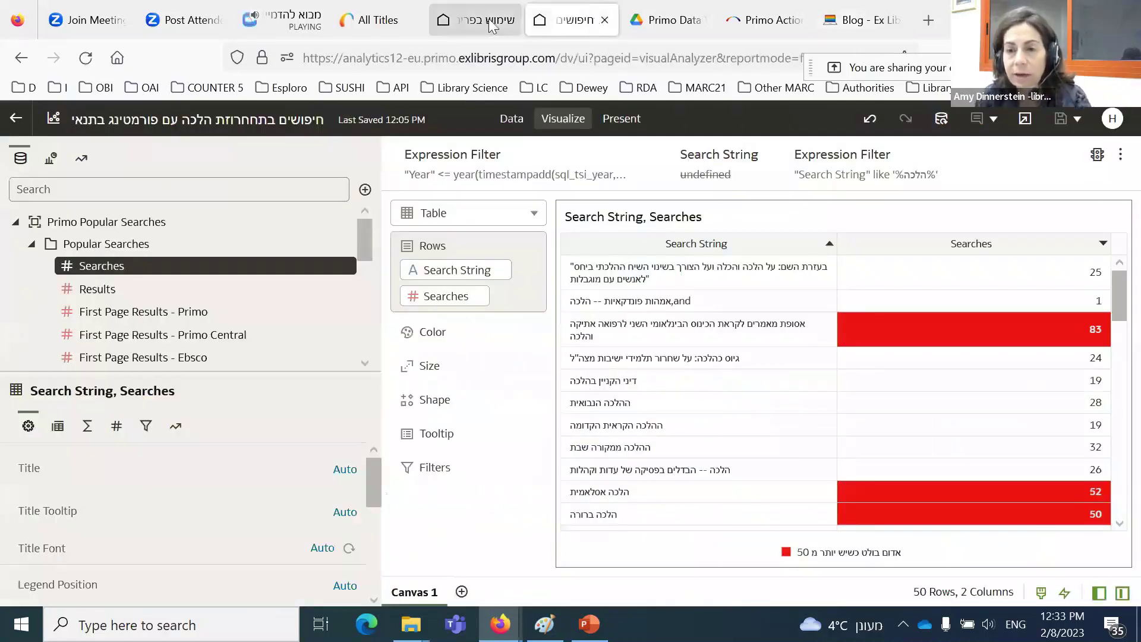
click(567, 21)
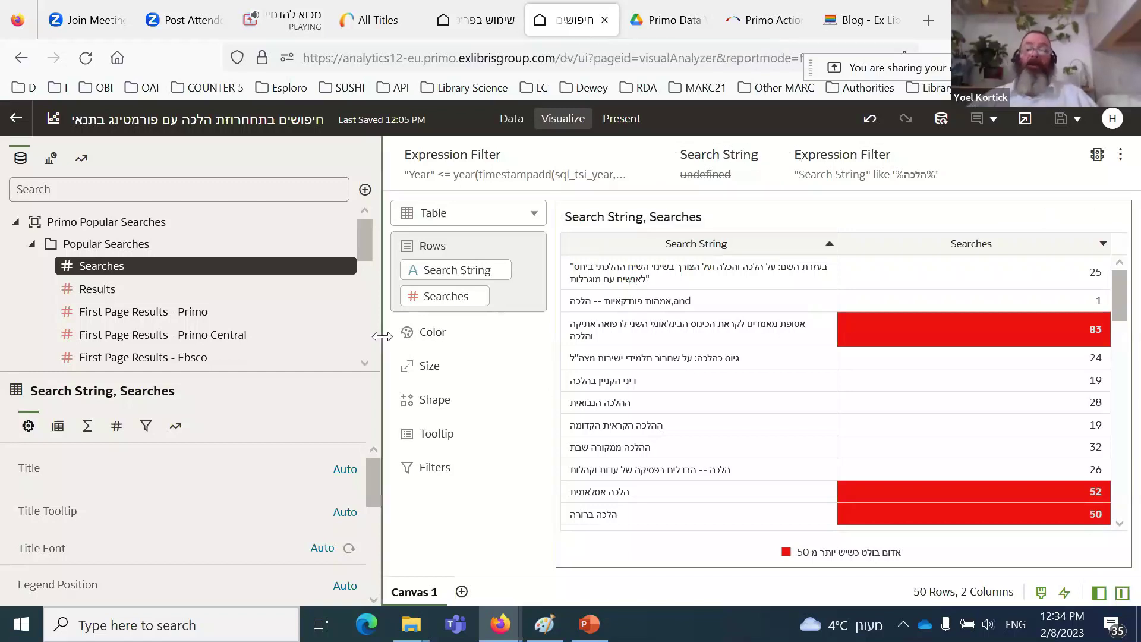
drag(382, 336, 119, 337)
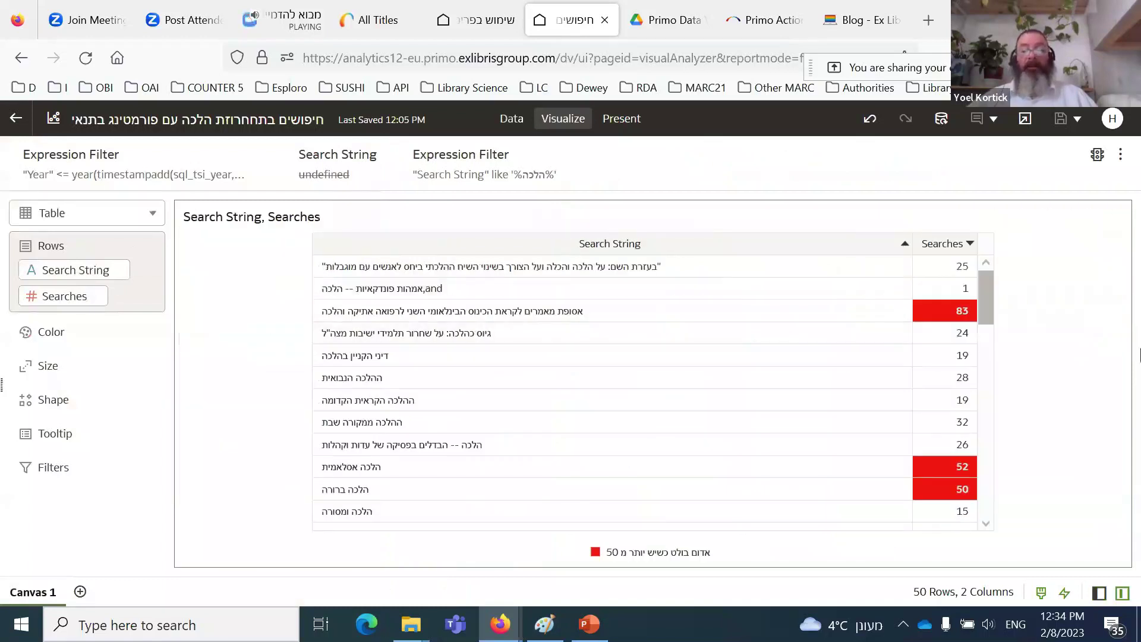
Step: Glance at the Primo Action Usage workbook, return to the searches workbook and show the visualization types available for its table
click(475, 20)
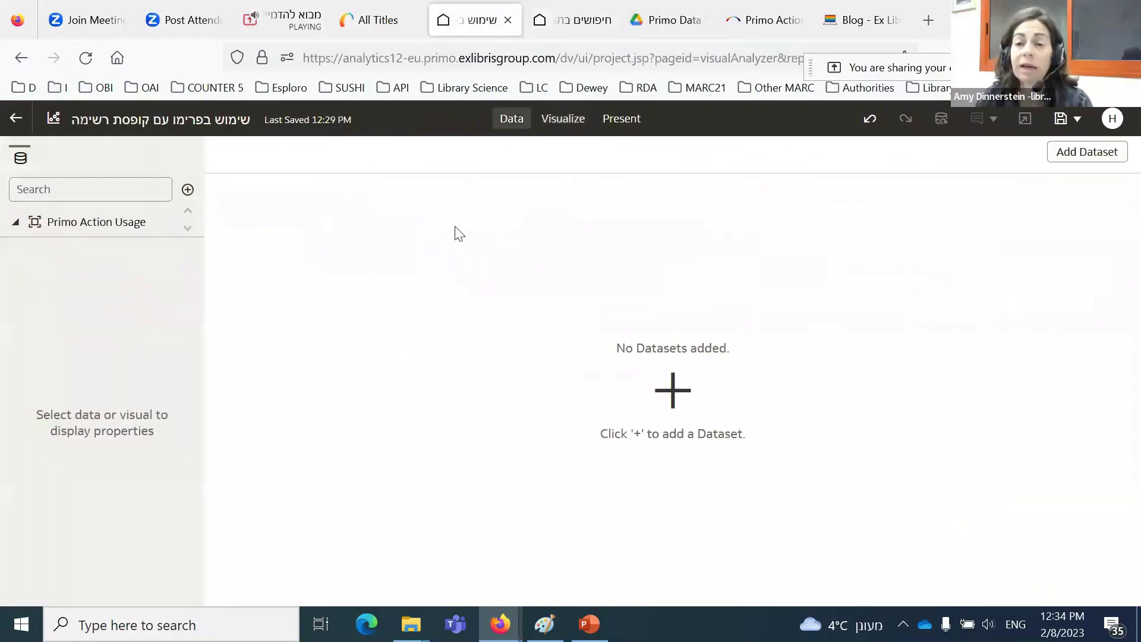
click(566, 22)
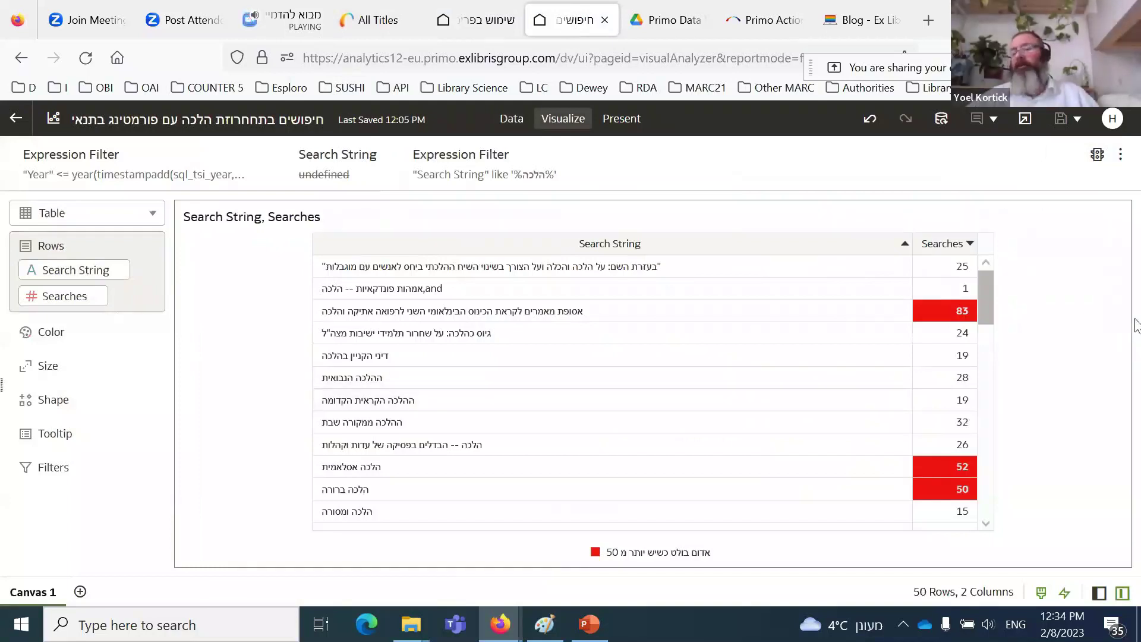
click(1068, 217)
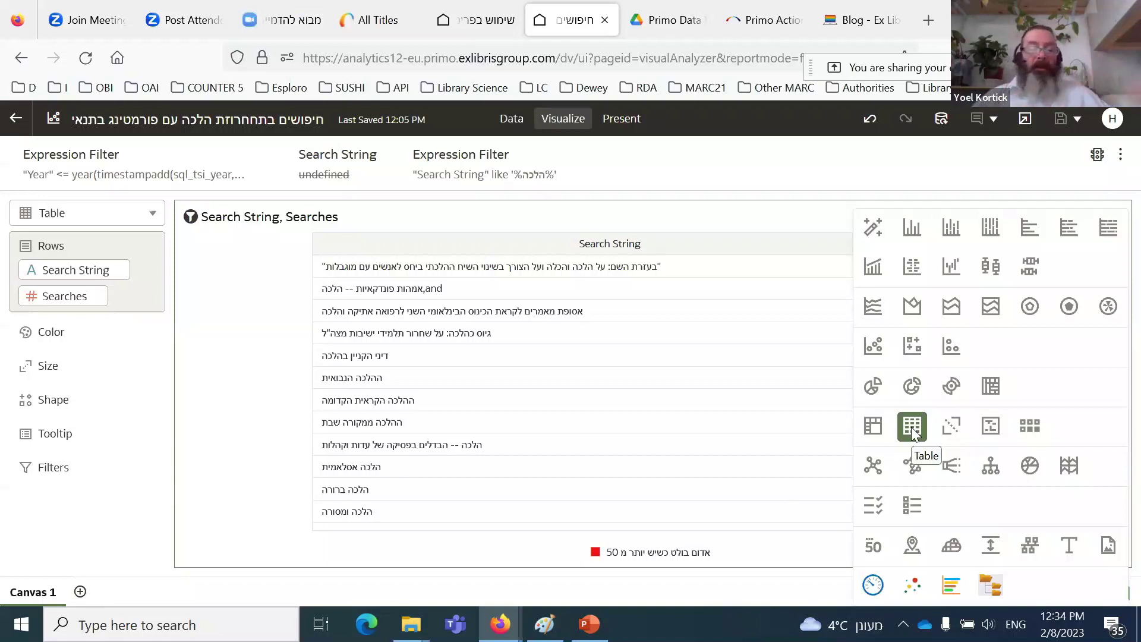
Step: Close the searches workbook, Google Drive folder, Primo Action and Tech Blog browser tabs
click(605, 23)
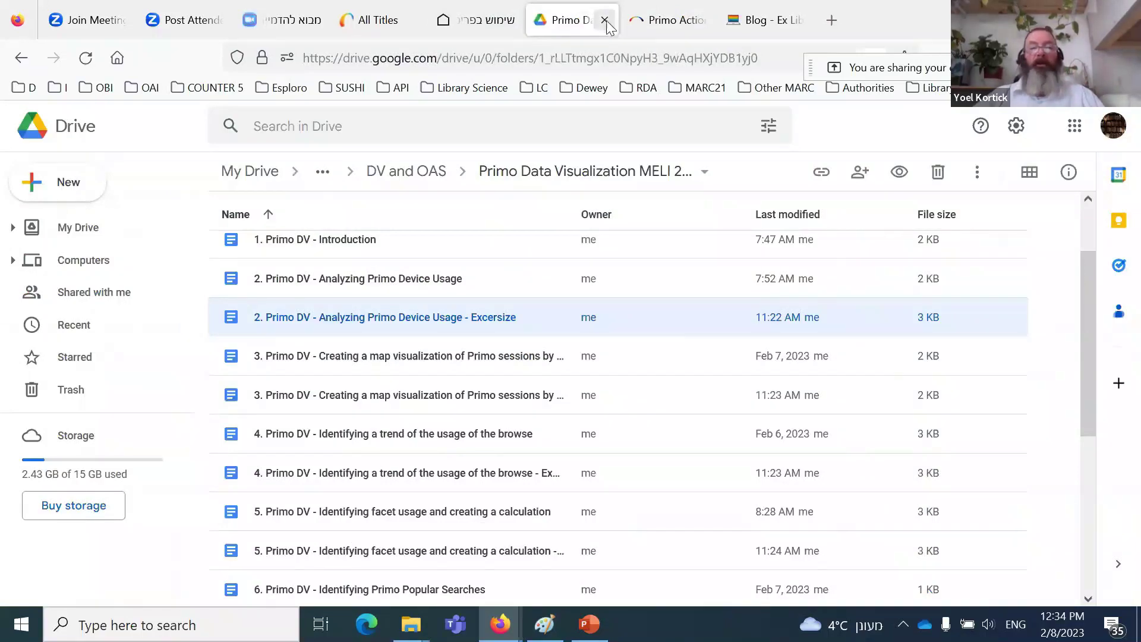
click(604, 20)
click(604, 21)
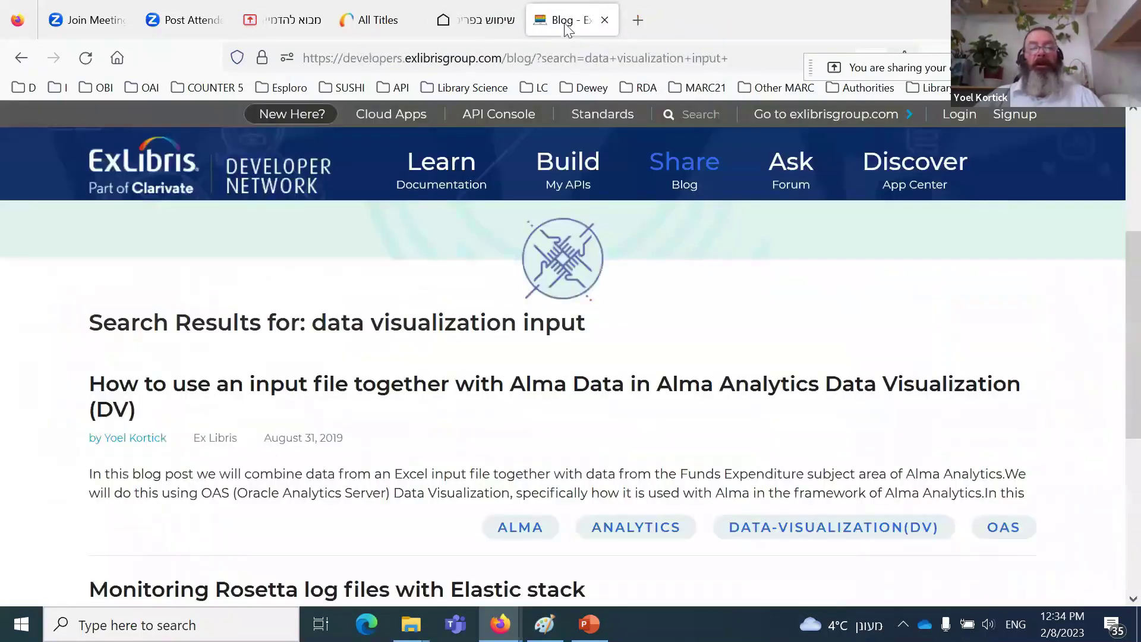
click(896, 20)
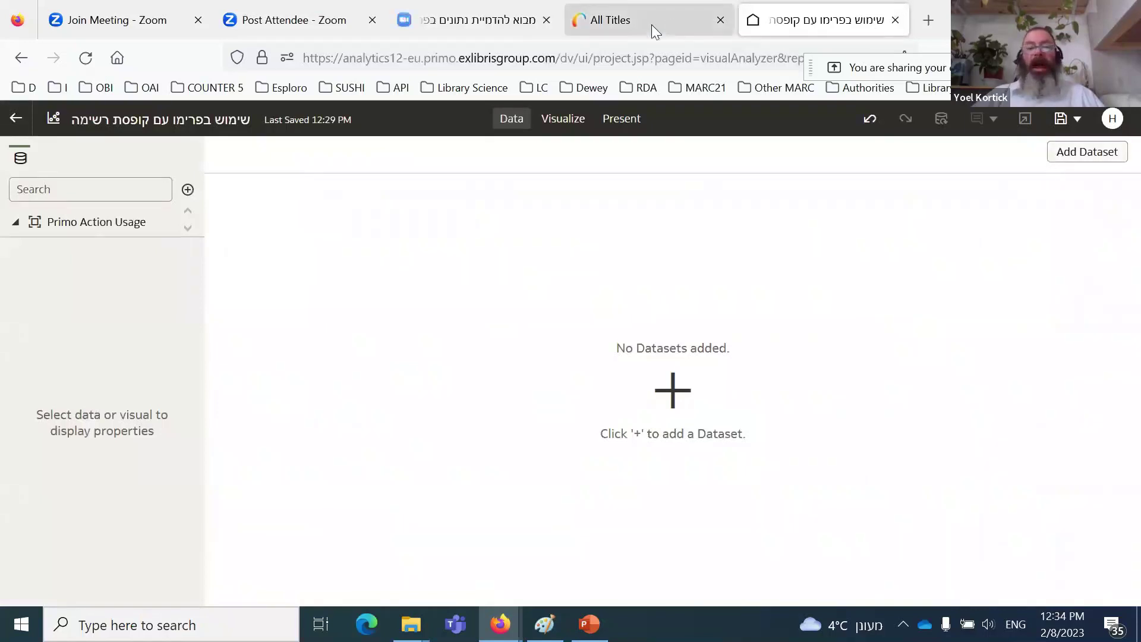
Step: Show the Primo Action Usage workbook's Visualize page and look at the available workbook options
click(561, 120)
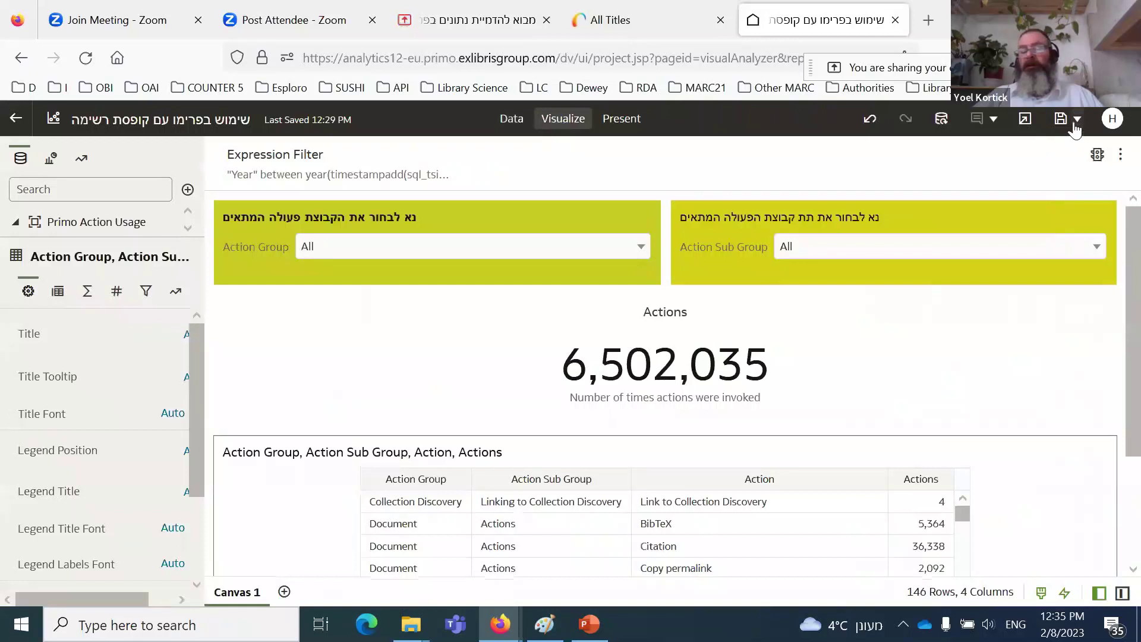
click(1120, 155)
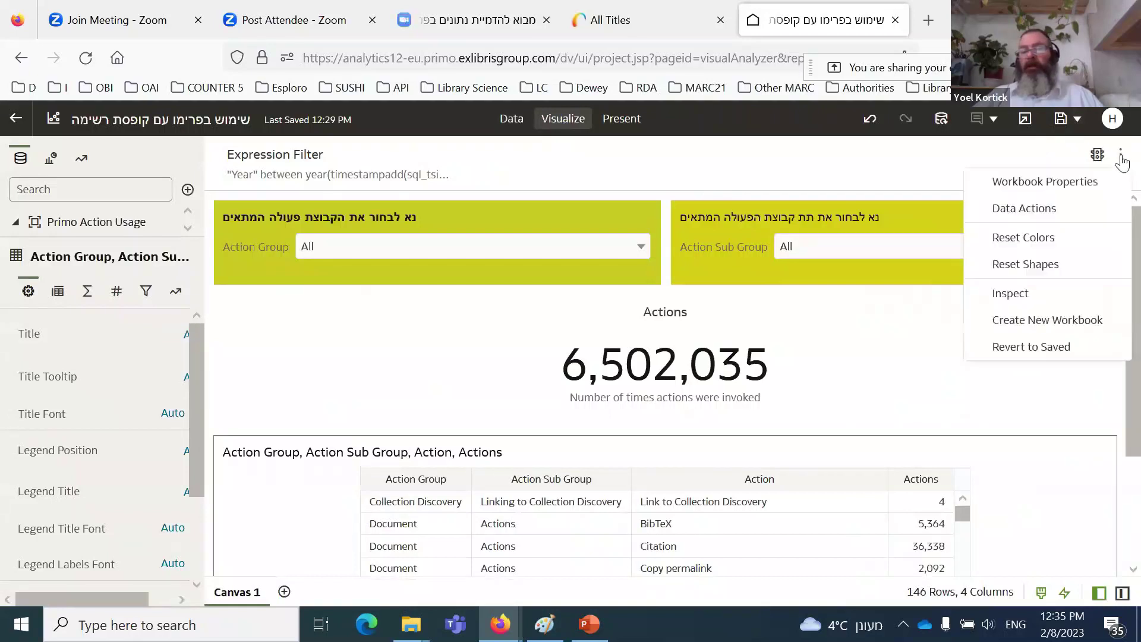
click(719, 172)
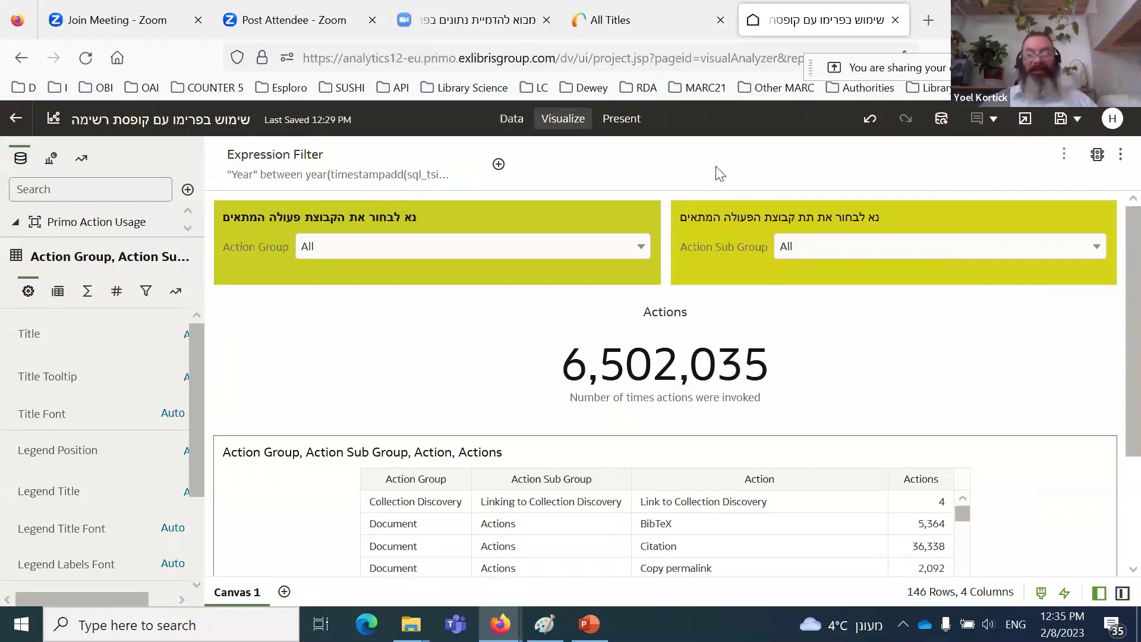
Step: Check the Zoom meeting chat and Alma's Analytics Object List, and return to the Primo Action Usage workbook
click(442, 13)
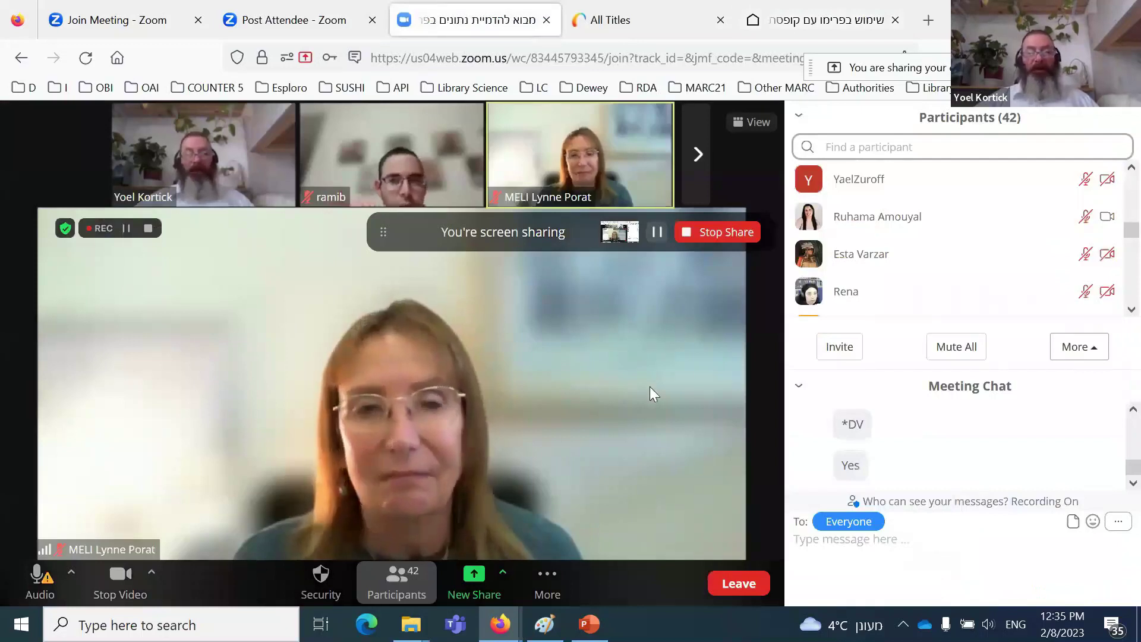
mouse_move(621, 144)
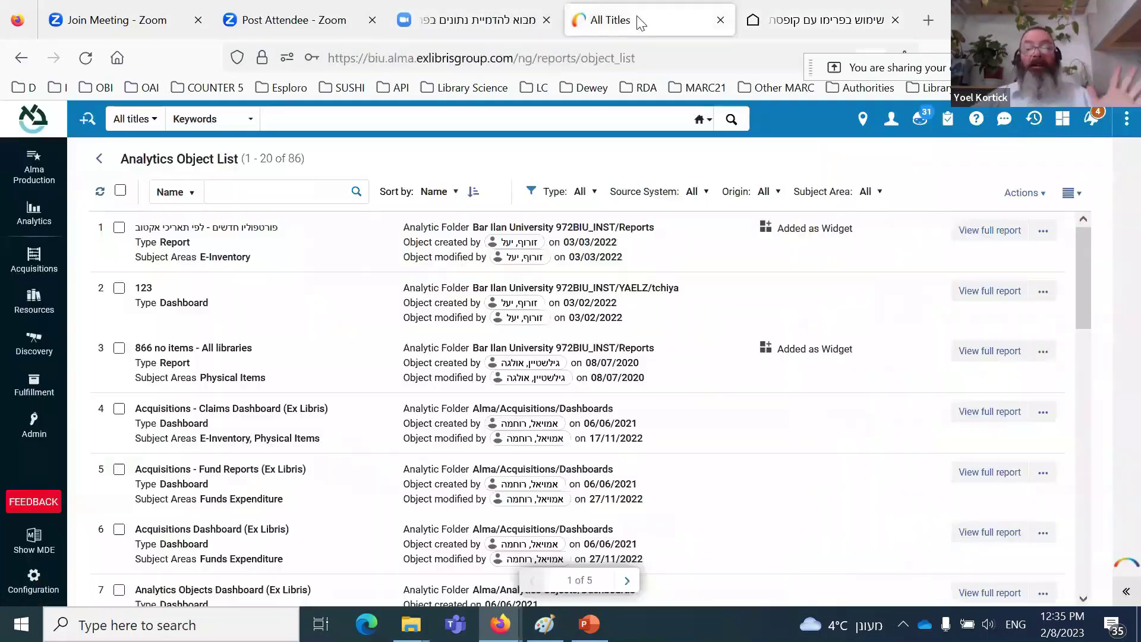
click(637, 16)
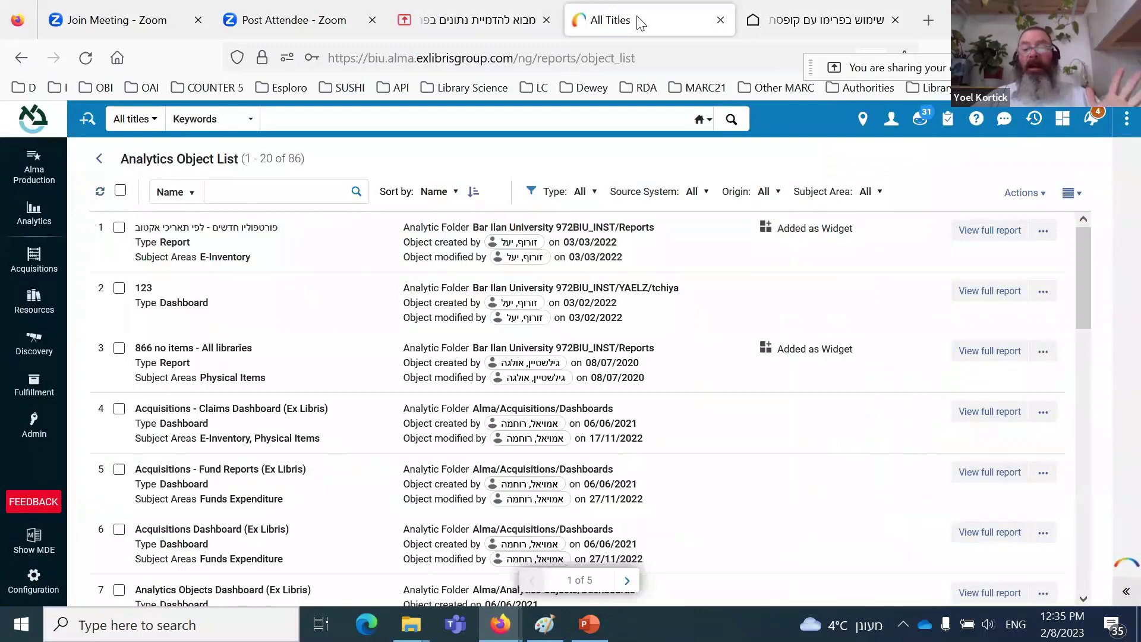
click(796, 22)
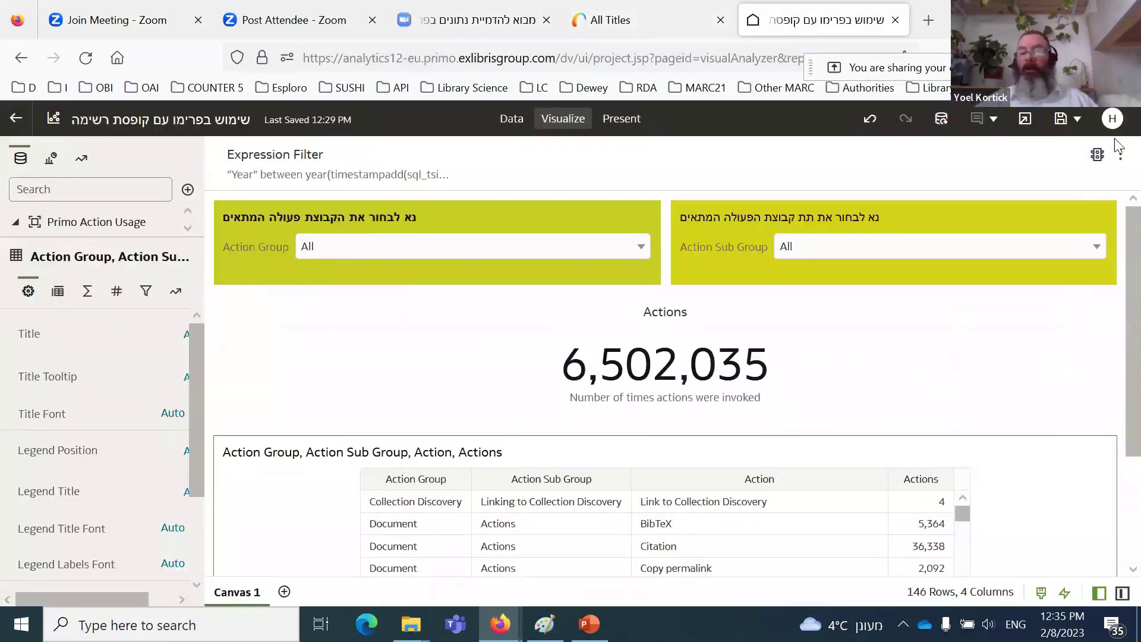
Step: Save the current workbook and create a new workbook from the Primo Action Usage subject area
click(1062, 120)
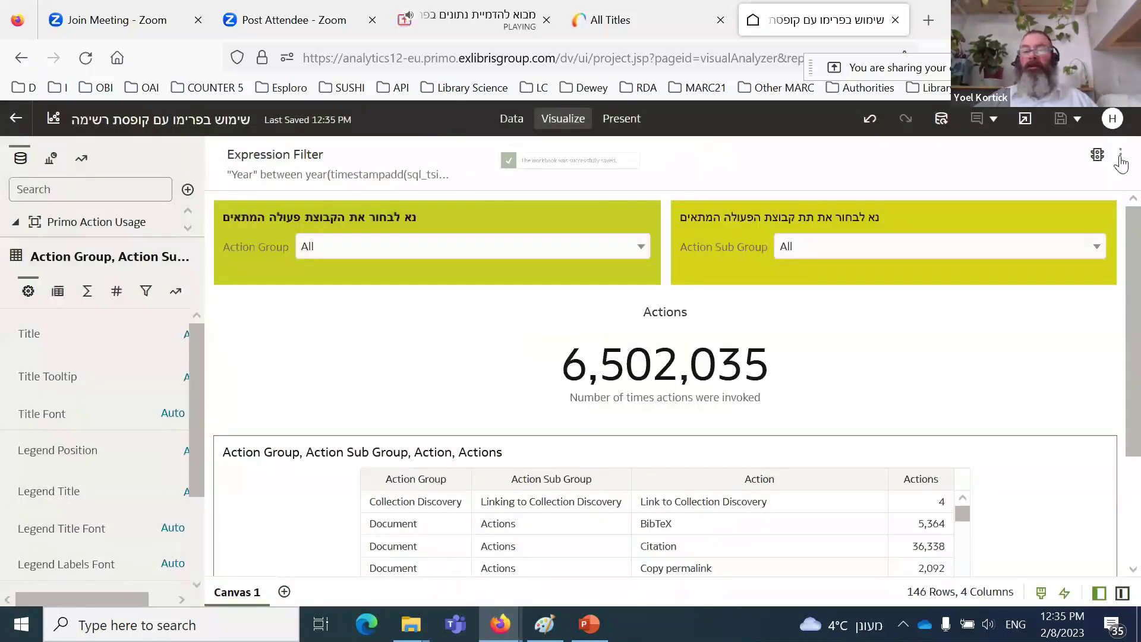
click(1120, 156)
click(1064, 326)
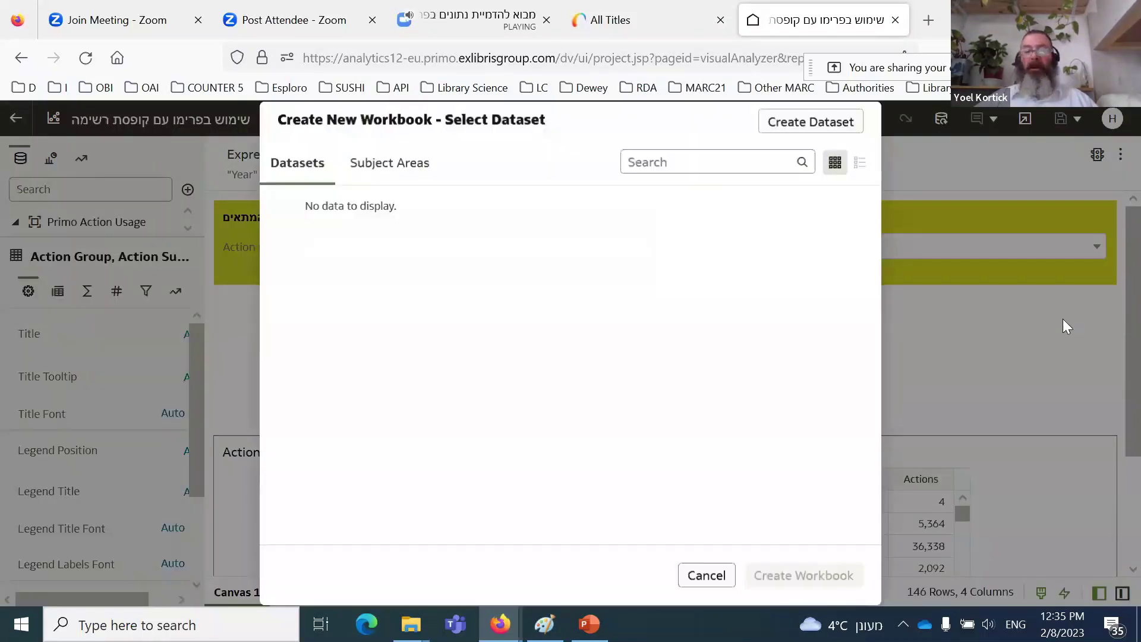
click(381, 171)
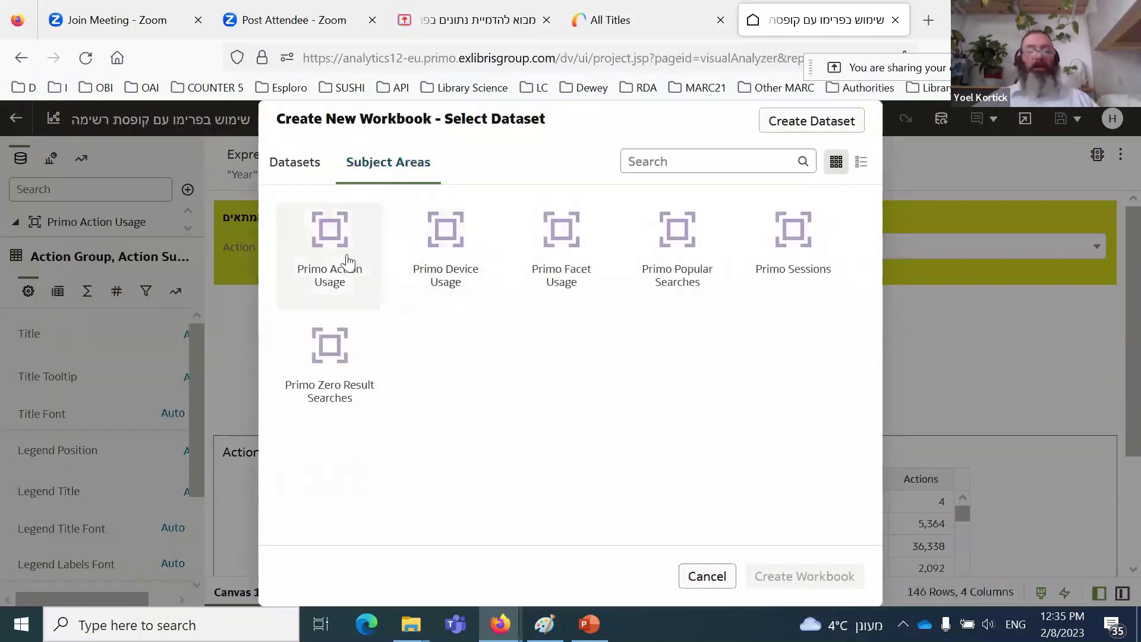
click(329, 258)
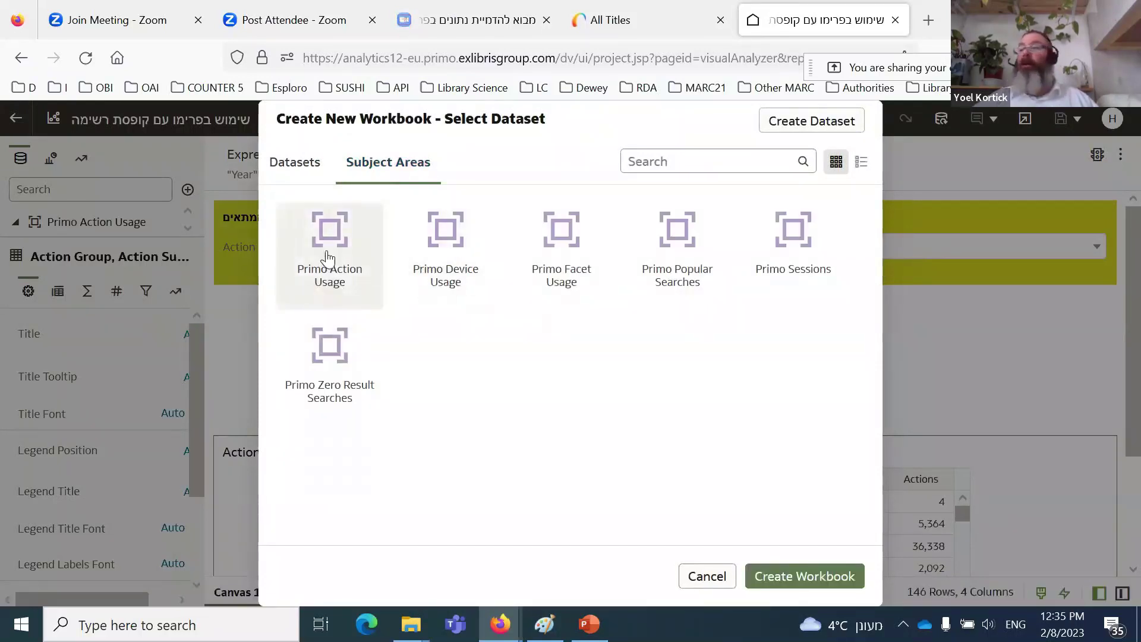
double_click(328, 258)
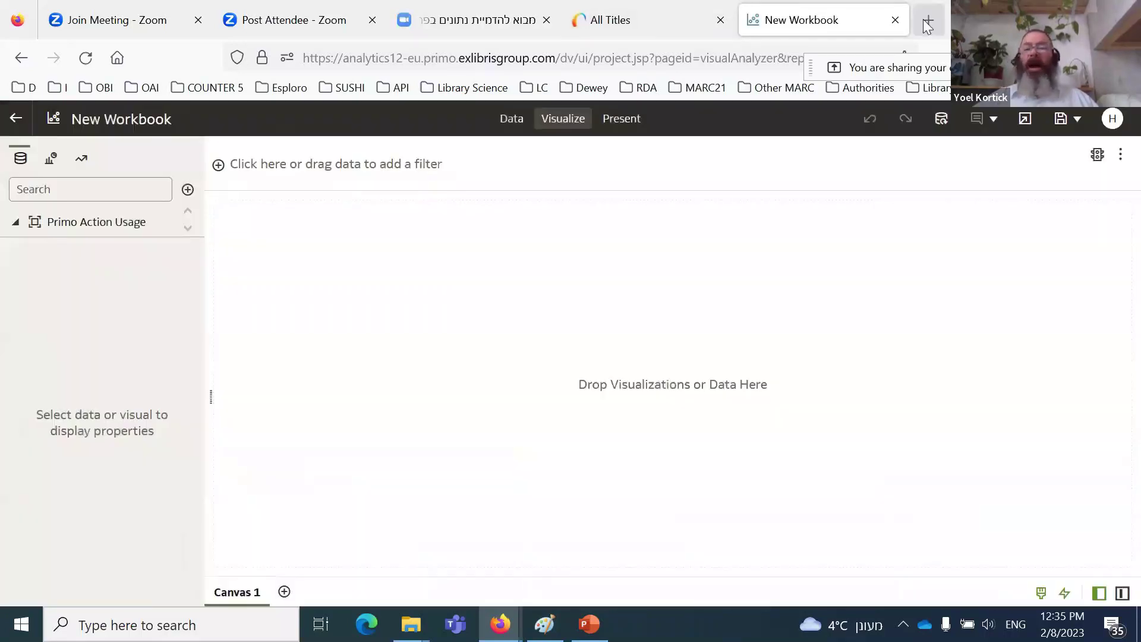
Step: Open developers.exlibrisgroup.com in a new browser tab and go to the Developer Network's Tech Blog
click(923, 20)
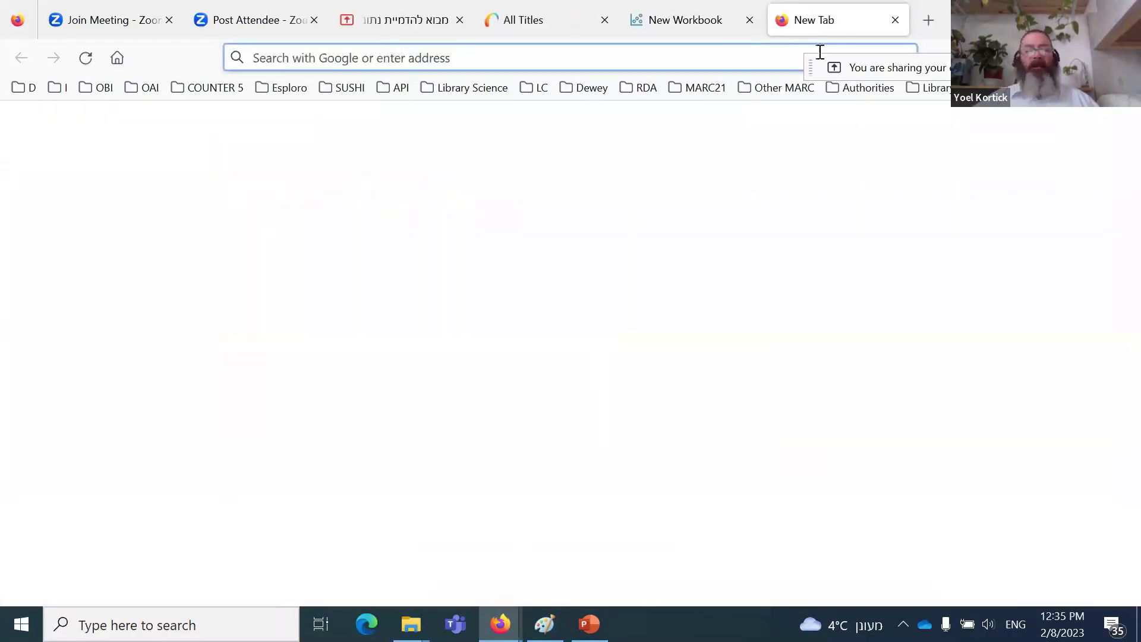
text(dev)
key(Return)
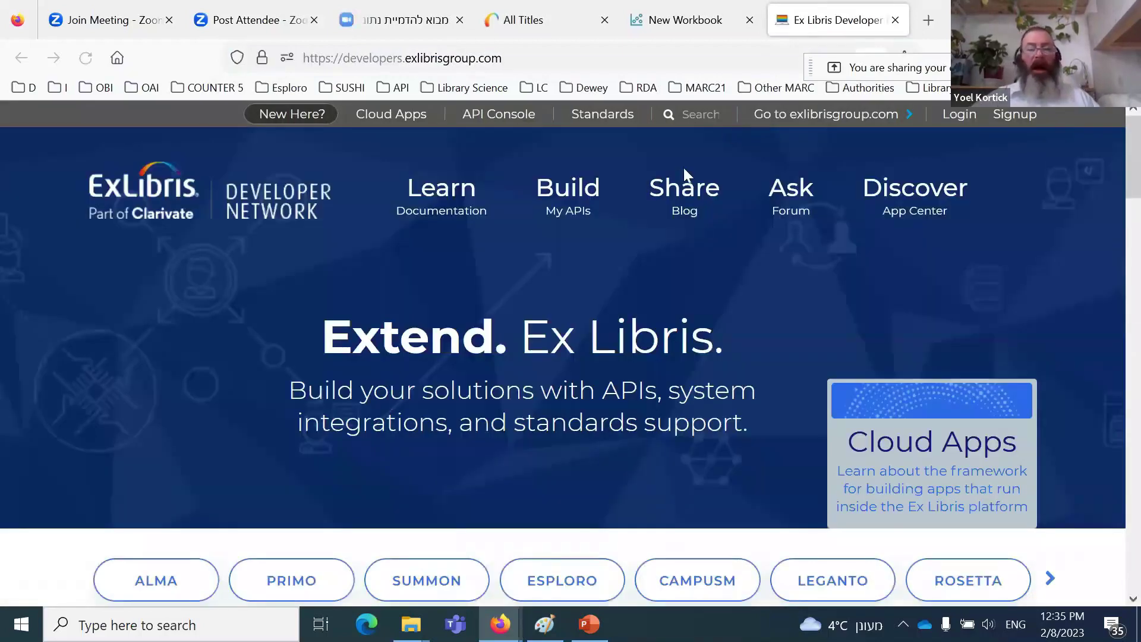
click(690, 217)
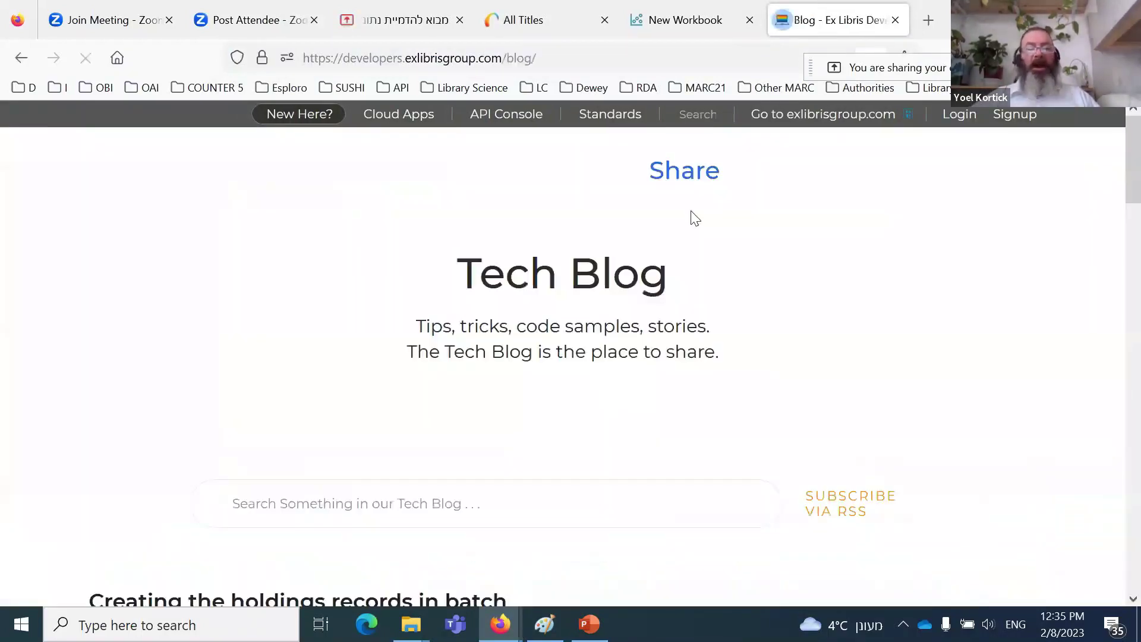
Step: Search the Tech Blog for "data visualization filters" and look through the resulting posts
click(455, 410)
text(data)
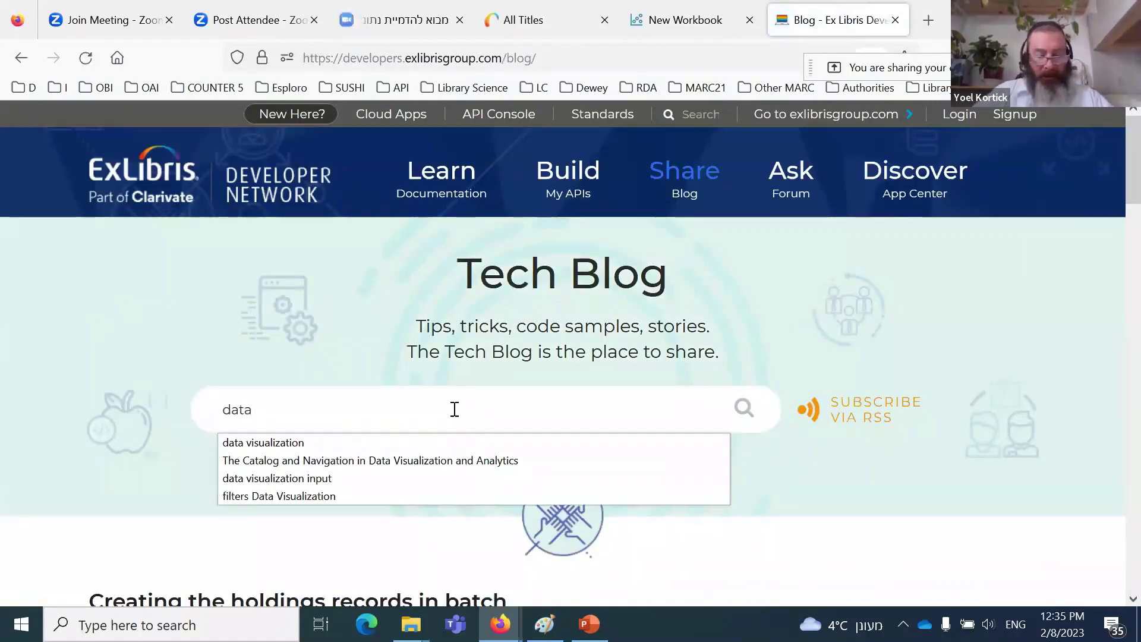
text( visualization filt)
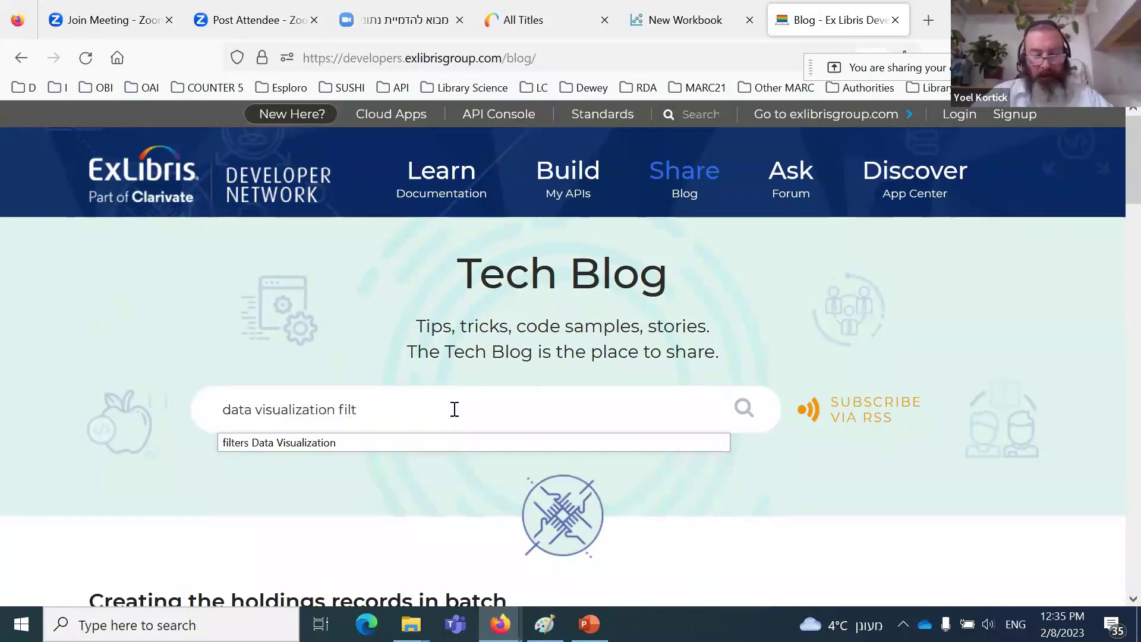
text(ers)
key(Return)
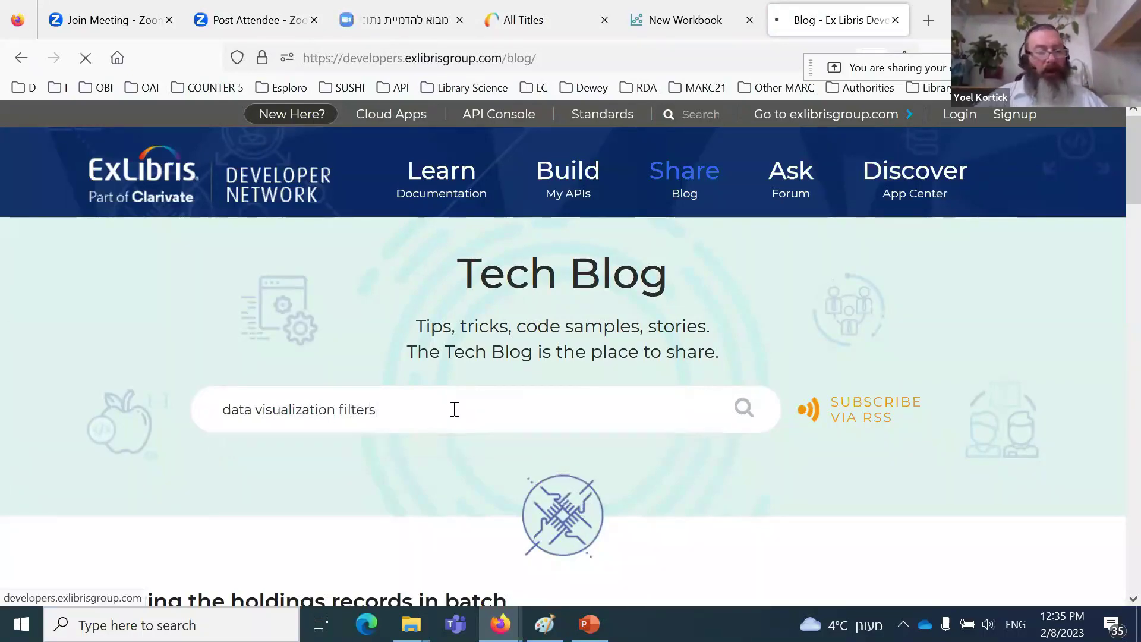
scroll(455, 409, down, 4)
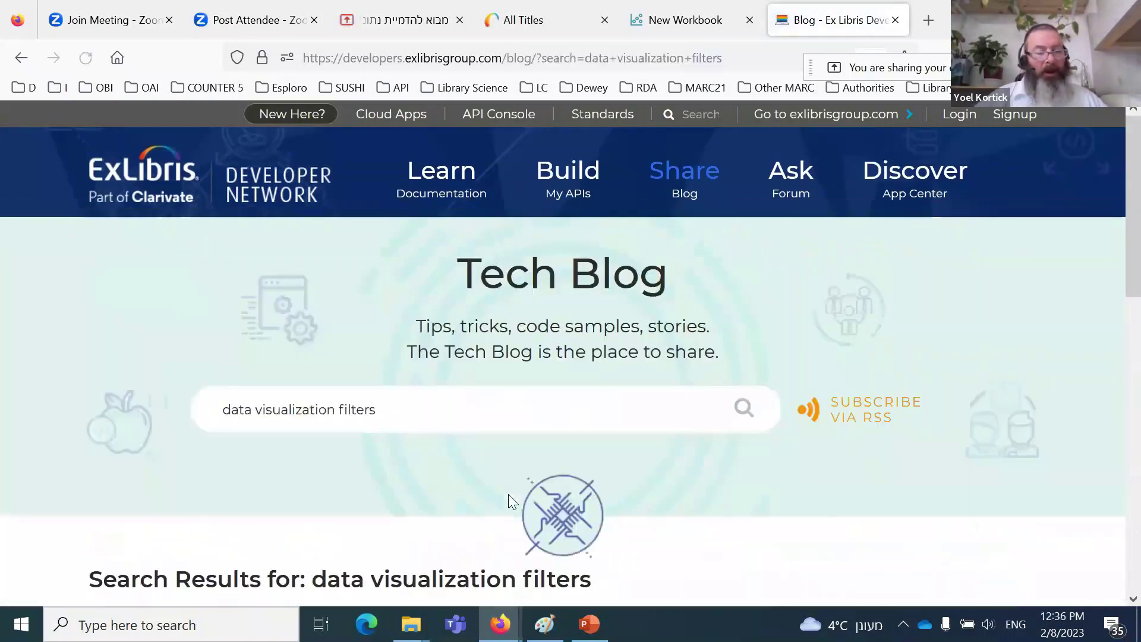
scroll(511, 493, down, 4)
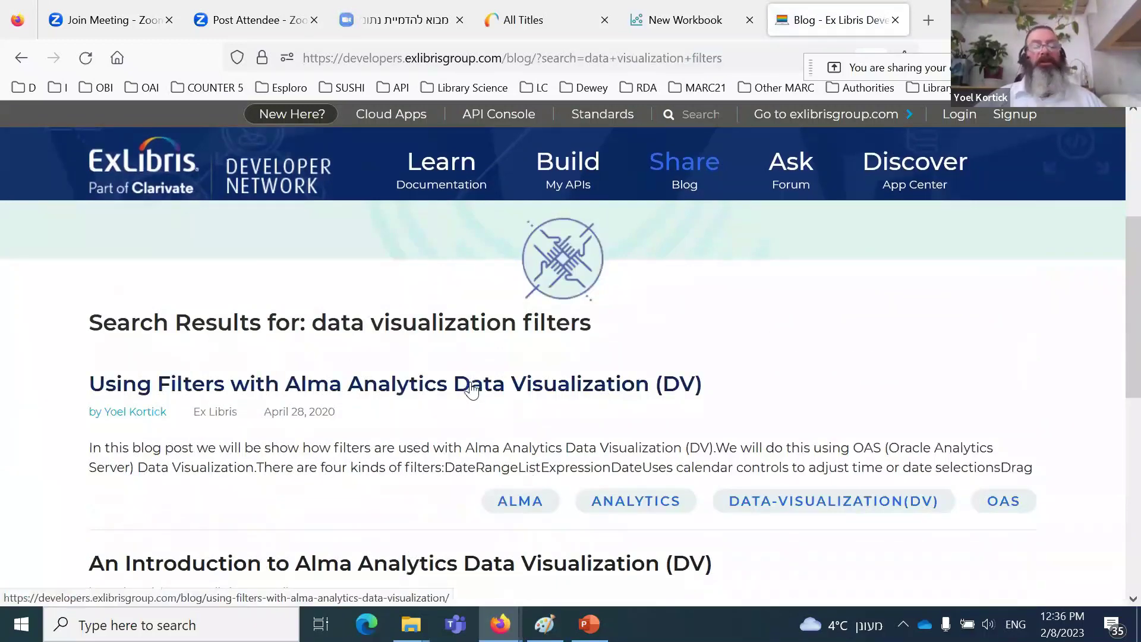
Step: Open the Tech Blog post "Using Filters with Alma Analytics Data Visualization (DV)" and look through its Date filter section
click(471, 388)
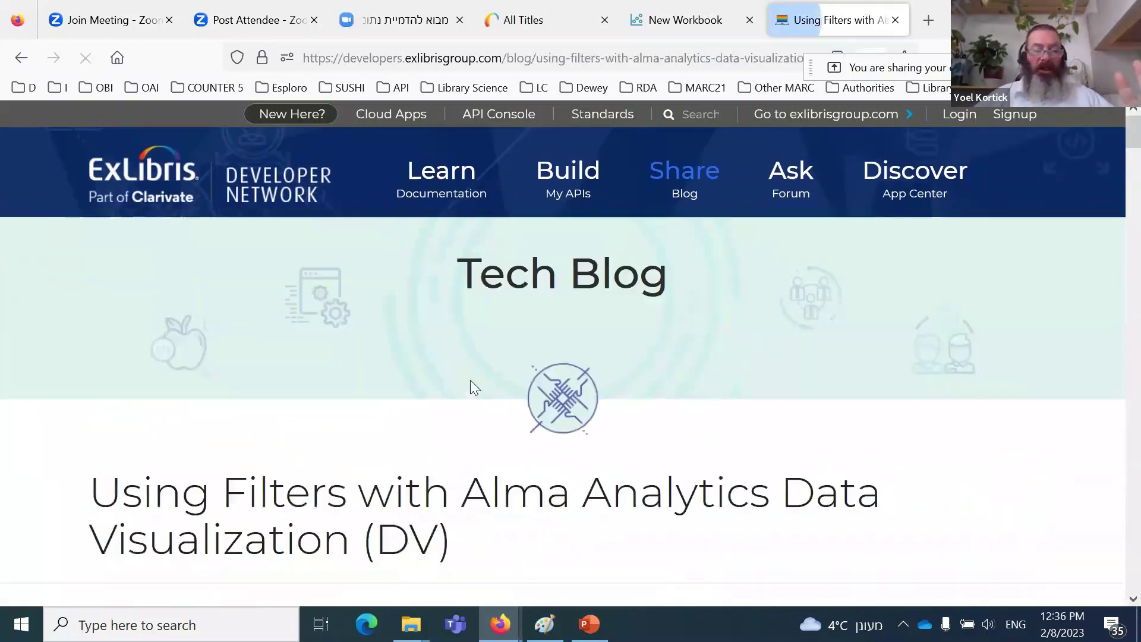
scroll(506, 410, down, 10)
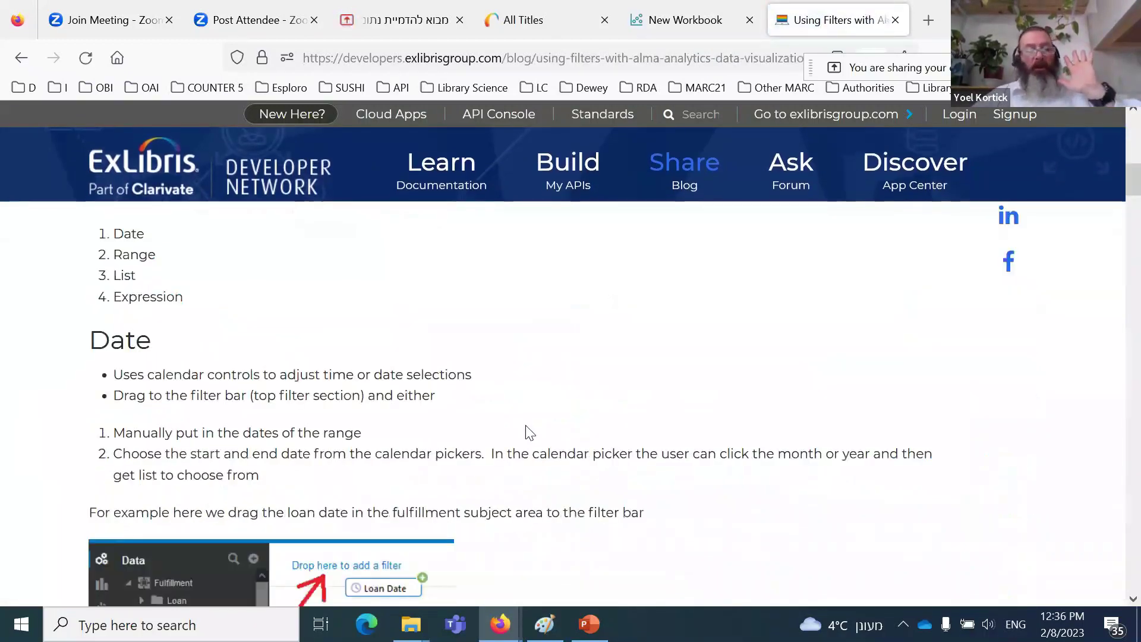
scroll(527, 427, down, 13)
scroll(527, 432, up, 10)
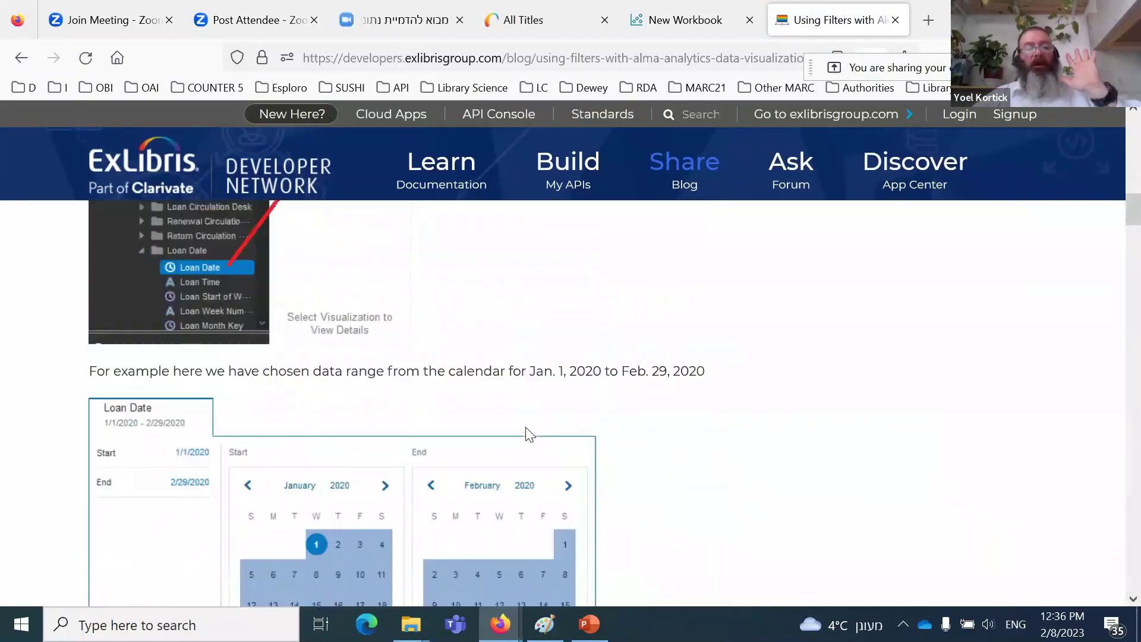
Step: Return to the new Primo Action Usage workbook and add Year (date) from the Dates folder as a filter
click(667, 24)
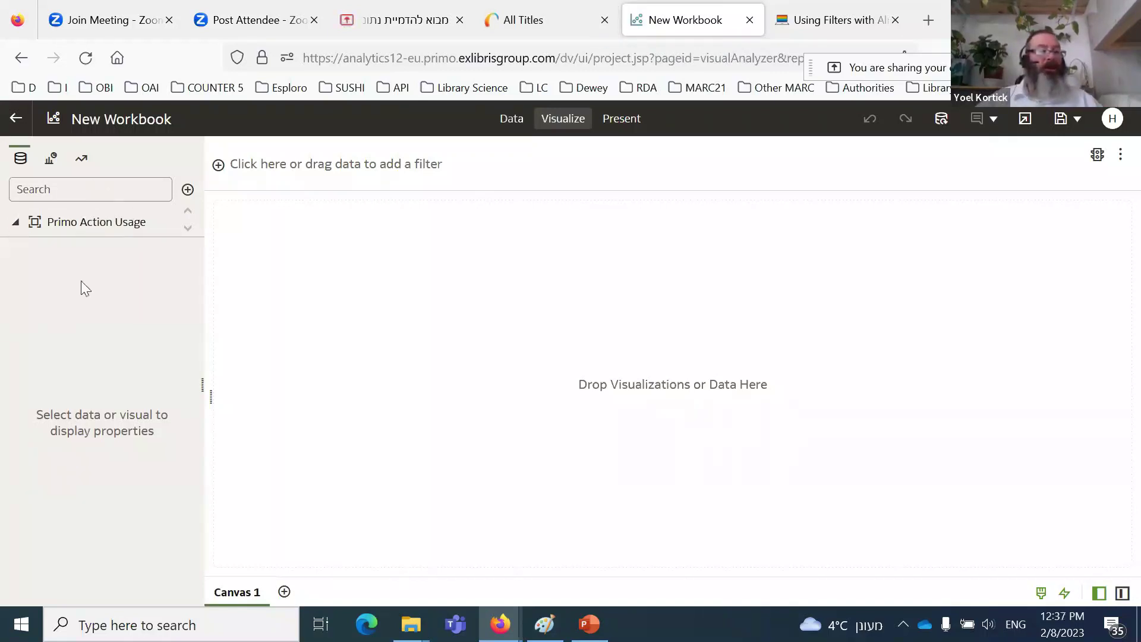
drag(140, 235, 103, 448)
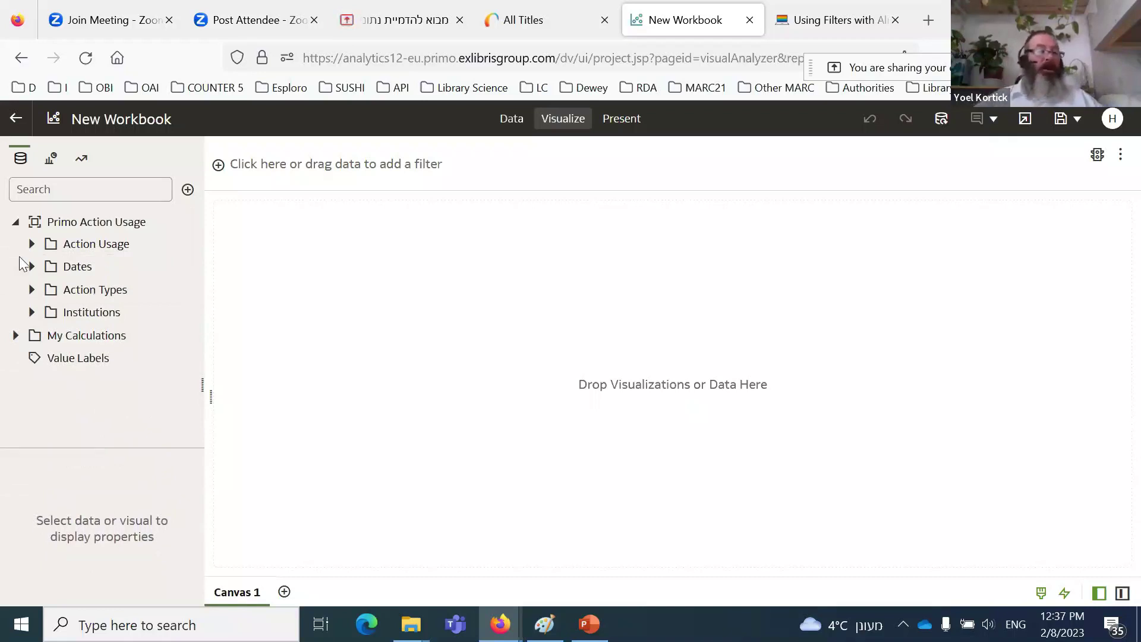
click(32, 266)
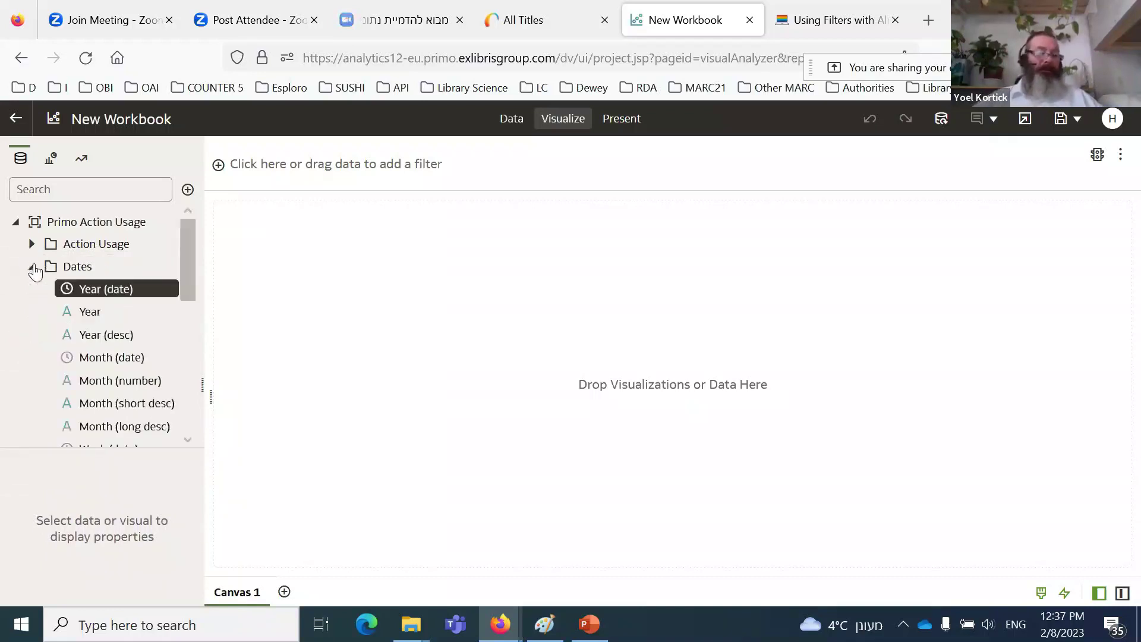
drag(90, 291, 298, 164)
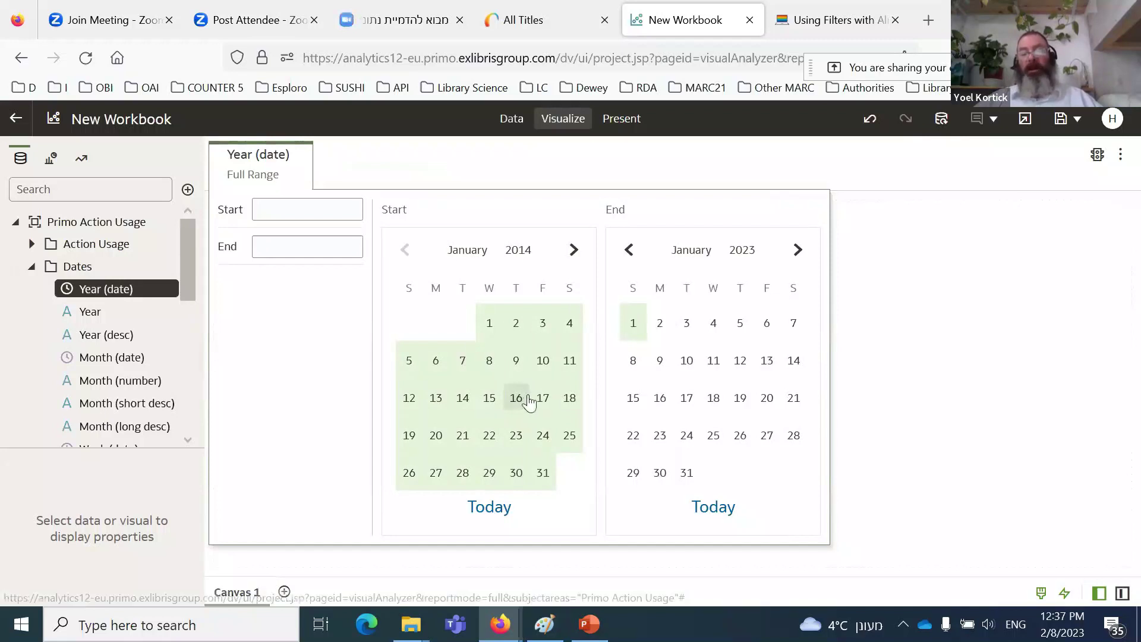
Step: Set the Year (date) filter's range to start on 1/19/2022 and end on 1/19/2023 using its calendars
click(515, 257)
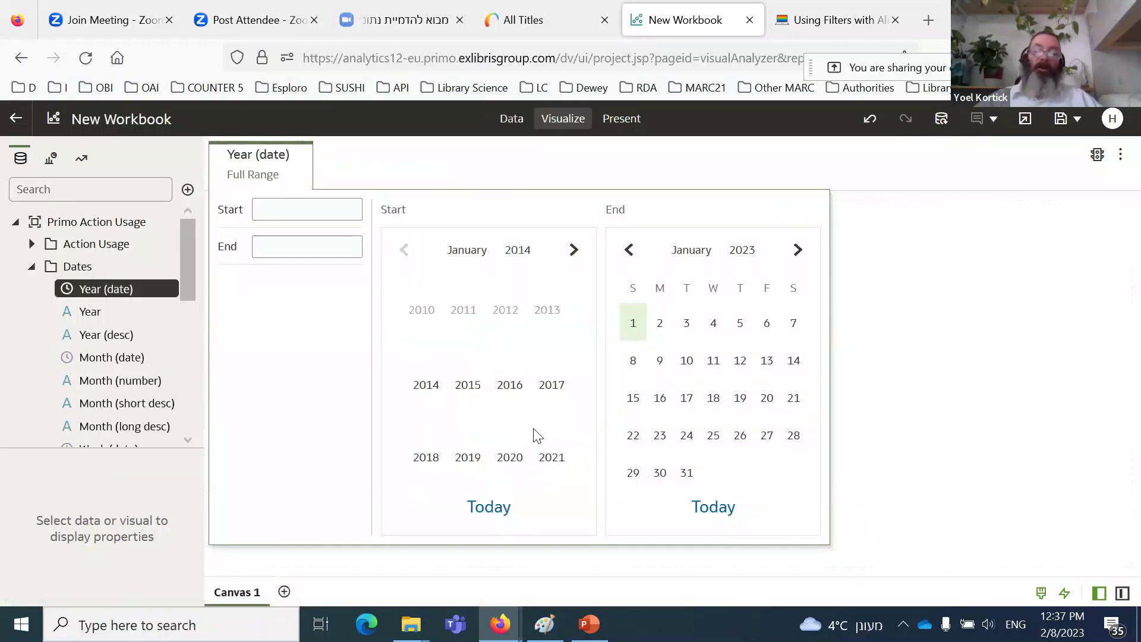
click(518, 251)
click(519, 252)
click(575, 250)
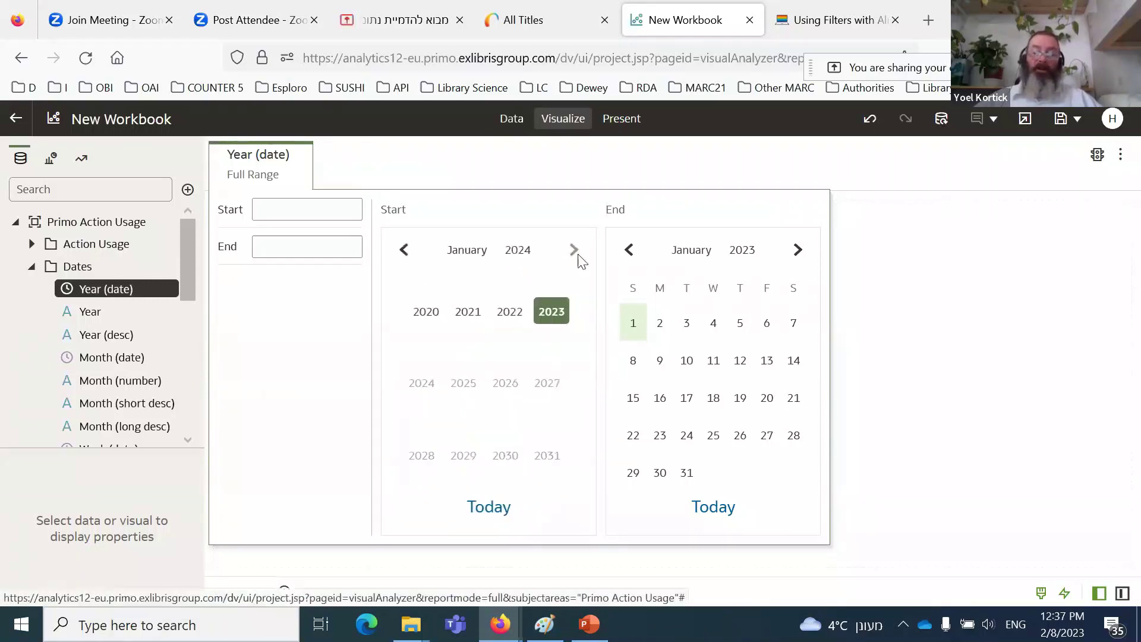
click(512, 313)
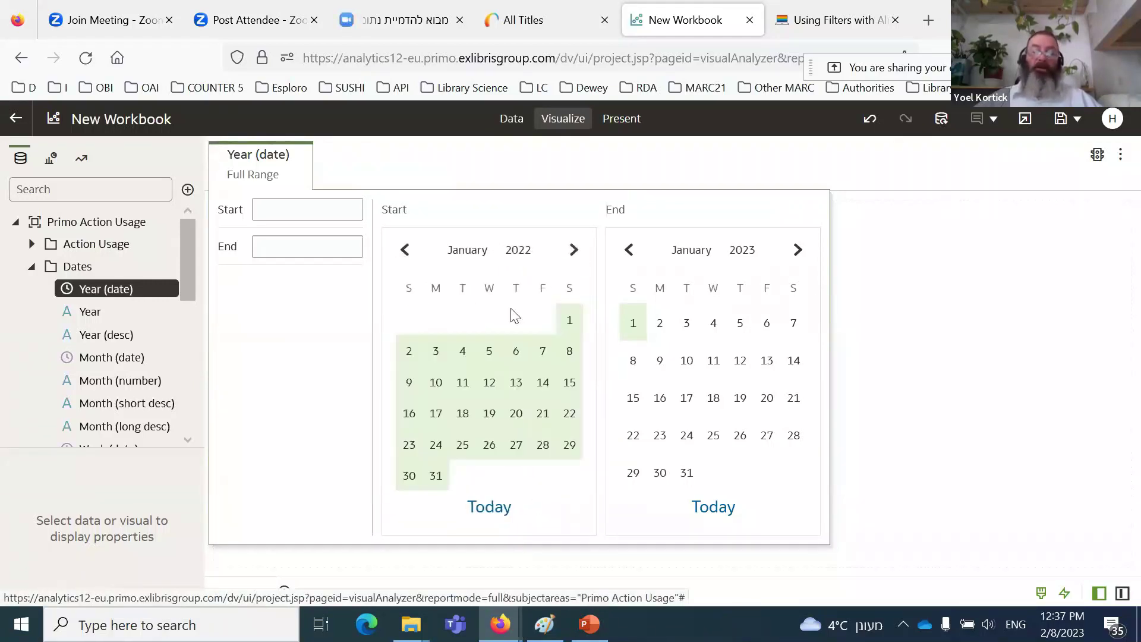
click(491, 419)
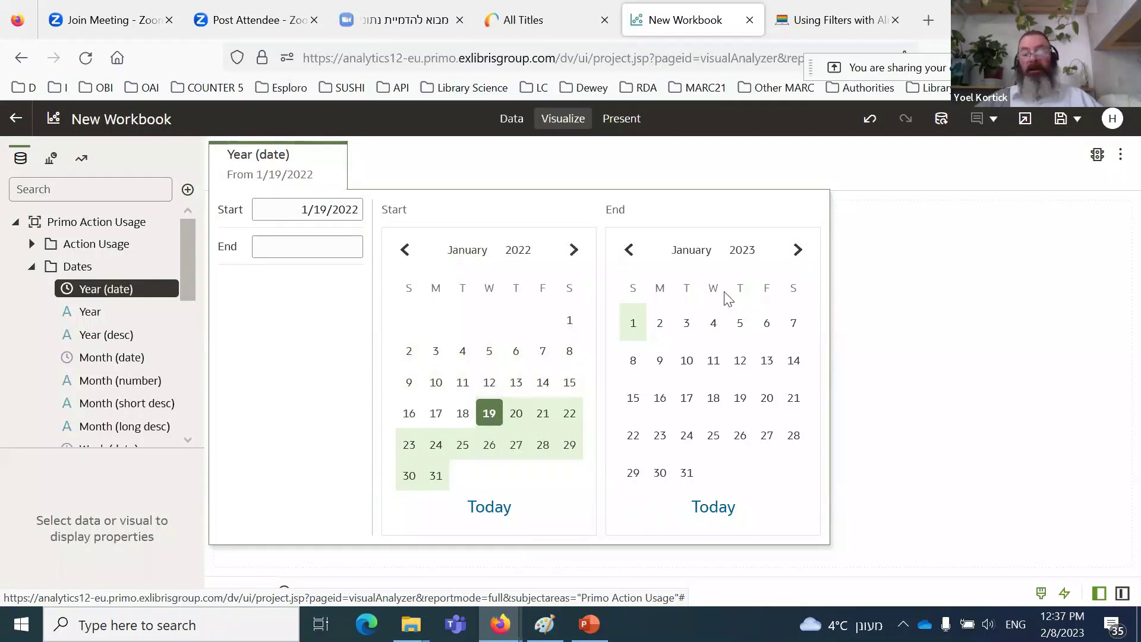
click(742, 252)
click(741, 254)
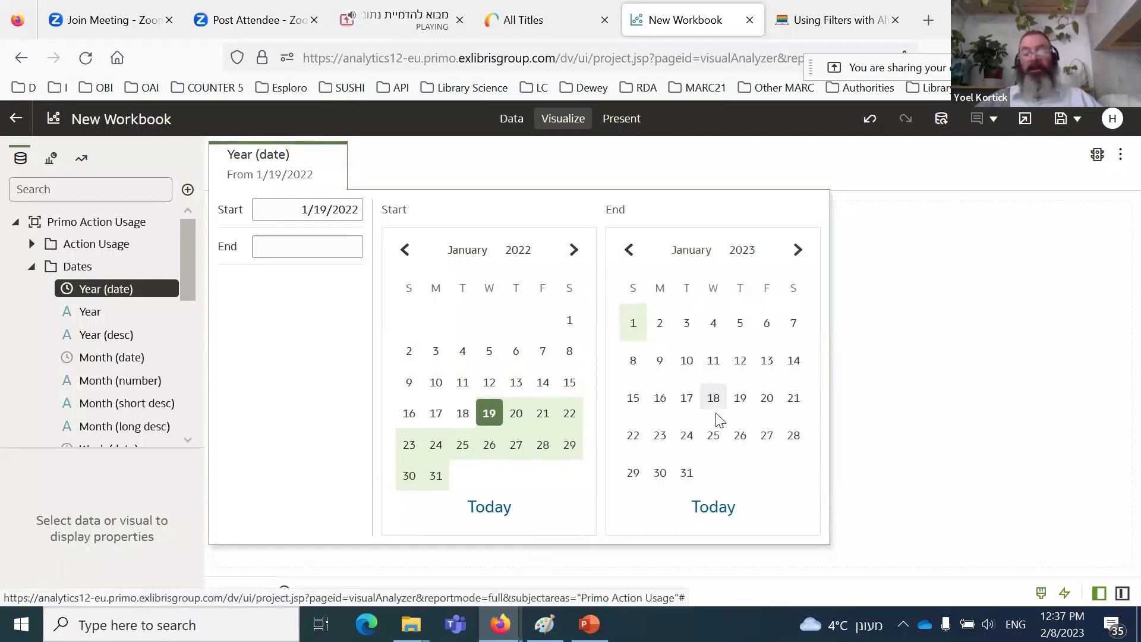
click(742, 399)
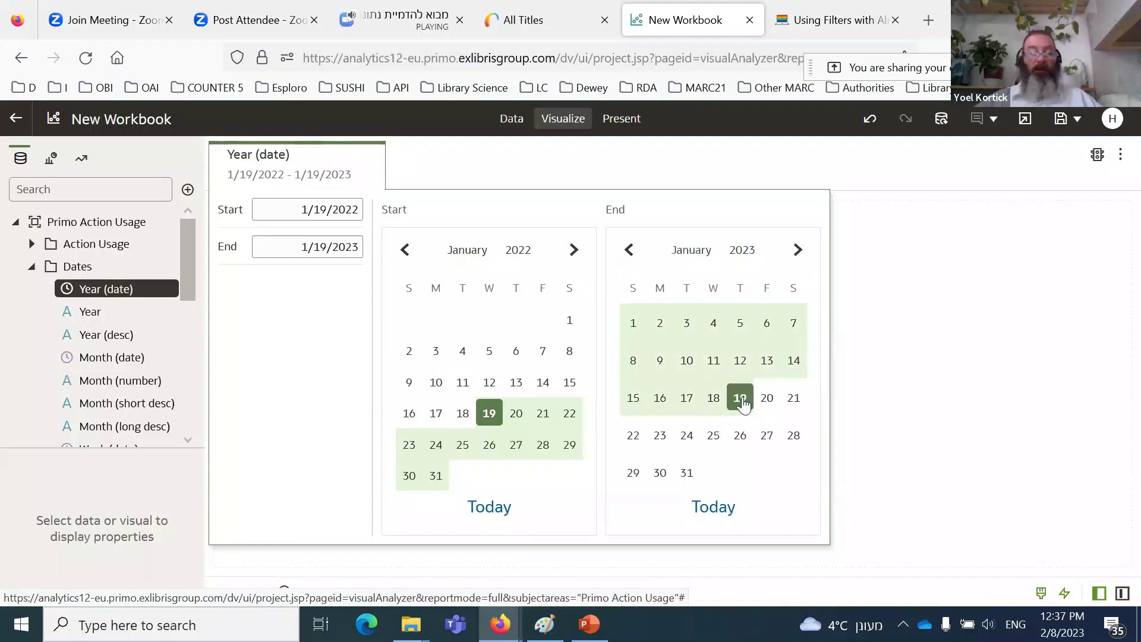
click(919, 408)
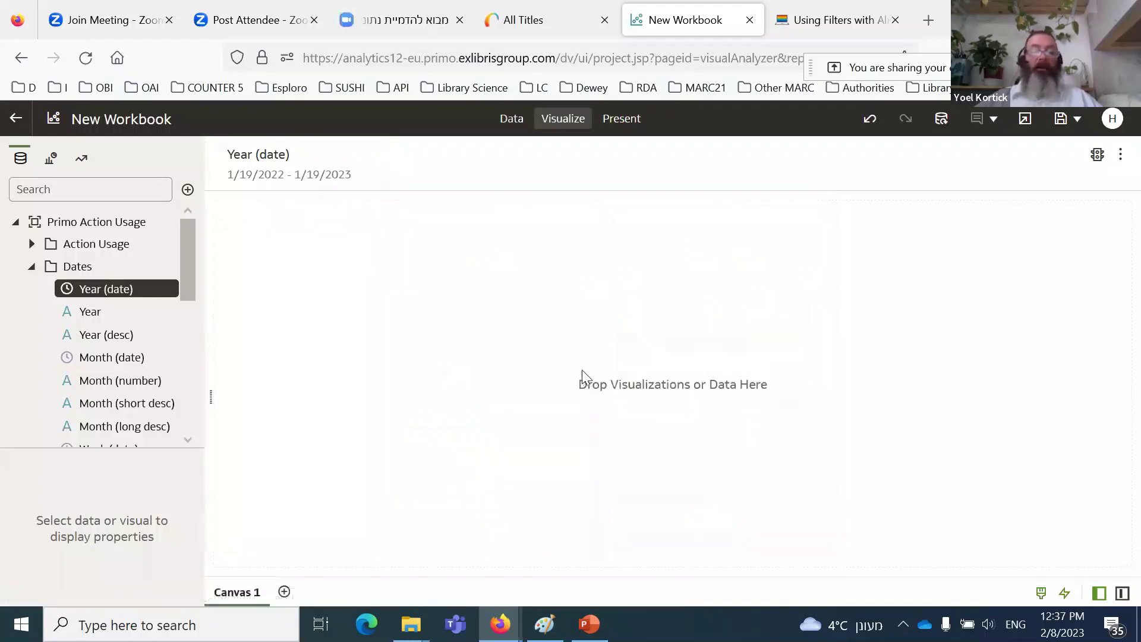
Step: Review the Year (date) filter's range and add the Actions measure from Action Usage to the canvas
click(303, 174)
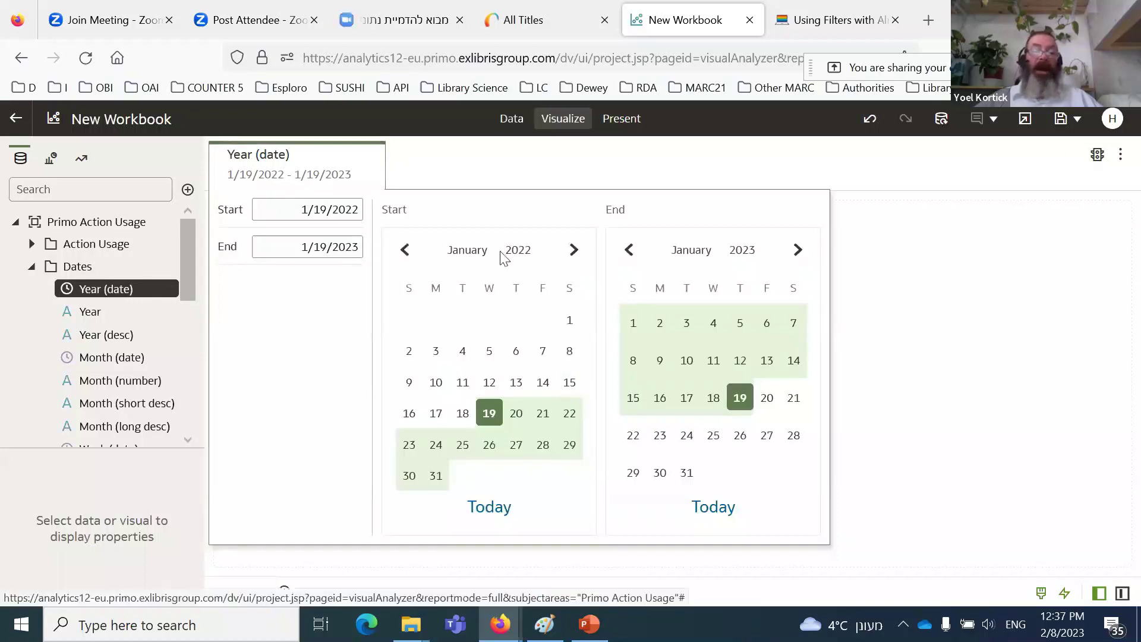
click(489, 173)
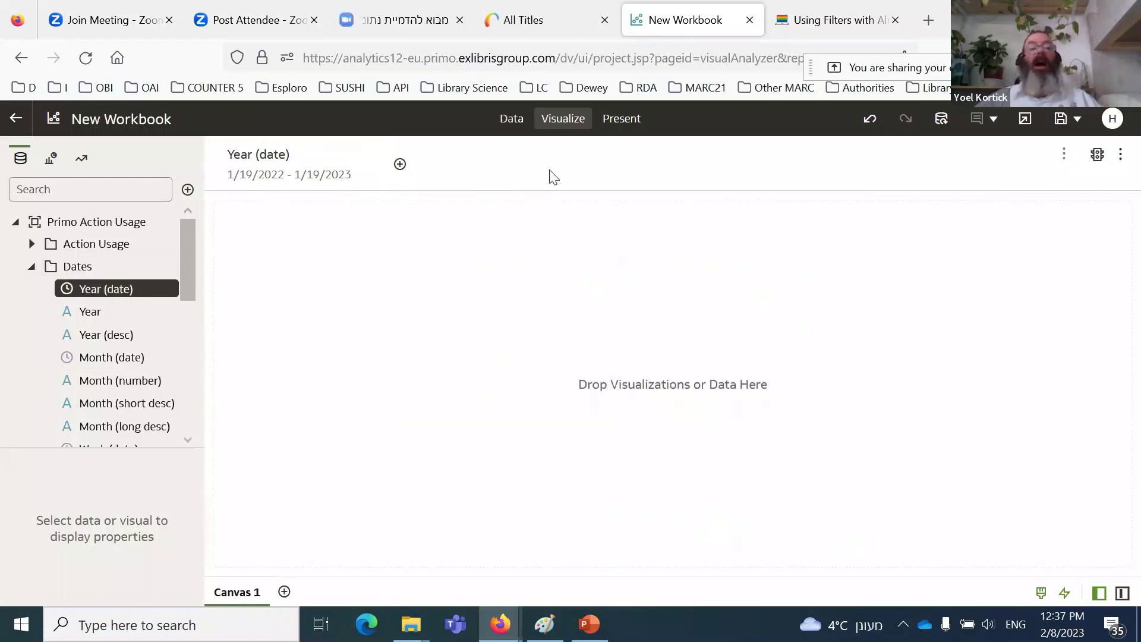
click(31, 243)
drag(97, 266, 714, 311)
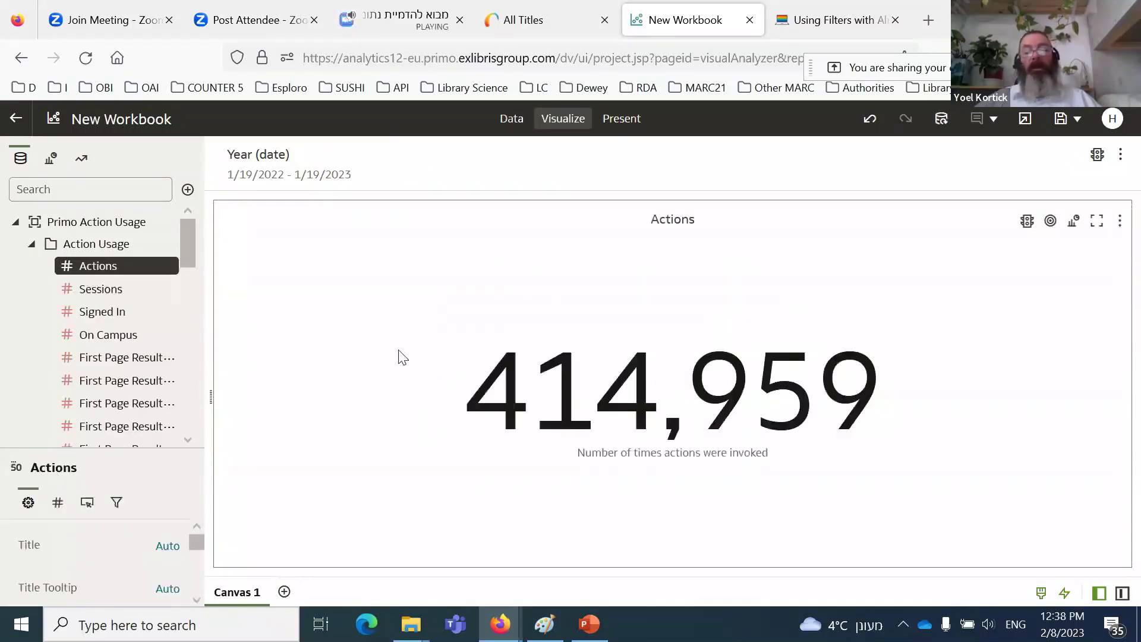
Step: Try to change the Year (date) filter's start date to 2/14/2022
click(299, 179)
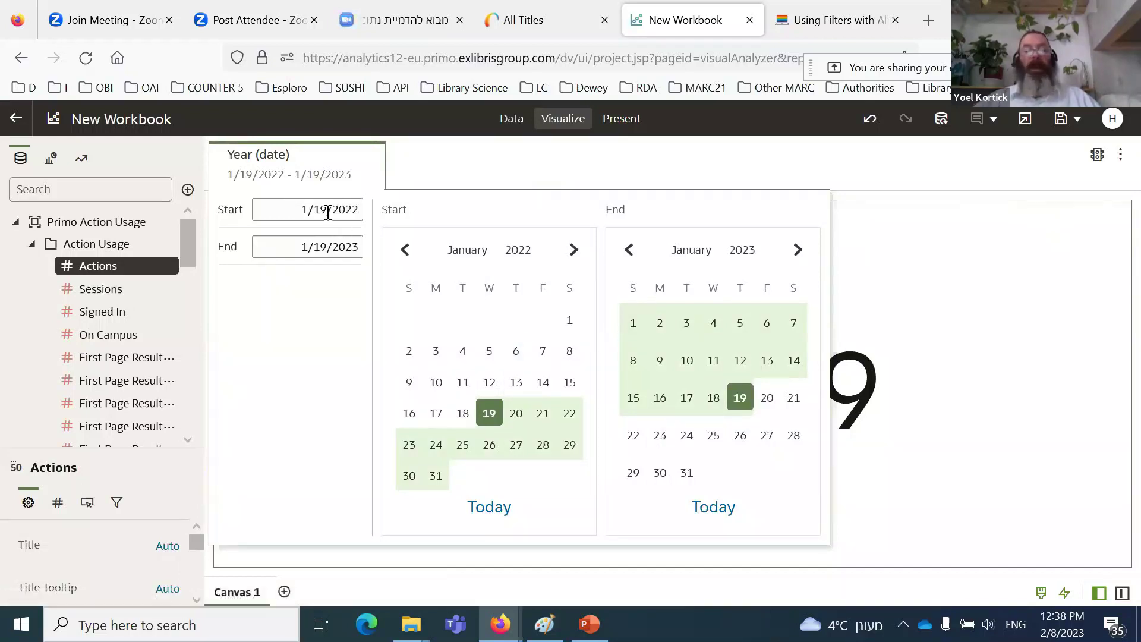
drag(302, 209, 306, 209)
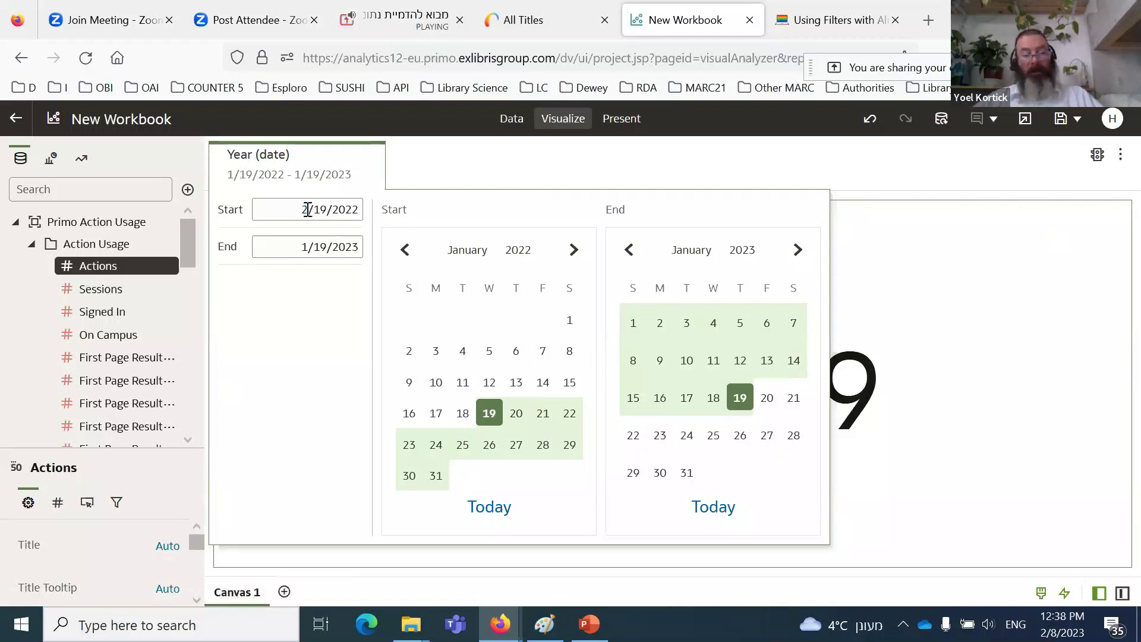
drag(321, 209, 326, 212)
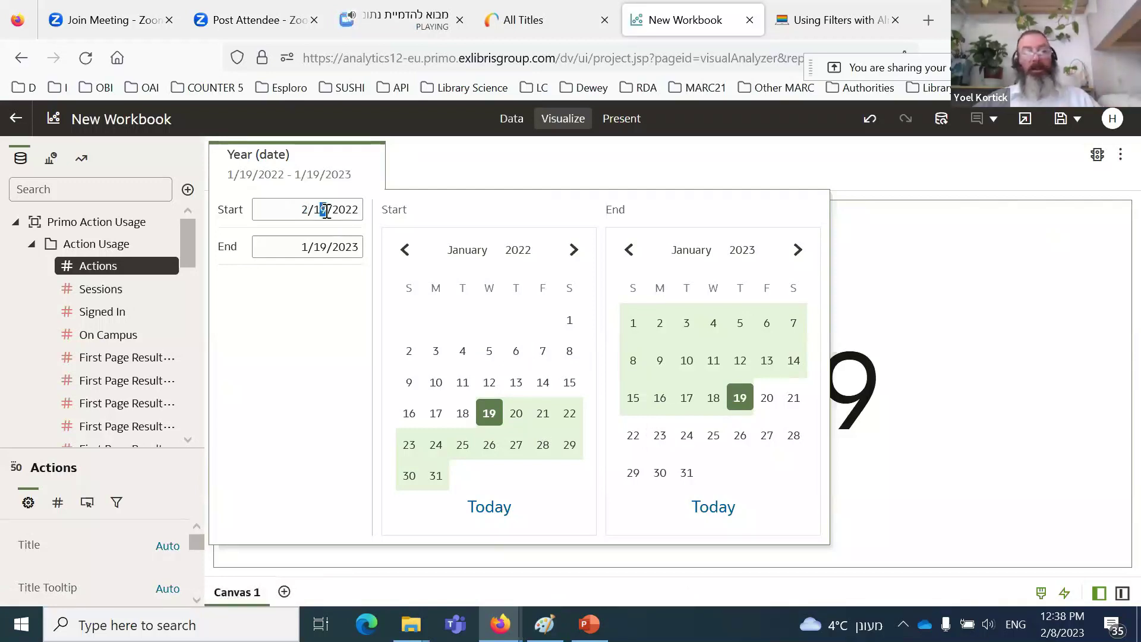
text(4)
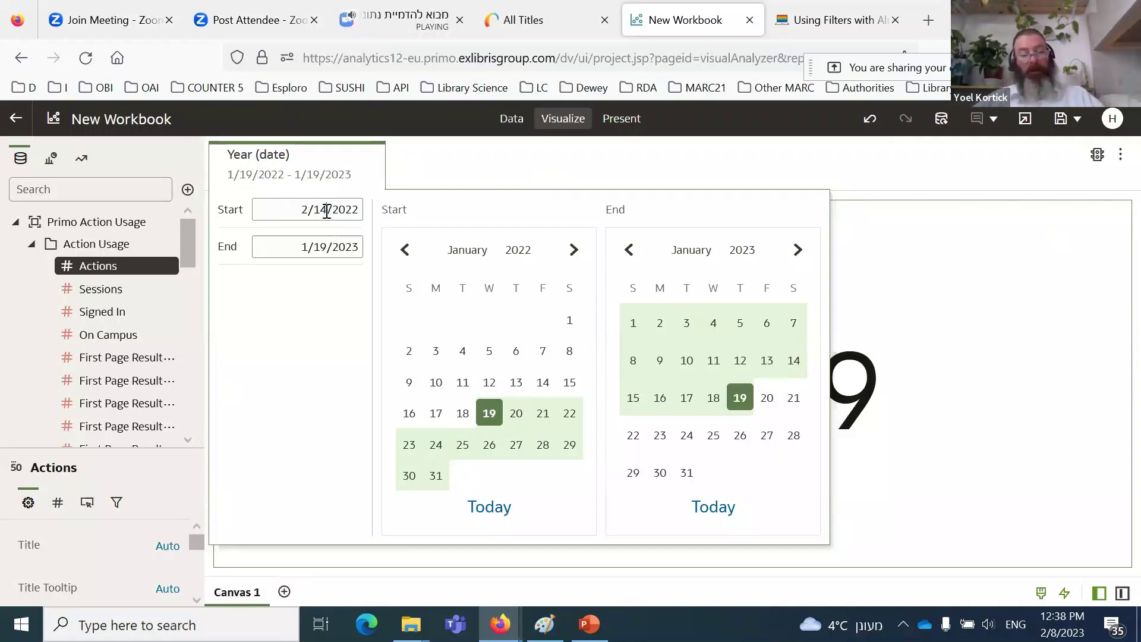
click(564, 173)
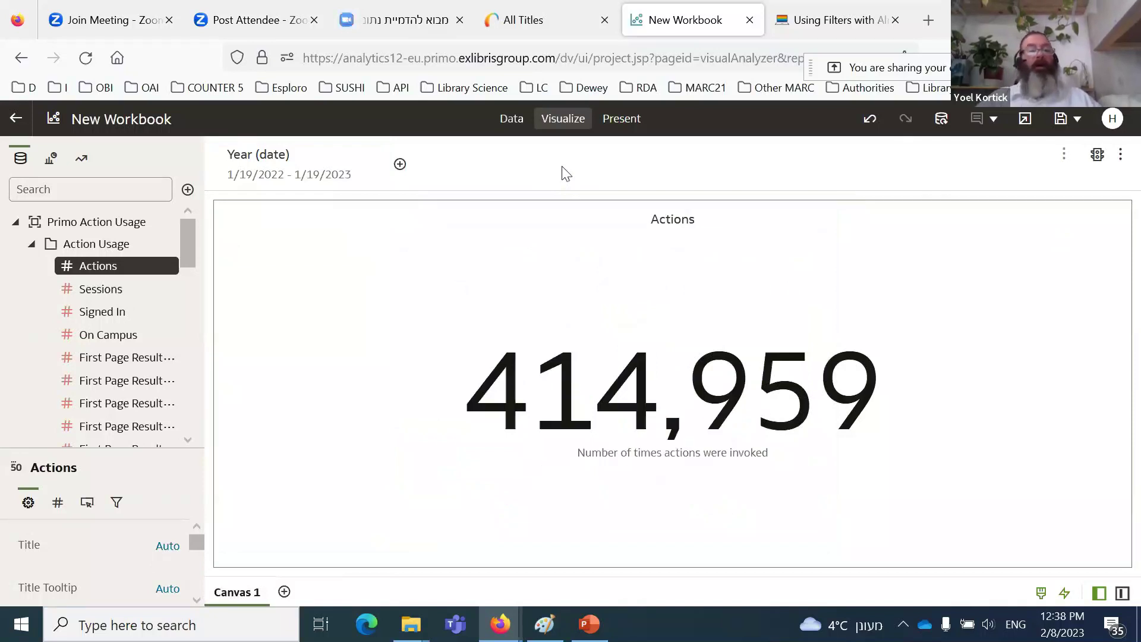
Step: Set the start date of the Year (date) filter to 2/14/2022 and apply it to the Actions visualization
click(291, 178)
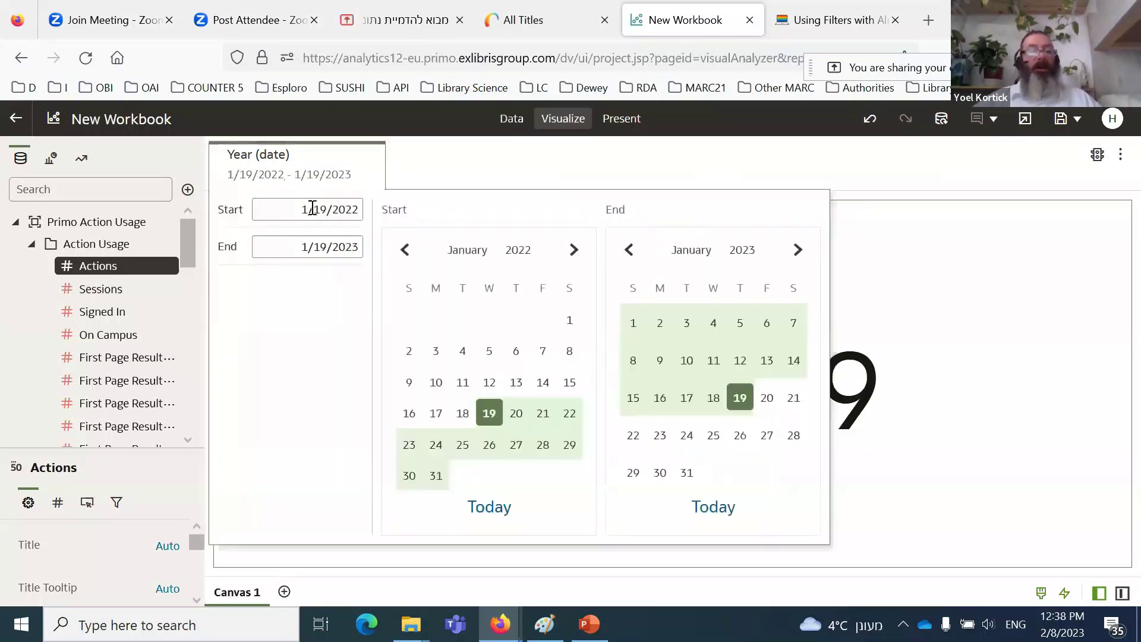
drag(320, 213, 326, 214)
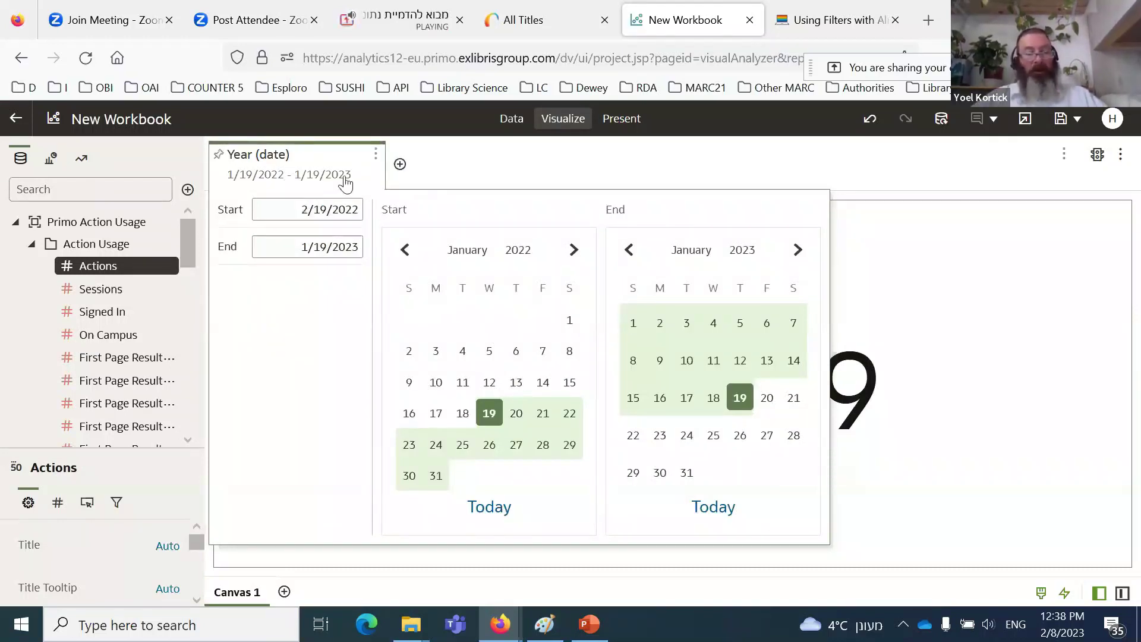
drag(321, 214, 326, 215)
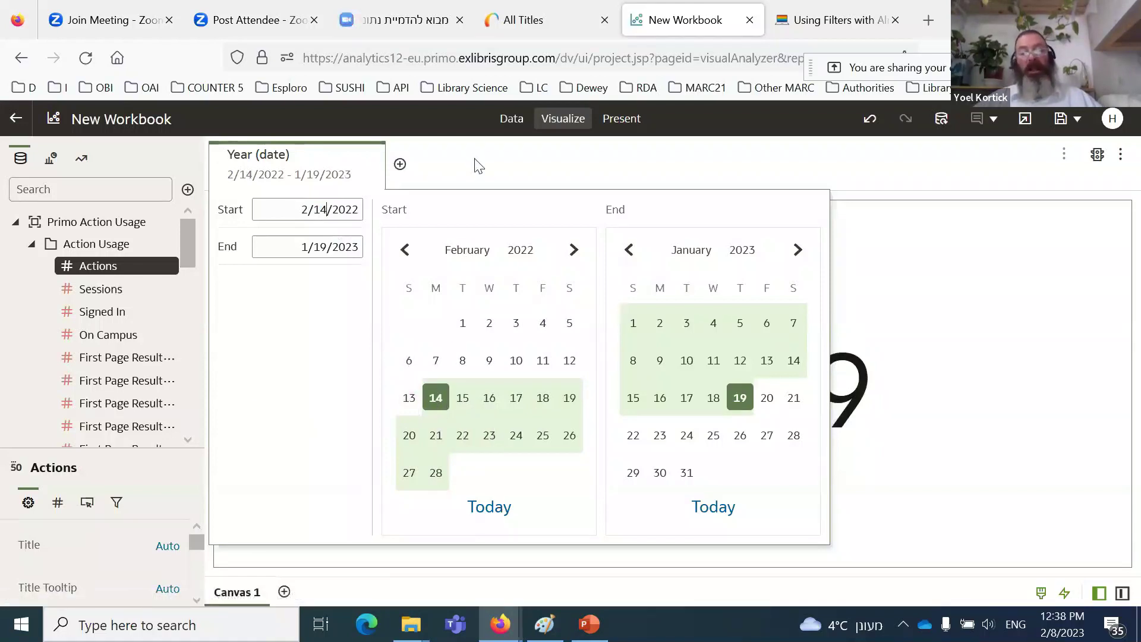
click(479, 166)
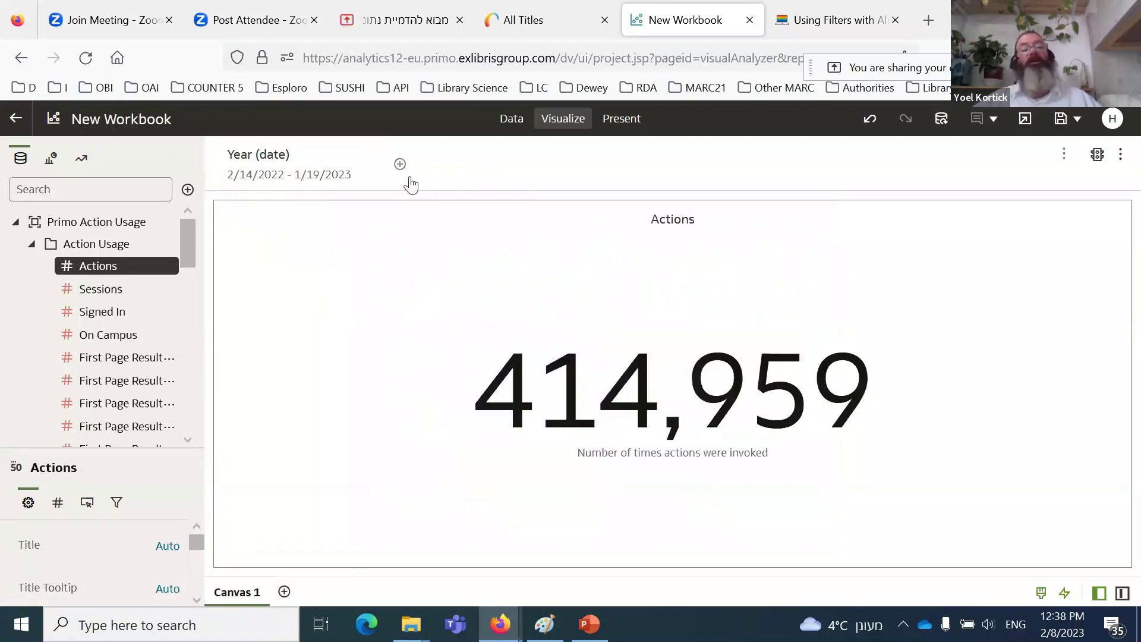
Step: Set the end date of the Year (date) filter to 3/14/2022 and apply it to the Actions visualization
click(331, 185)
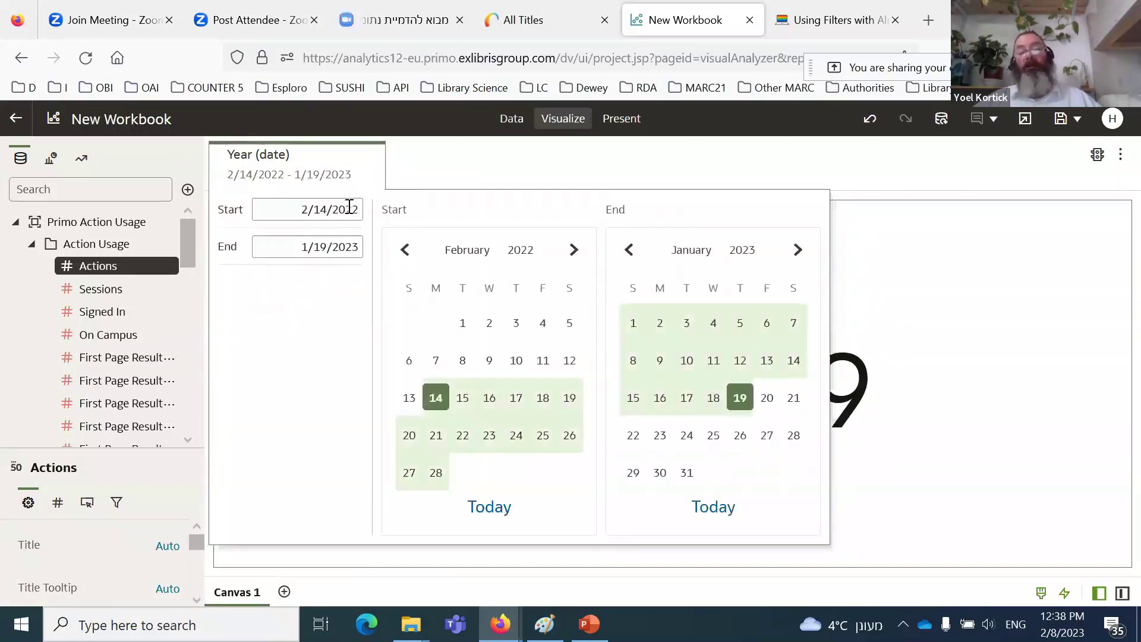
click(436, 179)
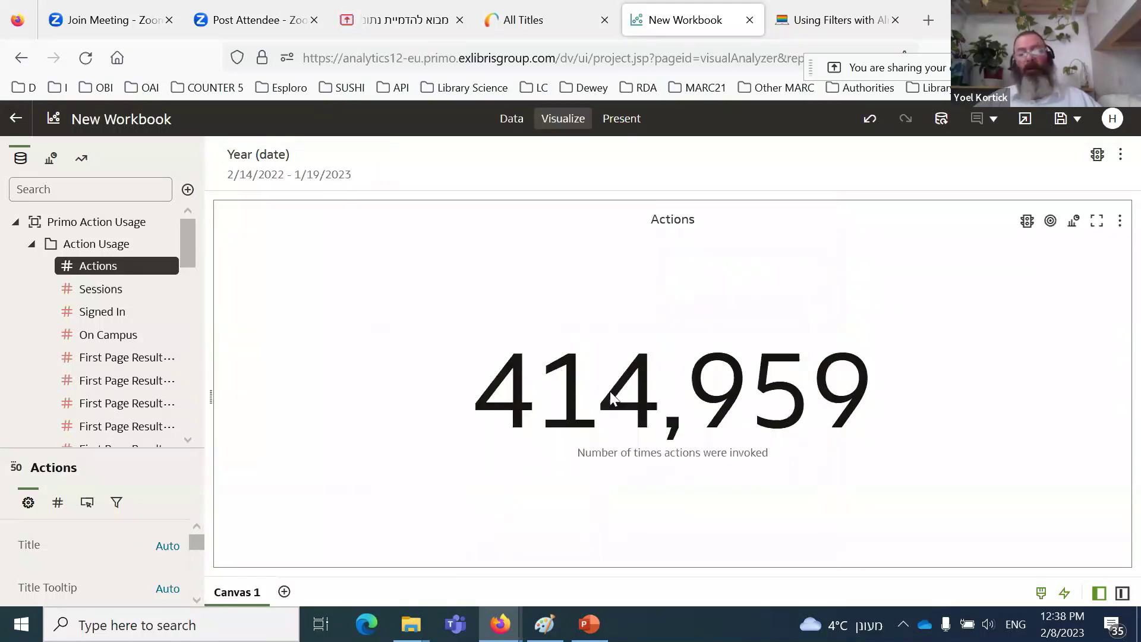
click(290, 185)
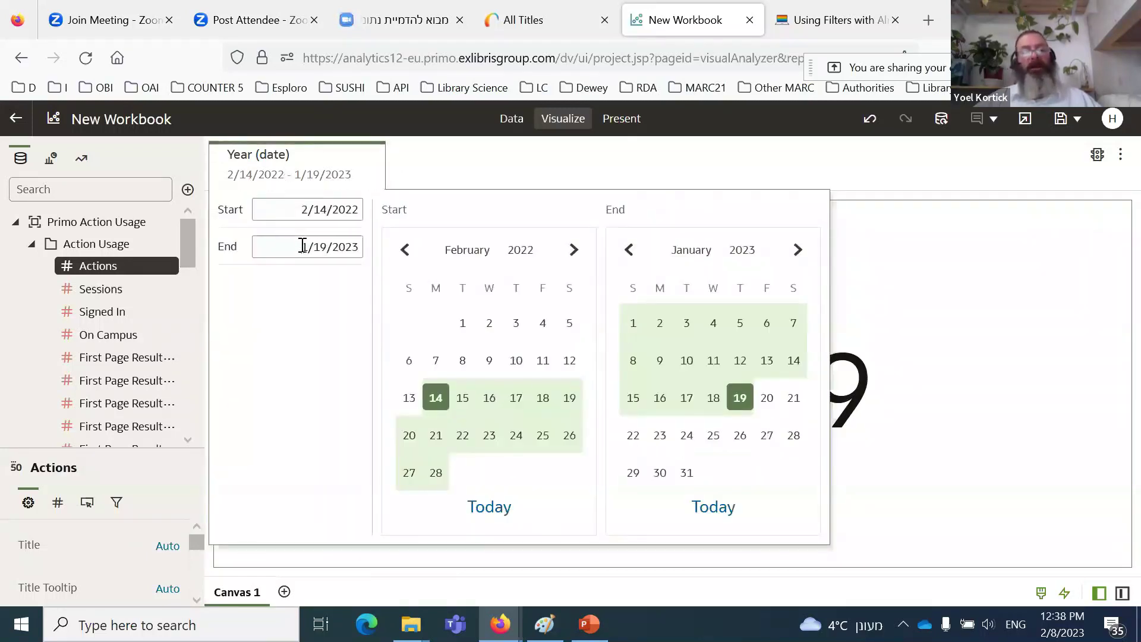
drag(301, 246, 366, 242)
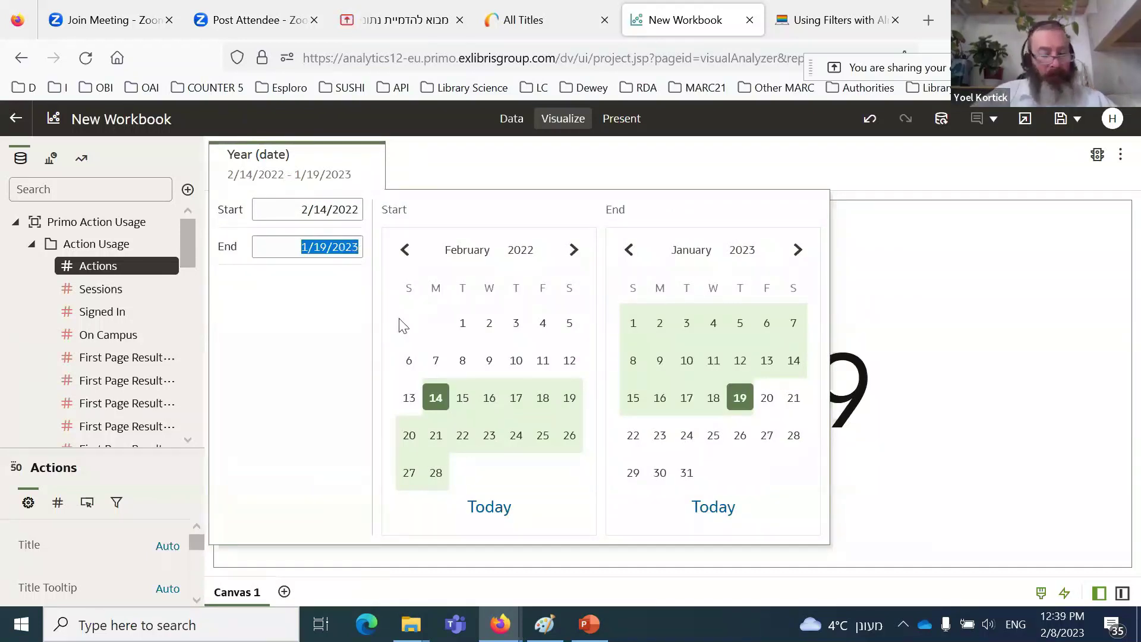
text(3/1)
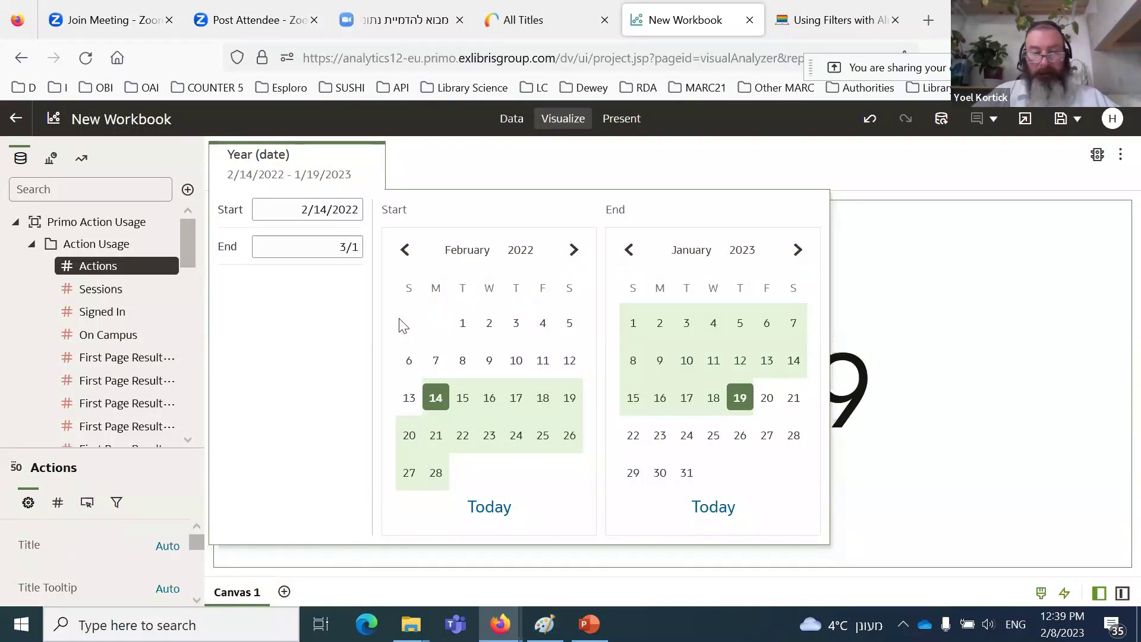
text(4/2022)
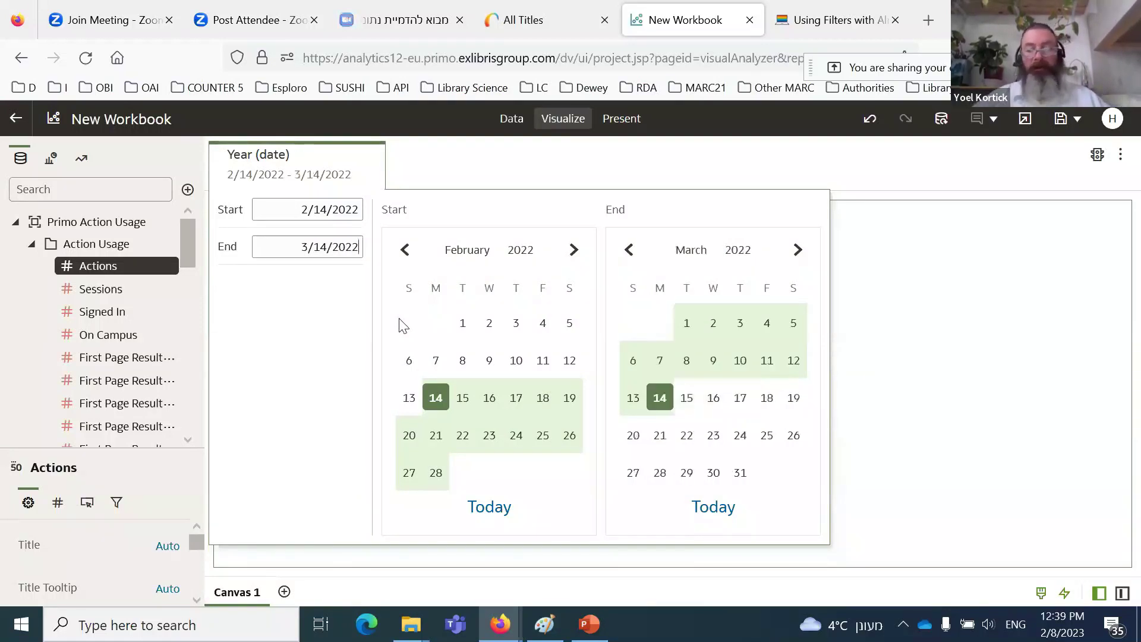
click(538, 162)
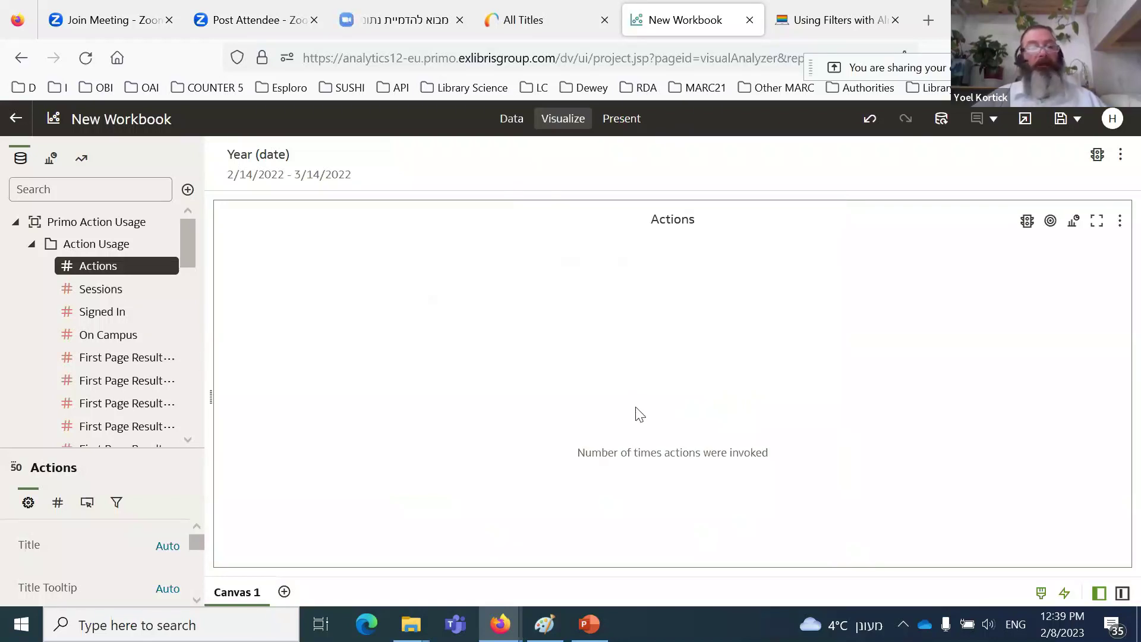
Step: Try to move the end date of the Year (date) filter to December 2022, and recheck the filter's range
click(318, 182)
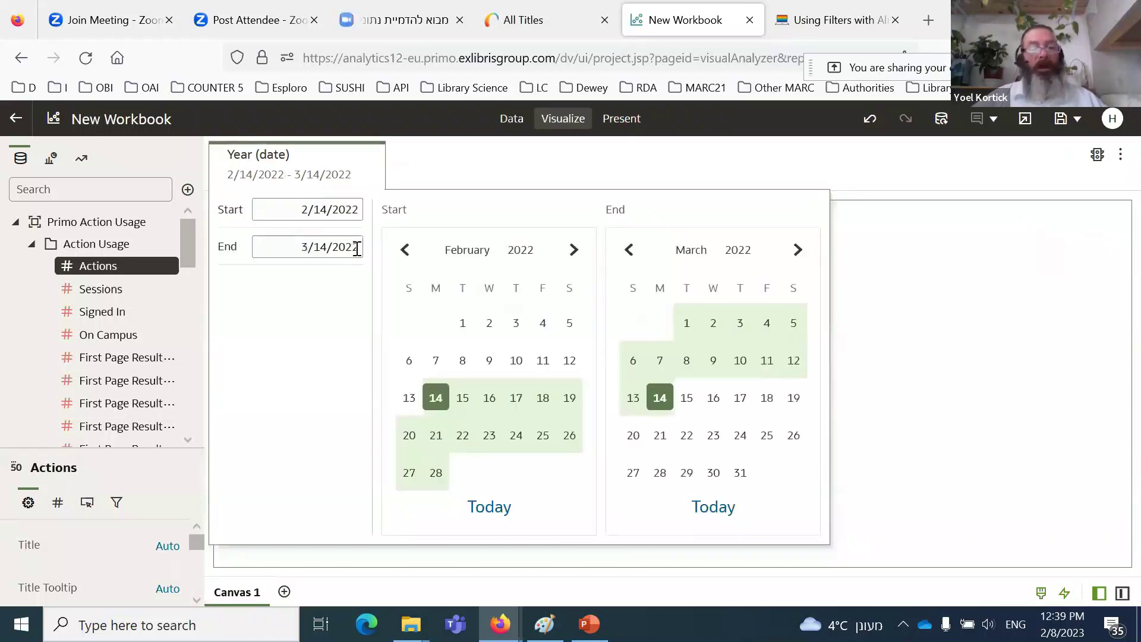
click(690, 254)
click(776, 468)
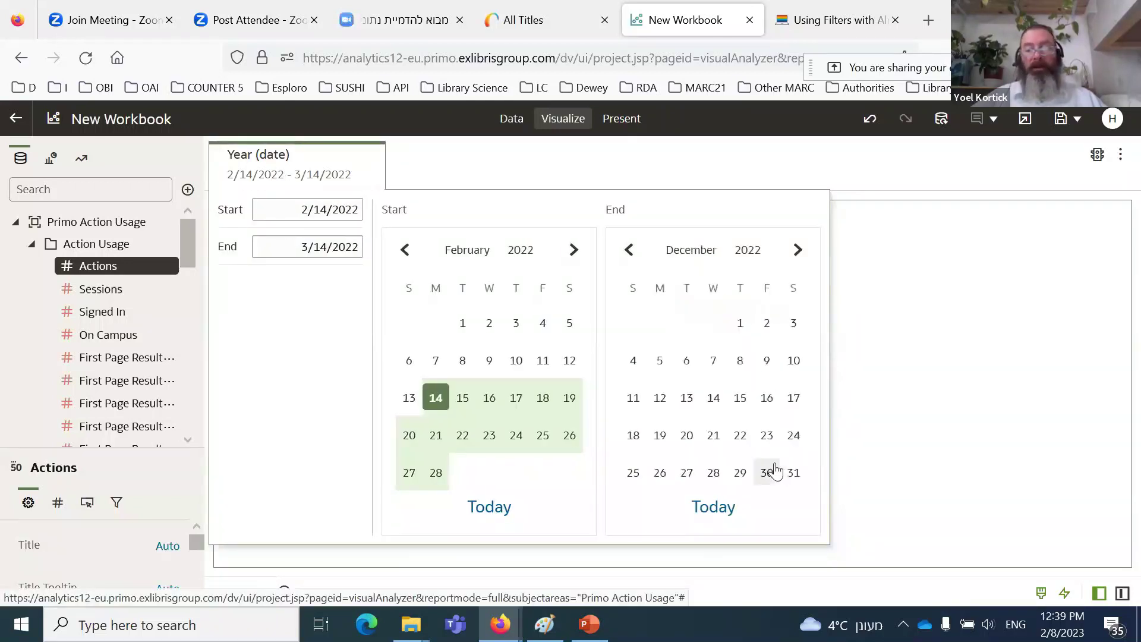
click(583, 174)
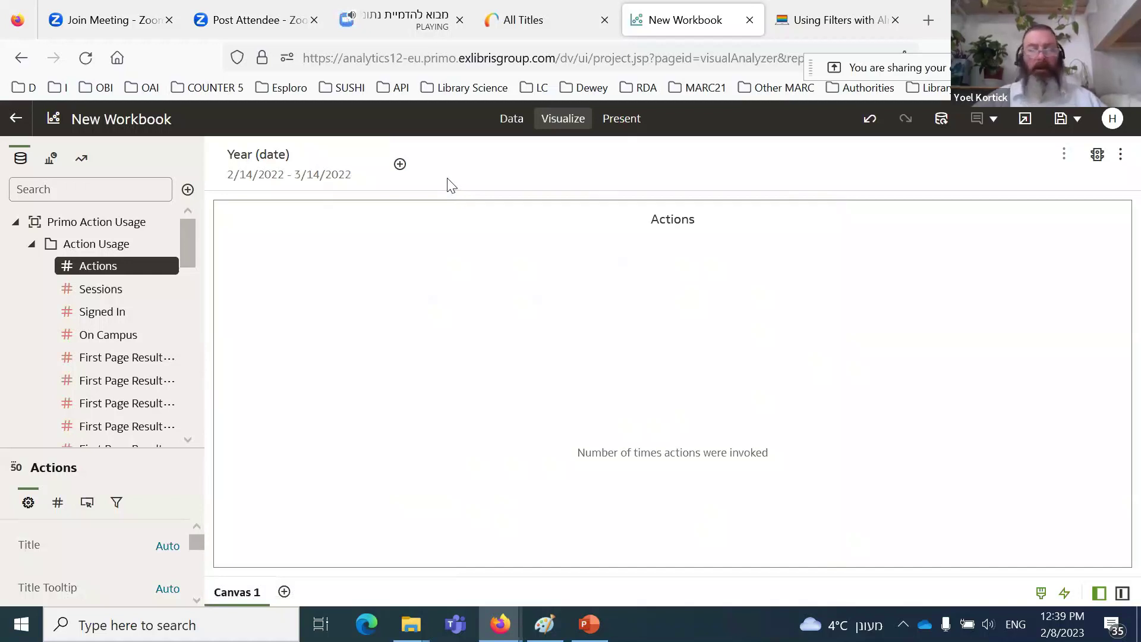
drag(95, 267, 541, 385)
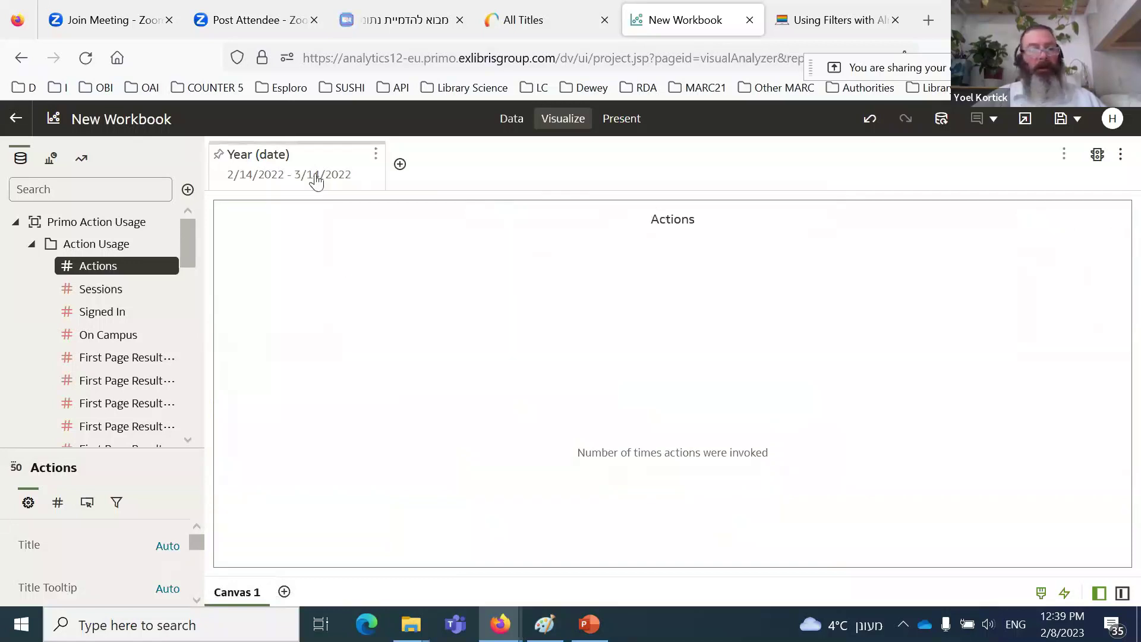
click(370, 159)
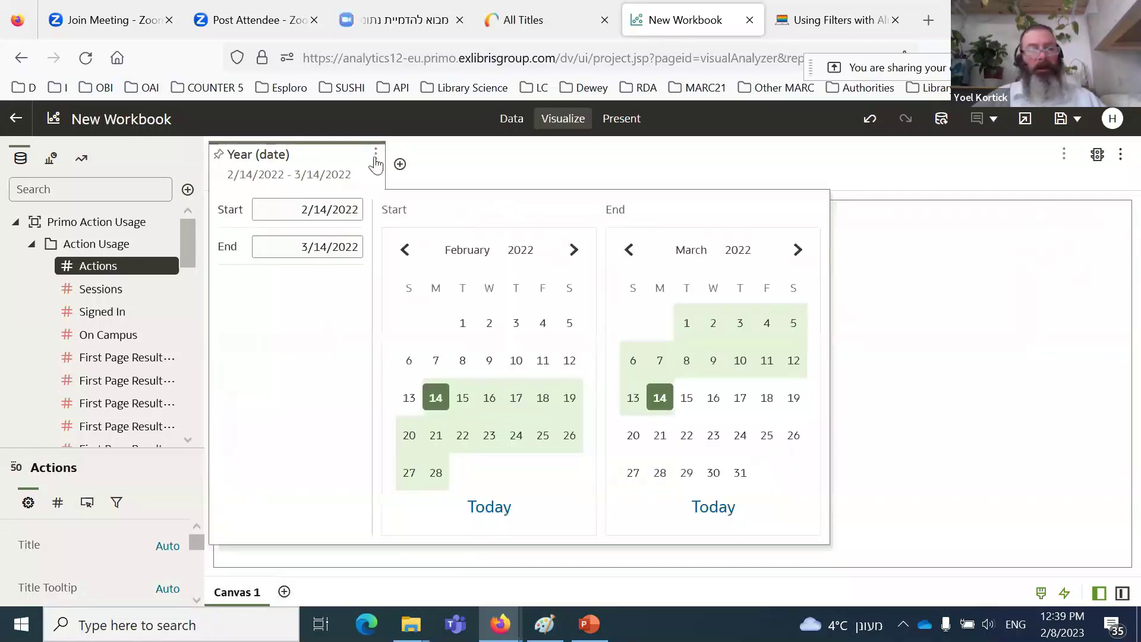
click(885, 267)
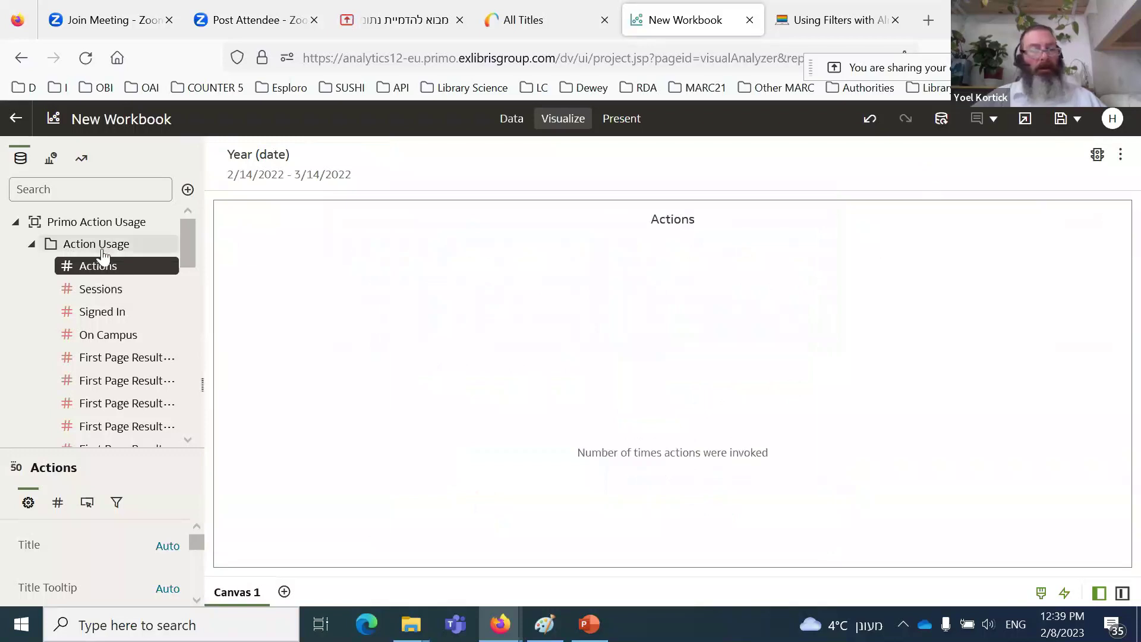
Step: Delete the Actions visualization from the canvas and try to add data from the Action Usage folder again
click(31, 247)
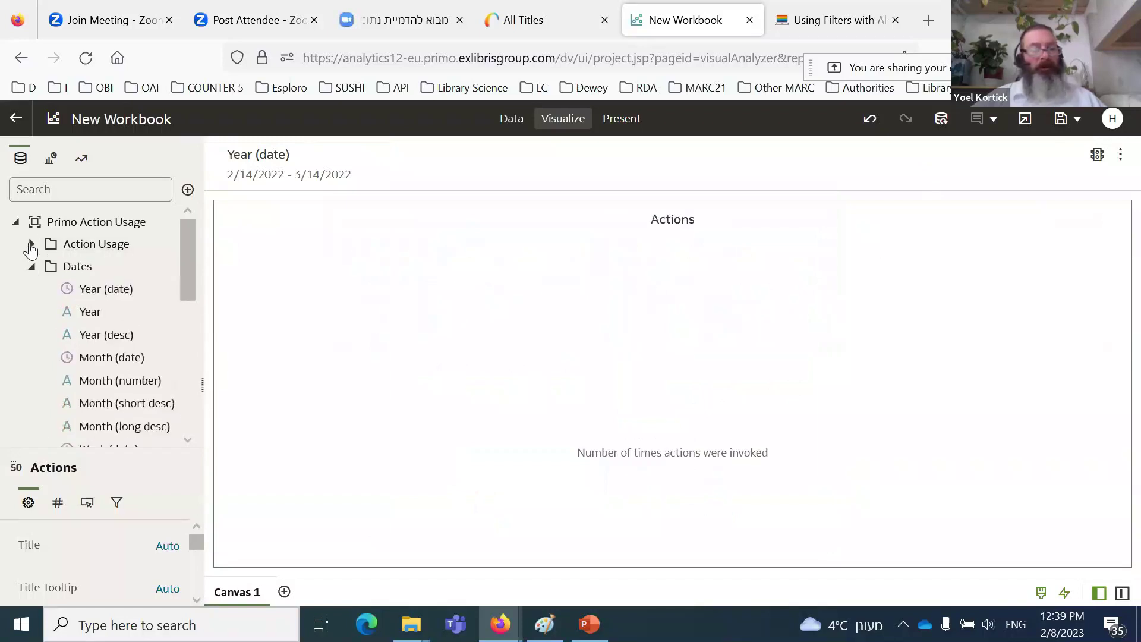
click(1120, 226)
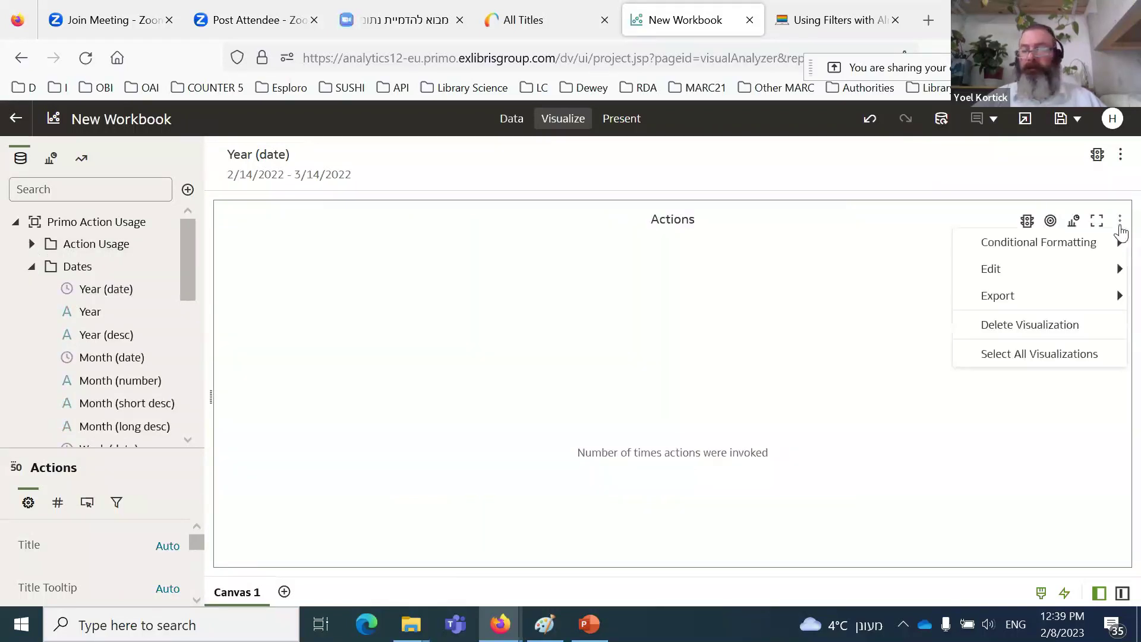
click(1044, 325)
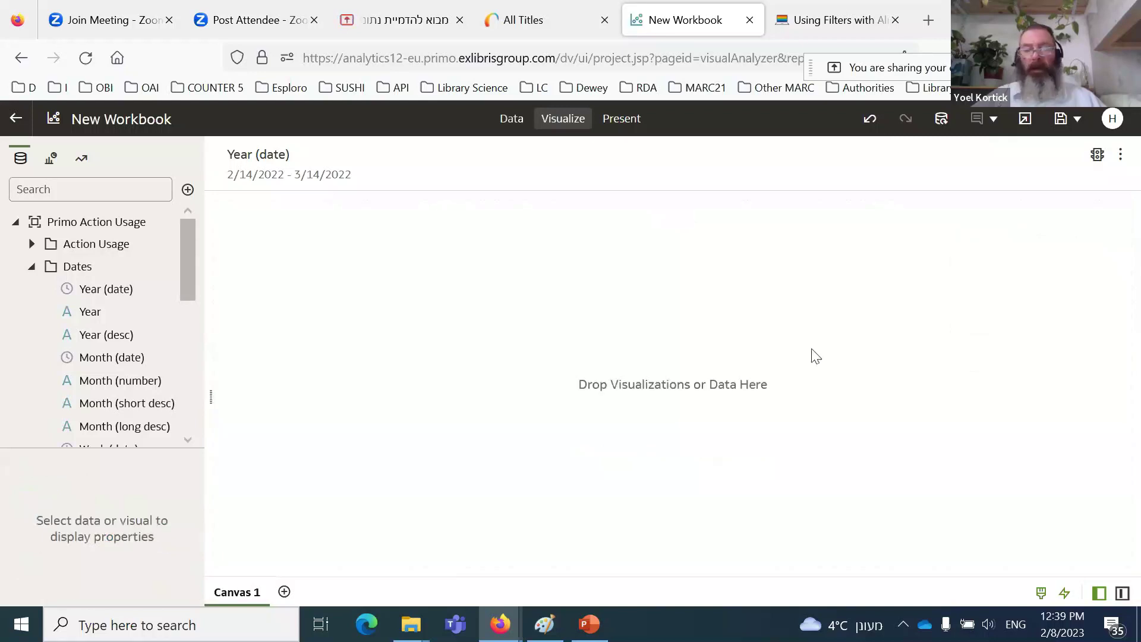
click(31, 244)
drag(57, 255, 662, 328)
click(777, 394)
Step: Close the unsaved new workbook and the blog post on using filters with Alma Analytics Data Visualization
click(749, 20)
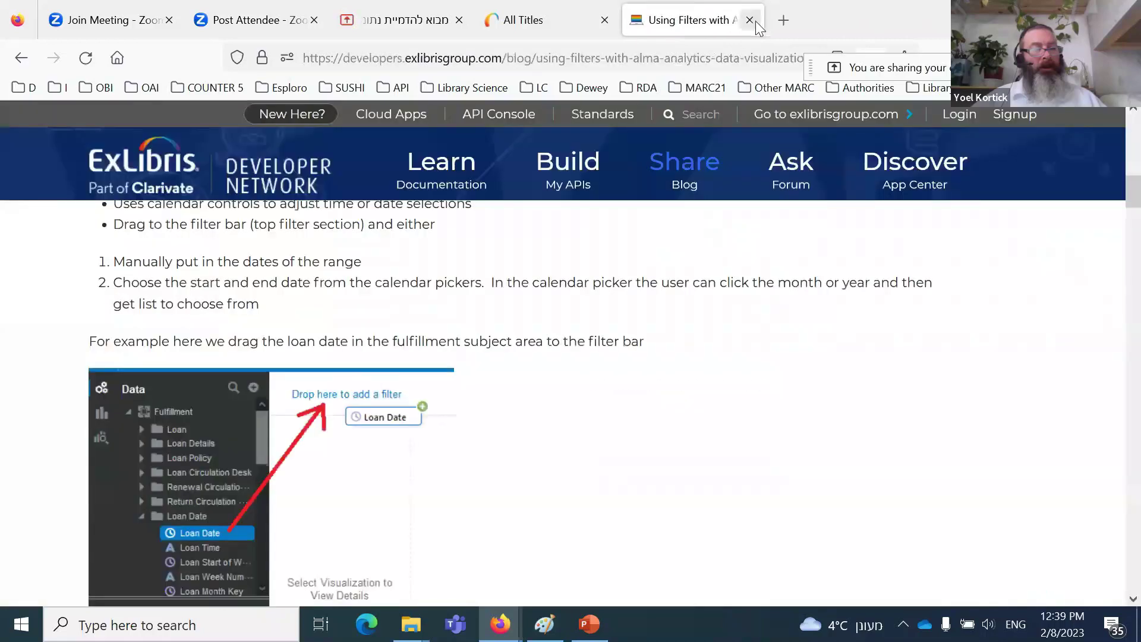
click(754, 21)
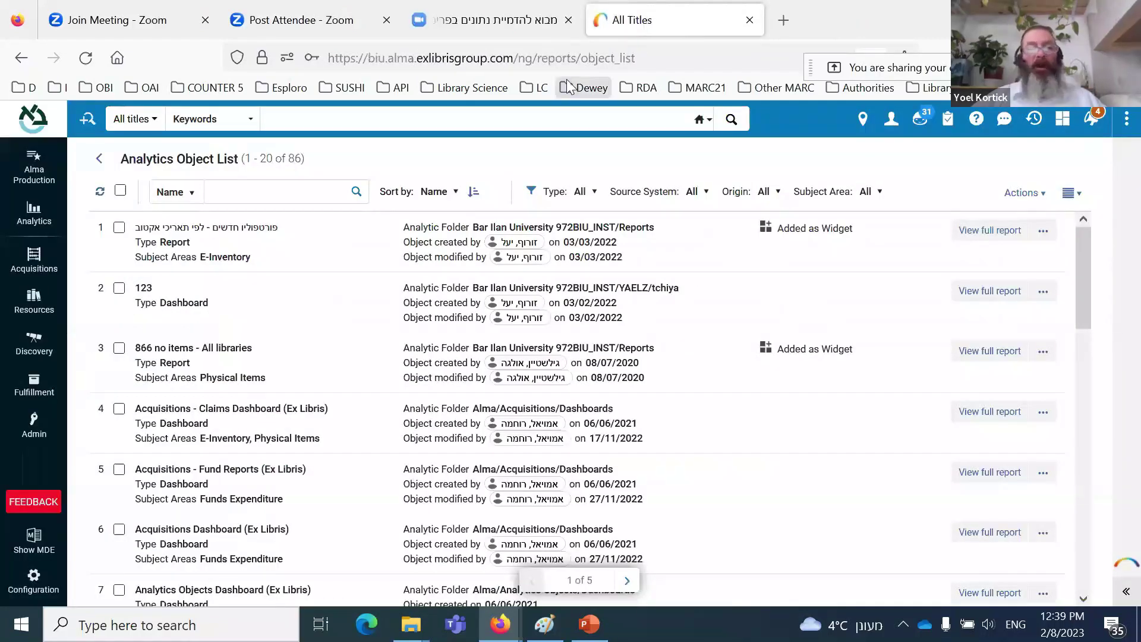
Step: Run an All titles keyword search for "keep it alive" in Alma and check the Zoom meeting while it loads
click(291, 114)
click(450, 152)
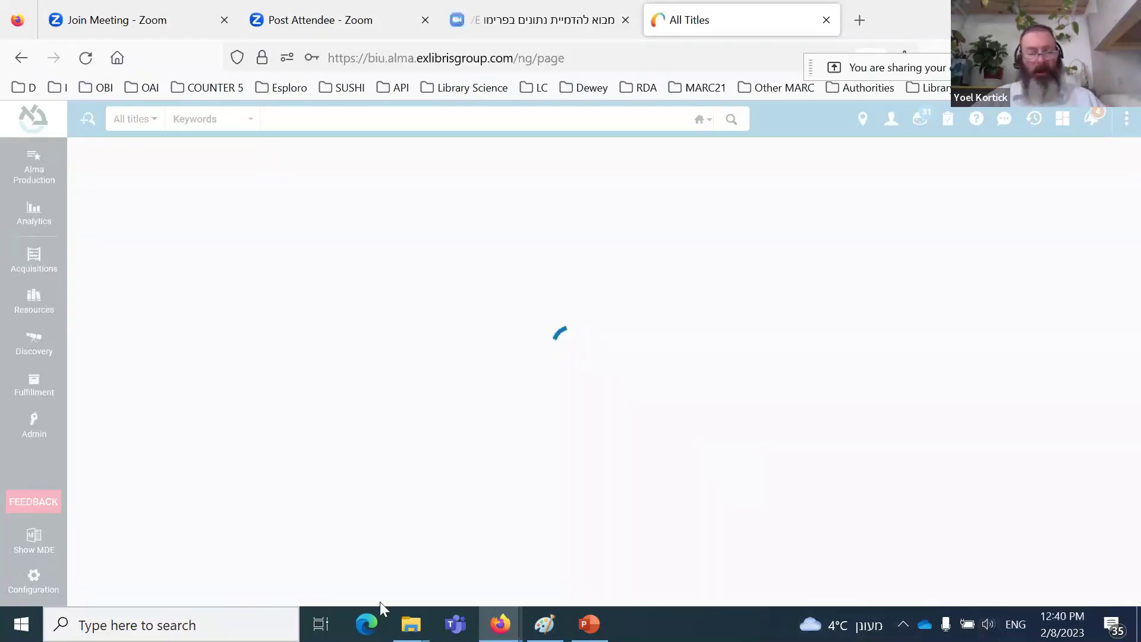
click(507, 20)
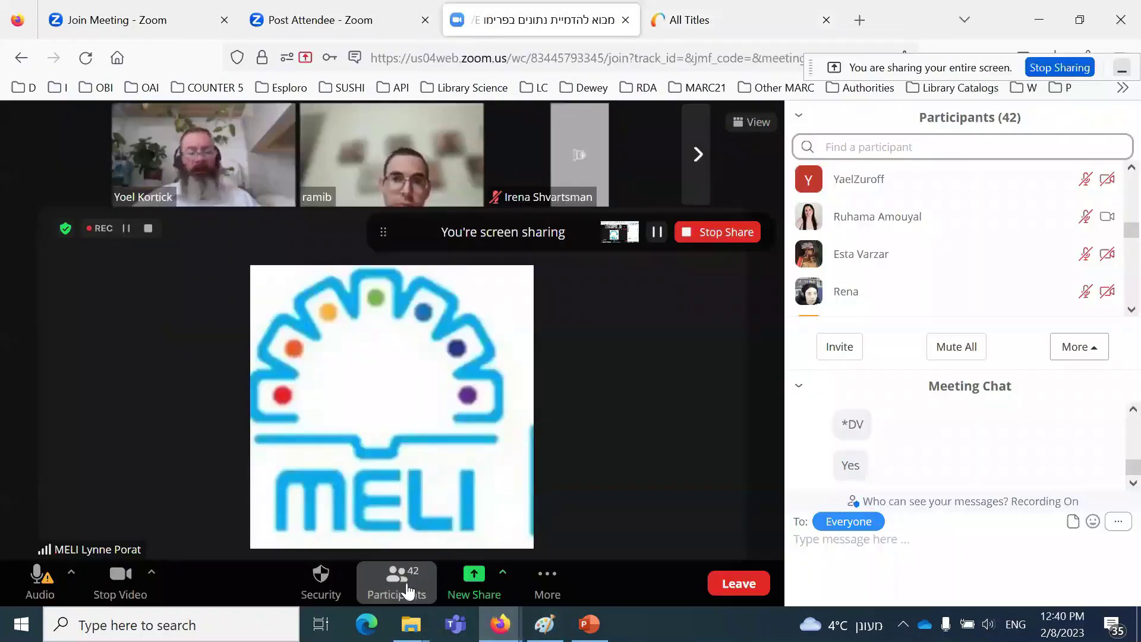
click(733, 17)
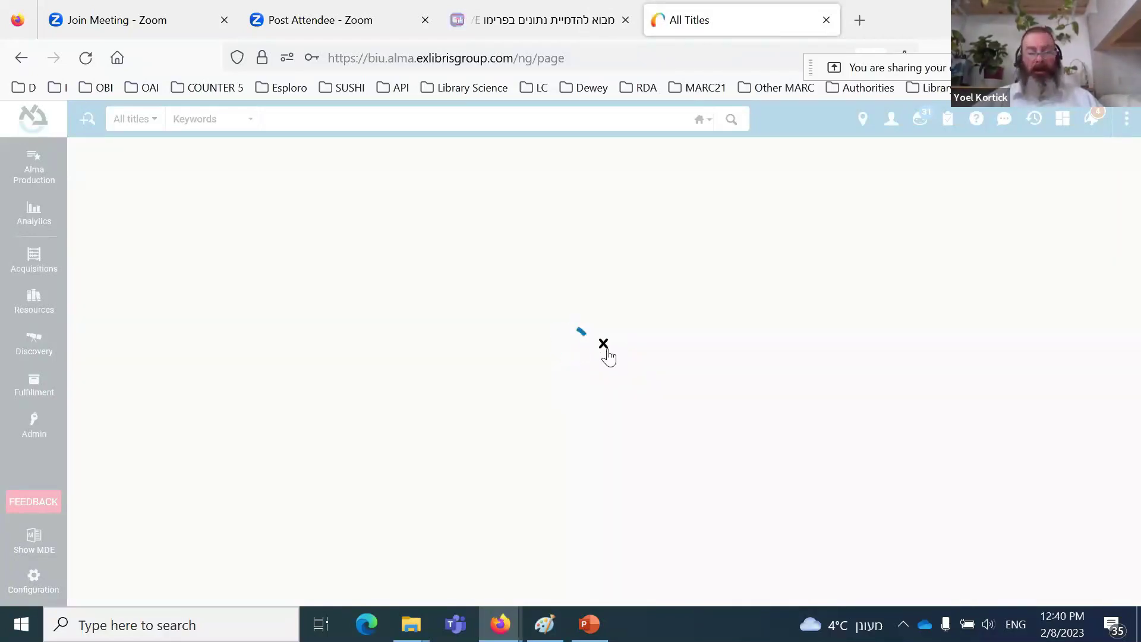
Step: Switch to Google Chrome and load the bookmarked EU Demo Alma EU00 login page
mouse_move(500, 631)
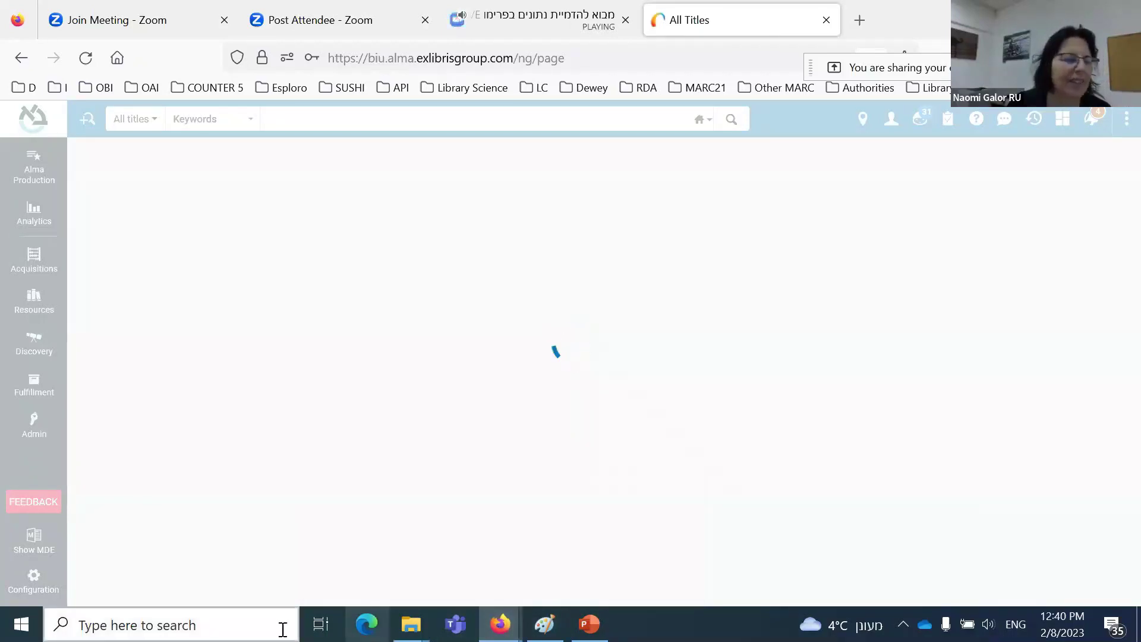
click(220, 631)
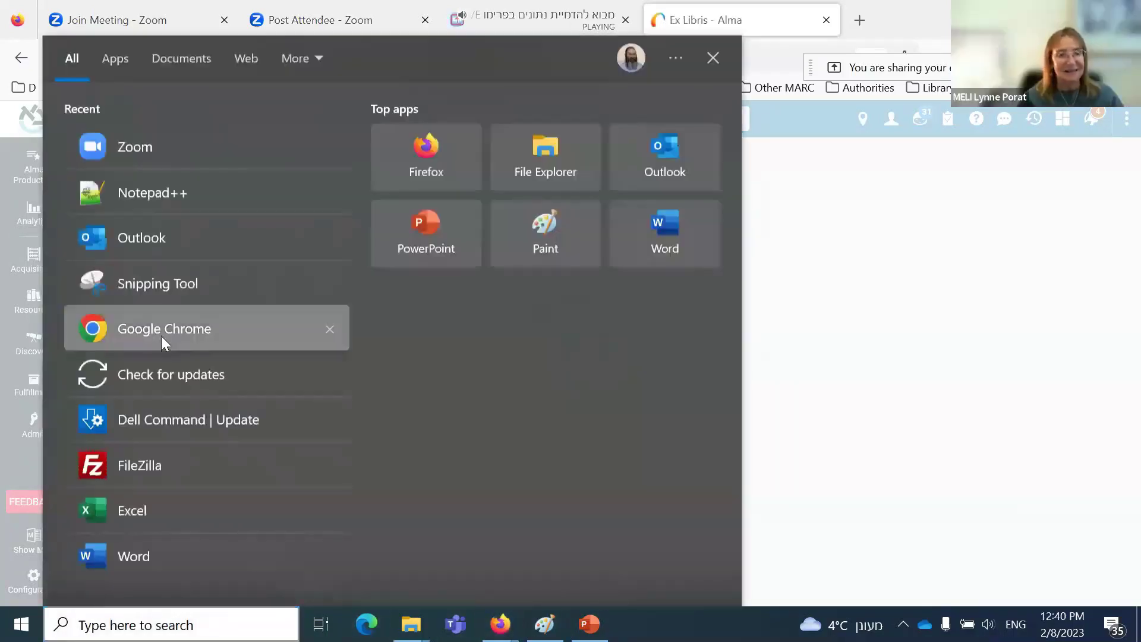
click(162, 337)
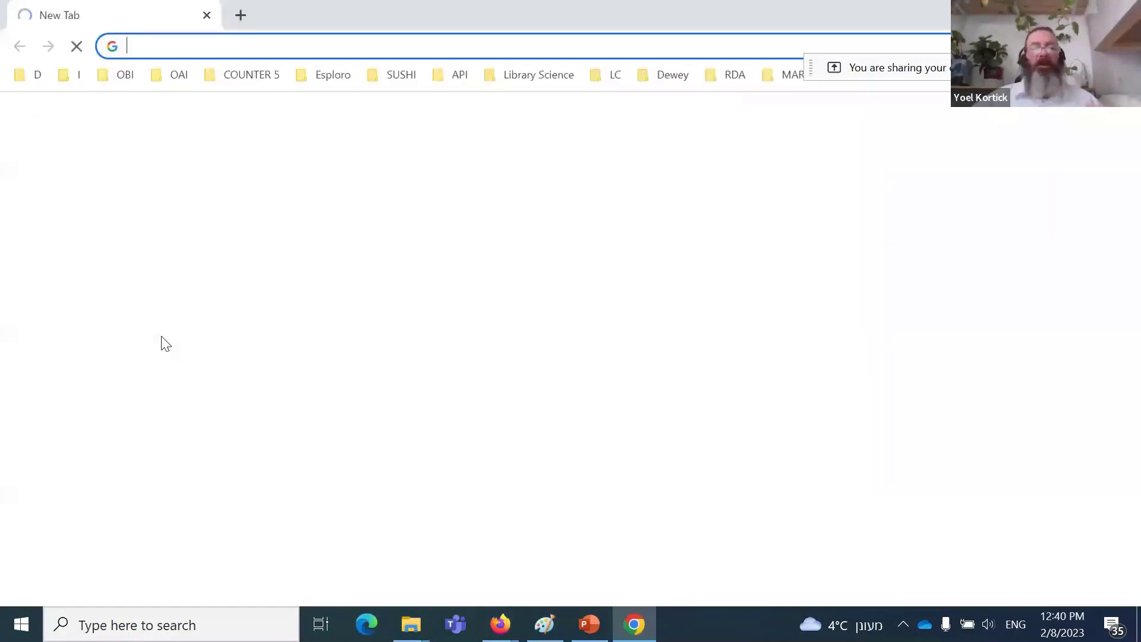
click(27, 79)
mouse_move(72, 145)
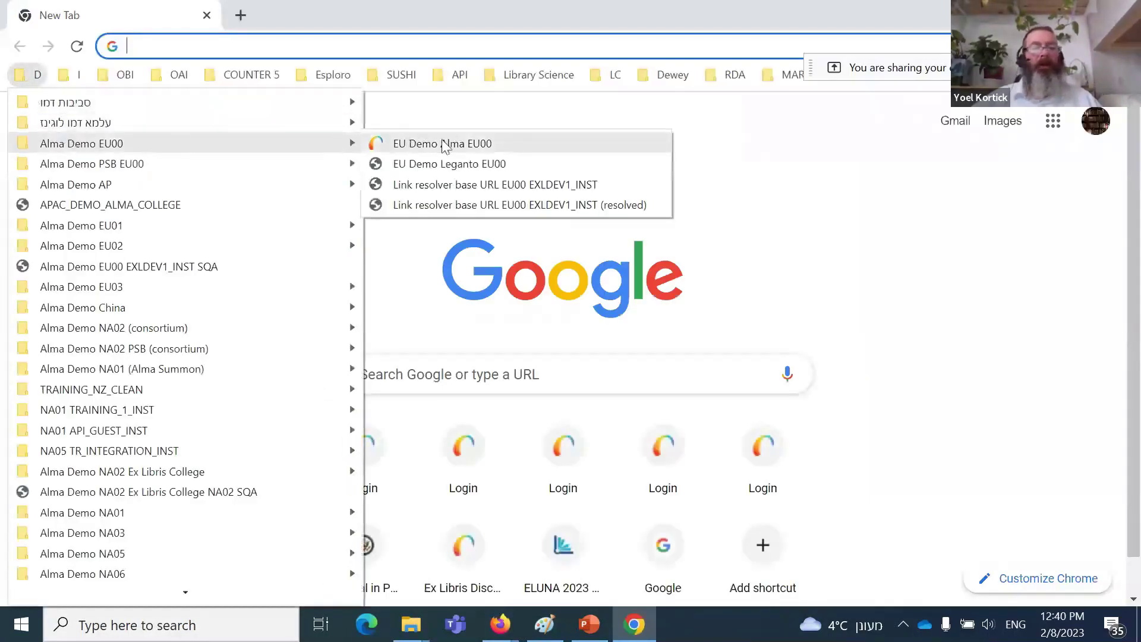
click(446, 147)
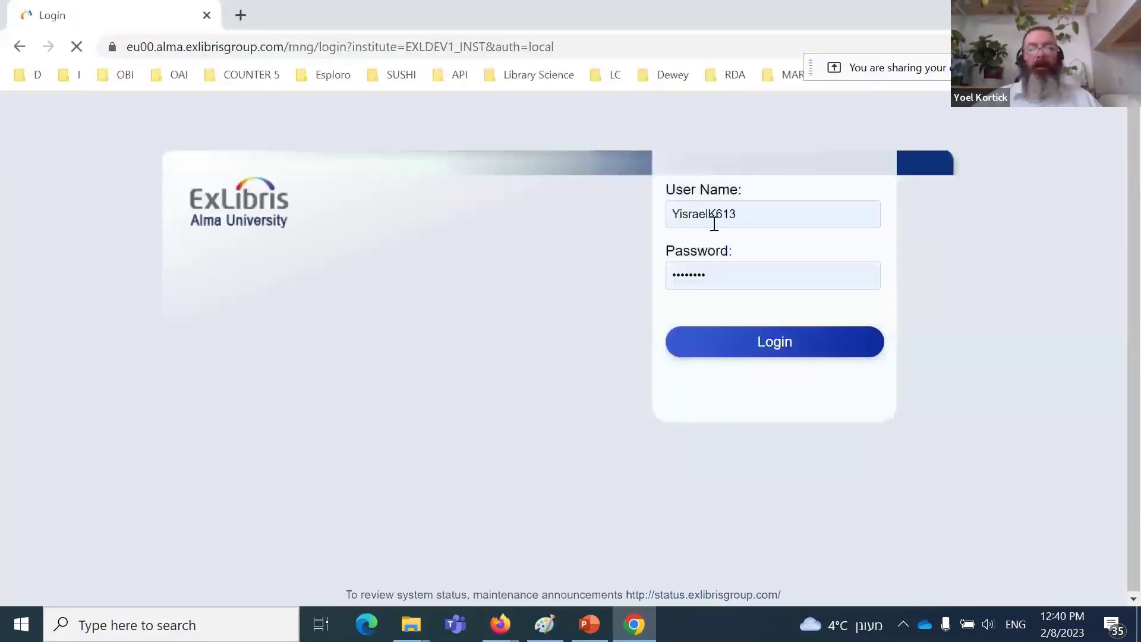
Step: Fill in the demo account's user name and password with the saved login bookmark and log in to Alma
click(716, 221)
click(75, 76)
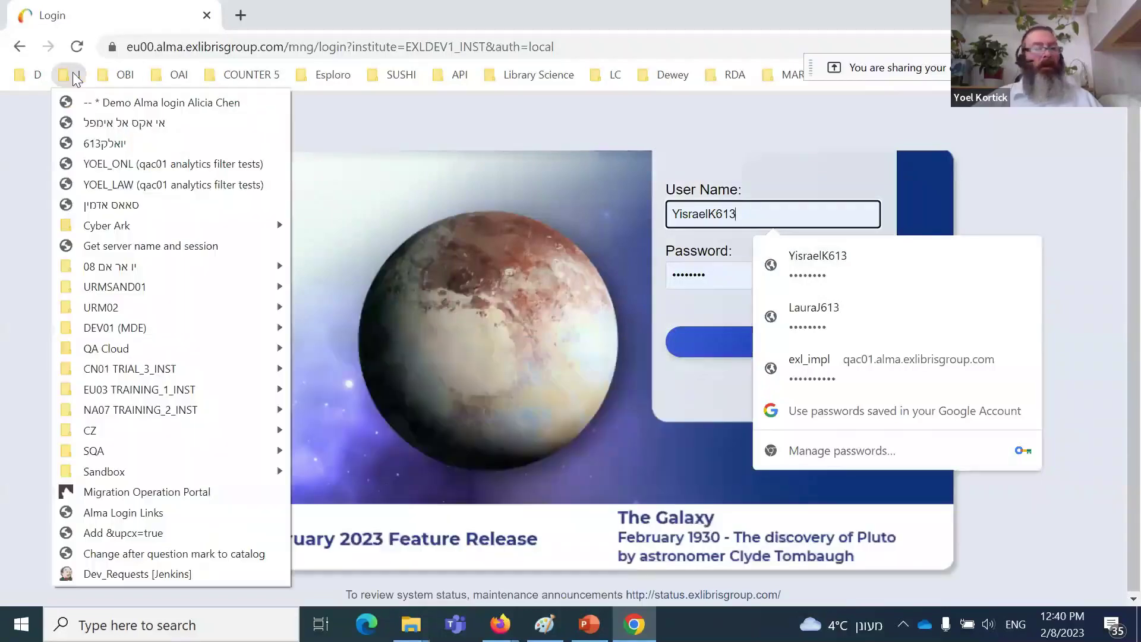
click(98, 103)
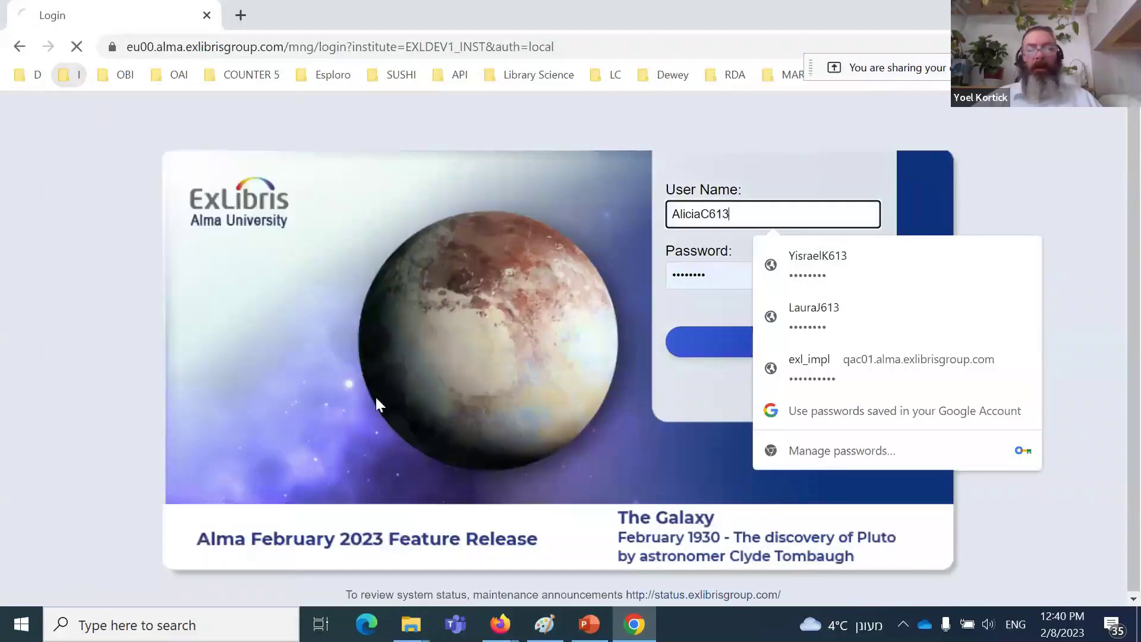
click(705, 343)
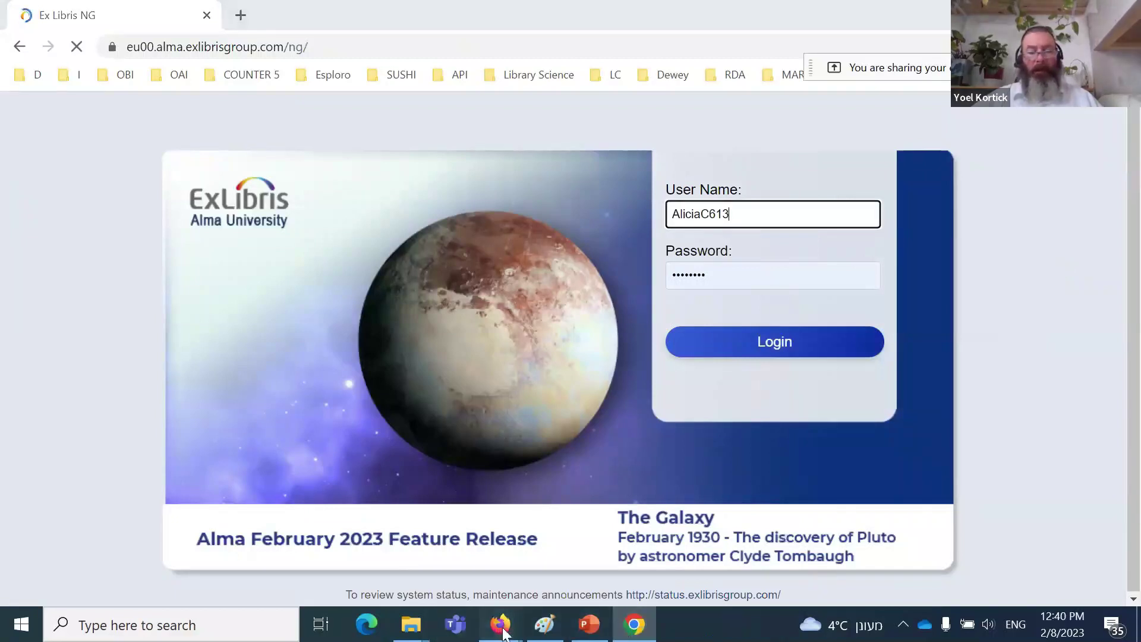
Step: Switch back to the Alma session in Firefox and access Data Visualization (Primo)
mouse_move(502, 631)
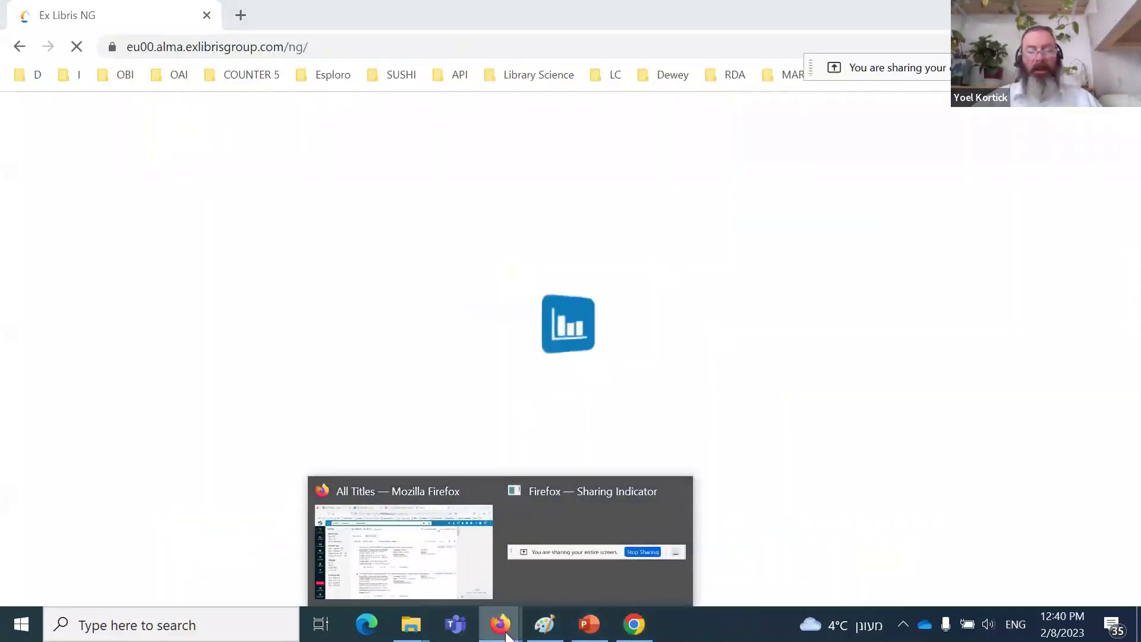
click(560, 586)
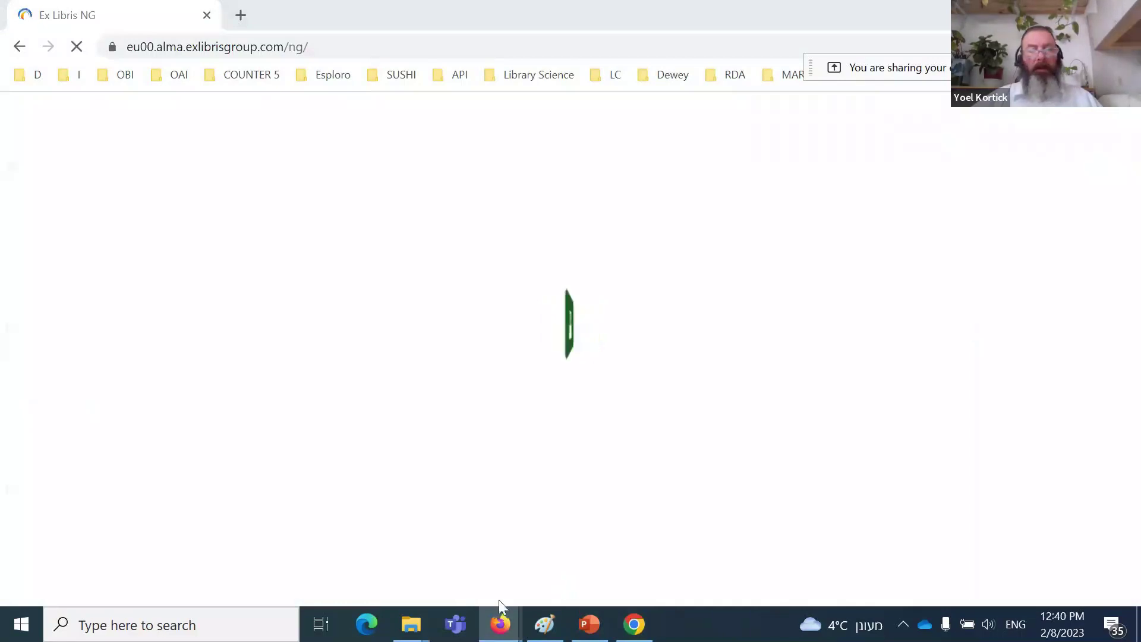
mouse_move(502, 629)
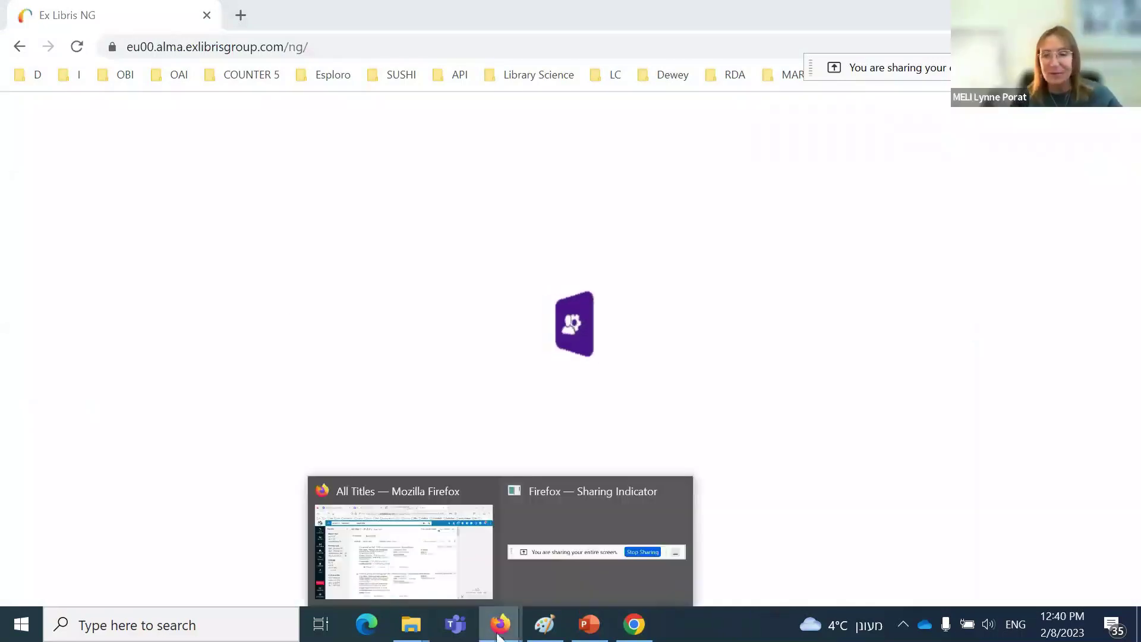
click(414, 568)
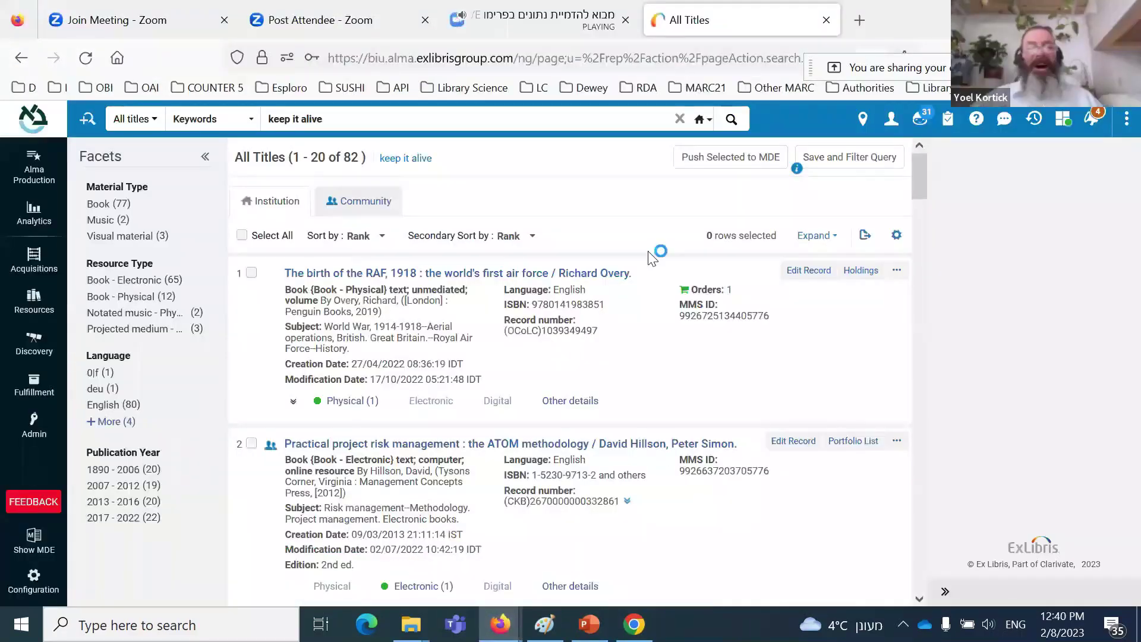
click(34, 213)
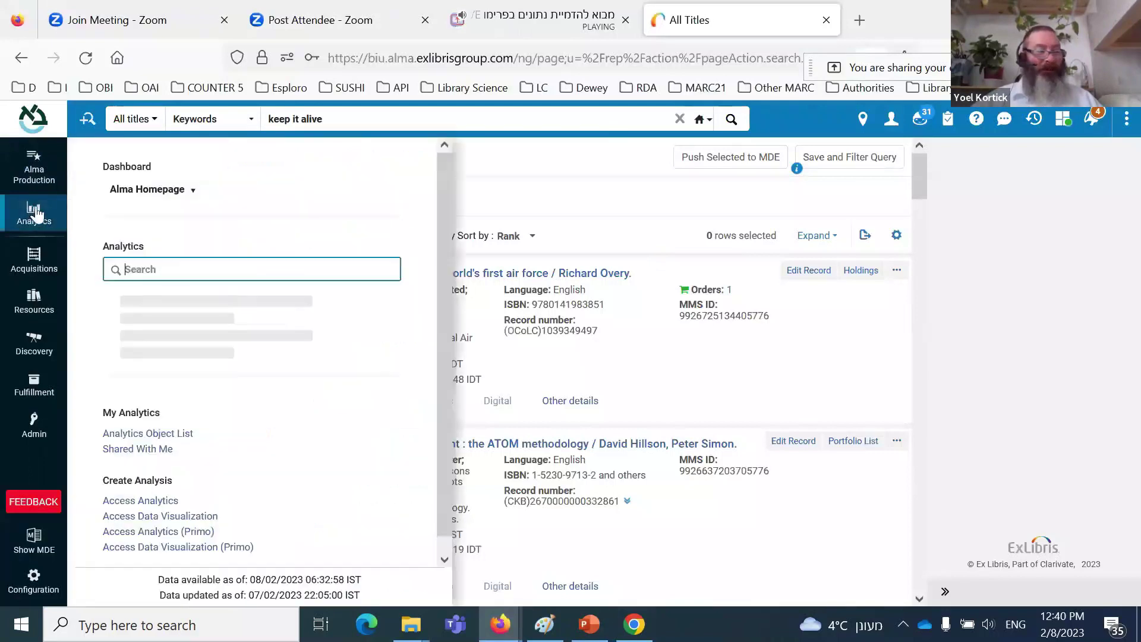
click(153, 551)
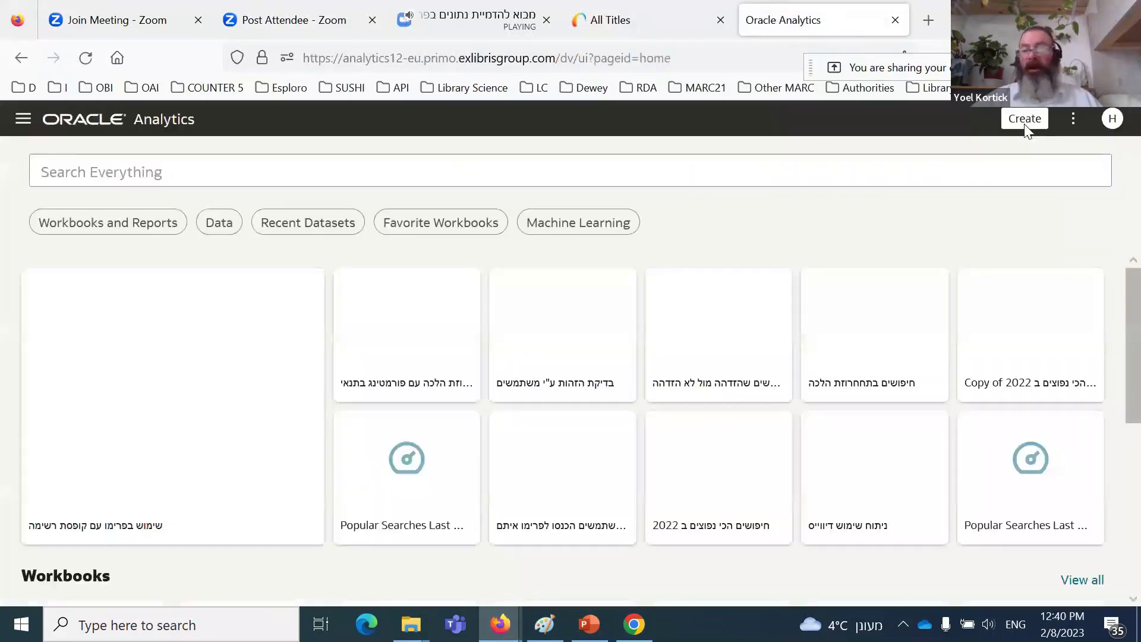
Step: Create a new workbook based on the Primo Action Usage subject area
click(1025, 122)
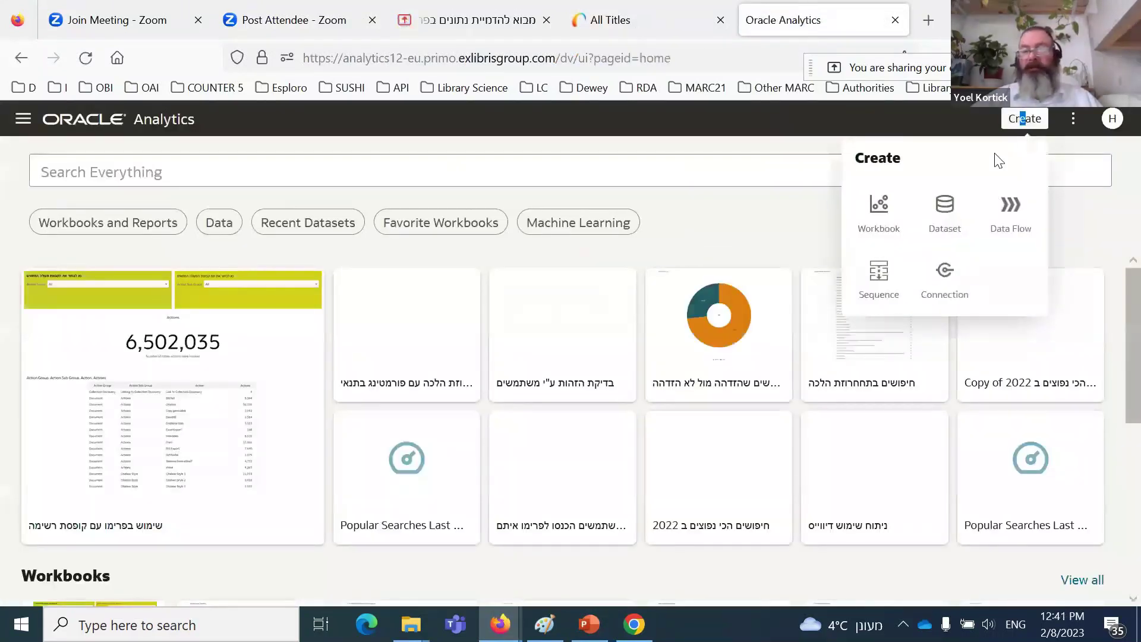
click(876, 212)
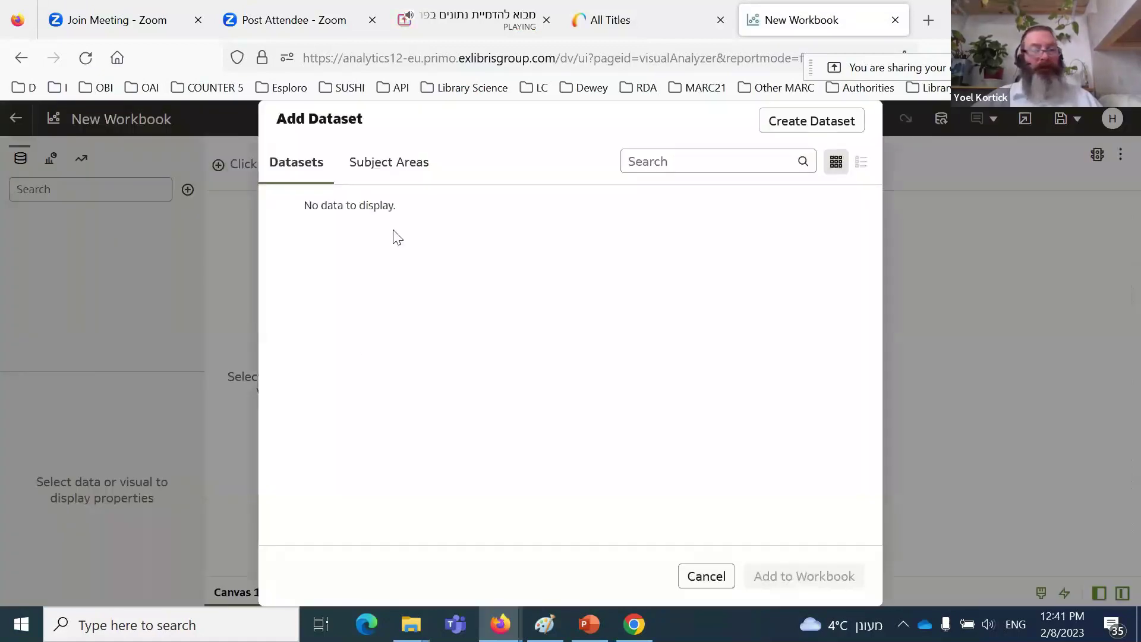
click(399, 163)
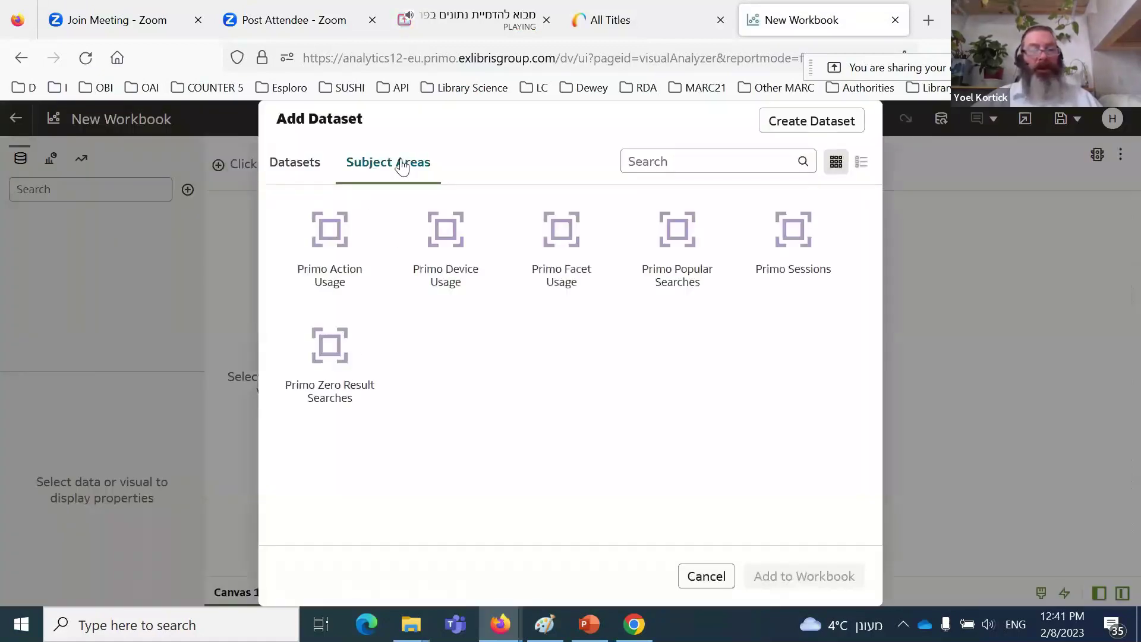
double_click(333, 251)
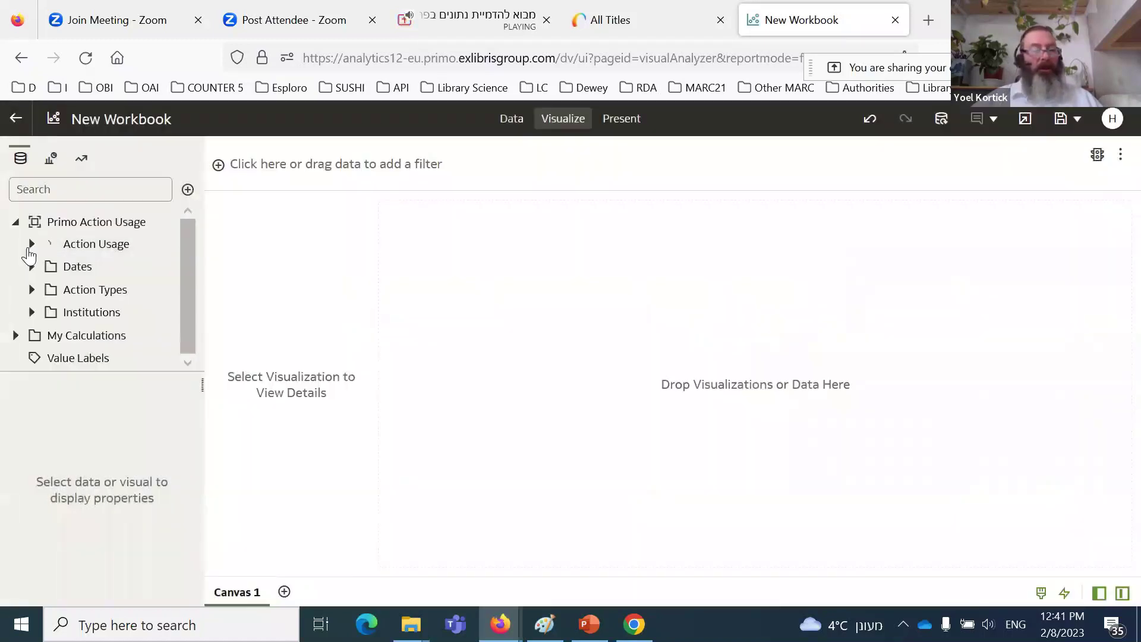
Step: Add the Actions measure from the Action Usage folder to the empty canvas
click(31, 244)
drag(94, 267, 714, 365)
Step: Add Year (date) from the Dates folder as a workbook filter
scroll(144, 332, down, 10)
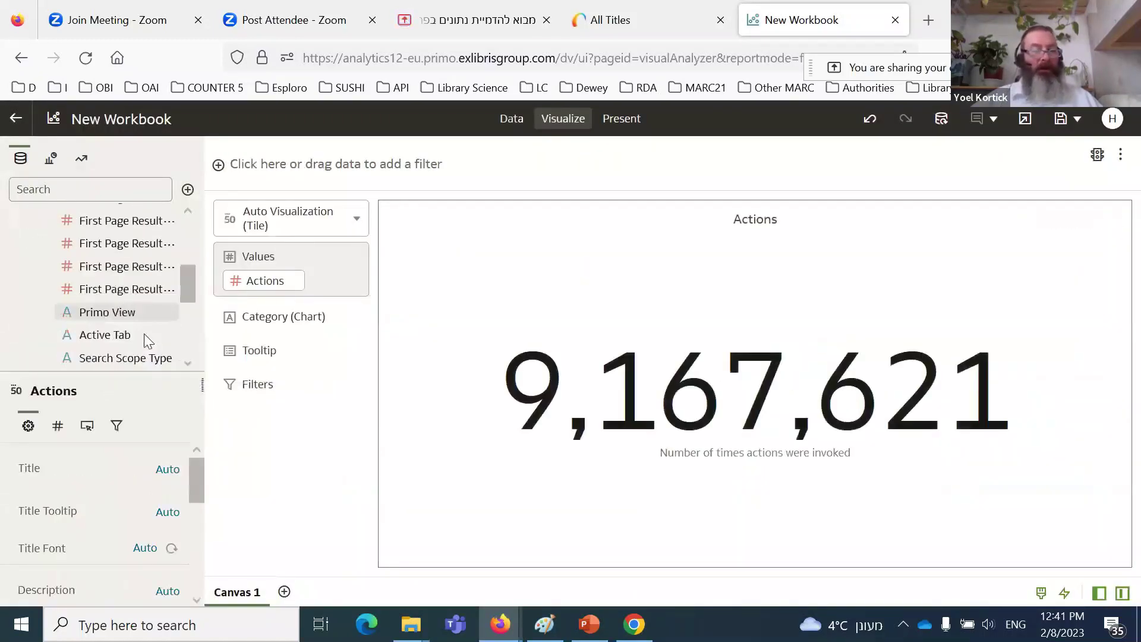
click(33, 266)
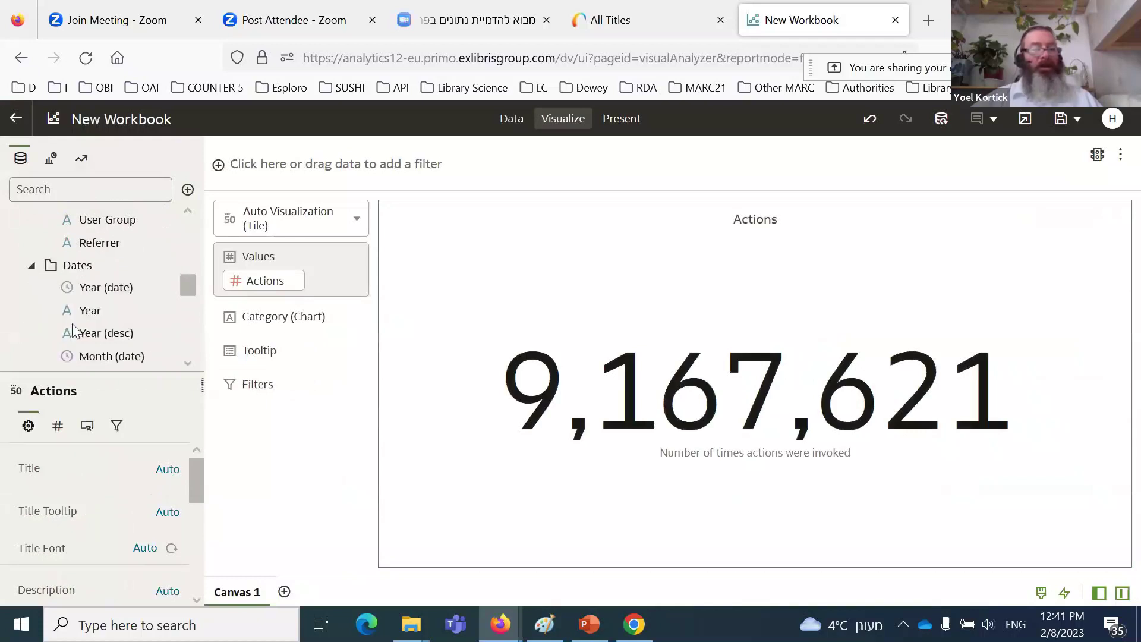
drag(89, 289, 351, 176)
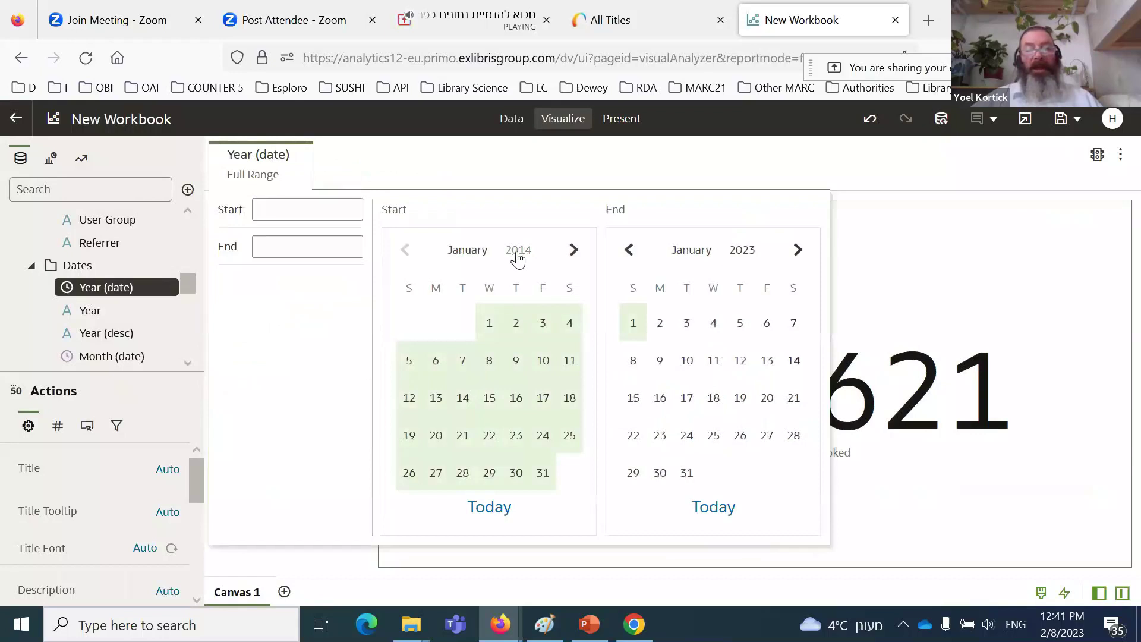
Step: Limit the Year (date) filter to the range from 1/29/2021 to 1/18/2023
click(517, 256)
click(519, 256)
click(525, 256)
click(525, 256)
click(525, 255)
click(553, 463)
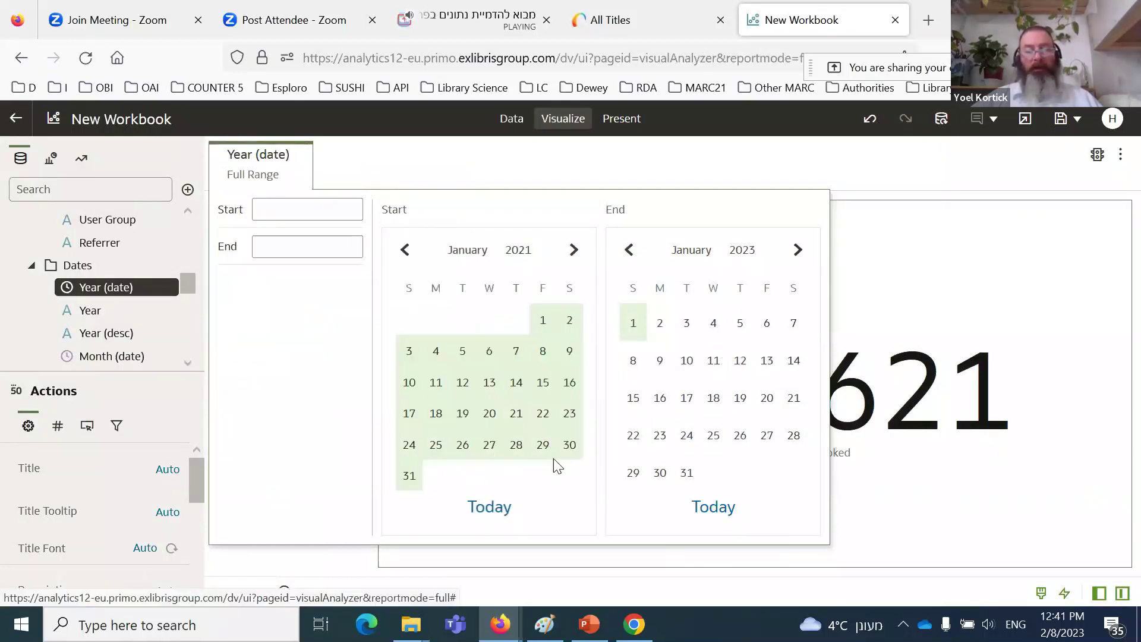
click(545, 447)
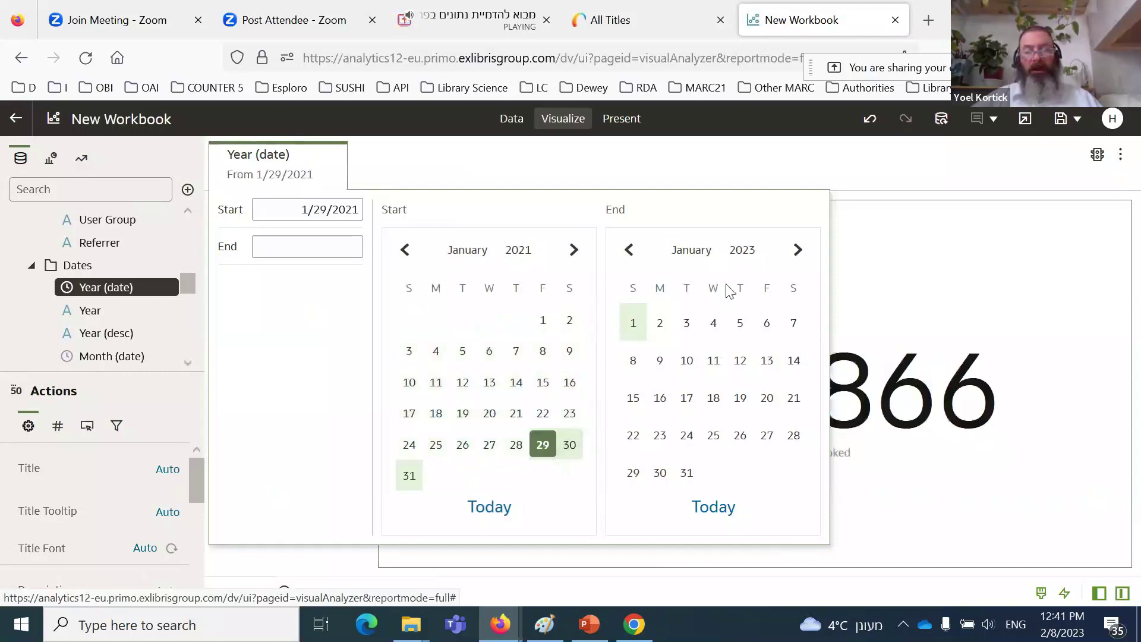
click(713, 399)
click(468, 165)
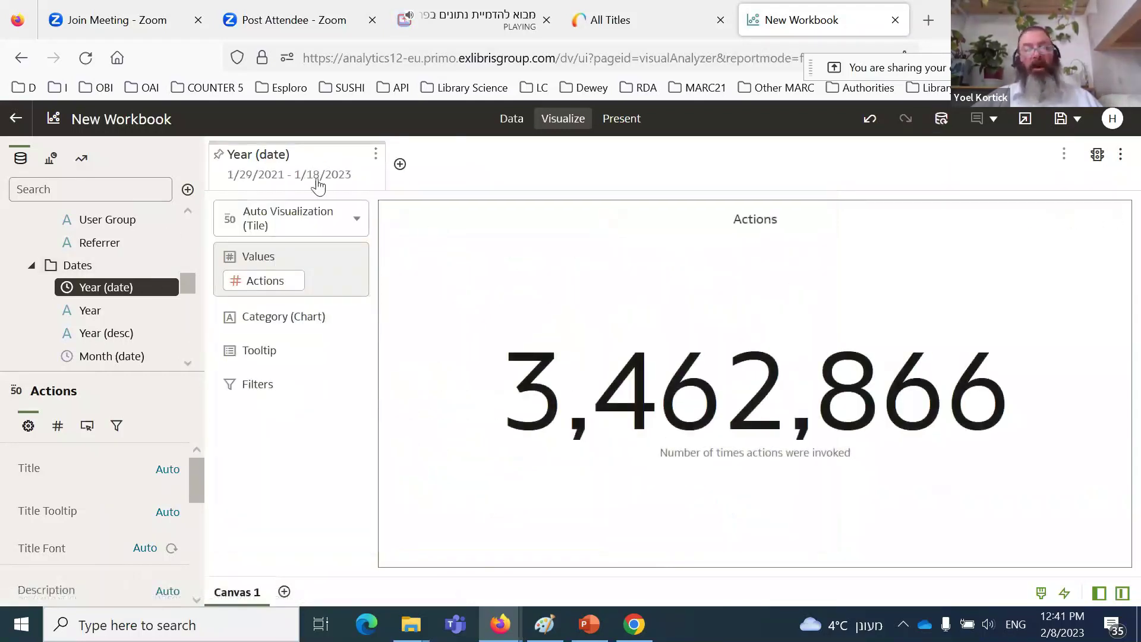
Step: Change the start of the Year (date) filter to 1/29/2022
click(298, 176)
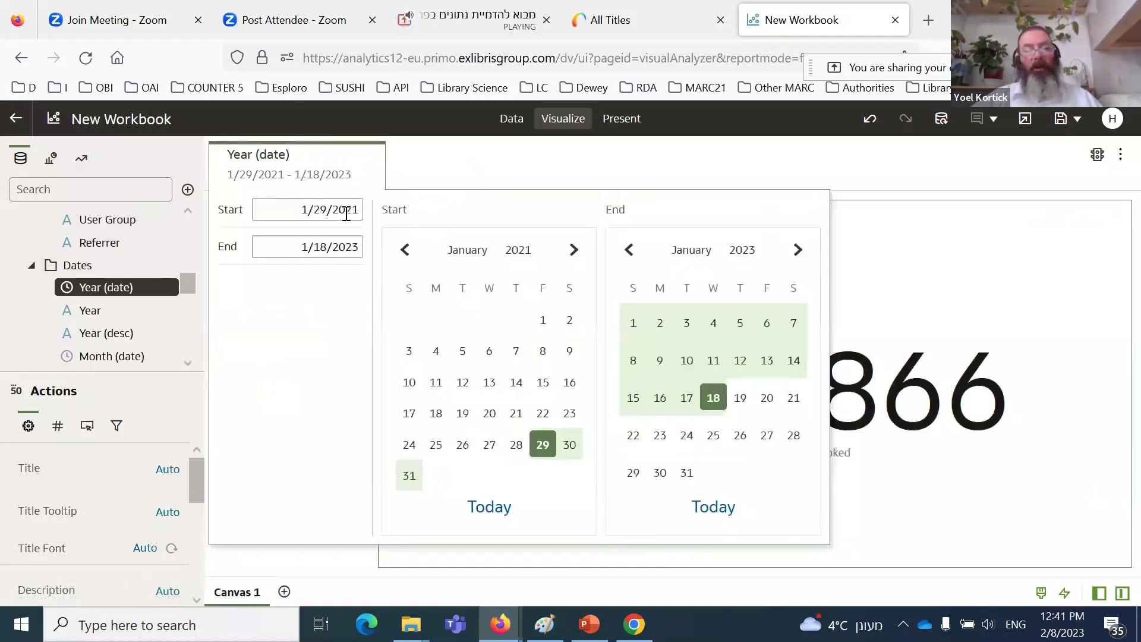
click(484, 178)
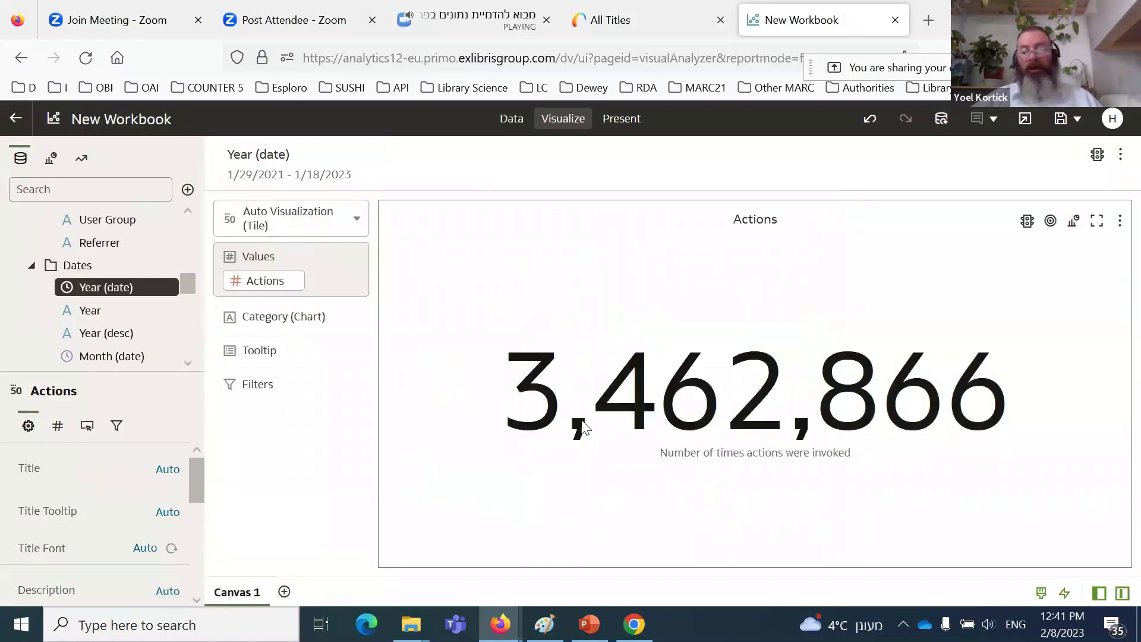
click(324, 168)
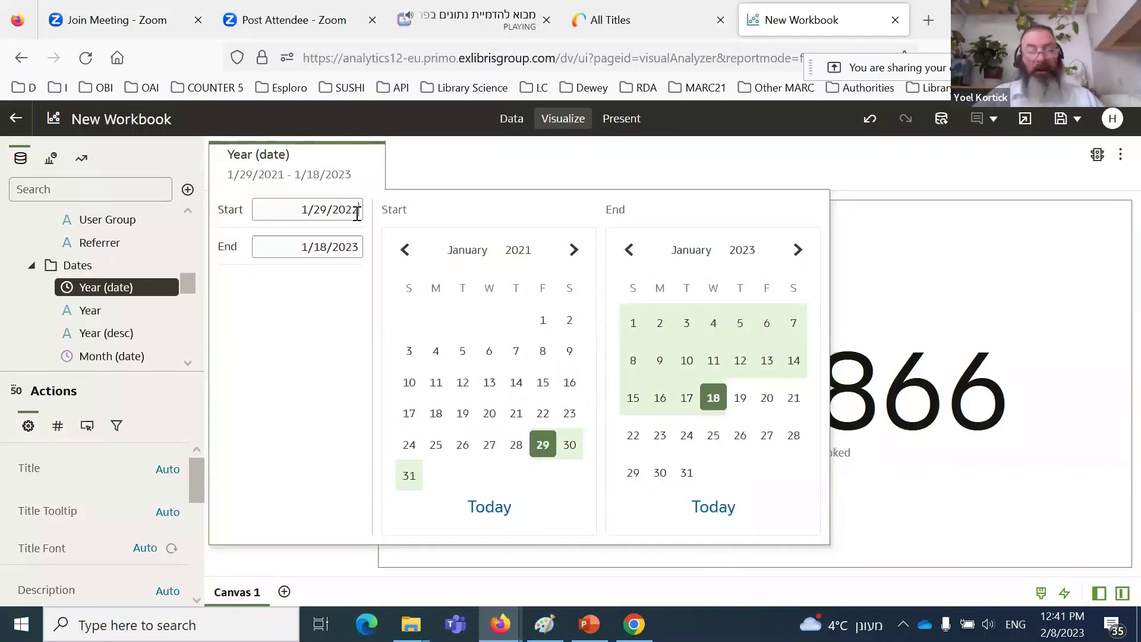
text(2)
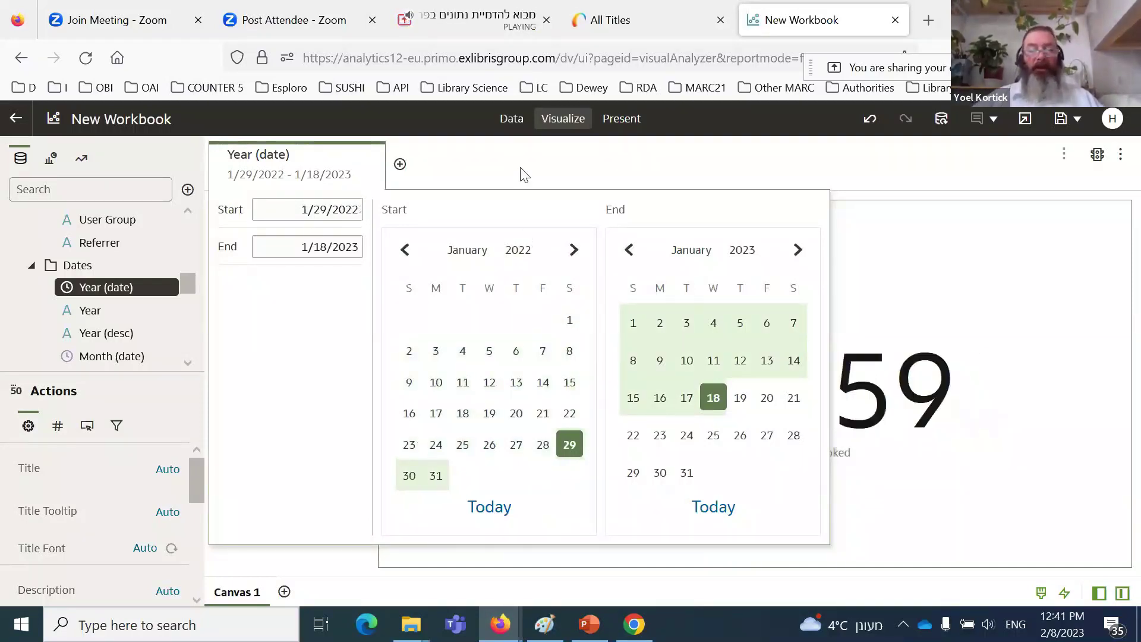
click(523, 175)
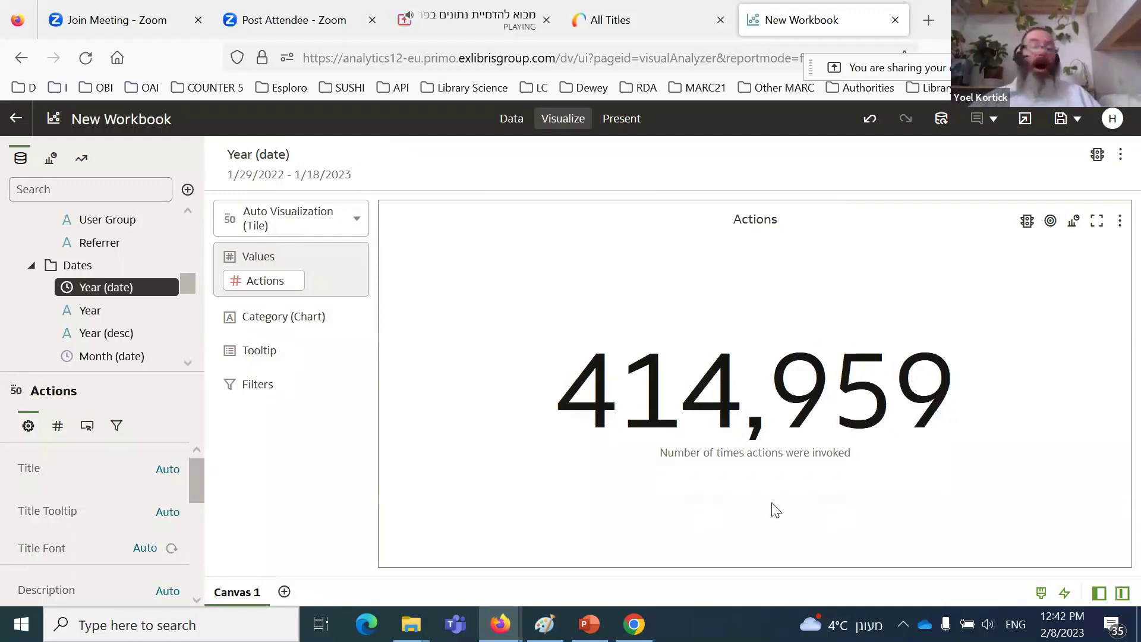
Step: Change the Actions tile to a table and add the Primo View attribute as a column before Actions
scroll(68, 256, up, 10)
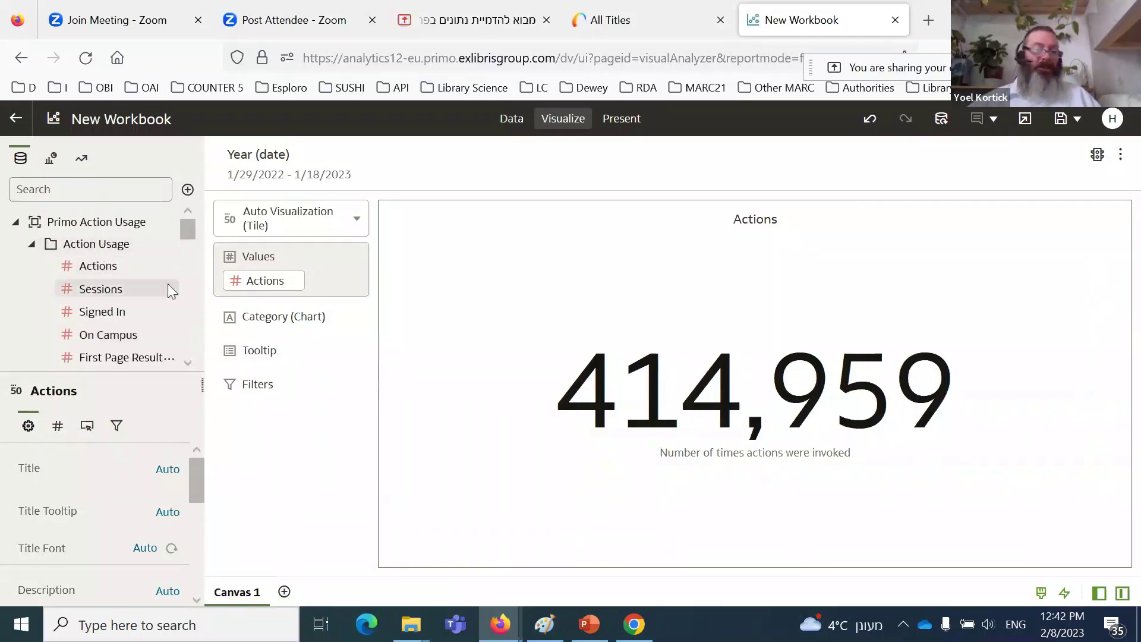
scroll(169, 284, down, 10)
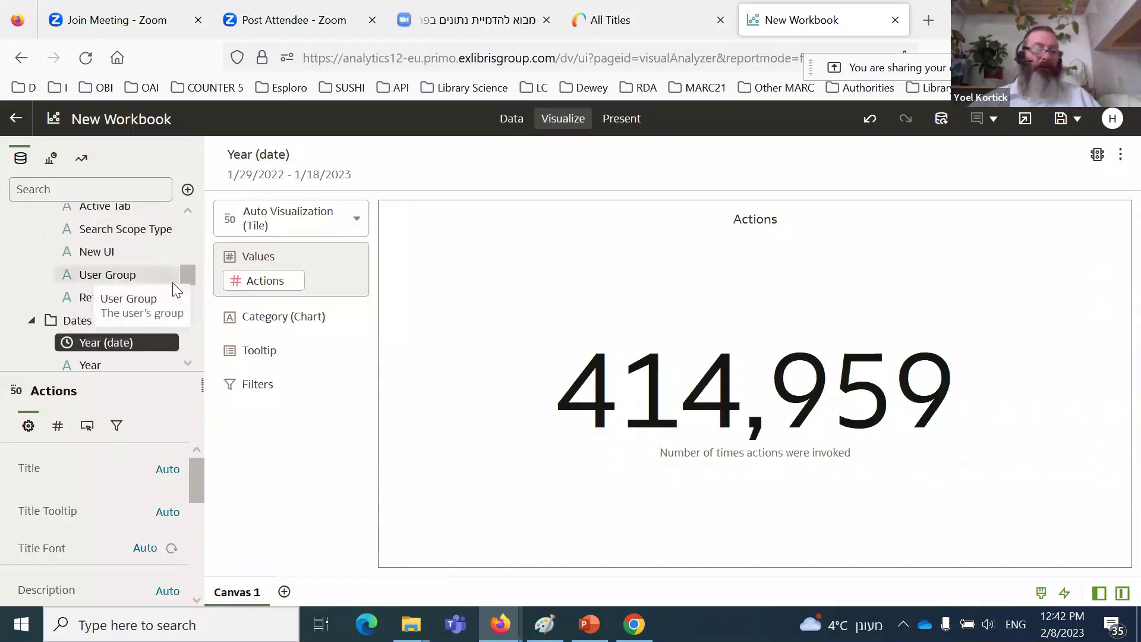
scroll(168, 282, up, 3)
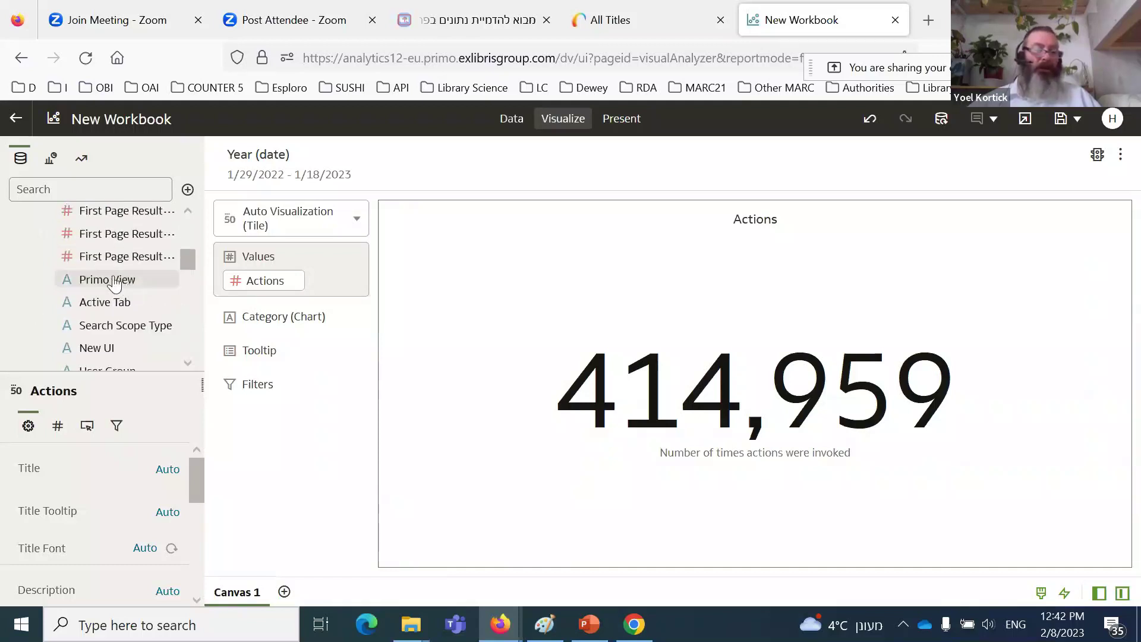
mouse_move(115, 285)
mouse_down()
mouse_move(232, 316)
mouse_move(103, 300)
mouse_up()
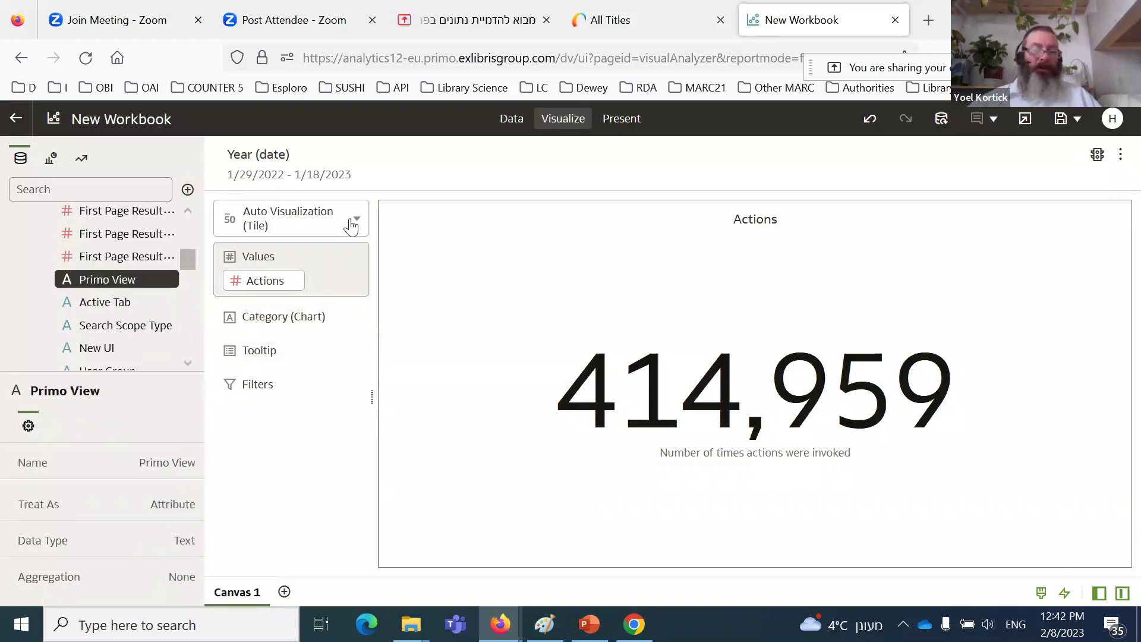
click(350, 225)
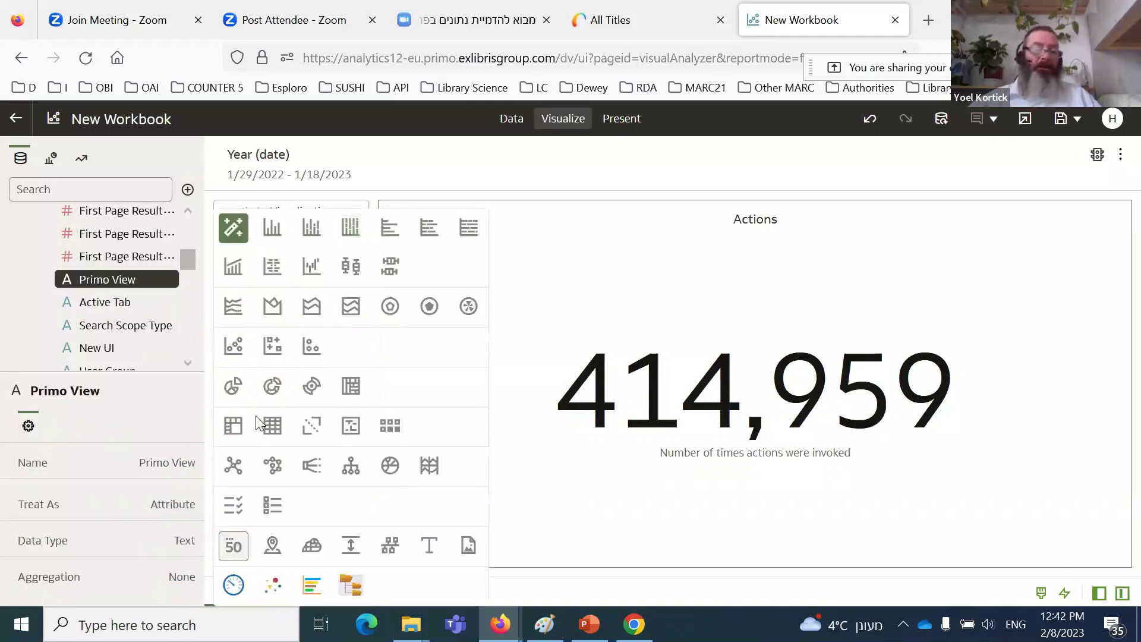
click(272, 434)
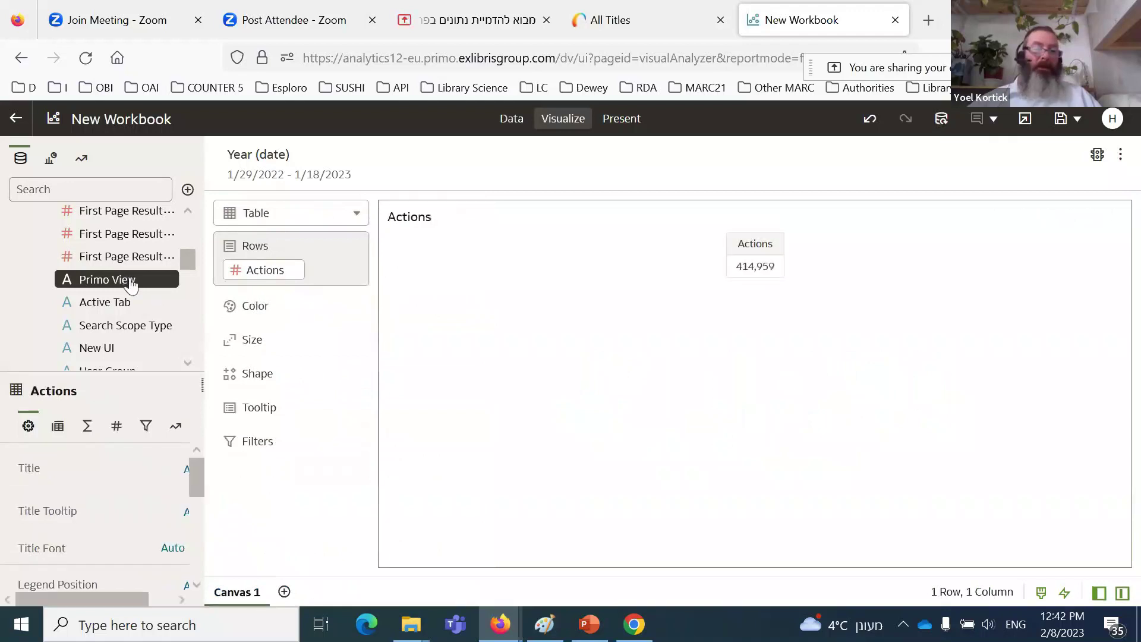
drag(115, 284, 743, 294)
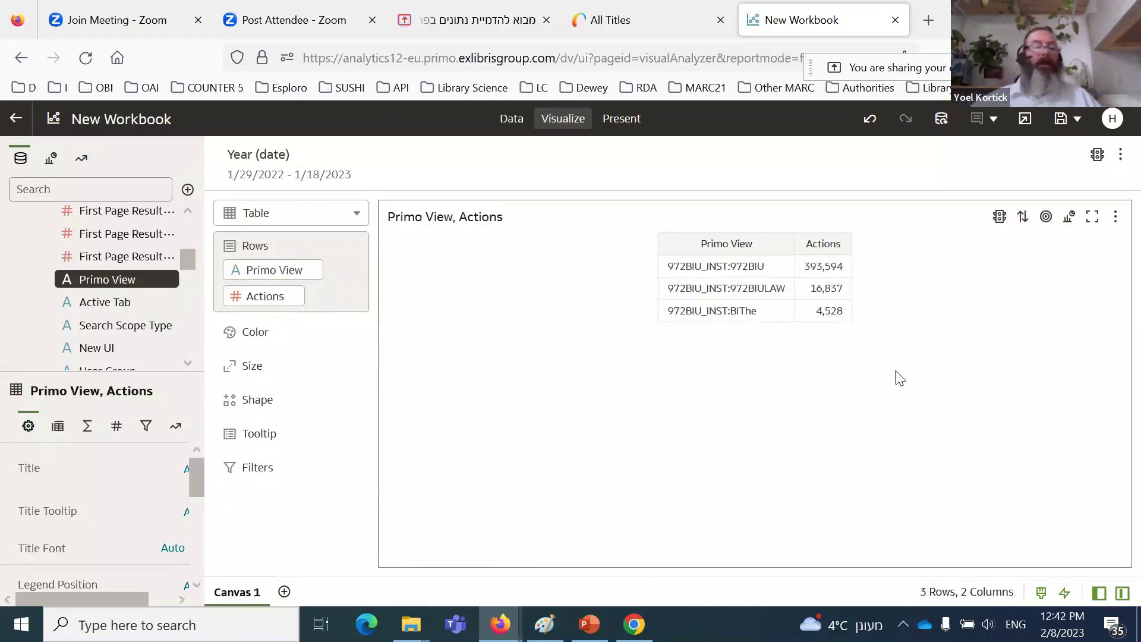
Step: Remove the Year (date) filter and add a filter on the Actions measure instead
scroll(169, 266, up, 5)
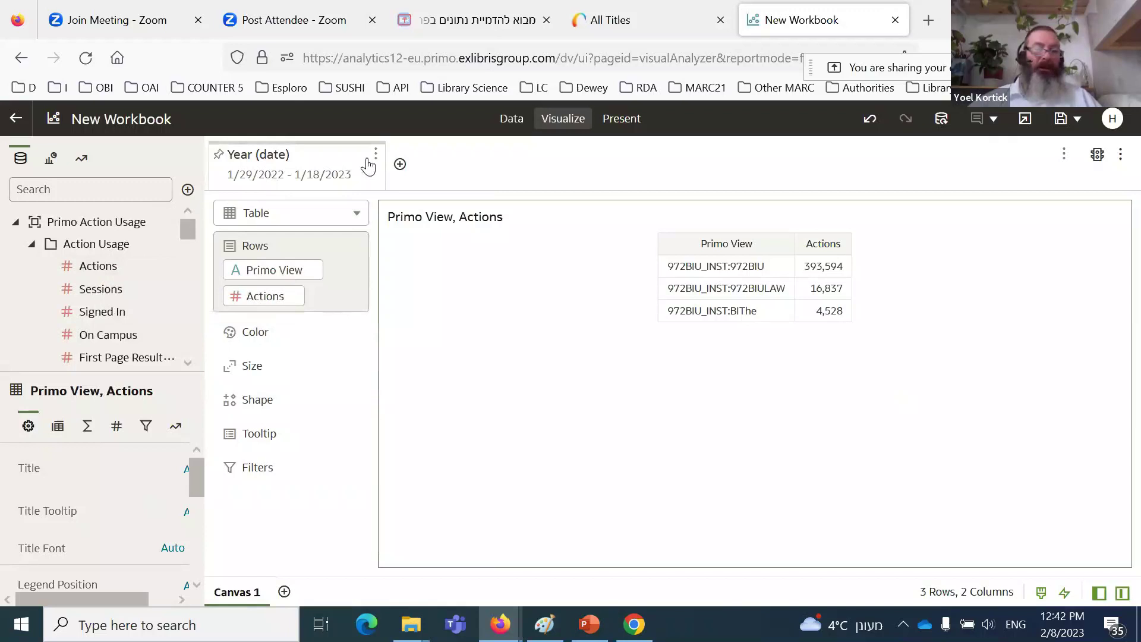
click(378, 160)
click(409, 250)
drag(94, 266, 380, 171)
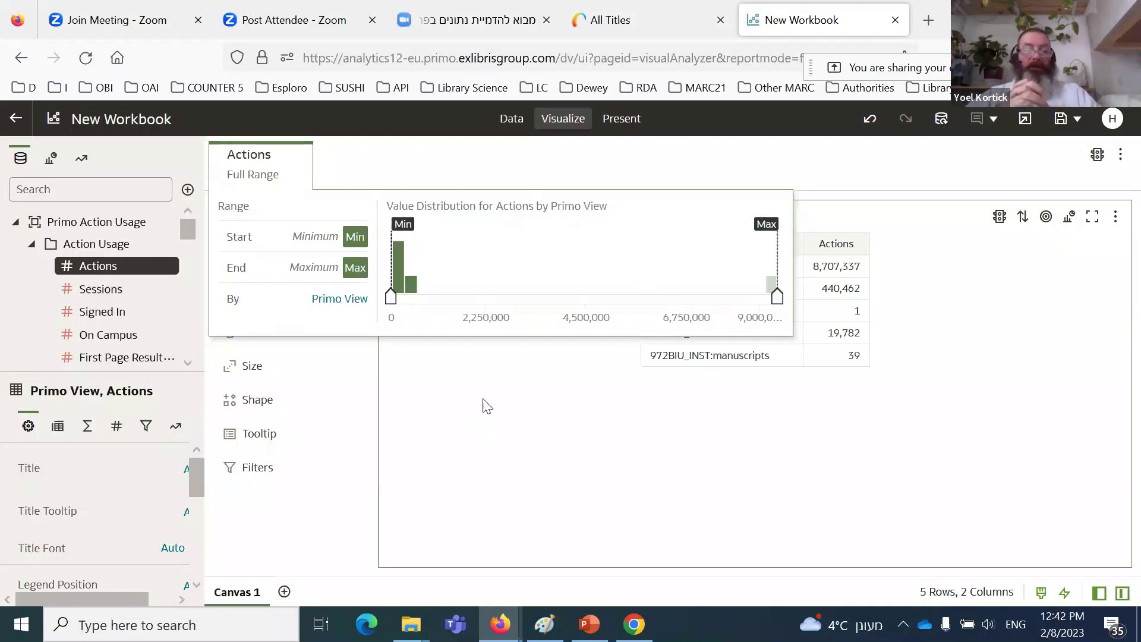
Step: Narrow the Actions filter on its range slider to 40,000 through 3,092,000
drag(392, 299, 395, 307)
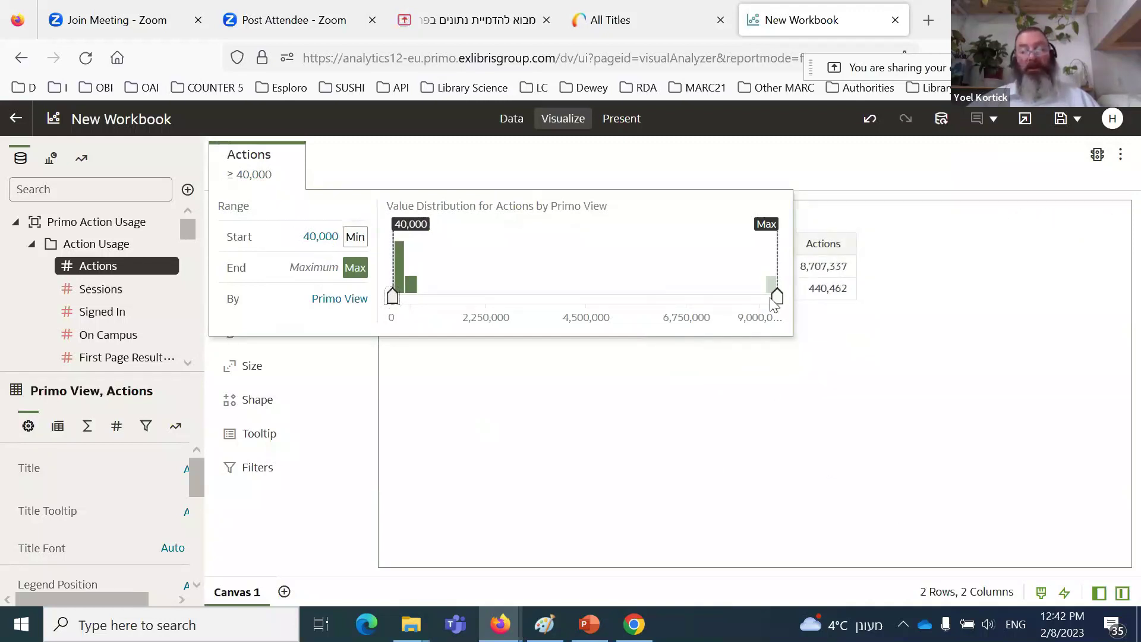
drag(776, 302, 525, 304)
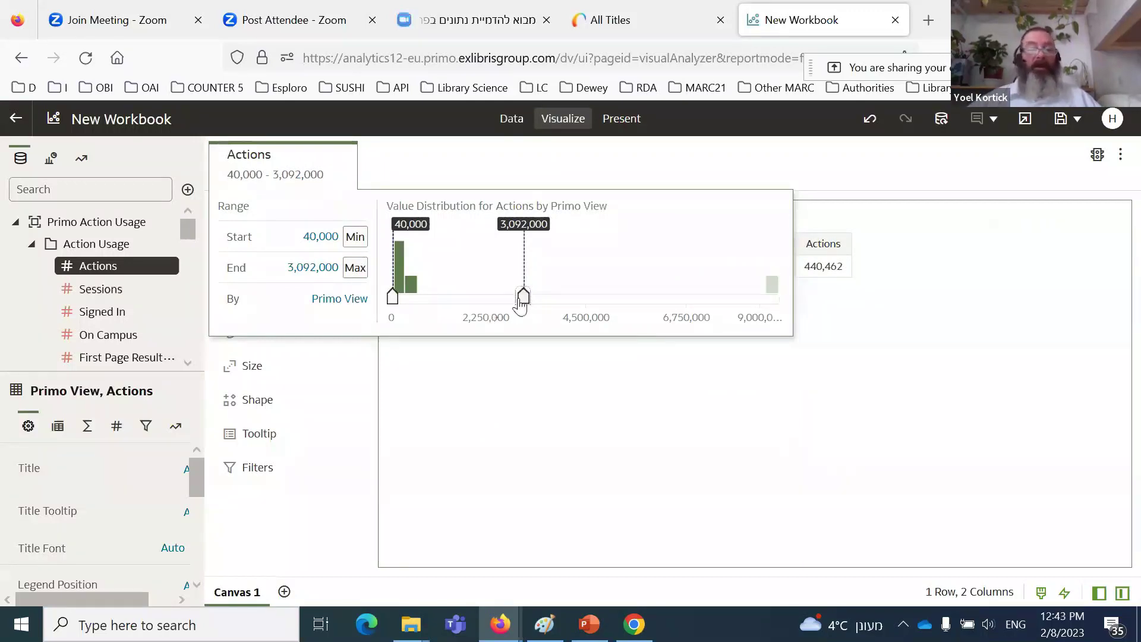
click(584, 442)
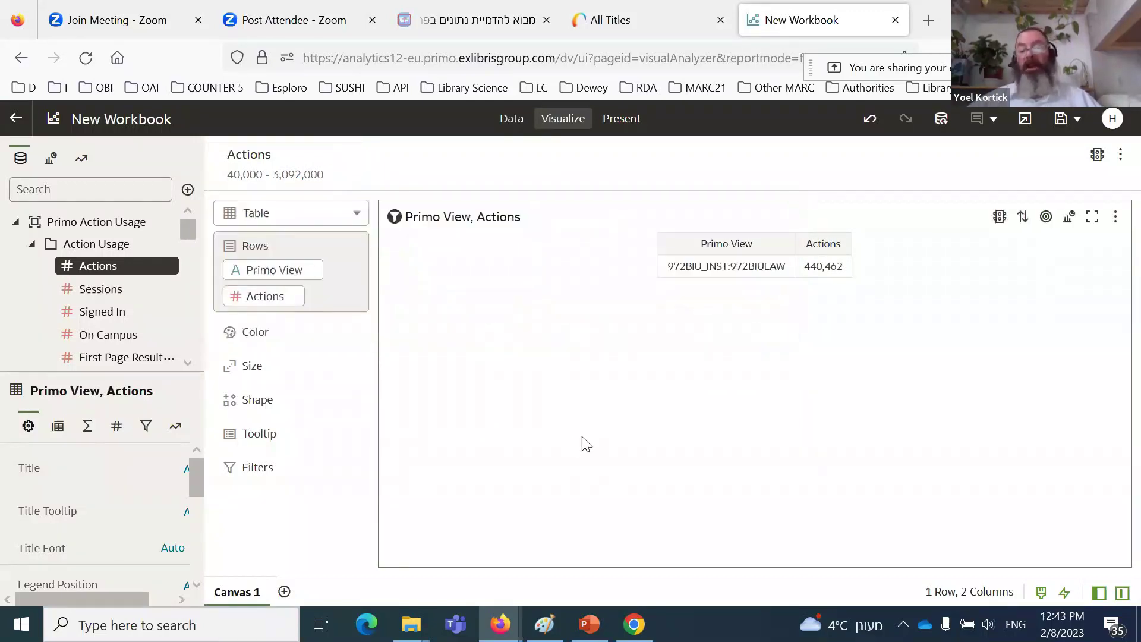
Step: Set the Actions filter range to start at 10,000 and end at 500,000
click(279, 180)
drag(303, 231, 335, 232)
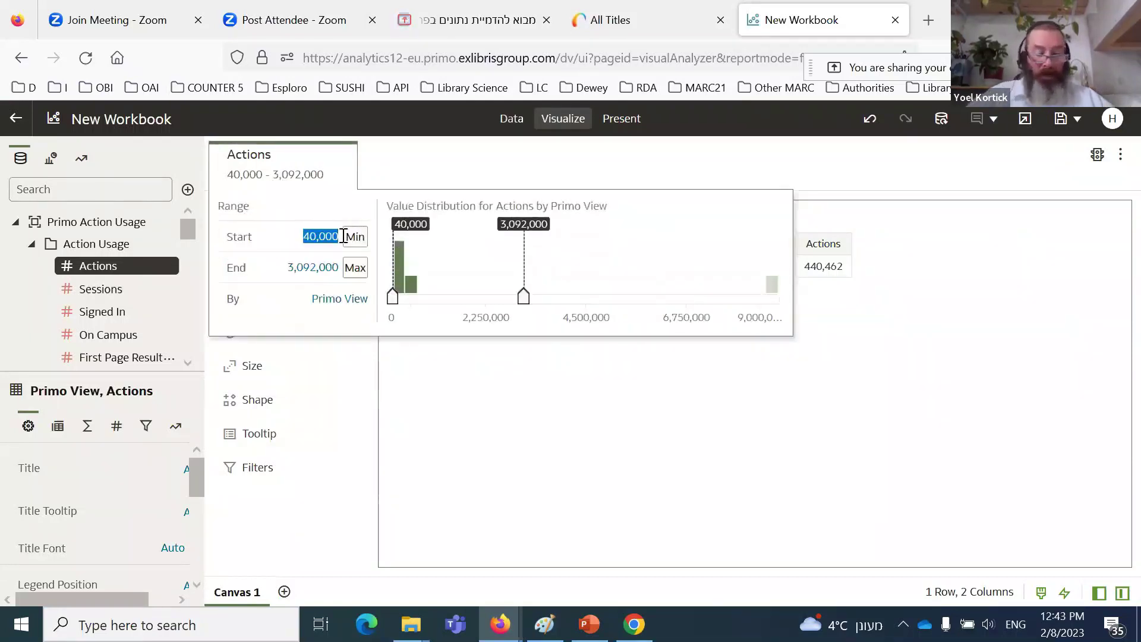
text(10,000)
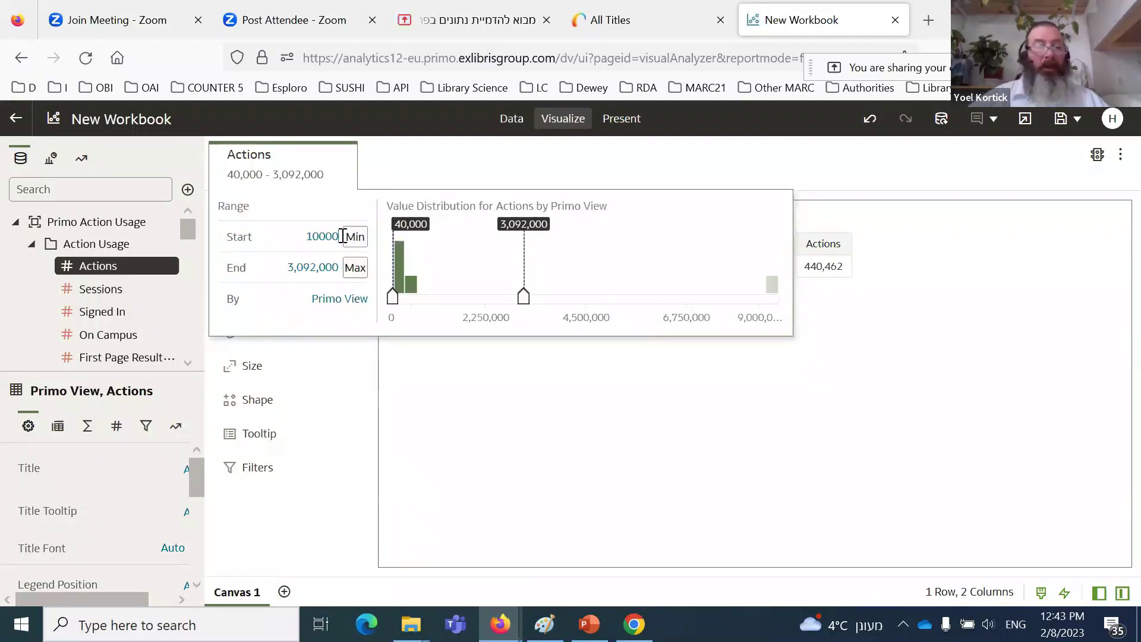
click(299, 268)
drag(299, 268, 340, 265)
text(500,0)
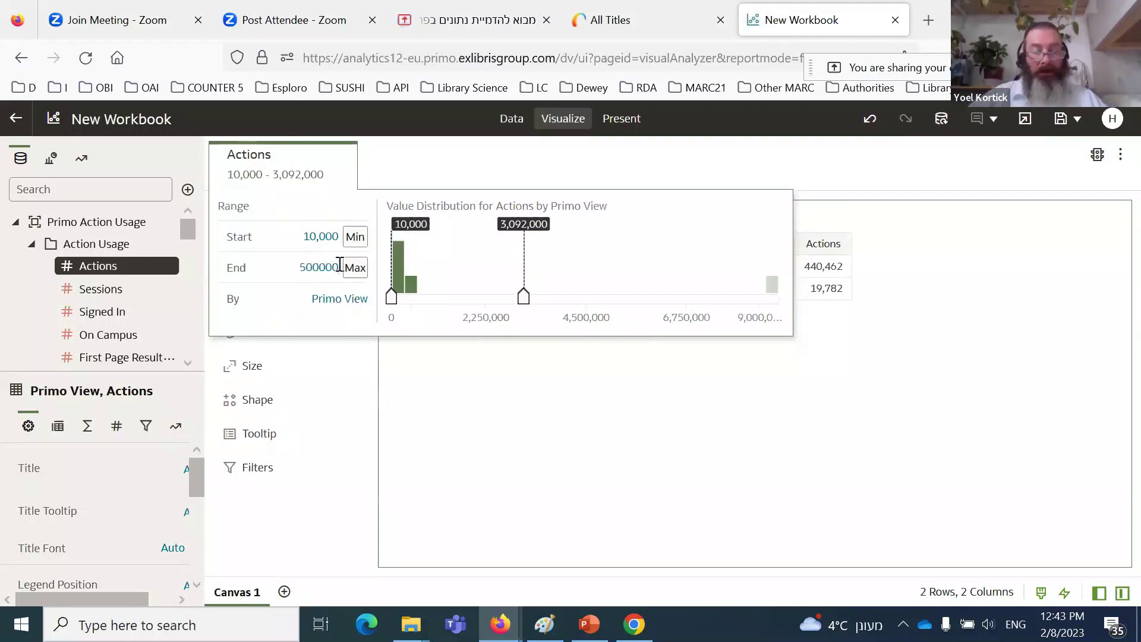
text(00)
key(Return)
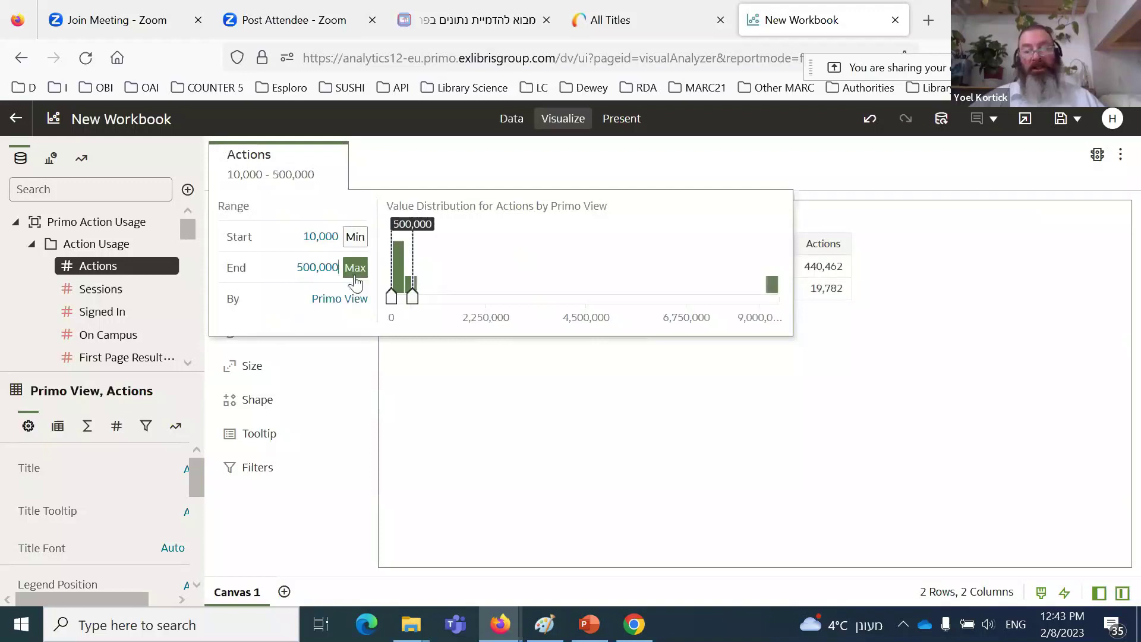
Step: Raise the end value of the Actions filter to 1,500,000
click(288, 271)
text(1,)
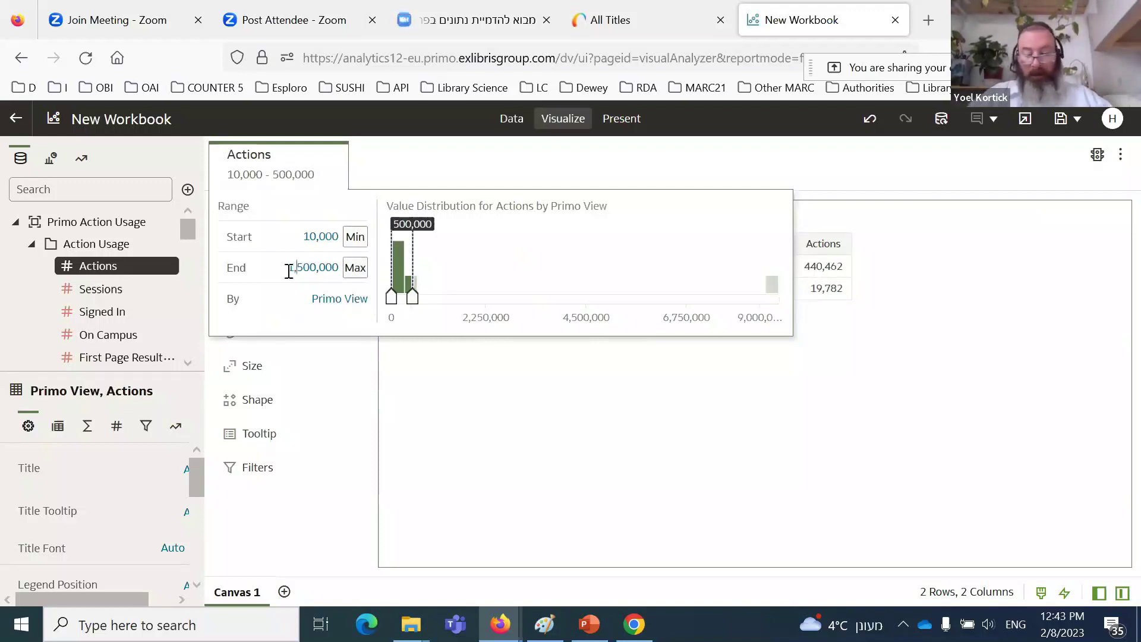
key(Return)
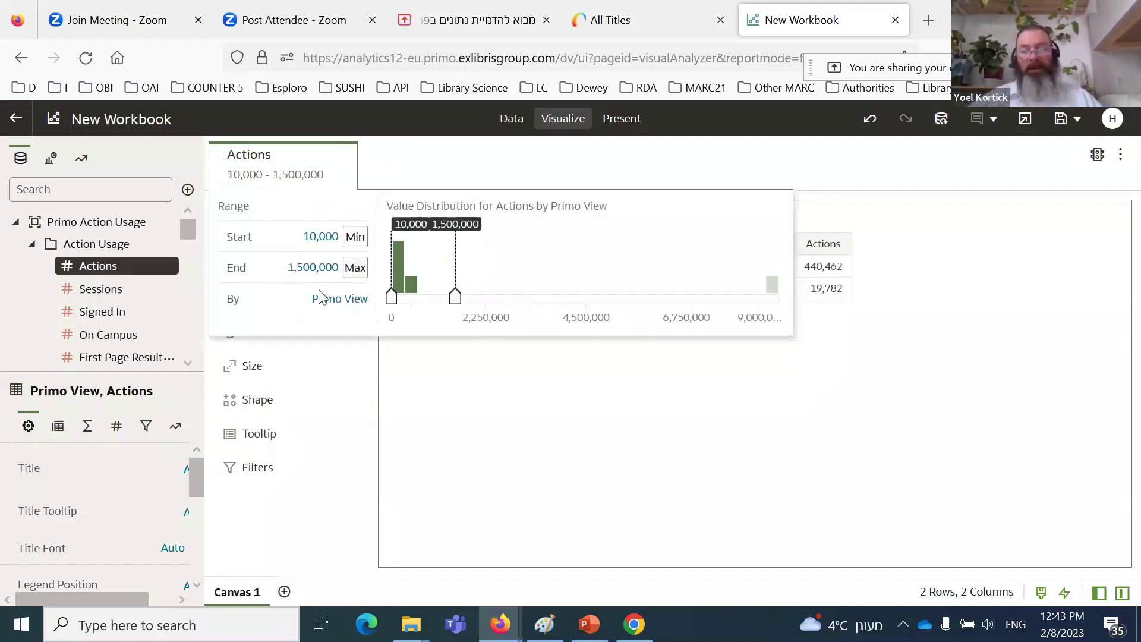
Step: Set the Actions filter to end at 100,000,500,000 and start at 1,000
text(00000)
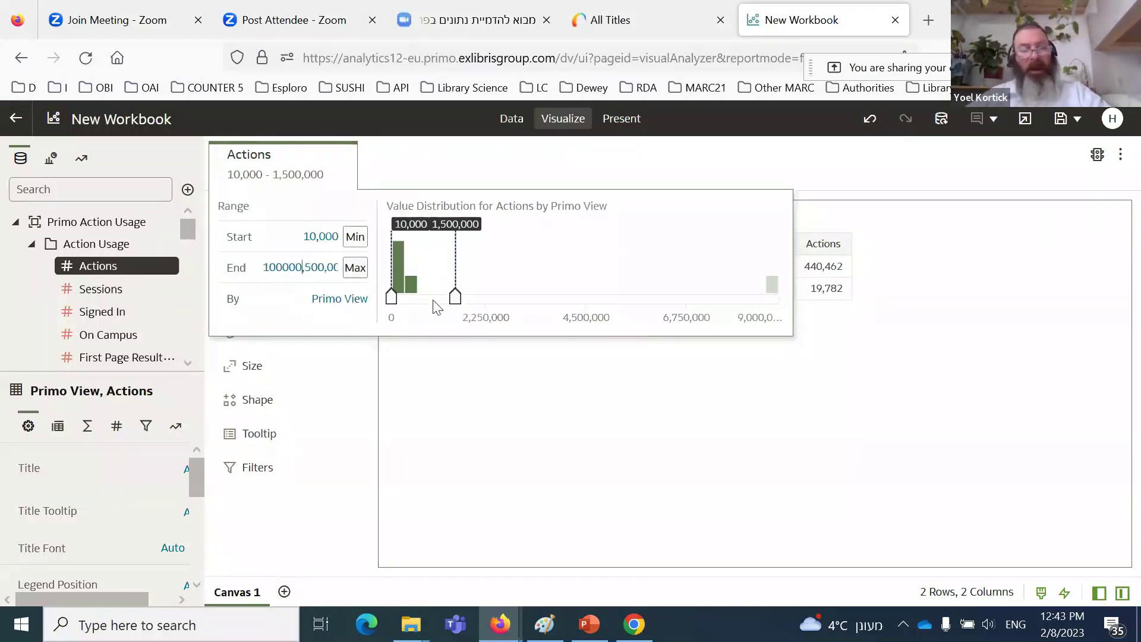
key(Return)
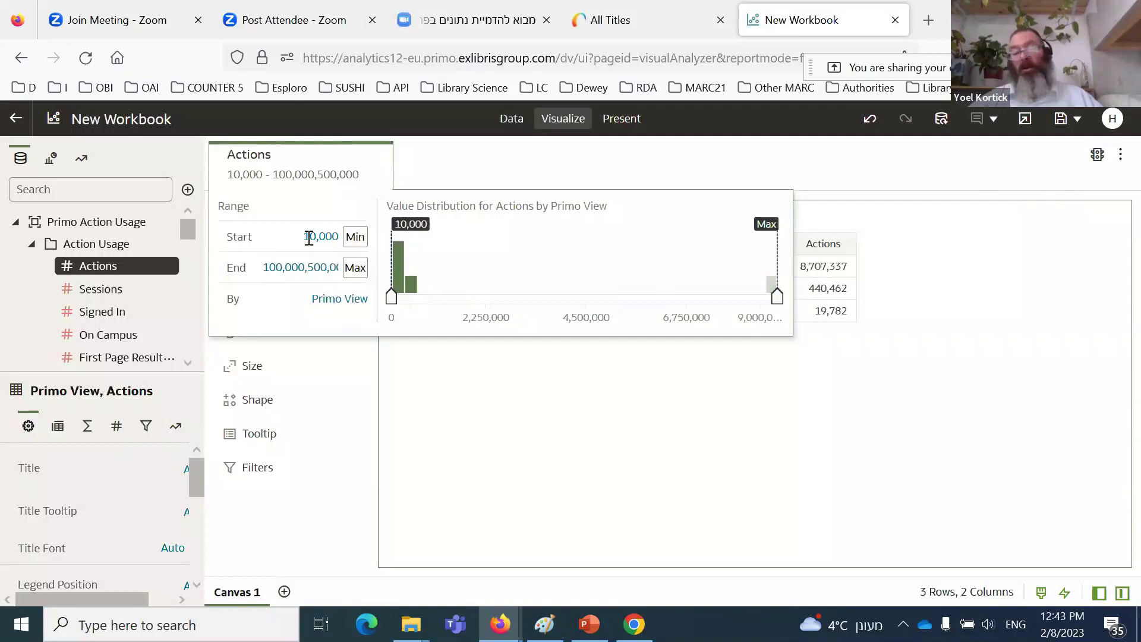
drag(310, 240, 318, 240)
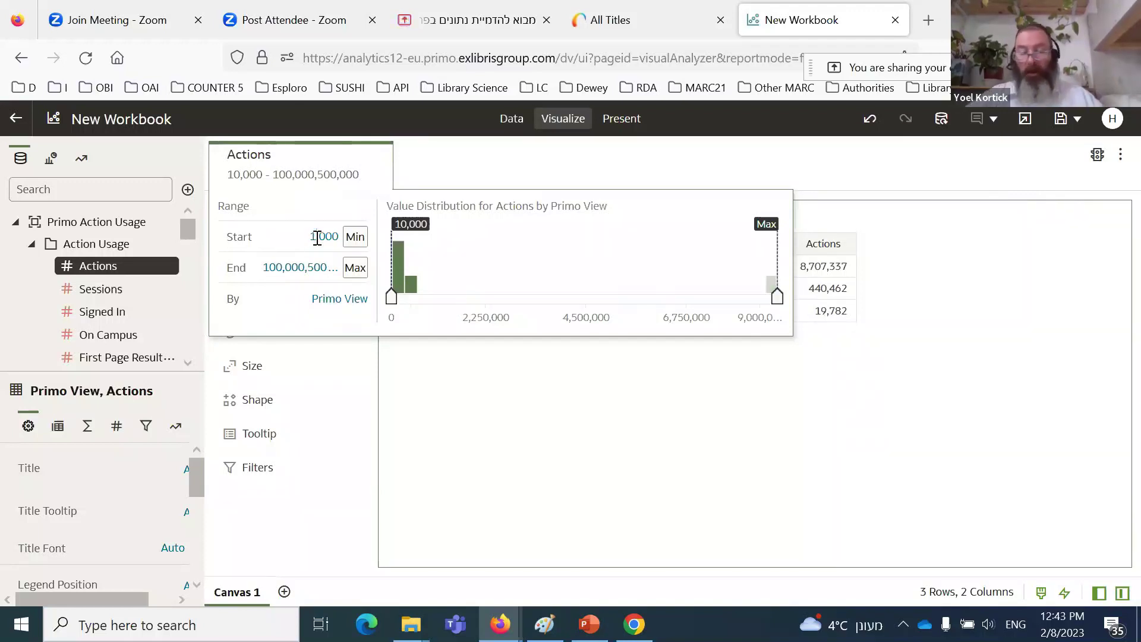
key(Return)
click(406, 222)
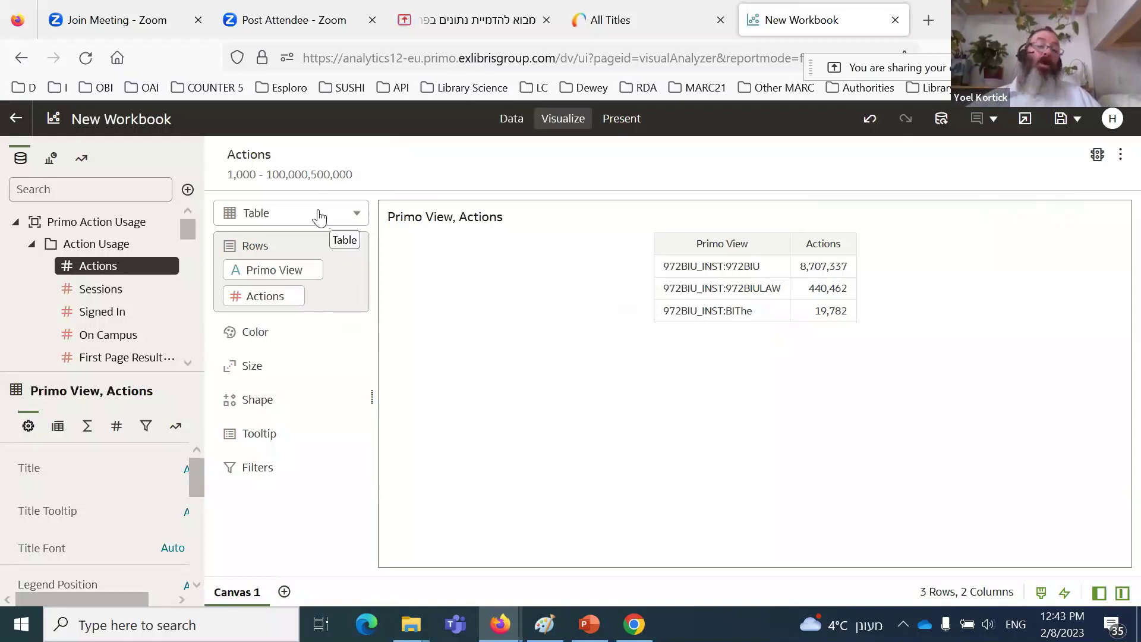
scroll(132, 315, down, 3)
scroll(132, 316, up, 3)
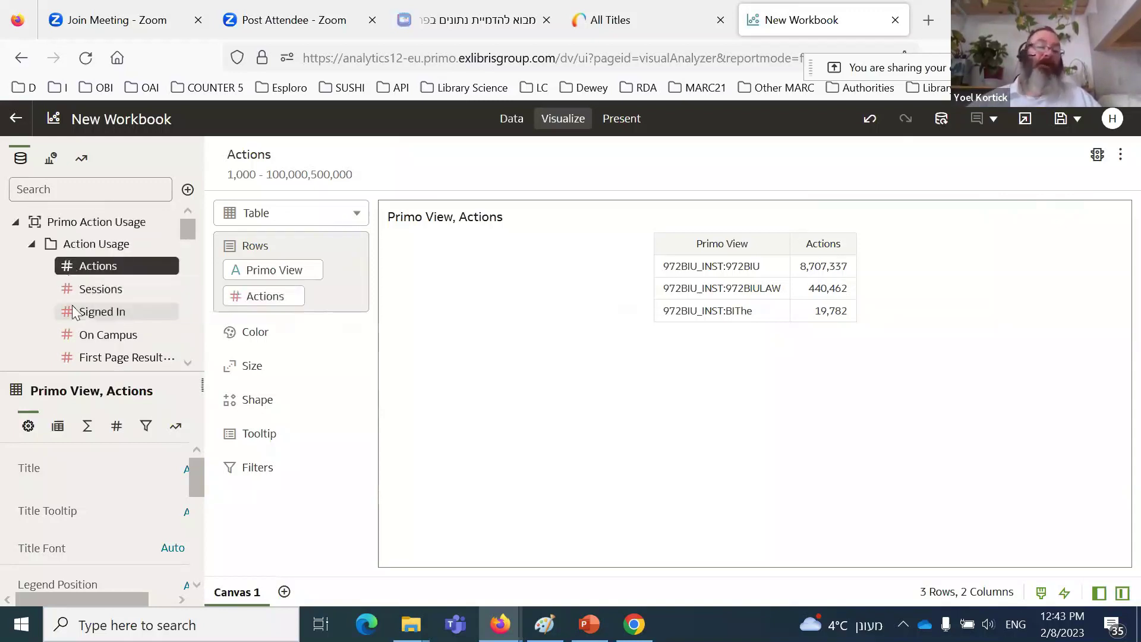
scroll(98, 312, down, 3)
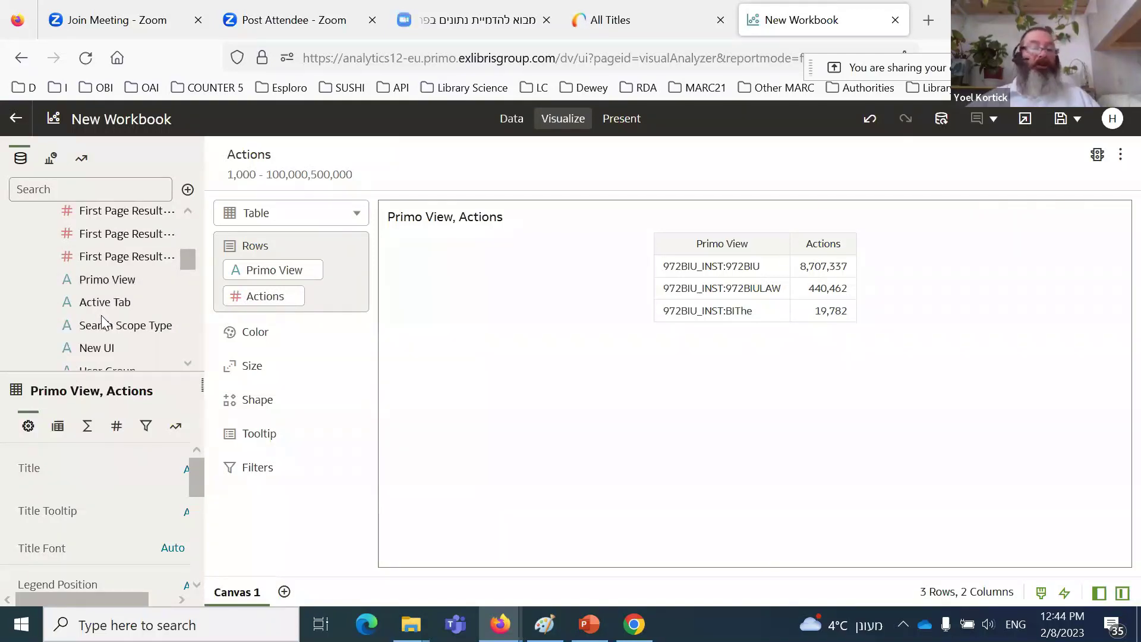
Step: Add an Active Tab filter and include the values LibraryCatalog and the one beginning LibraryCatalpainting
drag(104, 304, 437, 173)
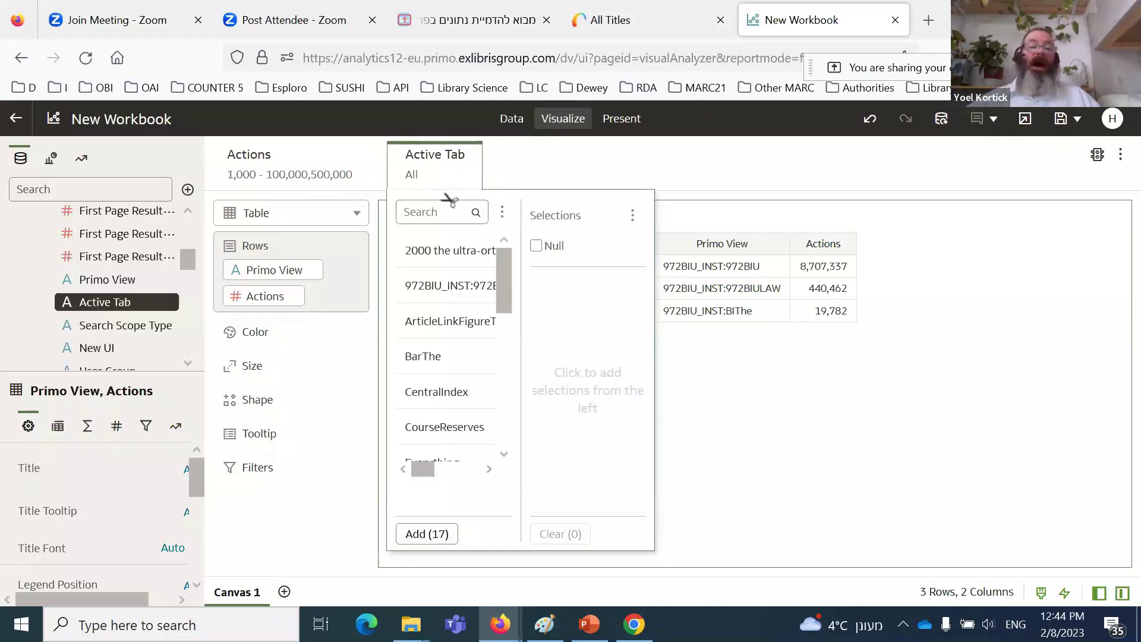
scroll(449, 351, down, 5)
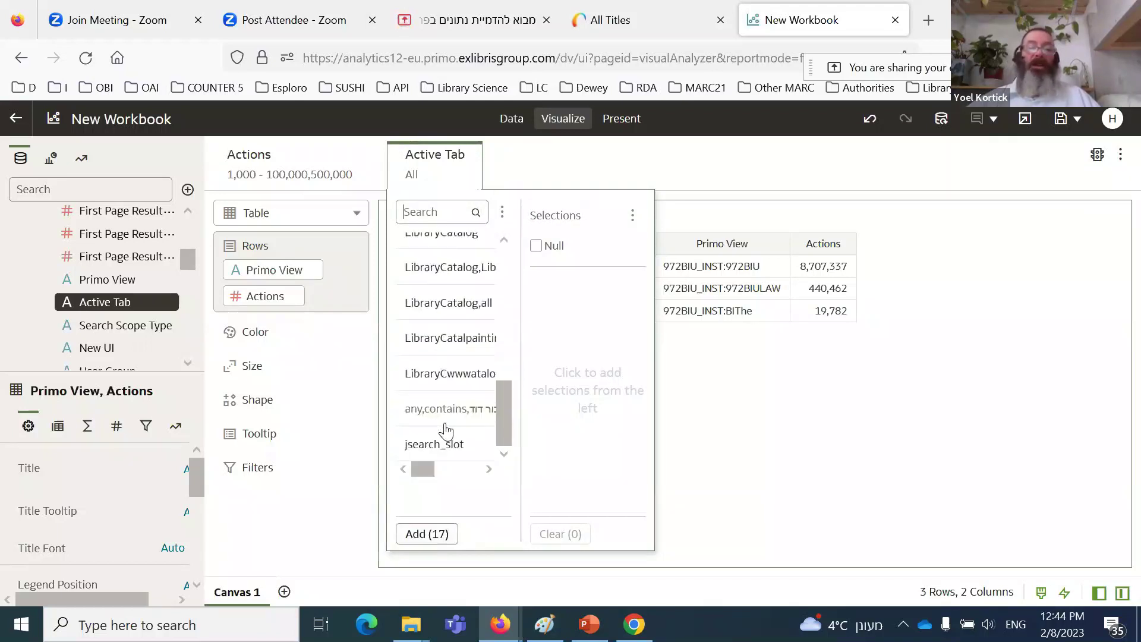
scroll(446, 416, up, 2)
click(446, 329)
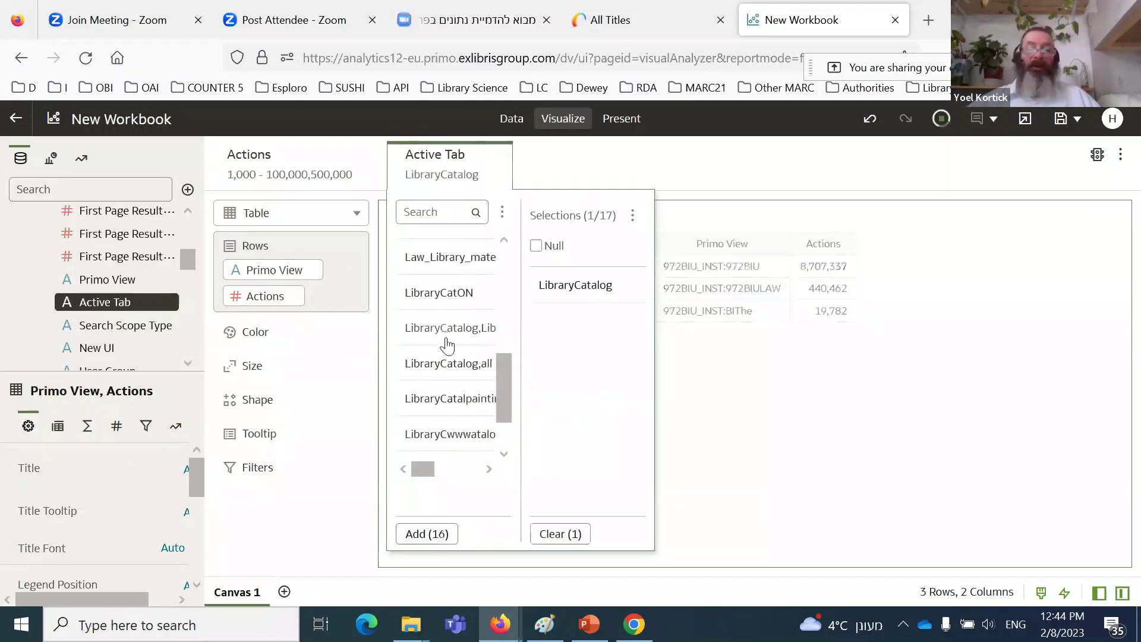
click(448, 399)
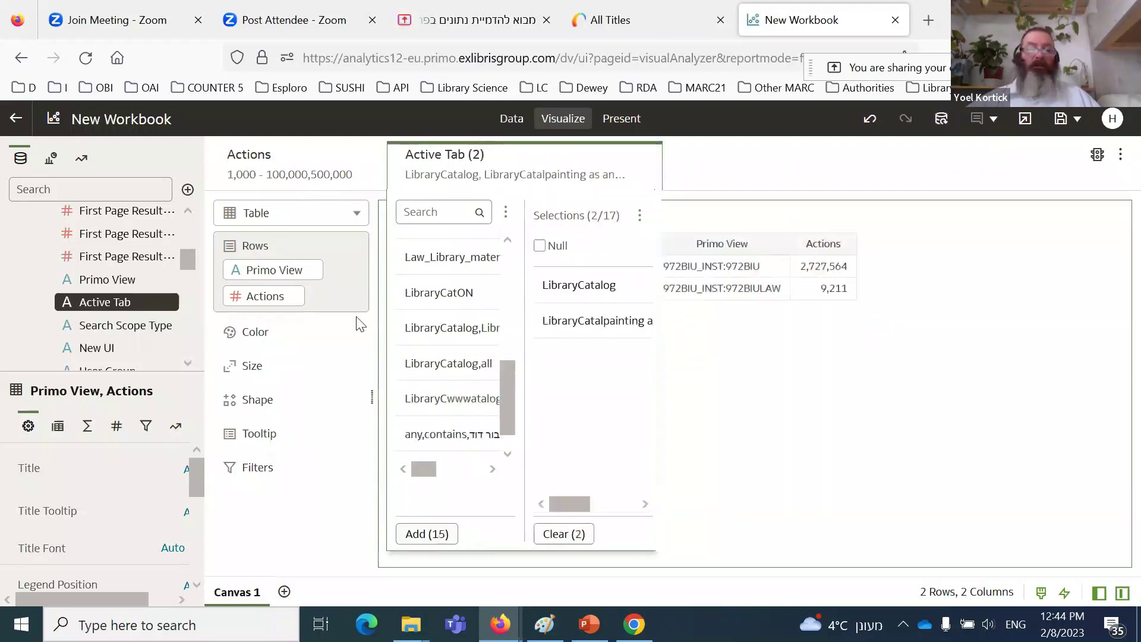
Step: Replace Primo View with Active Tab in the table's rows, keeping Actions
click(315, 270)
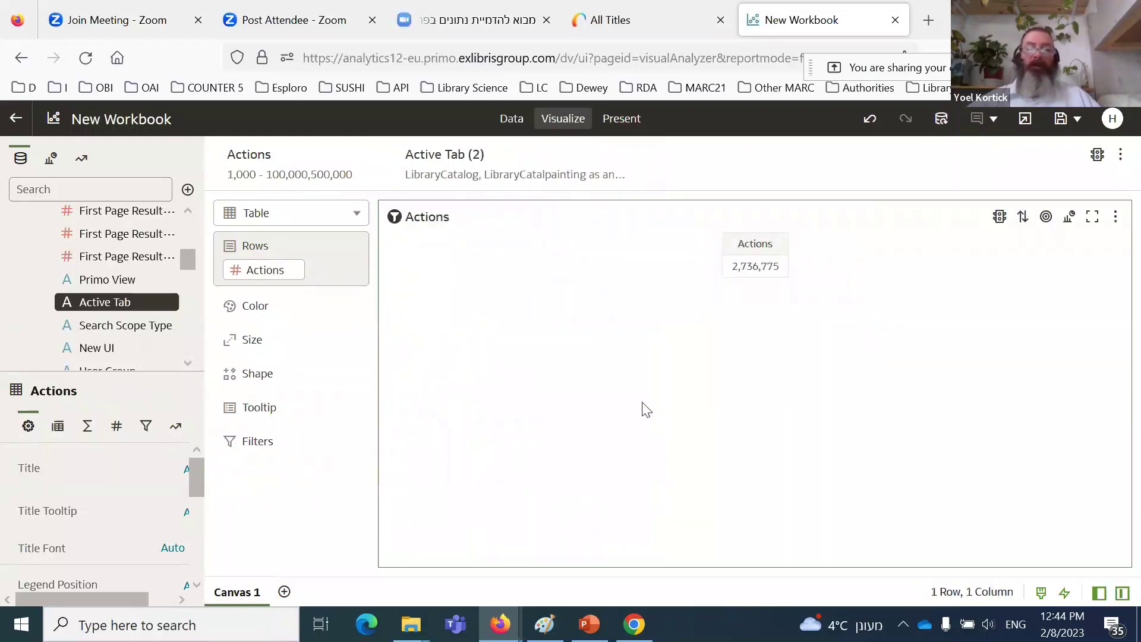
drag(92, 304, 688, 297)
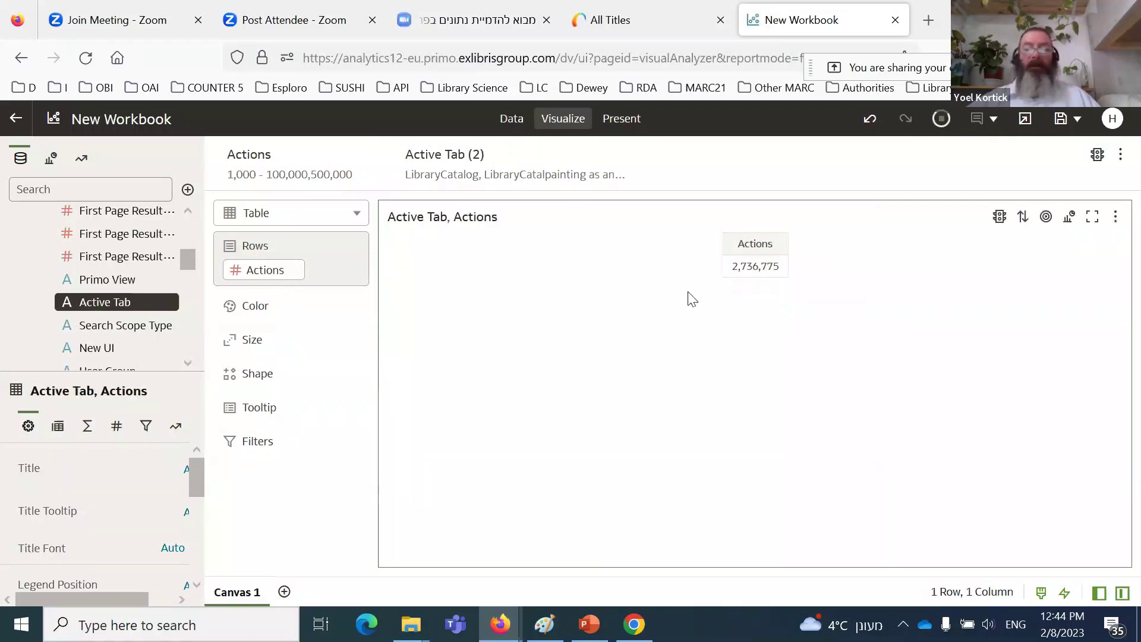
Step: Add CentralIndex, LibraryCwwwatalog and the value beginning "any,contains" to the Active Tab filter selections
click(489, 171)
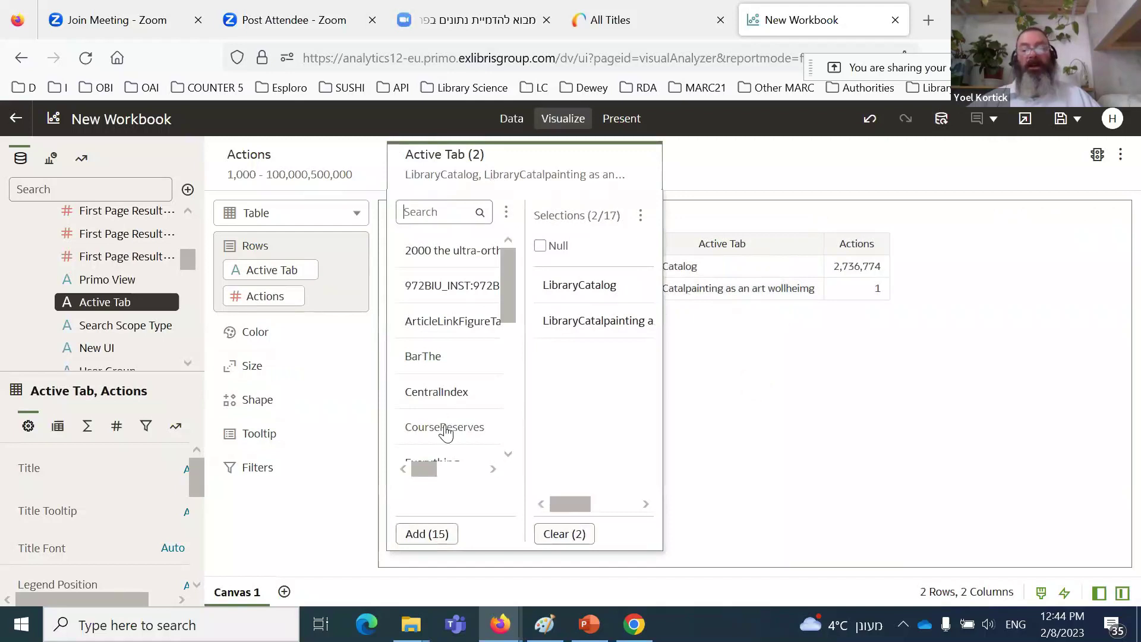
scroll(443, 440, down, 3)
click(441, 297)
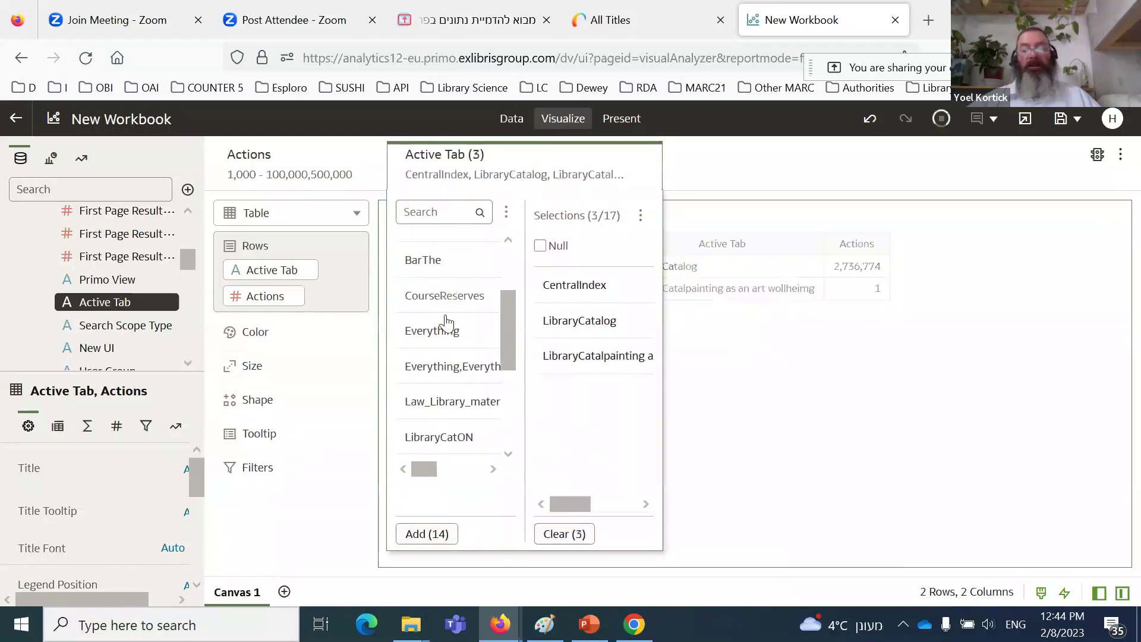
scroll(446, 333, down, 5)
click(459, 377)
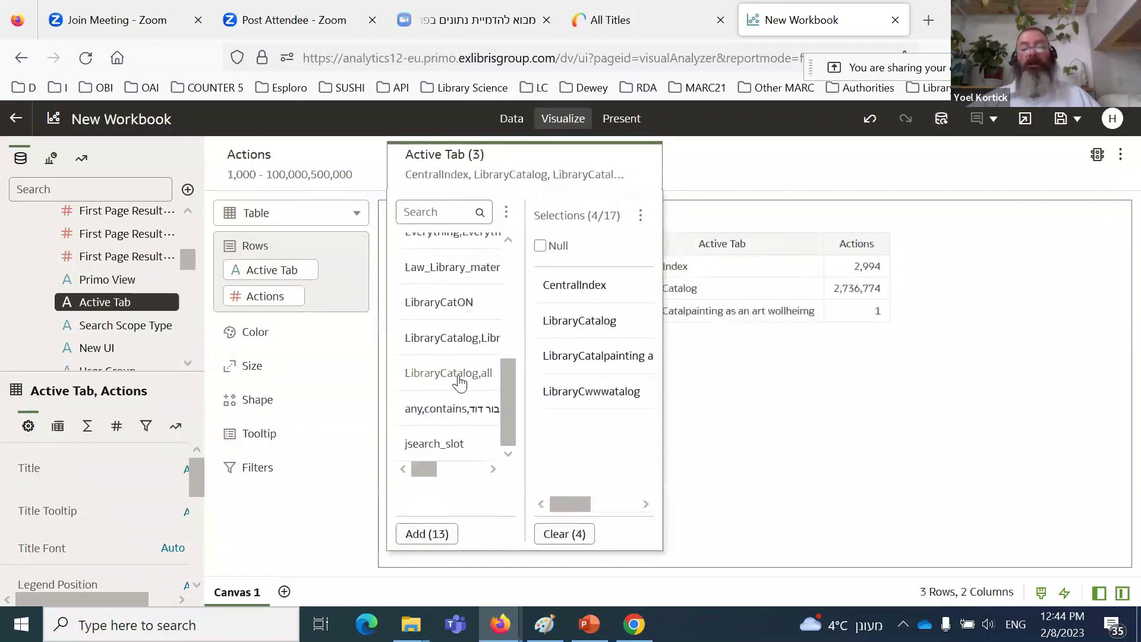
click(457, 409)
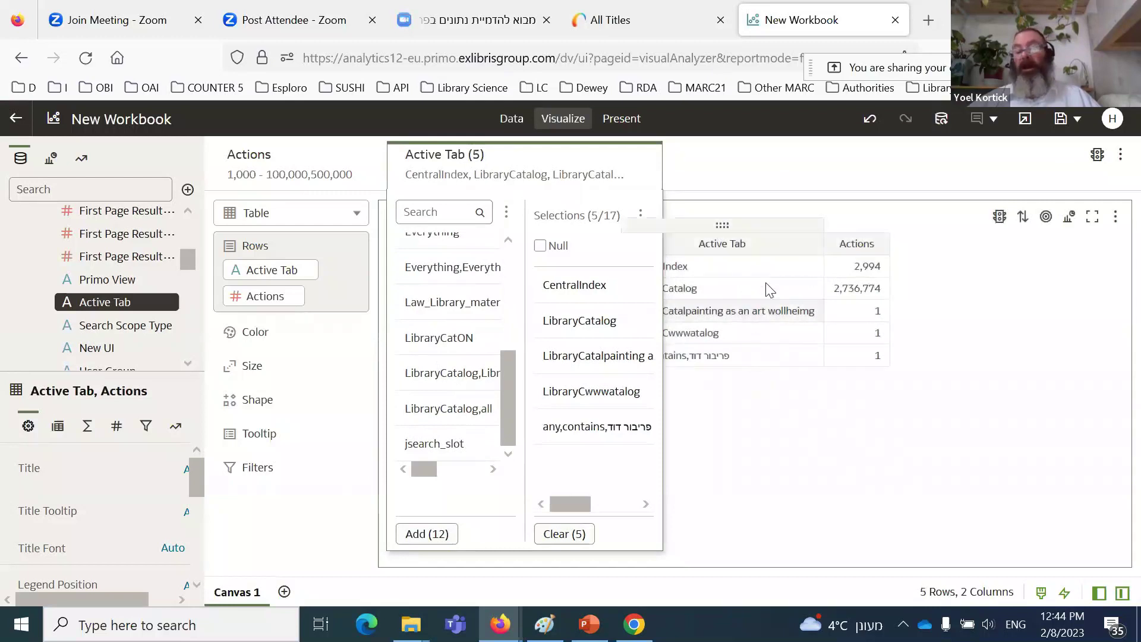
click(786, 171)
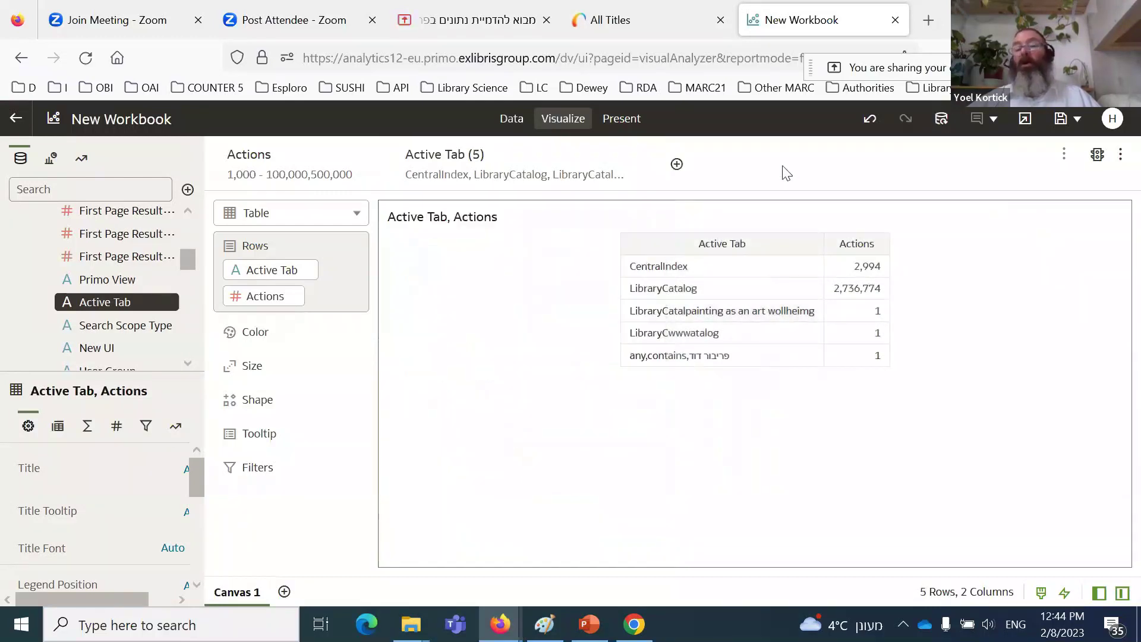
Step: Switch the Active Tab filter to exclude its five selected values
click(556, 175)
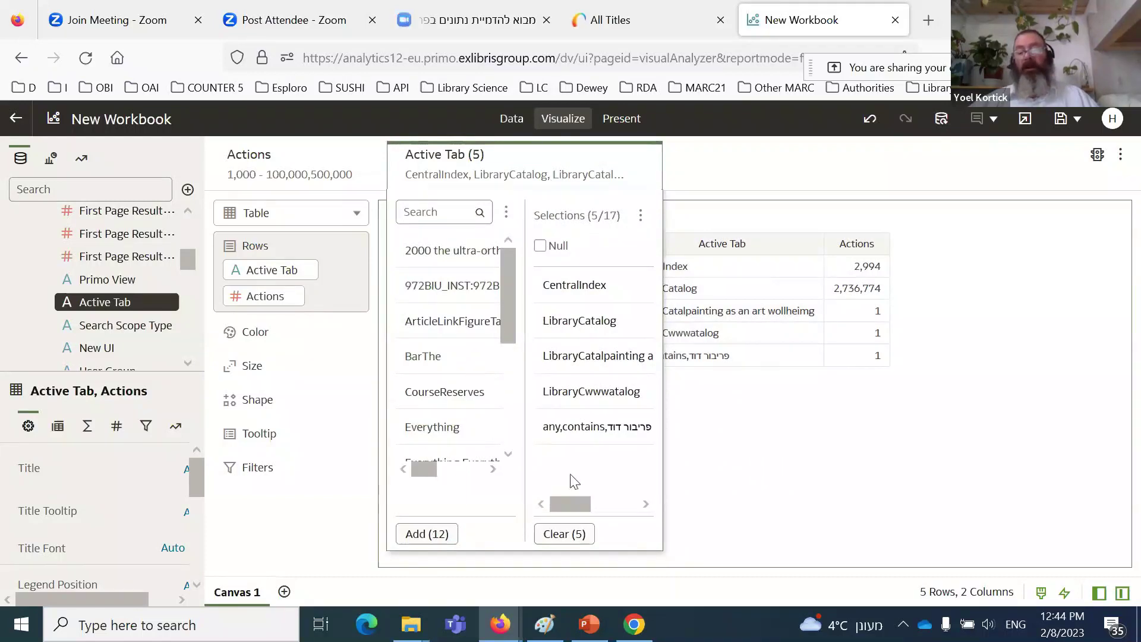
click(641, 215)
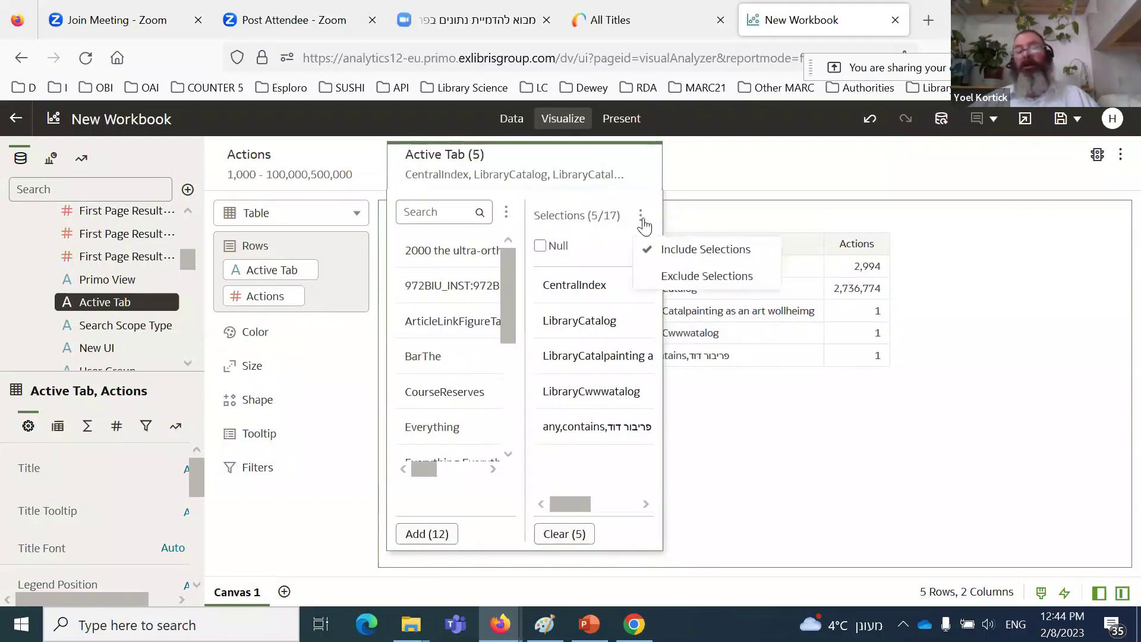
click(683, 277)
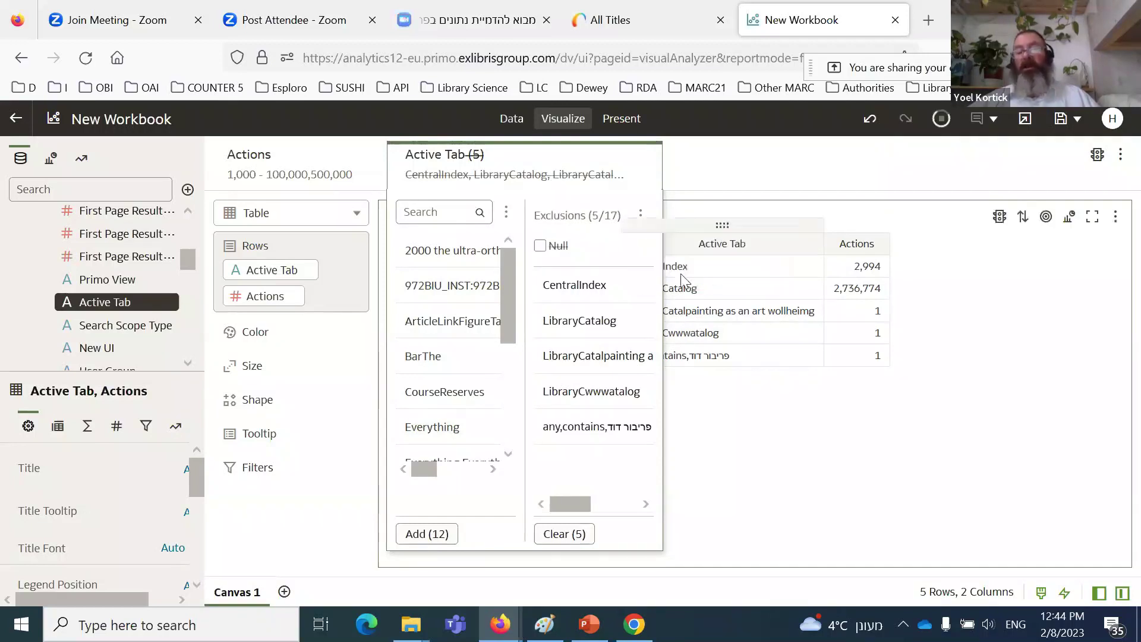
click(750, 179)
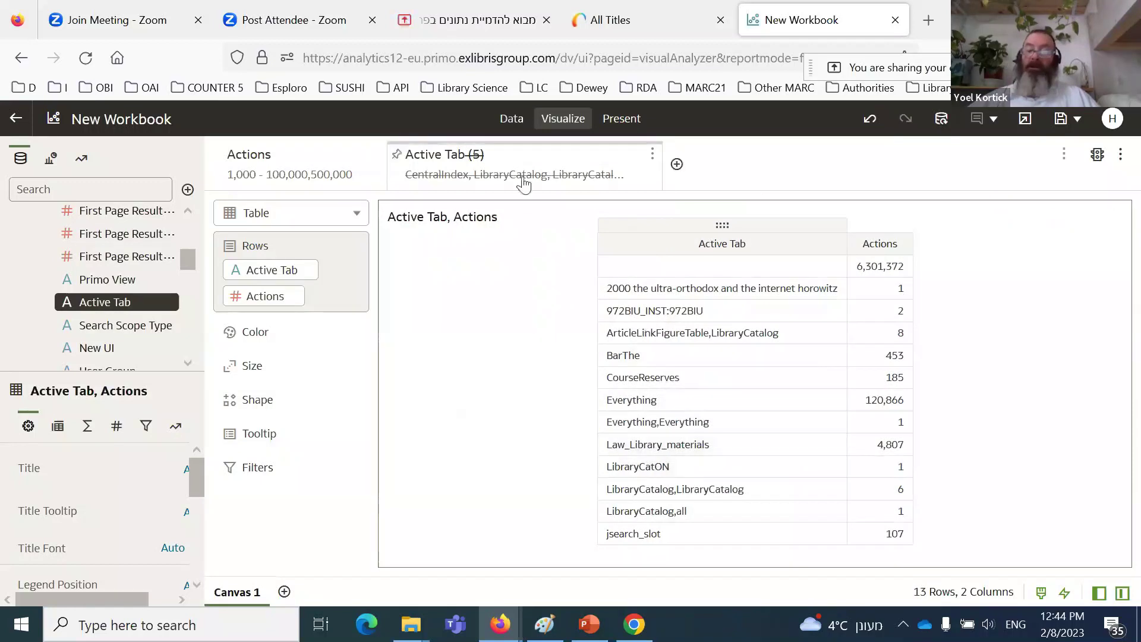
Step: Switch the Active Tab filter back to including its five selected values
click(574, 169)
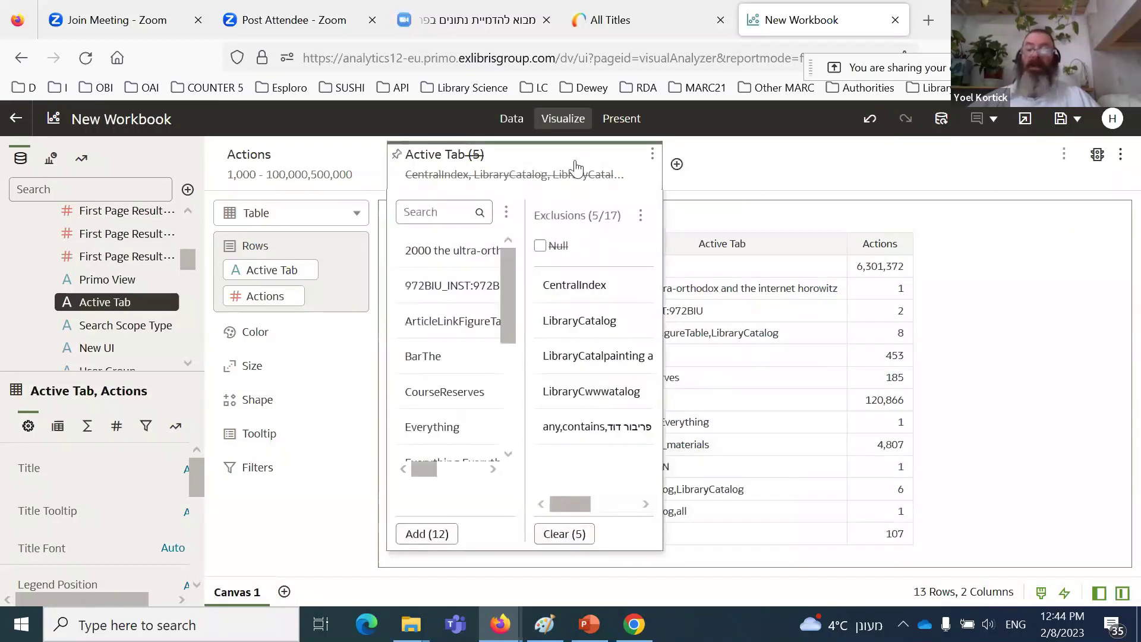
click(640, 216)
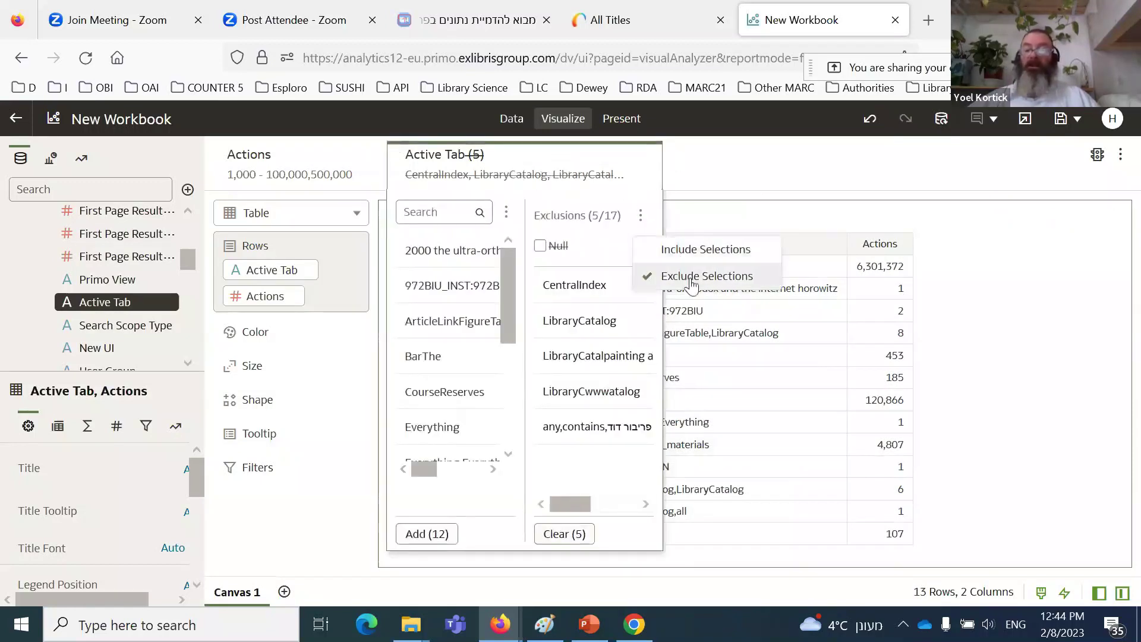
click(690, 257)
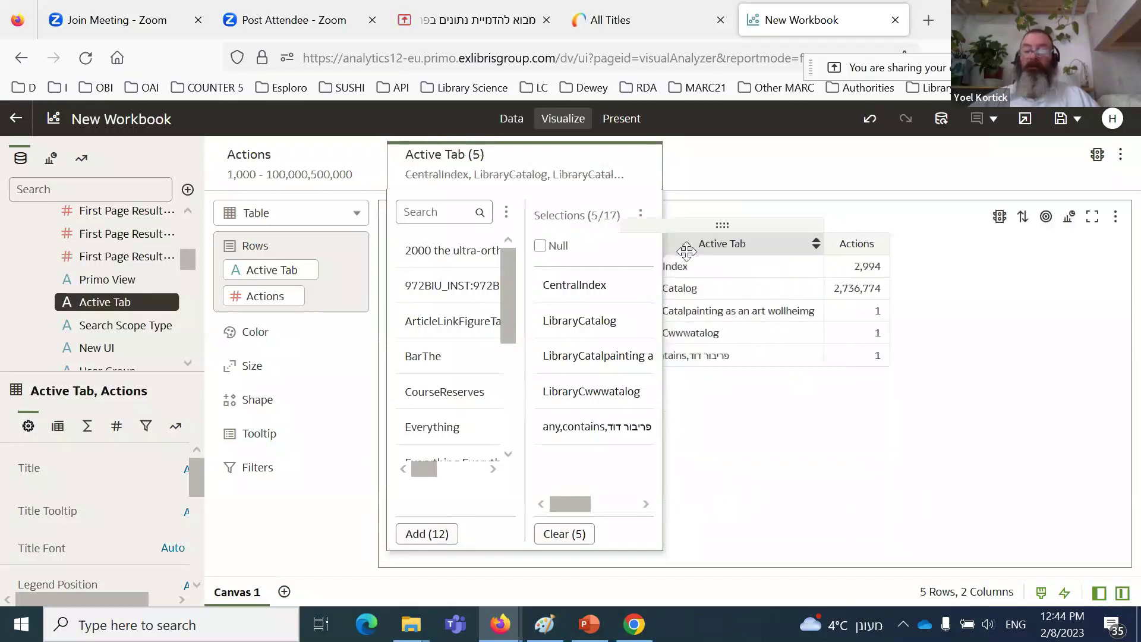
click(736, 175)
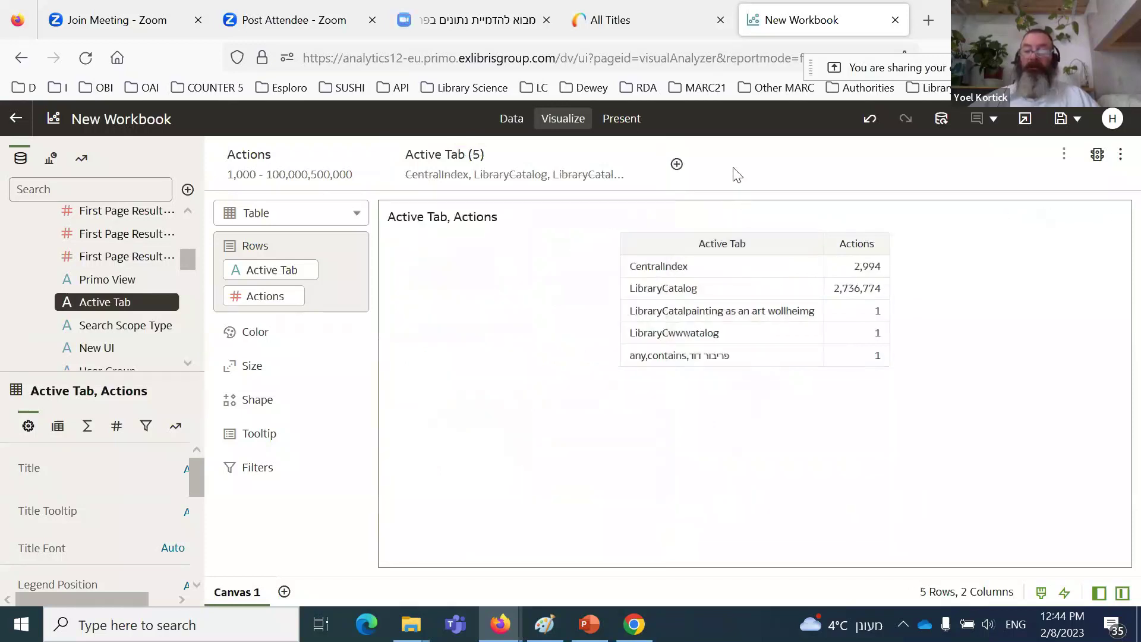
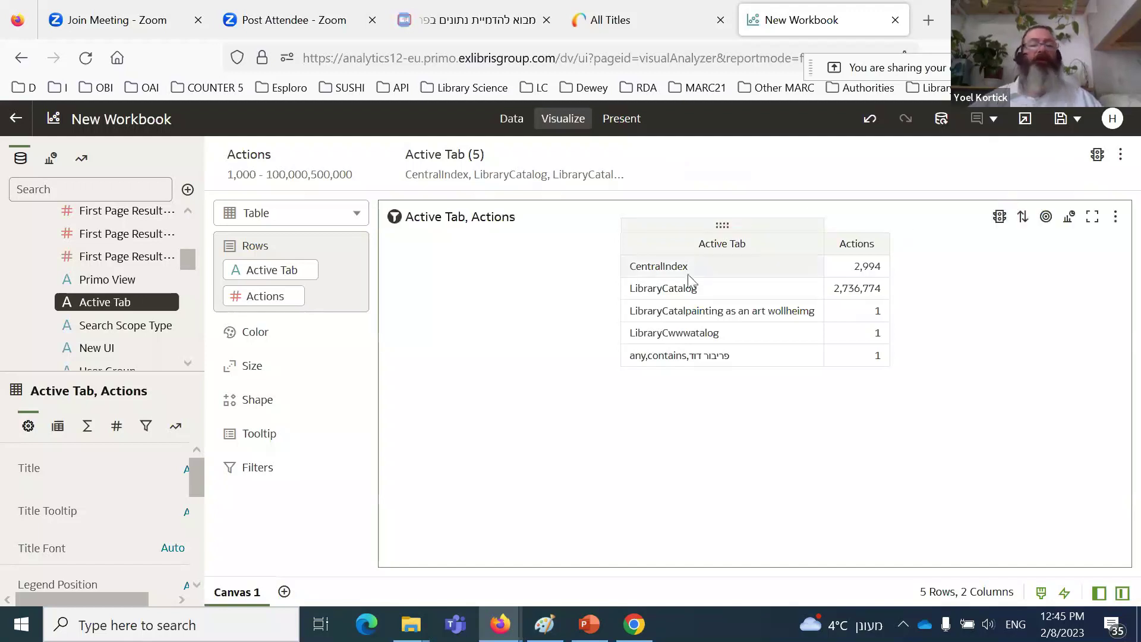
Step: Remove Actions from the table's rows and delete both the Active Tab and Actions filters
click(293, 296)
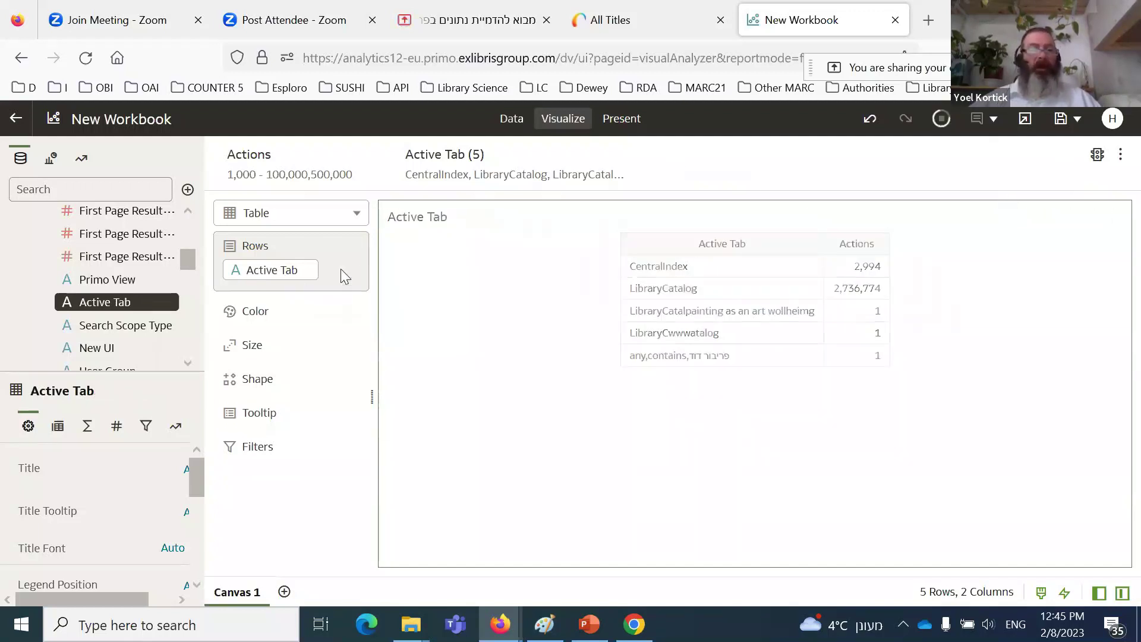
click(653, 158)
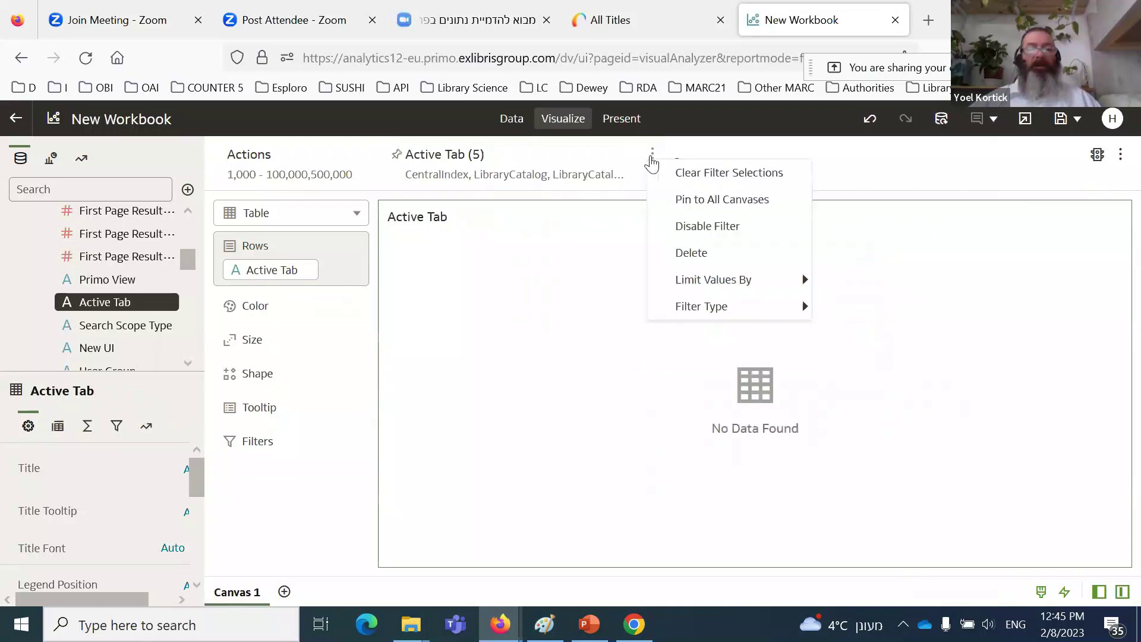
click(681, 254)
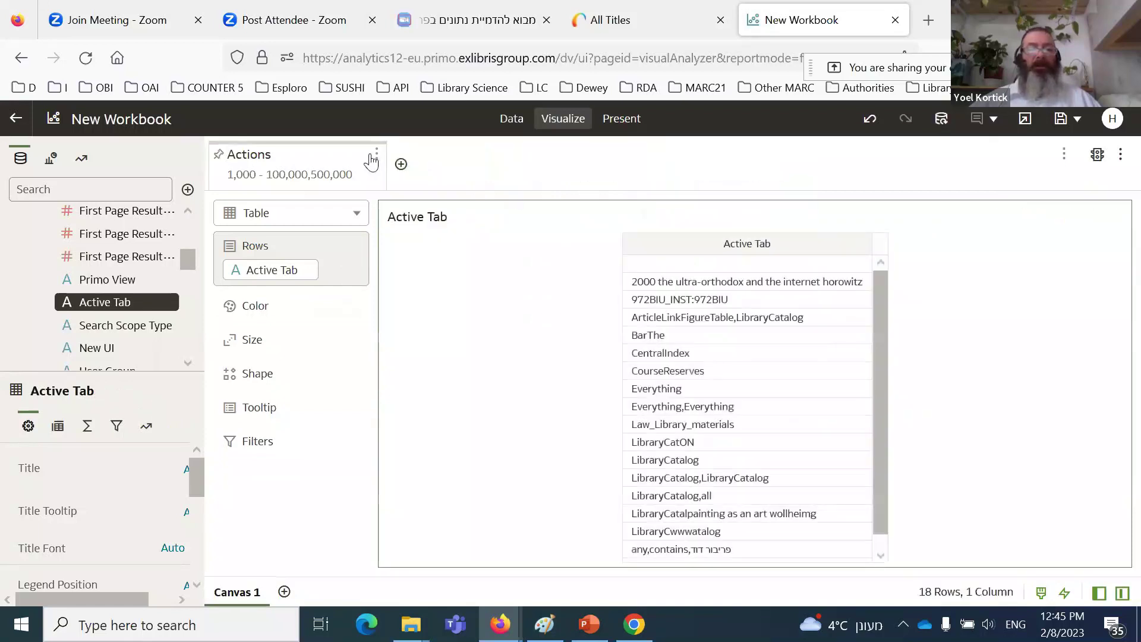
click(374, 160)
click(376, 157)
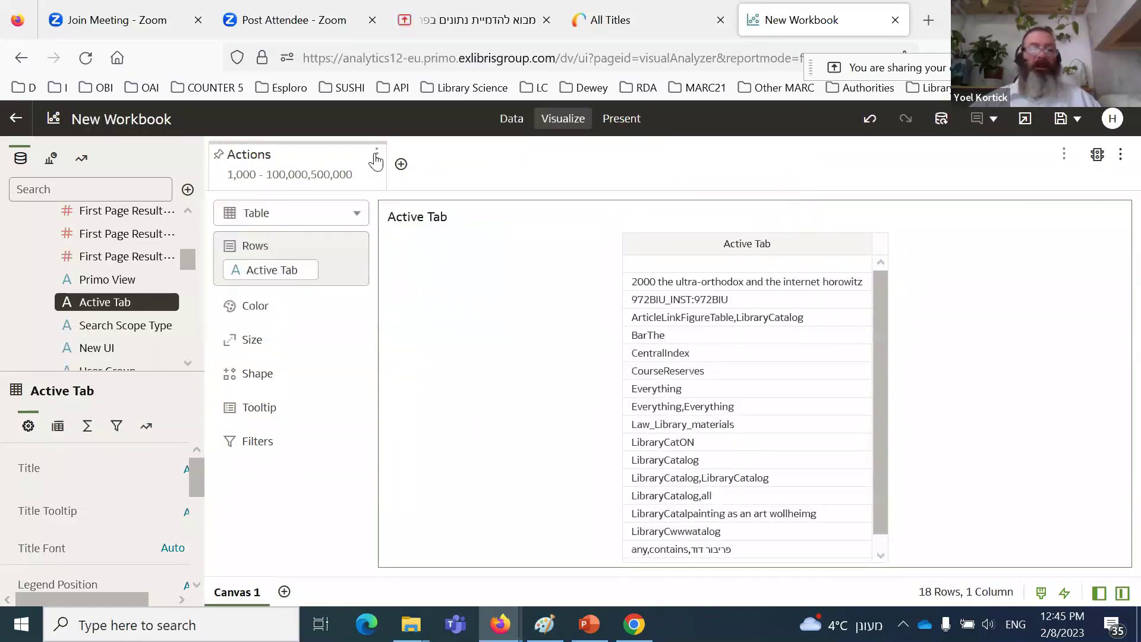
click(419, 252)
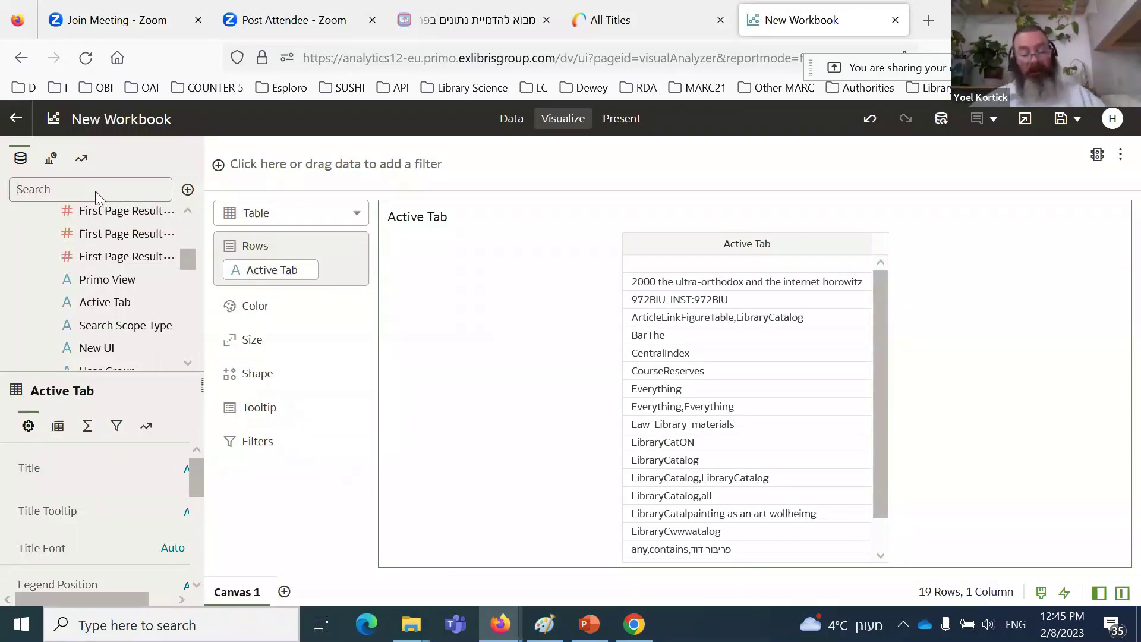
text(refer)
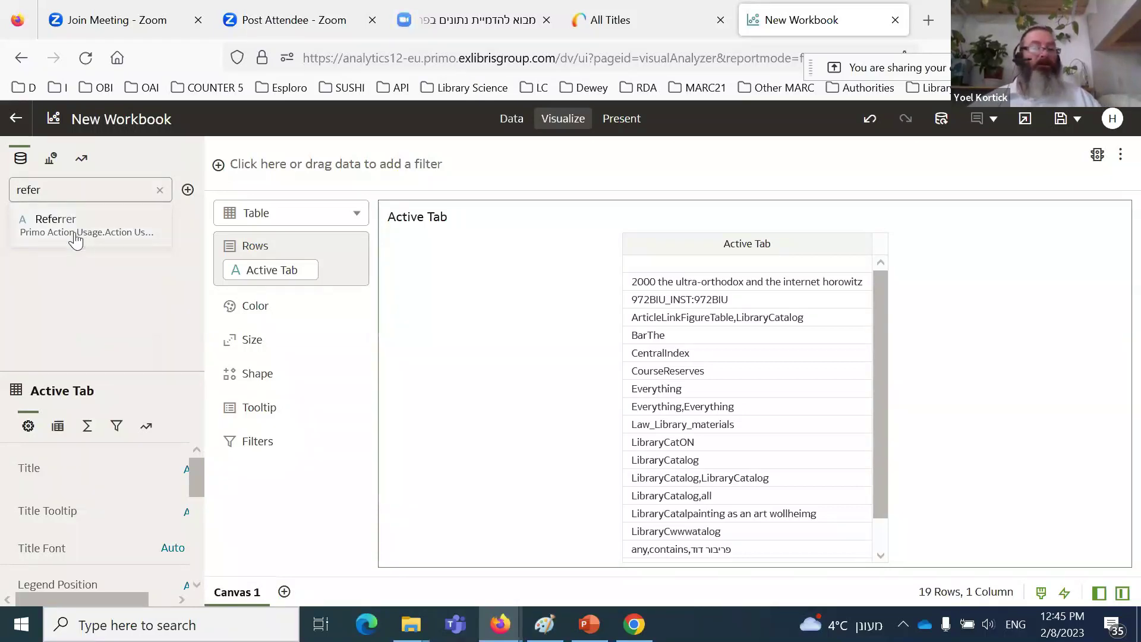
click(76, 238)
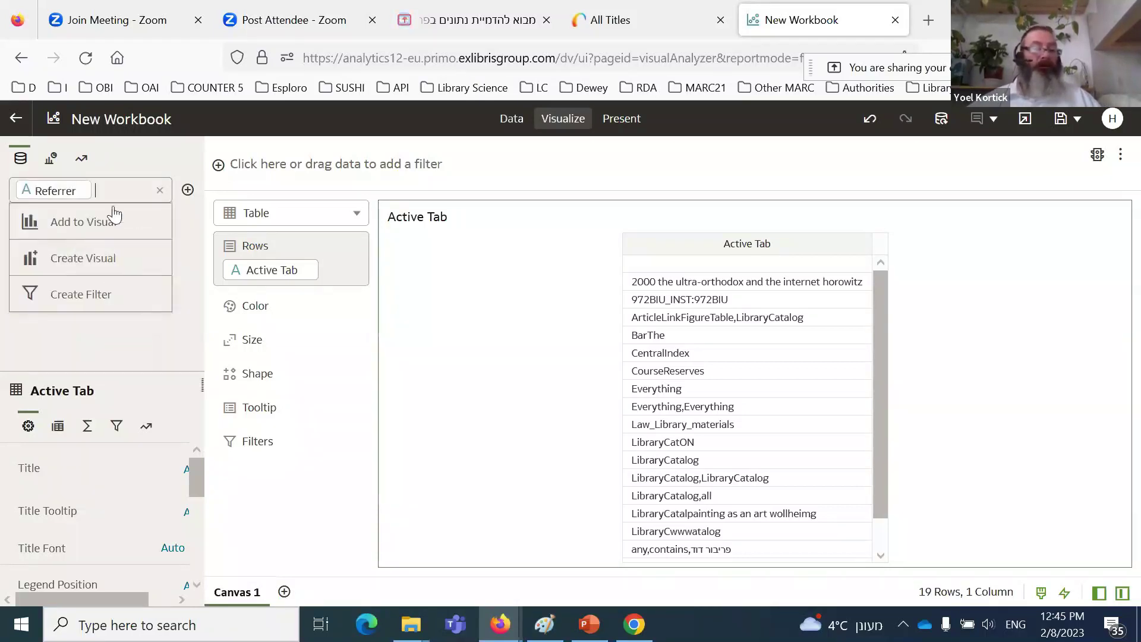
click(83, 191)
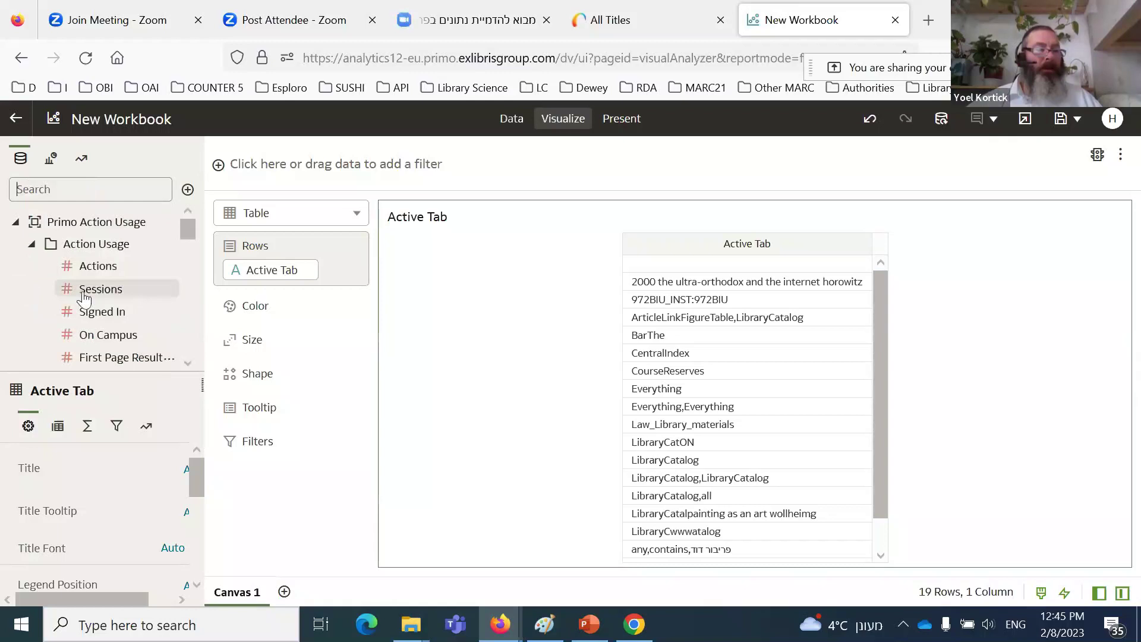
Step: Add the Referrer field from the Action Usage folder to the table's rows, ahead of Active Tab
click(33, 245)
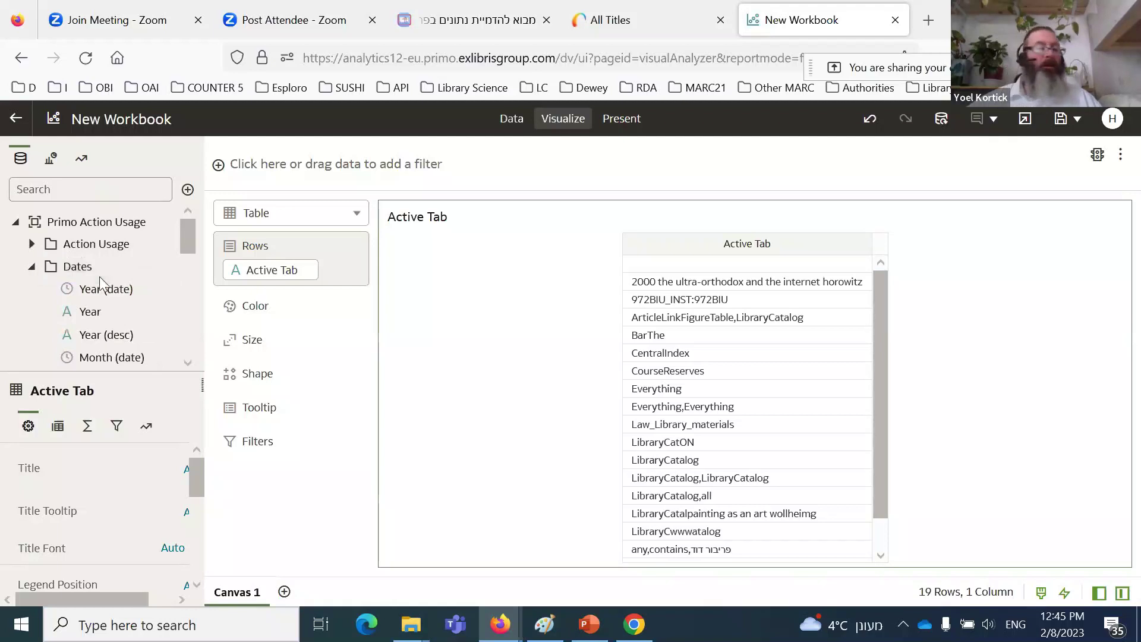
click(32, 267)
click(32, 245)
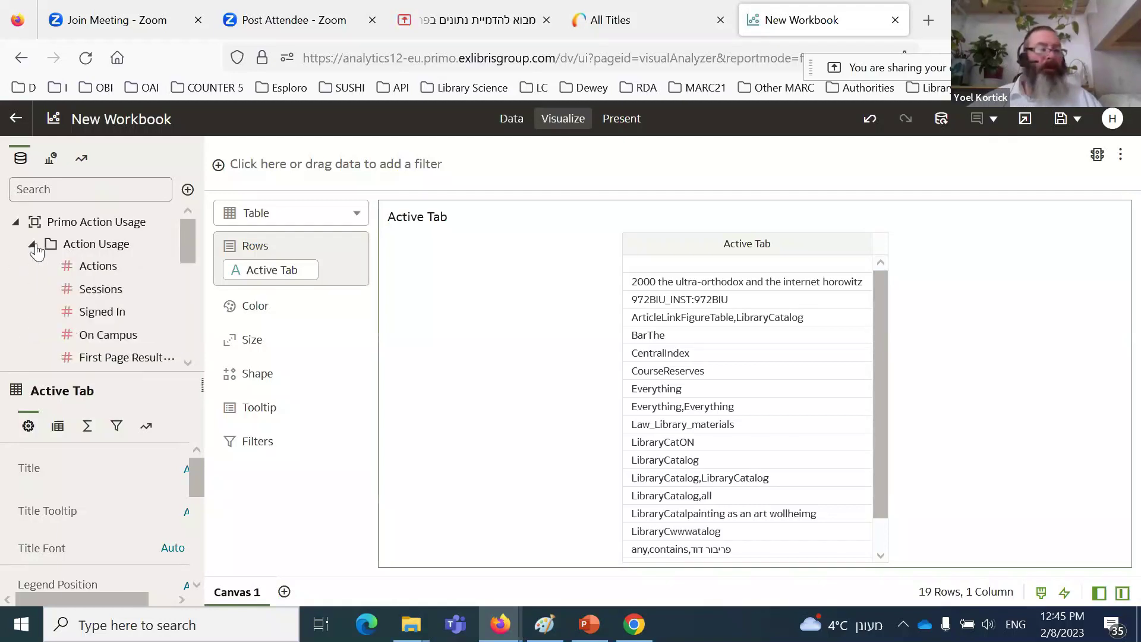
scroll(151, 286, down, 5)
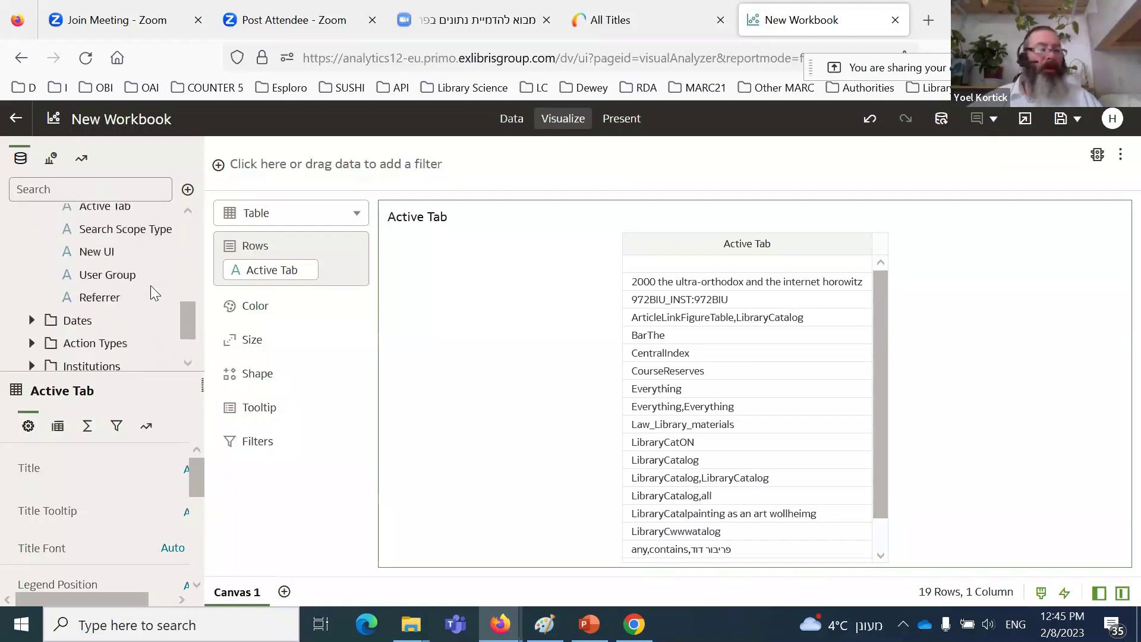
mouse_move(97, 302)
drag(98, 302, 585, 343)
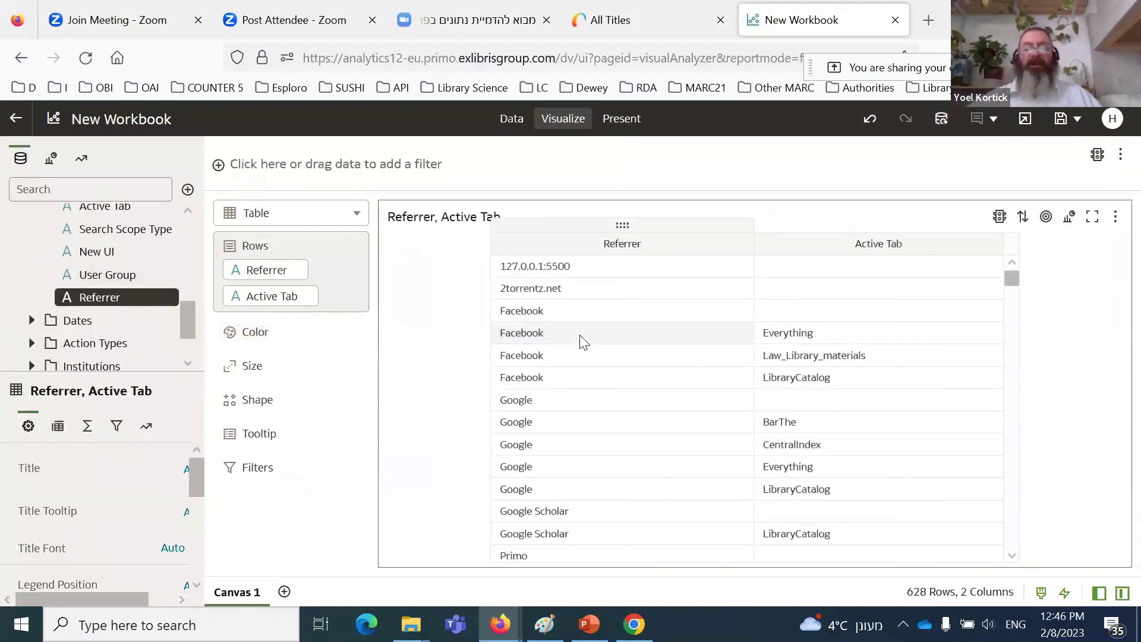
Step: Add a Referrer filter and search its values for "refer" and then for "world"
scroll(629, 380, down, 15)
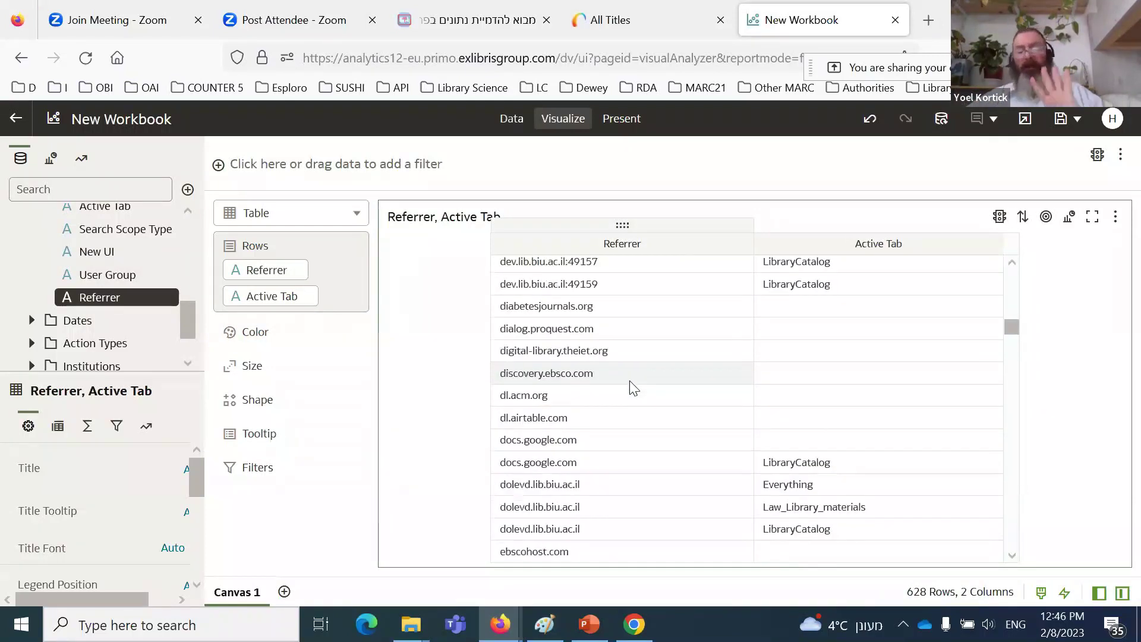
scroll(629, 380, up, 15)
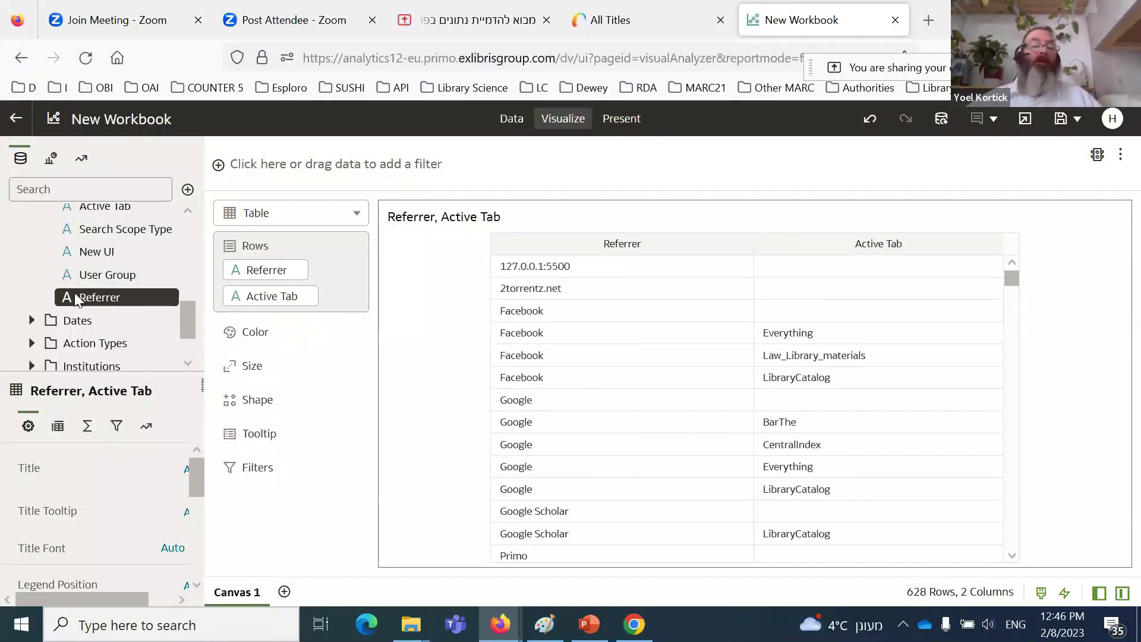
drag(95, 297, 365, 157)
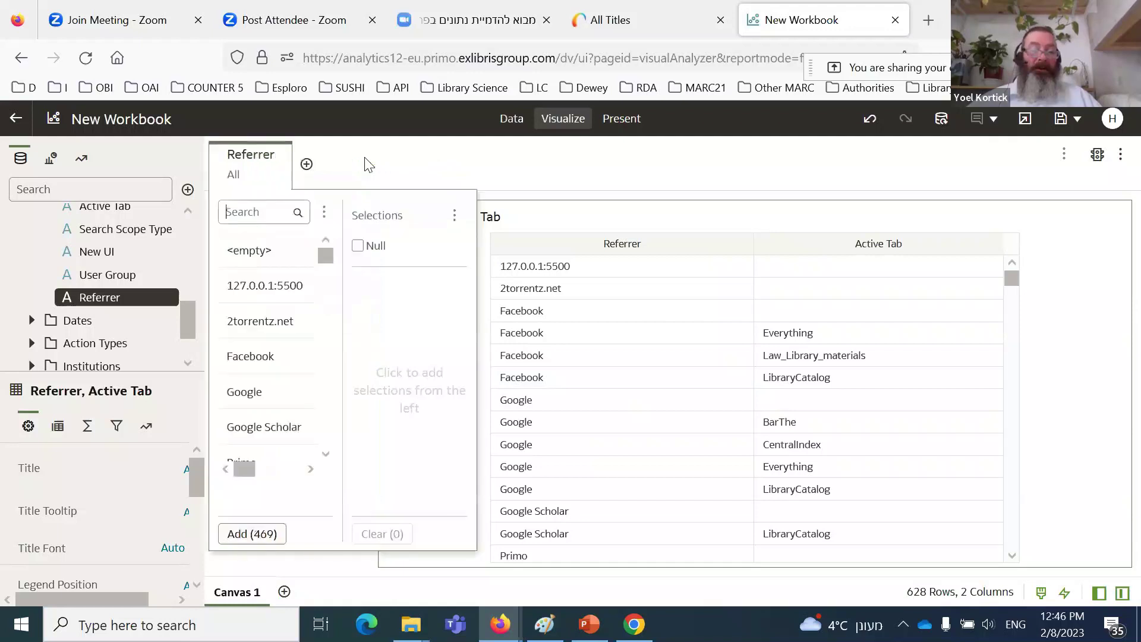
text(refer)
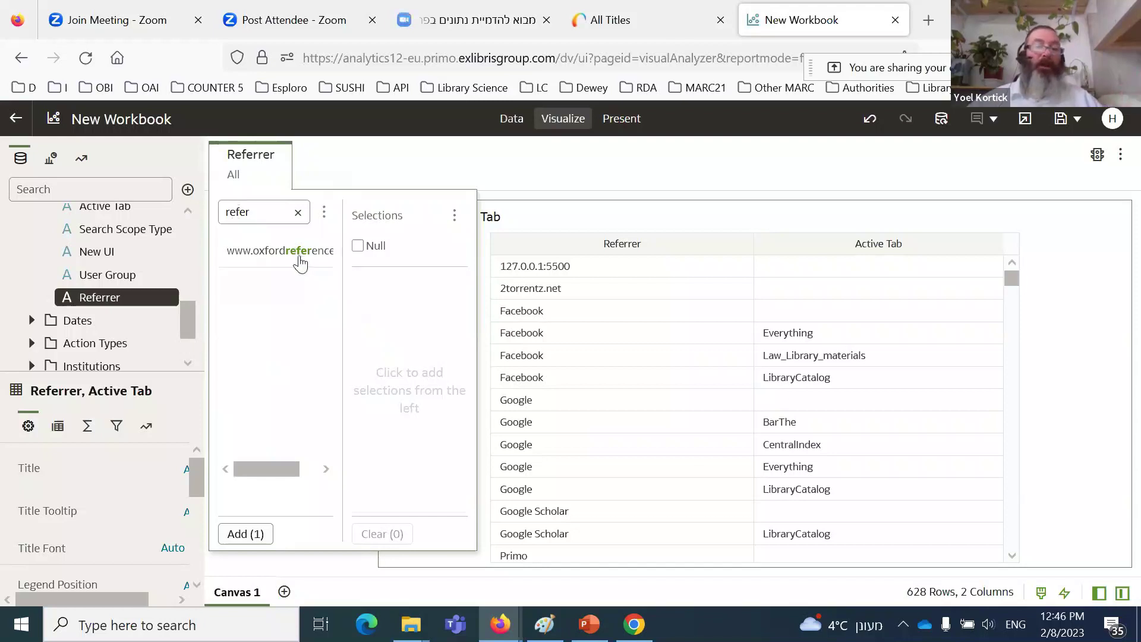
drag(272, 212, 173, 215)
text(worldc)
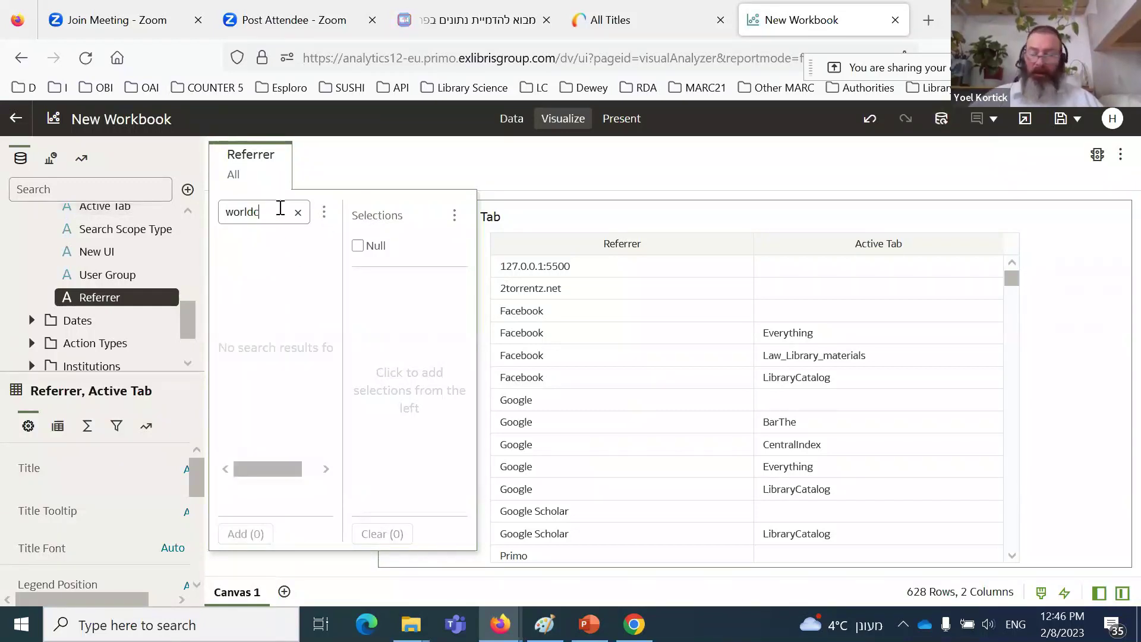
key(BackSpace)
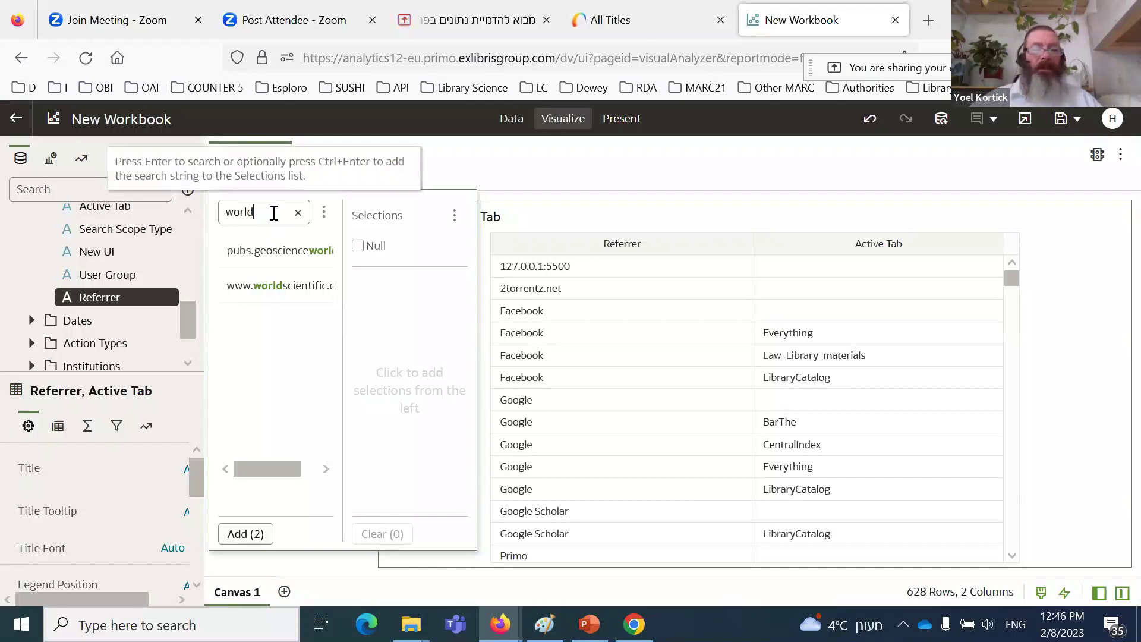
Step: Search the Referrer filter's values for "oogle" and add all matching values to its selections
drag(273, 212, 228, 213)
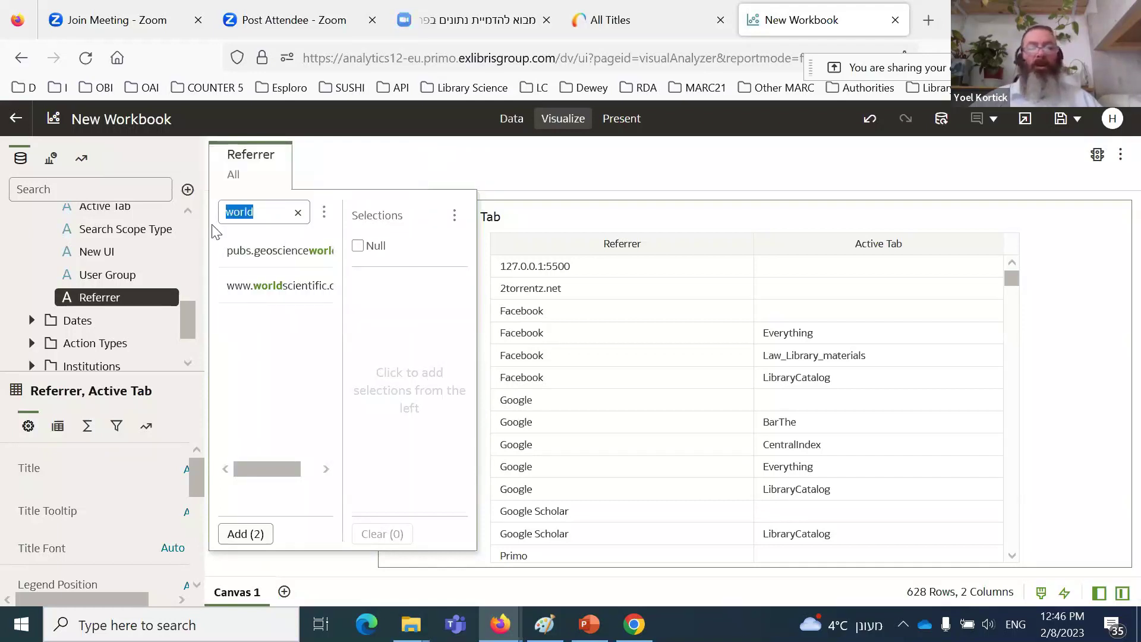
text(oogle)
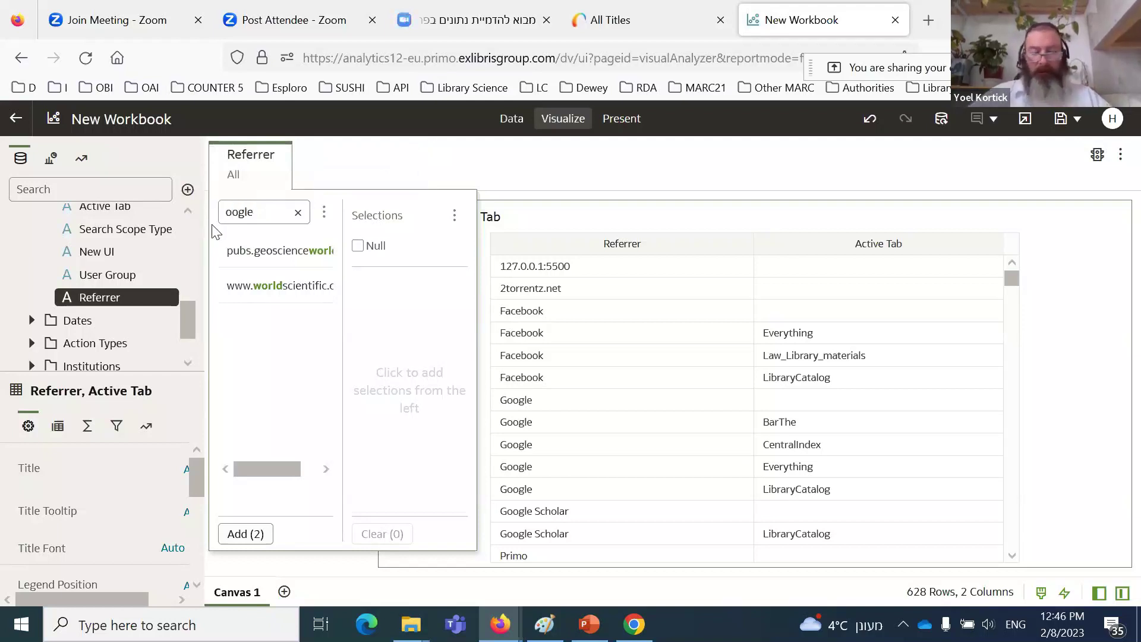
key(Return)
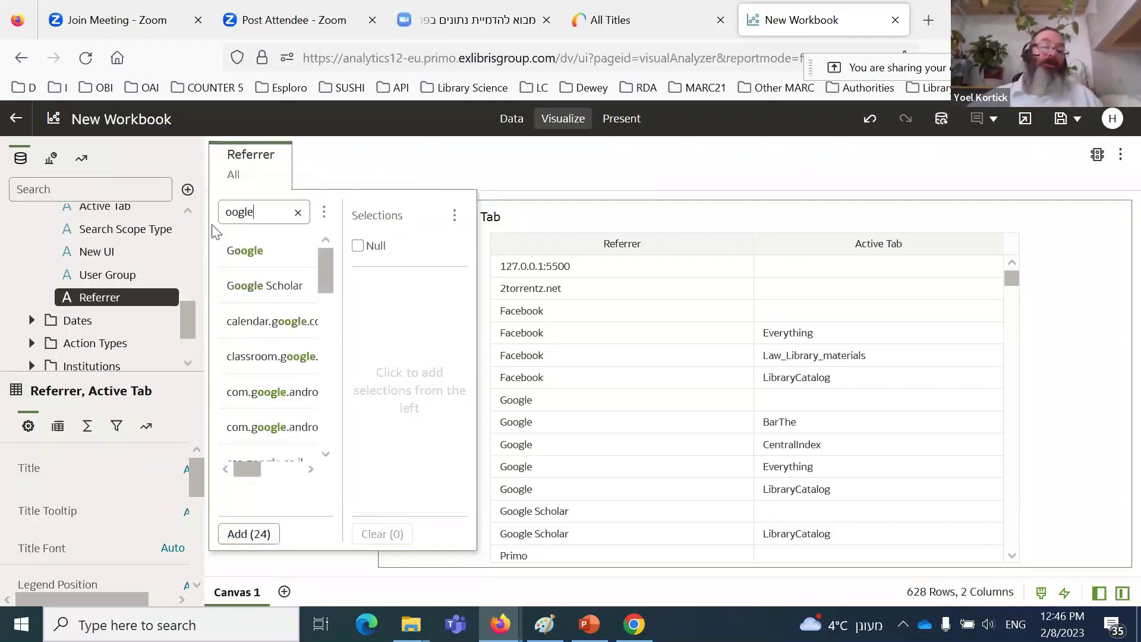
click(244, 534)
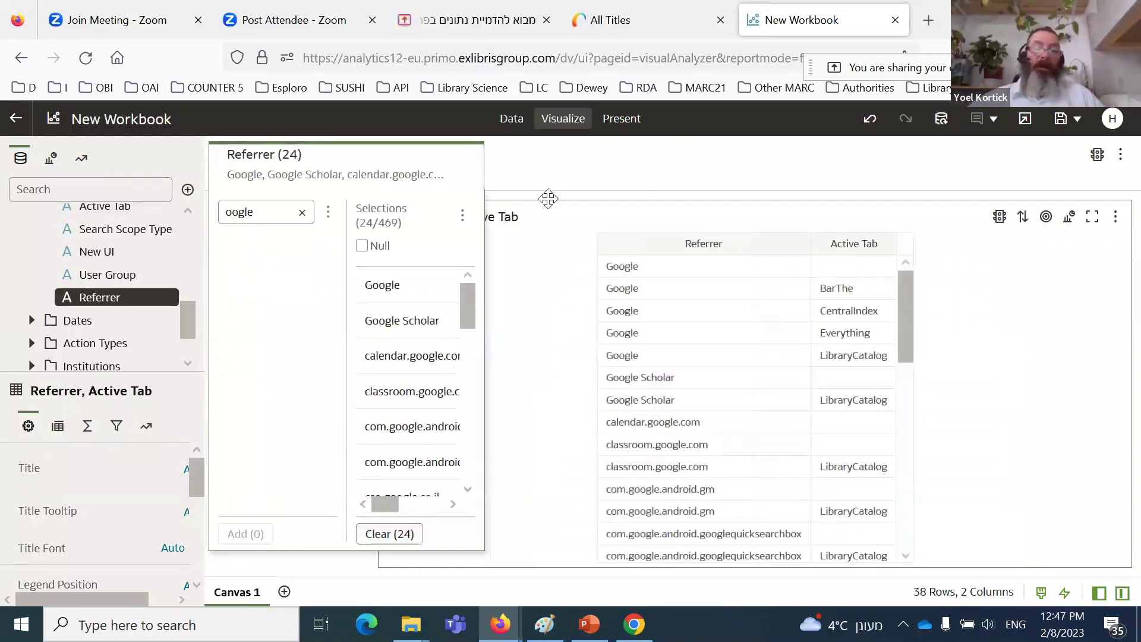
click(600, 181)
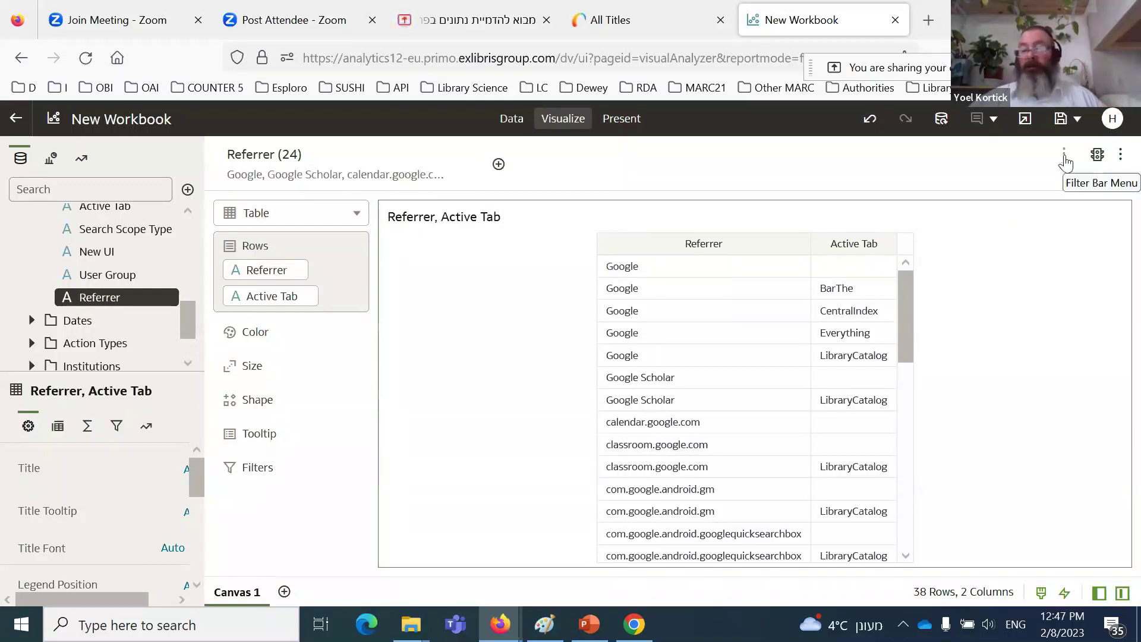
Step: Delete the Referrer filter and look in briefly on the Zoom meeting
click(477, 160)
click(506, 251)
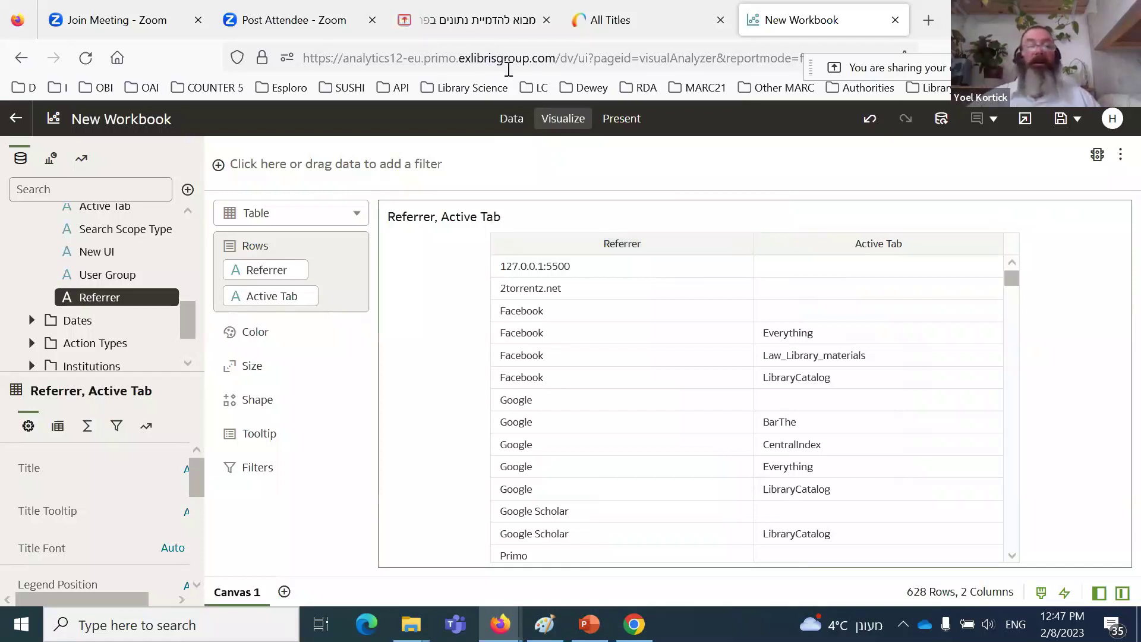
click(477, 27)
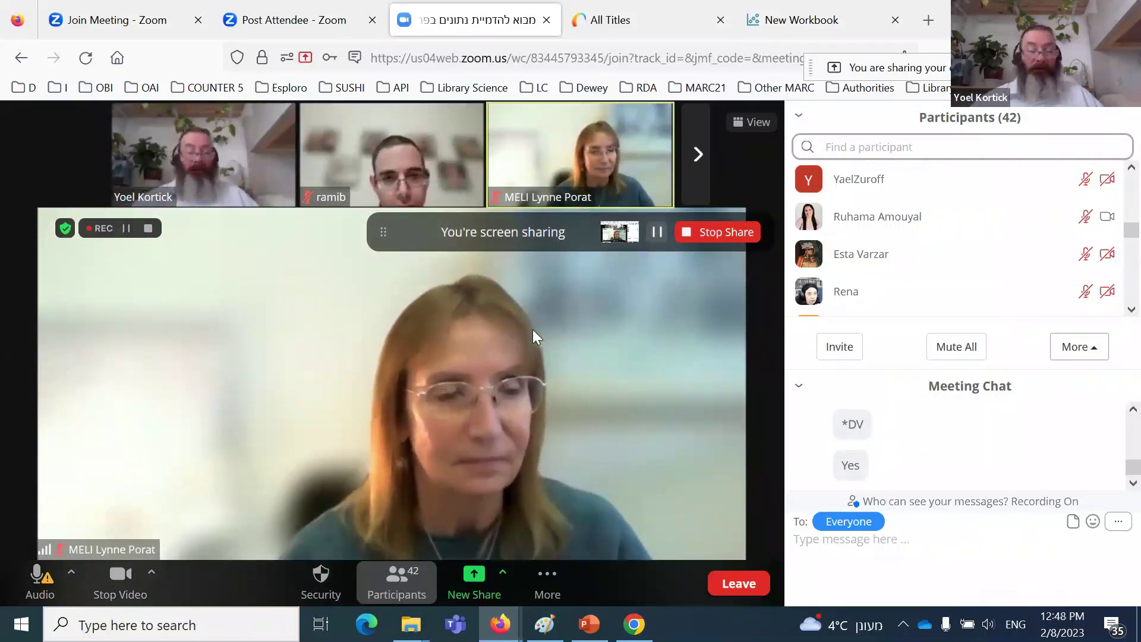
click(794, 11)
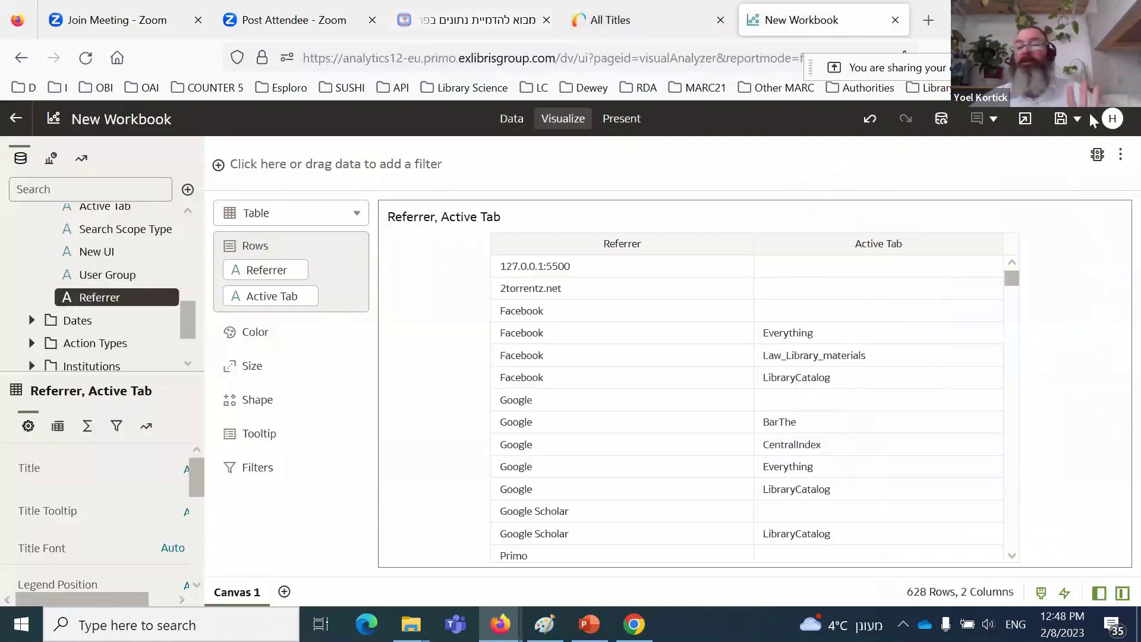
Step: Add an expression filter with the expression Referrer like '%google%', validate it and apply it
click(1064, 156)
click(1066, 177)
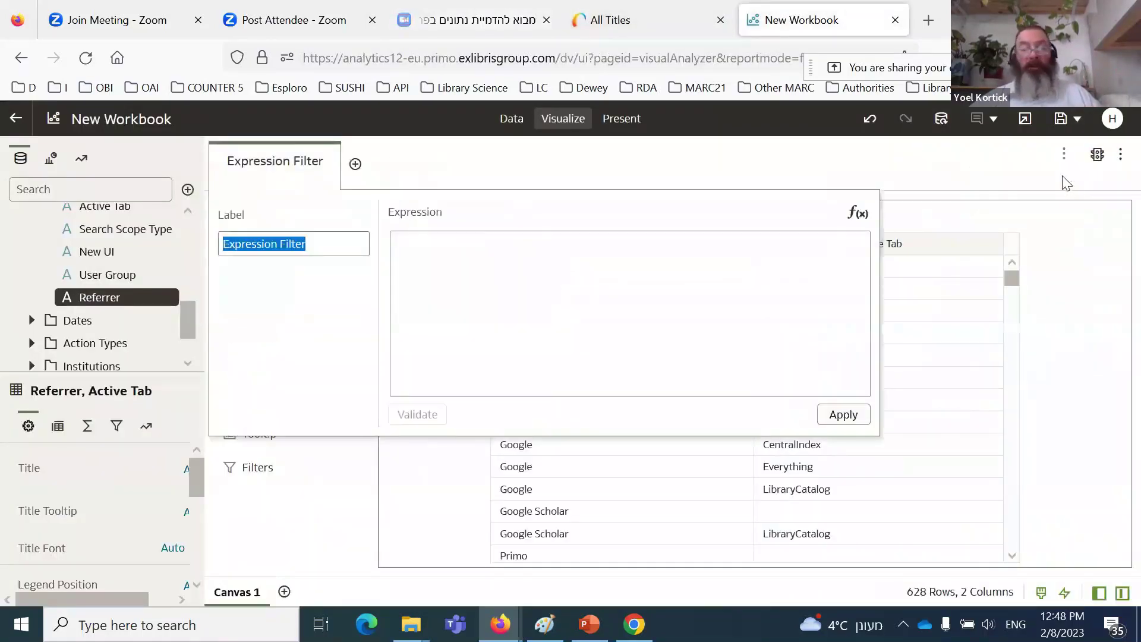
drag(125, 298, 481, 265)
text(like )
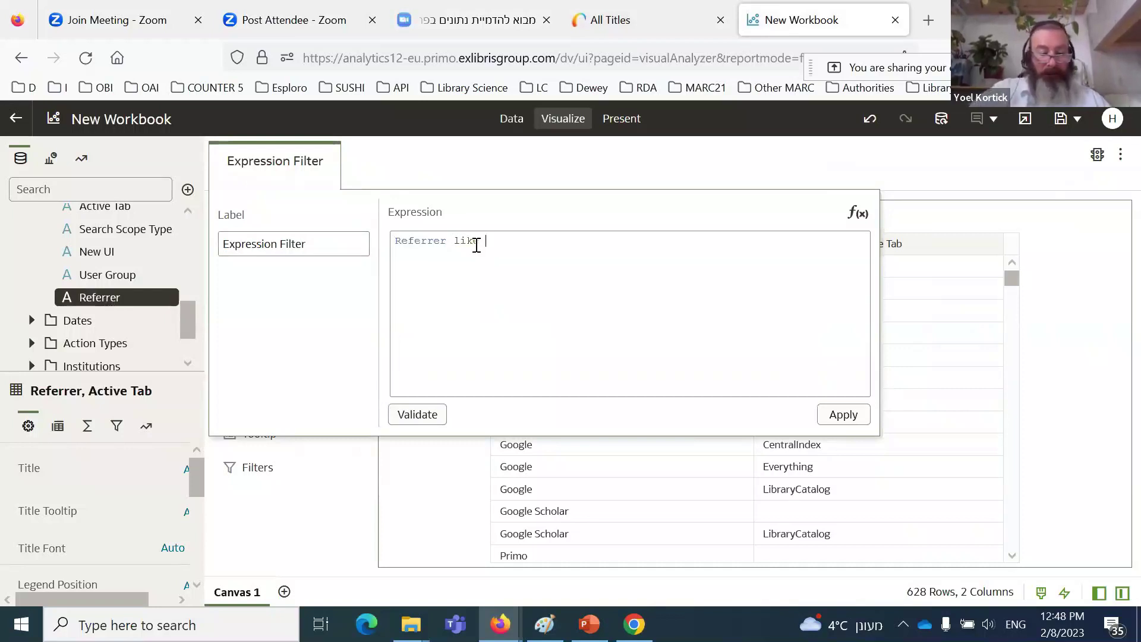
text('%)
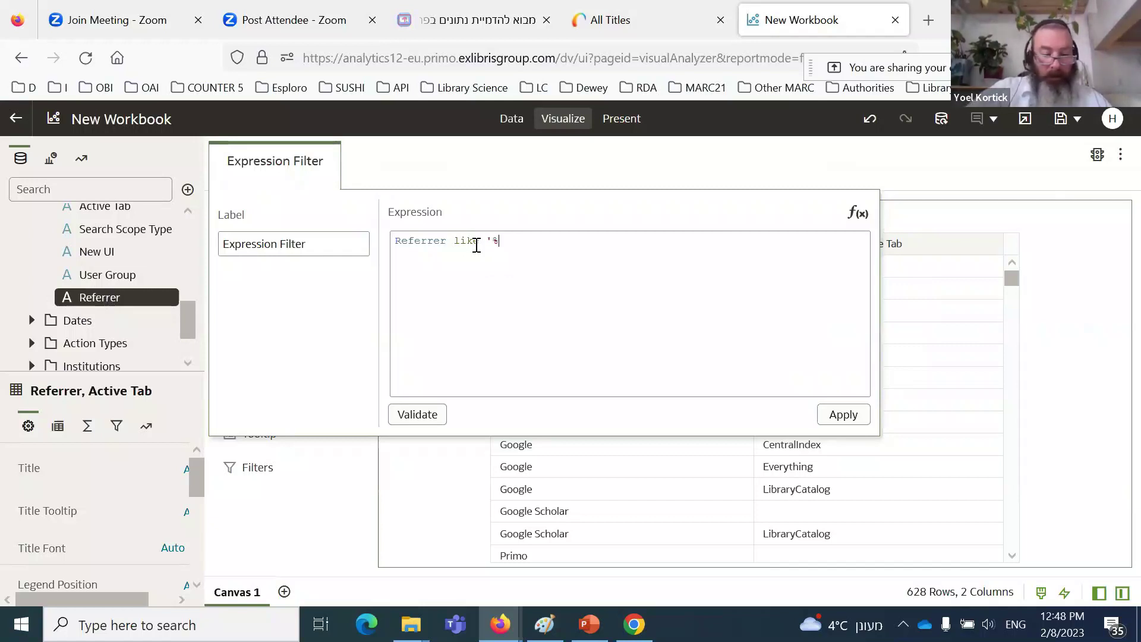
text(google)
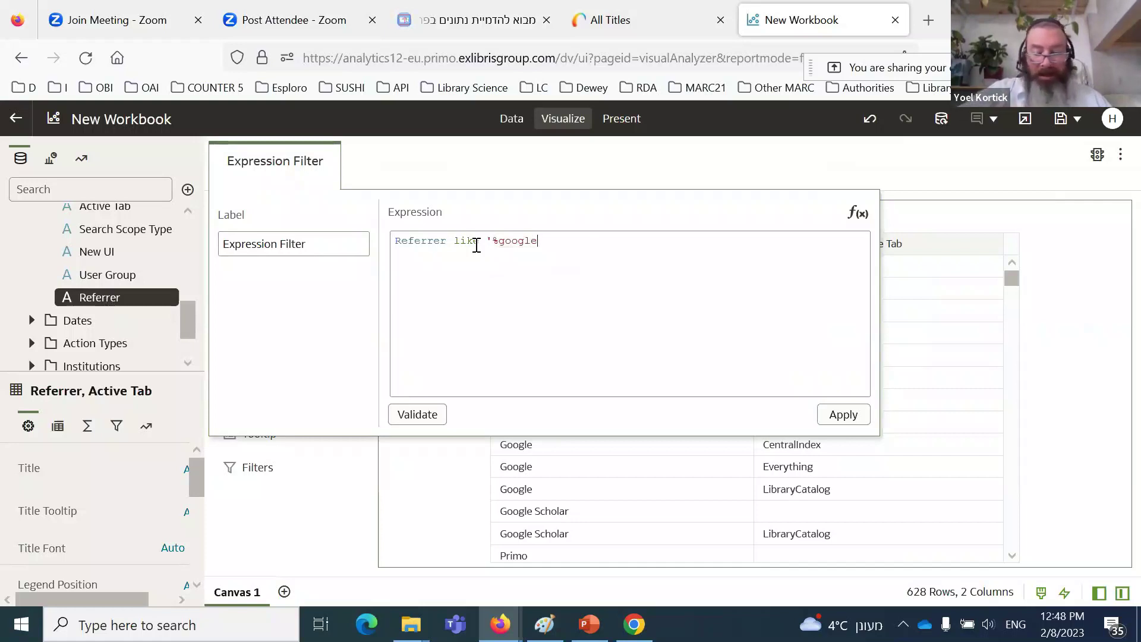
text(%)
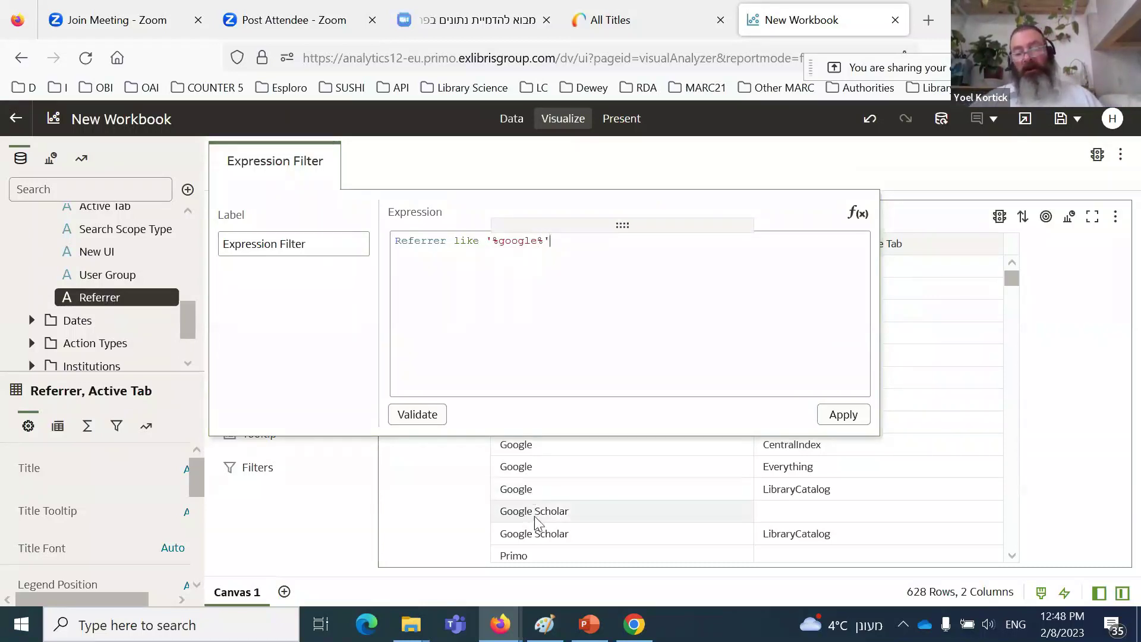
click(423, 412)
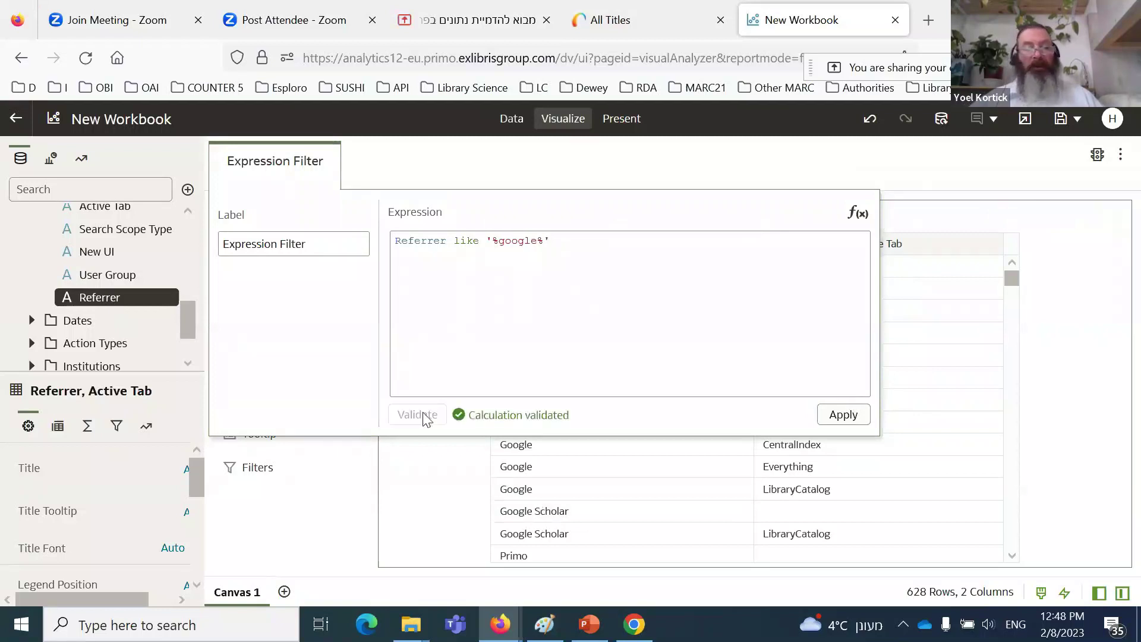
click(844, 415)
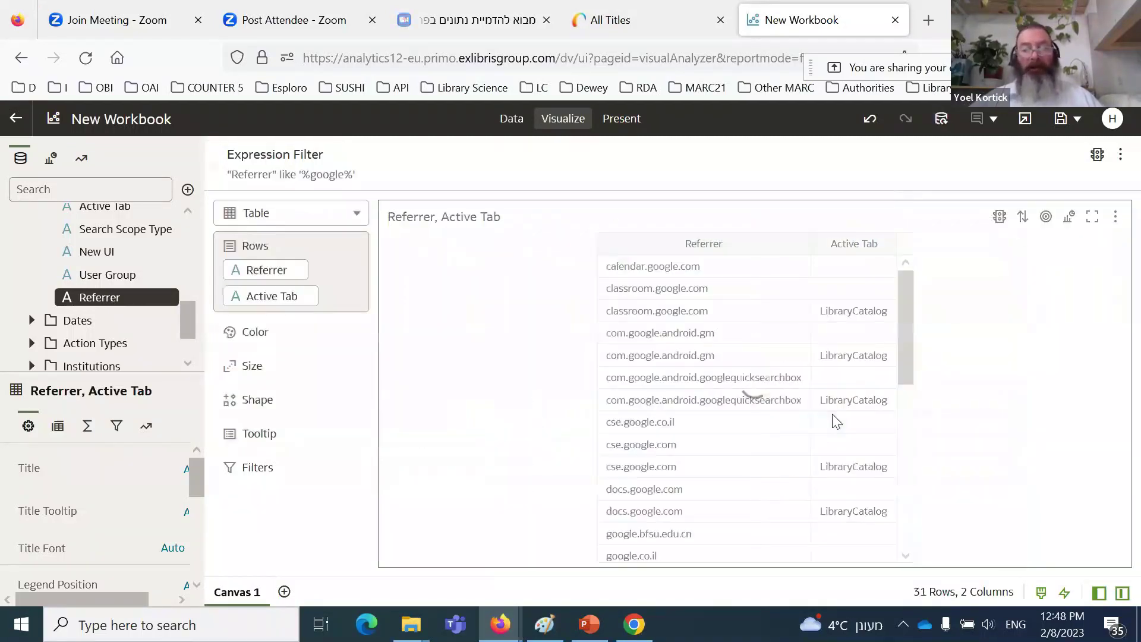
Step: Examine the Referrer values in the filtered table from start to end, checking the Zoom meeting in between
scroll(788, 404, down, 5)
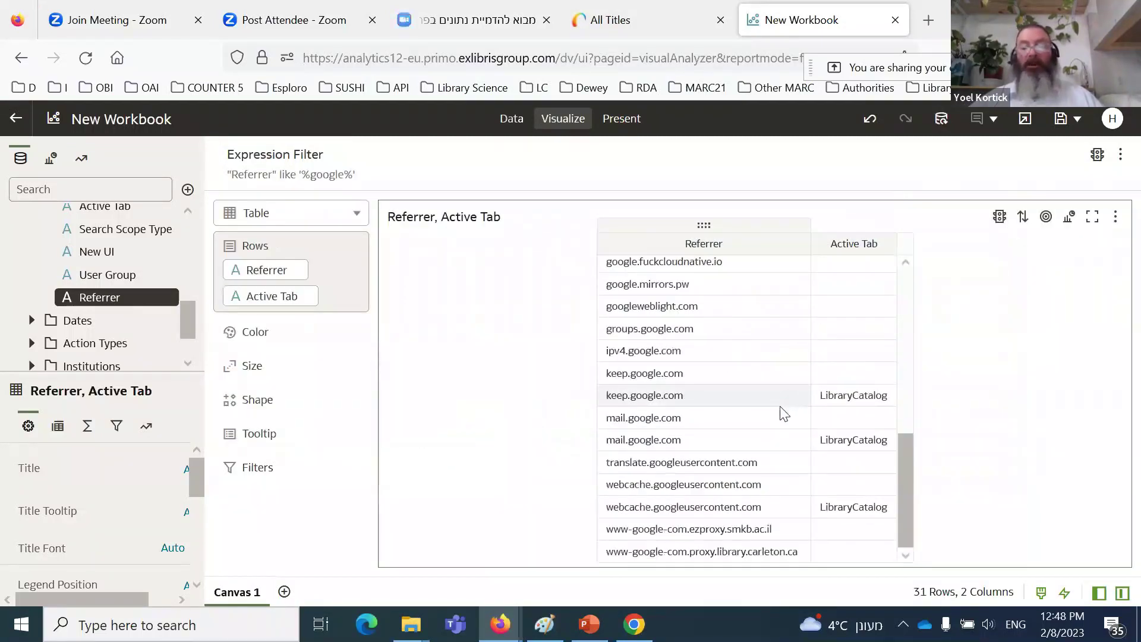
scroll(784, 412, up, 5)
scroll(783, 413, down, 5)
scroll(784, 414, up, 5)
scroll(783, 413, down, 5)
scroll(783, 413, up, 4)
scroll(784, 413, up, 1)
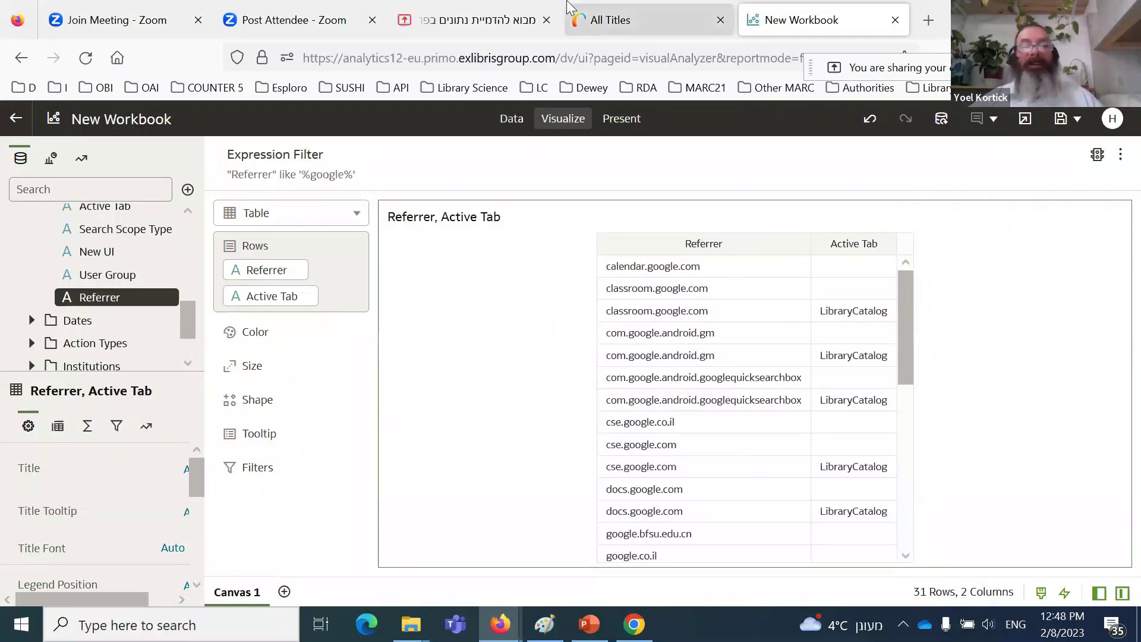
click(475, 20)
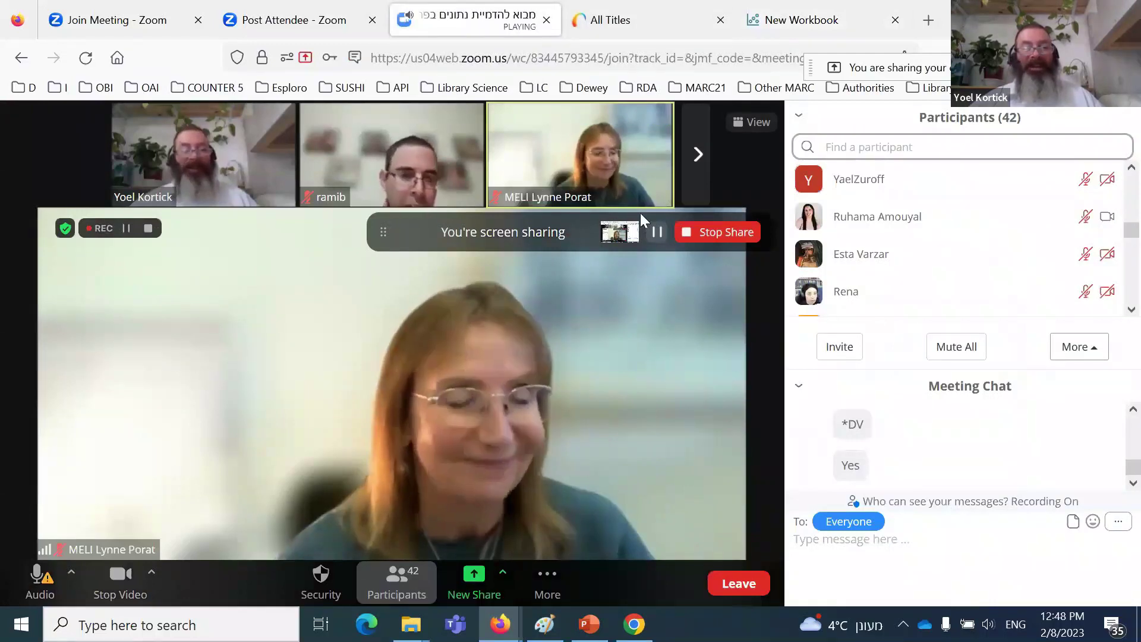
mouse_move(625, 188)
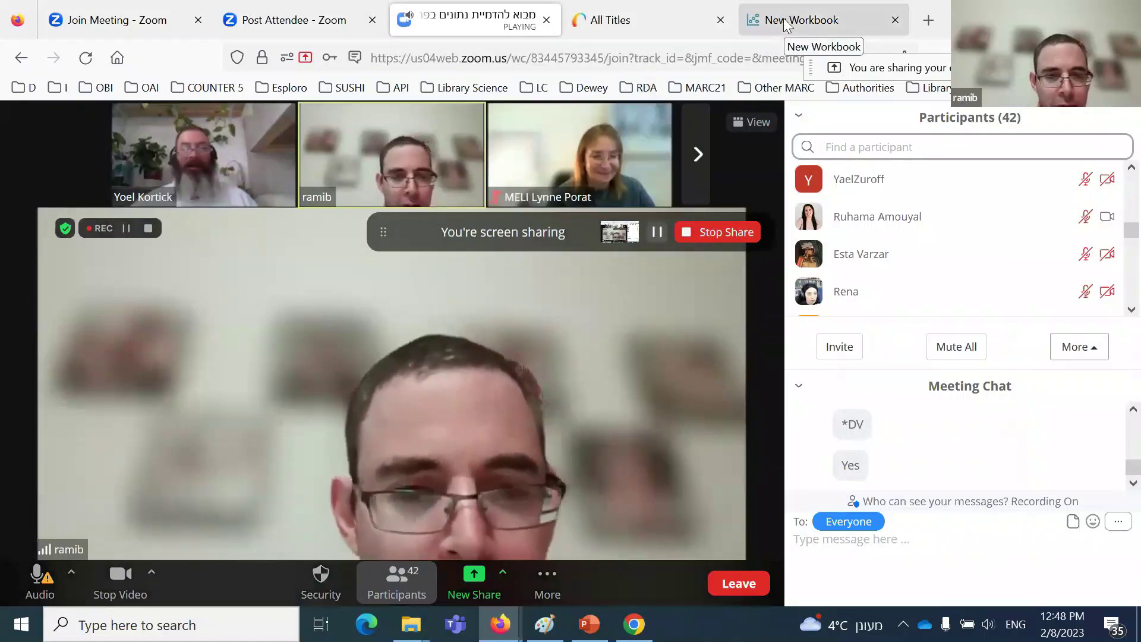
click(785, 22)
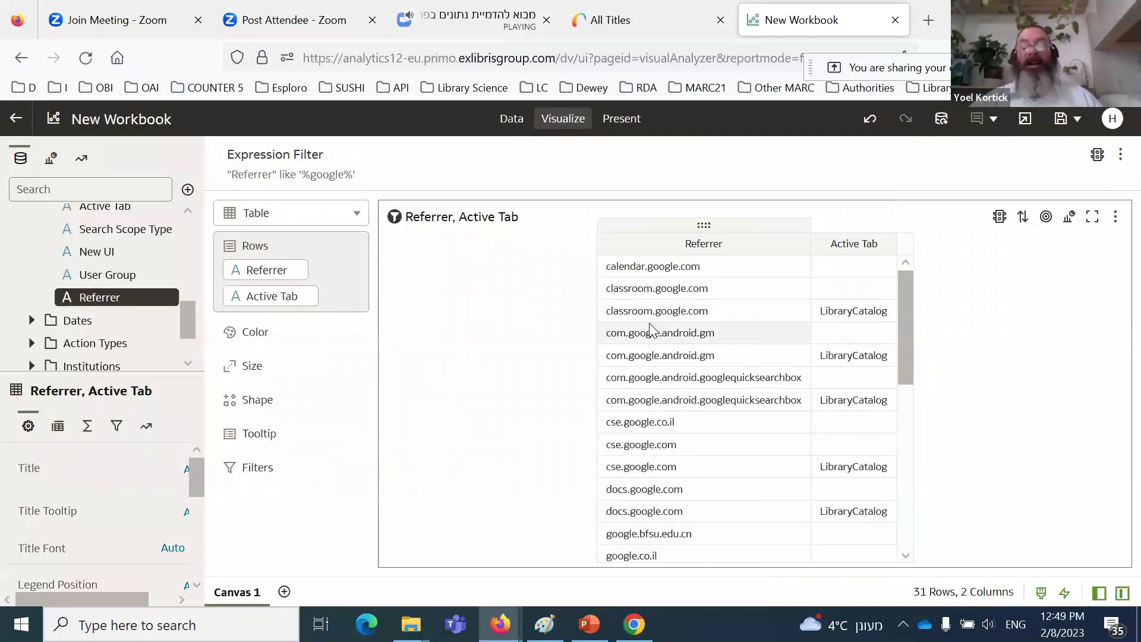
scroll(654, 339, down, 5)
scroll(666, 353, up, 5)
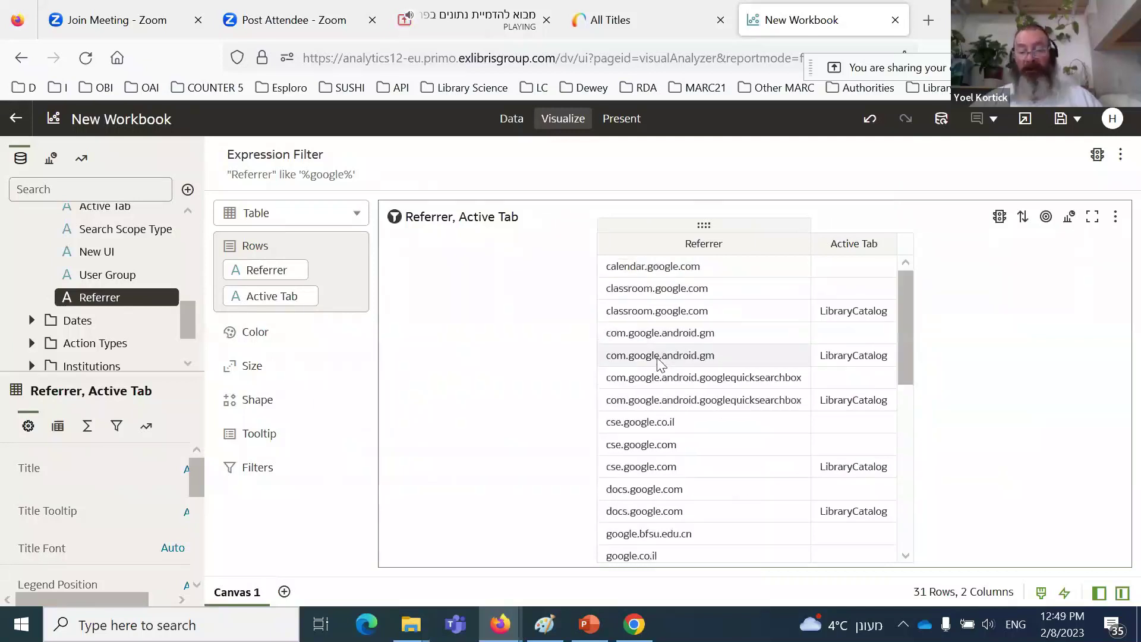
Step: Extend the filter expression with OR Referrer like '%Google%' by copying the existing condition, and apply it
click(293, 179)
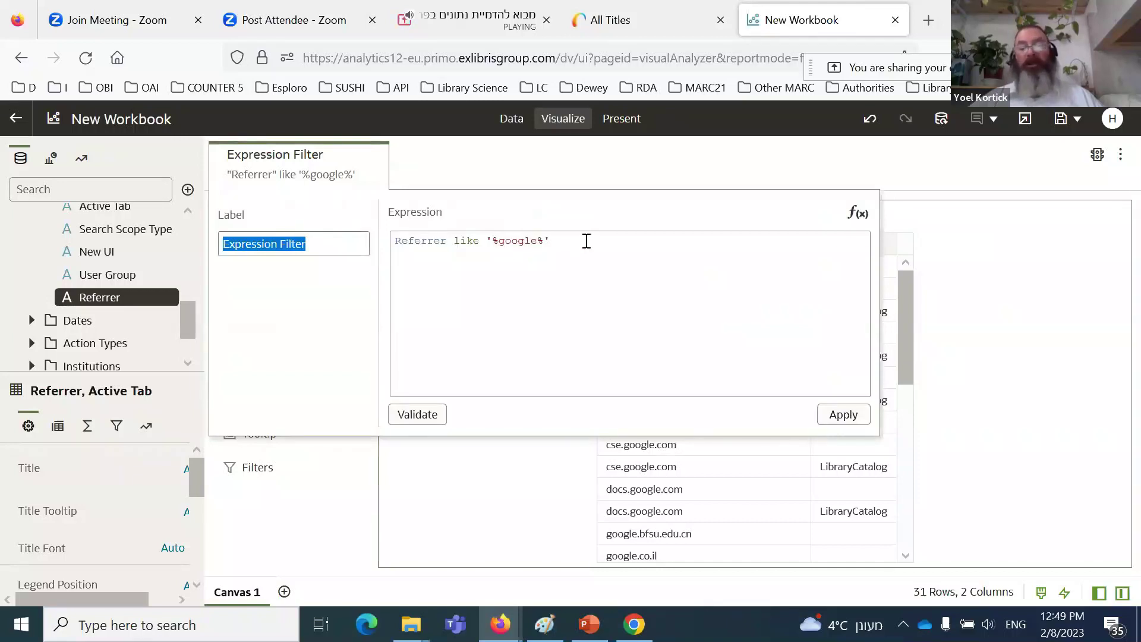
drag(586, 240, 372, 245)
key(ctrl+c)
click(589, 231)
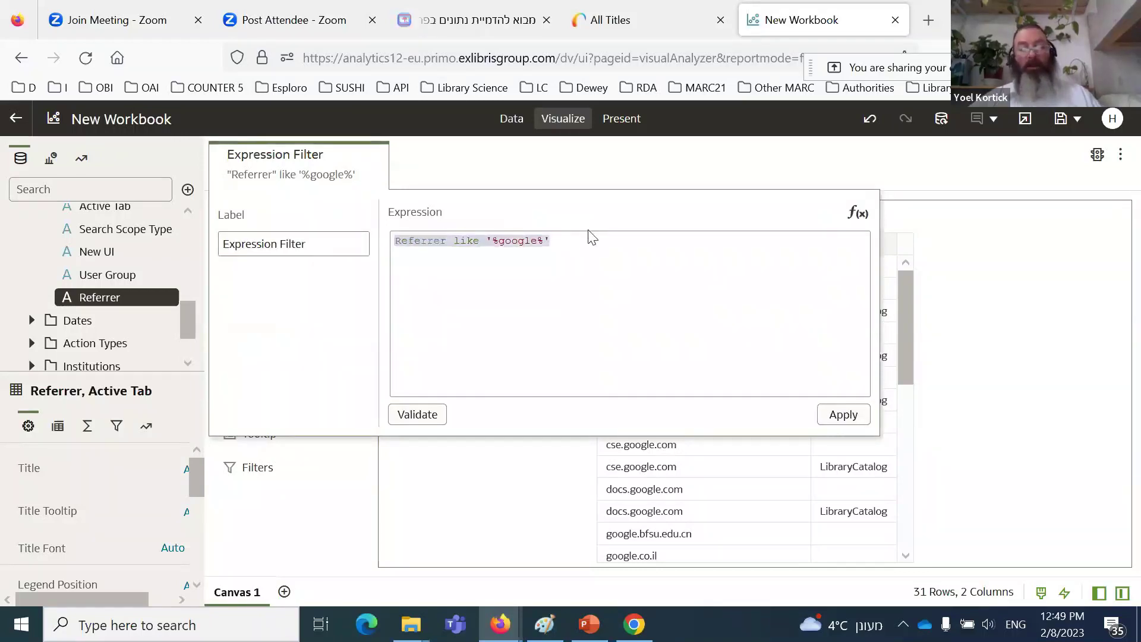
click(580, 243)
text(or)
key(ctrl+v)
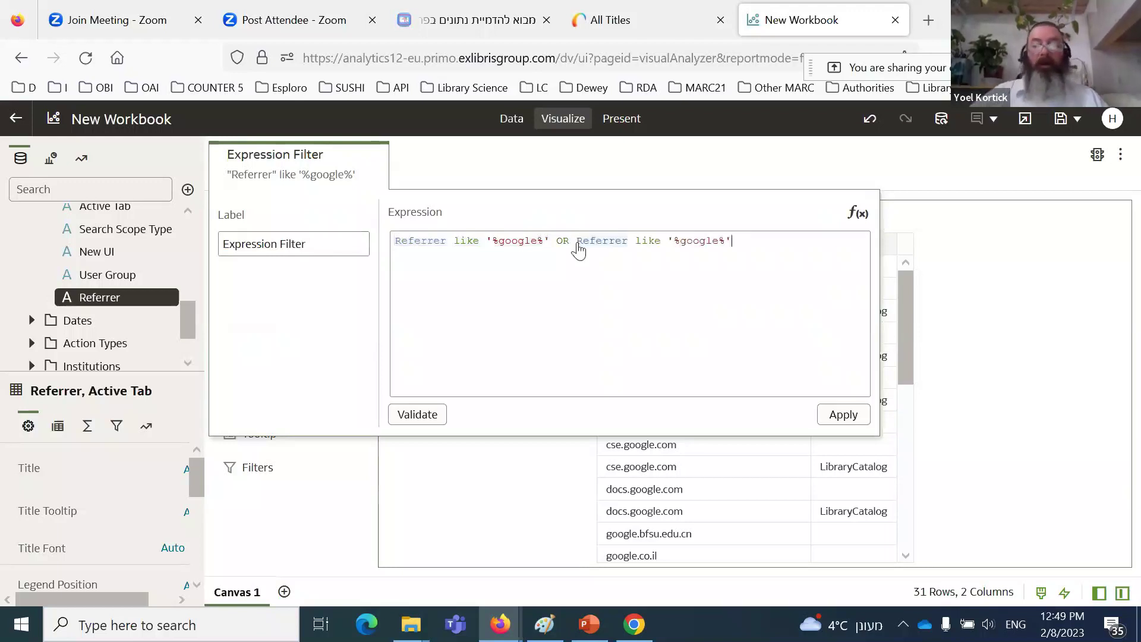
click(685, 241)
key(BackSpace)
text(G)
click(840, 414)
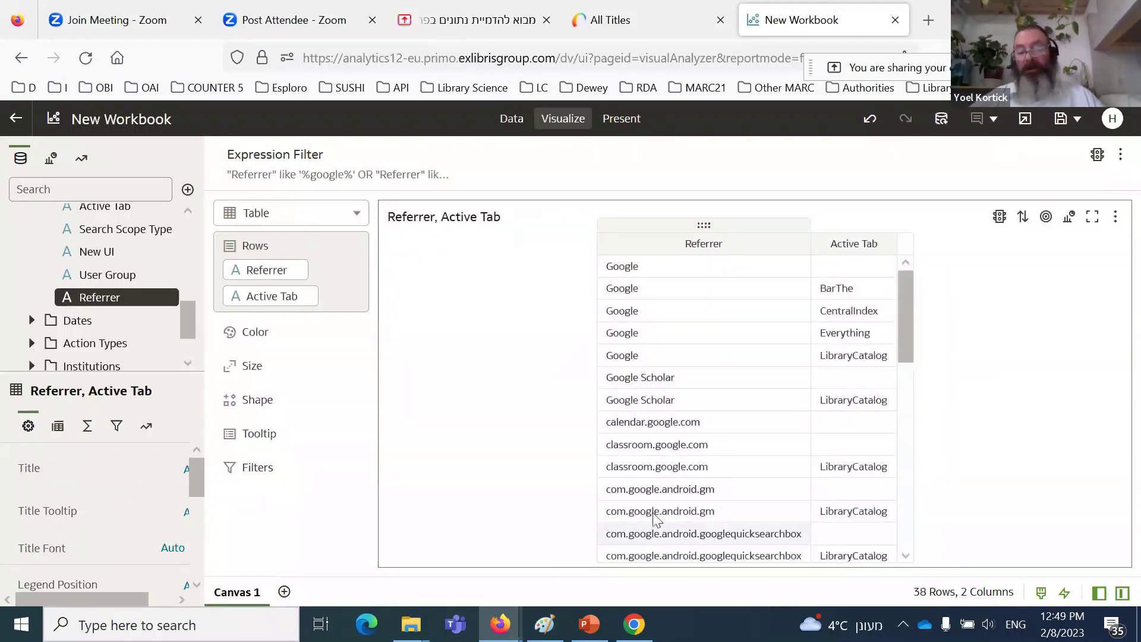
Step: Simplify the expression filter to the case-insensitive condition lower(Referrer) like '%google%', removing the OR condition, and apply it
click(377, 177)
drag(745, 244, 563, 244)
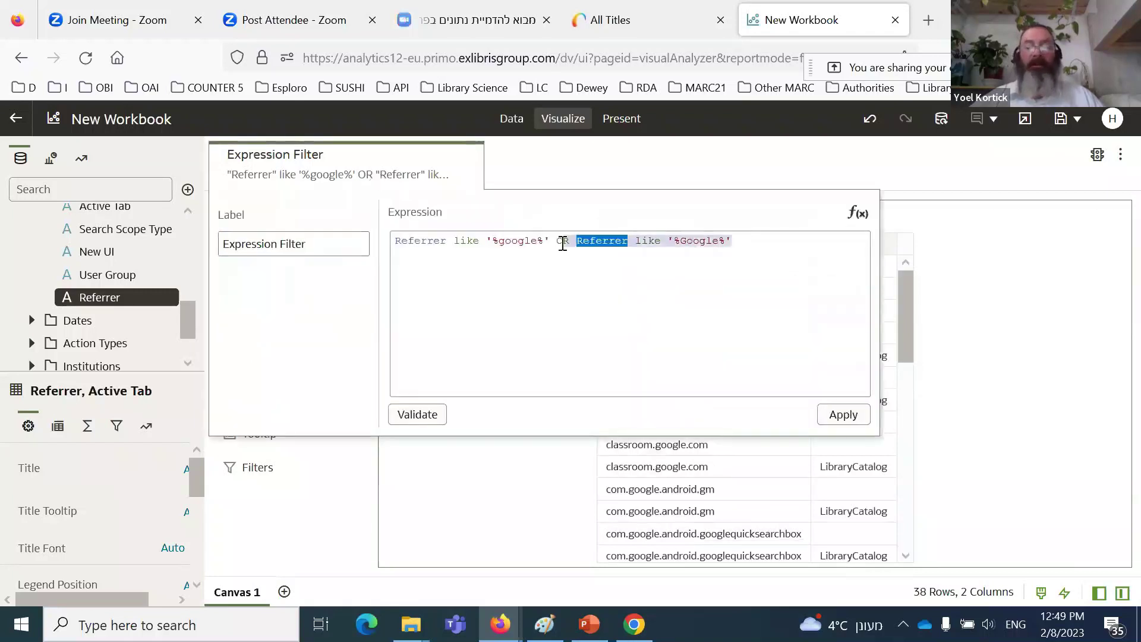
key(Delete)
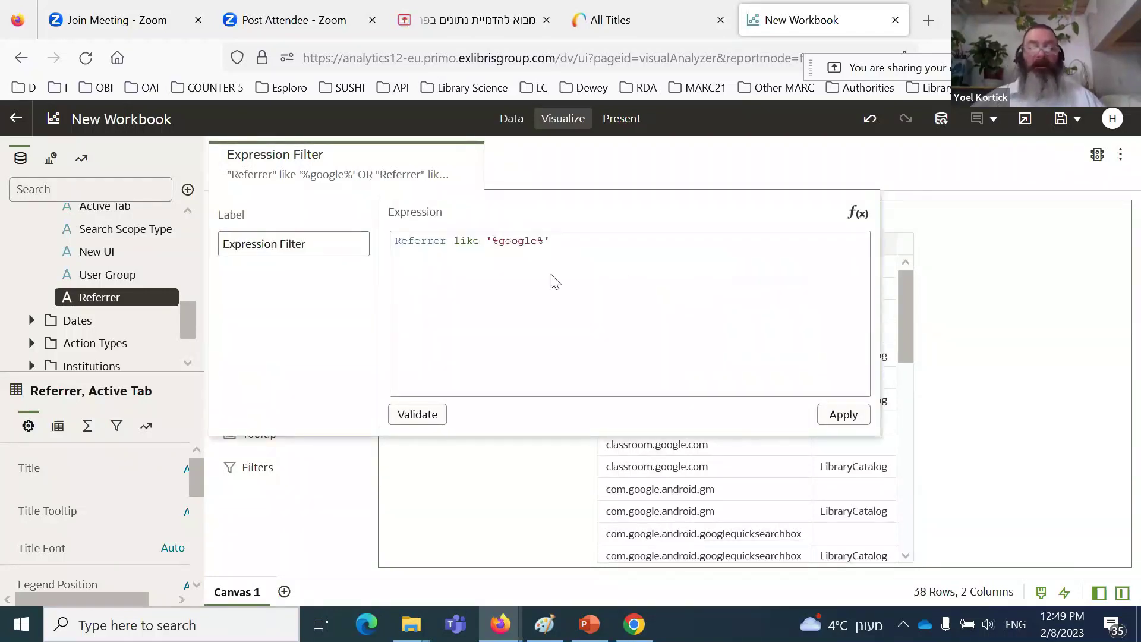
click(394, 242)
text(lower()
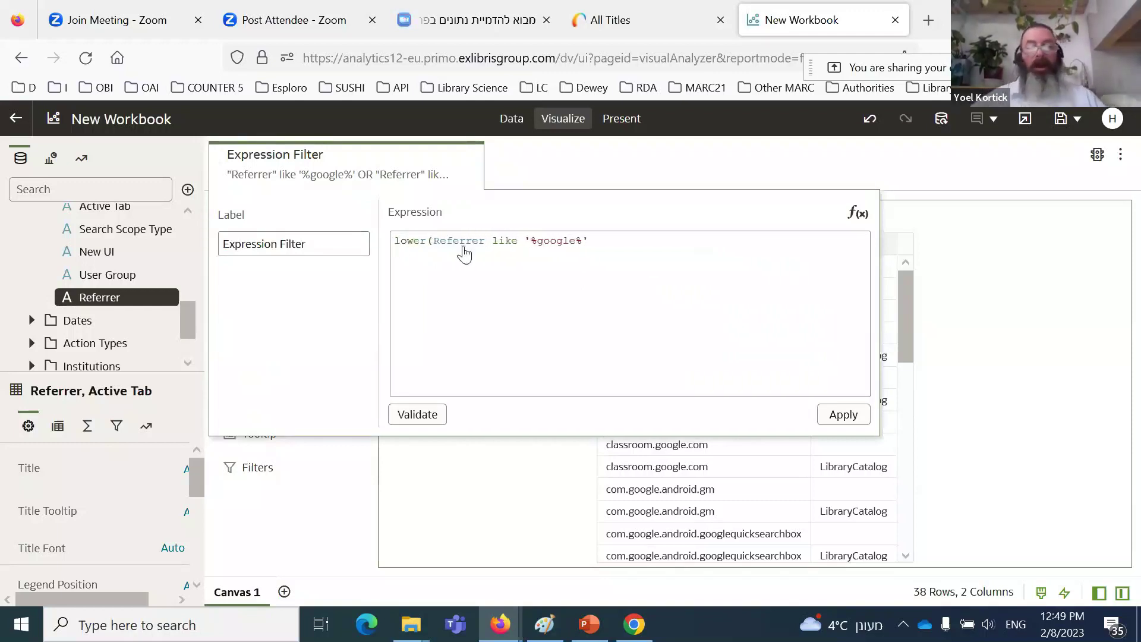
click(488, 242)
text())
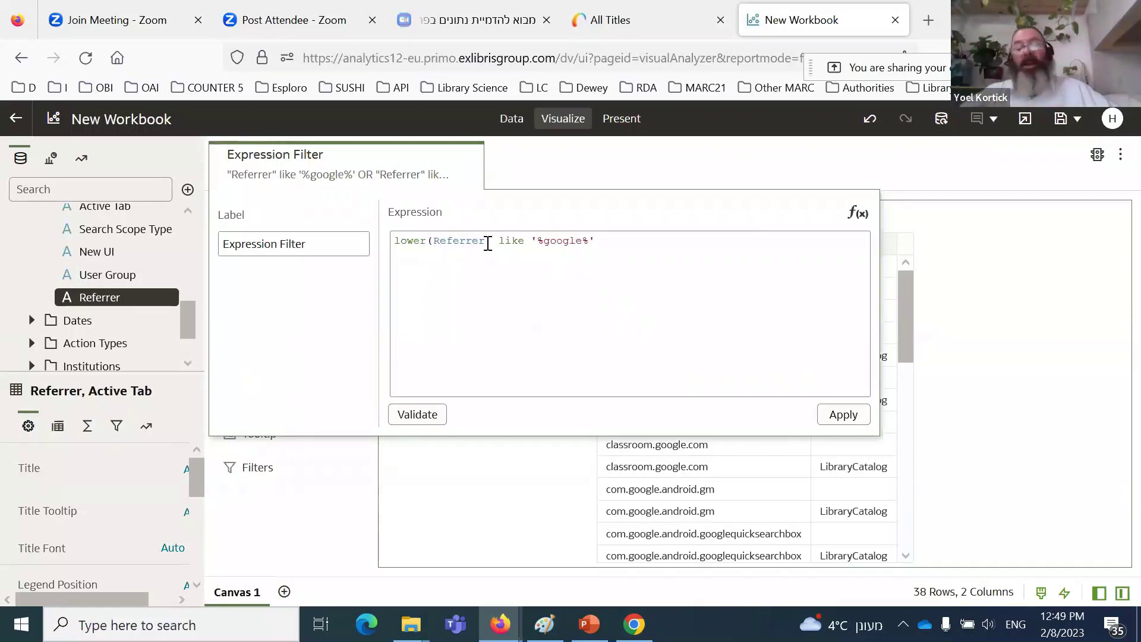
click(842, 417)
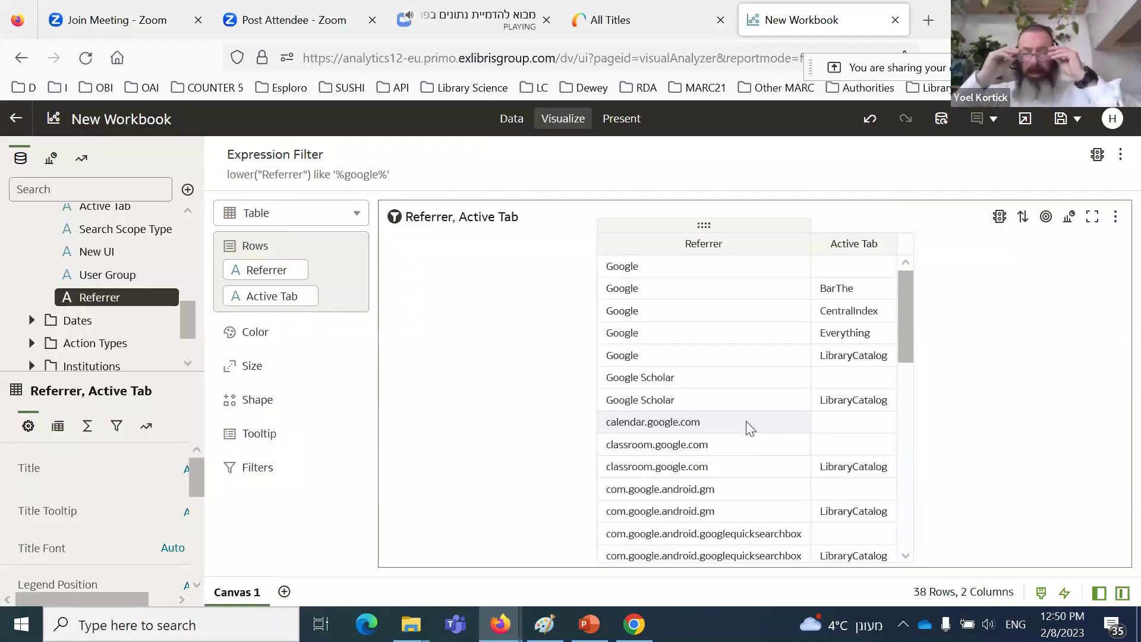
Step: Check the Zoom meeting briefly, then open the bookmarked Presentations and Documents page in a new browser tab and go to its Analytics section
click(491, 19)
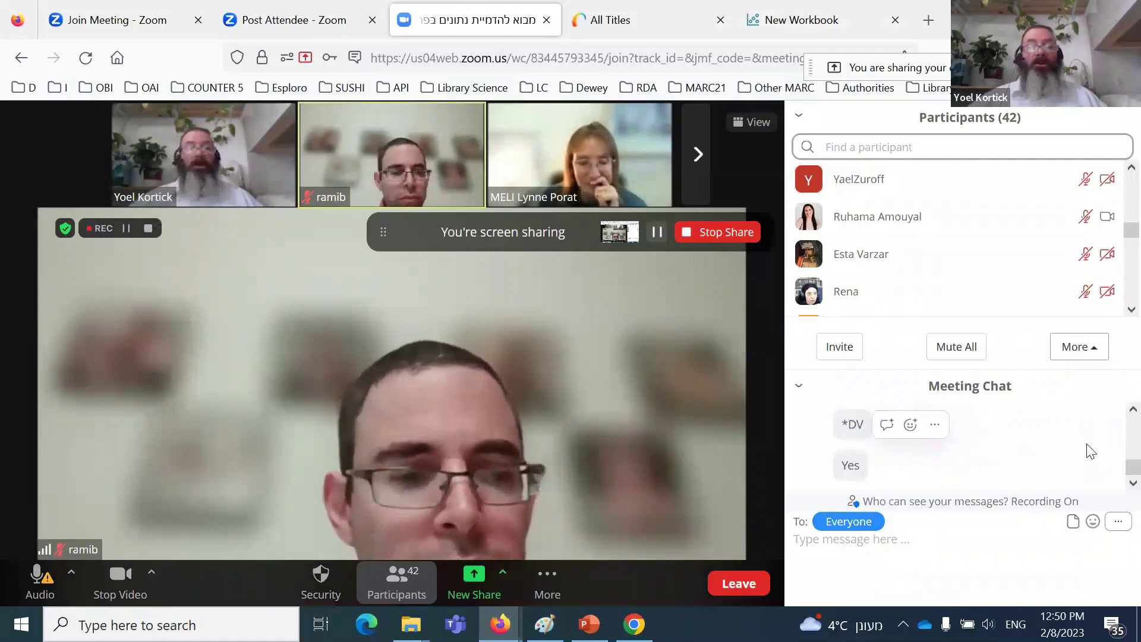
click(931, 26)
click(931, 26)
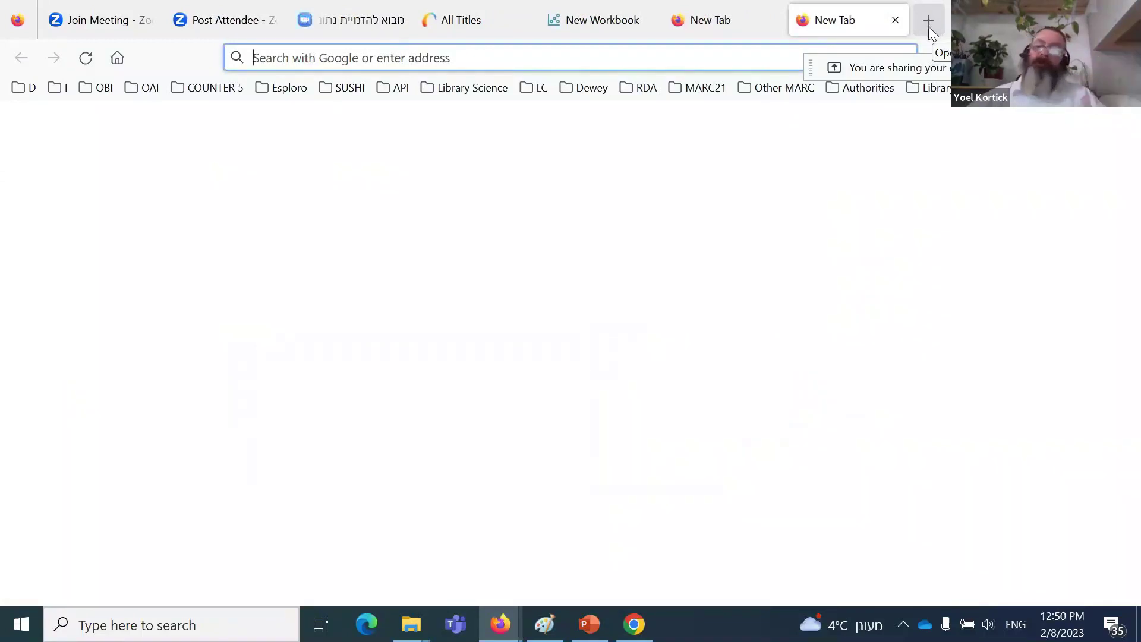
click(588, 19)
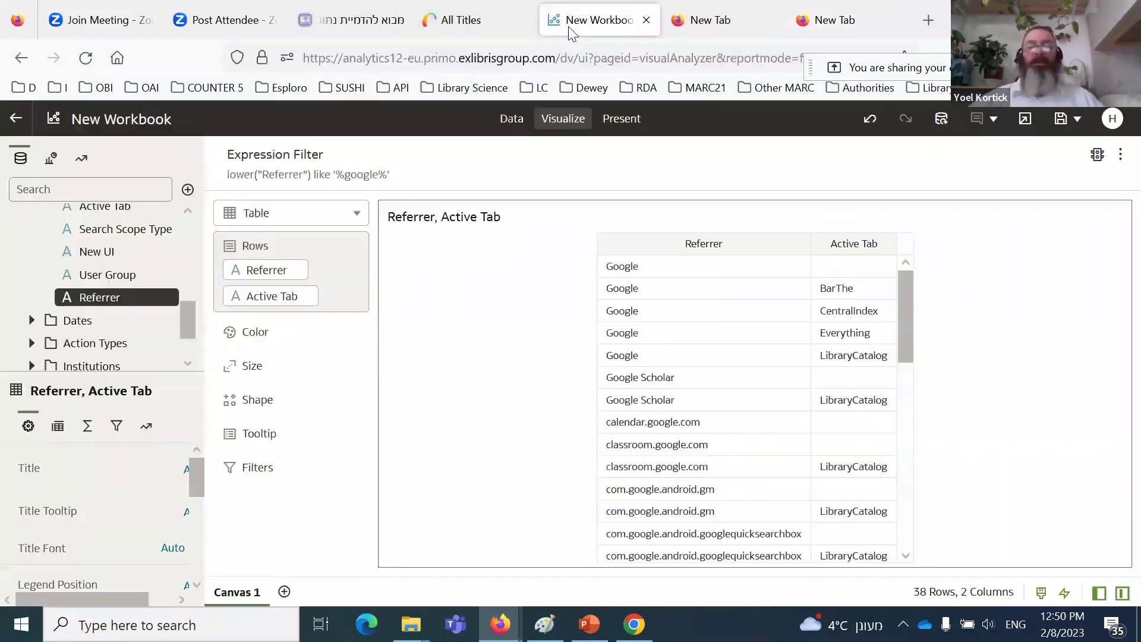
click(830, 23)
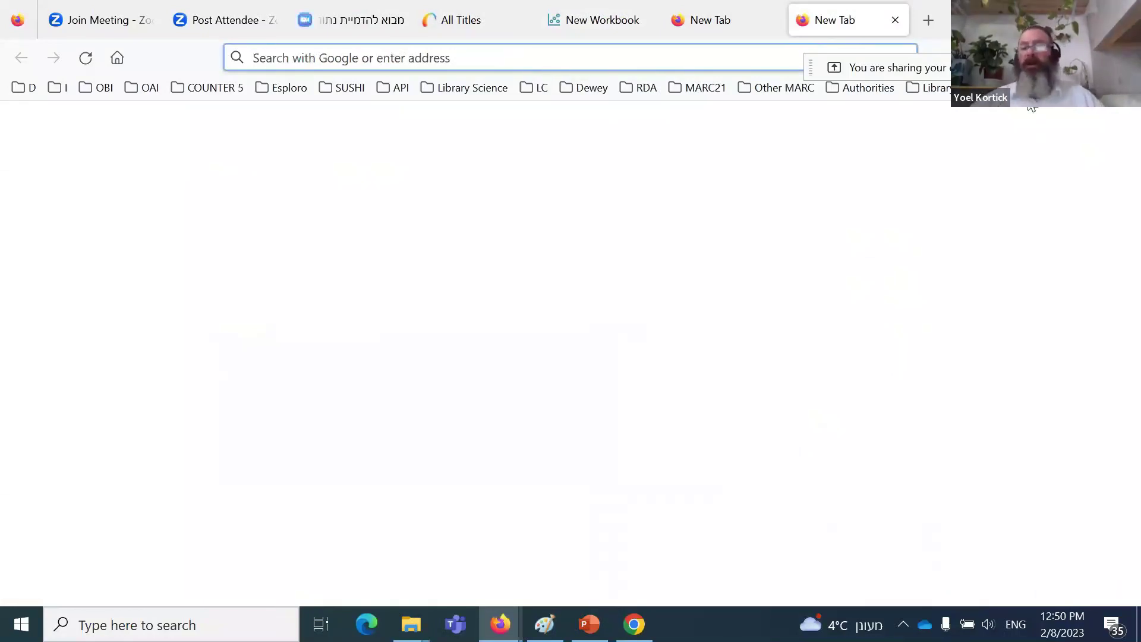
click(1129, 87)
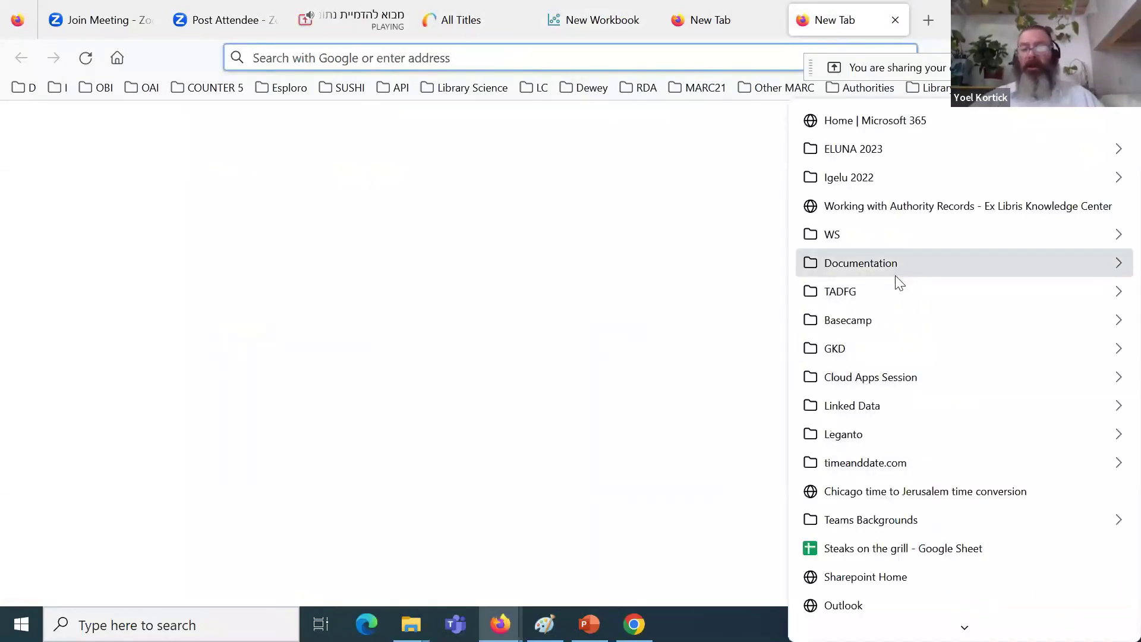
mouse_move(891, 266)
click(591, 114)
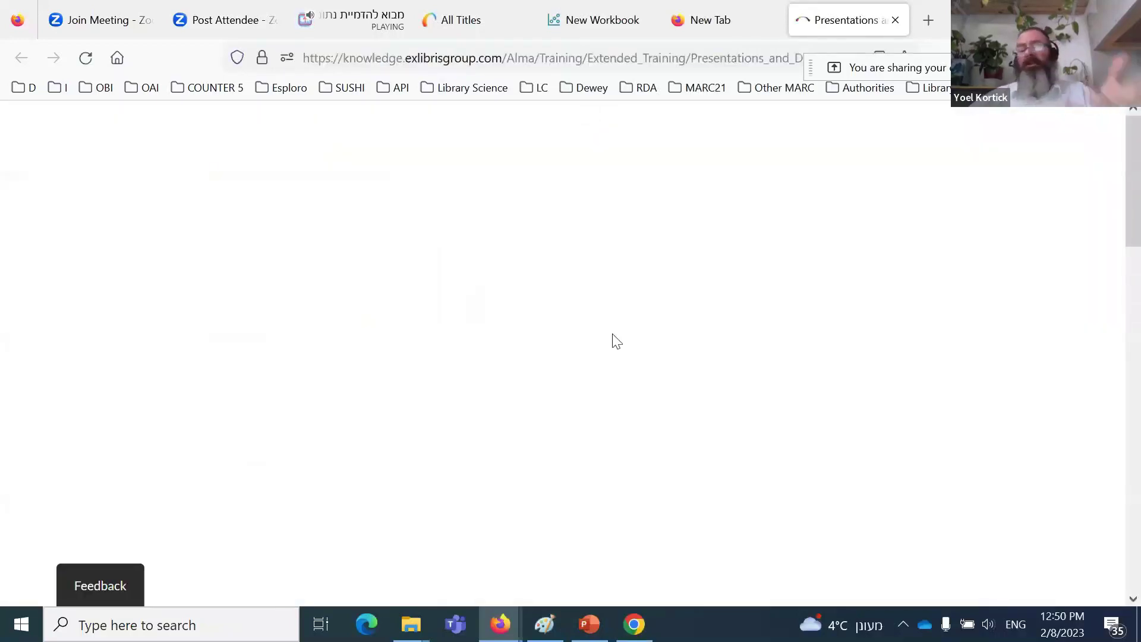
scroll(616, 341, down, 8)
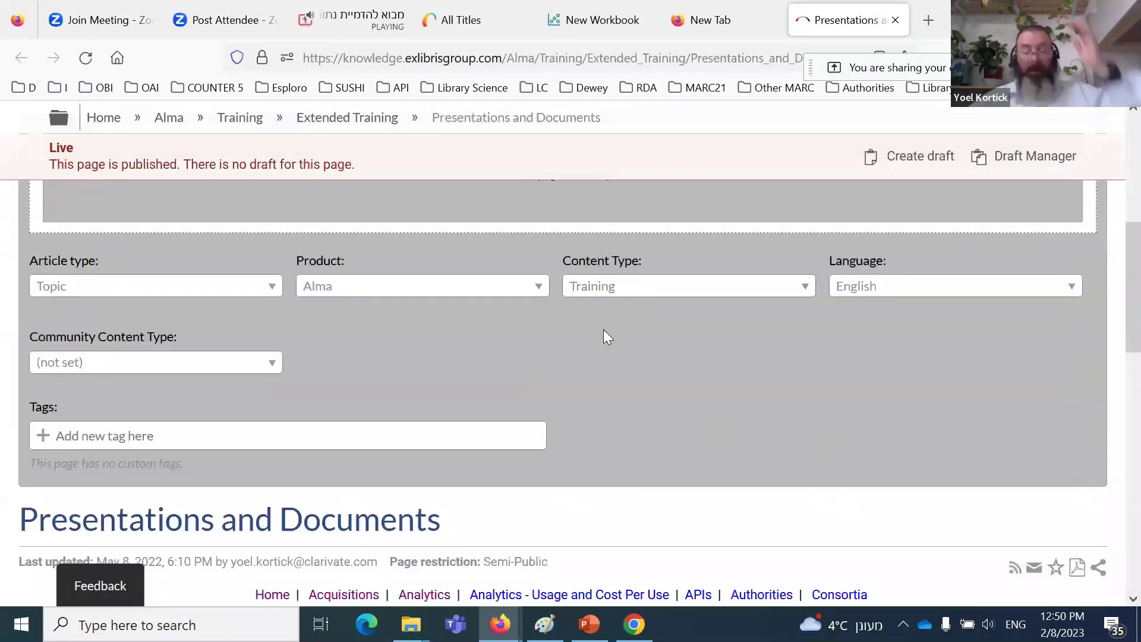
click(427, 411)
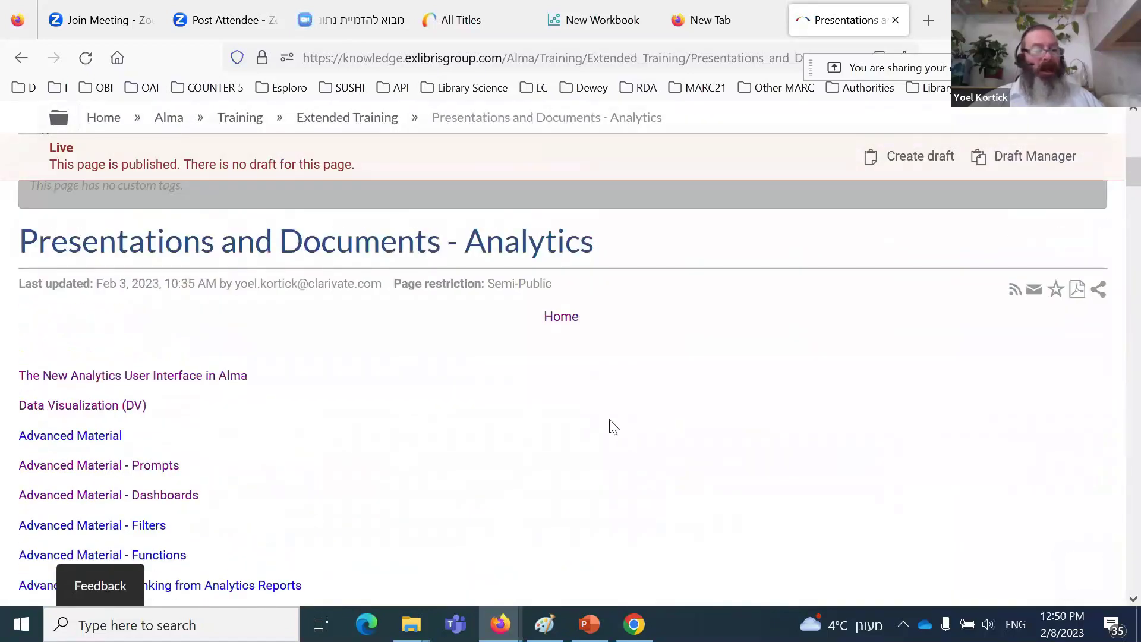
Step: Copy the title "The New Analytics User Interface in Alma" and send it to everyone in the Zoom meeting chat
drag(247, 382, 21, 388)
key(ctrl+c)
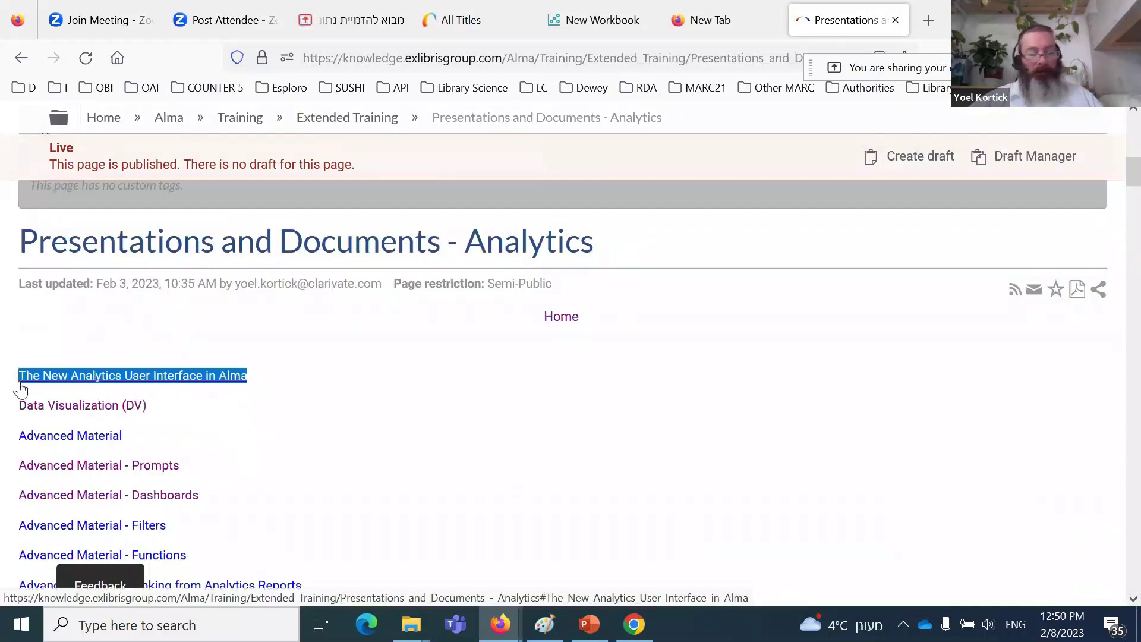
click(336, 21)
click(909, 538)
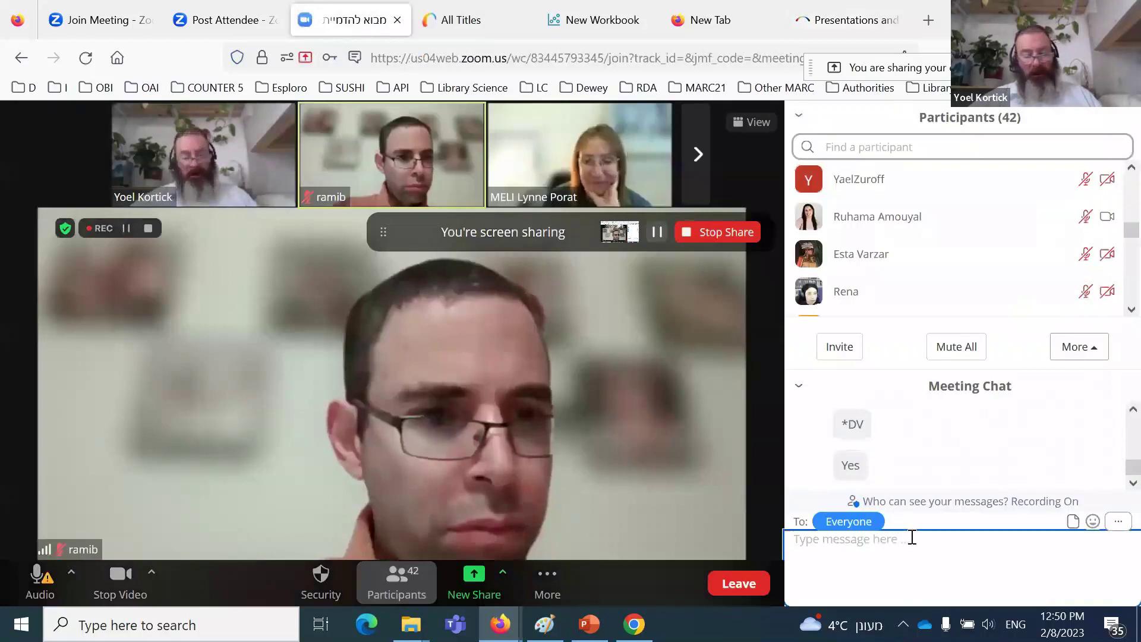
key(ctrl+v)
key(Return)
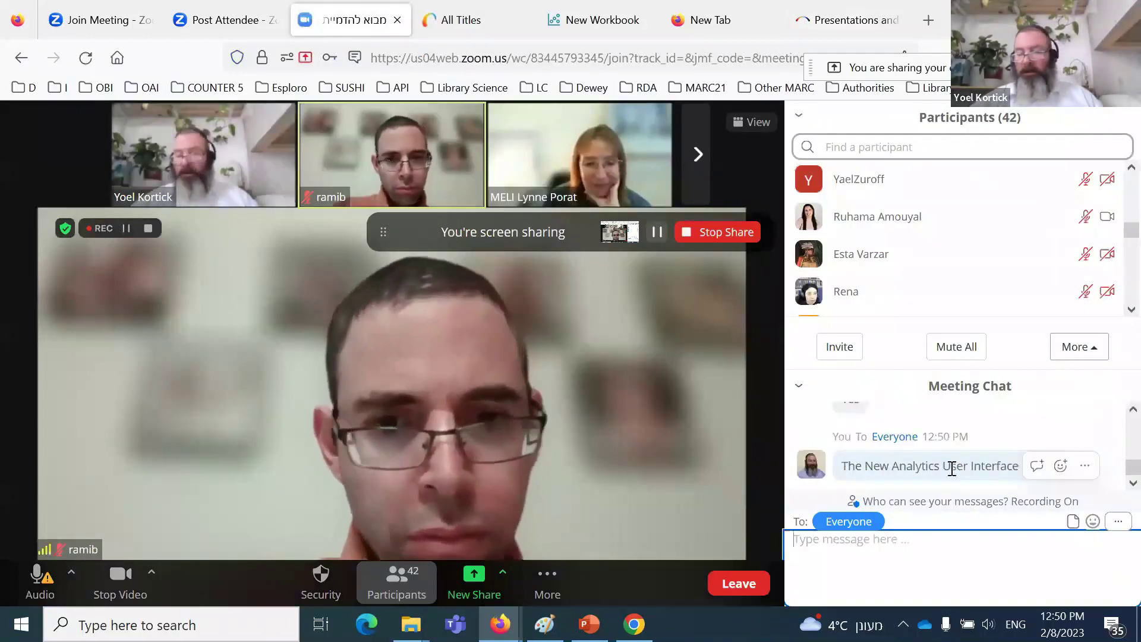
Step: Copy the link address of The New Analytics User Interface in Alma, view that section, and send the link to everyone in the Zoom chat
click(852, 22)
right_click(172, 375)
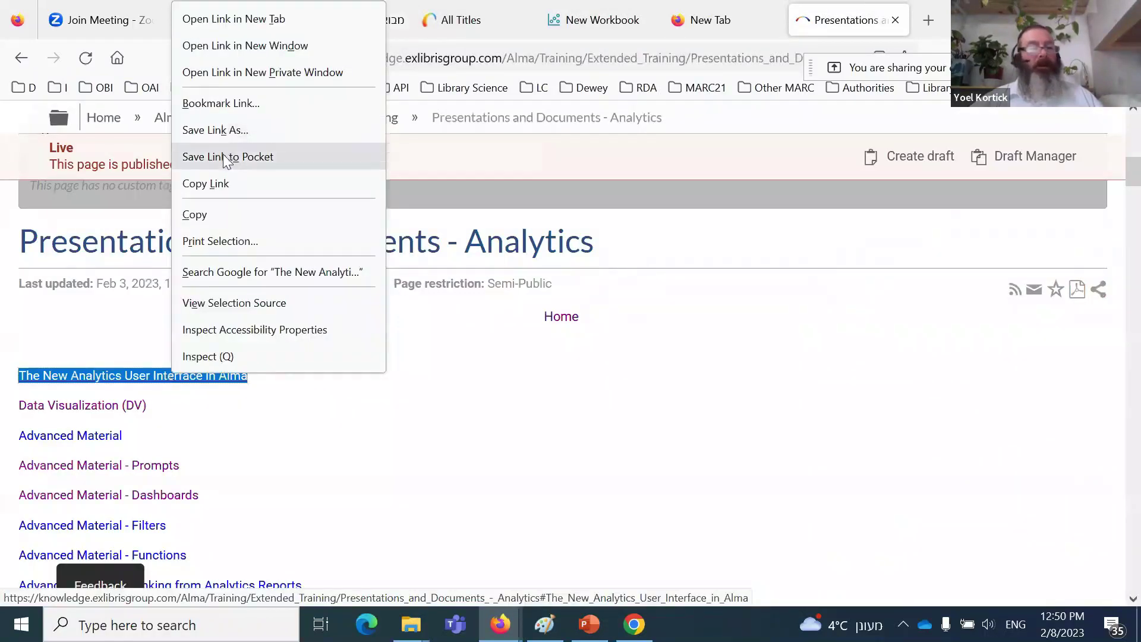
click(204, 183)
click(172, 379)
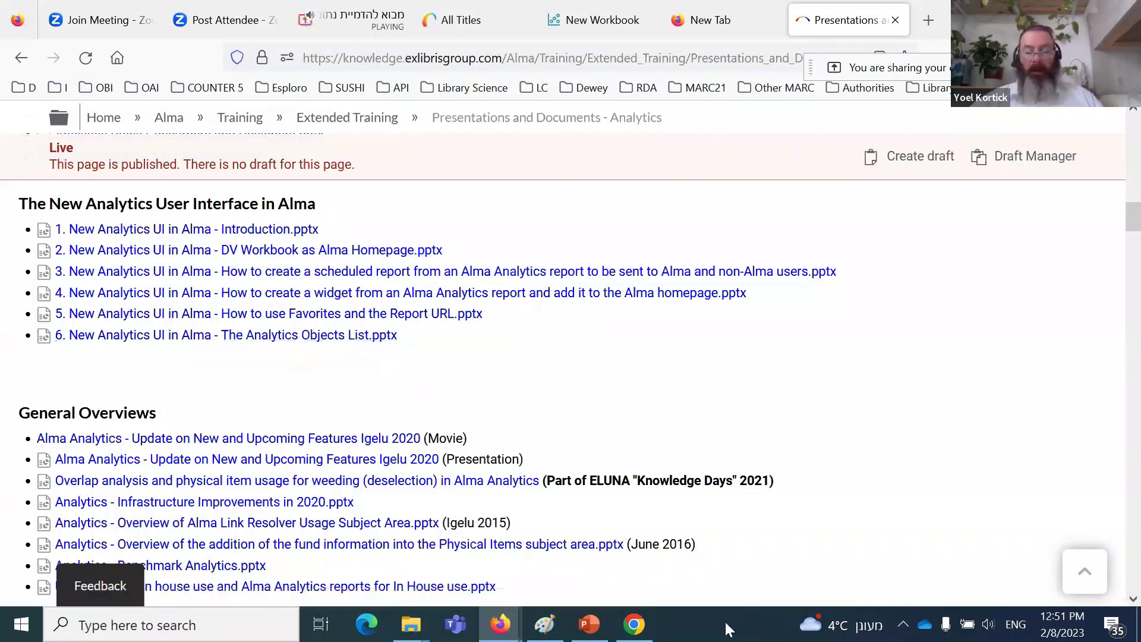
mouse_move(637, 634)
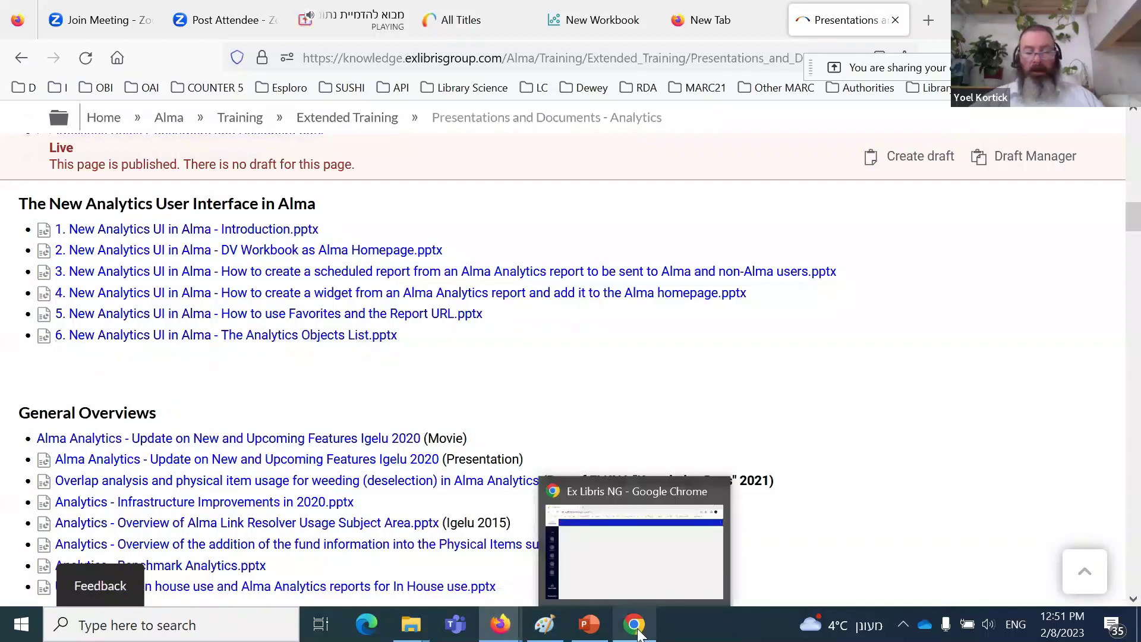
click(353, 20)
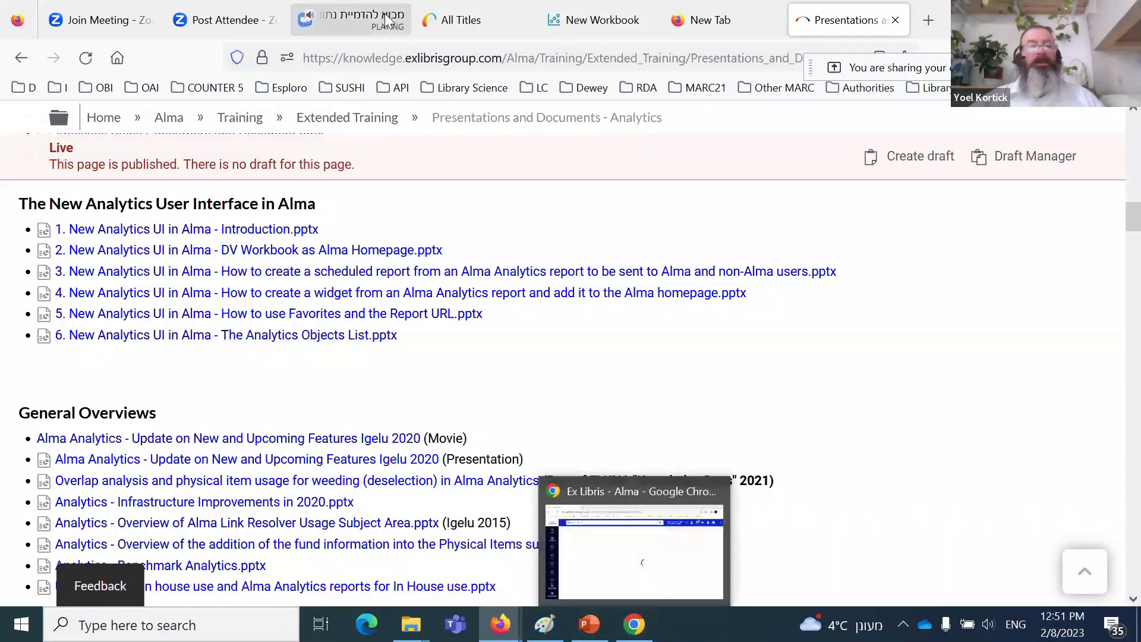
text(https://knowledge.exlibrisgroup.com/Alma/Training/Extended_Training/Presentations_and_Documents_-_Analytics#The_New_Analytics_User_Interface_in_Alma)
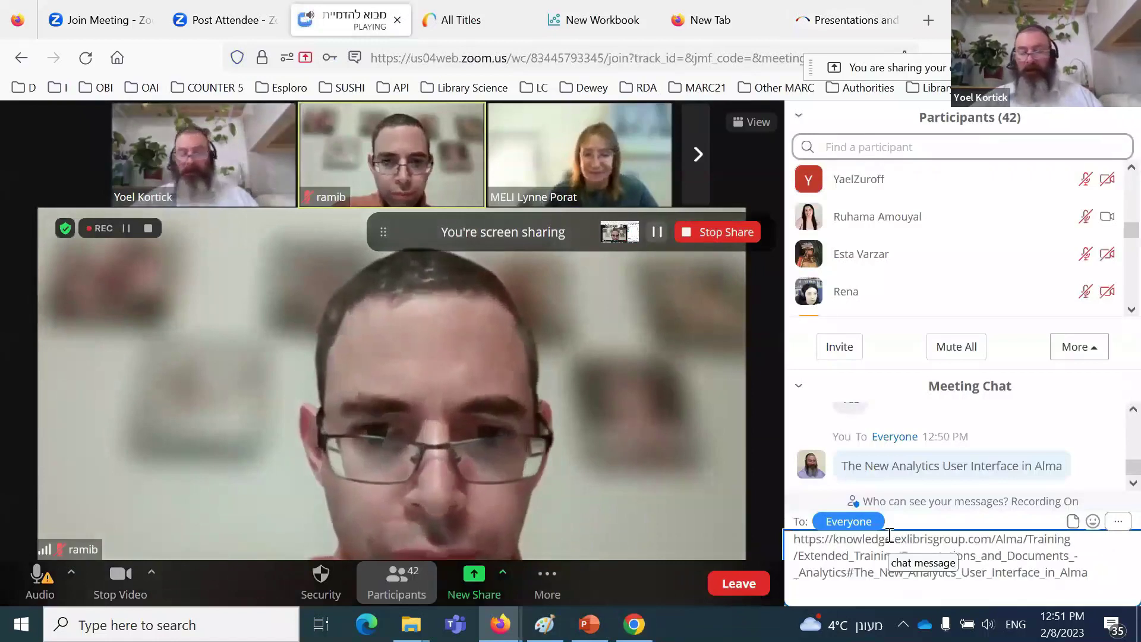
key(Return)
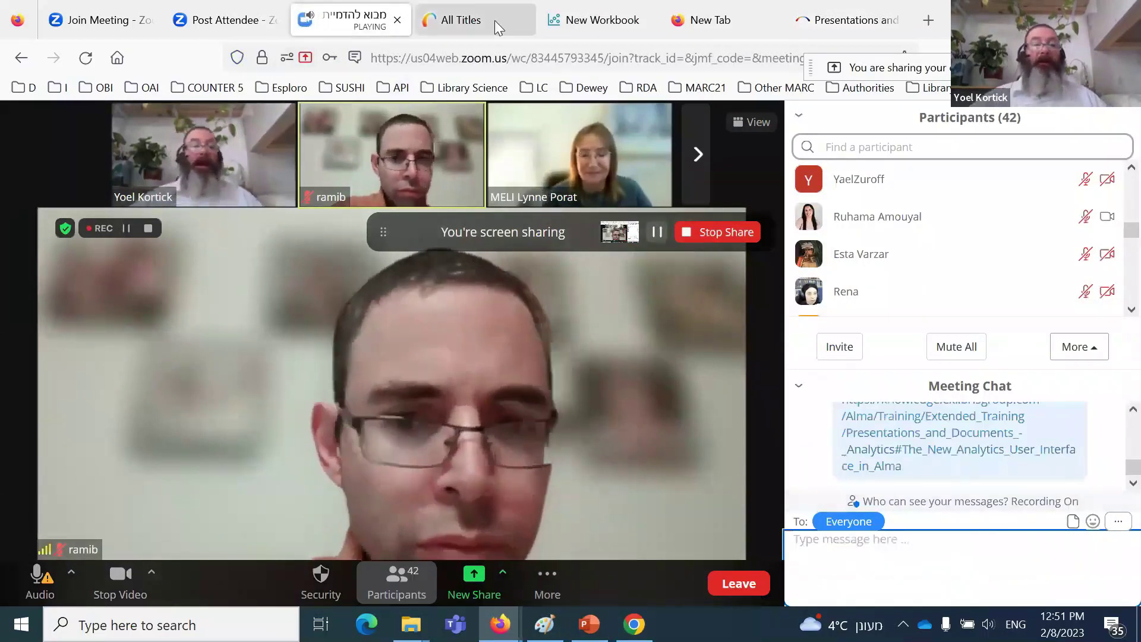
Step: Switch to Alma and open the Shared With Me list of analytics objects
click(694, 26)
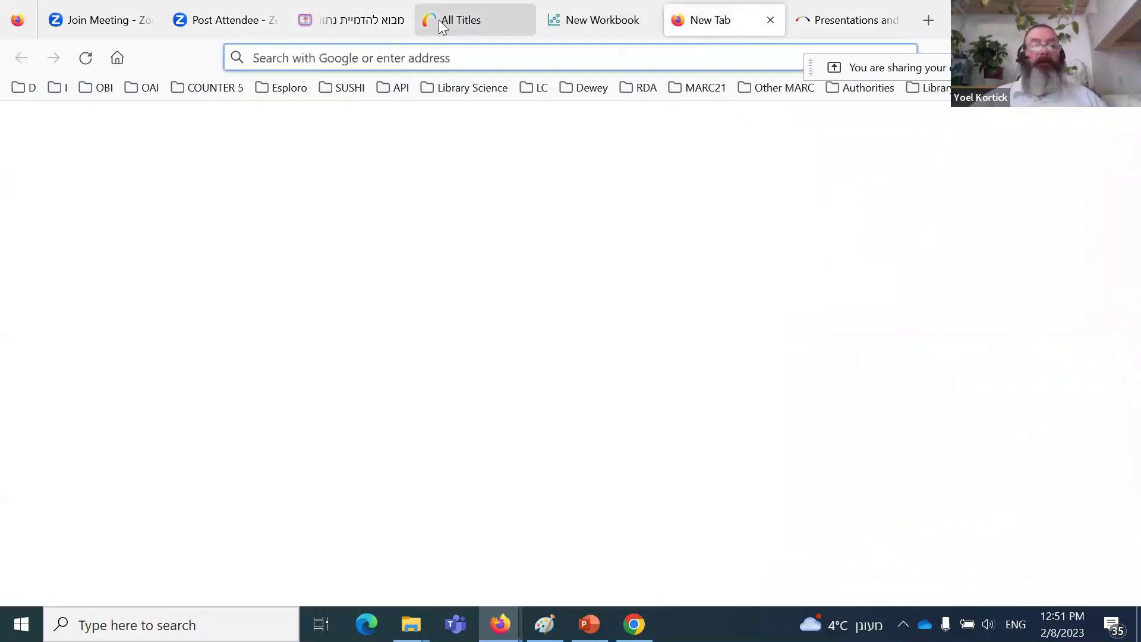
click(376, 24)
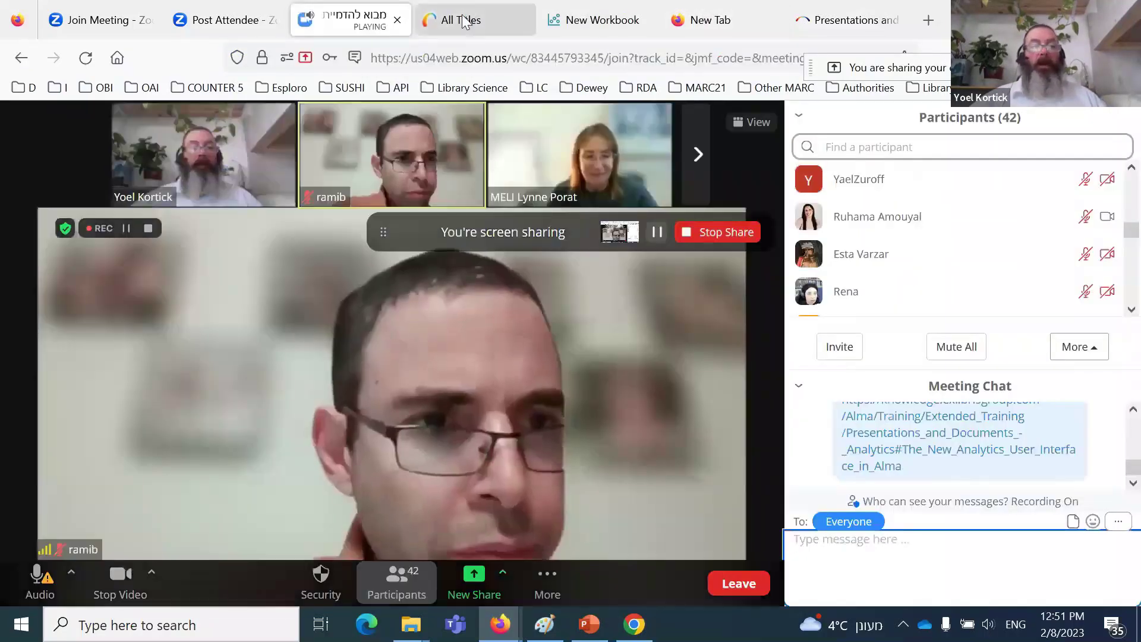
click(453, 19)
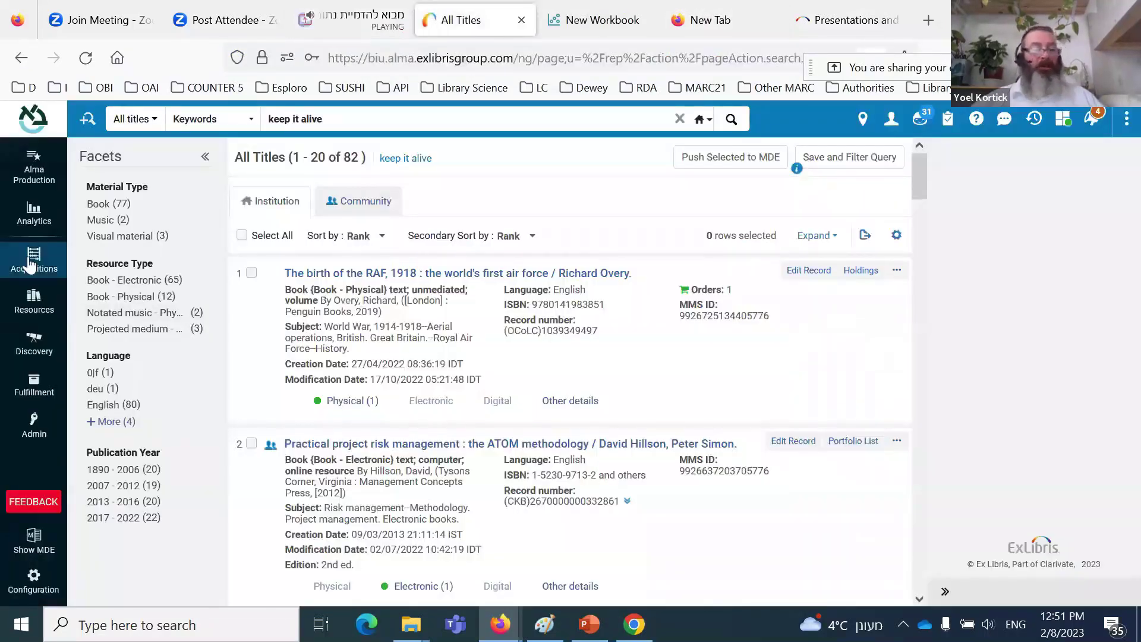
click(28, 217)
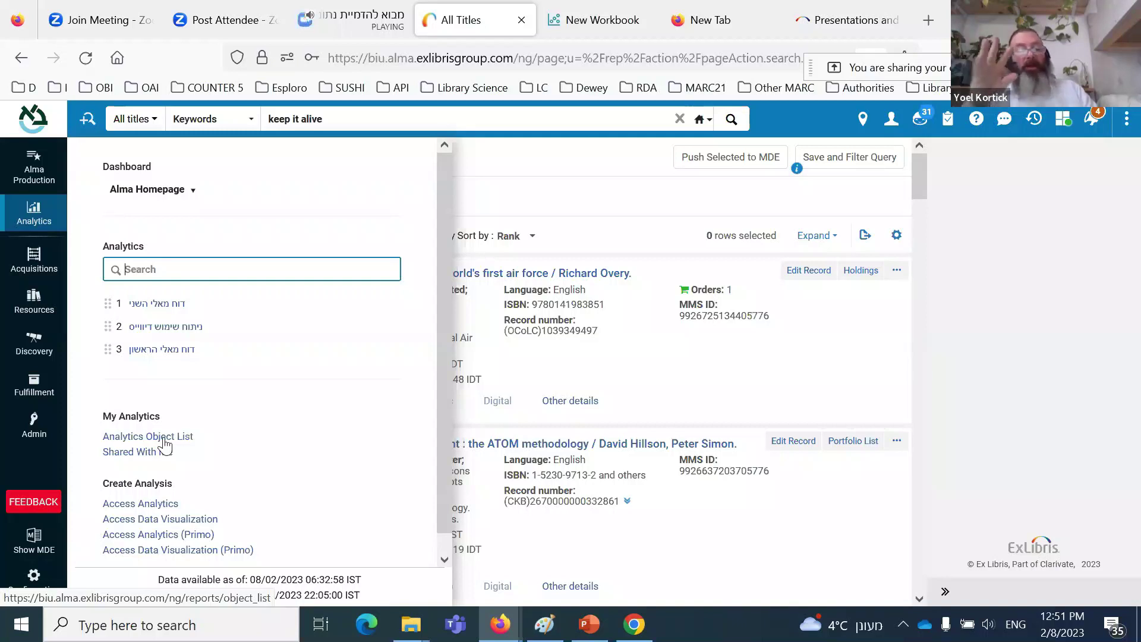
click(147, 454)
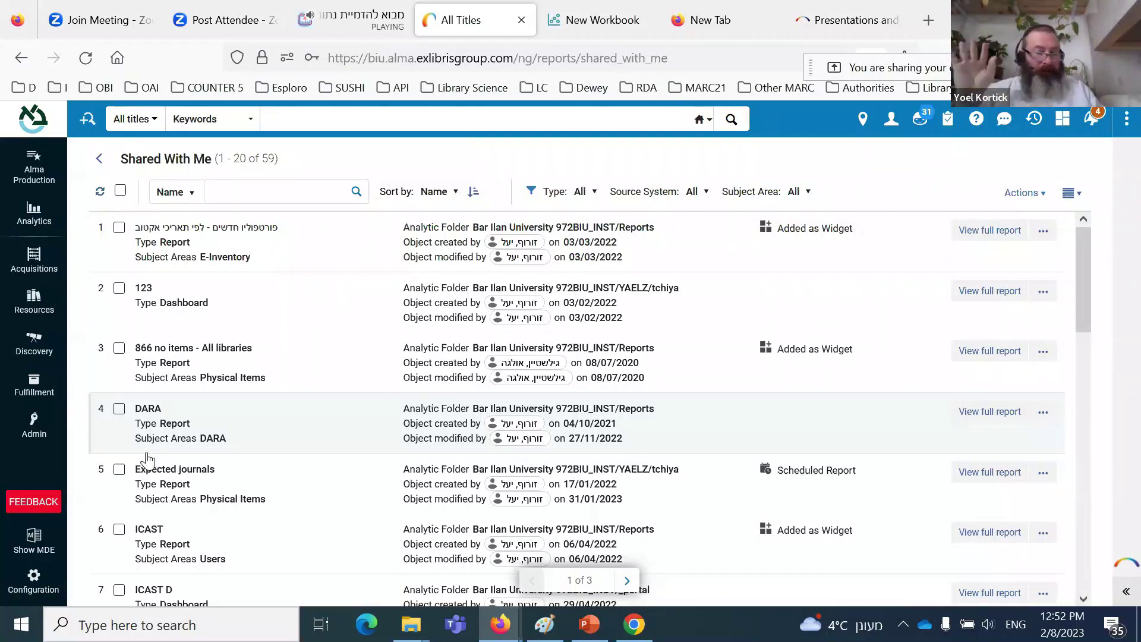
Step: Look through the shared analytics objects and show the details of the Recalls - All libraries report
scroll(415, 385, down, 5)
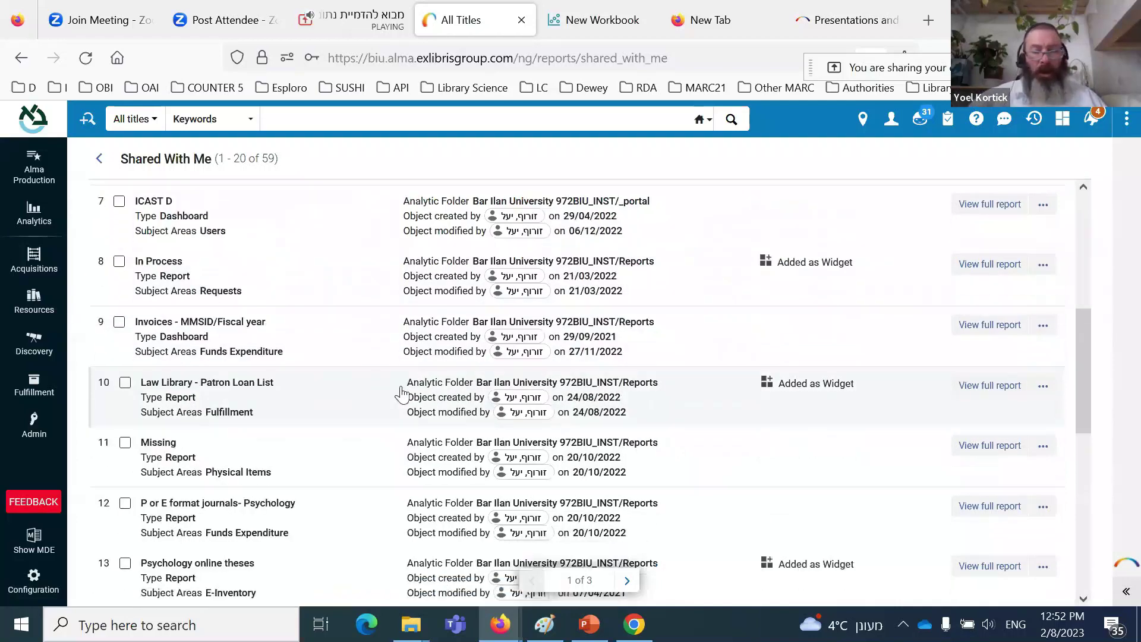
scroll(401, 394, down, 5)
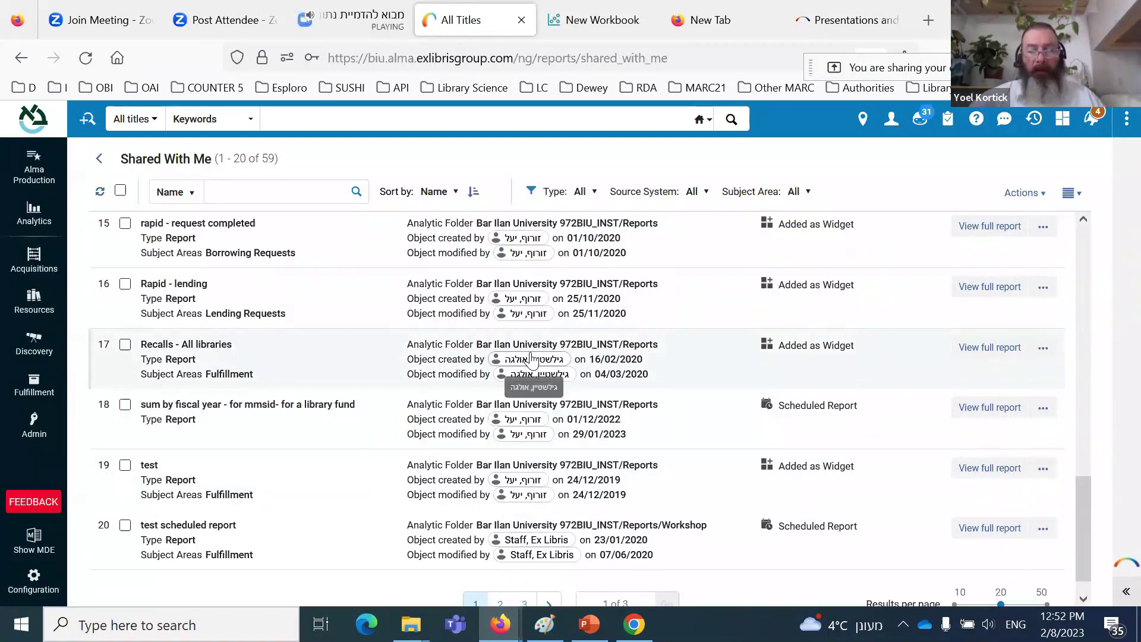
click(689, 367)
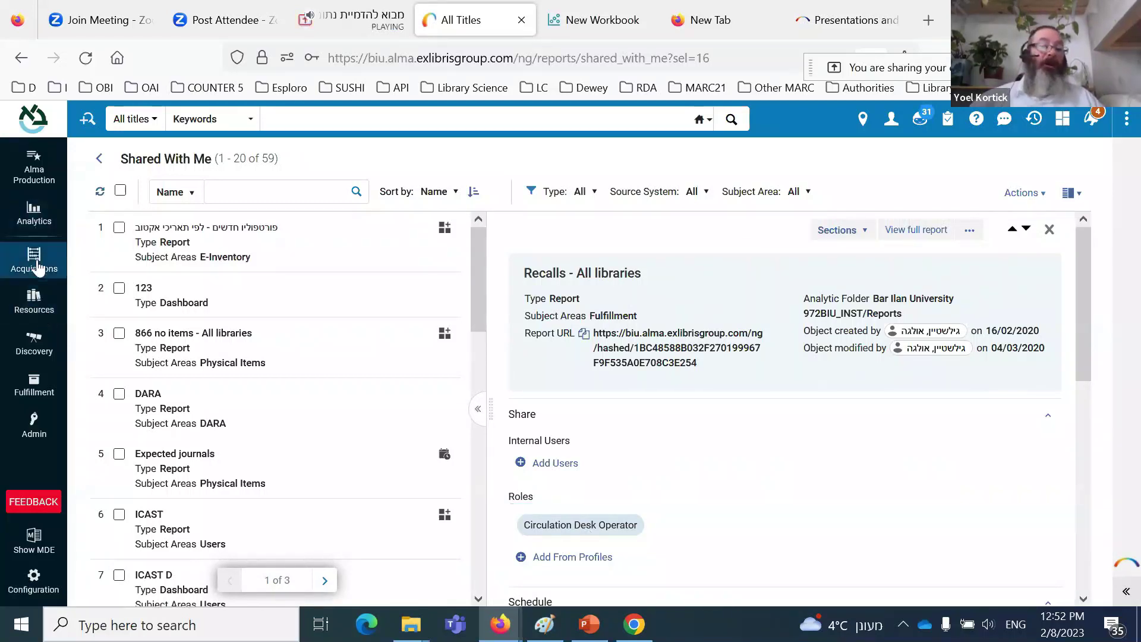
Step: Reopen the Shared With Me list and widen it against the Recalls - All libraries details until the folder and widget information fits
mouse_move(34, 214)
click(159, 454)
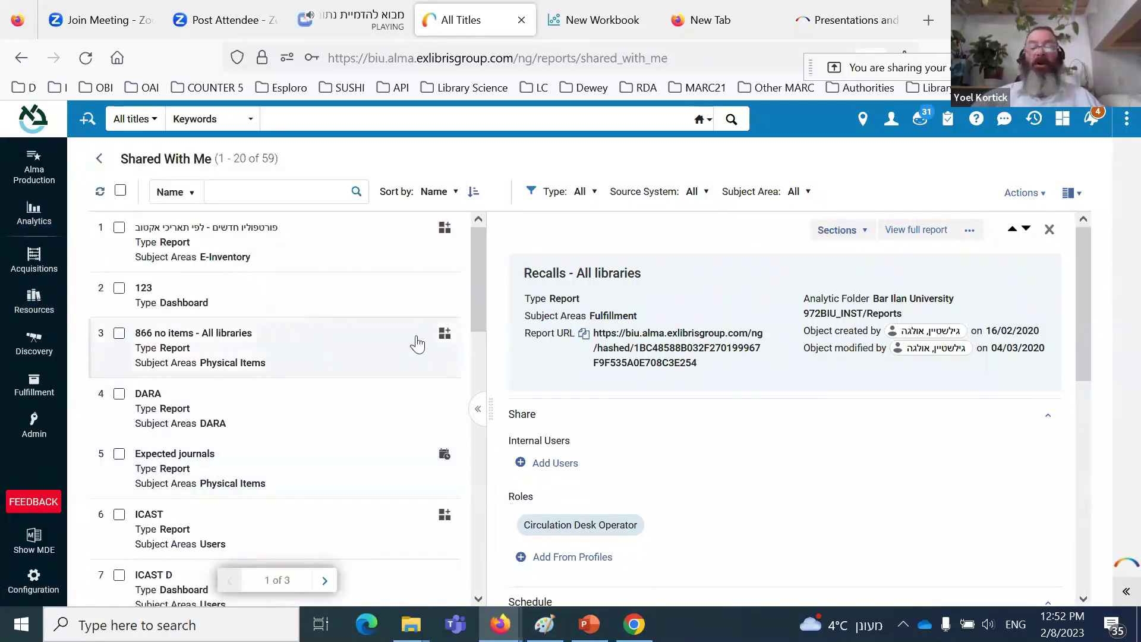
drag(489, 402, 494, 402)
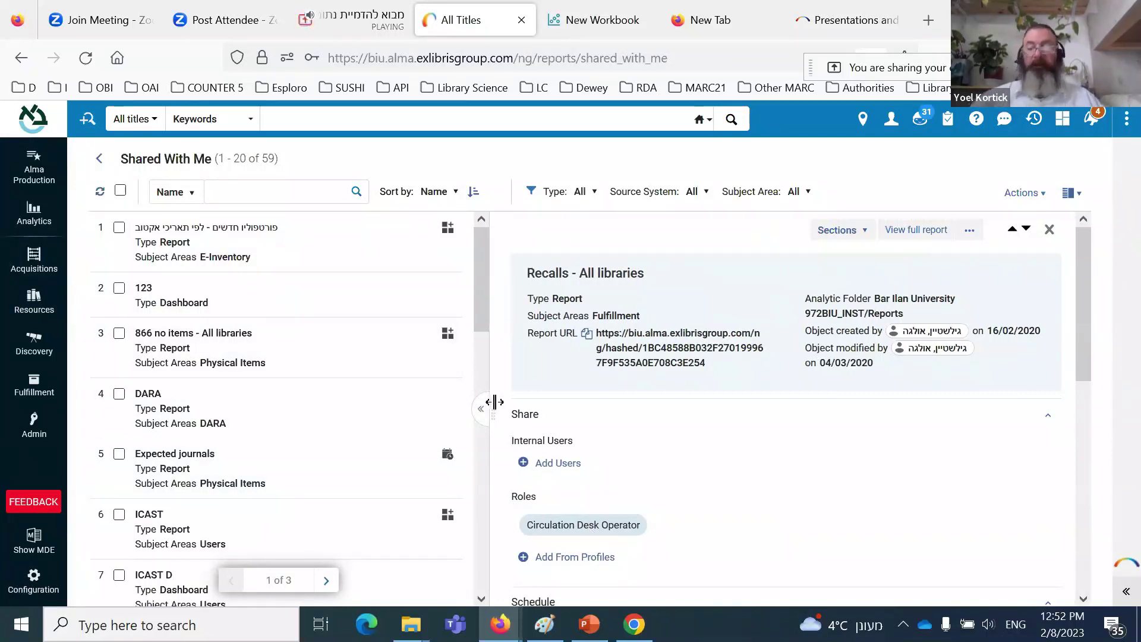
drag(494, 402, 521, 401)
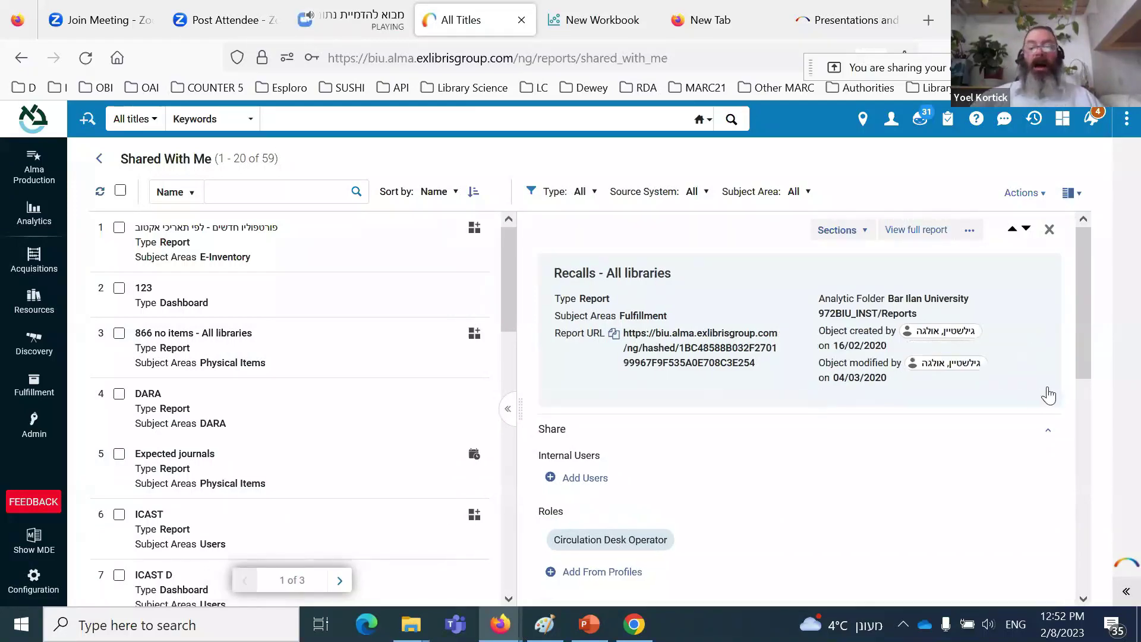
drag(1048, 395, 1004, 404)
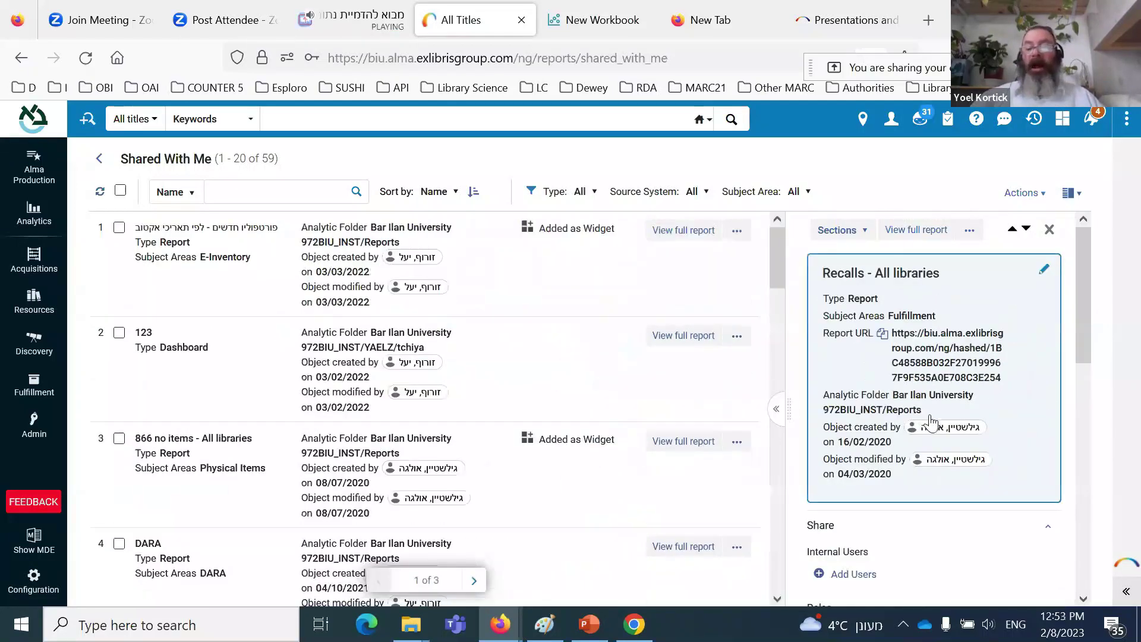
Step: Open the Analytics Object List and show the details of the 866 no items - All libraries report
click(34, 215)
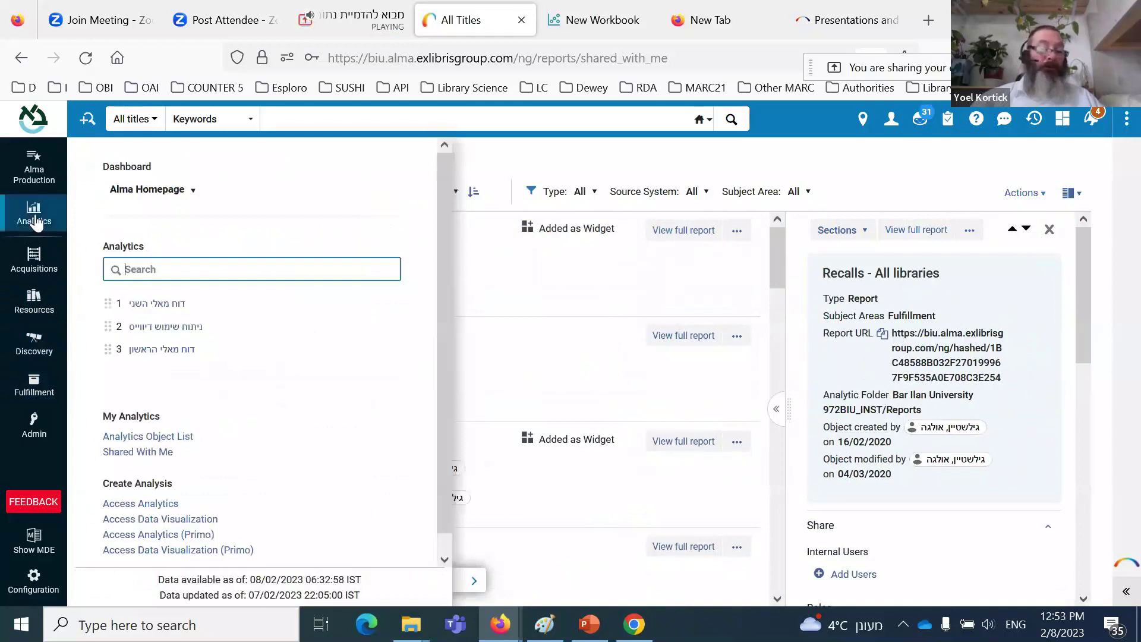
click(152, 437)
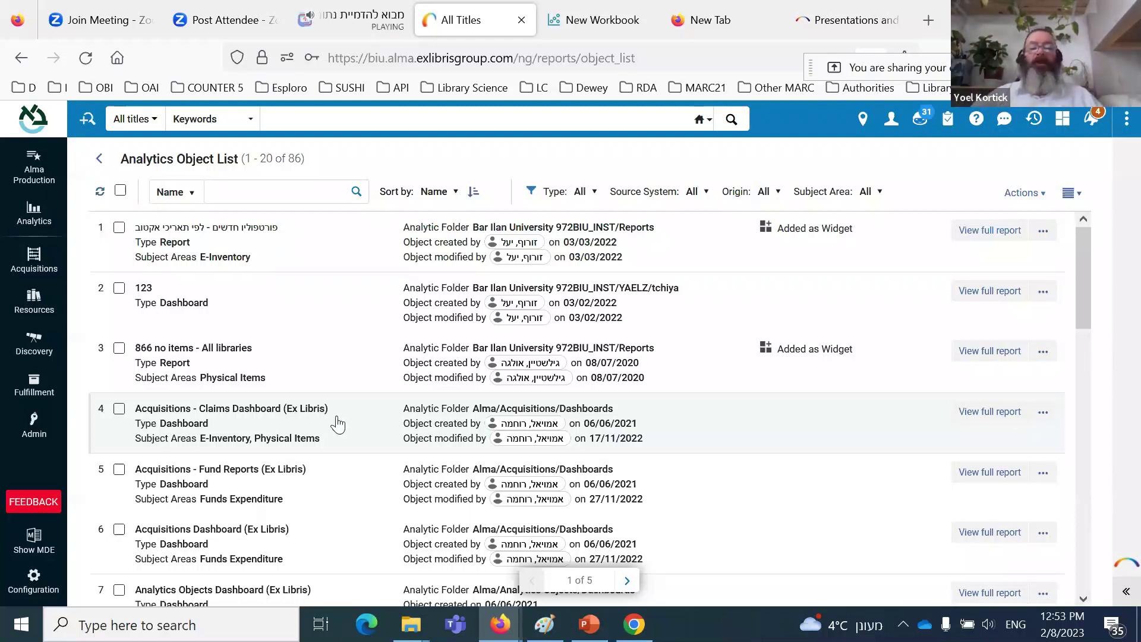
click(694, 434)
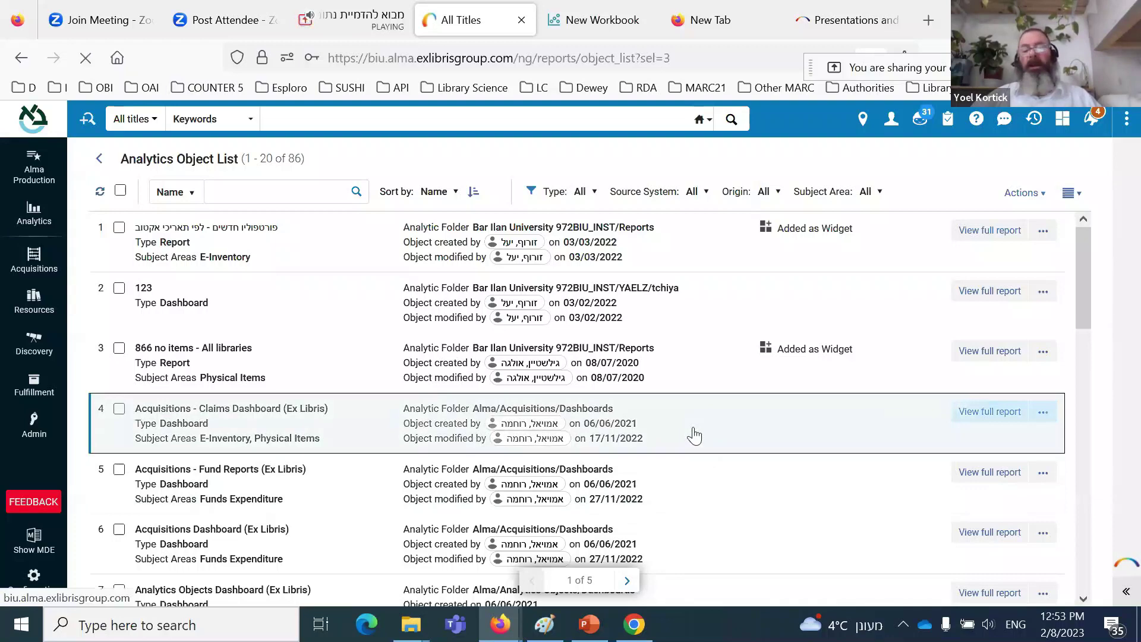
click(693, 435)
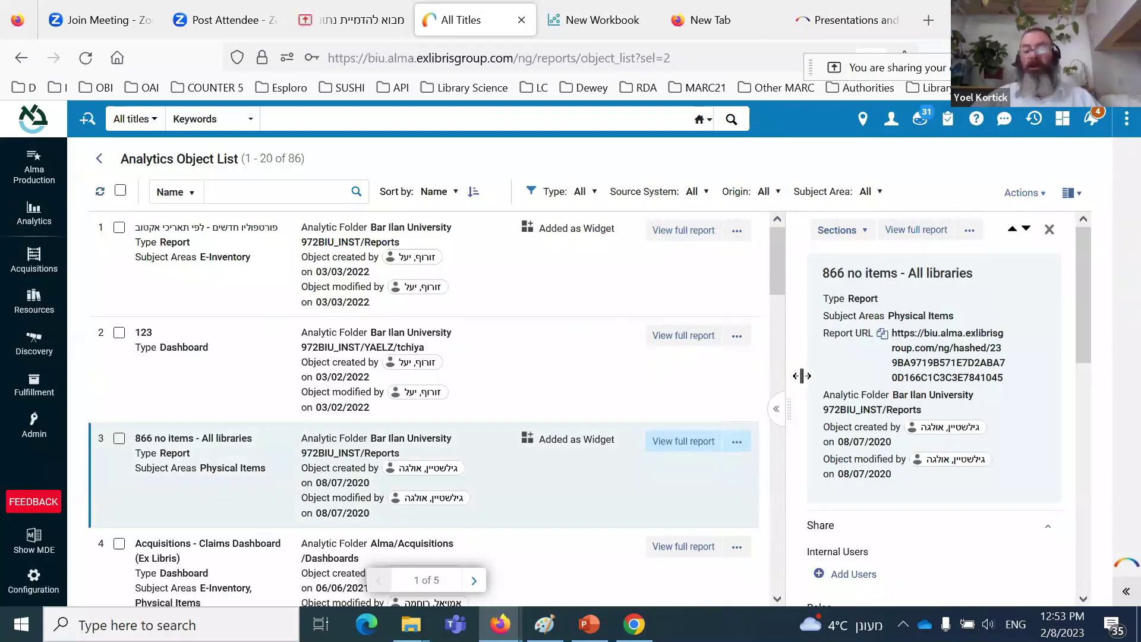
Step: Change the Analytics Object List to List View and look through its reports and dashboards
click(1077, 194)
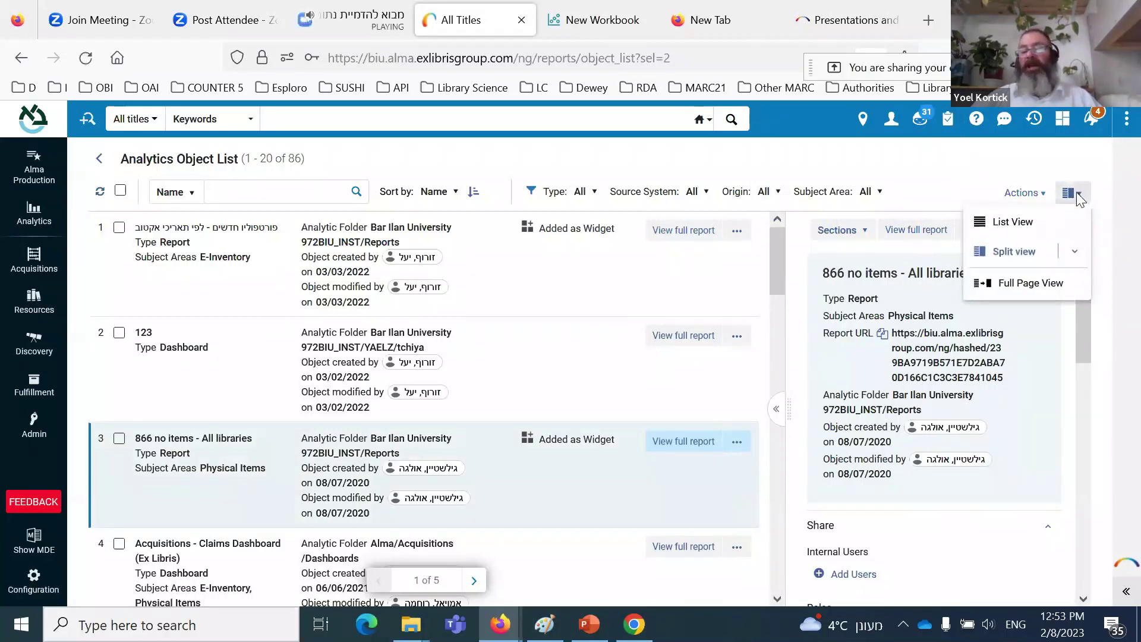
click(1013, 222)
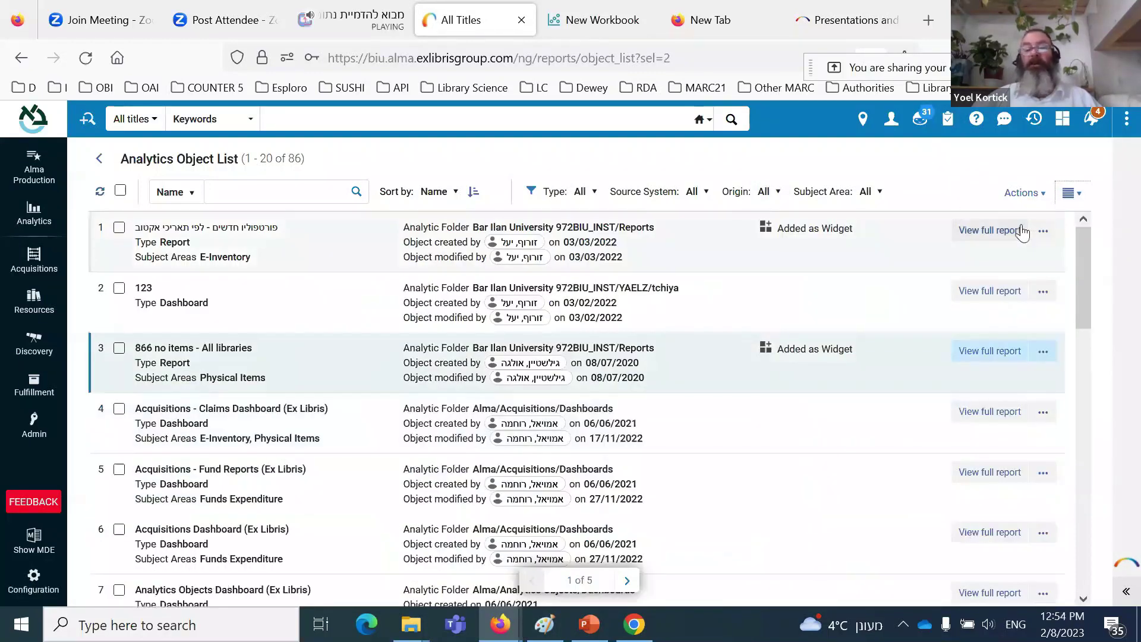
scroll(820, 321, down, 5)
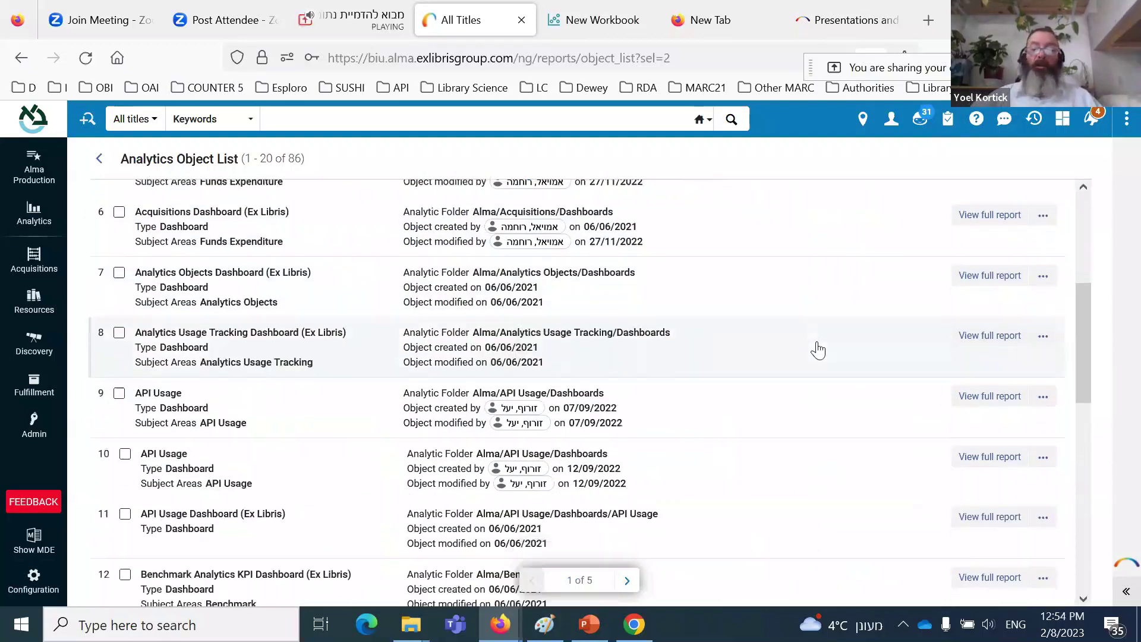
scroll(809, 399, up, 5)
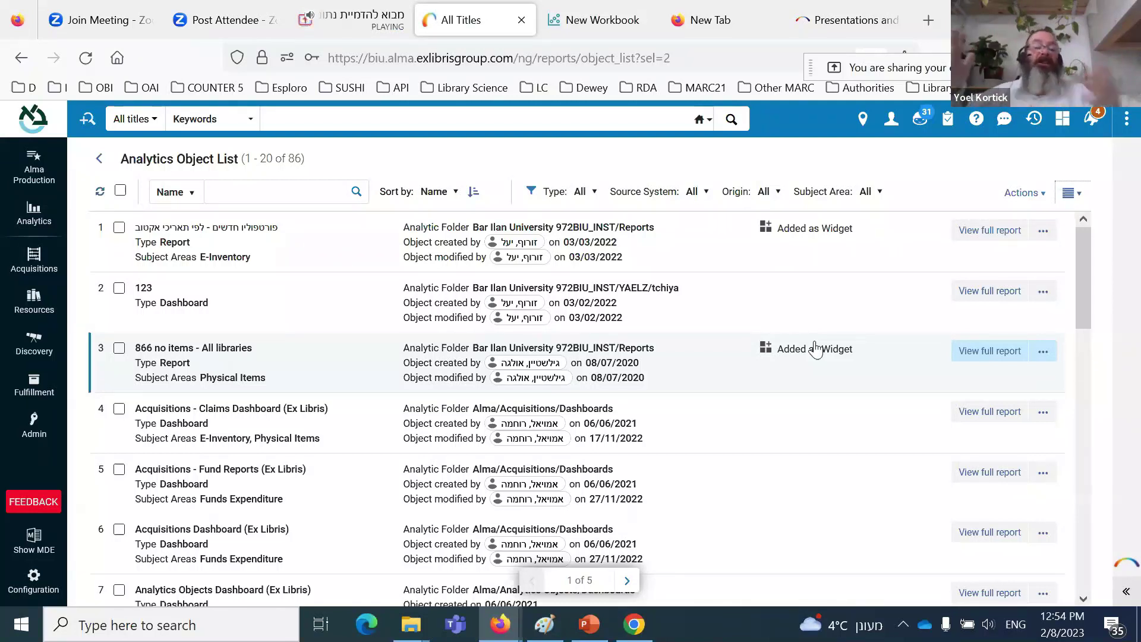
Step: Set the object list to Split view with a medium list and show the first report's details down to its Report Preview
click(1069, 193)
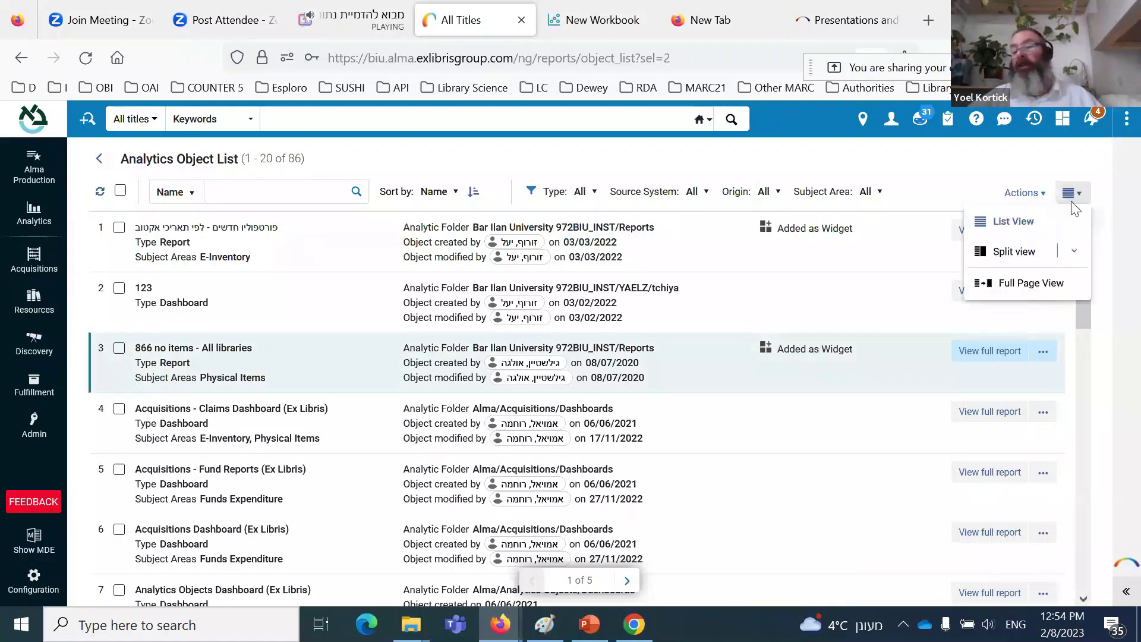
click(1074, 252)
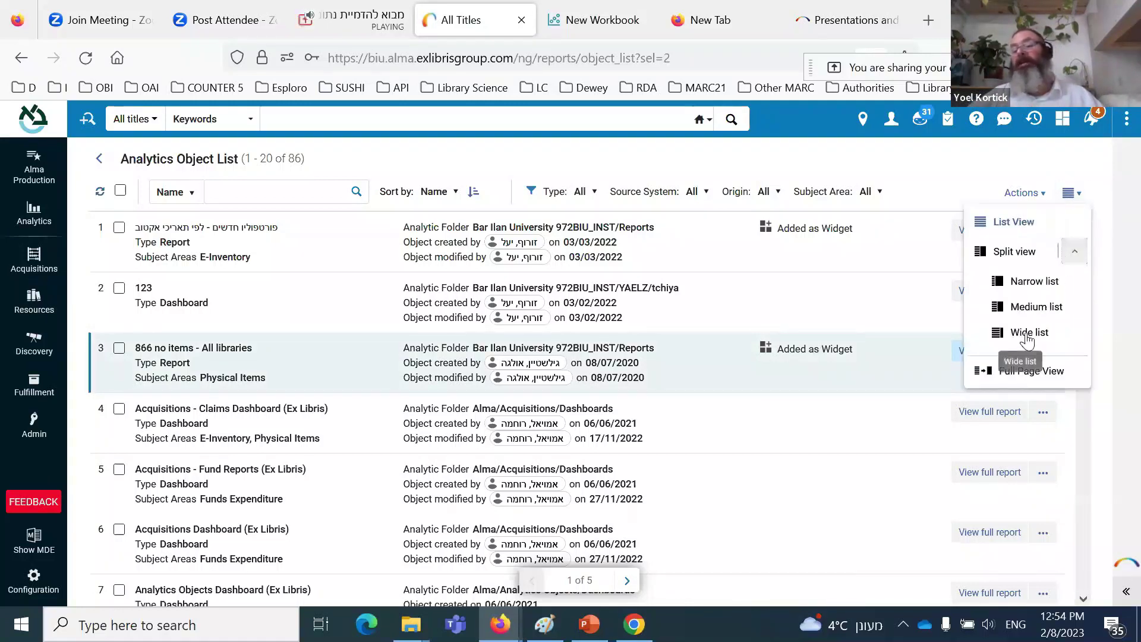
click(1026, 308)
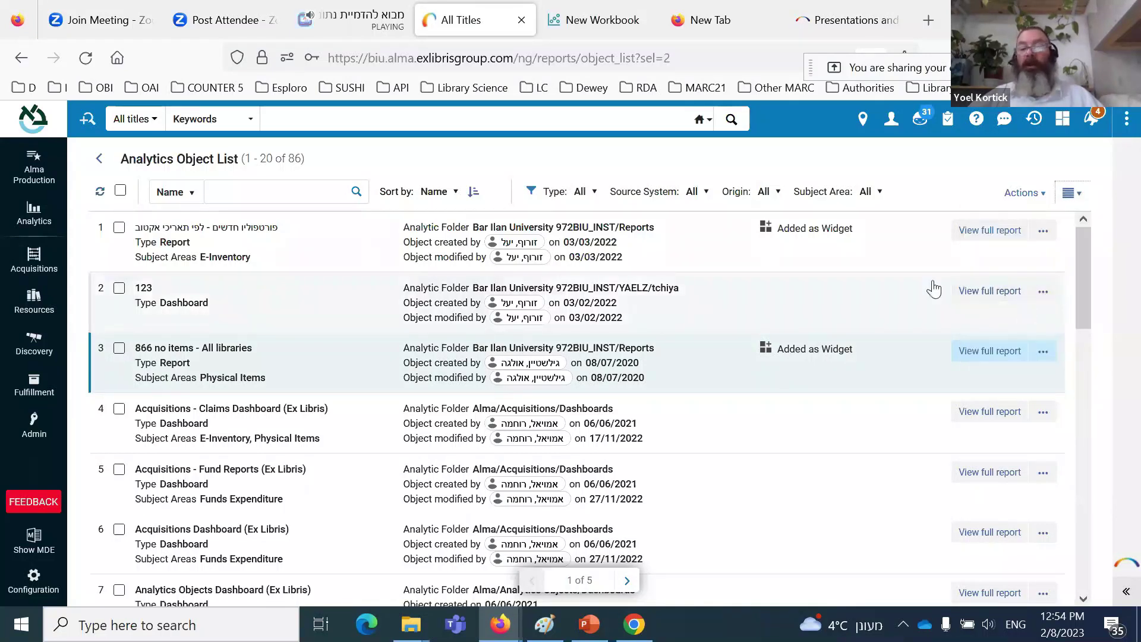
click(1071, 192)
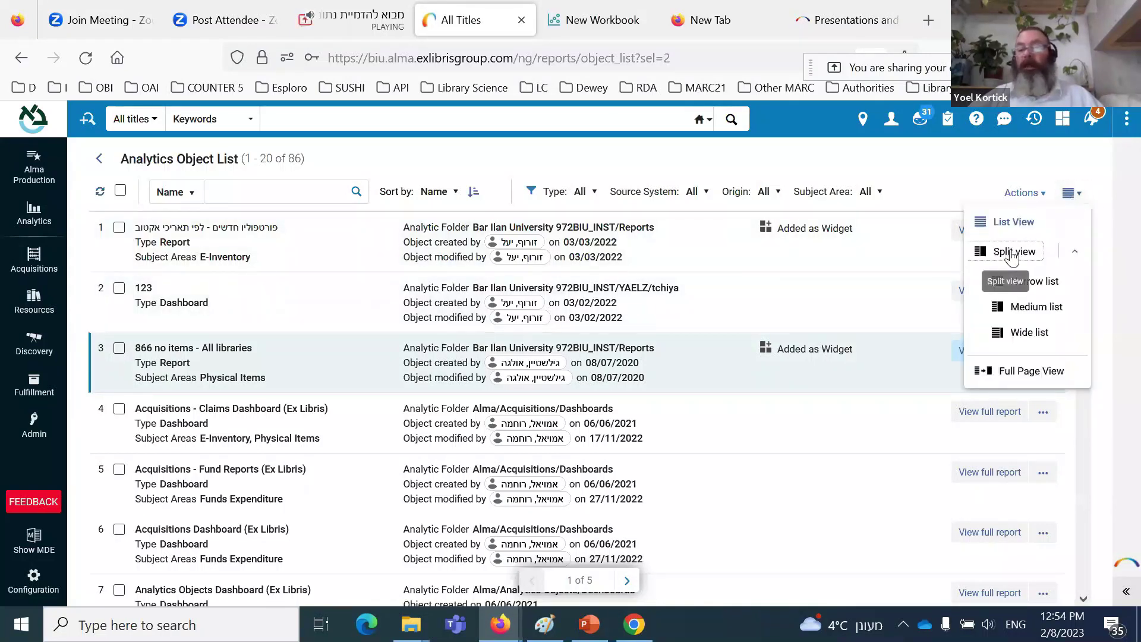
click(1016, 253)
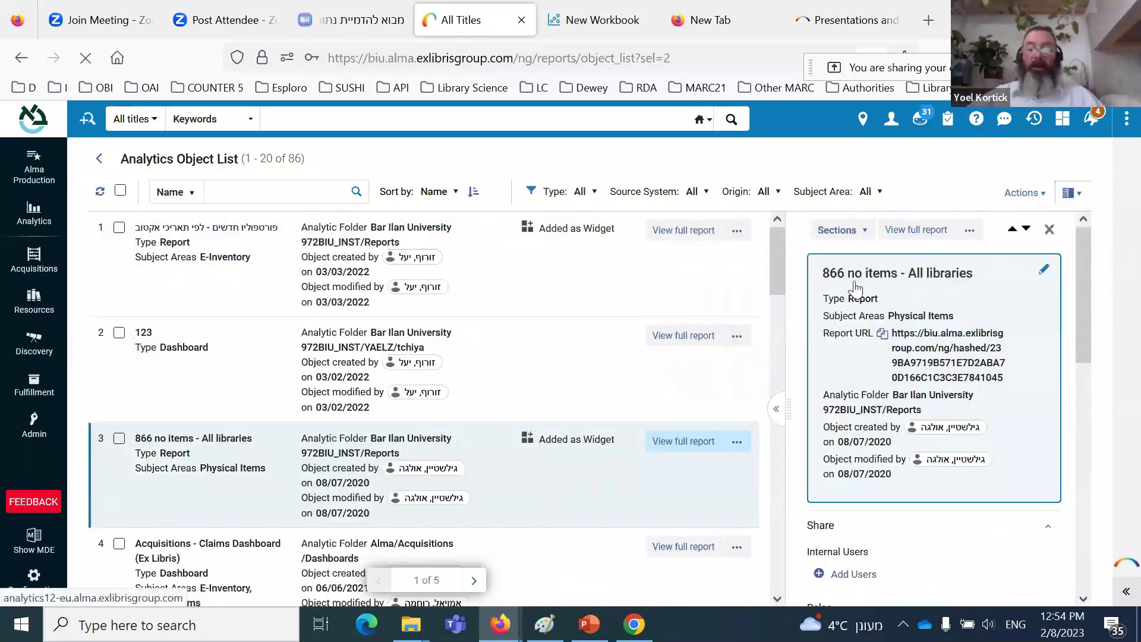
click(594, 291)
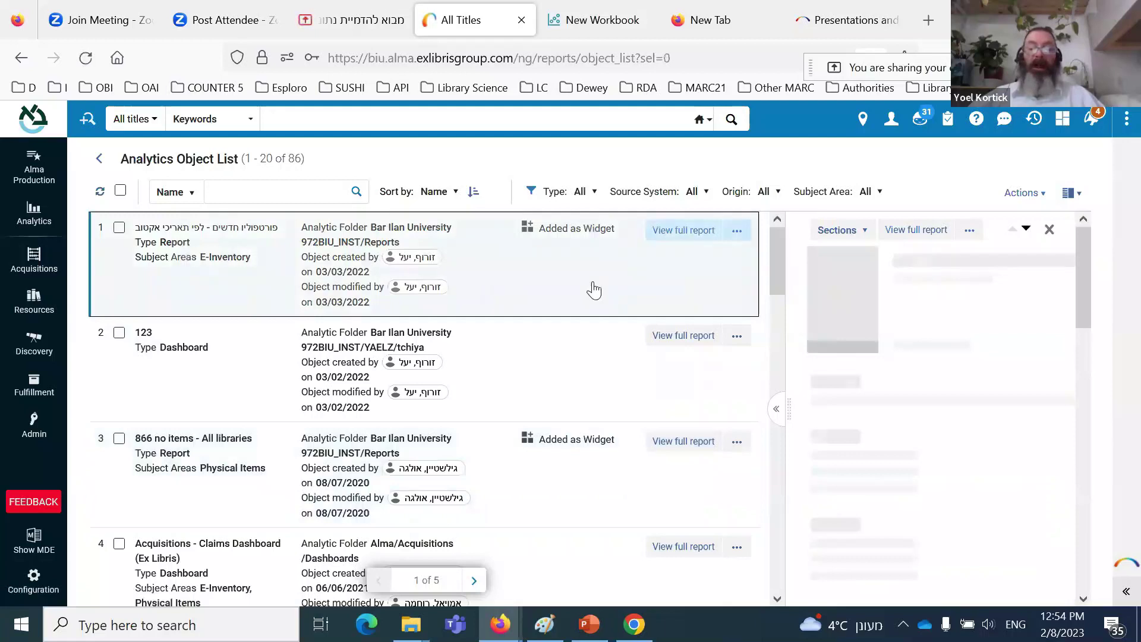
scroll(900, 382, down, 1)
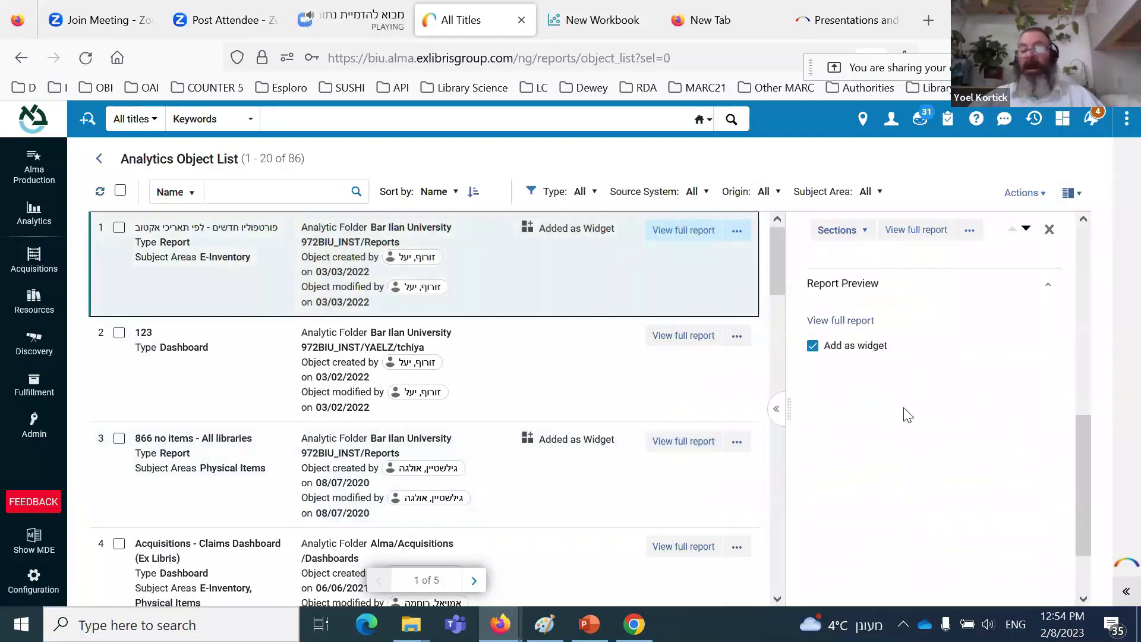
Step: Compare the split-view layouts by setting the list to Wide list, Narrow list, and Wide list again
click(1070, 196)
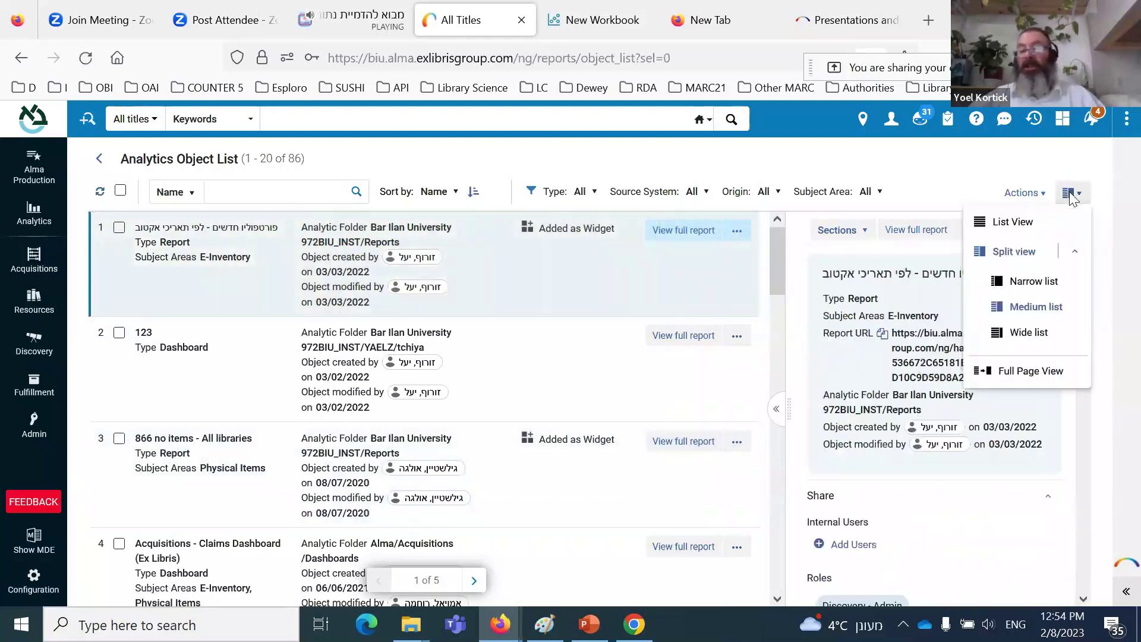
click(1029, 333)
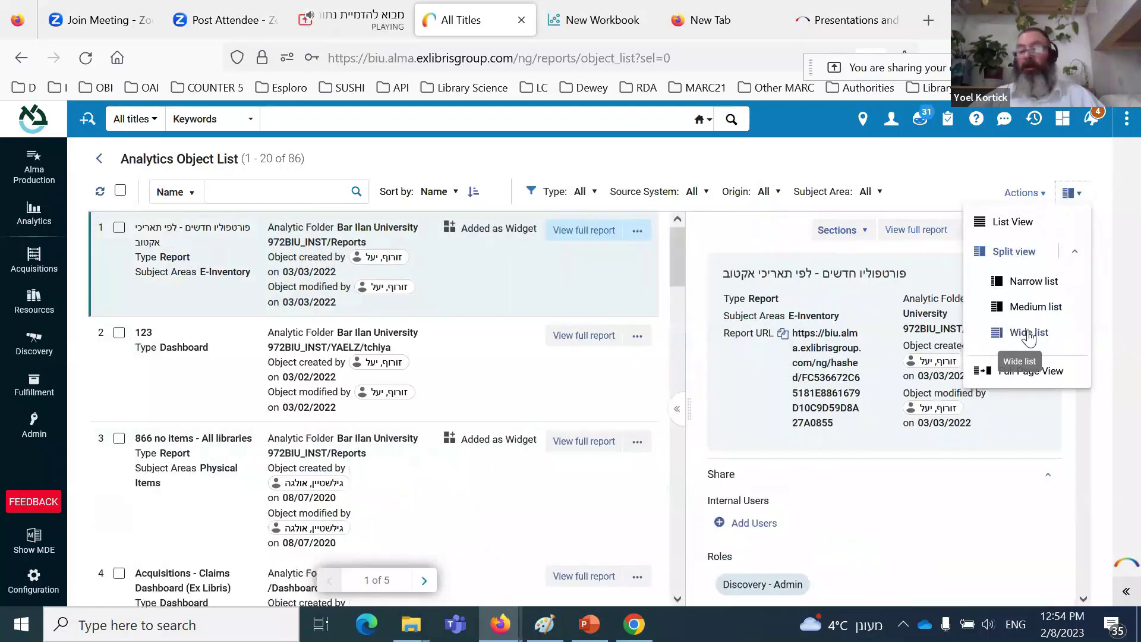
click(1070, 193)
click(1032, 282)
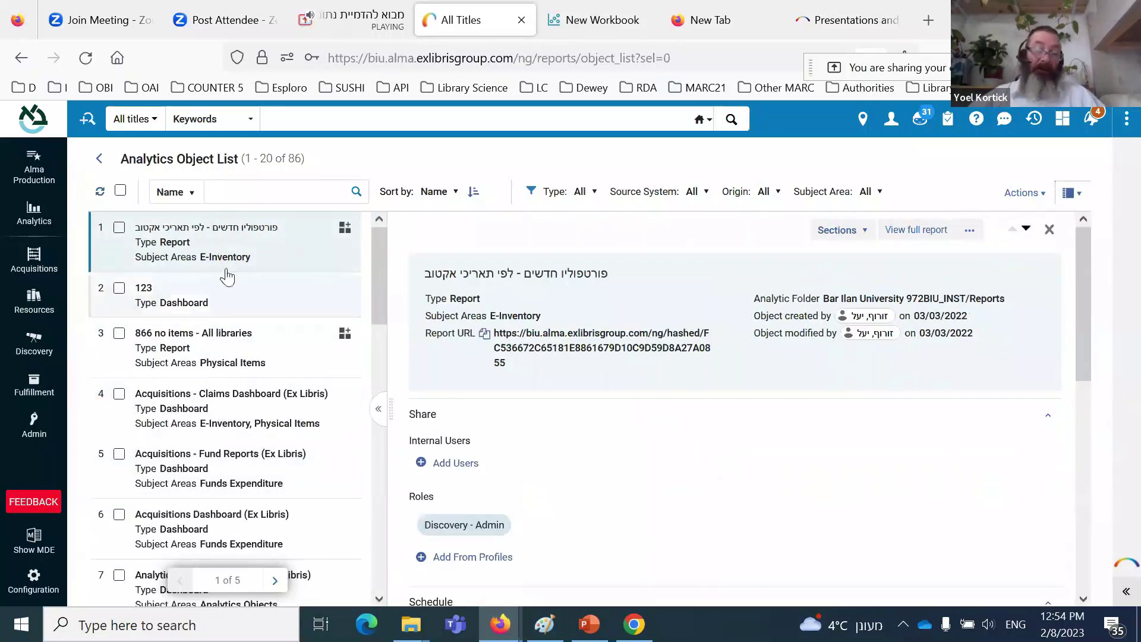
click(1070, 194)
click(1028, 334)
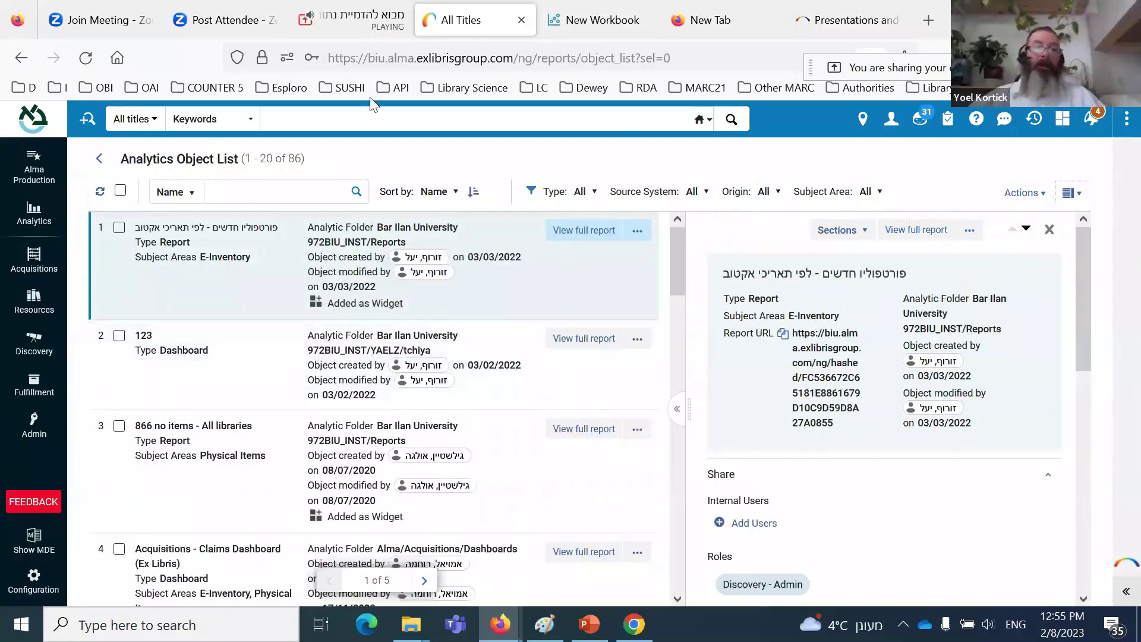
click(352, 20)
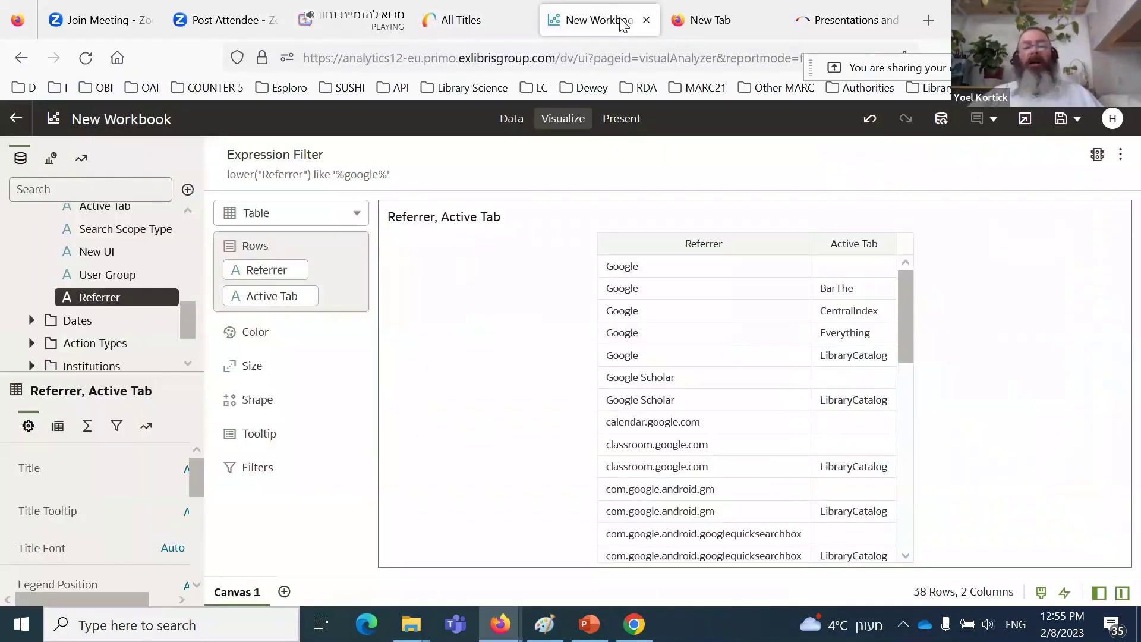
click(483, 23)
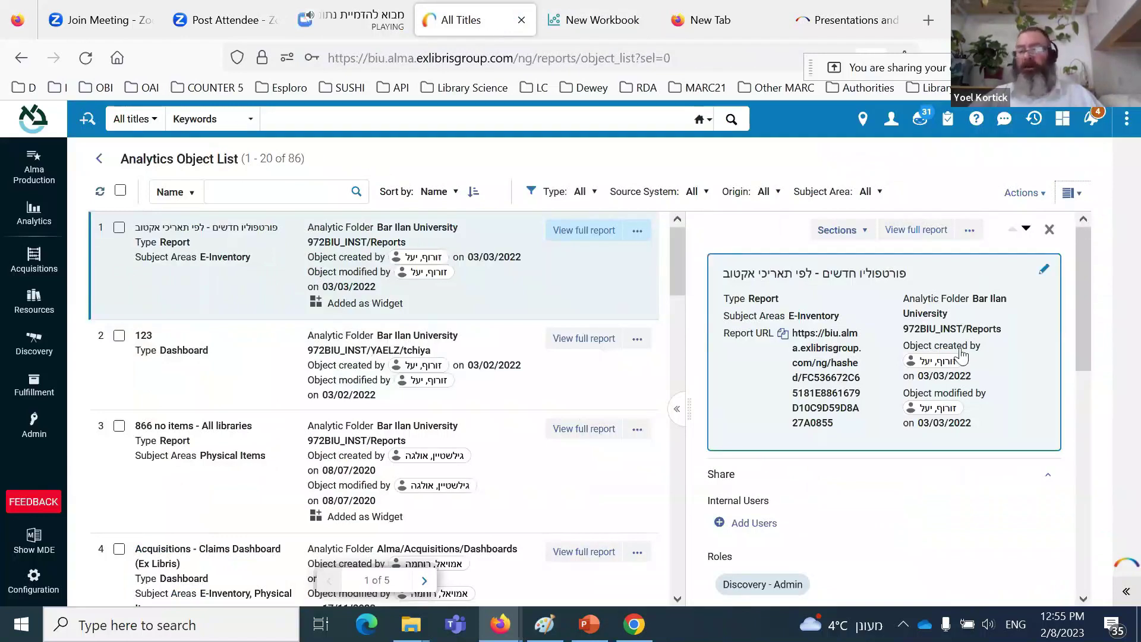
Step: Show the first report in Full Page View, check its list of sections, and jump to the Share section
click(1079, 200)
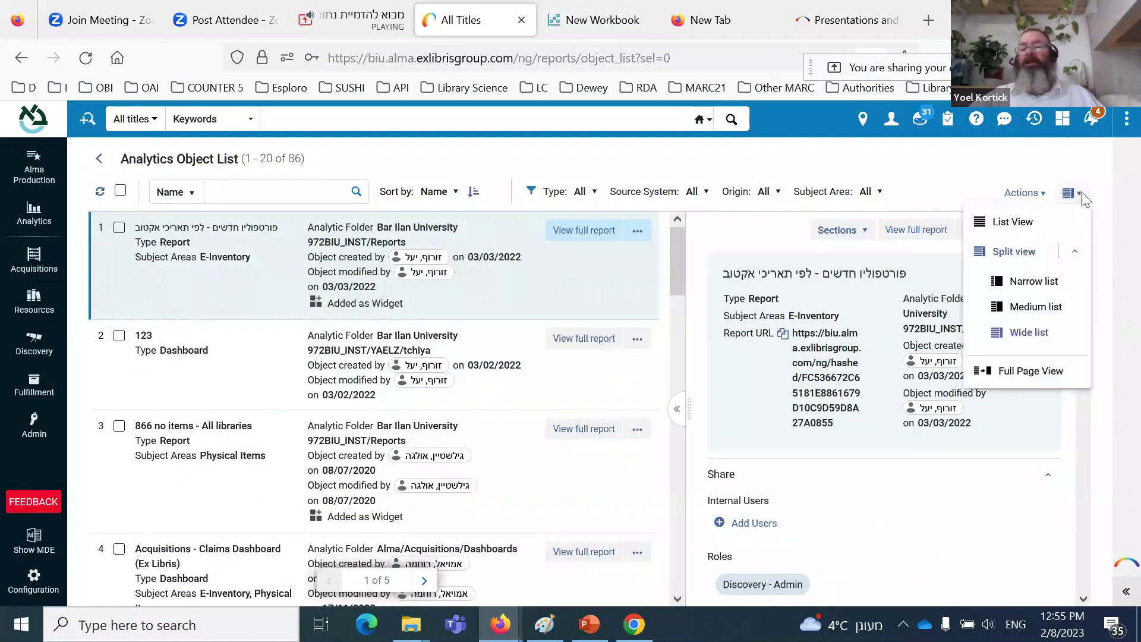
click(1048, 373)
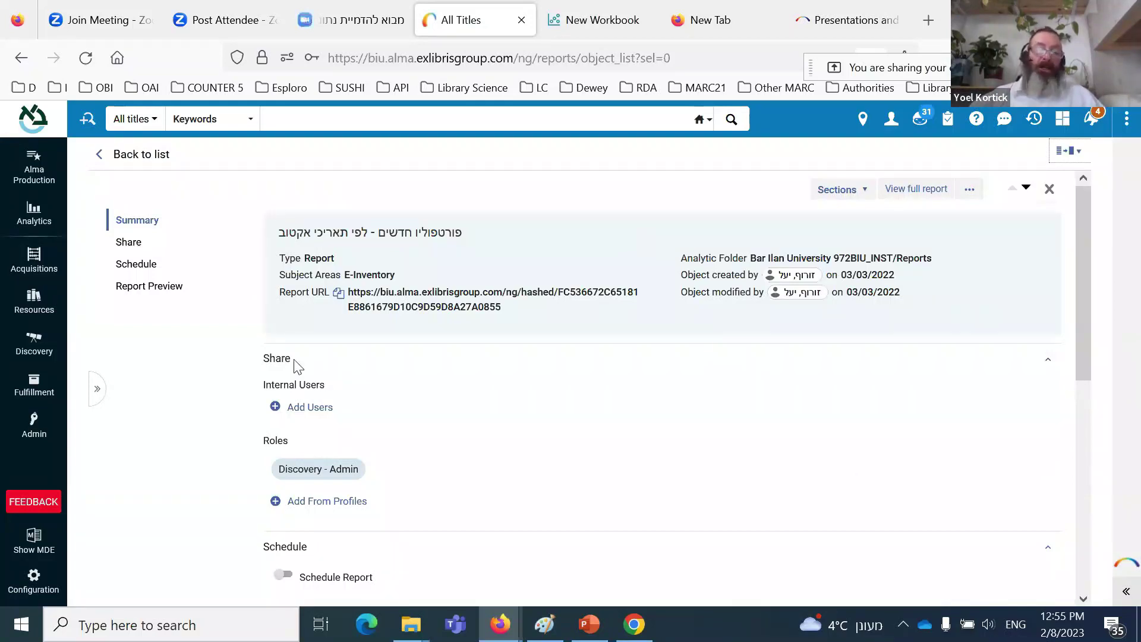
click(850, 196)
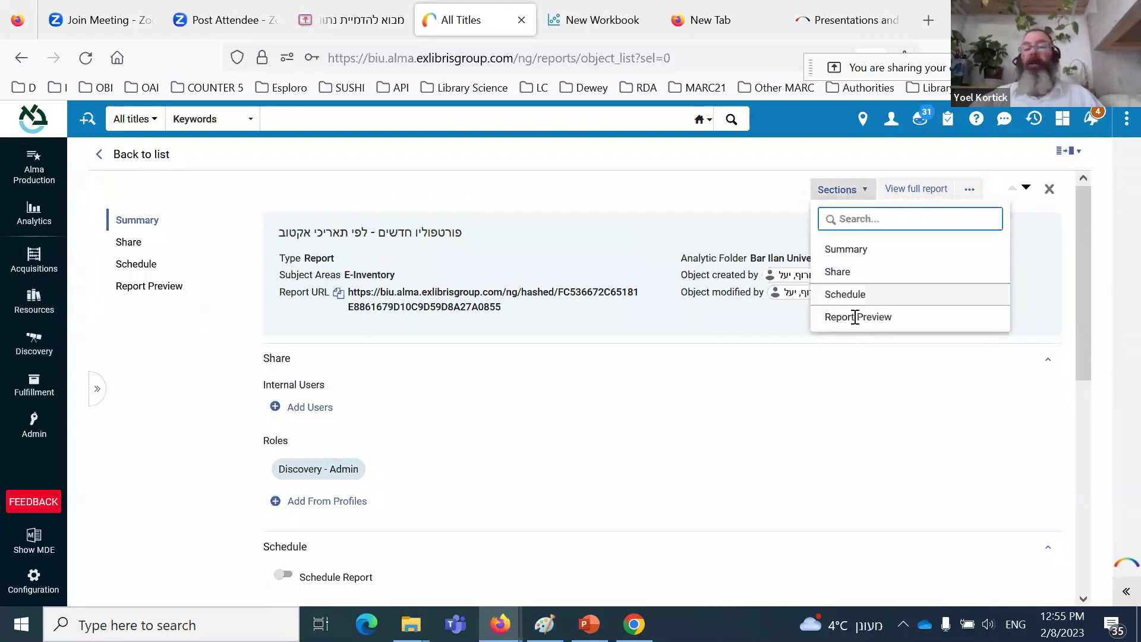
click(854, 317)
click(837, 189)
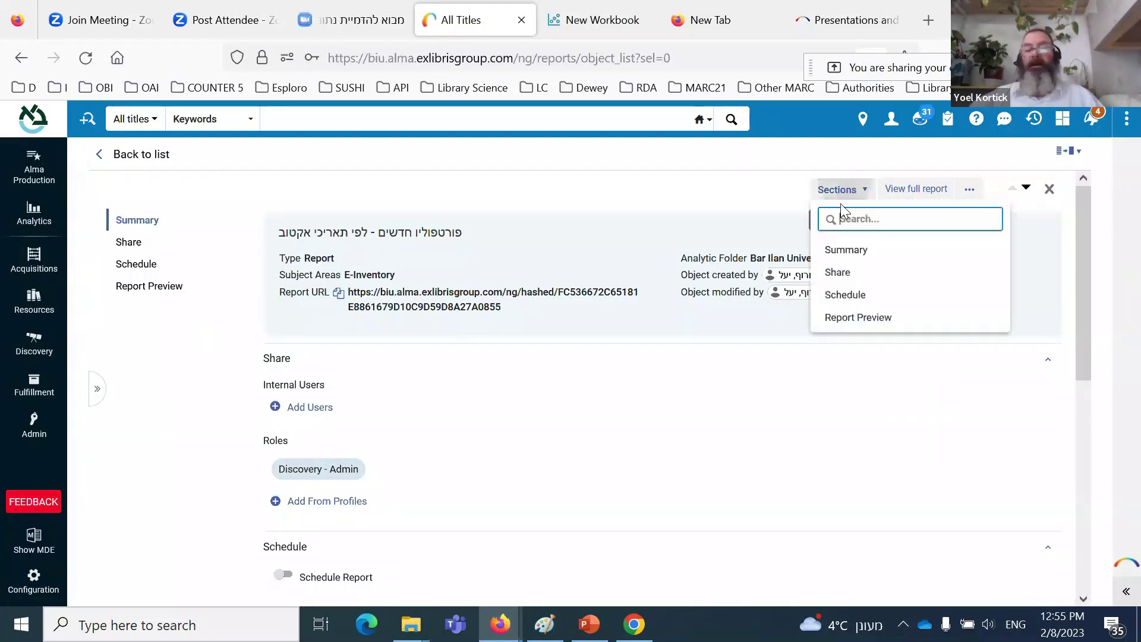
click(129, 273)
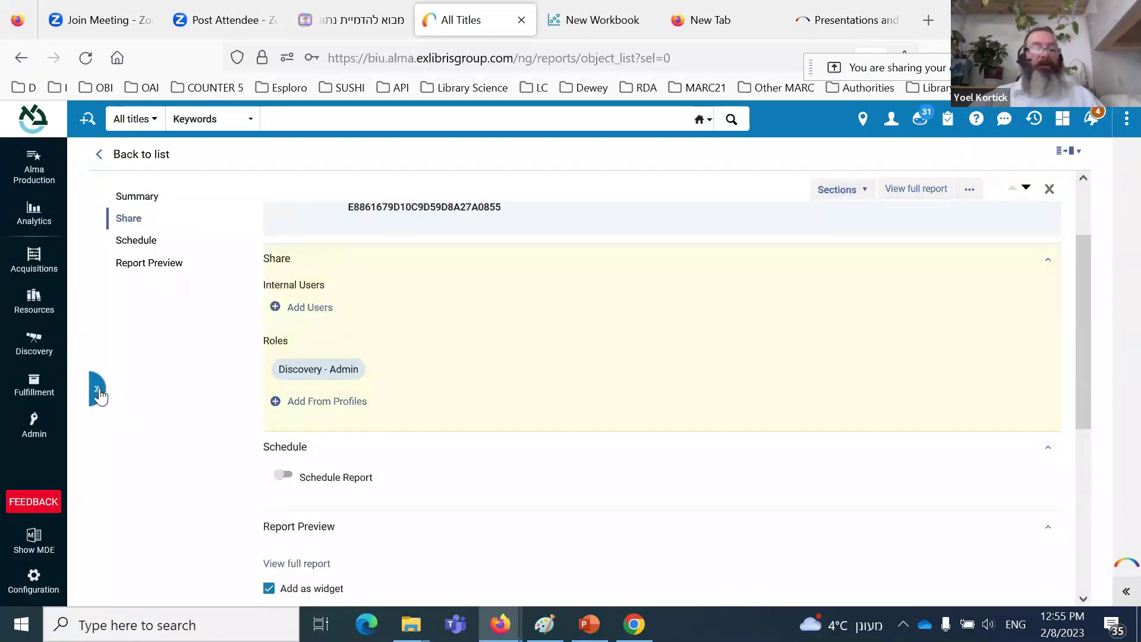
Step: Bring the object list back beside the first report's details and view the report's Report Preview section
click(97, 388)
click(948, 393)
drag(1083, 320, 1098, 231)
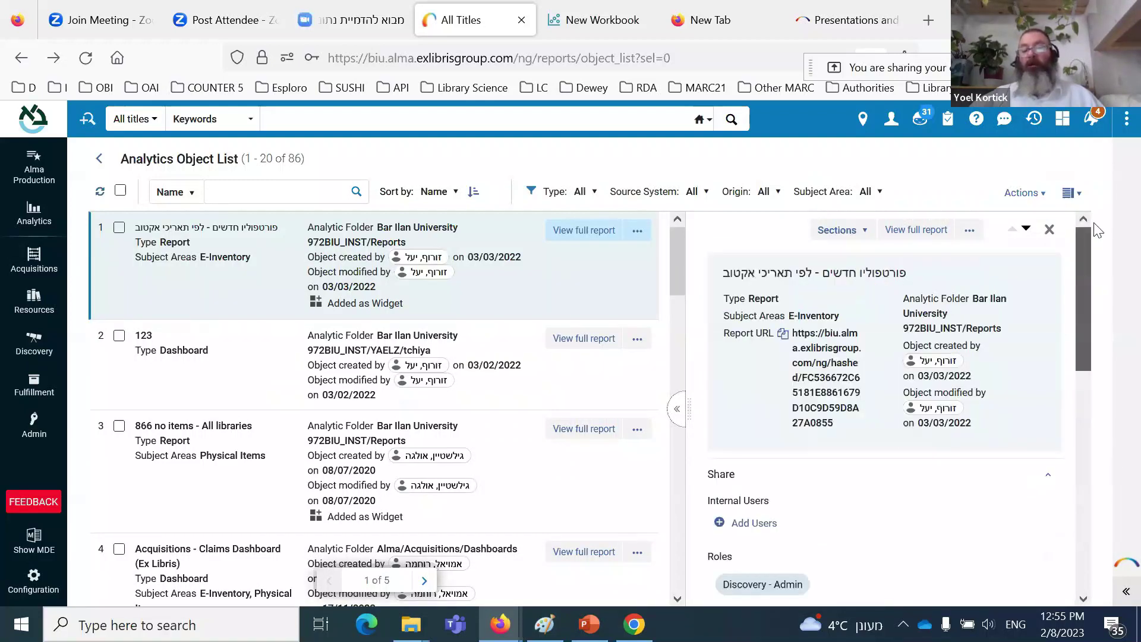
click(865, 237)
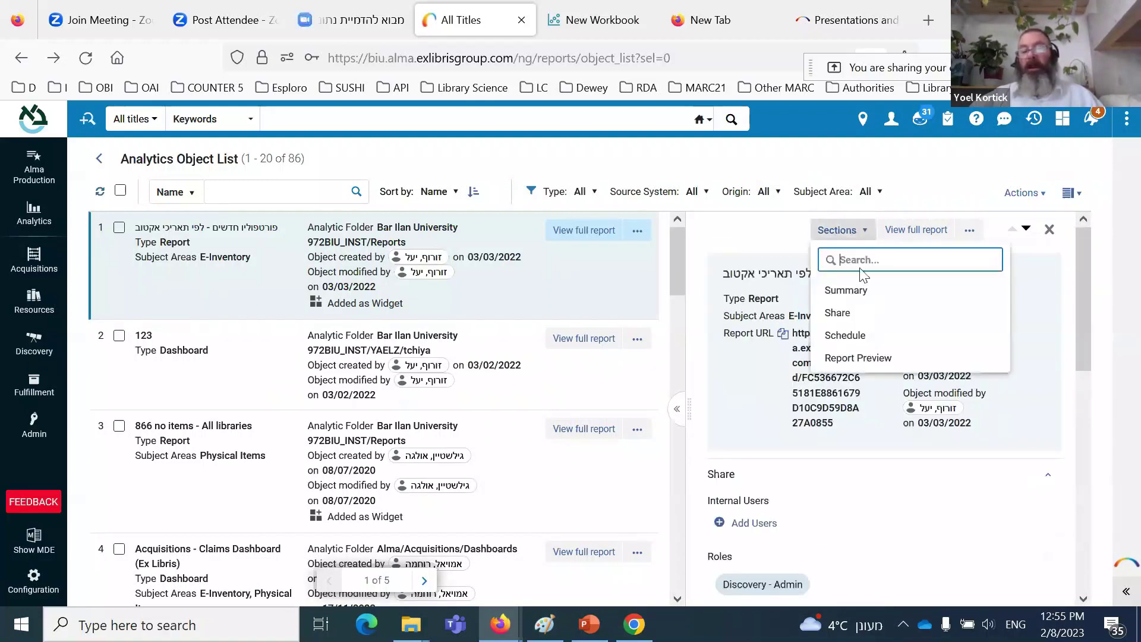
click(857, 359)
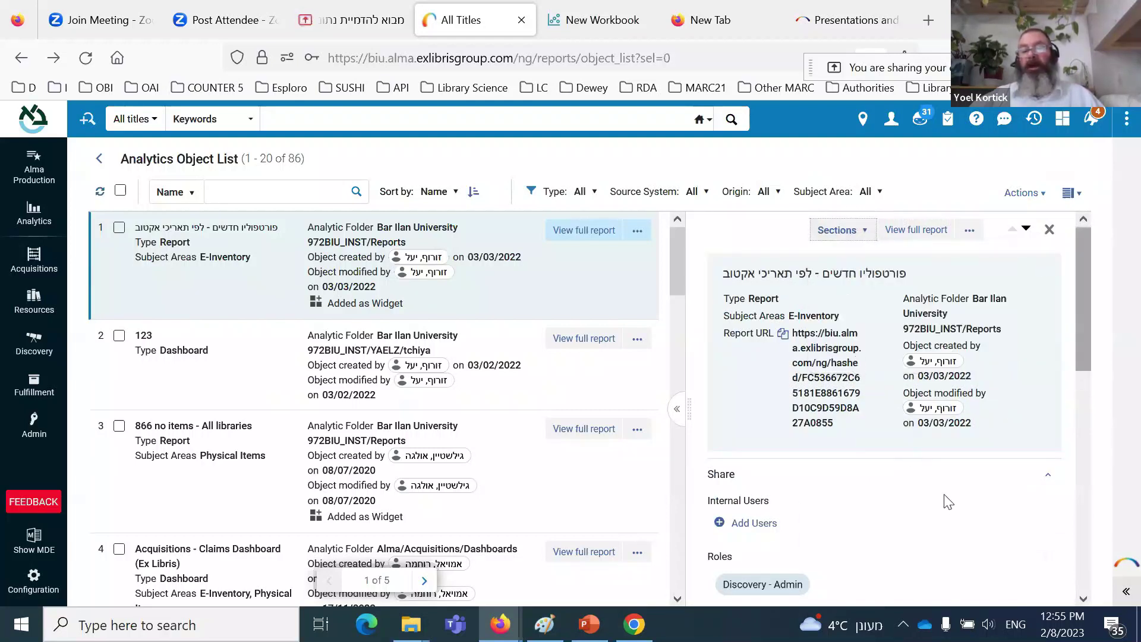
scroll(915, 491, up, 2)
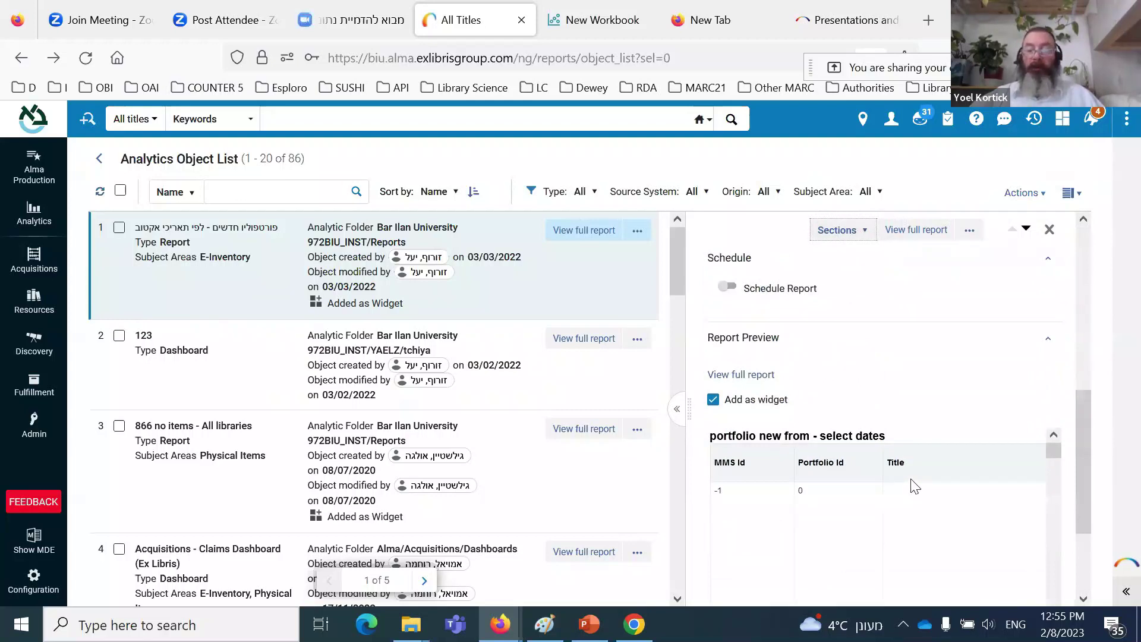
scroll(915, 487, up, 3)
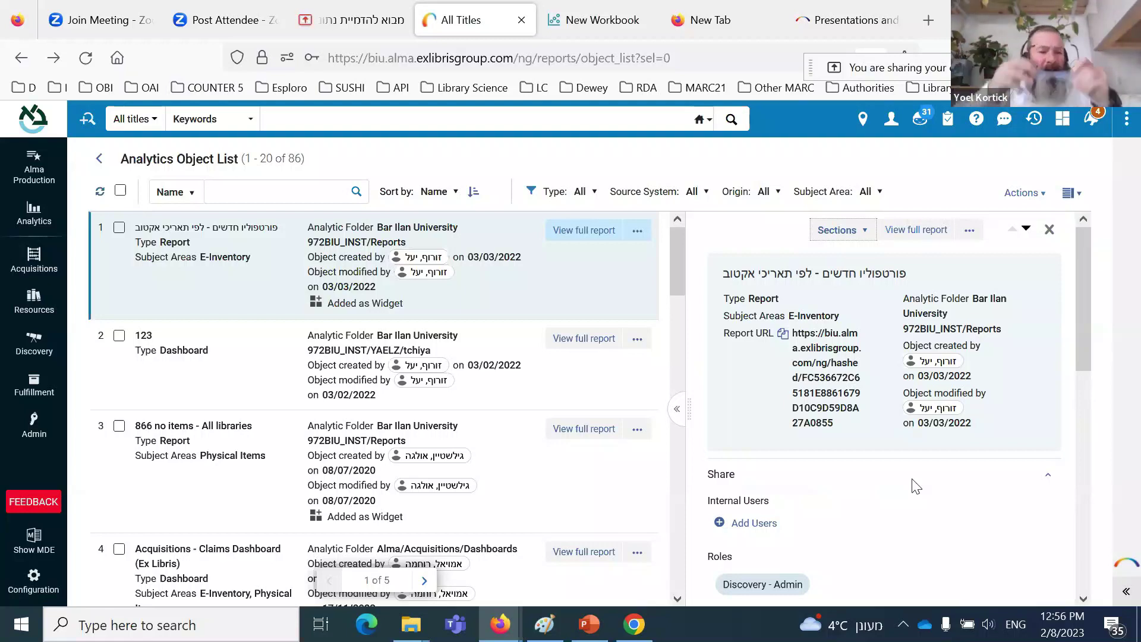
Step: Search the Analytics Object List by name for "recall" and widen the Recalls - All libraries details against the list in Split view
click(259, 193)
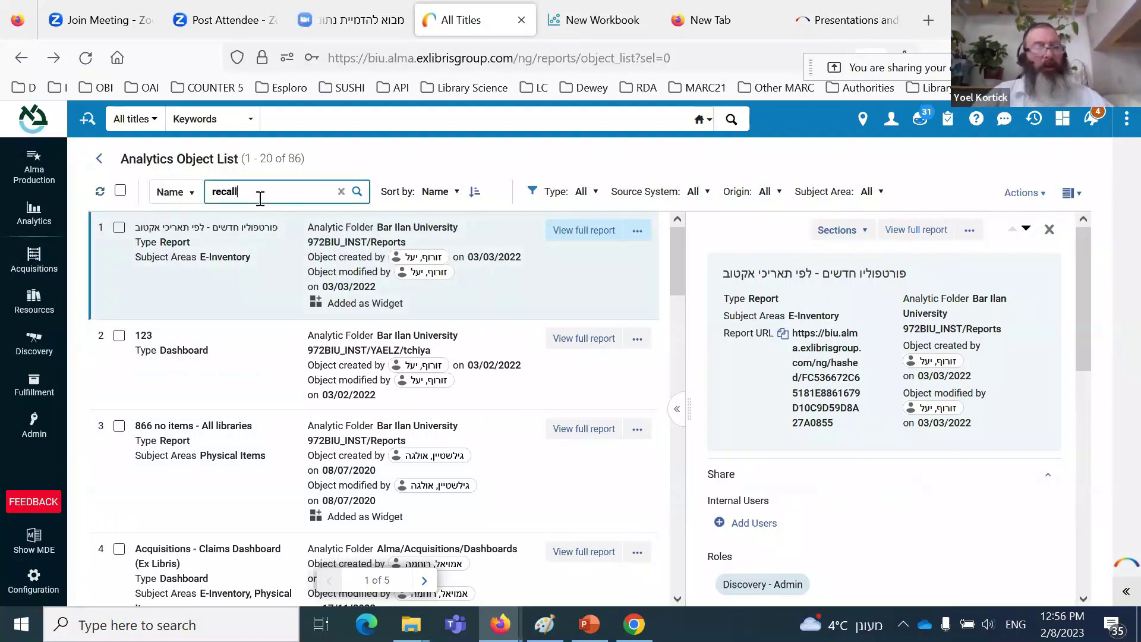
key(Return)
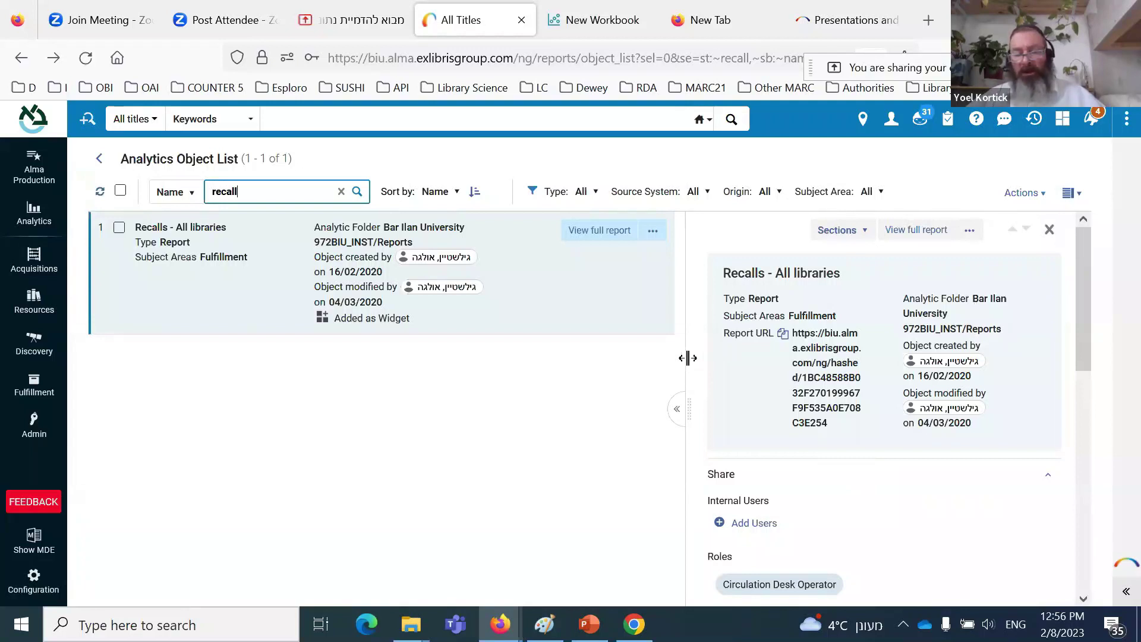
drag(687, 358, 576, 376)
drag(657, 376, 428, 369)
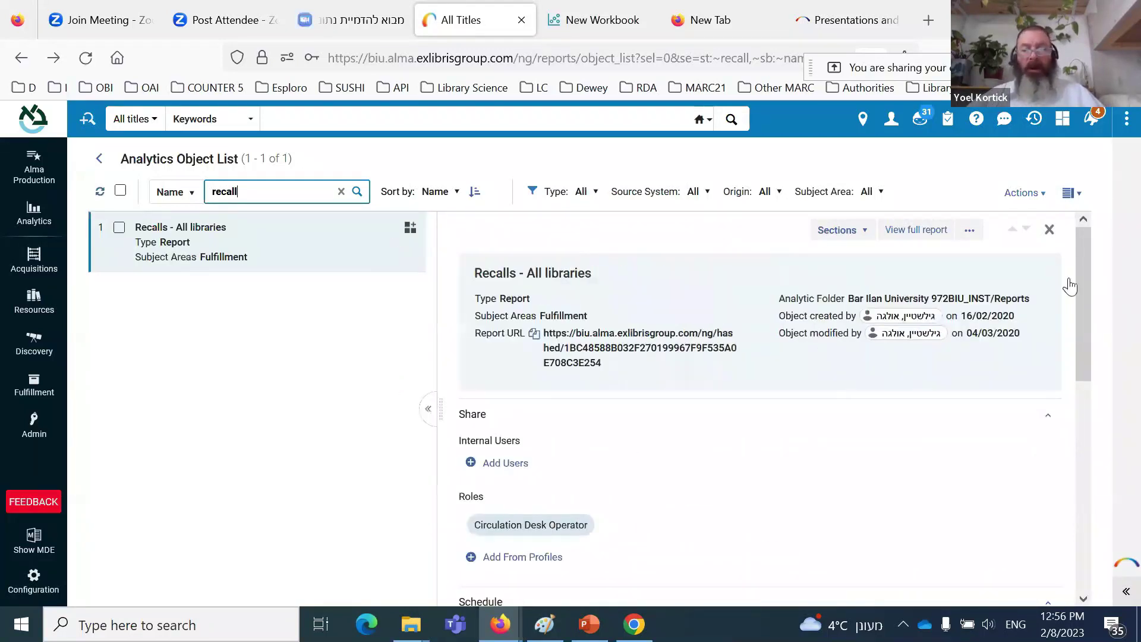
click(1078, 195)
click(1016, 252)
mouse_move(438, 354)
mouse_down()
mouse_move(762, 352)
mouse_move(434, 353)
mouse_up()
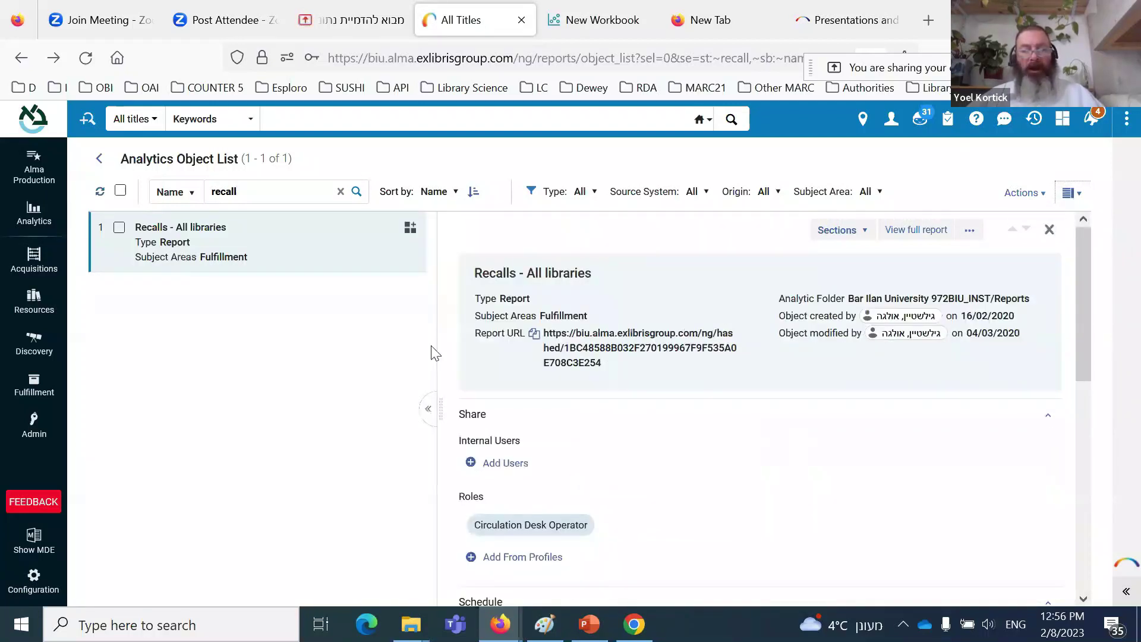
Step: Expand the Recalls - All libraries details to full page, bring the object list back, and open the full report
click(429, 410)
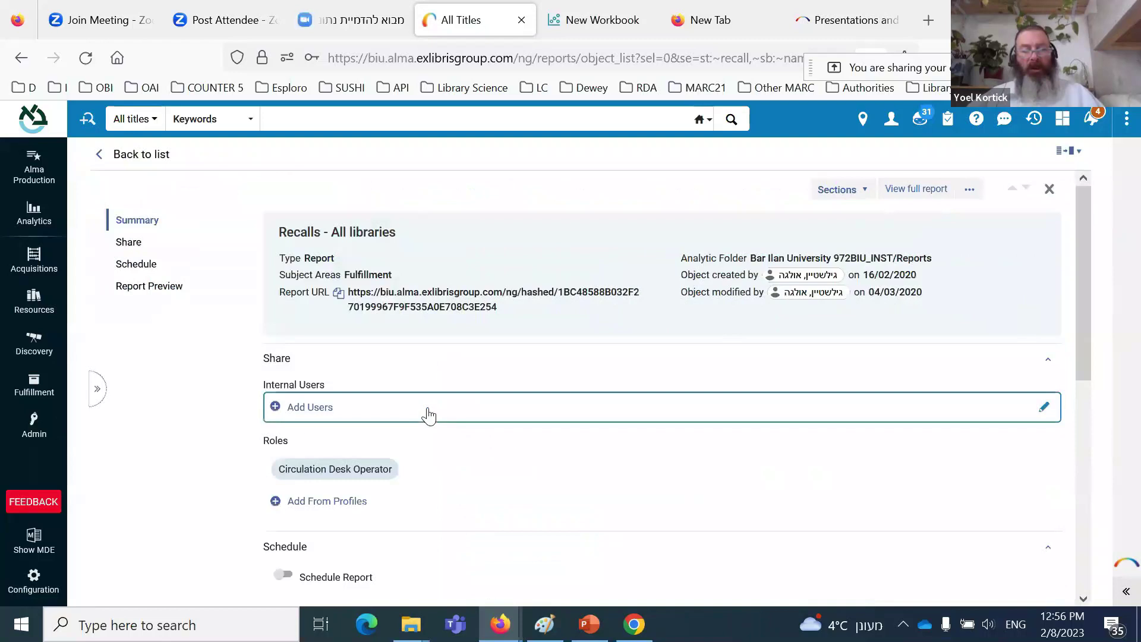
click(97, 391)
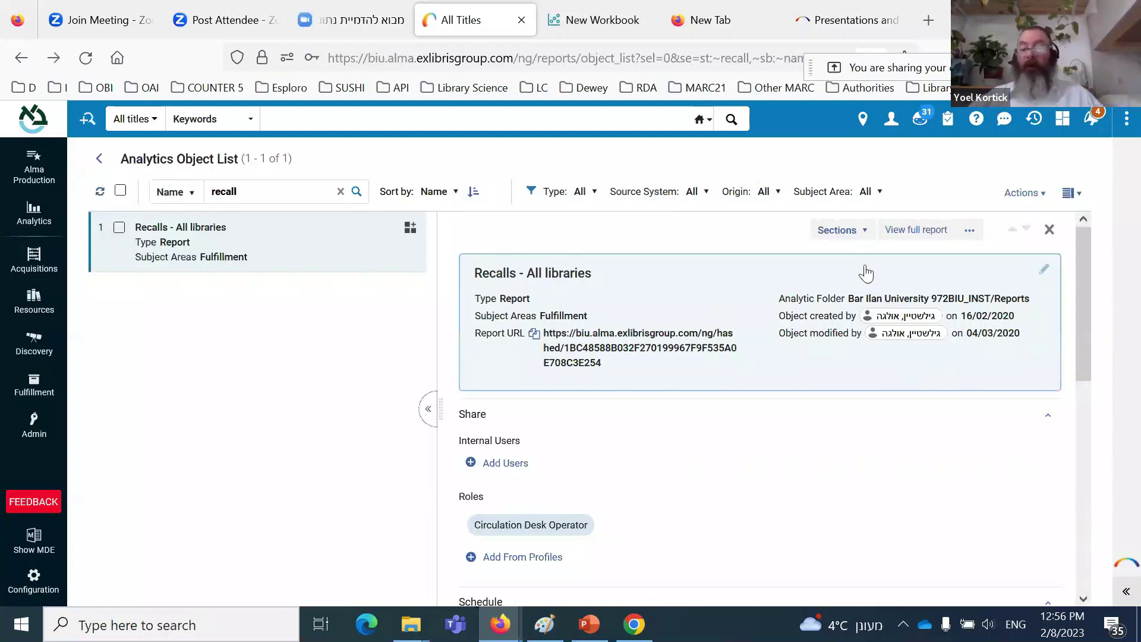
click(916, 230)
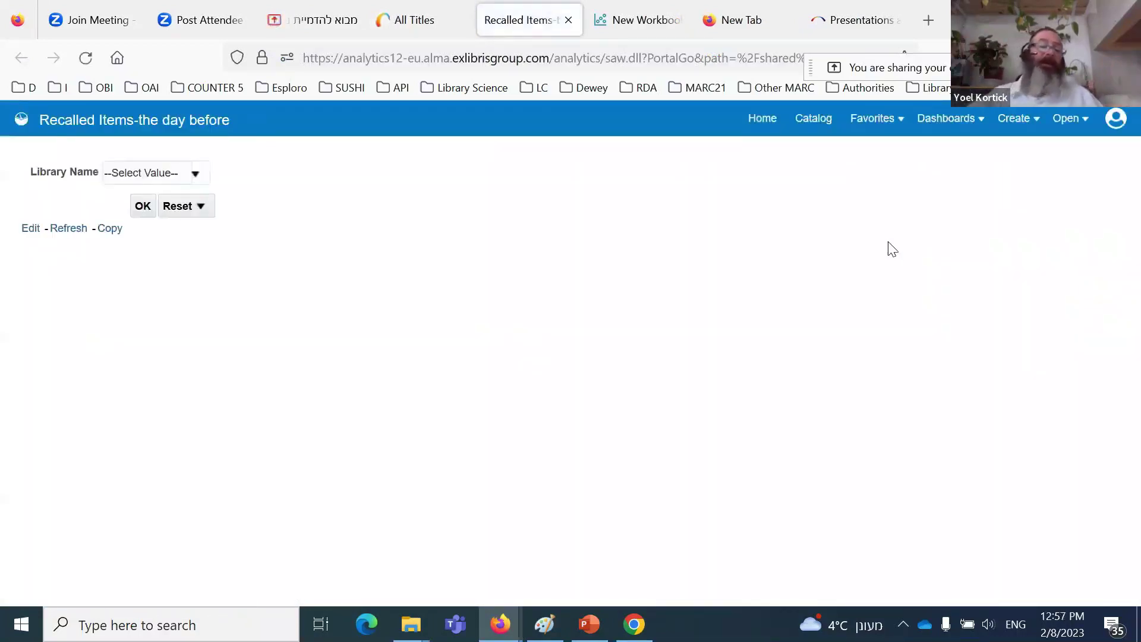
Step: Run the Recalled Items-the day before report with Library Name set to Central Library
click(195, 174)
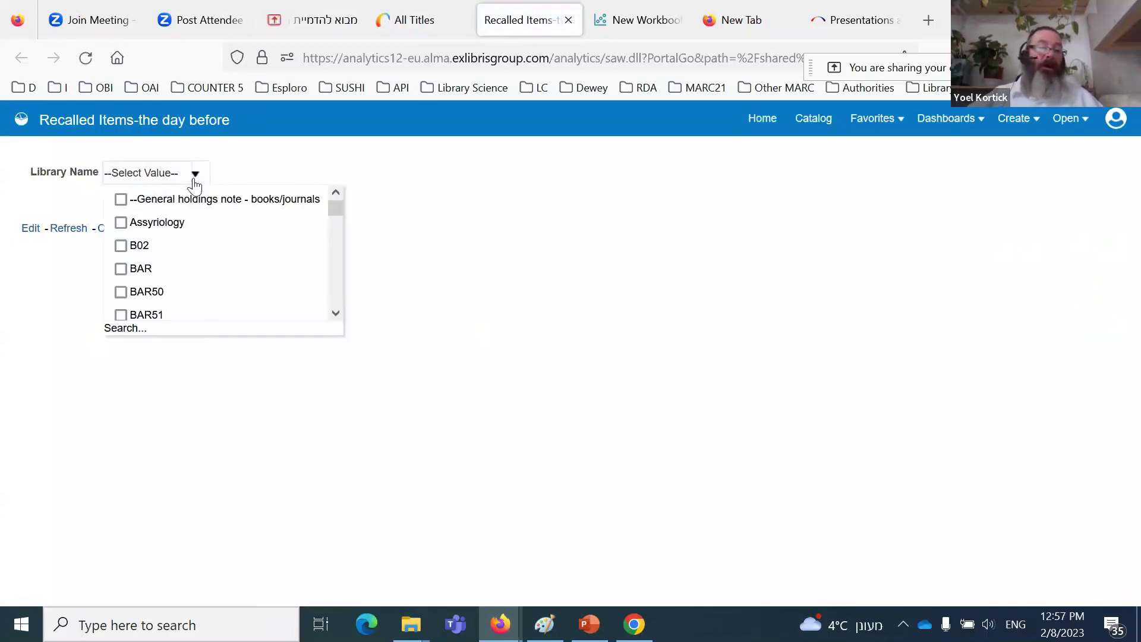
scroll(184, 267, down, 3)
click(122, 242)
click(133, 206)
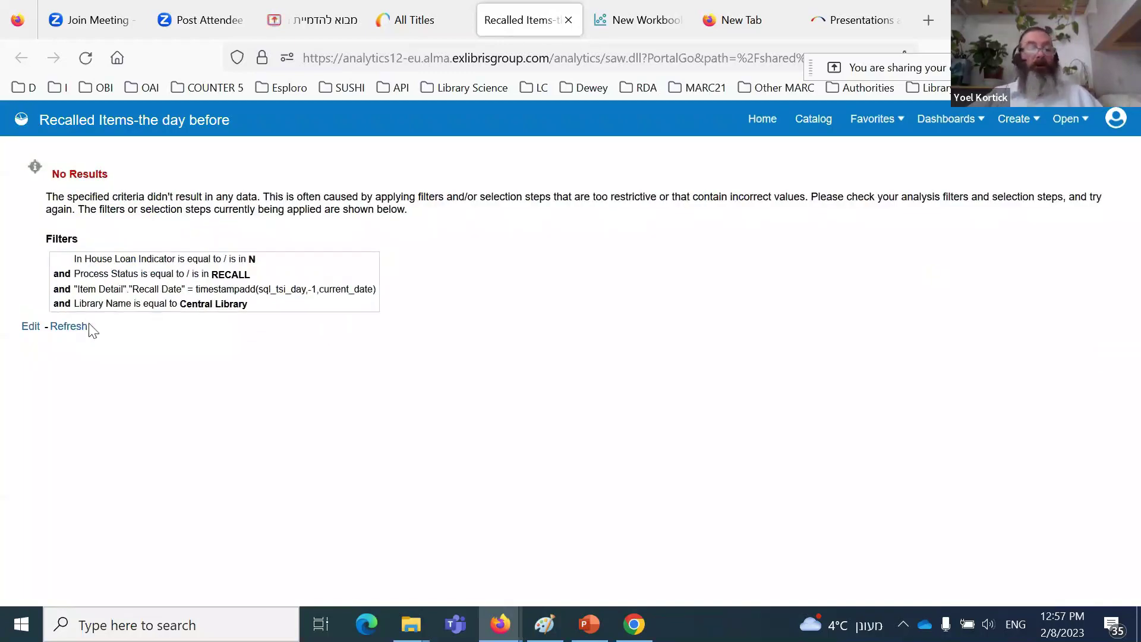
Step: Open the recalled items analysis for editing to view its results without the library prompt, and return to the Analytics Object List
click(31, 328)
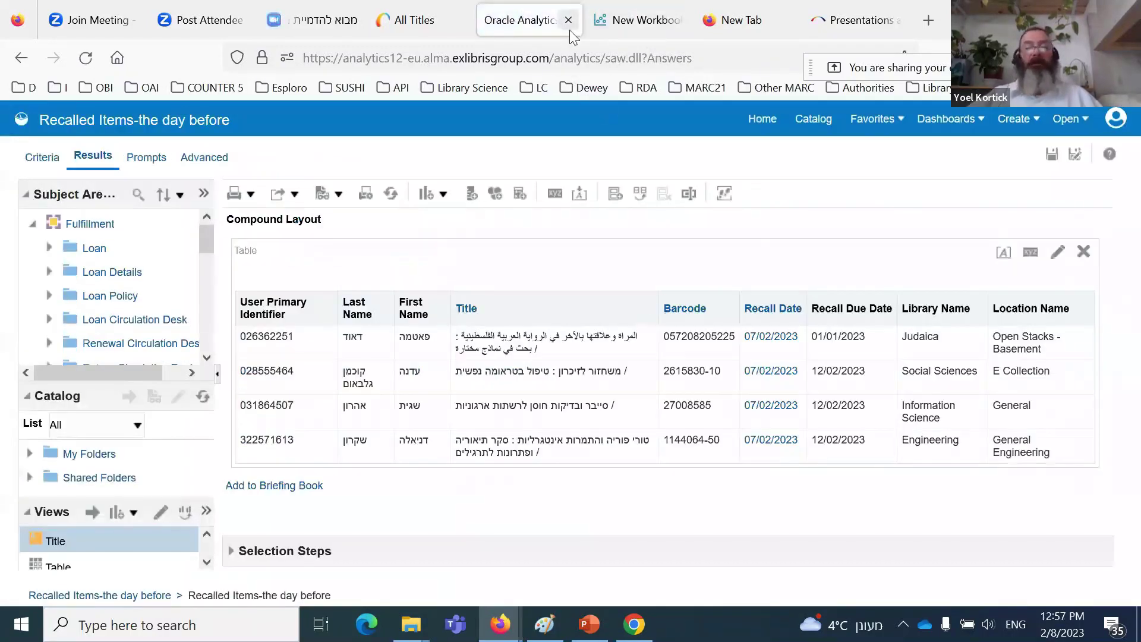
click(416, 21)
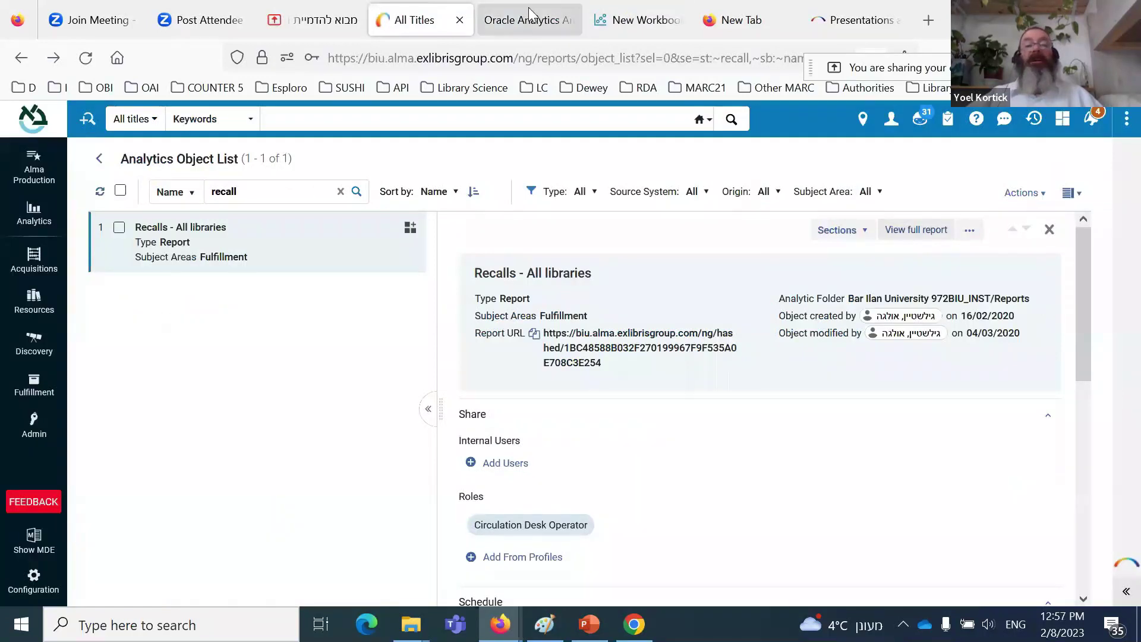
click(532, 19)
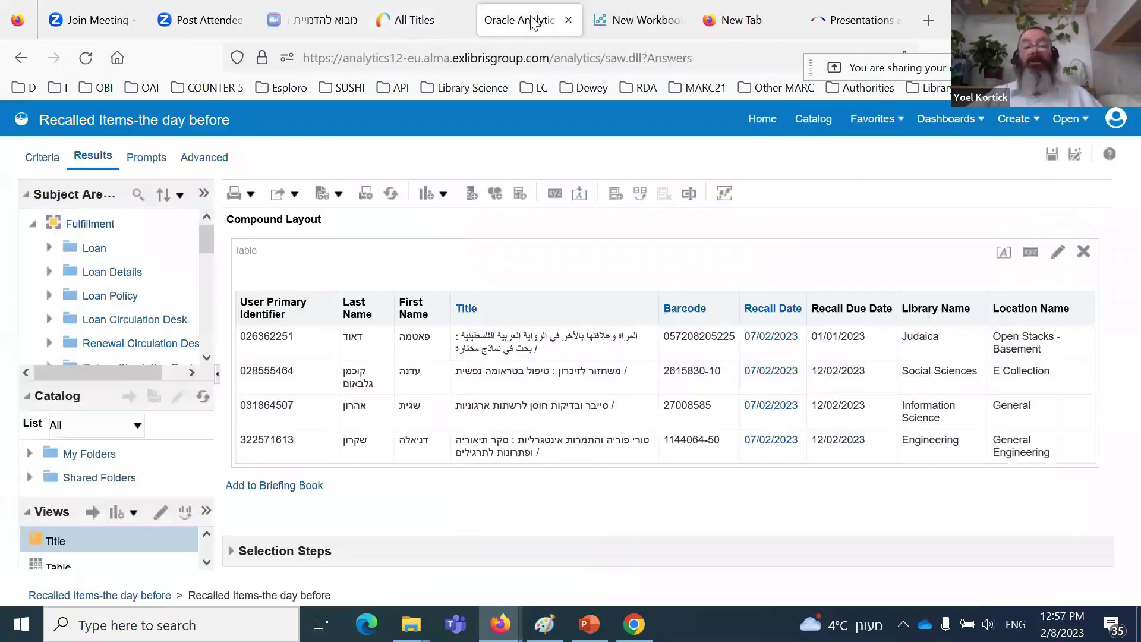
click(425, 26)
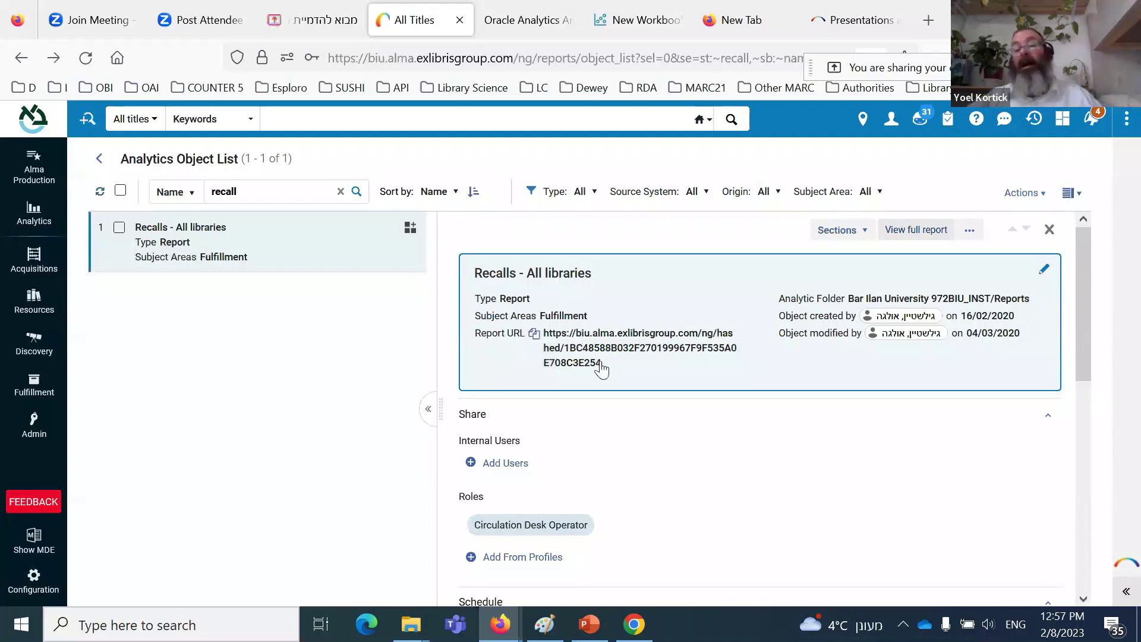
Step: Copy the Recalls - All libraries report URL and open it in a new browser tab
click(534, 334)
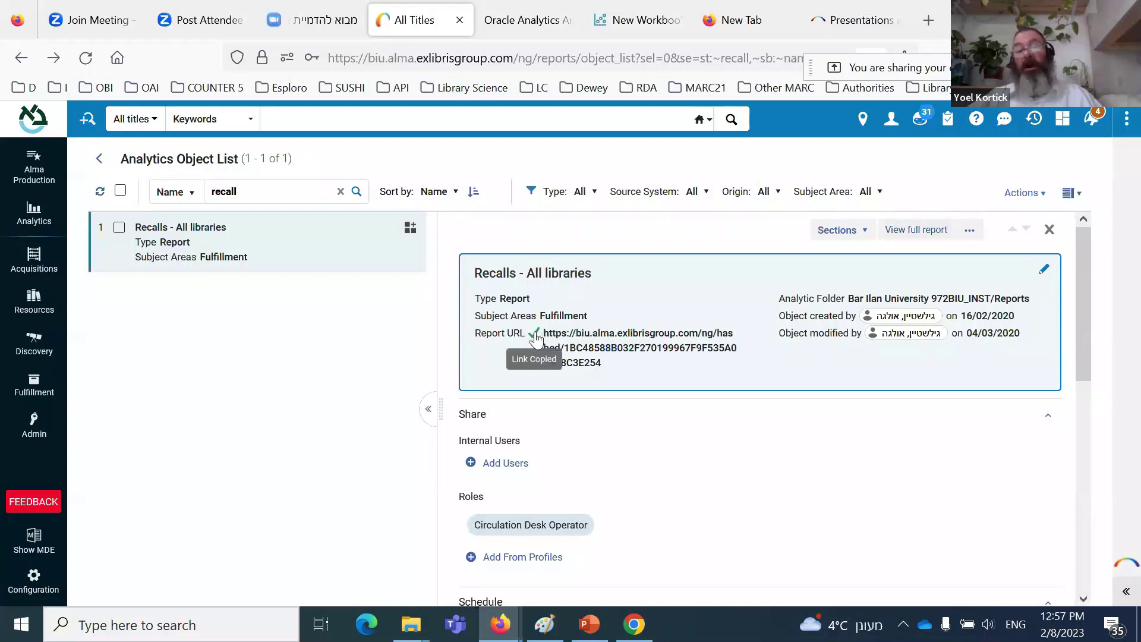
click(929, 20)
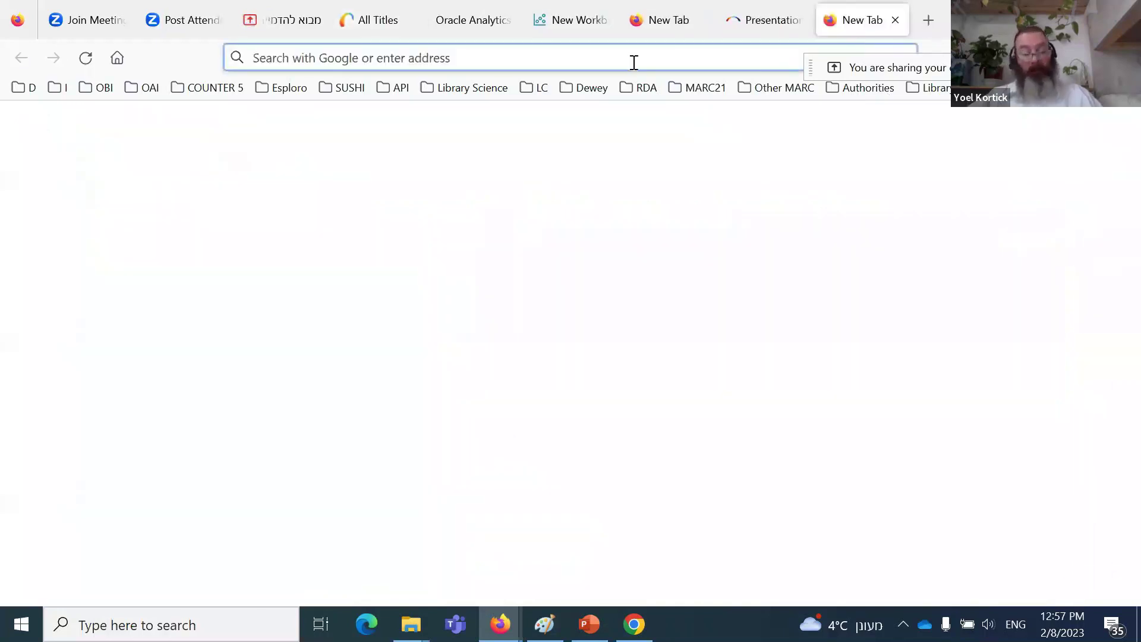
key(ctrl+v)
key(Return)
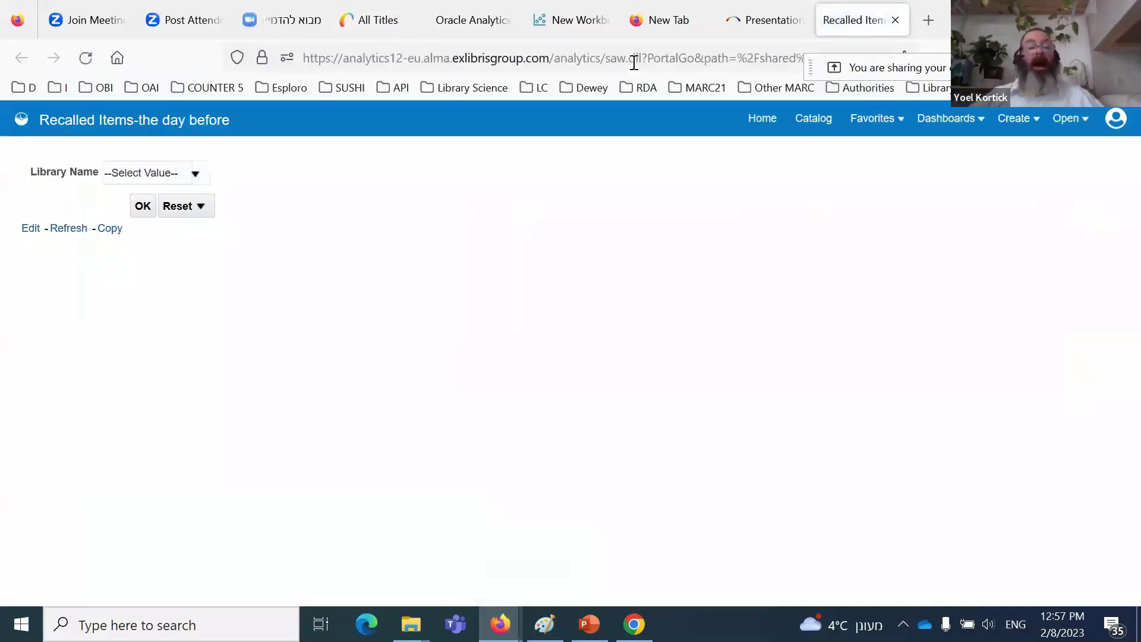
Step: Select WO, The Institute for Advanced Torah Studies, Students Assoc. Loans, Social Sciences, Resource Sharing Library and Psychology for the Library Name prompt
click(201, 173)
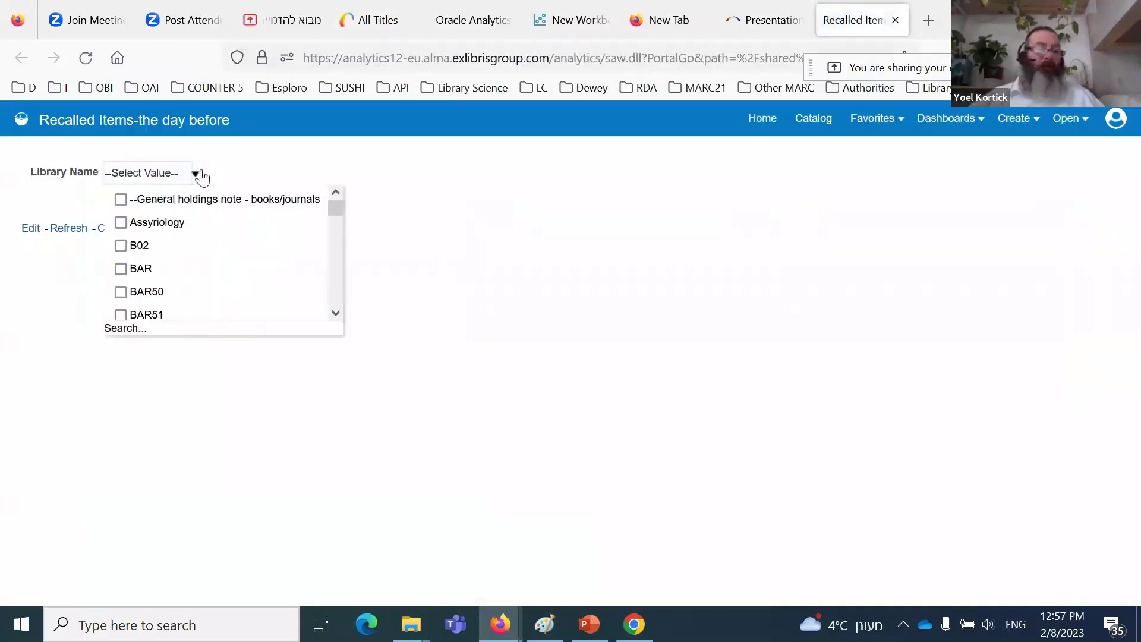
scroll(187, 255, down, 5)
scroll(187, 257, down, 3)
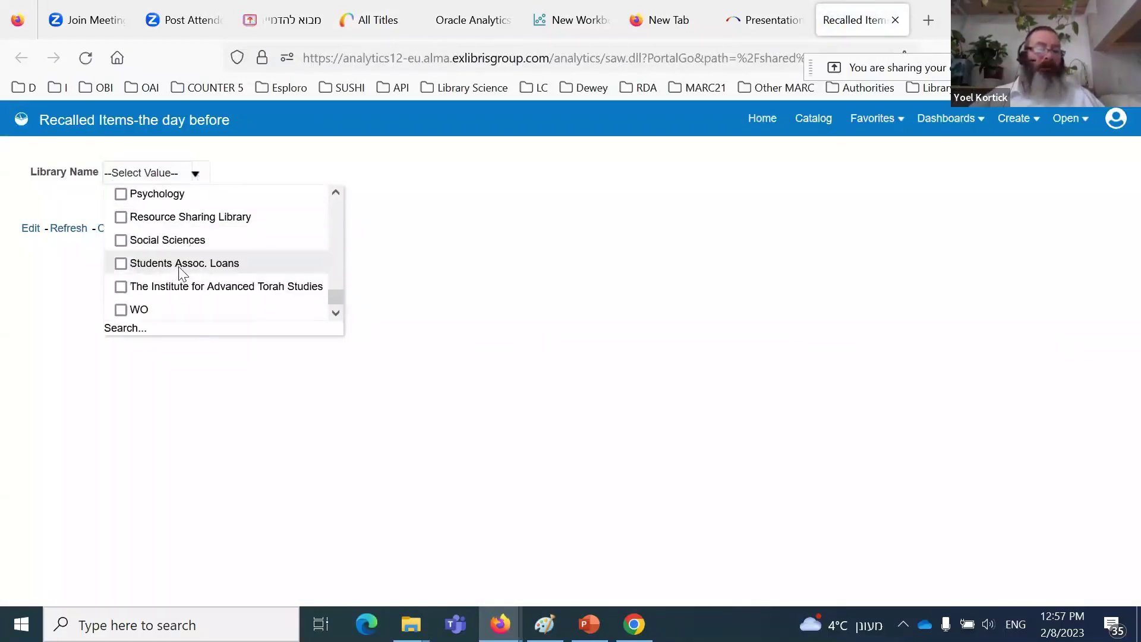
click(121, 309)
click(121, 286)
click(121, 263)
click(121, 240)
click(120, 216)
click(120, 193)
scroll(121, 238, up, 3)
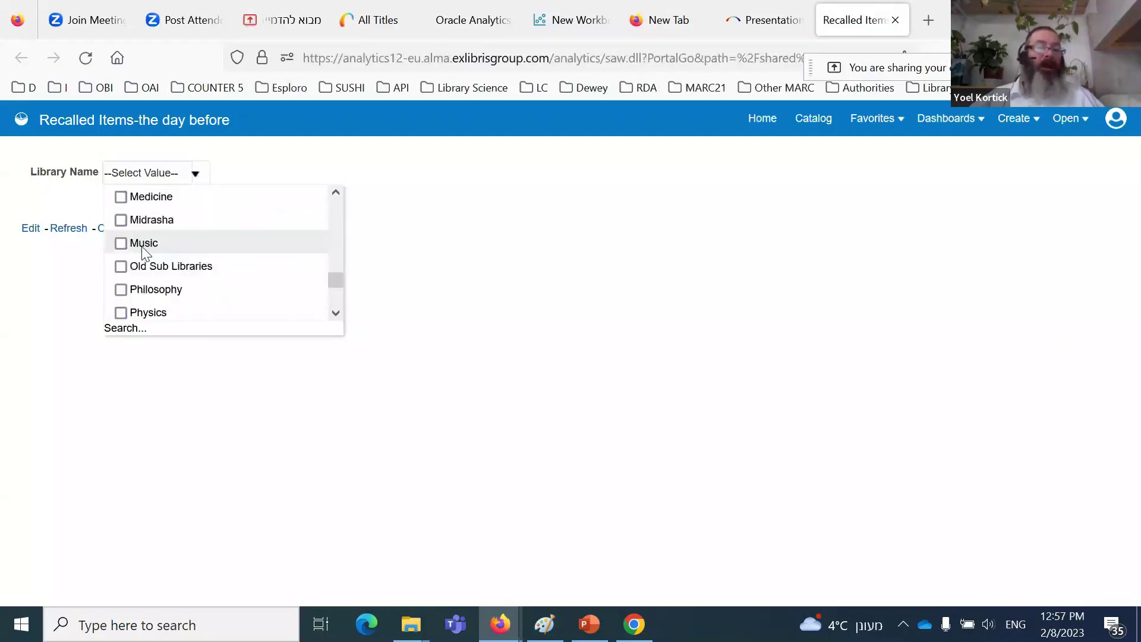
Step: Add further libraries, including Physics, Music, Midrasha, Medicine, Ladino, Judaica and Information Science, to the Library Name selection and run the report
click(121, 313)
click(121, 243)
click(120, 220)
click(121, 197)
scroll(152, 240, up, 1)
click(155, 245)
click(158, 222)
click(159, 199)
scroll(163, 245, up, 1)
scroll(163, 245, up, 3)
click(120, 249)
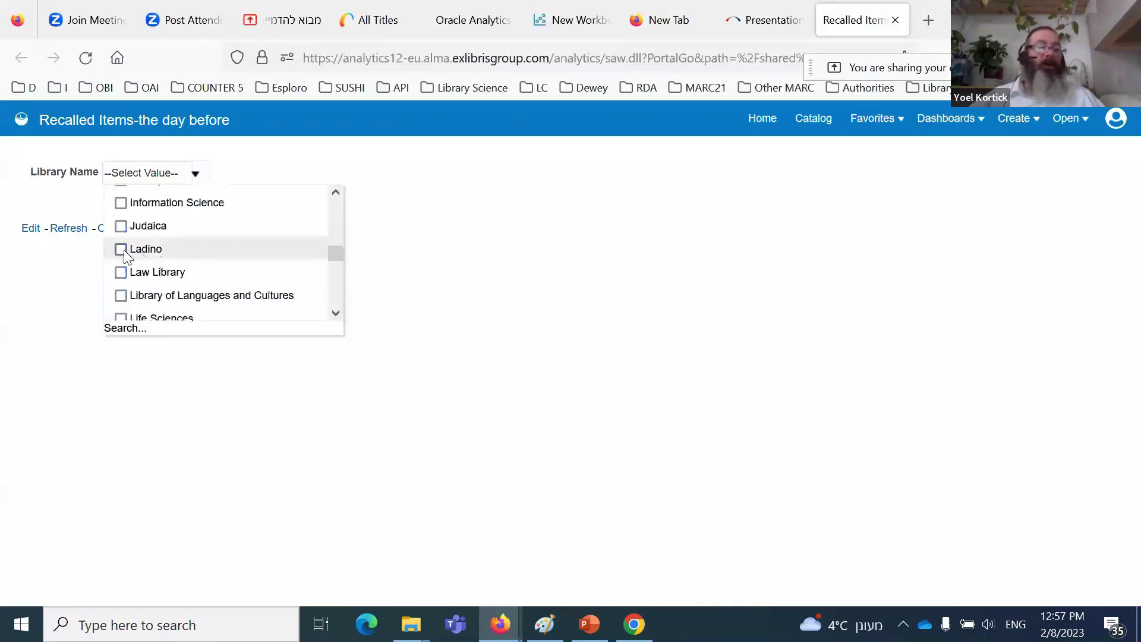
click(121, 226)
click(121, 203)
click(46, 277)
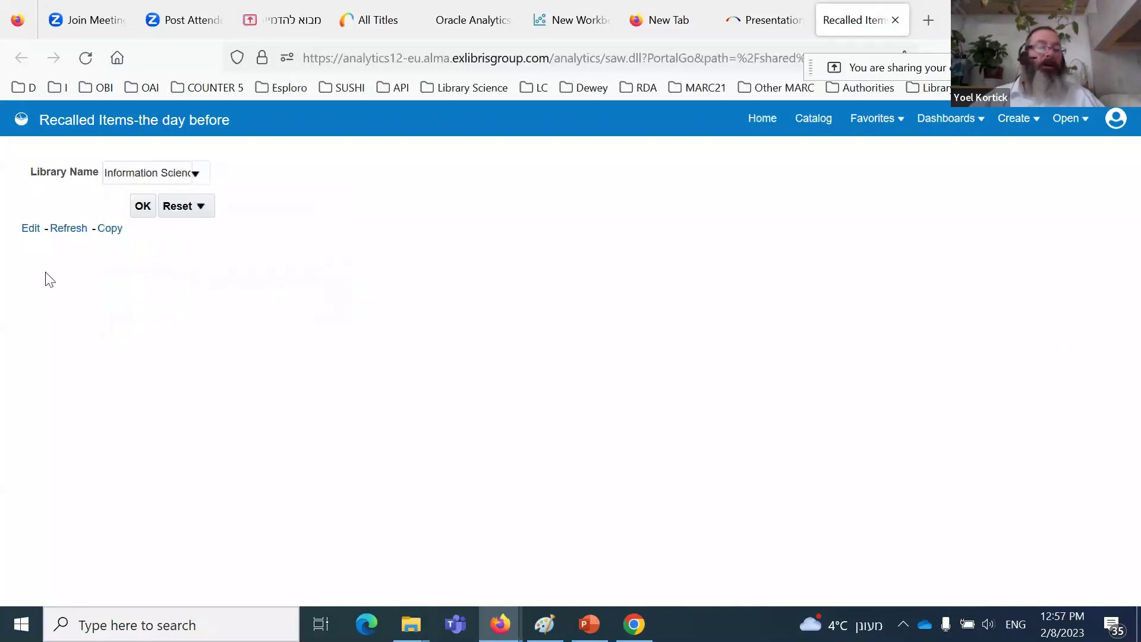
click(143, 206)
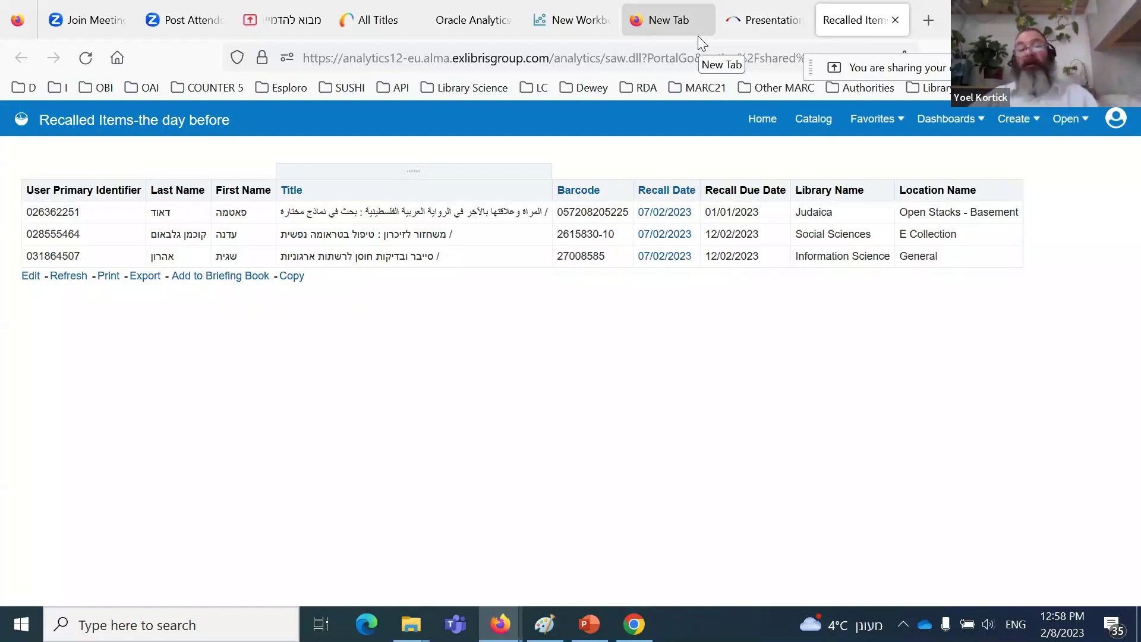
click(575, 22)
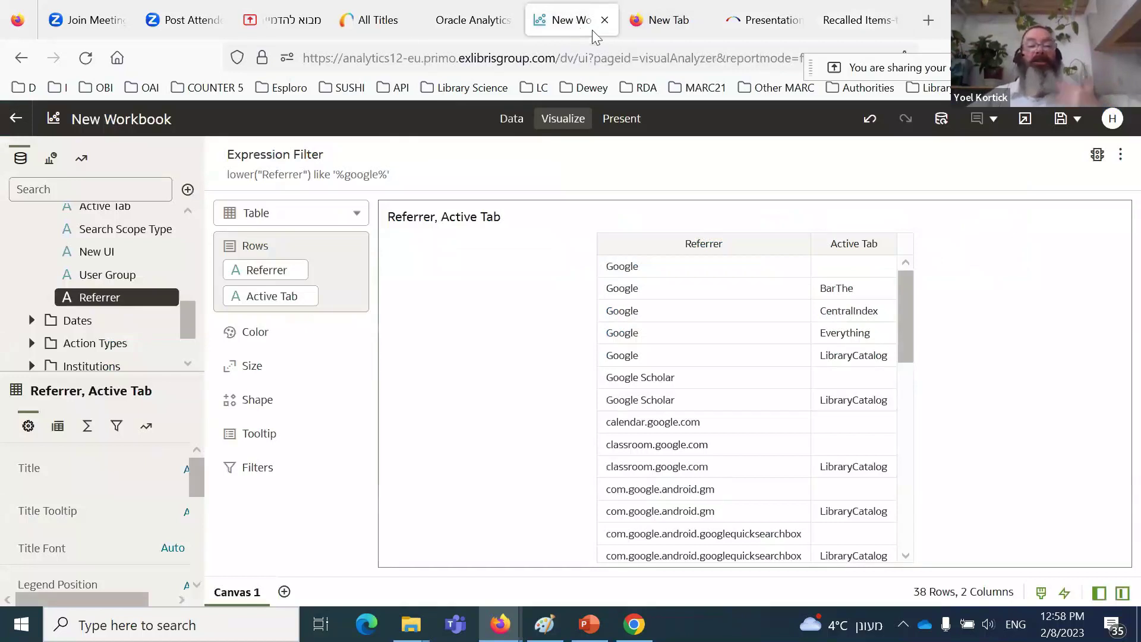
click(287, 24)
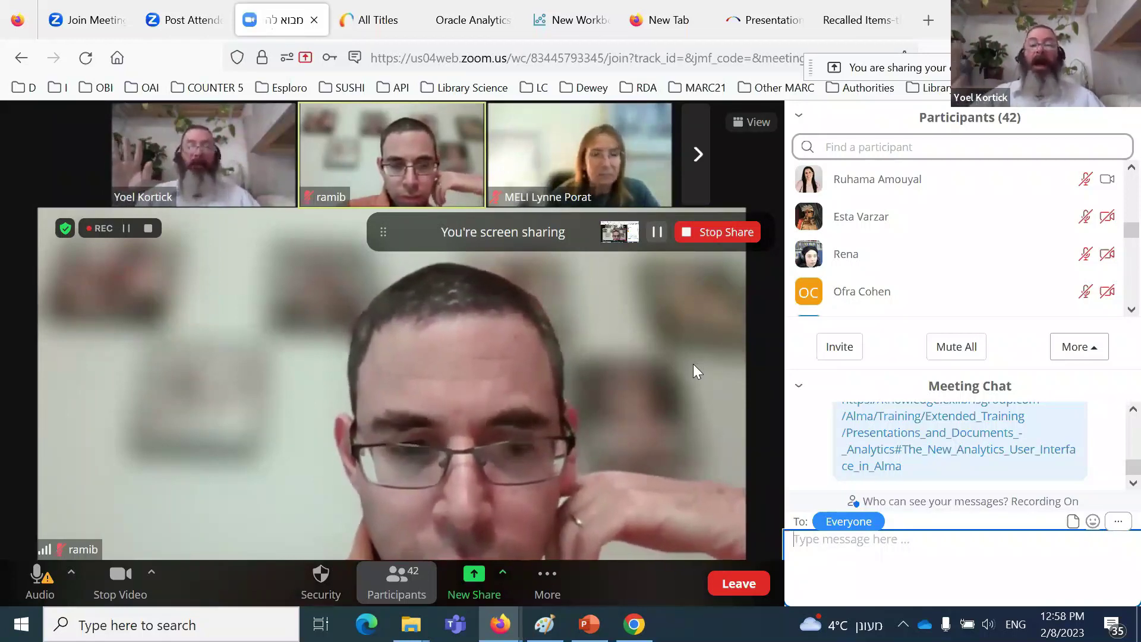
click(856, 20)
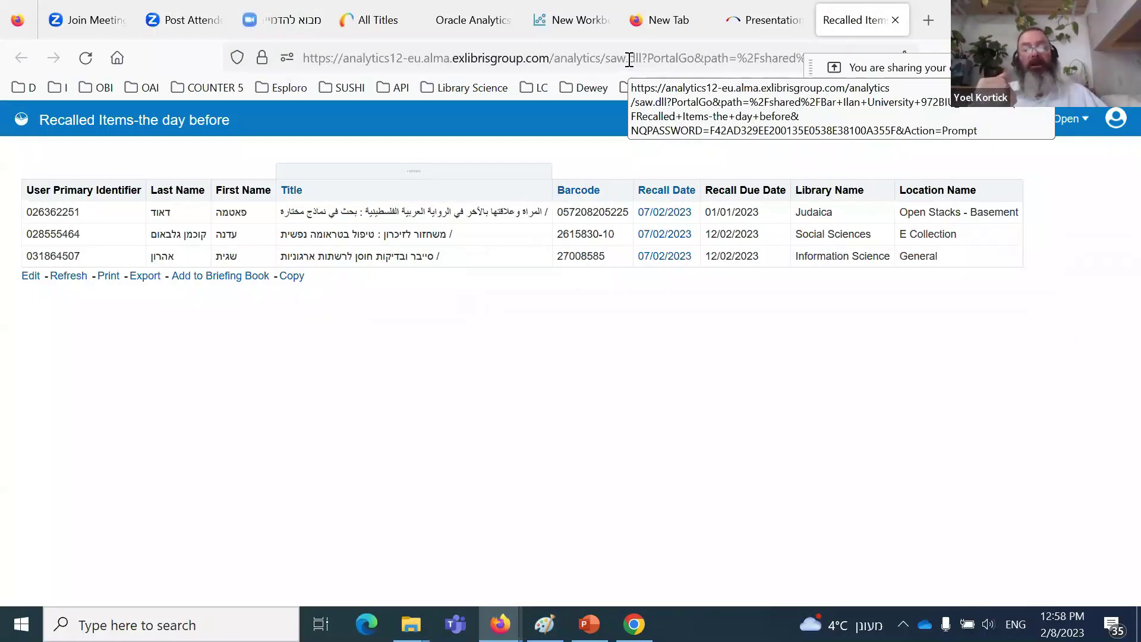
click(373, 19)
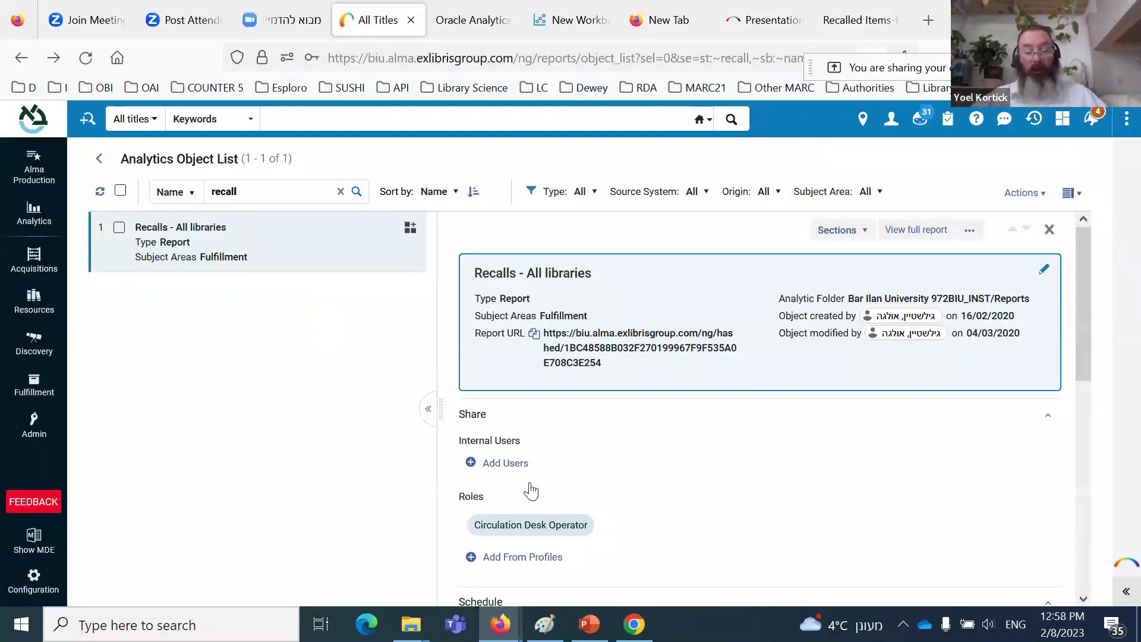
Step: Switch to Chrome and open the copied report URL in a new tab, where no session for that institution is active
click(637, 629)
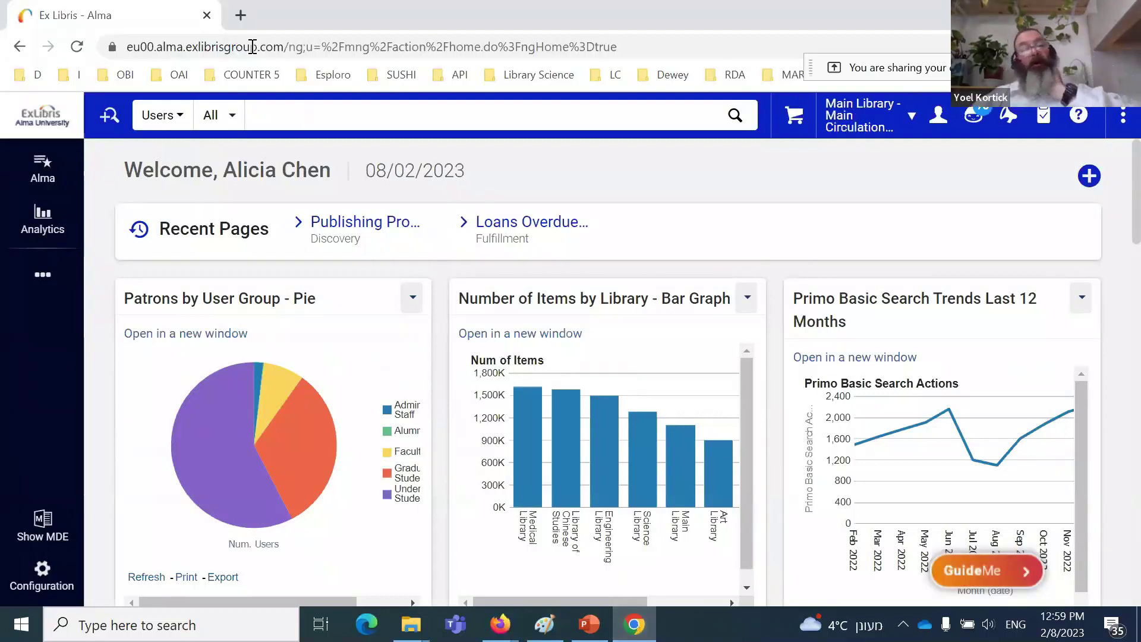
click(241, 15)
key(ctrl+v)
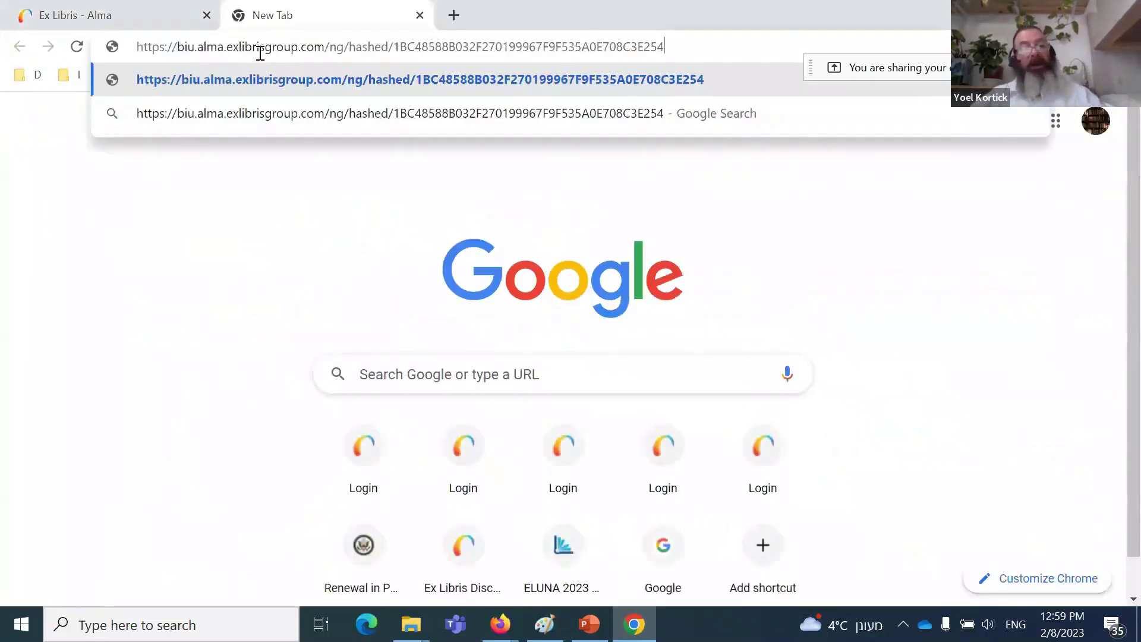
key(Return)
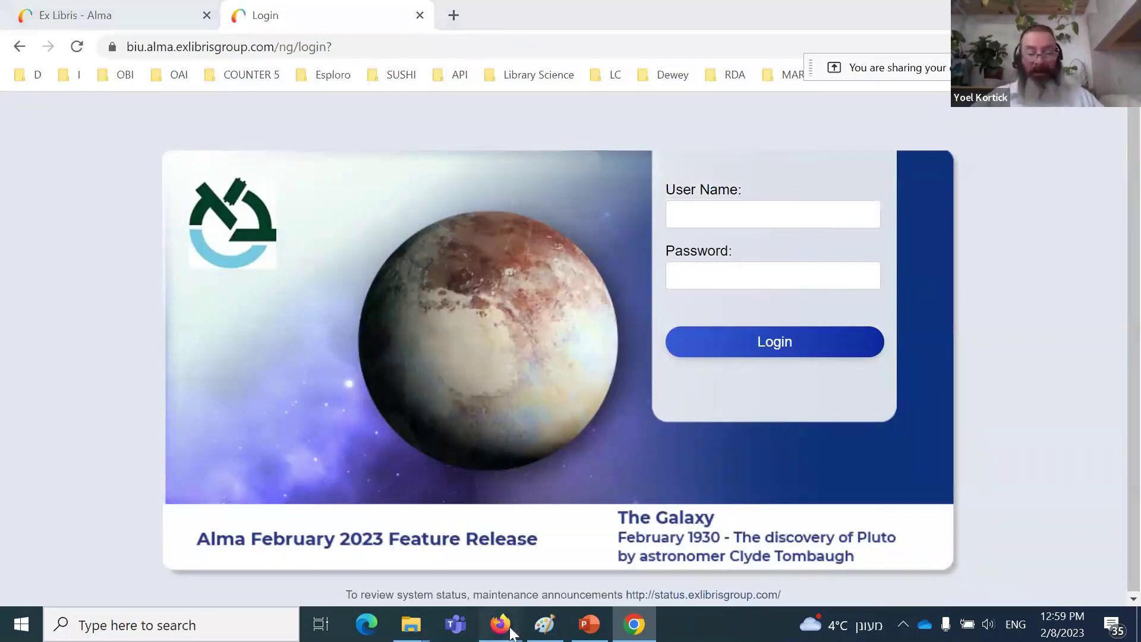
Step: Switch back to Firefox and open the copied report URL in another new tab
mouse_move(501, 618)
click(460, 572)
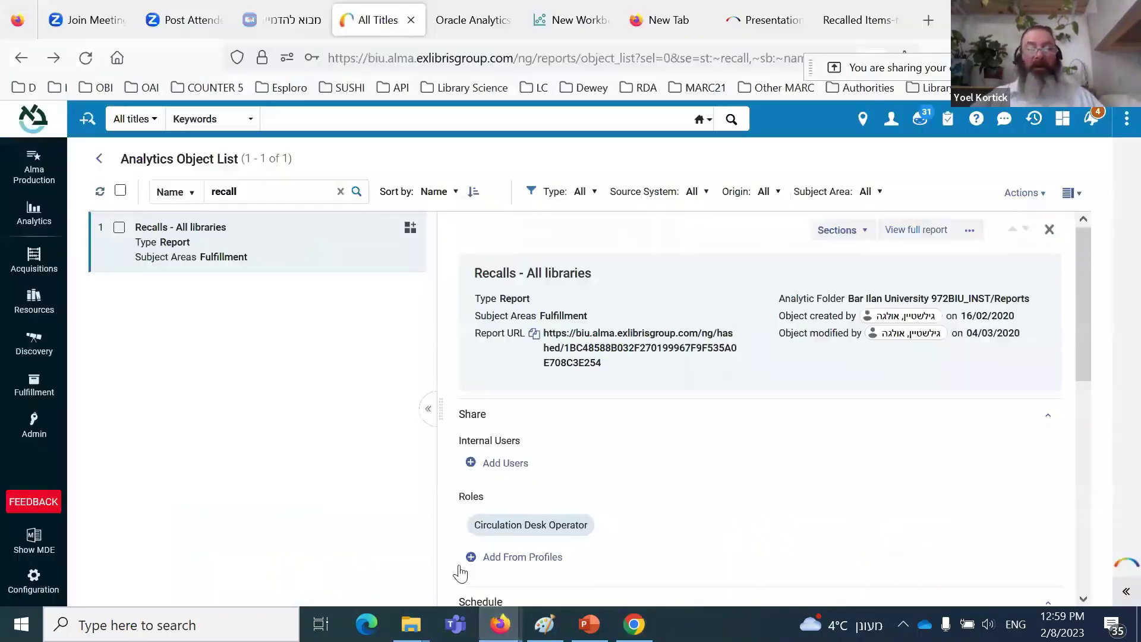
click(928, 21)
text(https://bu.alma.exlibrisgroup.com/ng/hashed/18C48588B032F270199907F9F535A8E70BC3E254)
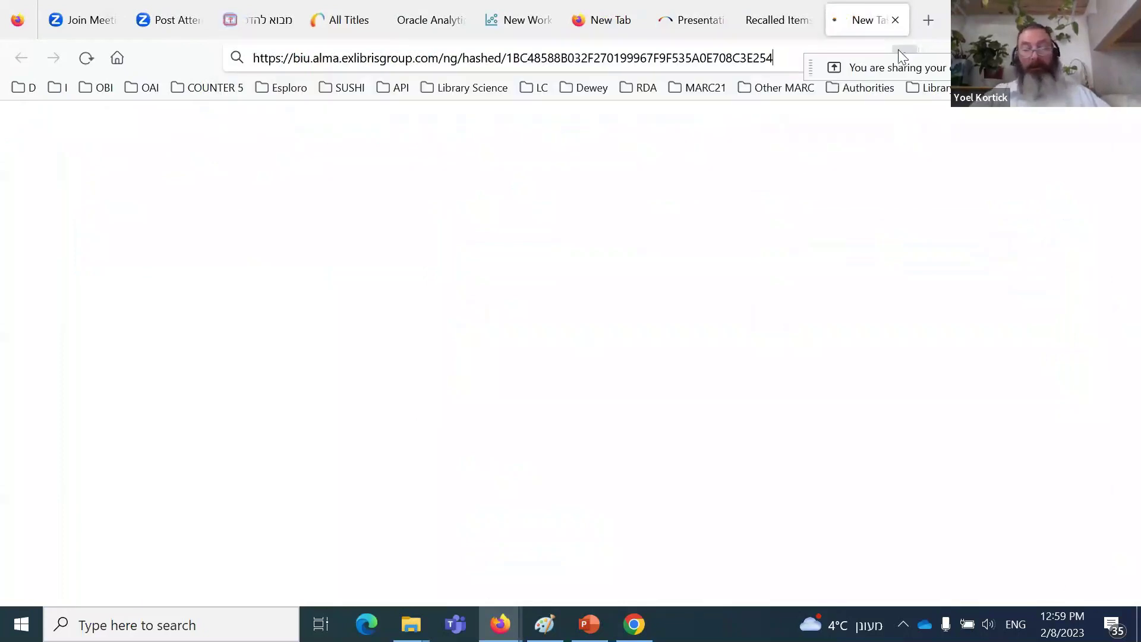
key(Return)
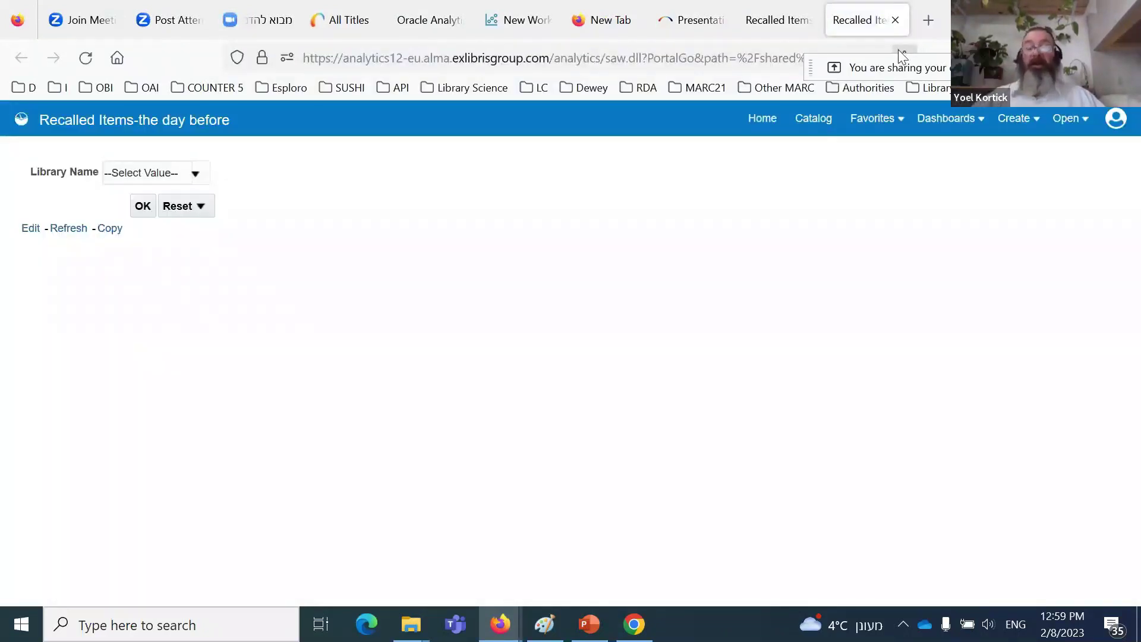
Step: Return to the Analytics Object List in Alma and show the Analytics menu options
click(606, 22)
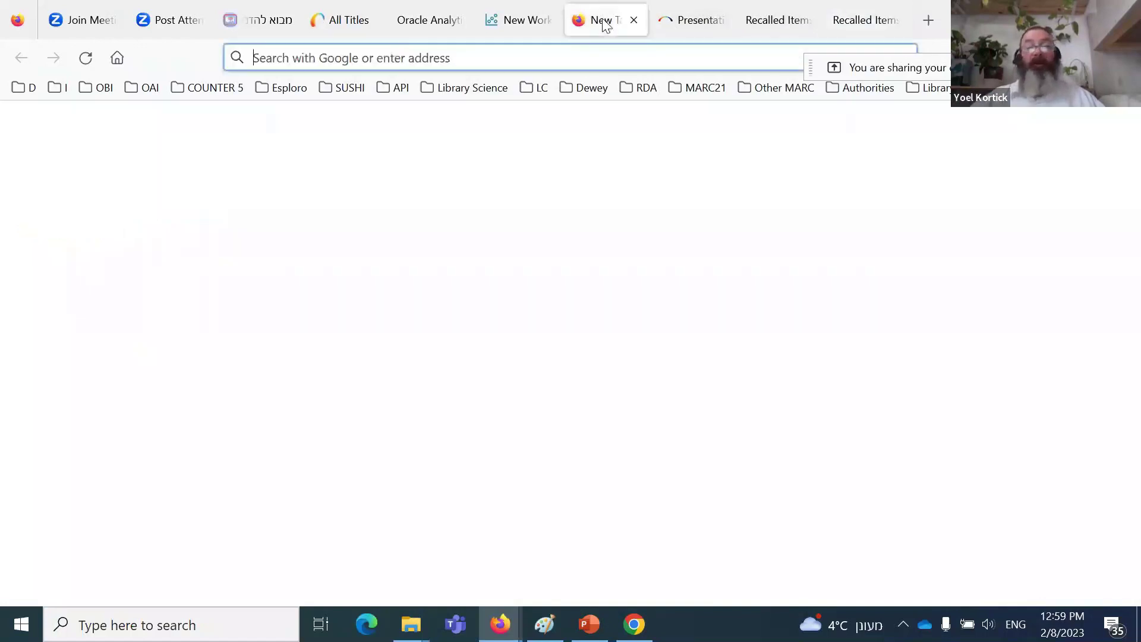
click(537, 20)
click(423, 25)
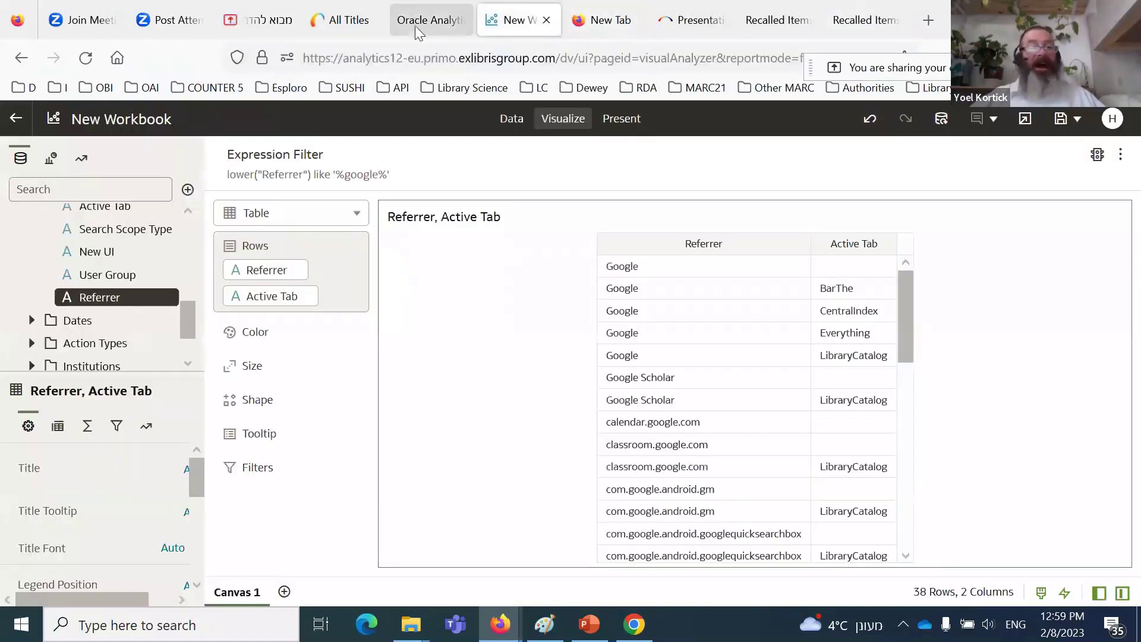
click(344, 19)
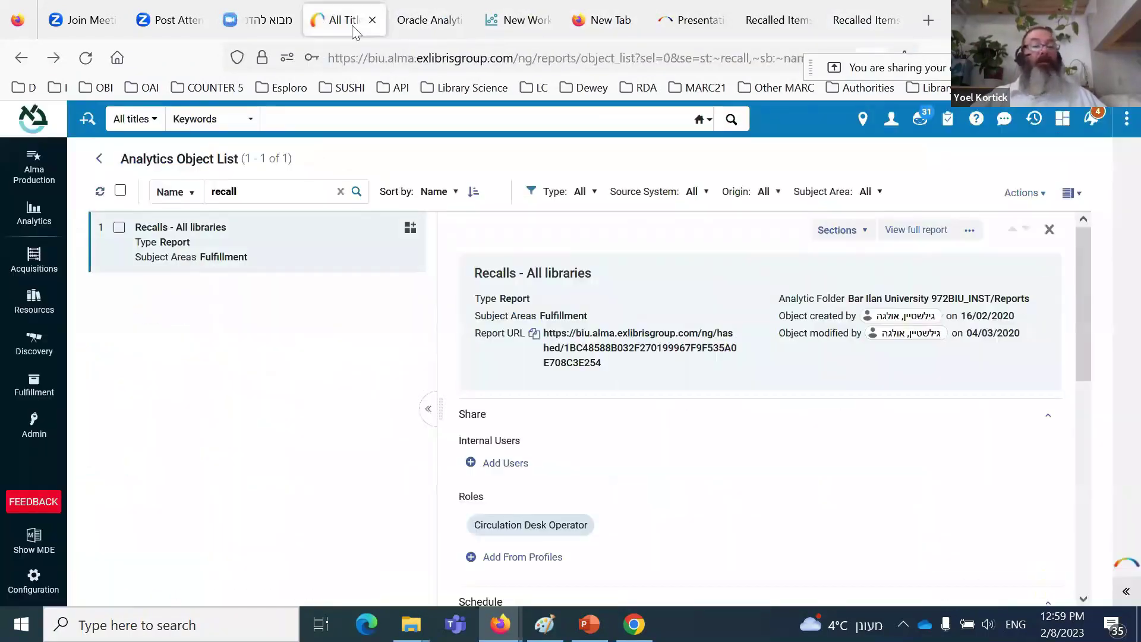
click(34, 214)
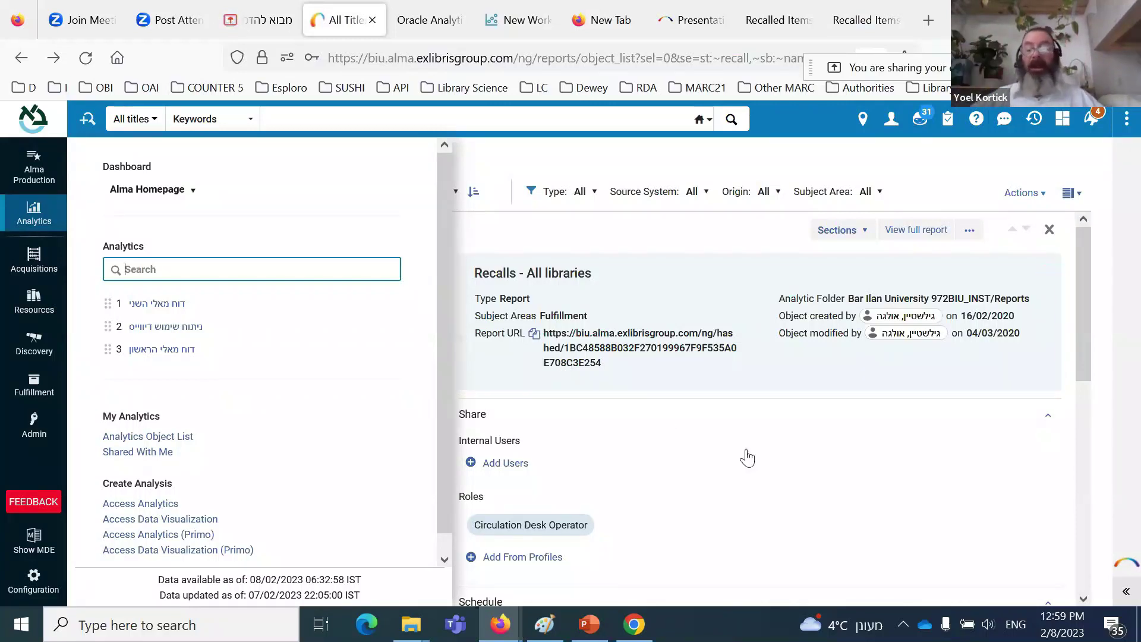
Step: Turn on Schedule Report in the Schedule section of Recalls - All libraries
scroll(755, 455, down, 3)
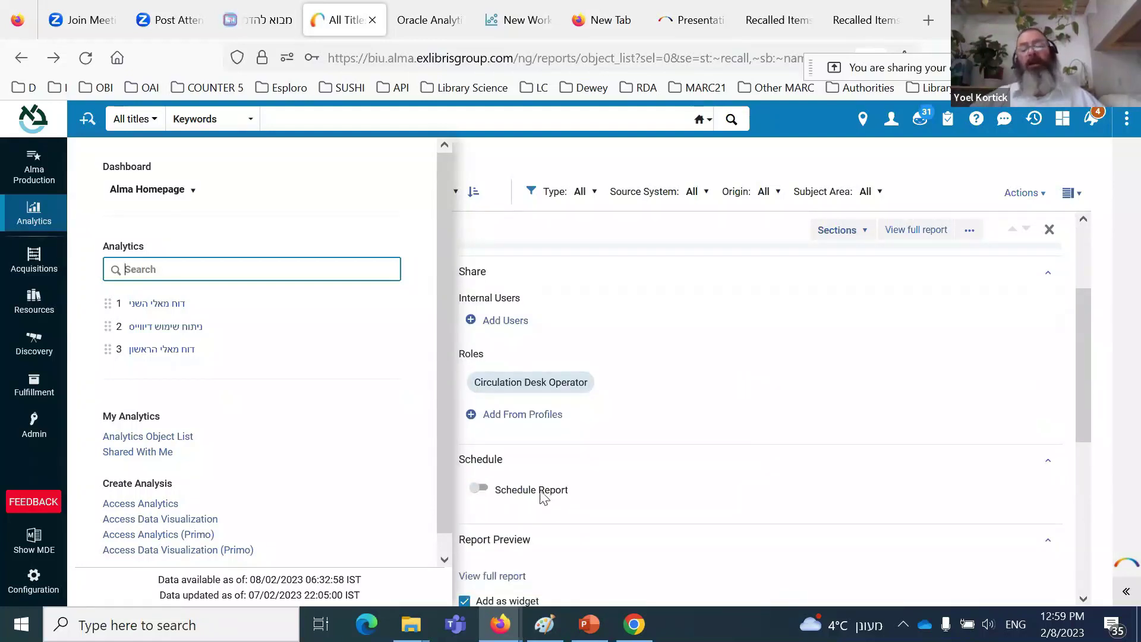
scroll(542, 498, down, 3)
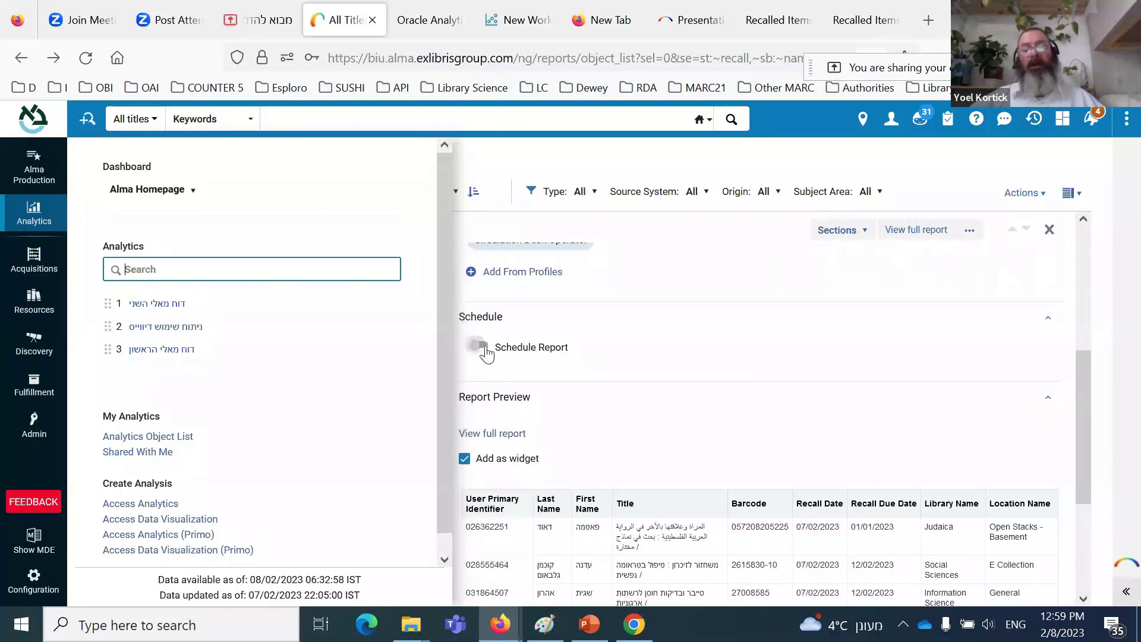
click(484, 348)
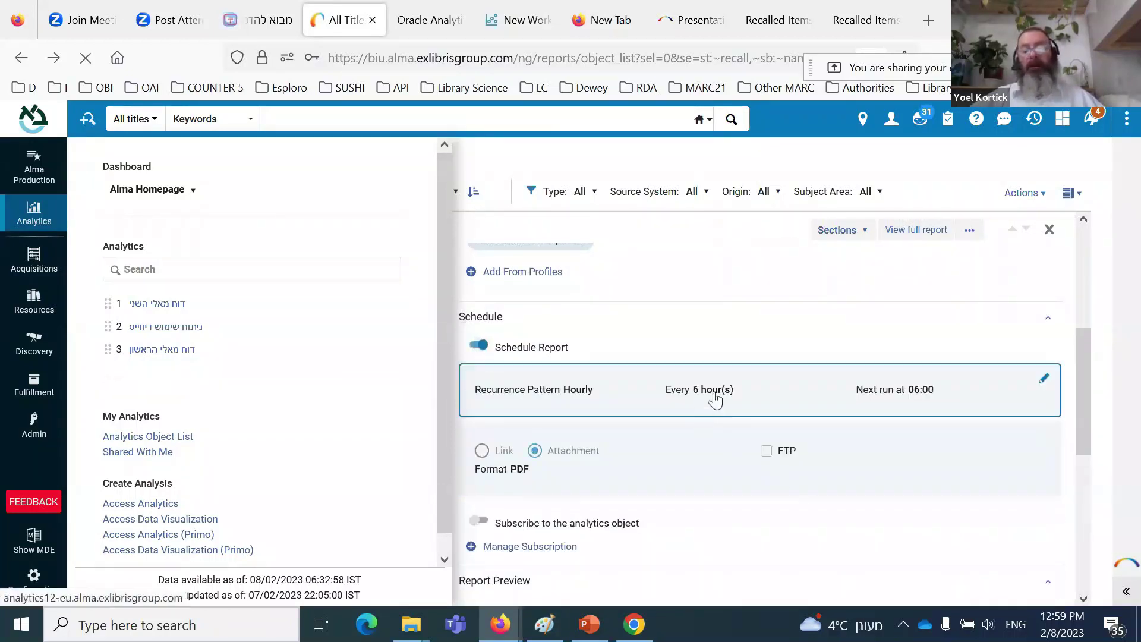
Step: Open the schedule of Recalls - All libraries for editing and look over the recurrence pattern choices
click(582, 391)
click(532, 438)
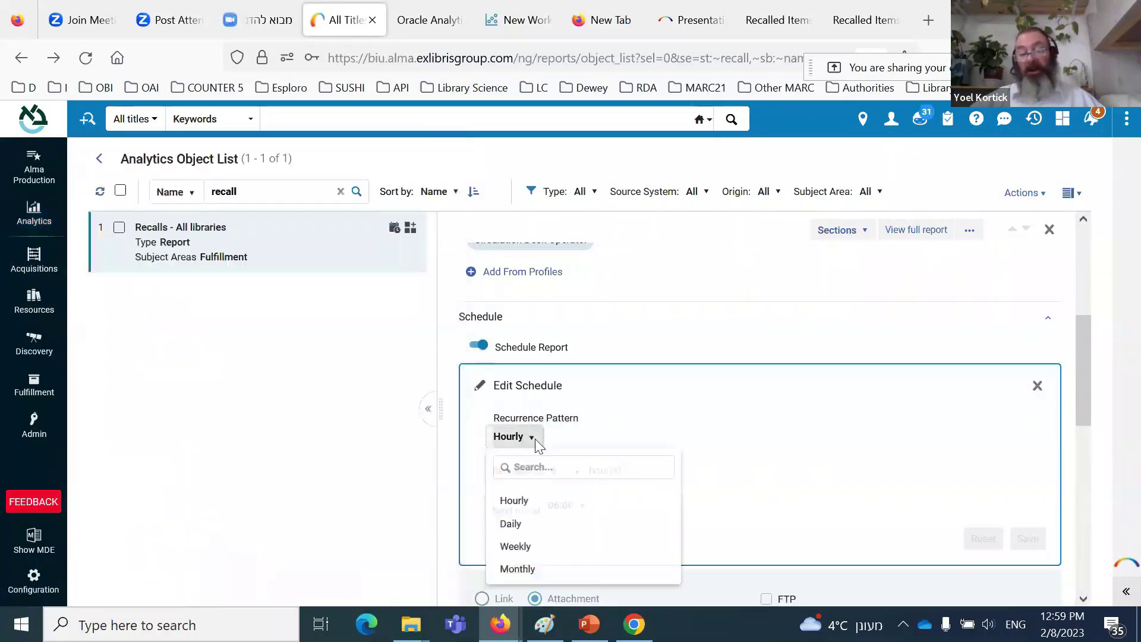
click(742, 412)
Step: Look through the available hour intervals for the hourly recurrence, keeping the current selection
click(552, 473)
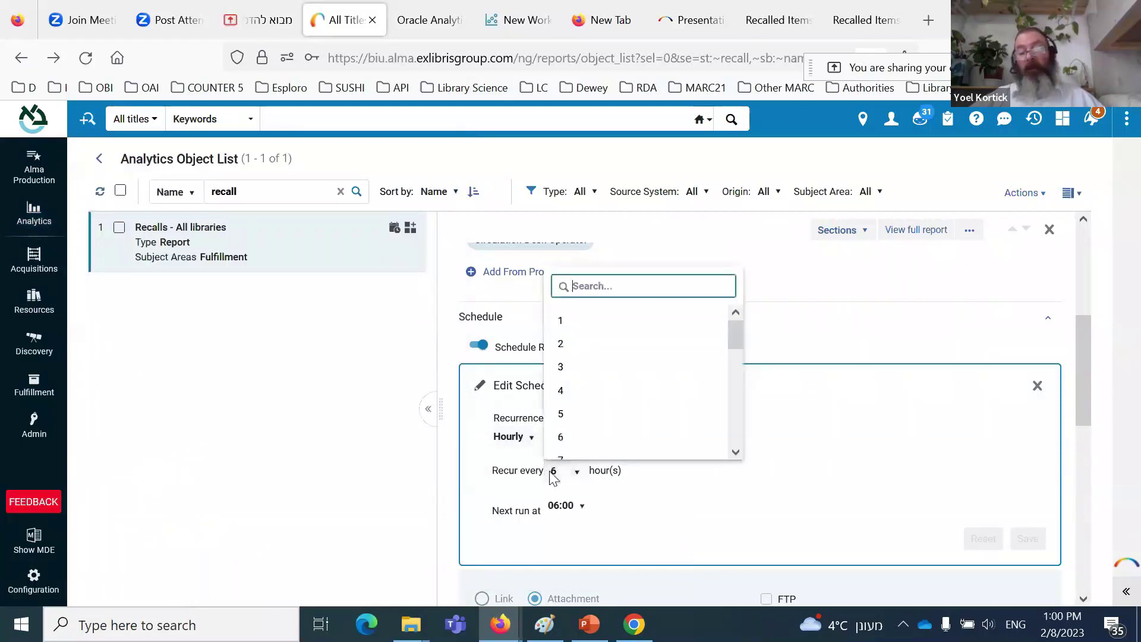
scroll(611, 408, down, 6)
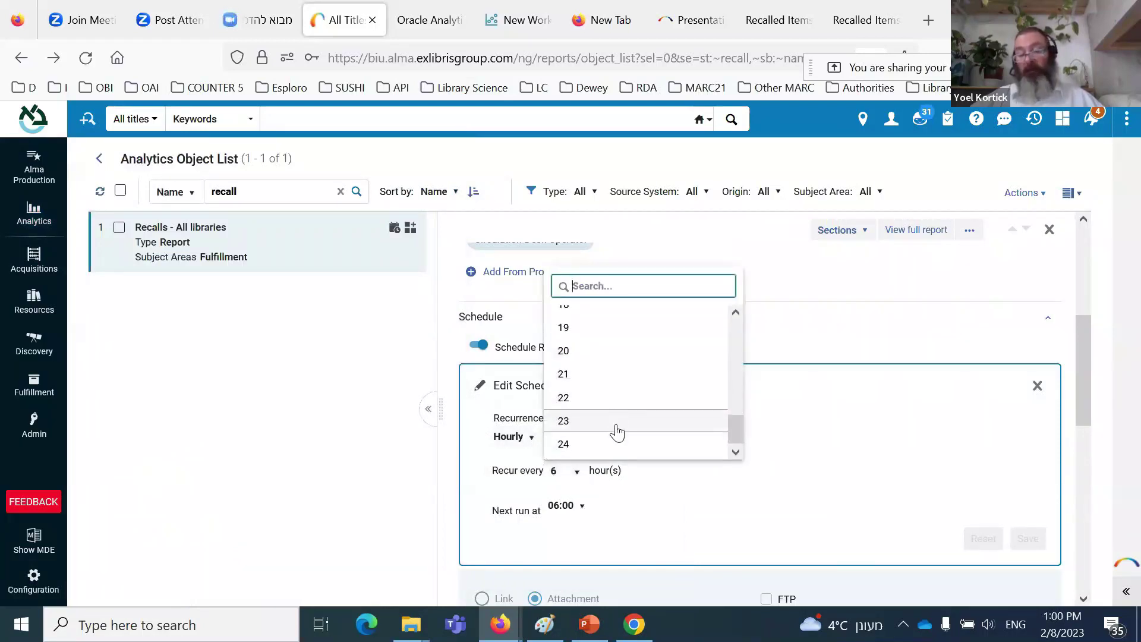
scroll(617, 434, up, 6)
scroll(617, 437, down, 6)
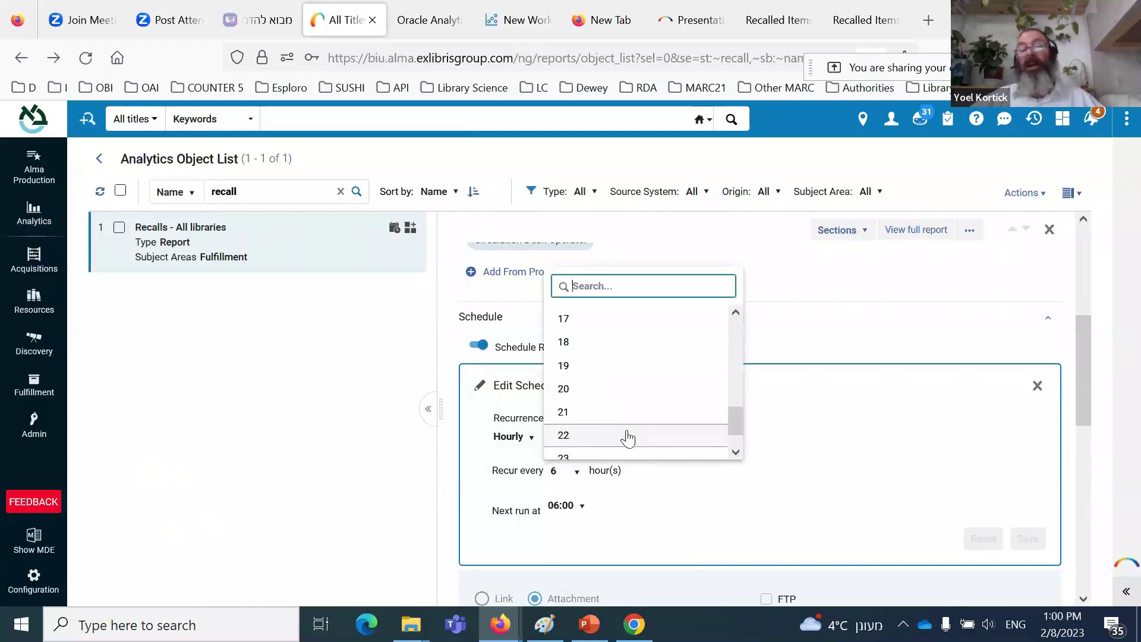
scroll(629, 438, up, 6)
scroll(637, 428, down, 6)
scroll(654, 420, up, 6)
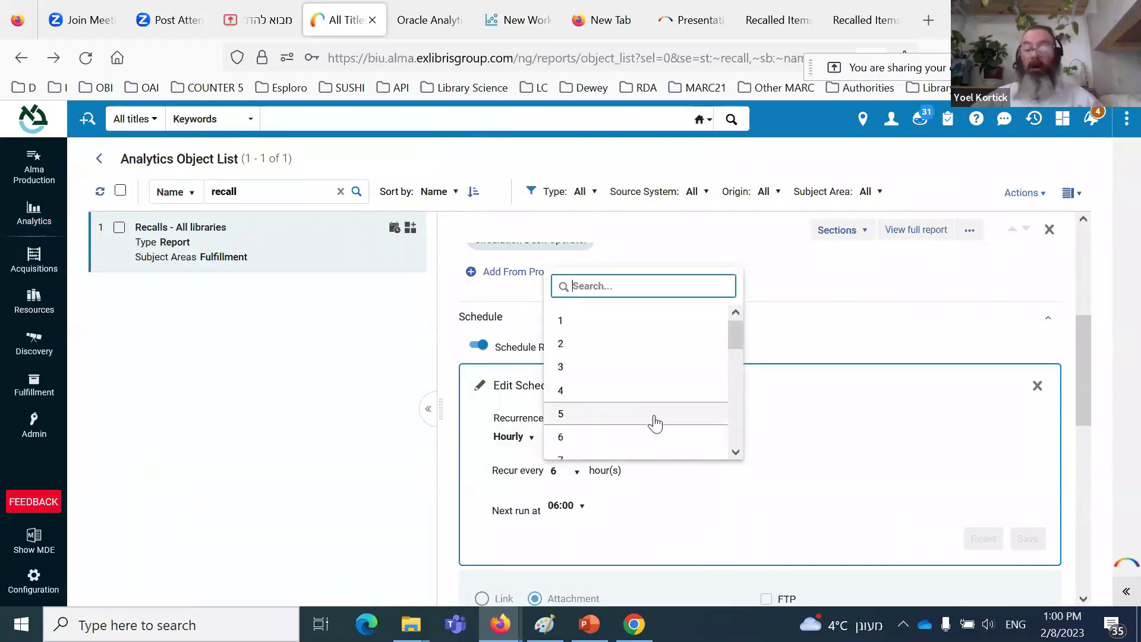
click(904, 303)
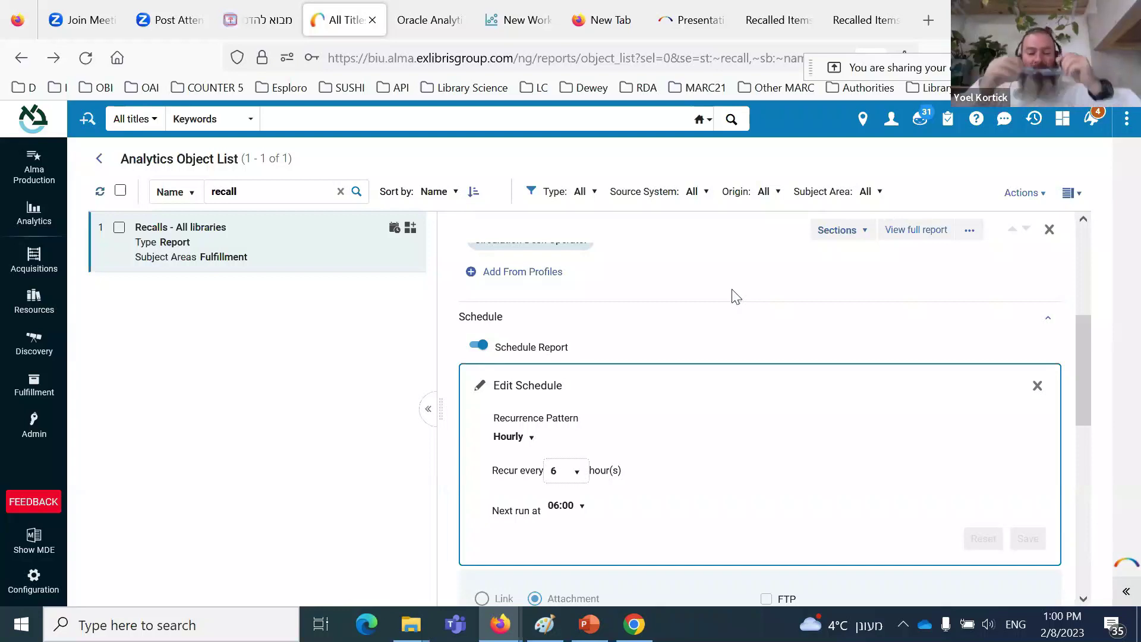
Step: Review the report preview of Recalls - All libraries, including its widget setting, and return to the report's sharing details
scroll(782, 298, down, 8)
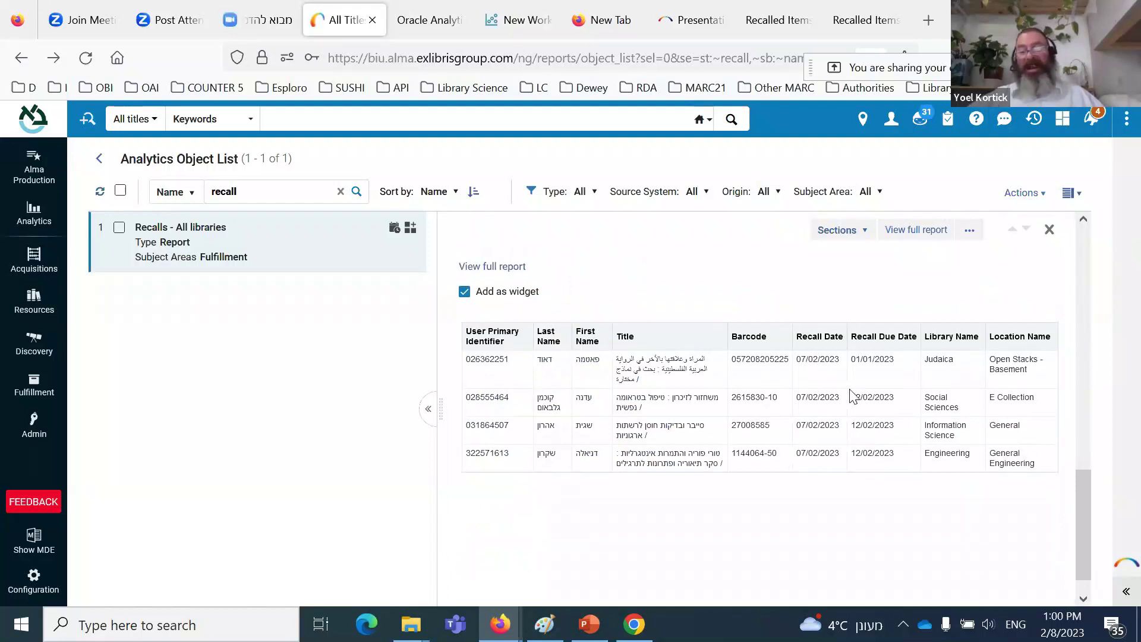
scroll(854, 396, down, 1)
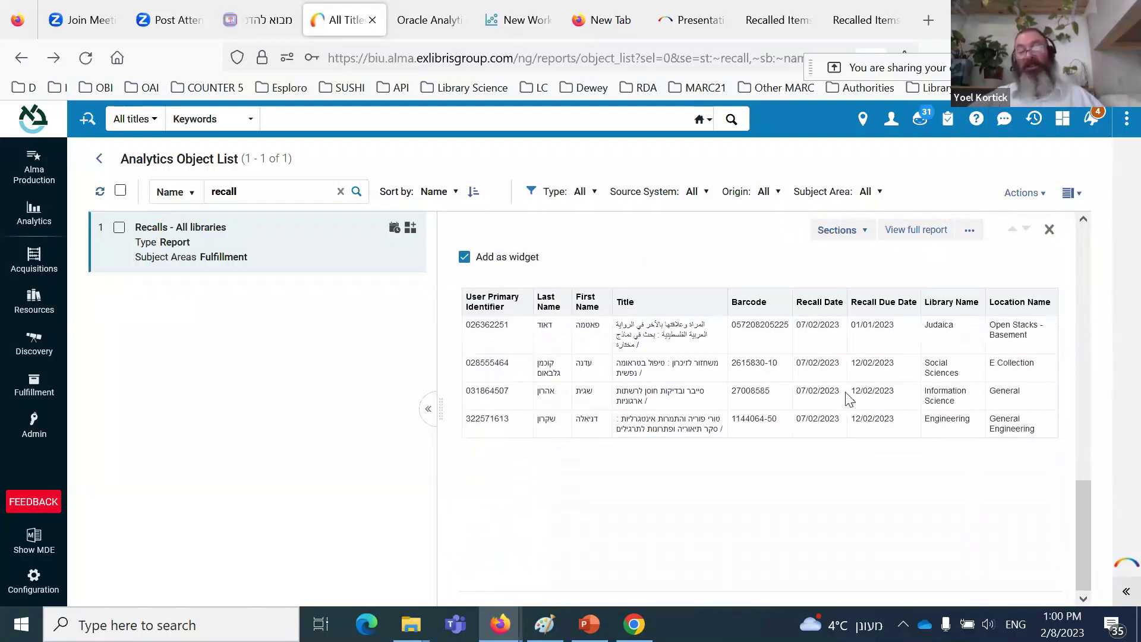
scroll(850, 400, up, 3)
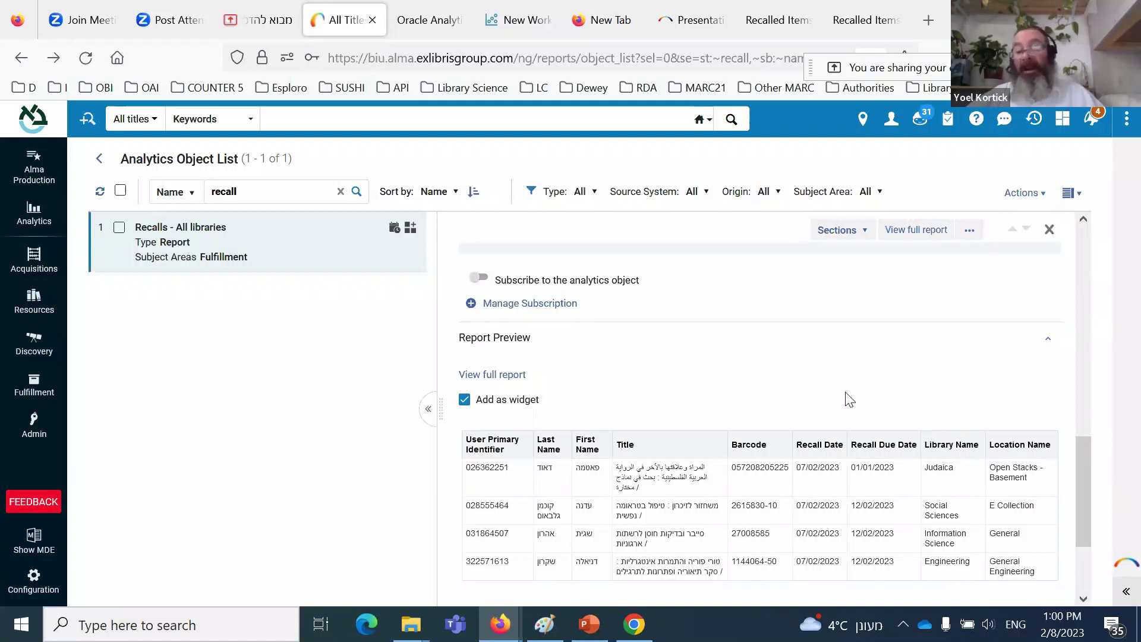
scroll(850, 400, down, 3)
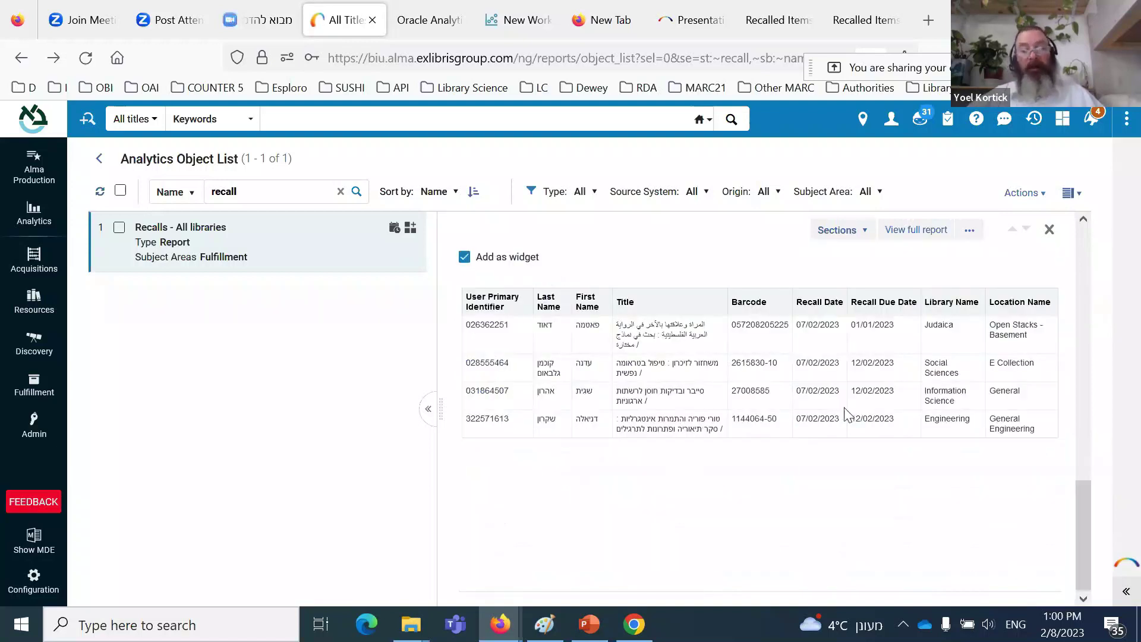
scroll(846, 420, up, 10)
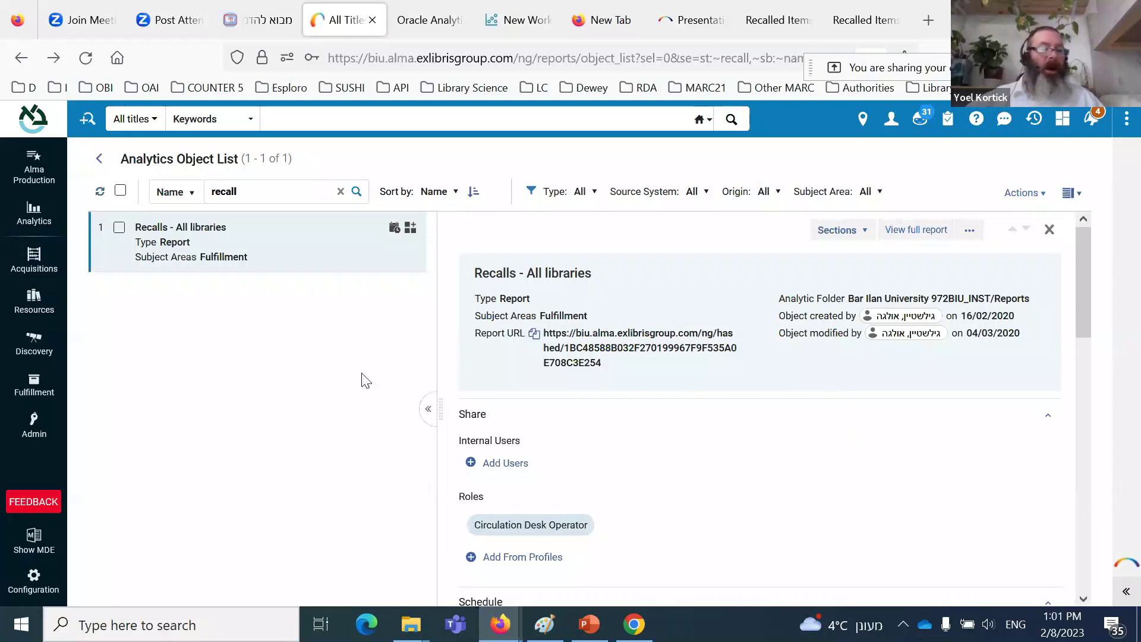
Step: Search the Shared With Me list by name for "recall" and open the details of Recalls - All libraries
click(41, 219)
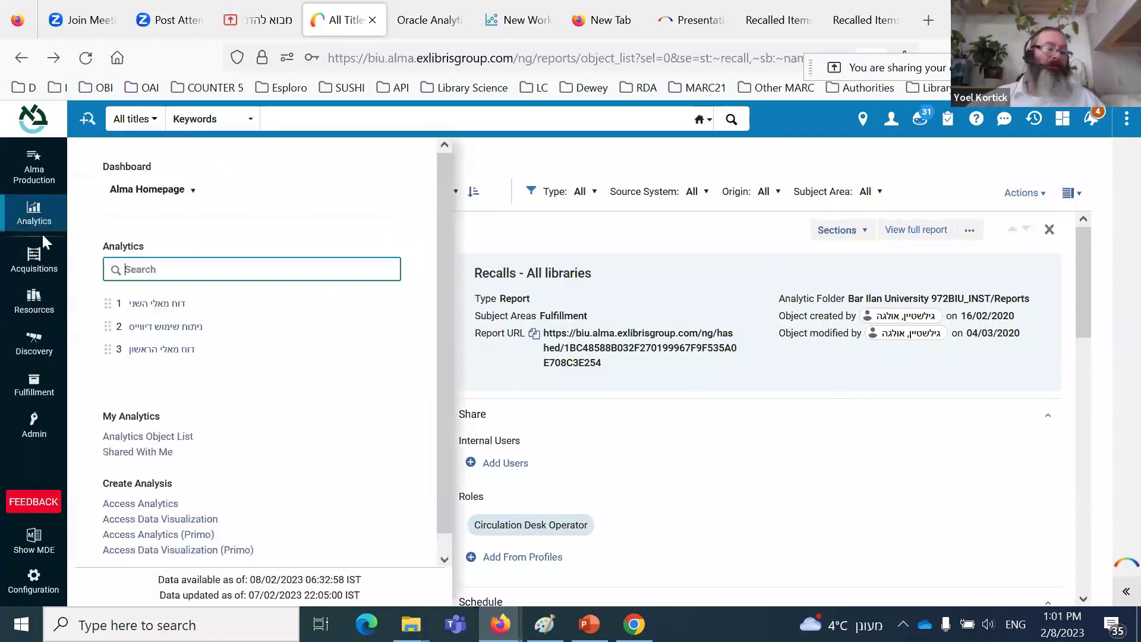
click(145, 453)
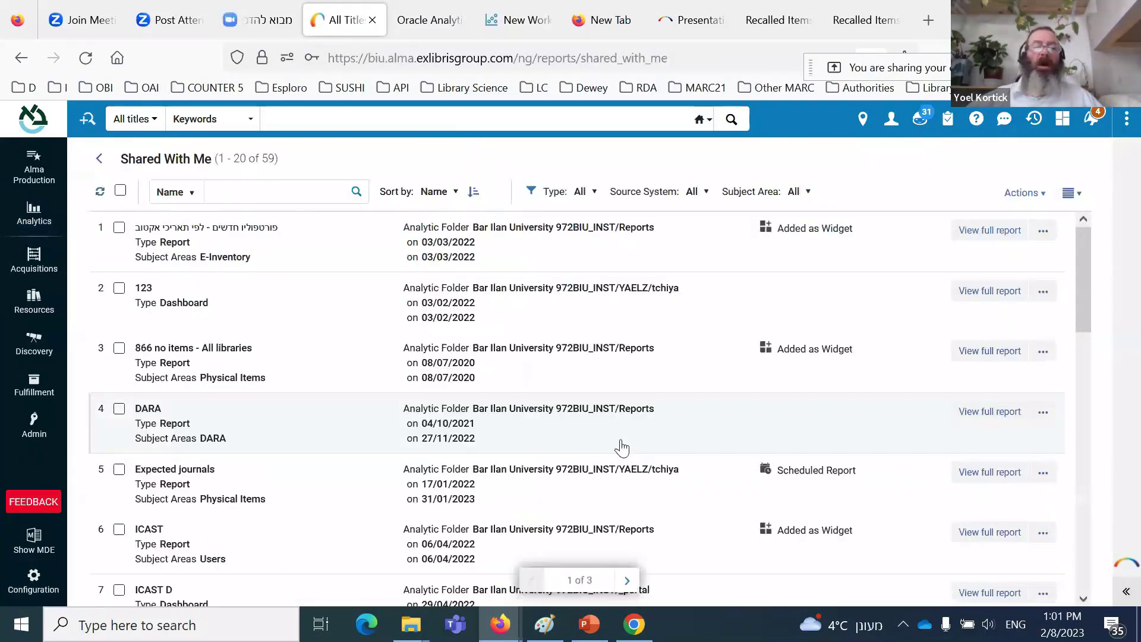
click(290, 186)
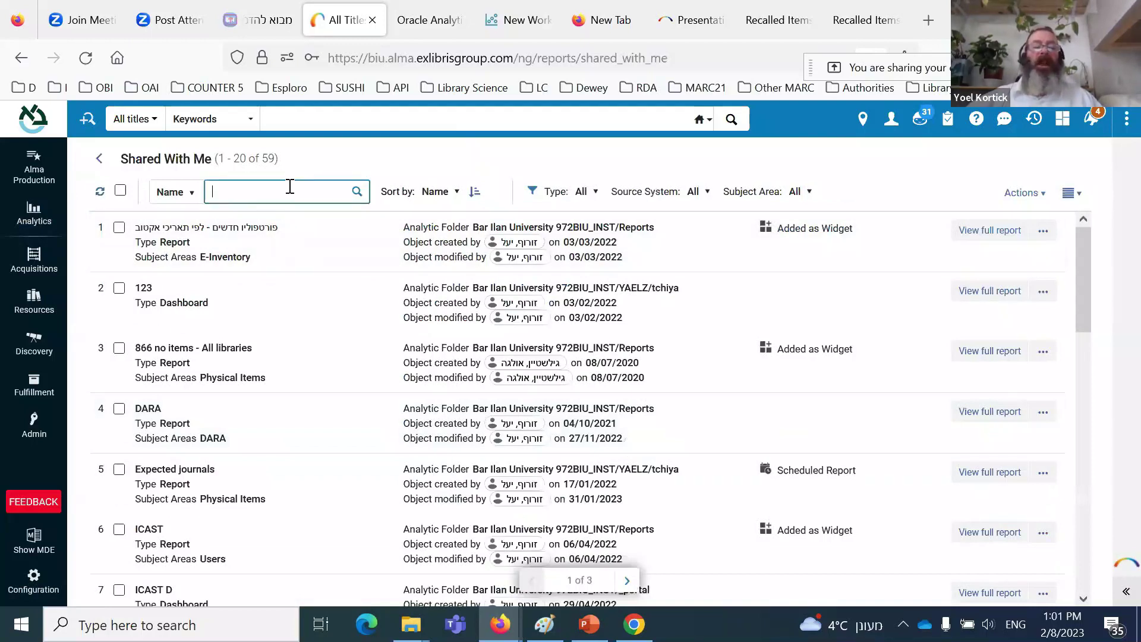
text(recall)
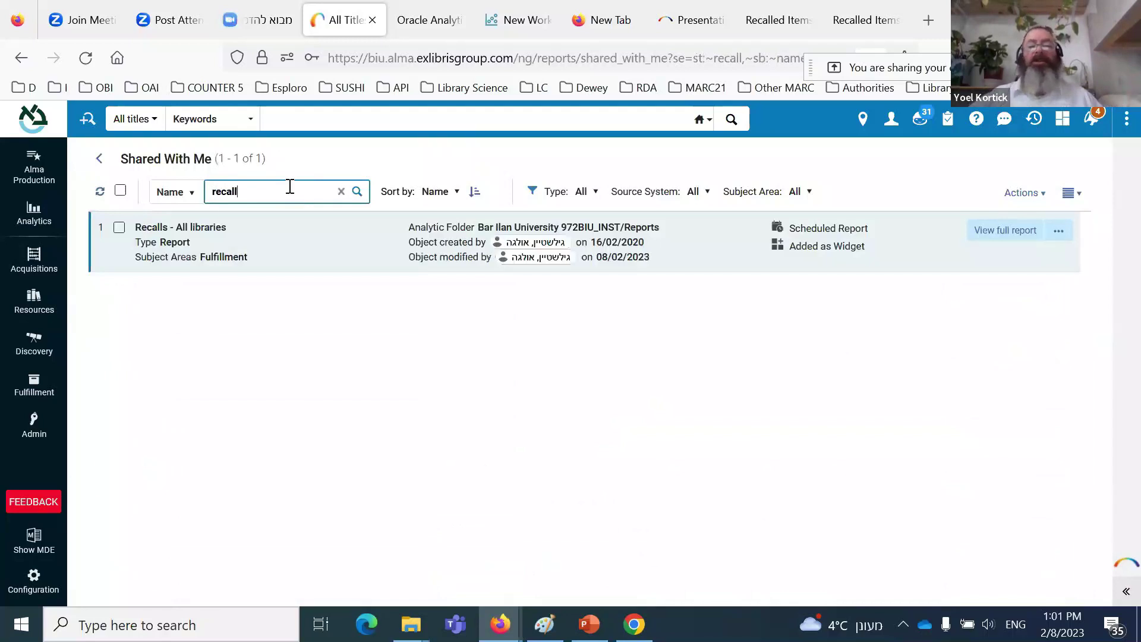
click(310, 253)
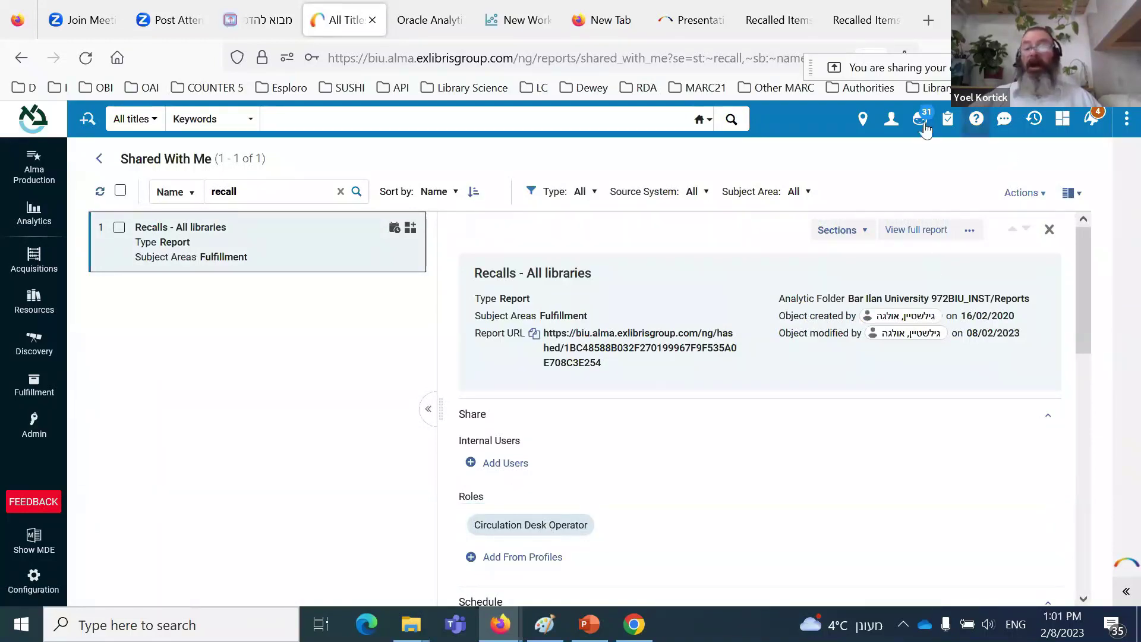
Step: Close the extra browser tabs that follow the Alma tab, from Oracle Analytics through the Recalled Items reports
click(891, 125)
click(892, 125)
click(446, 23)
click(462, 20)
click(462, 22)
click(463, 23)
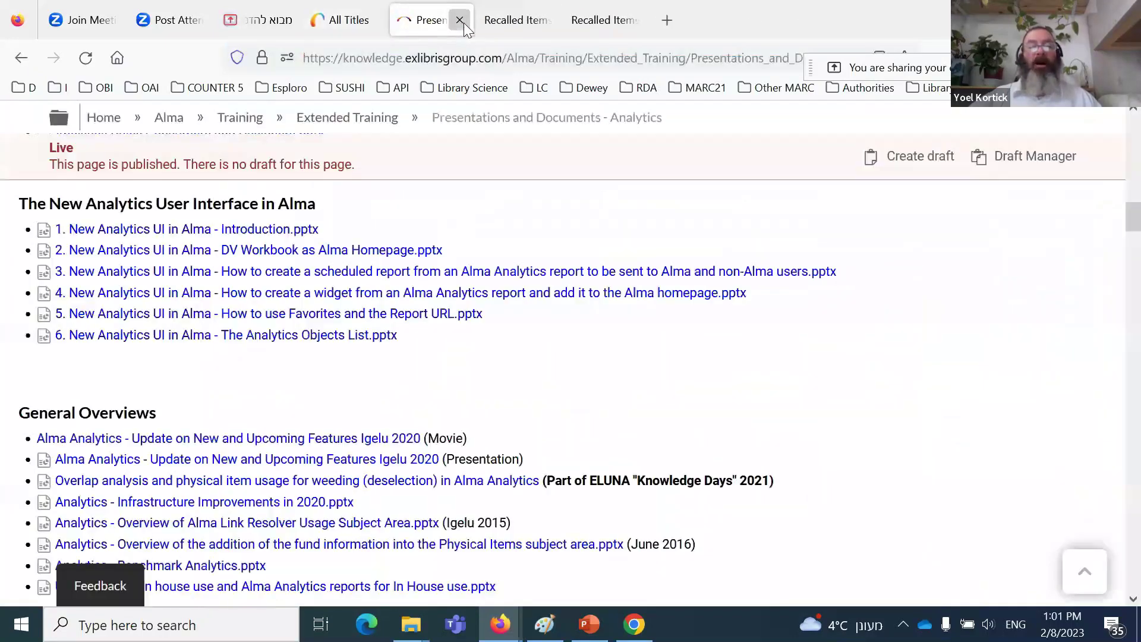
click(463, 22)
click(463, 22)
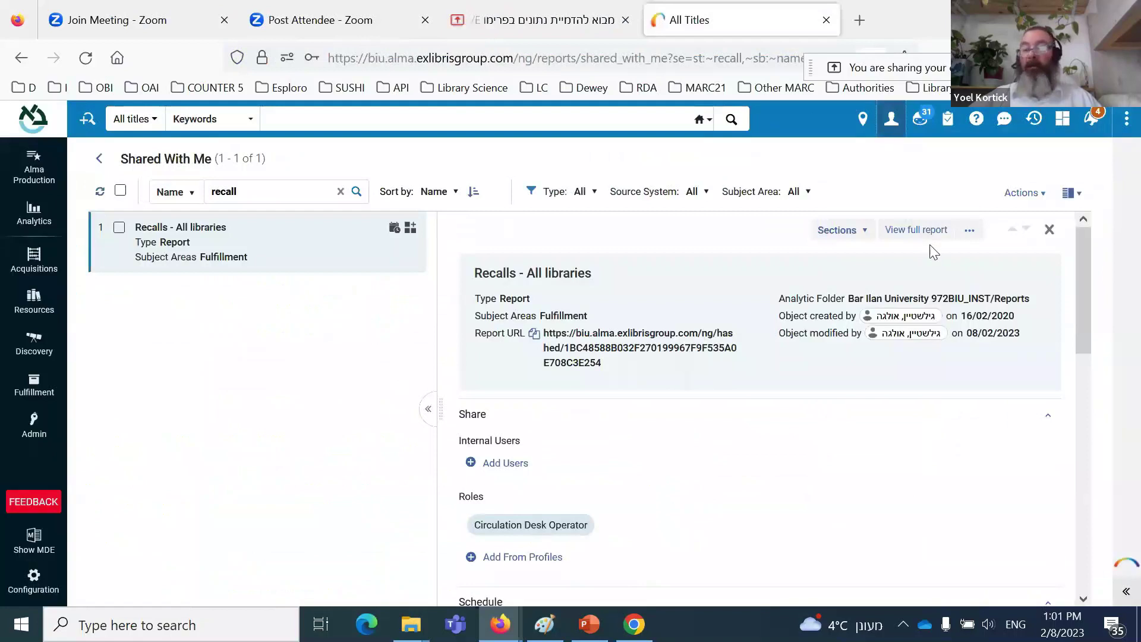
Step: In the signed-in user's details, deactivate both Circulation Desk Operator roles and Circulation Desk Operator - Limited, and save the user
click(890, 122)
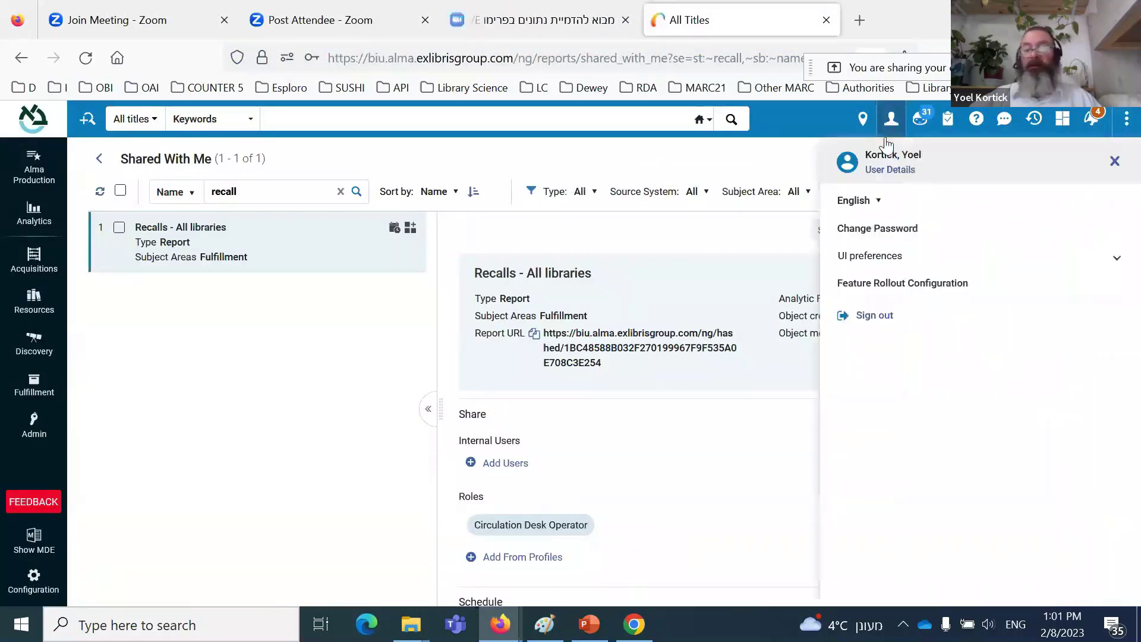
click(874, 169)
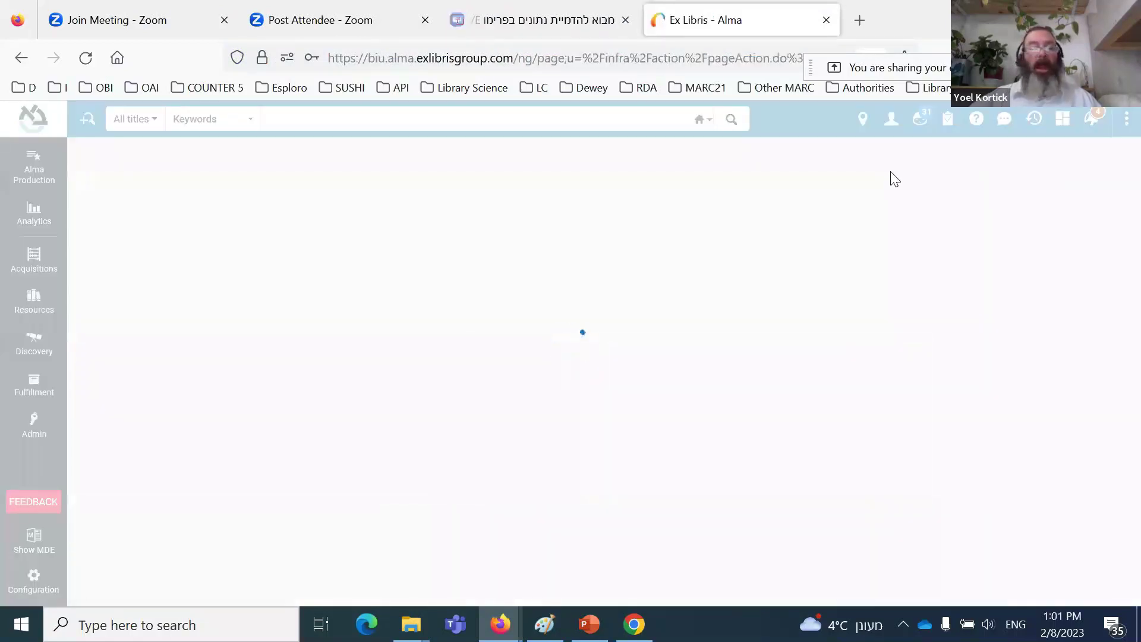
scroll(448, 466, down, 10)
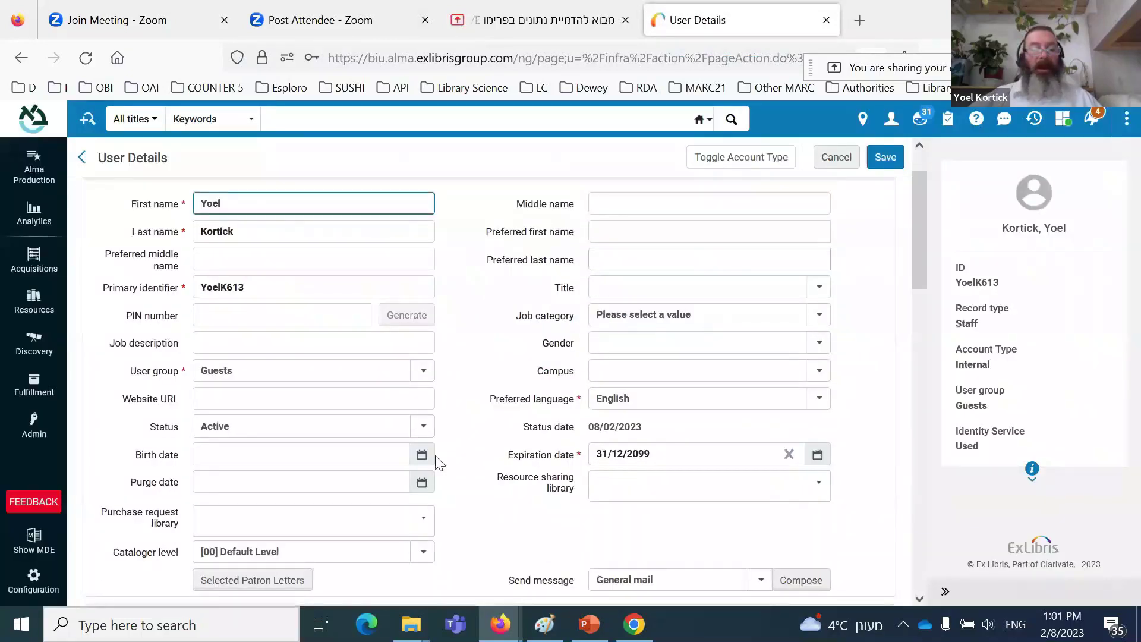
scroll(448, 465, down, 5)
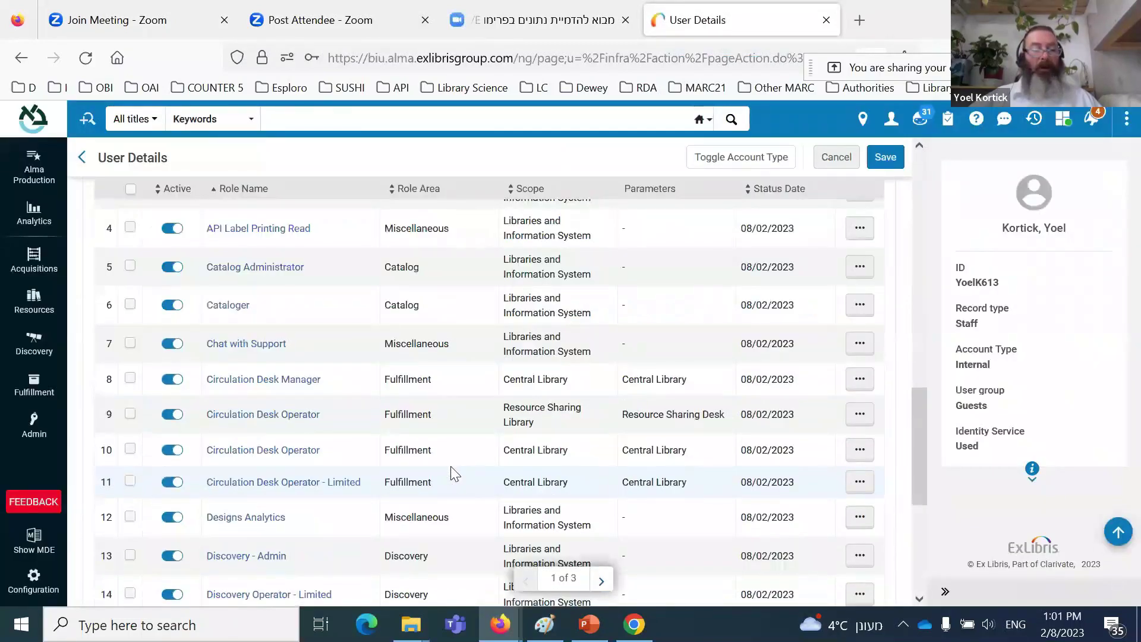
click(169, 416)
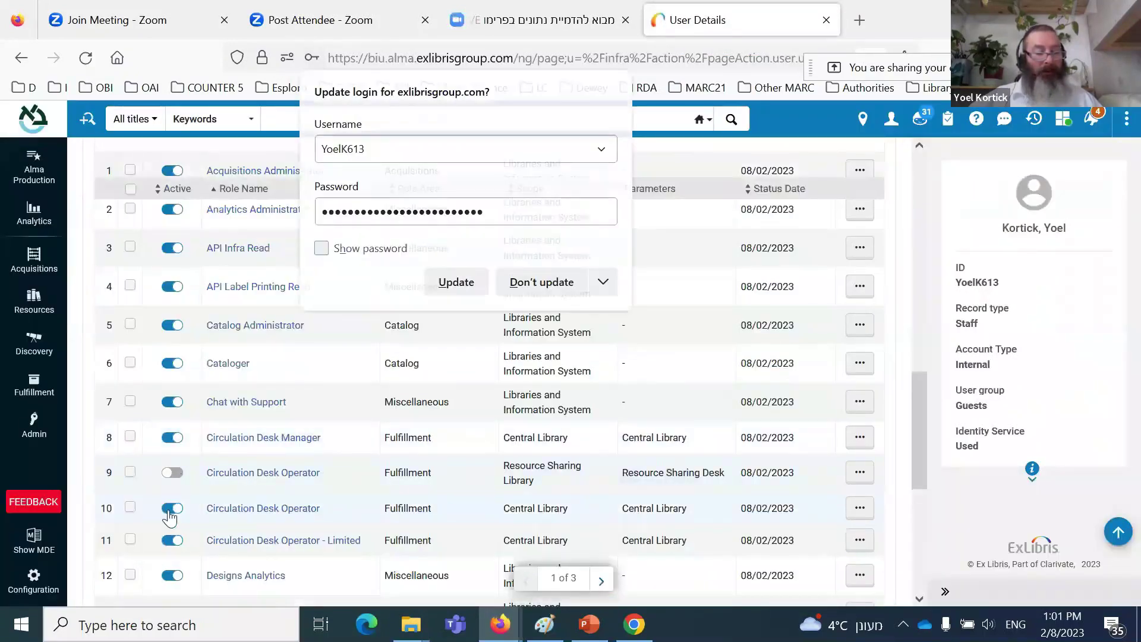
click(171, 511)
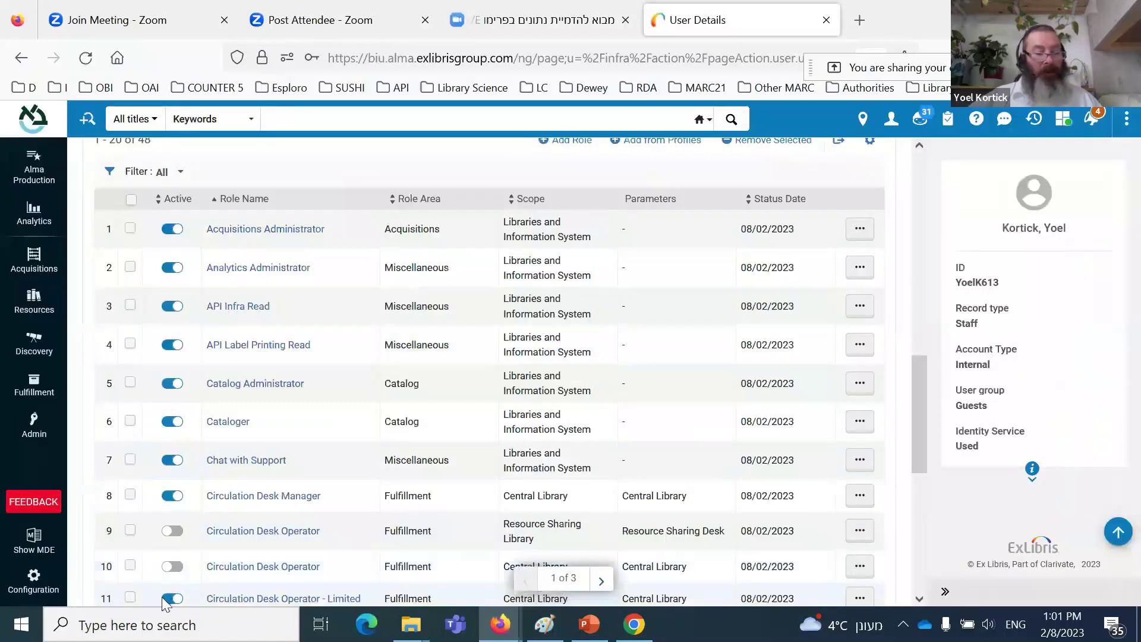
click(168, 599)
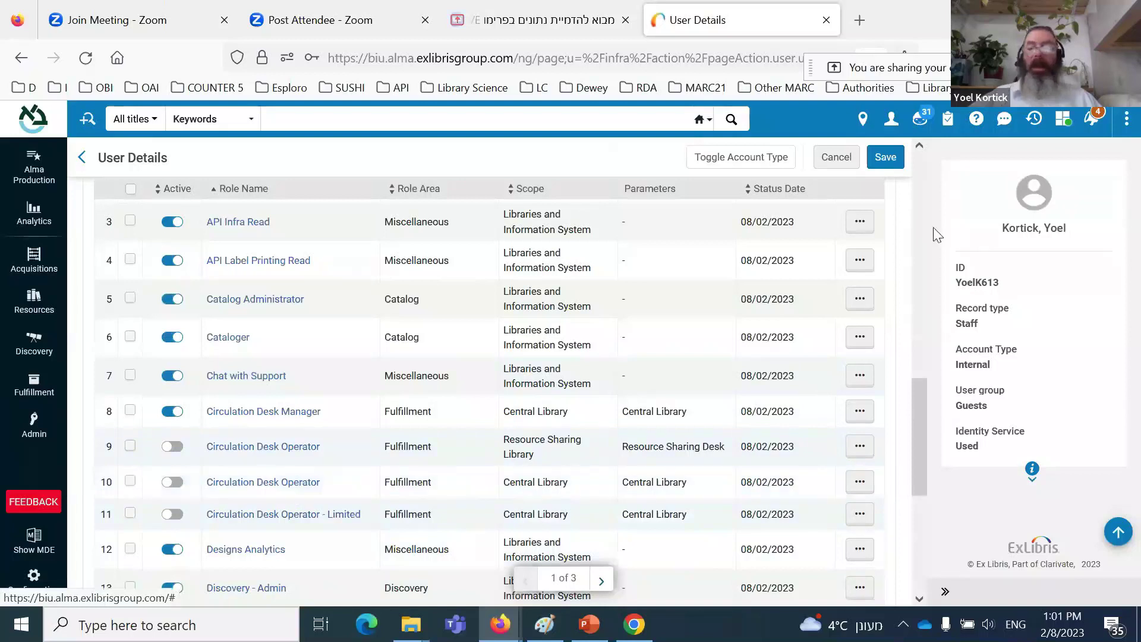
click(881, 158)
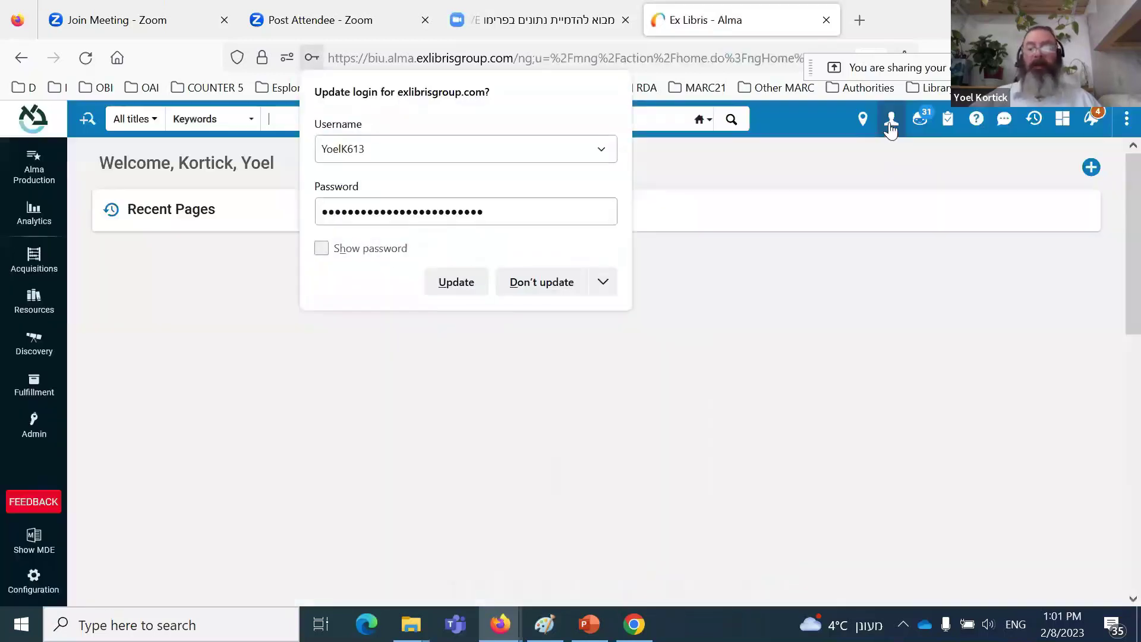
Step: Sign out of Alma, sign back in, and choose Central Library - Central Library as the current desk
click(891, 119)
click(874, 316)
click(754, 302)
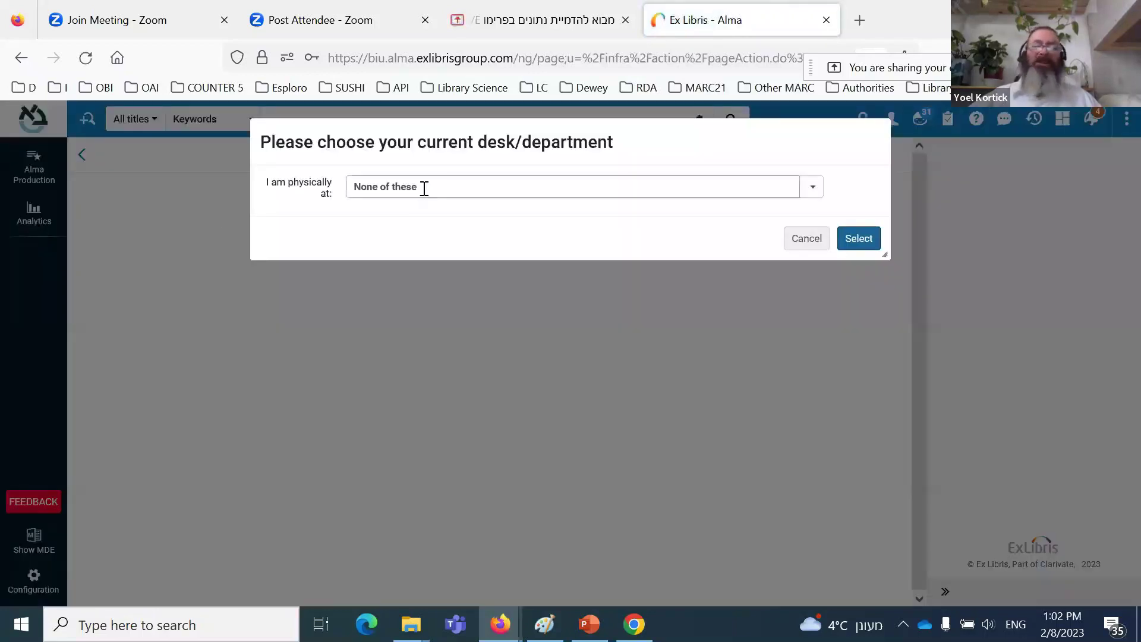
click(812, 187)
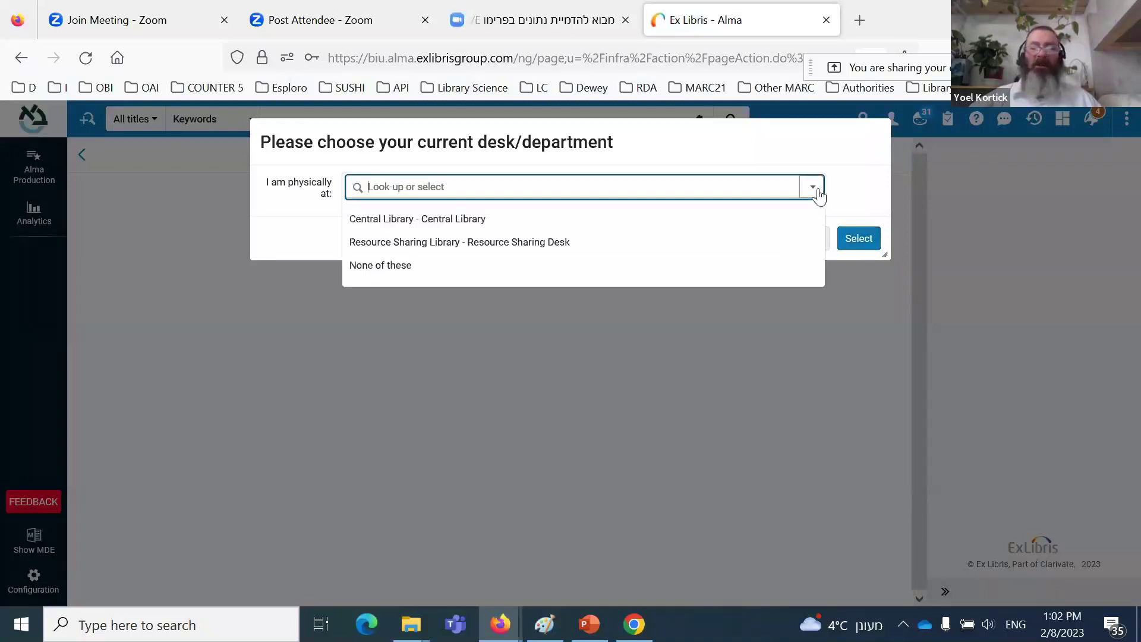
click(499, 221)
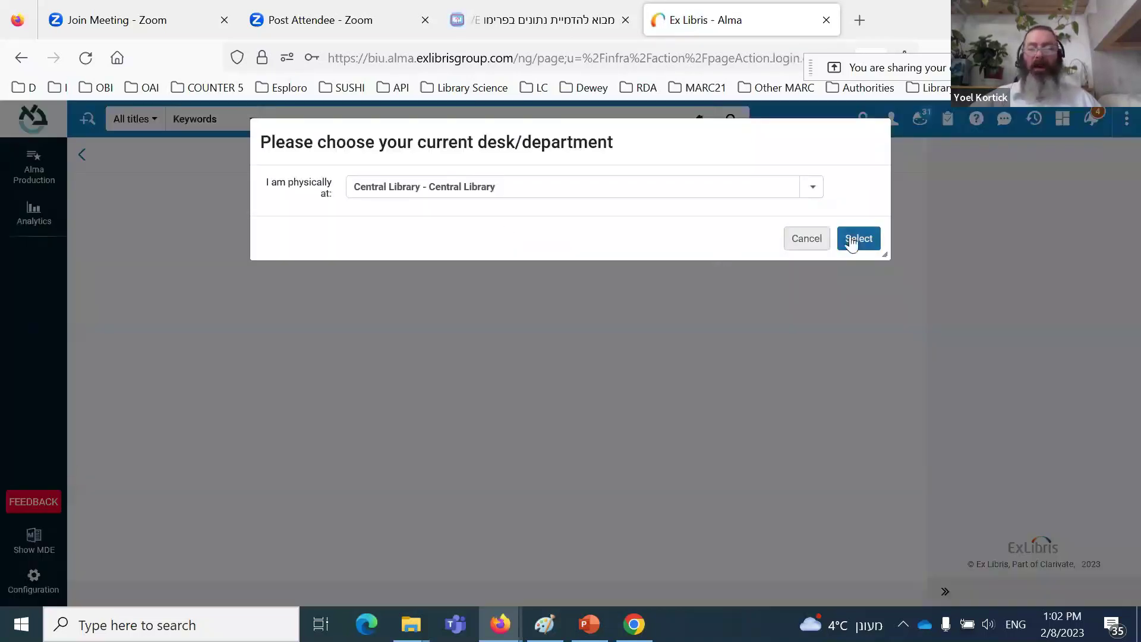
click(851, 236)
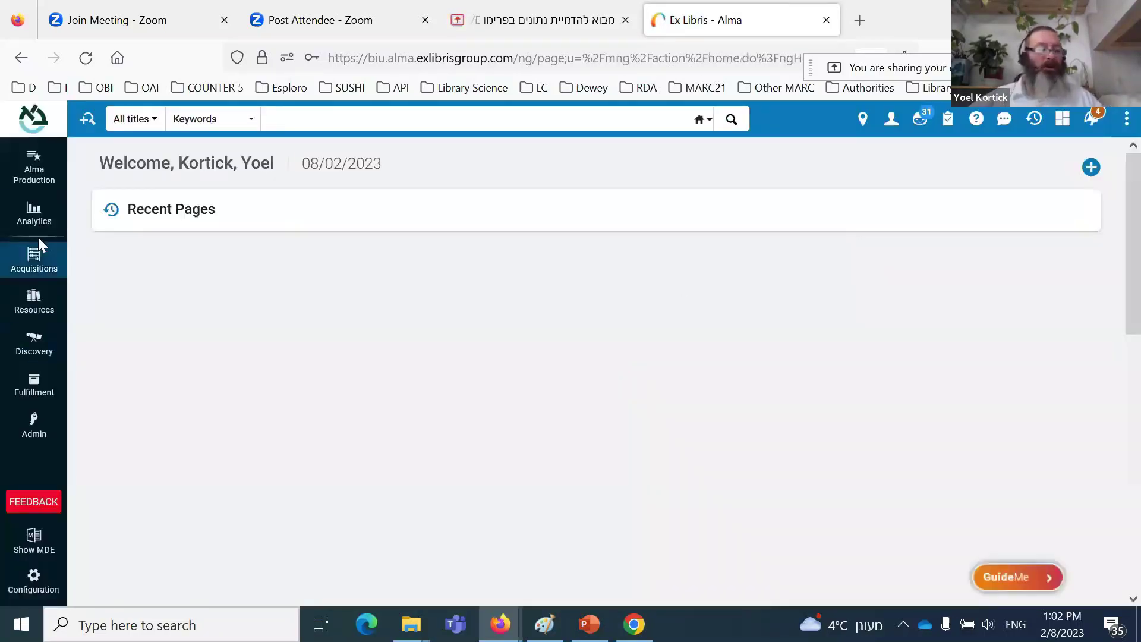
Step: With the operator roles deactivated, search the Shared With Me list by name for "recall" again
click(35, 215)
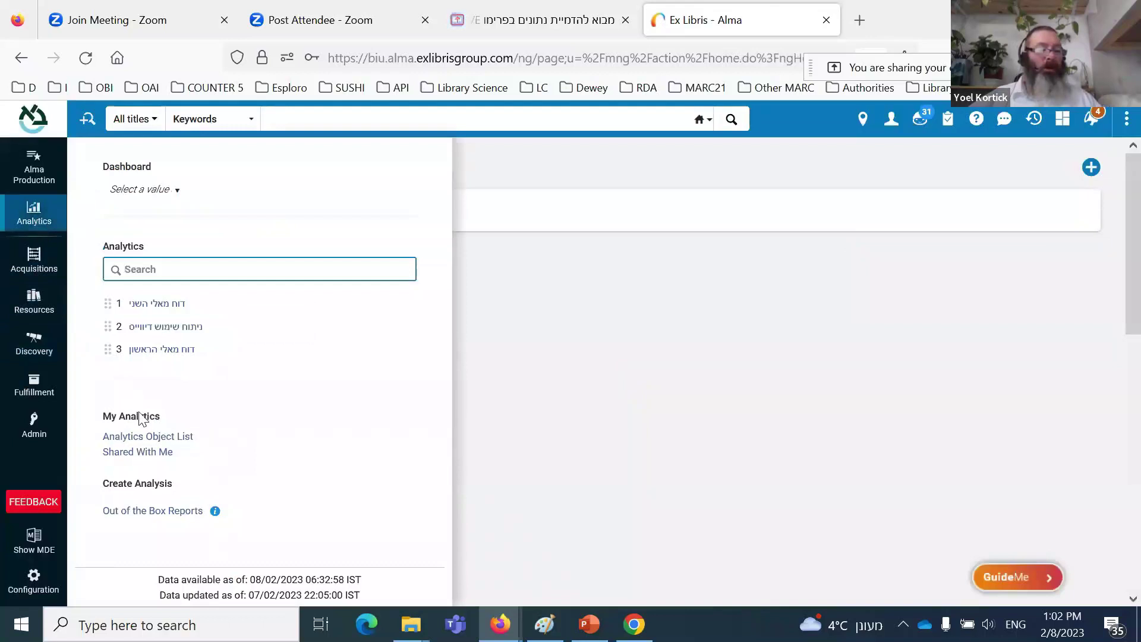
click(149, 452)
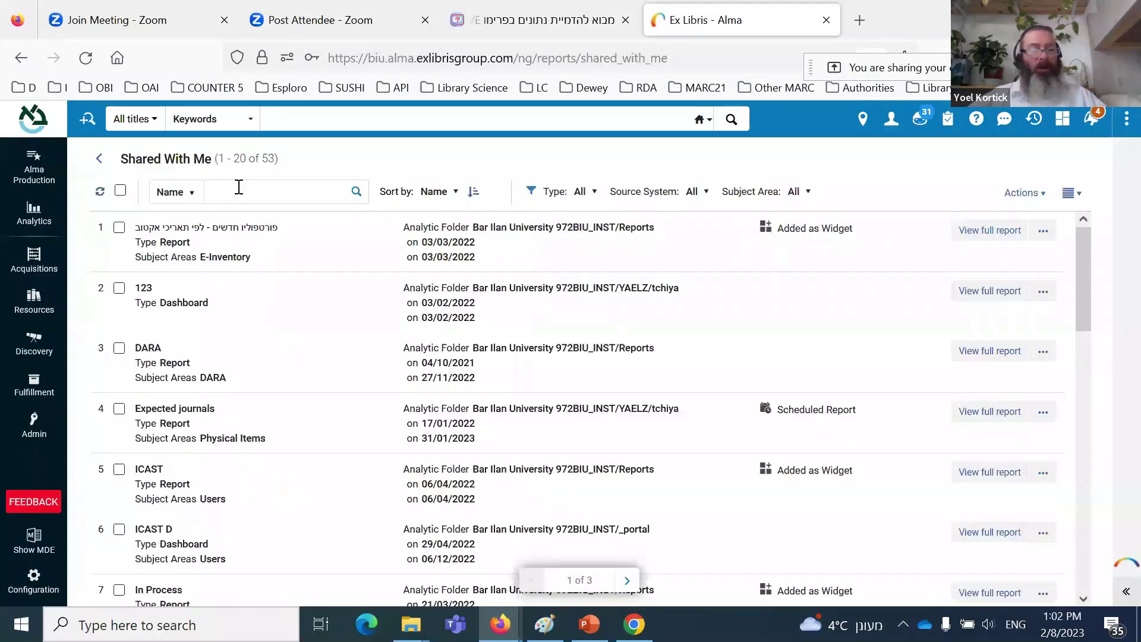
click(239, 190)
text(recall)
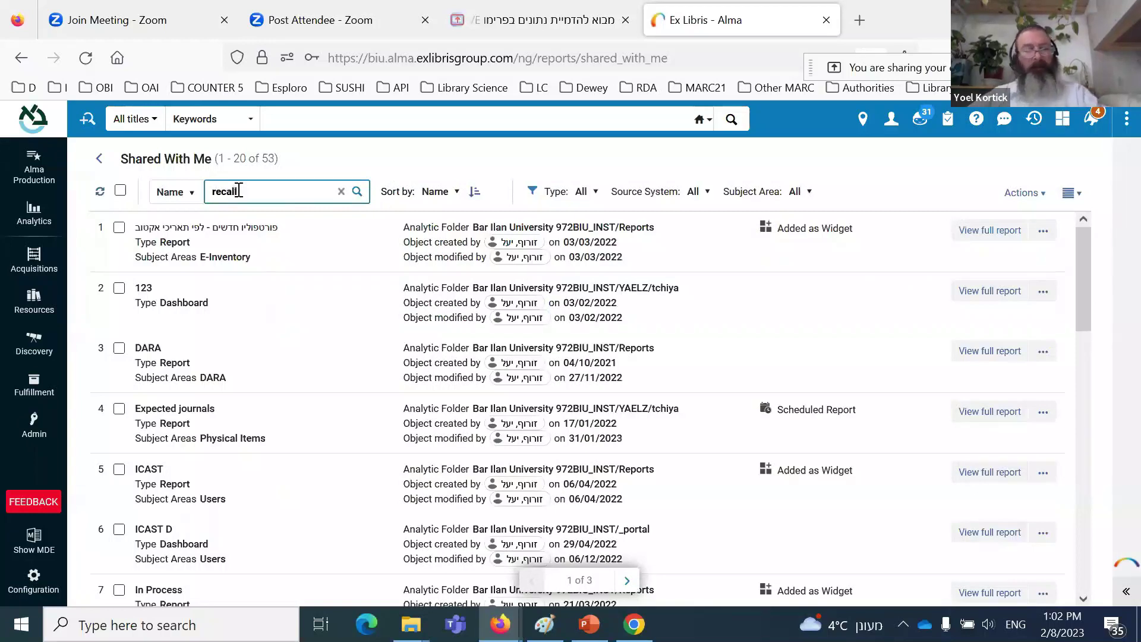
key(Return)
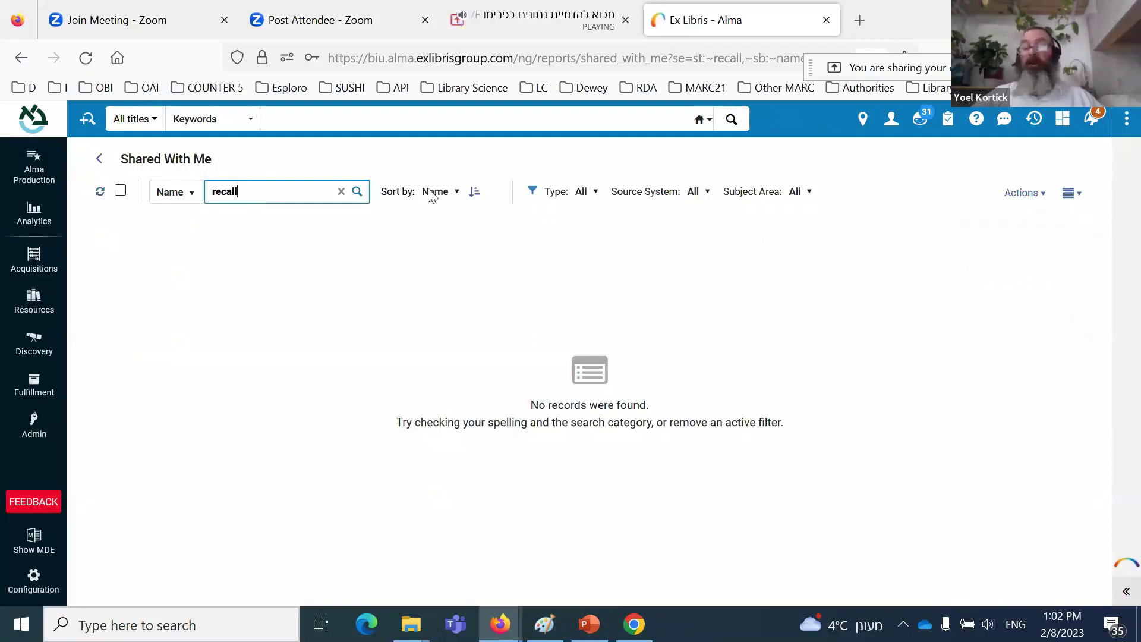
Step: In the signed-in user's details, reactivate both Circulation Desk Operator roles and Circulation Desk Operator - Limited, and save the user
click(891, 120)
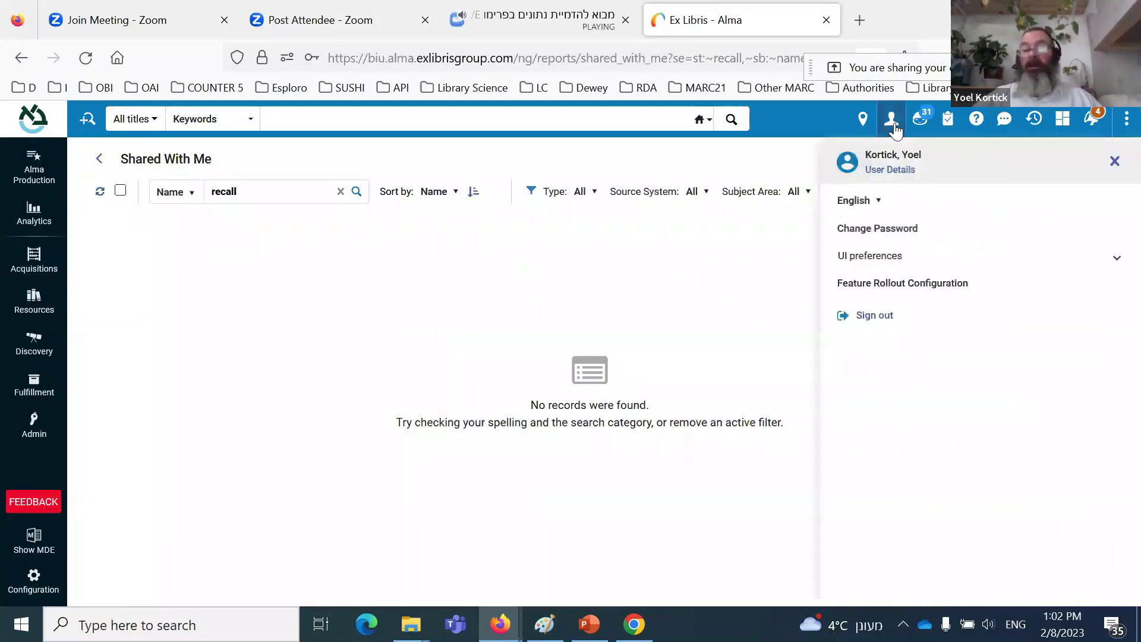
click(898, 173)
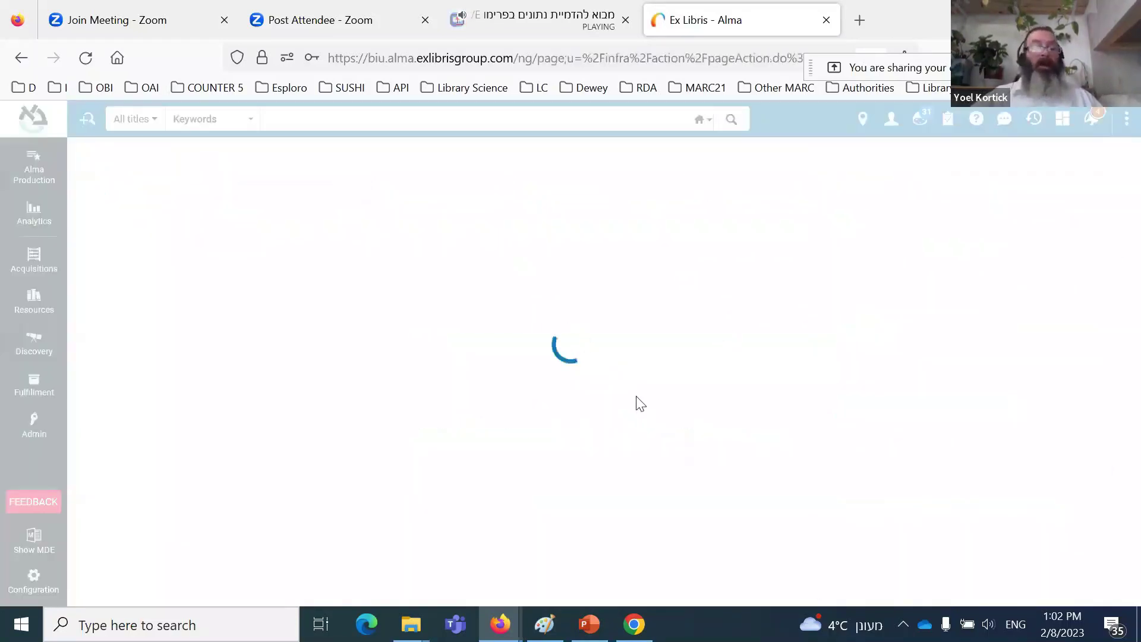
scroll(637, 396, down, 10)
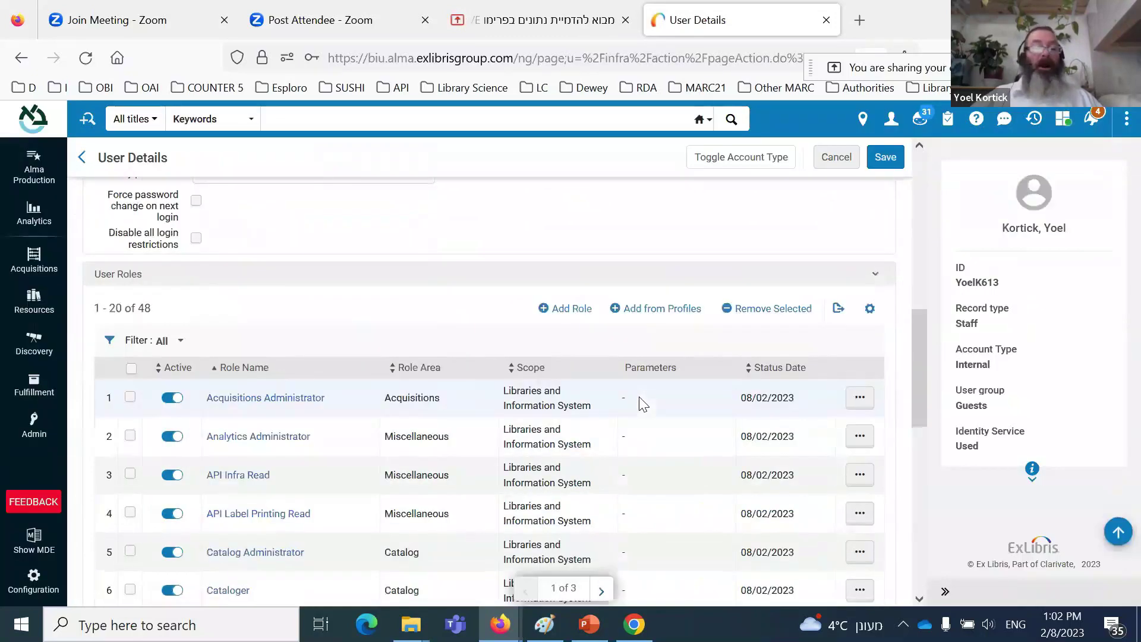
scroll(639, 397, down, 5)
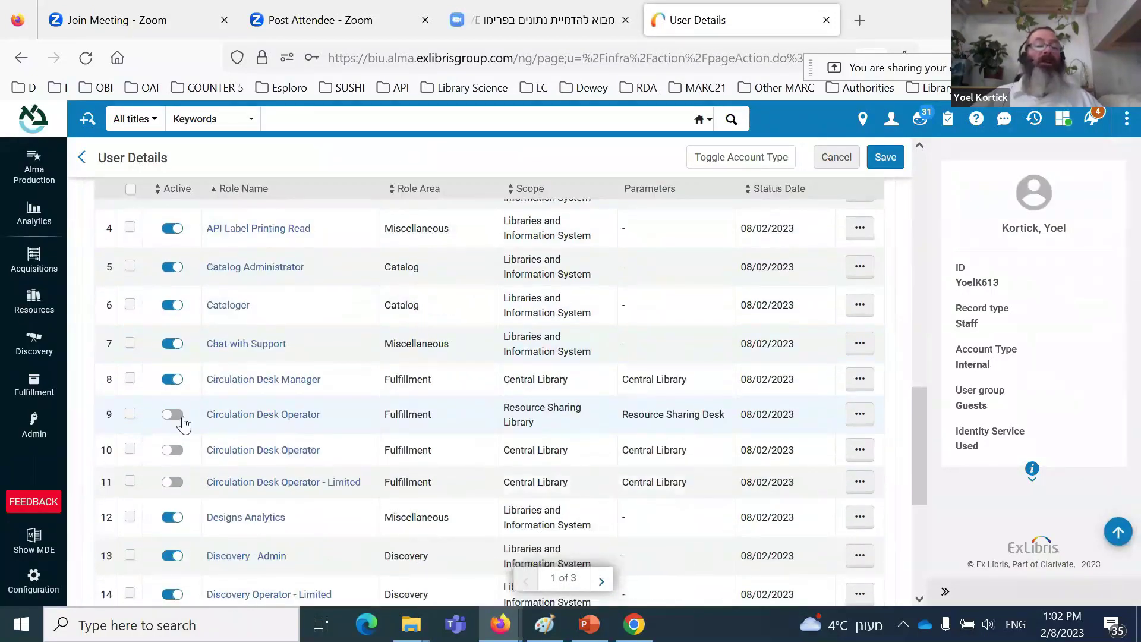
click(178, 416)
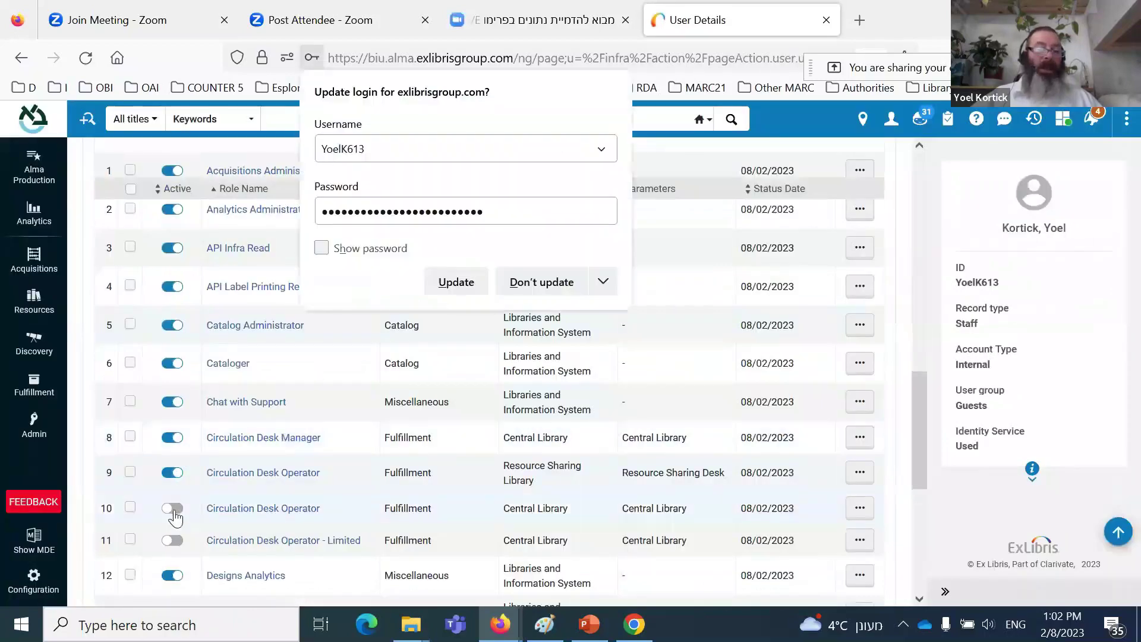
click(175, 509)
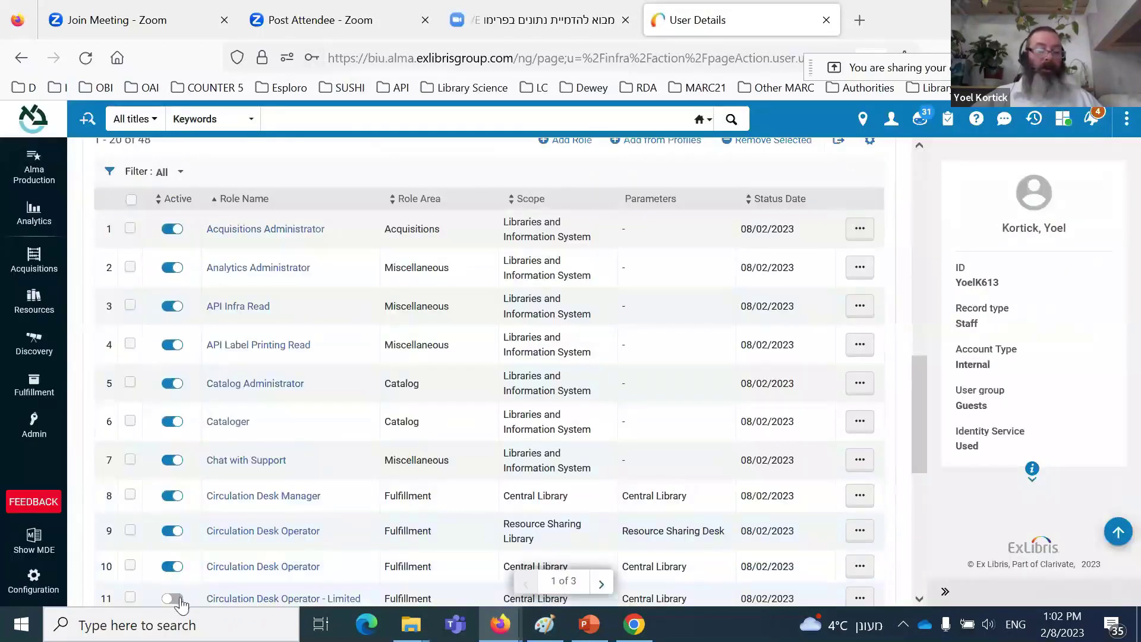
click(179, 599)
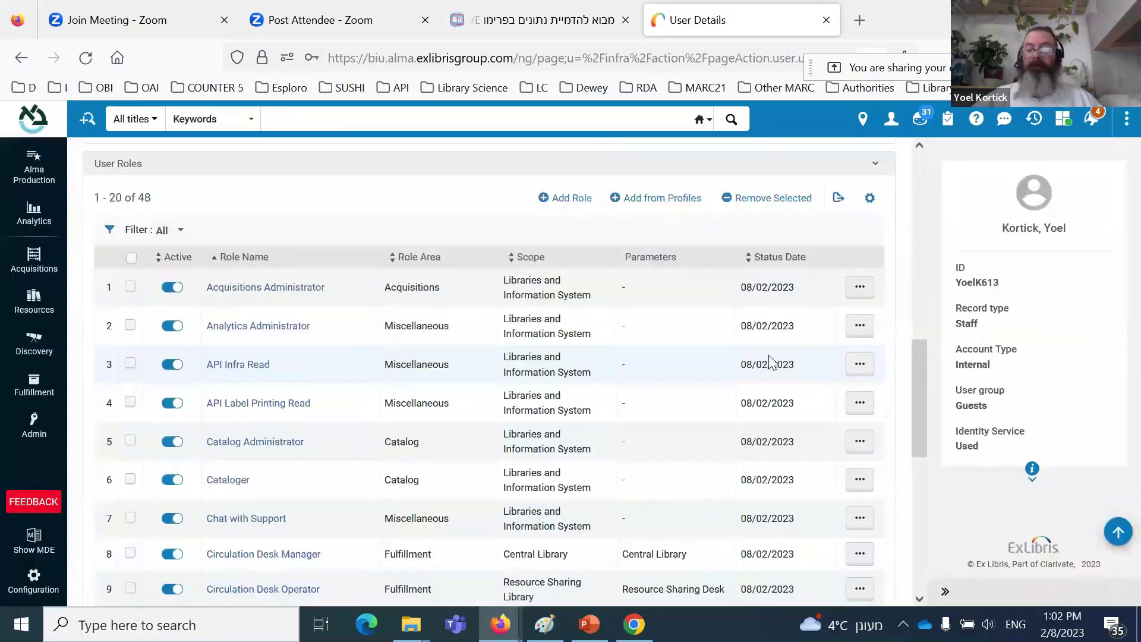
scroll(754, 241, up, 5)
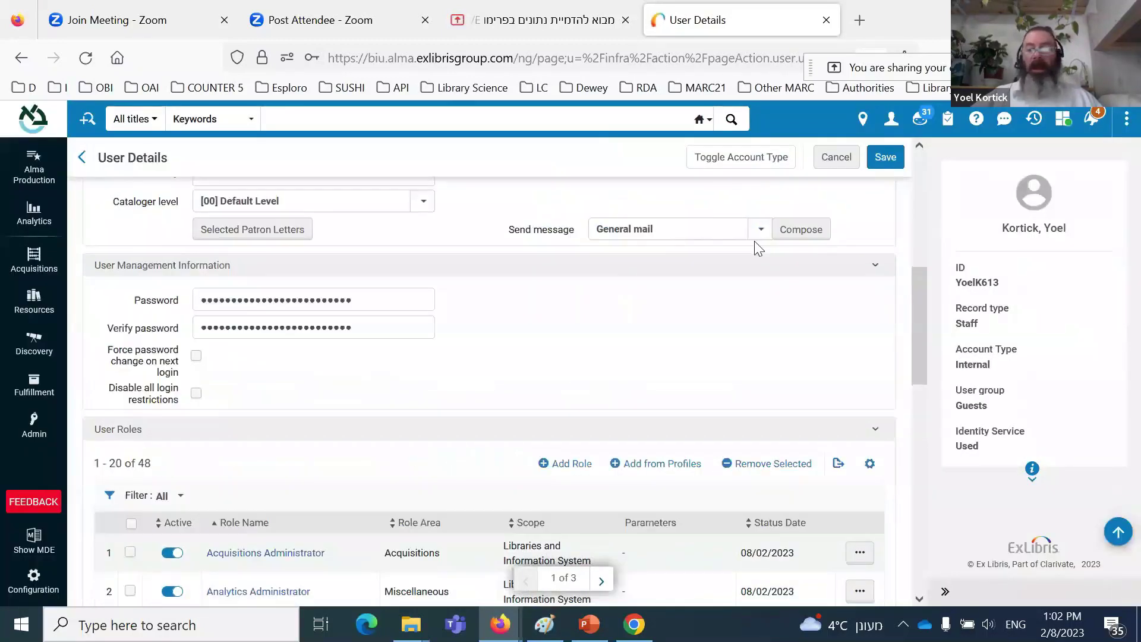
scroll(754, 241, up, 2)
click(882, 156)
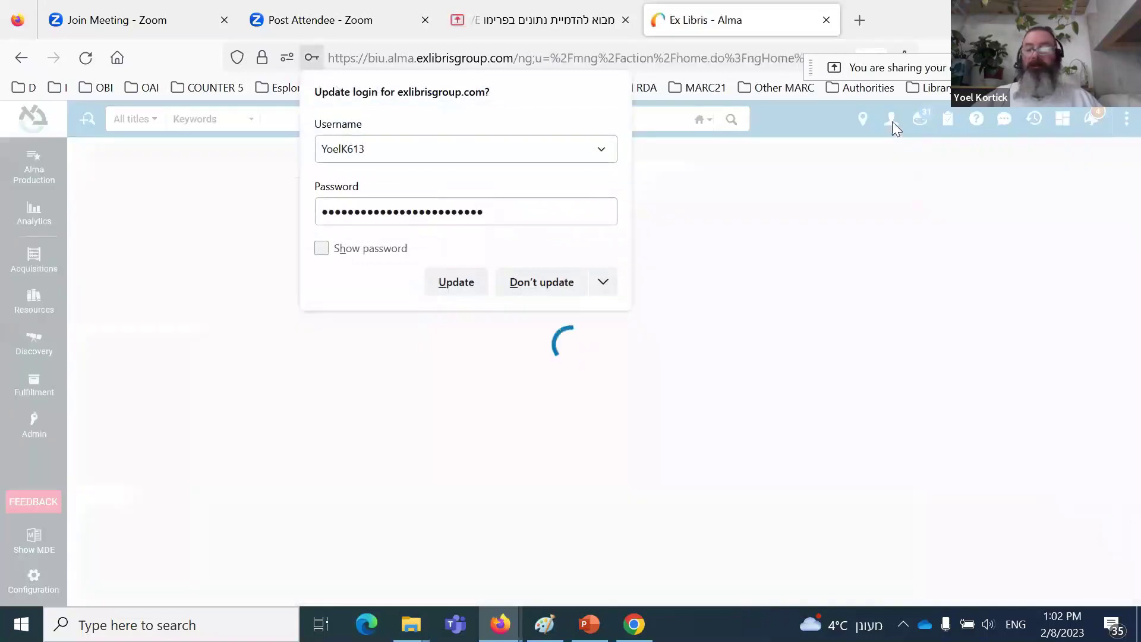
Step: Sign out of Alma, sign back in with the saved login, and select the current desk again
click(892, 119)
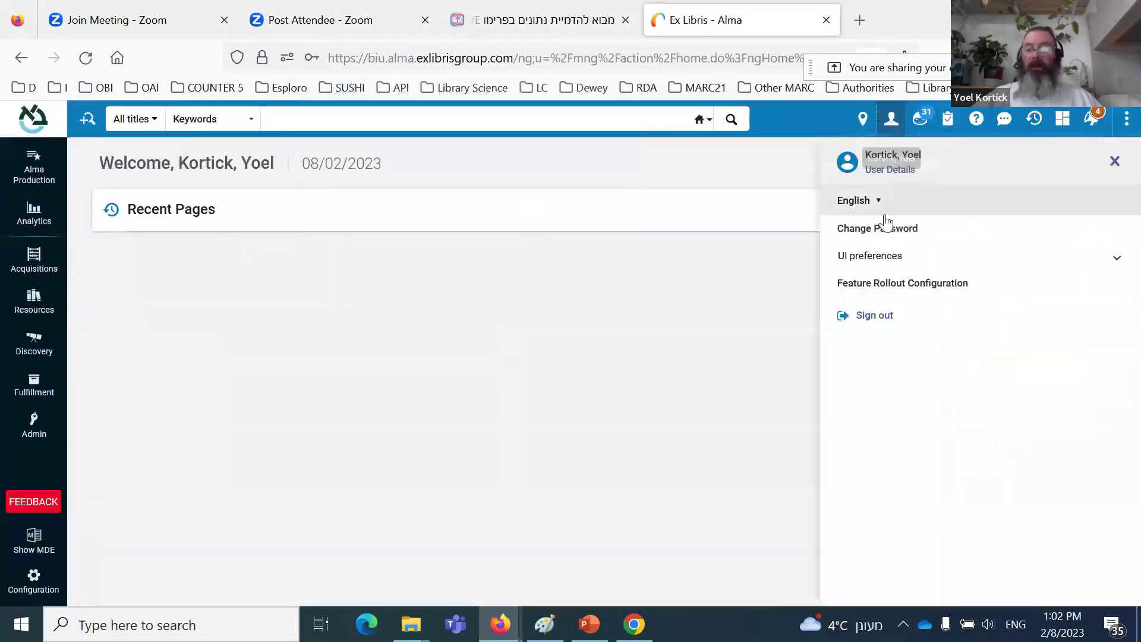
click(877, 319)
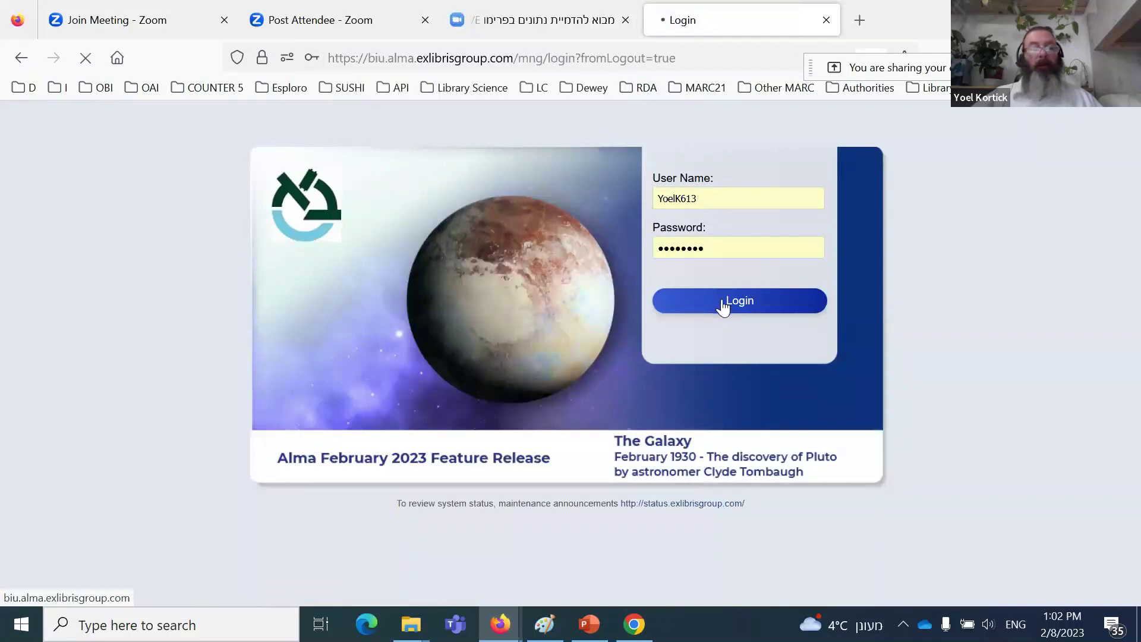
click(723, 302)
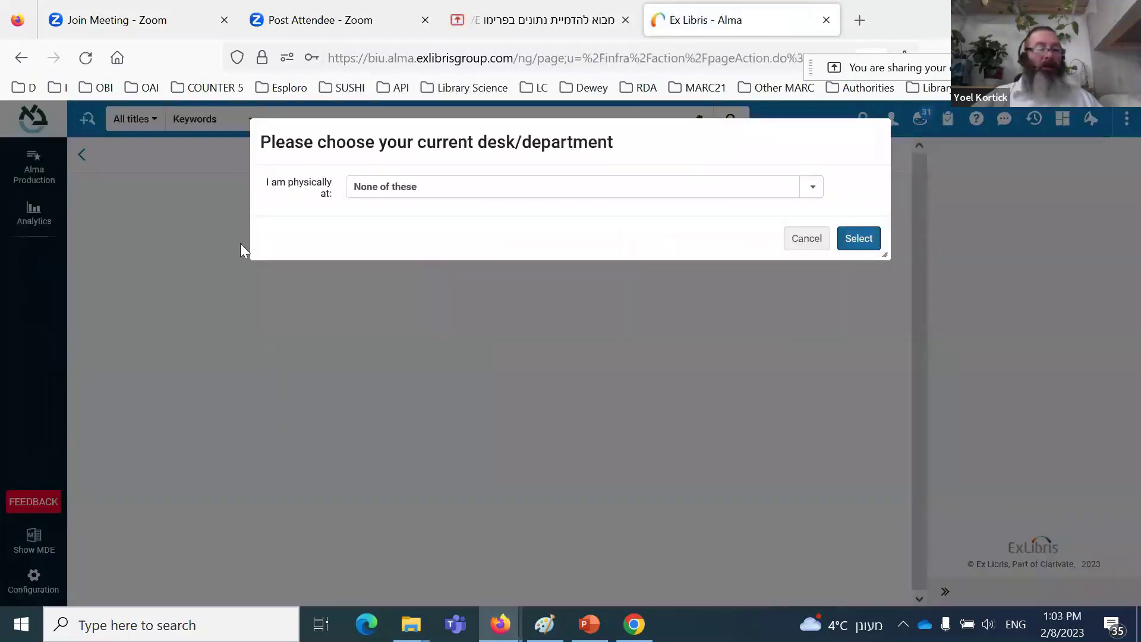
click(440, 186)
click(438, 220)
click(854, 240)
Step: Open the Shared With Me list in Analytics and search it by name for "recall" with the operator roles reactivated
click(33, 223)
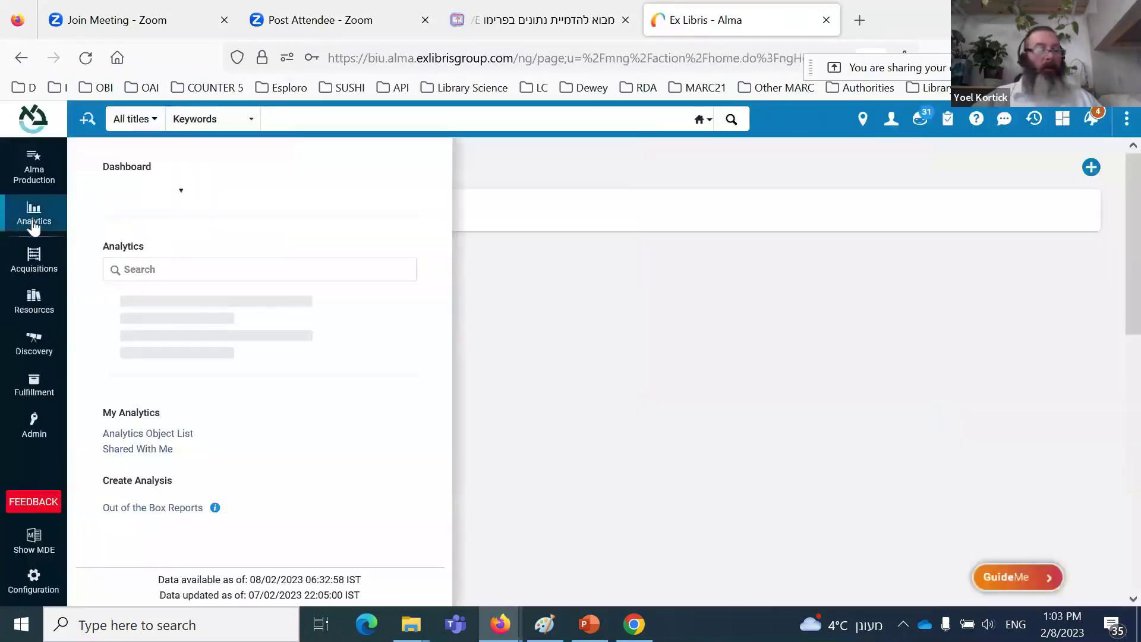
click(150, 454)
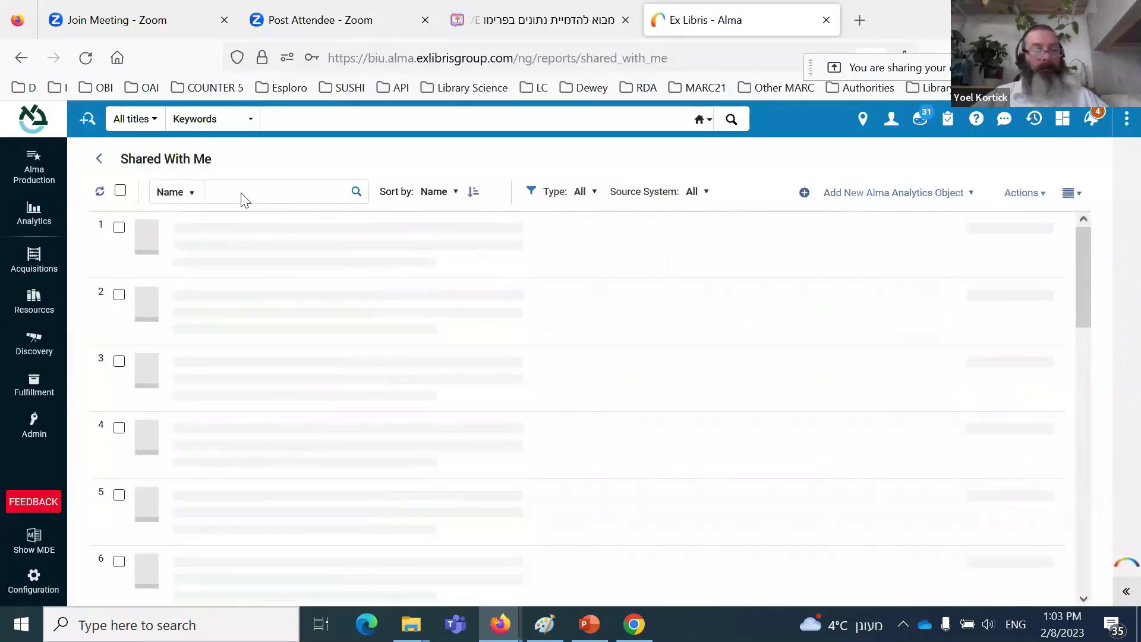
click(223, 192)
text(recal)
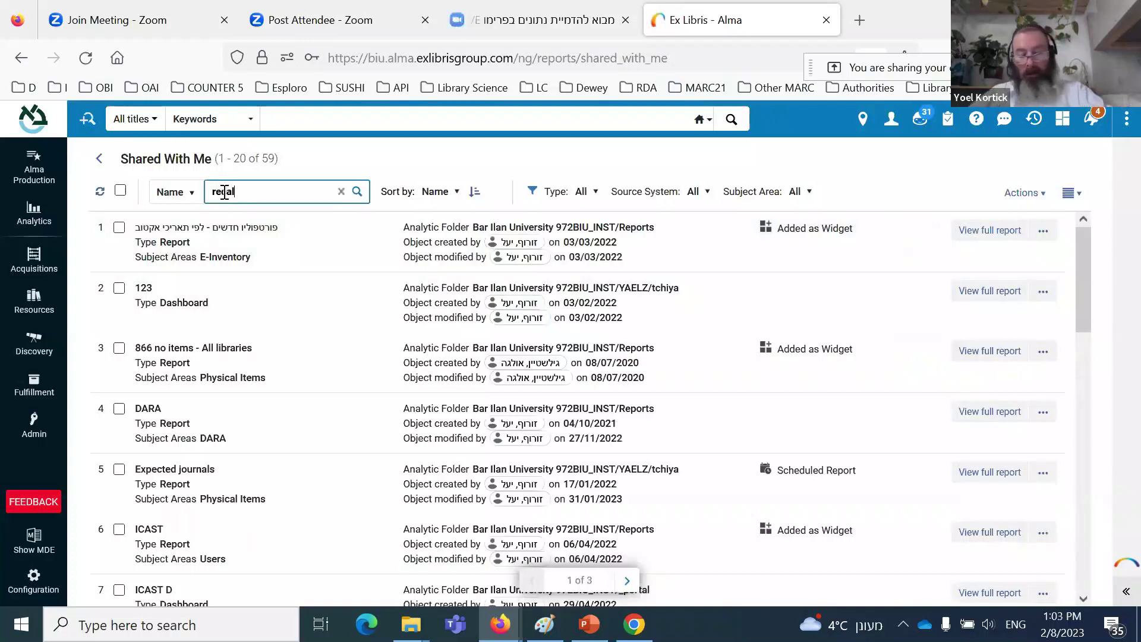
text(l)
key(Return)
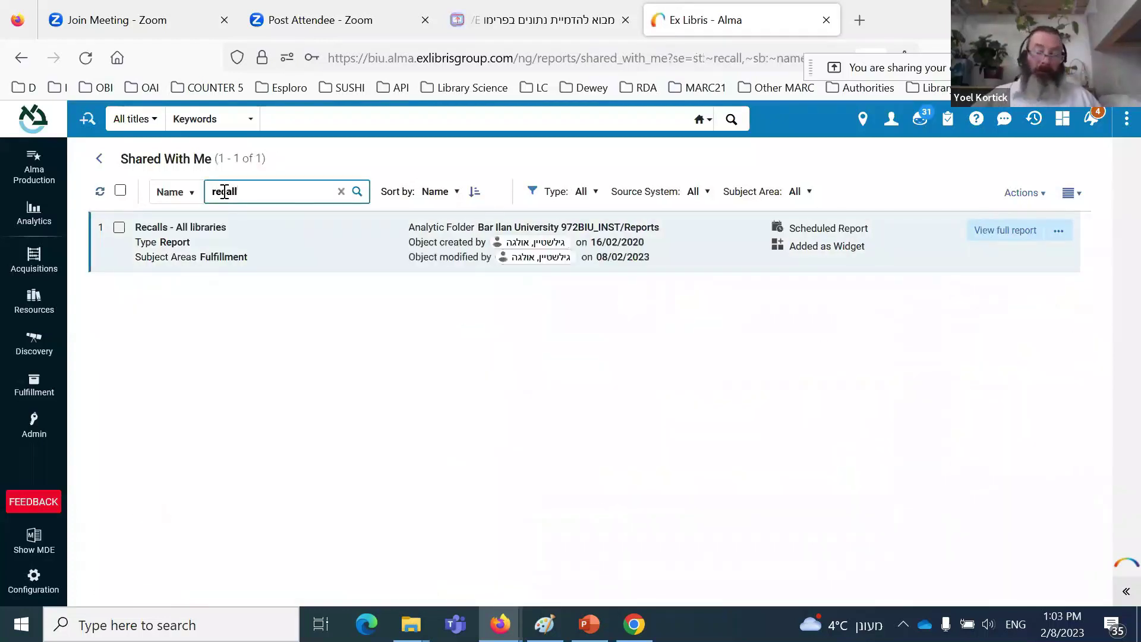
Step: Clear the name search and sort the Shared With Me list by Object Creation Date, newest first
click(340, 191)
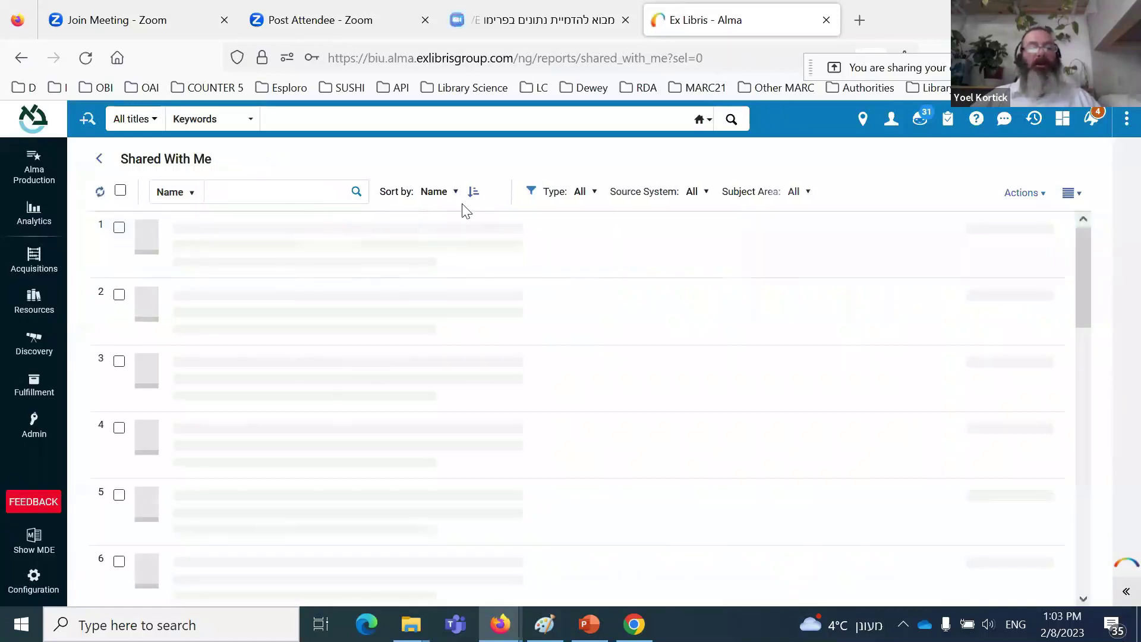
click(456, 194)
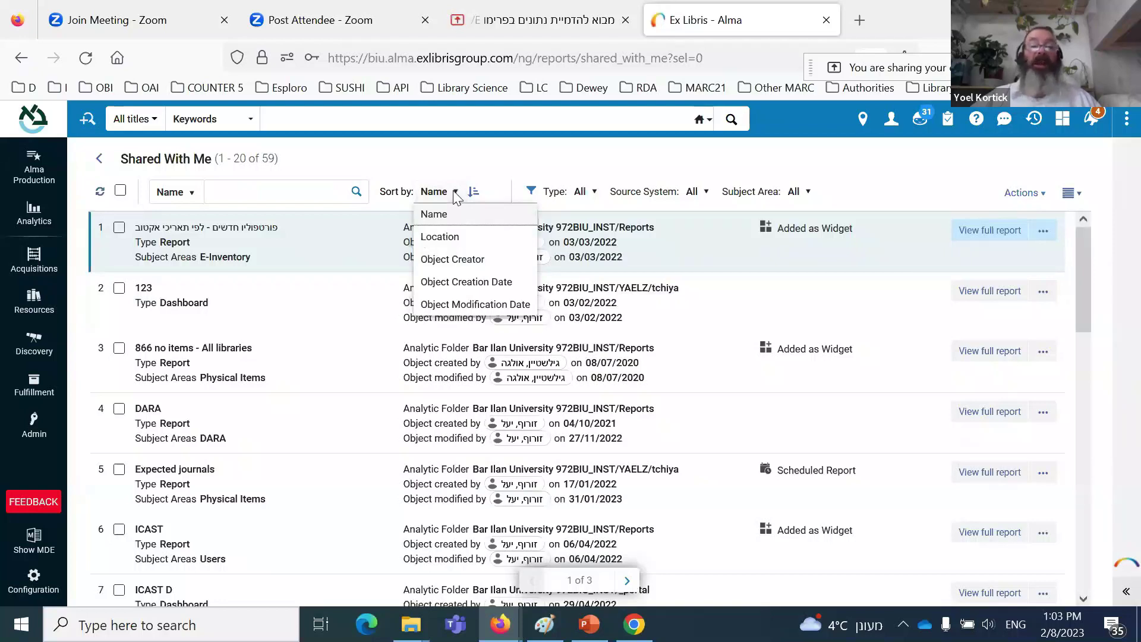
click(472, 284)
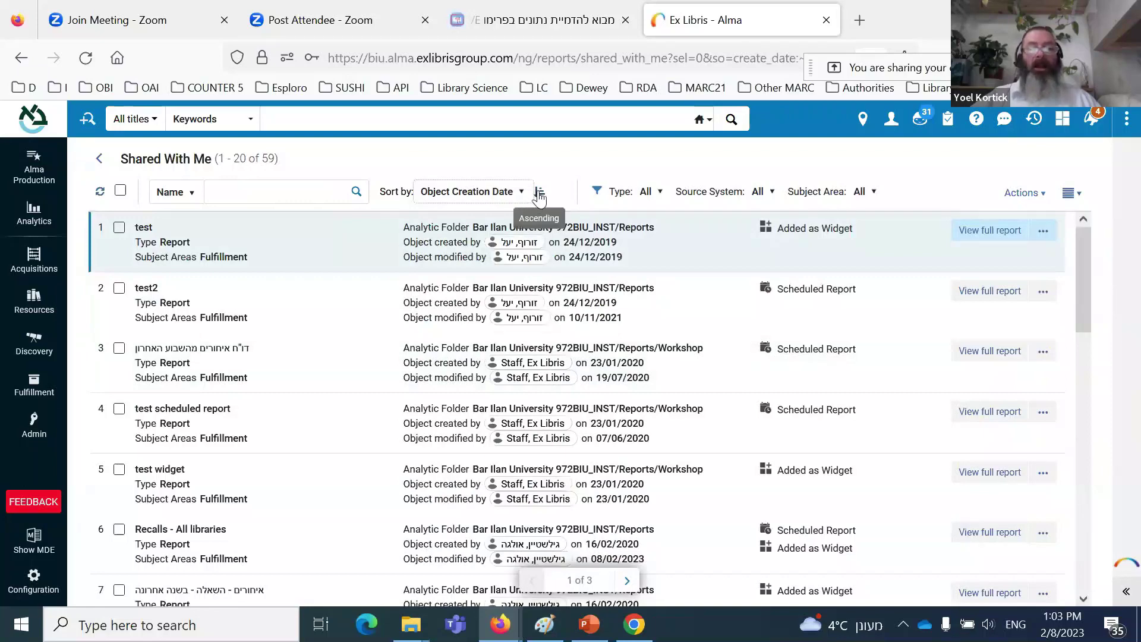
click(539, 195)
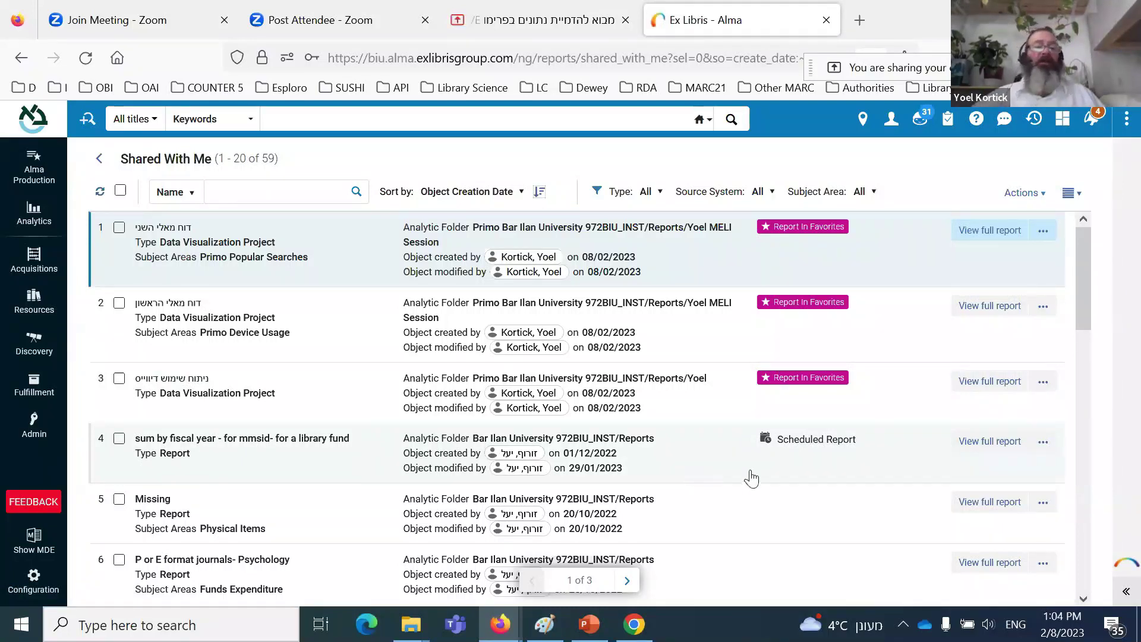
Step: View the full report "sum by fiscal year - for mmsid- for a library fund", return to the list, and add it to favorites
click(989, 445)
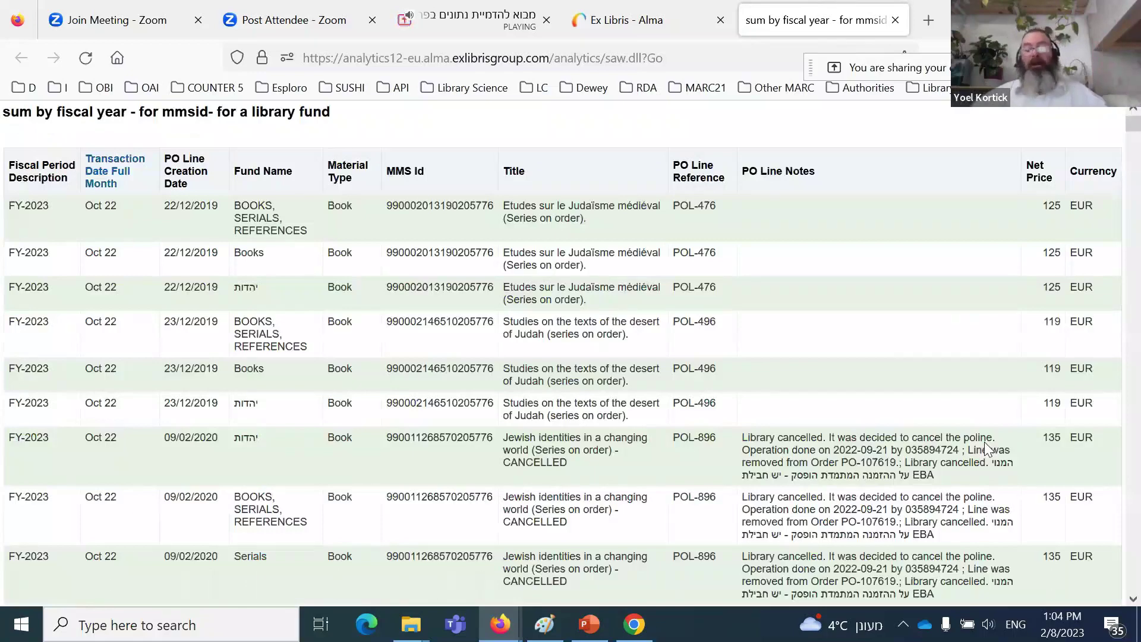
click(609, 21)
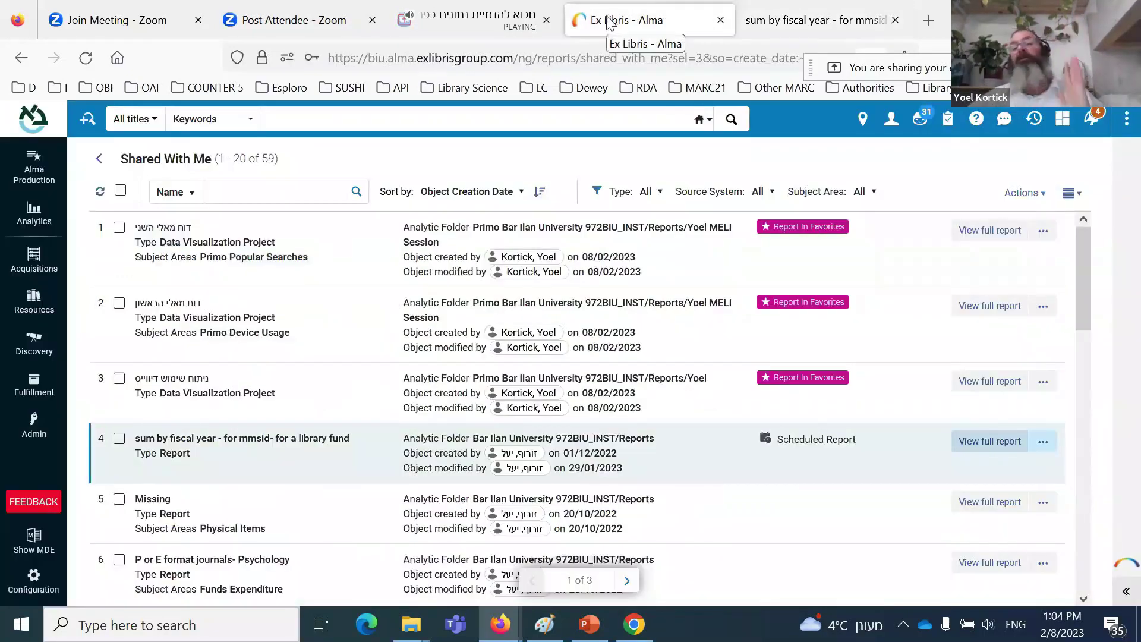
click(1046, 445)
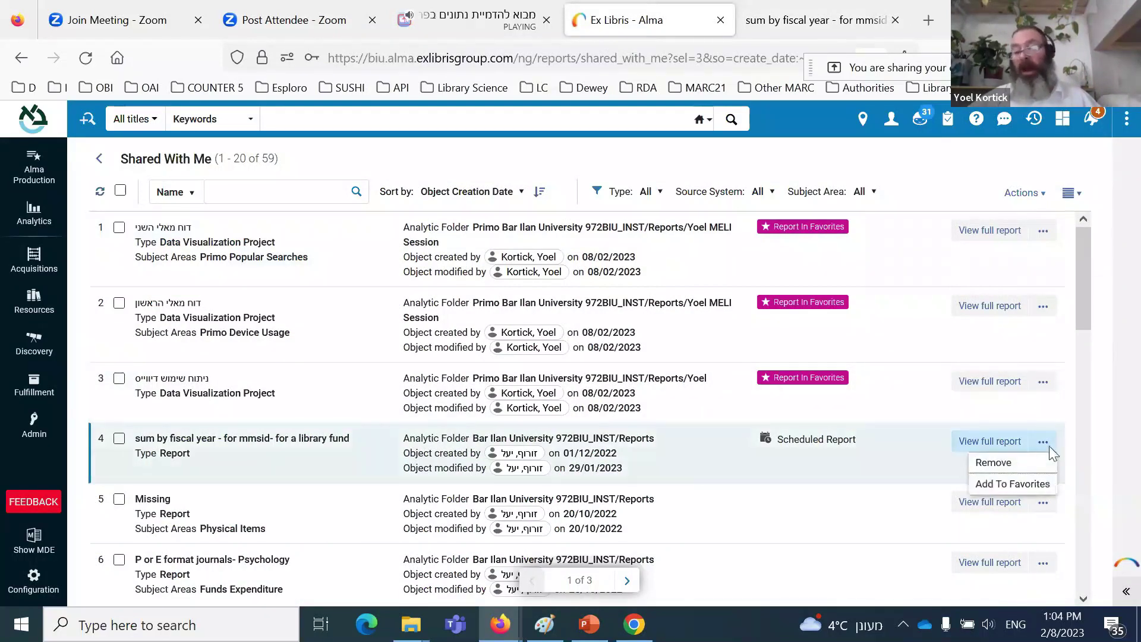
click(1036, 483)
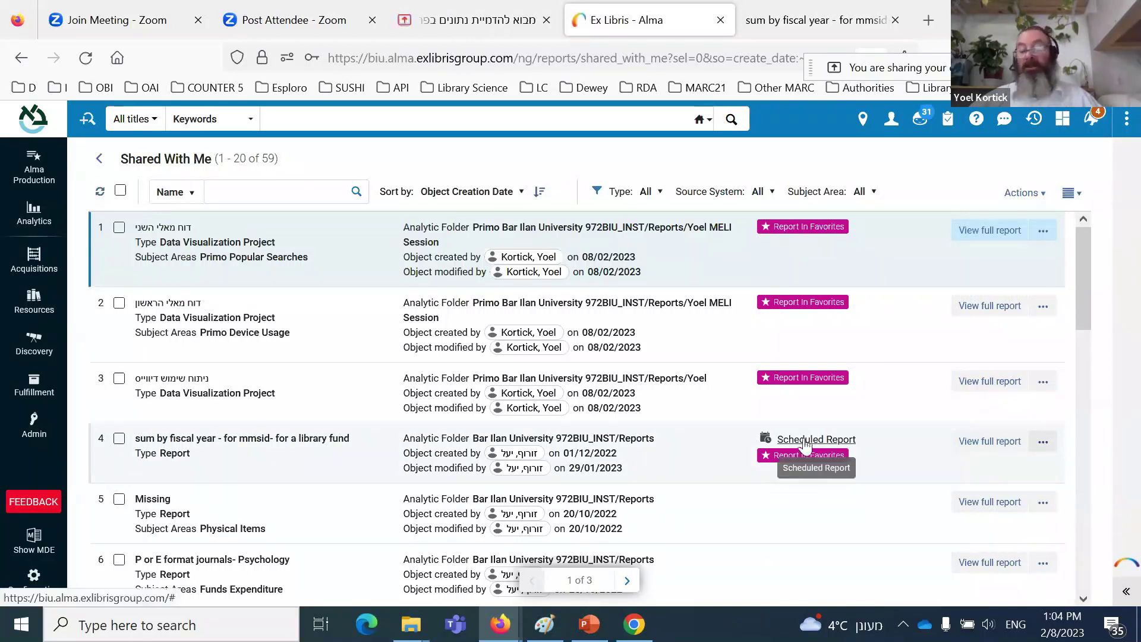
click(1043, 441)
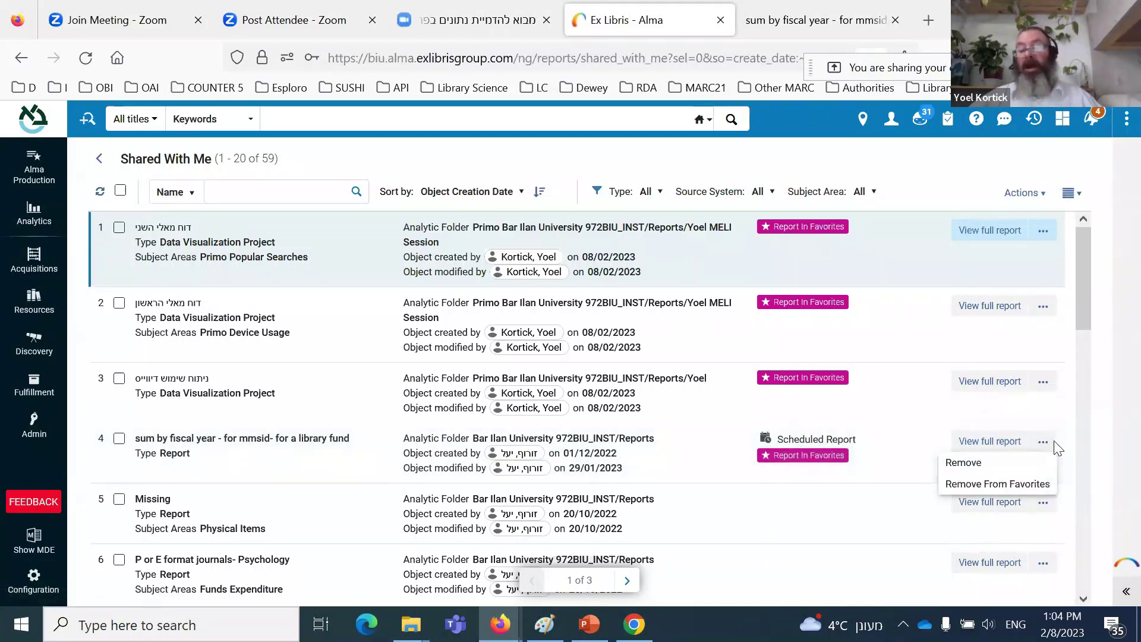
click(720, 470)
Step: Open the details of the "sum by fiscal year" report and turn on subscribing to the analytics object
click(686, 467)
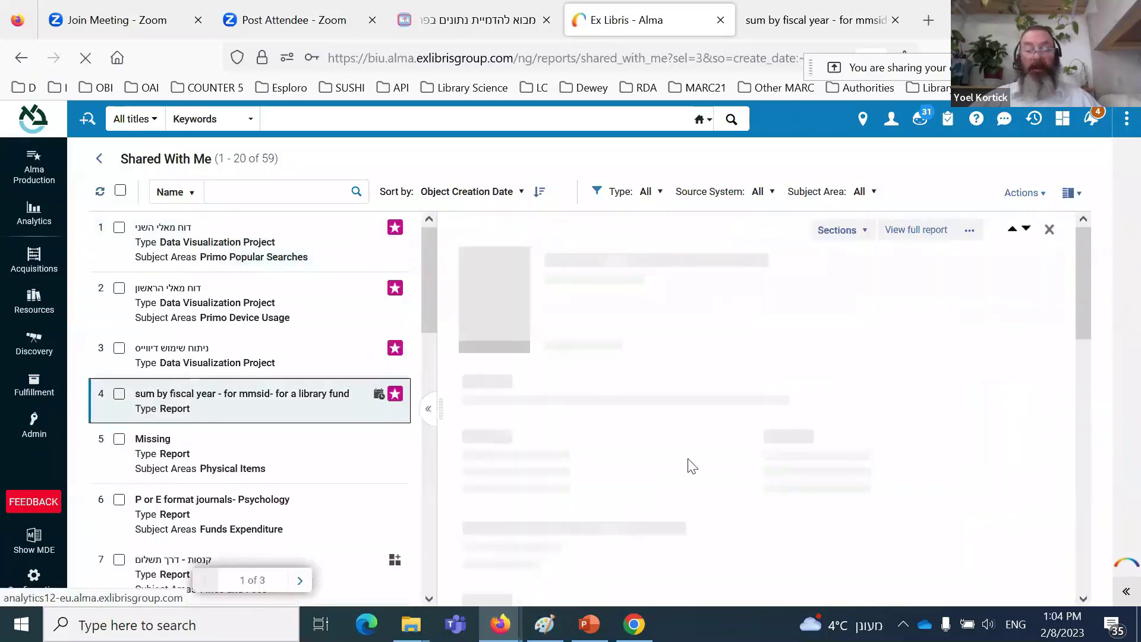
scroll(683, 499, down, 2)
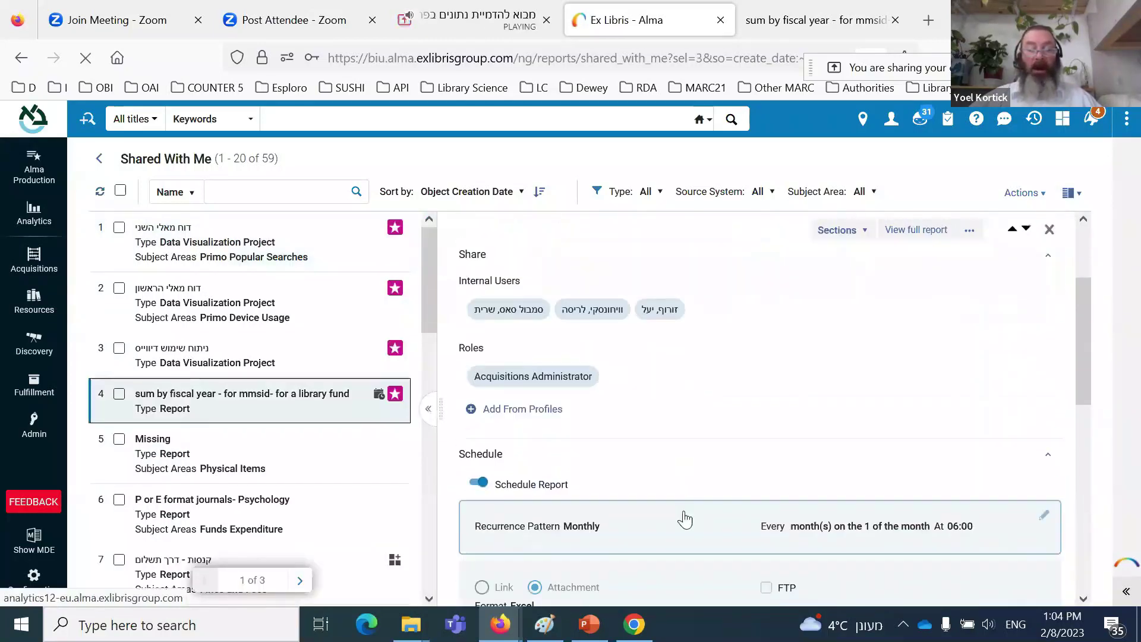
scroll(566, 498, down, 1)
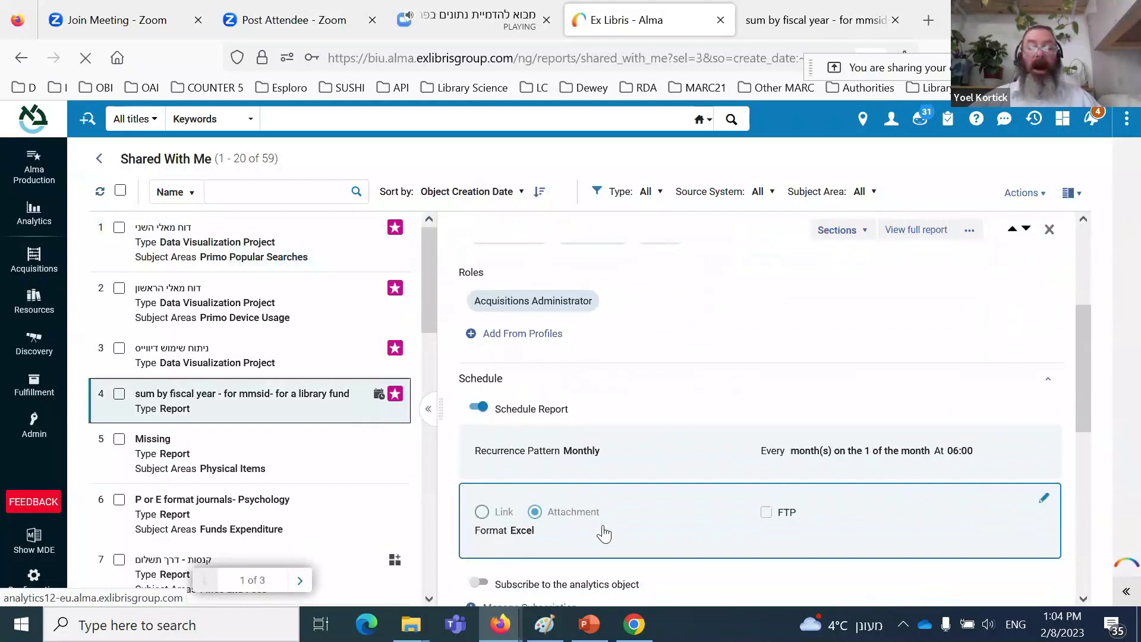
scroll(565, 499, down, 2)
click(479, 445)
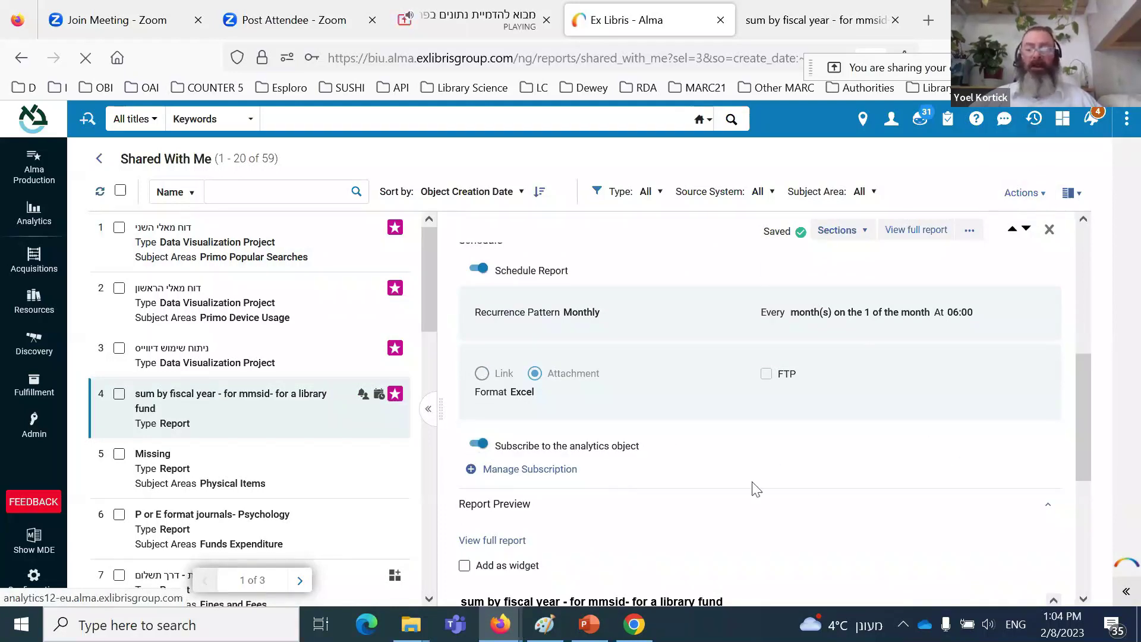
Step: Expand the report's details to full width, examine its Report Preview, and restore the split view with the list
scroll(752, 489, down, 3)
scroll(752, 489, up, 4)
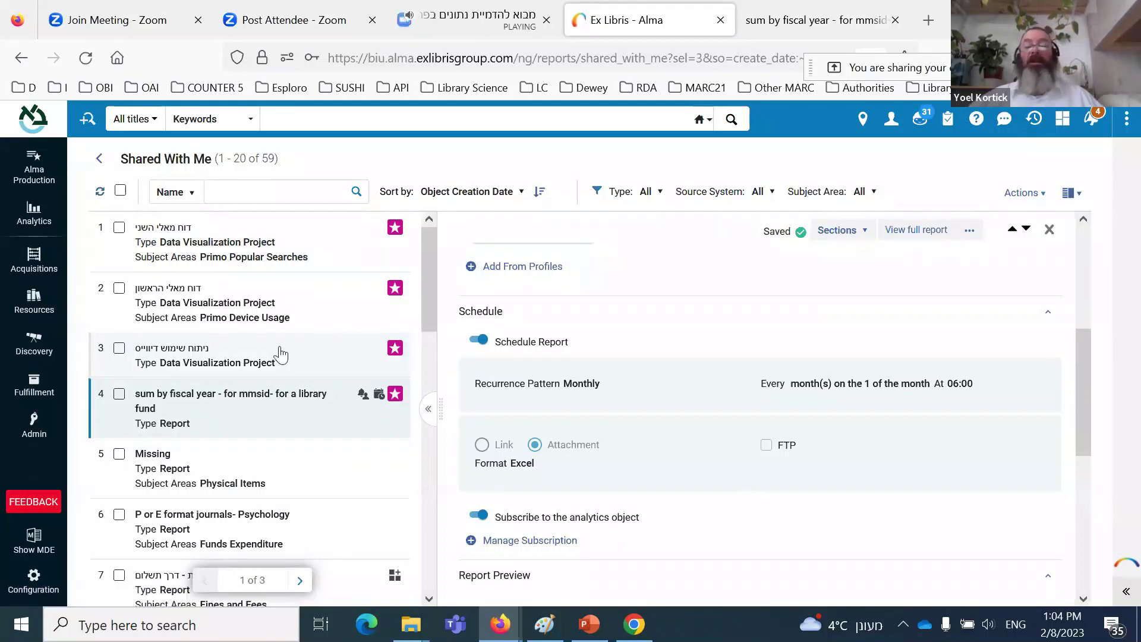
click(427, 410)
scroll(469, 378, down, 5)
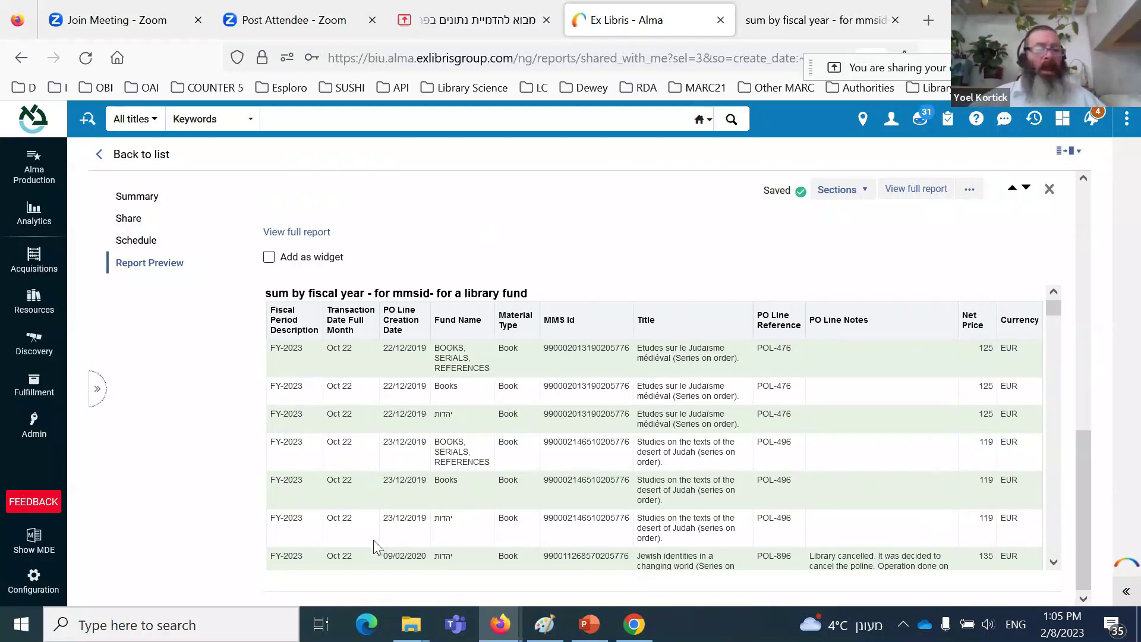
click(97, 389)
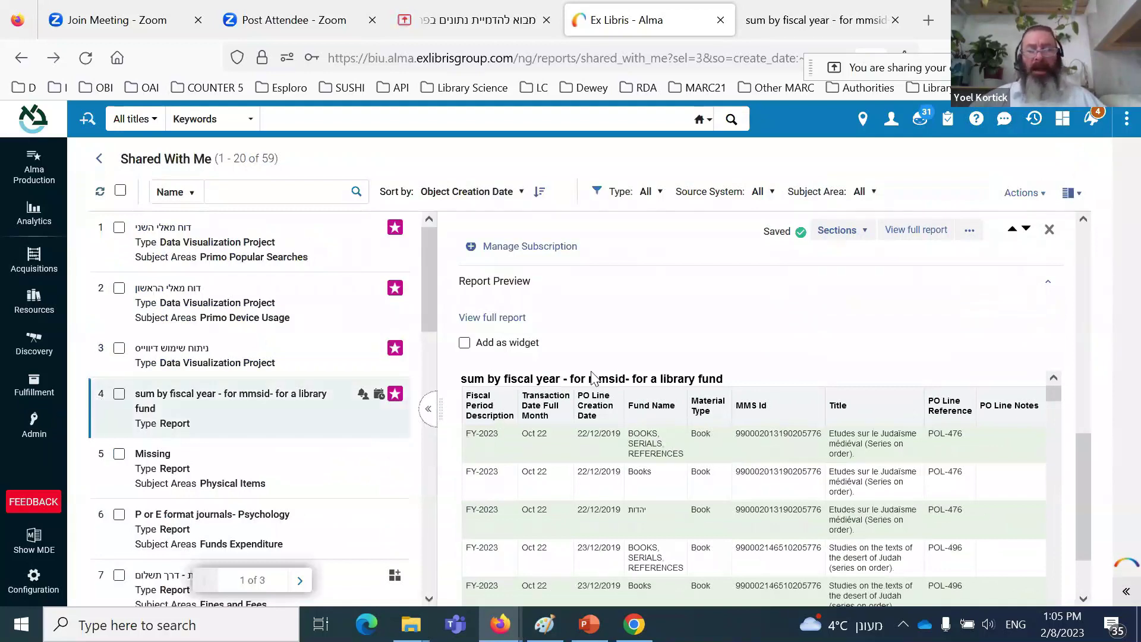
Step: Enable the "sum by fiscal year - for mmsid- for a library fund" report as a widget and add it to the Alma home page
click(464, 344)
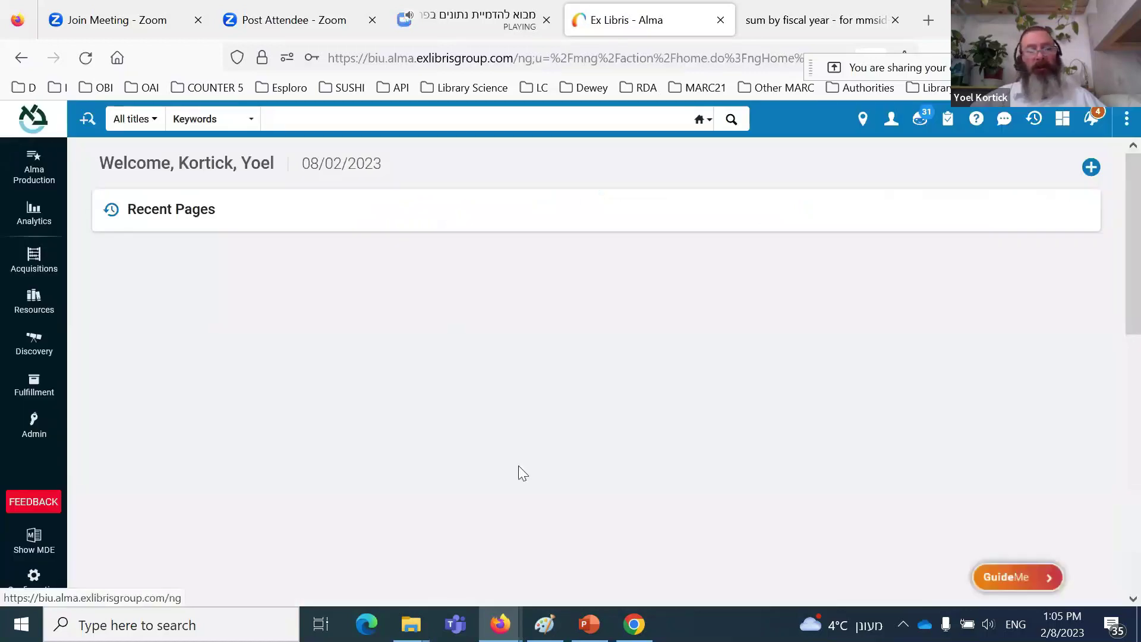
click(1091, 169)
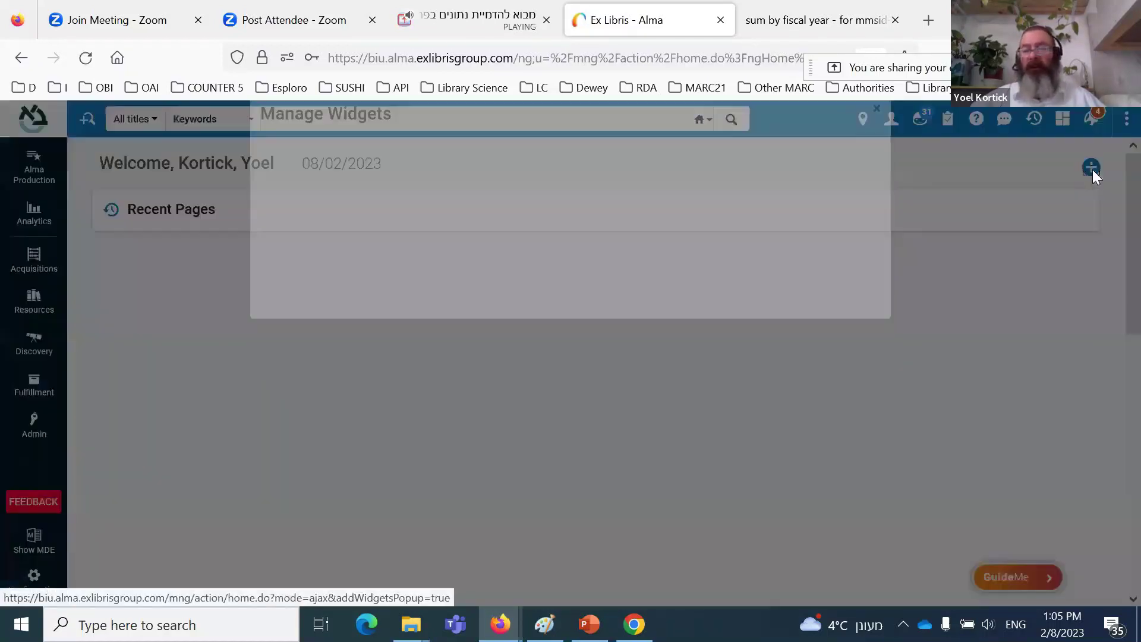
scroll(644, 356, down, 5)
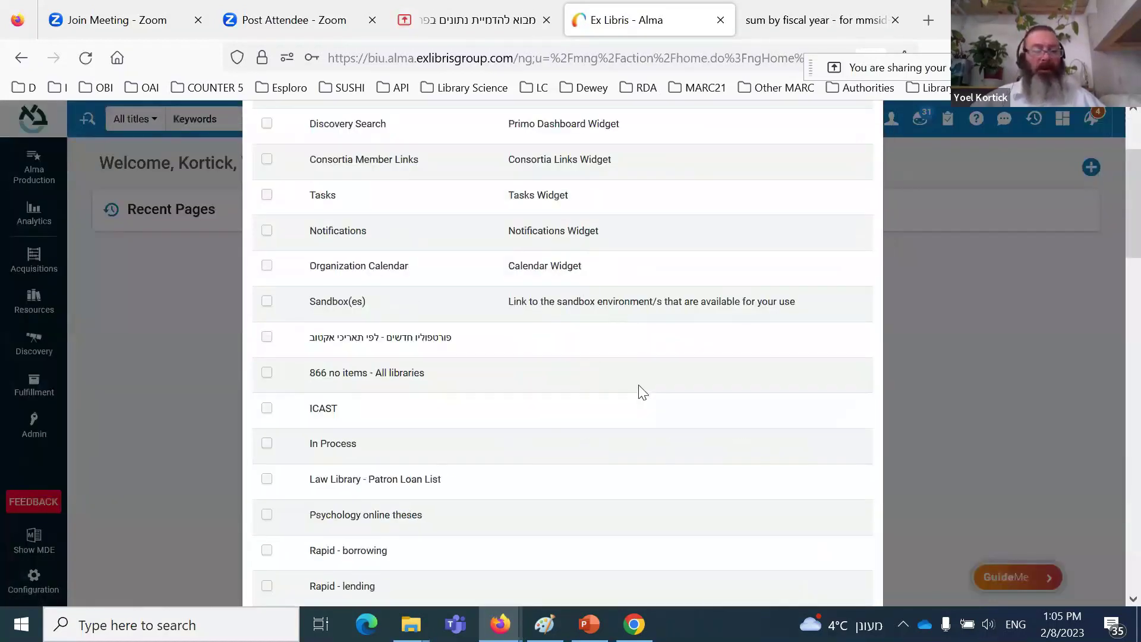
scroll(642, 395, down, 3)
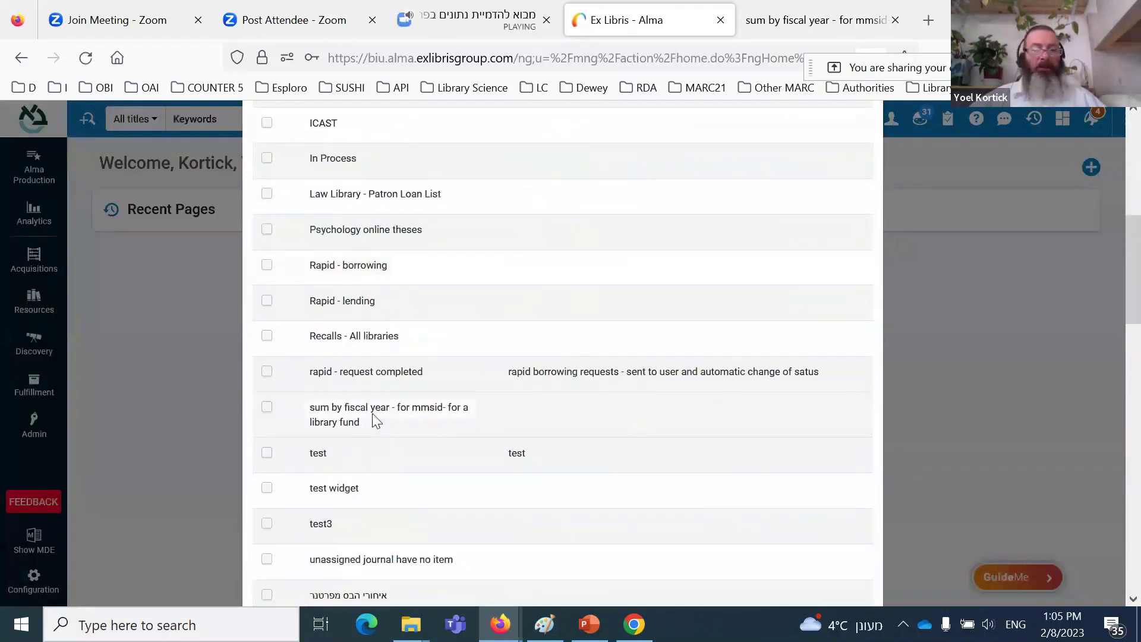
click(267, 408)
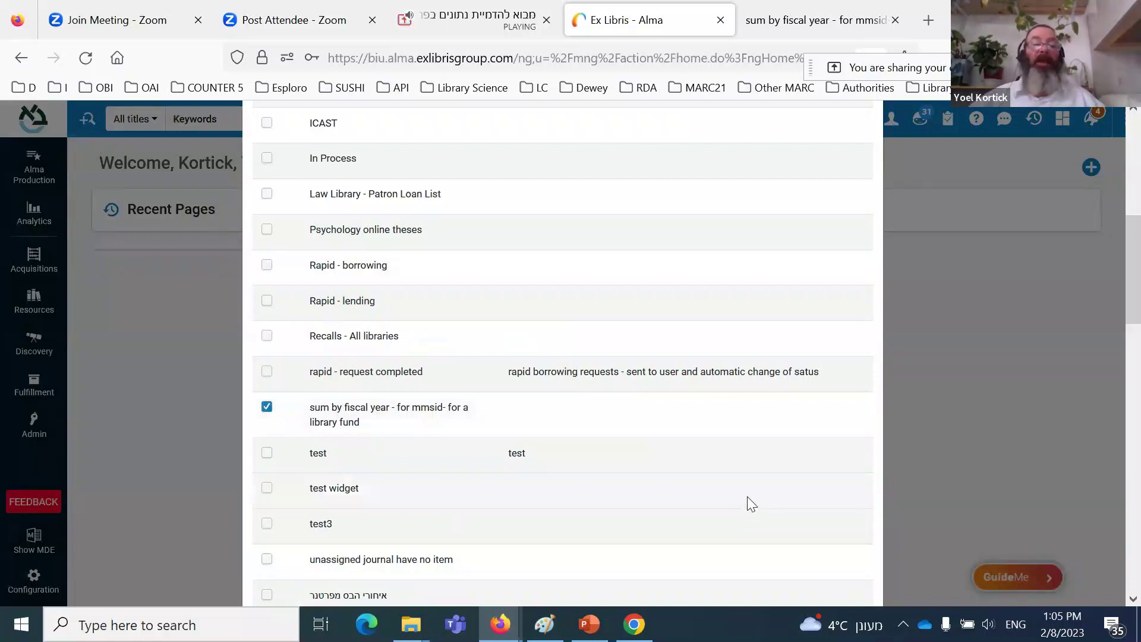
scroll(751, 502, down, 5)
click(999, 397)
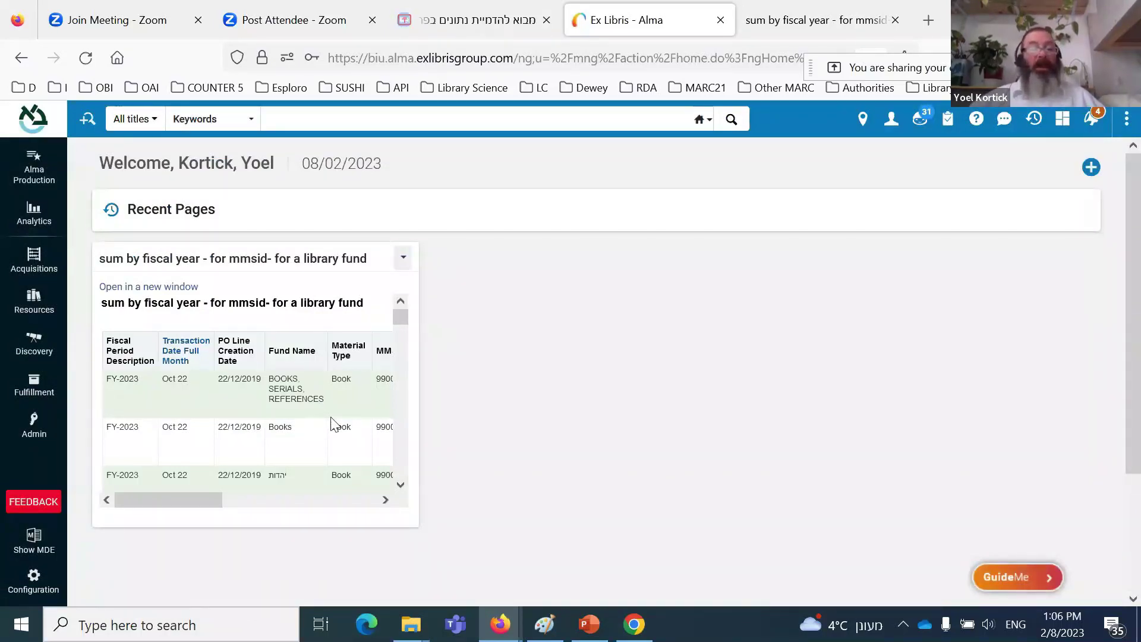
Step: Return to the Shared With Me list and open the details of the "sum by fiscal year" report
click(35, 211)
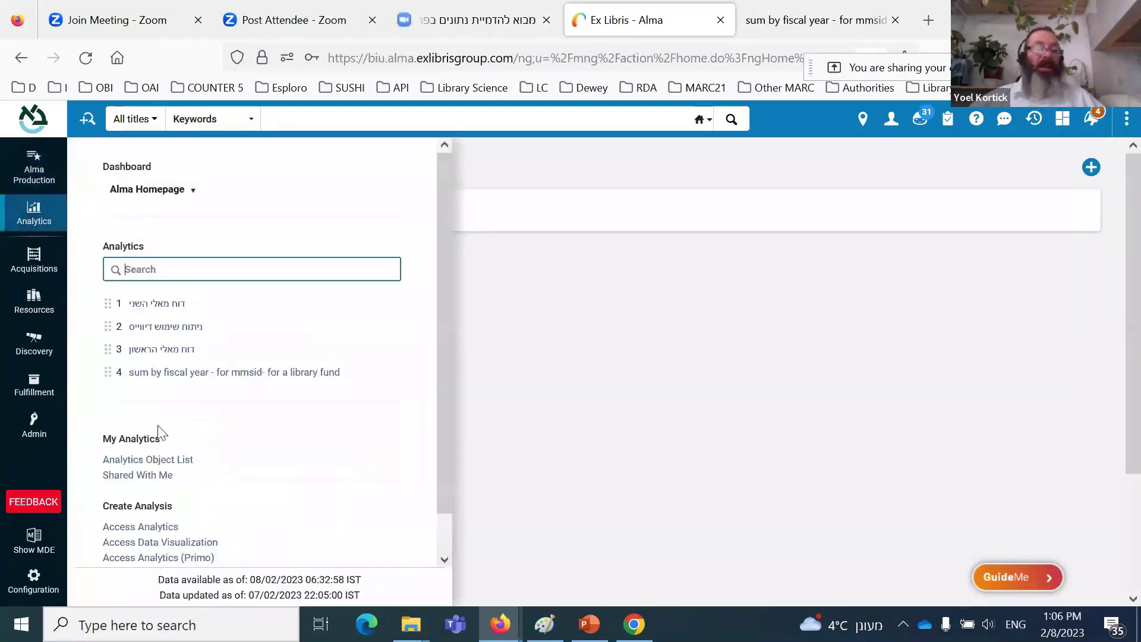
click(160, 479)
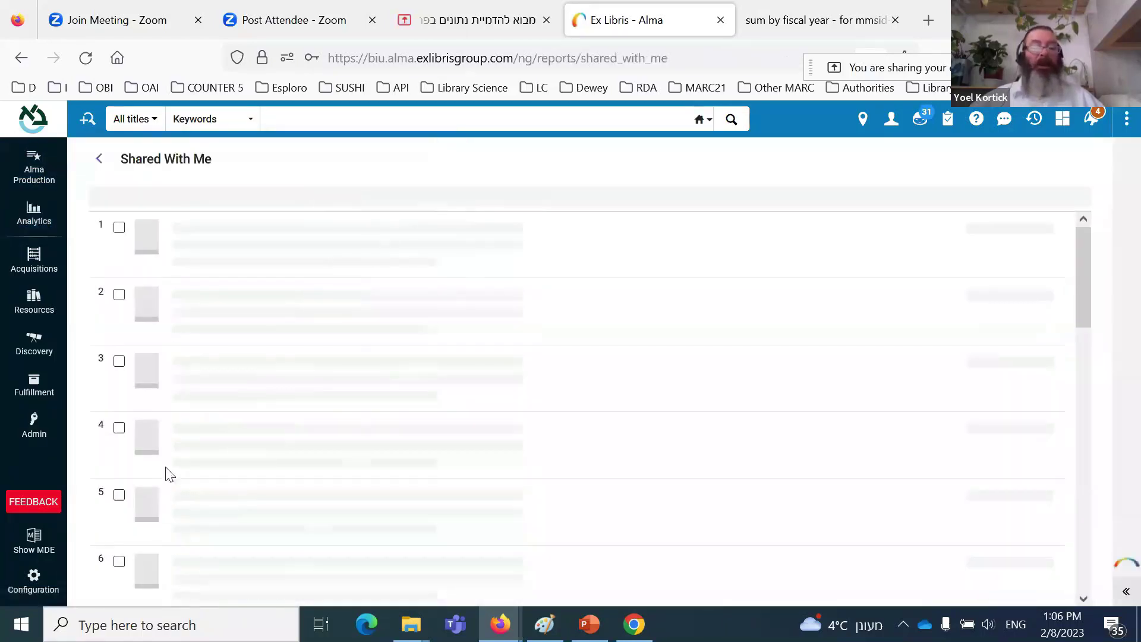
click(243, 192)
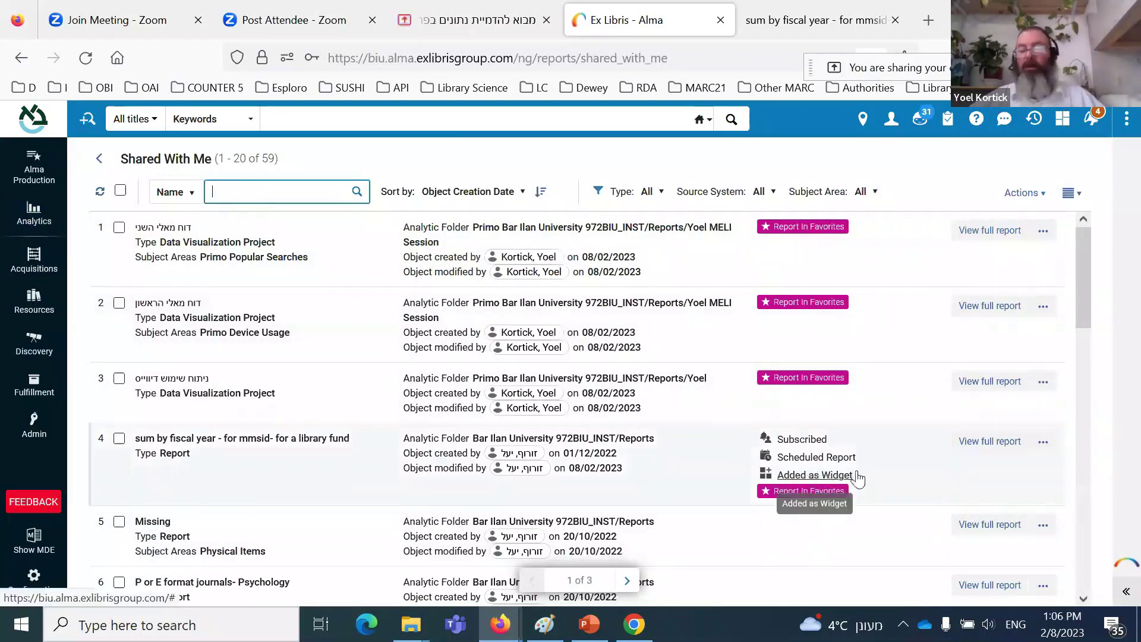
click(672, 452)
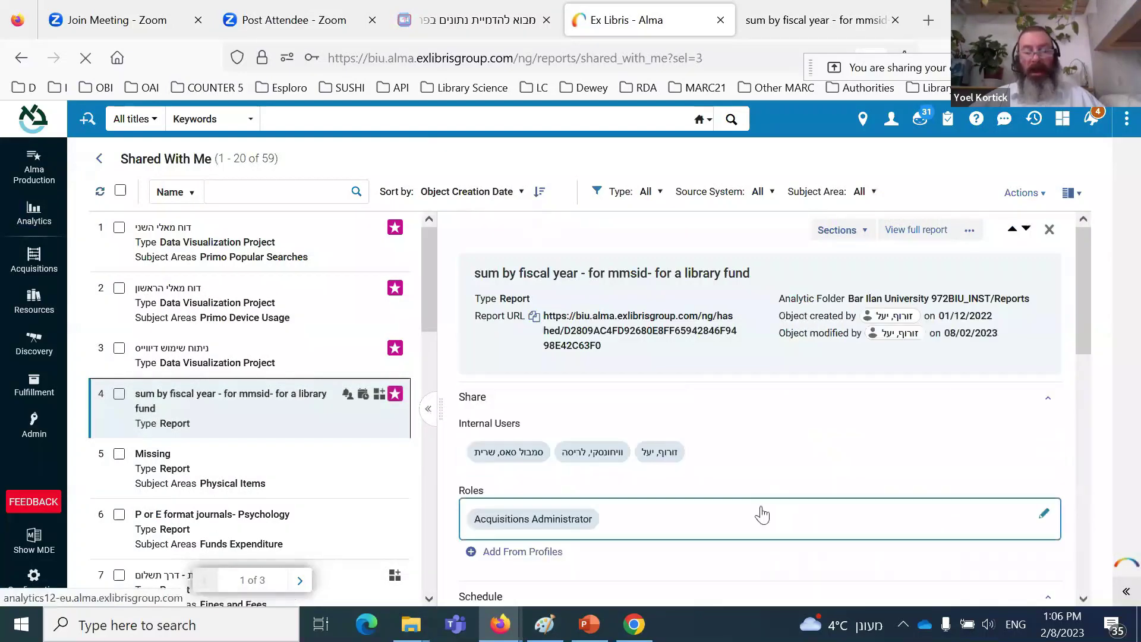
Step: Review the report's sharing and schedule settings, turn off subscribing to the analytics object, and stop offering the report as a widget
scroll(765, 515, down, 3)
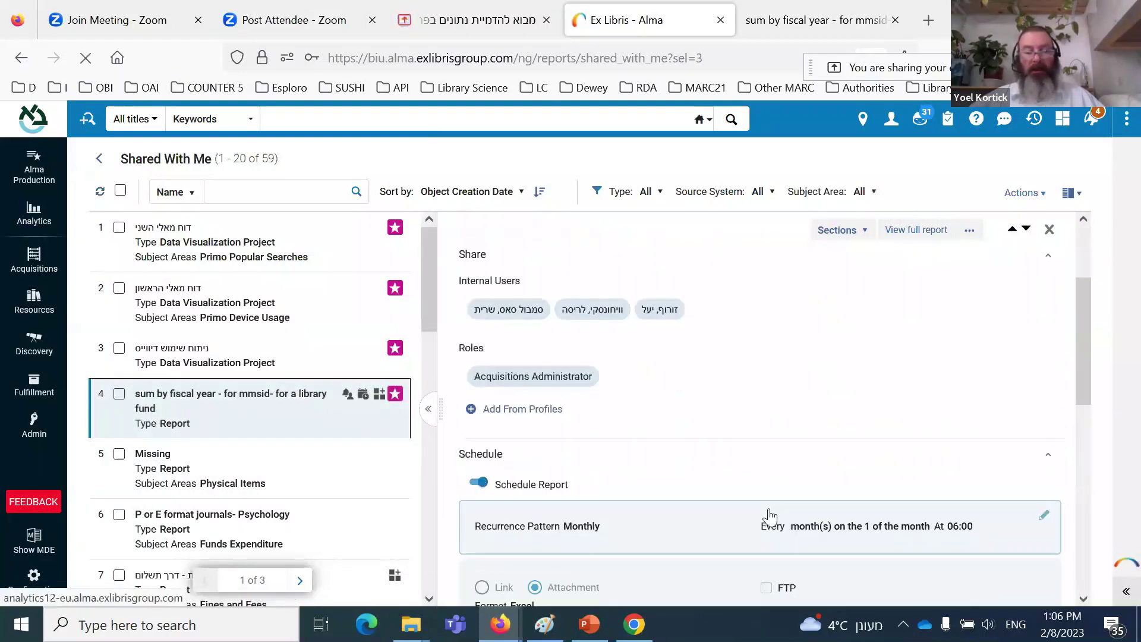
scroll(773, 517, down, 3)
scroll(770, 499, up, 3)
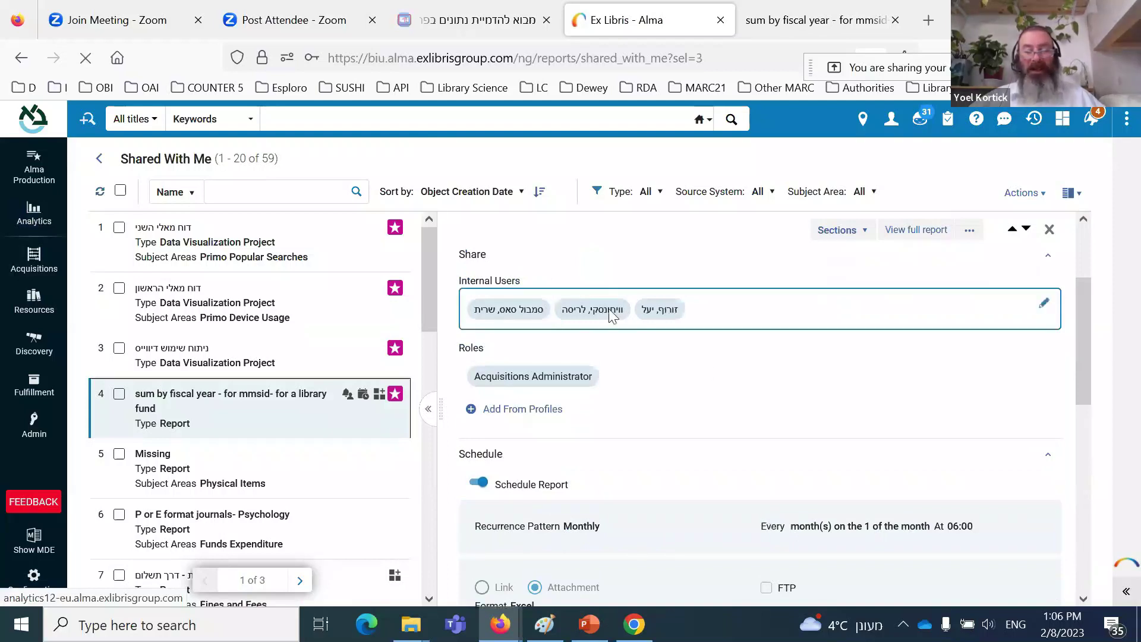
scroll(743, 416, down, 4)
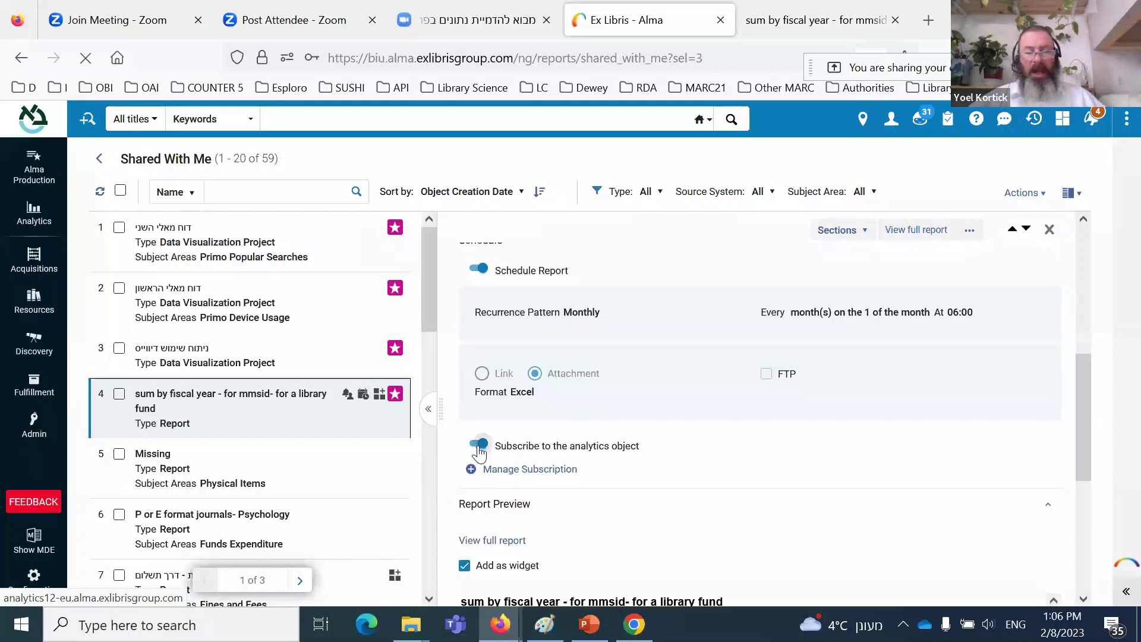
click(479, 446)
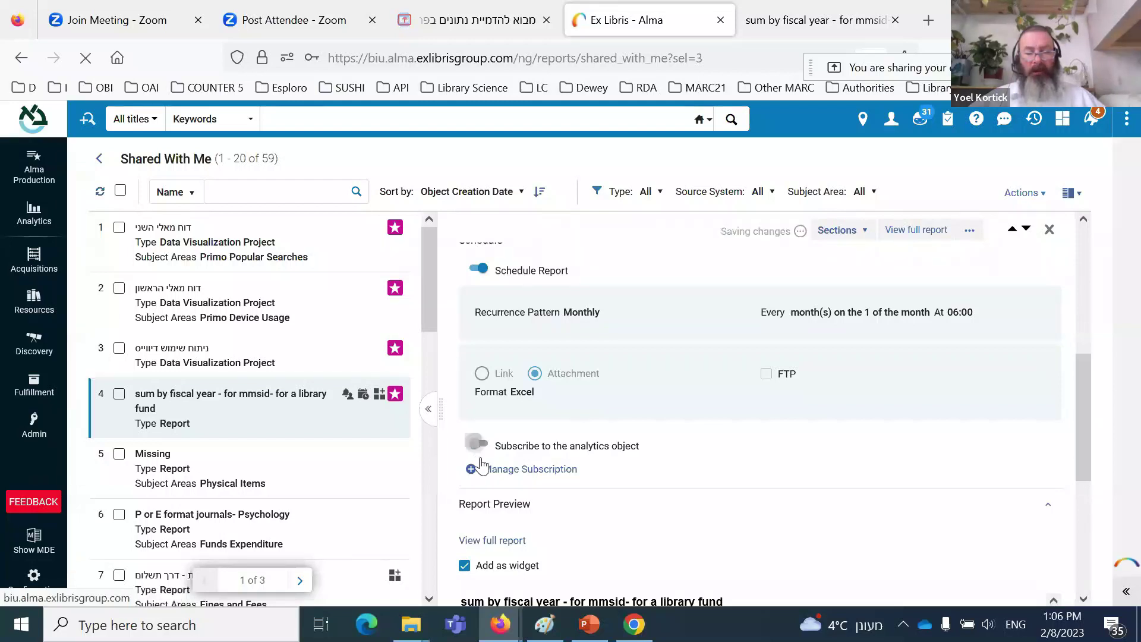
click(464, 566)
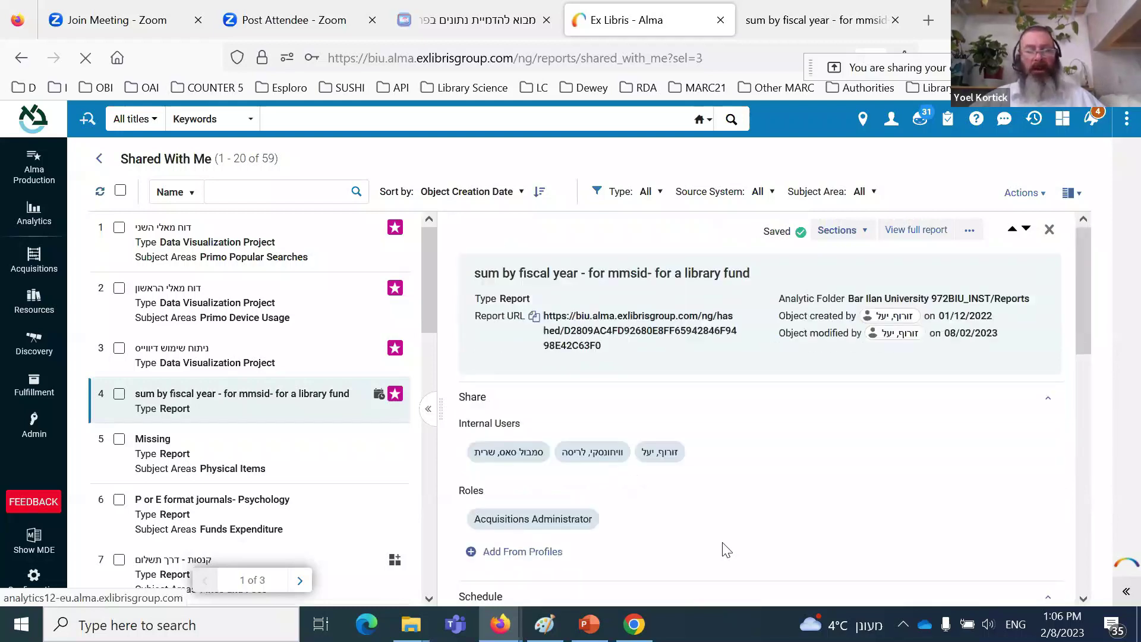
Step: Open the details of the "ניתוח שימוש דיווייס" data visualization project and examine its sharing, roles and preview
click(291, 364)
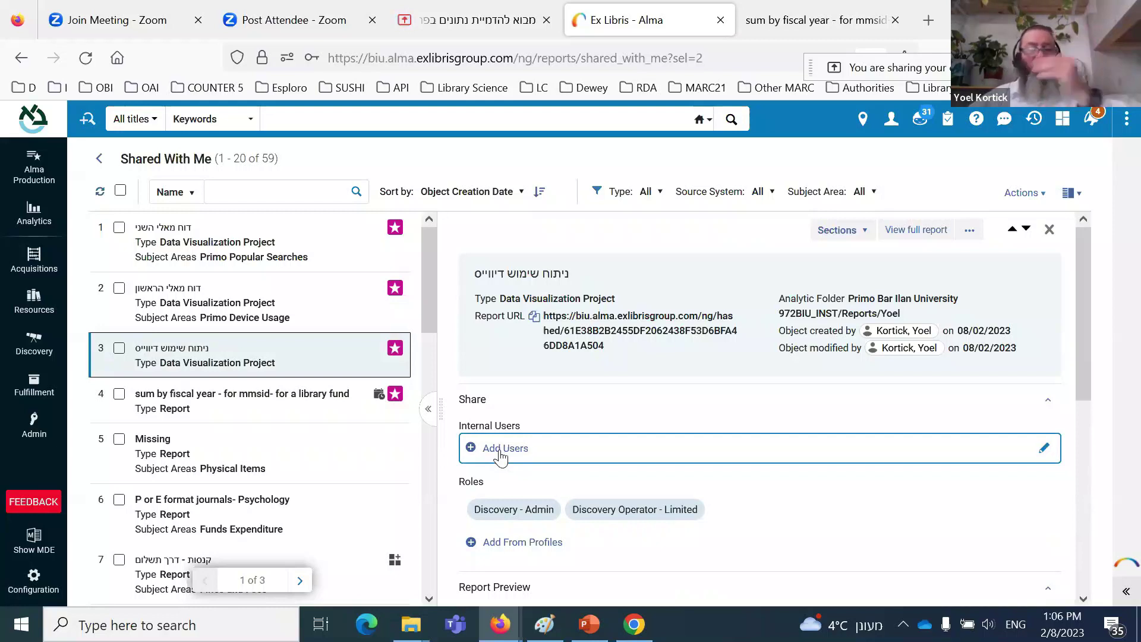
scroll(354, 469, down, 1)
scroll(353, 469, down, 2)
scroll(354, 468, up, 4)
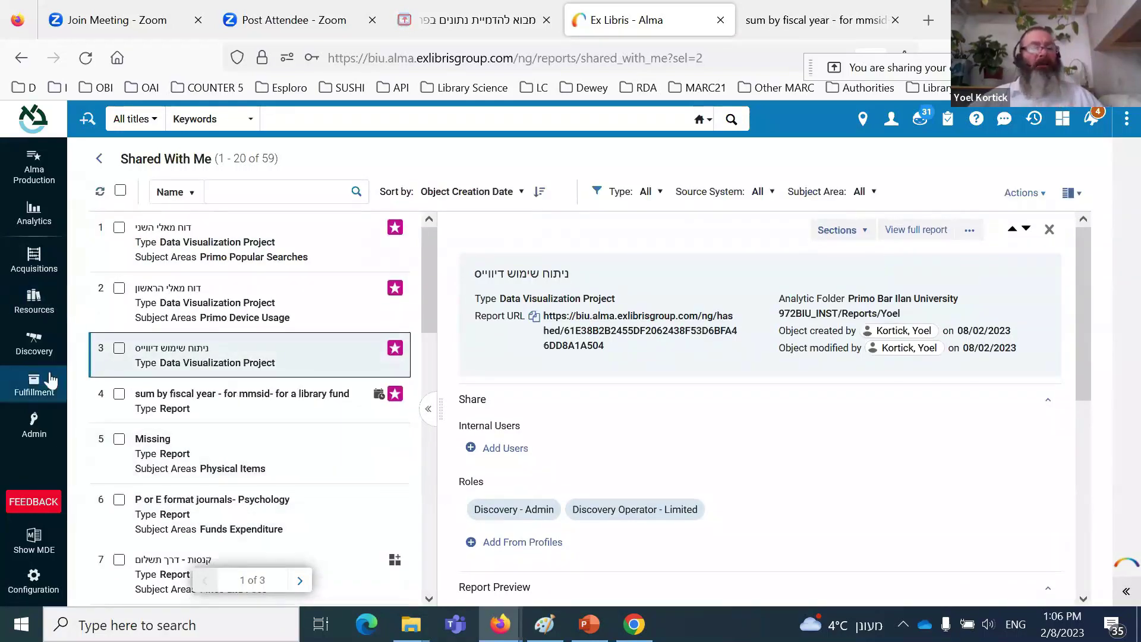
Step: View the first report's available actions in the Analytics Object List, and return to the Shared With Me list
click(34, 223)
click(173, 461)
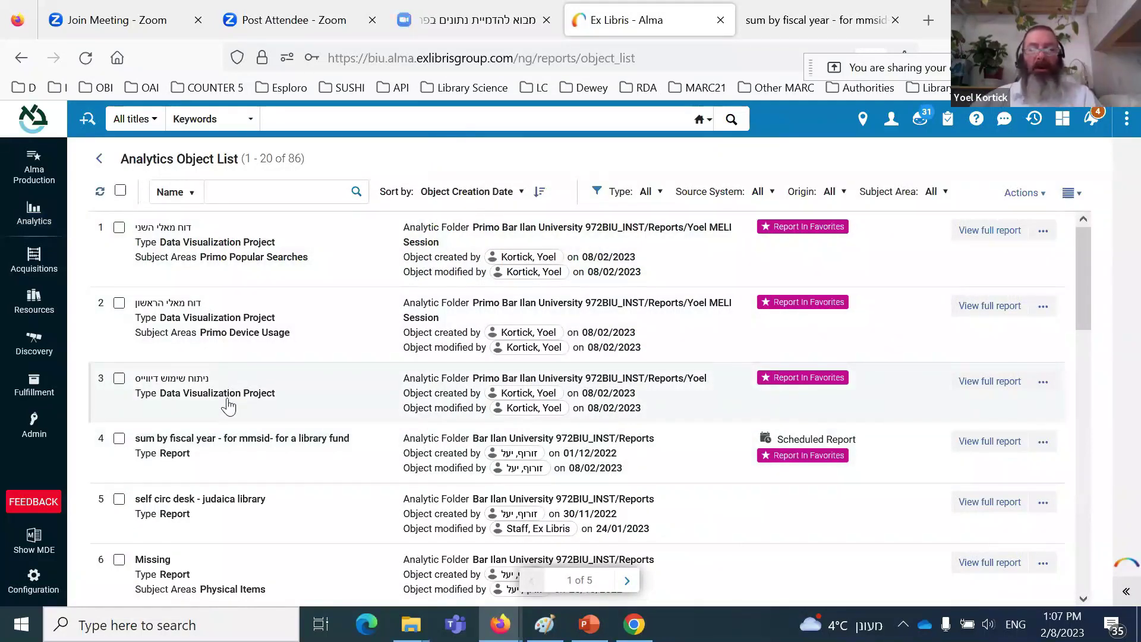
click(1043, 231)
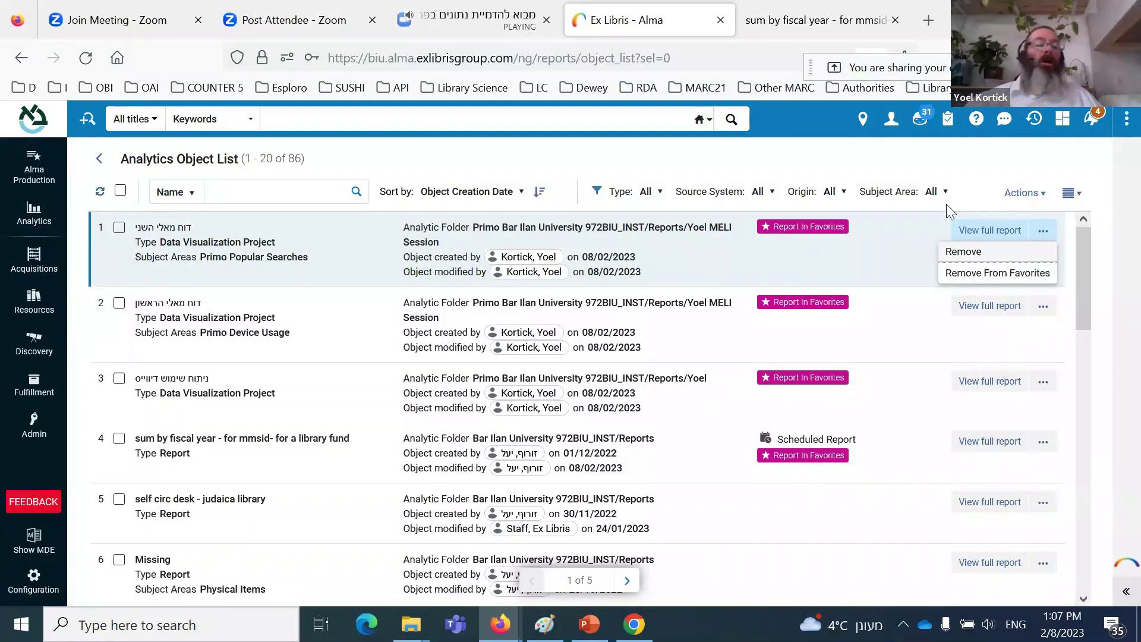
click(33, 219)
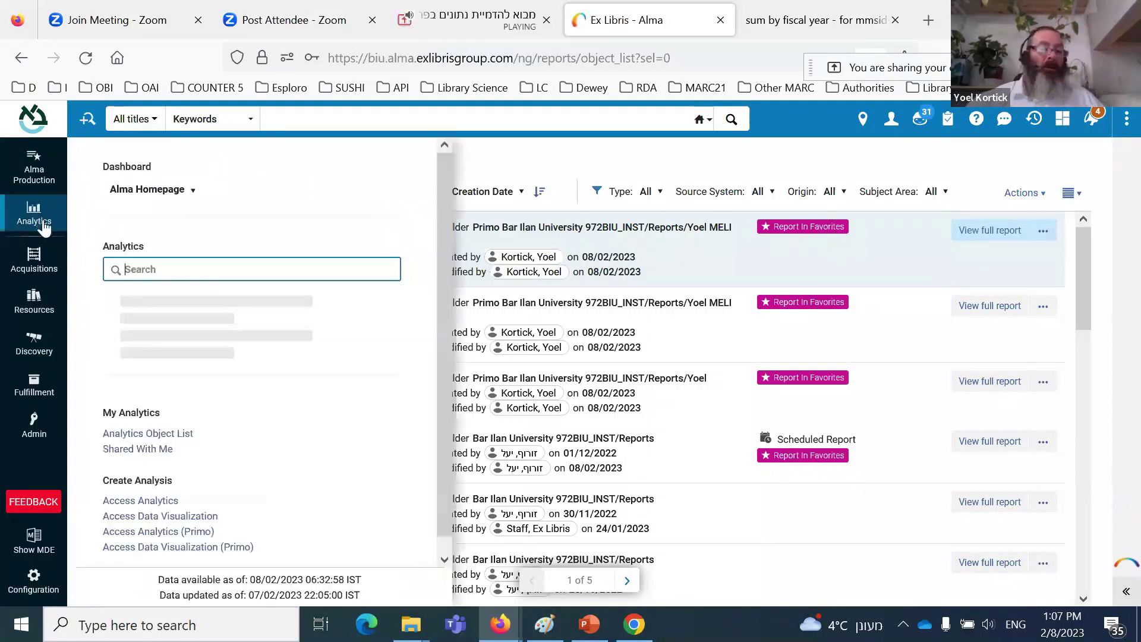
click(137, 475)
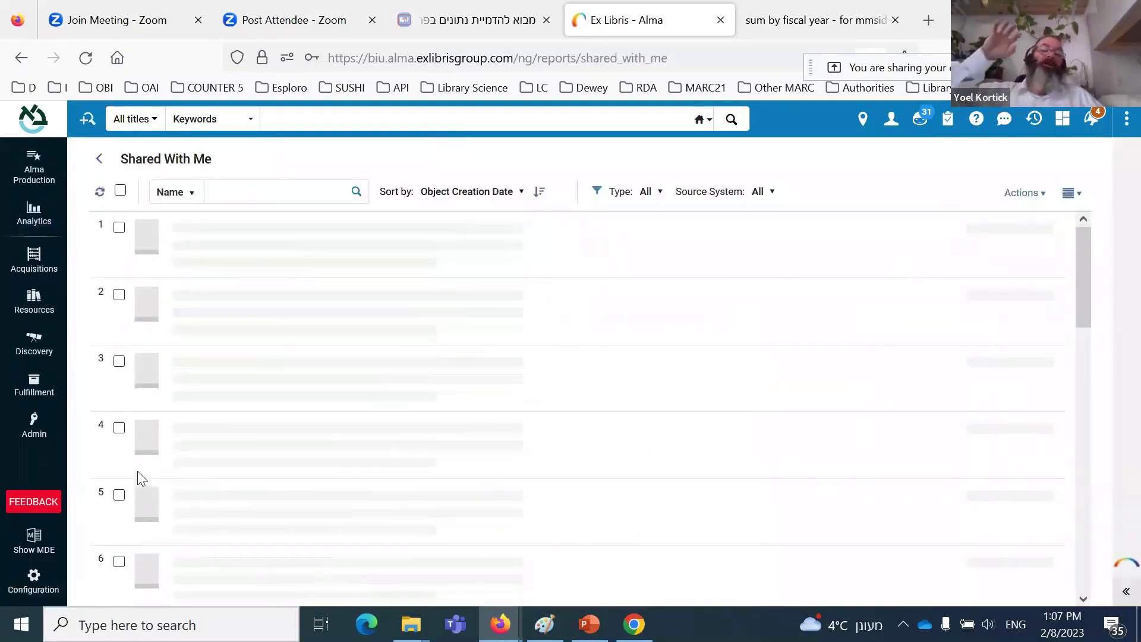
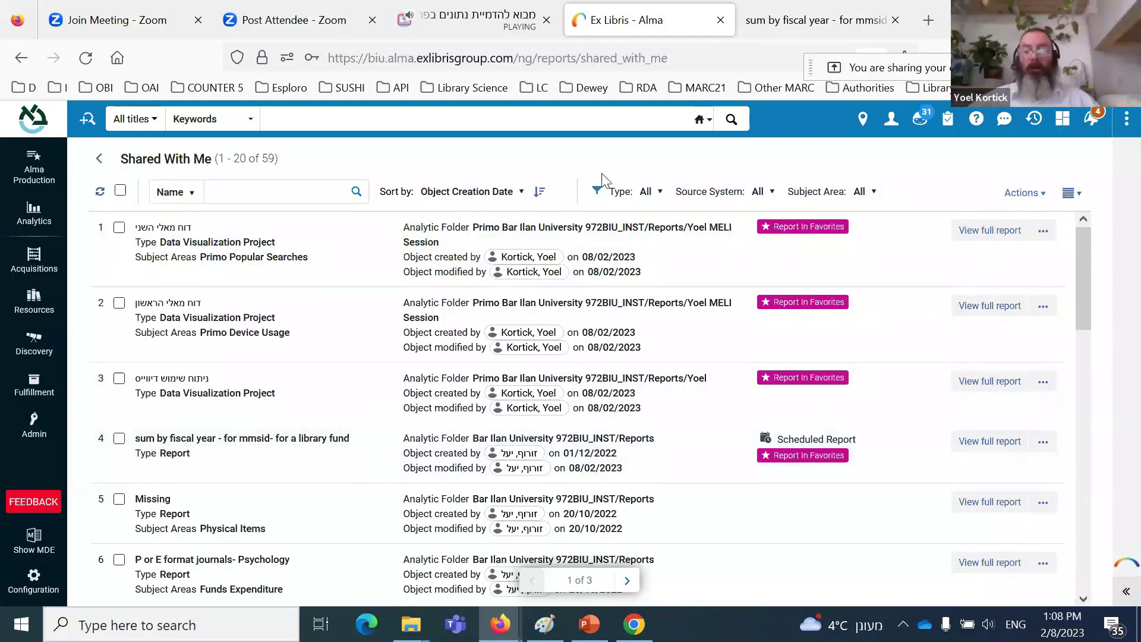
click(788, 24)
click(649, 27)
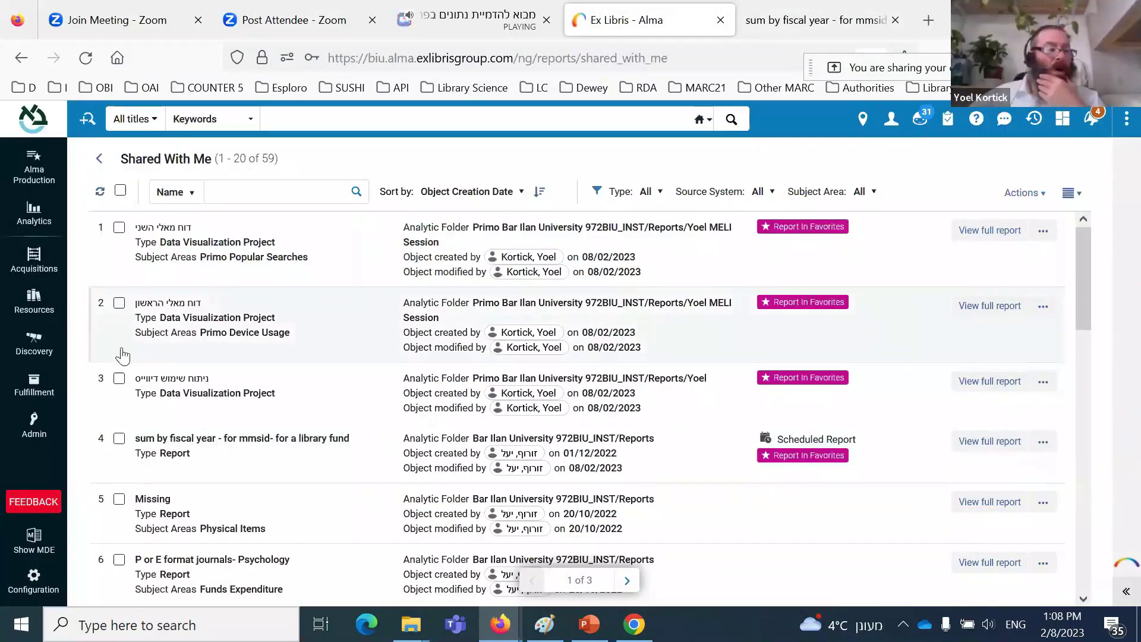
Step: Access Alma Analytics and browse its catalog to Shared Folders/Community/Reports
click(45, 221)
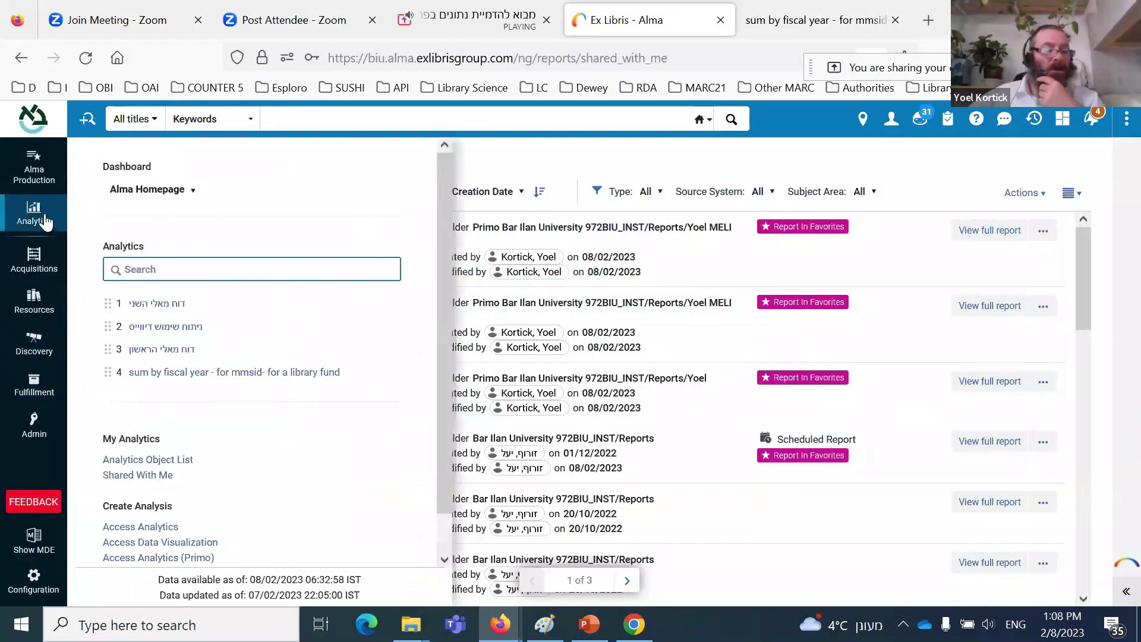
click(162, 529)
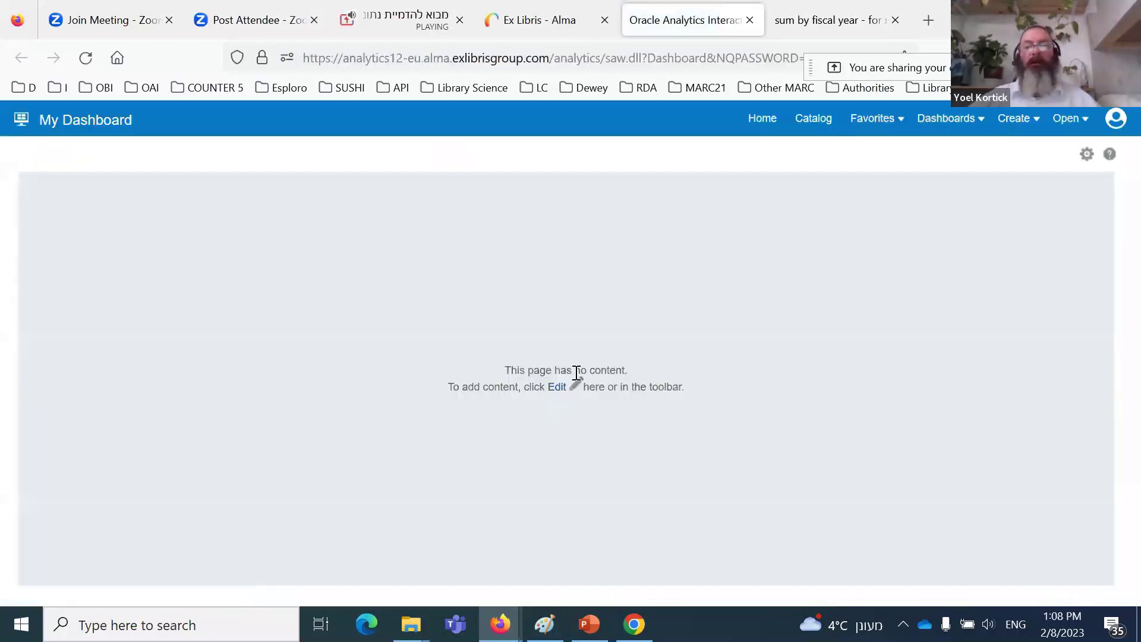
click(814, 119)
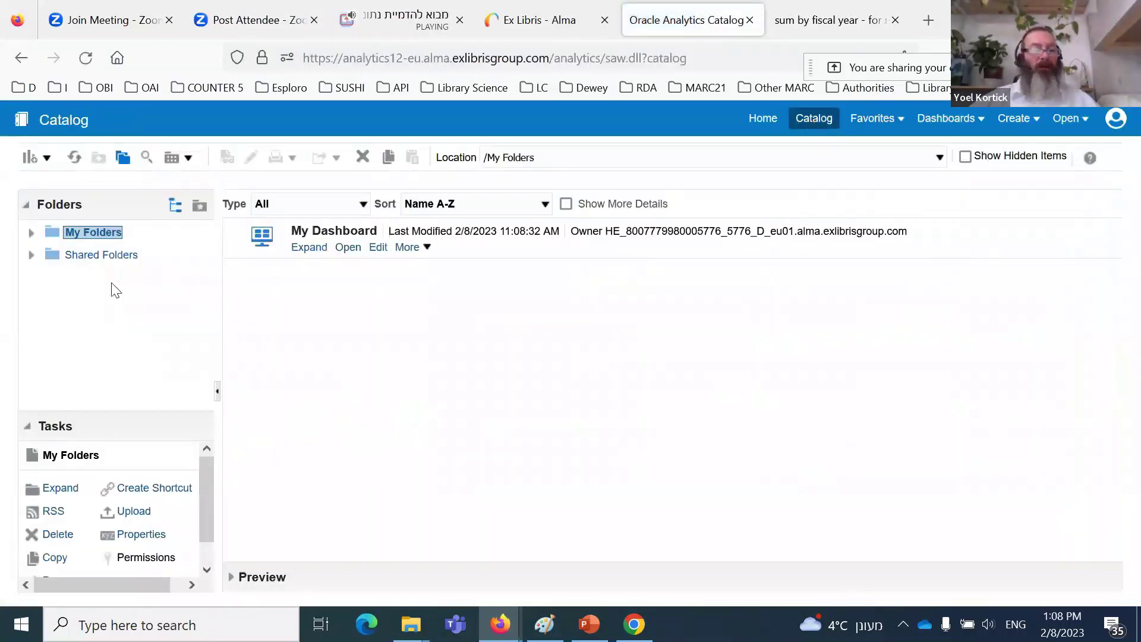
click(32, 255)
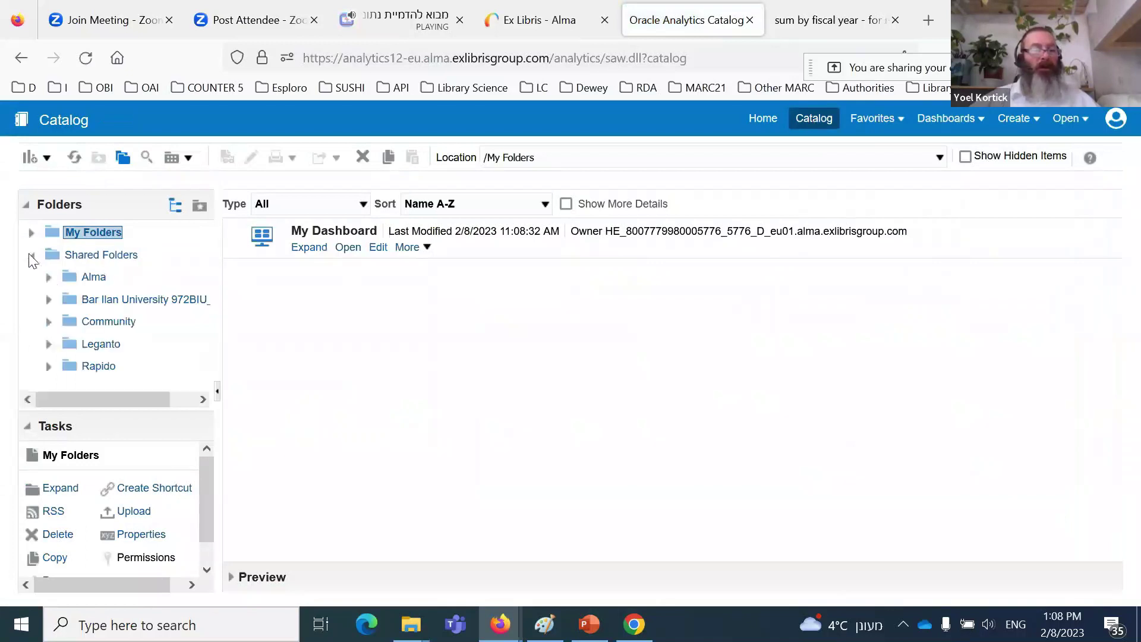
click(92, 324)
click(309, 249)
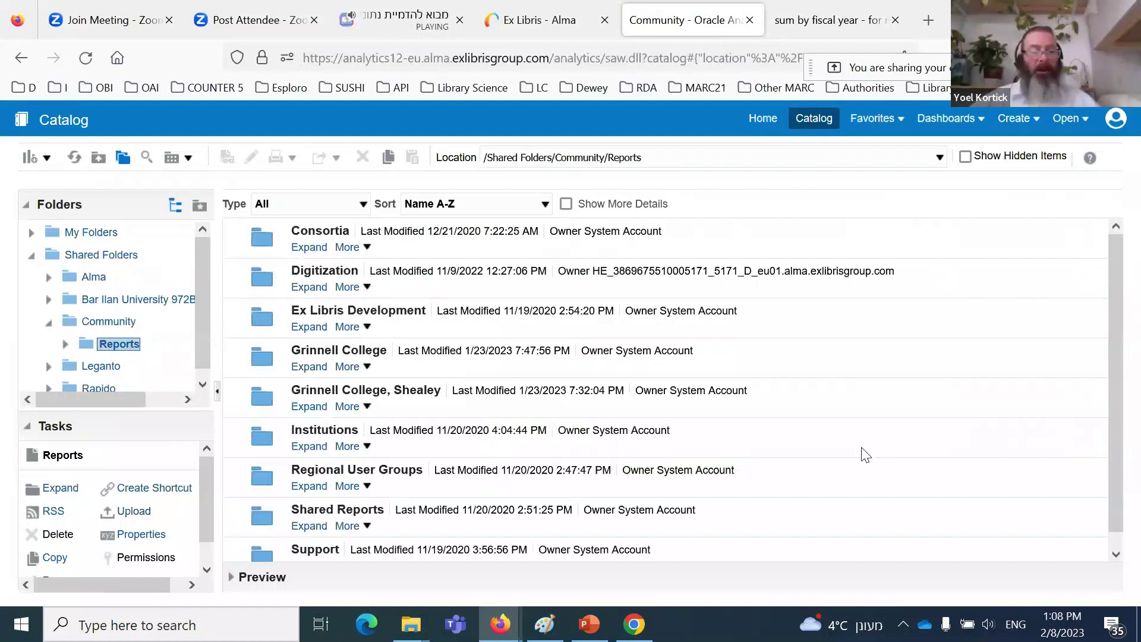
Step: Open the Israel folder inside the Regional User Groups folder of the Community reports
click(308, 487)
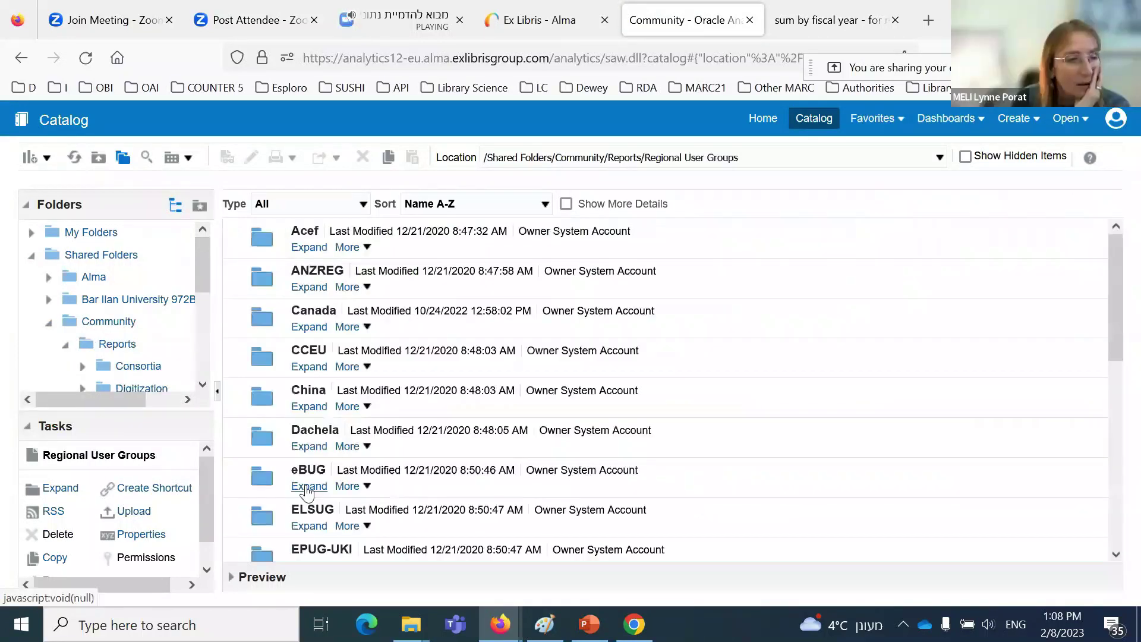
scroll(854, 427, down, 3)
scroll(854, 426, down, 1)
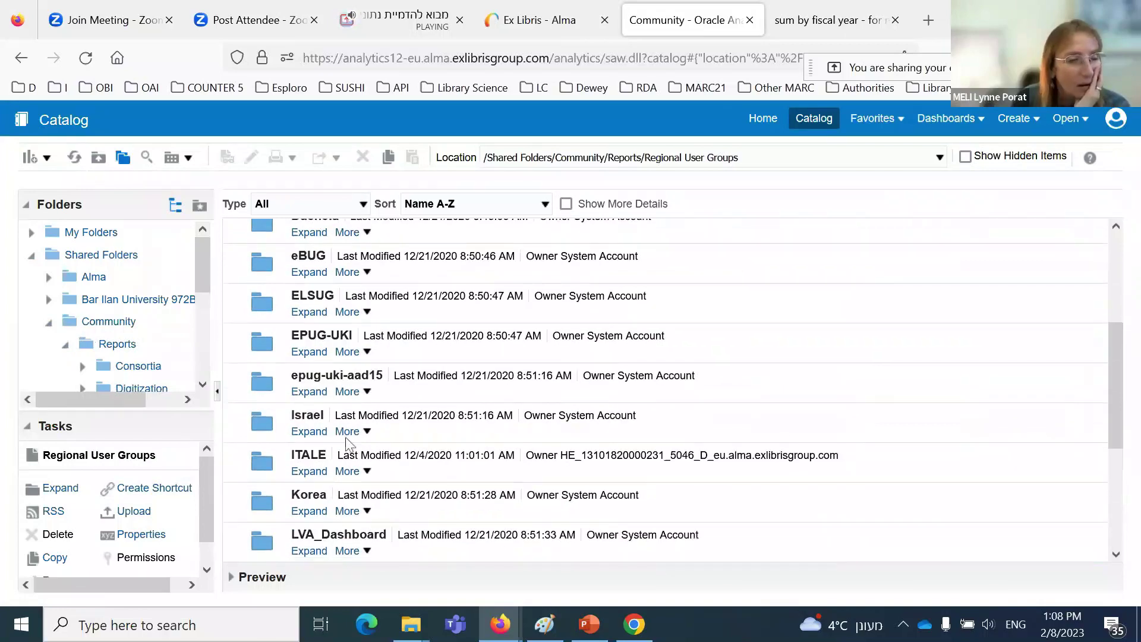
scroll(479, 454, down, 3)
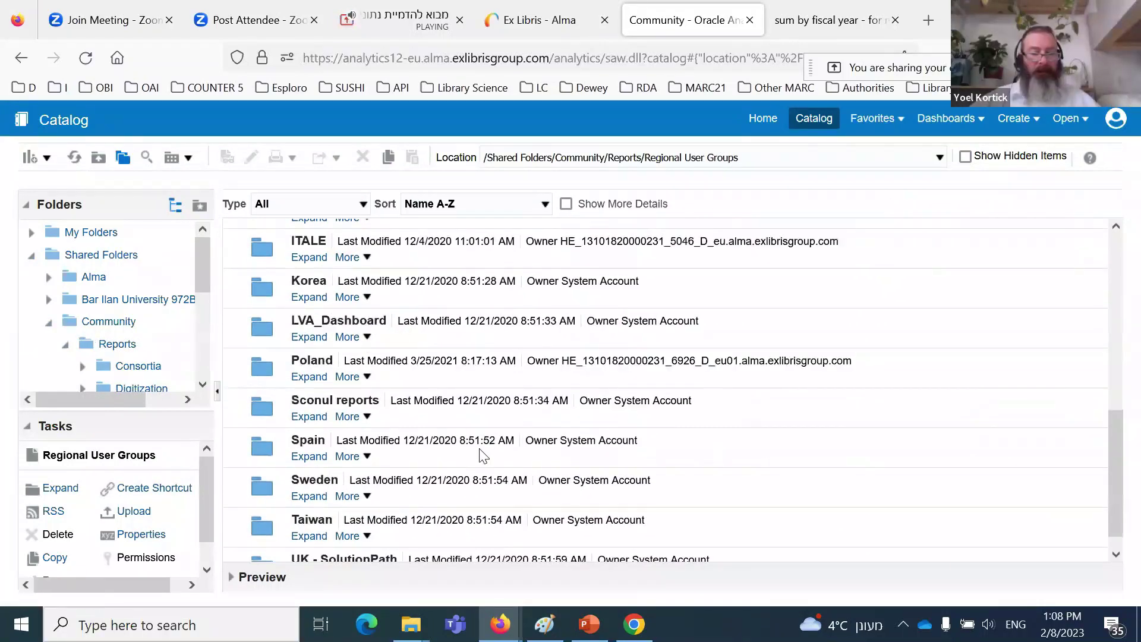
scroll(479, 454, down, 1)
scroll(469, 443, up, 3)
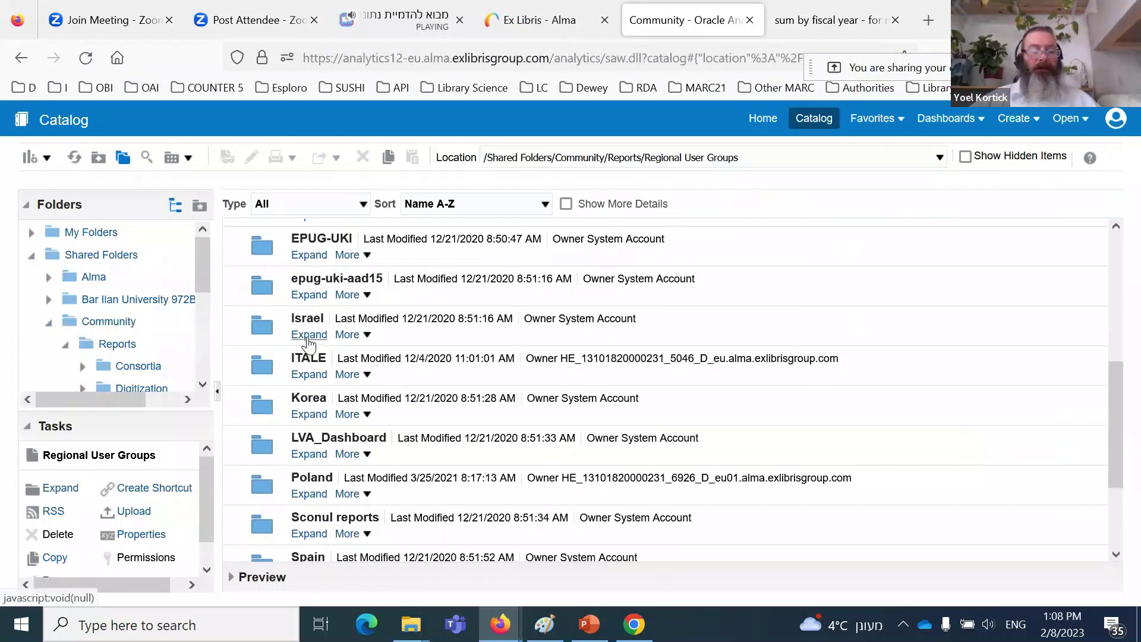
click(309, 334)
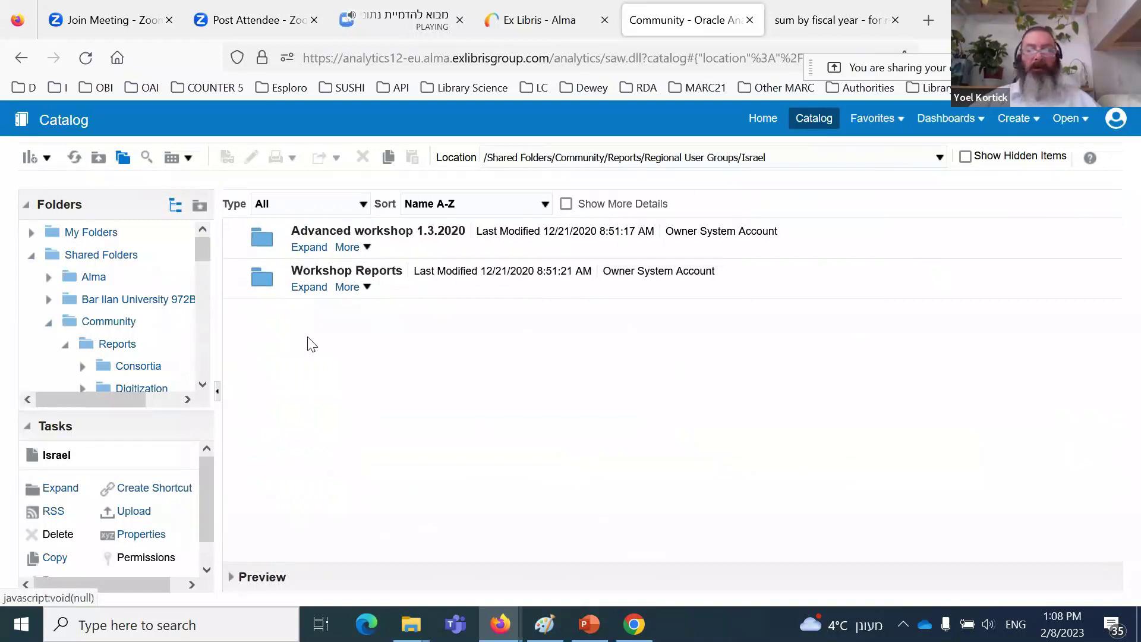
Step: Create a new folder named "MELI DV Sessions 2023" inside the Israel folder of the community reports
click(47, 157)
click(56, 189)
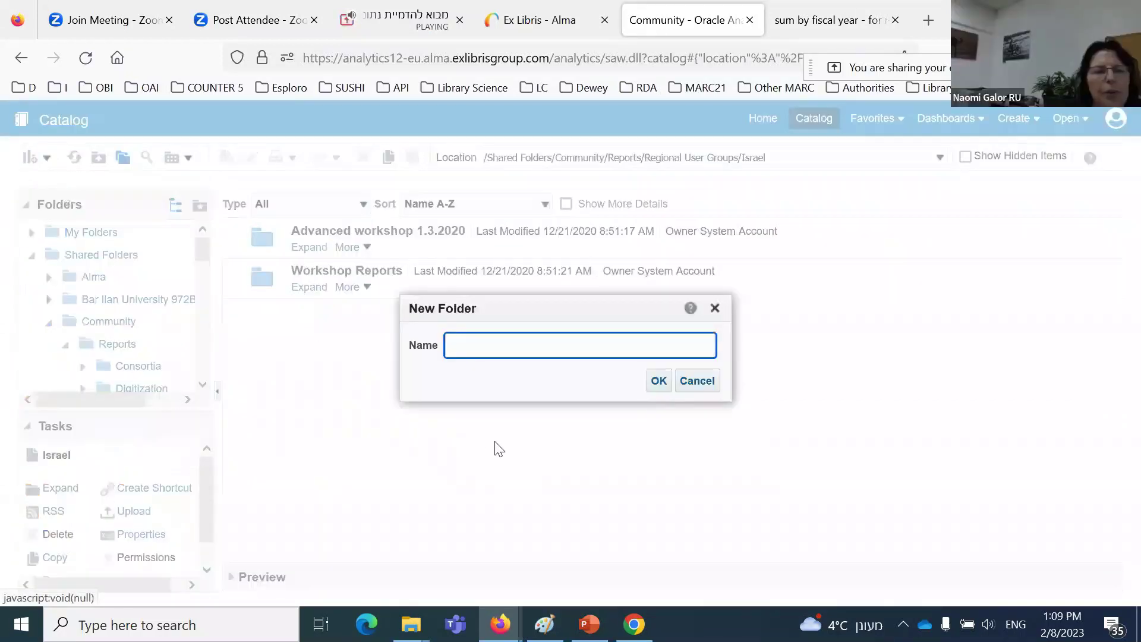
text(MEL)
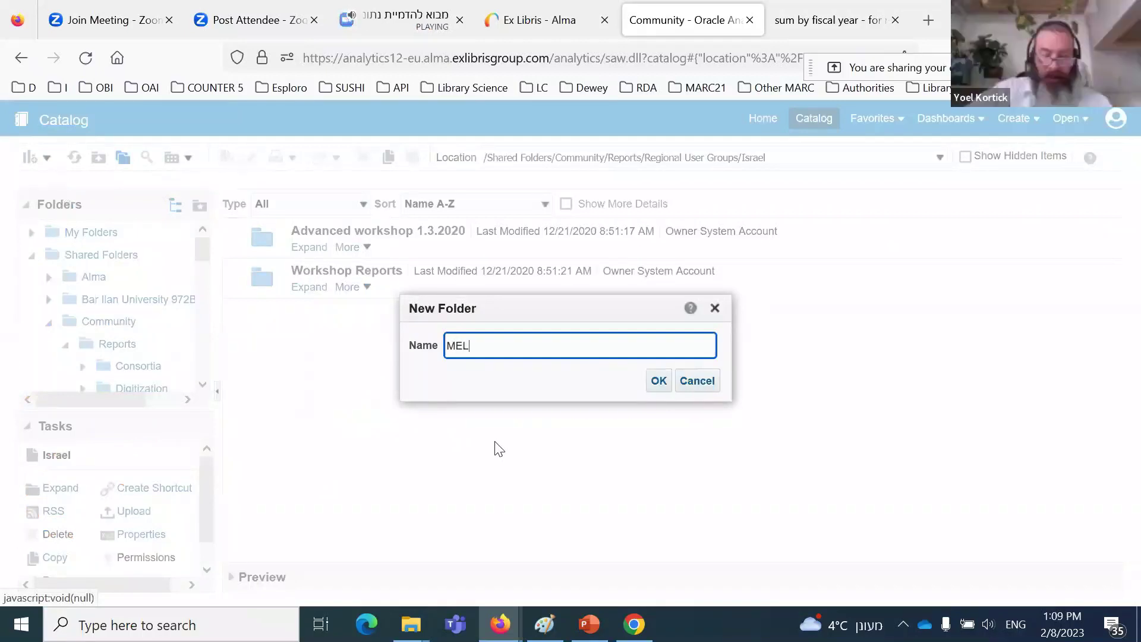
text(I DV W)
key(BackSpace)
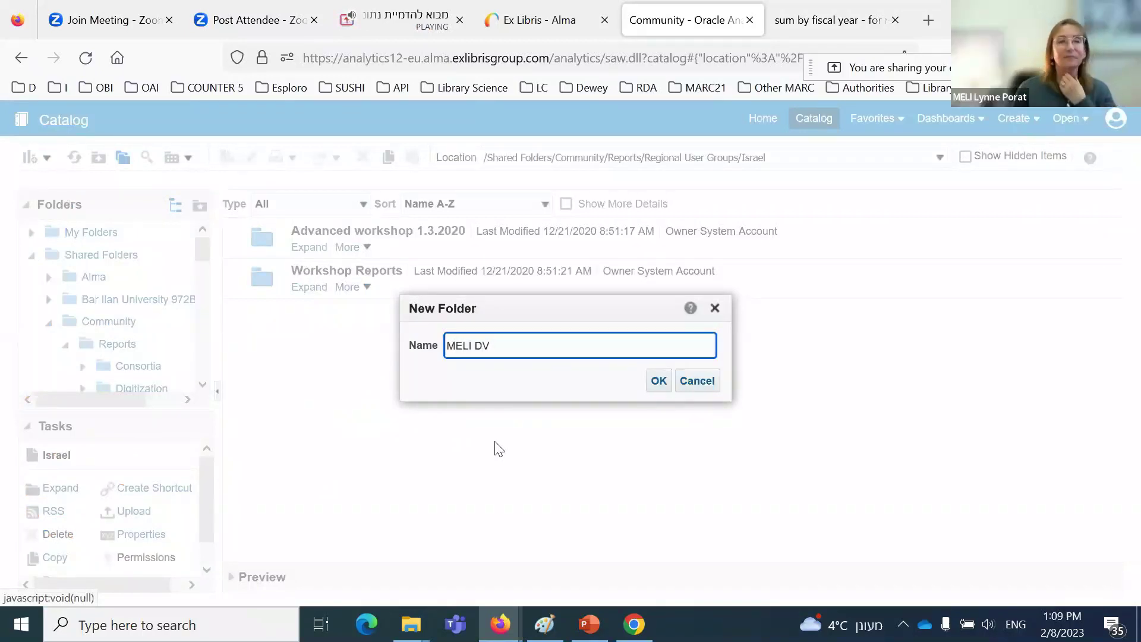
text(Primo)
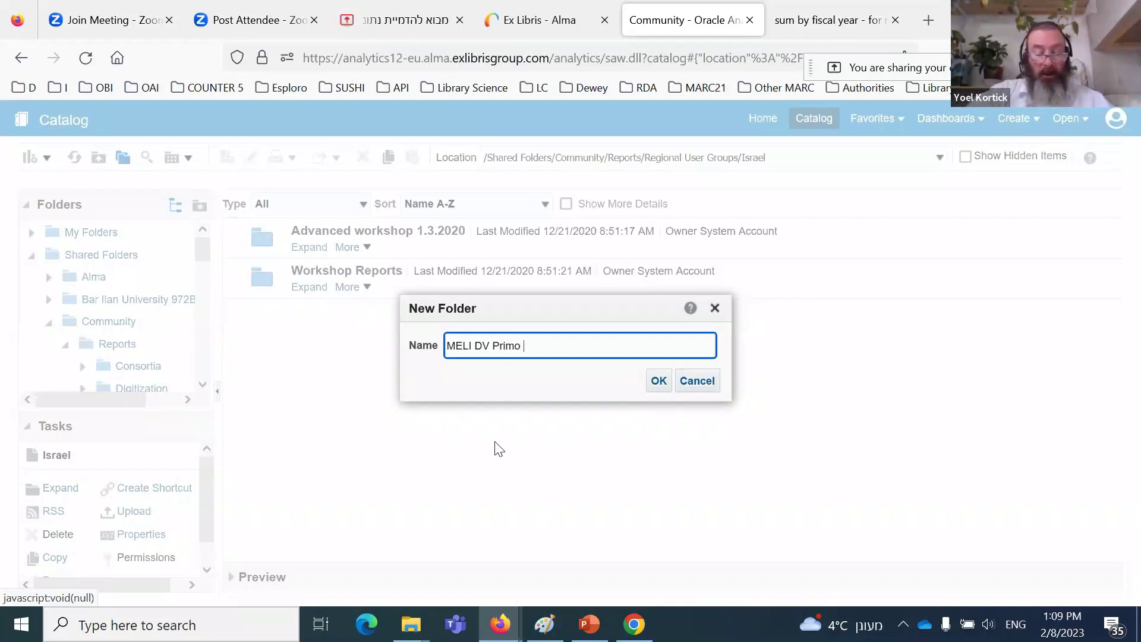
text( Session)
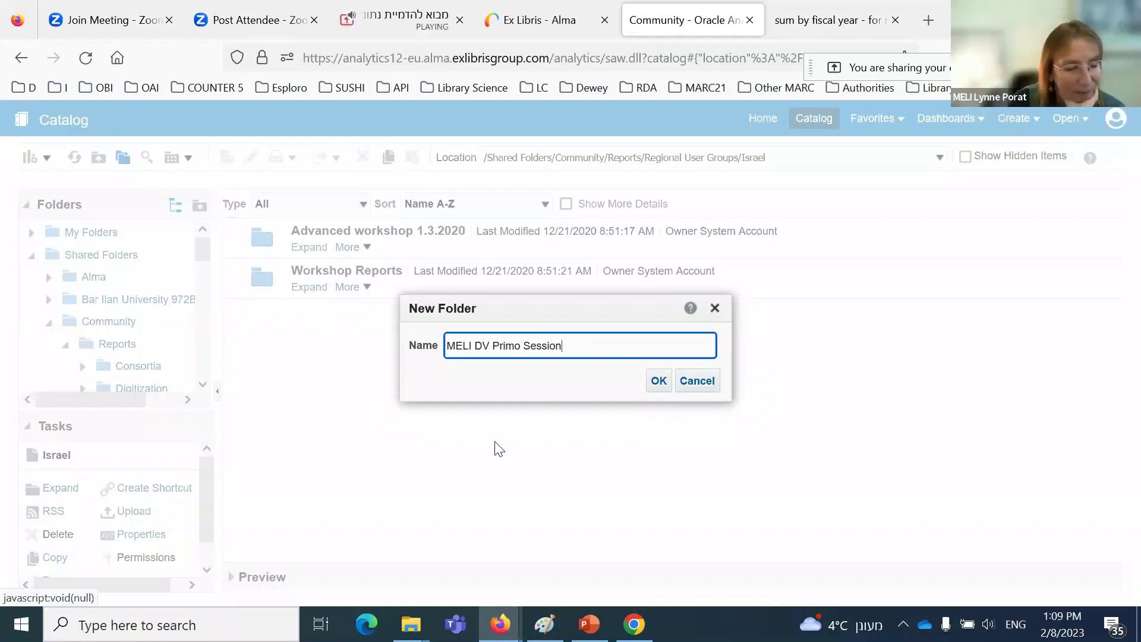
key(BackSpace)
key(BackSpace)
key(BackSpace)
key(BackSpace)
key(BackSpace)
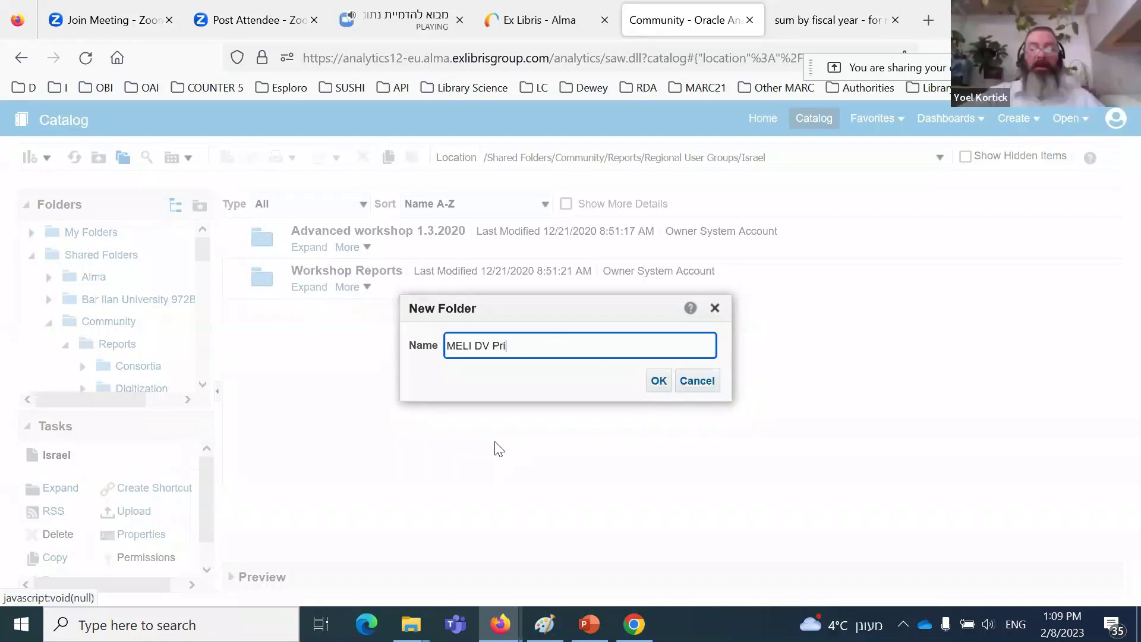
key(BackSpace)
text(Sessions)
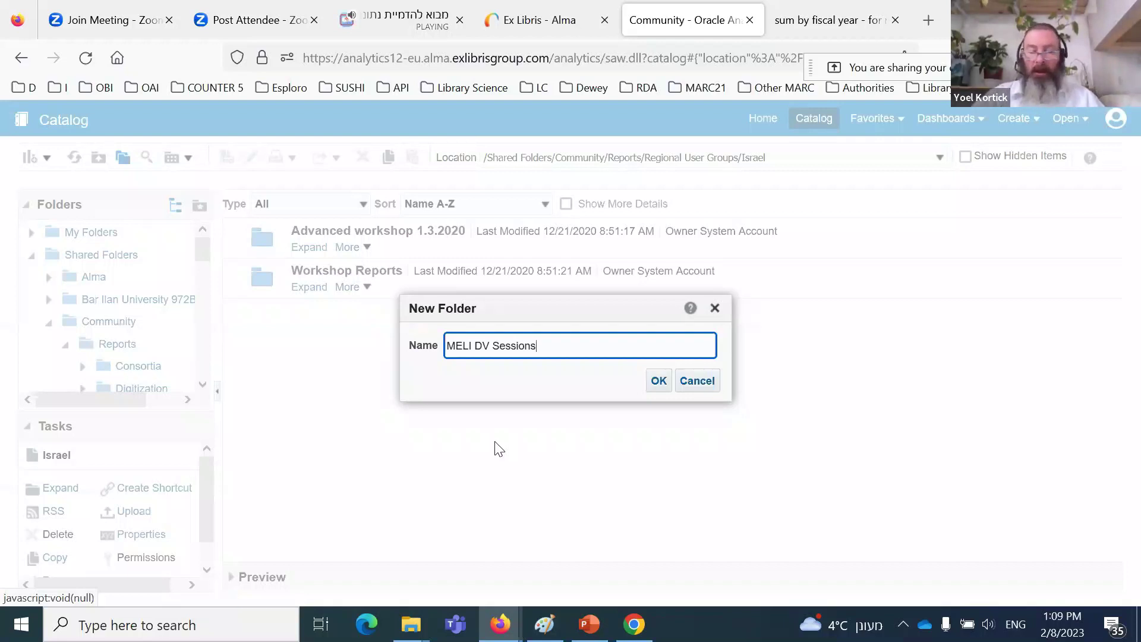
text(2023)
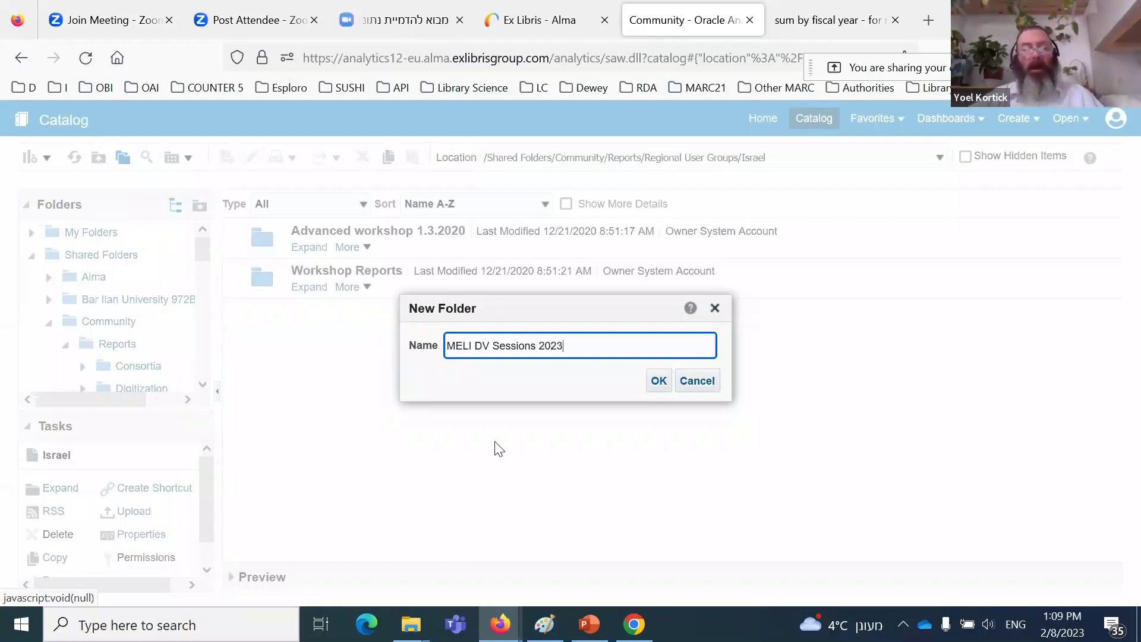
click(659, 386)
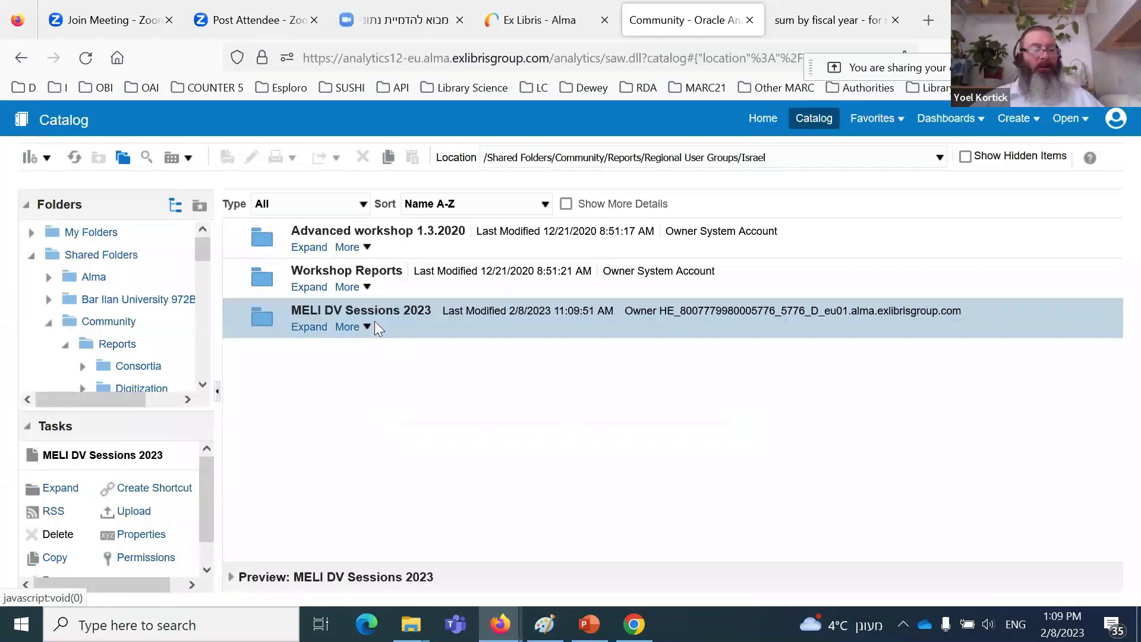
Step: Open the Reports folder under Bar Ilan University 972BIU_INST in Shared Folders and look through its reports
click(49, 299)
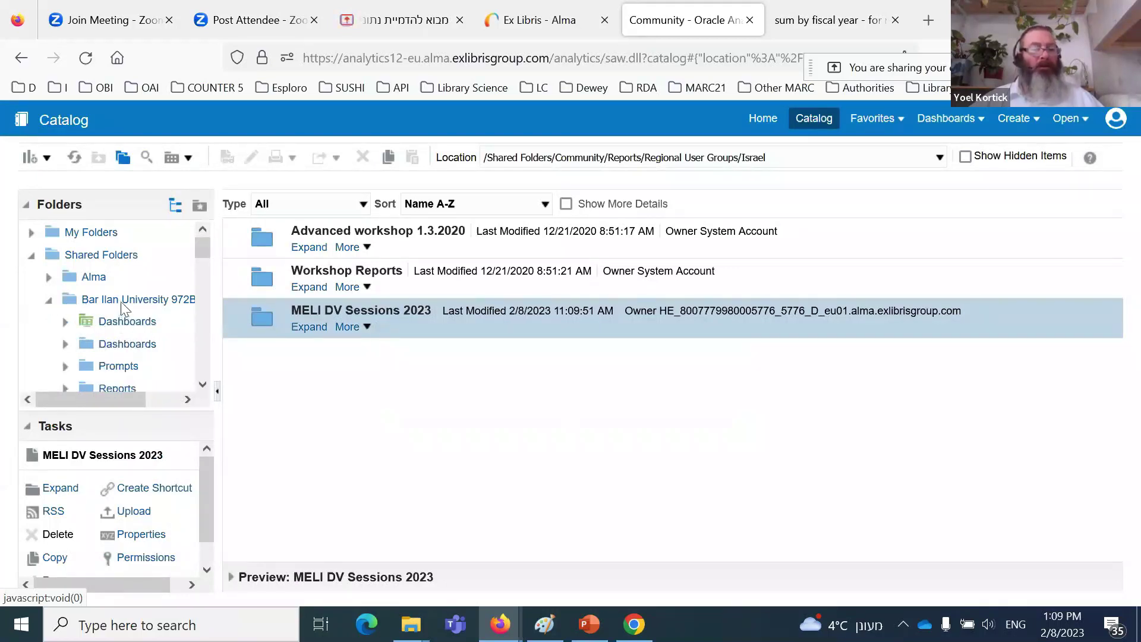
scroll(122, 306, down, 3)
click(66, 320)
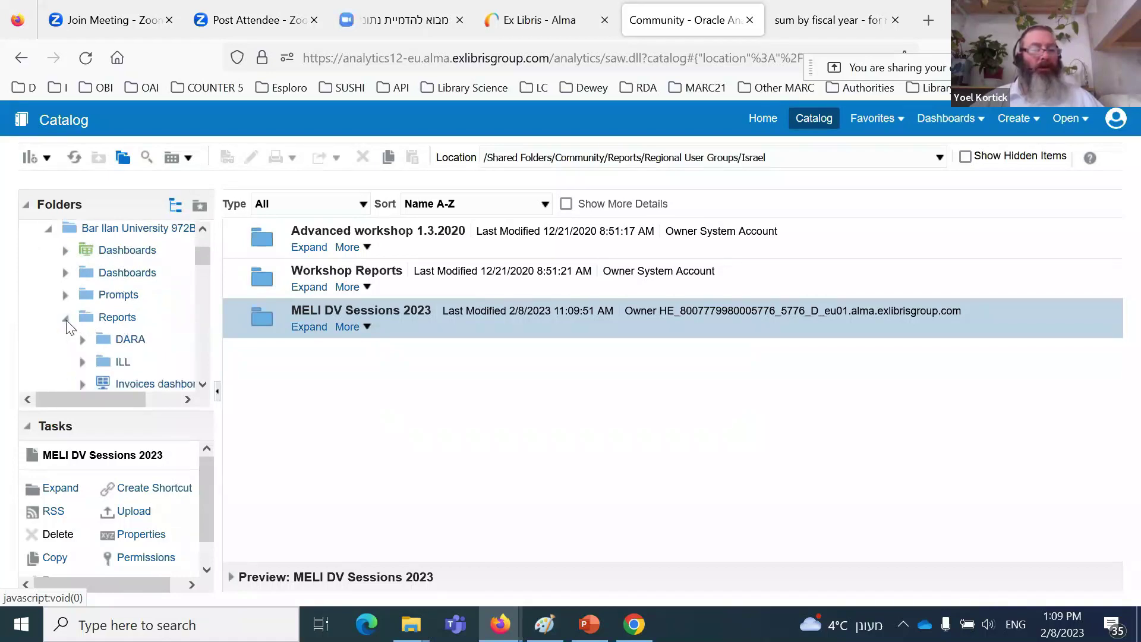
scroll(149, 324, down, 3)
scroll(152, 326, down, 3)
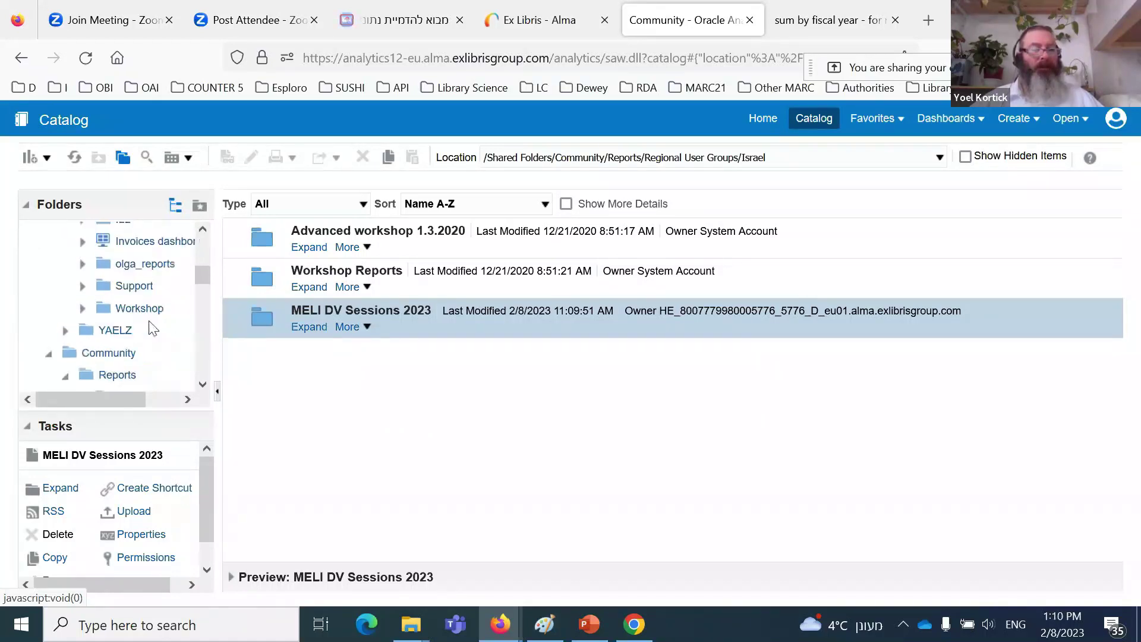
scroll(152, 321, up, 6)
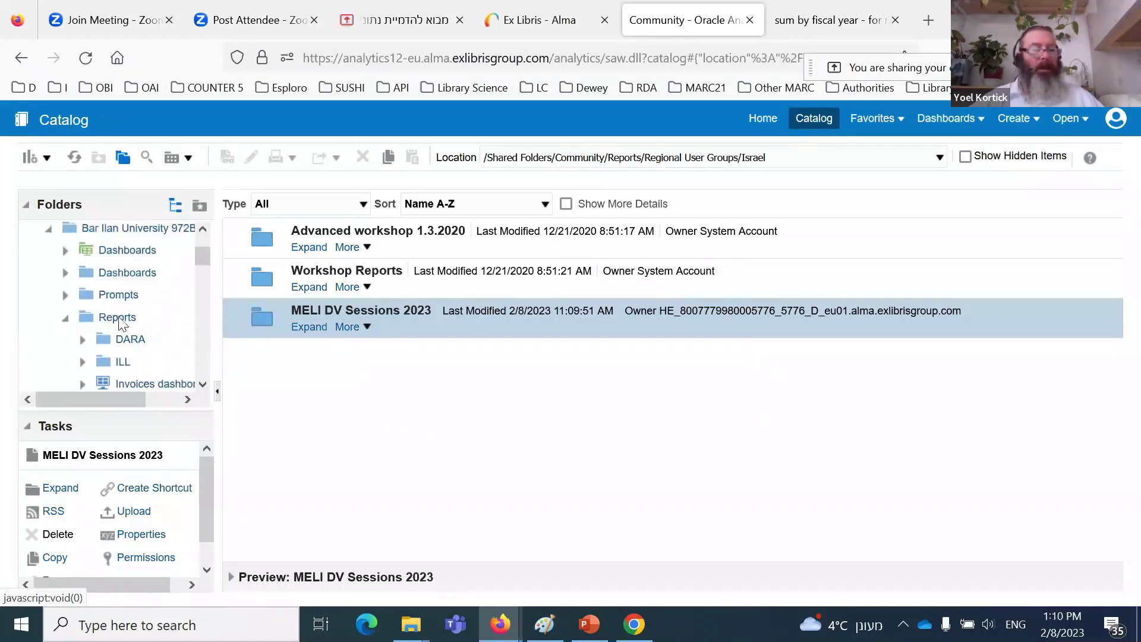
click(118, 318)
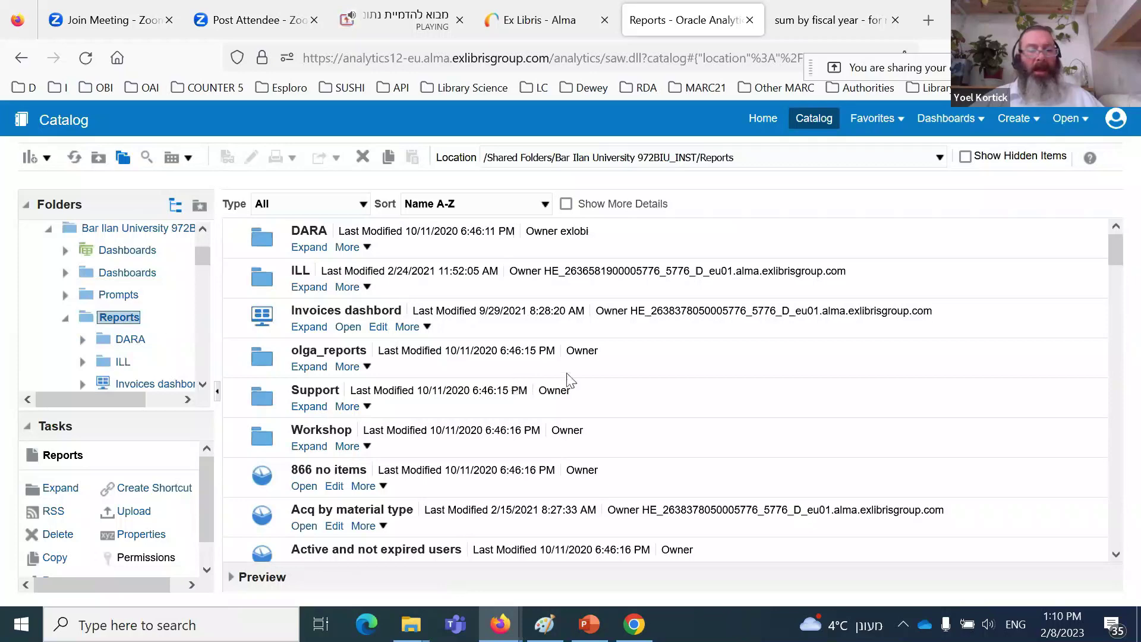
scroll(568, 380, down, 5)
scroll(568, 390, down, 10)
scroll(574, 388, up, 9)
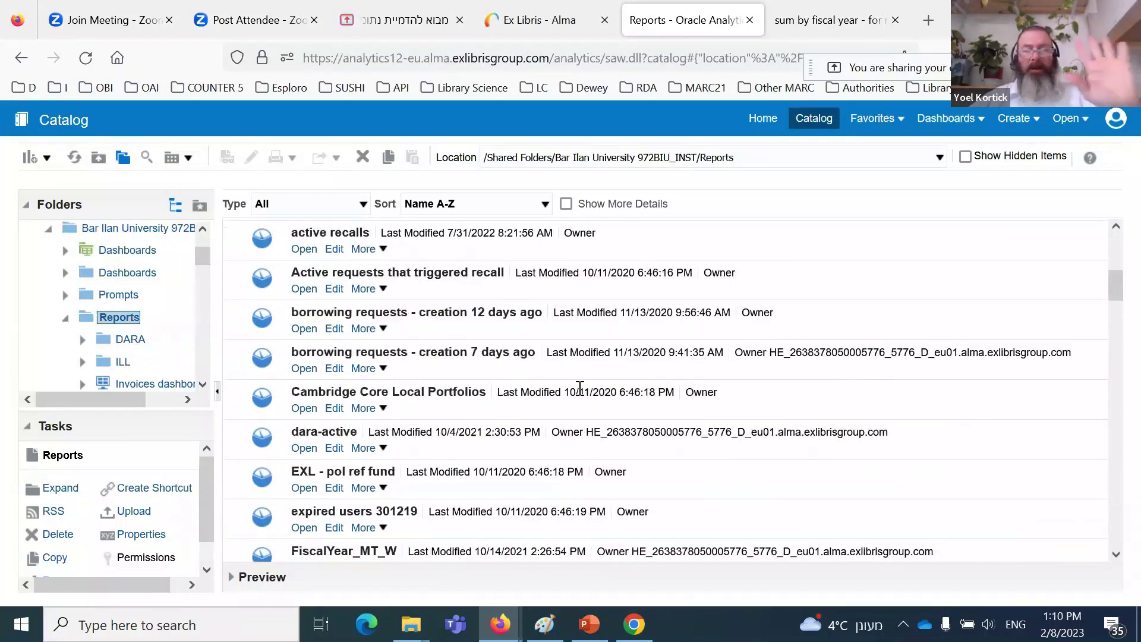
scroll(579, 388, up, 6)
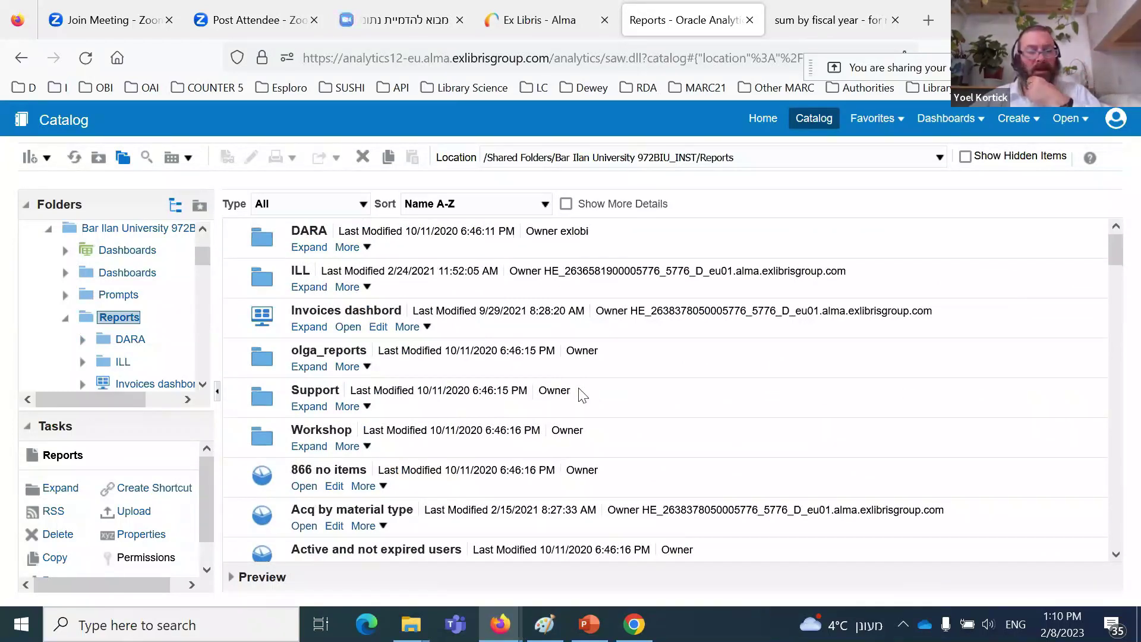
scroll(579, 398, down, 1)
scroll(579, 400, up, 1)
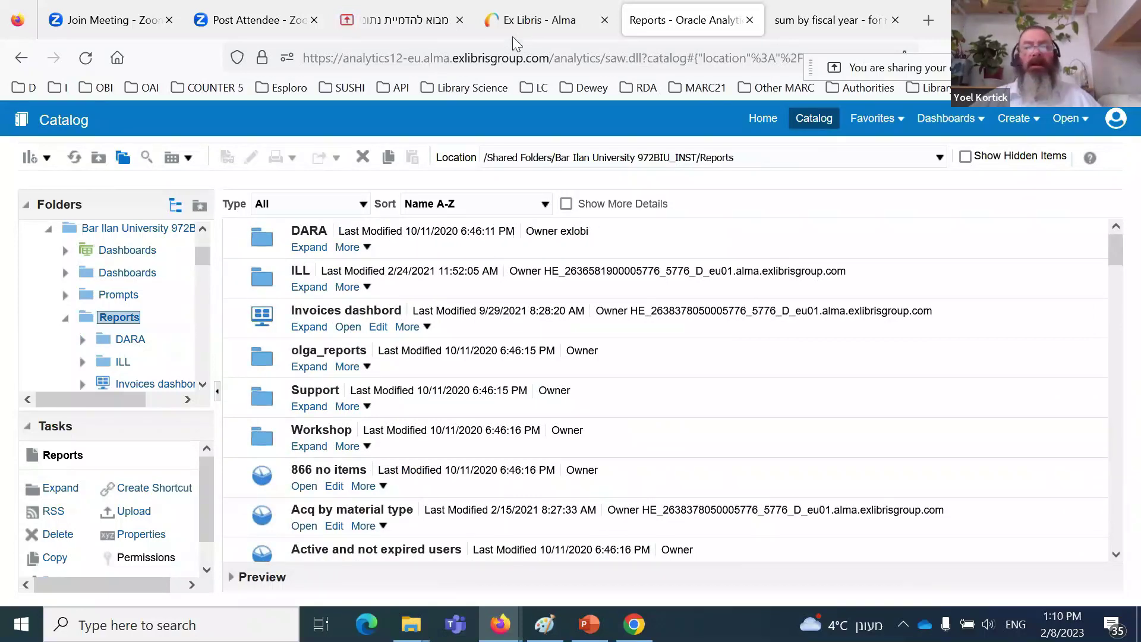
Step: Switch back to Alma and access Data Visualization (Primo) from the Analytics options
click(529, 21)
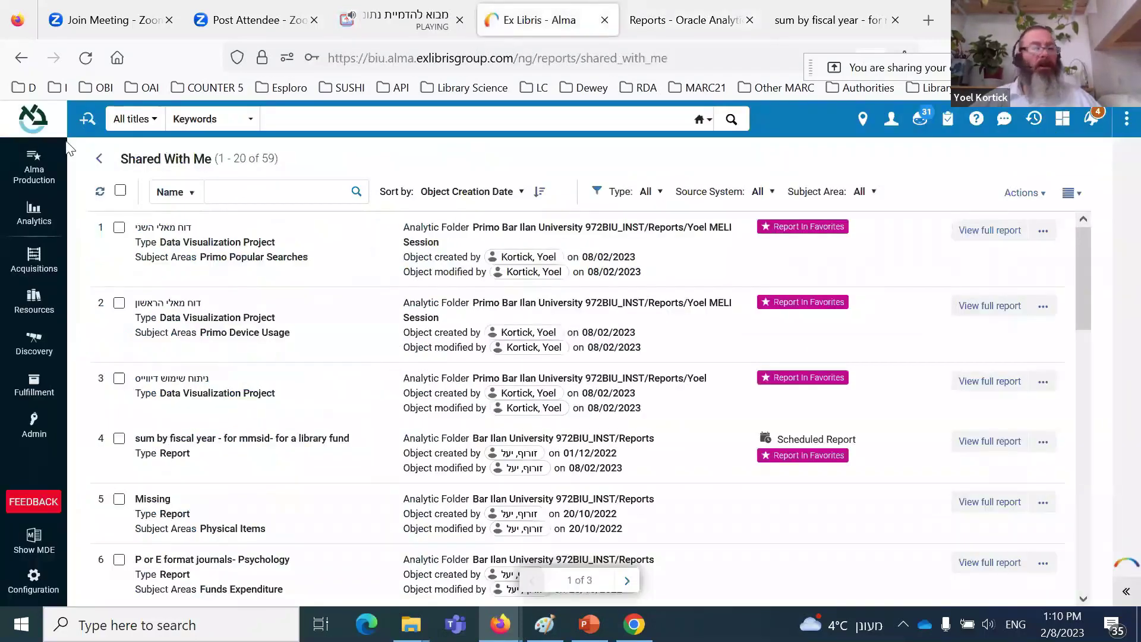
click(33, 214)
scroll(186, 509, down, 1)
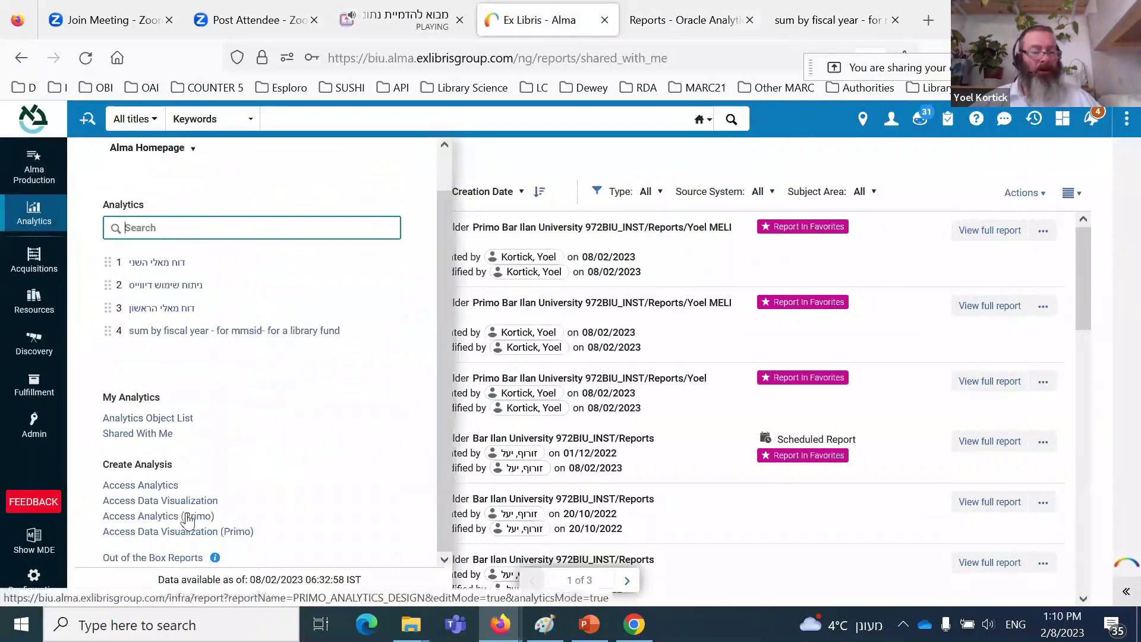
click(197, 538)
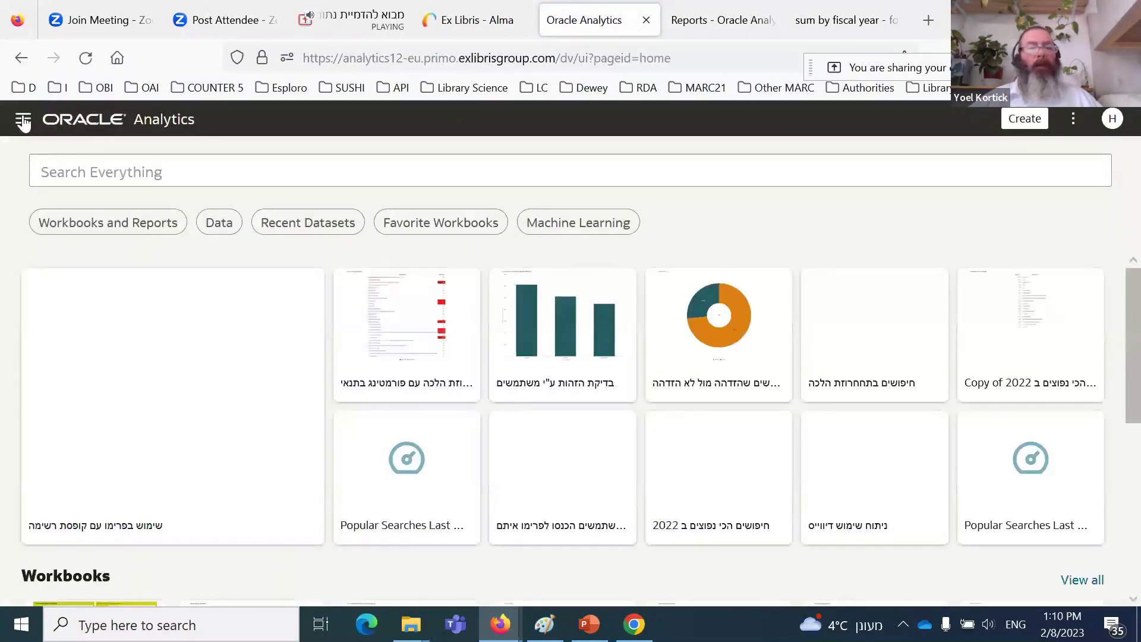
Step: Browse the catalog to Shared Folders/Primo Bar Ilan University 972BIU_INST/Reports and open the MELI Session folder
click(22, 118)
click(77, 221)
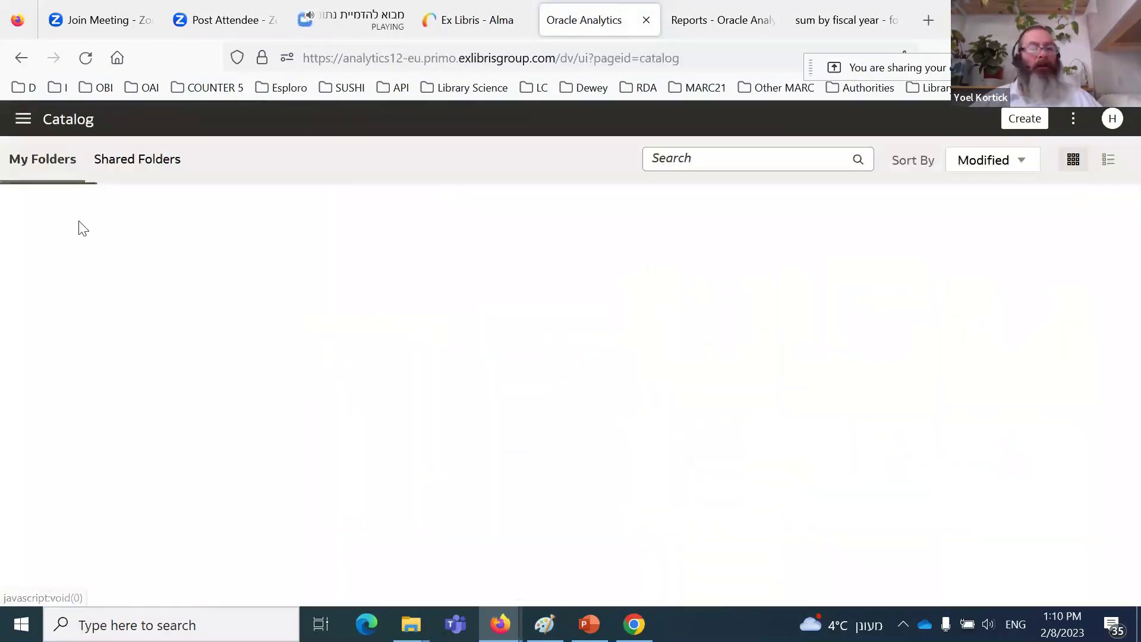
click(136, 160)
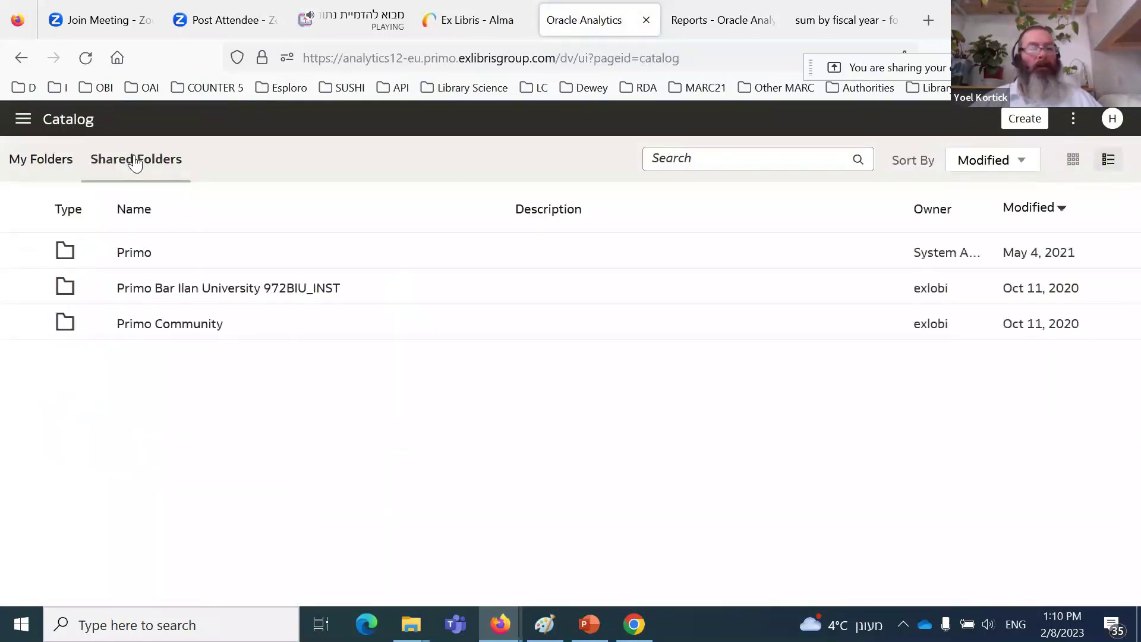
click(202, 289)
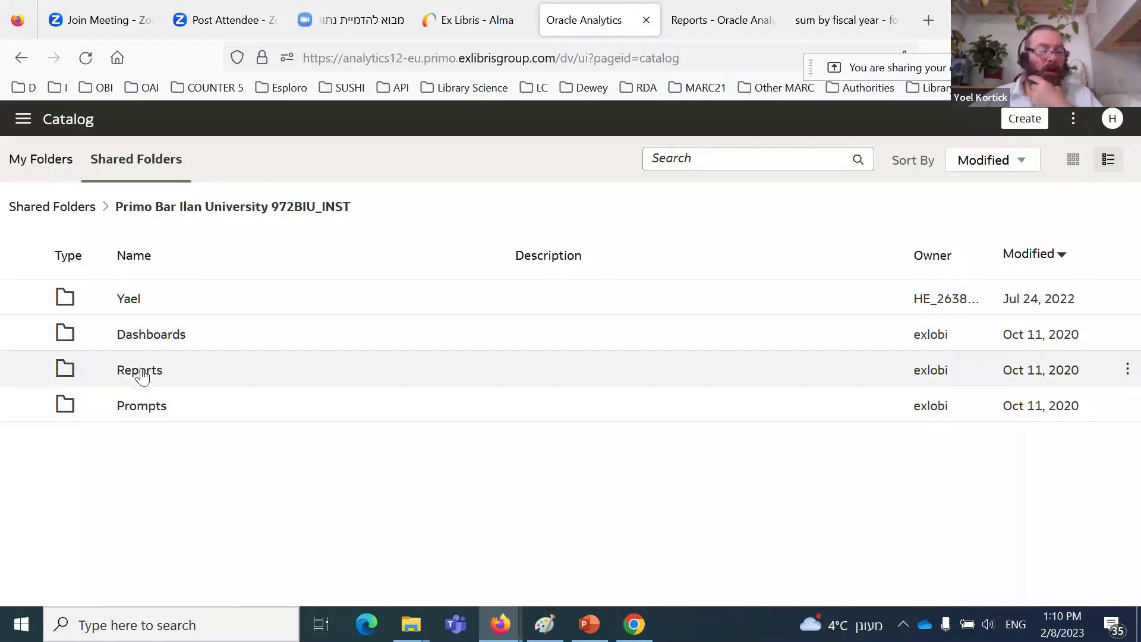
click(142, 373)
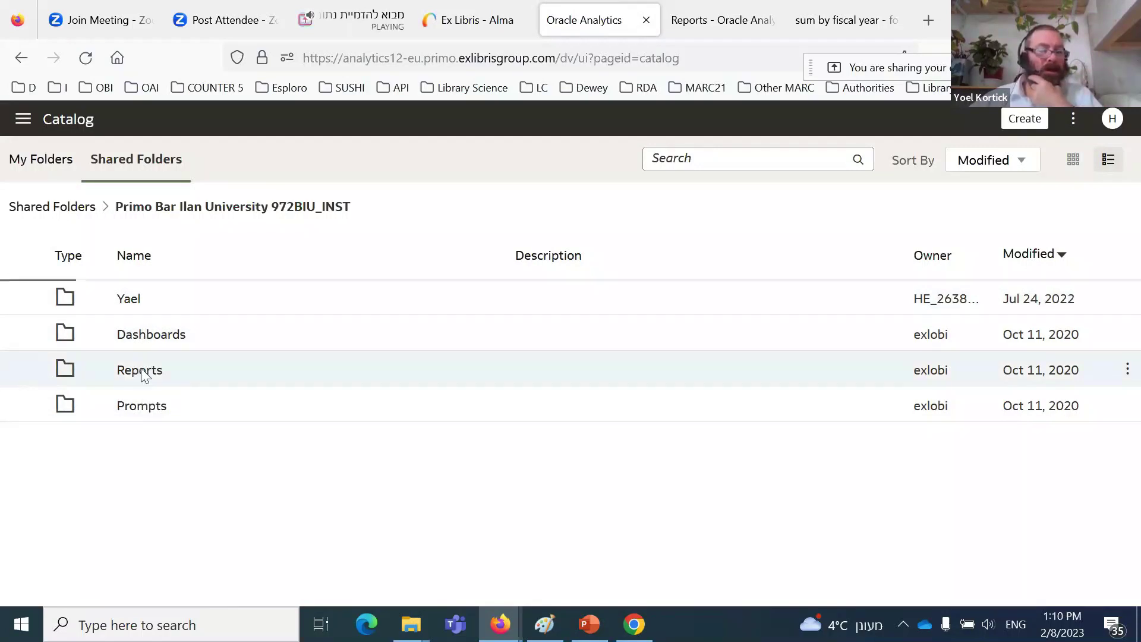
click(154, 304)
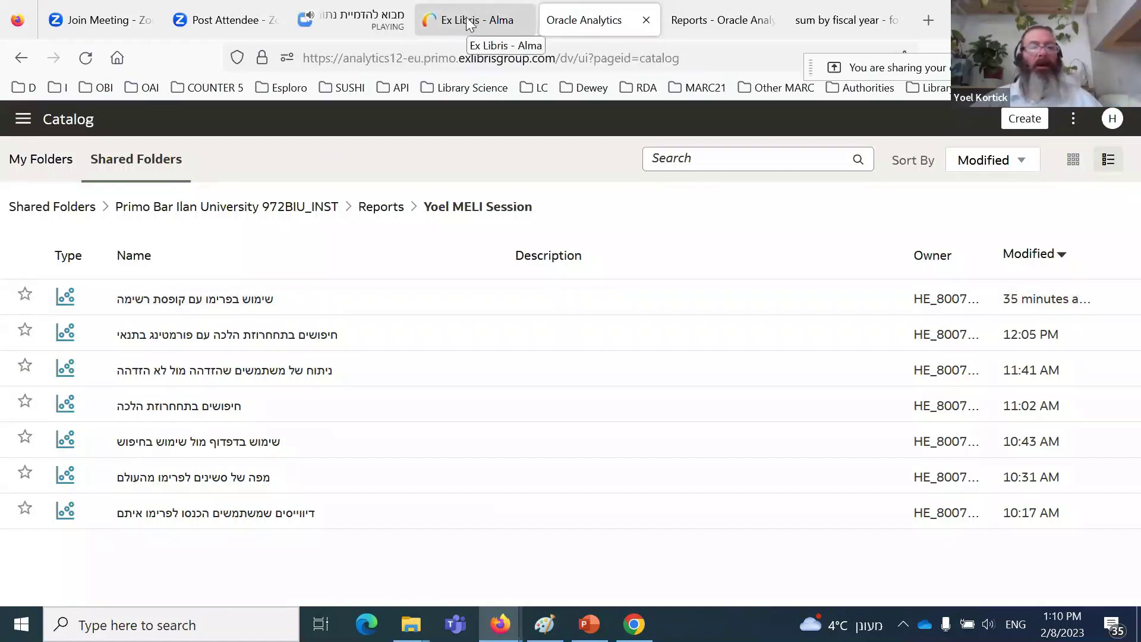
Step: Check the open analytics pages, and close the Oracle Analytics, Reports catalog and "sum by fiscal year" tabs to return to Alma
click(737, 21)
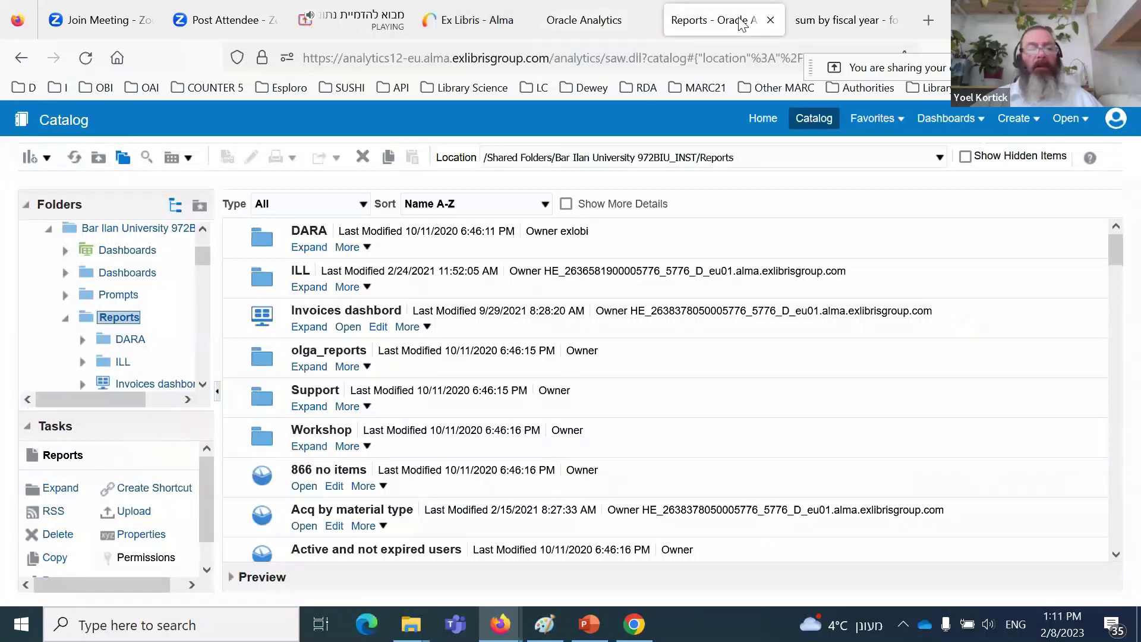
click(838, 28)
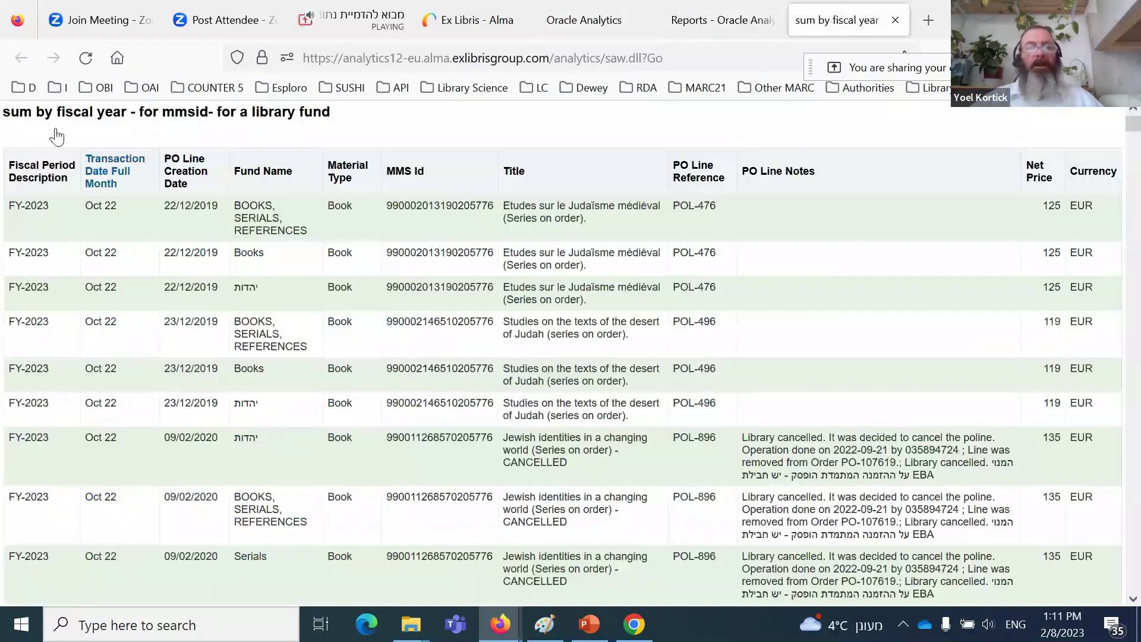
click(736, 26)
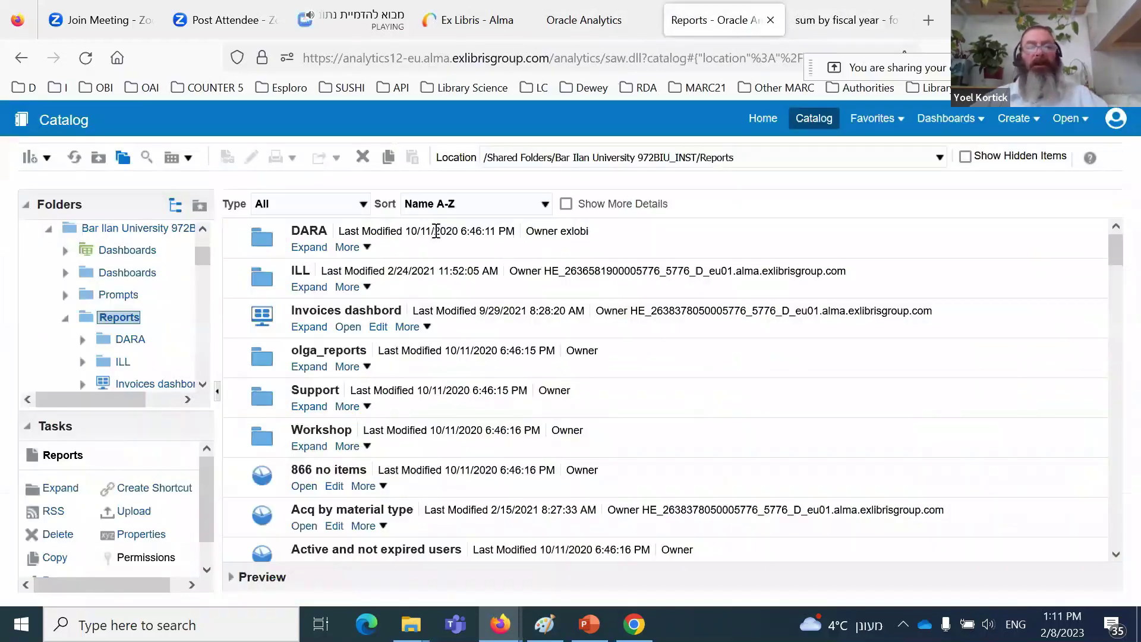
click(854, 31)
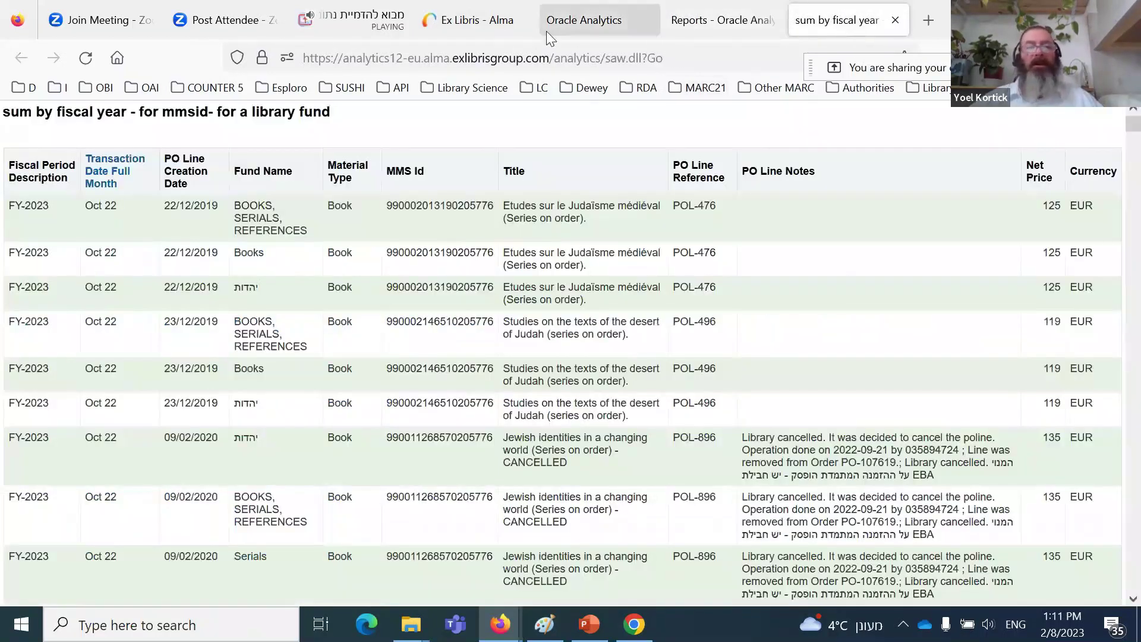
click(469, 20)
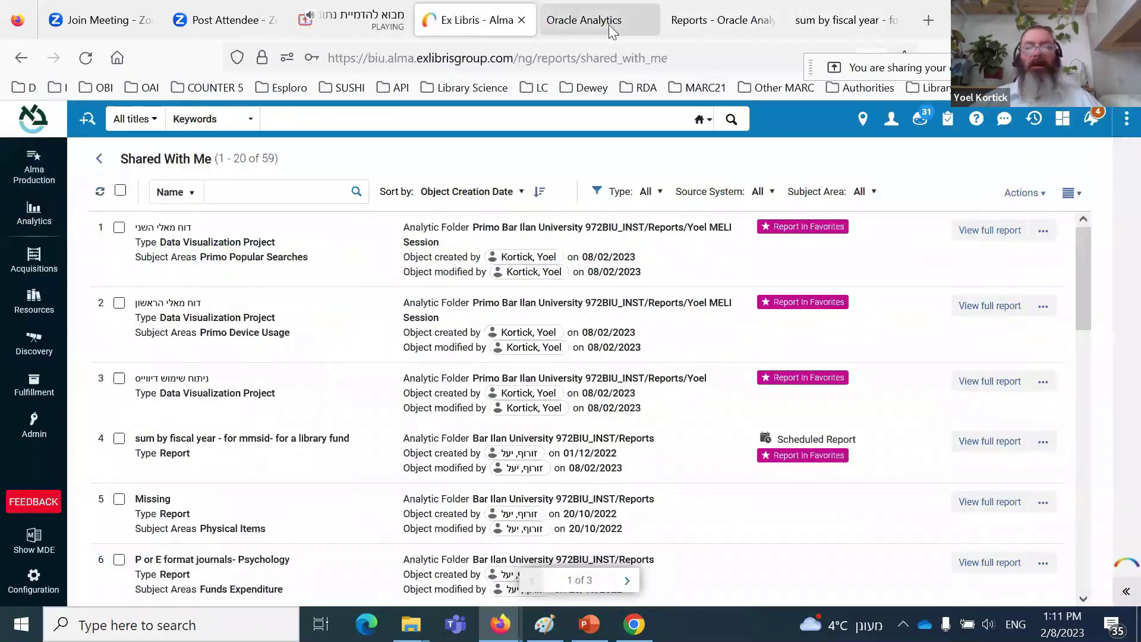
click(609, 24)
click(649, 19)
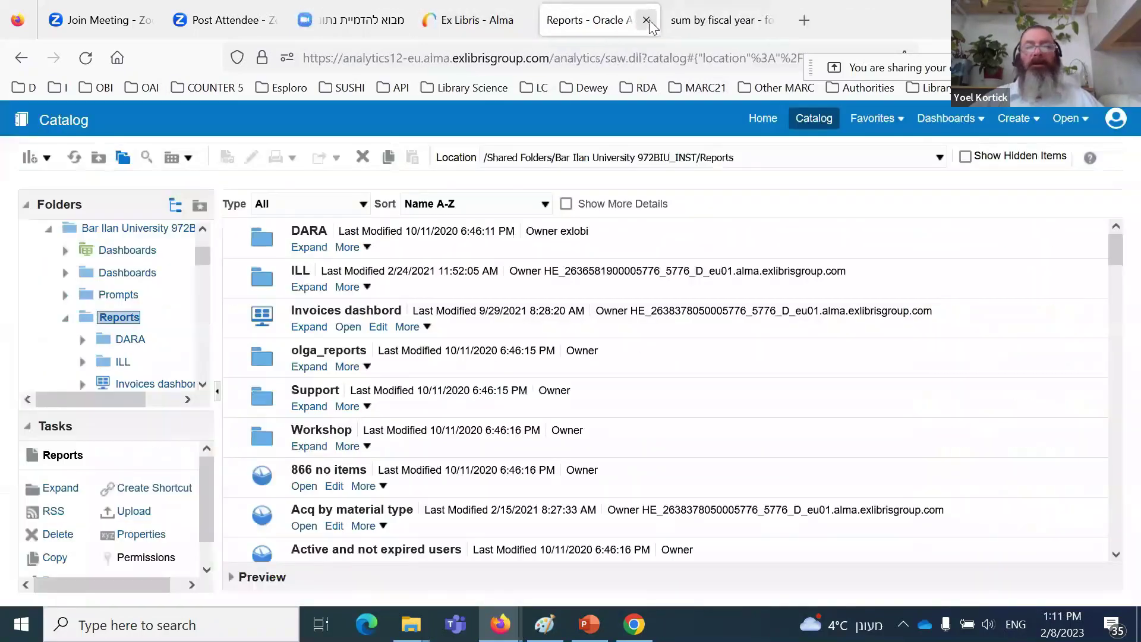
click(647, 20)
click(647, 20)
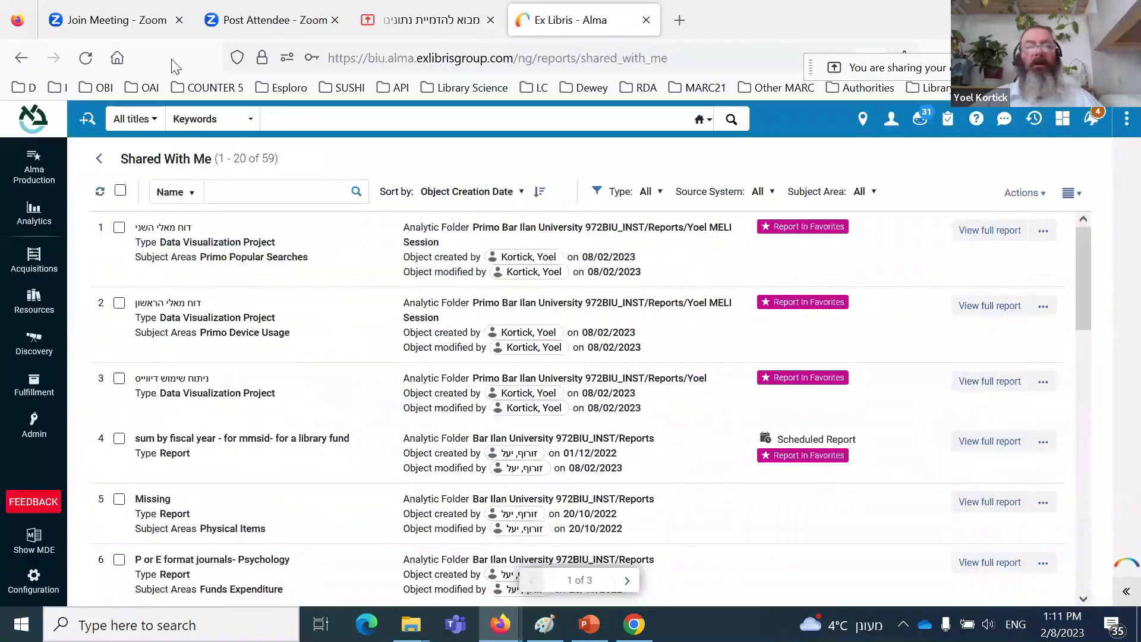
Step: Access Analytics (Primo) from Alma's Analytics options
click(37, 215)
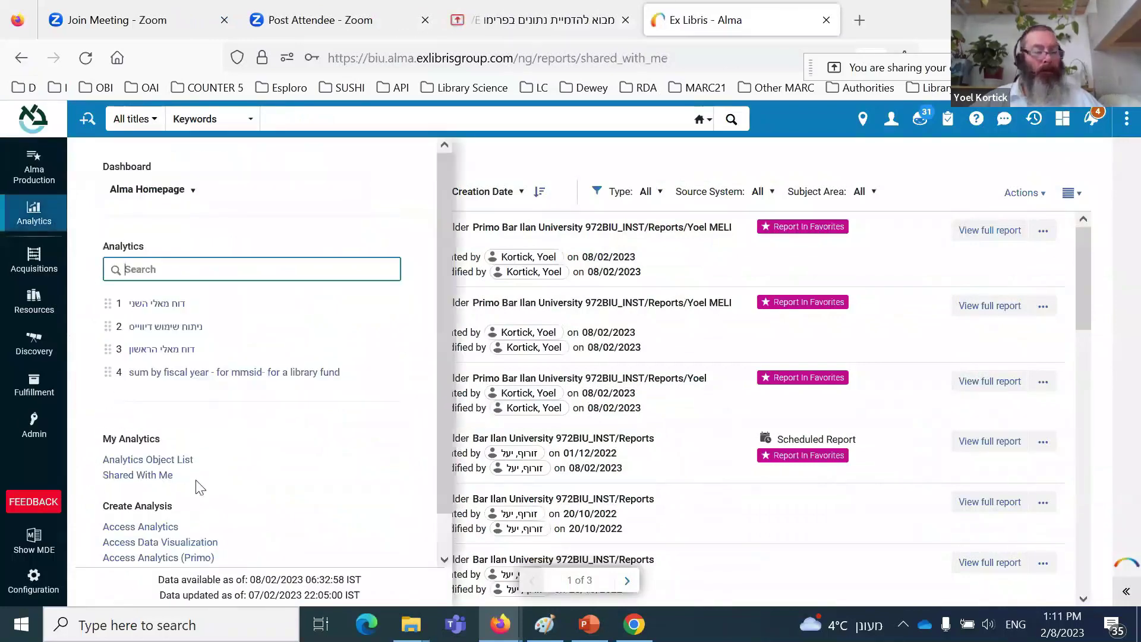
scroll(200, 488, down, 1)
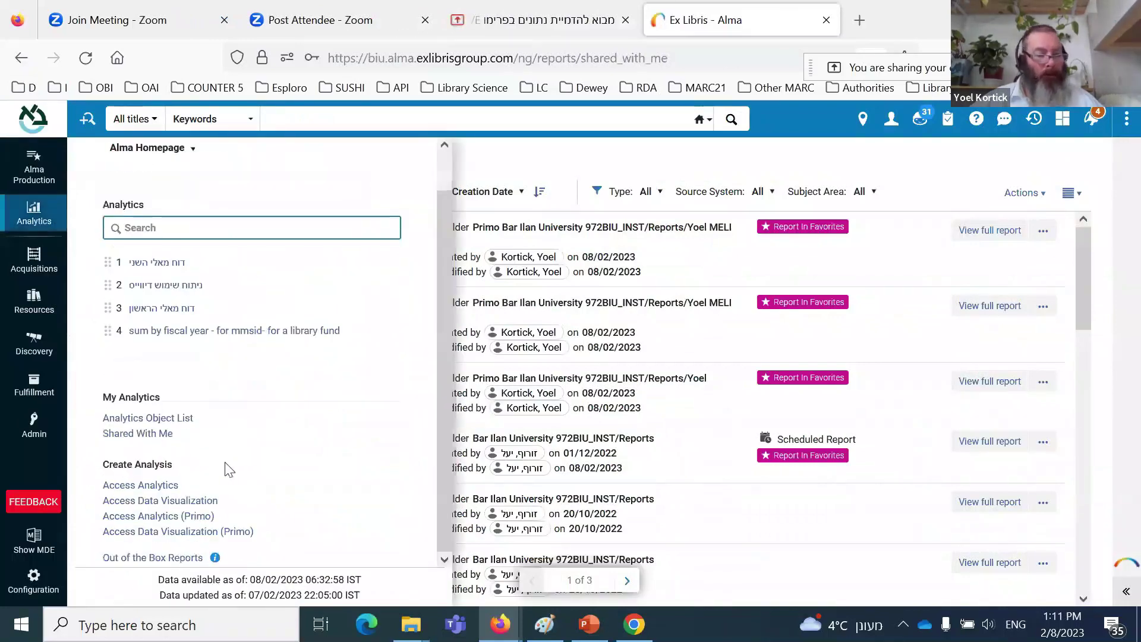
click(163, 517)
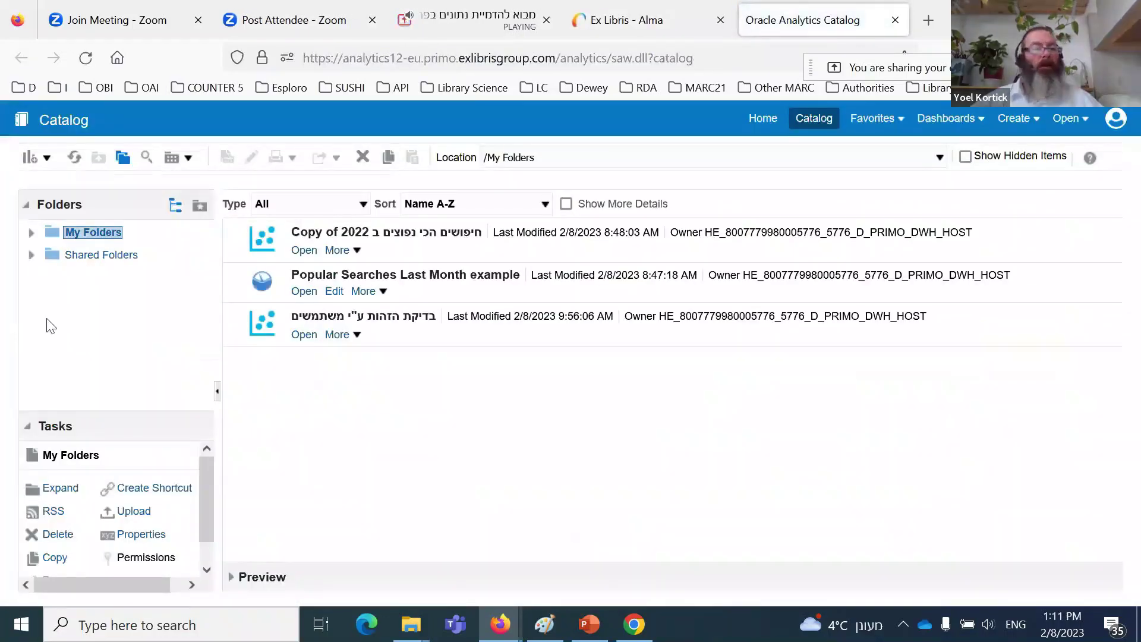
Step: Browse the catalog to Shared Folders/Primo Bar Ilan University 972BIU_INST/Reports and open the MELI Session folder
click(32, 255)
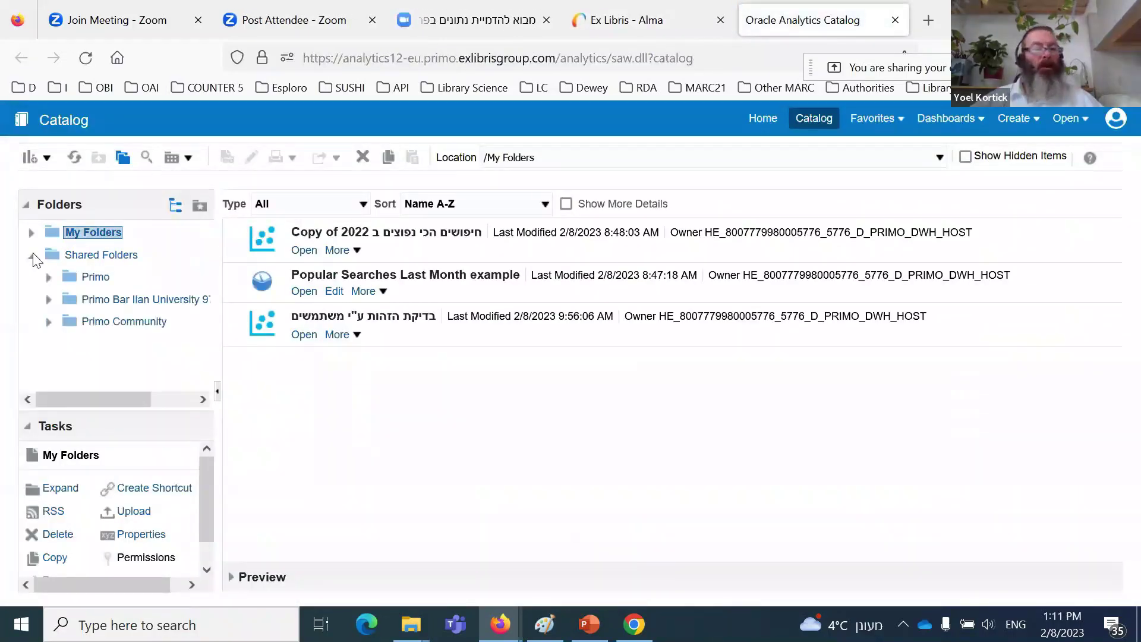
click(49, 299)
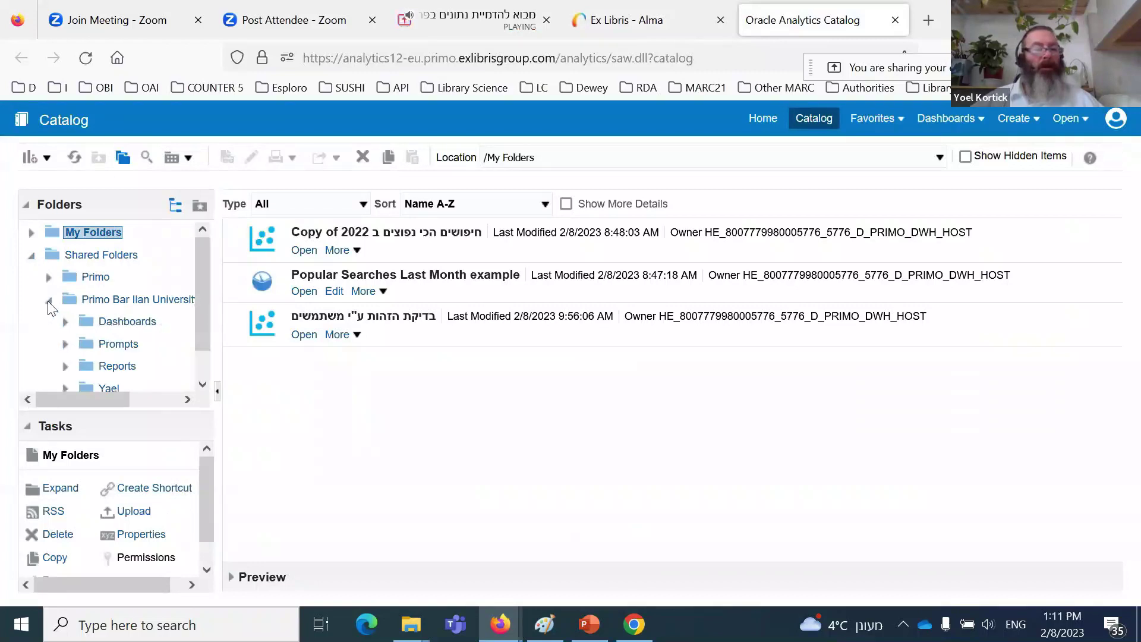
click(66, 366)
scroll(130, 356, down, 2)
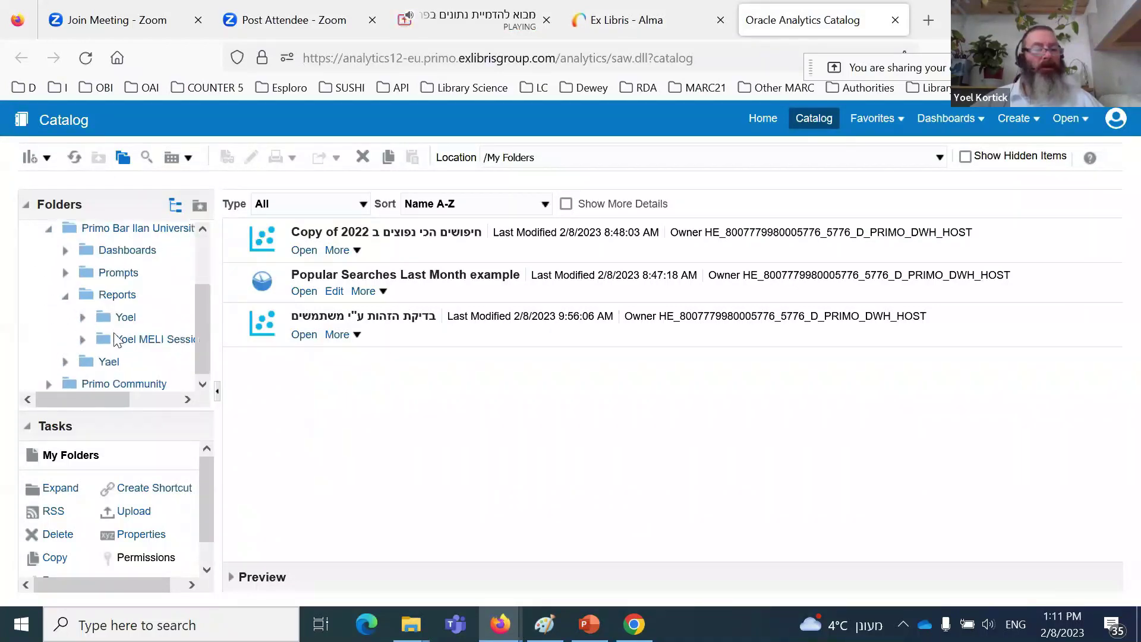
click(122, 296)
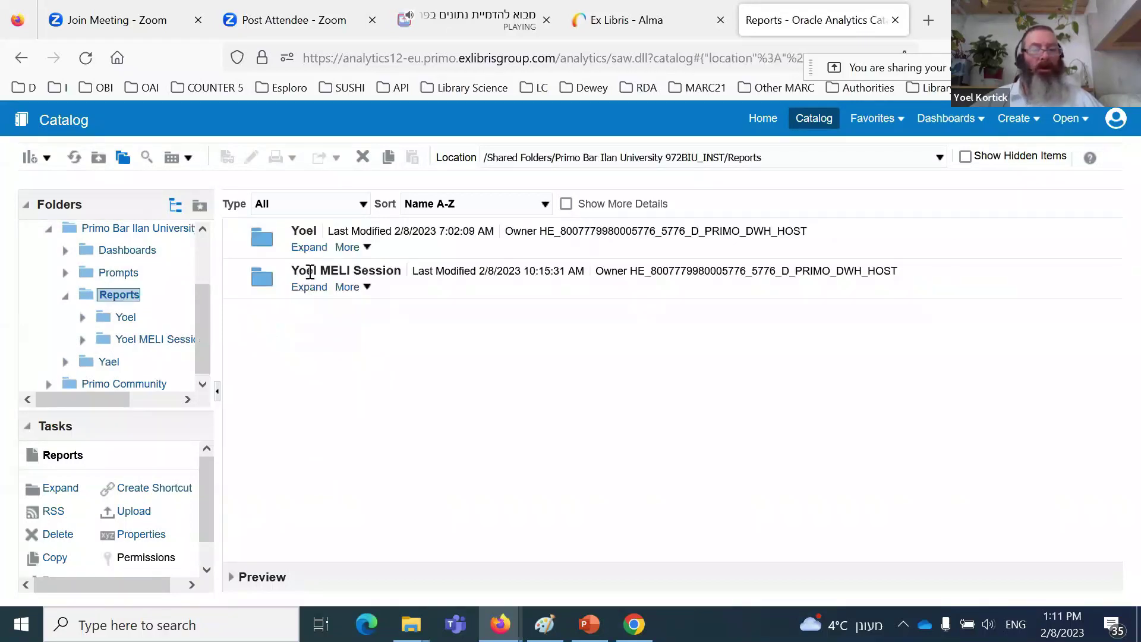
click(127, 339)
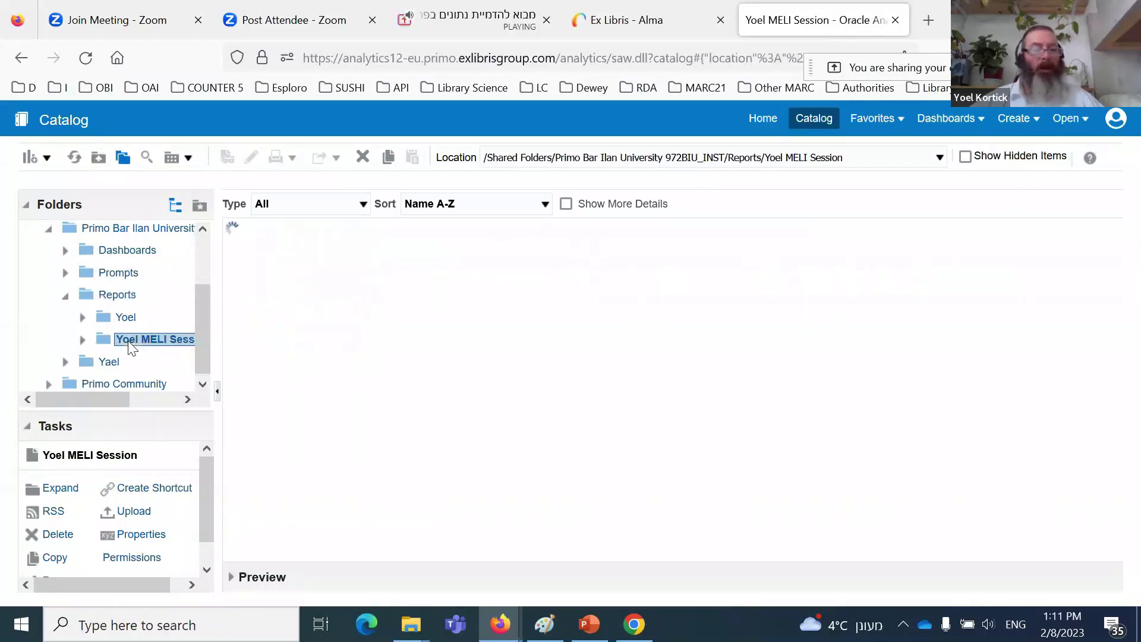
scroll(166, 292, down, 1)
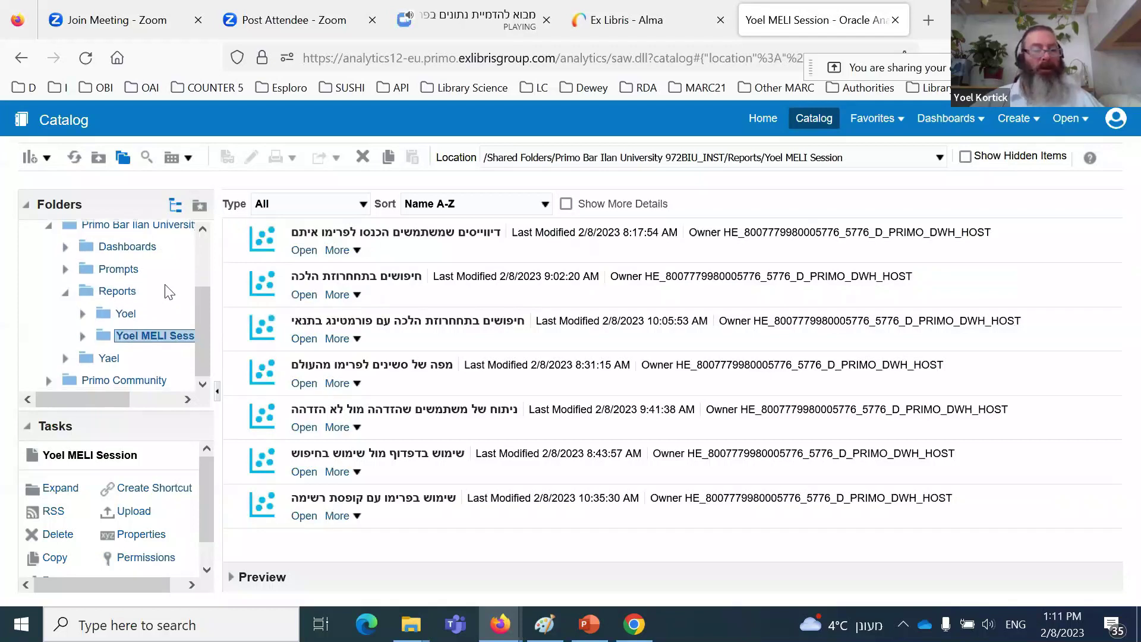
Step: Expand Primo Community and its Reports folder in the folder tree, and look through the report subfolders
click(50, 380)
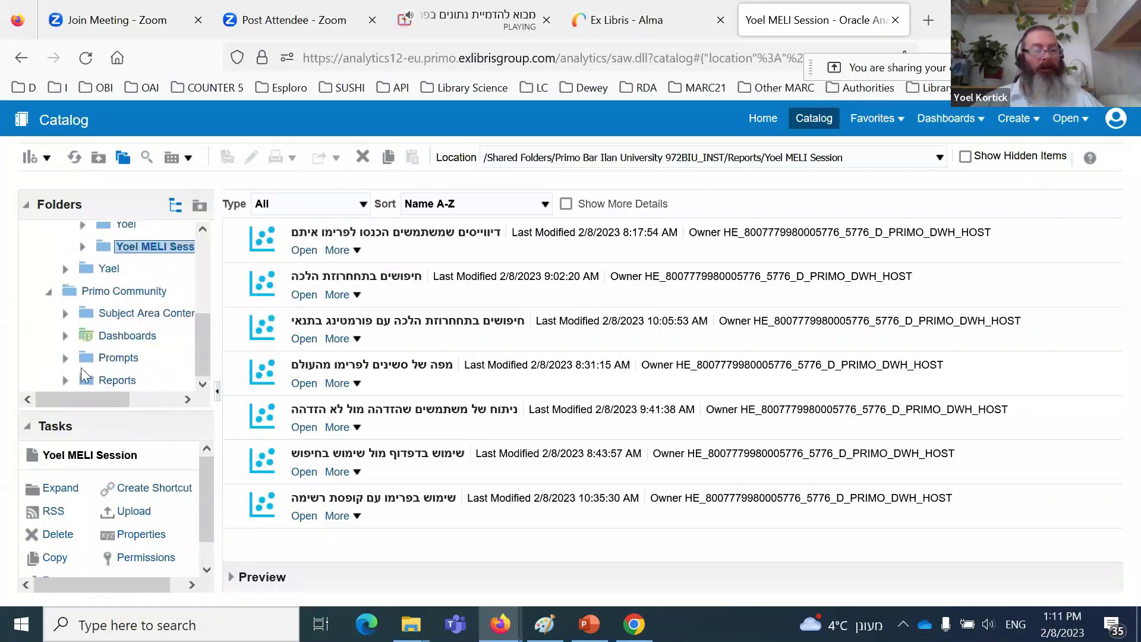
click(65, 382)
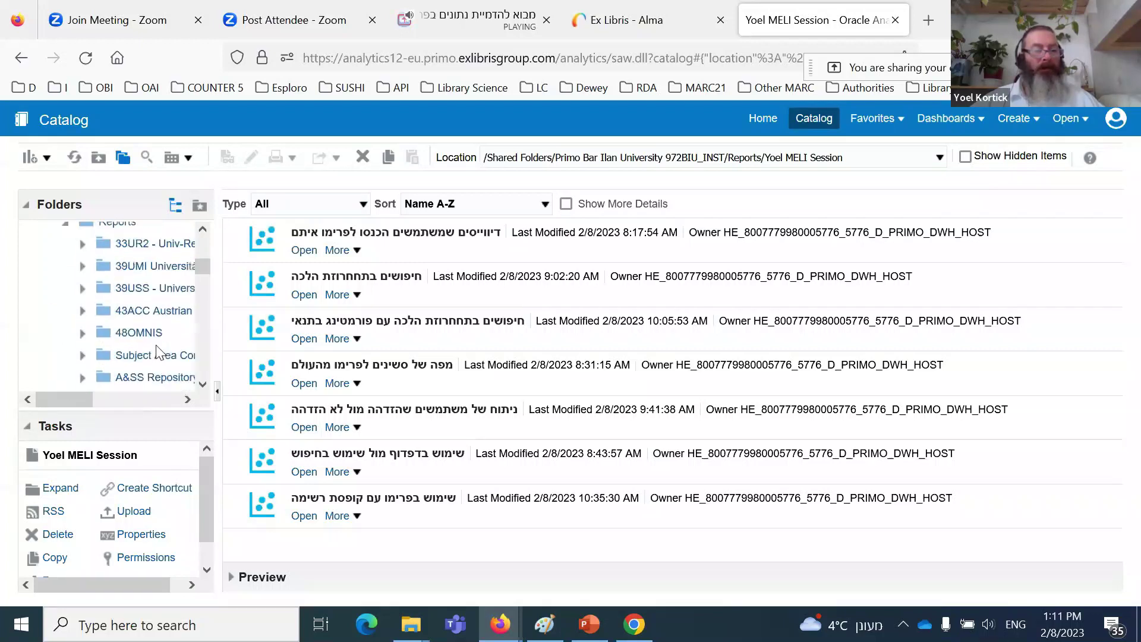
scroll(87, 364, down, 10)
scroll(152, 355, down, 12)
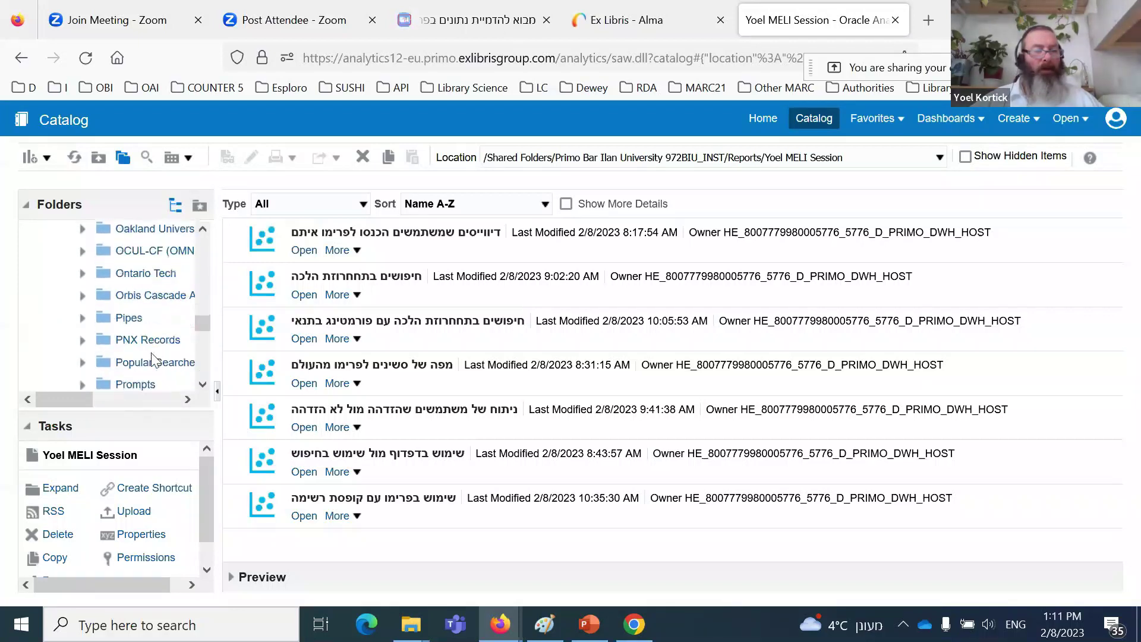
scroll(152, 355, down, 2)
scroll(157, 360, up, 2)
scroll(161, 362, up, 5)
scroll(161, 364, up, 3)
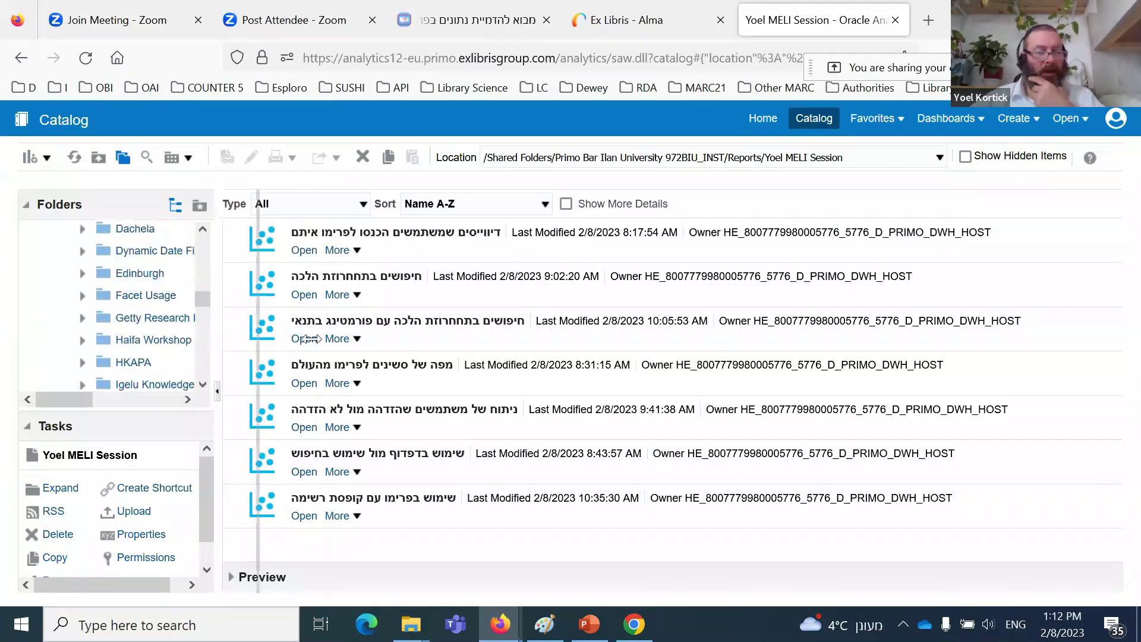
Step: Widen the folder tree to show full folder names and examine the Primo Community Reports subfolders down to Zero Result Searches
drag(218, 332, 373, 333)
scroll(285, 328, up, 2)
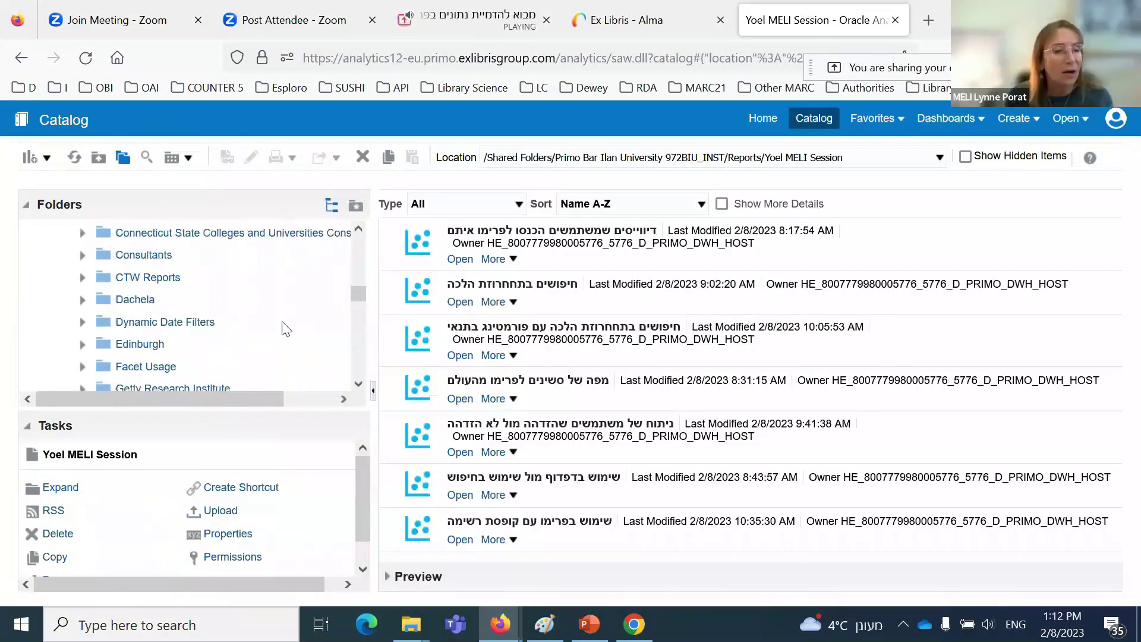
scroll(287, 328, up, 6)
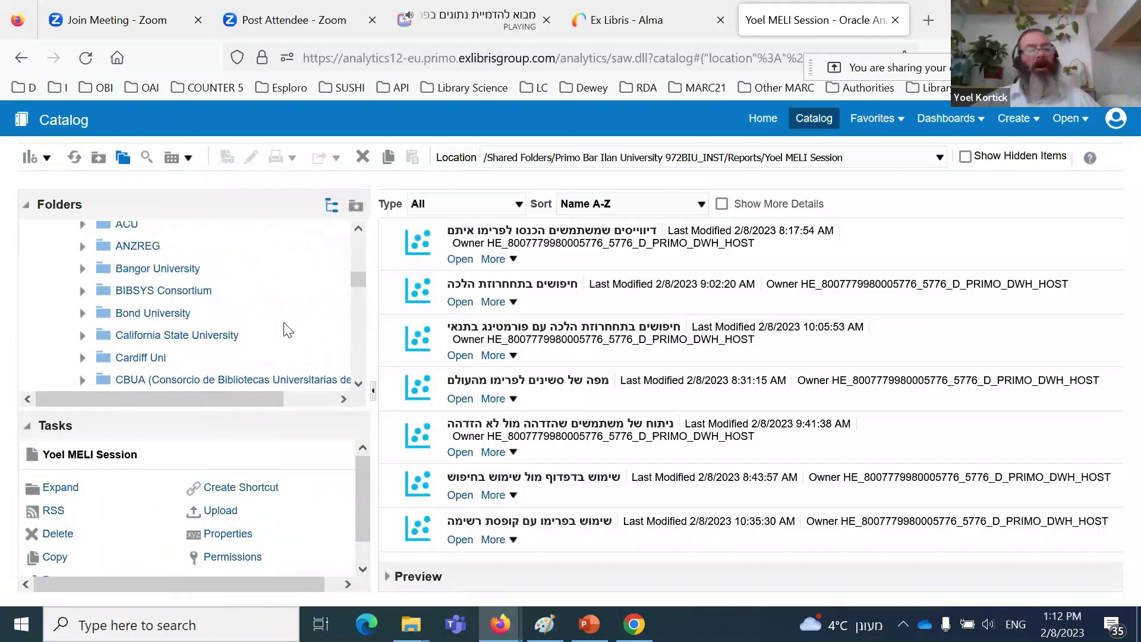
scroll(288, 331, up, 8)
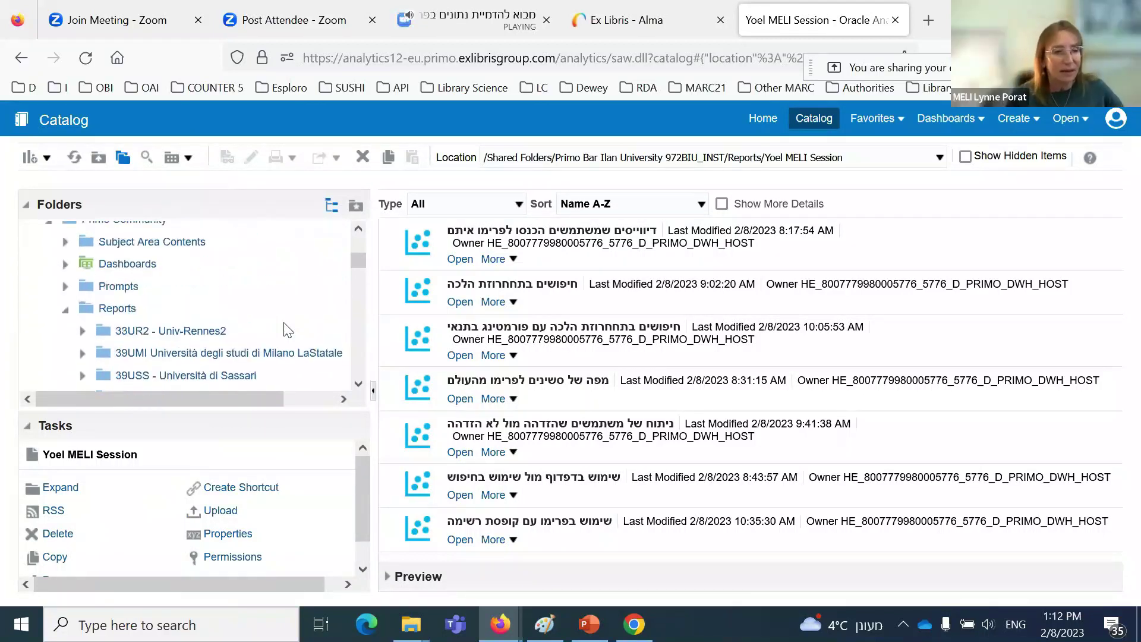
scroll(288, 331, down, 2)
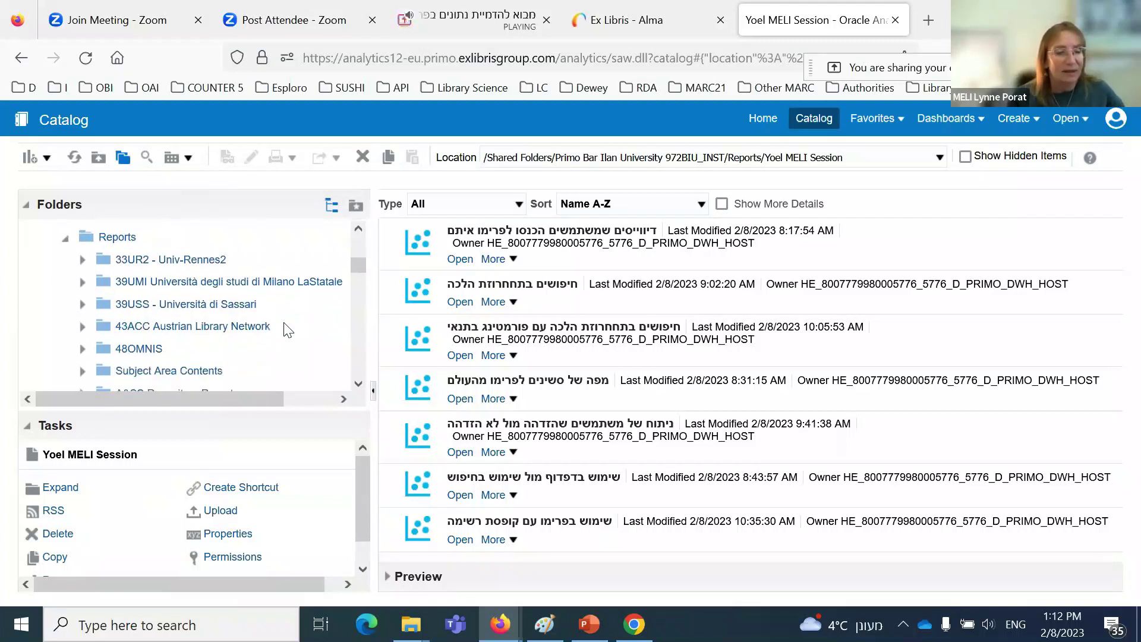
scroll(287, 331, down, 4)
scroll(288, 330, down, 2)
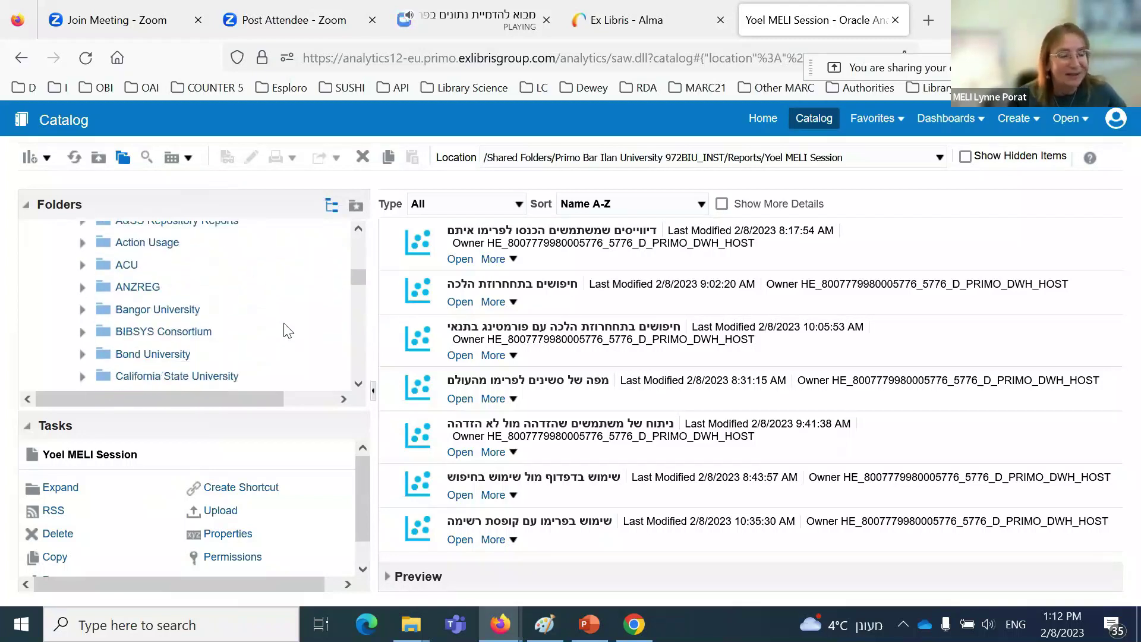
scroll(287, 330, down, 2)
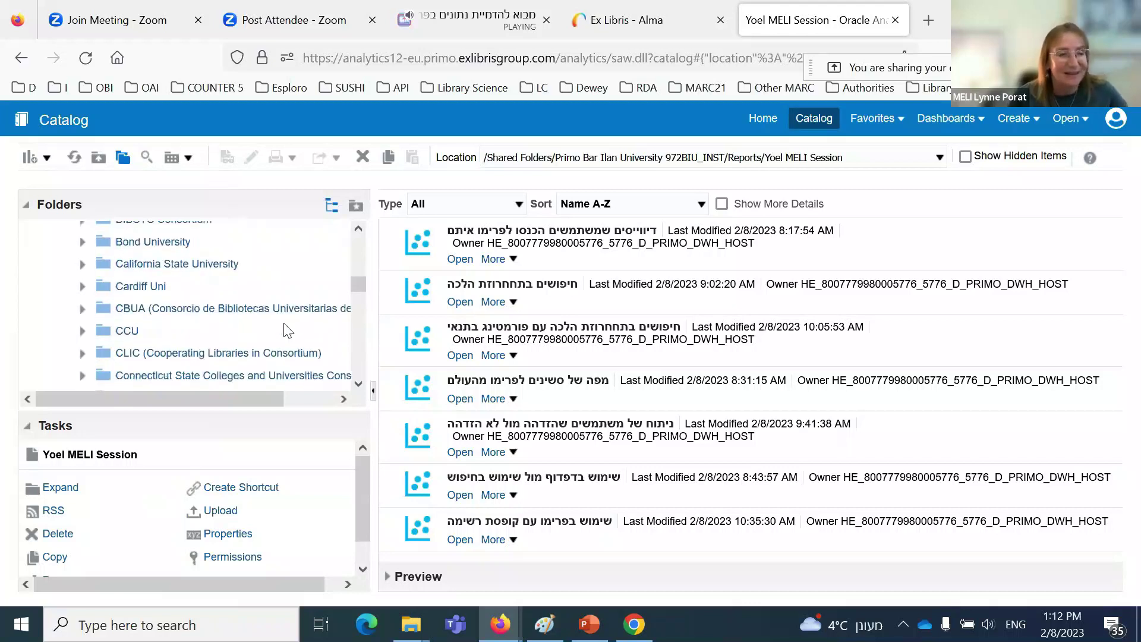
scroll(288, 330, down, 6)
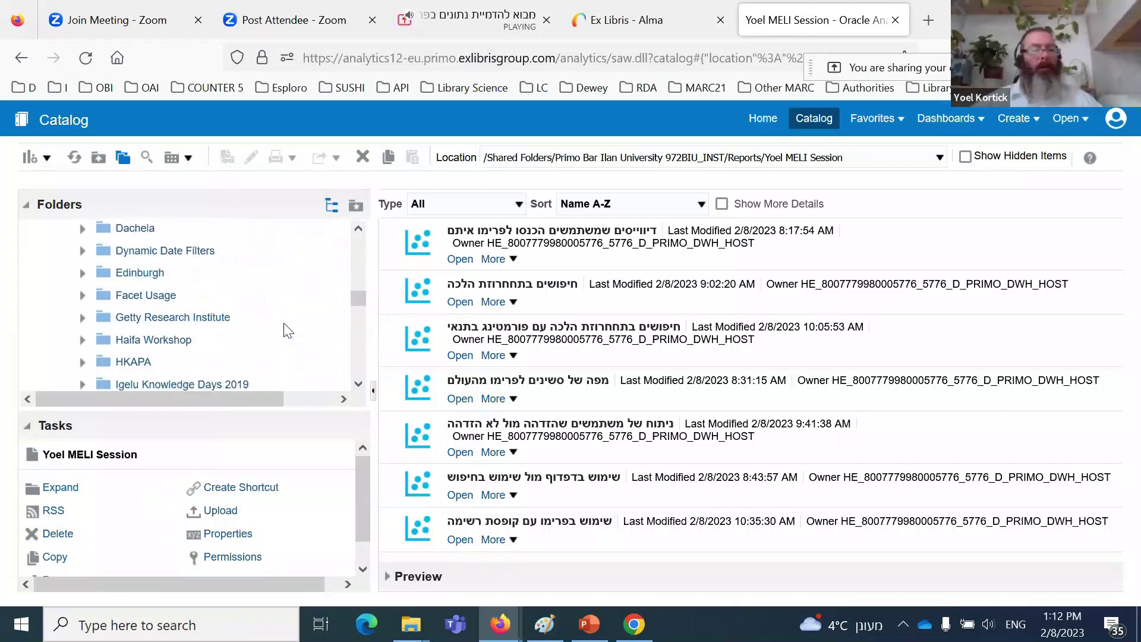
scroll(287, 331, down, 2)
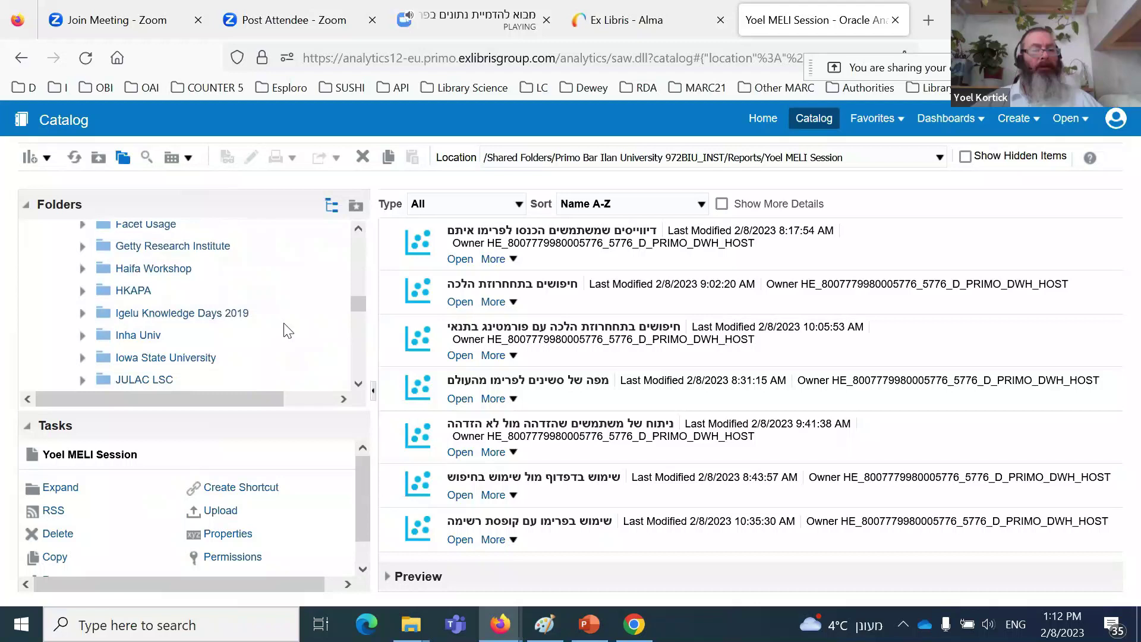
scroll(288, 331, down, 7)
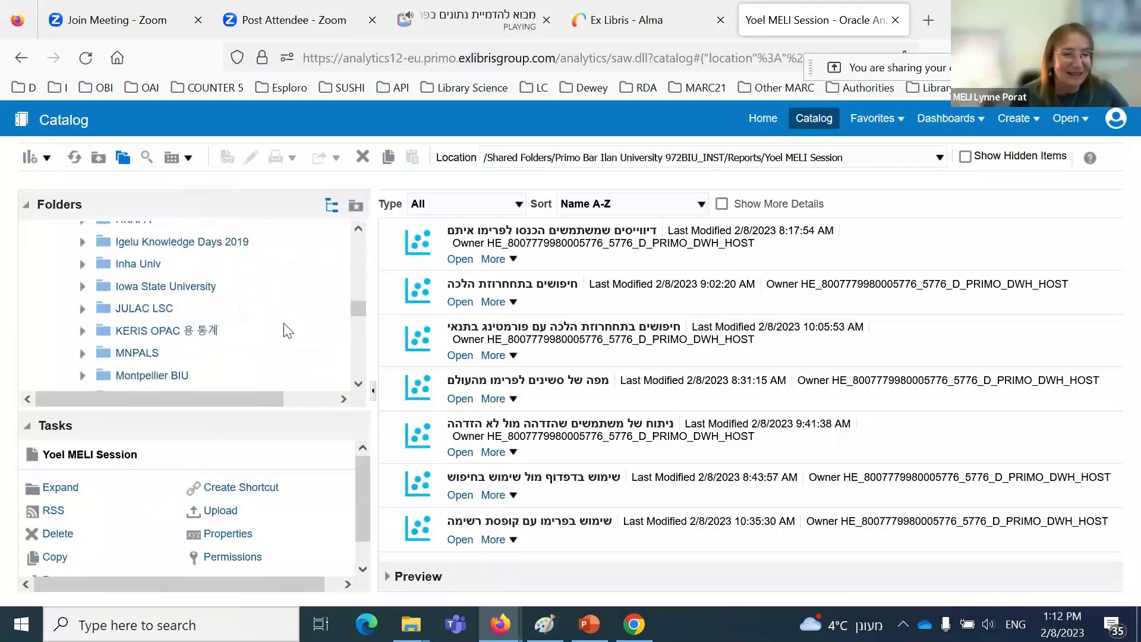
scroll(288, 331, down, 5)
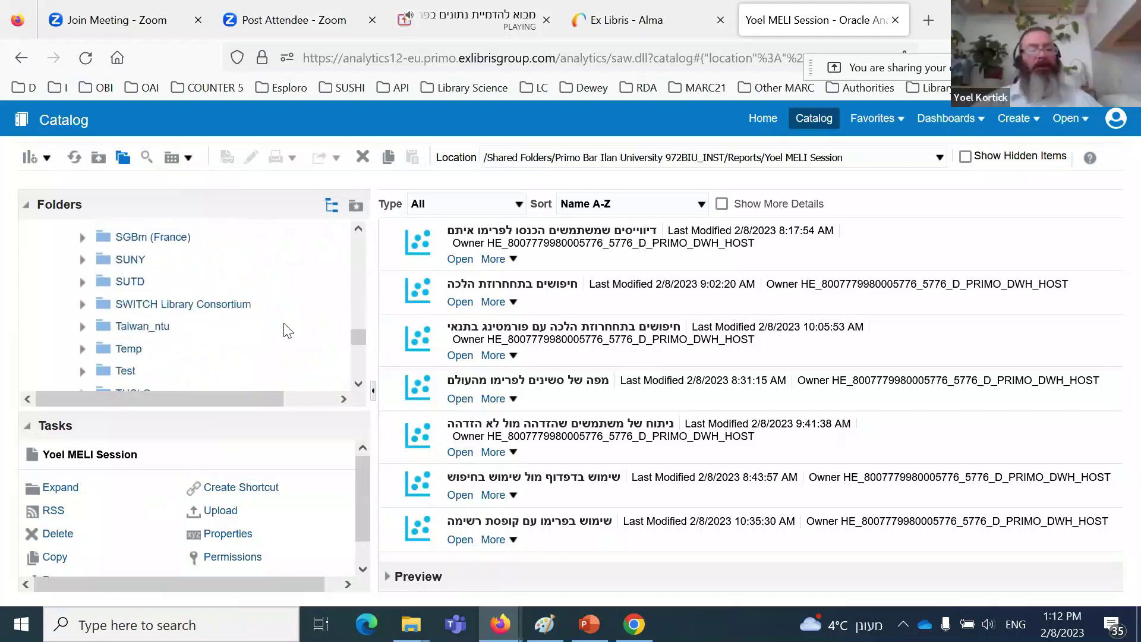
scroll(288, 331, down, 1)
scroll(288, 330, down, 5)
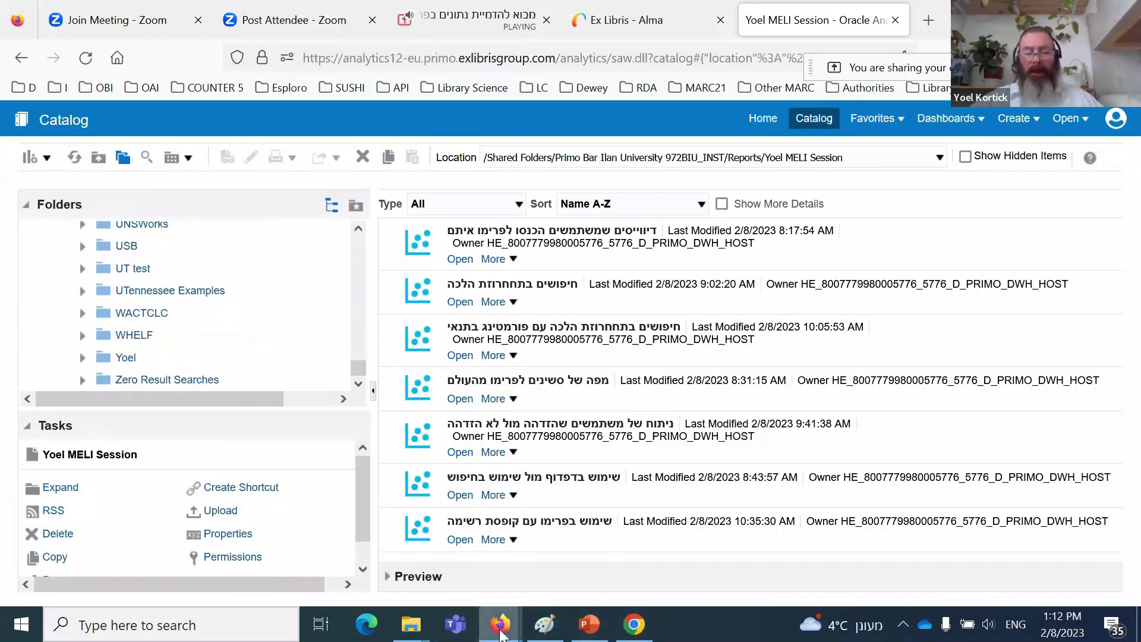
Step: Switch to the Zoom meeting and look through its participant list from start to end and back
mouse_move(501, 634)
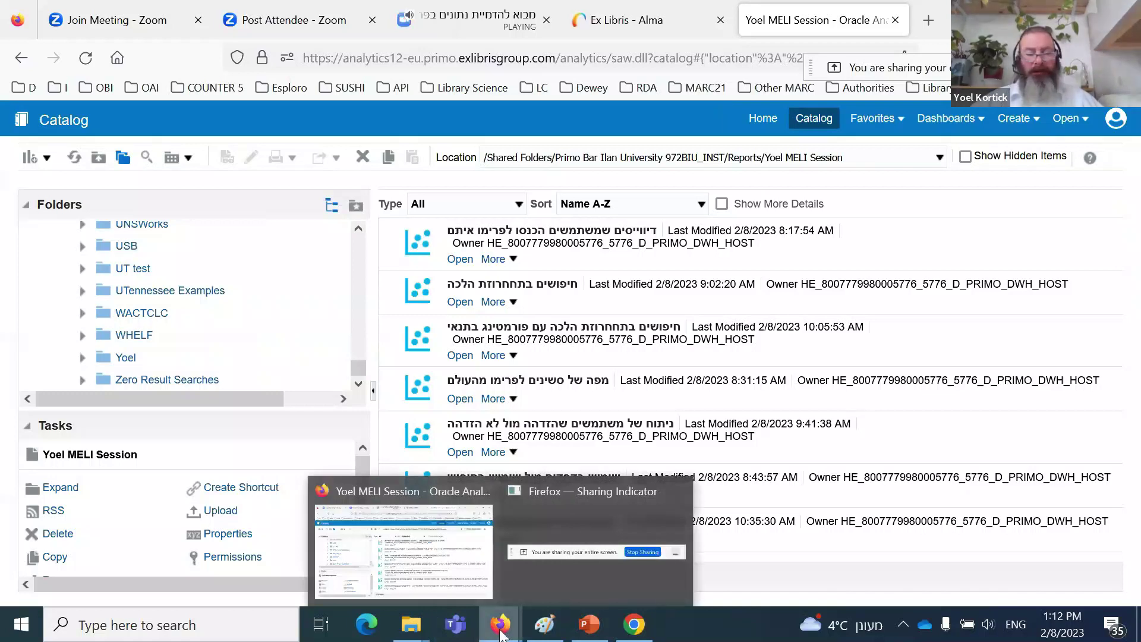
mouse_move(626, 637)
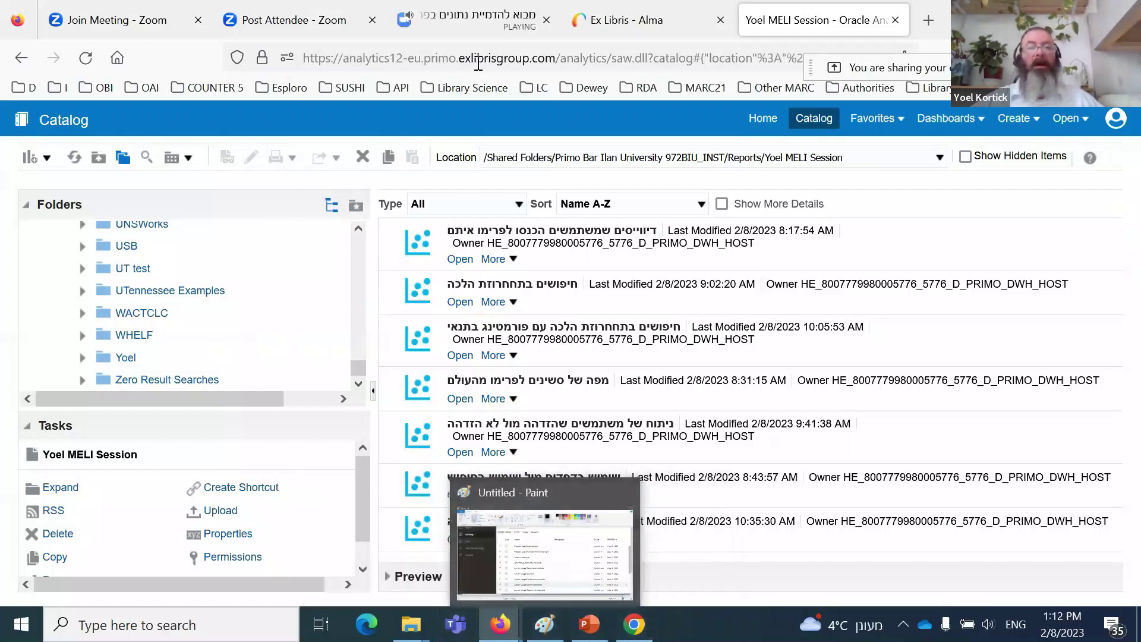
click(491, 9)
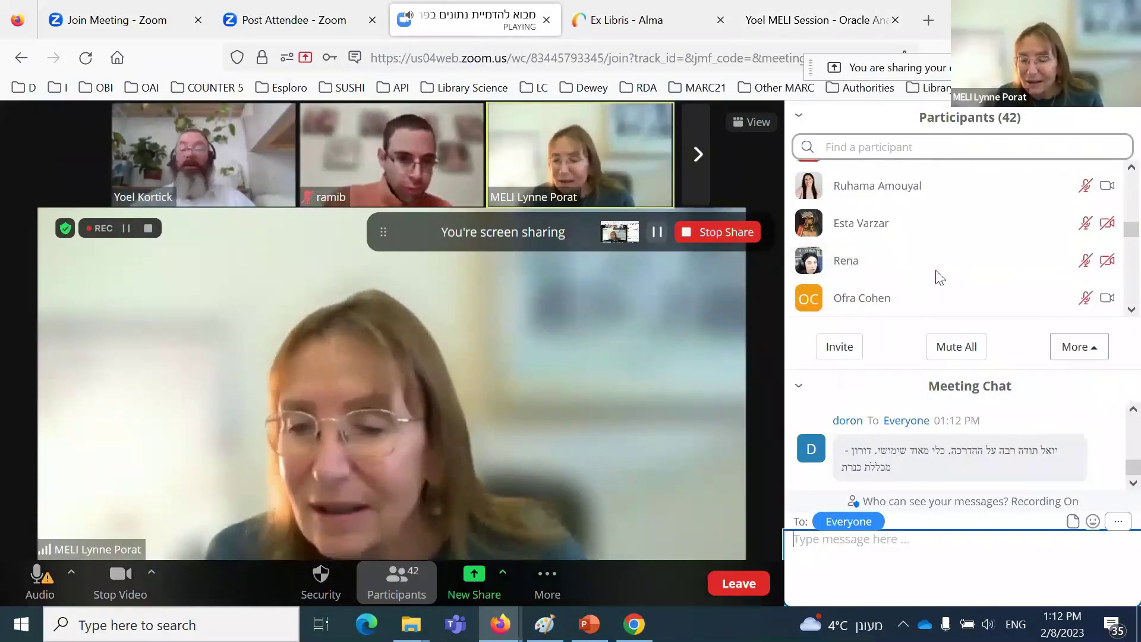
scroll(938, 277, down, 3)
scroll(937, 277, up, 5)
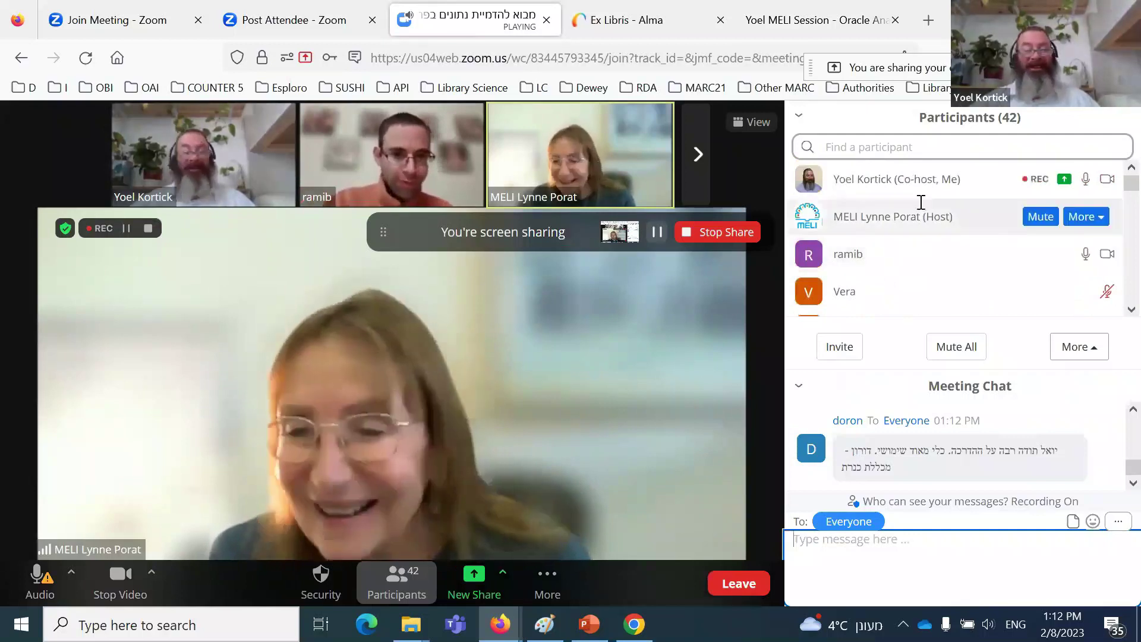
scroll(927, 188, down, 2)
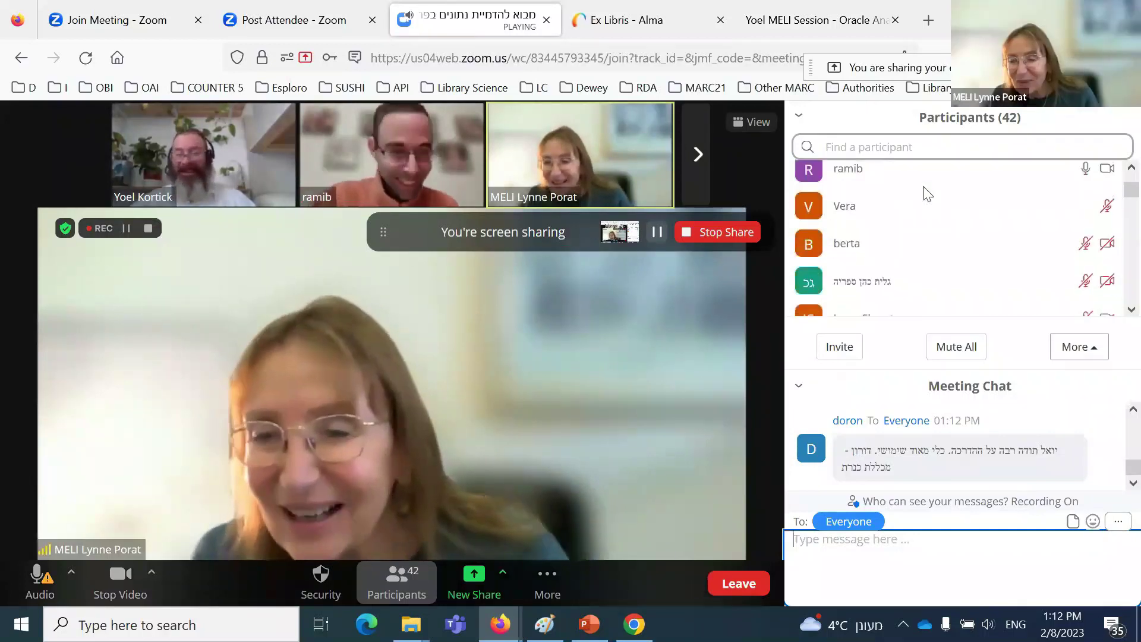
scroll(925, 194, down, 5)
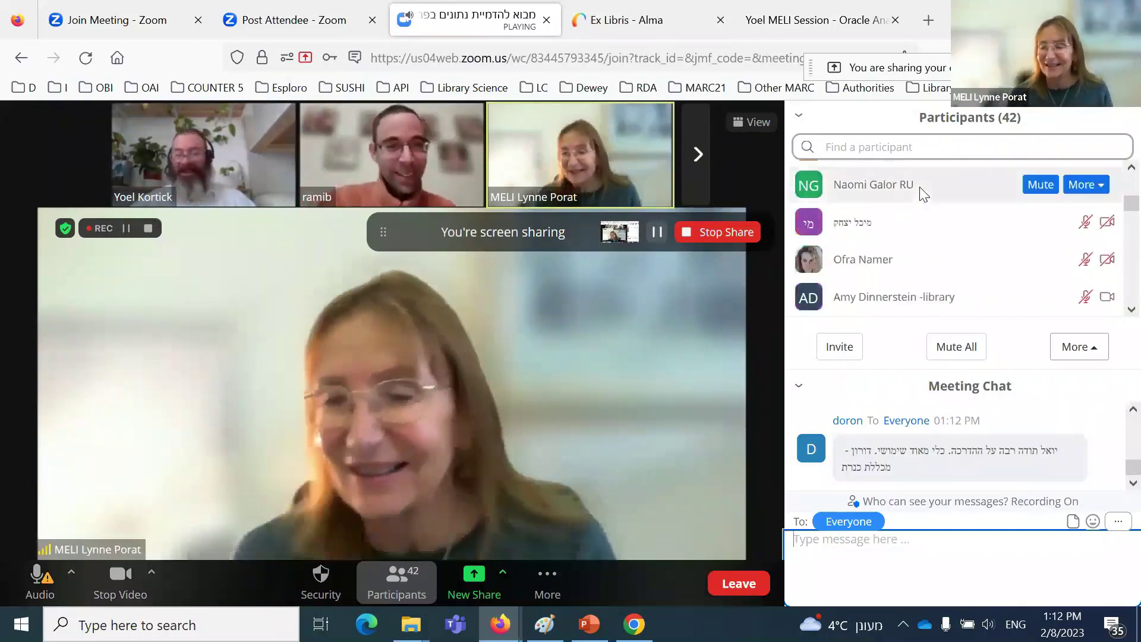
scroll(922, 194, down, 5)
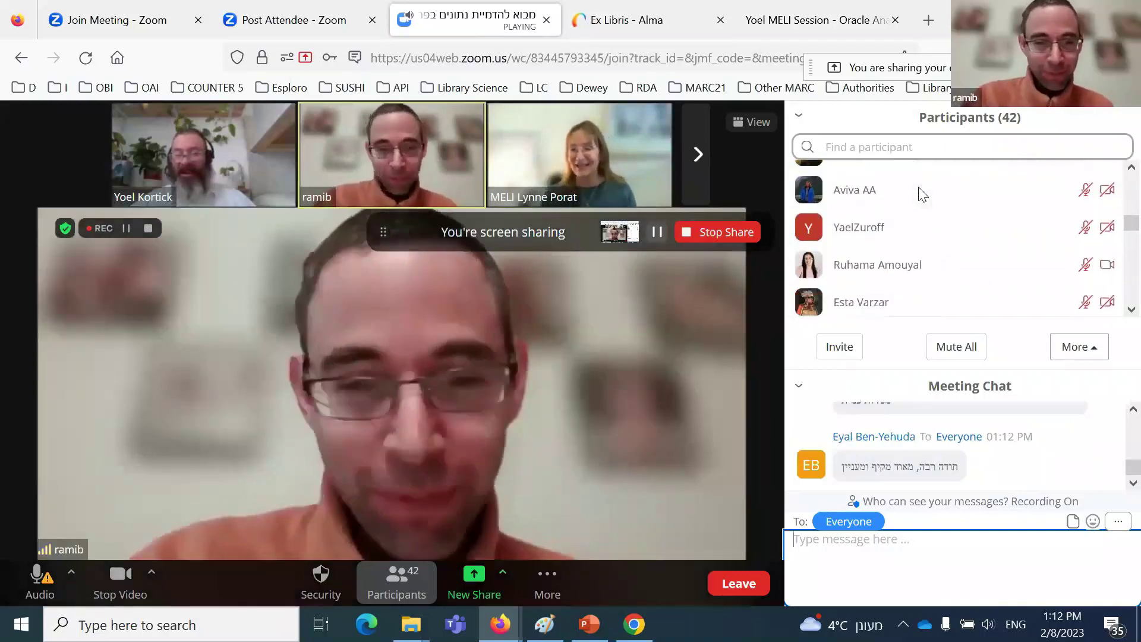
scroll(921, 190, down, 2)
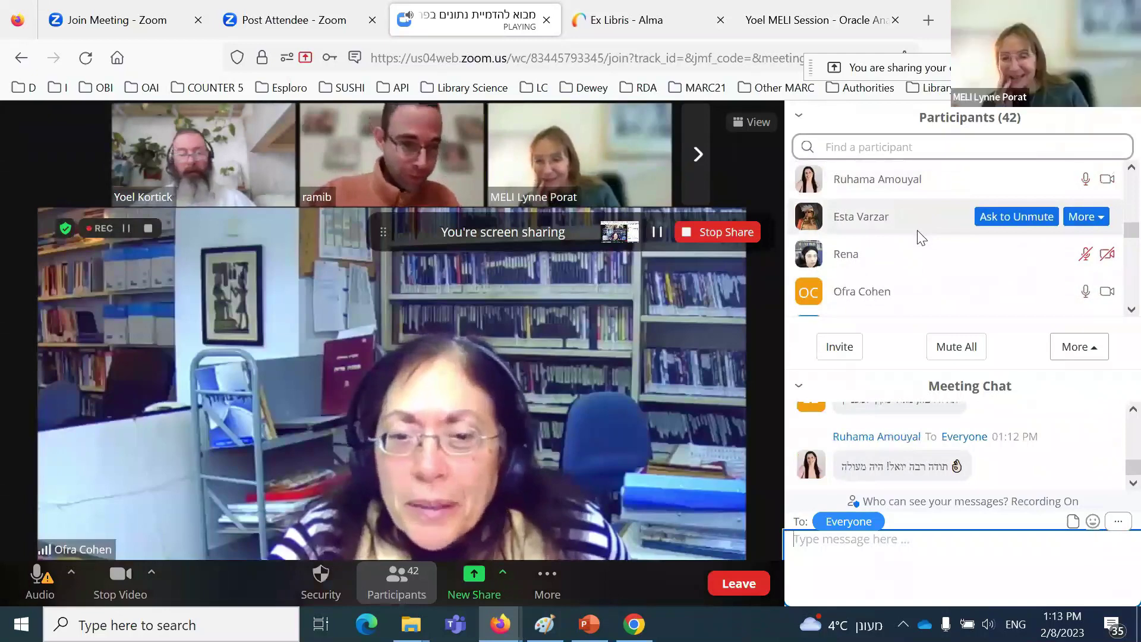
scroll(921, 238, down, 2)
scroll(922, 237, down, 5)
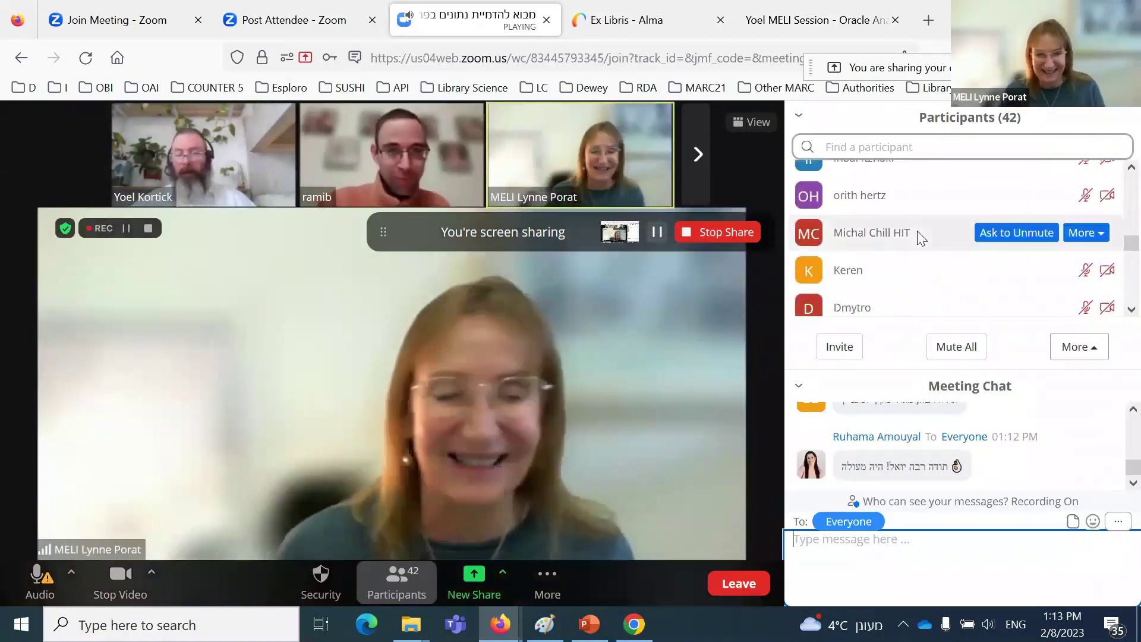
scroll(921, 238, down, 6)
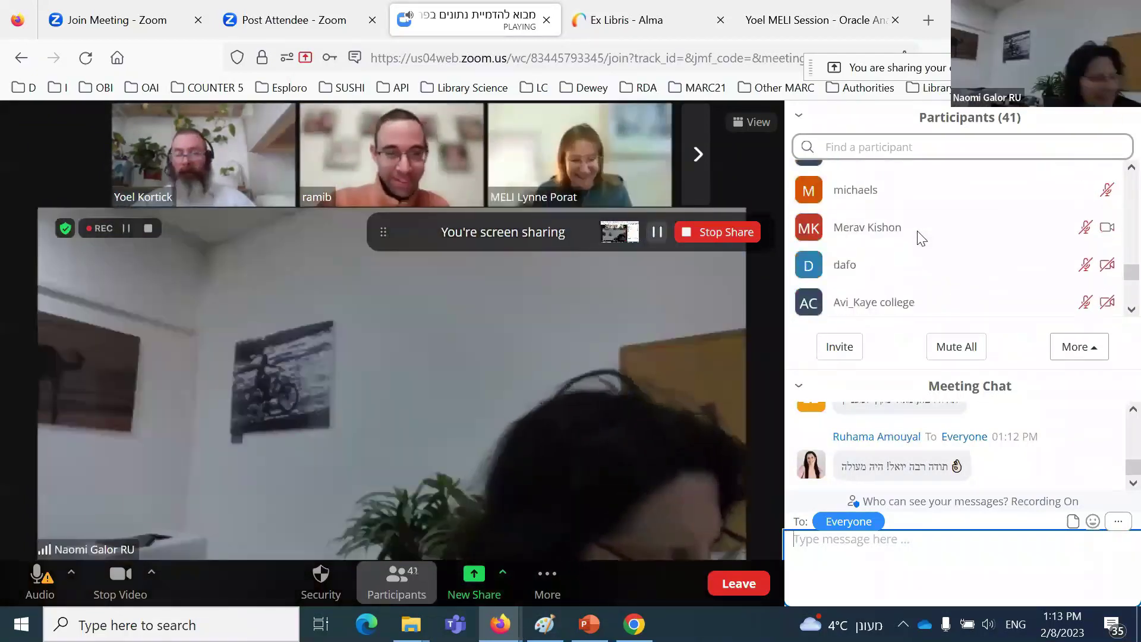
scroll(921, 238, down, 5)
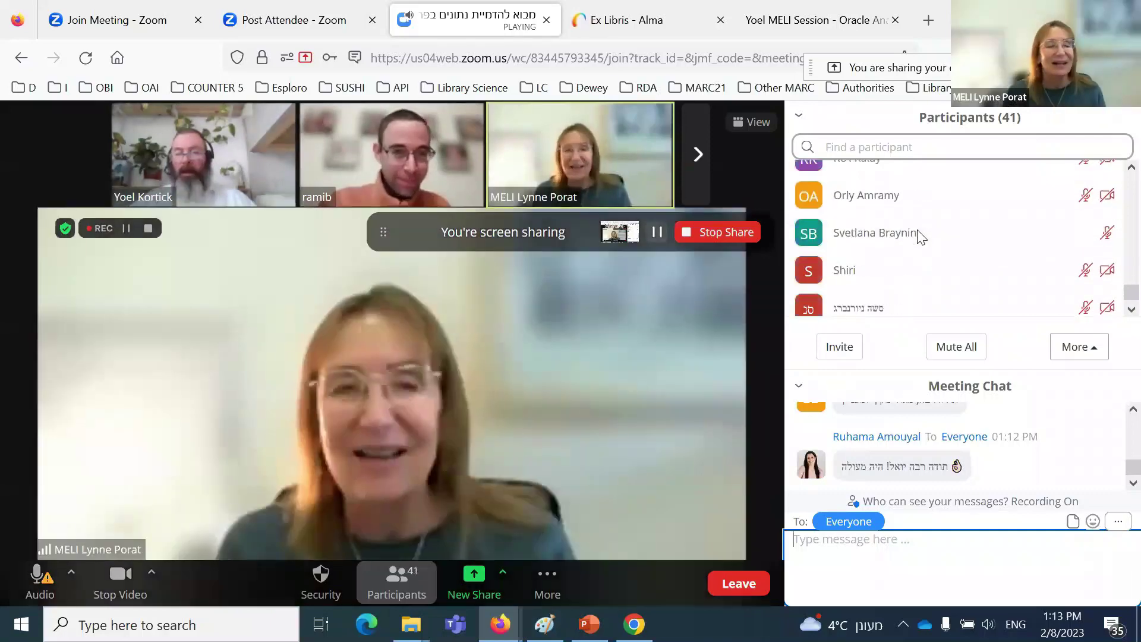
scroll(920, 235, up, 5)
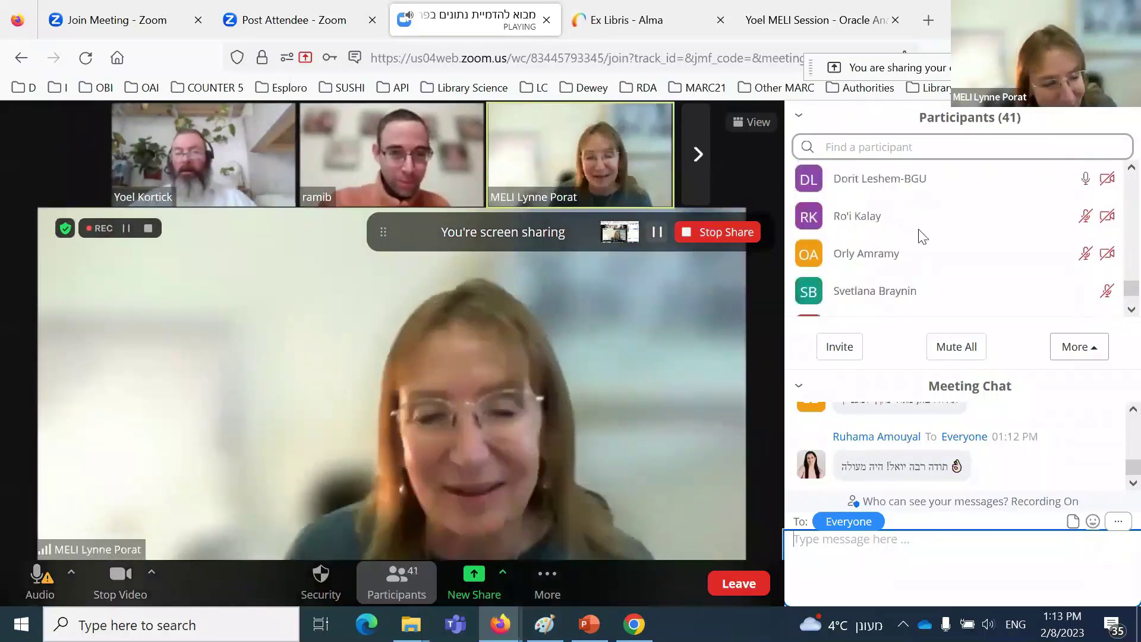
scroll(921, 236, up, 8)
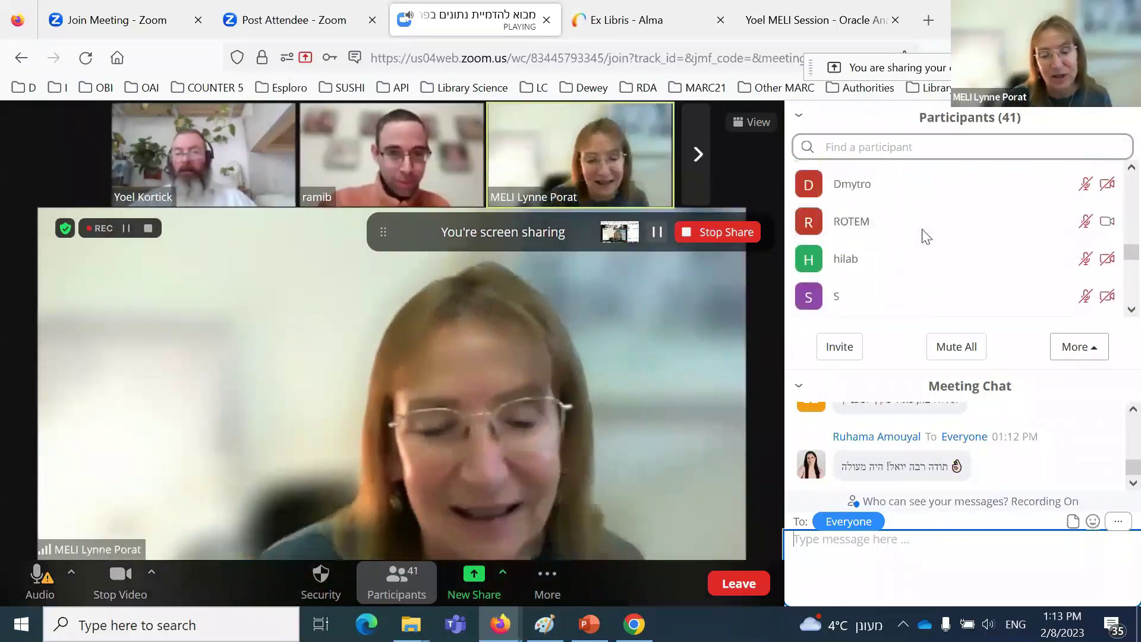
scroll(927, 237, up, 8)
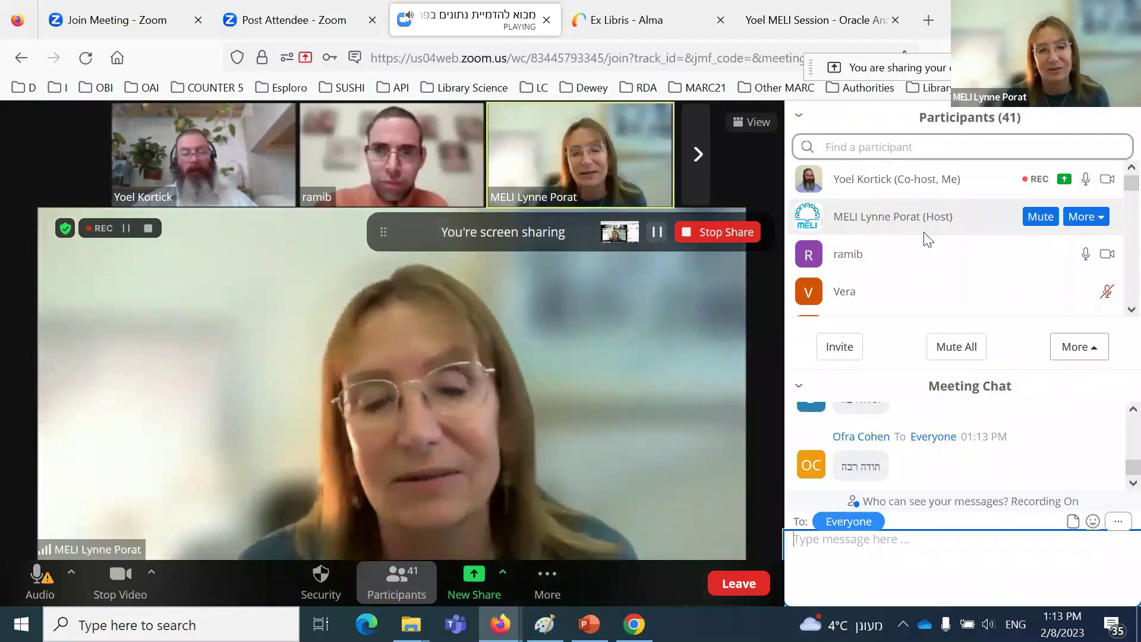
Step: Check the MELI Session catalog page once more, return to the Zoom meeting and stop sharing the screen
click(821, 23)
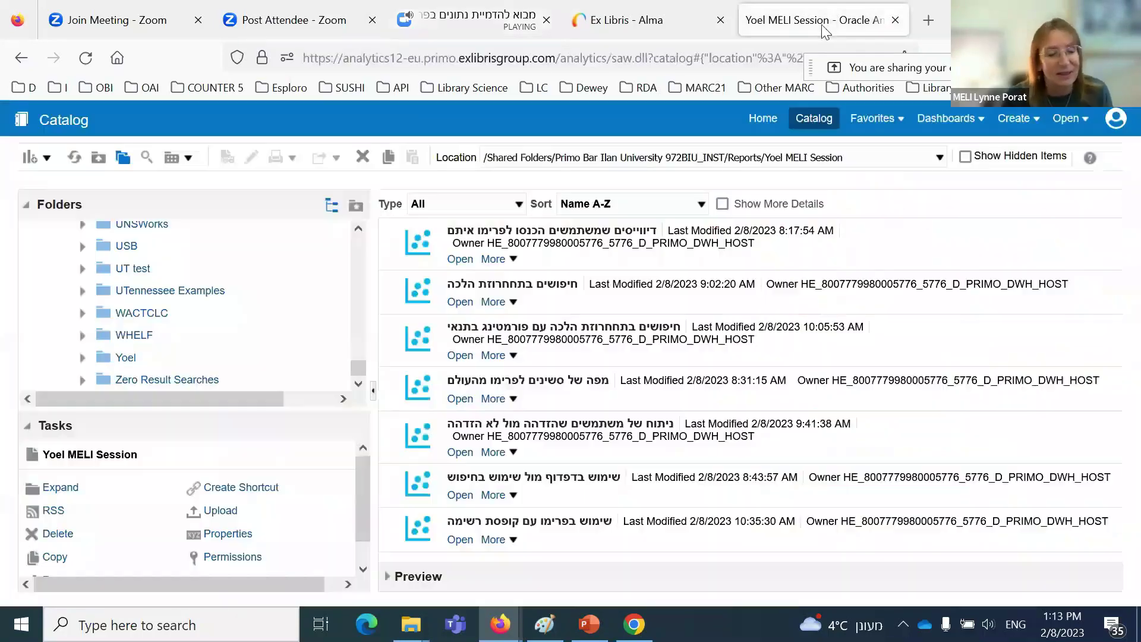
click(305, 23)
click(463, 19)
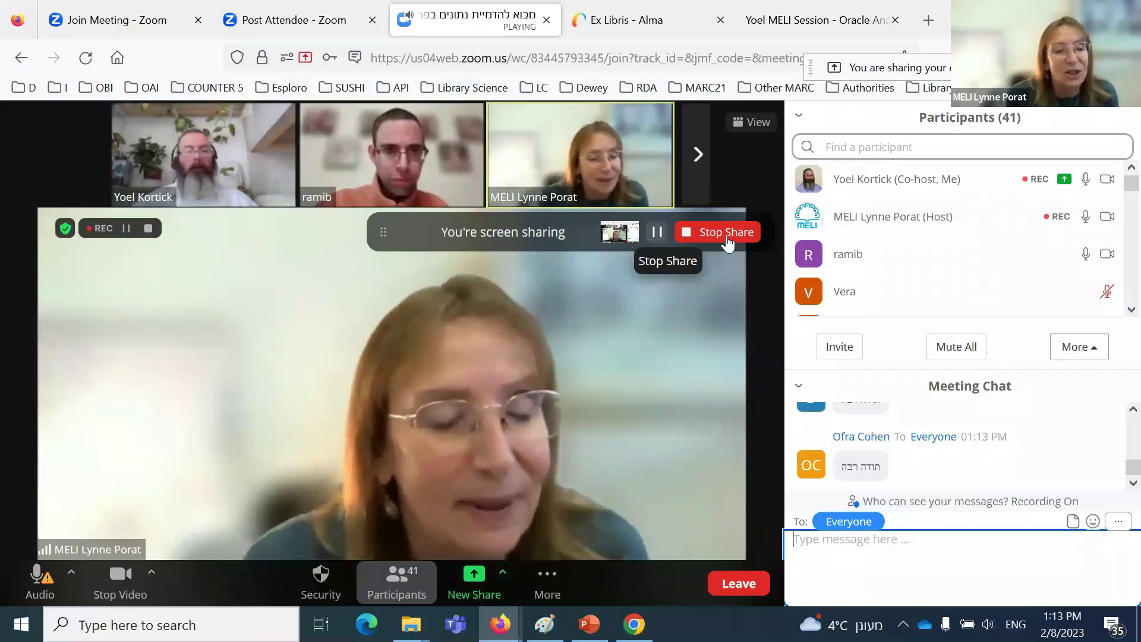
click(727, 233)
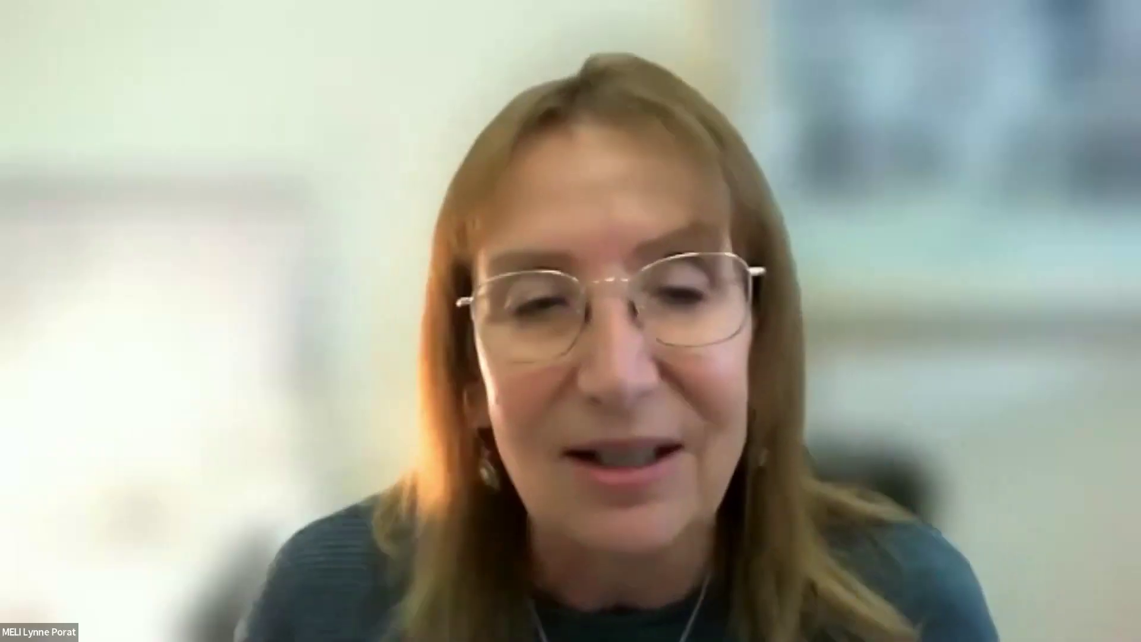